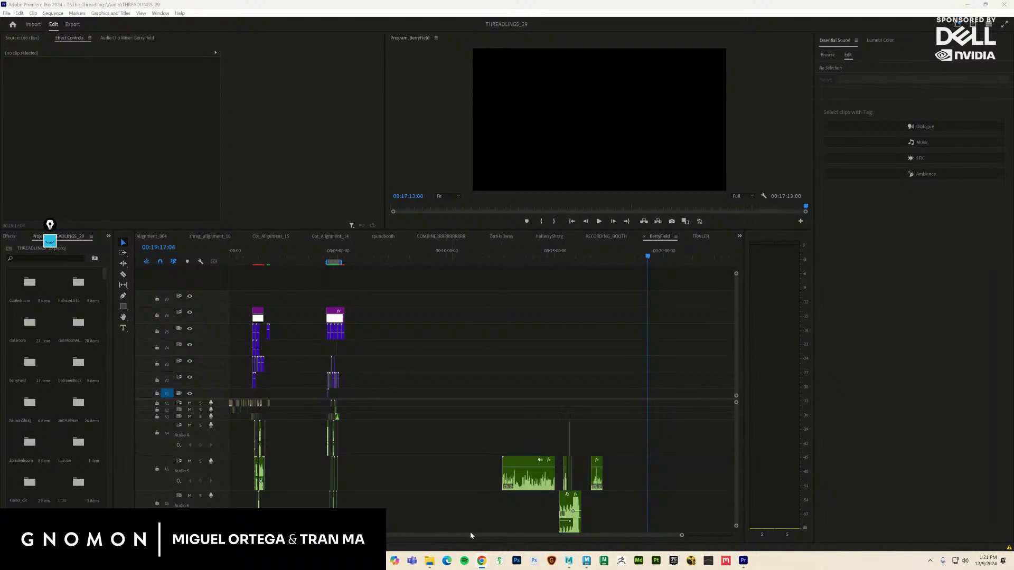
# Play the BerryField sequence from about 00:00:17:00 and park the playhead in the empty area at 00:06:42:00
pyautogui.click(429, 542)
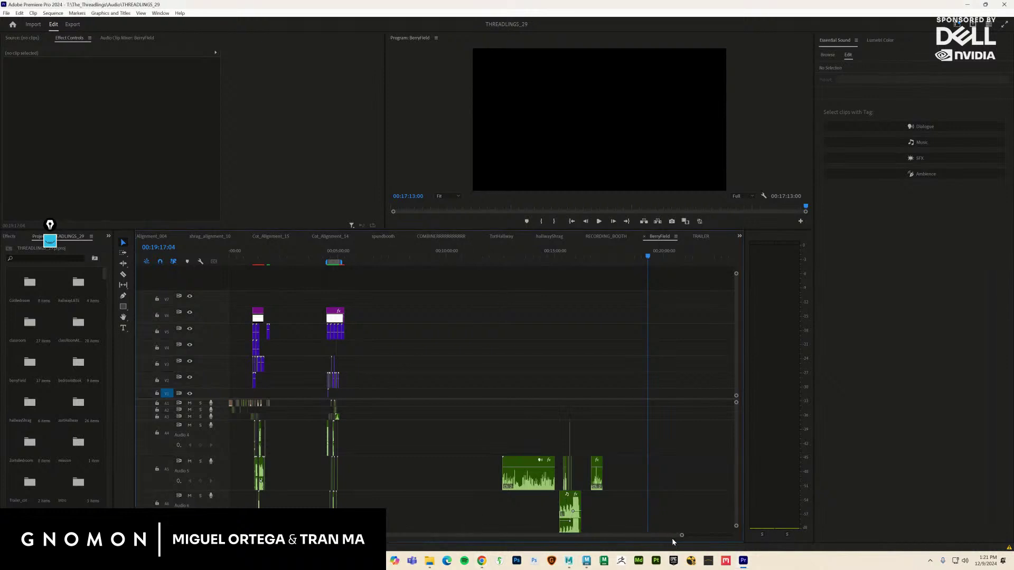
pyautogui.moveTo(680, 537); pyautogui.dragTo(380, 537)
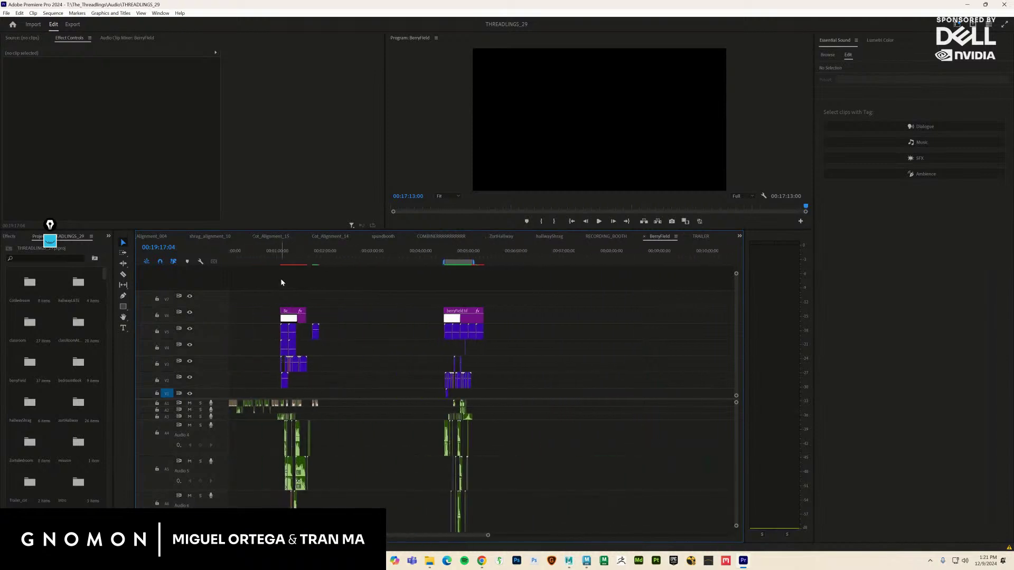
pyautogui.moveTo(290, 263); pyautogui.dragTo(243, 264)
pyautogui.press('space')
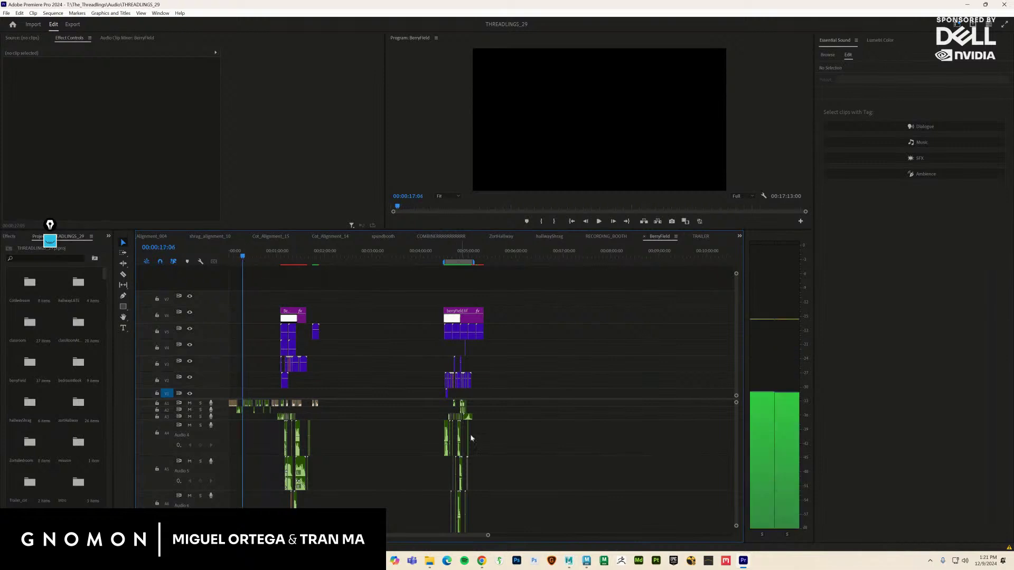
pyautogui.moveTo(546, 257); pyautogui.dragTo(550, 257)
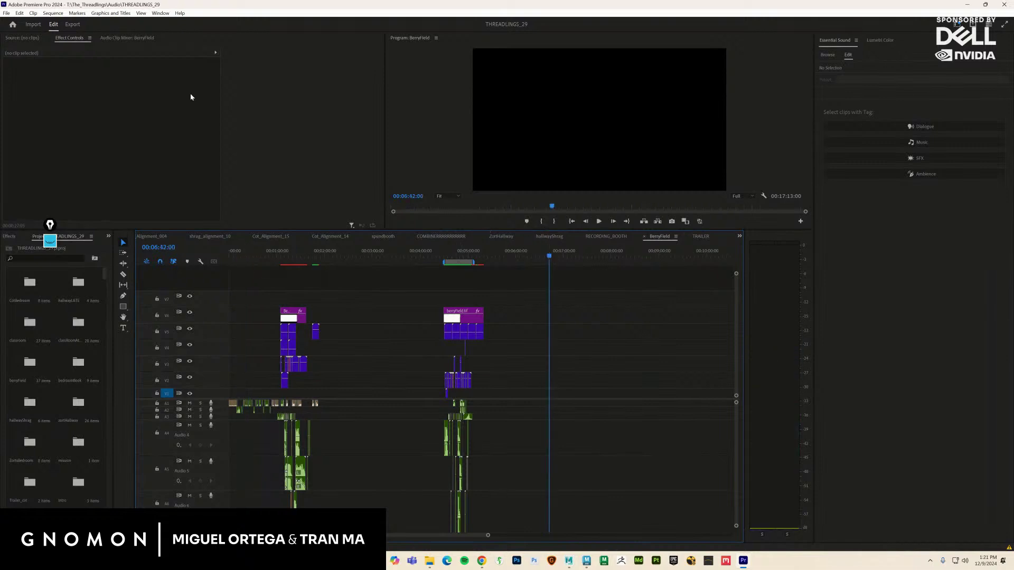
# Import the MixPre-022.WAV recording and place it in the empty timeline area after the last clips, starting at about 00:07:19:07
pyautogui.click(6, 13)
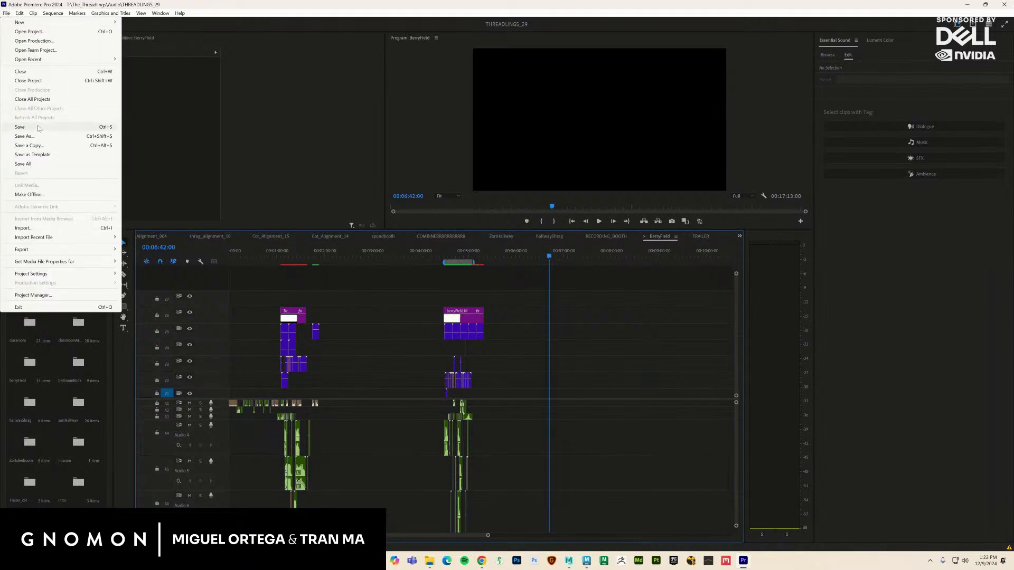
pyautogui.click(50, 228)
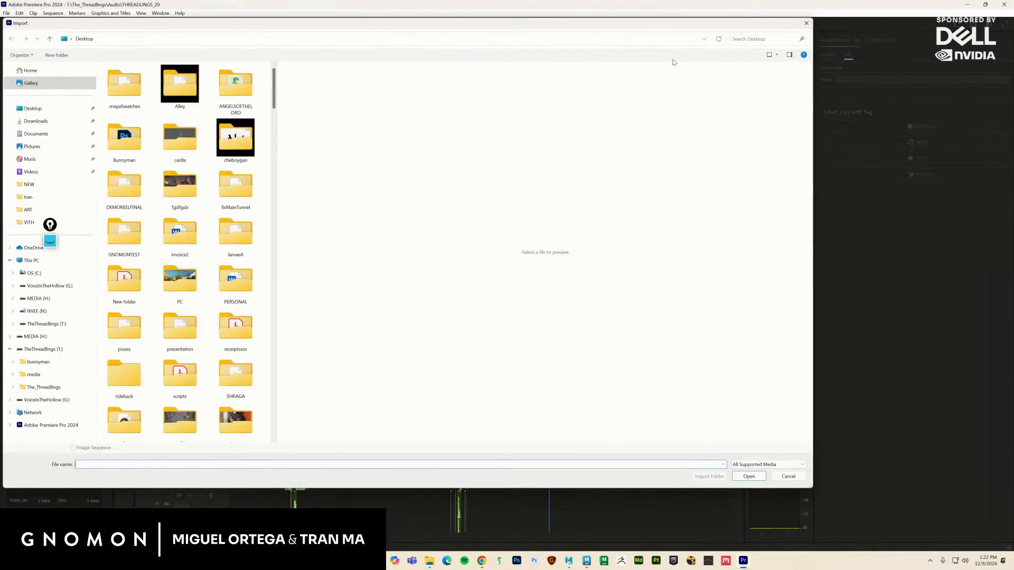
pyautogui.moveTo(661, 26); pyautogui.dragTo(1013, 69)
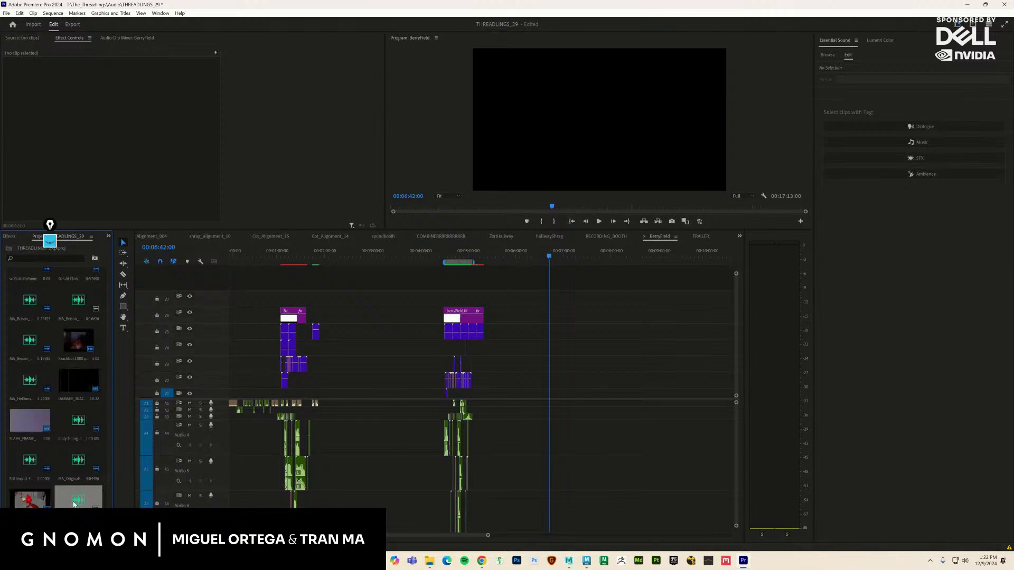
pyautogui.moveTo(572, 445); pyautogui.dragTo(574, 446)
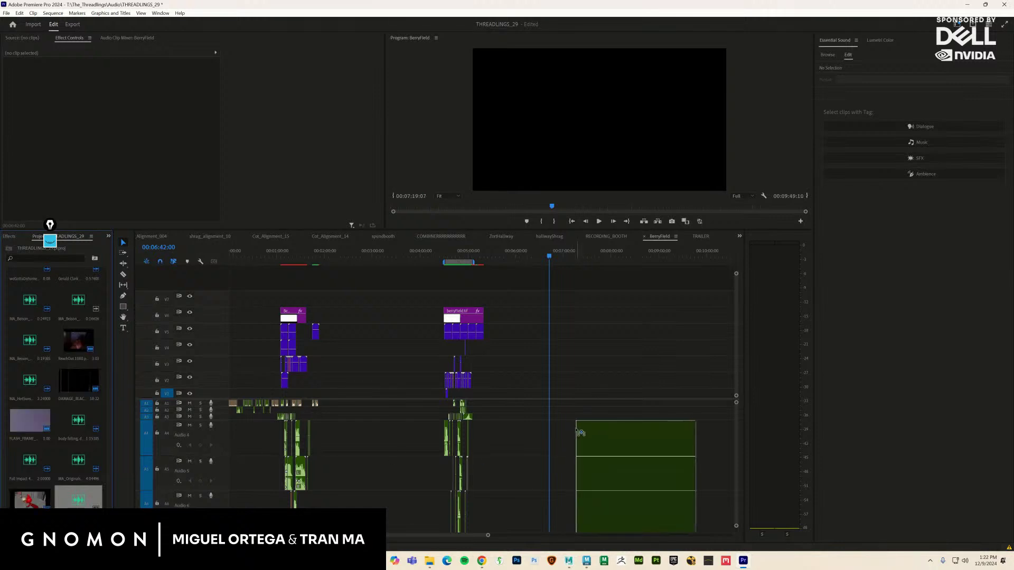
# Listen to the MixPre-022.WAV recording at several spots between about 00:07:58 and 00:08:22
pyautogui.click(590, 256)
pyautogui.moveTo(601, 258); pyautogui.dragTo(610, 261)
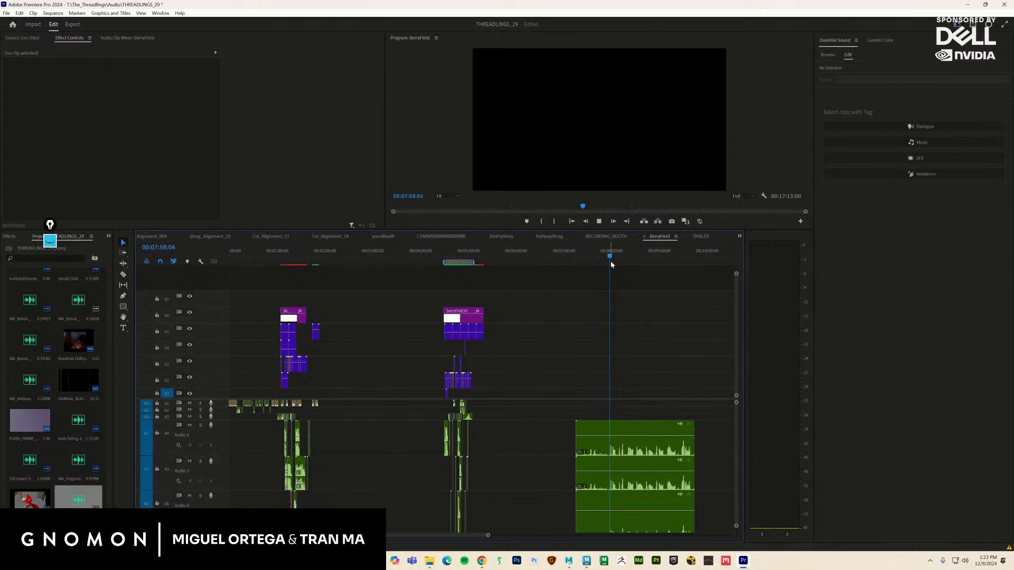
pyautogui.press('space')
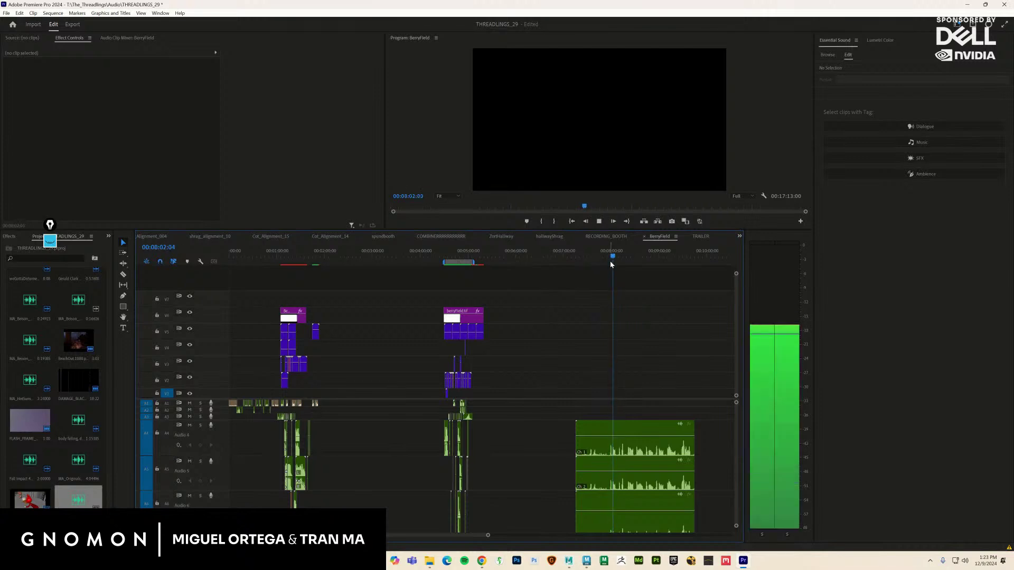
pyautogui.click(619, 258)
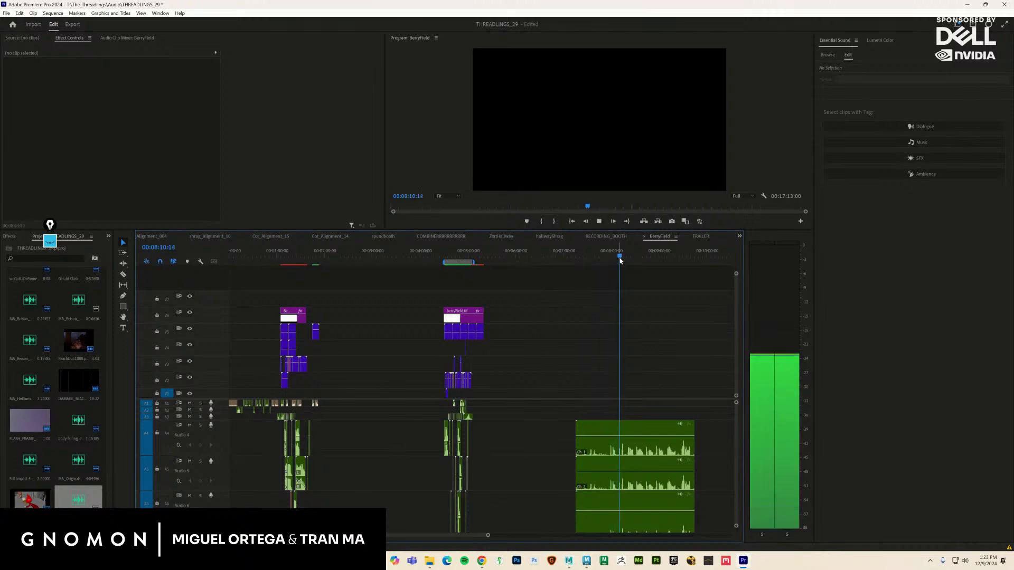
pyautogui.press('space')
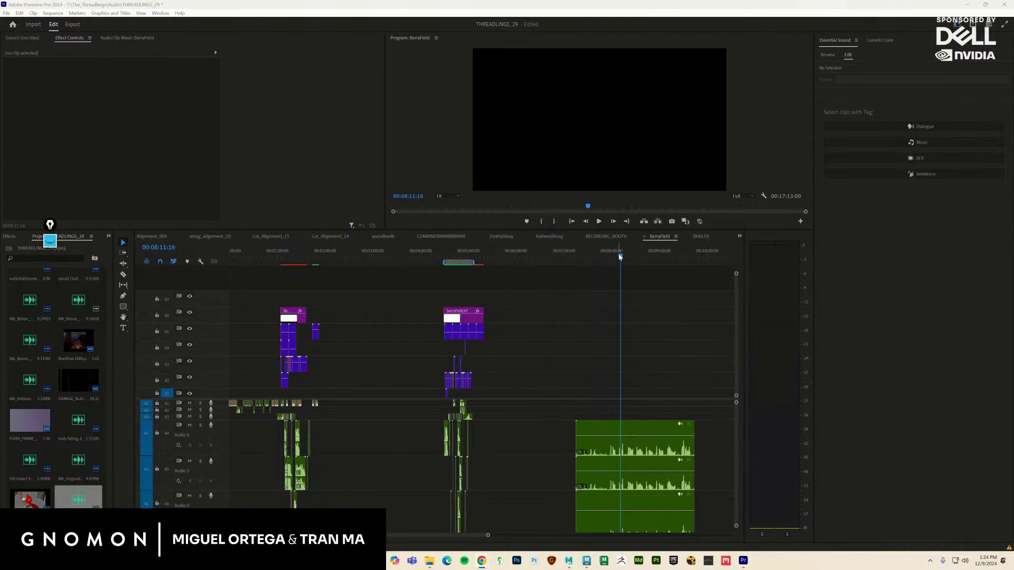
pyautogui.moveTo(620, 258); pyautogui.dragTo(626, 257)
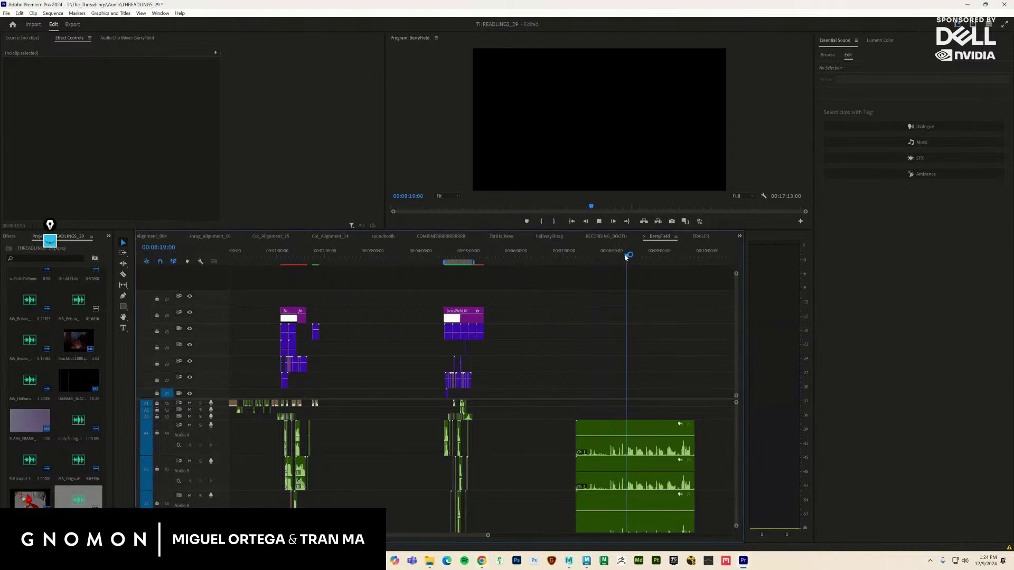
pyautogui.press('space')
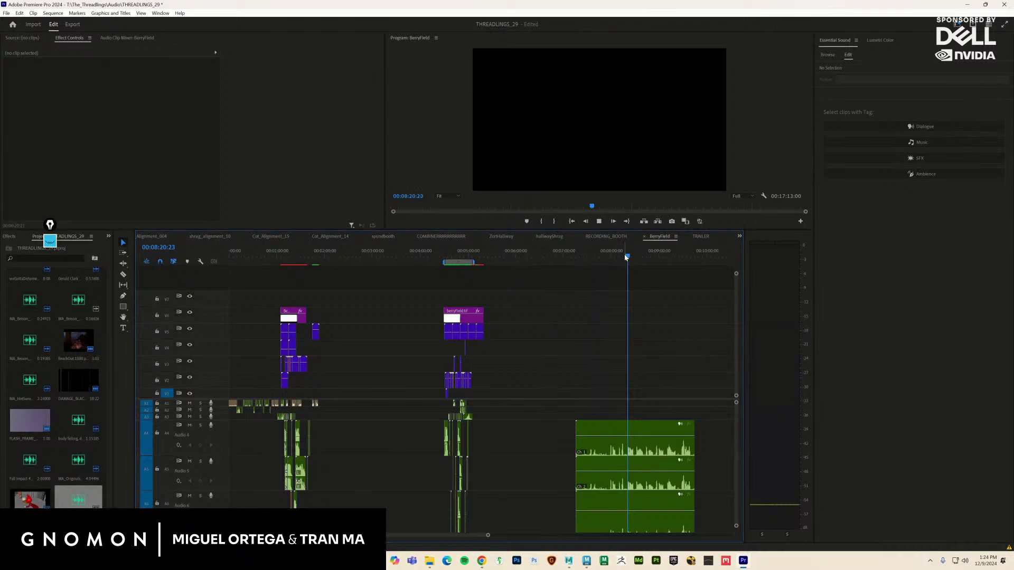
pyautogui.press('space')
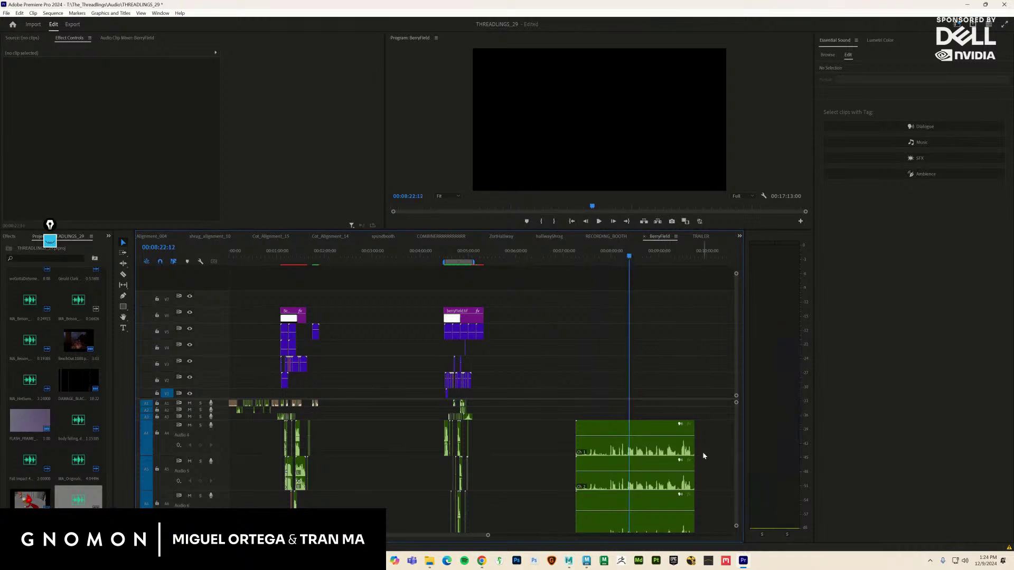
# Delete the MixPre-022.WAV recording with all its channels from the timeline
pyautogui.click(692, 459)
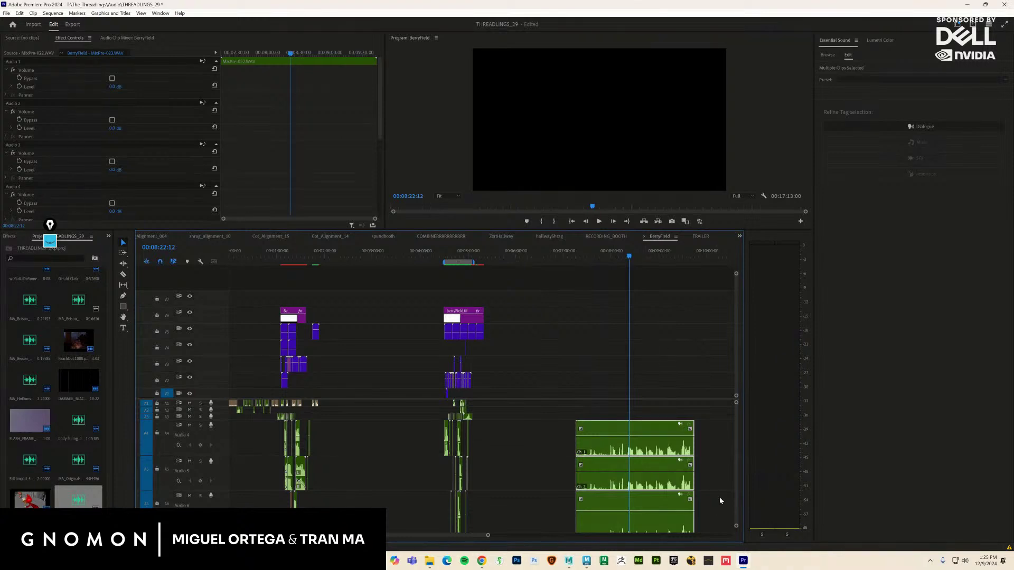
pyautogui.moveTo(720, 500); pyautogui.dragTo(687, 464)
pyautogui.press('Delete')
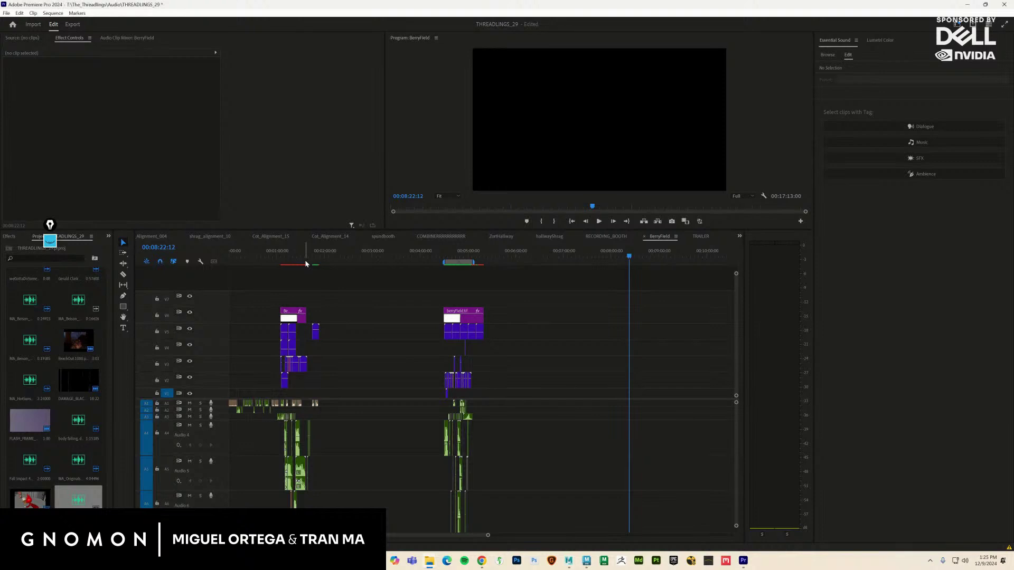
# Play the BerryField picture clips from around 00:04:30 at full screen, then return to the editing view and stop playback
pyautogui.moveTo(306, 260); pyautogui.dragTo(446, 260)
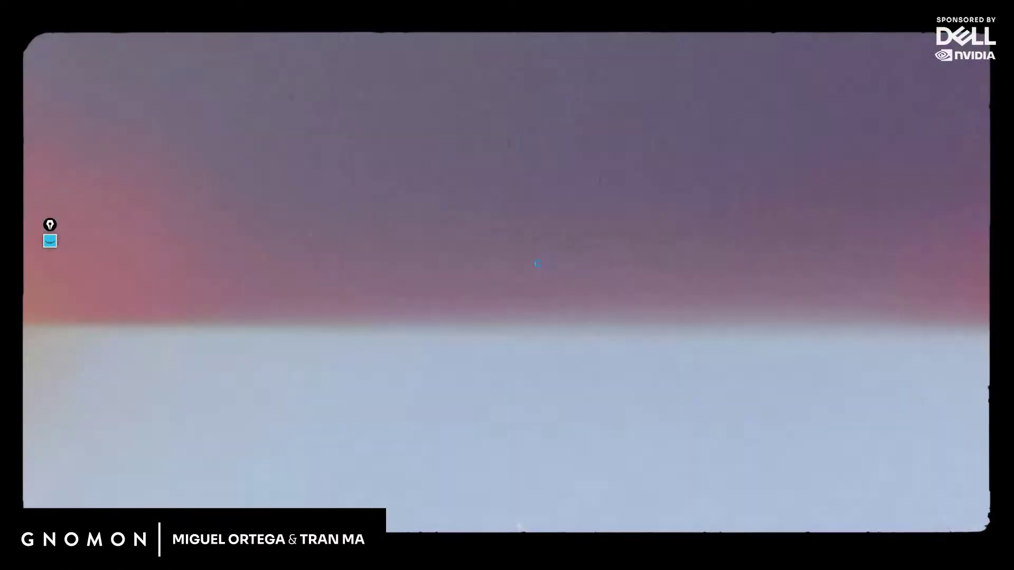
pyautogui.press('Escape')
pyautogui.press('space')
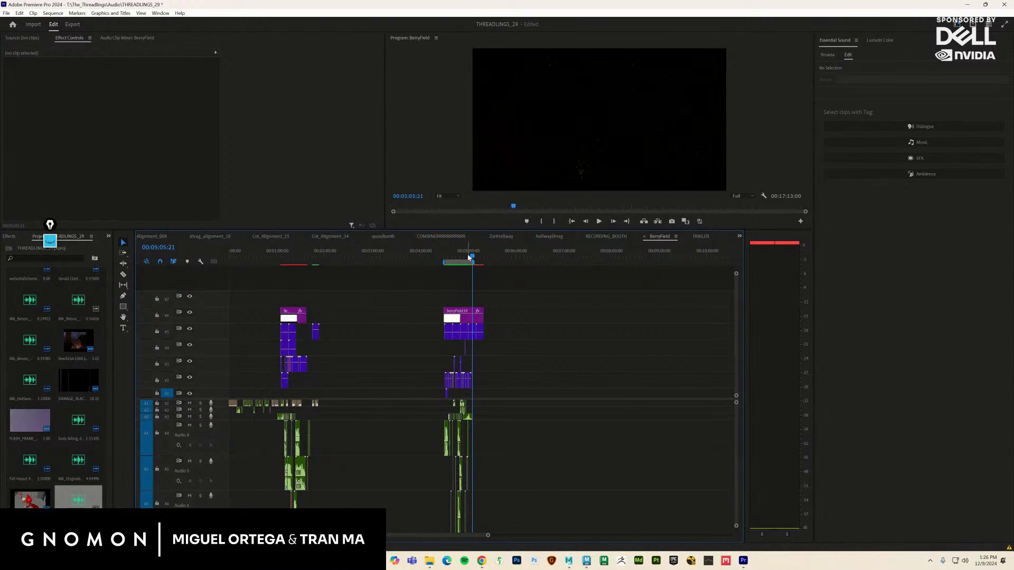
# Compare the start of the sequence with the picture clips at 00:04:33, ending with the playhead at 00:00:17:10
pyautogui.click(291, 257)
pyautogui.moveTo(281, 259); pyautogui.dragTo(243, 262)
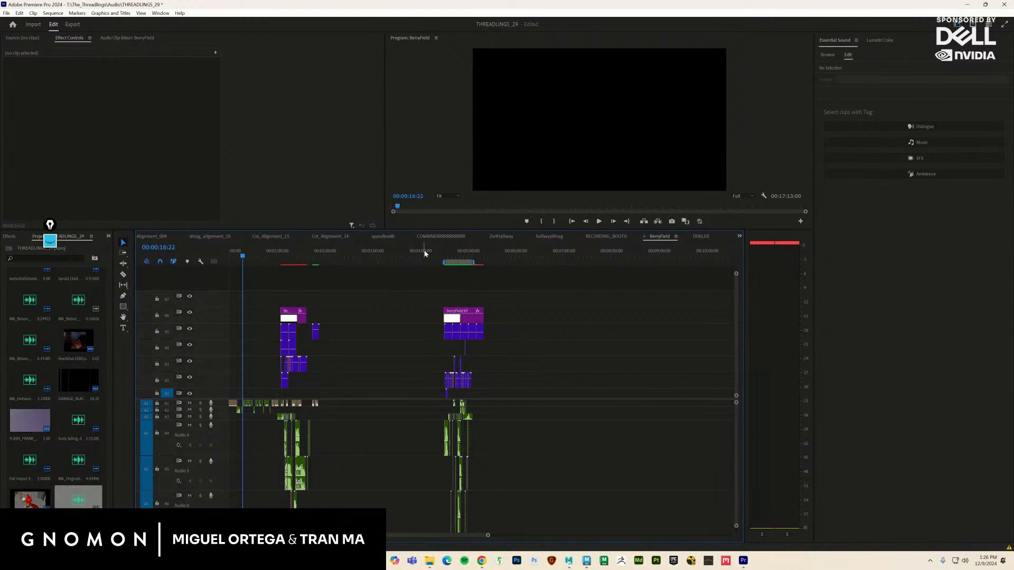
pyautogui.click(446, 258)
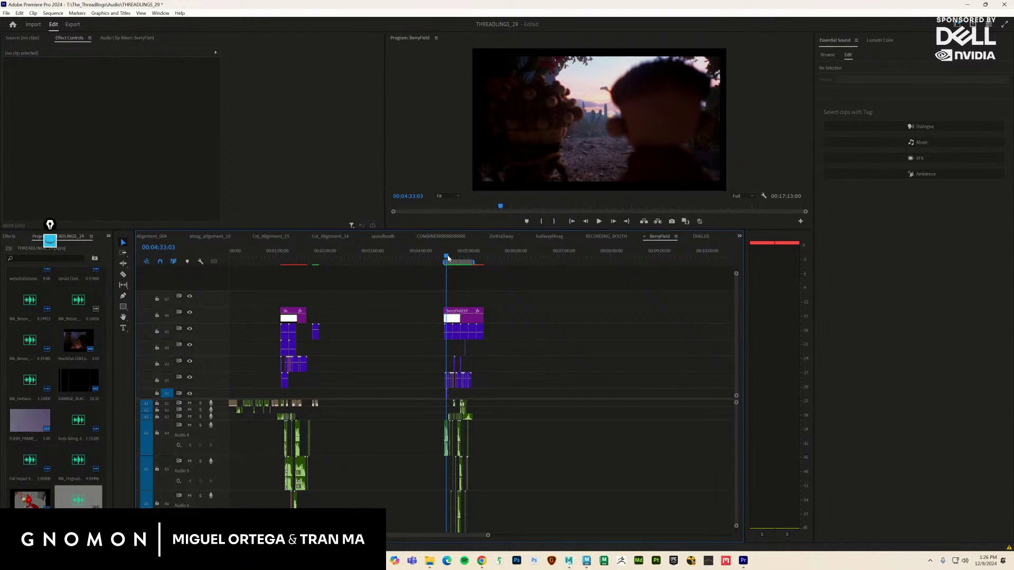
pyautogui.press('space')
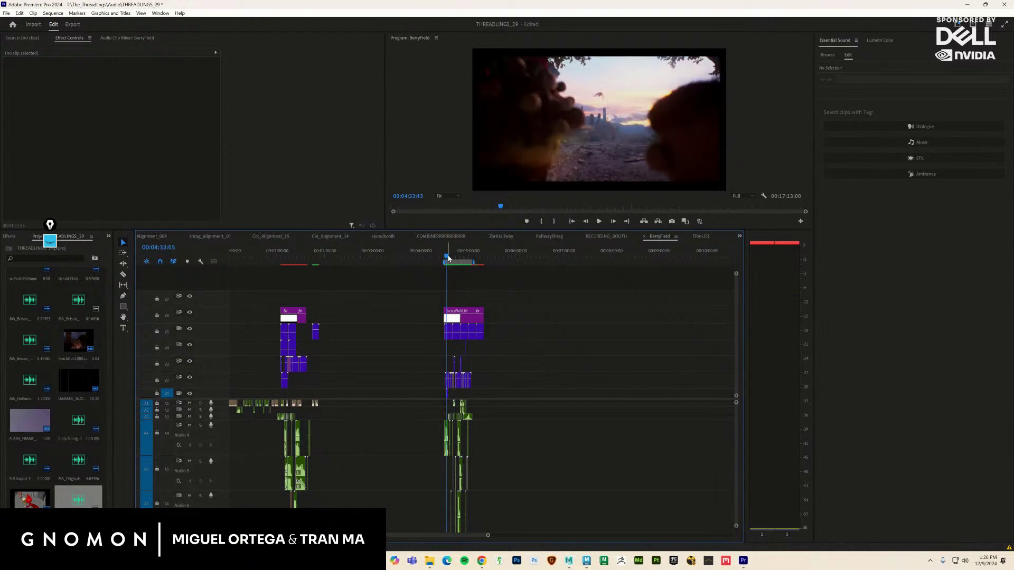
pyautogui.moveTo(252, 257); pyautogui.dragTo(242, 258)
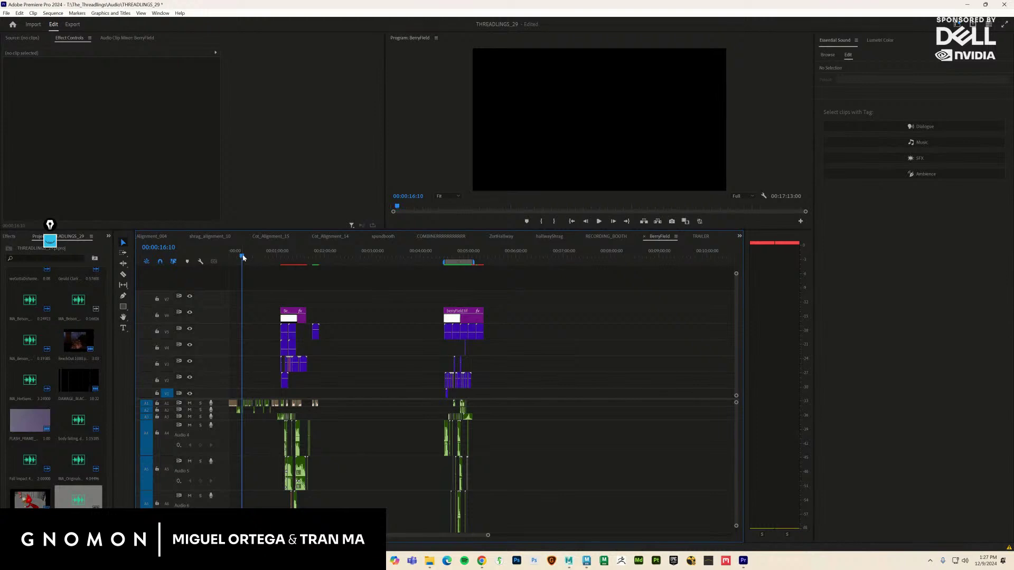
pyautogui.moveTo(243, 257); pyautogui.dragTo(244, 257)
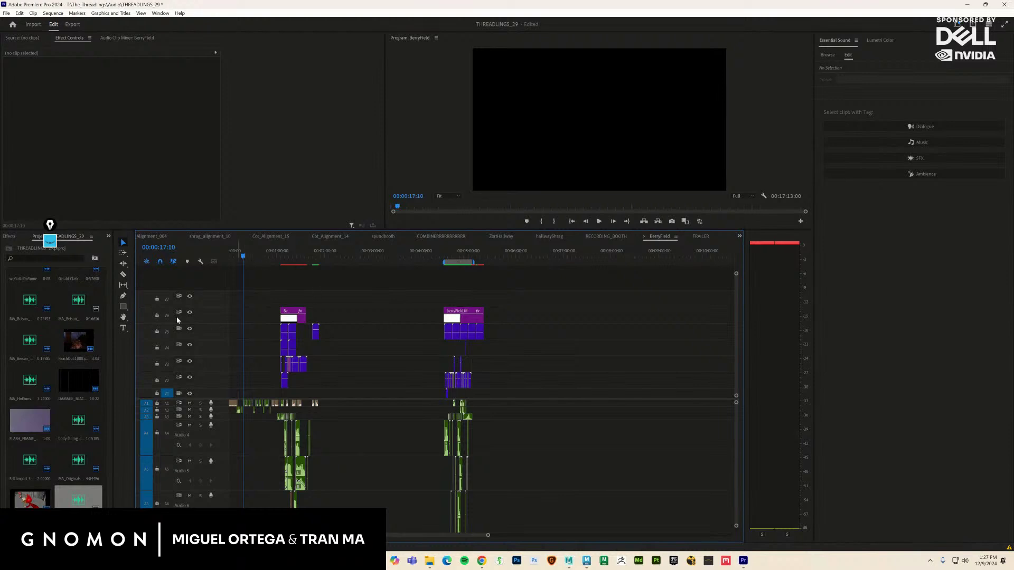
# Import another MixPre WAV recording and place it across the audio tracks from A1, just before the 00:06:00:00 mark
pyautogui.click(7, 13)
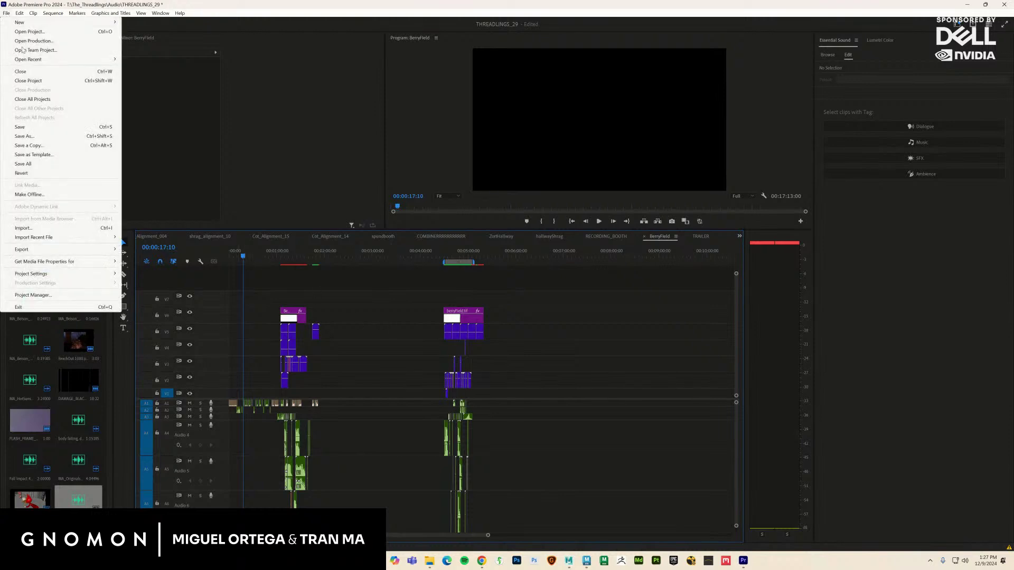
pyautogui.click(77, 230)
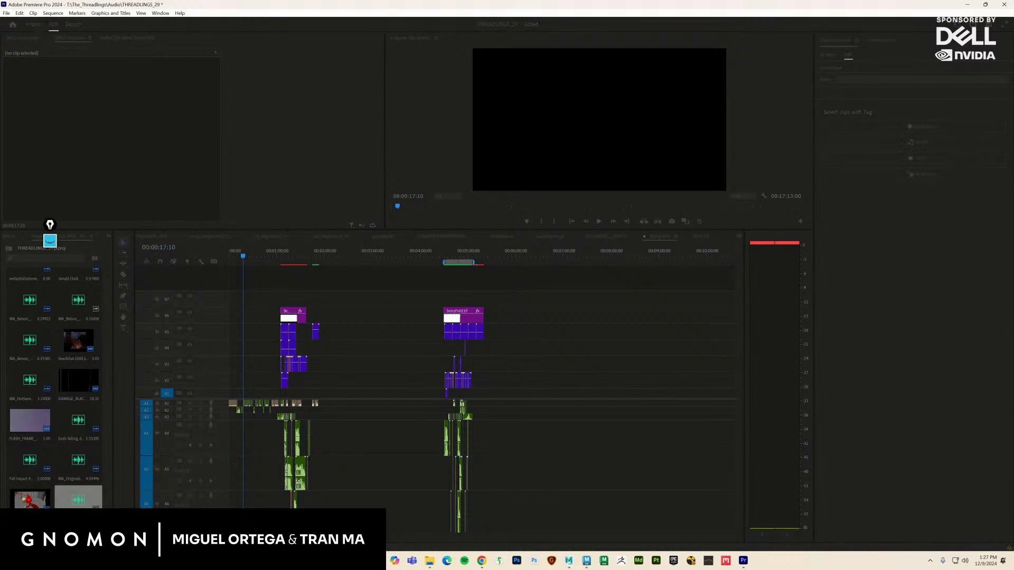
pyautogui.moveTo(30, 498); pyautogui.dragTo(512, 403)
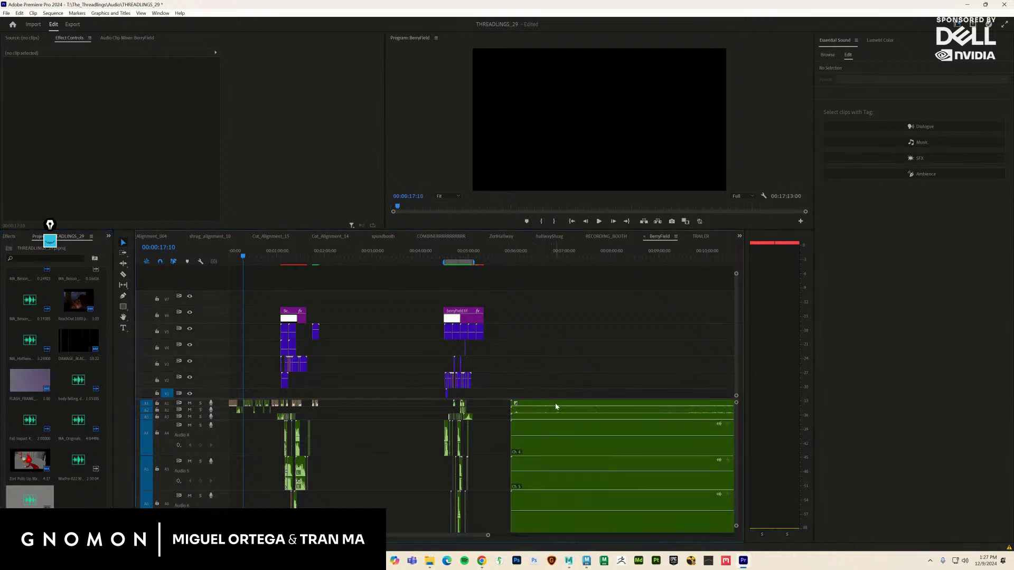
# Unlink the channels of the newly placed MixPre recording so each one can be edited separately
pyautogui.click(557, 458)
pyautogui.rightClick(558, 440)
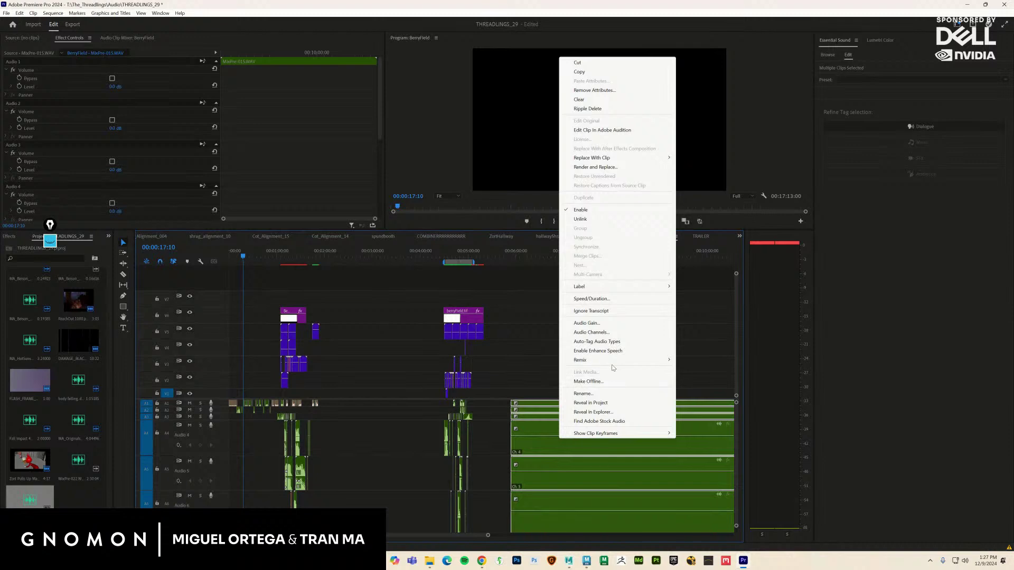
pyautogui.click(602, 219)
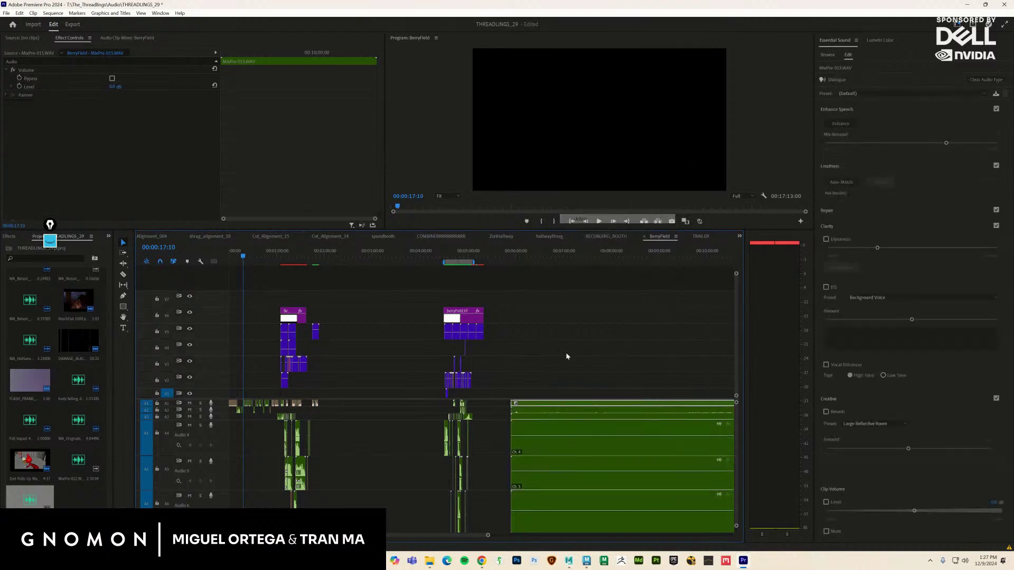
# Delete the unlinked recording's channels on audio tracks A6, A5 and A4
pyautogui.click(498, 468)
pyautogui.click(550, 501)
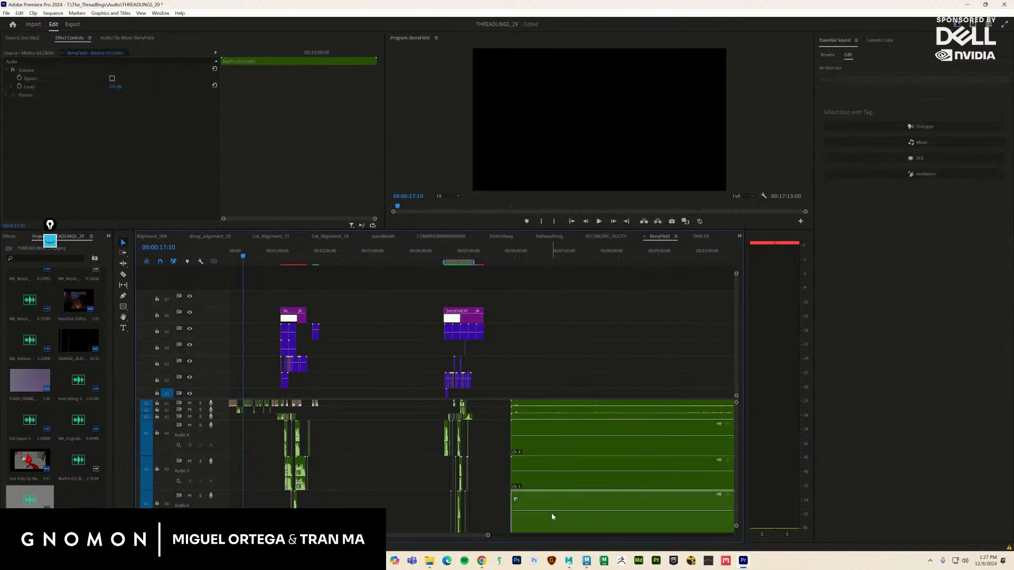
pyautogui.press('Delete')
pyautogui.click(550, 481)
pyautogui.press('Delete')
pyautogui.click(553, 439)
pyautogui.press('Delete')
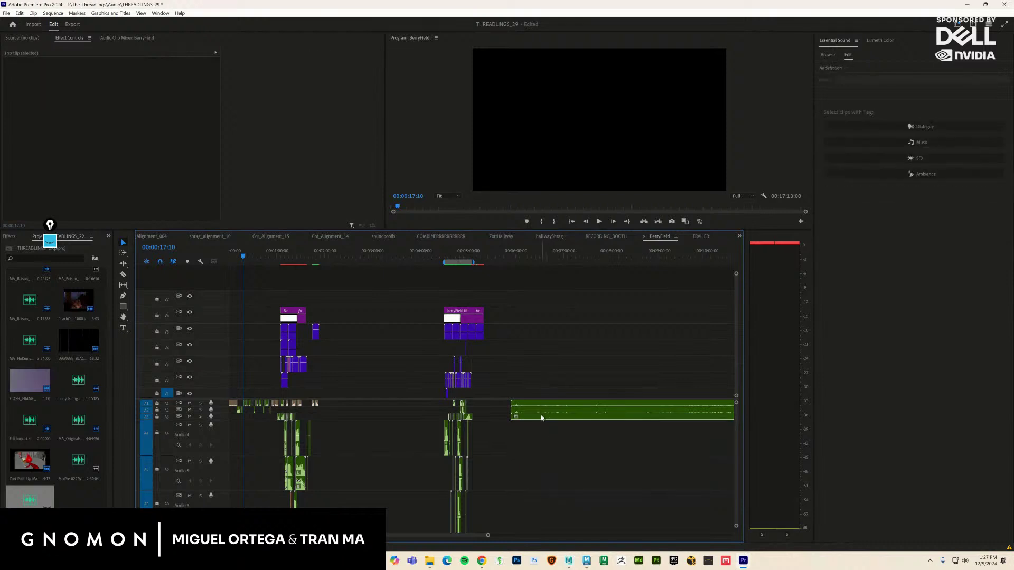
# Move the playhead to 00:06:00:05 and examine the start of the recording's remaining channels up close
pyautogui.click(539, 420)
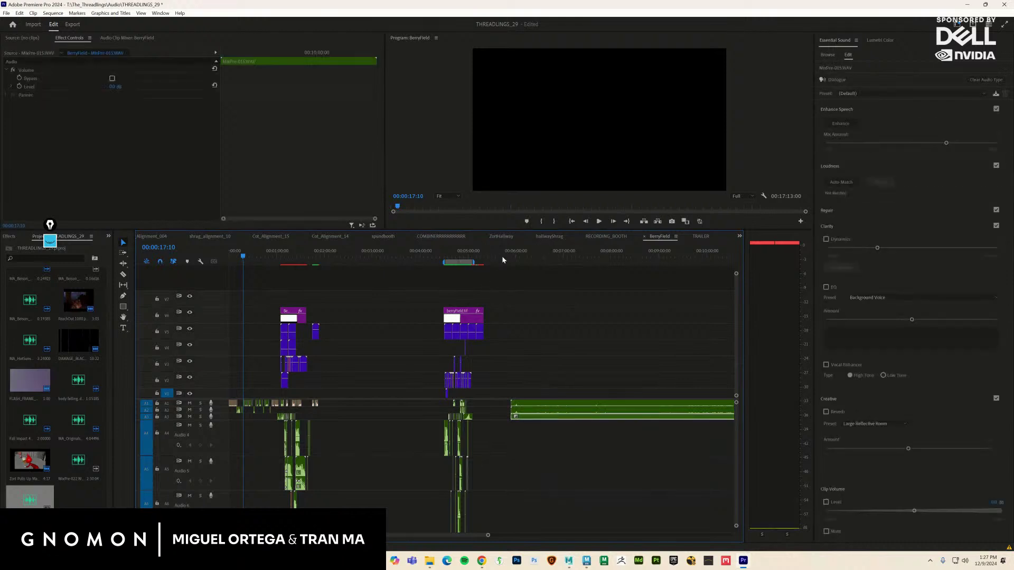
pyautogui.moveTo(503, 259); pyautogui.dragTo(516, 259)
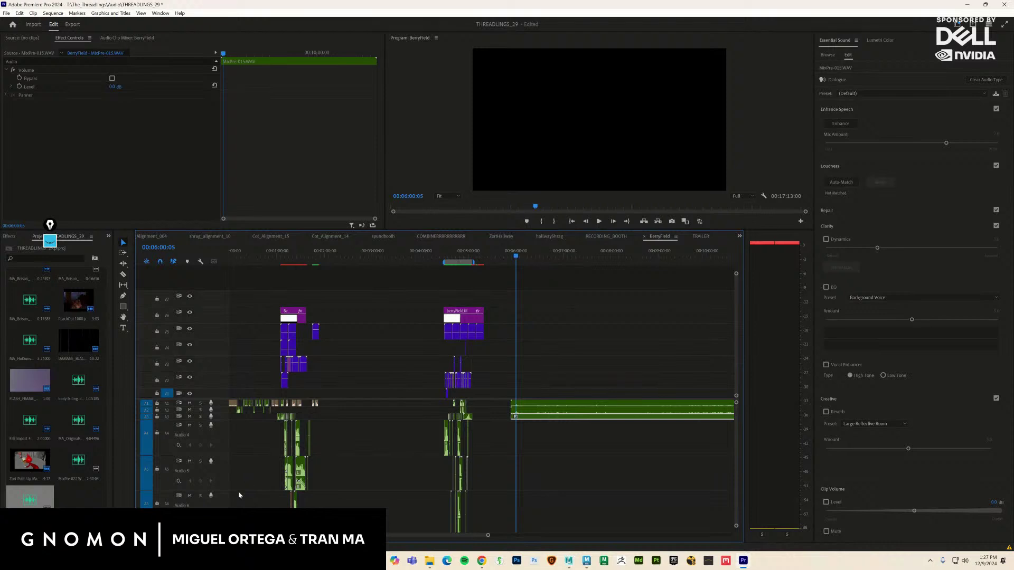
pyautogui.press('=')
pyautogui.press('=')
pyautogui.press('=')
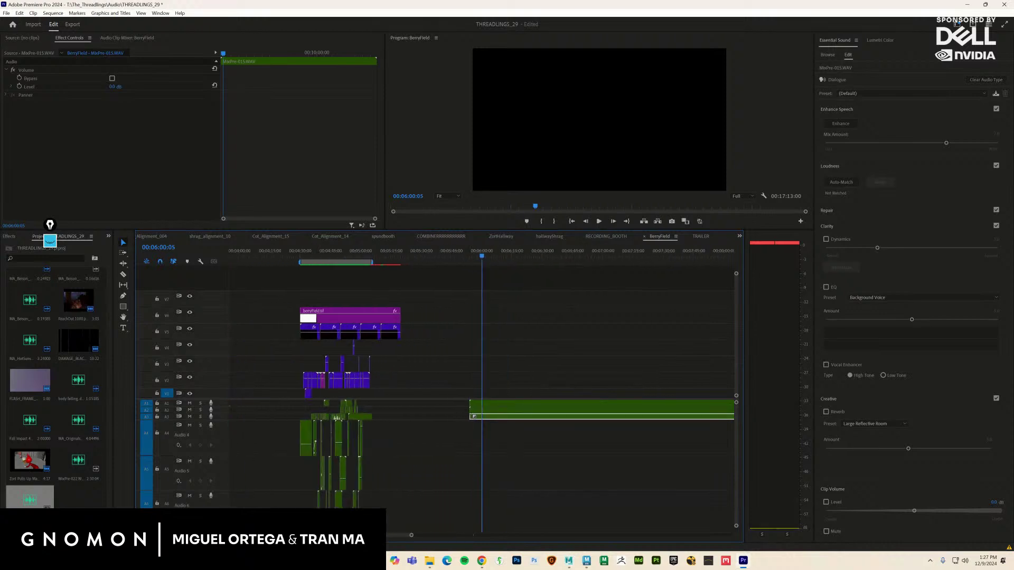
pyautogui.click(475, 466)
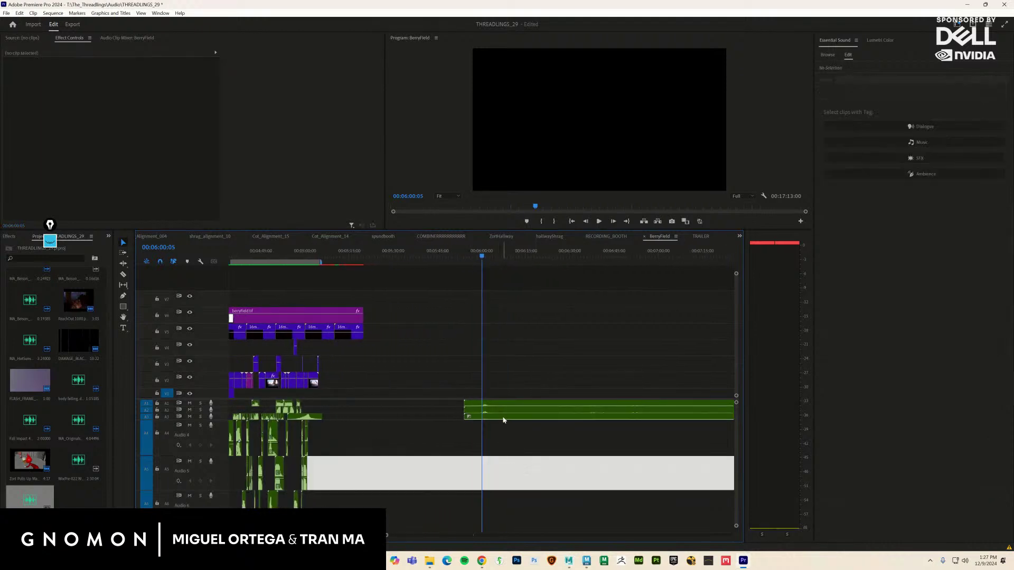
# Delete the MixPre recording's channel on audio track A3 and expand track A2 to inspect its waveform
pyautogui.click(503, 420)
pyautogui.press('Delete')
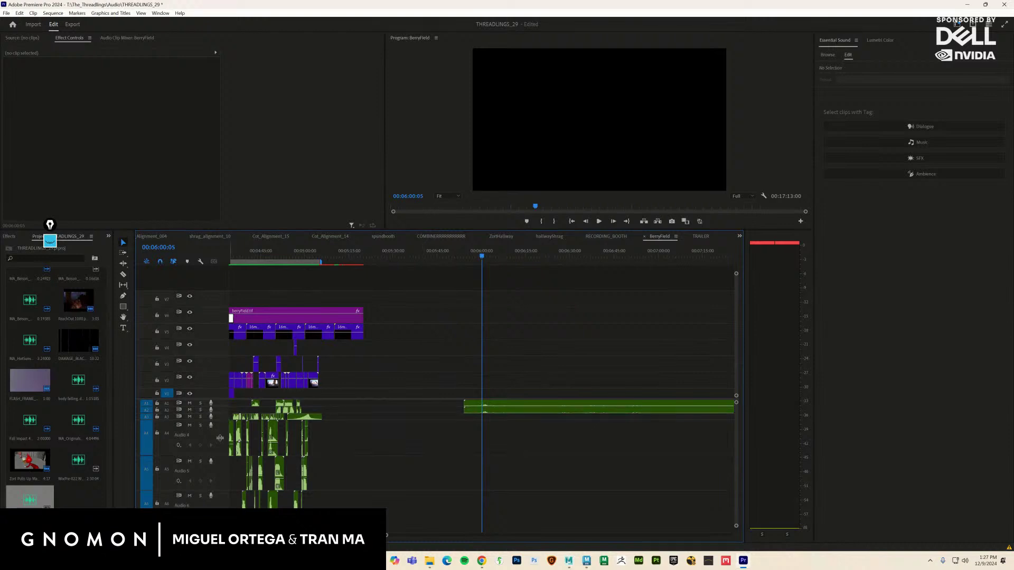
pyautogui.doubleClick(220, 410)
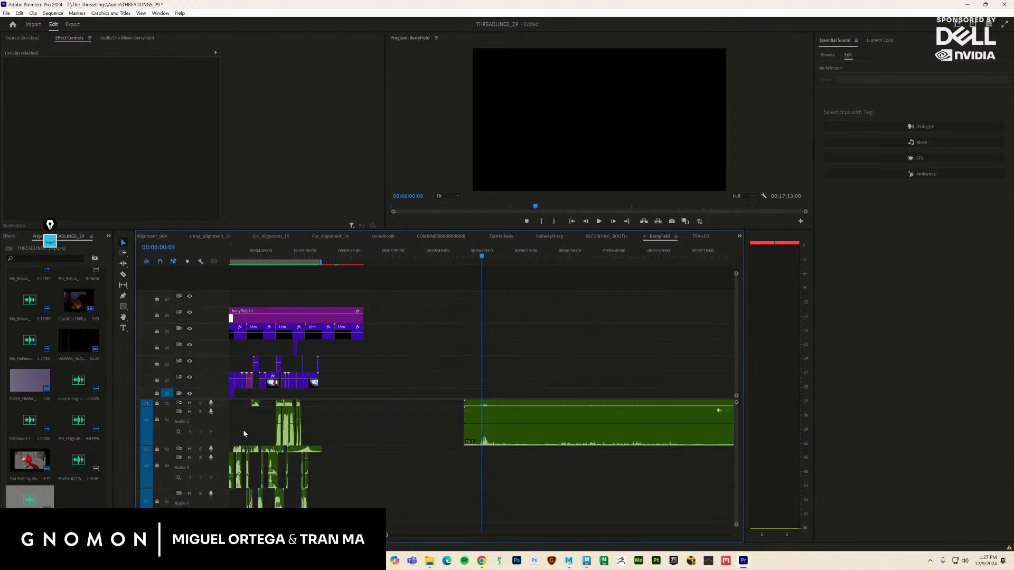
pyautogui.click(473, 255)
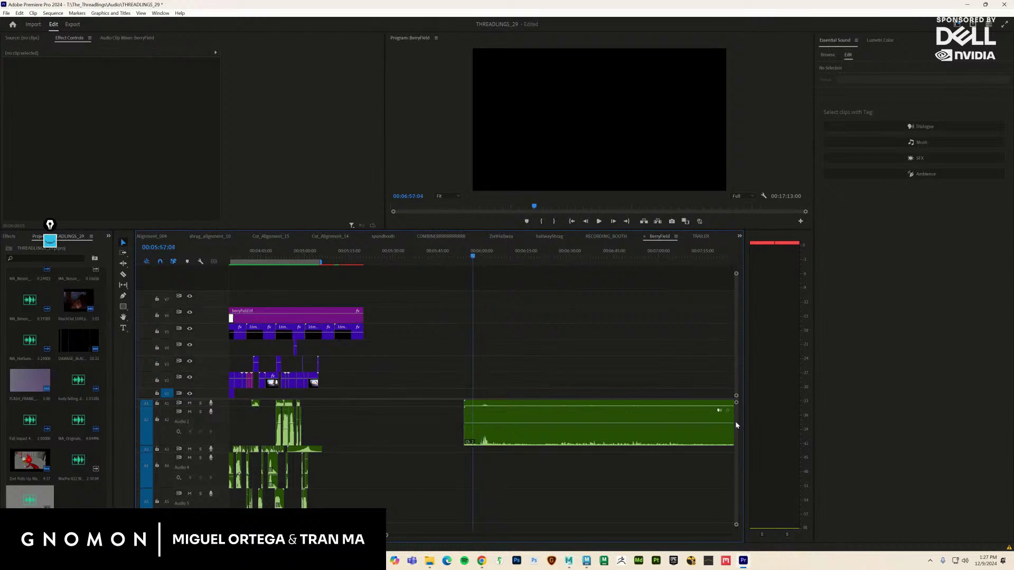
# Expand audio track A1 and delete the recording's channel there, keeping only the one on A2
pyautogui.click(571, 427)
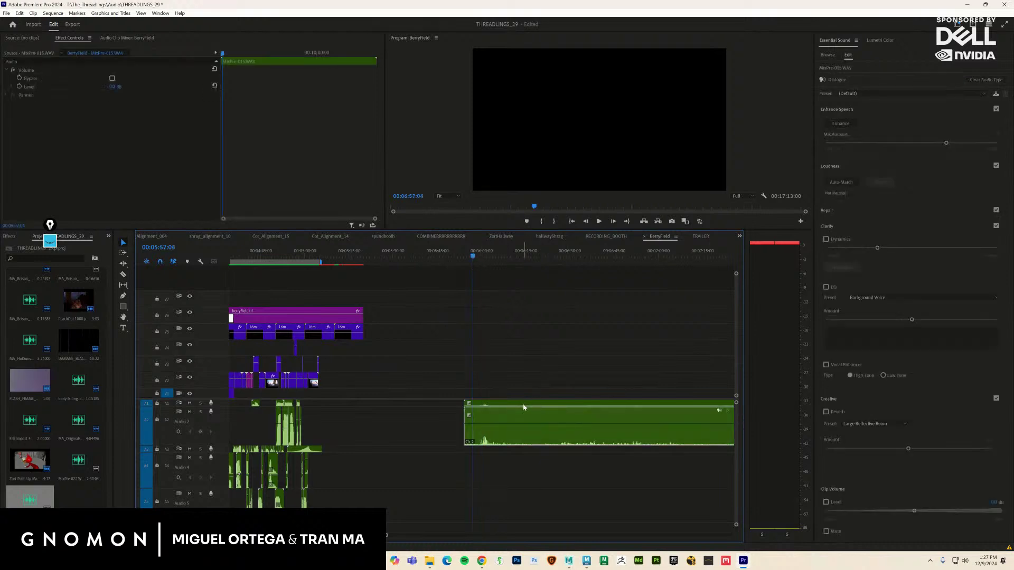
pyautogui.moveTo(217, 408); pyautogui.dragTo(216, 429)
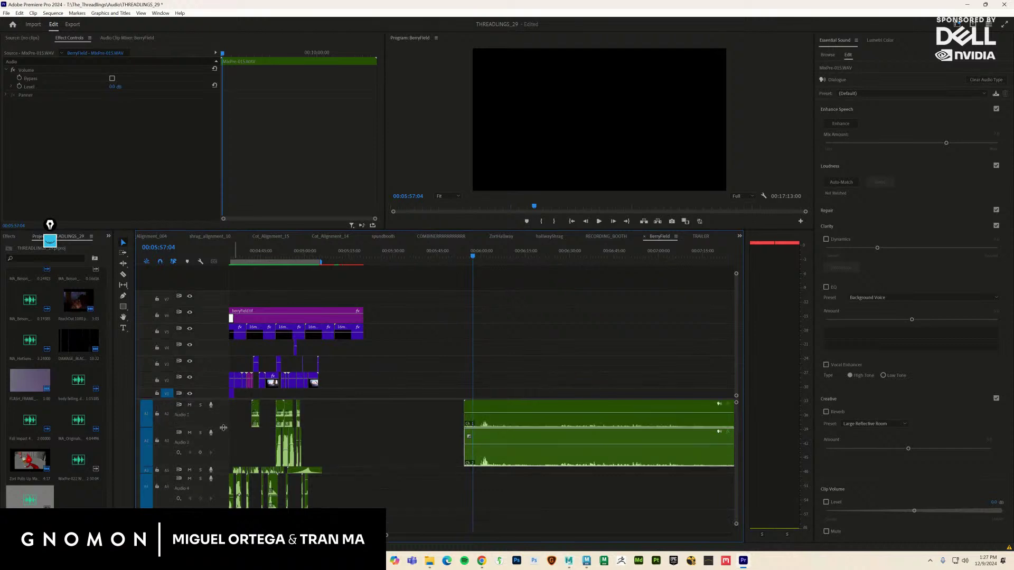
pyautogui.click(509, 408)
pyautogui.press('j')
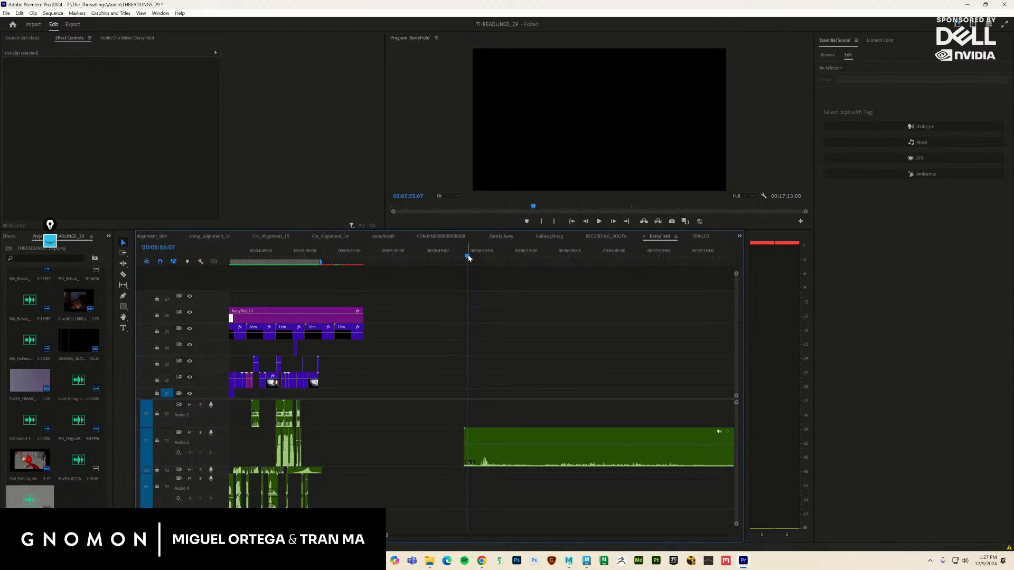
pyautogui.moveTo(477, 261); pyautogui.dragTo(482, 255)
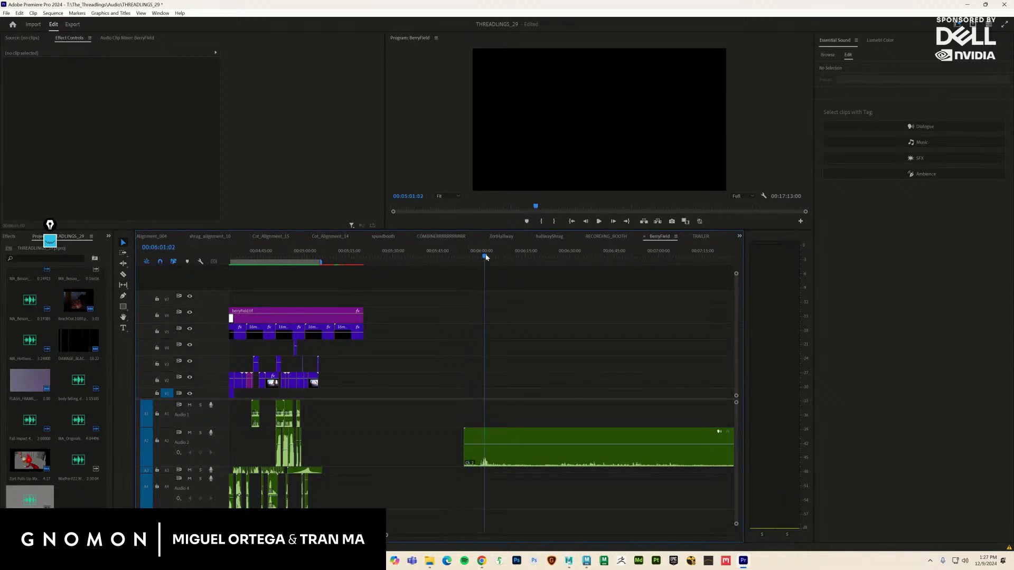
# Normalize the maximum peak of the MixPre clip on A2 through Audio Gain
pyautogui.rightClick(547, 460)
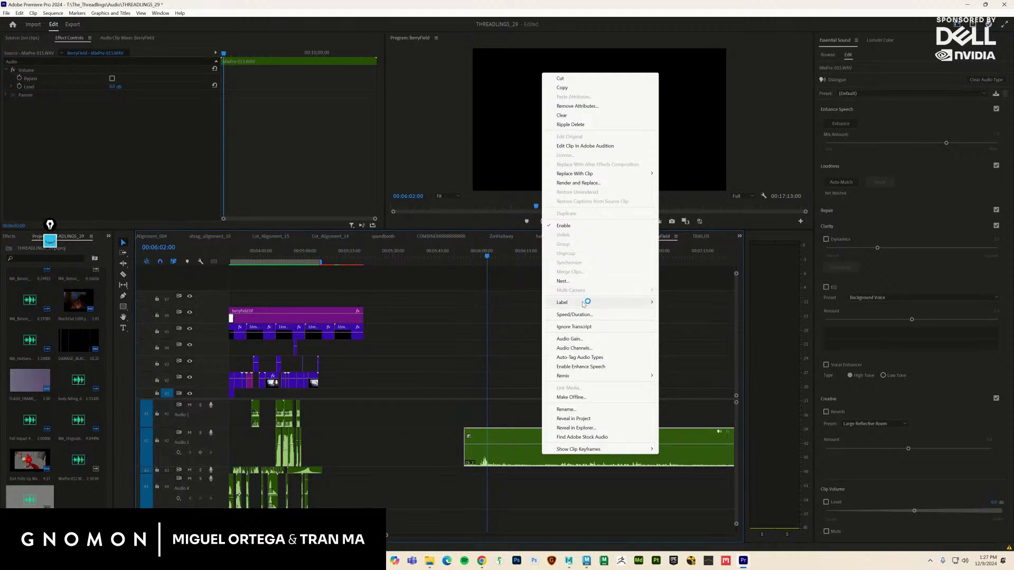
pyautogui.moveTo(586, 306)
pyautogui.click(576, 339)
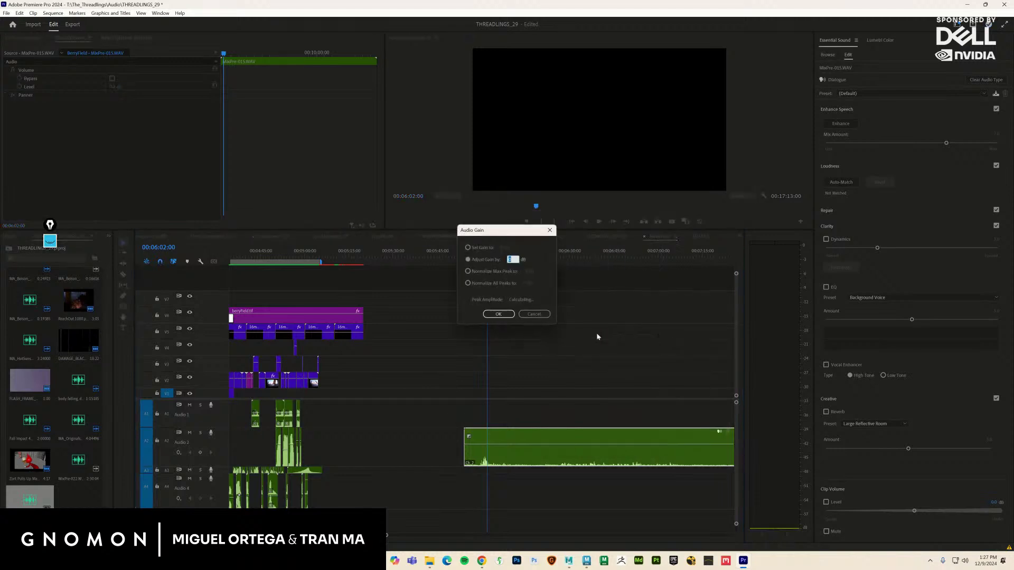
pyautogui.click(481, 272)
pyautogui.click(526, 272)
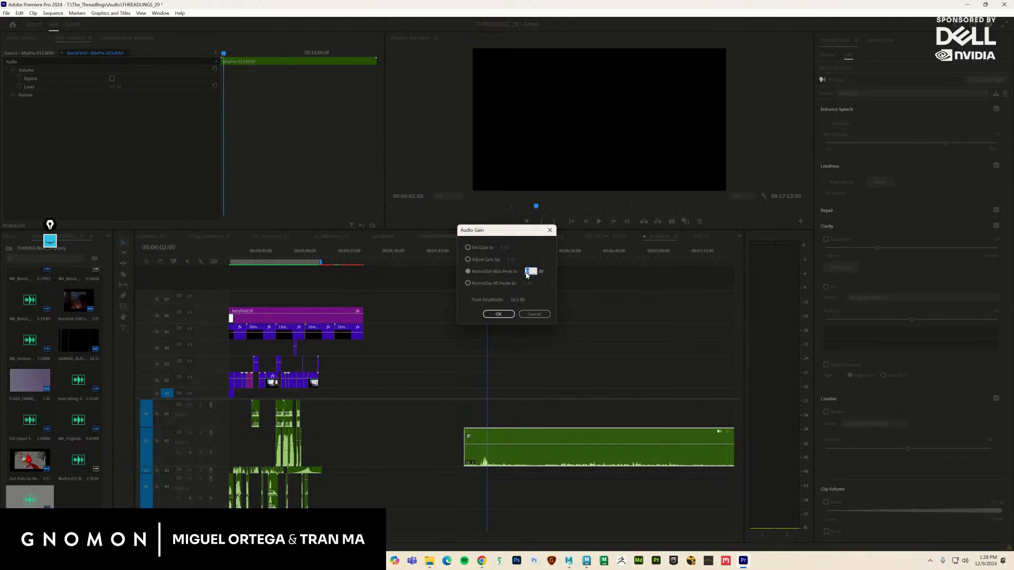
pyautogui.press('Return')
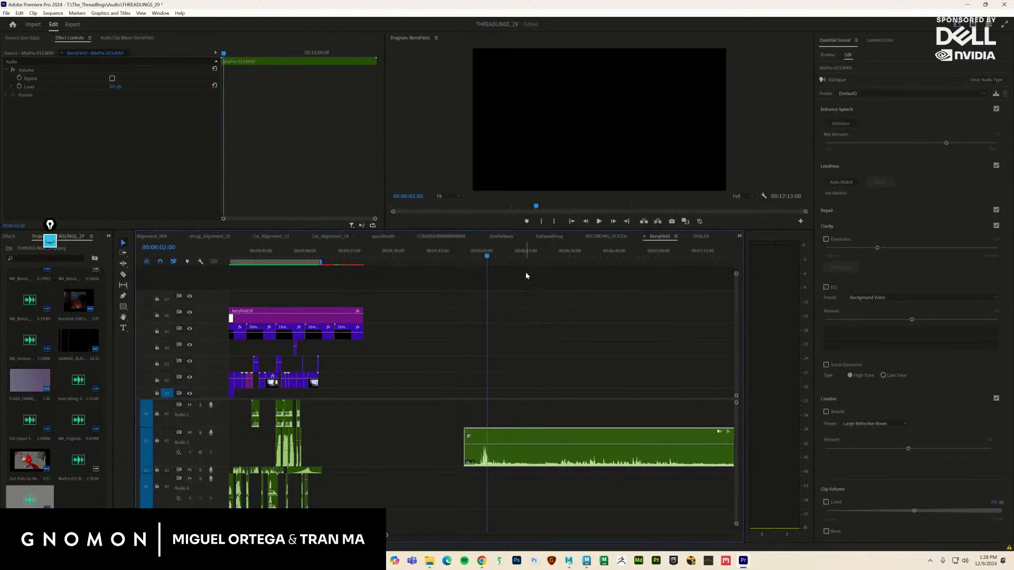
# Play the MixPre clip on A2 from 00:05:59:00 and listen to its opening peak and the passage after it
pyautogui.click(481, 255)
pyautogui.moveTo(482, 255); pyautogui.dragTo(478, 256)
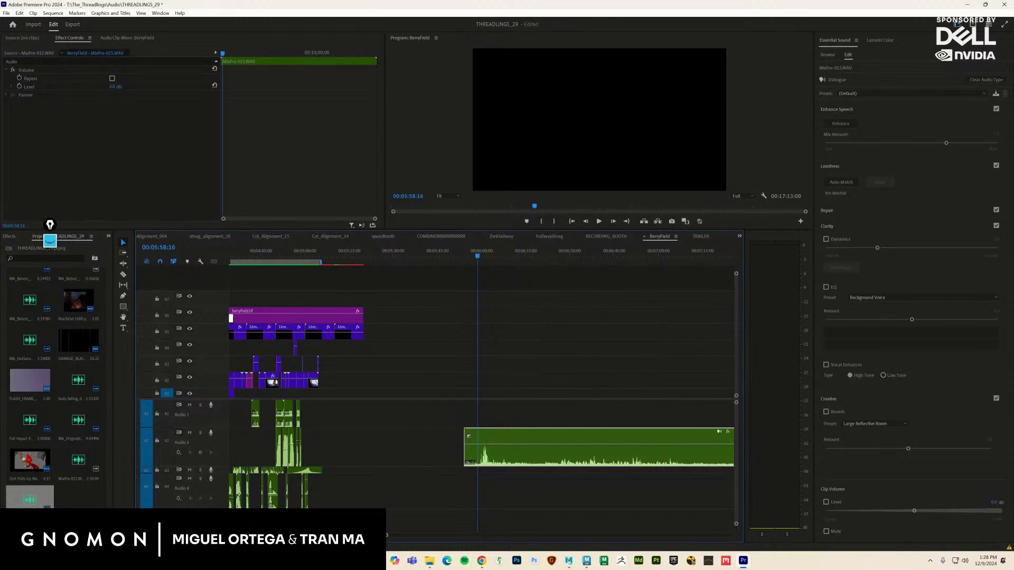
pyautogui.scroll(-5, 481, 391)
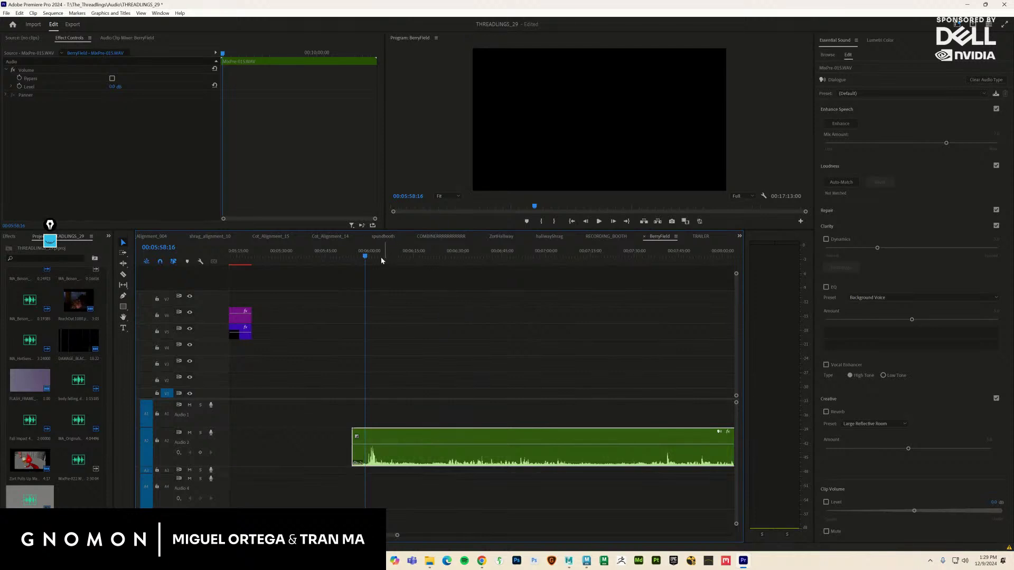
pyautogui.click(366, 256)
pyautogui.moveTo(367, 256); pyautogui.dragTo(368, 256)
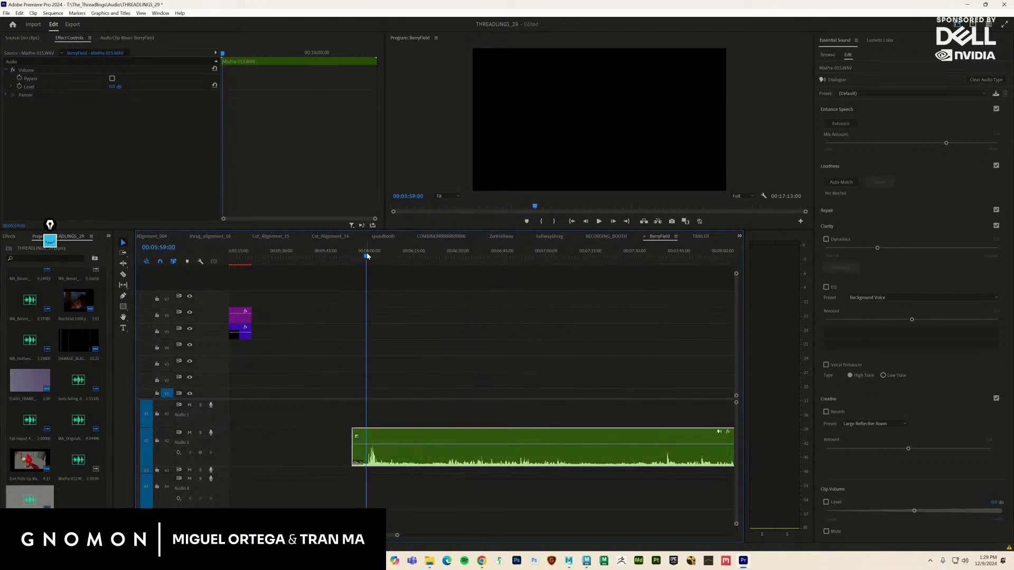
pyautogui.press('space')
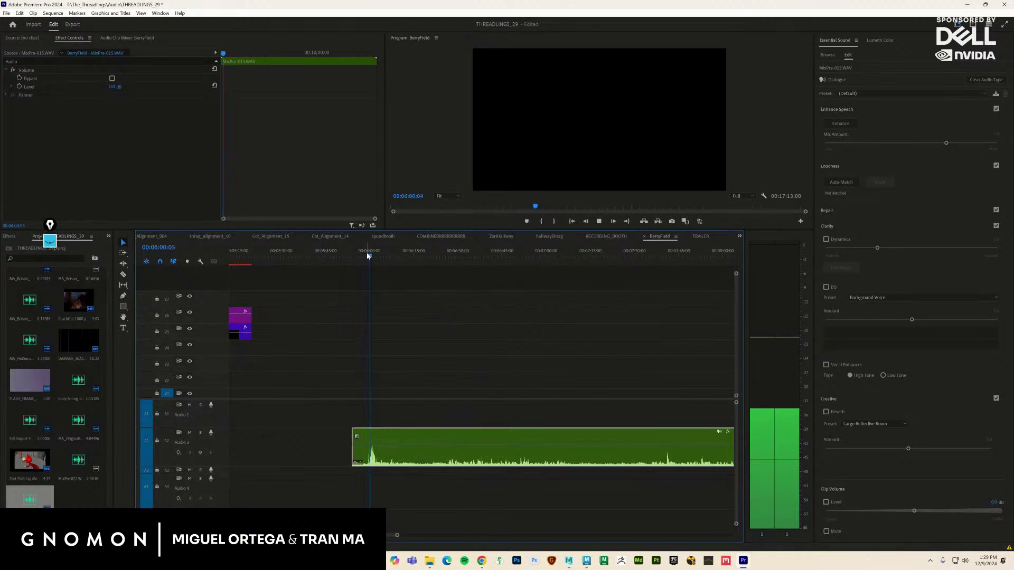
pyautogui.press('space')
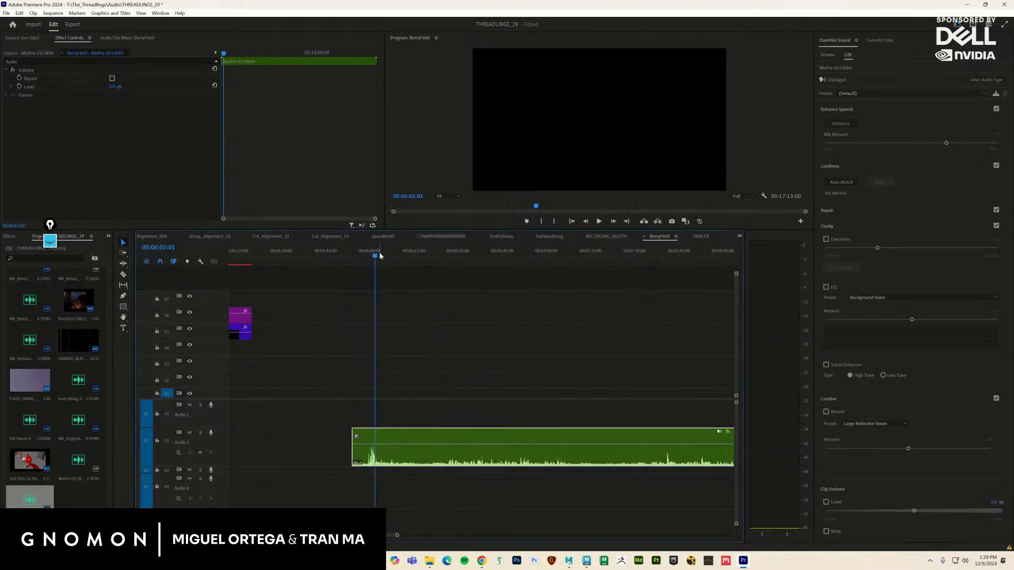
pyautogui.press('space')
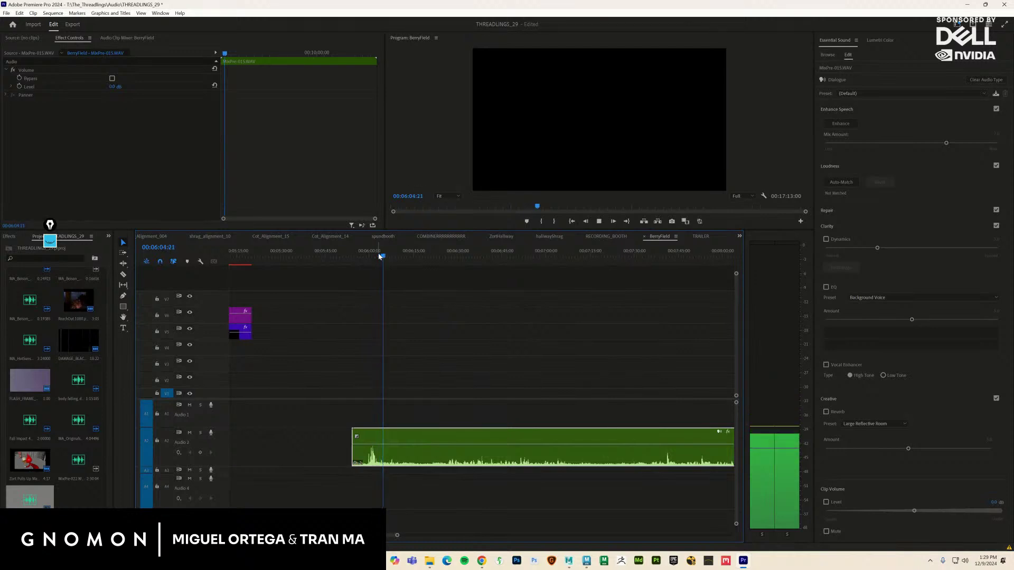
pyautogui.press('space')
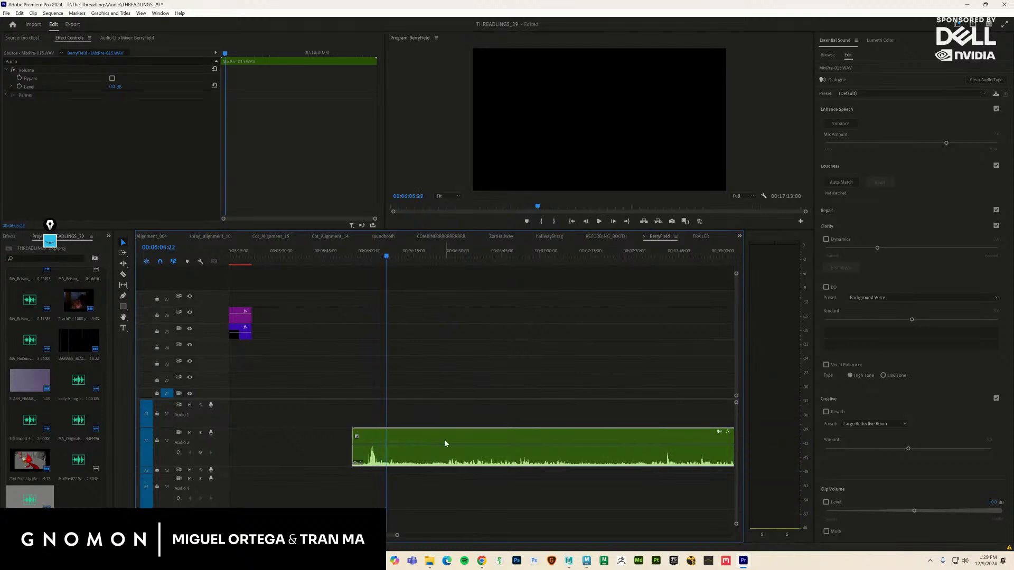
# Raise the MixPre clip's volume level on A2 well above 0 dB and replay it from 00:05:59:12
pyautogui.moveTo(444, 449); pyautogui.dragTo(445, 435)
pyautogui.press('space')
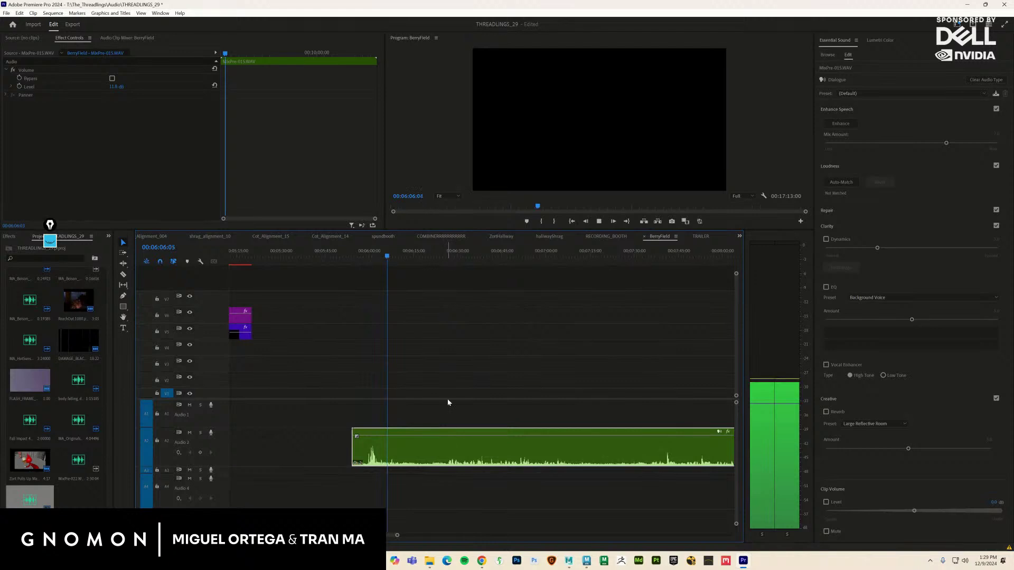
pyautogui.press('space')
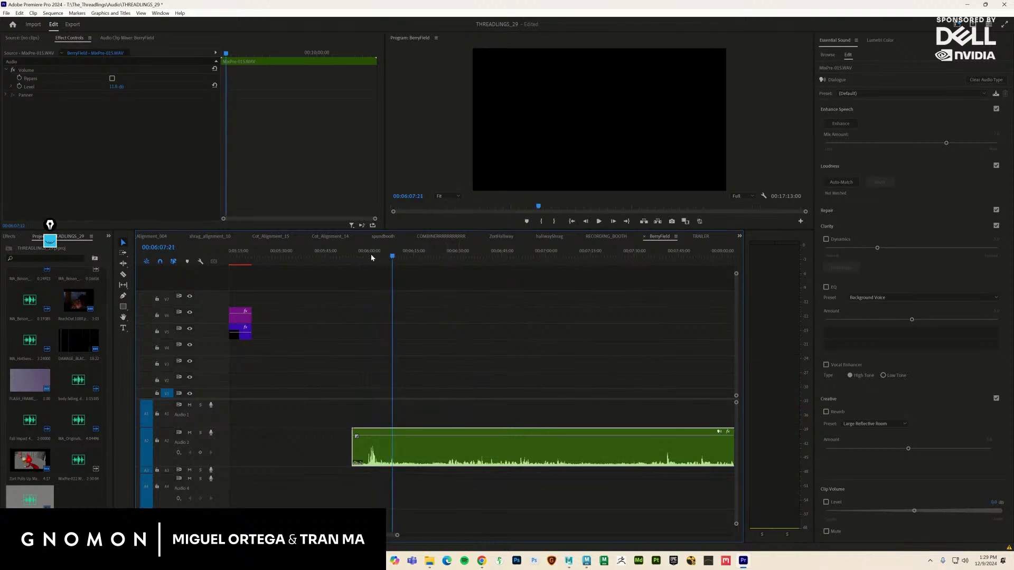
pyautogui.moveTo(370, 254); pyautogui.dragTo(369, 261)
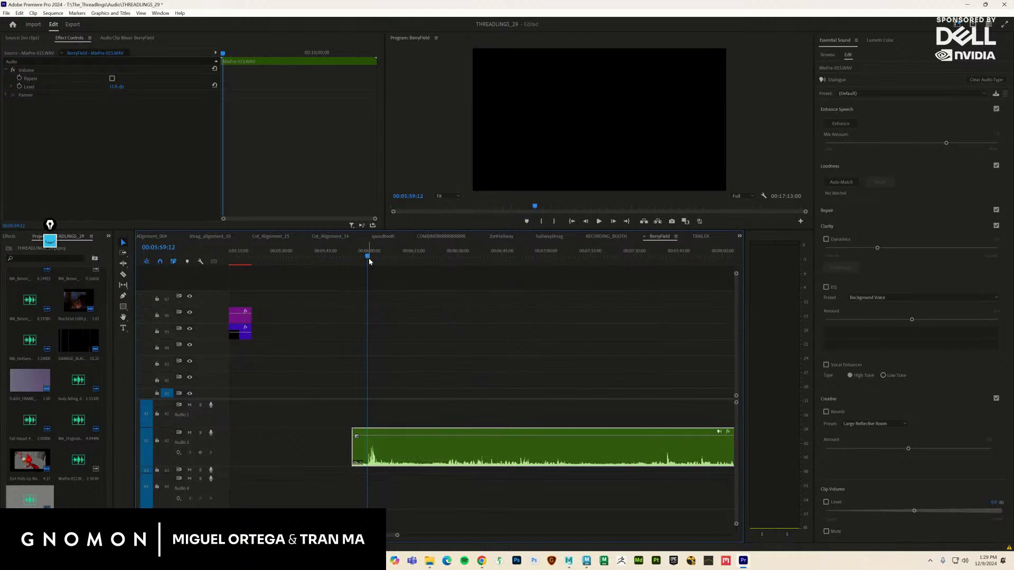
pyautogui.press('space')
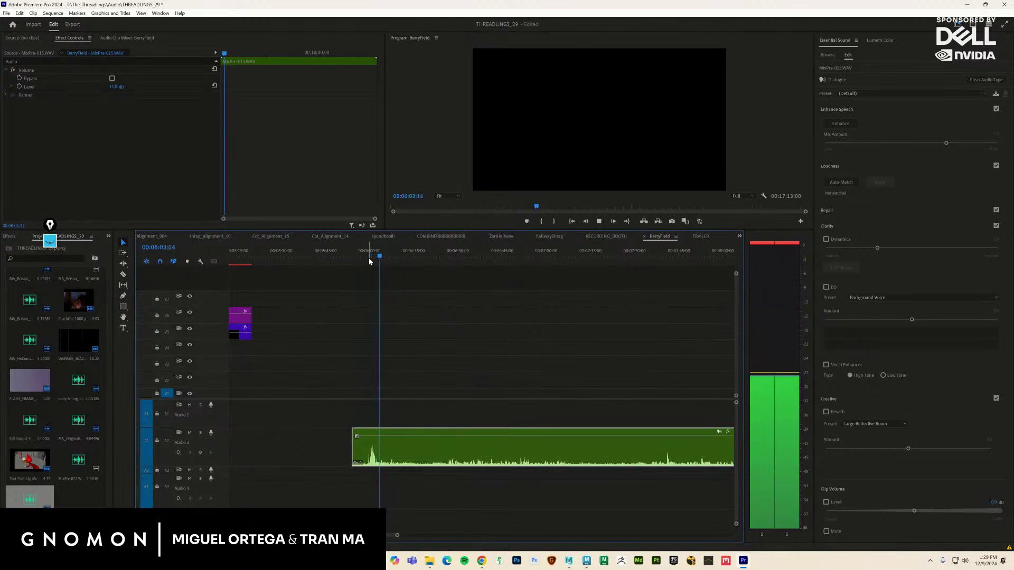
pyautogui.press('space')
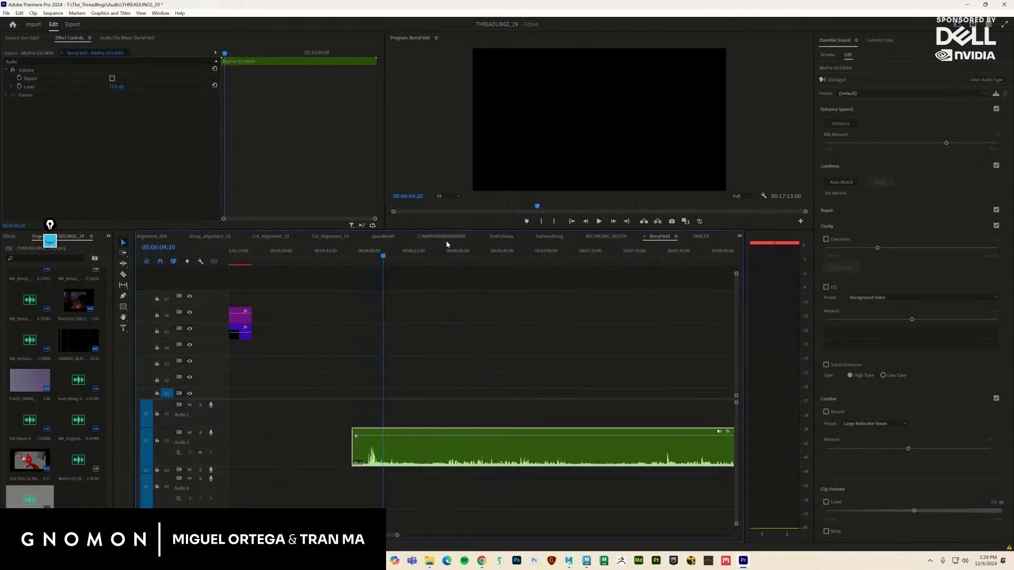
# Play the MixPre clip from 00:06:26:13, return the playhead there and examine the waveform more closely
pyautogui.click(447, 255)
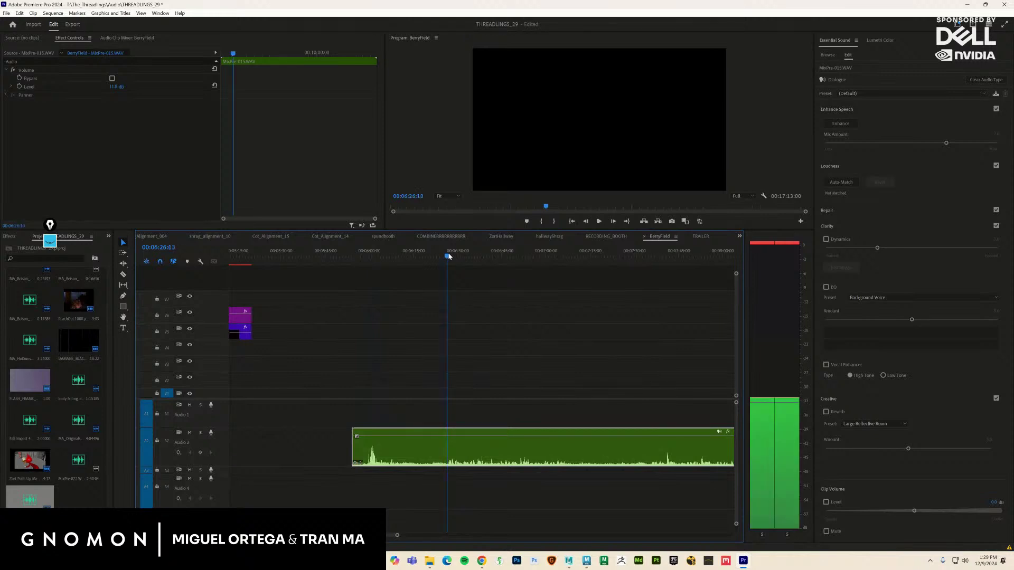
pyautogui.press('space')
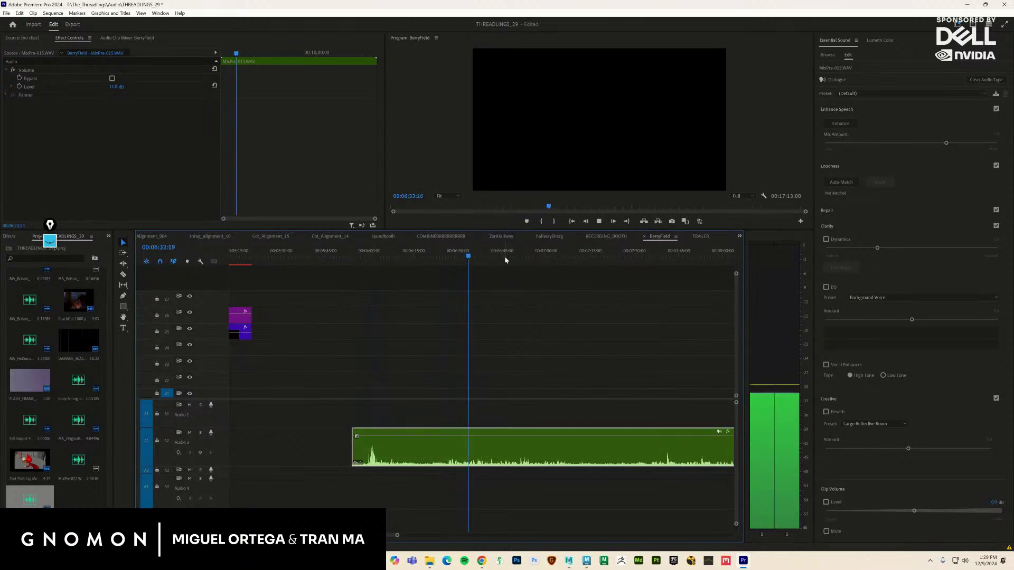
pyautogui.press('space')
pyautogui.moveTo(469, 257); pyautogui.dragTo(447, 259)
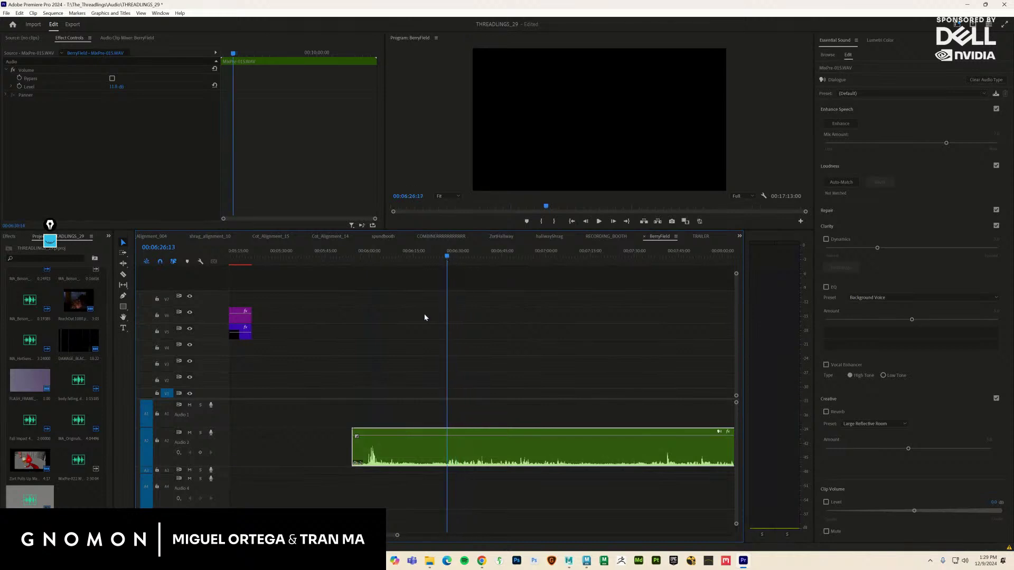
pyautogui.press('=')
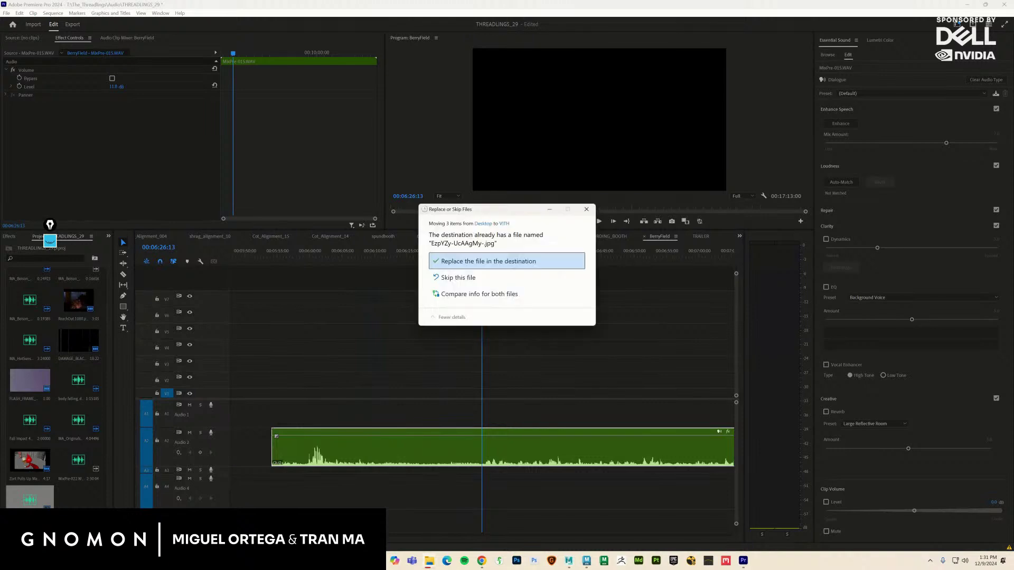
# Replace the same-named files in the VITH folder with the ones being moved from Desktop
pyautogui.click(476, 262)
pyautogui.click(502, 262)
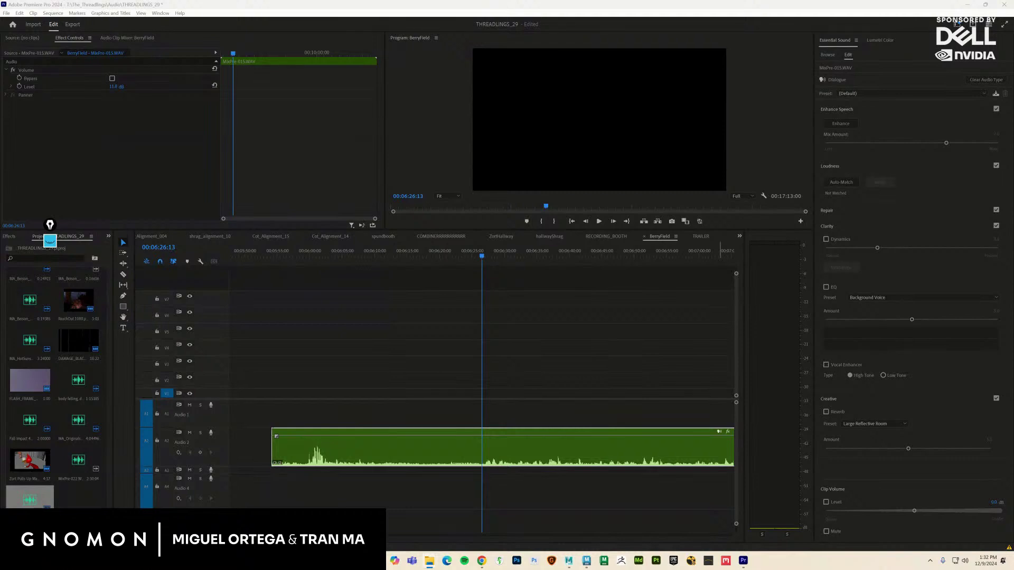
# Place the three cactus field JPG images end to end on video track V4, starting at 00:05:56:16
pyautogui.moveTo(868, 353); pyautogui.dragTo(304, 349)
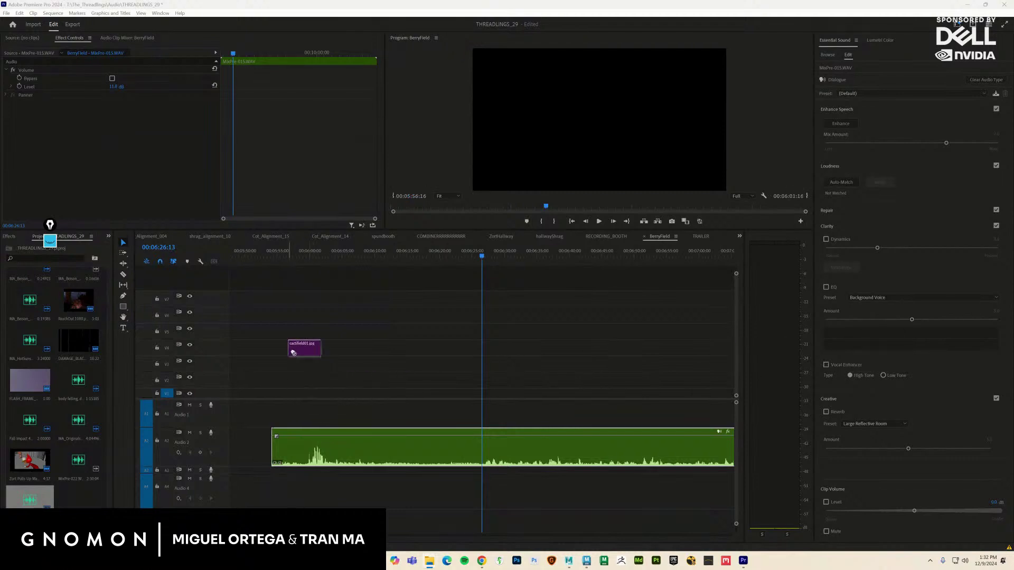
pyautogui.moveTo(1013, 338); pyautogui.dragTo(328, 347)
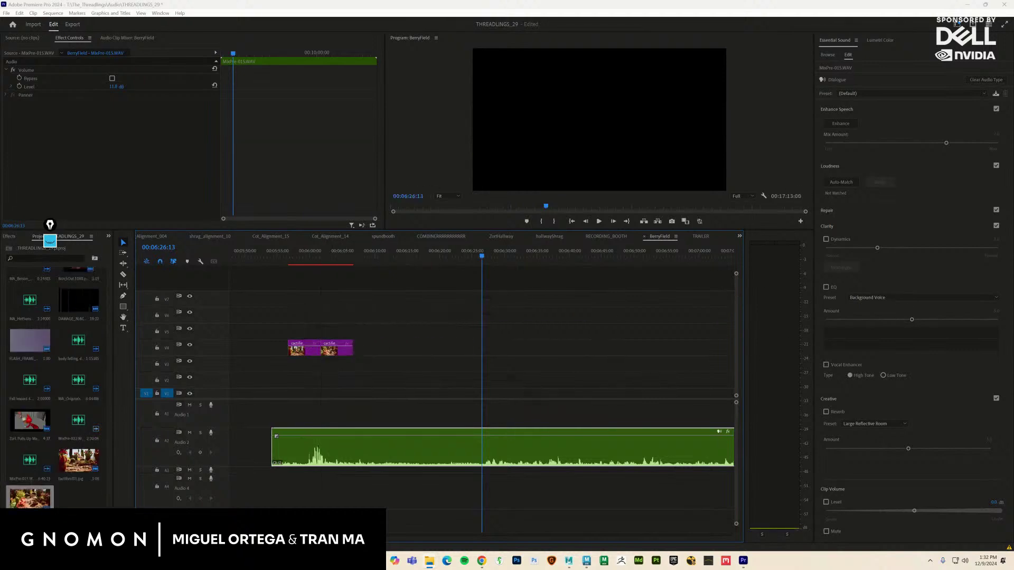
pyautogui.moveTo(1013, 341); pyautogui.dragTo(359, 347)
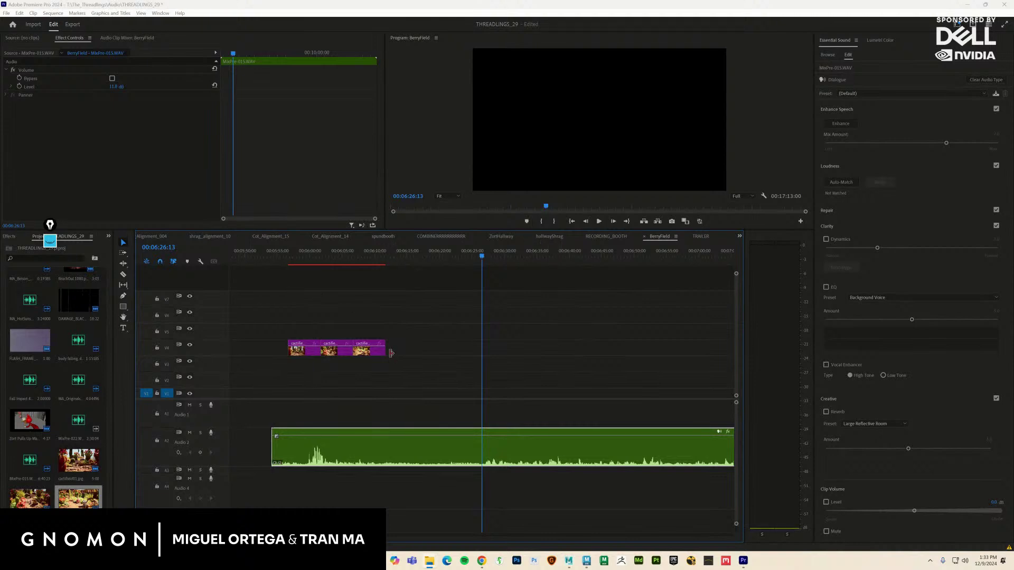
# Lengthen the third cactus field image on V4 and move it to start at about 00:06:28:00
pyautogui.moveTo(391, 353); pyautogui.dragTo(559, 353)
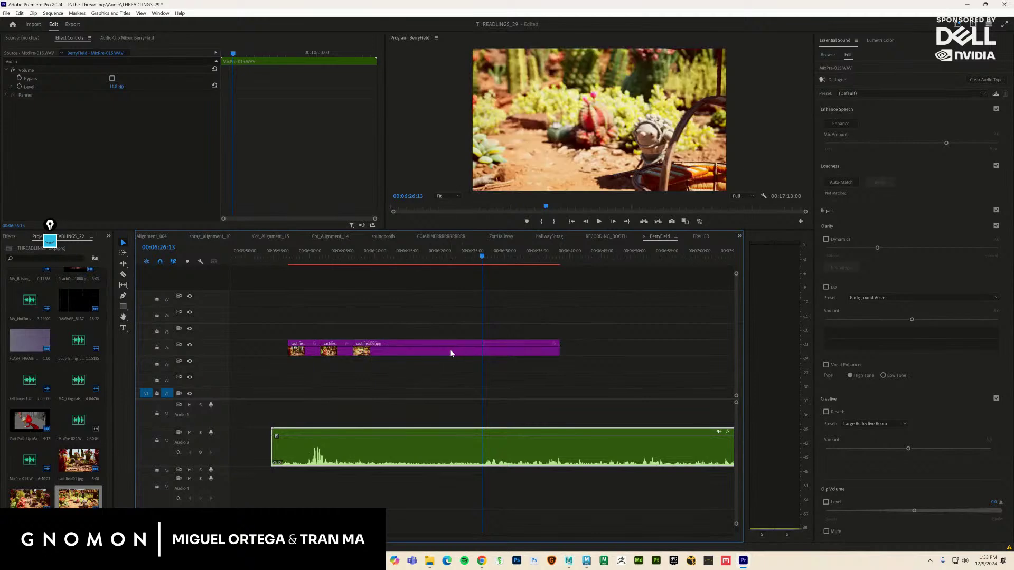
pyautogui.moveTo(450, 353); pyautogui.dragTo(590, 352)
pyautogui.click(338, 255)
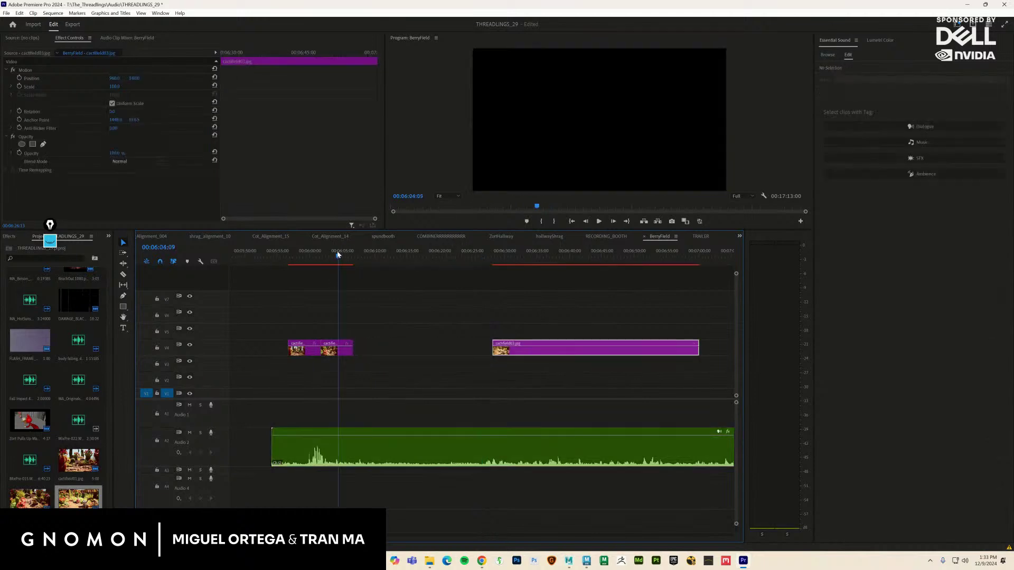
pyautogui.moveTo(338, 254); pyautogui.dragTo(333, 255)
# Stretch the first two images on V4 to fill the gap before the third, meeting at about 00:06:07:00
pyautogui.moveTo(358, 353); pyautogui.dragTo(470, 354)
pyautogui.moveTo(317, 351); pyautogui.dragTo(356, 352)
# Extend the first image back to the audio clip's start and shift the other two to start at about 00:06:16:00
pyautogui.moveTo(293, 256); pyautogui.dragTo(315, 259)
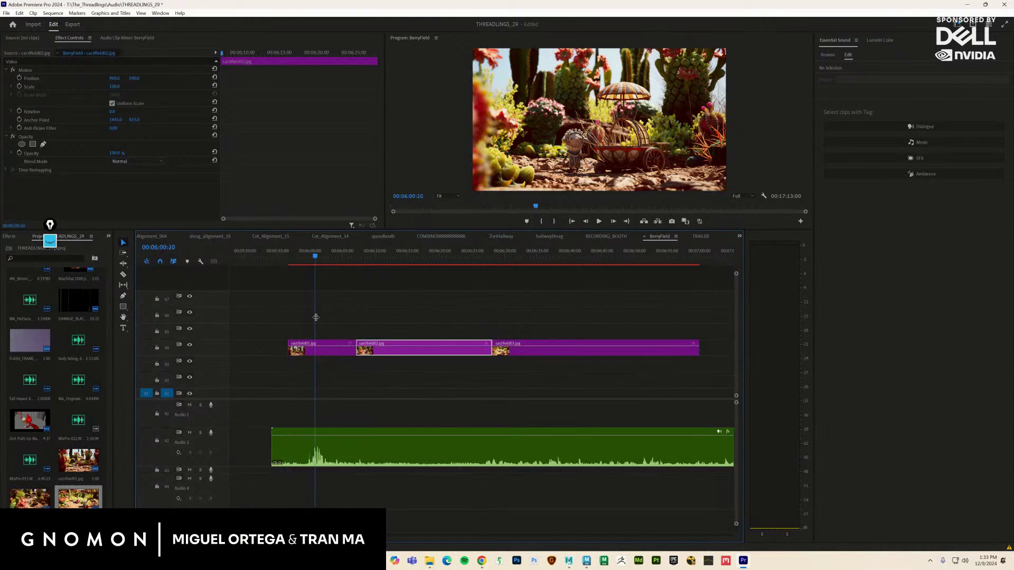
pyautogui.moveTo(288, 349); pyautogui.dragTo(272, 348)
pyautogui.moveTo(607, 325); pyautogui.dragTo(511, 346)
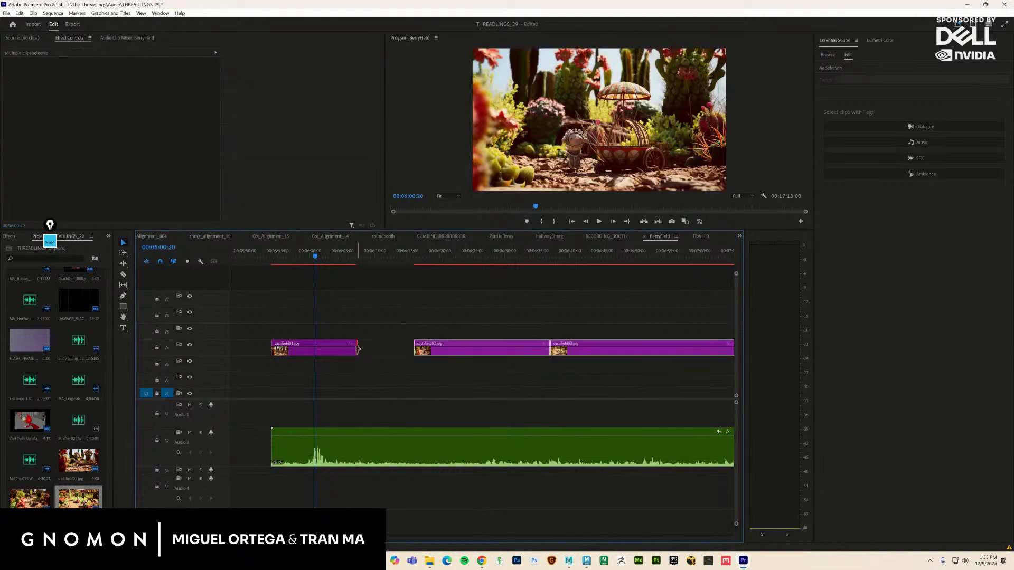
# Extend the first cactus field image on V4 and close the gap so it meets the second at about 00:06:15:00
pyautogui.moveTo(358, 348); pyautogui.dragTo(443, 344)
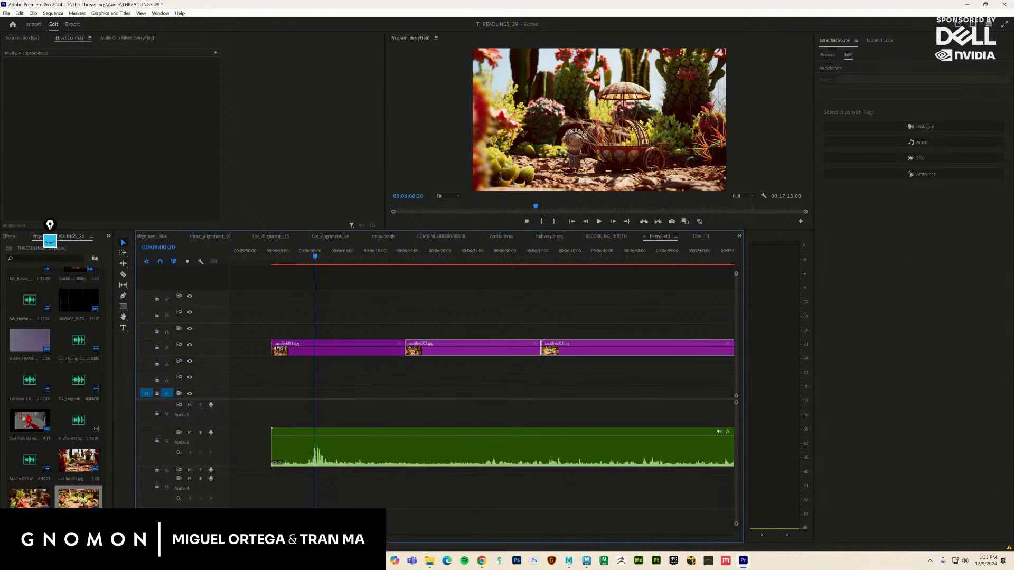
pyautogui.press('-')
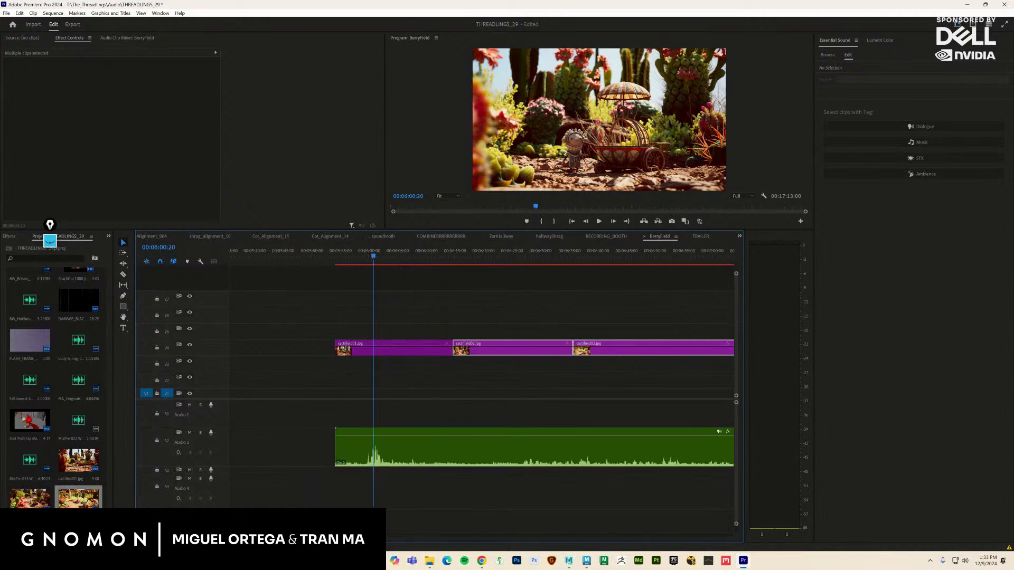
pyautogui.hscroll(3, 481, 369)
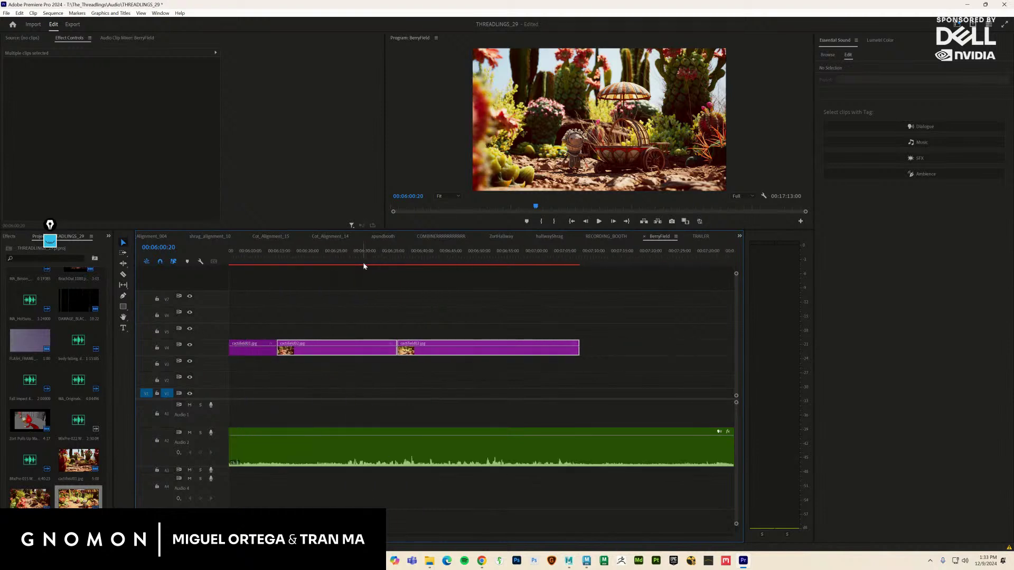
# Play the MixPre recording from about 00:06:27:00 and raise its clip volume level to about 5 dB
pyautogui.moveTo(360, 258); pyautogui.dragTo(350, 259)
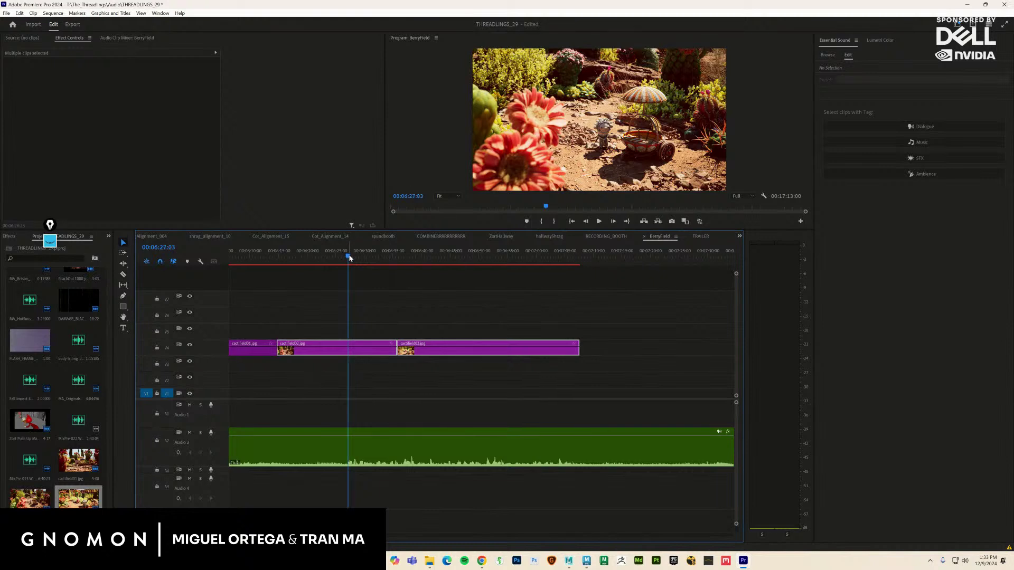
pyautogui.press('space')
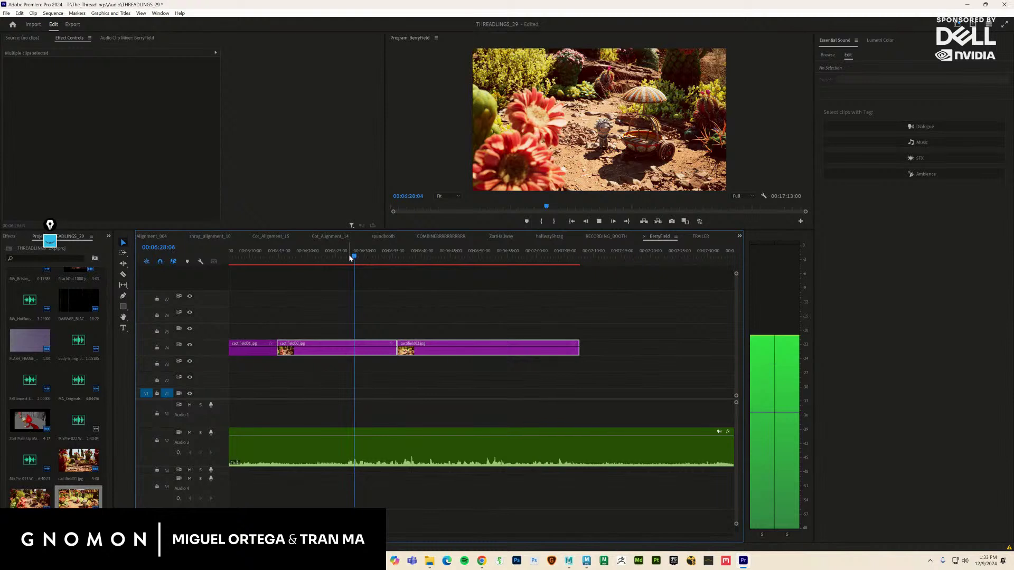
pyautogui.press('c')
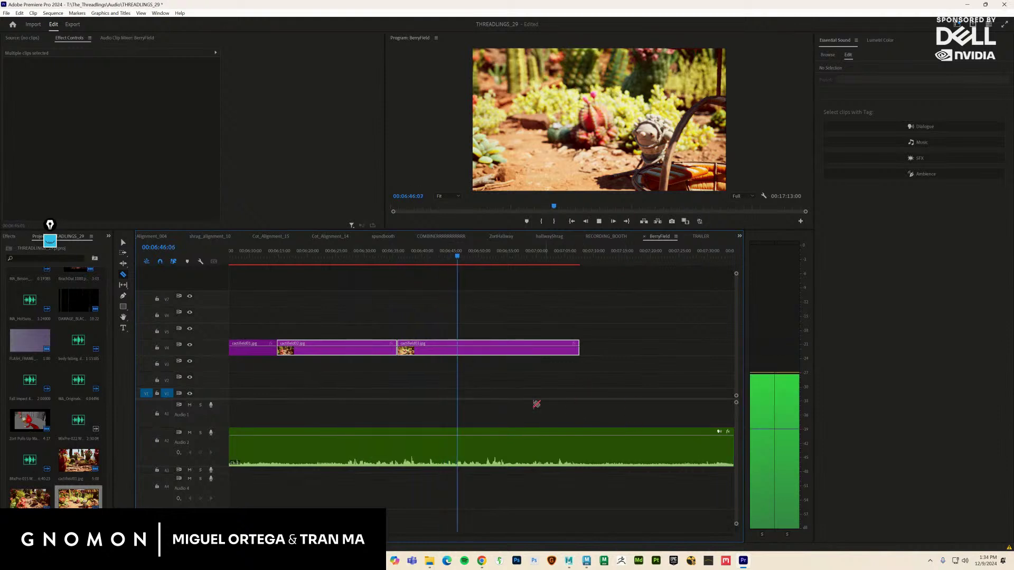
pyautogui.press('space')
pyautogui.click(123, 242)
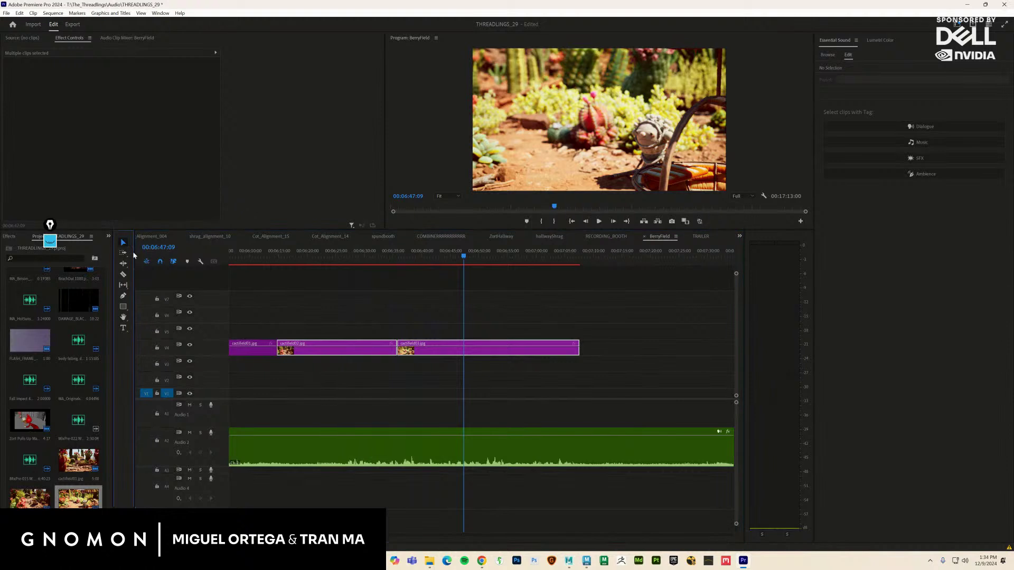
pyautogui.click(452, 453)
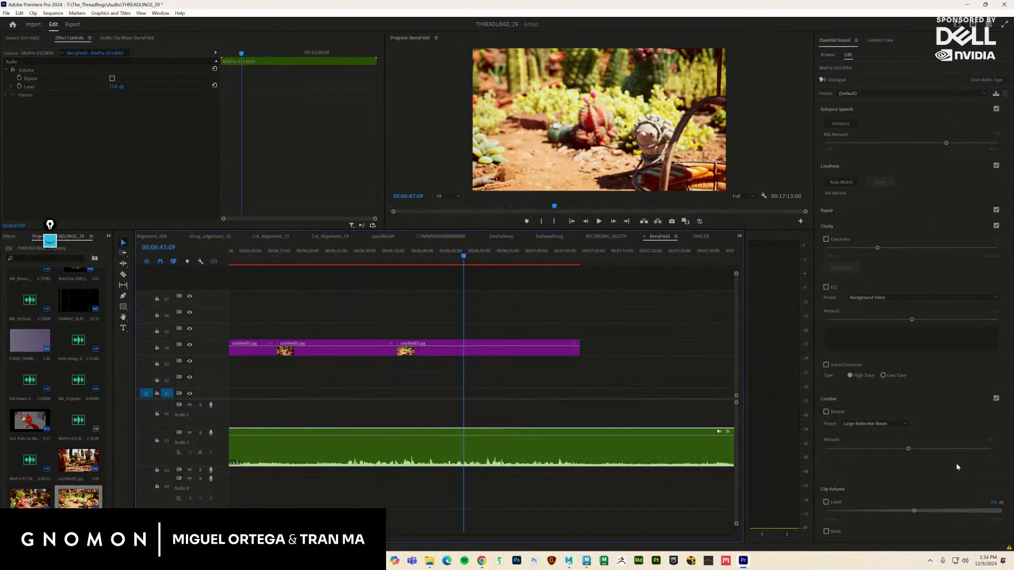
pyautogui.moveTo(918, 514); pyautogui.dragTo(935, 517)
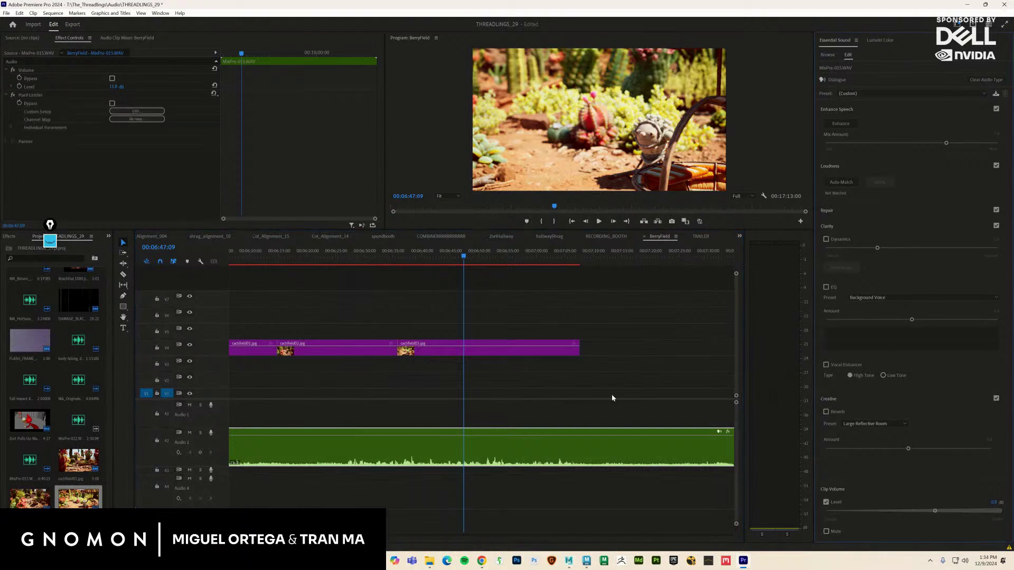
pyautogui.press('space')
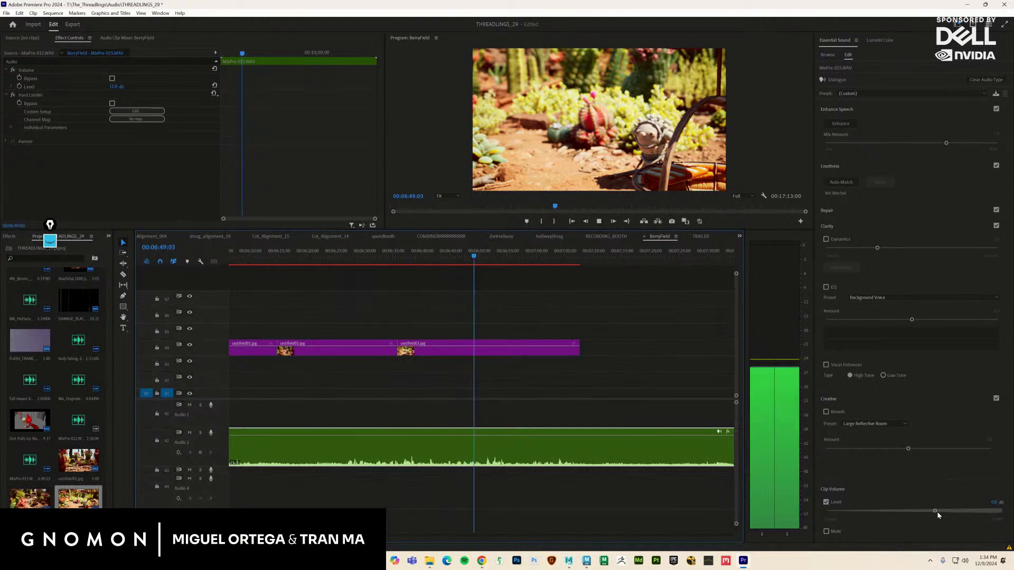
pyautogui.moveTo(935, 512); pyautogui.dragTo(957, 515)
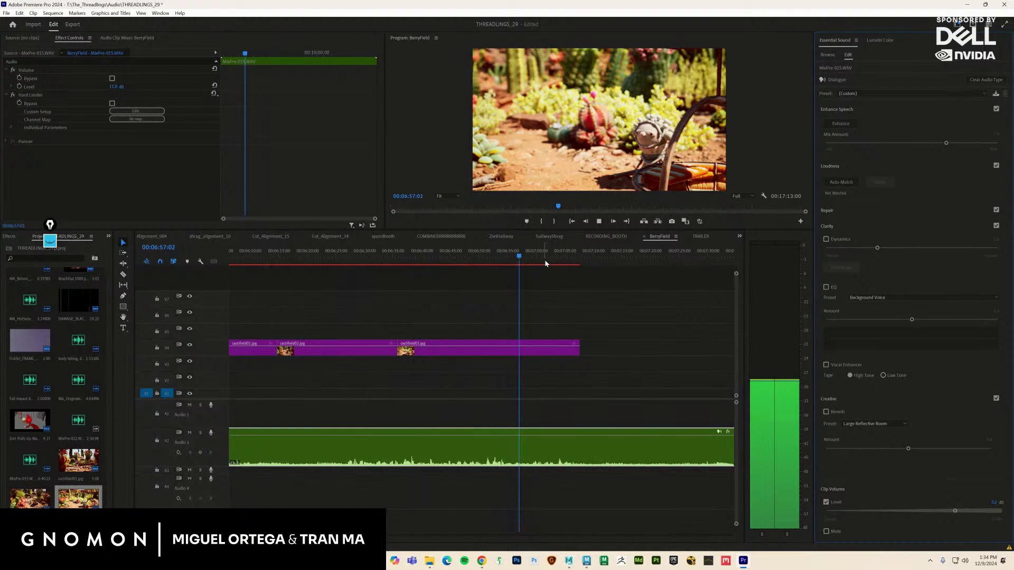
# Listen to the recording around 00:07:00:00 and split the MixPre clip at 00:06:59:01, before the small waveform spike
pyautogui.moveTo(546, 263); pyautogui.dragTo(555, 264)
pyautogui.press('space')
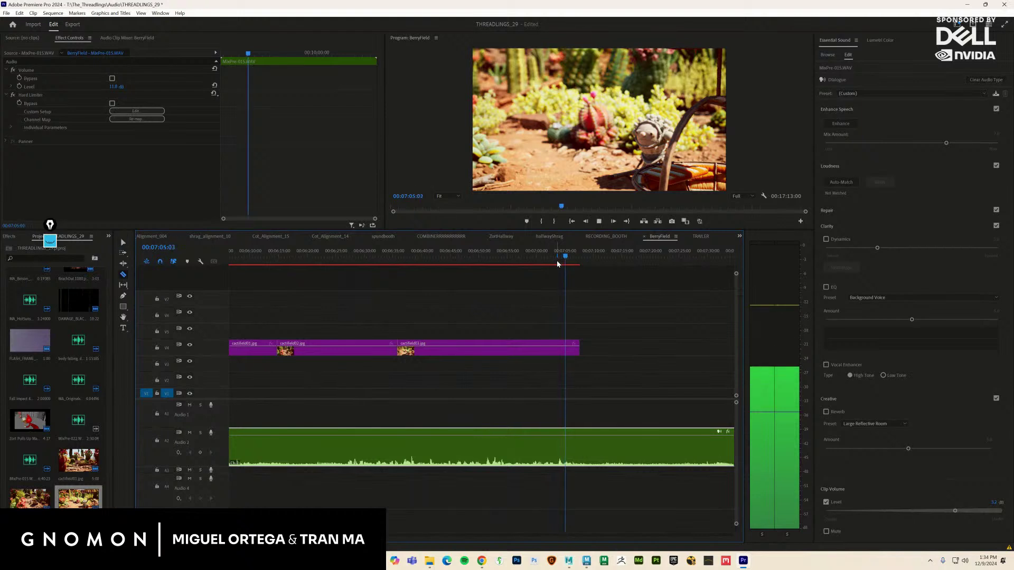
pyautogui.press('space')
pyautogui.click(541, 259)
pyautogui.moveTo(541, 259); pyautogui.dragTo(532, 259)
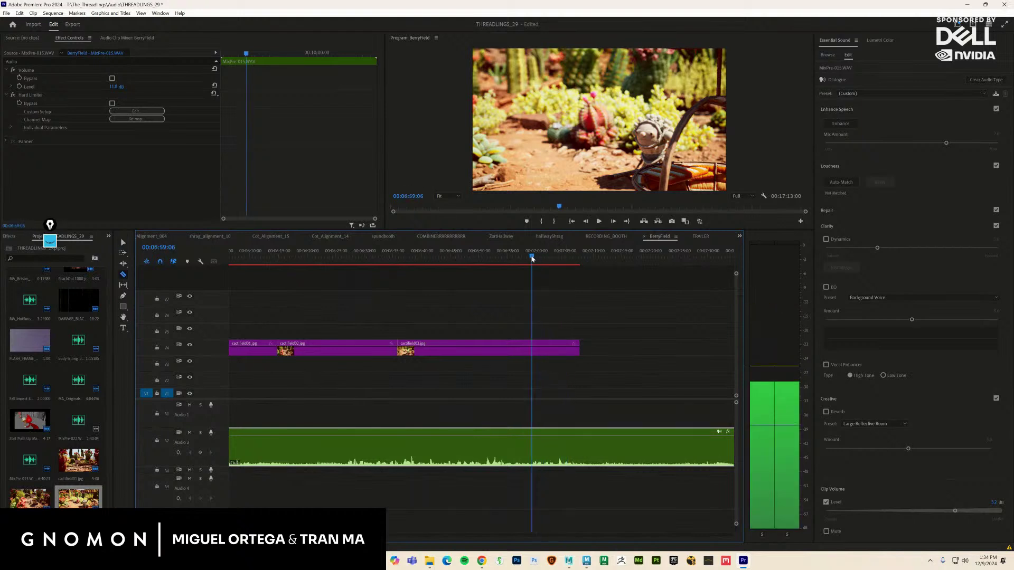
pyautogui.press('space')
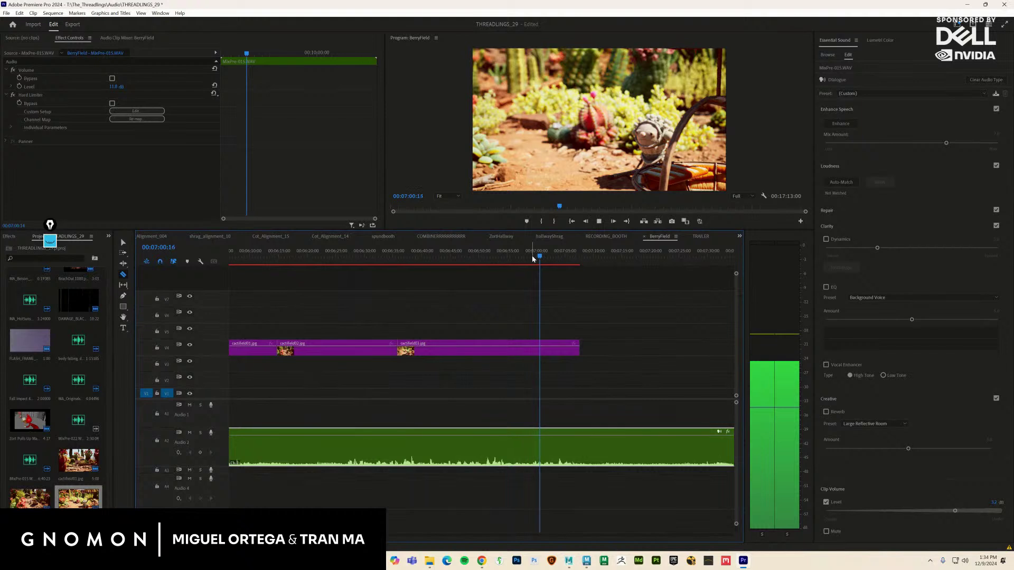
pyautogui.press('space')
pyautogui.click(533, 259)
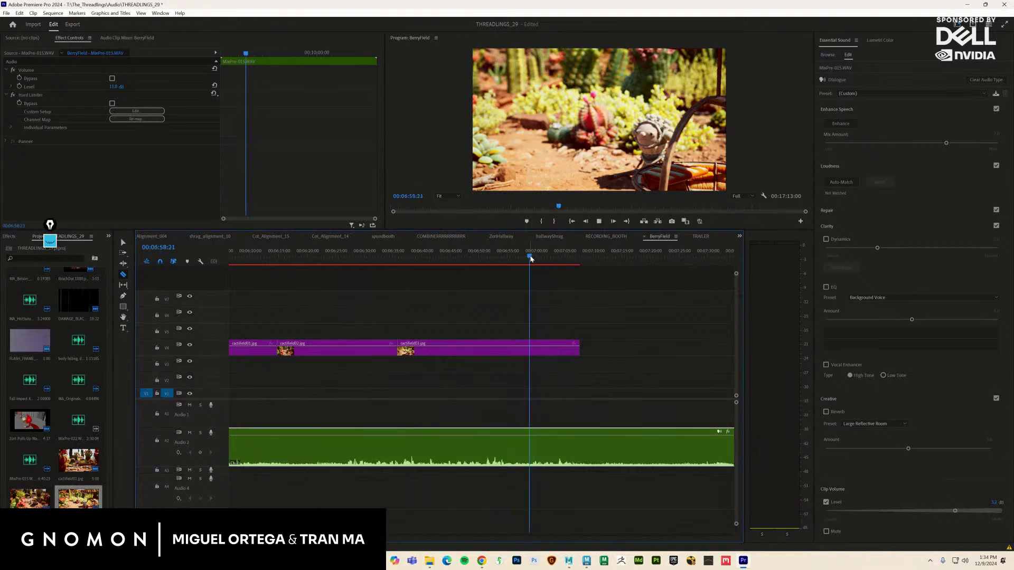
pyautogui.press('space')
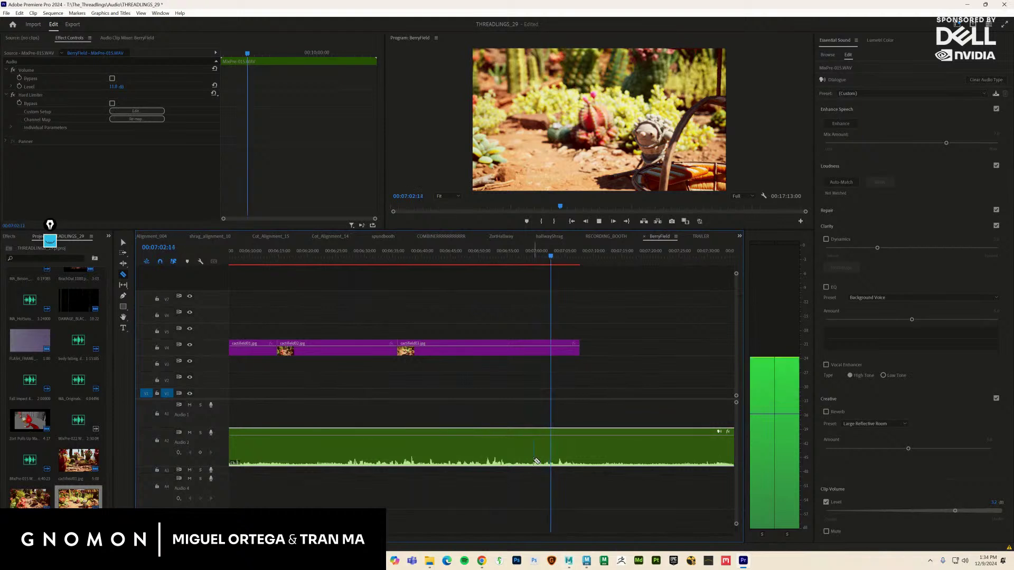
pyautogui.click(531, 457)
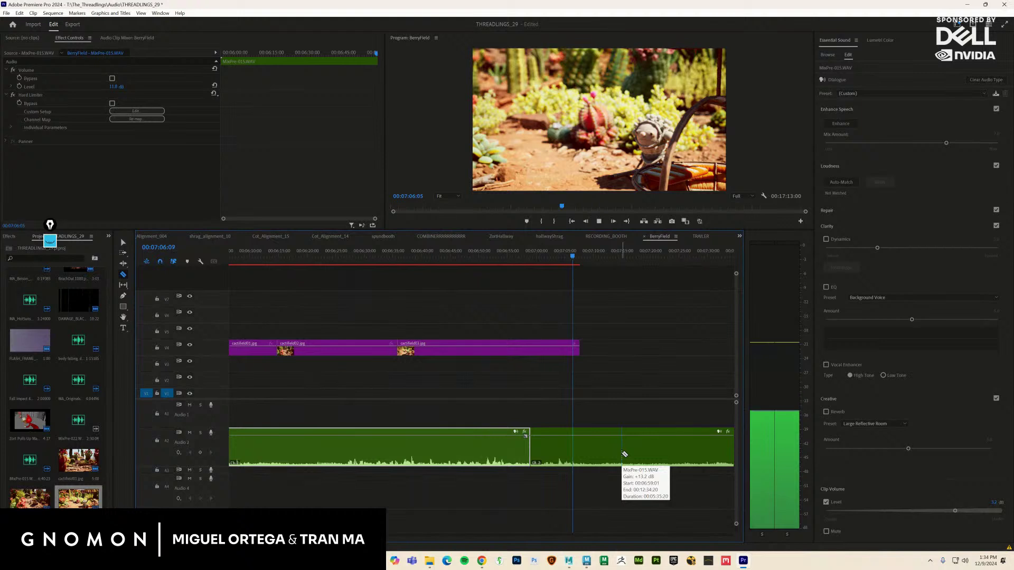
# Split the recording at 00:07:07:11, delete the section before the 00:06:59:01 cut, and play back the kept portion
pyautogui.press('space')
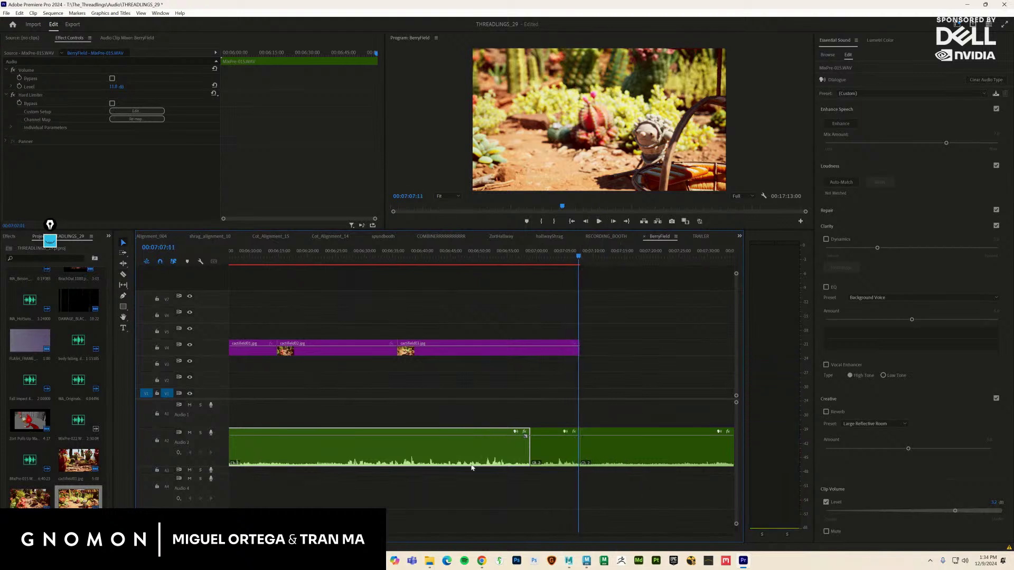
pyautogui.press('Delete')
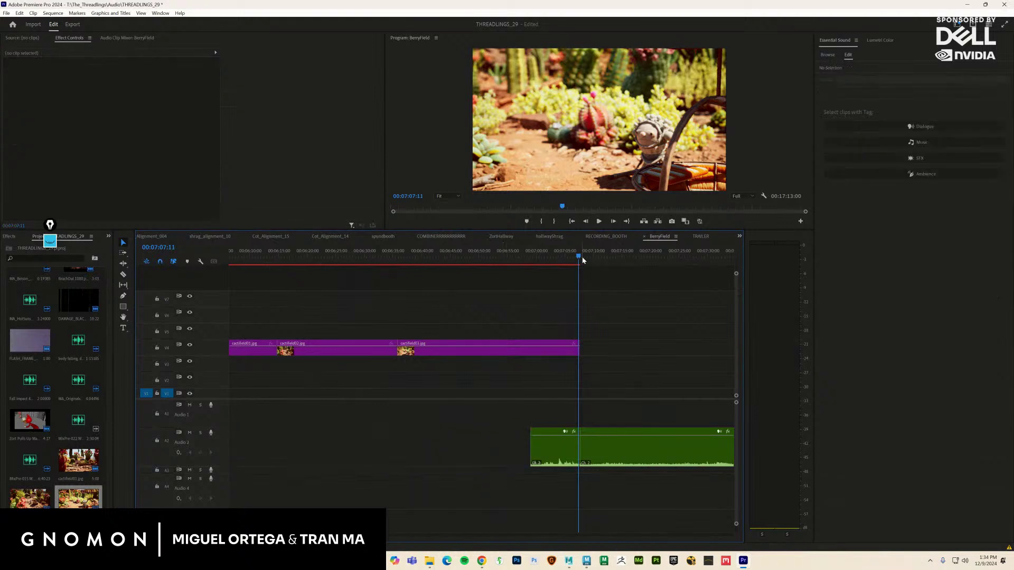
pyautogui.moveTo(583, 257); pyautogui.dragTo(413, 312)
pyautogui.press('space')
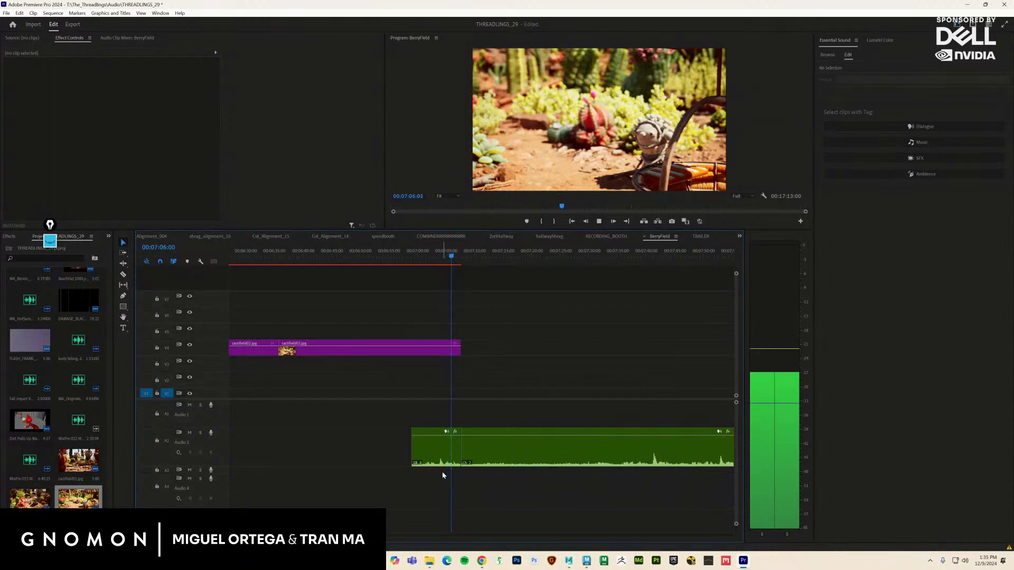
pyautogui.press('space')
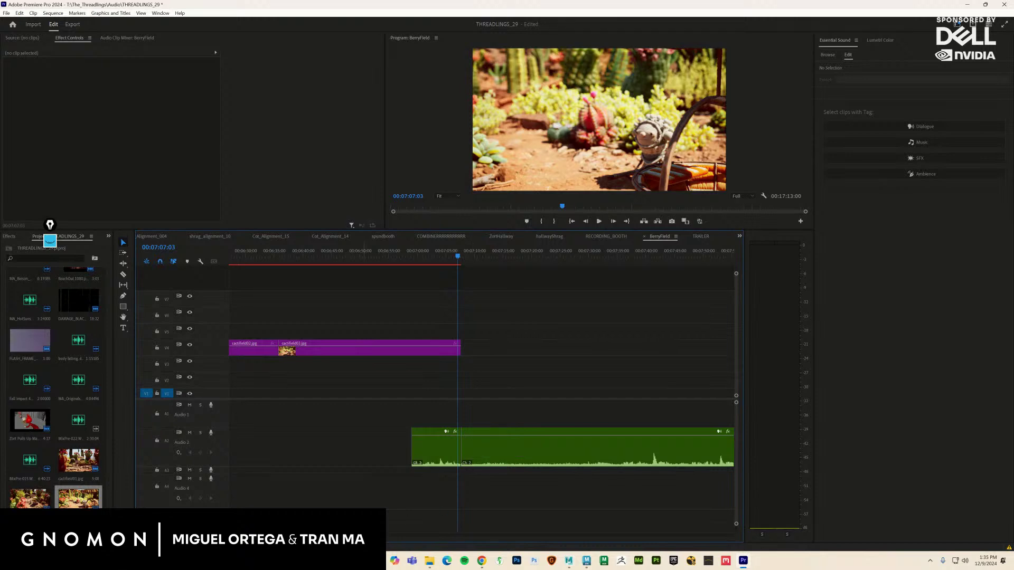
pyautogui.scroll(-5, 482, 379)
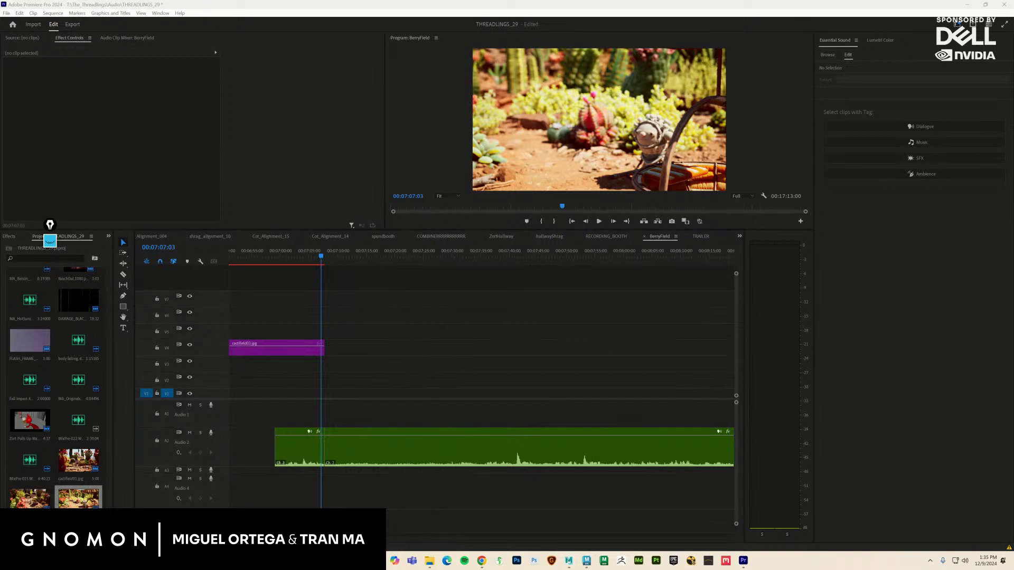
pyautogui.click(49, 225)
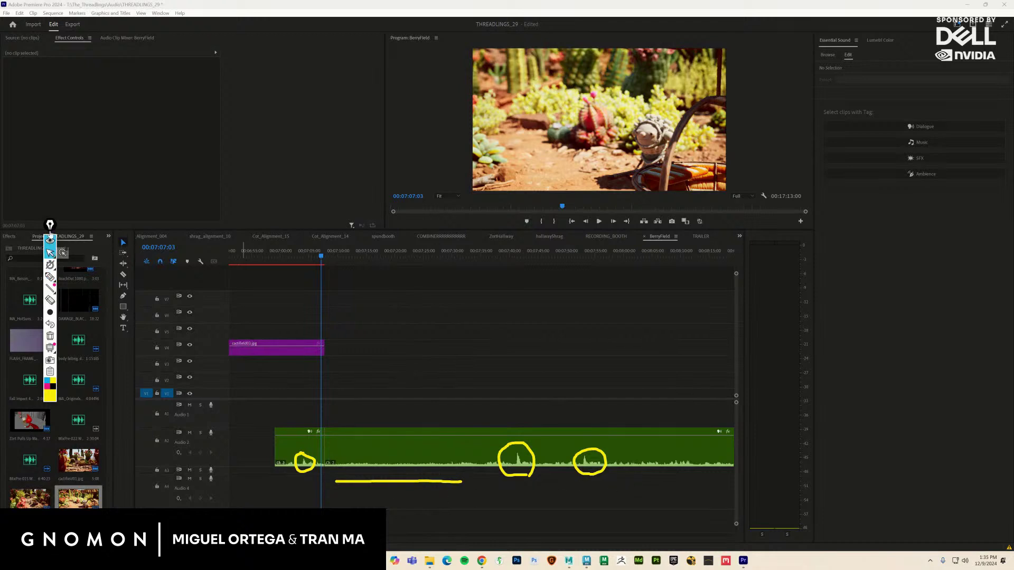
pyautogui.moveTo(50, 231)
pyautogui.mouseDown()
pyautogui.moveTo(446, 292)
pyautogui.moveTo(1013, 322)
pyautogui.mouseUp()
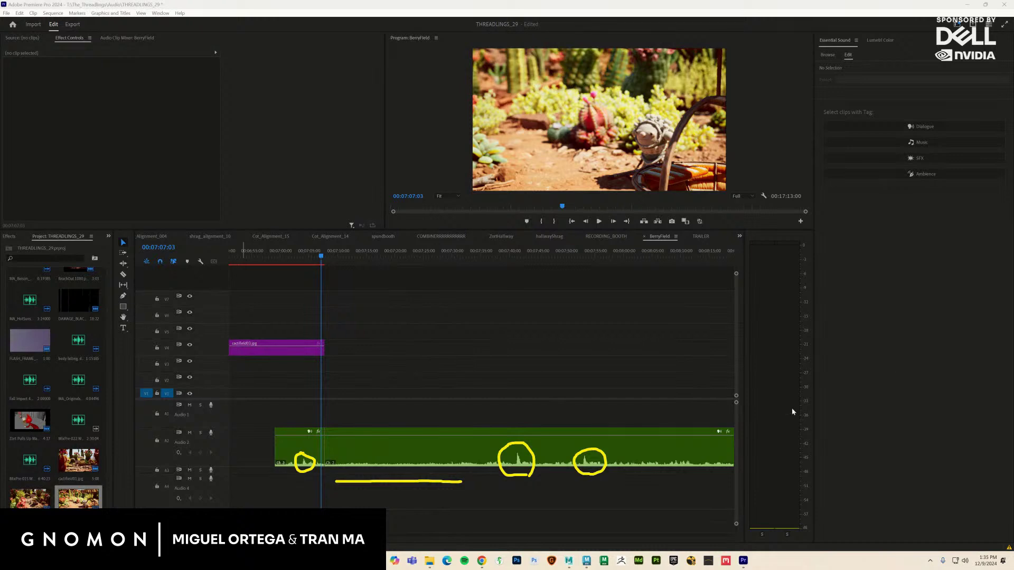
pyautogui.press('Escape')
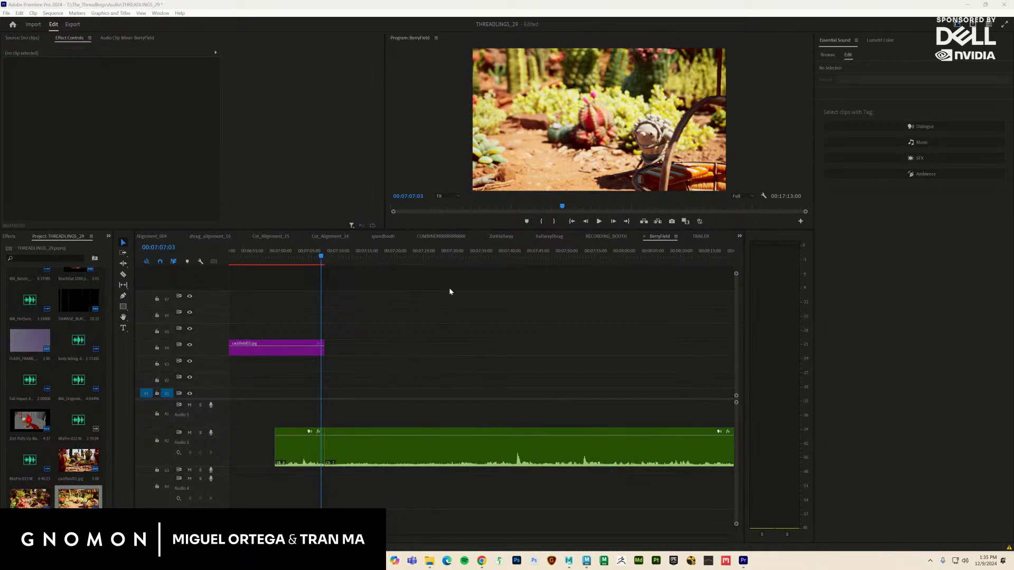
# Isolate the tall waveform spike in the remaining recording by splitting the clip at 00:07:36:15 and 00:07:44:17
pyautogui.click(388, 250)
pyautogui.click(439, 258)
pyautogui.press('space')
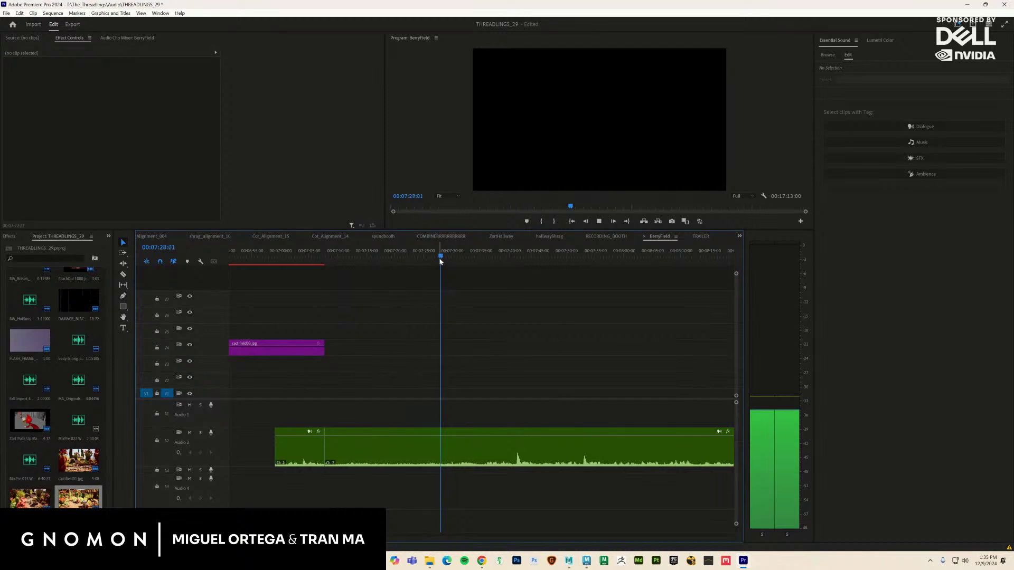
pyautogui.press('space')
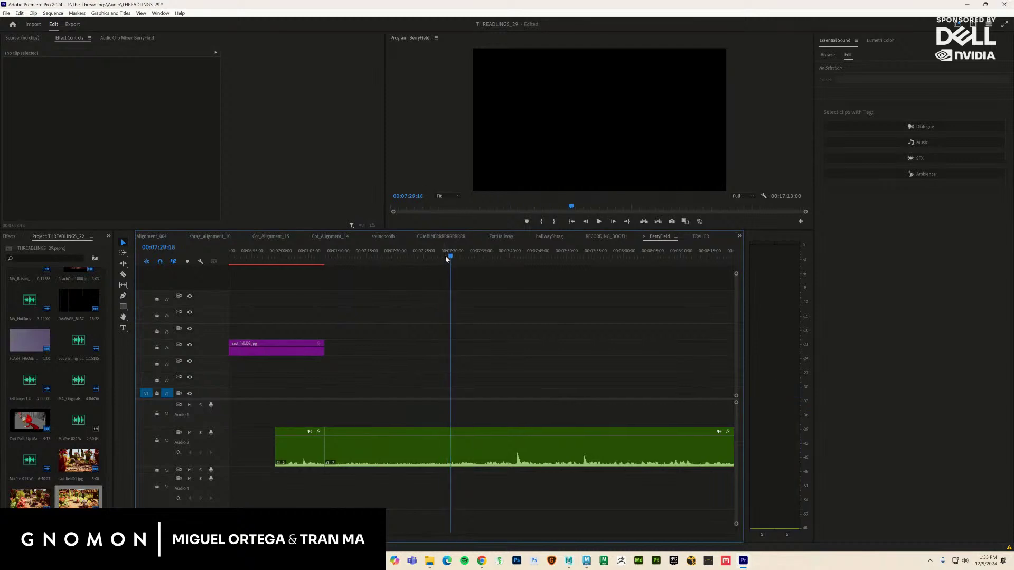
pyautogui.moveTo(450, 258); pyautogui.dragTo(484, 259)
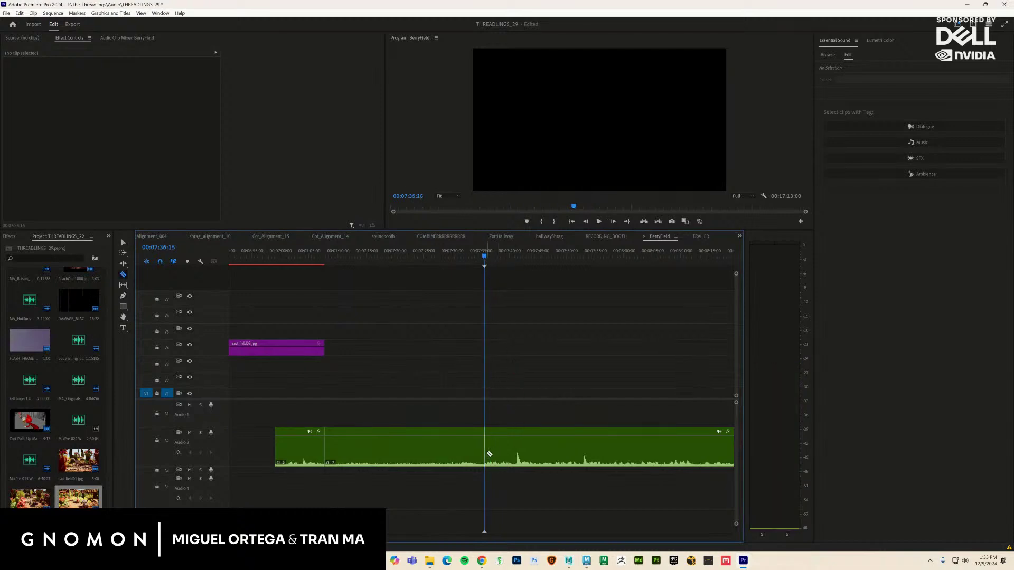
pyautogui.press('space')
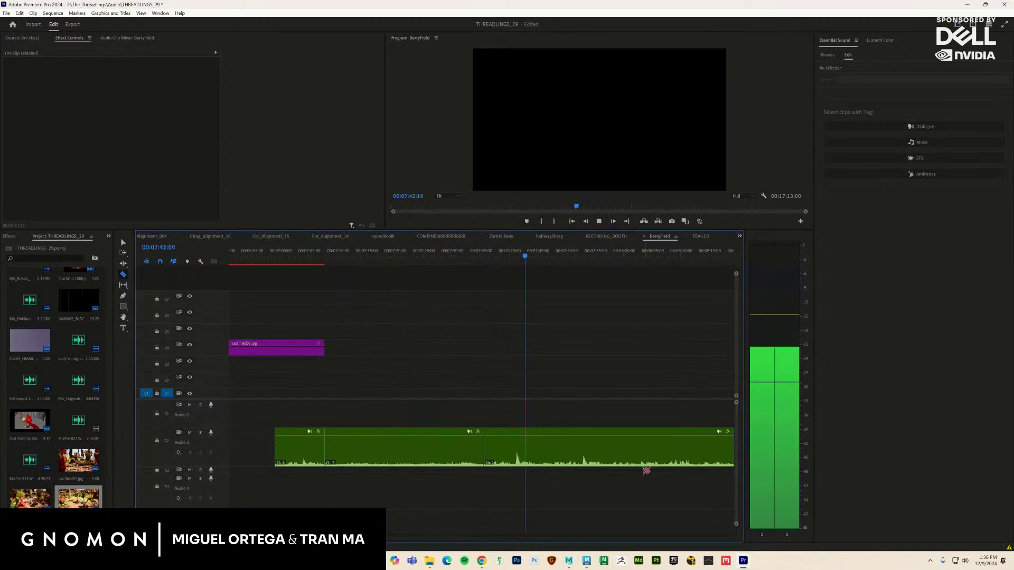
pyautogui.press('space')
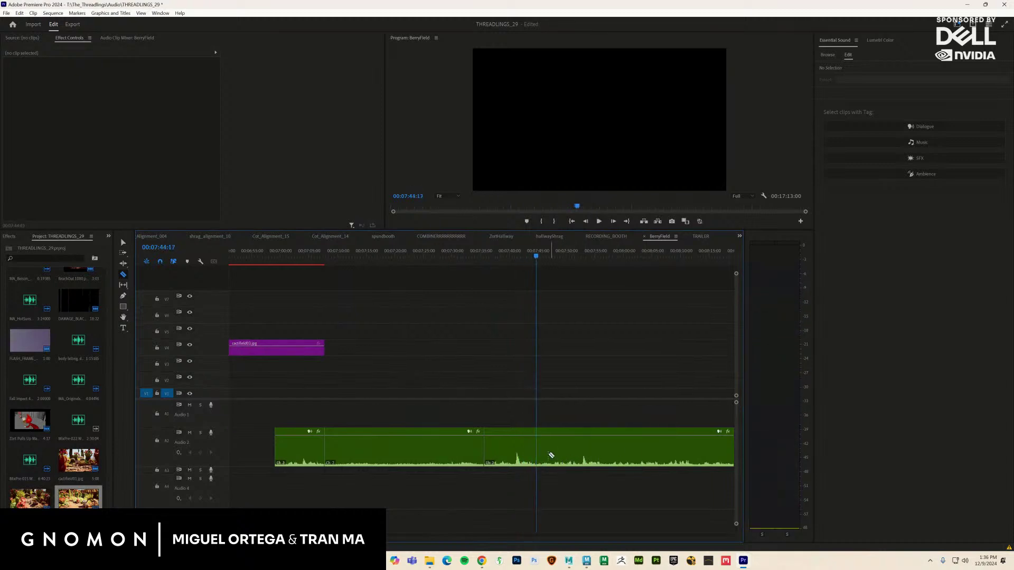
pyautogui.press('space')
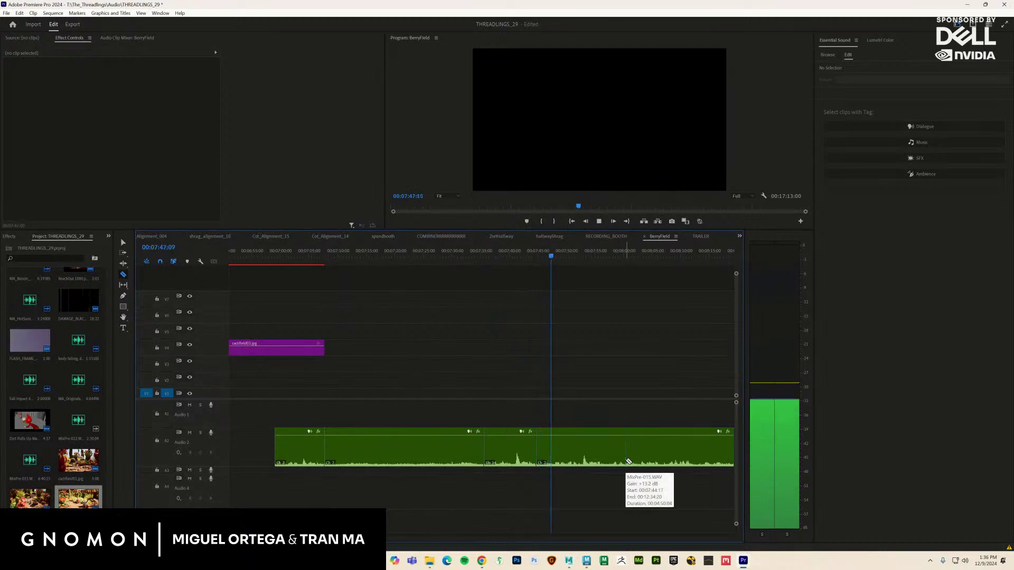
# Isolate the following waveform spike by splitting the clip at about 00:07:47:05 and about 00:07:57:00
pyautogui.press('space')
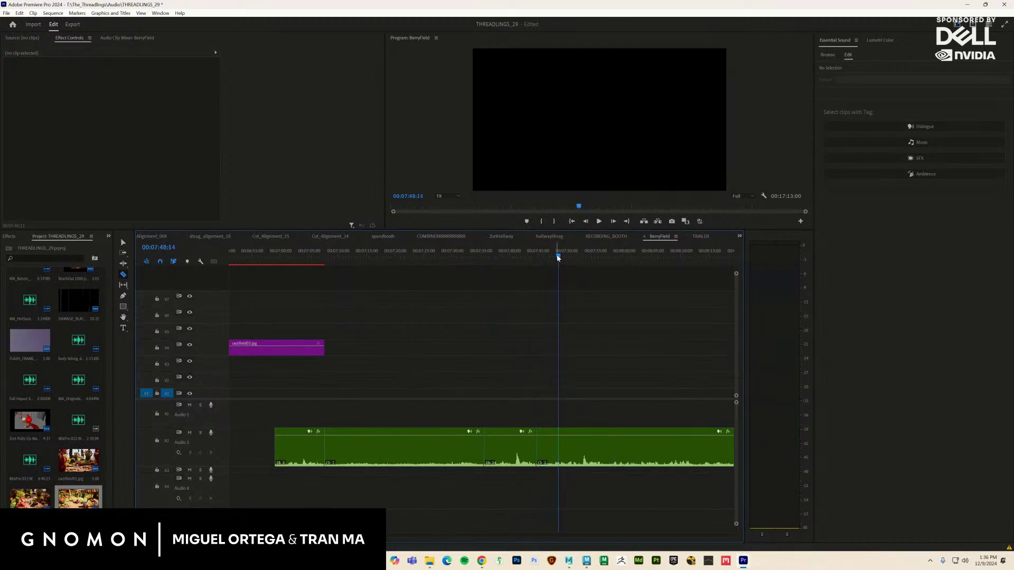
pyautogui.moveTo(553, 257); pyautogui.dragTo(550, 258)
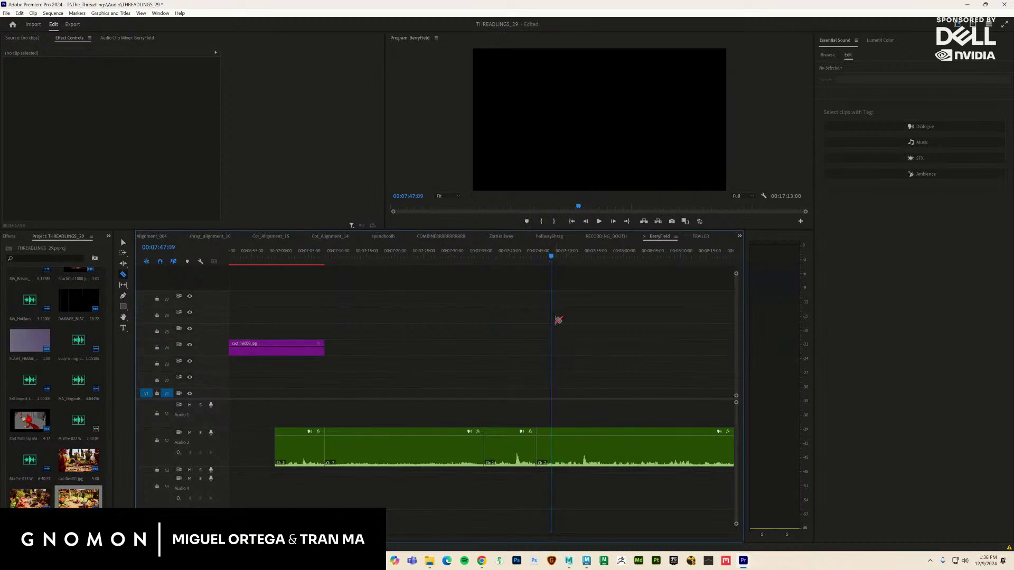
pyautogui.press('space')
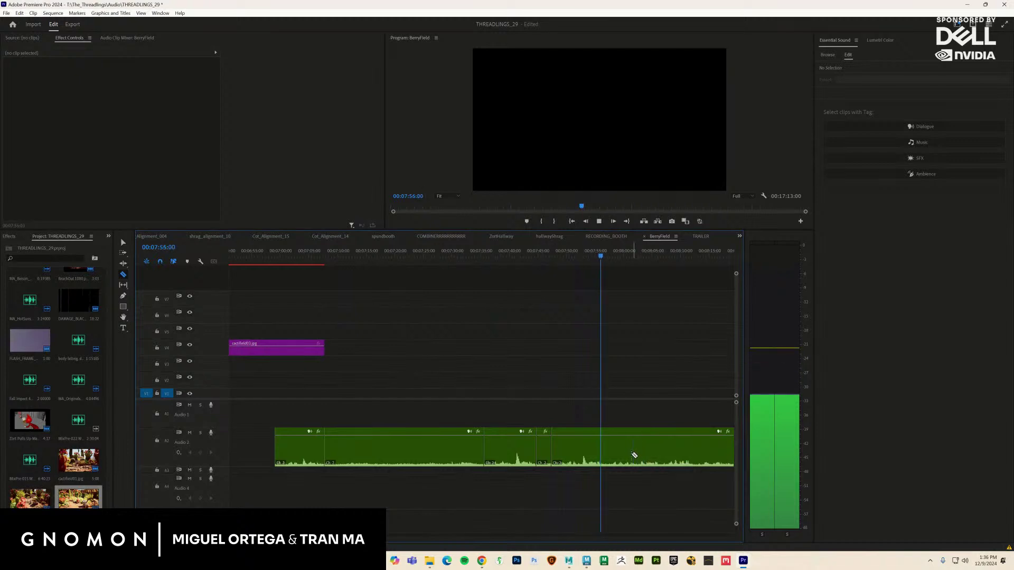
pyautogui.press('space')
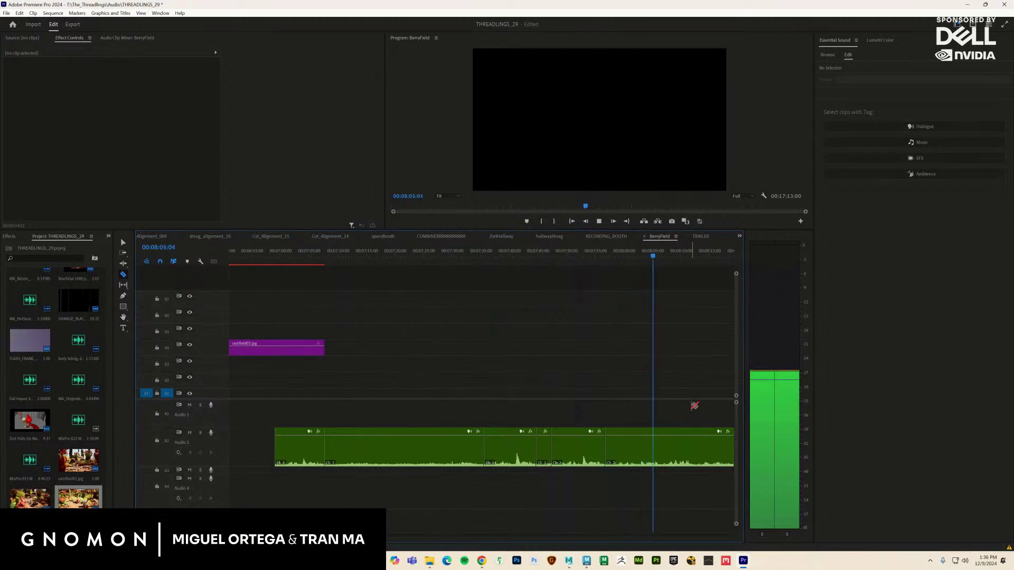
# Play through the remaining recording and split it at 00:08:06:20, 00:08:20:06 and 00:08:29:18
pyautogui.press('space')
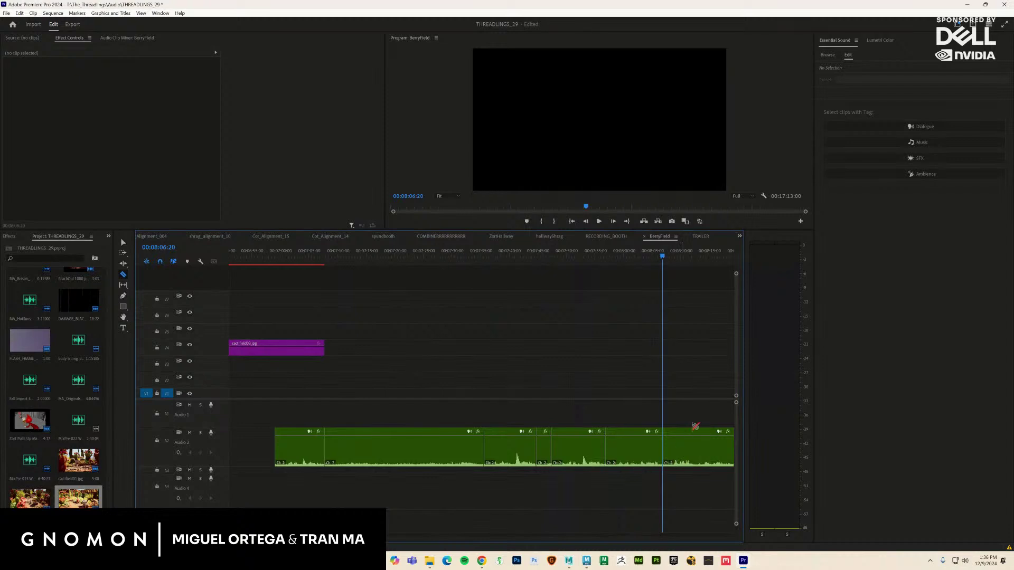
pyautogui.press('space')
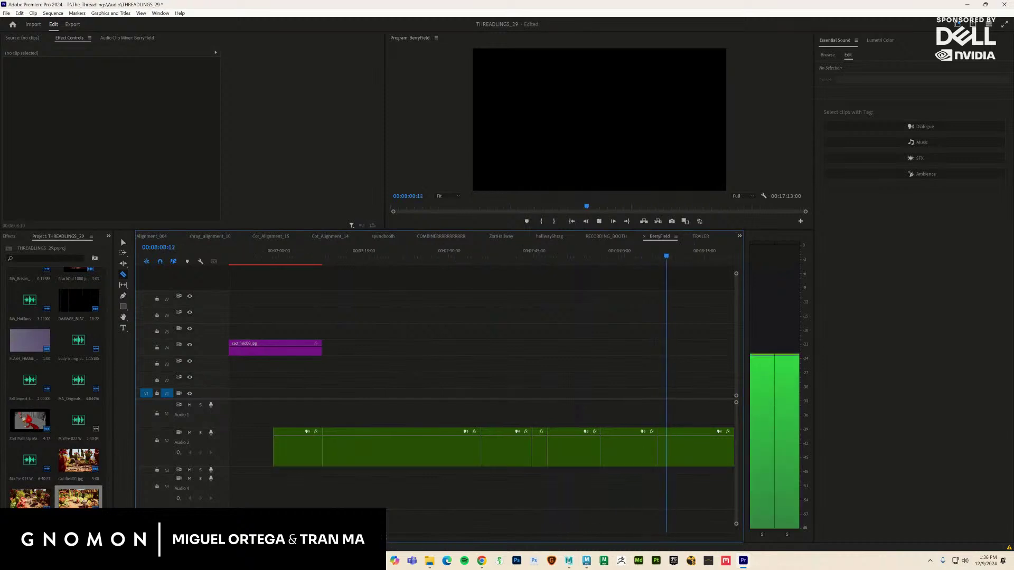
pyautogui.press('-')
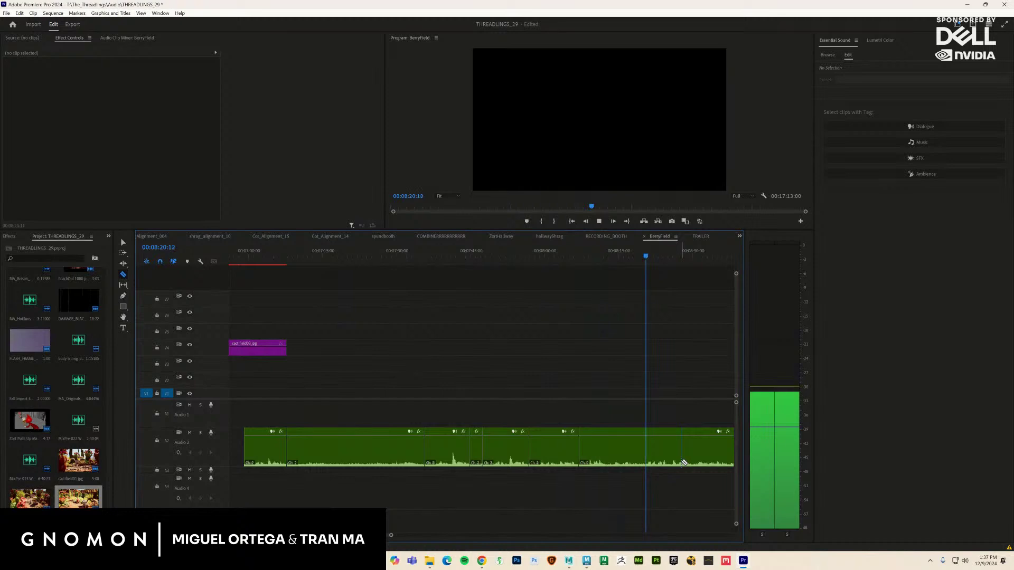
pyautogui.click(645, 455)
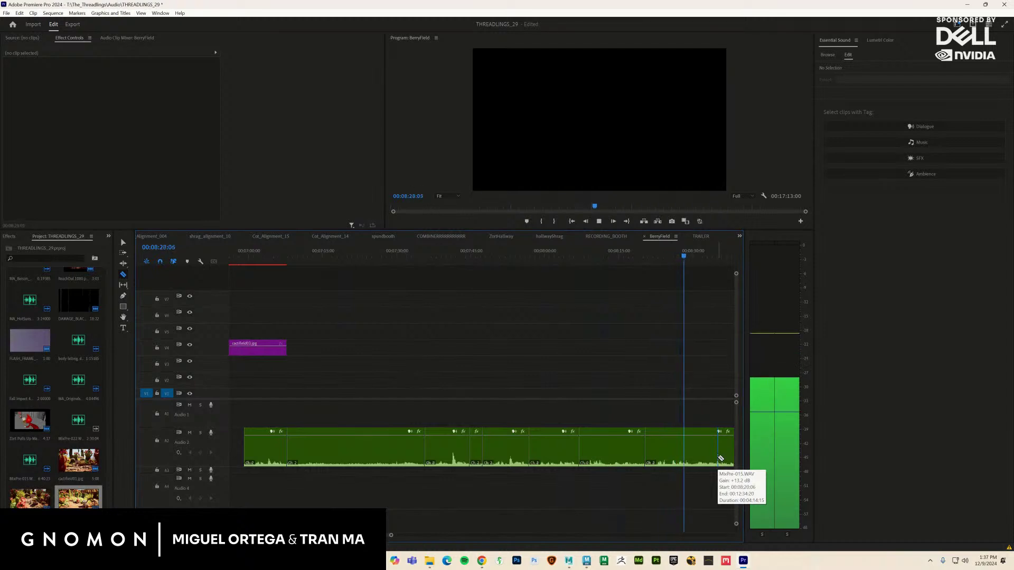
pyautogui.press('space')
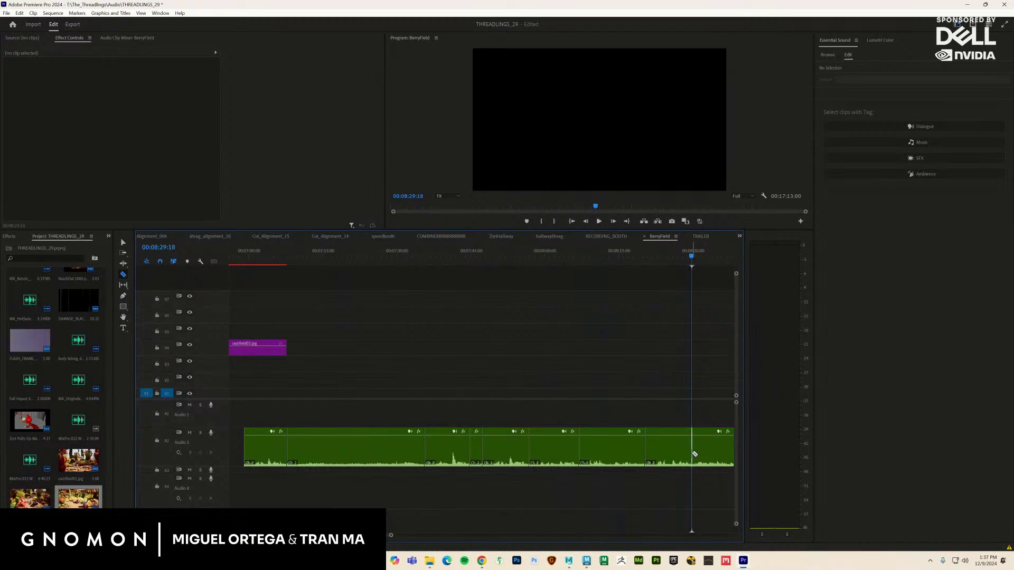
# Delete the section between 00:08:06:20 and 00:08:20:06, plus the quiet sections just after and before the tall spike
pyautogui.click(587, 461)
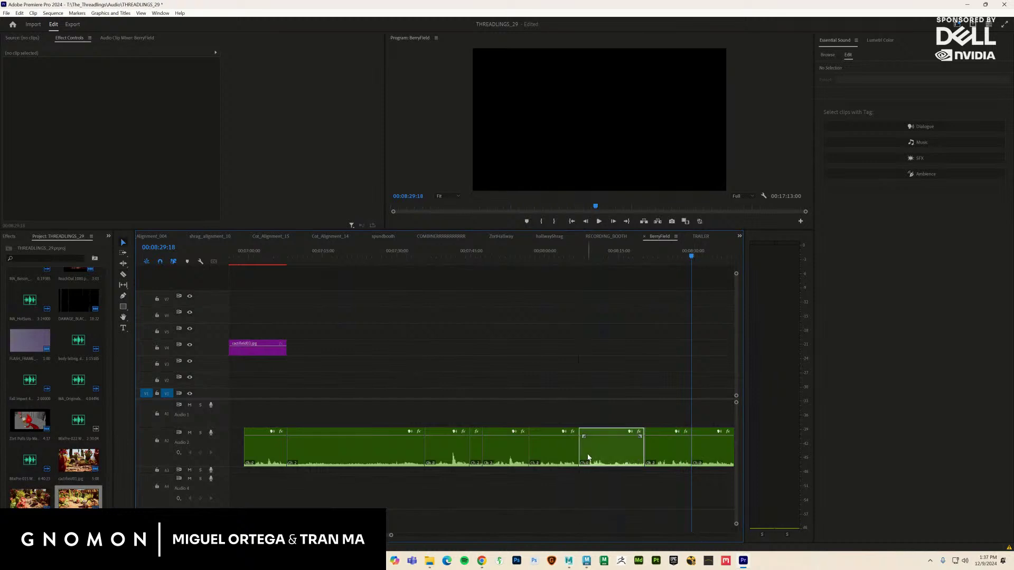
pyautogui.press('Delete')
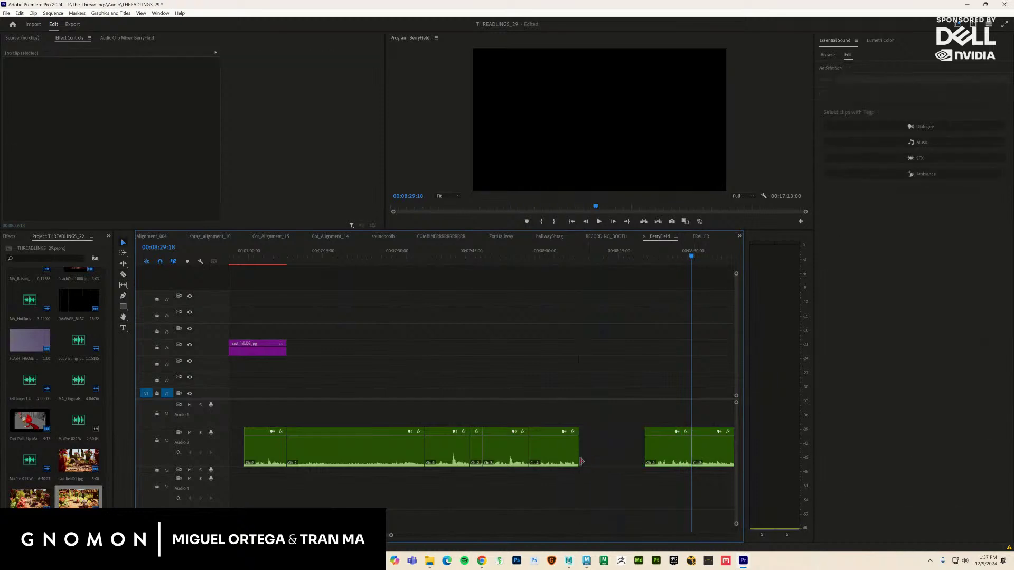
pyautogui.click(476, 461)
pyautogui.press('Delete')
pyautogui.click(379, 460)
pyautogui.press('Delete')
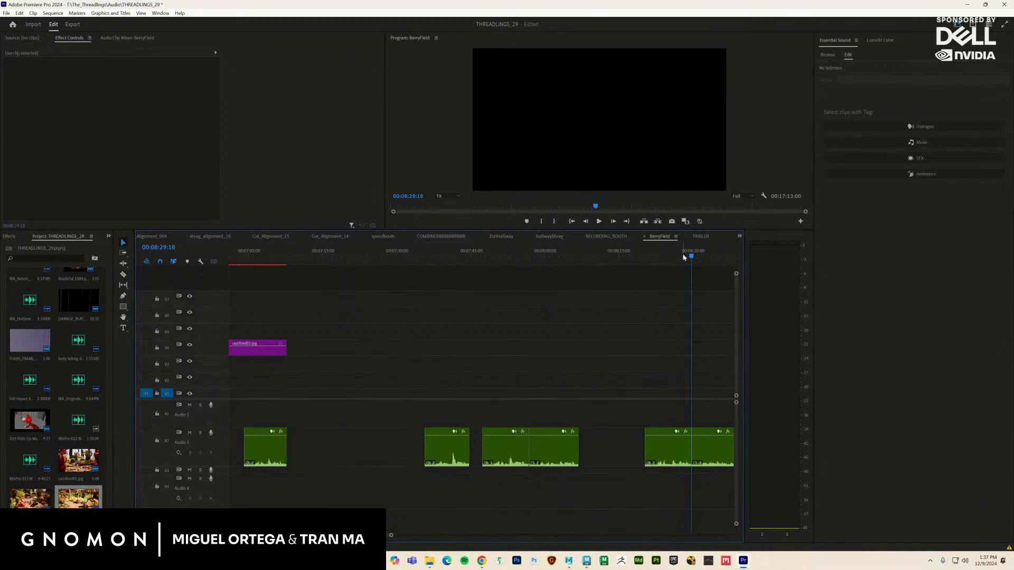
# Listen to the recording from 00:08:22:00 to about 00:08:46, replaying the small spike near 00:08:45
pyautogui.scroll(-5, 683, 257)
pyautogui.moveTo(496, 257); pyautogui.dragTo(464, 299)
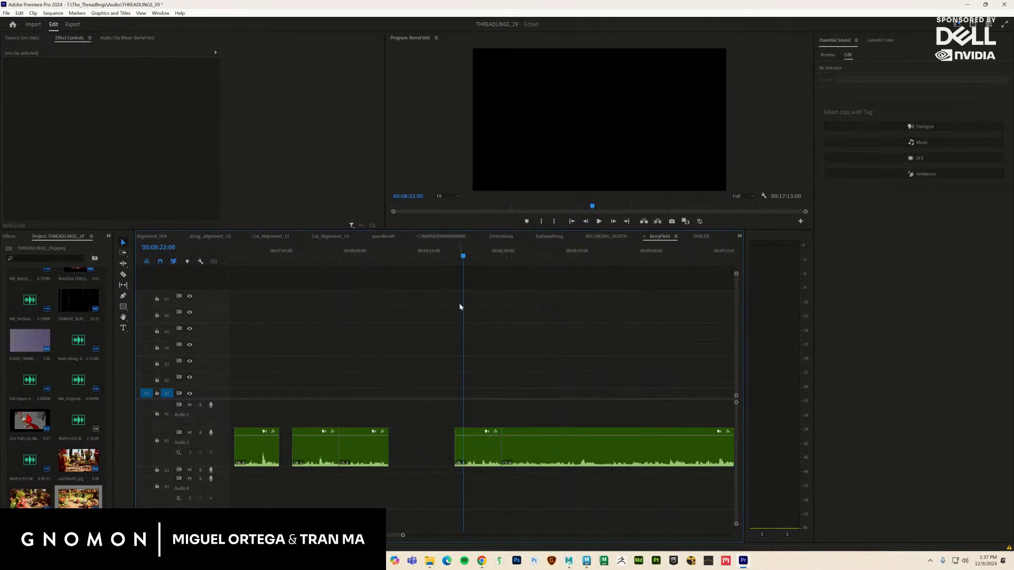
pyautogui.press('space')
pyautogui.press('c')
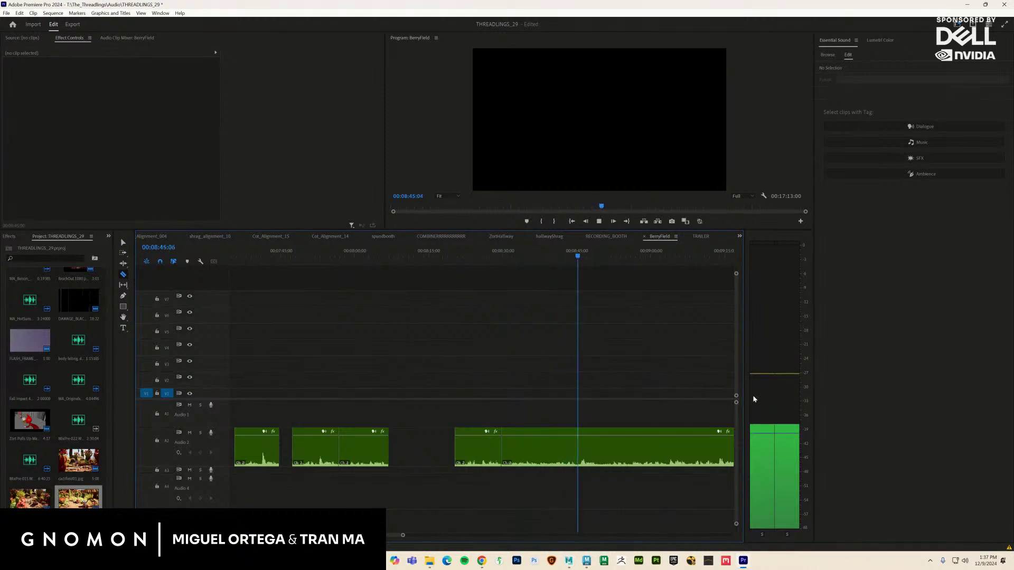
pyautogui.press('space')
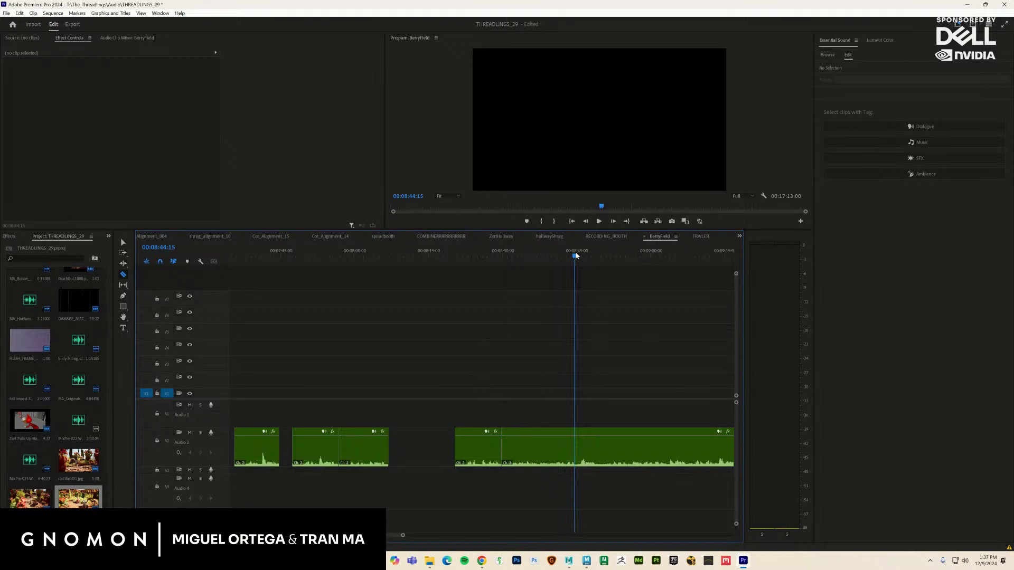
pyautogui.press('space')
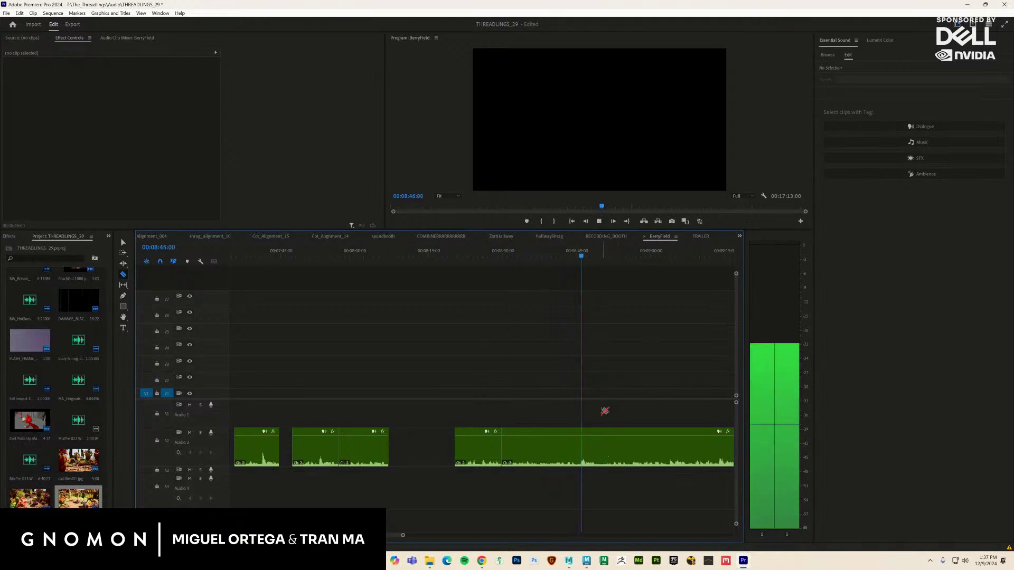
pyautogui.press('space')
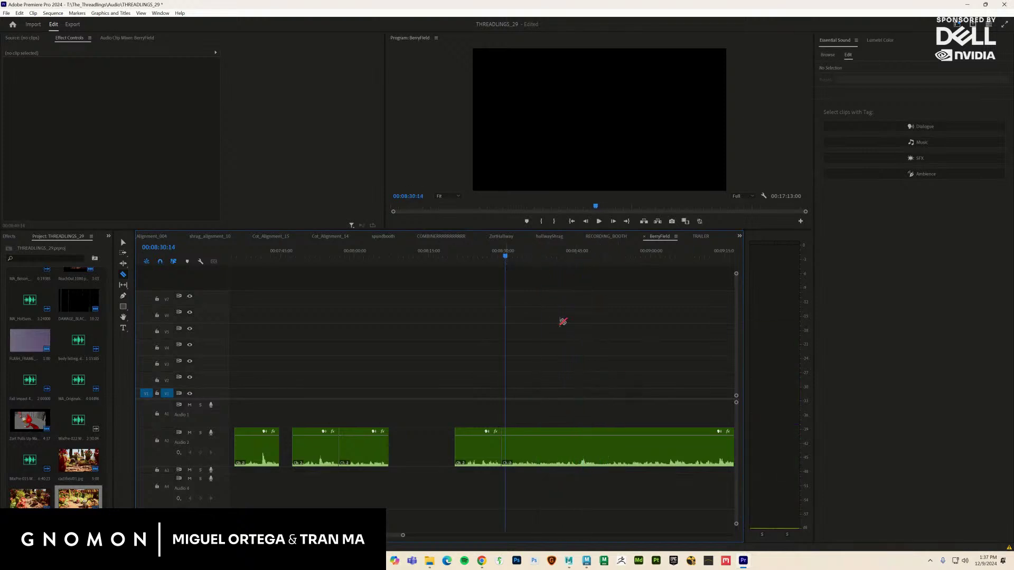
# Replay from 00:08:30:14, split the recording at about 00:08:39:00, and delete the section between the 00:08:29:18 cut and this split
pyautogui.press('space')
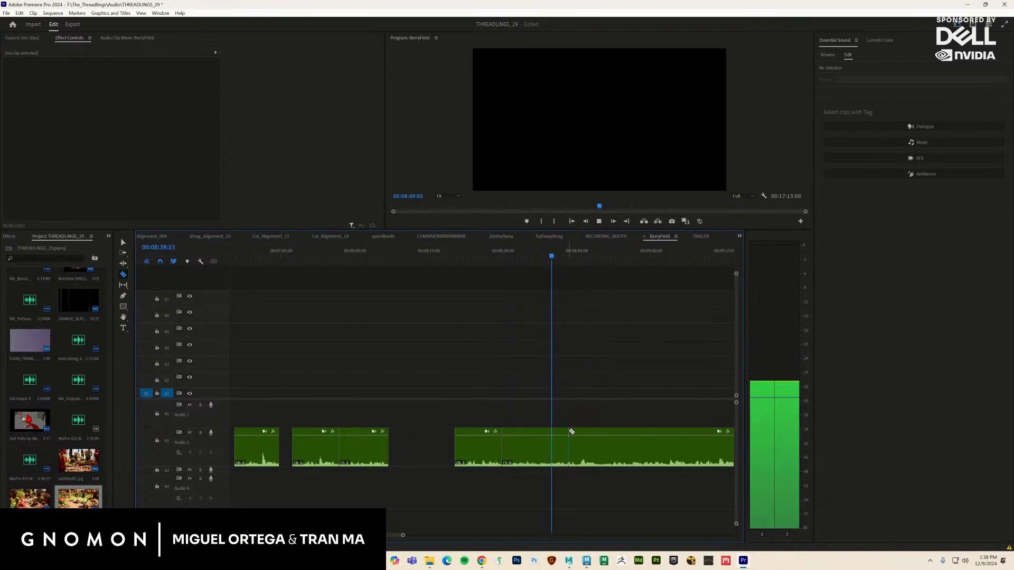
pyautogui.press('space')
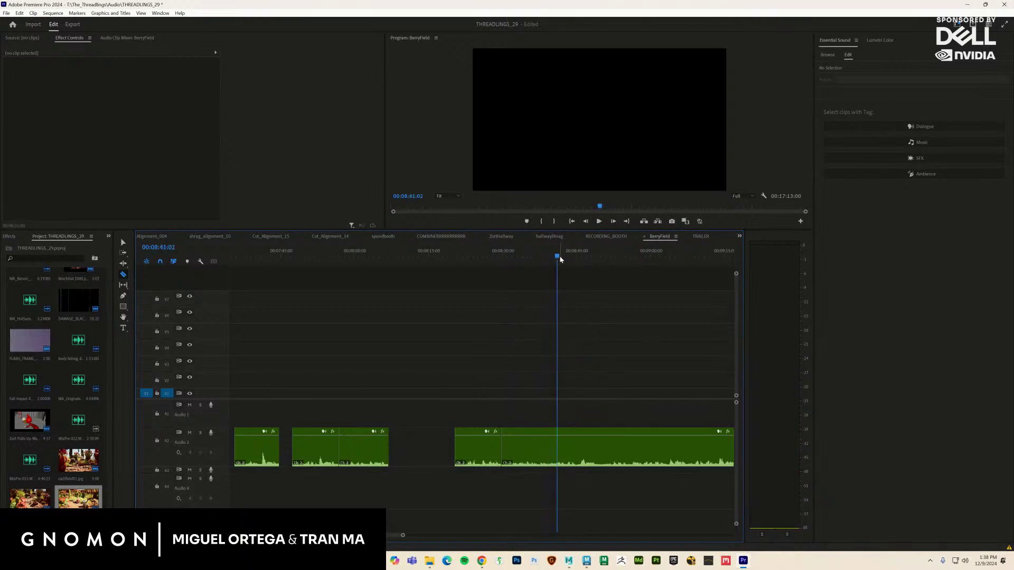
pyautogui.moveTo(551, 259); pyautogui.dragTo(546, 258)
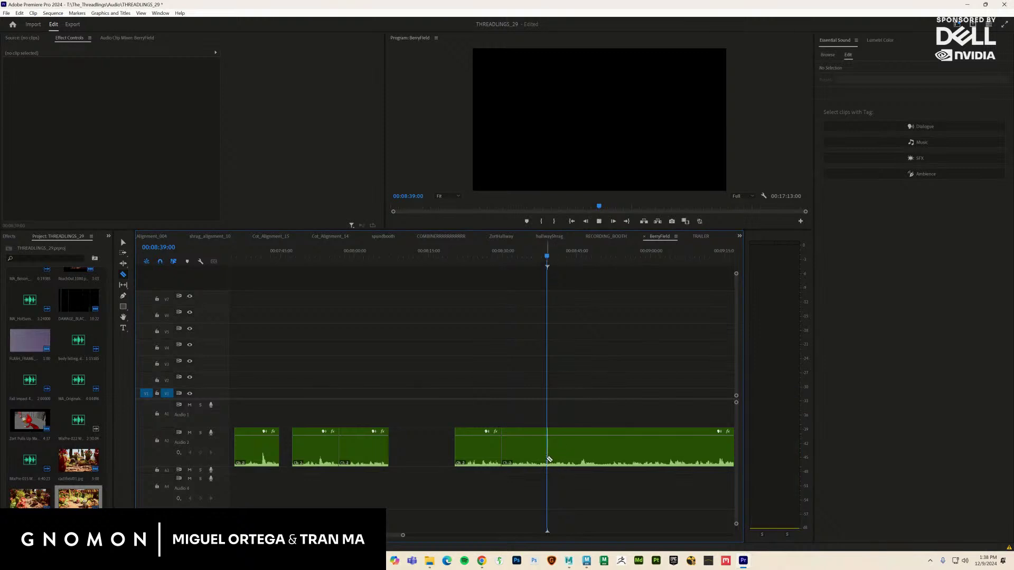
pyautogui.press('space')
pyautogui.press('space')
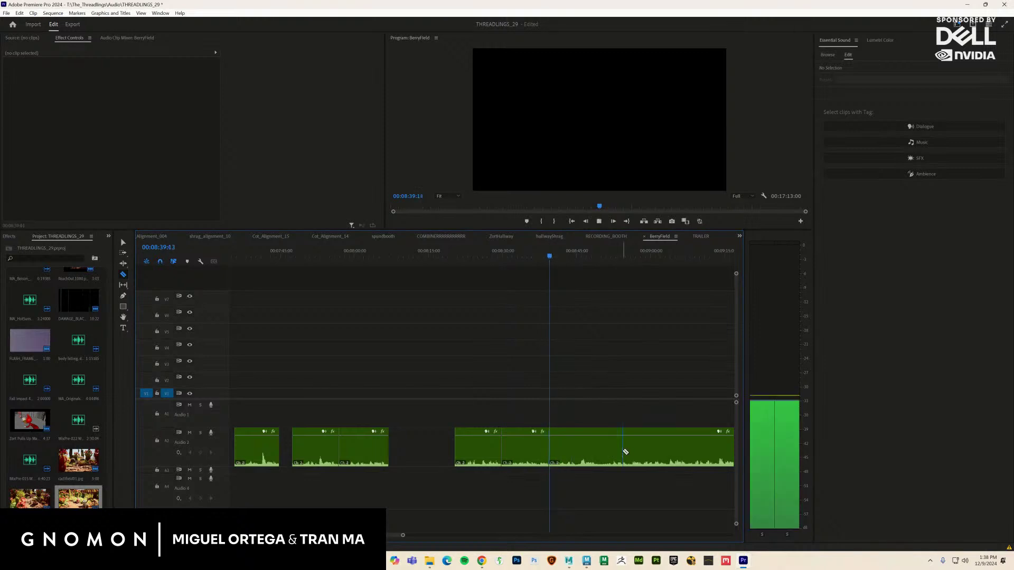
pyautogui.press('v')
pyautogui.click(524, 455)
pyautogui.press('Delete')
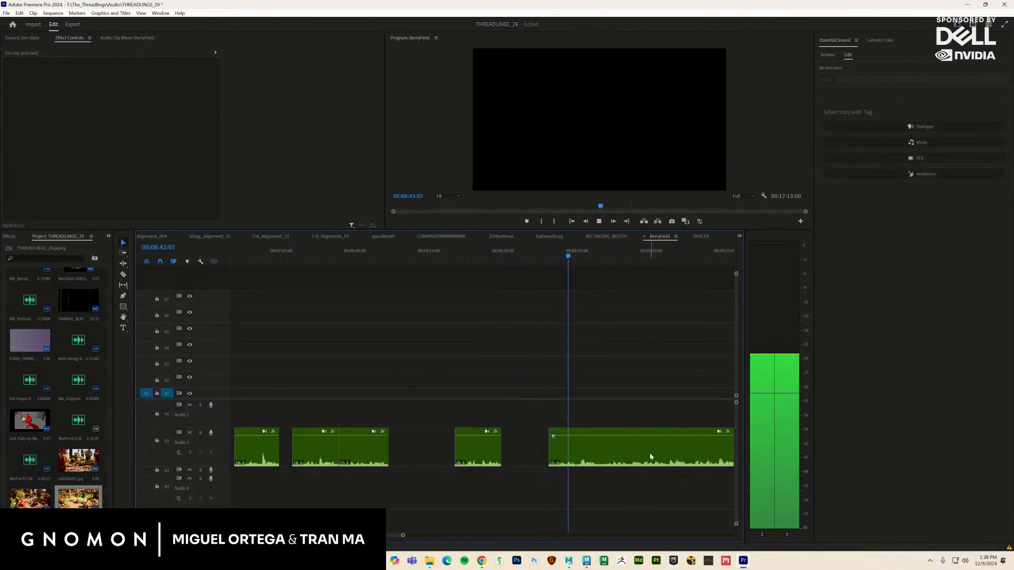
# Split the recording at 00:08:49:10 and at about 00:08:58 while playing it back
pyautogui.press('c')
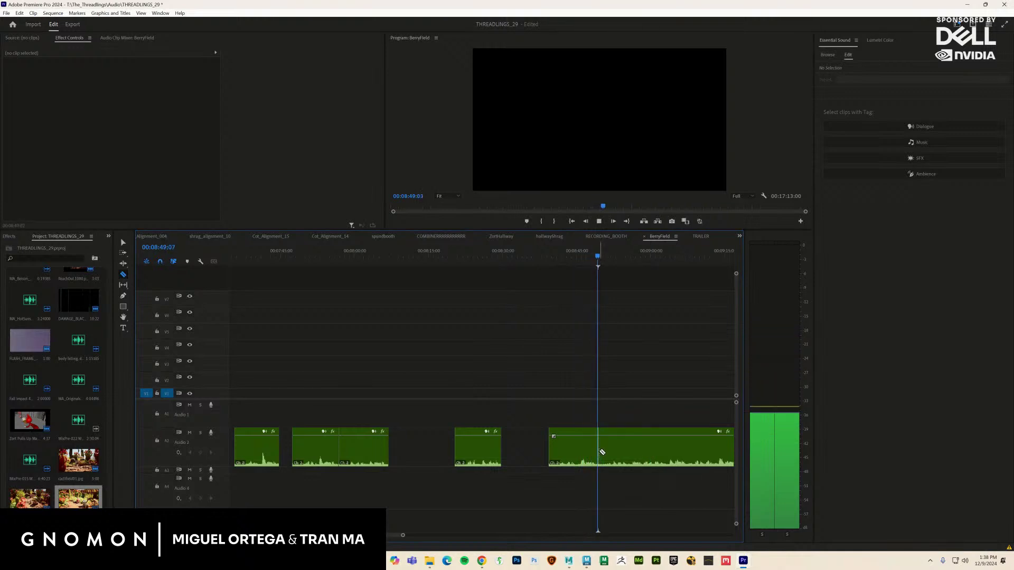
pyautogui.press('space')
pyautogui.press('space')
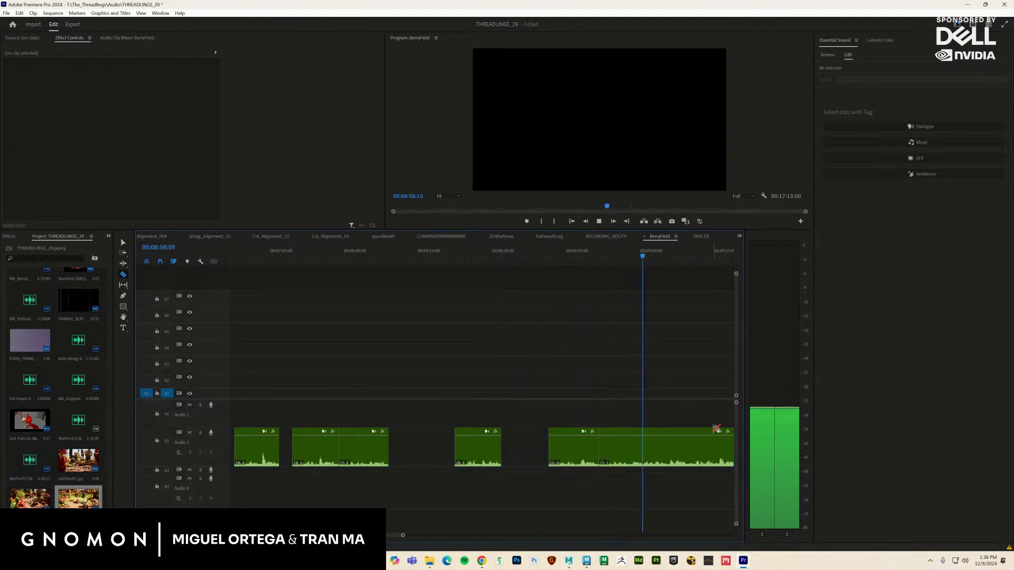
pyautogui.press('space')
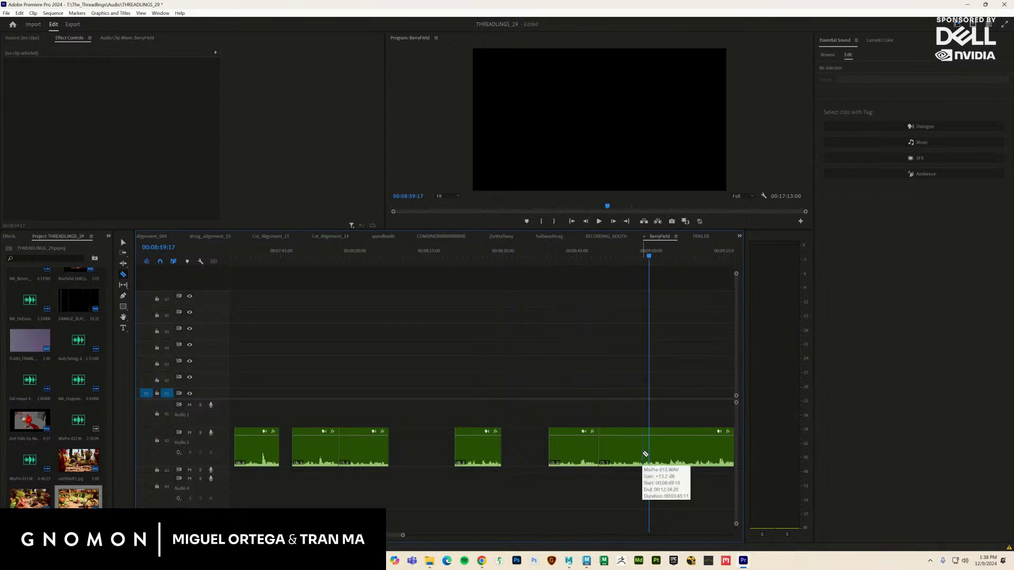
pyautogui.click(645, 454)
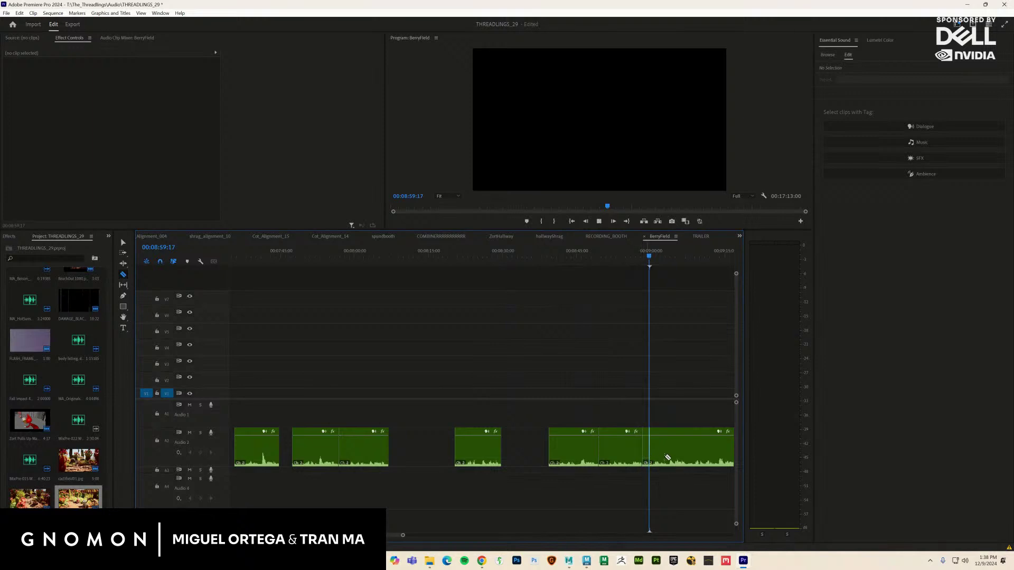
# Split the recording at 00:09:08:01 and move the section starting at about 00:08:58 onto the audio track above
pyautogui.press('space')
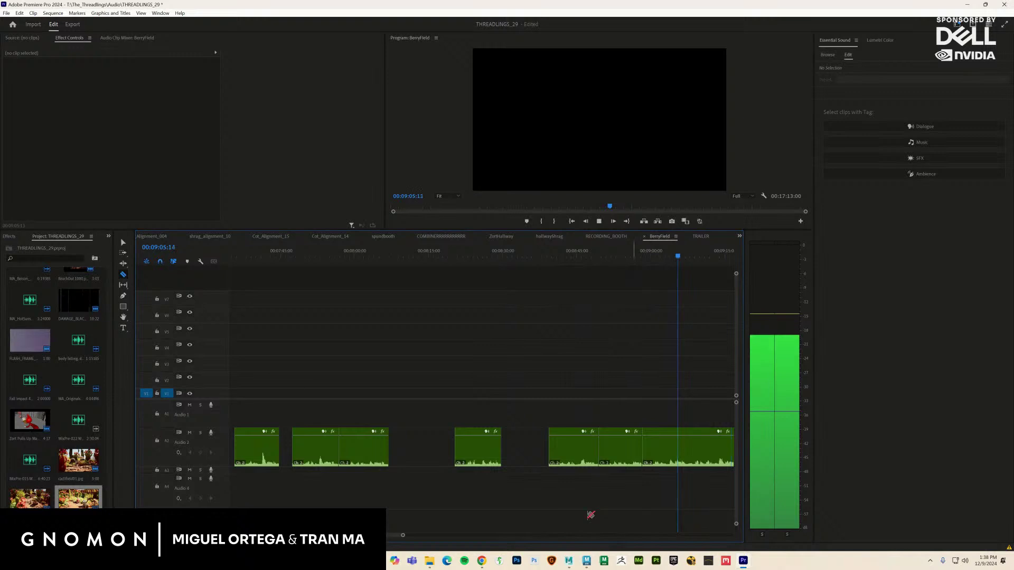
pyautogui.scroll(-5, 399, 537)
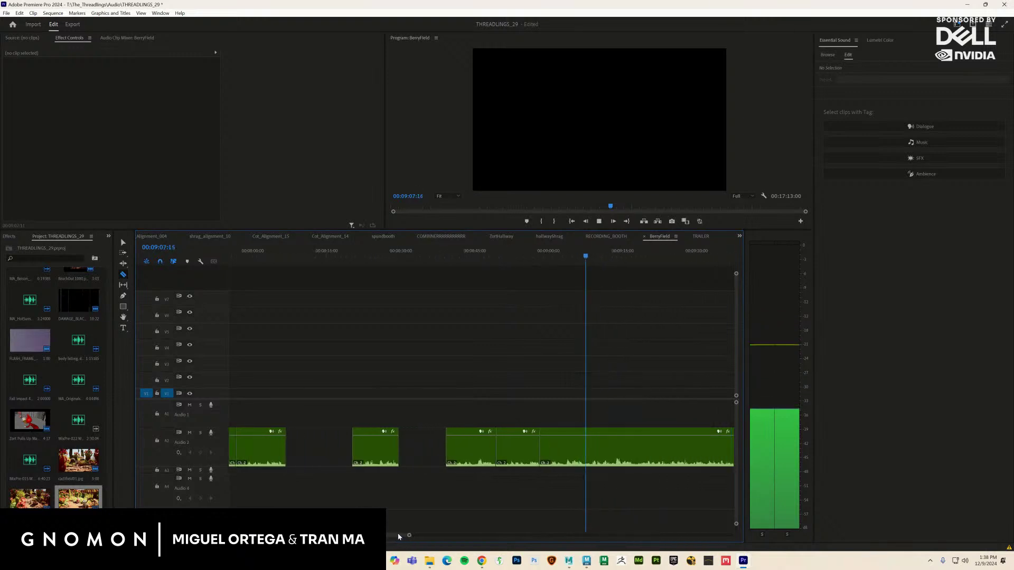
pyautogui.press('space')
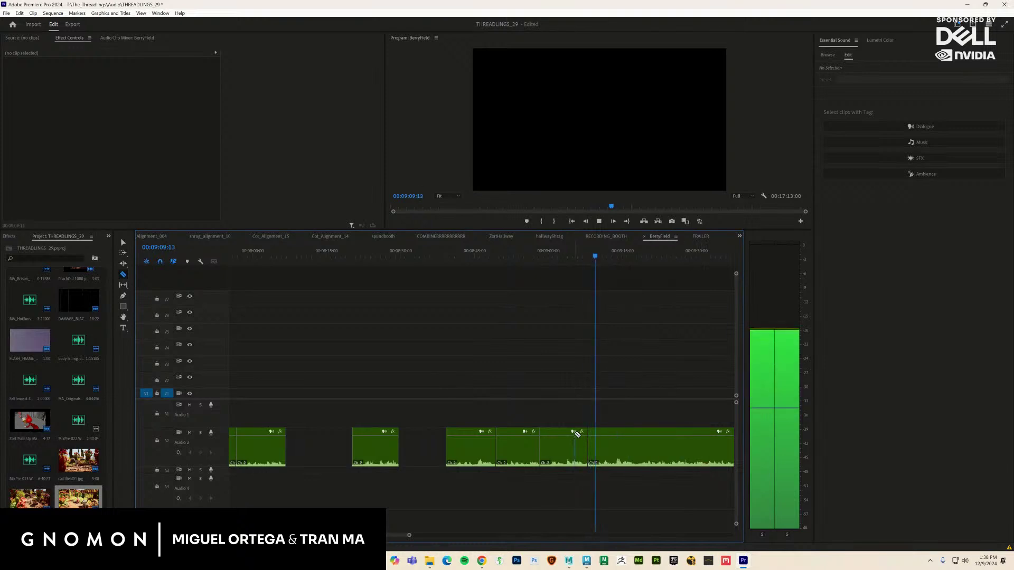
pyautogui.press('space')
pyautogui.moveTo(561, 452); pyautogui.dragTo(562, 424)
pyautogui.press('space')
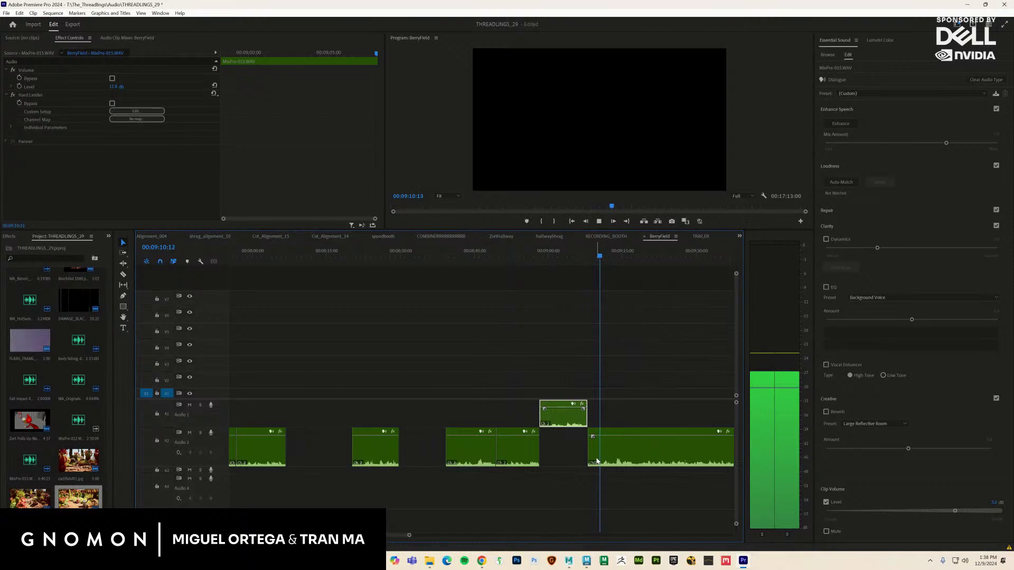
# Continue listening from about 00:09:10 and split the remaining recording at 00:09:17:10 and at about 00:09:29
pyautogui.press('space')
pyautogui.press('space')
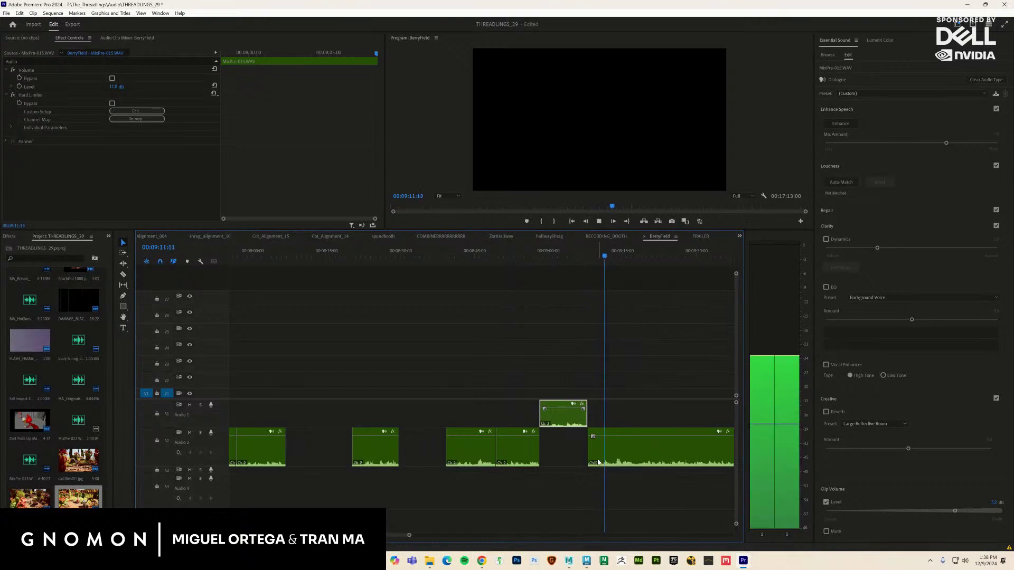
pyautogui.press('c')
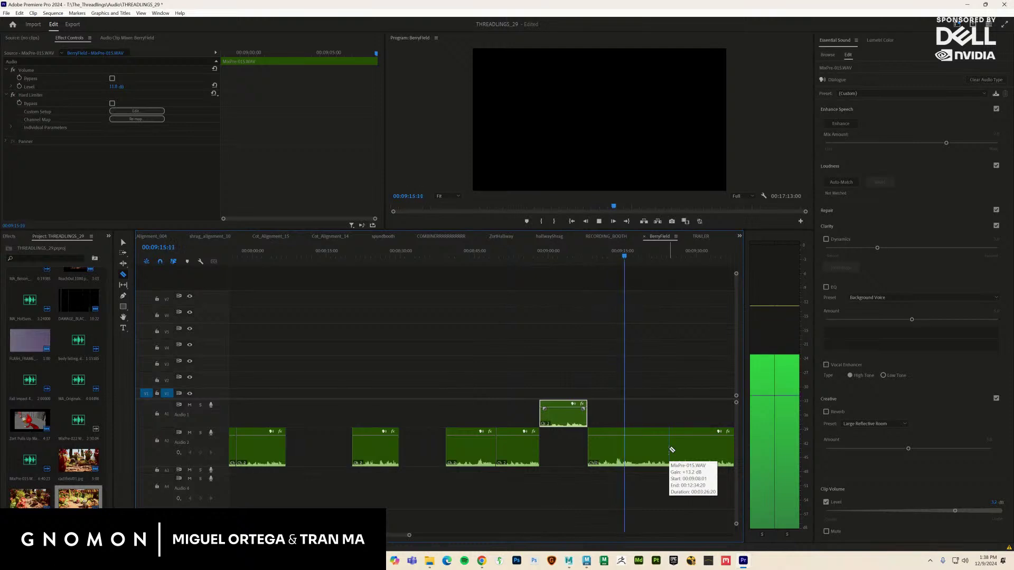
pyautogui.press('space')
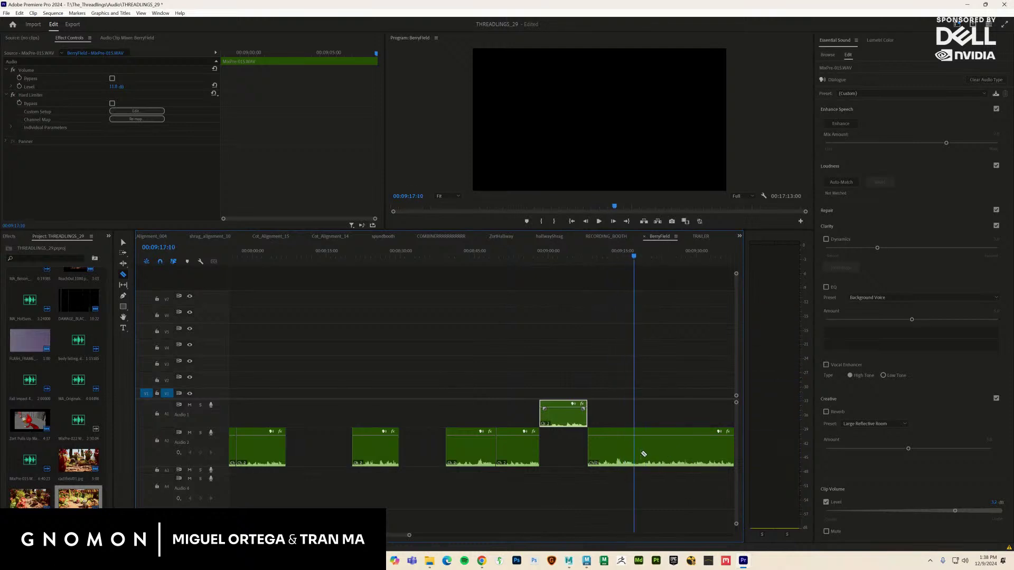
pyautogui.press('space')
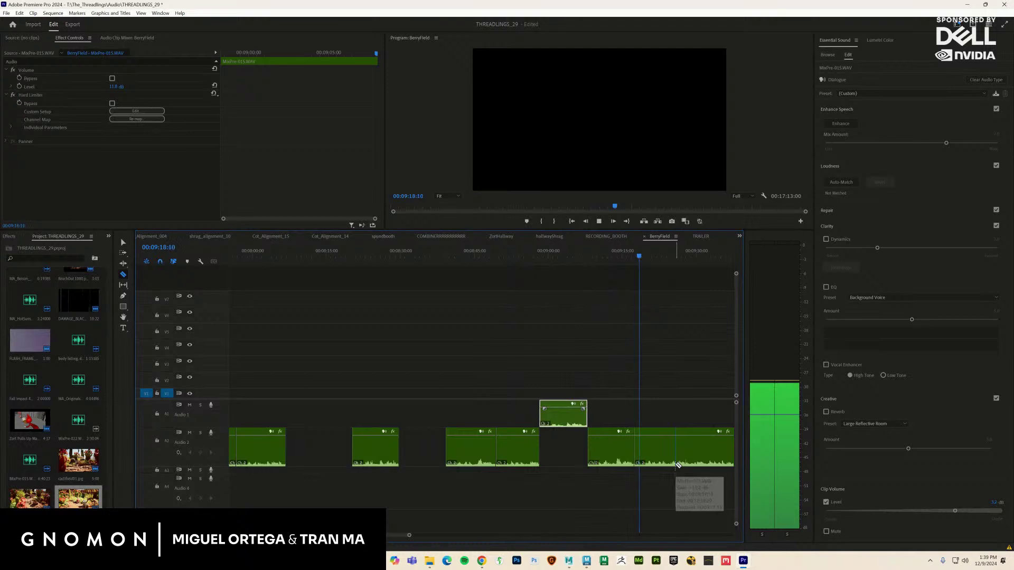
pyautogui.scroll(-5, 389, 534)
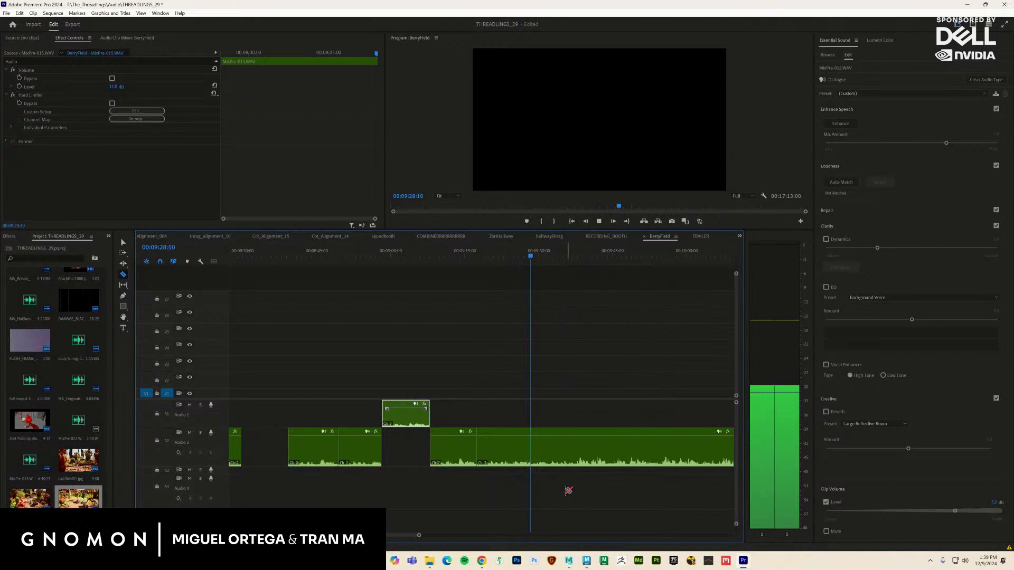
pyautogui.press('space')
pyautogui.press('space')
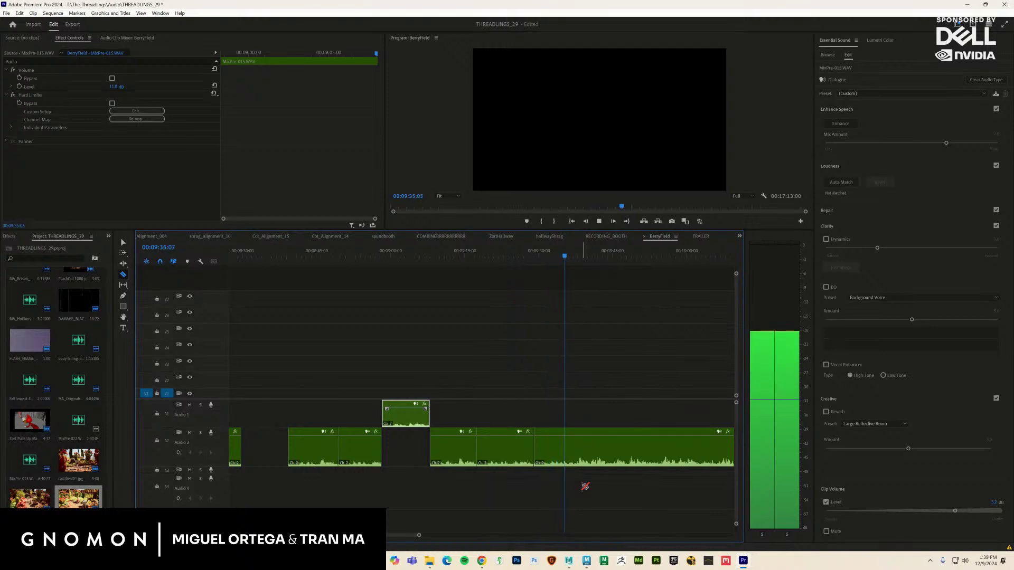
# Replay the recording from about 00:09:35, then split it at about 00:09:37:16 and at 00:09:44:01
pyautogui.press('space')
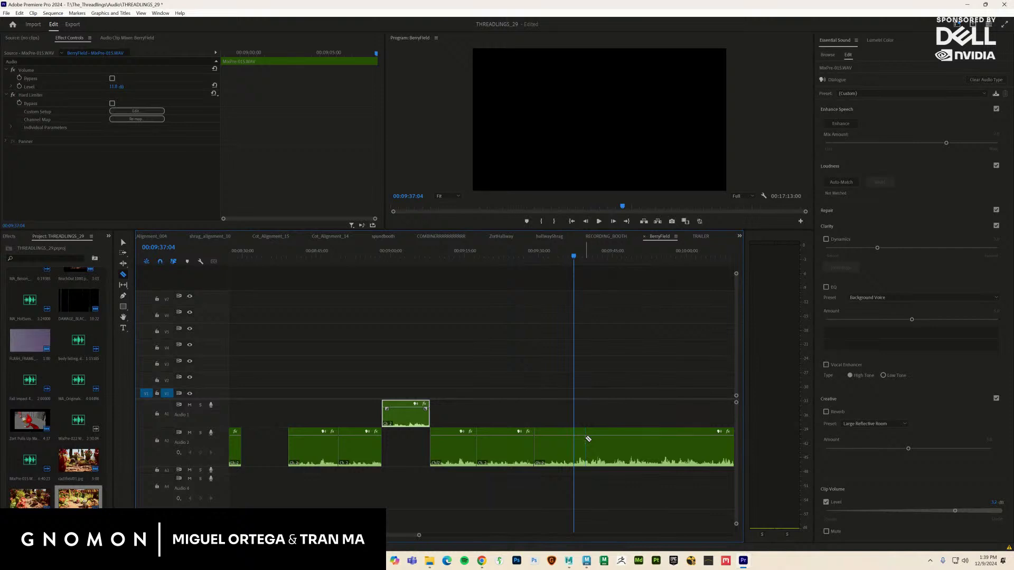
pyautogui.press('space')
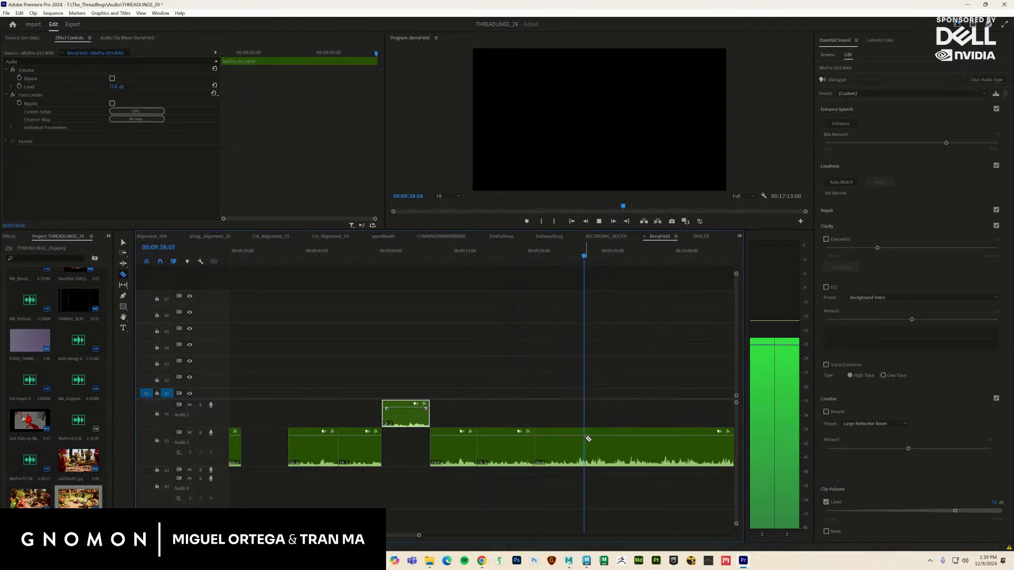
pyautogui.press('space')
pyautogui.moveTo(578, 254); pyautogui.dragTo(565, 255)
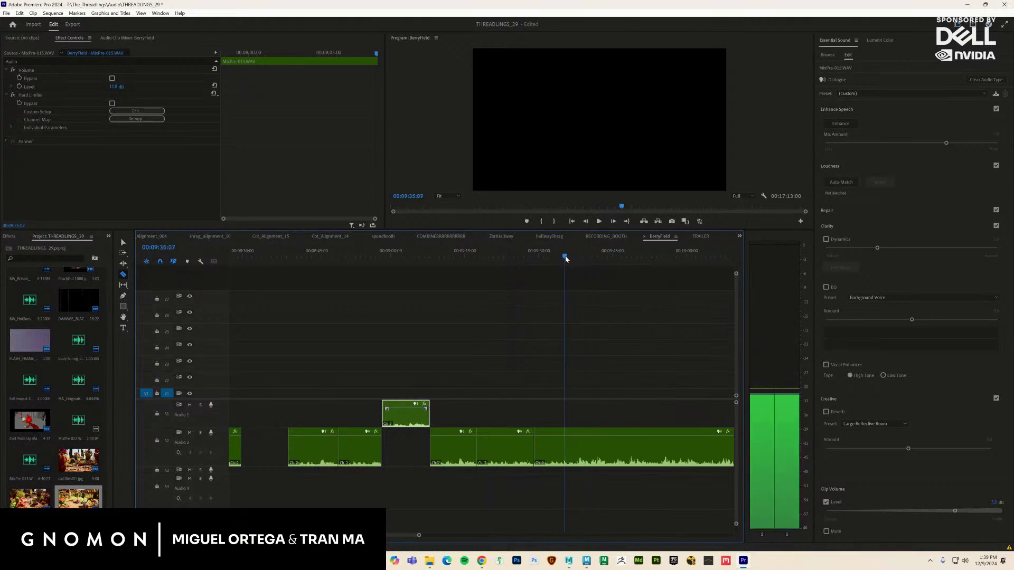
pyautogui.press('space')
pyautogui.press('space')
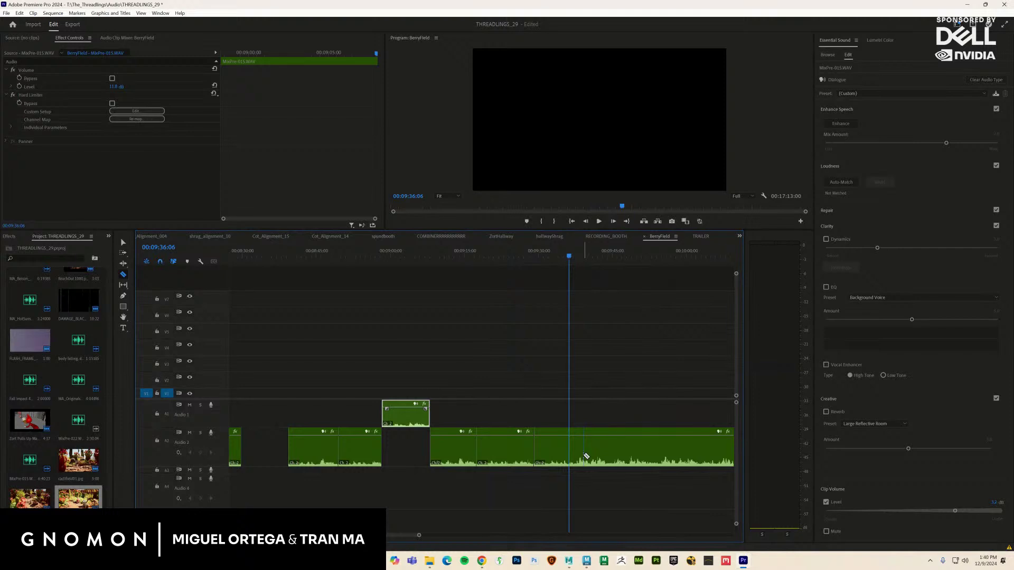
pyautogui.press('space')
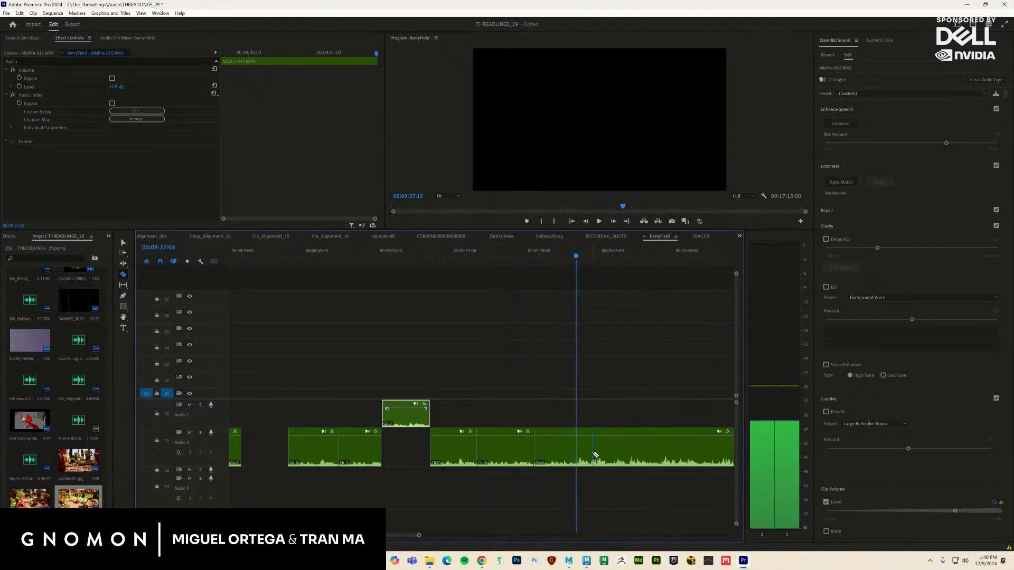
pyautogui.press('space')
pyautogui.press('space')
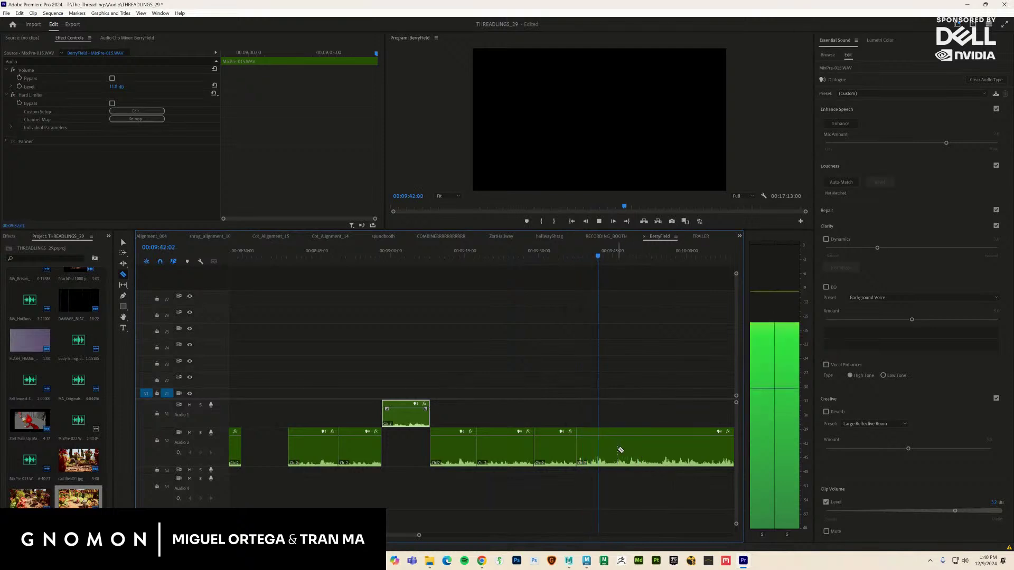
pyautogui.press('space')
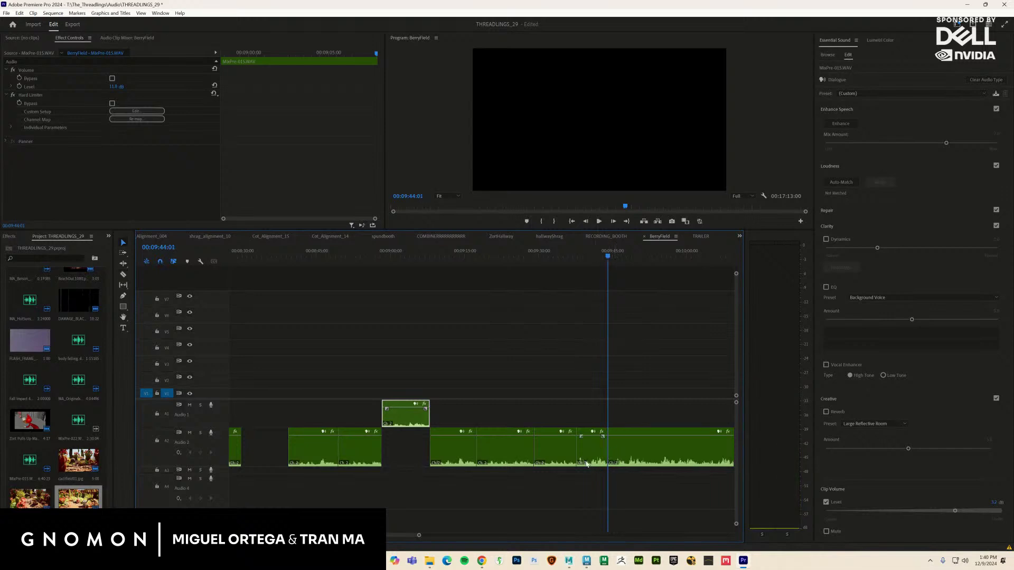
pyautogui.click(557, 451)
pyautogui.press('Delete')
pyautogui.hotkey('ctrl', 'z')
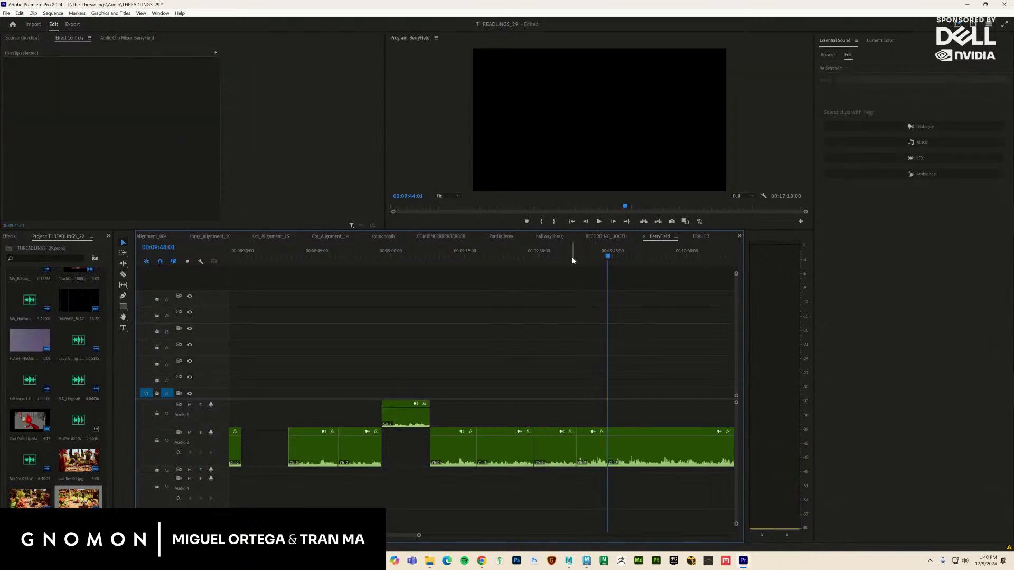
# Listen again from about 00:09:33 and delete the section between the 00:09:29 and 00:09:37:16 cuts
pyautogui.click(558, 256)
pyautogui.press('space')
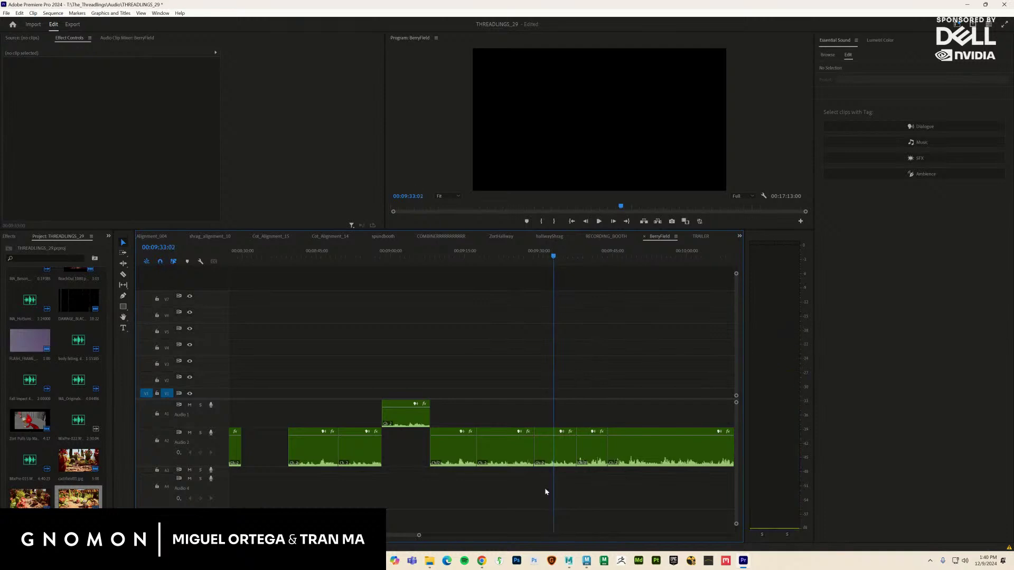
pyautogui.click(562, 464)
pyautogui.press('Delete')
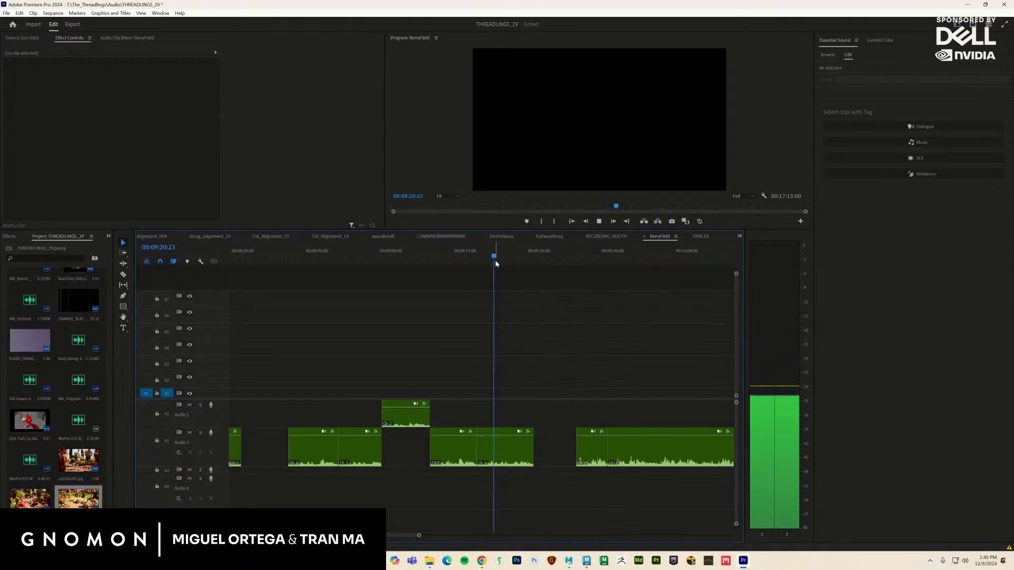
# Space out the cut clips: move the 00:09:17:10 clip about 2 seconds later and the 00:08:39:00 and 00:09:37:16 clips about 3 seconds earlier
pyautogui.press('space')
pyautogui.moveTo(513, 457); pyautogui.dragTo(521, 457)
pyautogui.moveTo(314, 453); pyautogui.dragTo(299, 454)
pyautogui.scroll(-3, 573, 258)
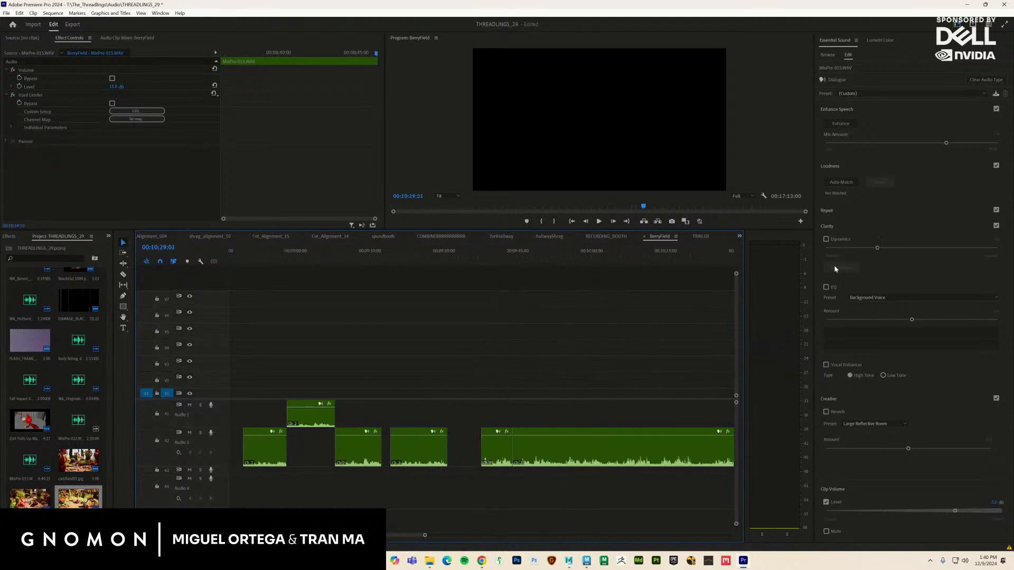
pyautogui.press('space')
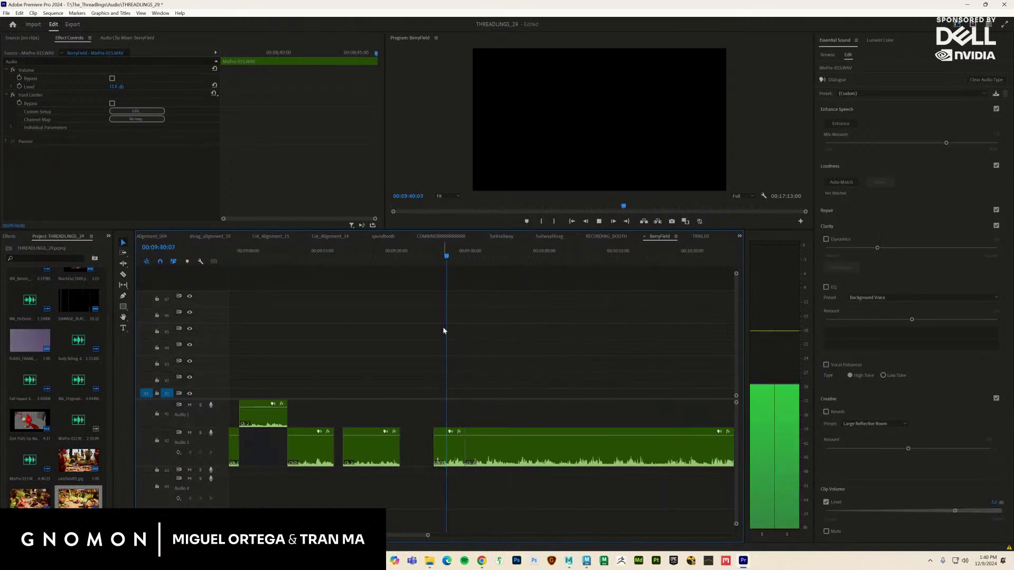
pyautogui.moveTo(451, 459); pyautogui.dragTo(436, 459)
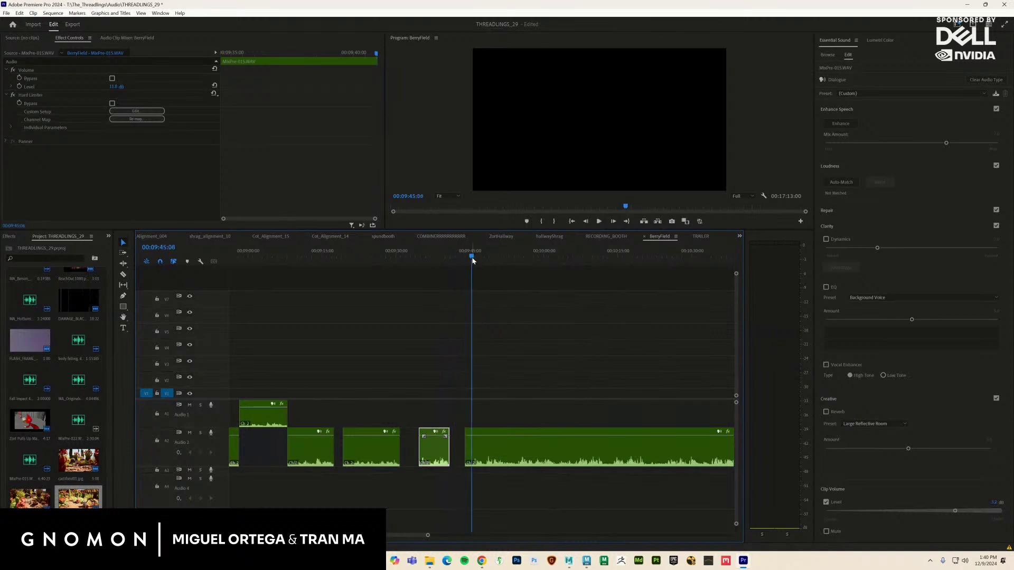
# Listen on from about 00:09:45 and split the remaining recording at 00:09:54:04 and at about 00:10:02:13
pyautogui.press('space')
pyautogui.press('space')
pyautogui.press('c')
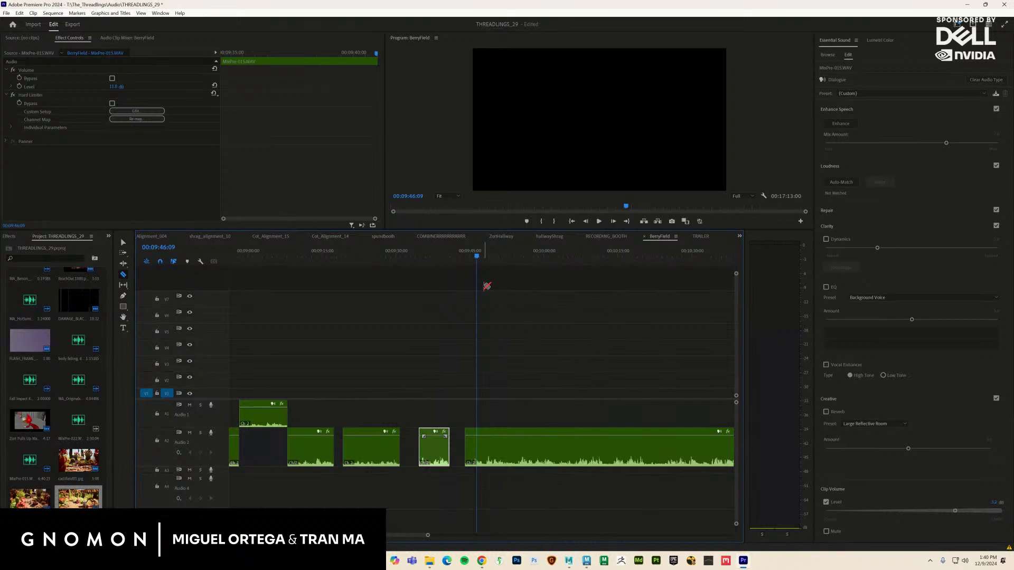
pyautogui.press('space')
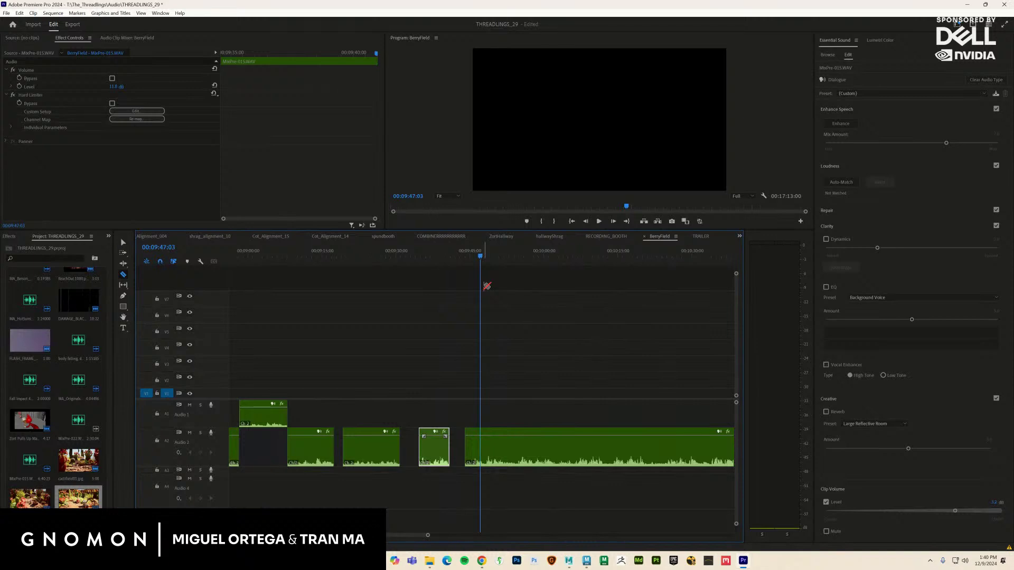
pyautogui.press('space')
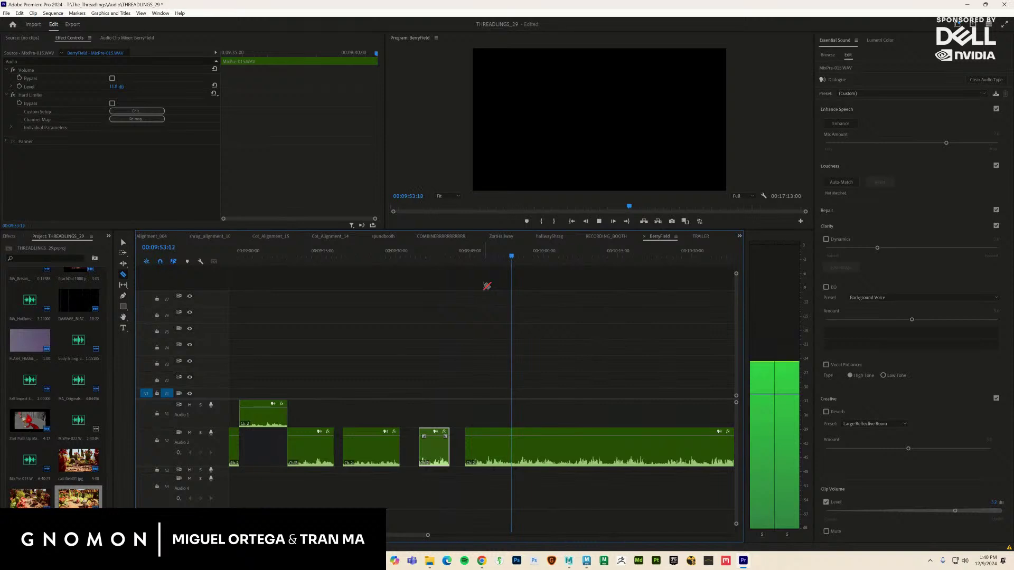
pyautogui.press('space')
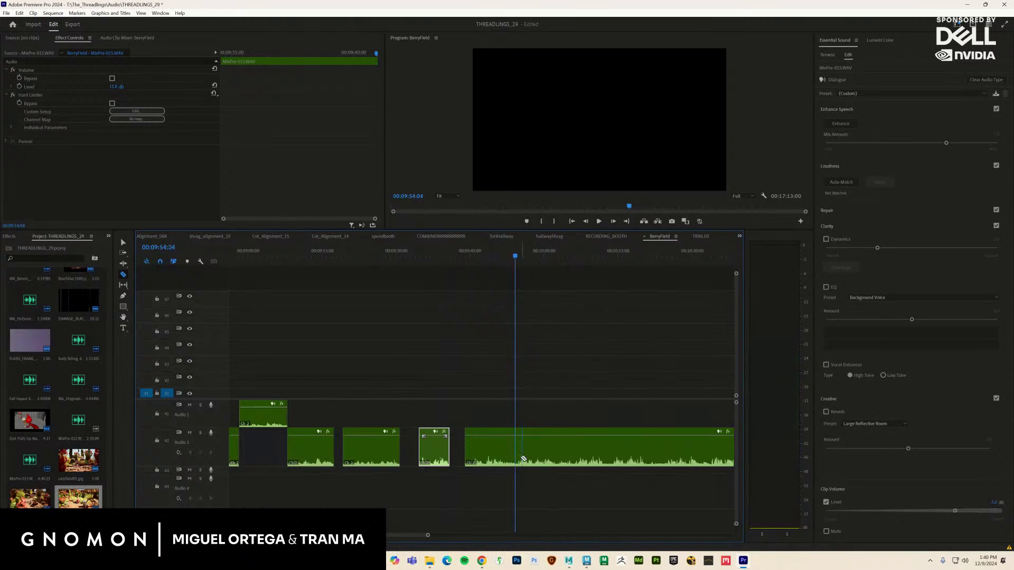
pyautogui.press('space')
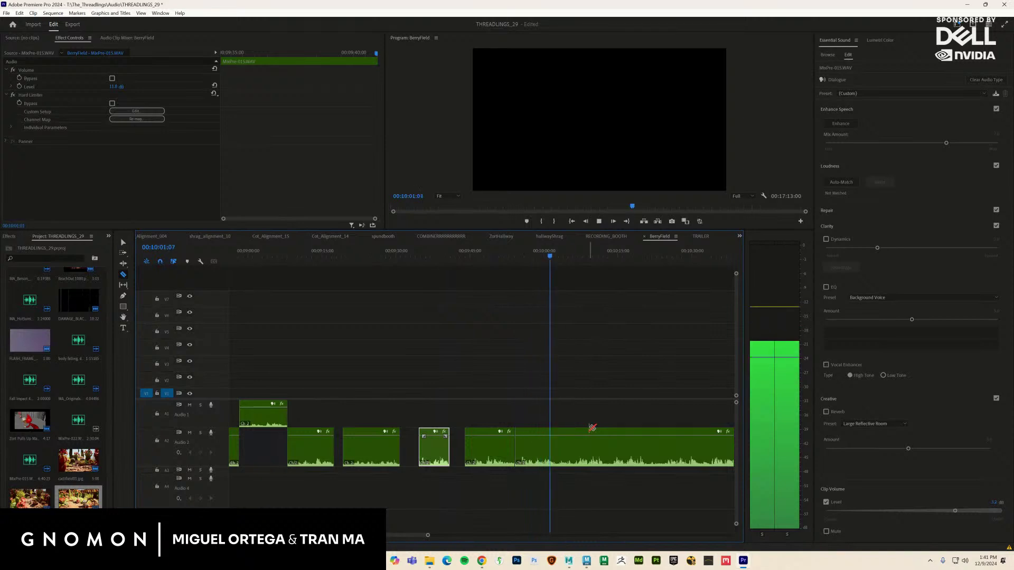
pyautogui.press('space')
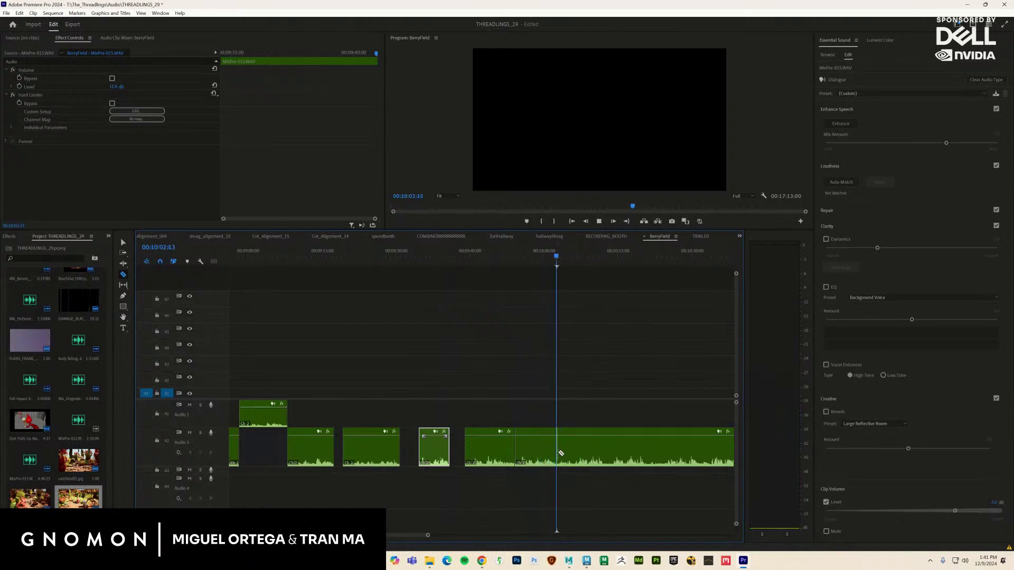
pyautogui.press('space')
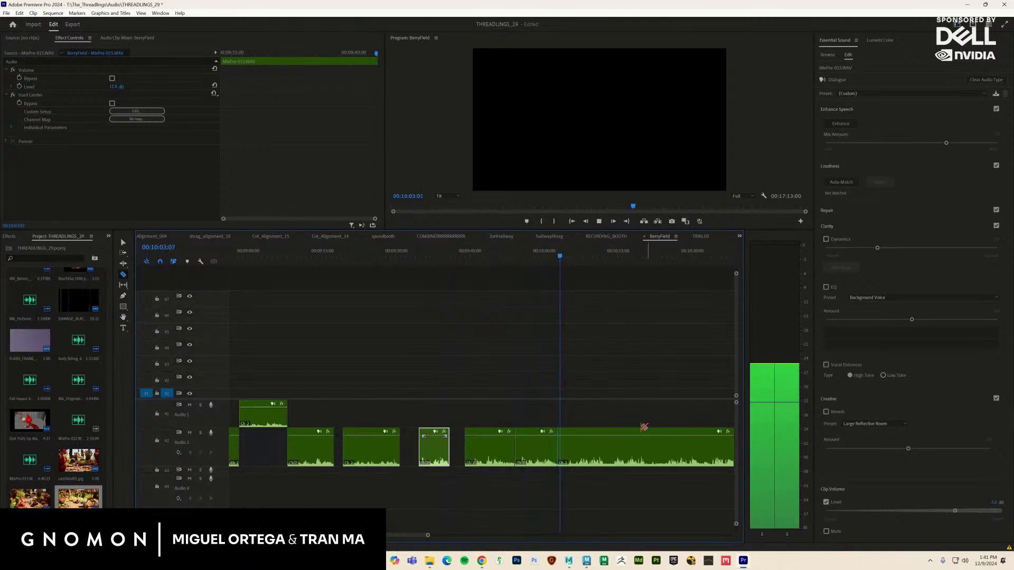
# Replay from about 00:09:44:16 and 00:09:49:22, and move the section between the 00:09:44:01 and 00:09:54:04 cuts onto the audio track below
pyautogui.press('space')
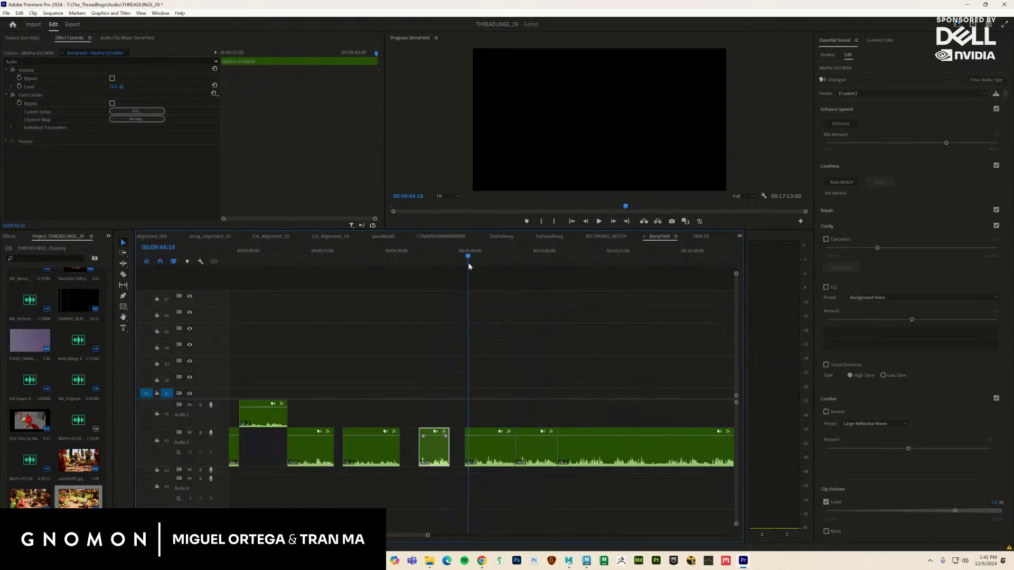
pyautogui.press('space')
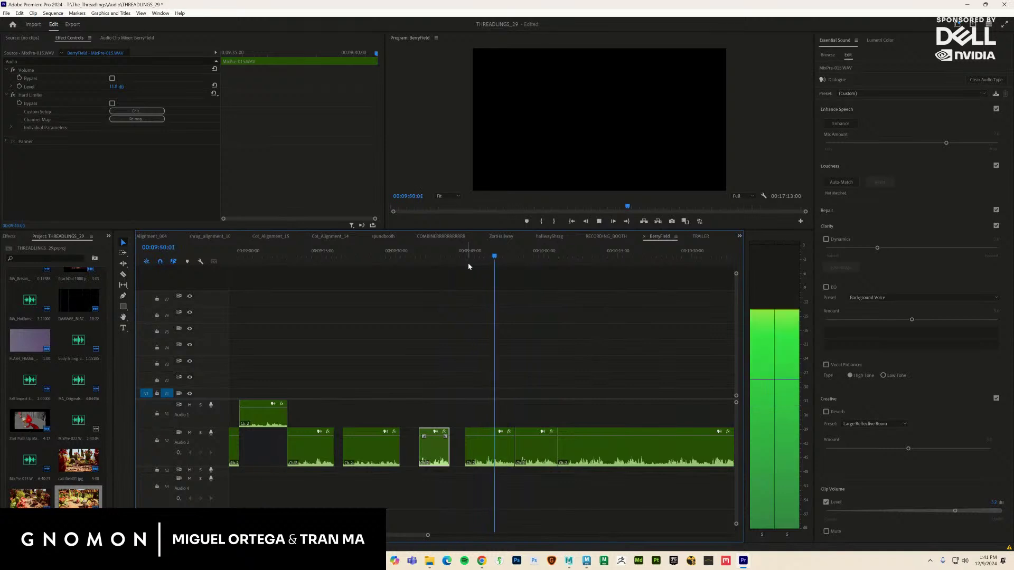
pyautogui.press('space')
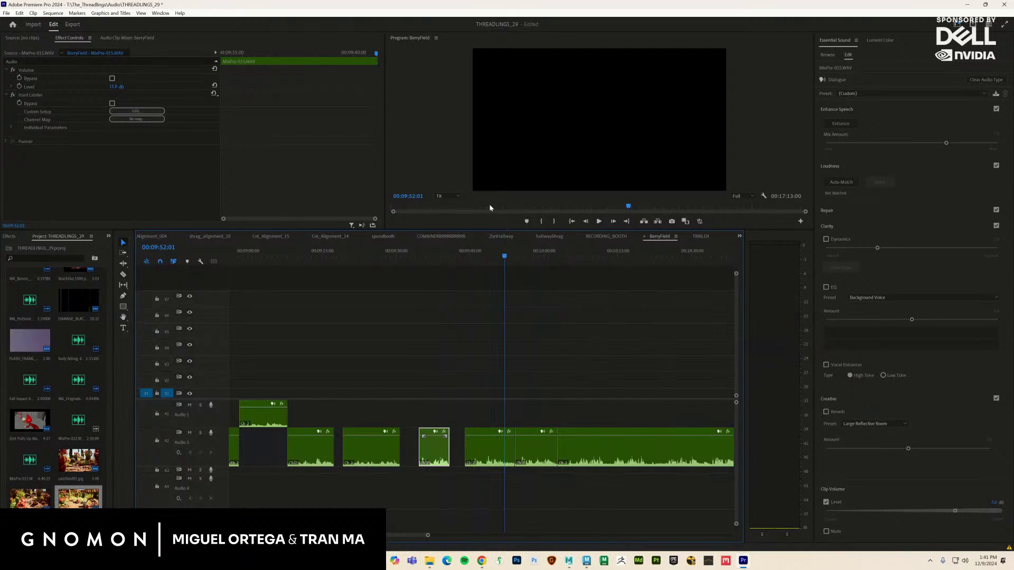
pyautogui.click(495, 254)
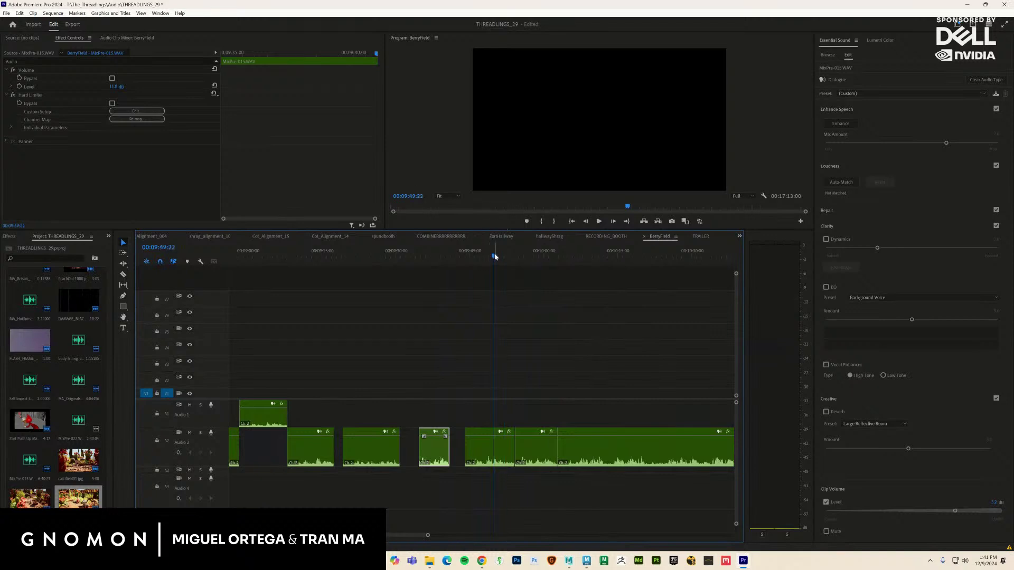
pyautogui.press('space')
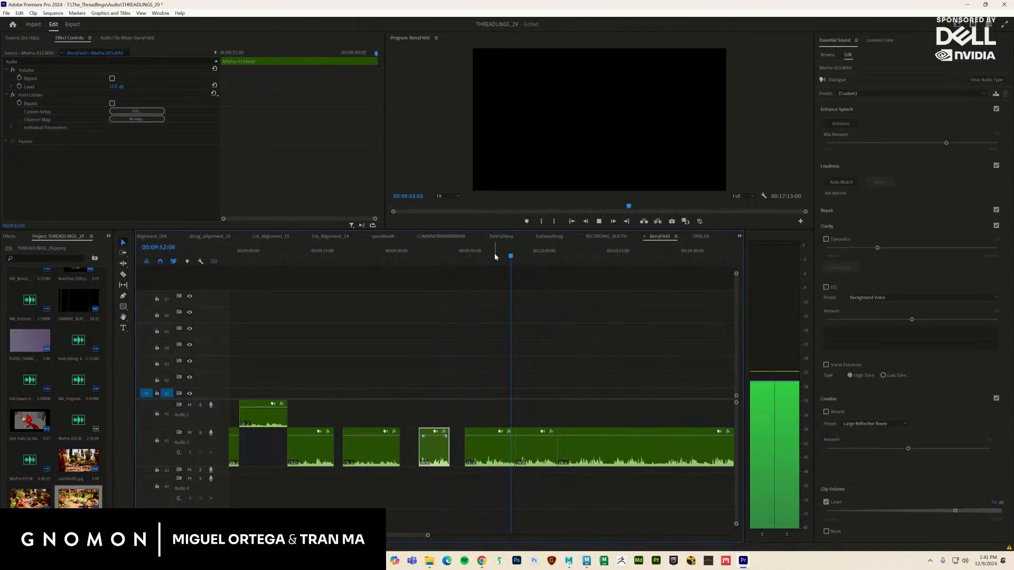
pyautogui.press('space')
pyautogui.moveTo(493, 457); pyautogui.dragTo(482, 476)
# Listen on past the 00:10:02:13 cut, split the recording at about 00:10:05:15, and delete the short section between these two cuts
pyautogui.press('space')
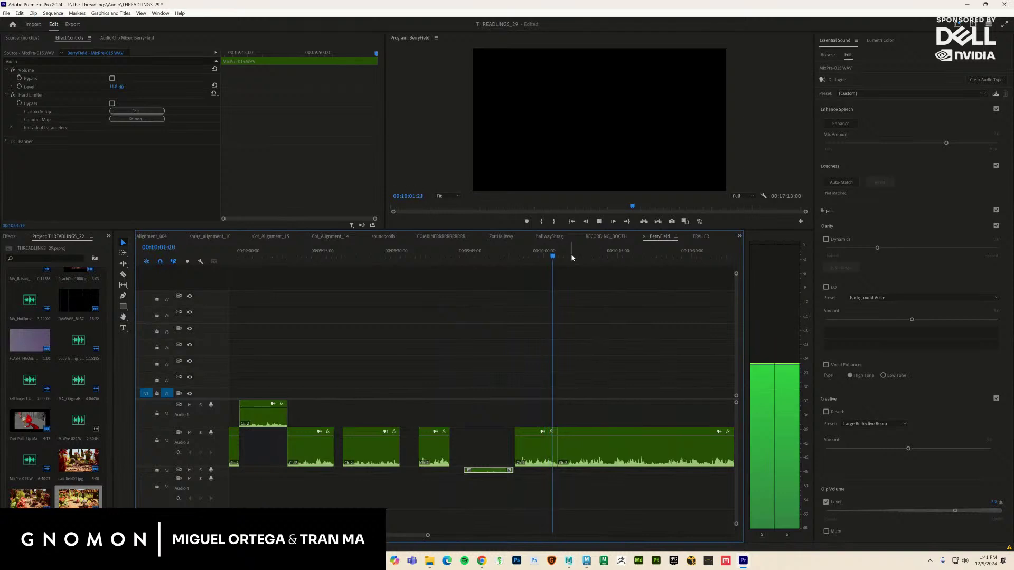
pyautogui.press('space')
pyautogui.press('space')
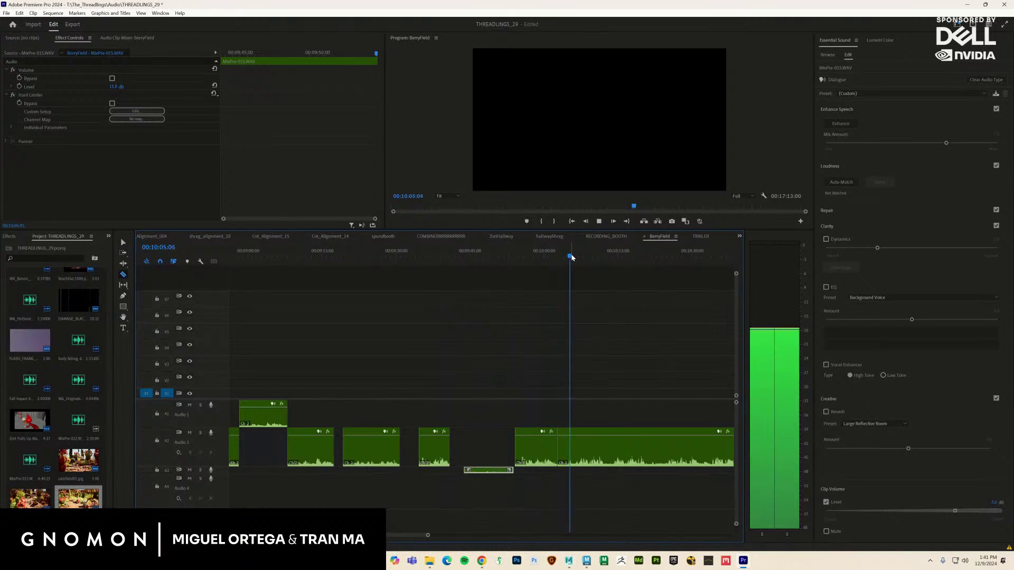
pyautogui.press('c')
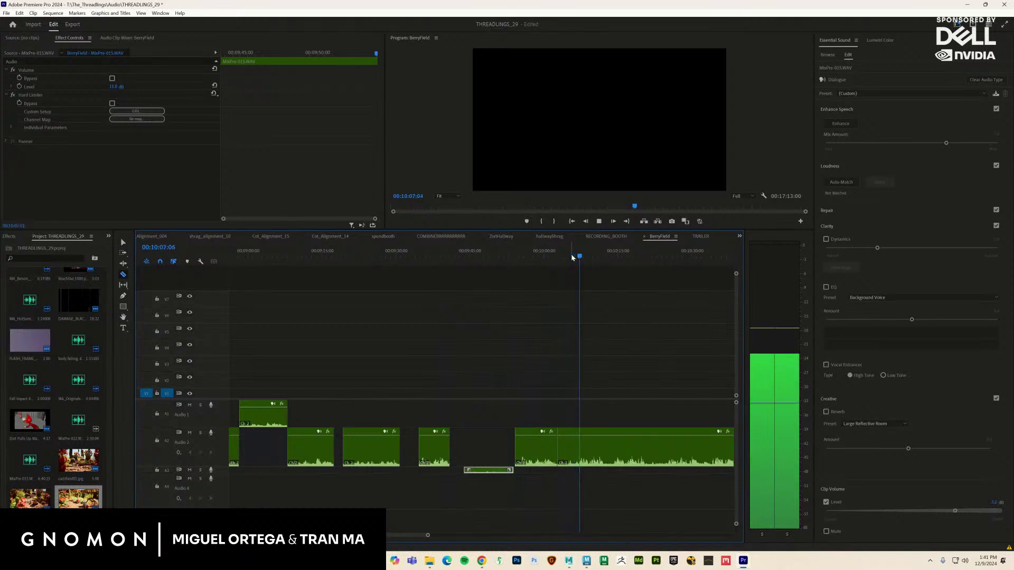
pyautogui.press('space')
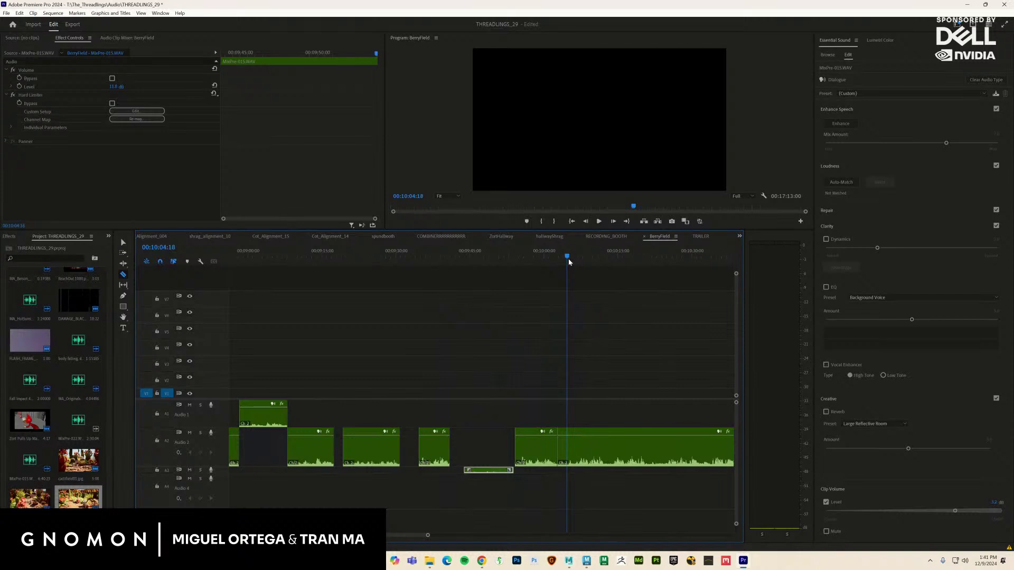
pyautogui.press('space')
pyautogui.click(574, 454)
pyautogui.press('space')
pyautogui.press('v')
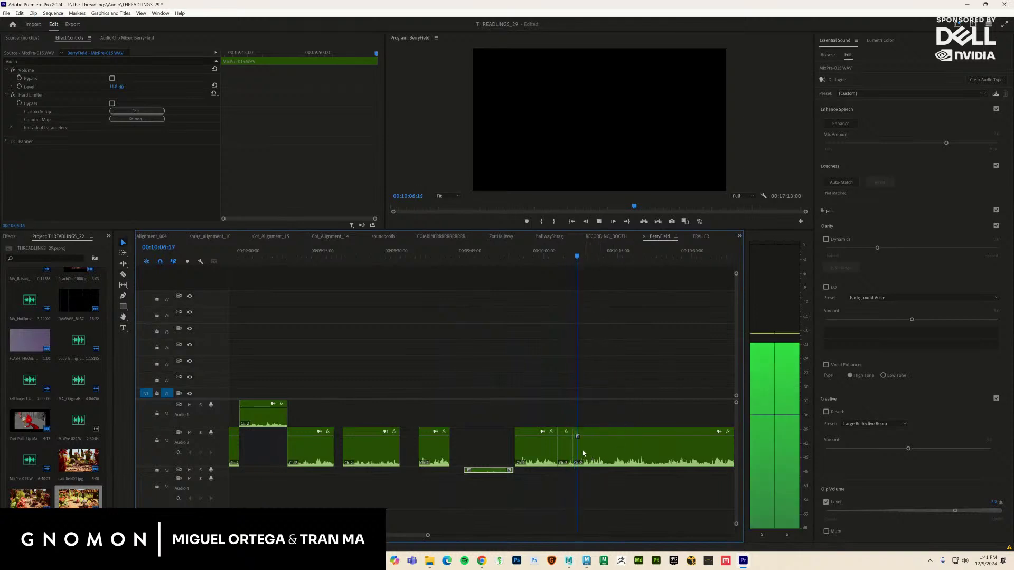
pyautogui.click(563, 456)
pyautogui.press('Delete')
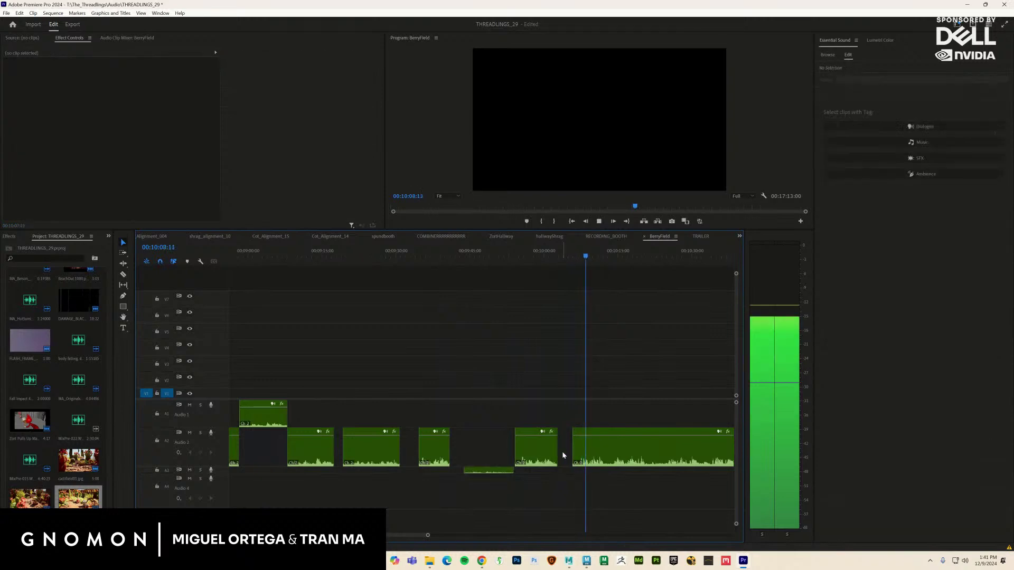
# Split the remaining recording at 00:10:12:09 and listen on to about 00:10:14:15
pyautogui.press('c')
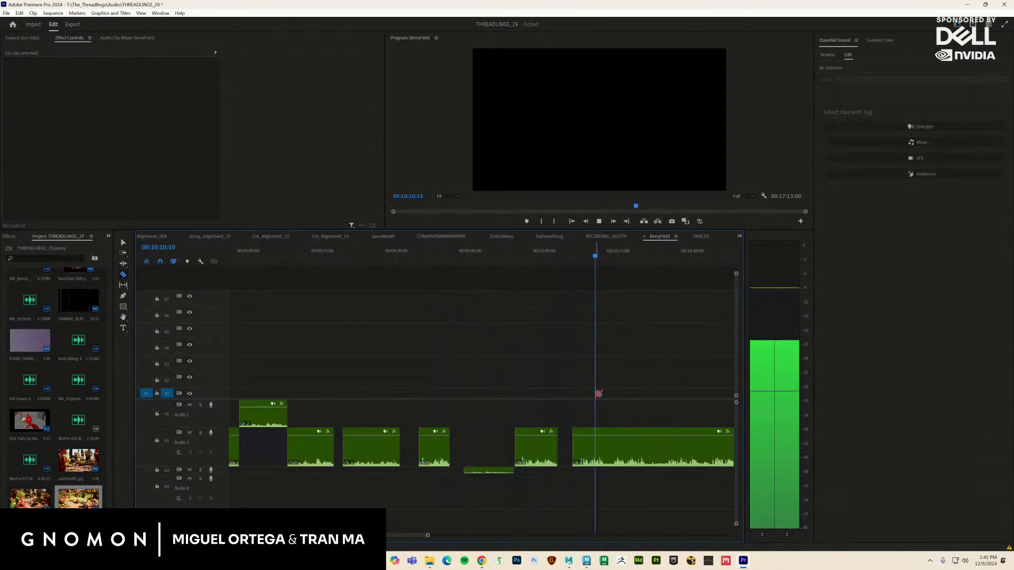
pyautogui.press('space')
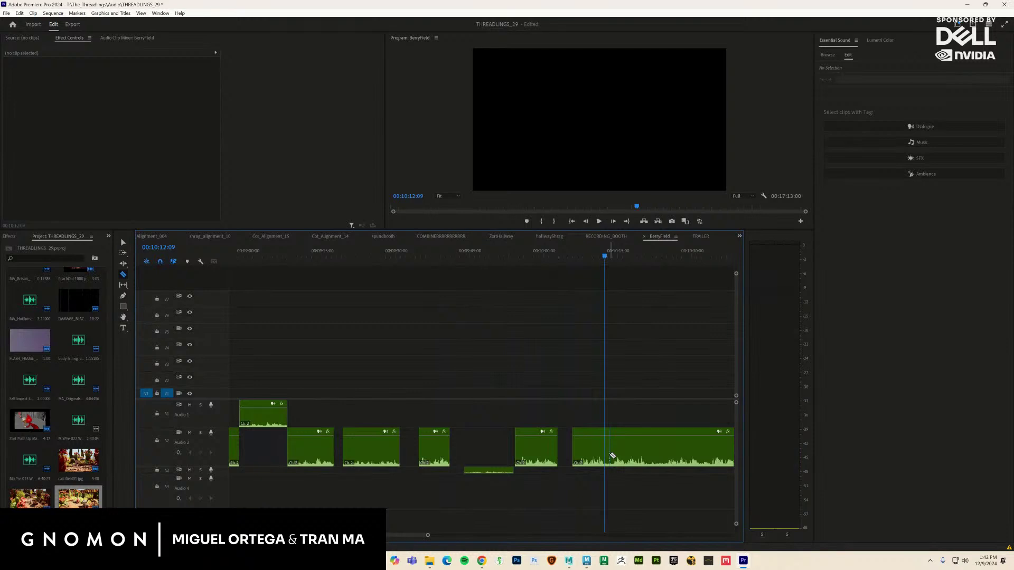
pyautogui.press('space')
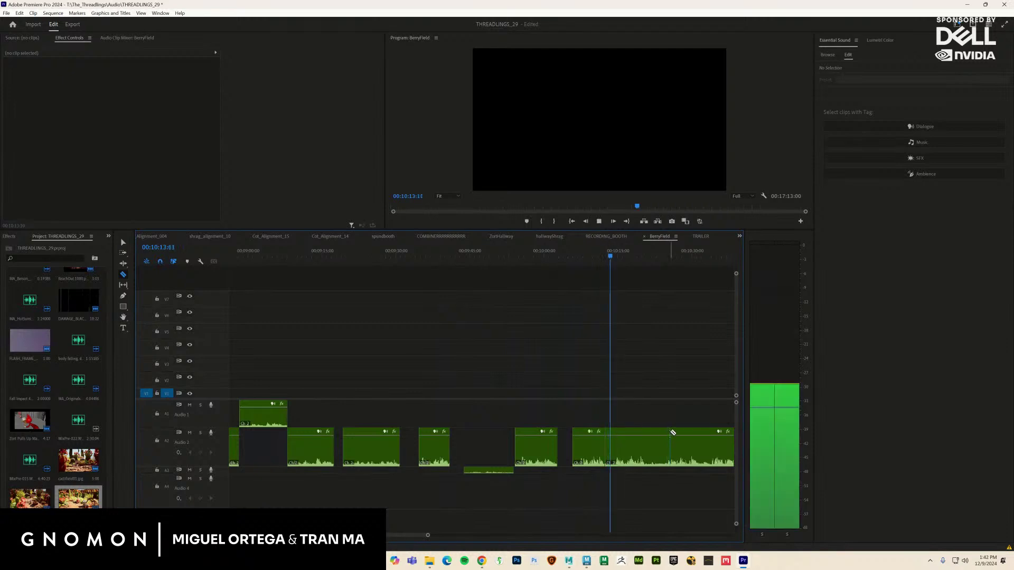
pyautogui.press('space')
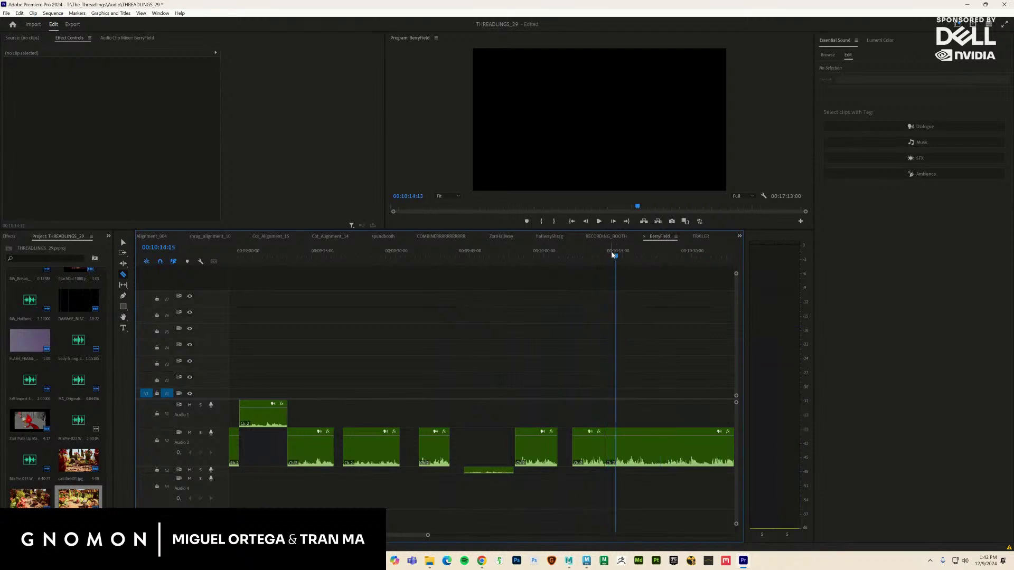
# Split the remaining recording at about 00:10:13:11 and delete the short section after the 00:10:12:09 cut
pyautogui.press('space')
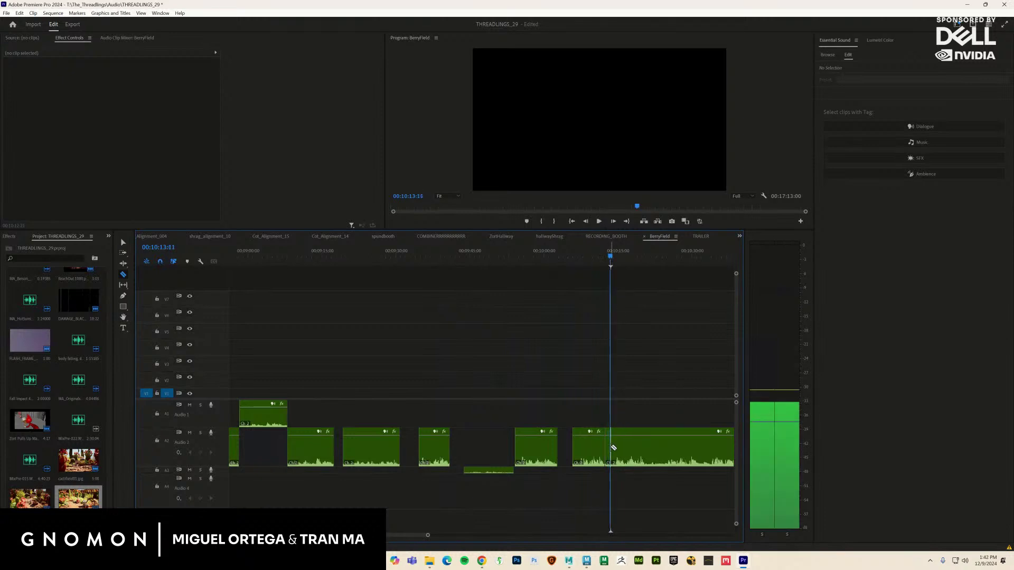
pyautogui.press('space')
pyautogui.press('space')
pyautogui.press('v')
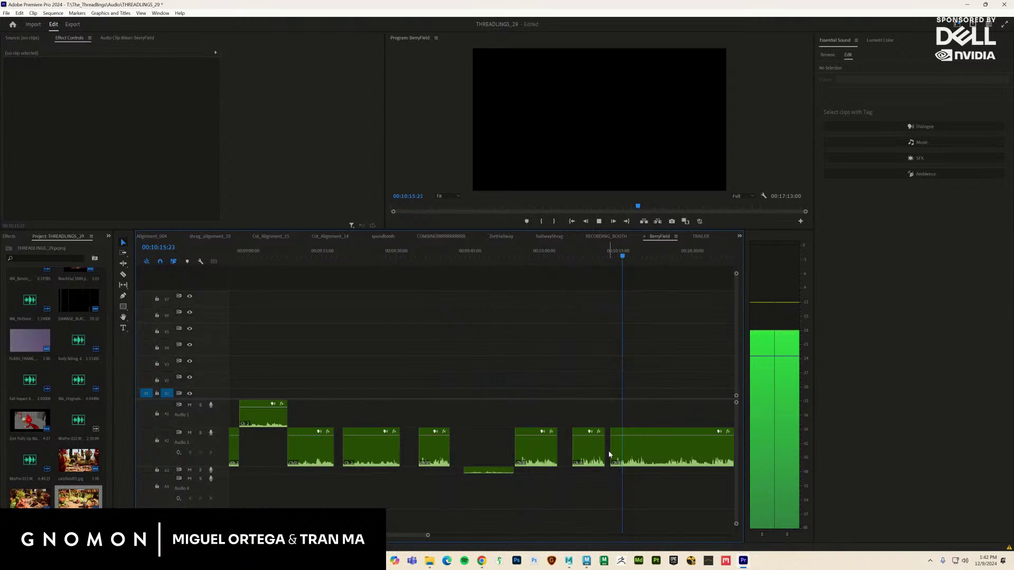
# Listen on from the 00:10:13:11 cut and split the remaining recording at 00:10:20:21
pyautogui.press('c')
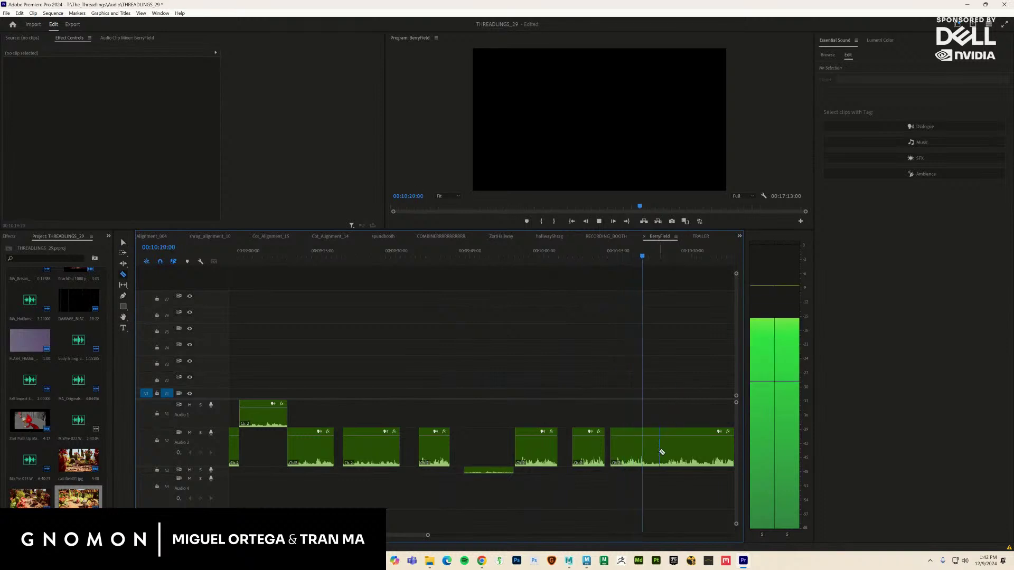
pyautogui.press('space')
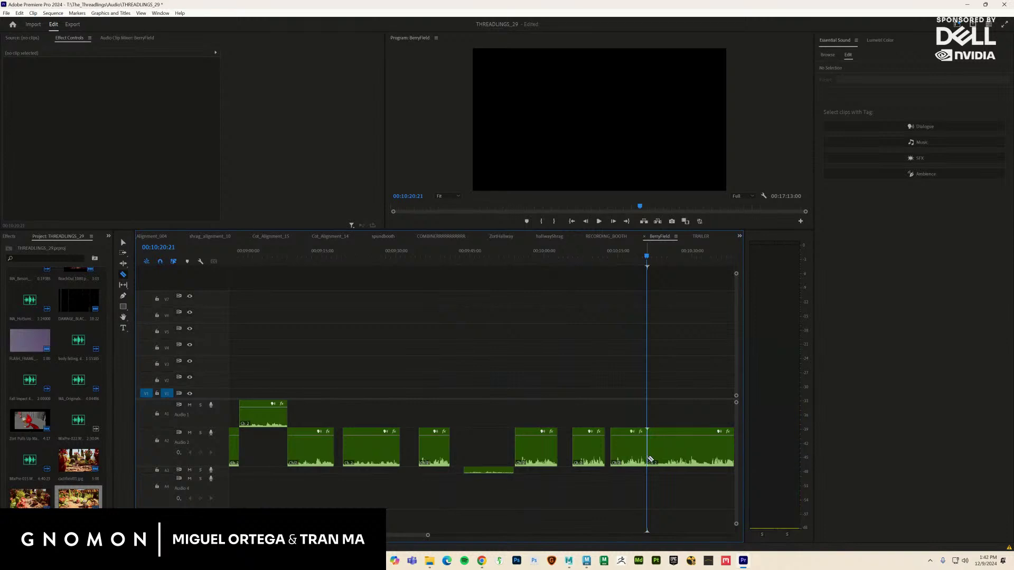
pyautogui.click(650, 459)
pyautogui.press('space')
# Listen on and replay from about 00:10:21:19, split the recording at about 00:10:24:15, and delete the section after the 00:10:20:21 cut
pyautogui.moveTo(406, 535); pyautogui.dragTo(420, 535)
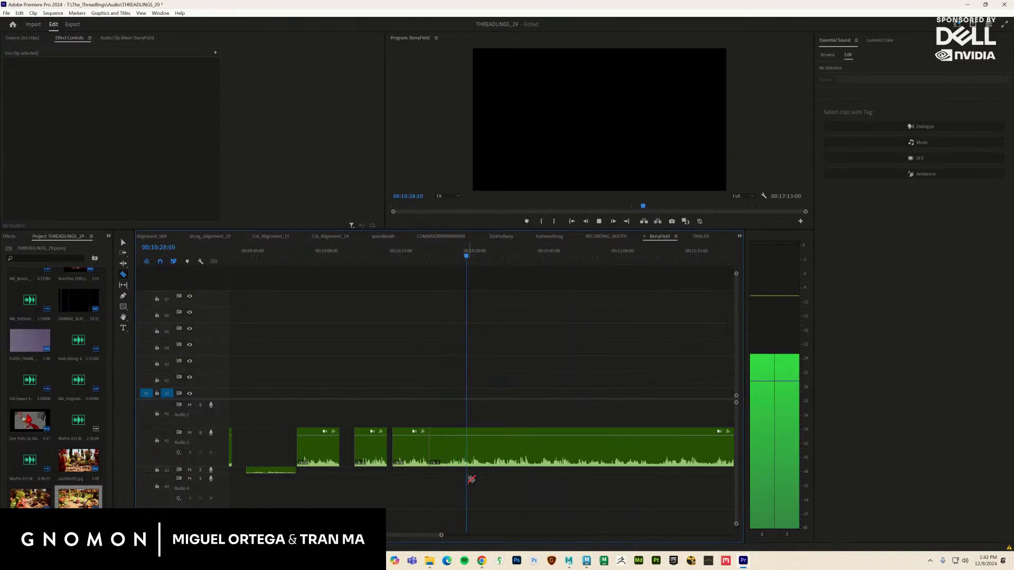
pyautogui.press('space')
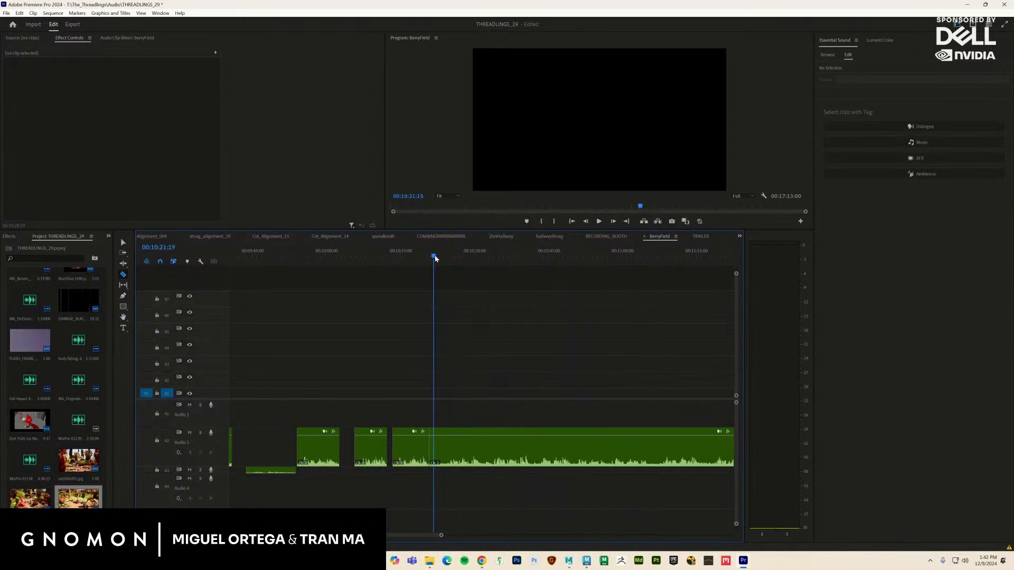
pyautogui.moveTo(435, 258); pyautogui.dragTo(448, 258)
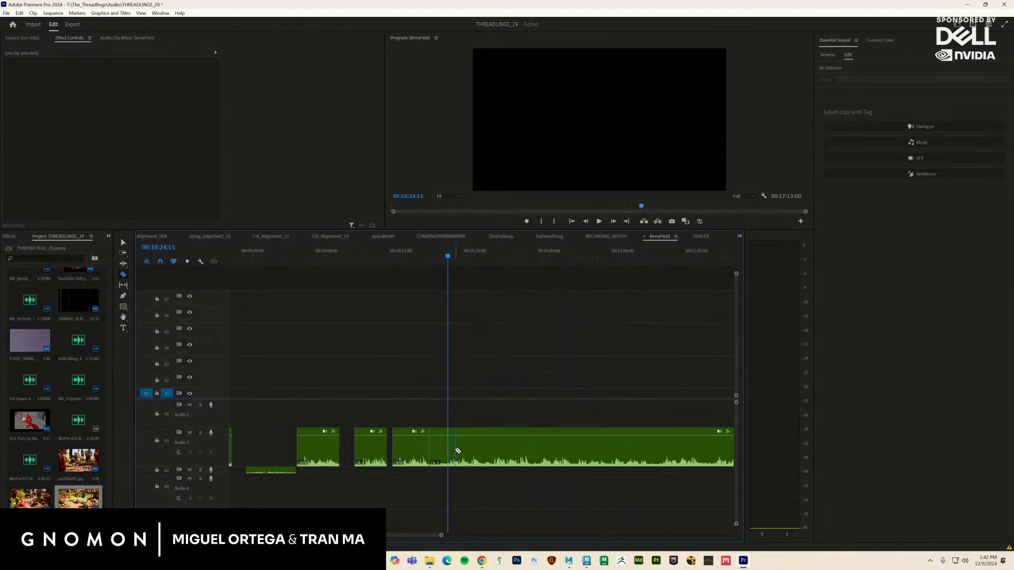
pyautogui.press('space')
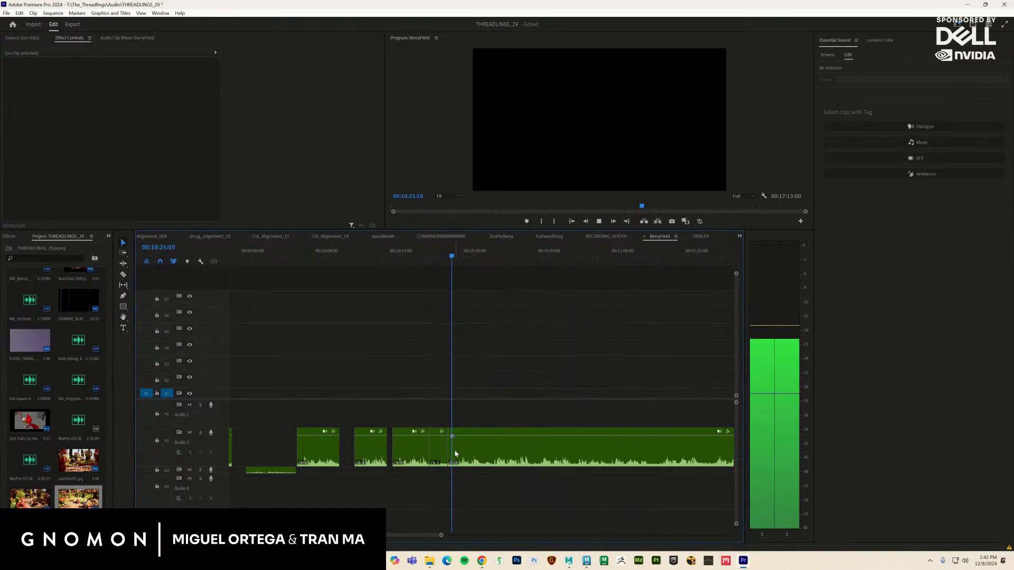
pyautogui.press('v')
pyautogui.click(441, 454)
pyautogui.press('Delete')
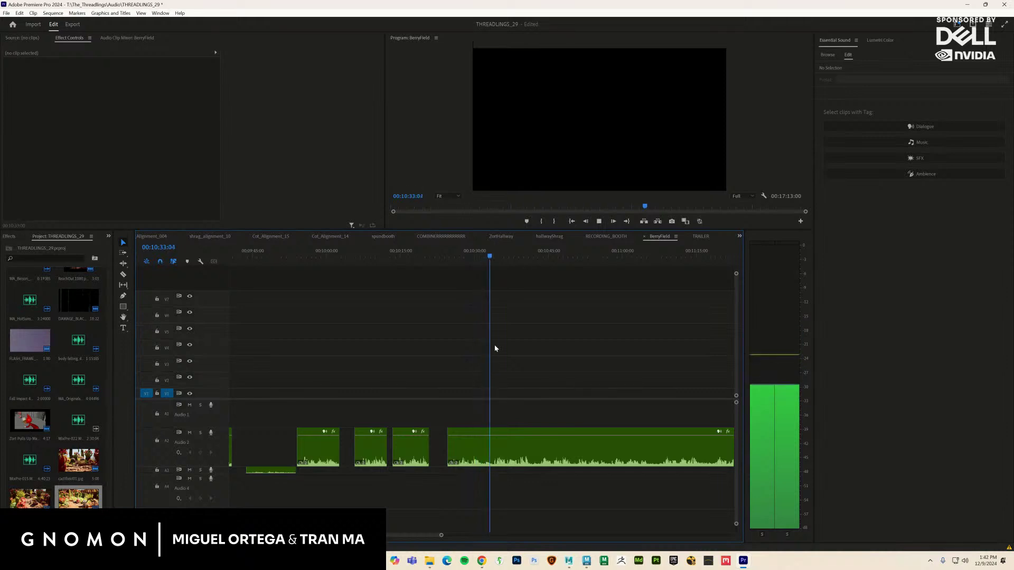
# Split the recording at about 00:10:33 and at 00:10:41:10, and move the section between these cuts onto the audio track above
pyautogui.press('c')
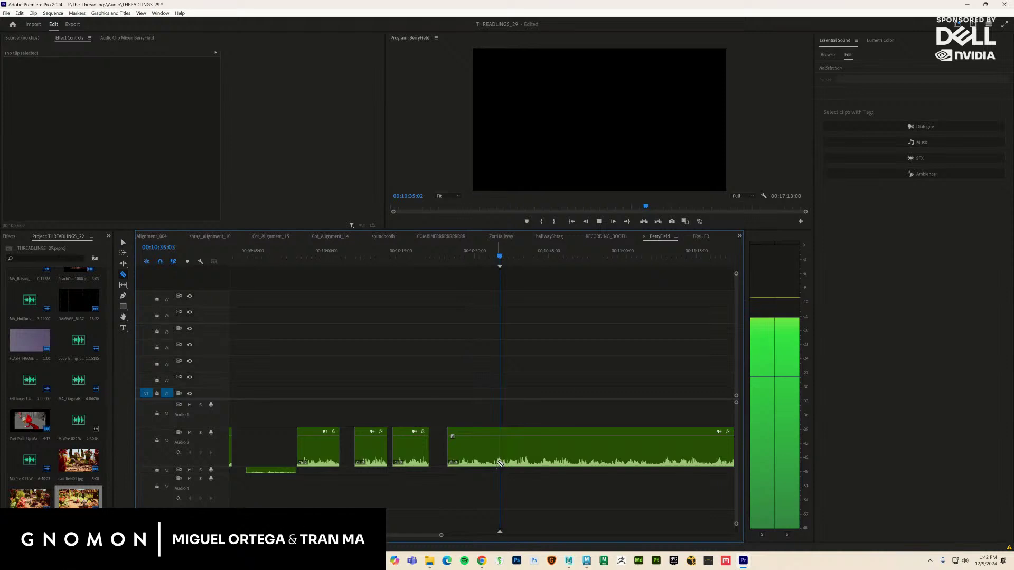
pyautogui.click(494, 461)
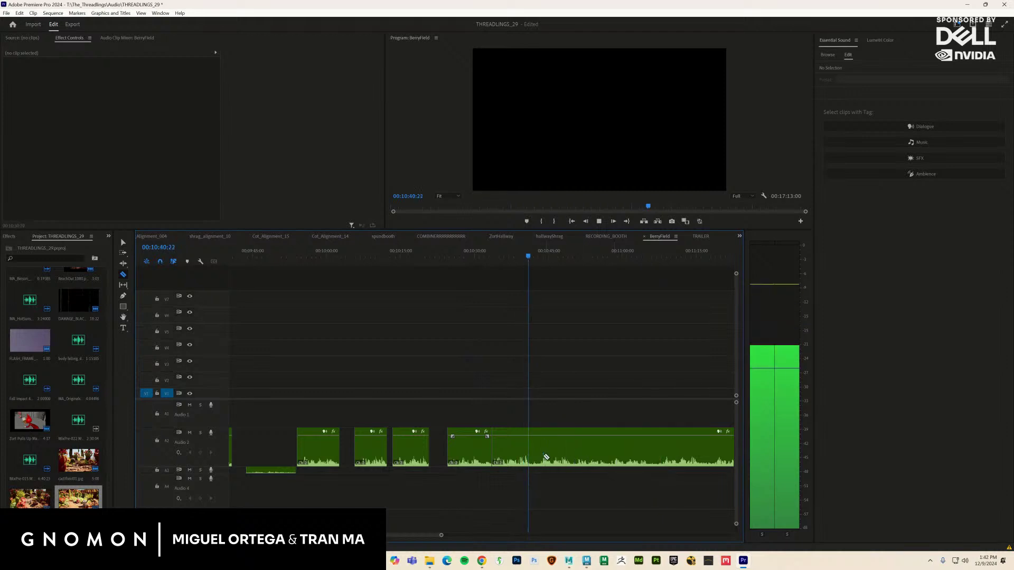
pyautogui.press('space')
pyautogui.press('space')
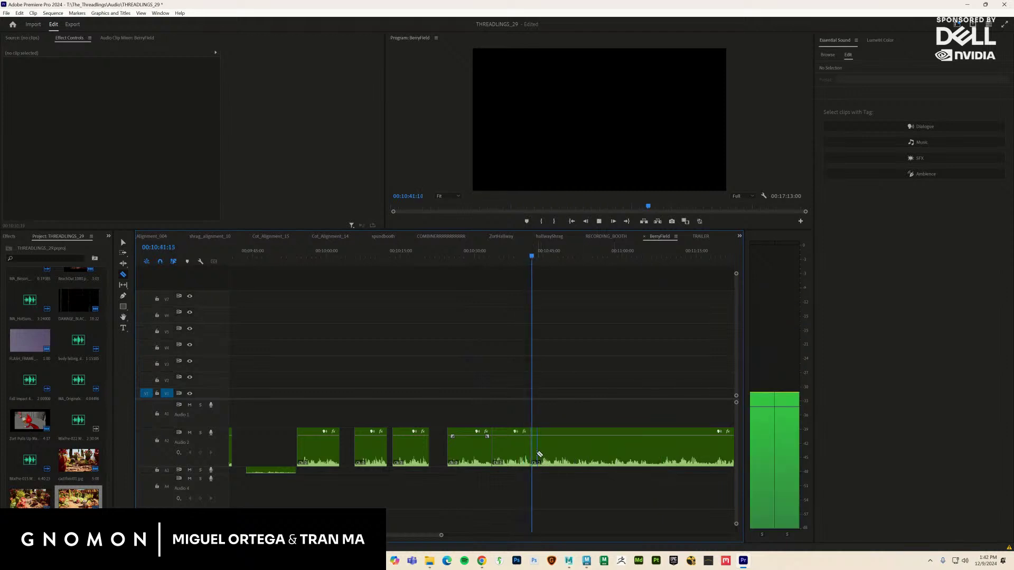
pyautogui.press('v')
pyautogui.click(518, 438)
pyautogui.moveTo(515, 435); pyautogui.dragTo(517, 421)
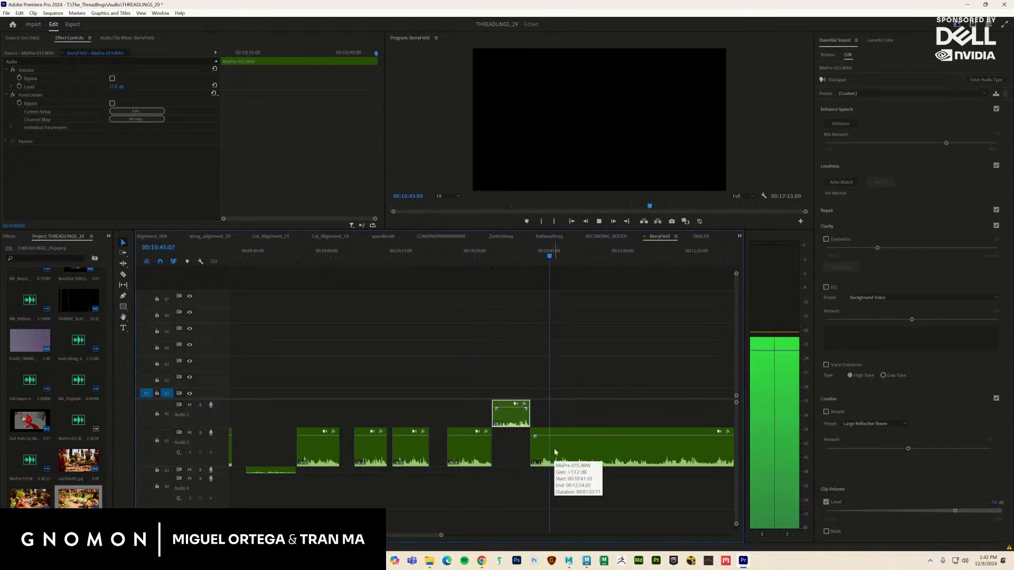
# Listen on and split the remaining recording at about 00:10:49, 00:10:50:17, 00:10:57:11 and 00:11:05
pyautogui.press('c')
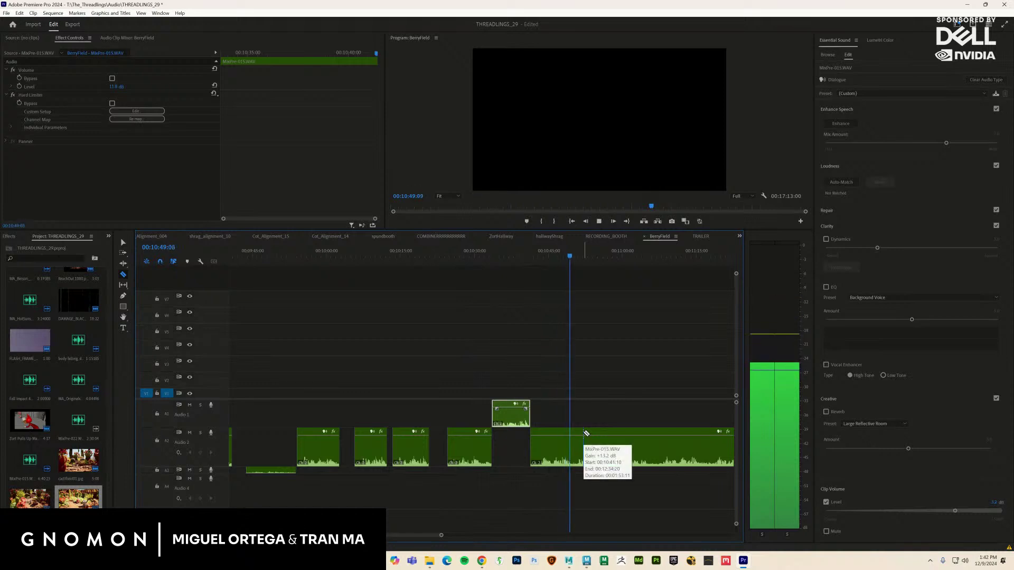
pyautogui.press('space')
pyautogui.press('space')
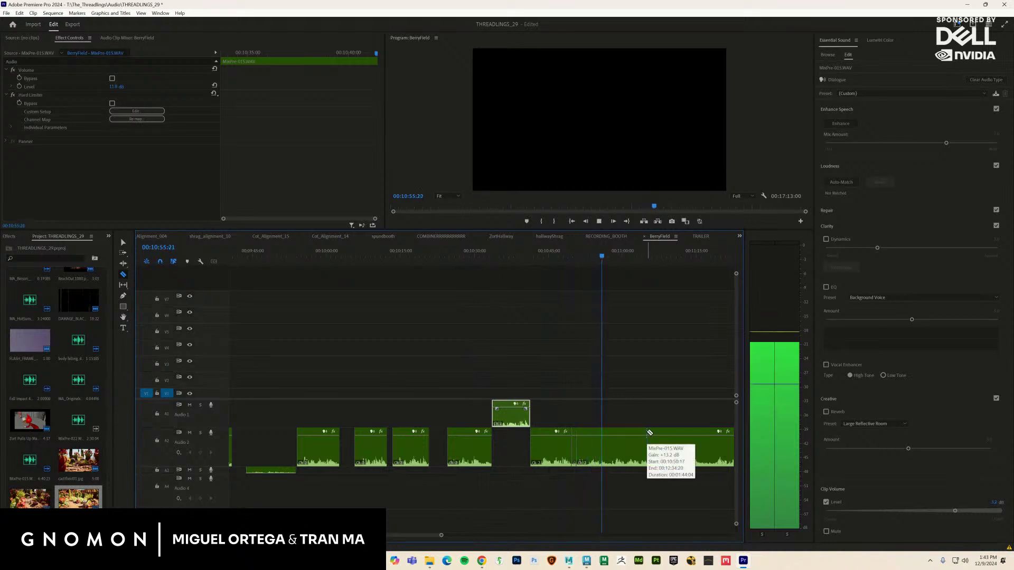
pyautogui.click(611, 449)
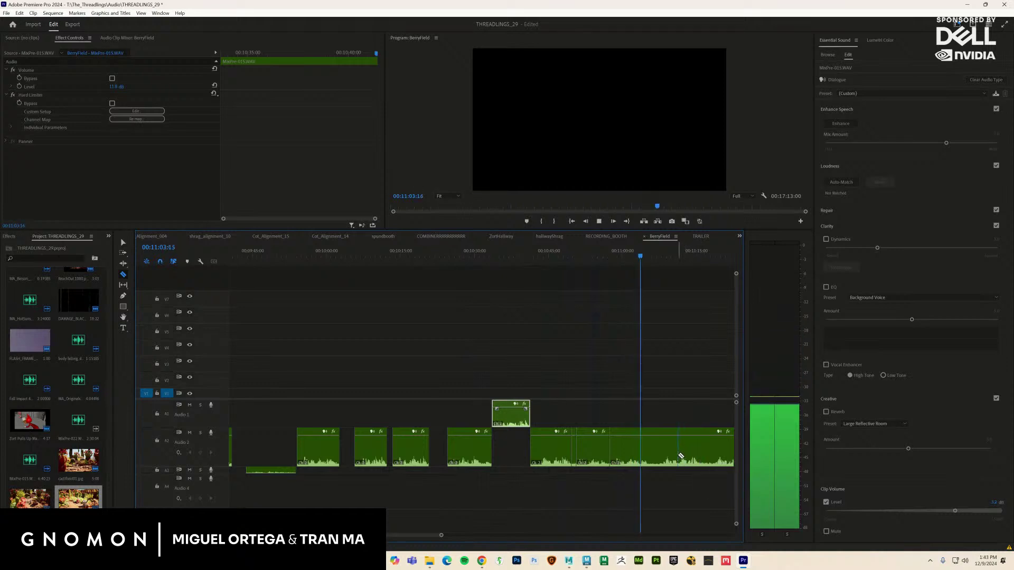
pyautogui.press('space')
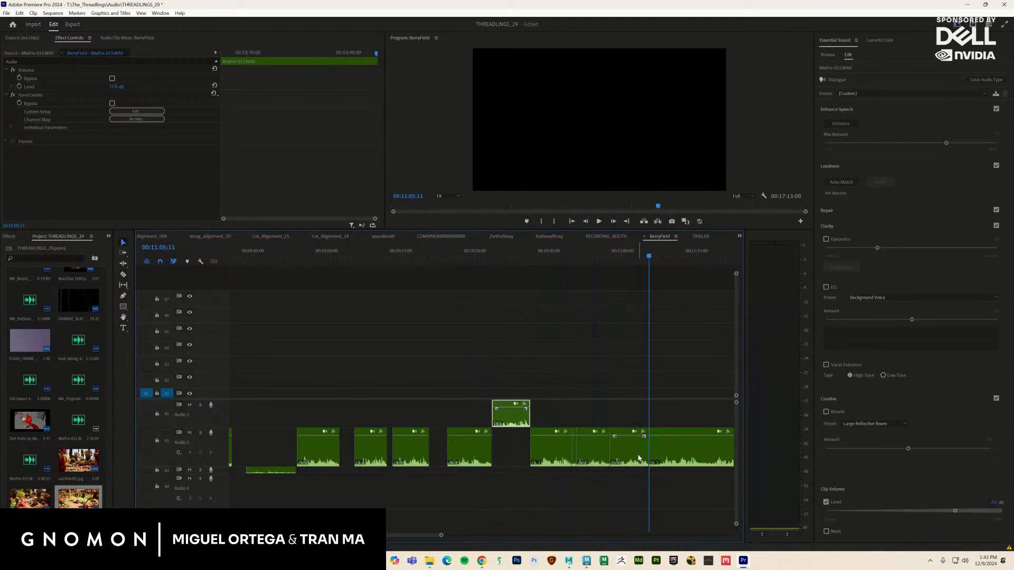
# Delete the sliver ending at 00:10:50:17, and move the section between the 00:10:57:11 and 00:11:05 cuts onto the audio track below
pyautogui.click(575, 455)
pyautogui.moveTo(629, 464); pyautogui.dragTo(628, 471)
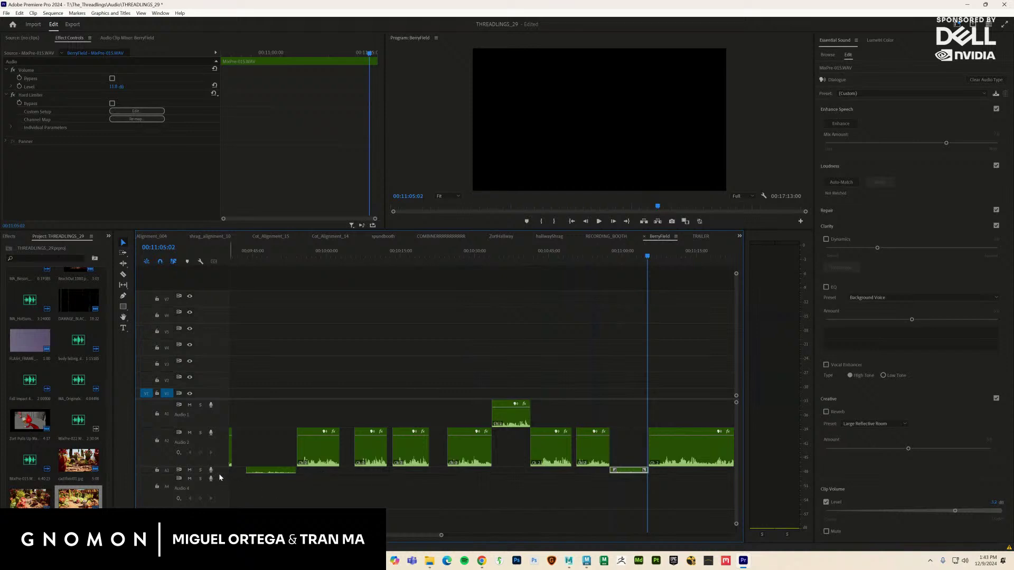
# Increase the height of the third audio track and replay the moved section from its start at 00:10:57:11 to about 00:11:05:14
pyautogui.moveTo(221, 473); pyautogui.dragTo(222, 499)
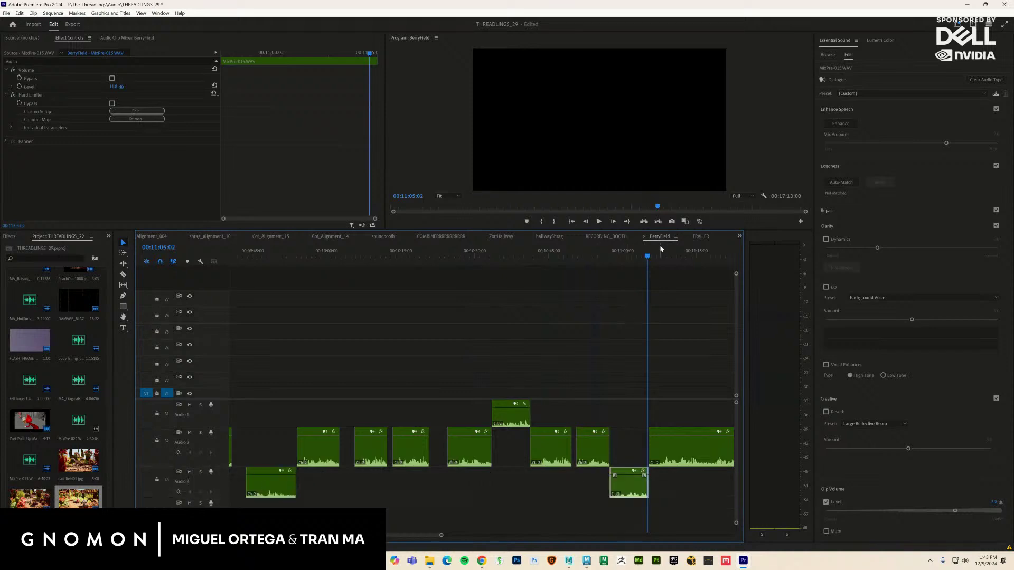
pyautogui.moveTo(634, 258); pyautogui.dragTo(628, 258)
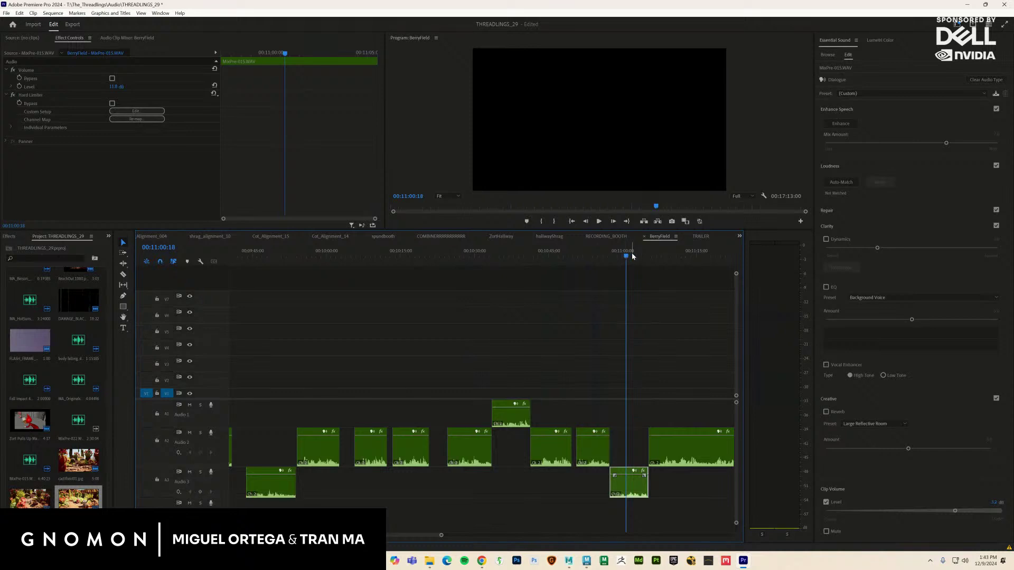
pyautogui.moveTo(633, 257); pyautogui.dragTo(444, 305)
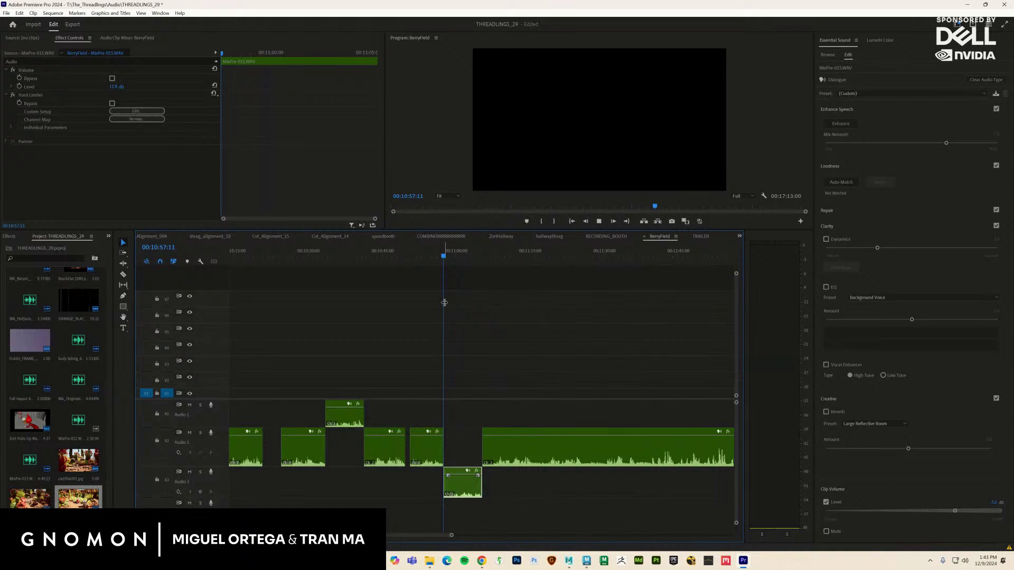
pyautogui.press('space')
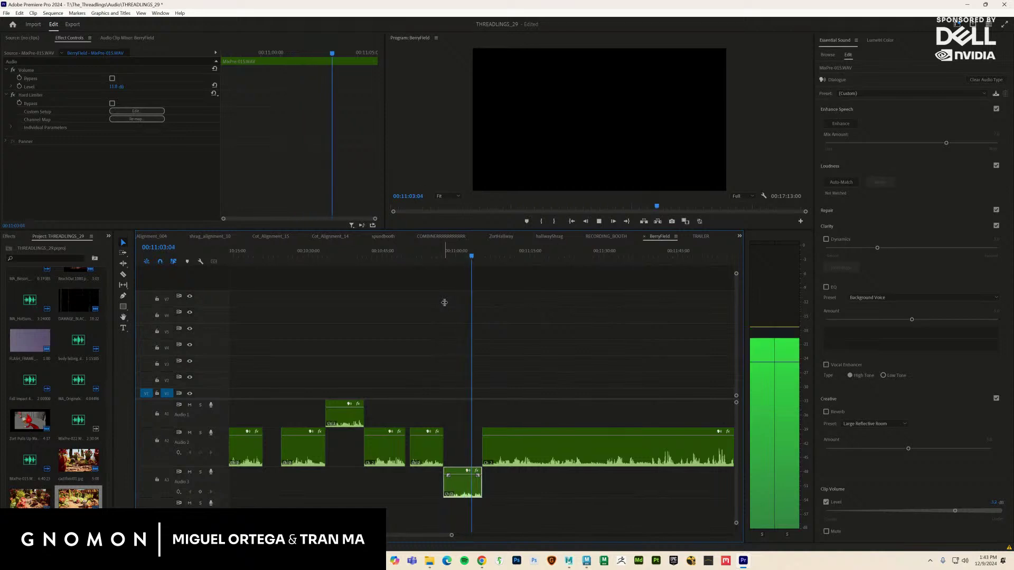
pyautogui.press('space')
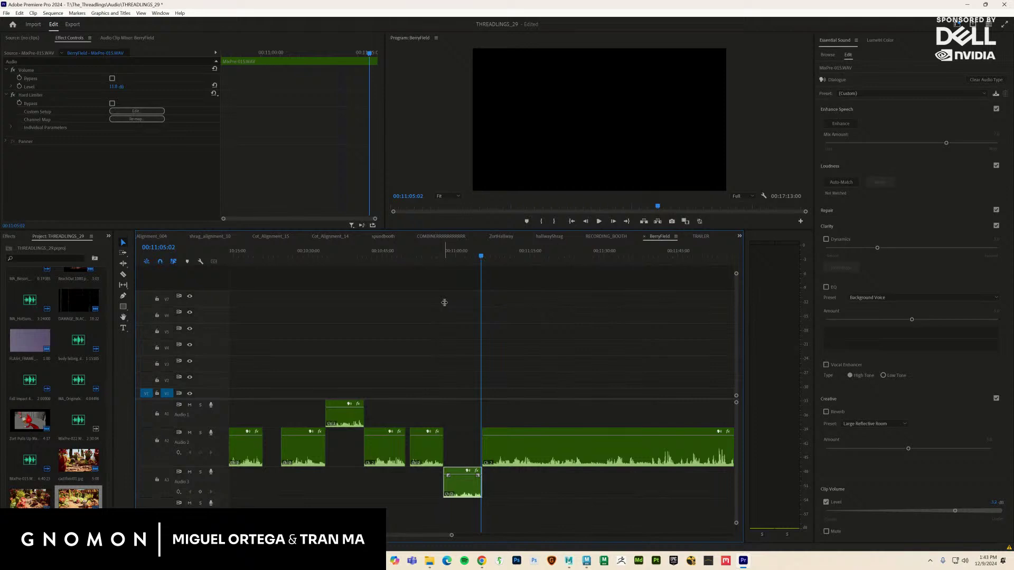
pyautogui.press('space')
pyautogui.press('space')
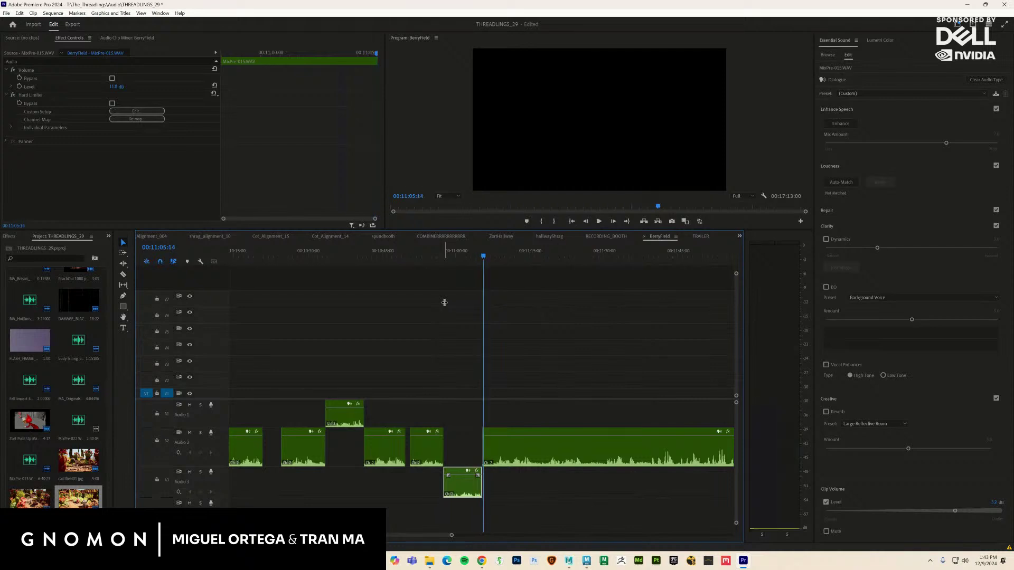
# Listen on past 00:11:05:14, split the recording at about 00:11:07, and delete the short section before this cut
pyautogui.press('c')
pyautogui.press('space')
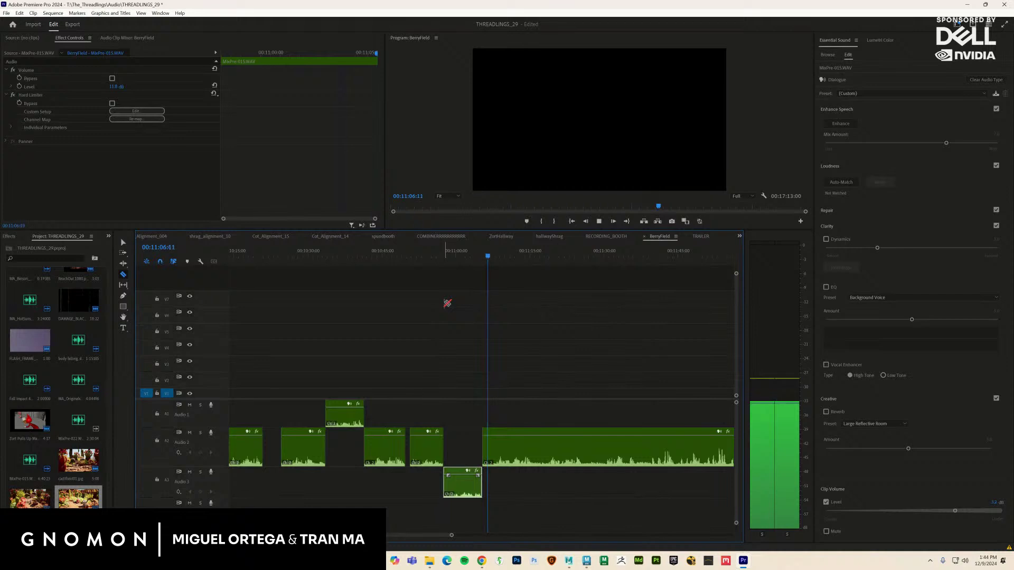
pyautogui.click(492, 451)
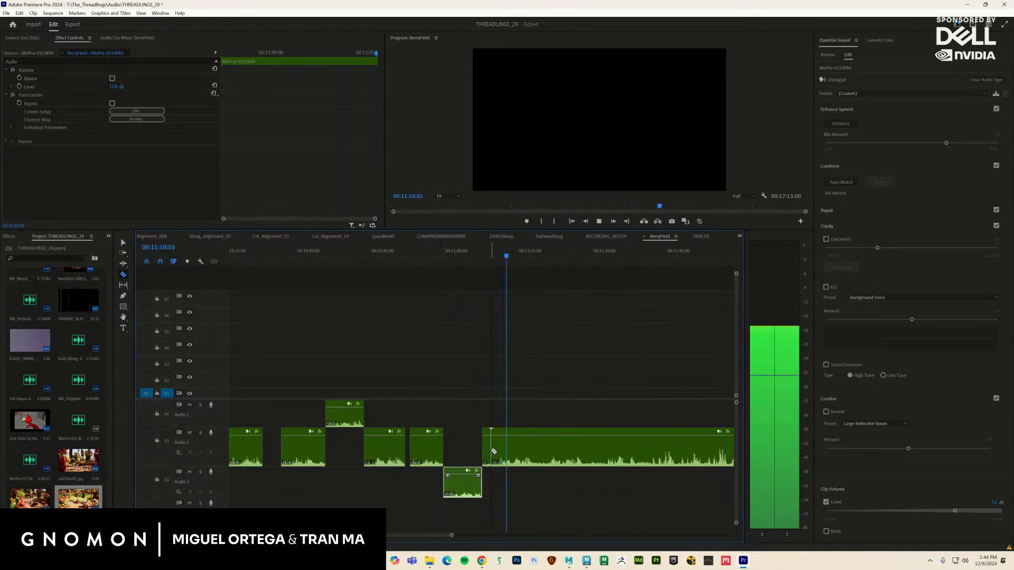
pyautogui.press('v')
pyautogui.click(487, 451)
pyautogui.press('Delete')
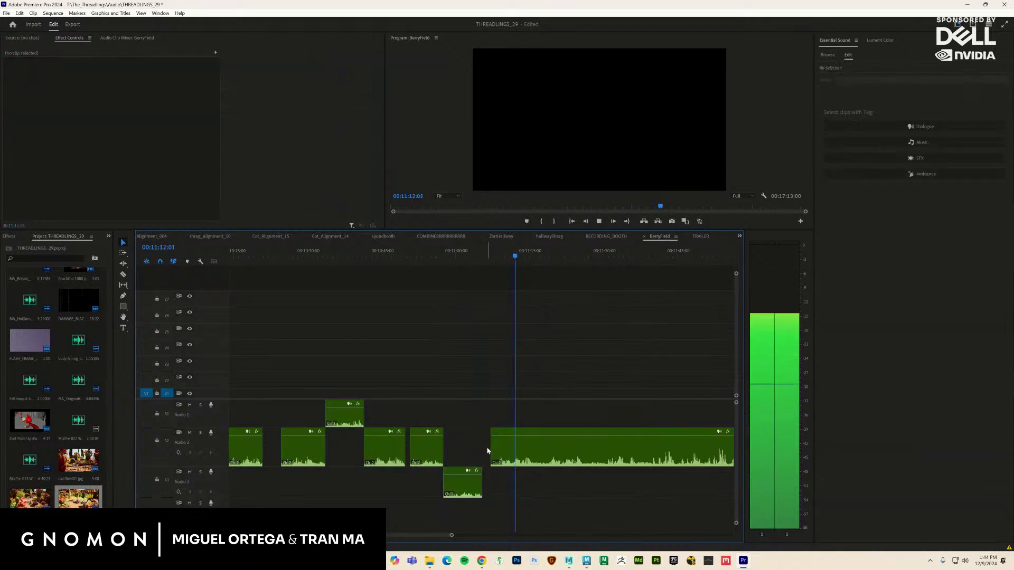
# Listen on to 00:11:15:22 and split the remaining recording there
pyautogui.press('c')
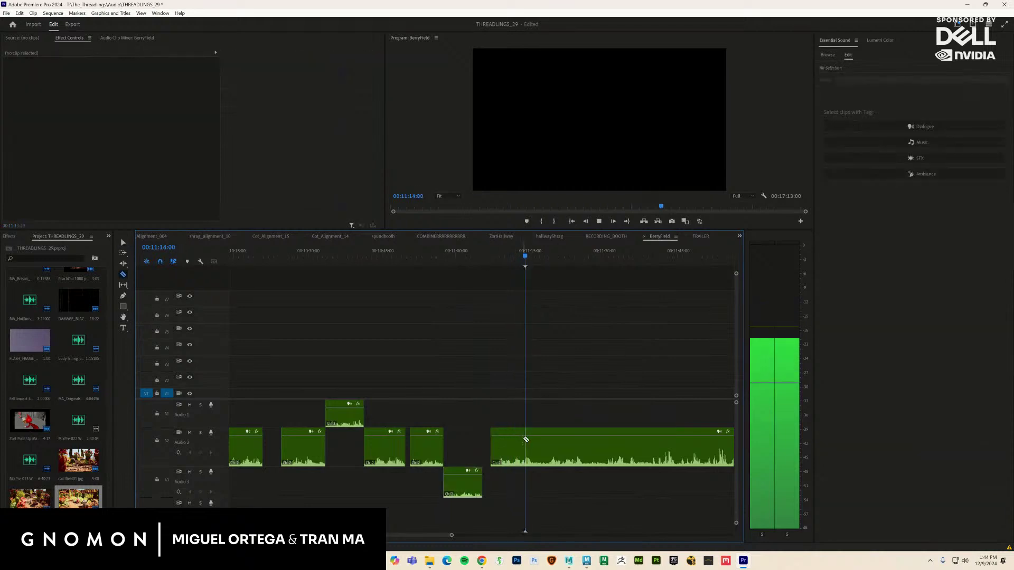
pyautogui.press('space')
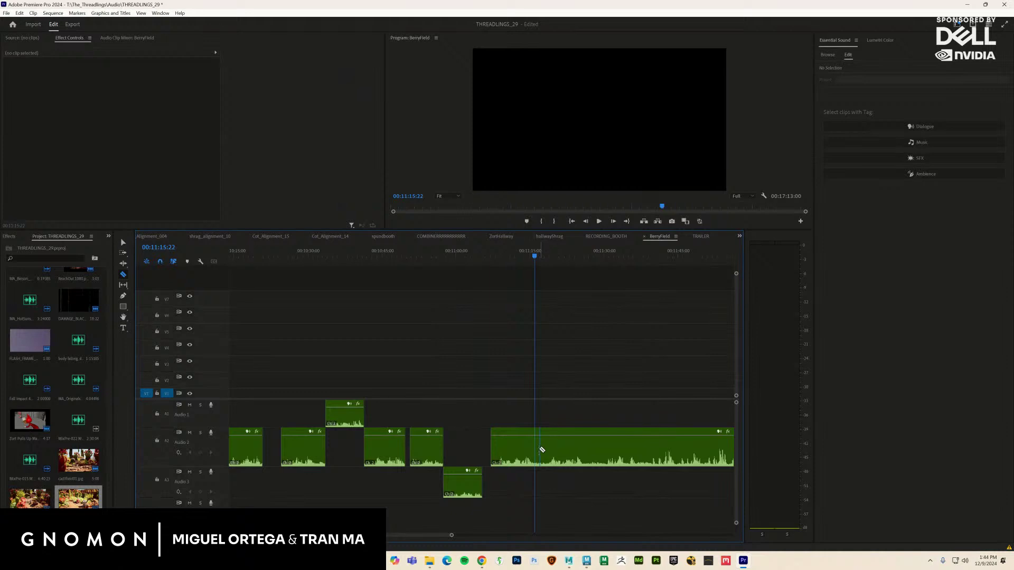
pyautogui.click(535, 449)
pyautogui.press('space')
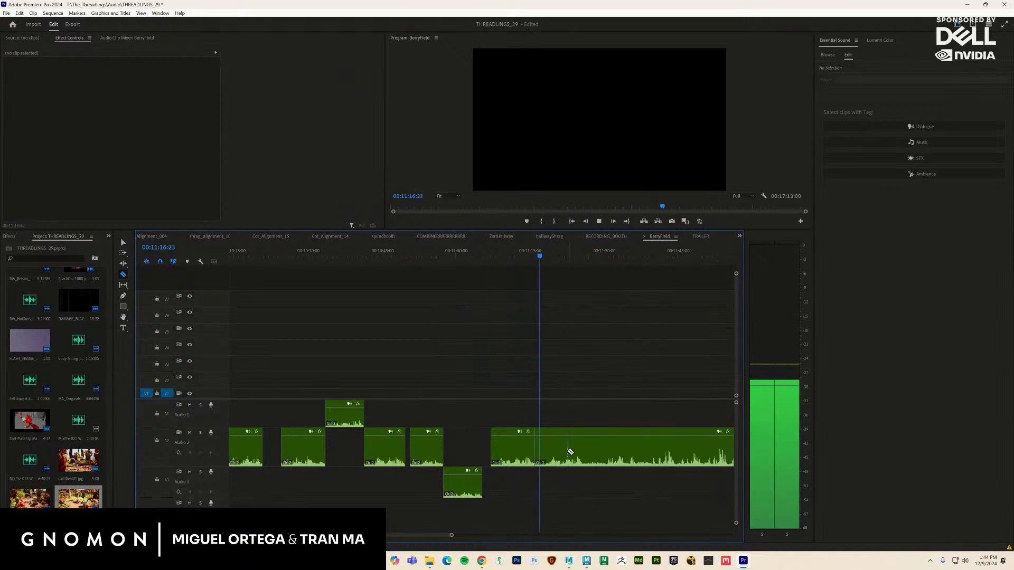
# Split the recording at 00:11:17:10 and delete the short section between the 00:11:15:22 cut and this one
pyautogui.press('space')
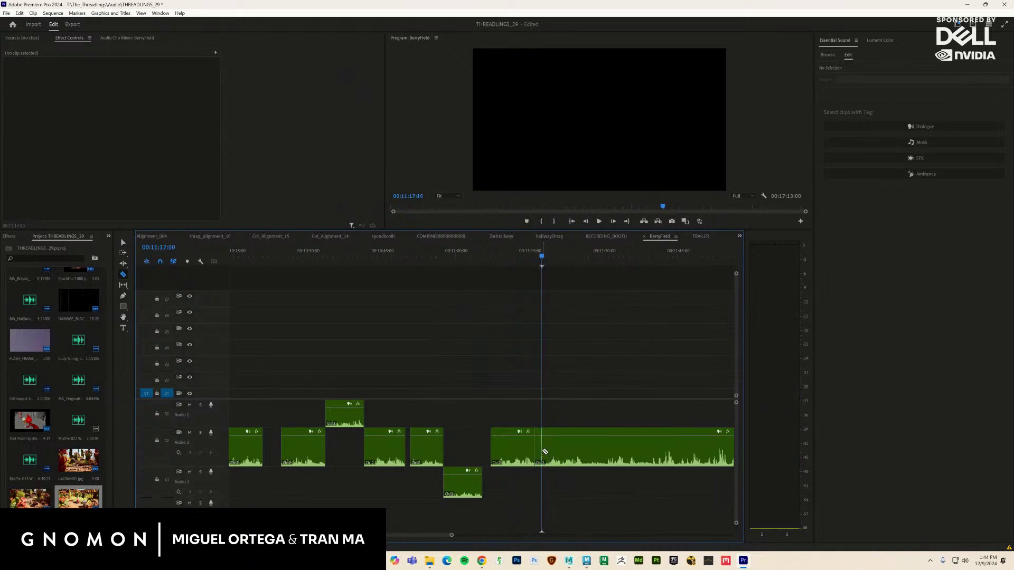
pyautogui.click(544, 452)
pyautogui.press('space')
pyautogui.press('v')
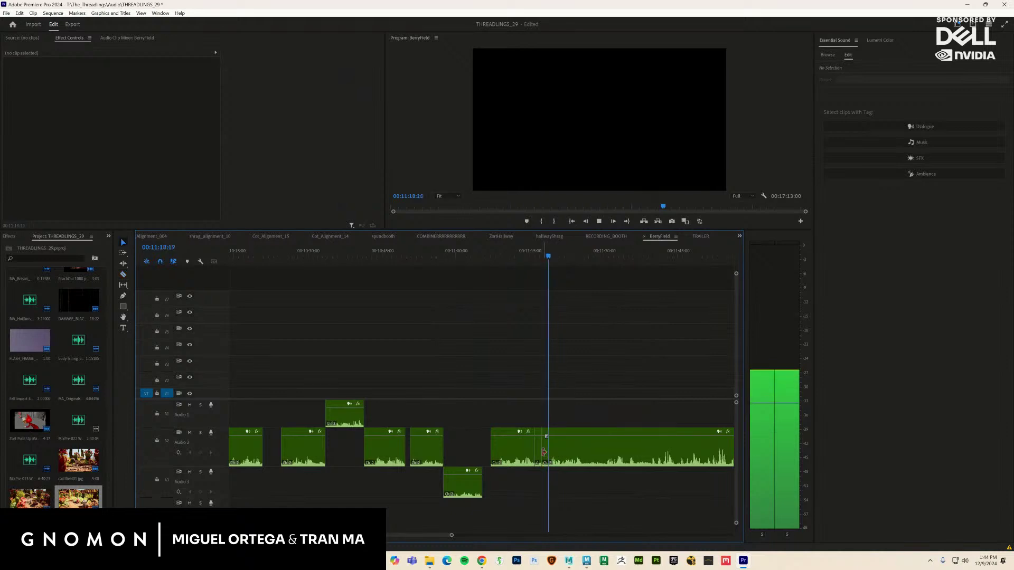
pyautogui.click(537, 450)
pyautogui.press('Delete')
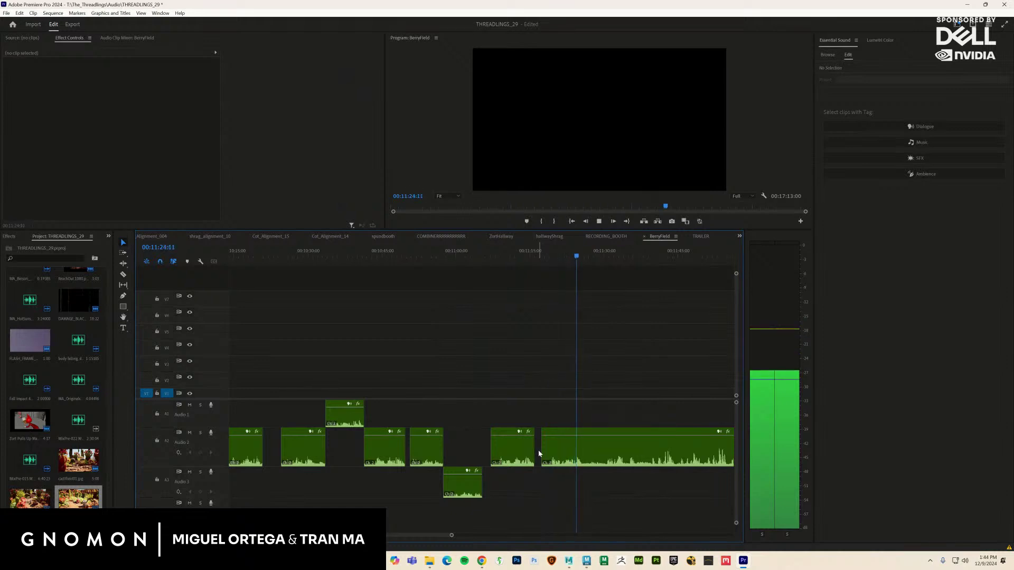
# Split the remaining recording at about 00:11:25:23 and listen on to about 00:11:29:08
pyautogui.press('c')
pyautogui.press('space')
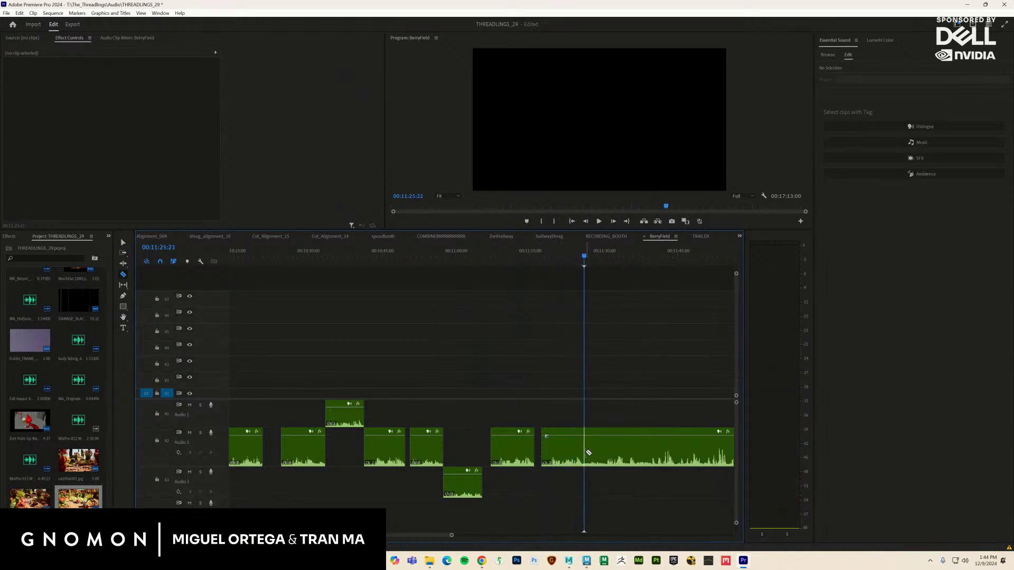
pyautogui.click(586, 452)
pyautogui.press('space')
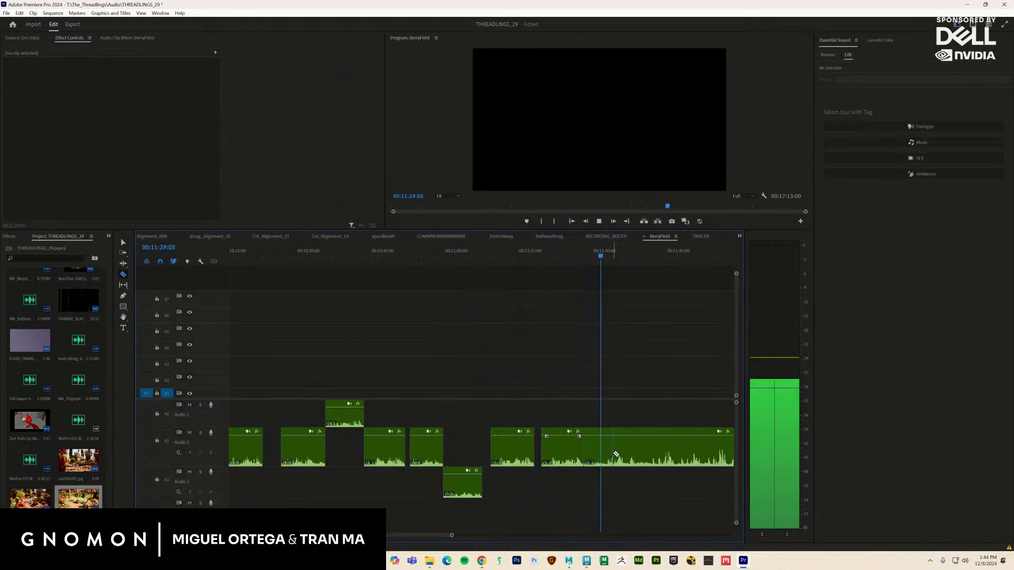
# Listen on to 00:11:31:09, split the recording at about 00:11:30, and delete the section just before this cut
pyautogui.press('space')
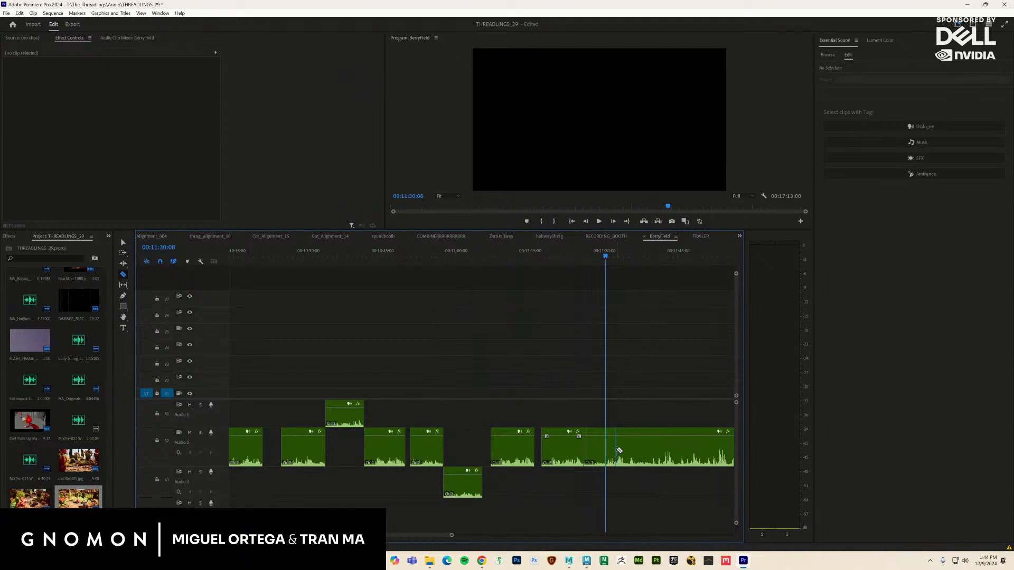
pyautogui.press('space')
pyautogui.press('space')
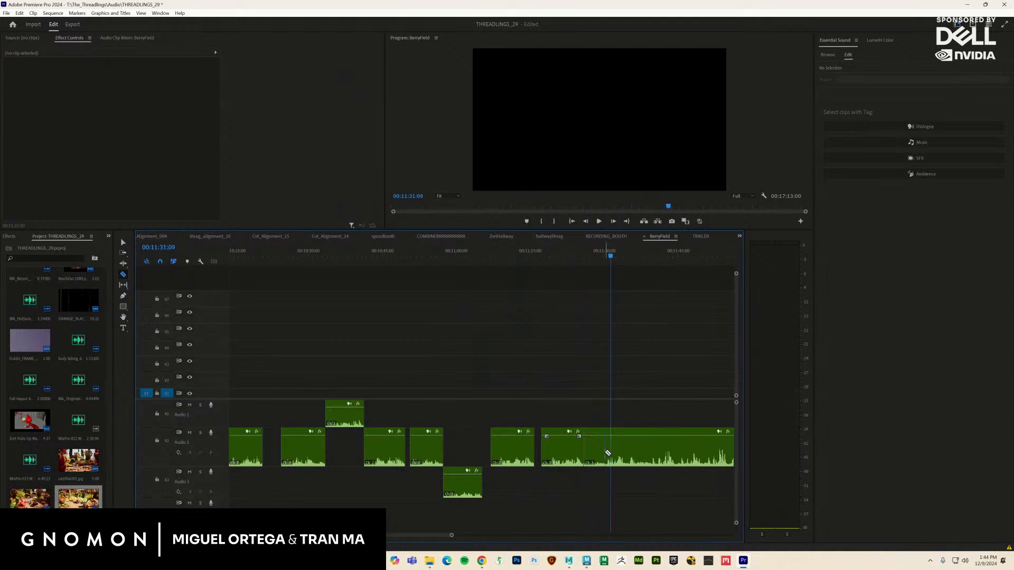
pyautogui.click(606, 454)
pyautogui.press('v')
pyautogui.click(598, 455)
pyautogui.press('Delete')
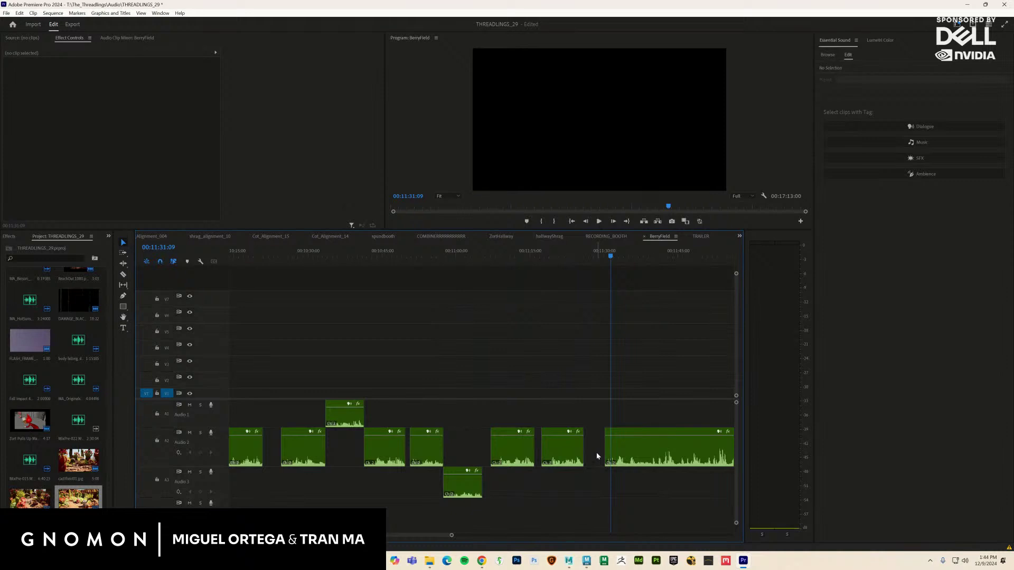
# Replay from the start of the remaining recording and split it at about 00:11:34:11
pyautogui.moveTo(611, 256); pyautogui.dragTo(605, 256)
pyautogui.press('space')
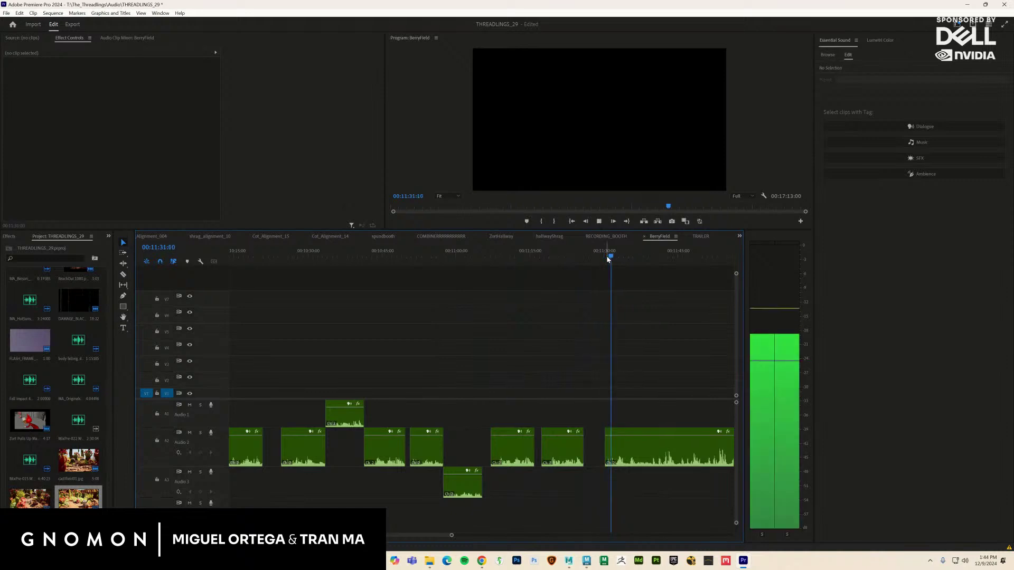
pyautogui.press('c')
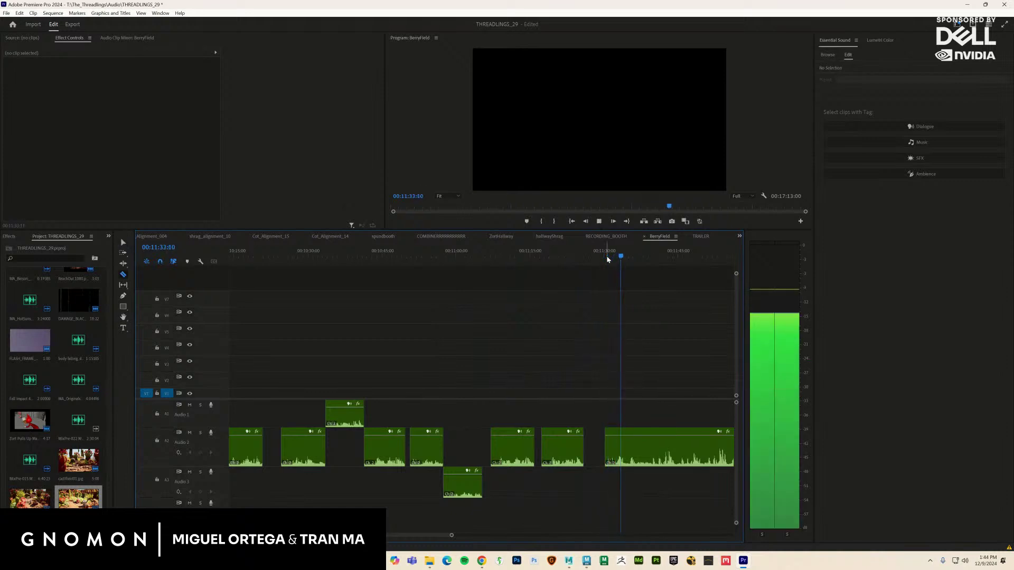
pyautogui.press('space')
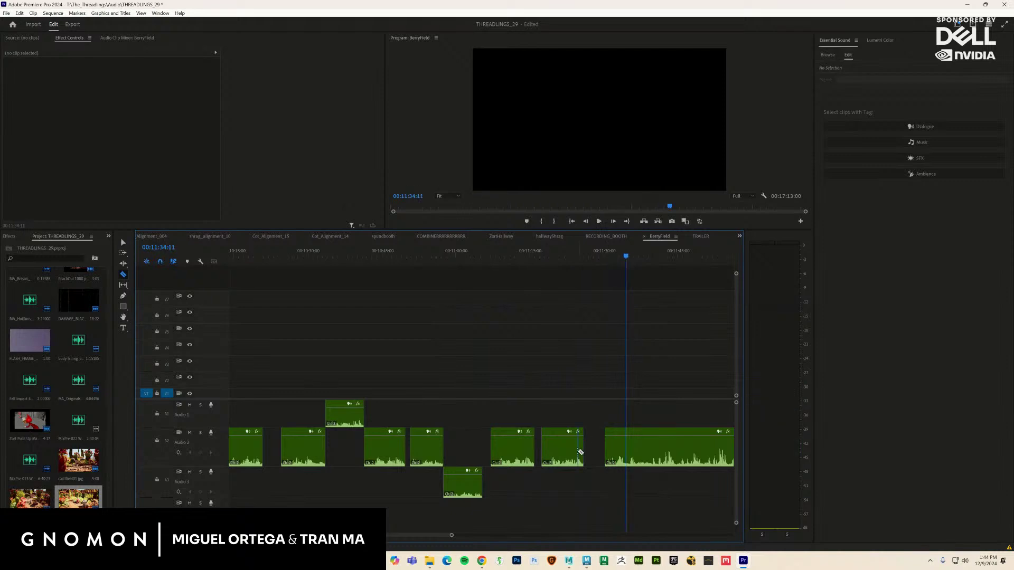
pyautogui.click(627, 448)
# Listen on to 00:11:42:01, split the recording at 00:11:40:17, and delete the section between the previous cut and this one
pyautogui.press('space')
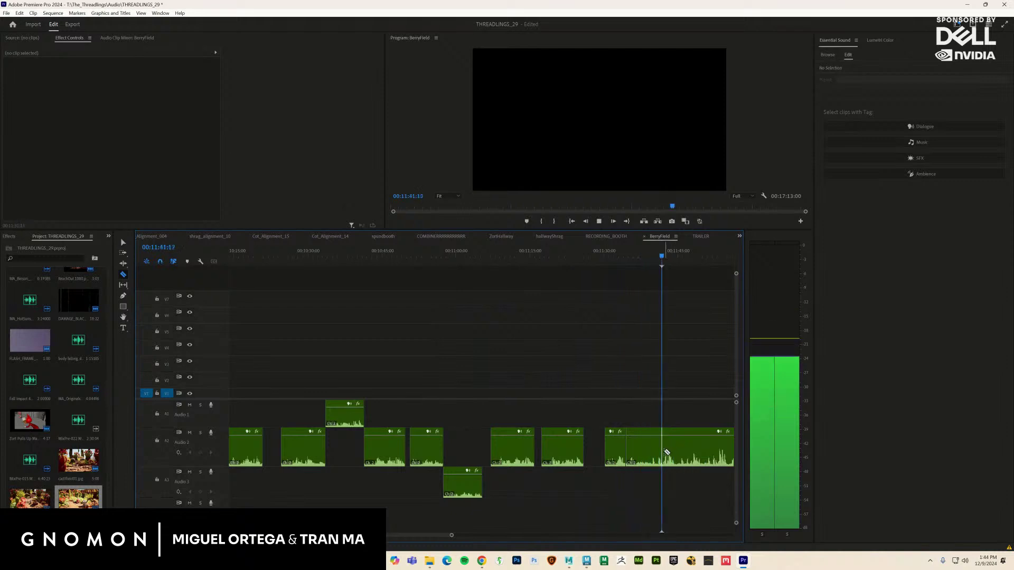
pyautogui.press('space')
pyautogui.click(657, 454)
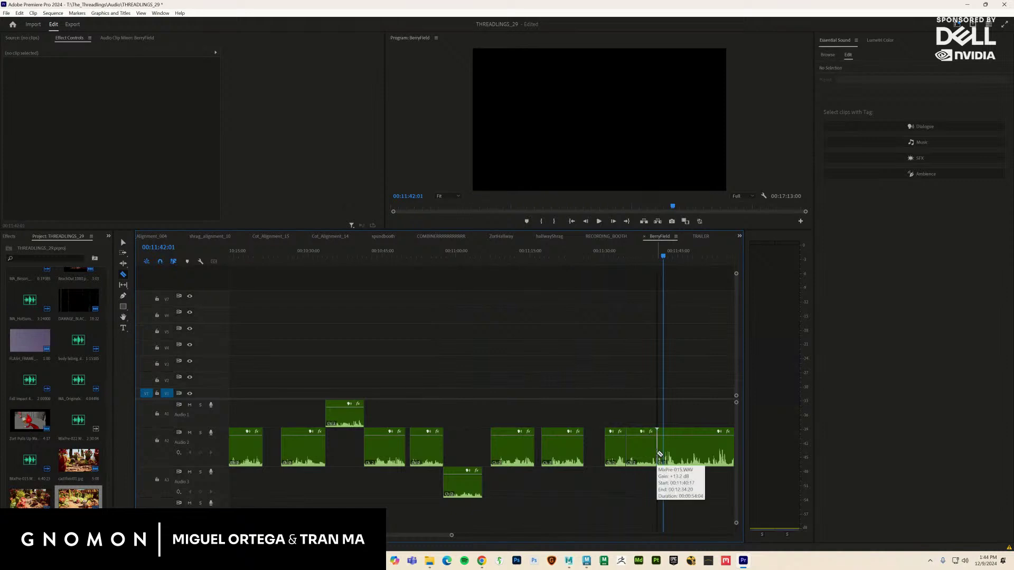
pyautogui.press('v')
pyautogui.click(644, 455)
pyautogui.press('Delete')
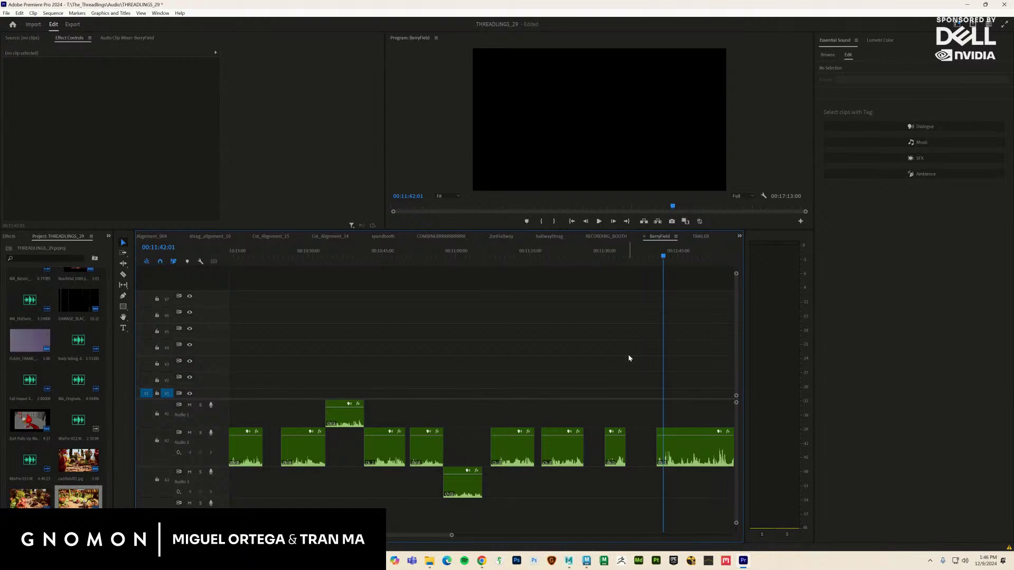
# Listen from 00:11:40:19, split the recording at about 00:11:44, and move the short first section up to the Audio 1 track
pyautogui.press('c')
pyautogui.moveTo(664, 259); pyautogui.dragTo(467, 295)
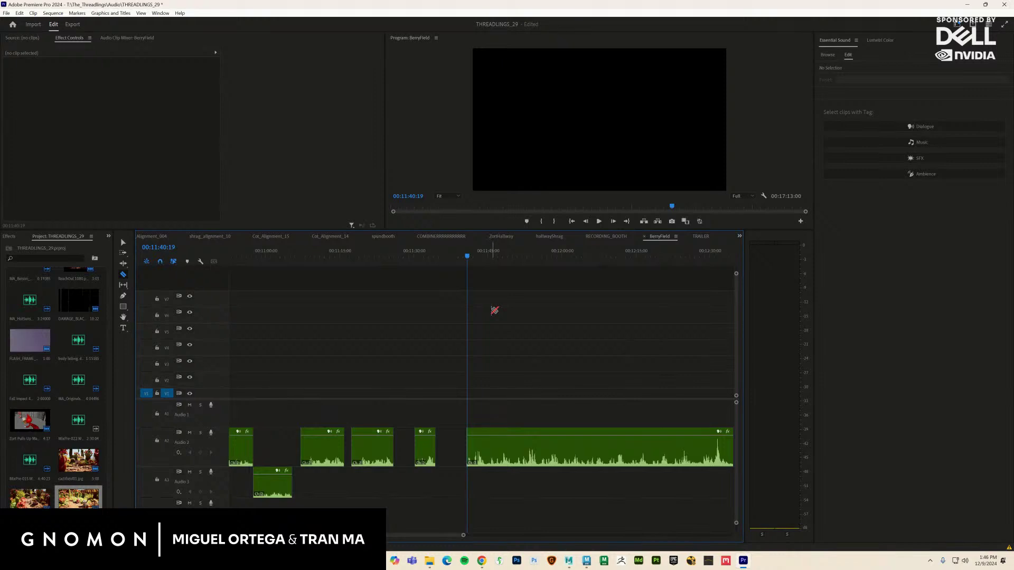
pyautogui.press('space')
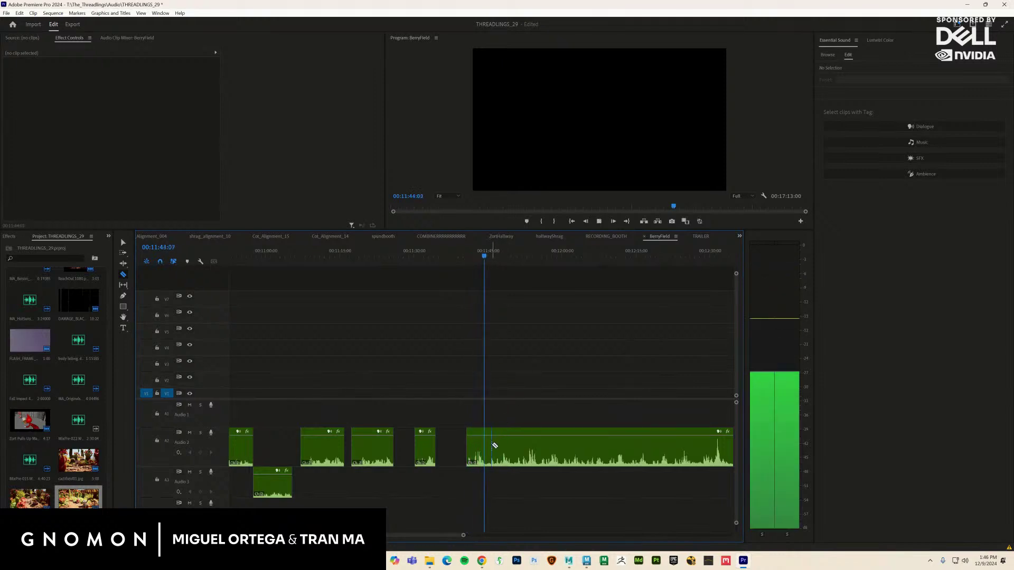
pyautogui.press('space')
pyautogui.click(496, 440)
pyautogui.press('space')
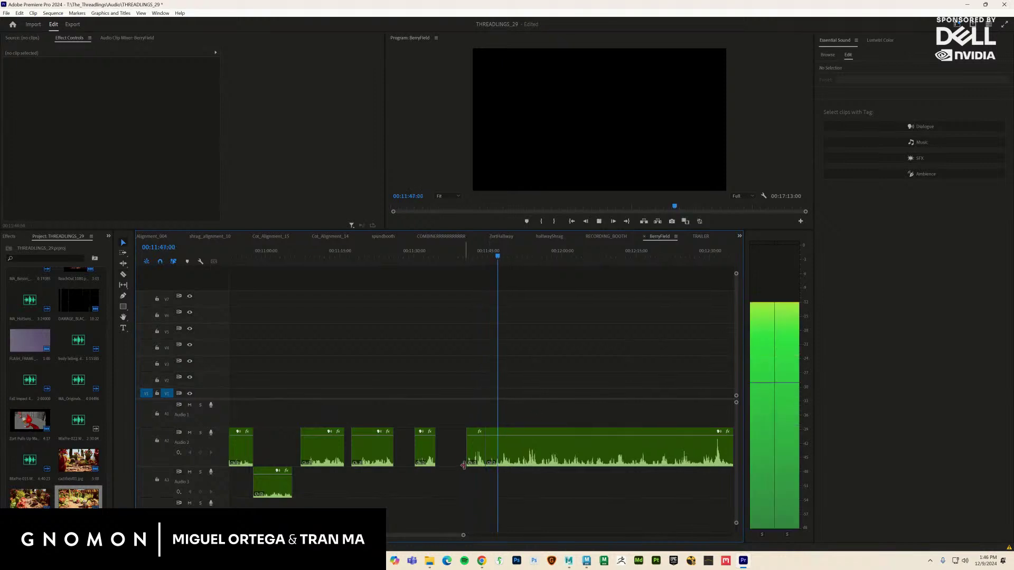
pyautogui.press('v')
pyautogui.moveTo(478, 449); pyautogui.dragTo(480, 414)
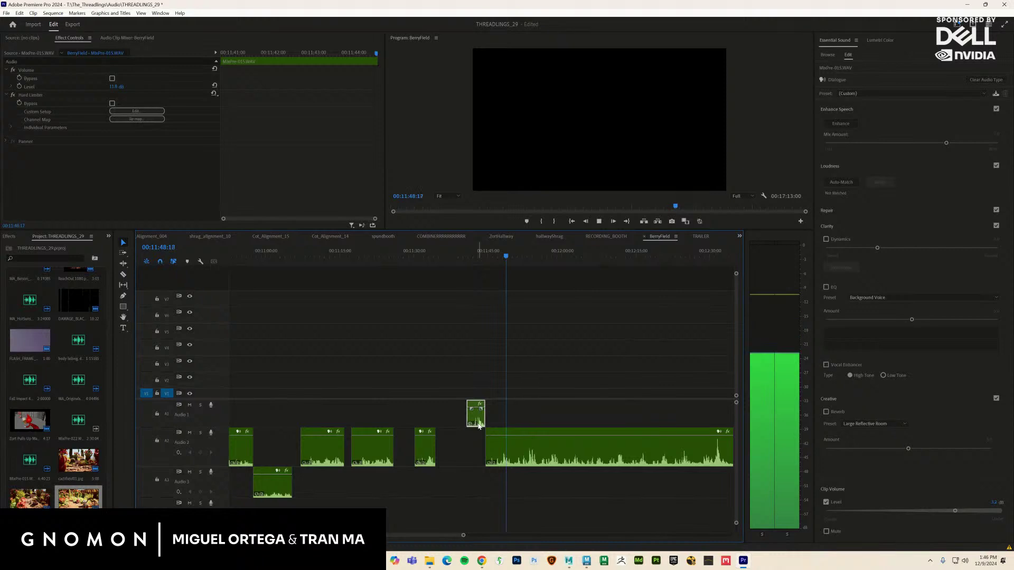
# Replay the start of the remaining recording and split it at about 00:11:49:22
pyautogui.press('space')
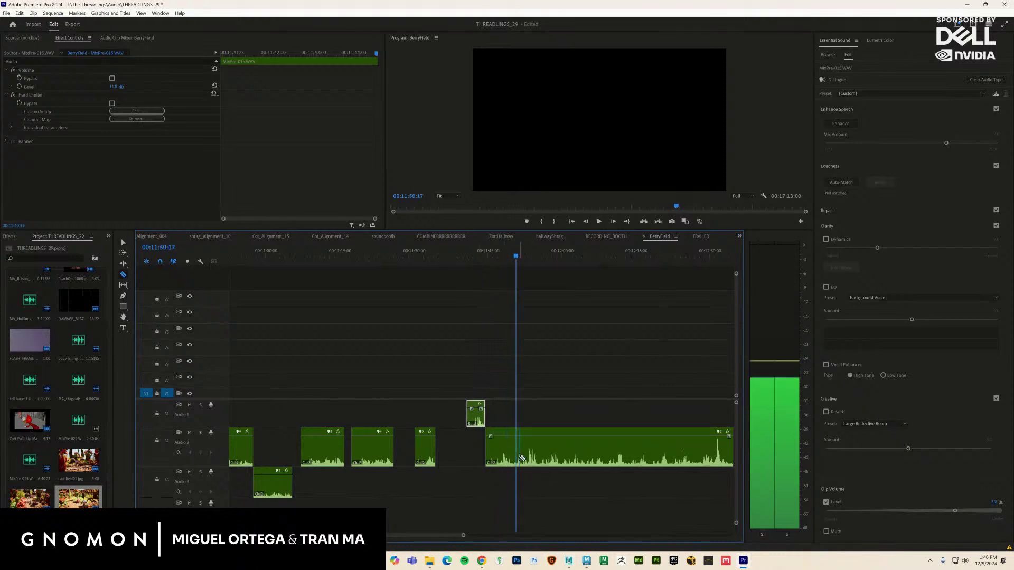
pyautogui.press('c')
pyautogui.moveTo(504, 256); pyautogui.dragTo(491, 256)
pyautogui.press('space')
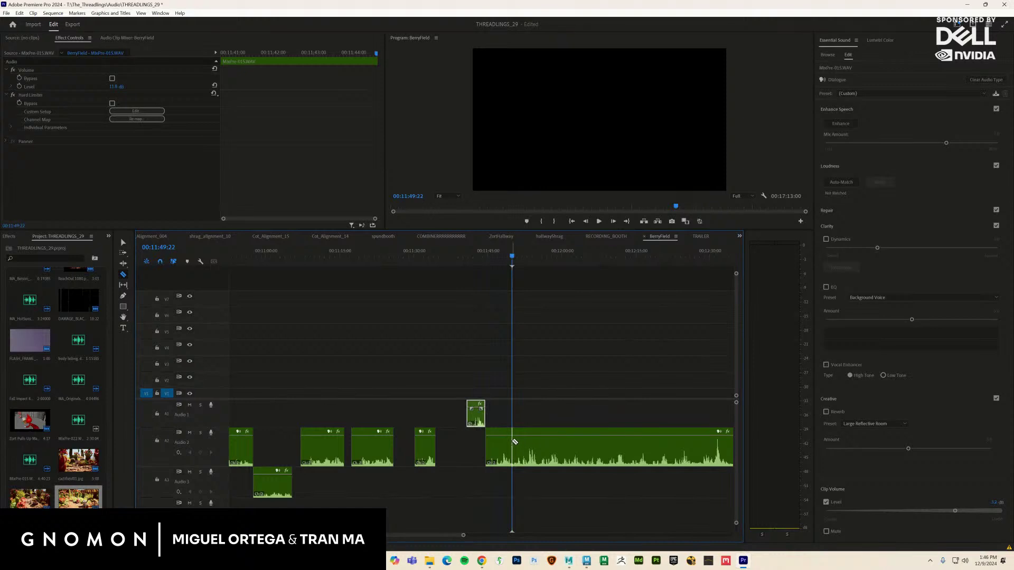
pyautogui.click(513, 444)
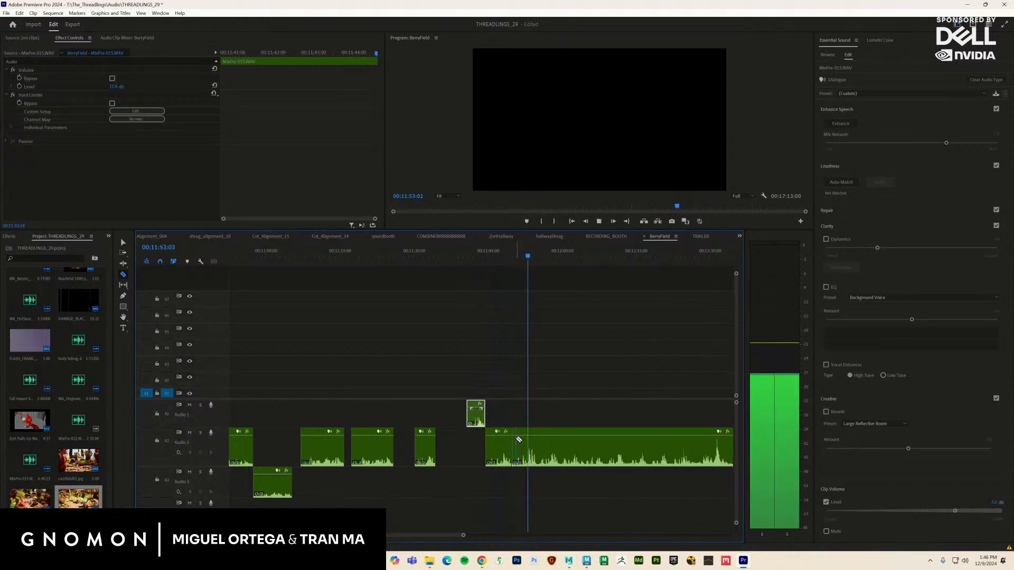
# Split the recording at about 00:11:55 and delete the thin sliver just after the 00:11:49:22 cut
pyautogui.press('space')
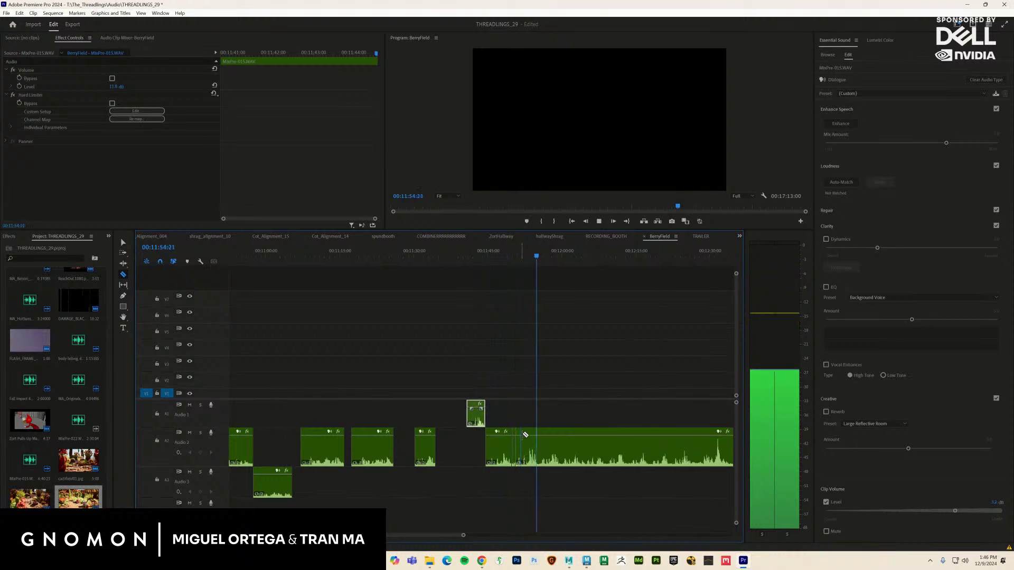
pyautogui.click(541, 437)
pyautogui.press('space')
pyautogui.press('v')
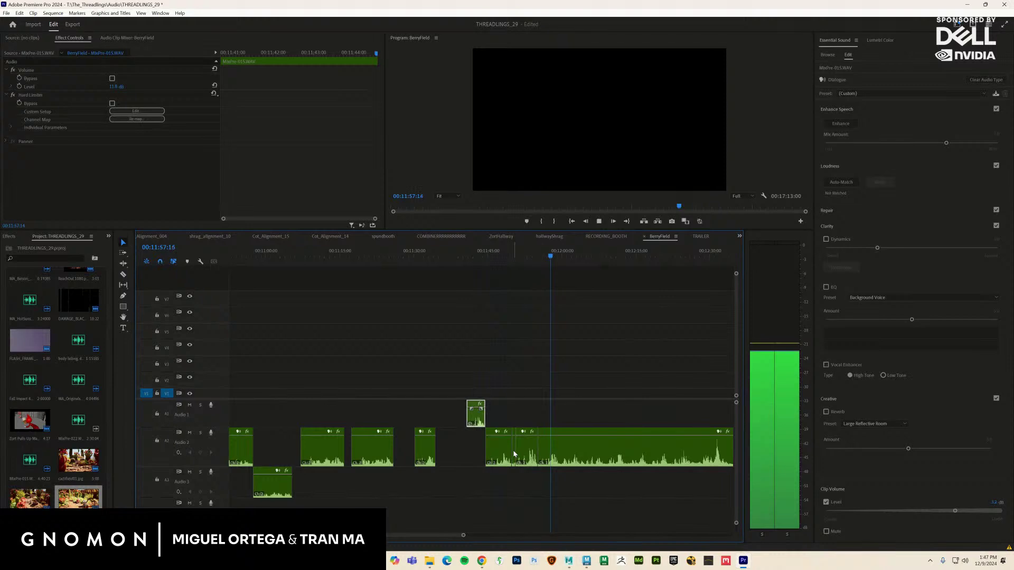
pyautogui.click(522, 405)
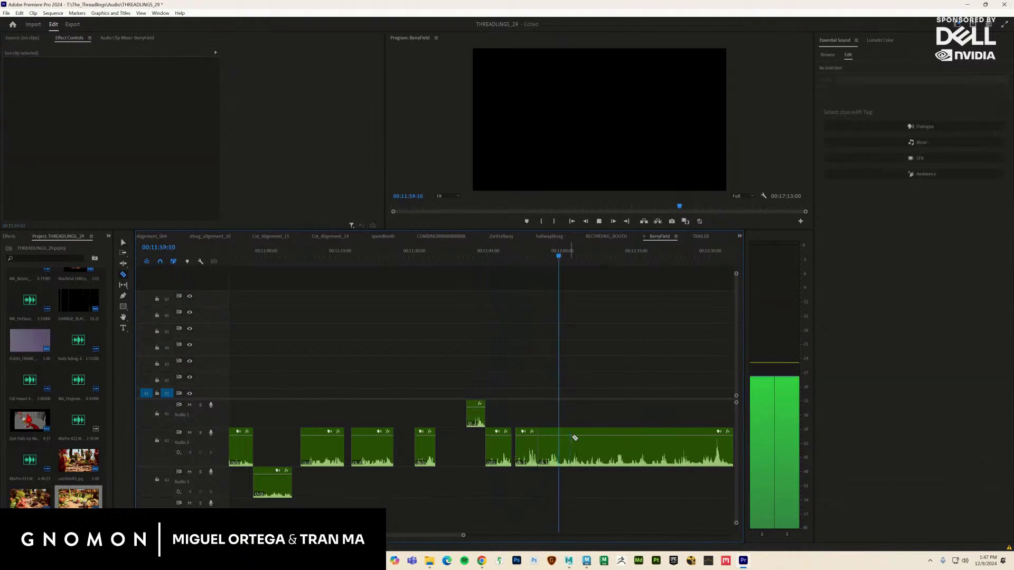
# Listen on and split the remaining recording between sounds at about 00:12:00, 00:12:04 and 00:12:09
pyautogui.press('c')
pyautogui.press('space')
pyautogui.press('space')
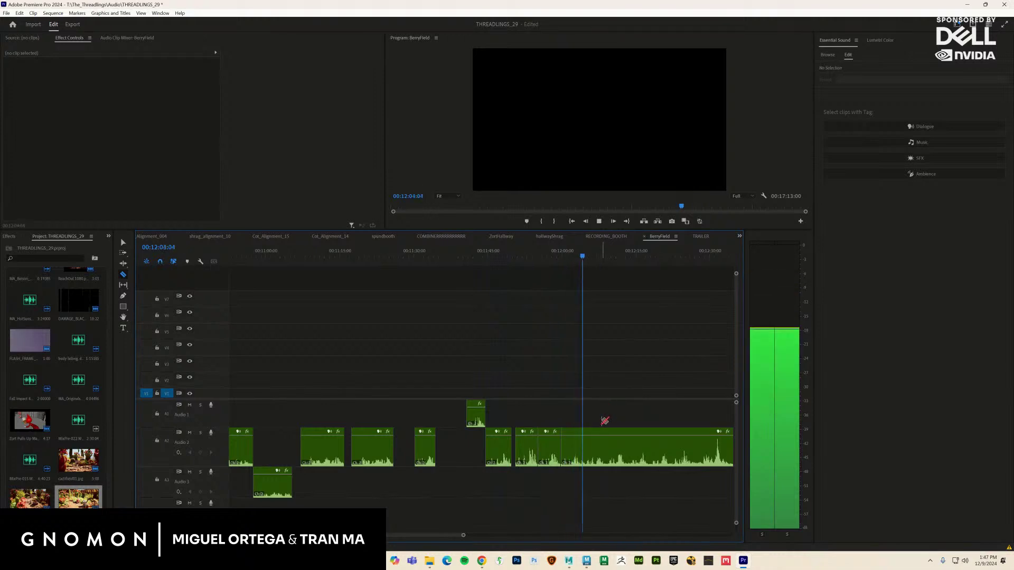
pyautogui.press('space')
pyautogui.press('space')
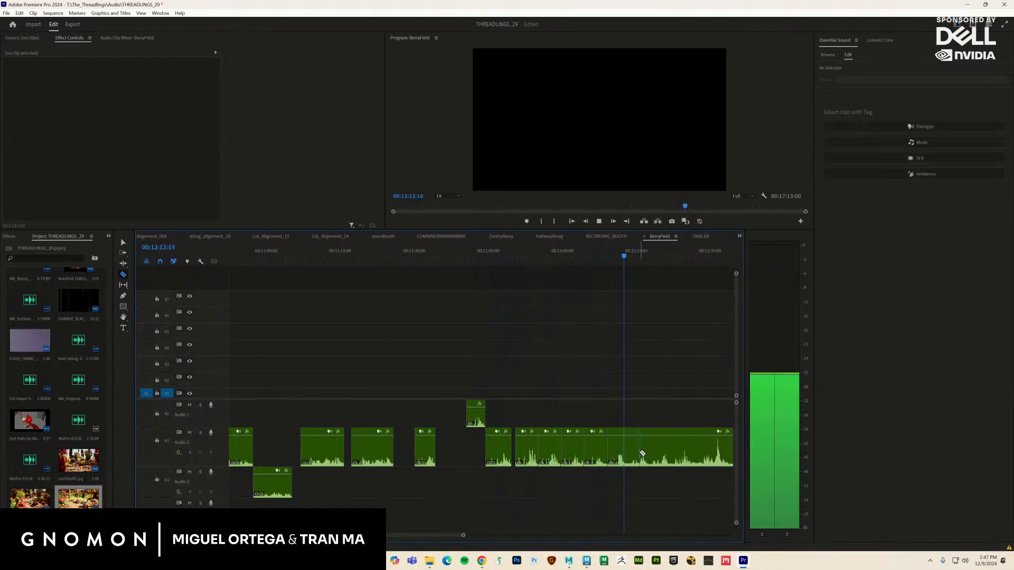
# Continue listening and split the recording at about 00:12:13, 00:12:17 and 00:12:22
pyautogui.press('space')
pyautogui.press('space')
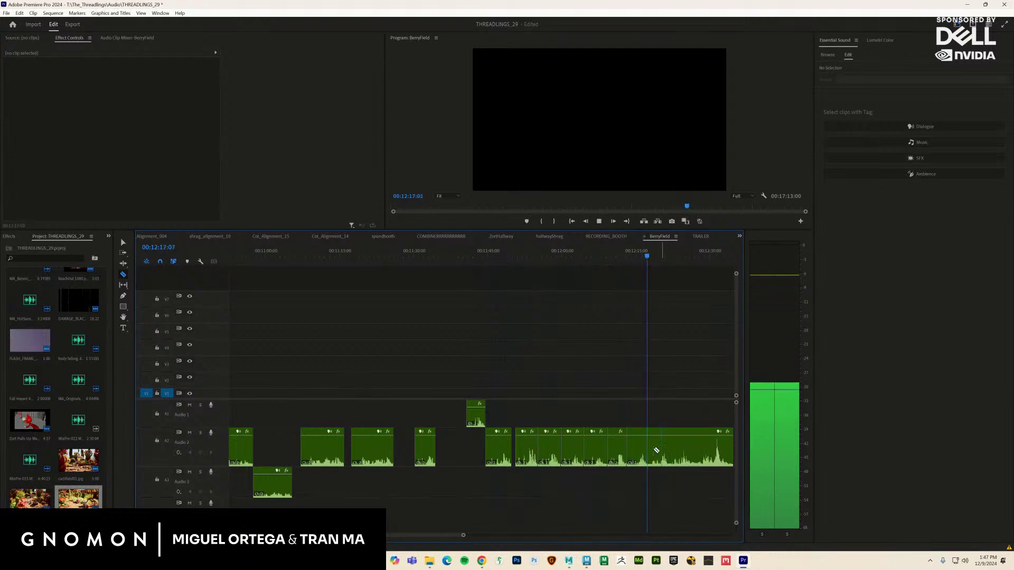
pyautogui.press('space')
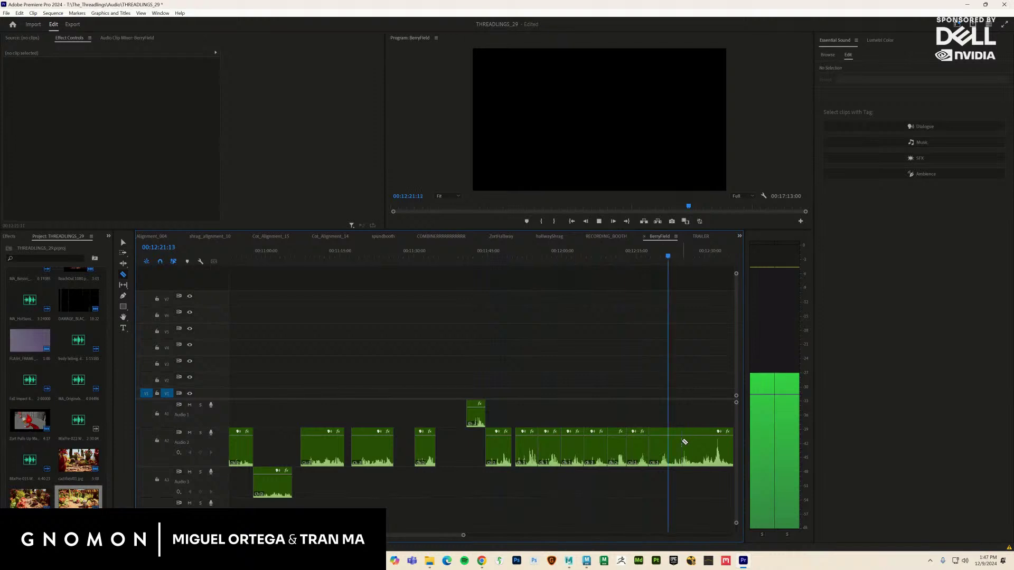
pyautogui.press('space')
pyautogui.press('space')
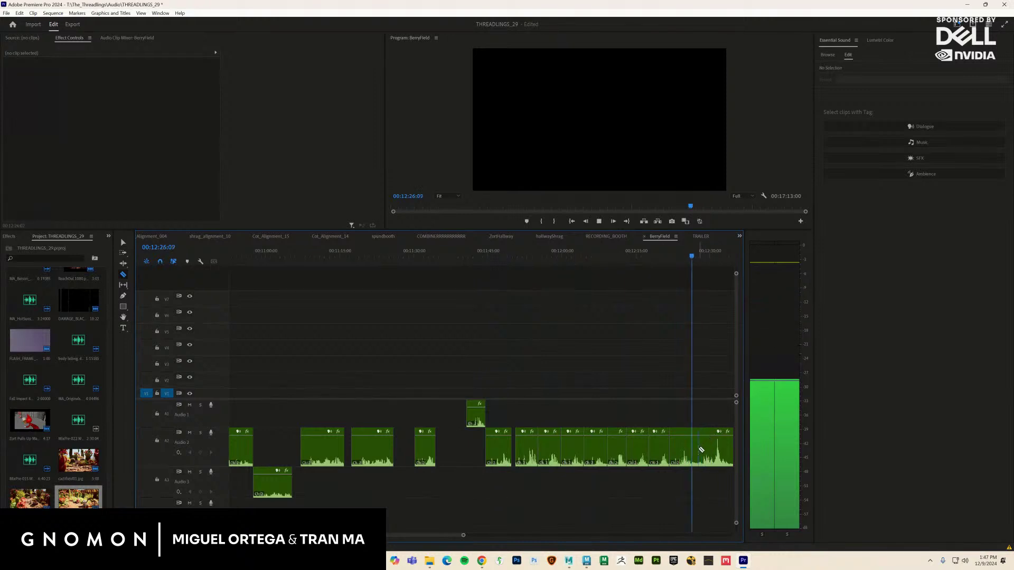
# Listen to the last section on to 00:12:29:01 and delete everything after the cut at about 00:12:22
pyautogui.press('space')
pyautogui.press('space')
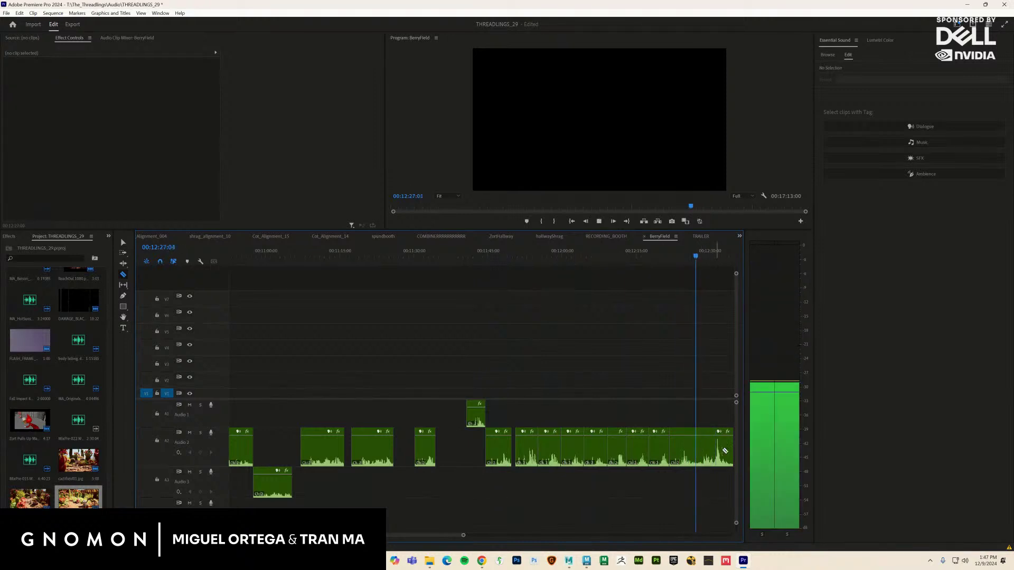
pyautogui.press('space')
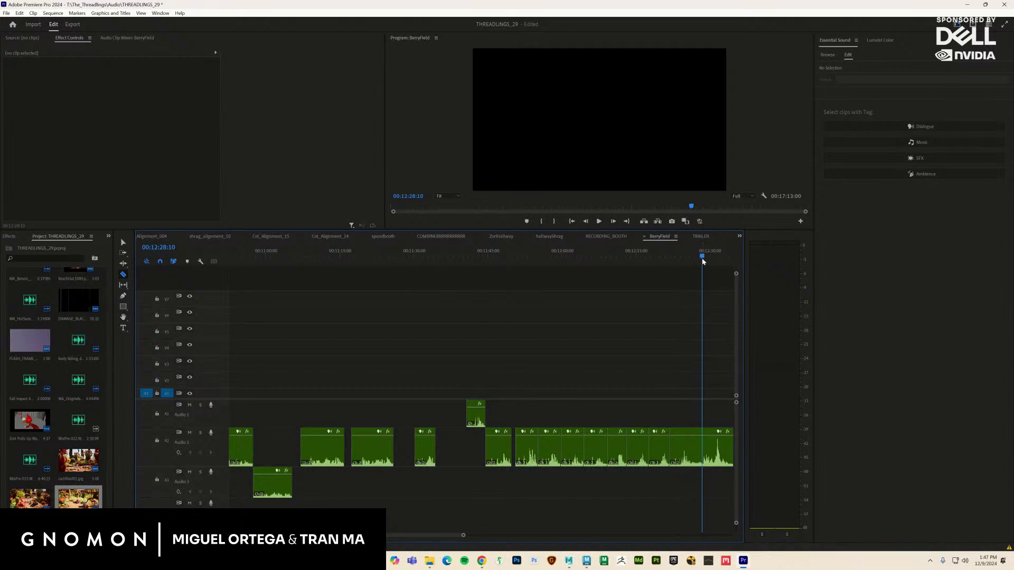
pyautogui.moveTo(703, 257); pyautogui.dragTo(610, 285)
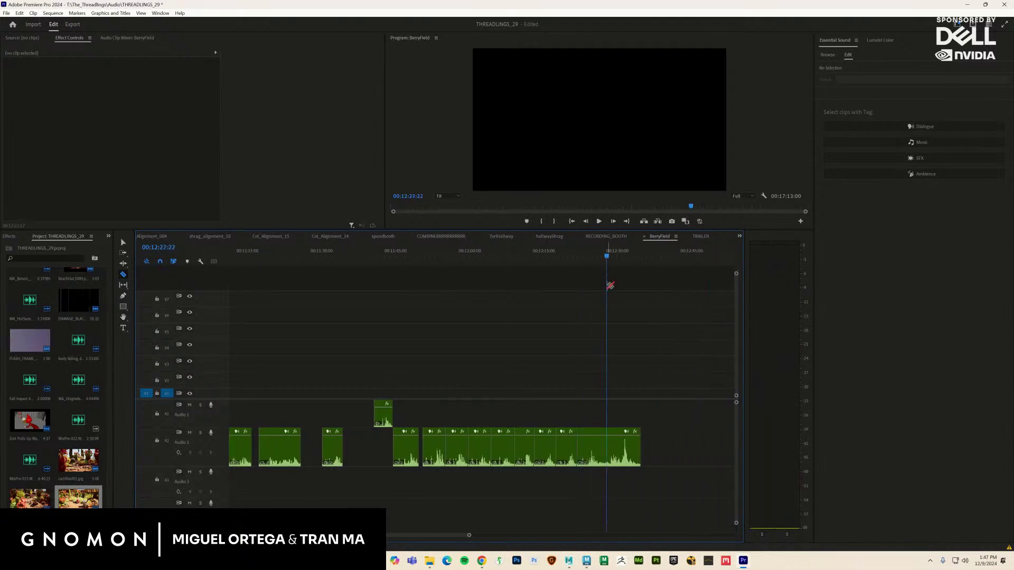
pyautogui.press('space')
pyautogui.press('space')
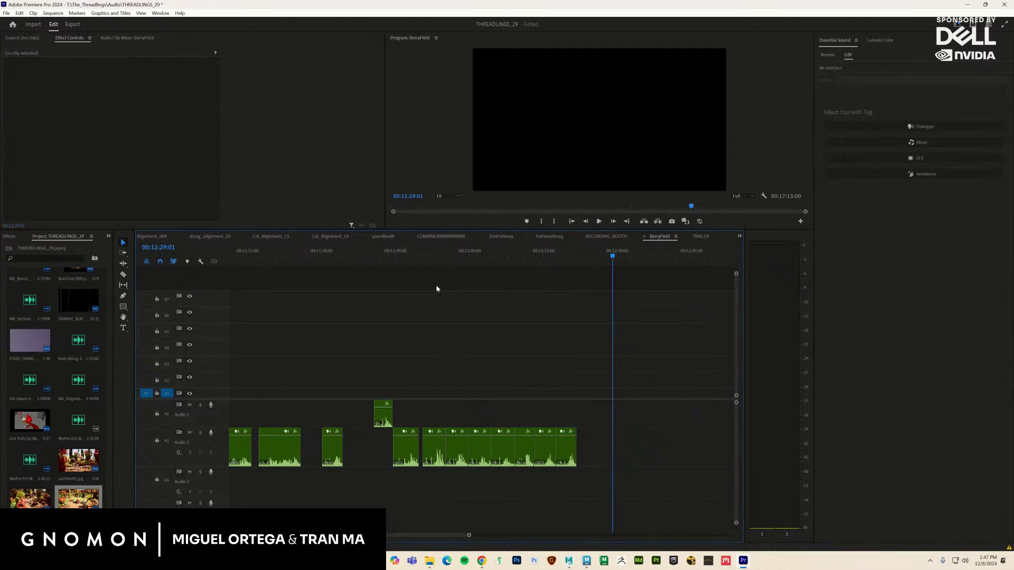
# Spot-check the separated clips by playing from several earlier points in the sequence, around 00:10:39, 00:09:56, 00:08:58 and 00:09:32
pyautogui.moveTo(442, 254); pyautogui.dragTo(362, 319)
pyautogui.press('space')
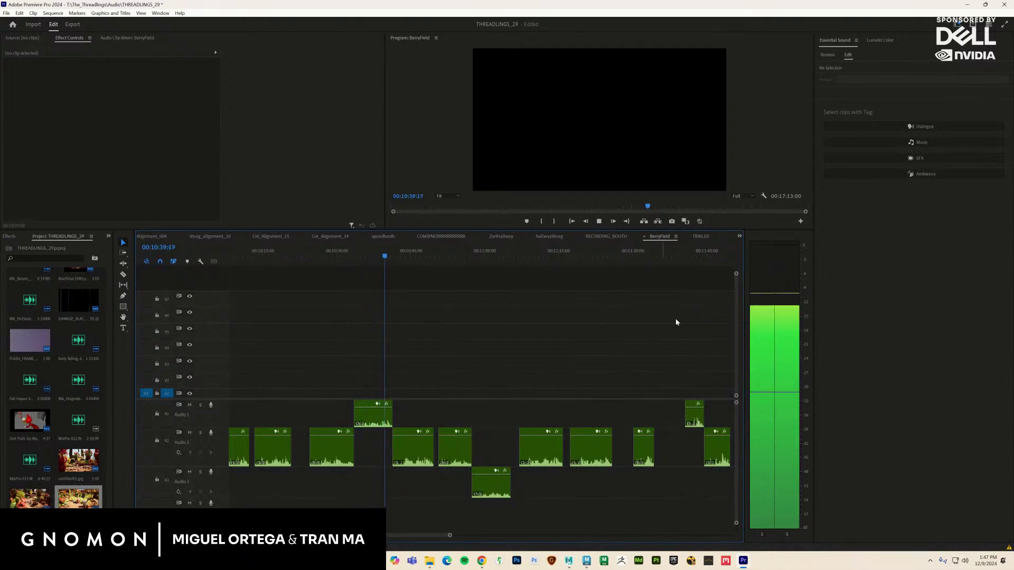
pyautogui.press('space')
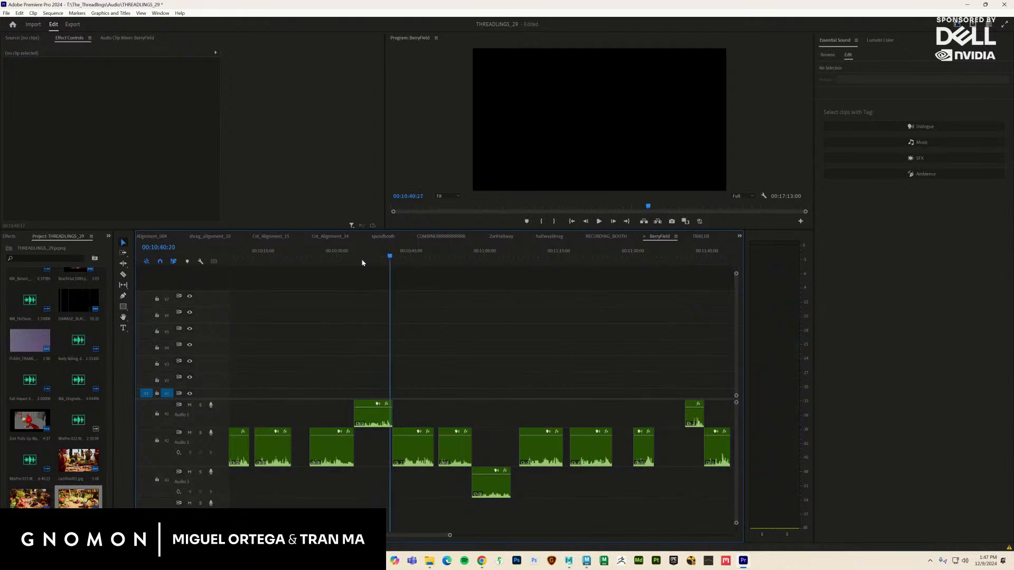
pyautogui.moveTo(362, 258); pyautogui.dragTo(351, 300)
pyautogui.press('space')
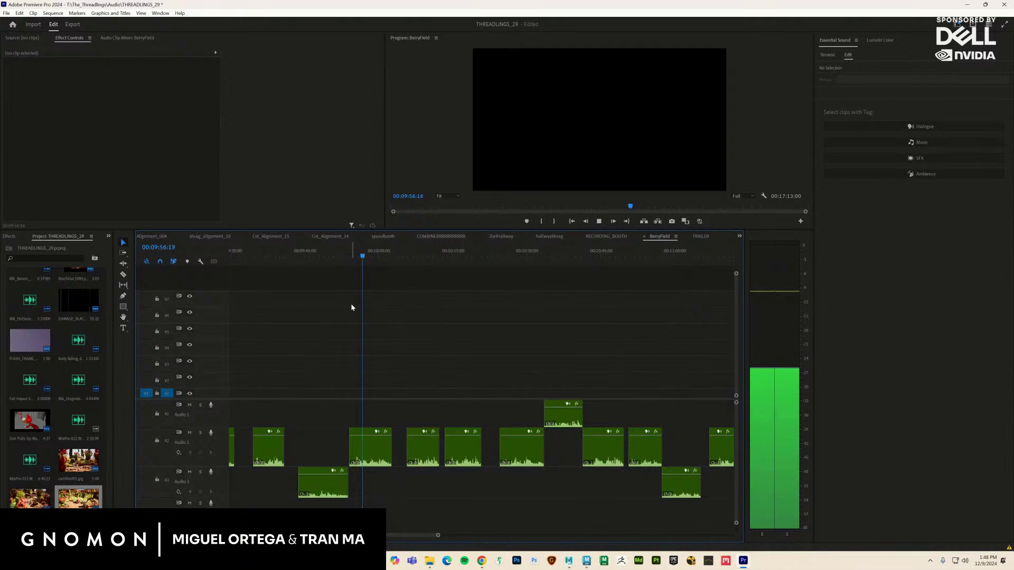
pyautogui.moveTo(438, 535); pyautogui.dragTo(472, 536)
pyautogui.press('space')
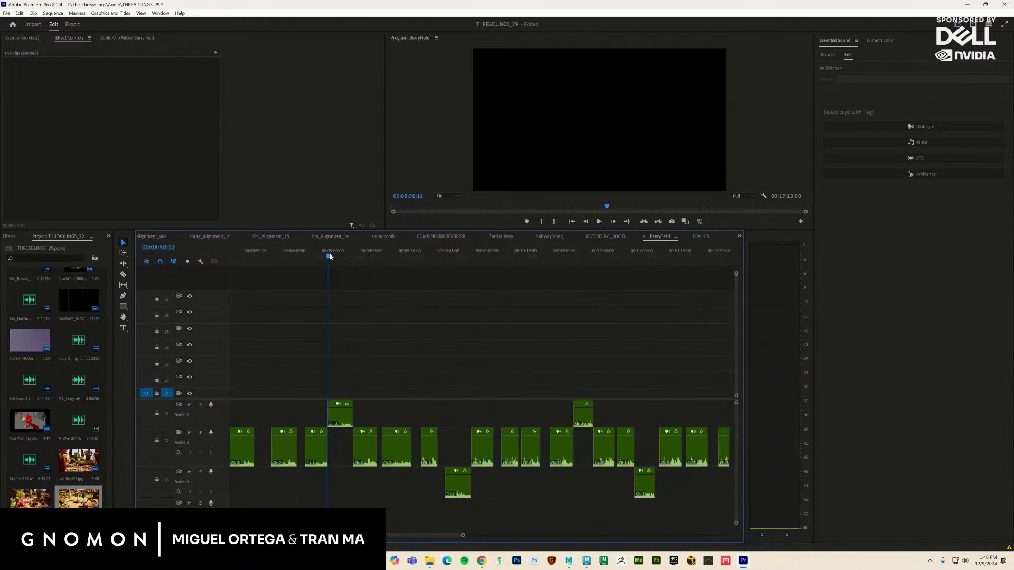
pyautogui.press('space')
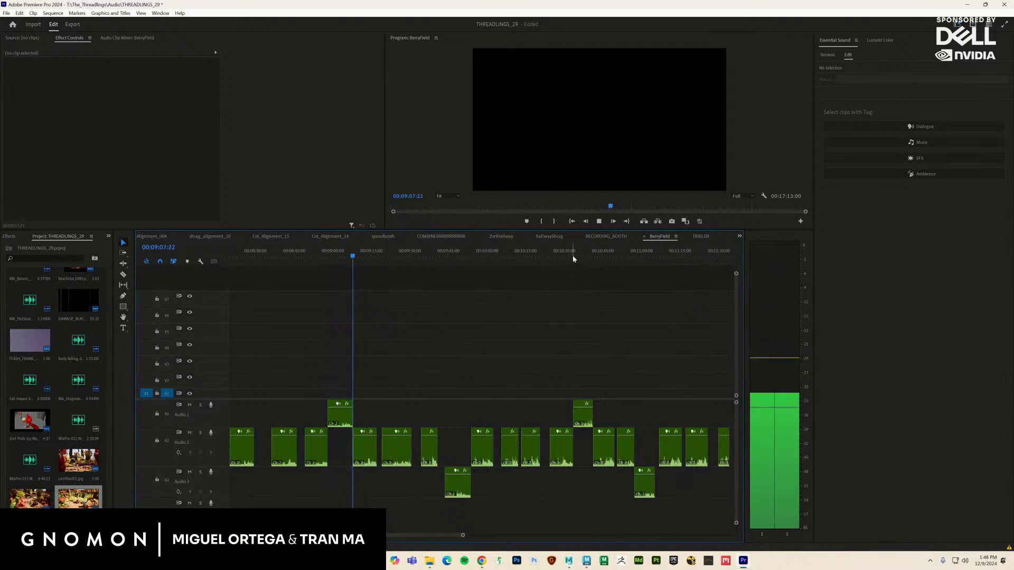
pyautogui.press('space')
pyautogui.click(415, 255)
pyautogui.press('space')
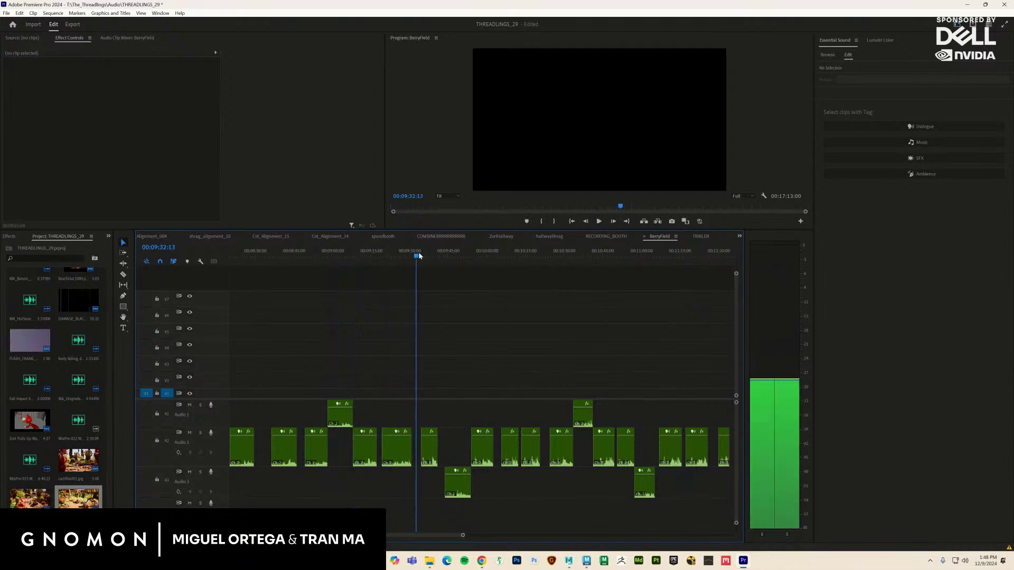
pyautogui.press('space')
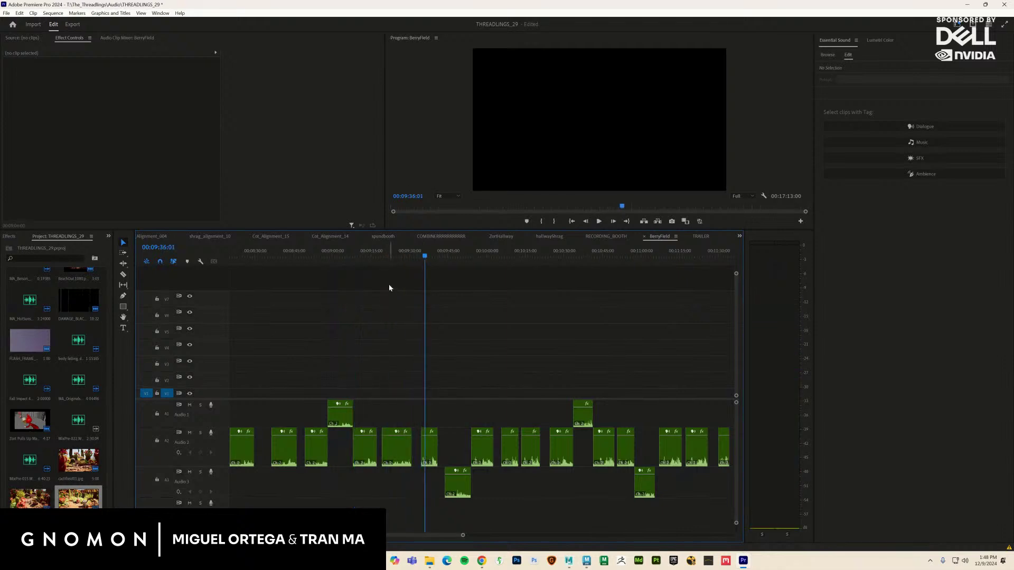
# Listen at about 00:09:21 and give the audio clips from about 00:07:36 through 00:09:30 the Violet label
pyautogui.moveTo(381, 256); pyautogui.dragTo(388, 257)
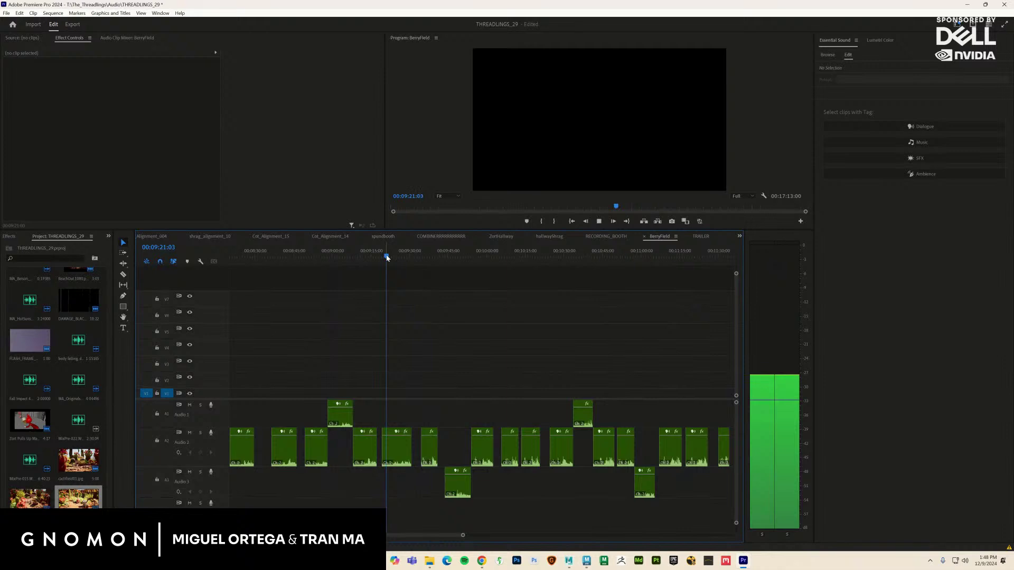
pyautogui.press('space')
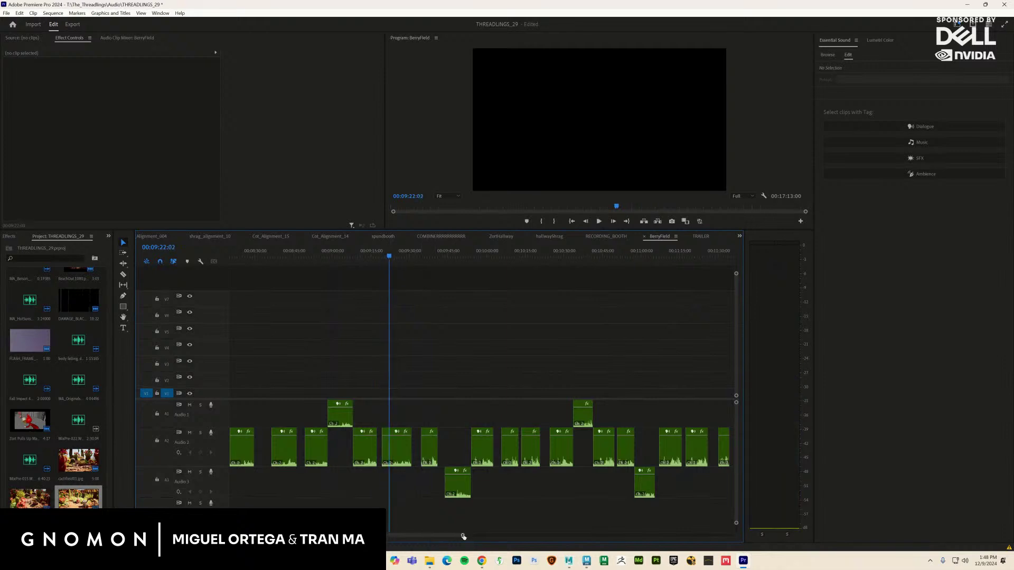
pyautogui.moveTo(463, 536); pyautogui.dragTo(499, 419)
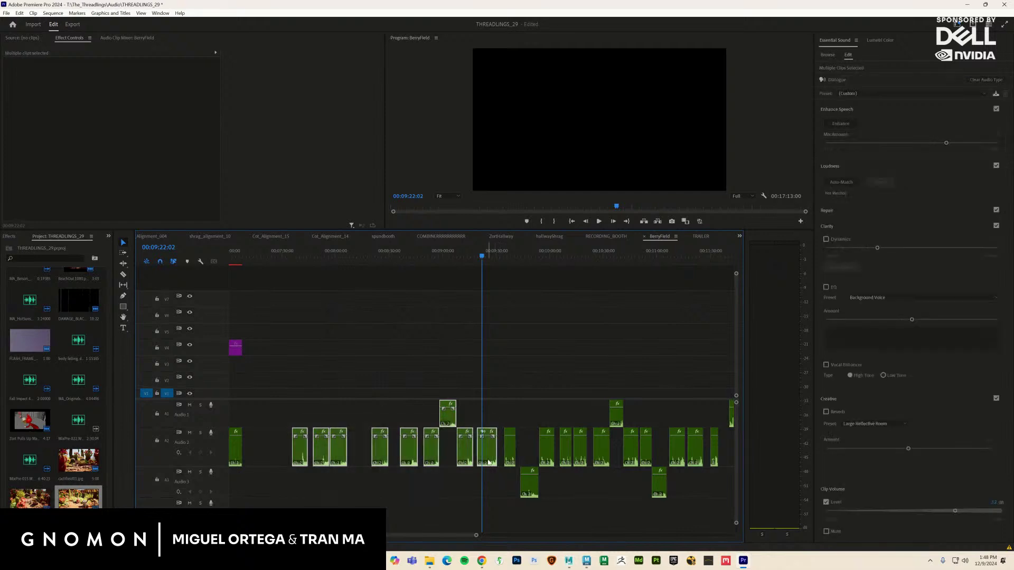
pyautogui.rightClick(488, 463)
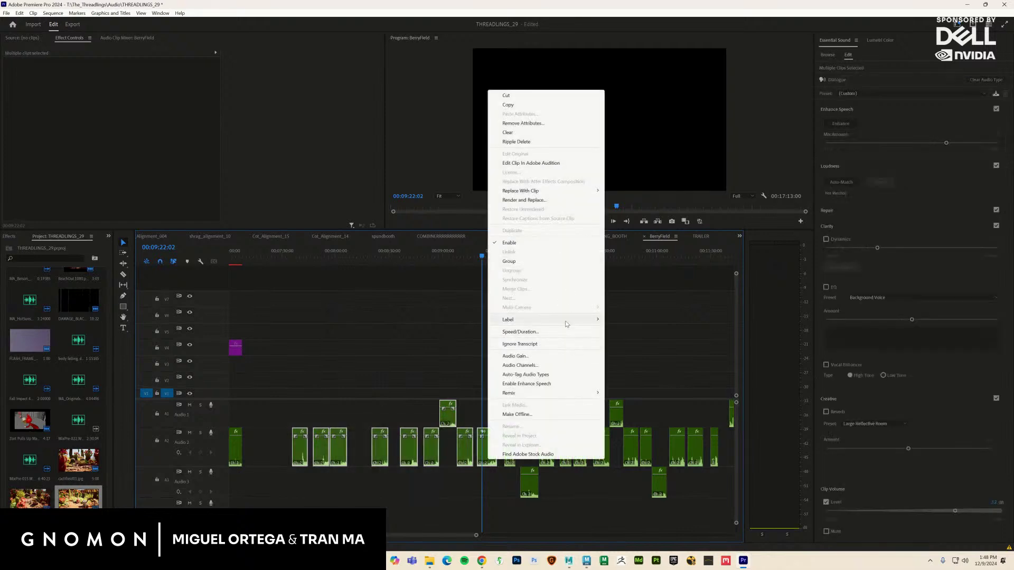
pyautogui.moveTo(581, 320)
pyautogui.click(626, 332)
pyautogui.click(432, 483)
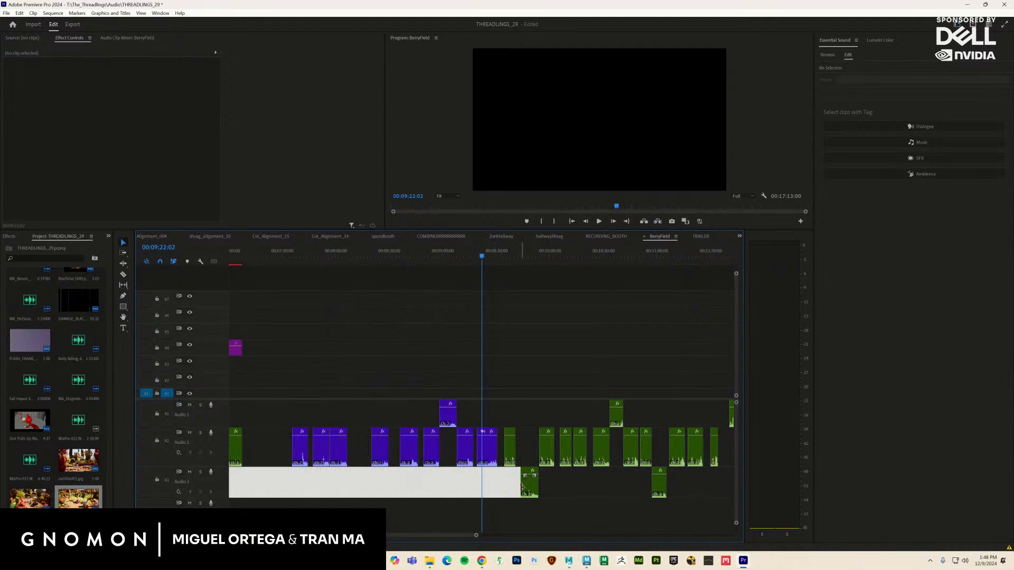
# Give the next group of clips, from about 00:09:35 to 00:10:57 across all three audio tracks, the Lavender label
pyautogui.moveTo(509, 513); pyautogui.dragTo(640, 410)
pyautogui.rightClick(605, 452)
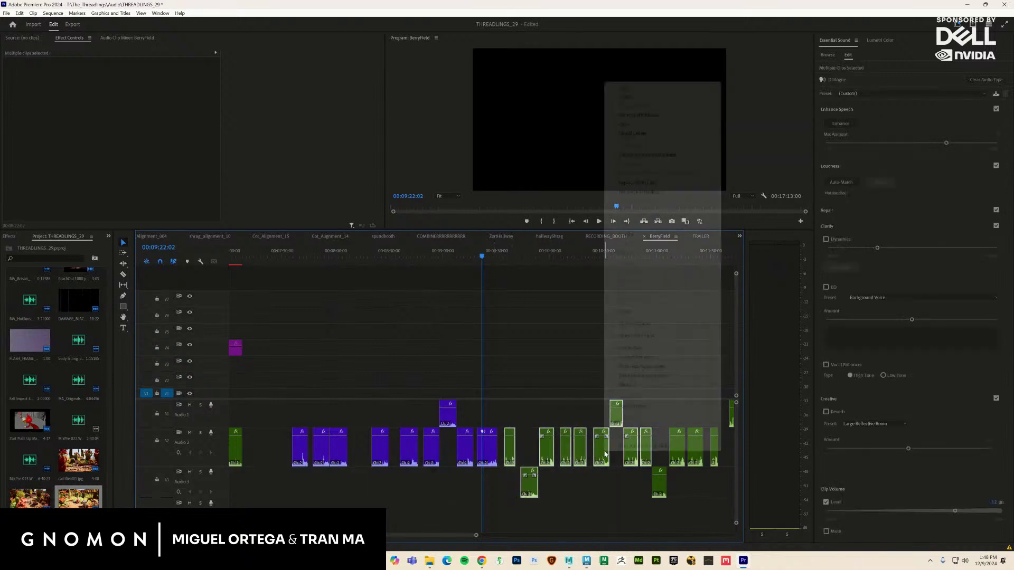
pyautogui.moveTo(660, 315)
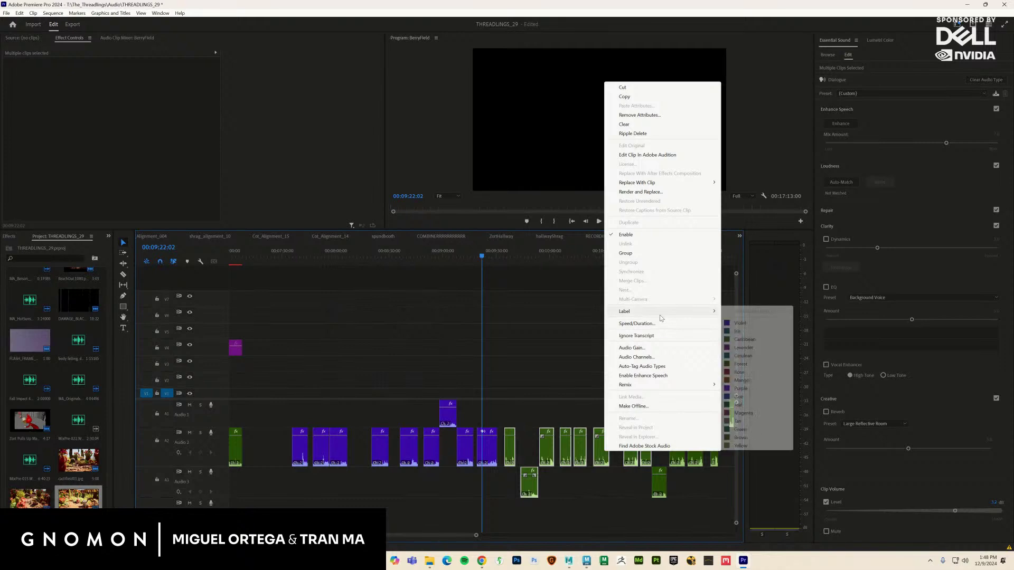
pyautogui.click(741, 348)
pyautogui.click(588, 508)
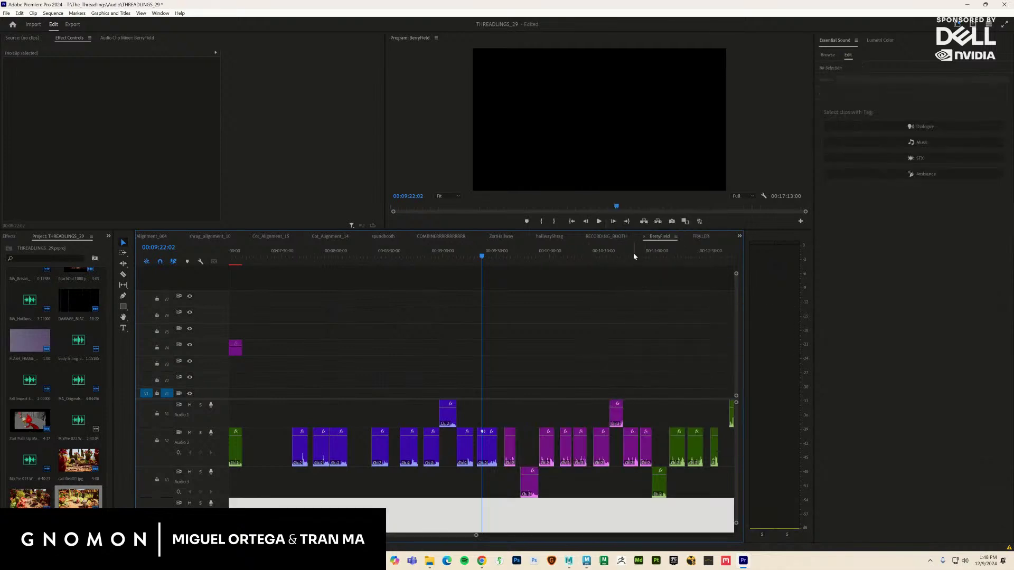
# Listen around 00:10:57, 00:11:31 and 00:11:22, and extend the Lavender label to the clips up to about 00:11:24
pyautogui.press('space')
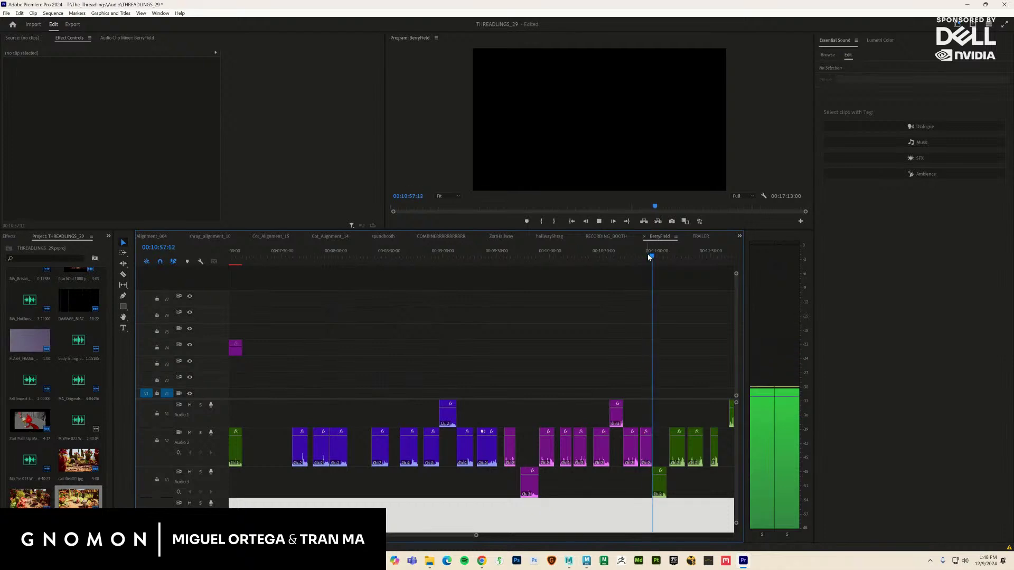
pyautogui.press('space')
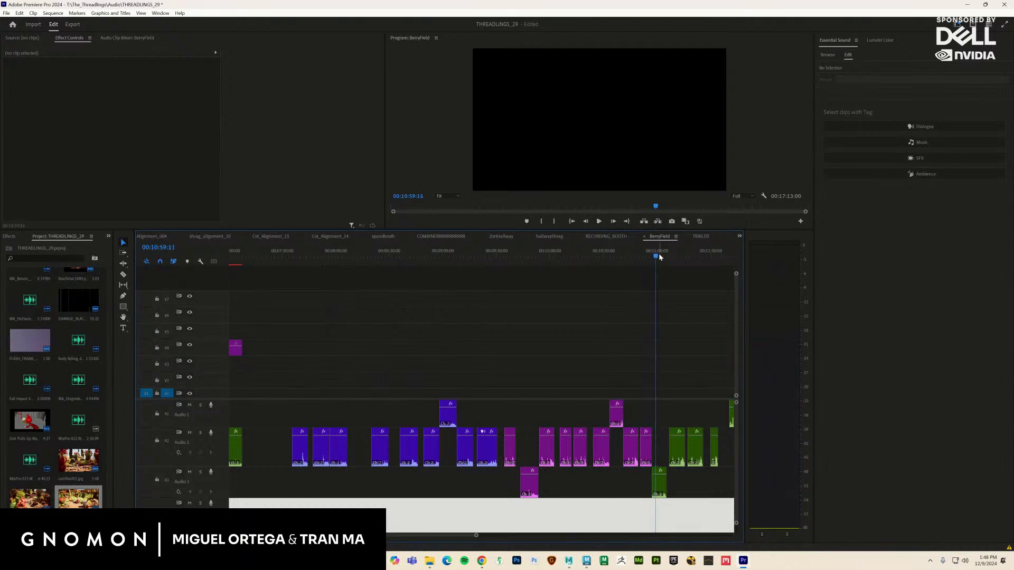
pyautogui.moveTo(722, 262); pyautogui.dragTo(556, 283)
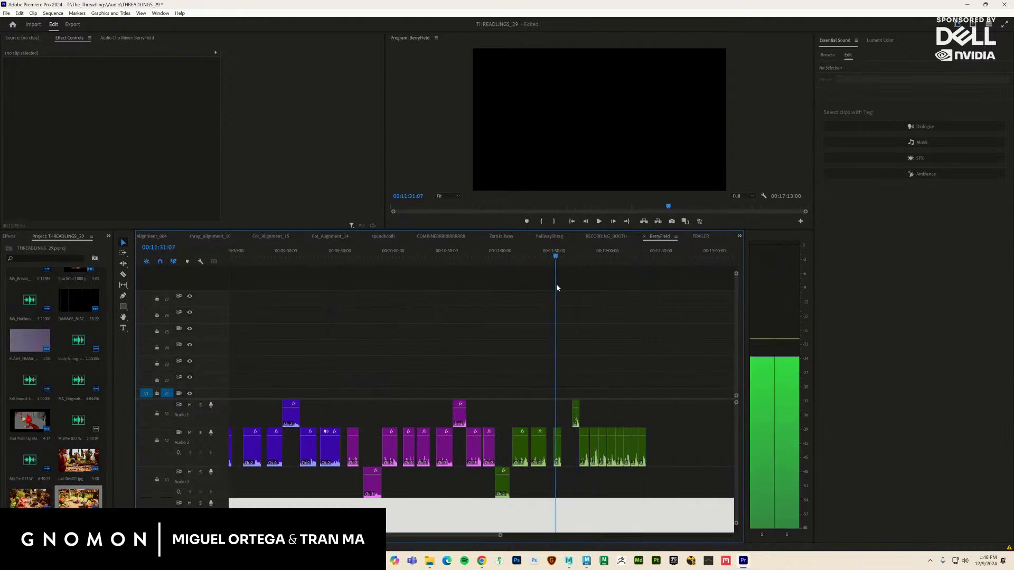
pyautogui.press('space')
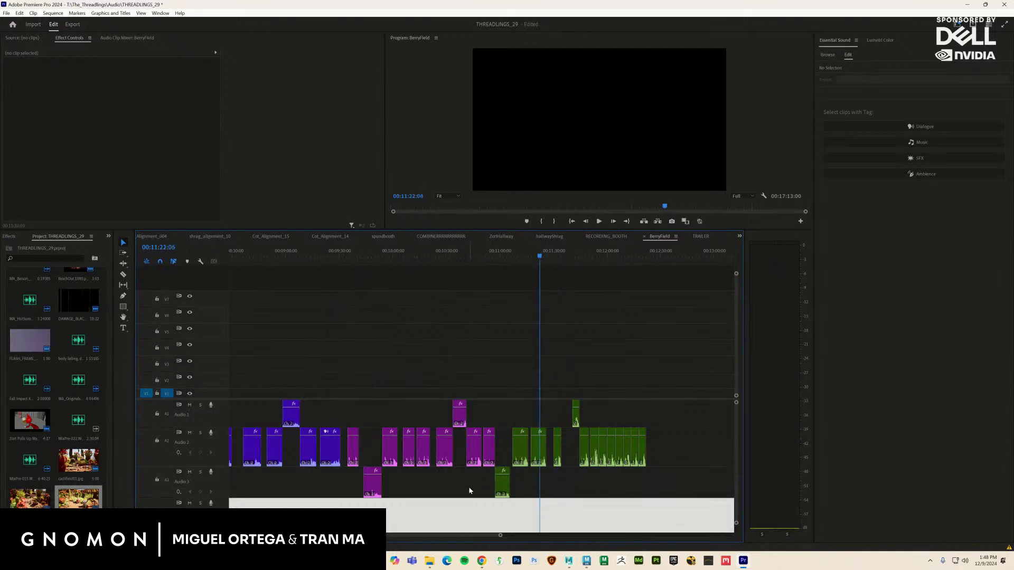
pyautogui.press('space')
pyautogui.press('space')
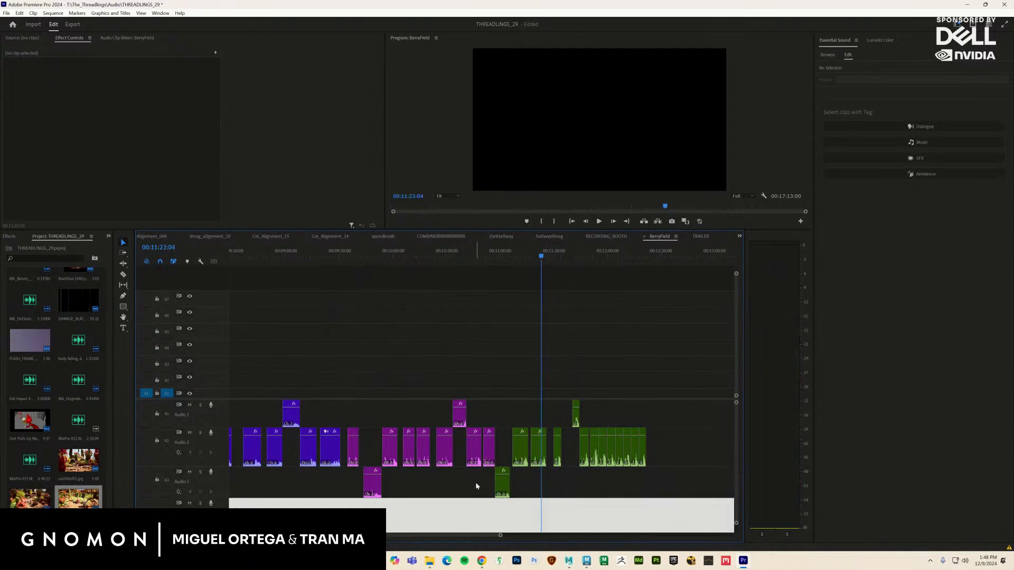
pyautogui.moveTo(476, 483); pyautogui.dragTo(537, 443)
pyautogui.rightClick(538, 450)
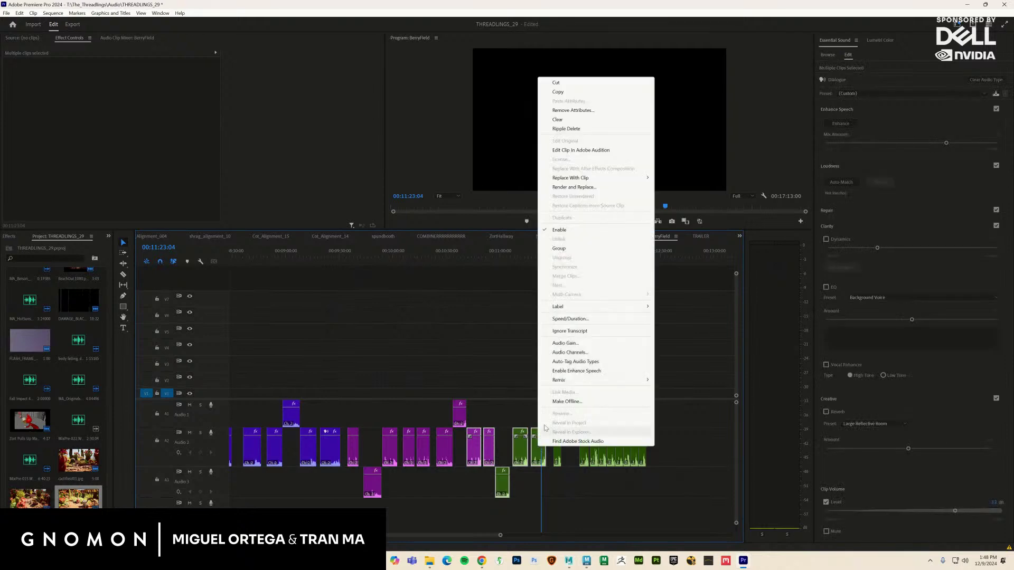
pyautogui.moveTo(606, 306)
pyautogui.click(679, 343)
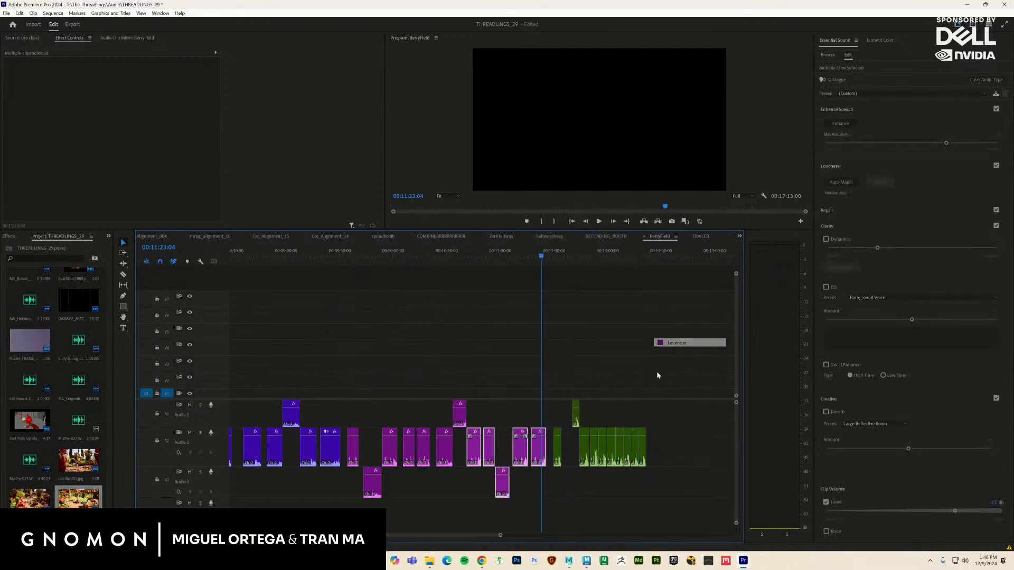
pyautogui.click(446, 521)
# Listen on to about 00:11:32, and move the three Audio 1 clips to the empty area from about 00:13:20, closing up the gaps between them
pyautogui.press('space')
pyautogui.press('space')
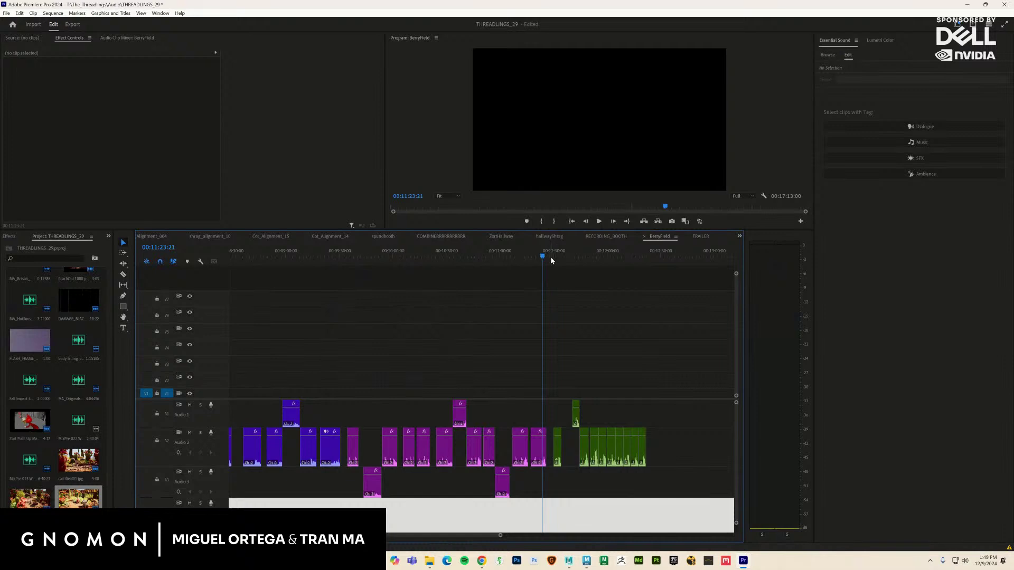
pyautogui.press('space')
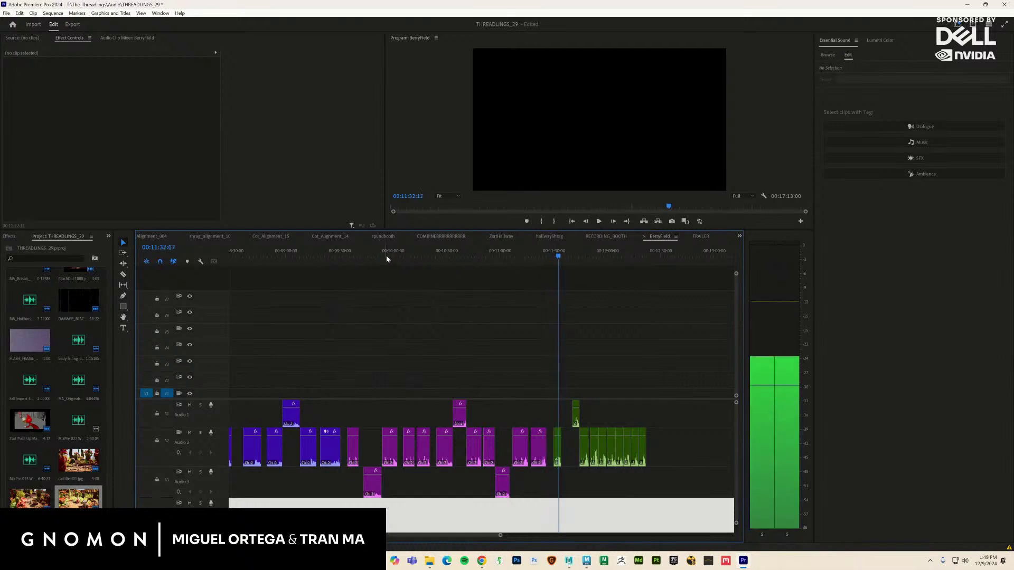
pyautogui.press('space')
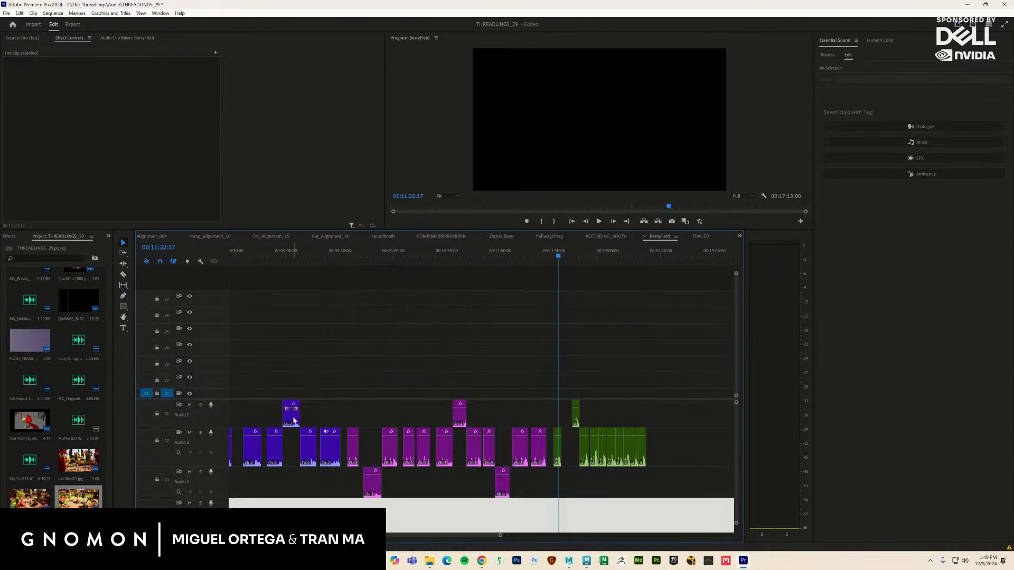
pyautogui.click(294, 420)
pyautogui.keyDown('shift'); pyautogui.click(459, 420); pyautogui.keyUp('shift')
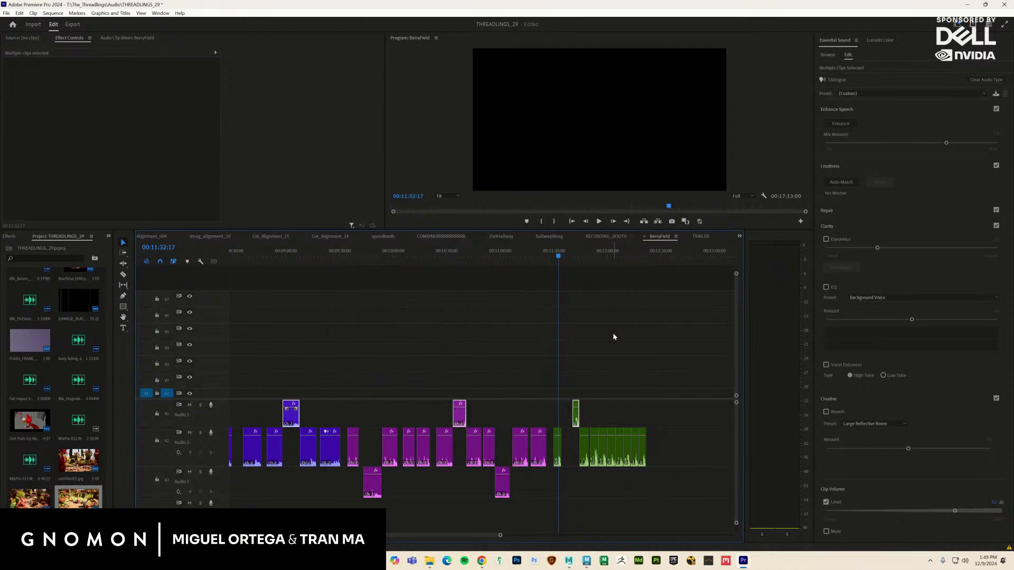
pyautogui.moveTo(660, 255); pyautogui.dragTo(436, 297)
pyautogui.press('End')
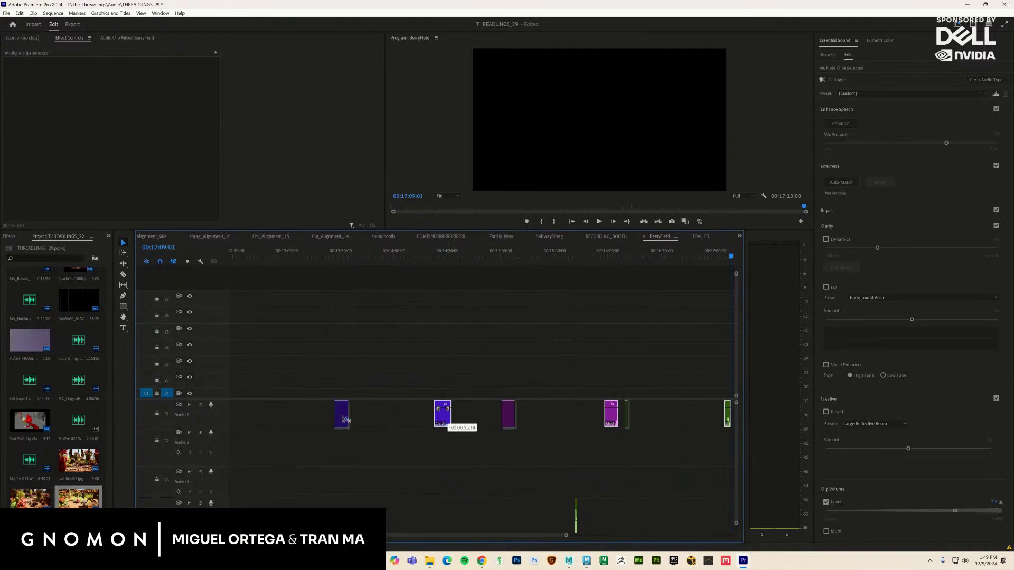
pyautogui.moveTo(342, 419); pyautogui.dragTo(343, 420)
pyautogui.click(414, 446)
pyautogui.moveTo(457, 423); pyautogui.dragTo(377, 421)
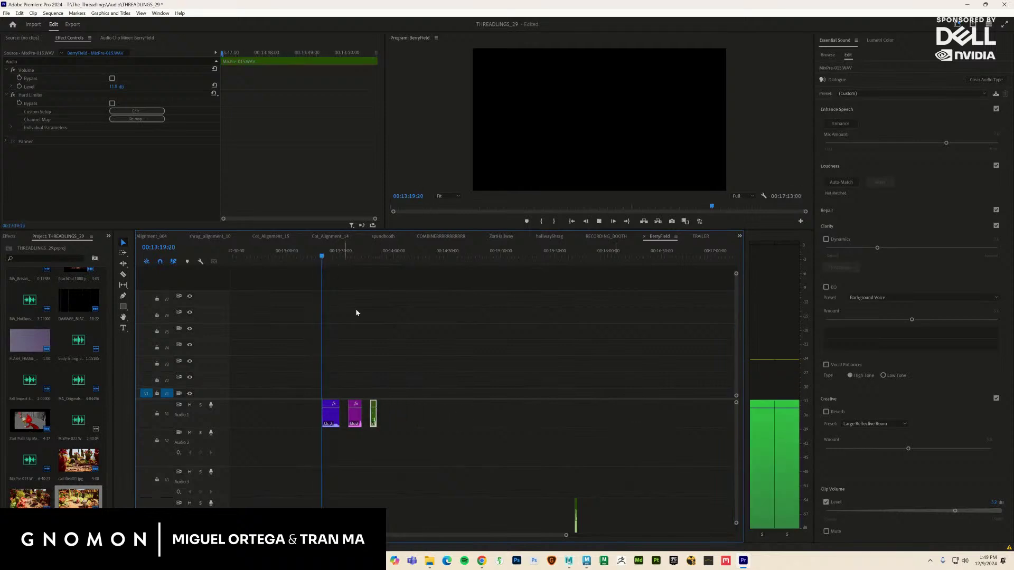
# Solo the Audio 1 track and listen to the violet clip at about 00:13:20
pyautogui.press('space')
pyautogui.moveTo(736, 460); pyautogui.dragTo(740, 459)
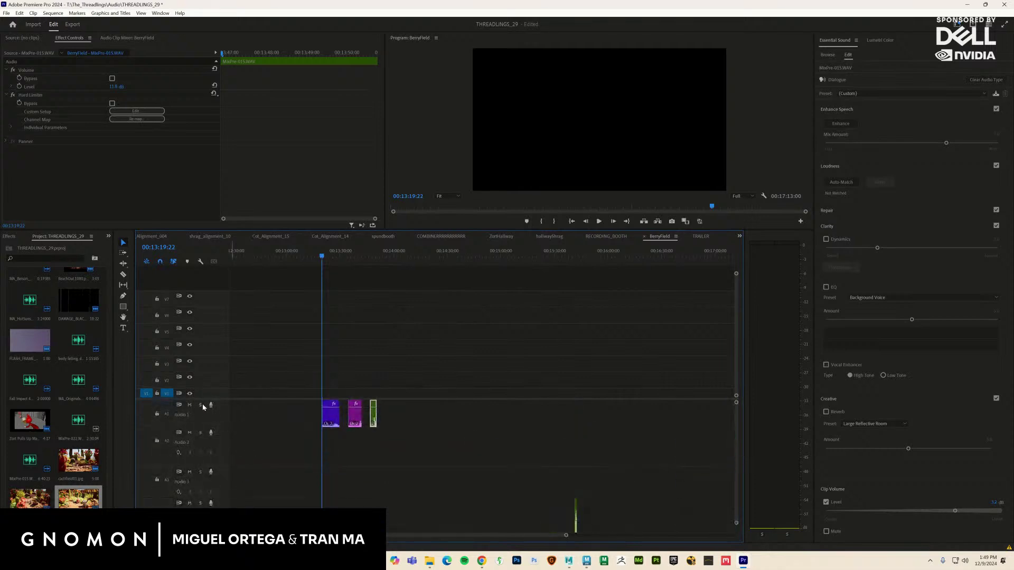
pyautogui.press('space')
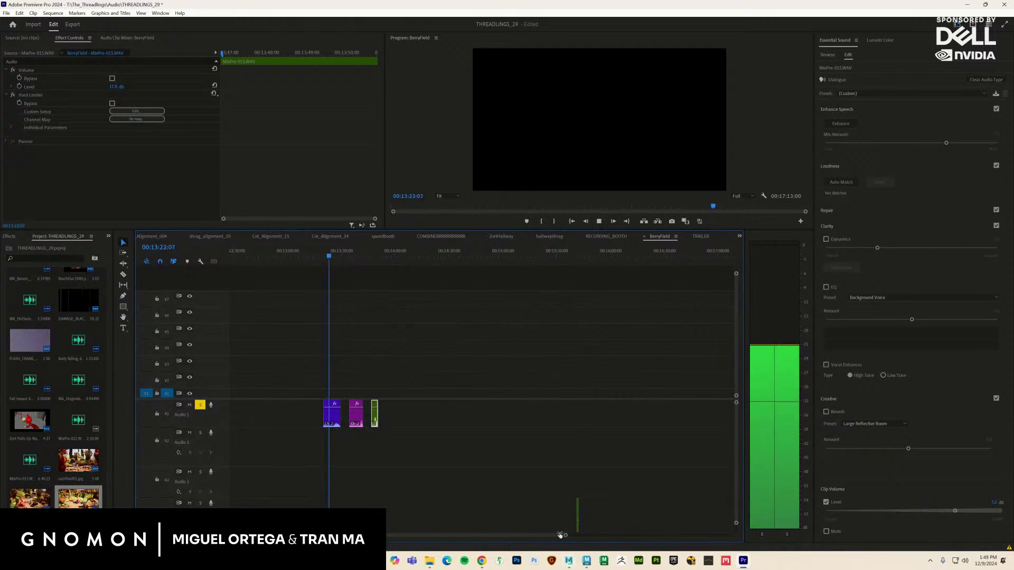
pyautogui.moveTo(566, 535); pyautogui.dragTo(496, 534)
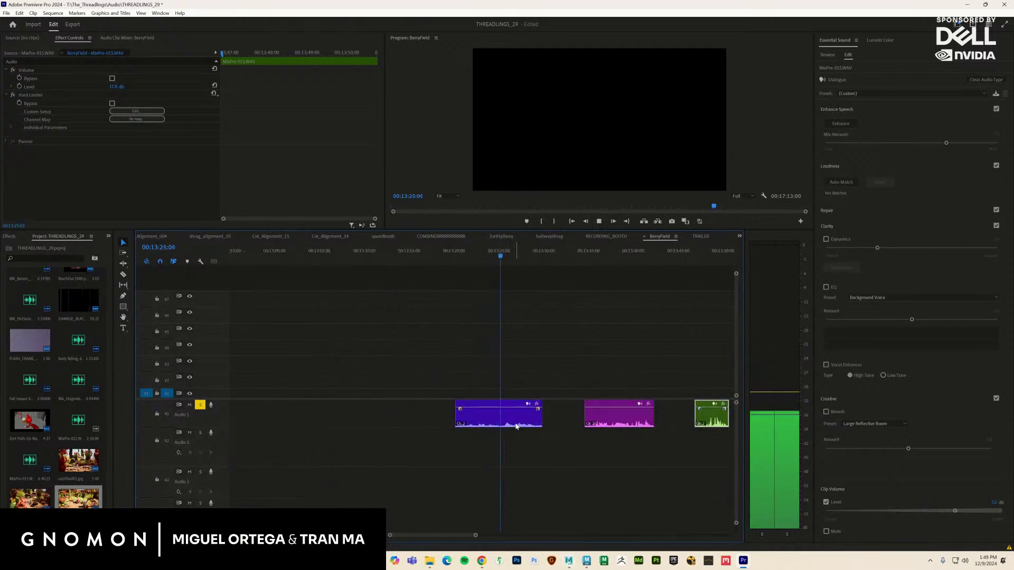
pyautogui.click(517, 426)
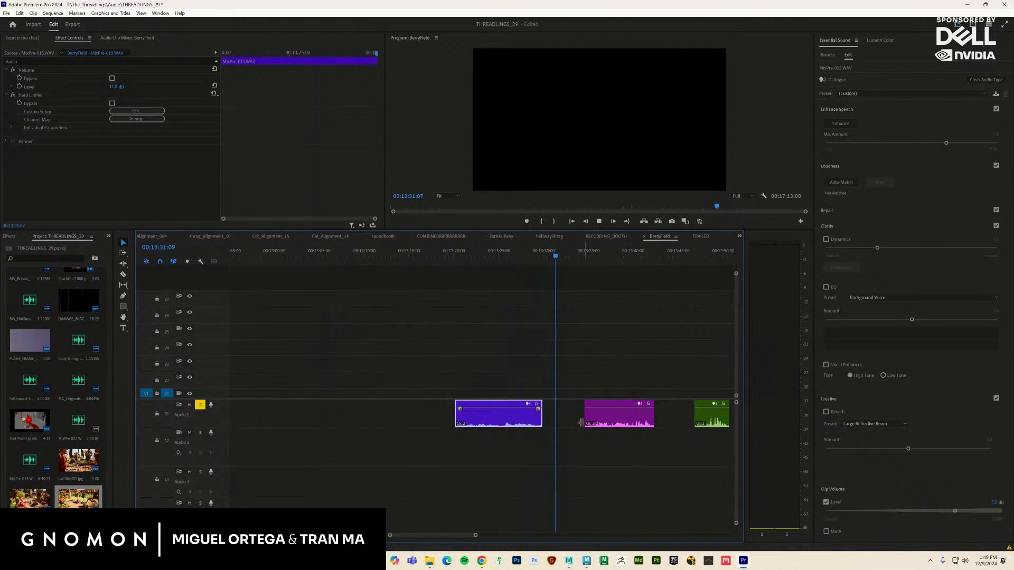
# Extend the end of the violet clip slightly, apply the default transition there and play the fade-out
pyautogui.moveTo(538, 420); pyautogui.dragTo(550, 423)
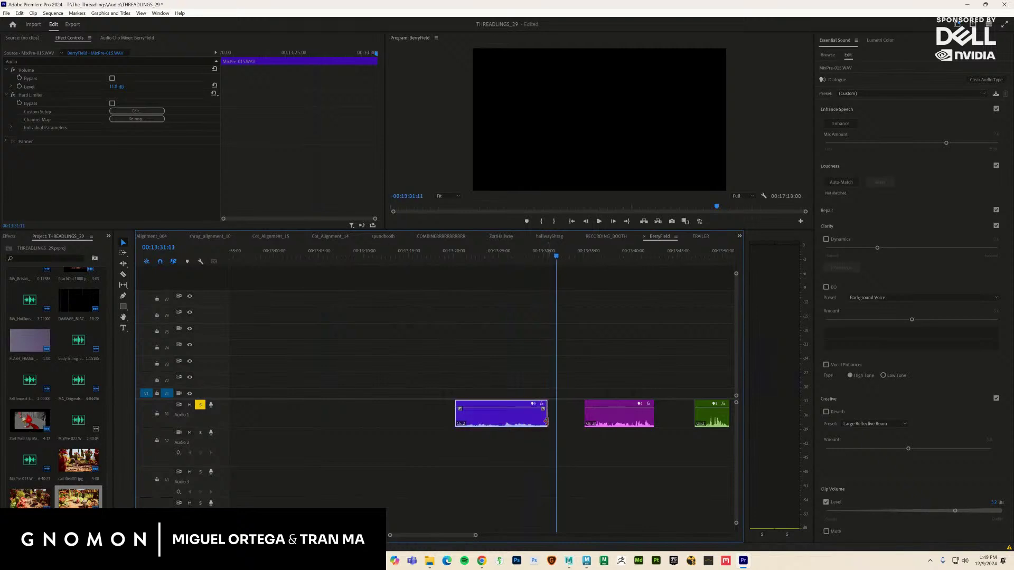
pyautogui.rightClick(547, 422)
pyautogui.click(579, 478)
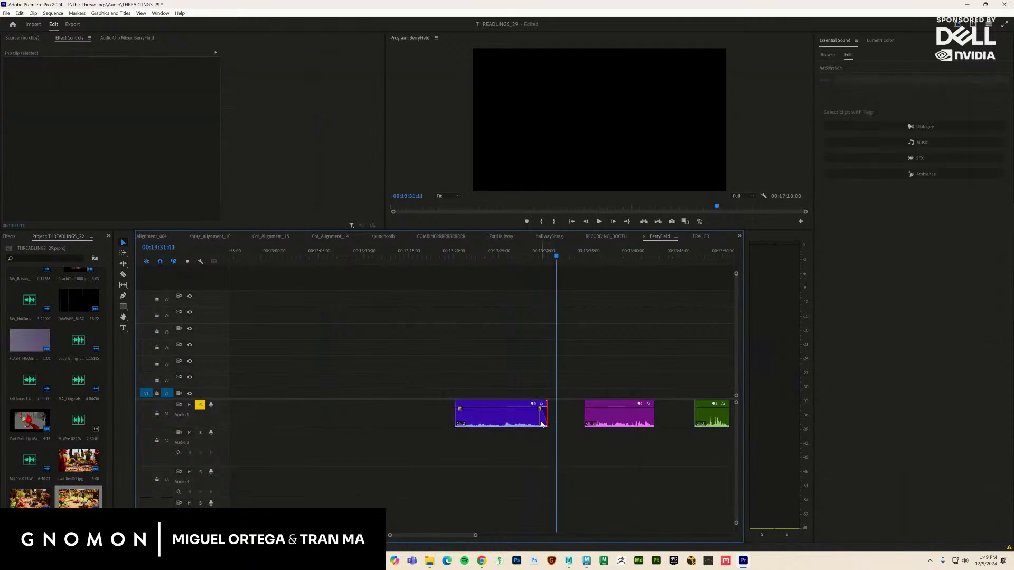
pyautogui.press('space')
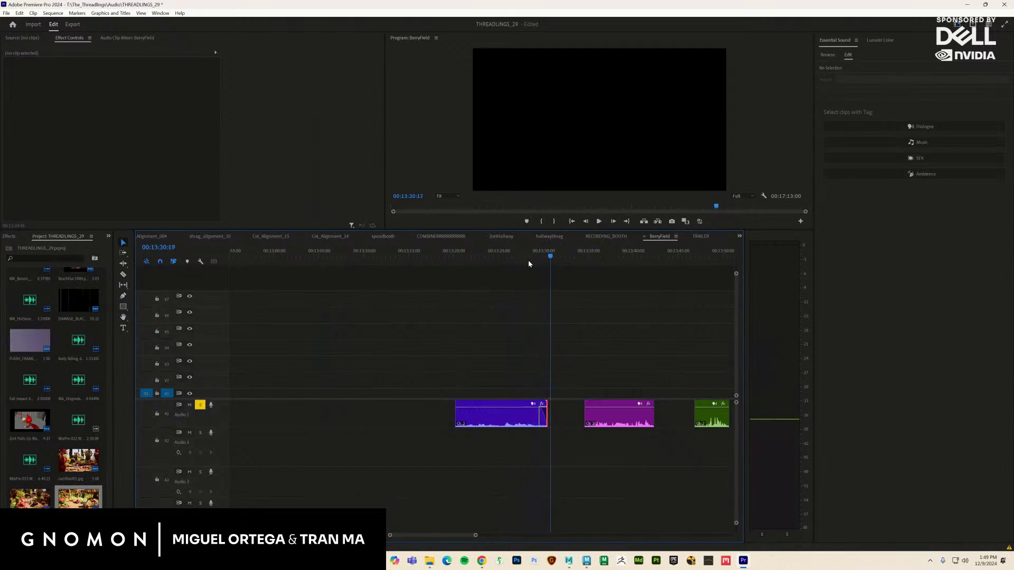
# Play the violet clip's beginning, extend its start by about 18 frames and apply the default transition there
pyautogui.moveTo(515, 261); pyautogui.dragTo(452, 264)
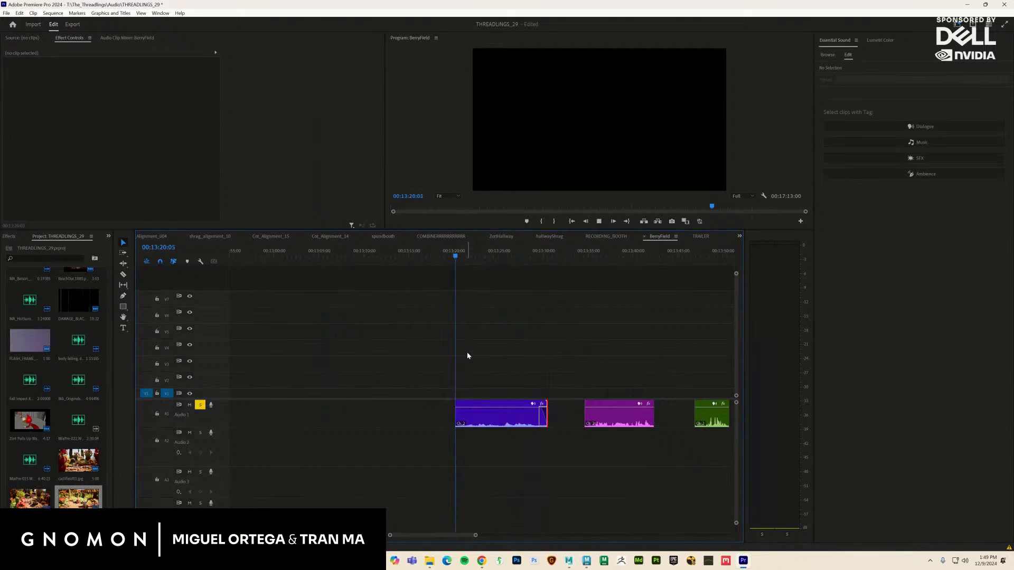
pyautogui.moveTo(456, 417); pyautogui.dragTo(451, 417)
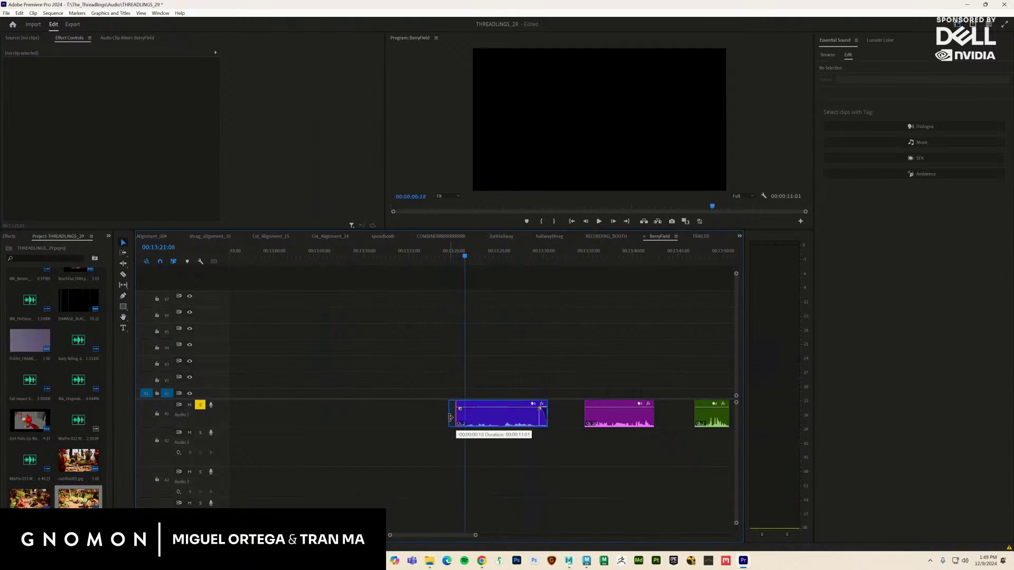
pyautogui.rightClick(454, 426)
pyautogui.click(489, 473)
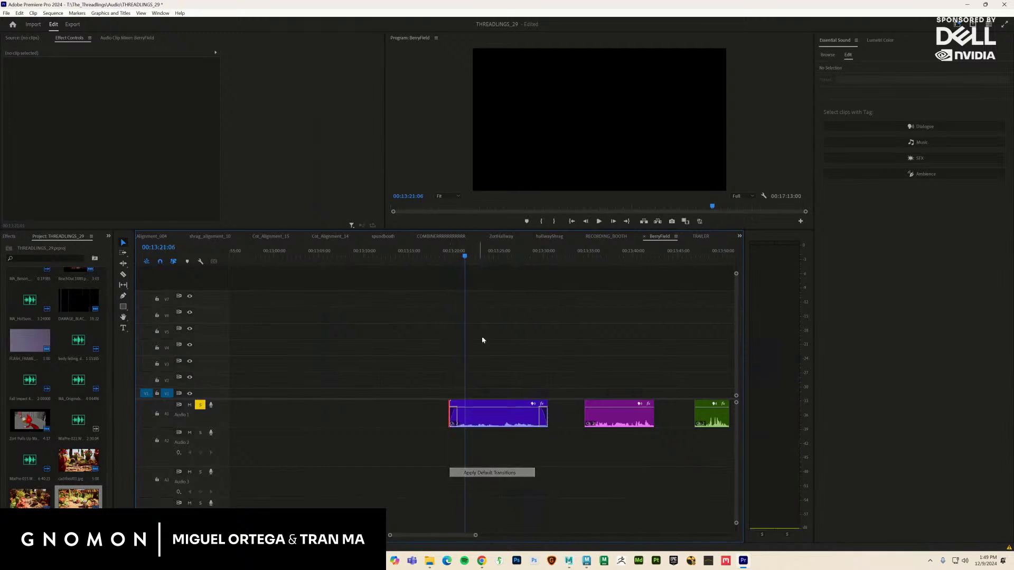
# Listen to the violet clip's fade-in and shorten the transition at its start to about 7 frames
pyautogui.moveTo(437, 264); pyautogui.dragTo(449, 263)
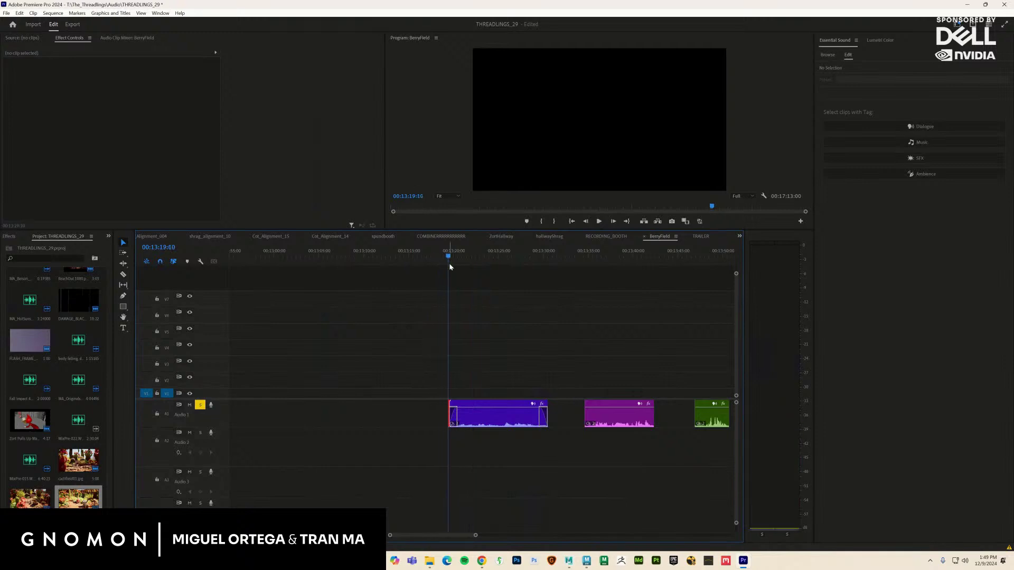
pyautogui.press('space')
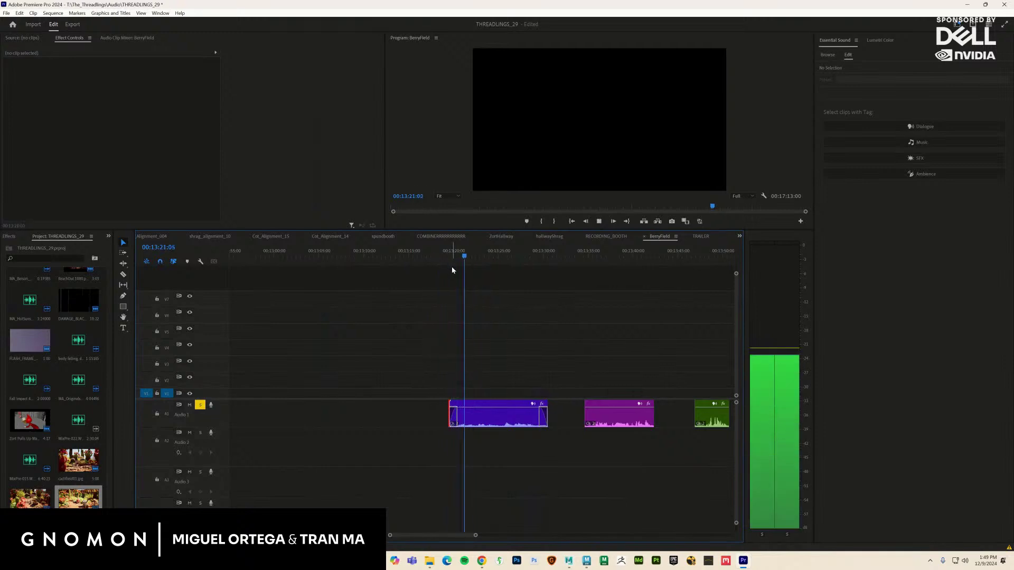
pyautogui.press('space')
pyautogui.moveTo(477, 536); pyautogui.dragTo(444, 505)
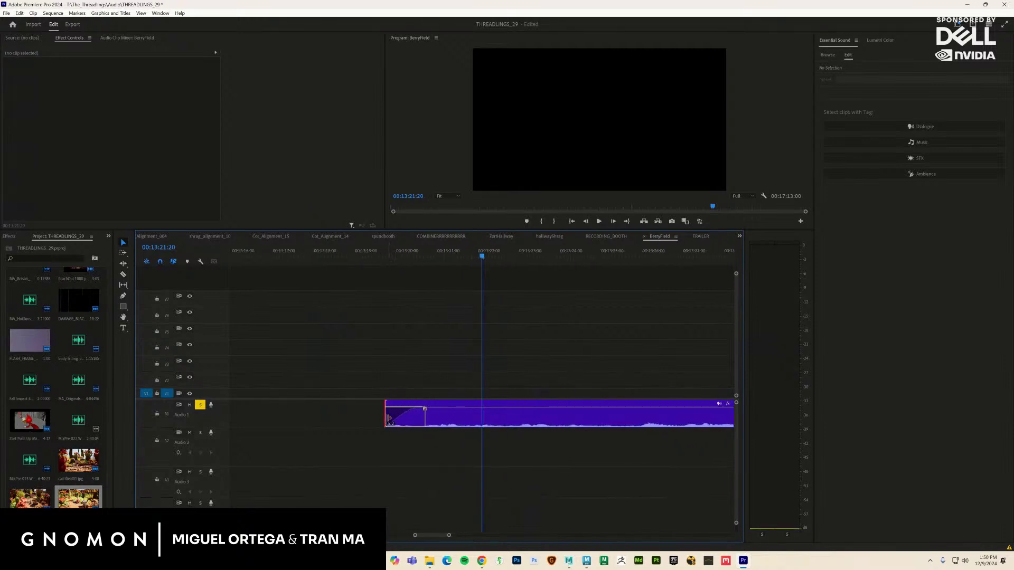
pyautogui.moveTo(389, 418); pyautogui.dragTo(426, 417)
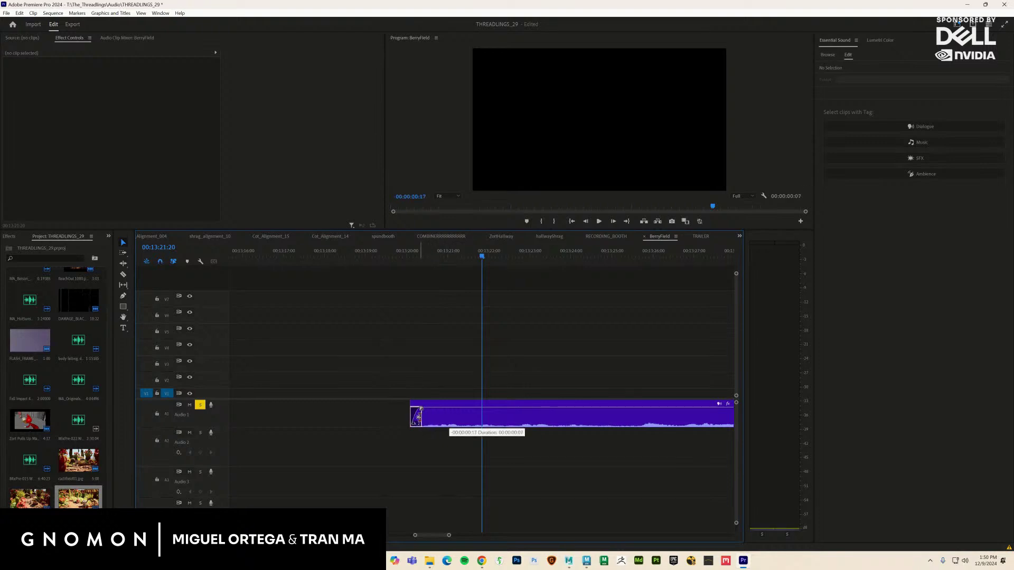
# Play the start of the violet clip to check its shortened fade-in
pyautogui.click(418, 417)
pyautogui.click(426, 257)
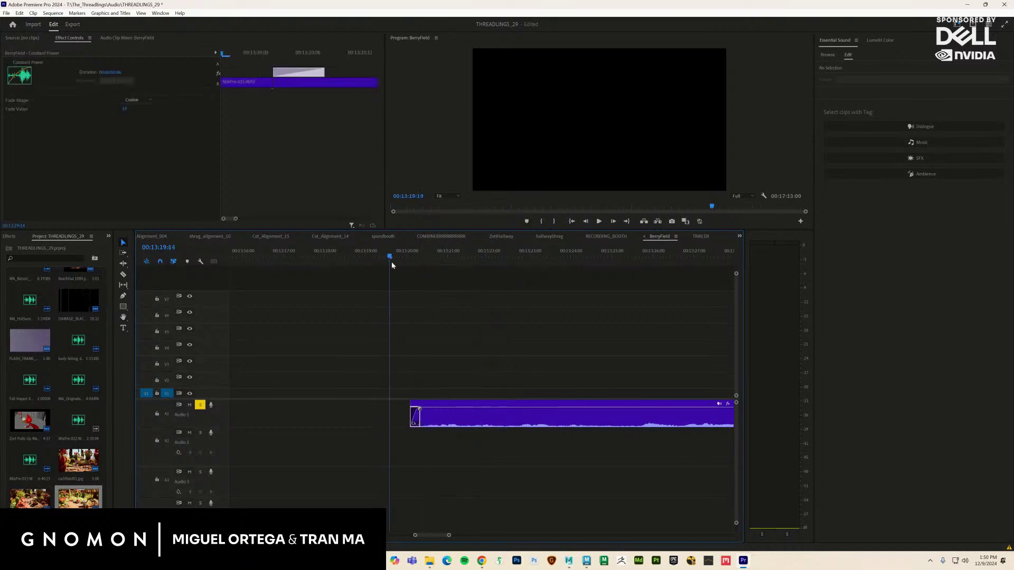
pyautogui.press('space')
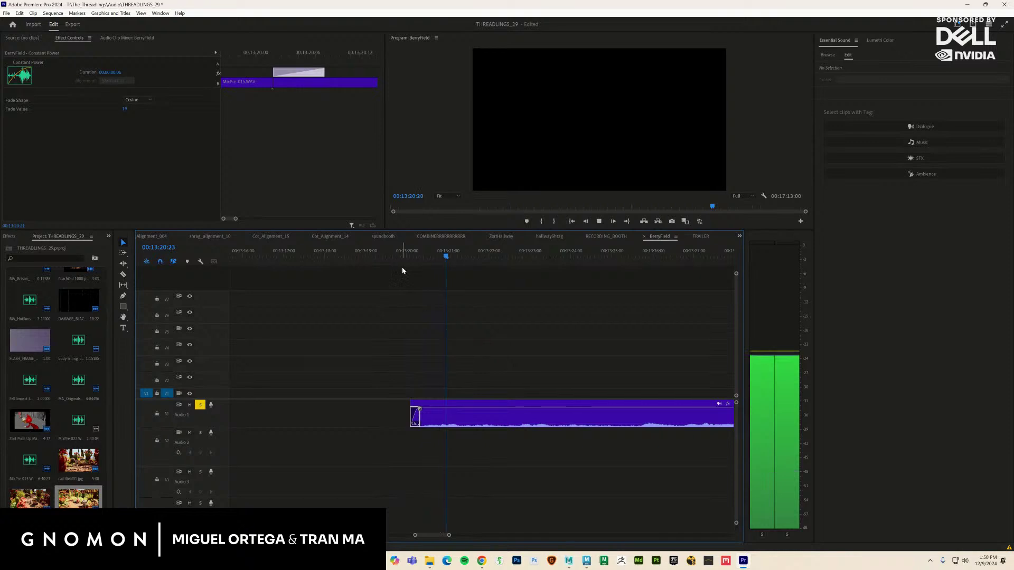
pyautogui.click(560, 430)
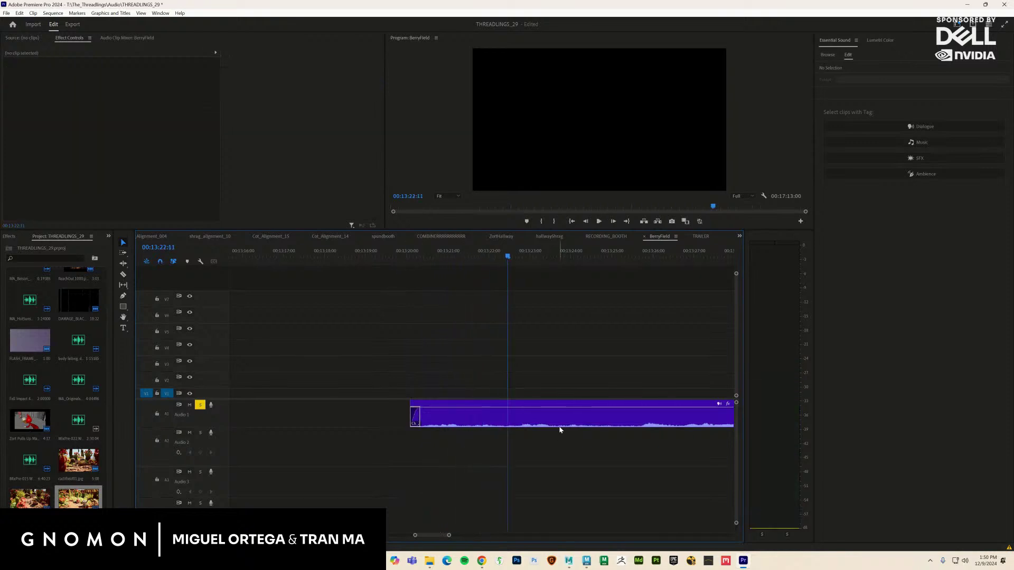
# Select the violet clip, examine its Essential Sound settings and play it from its beginning
pyautogui.click(560, 424)
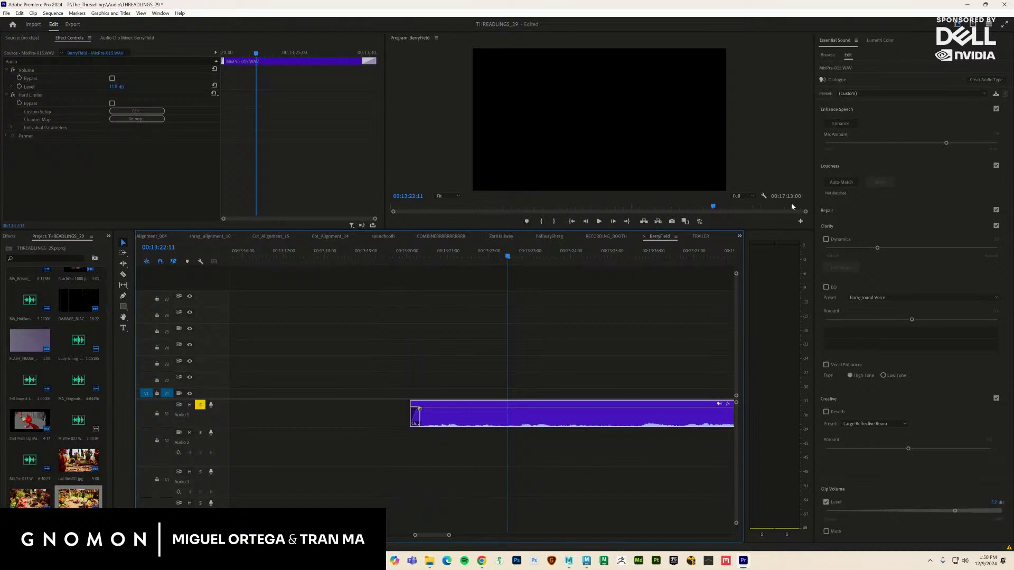
pyautogui.moveTo(449, 537); pyautogui.dragTo(464, 537)
pyautogui.moveTo(526, 256); pyautogui.dragTo(445, 269)
pyautogui.press('space')
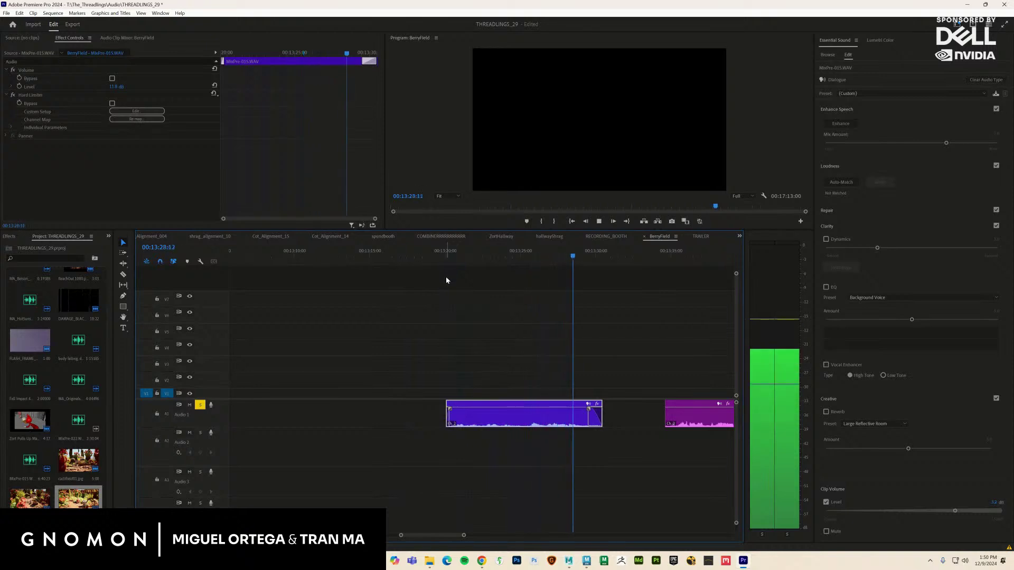
# Try the Dynamics option on the violet clip, listen from its start and switch the option off again
pyautogui.click(826, 240)
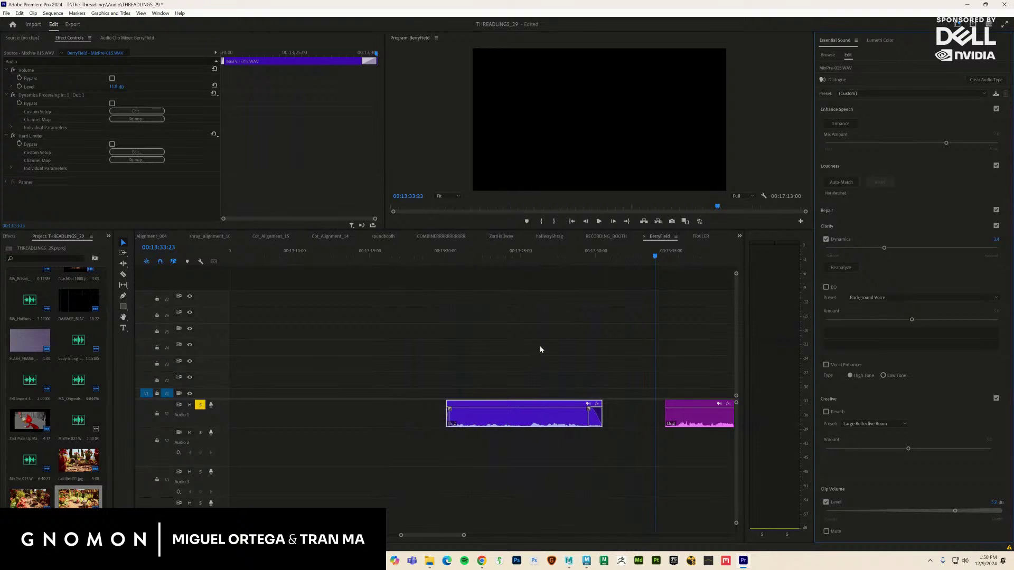
pyautogui.click(513, 264)
pyautogui.click(444, 263)
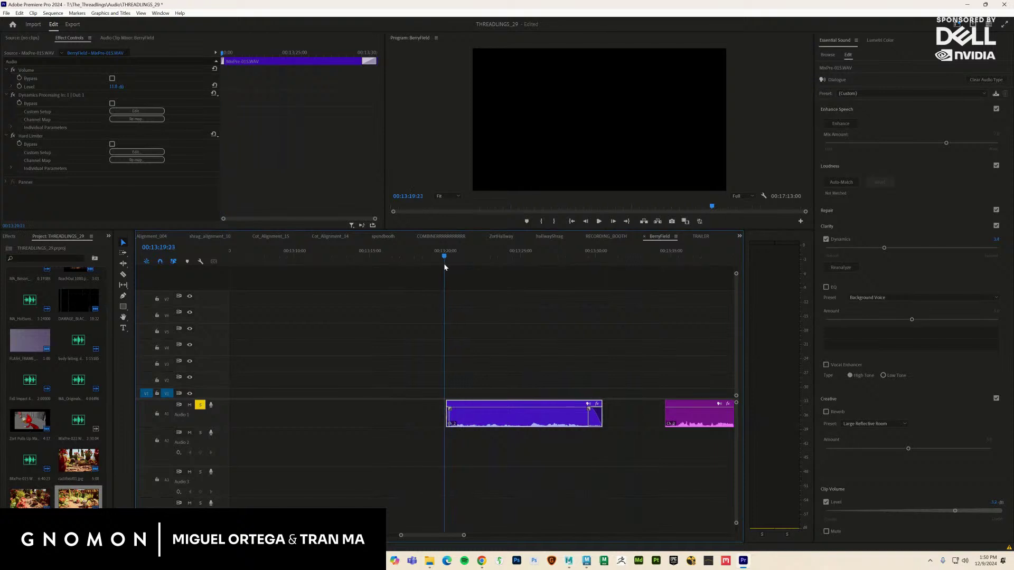
pyautogui.press('space')
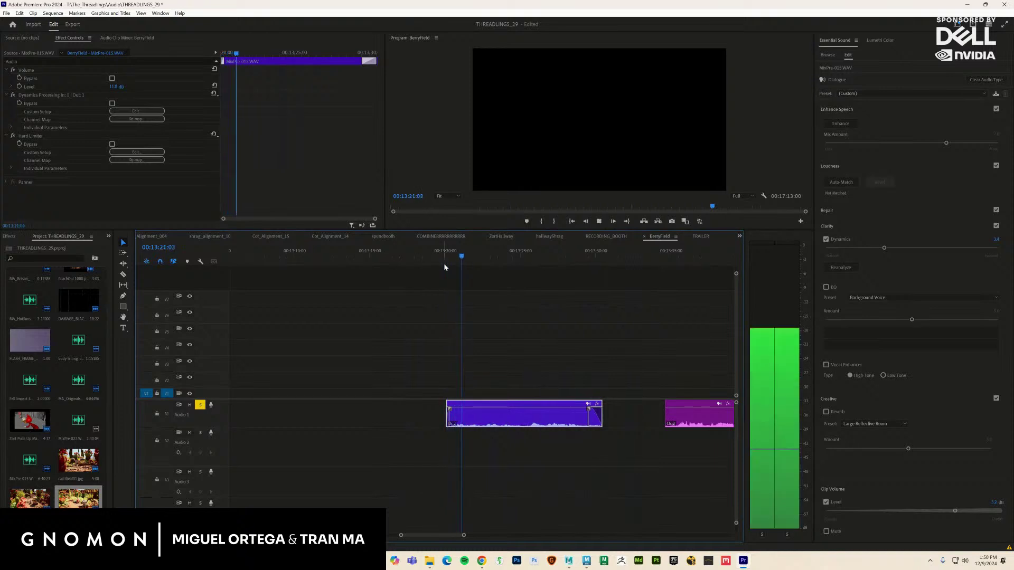
pyautogui.click(827, 241)
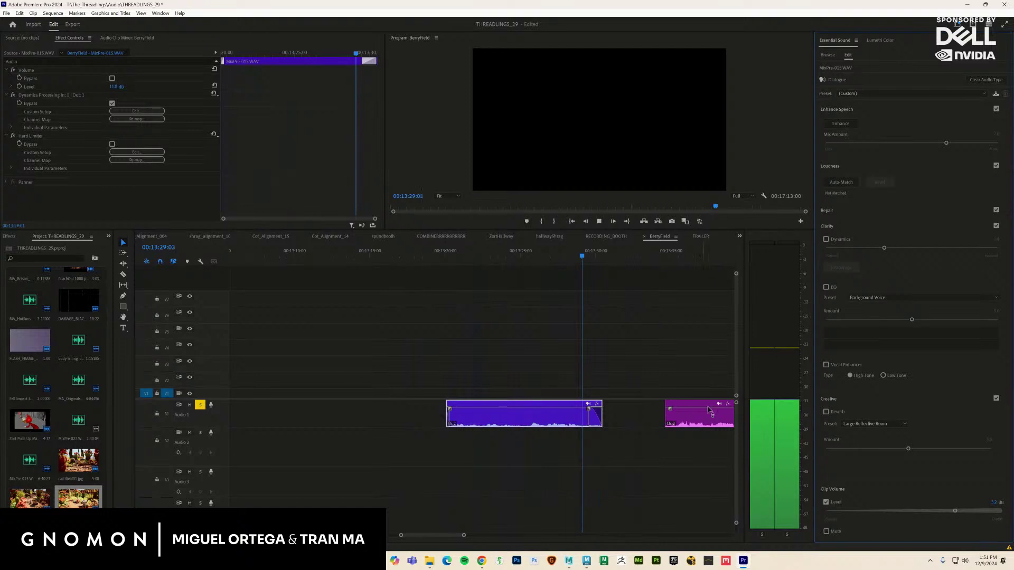
# Move the magenta clip about 2.5 seconds earlier, closer to the violet clip, and apply the default transition at its start
pyautogui.moveTo(687, 407); pyautogui.dragTo(650, 421)
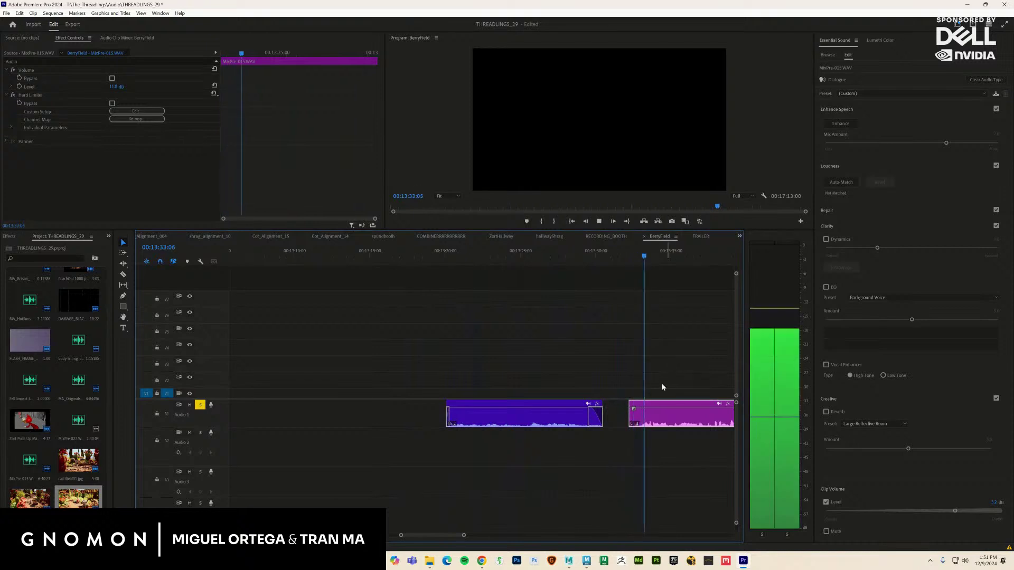
pyautogui.press('space')
pyautogui.rightClick(632, 415)
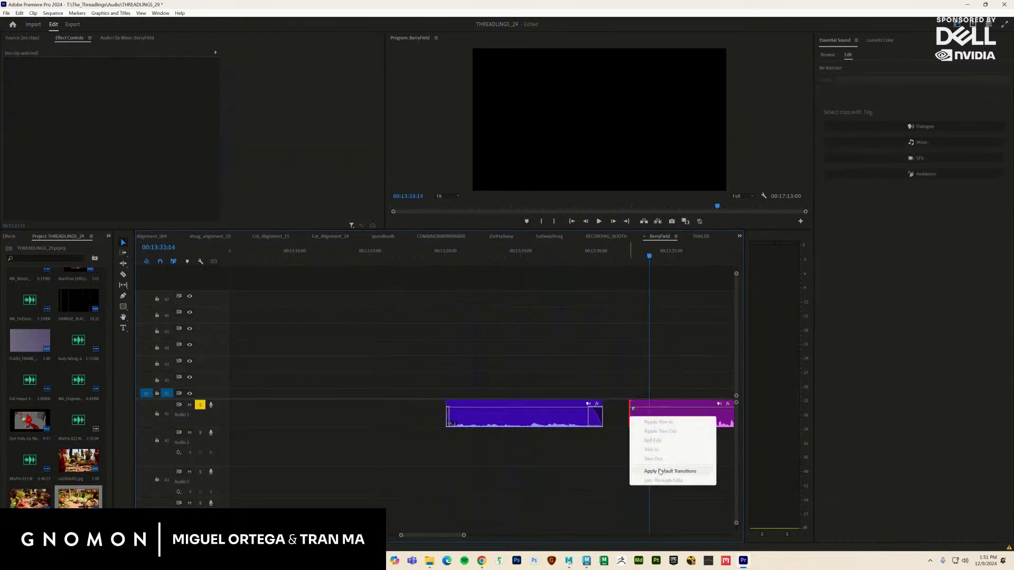
pyautogui.click(659, 471)
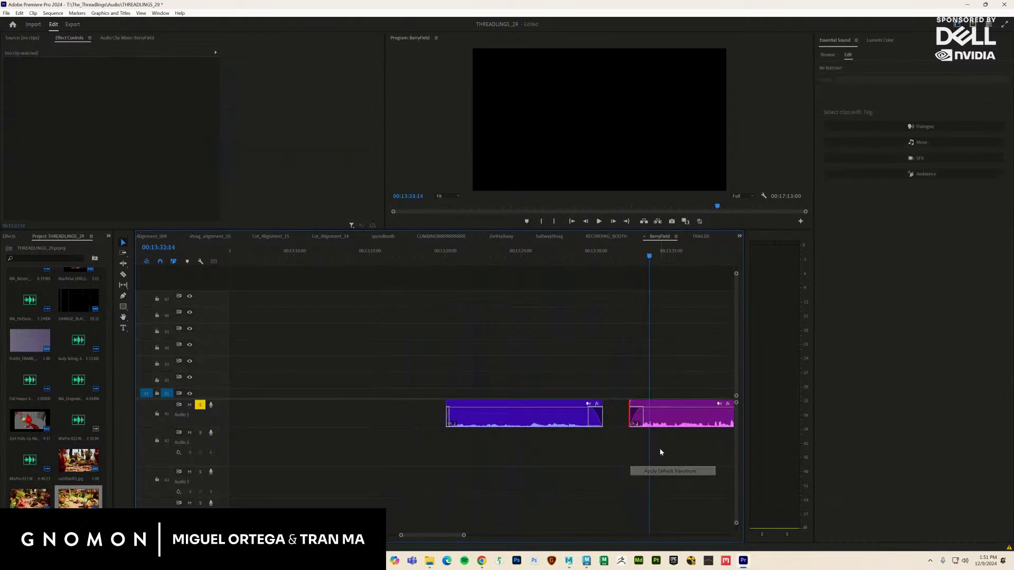
# Shorten the transition at the magenta clip's start to about half a second and play the fade-in
pyautogui.click(636, 417)
pyautogui.moveTo(626, 254); pyautogui.dragTo(623, 256)
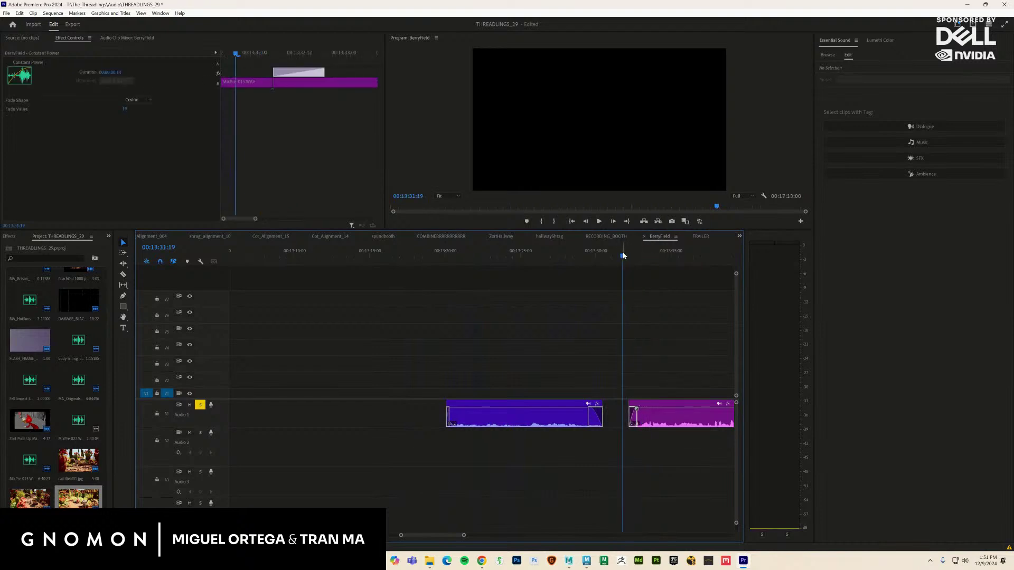
pyautogui.press('space')
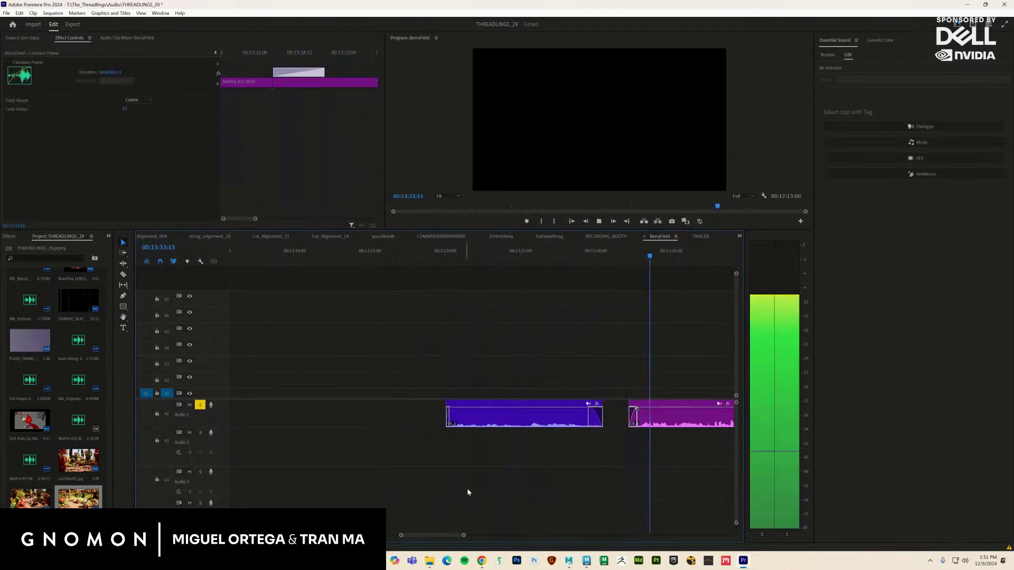
pyautogui.moveTo(464, 536); pyautogui.dragTo(472, 535)
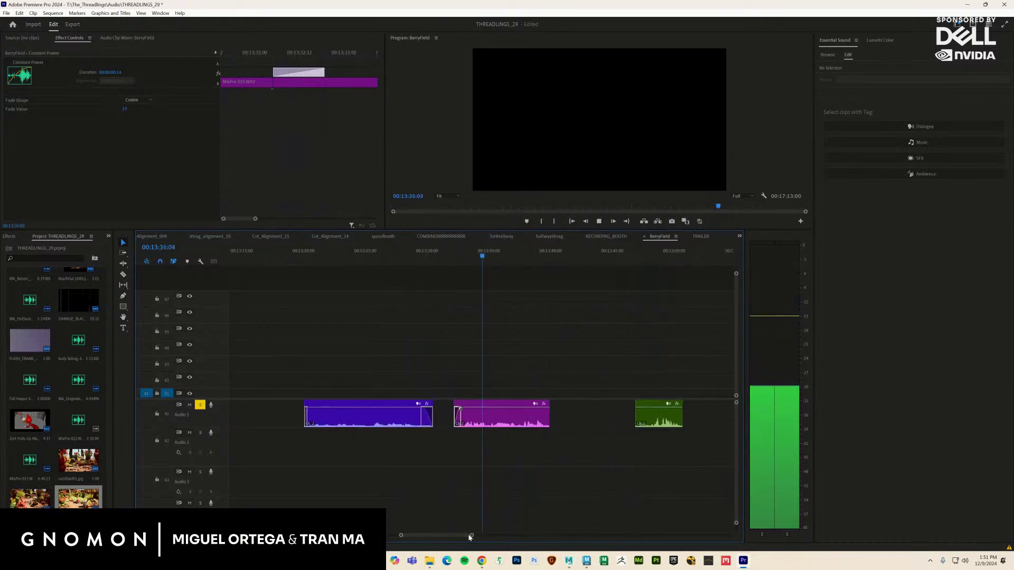
# Apply the default transition at the magenta clip's end, shorten it to about half a second and play the fade-out
pyautogui.rightClick(549, 423)
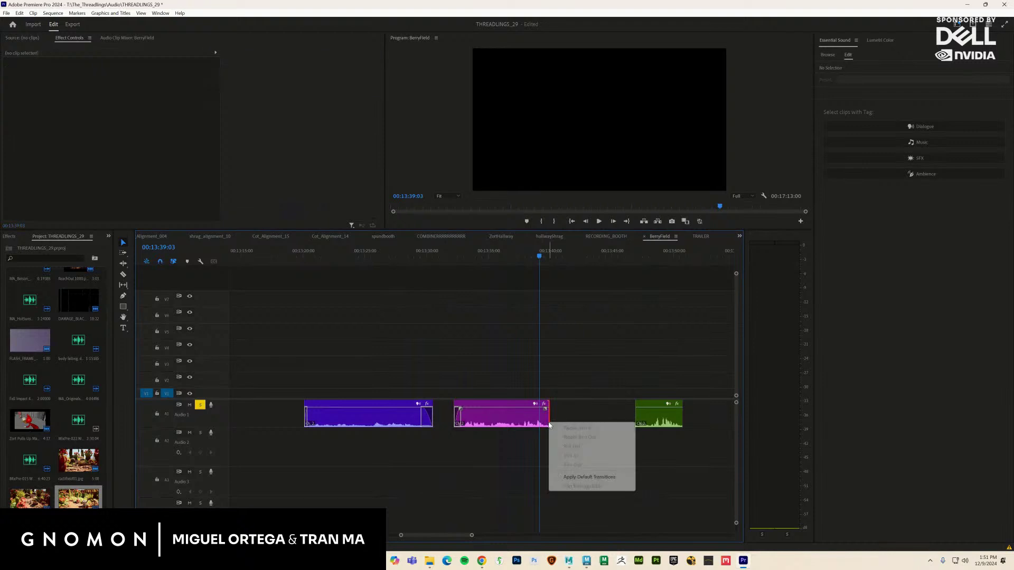
pyautogui.click(586, 478)
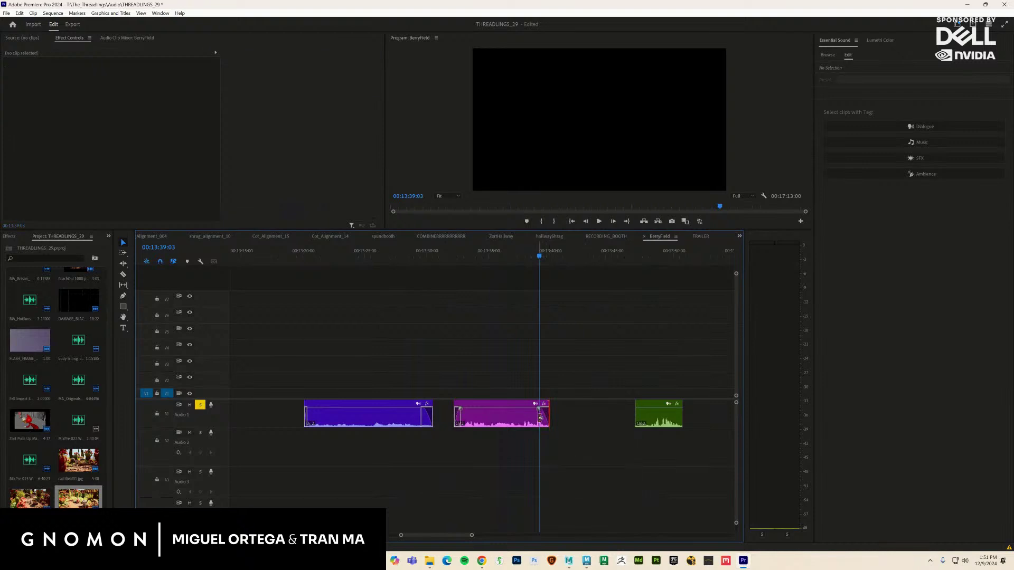
pyautogui.click(544, 417)
pyautogui.press('space')
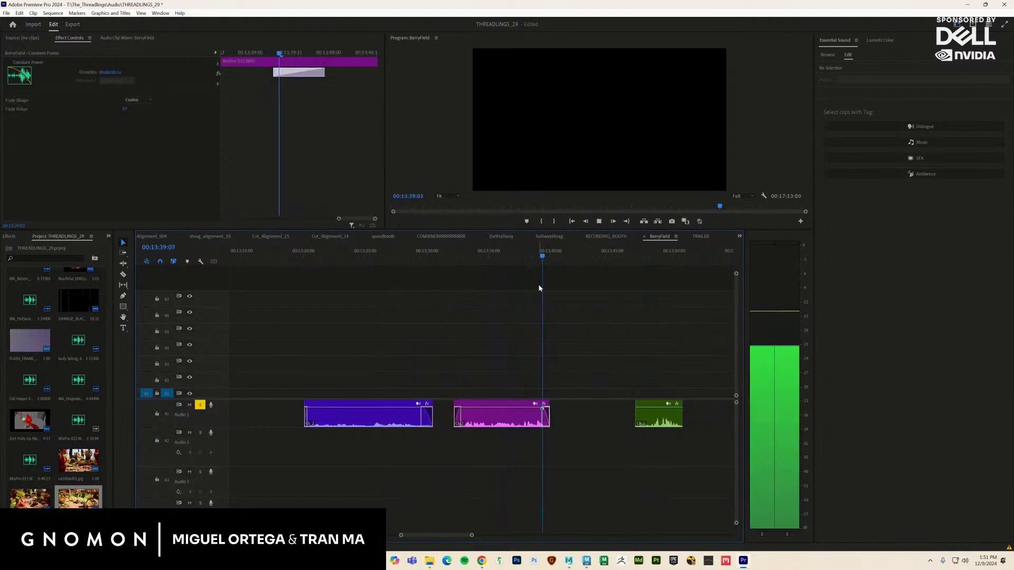
pyautogui.press('space')
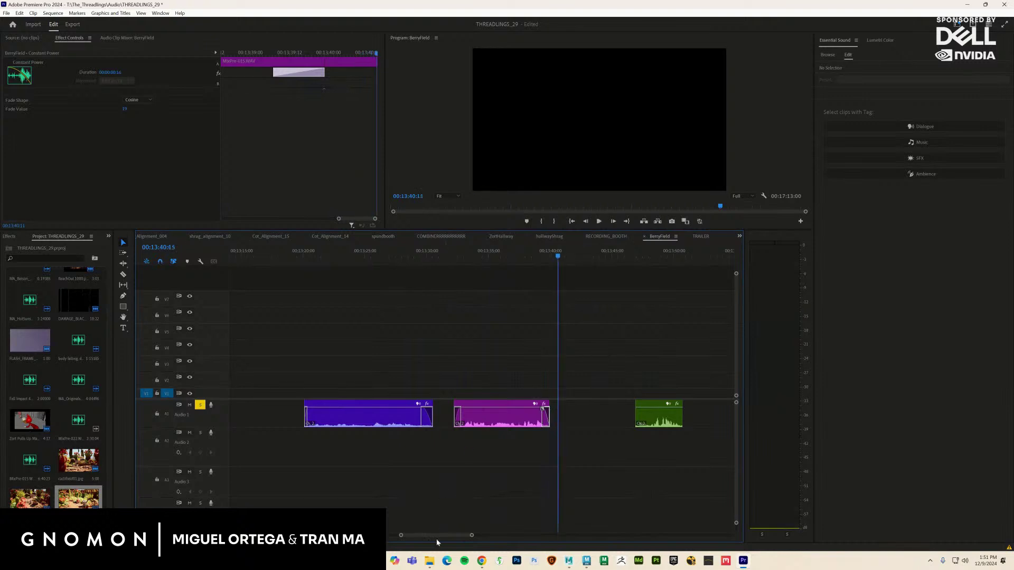
# Listen to the clips near the start of the sequence, turning off the Audio 1 solo and soloing Audio 3
pyautogui.moveTo(473, 536); pyautogui.dragTo(243, 536)
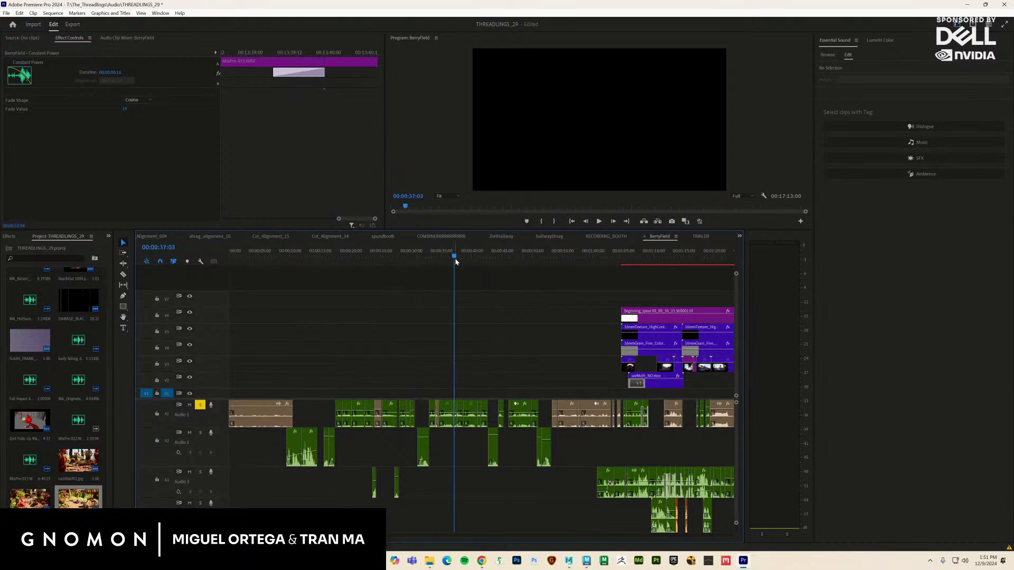
pyautogui.moveTo(457, 262); pyautogui.dragTo(373, 263)
pyautogui.press('space')
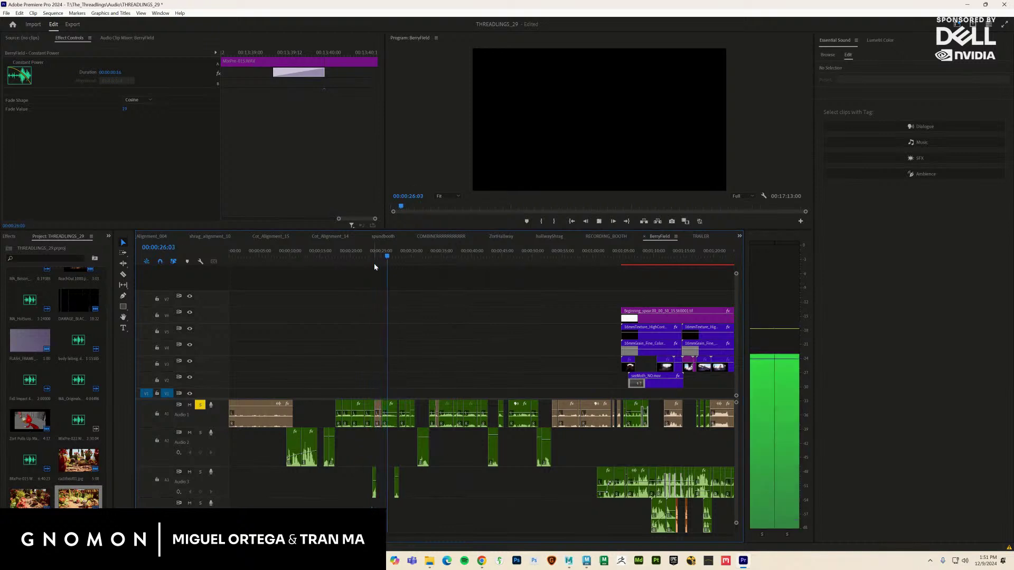
pyautogui.press('space')
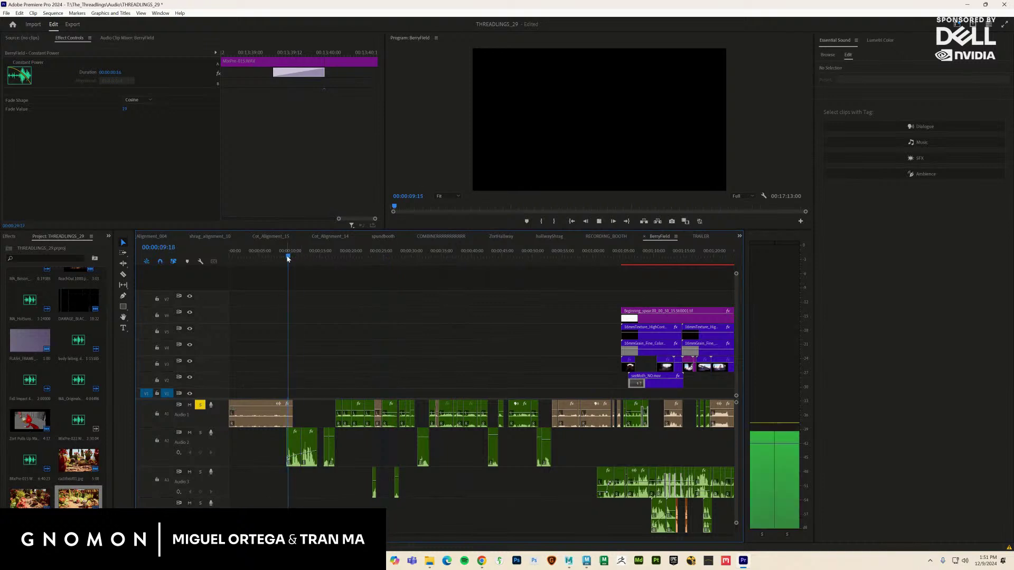
pyautogui.press('space')
pyautogui.press('space')
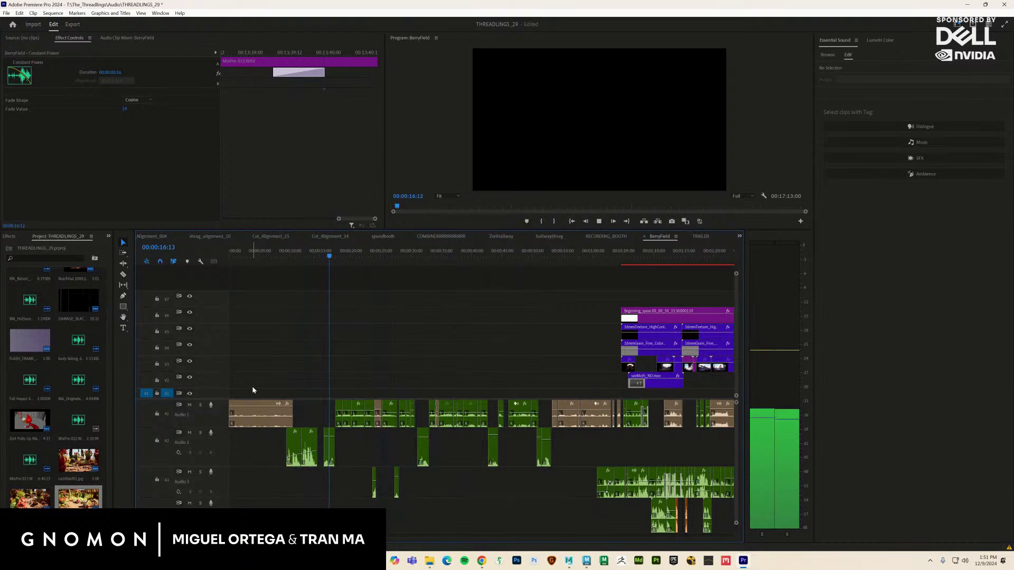
pyautogui.press('space')
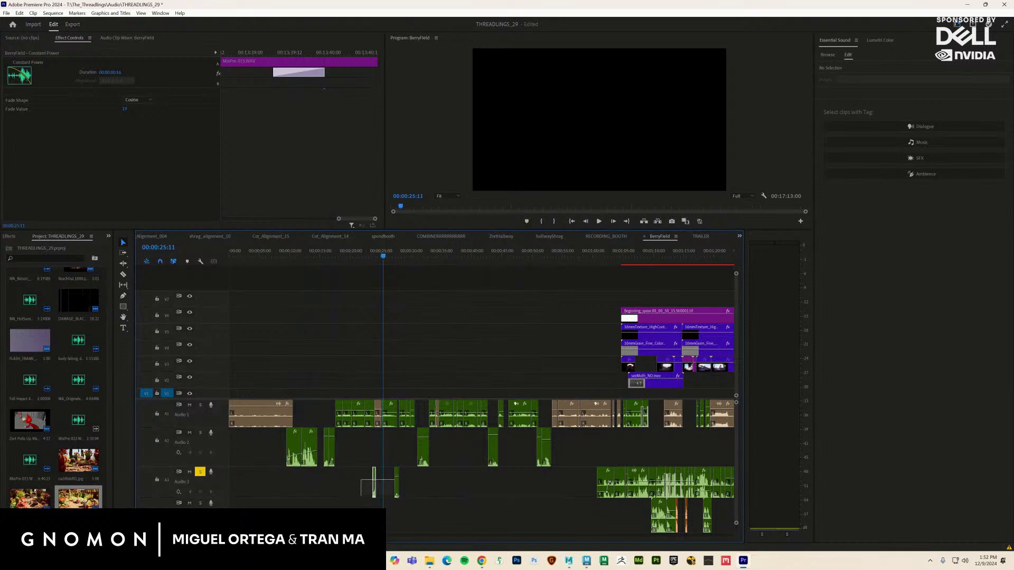
# Move the two short green clips from Audio 3 to Audio 2 and paste a copy of all green Audio 2 clips at 00:14:09:09
pyautogui.moveTo(396, 496); pyautogui.dragTo(401, 459)
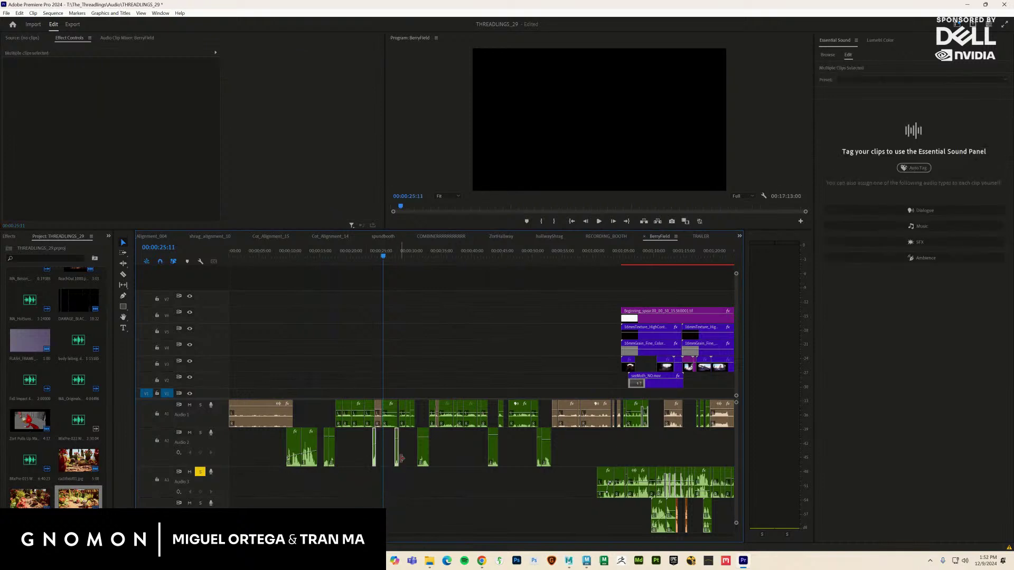
pyautogui.moveTo(280, 491); pyautogui.dragTo(552, 448)
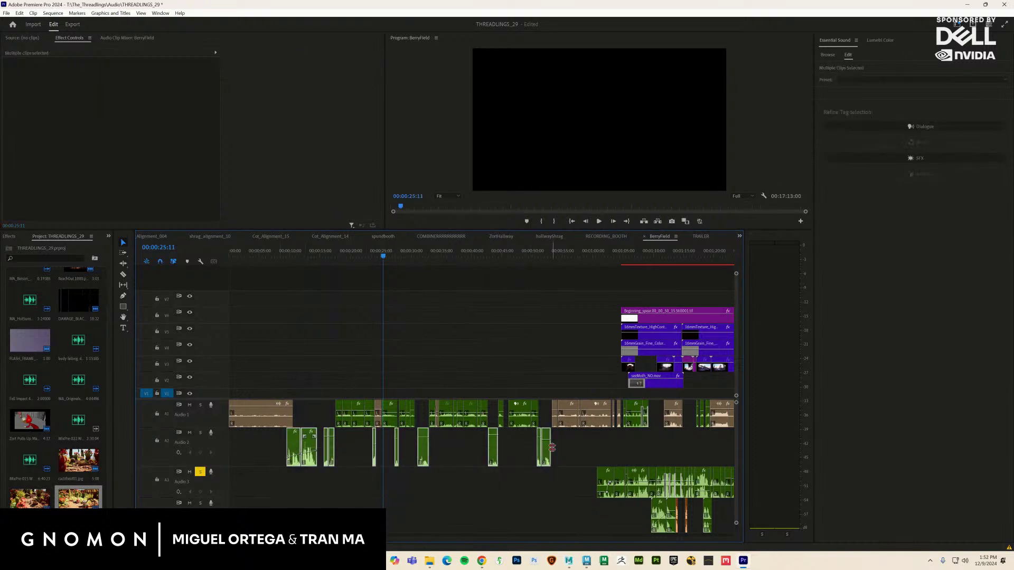
pyautogui.moveTo(571, 254); pyautogui.dragTo(532, 289)
pyautogui.moveTo(298, 538); pyautogui.dragTo(494, 534)
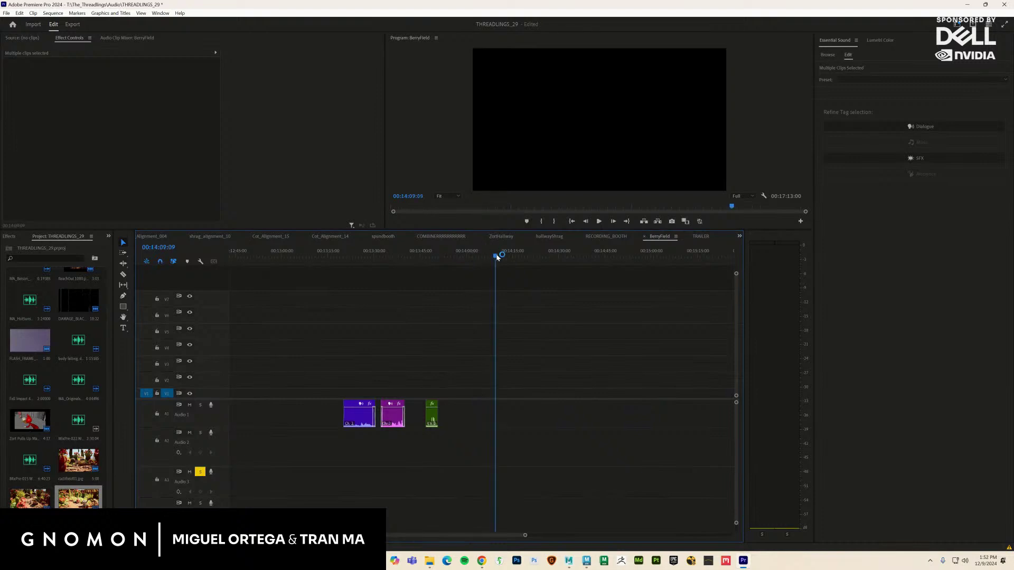
pyautogui.hotkey('ctrl', 'v')
pyautogui.click(488, 456)
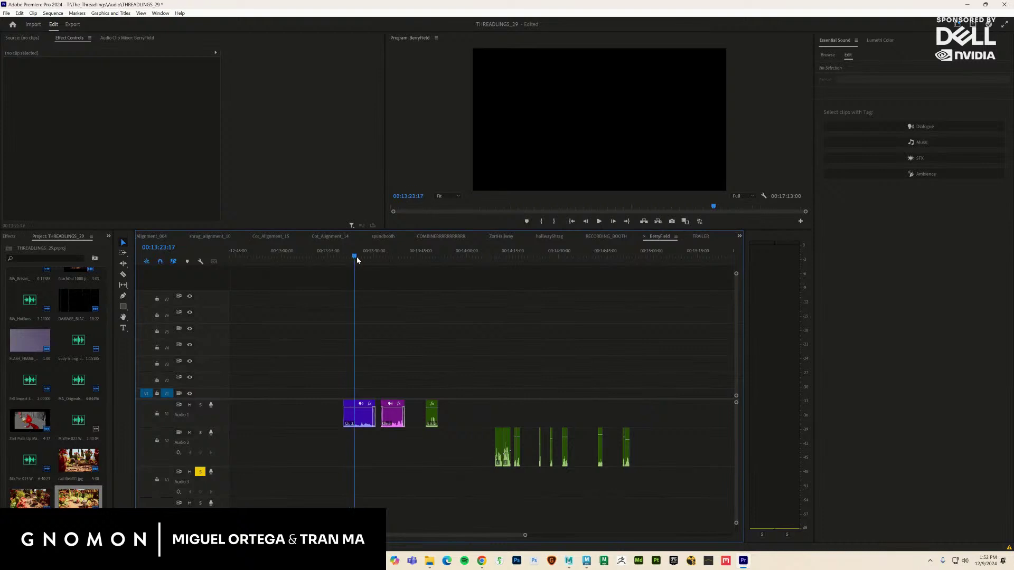
# Turn off the Audio 3 solo and play the violet clip from about 00:13:23
pyautogui.click(200, 472)
pyautogui.press('space')
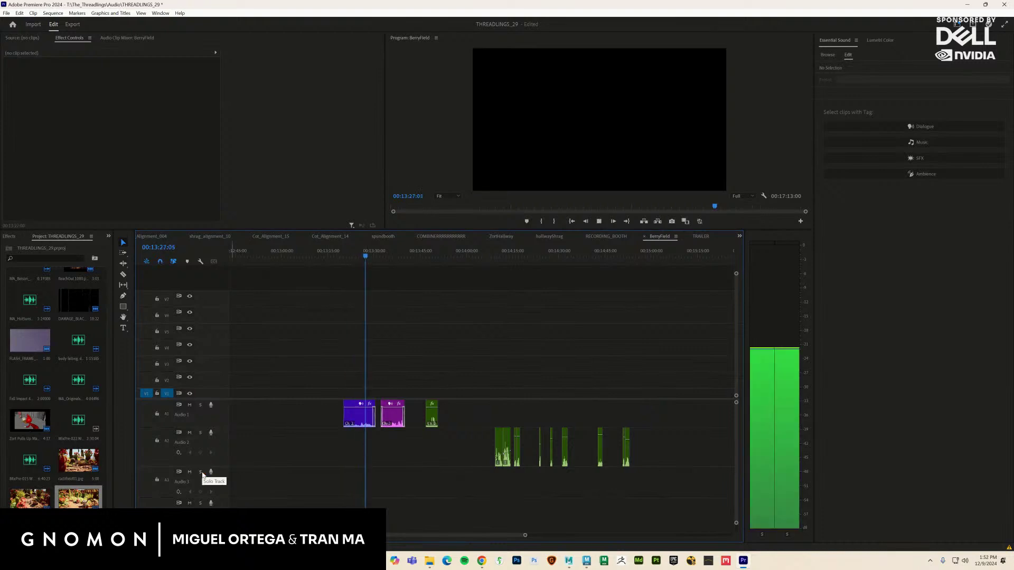
pyautogui.press('space')
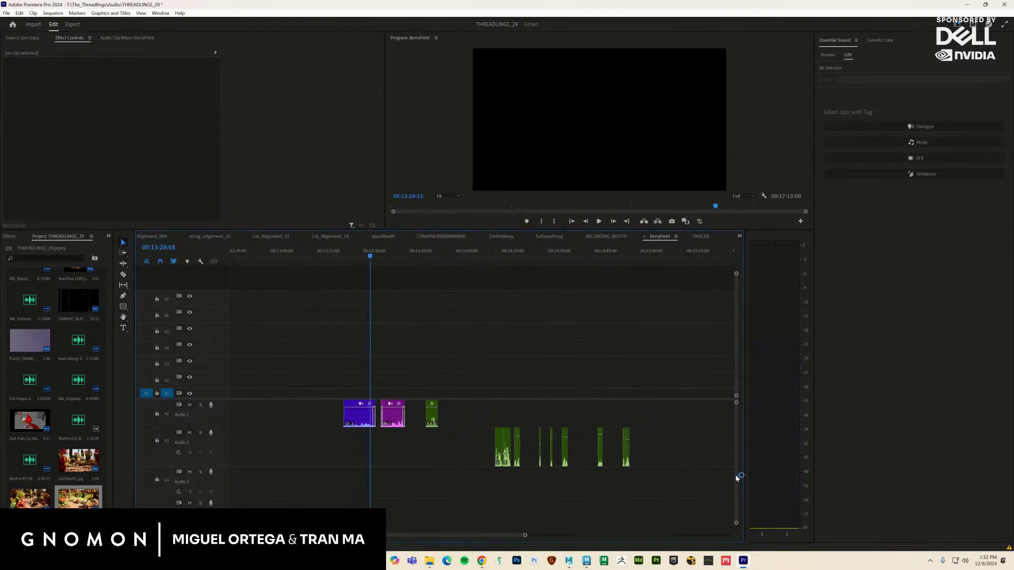
# Mute the Audio 5 and Audio 6 tracks and play the violet clip again
pyautogui.scroll(-4, 734, 480)
pyautogui.hscroll(-1, 287, 463)
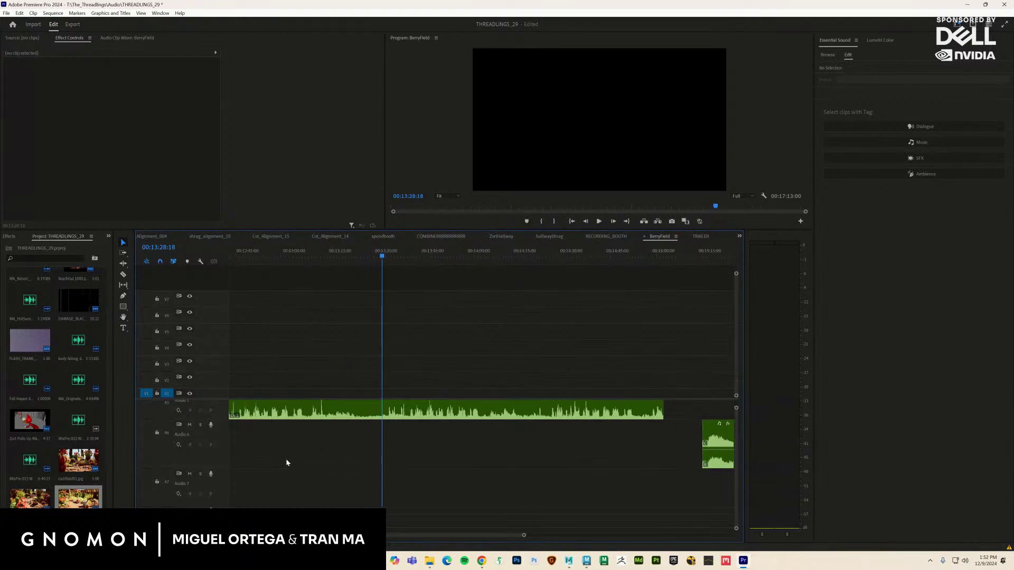
pyautogui.scroll(4, 738, 444)
pyautogui.scroll(-2, 737, 441)
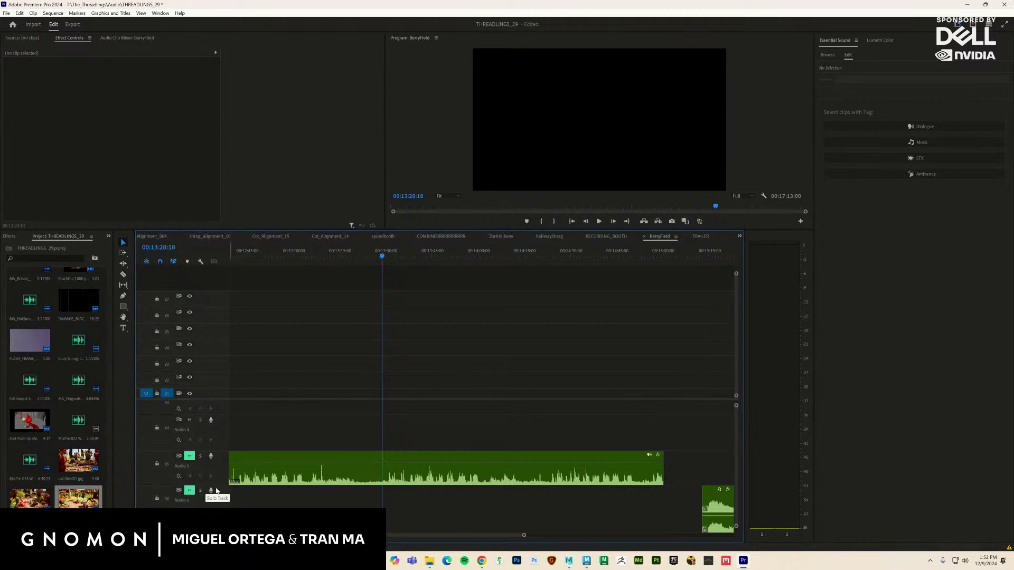
pyautogui.scroll(4, 735, 443)
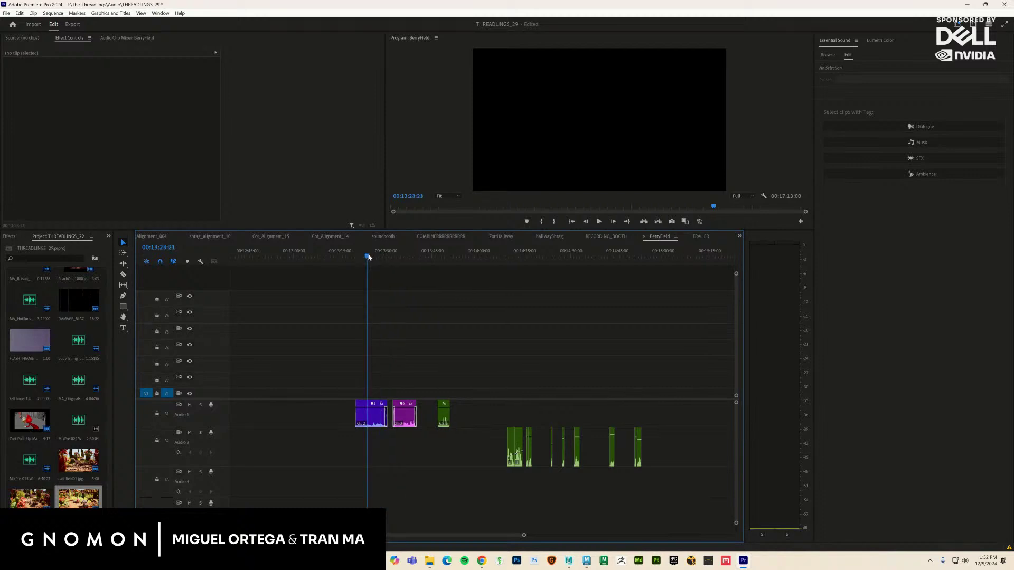
pyautogui.press('space')
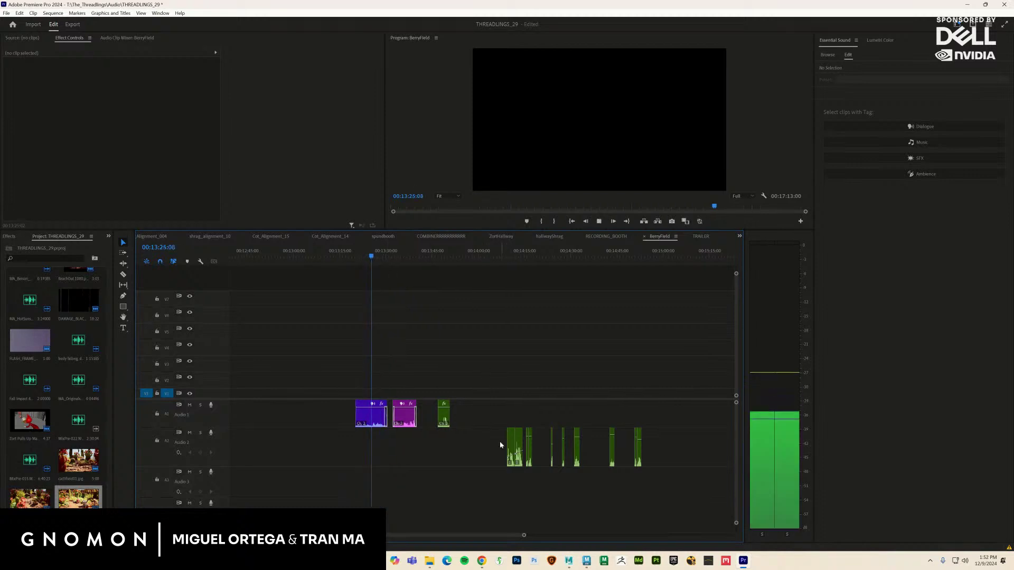
pyautogui.press('space')
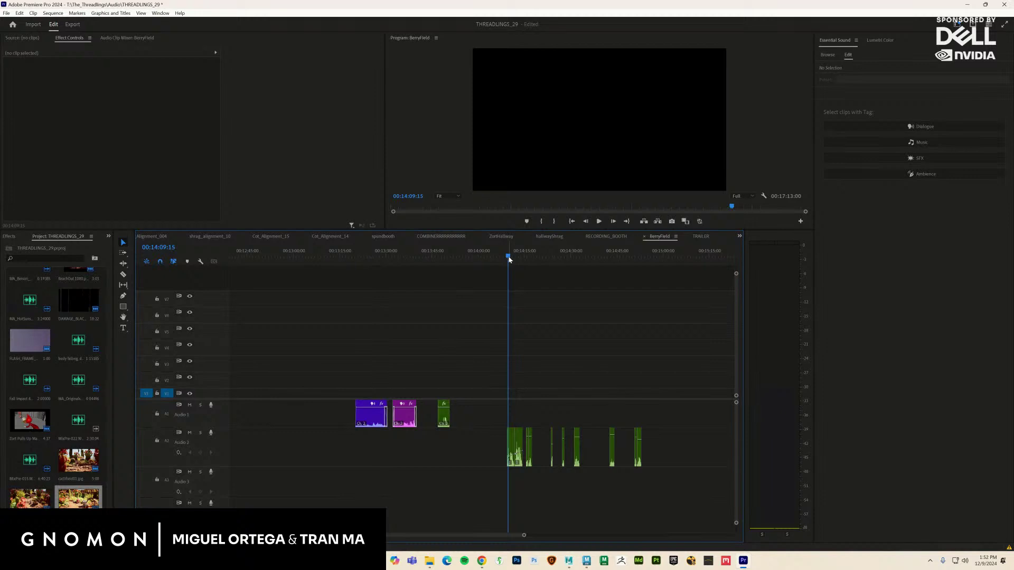
# Play the first pasted green clips and move them on Audio 2 to overlap the violet clip's end by about one second
pyautogui.press('space')
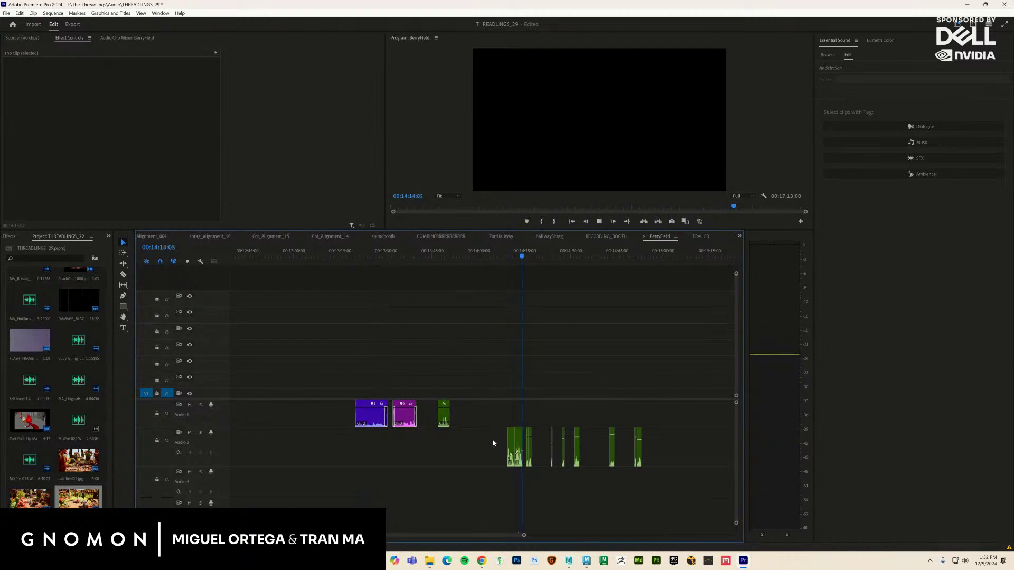
pyautogui.moveTo(540, 453); pyautogui.dragTo(390, 450)
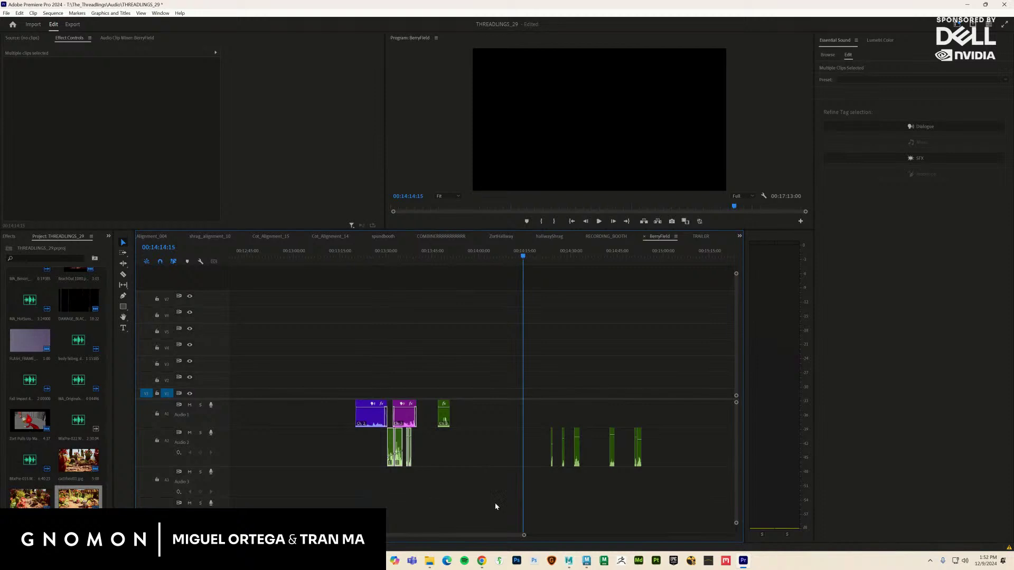
pyautogui.moveTo(524, 537); pyautogui.dragTo(442, 534)
pyautogui.moveTo(632, 448); pyautogui.dragTo(627, 448)
# Move the magenta clip later, past the green clips, and play the overlap between the violet and green clips
pyautogui.moveTo(681, 425); pyautogui.dragTo(704, 413)
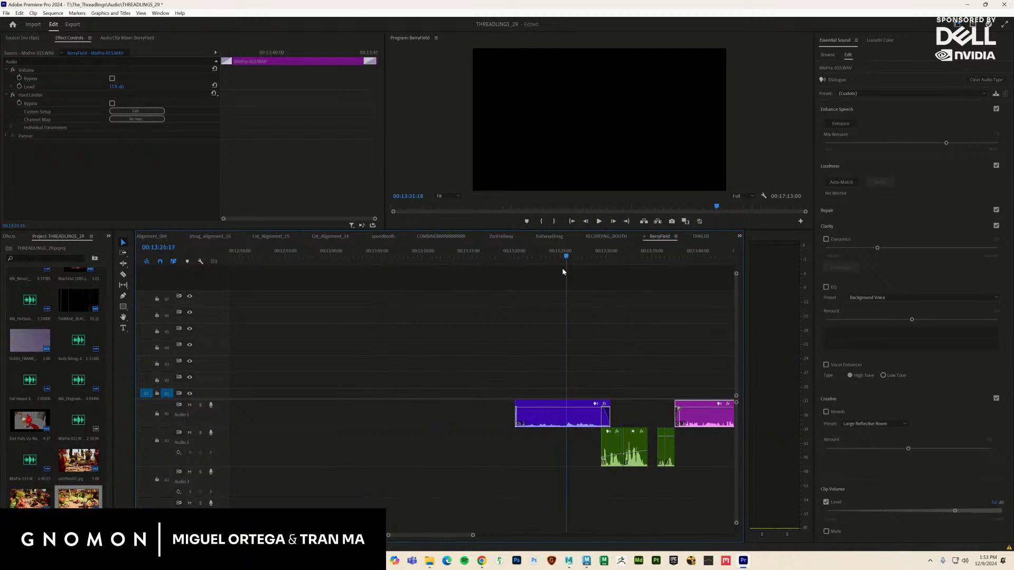
pyautogui.moveTo(562, 272); pyautogui.dragTo(530, 275)
pyautogui.press('space')
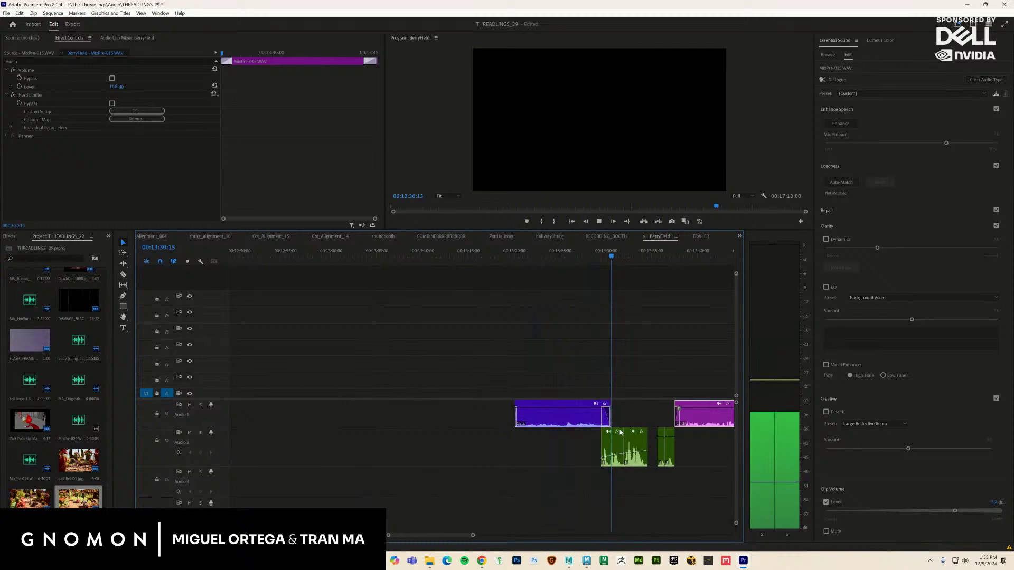
pyautogui.press('space')
# Shift the green clips on Audio 2 about one second earlier, further under the violet clip's fade-out
pyautogui.moveTo(389, 536); pyautogui.dragTo(404, 537)
pyautogui.moveTo(424, 496); pyautogui.dragTo(505, 445)
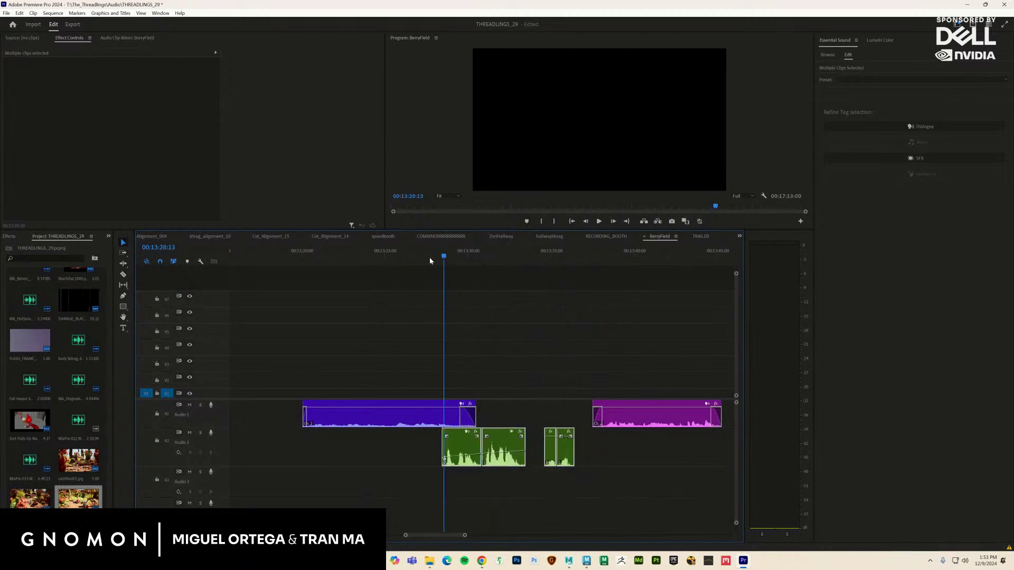
# Shift the green clips on Audio 2 slightly later so they start closer to the end of the blue clip, and audition the timing
pyautogui.press('space')
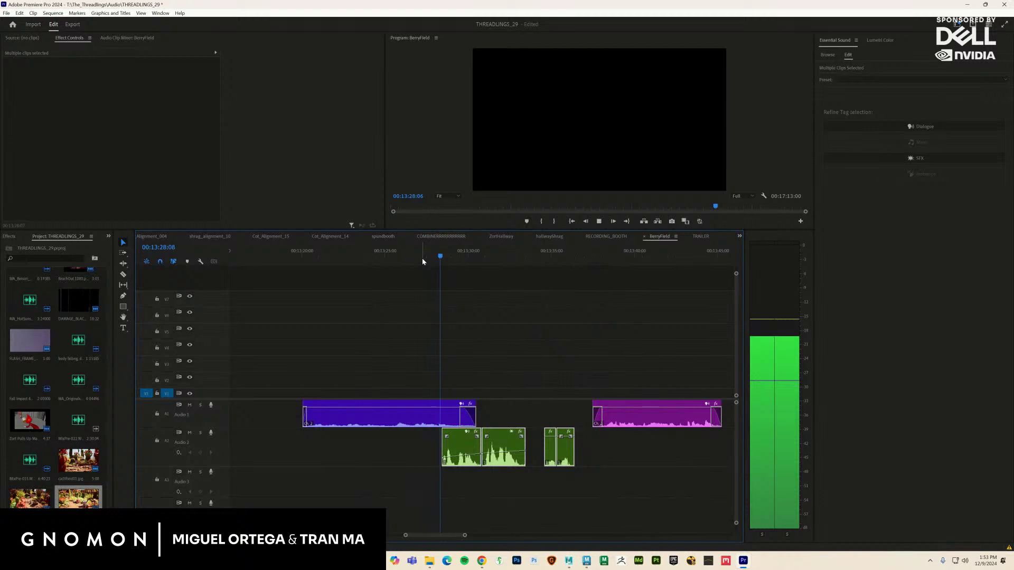
pyautogui.press('space')
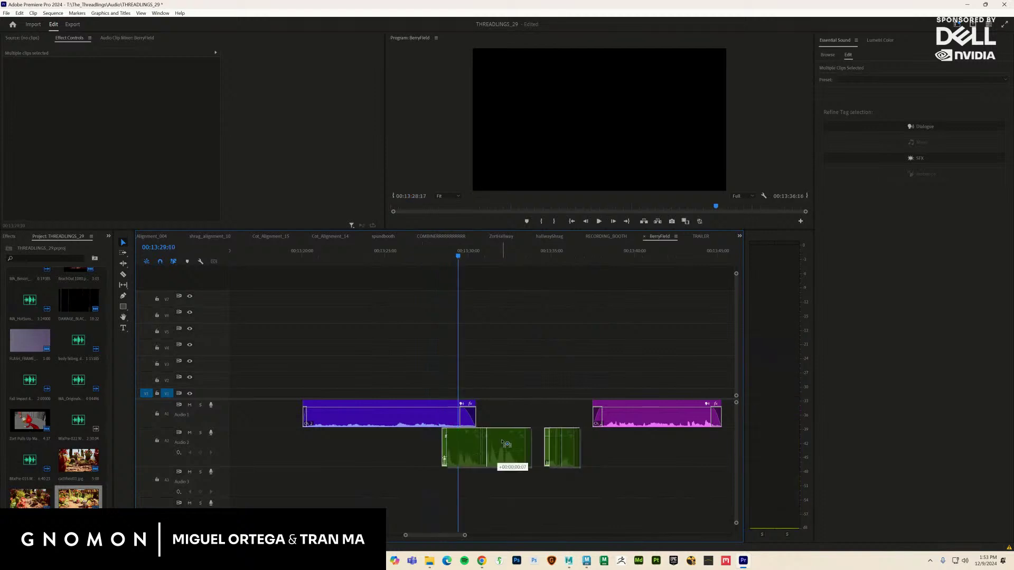
pyautogui.moveTo(498, 443); pyautogui.dragTo(504, 444)
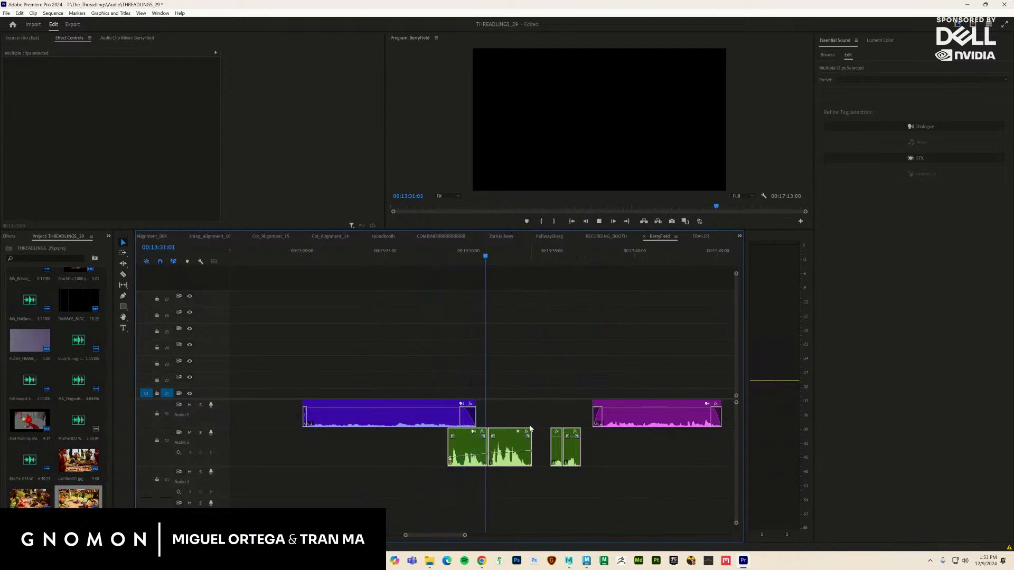
pyautogui.moveTo(509, 448); pyautogui.dragTo(520, 447)
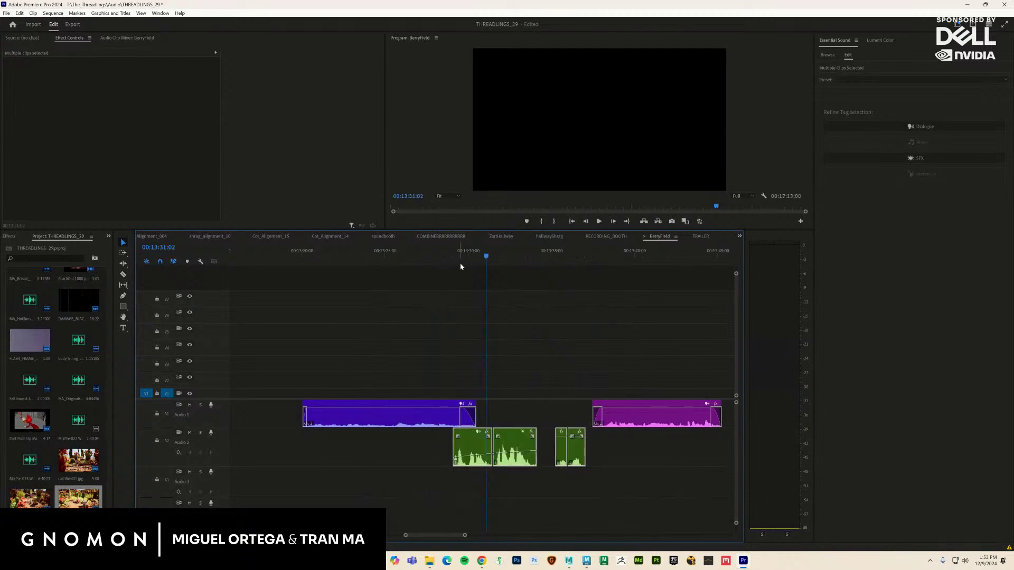
pyautogui.press('space')
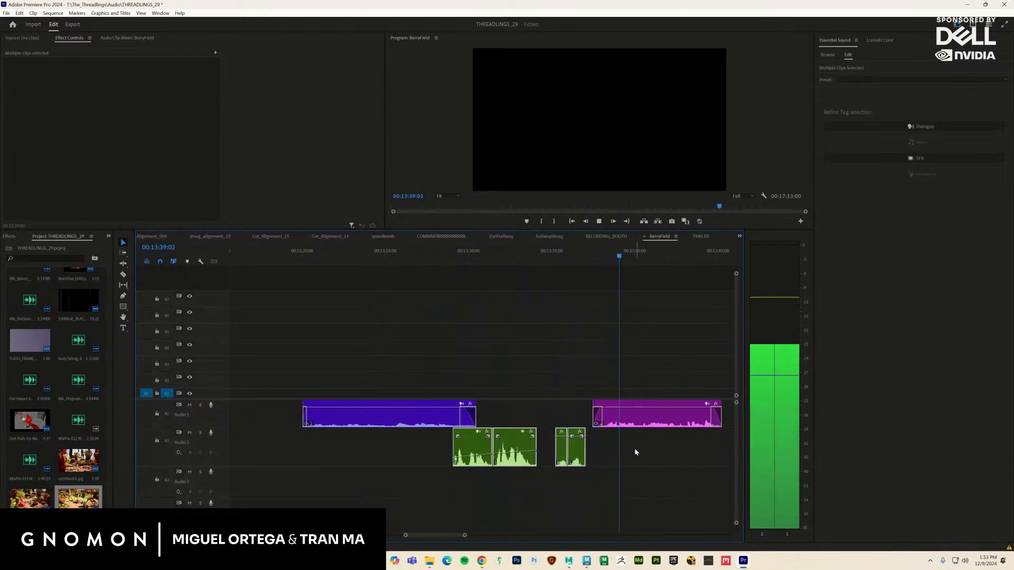
# Move the purple clip on Audio 1 earlier so it overlaps the end of the last green clips, and play back the transition
pyautogui.click(610, 442)
pyautogui.moveTo(621, 424); pyautogui.dragTo(603, 424)
pyautogui.moveTo(577, 252); pyautogui.dragTo(556, 256)
pyautogui.press('space')
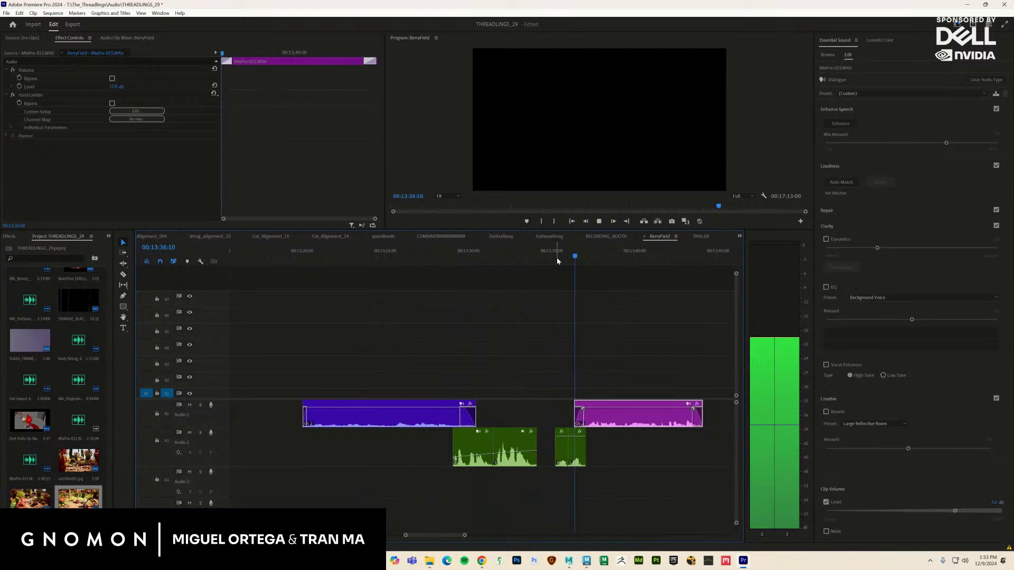
pyautogui.press('space')
# Nudge the purple clip on Audio 1 slightly later and audition it from 00:13:33:08
pyautogui.moveTo(628, 423)
pyautogui.mouseDown()
pyautogui.moveTo(636, 423)
pyautogui.moveTo(627, 423)
pyautogui.mouseUp()
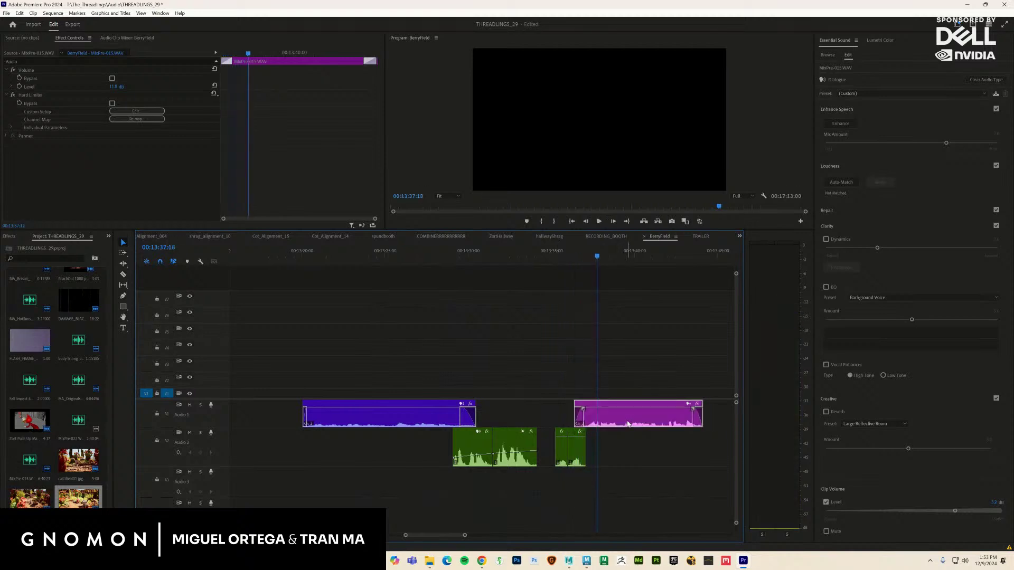
pyautogui.press('=')
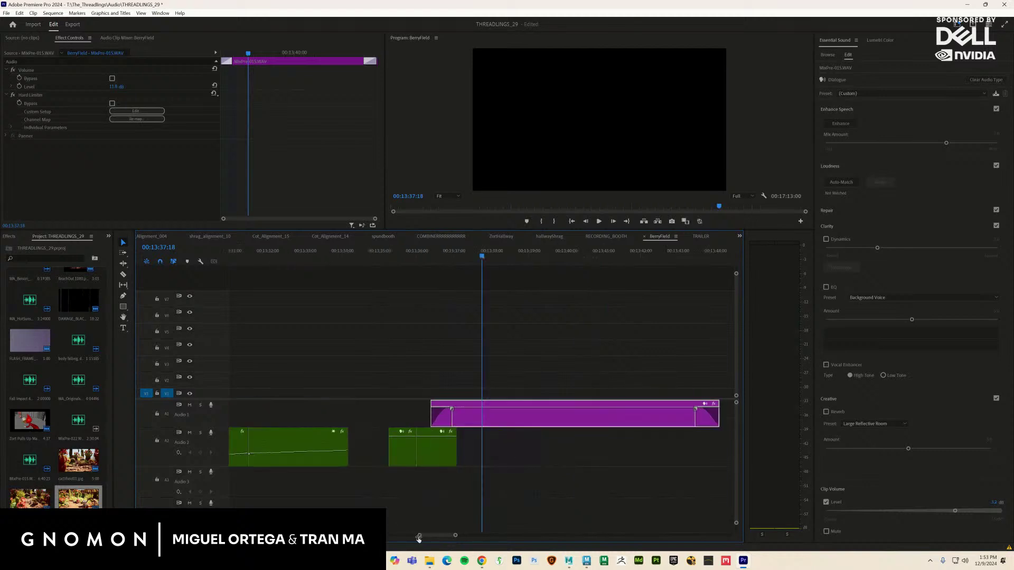
pyautogui.moveTo(502, 423); pyautogui.dragTo(523, 425)
pyautogui.moveTo(431, 256); pyautogui.dragTo(311, 274)
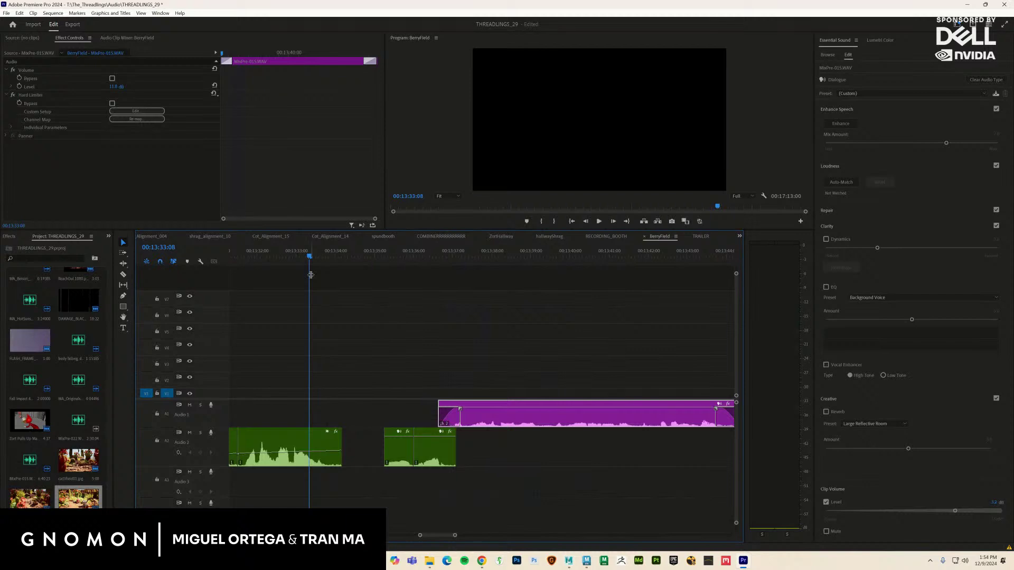
pyautogui.press('space')
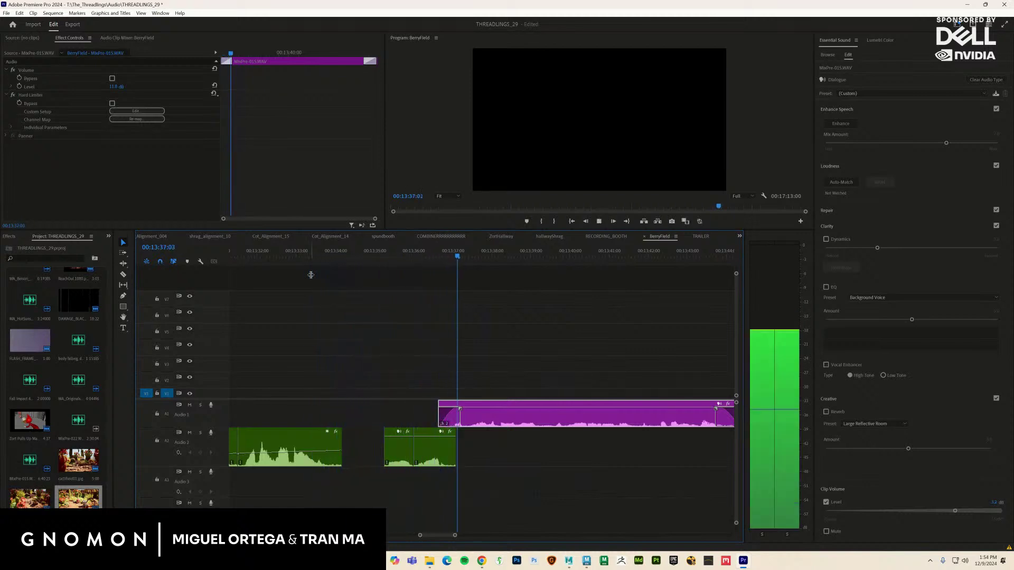
# Move the purple clip later so its fade-in begins just before the last green clip ends, and play back from 00:13:35:01
pyautogui.moveTo(508, 424); pyautogui.dragTo(520, 424)
pyautogui.moveTo(442, 256); pyautogui.dragTo(376, 258)
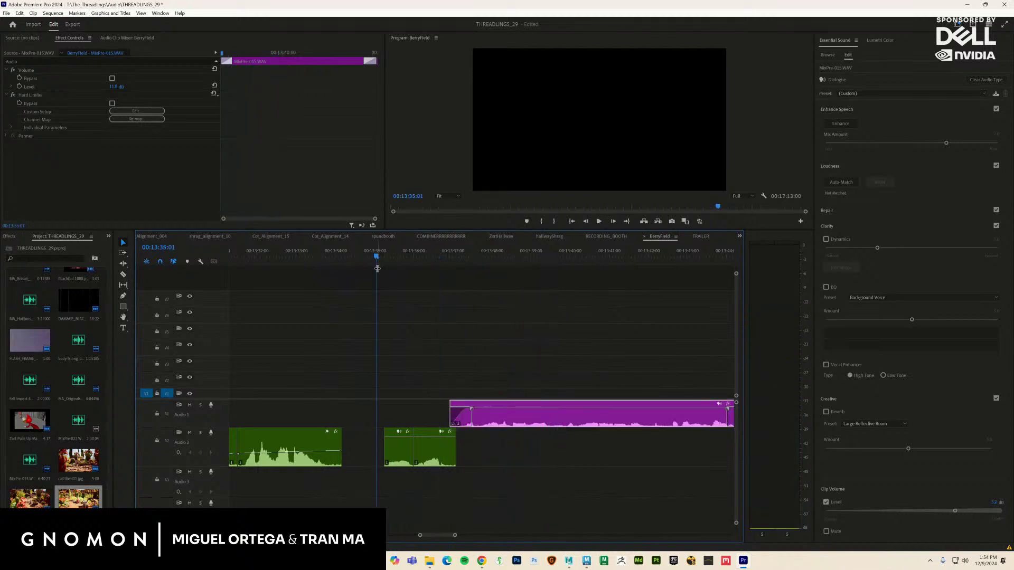
pyautogui.press('space')
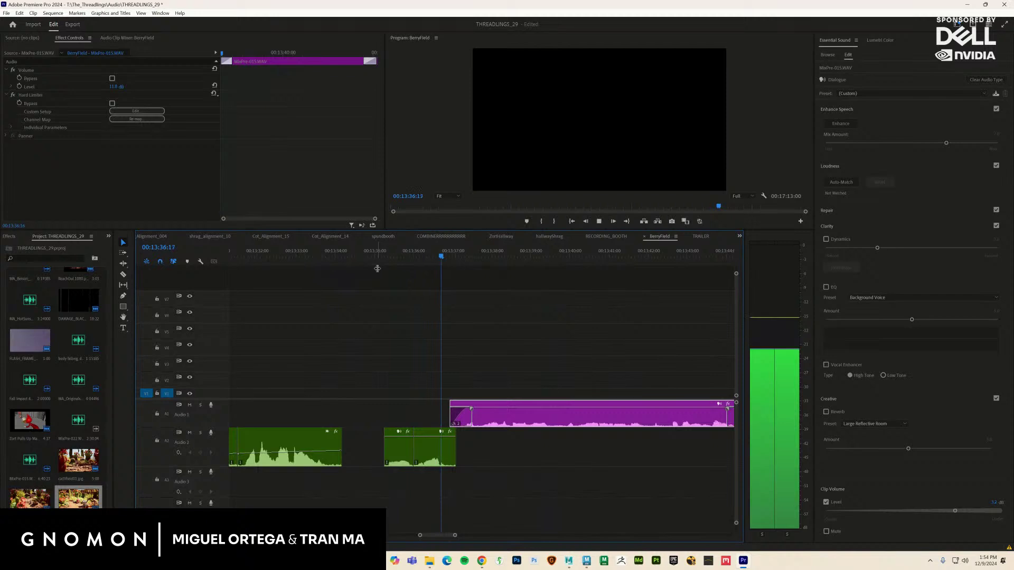
pyautogui.press('space')
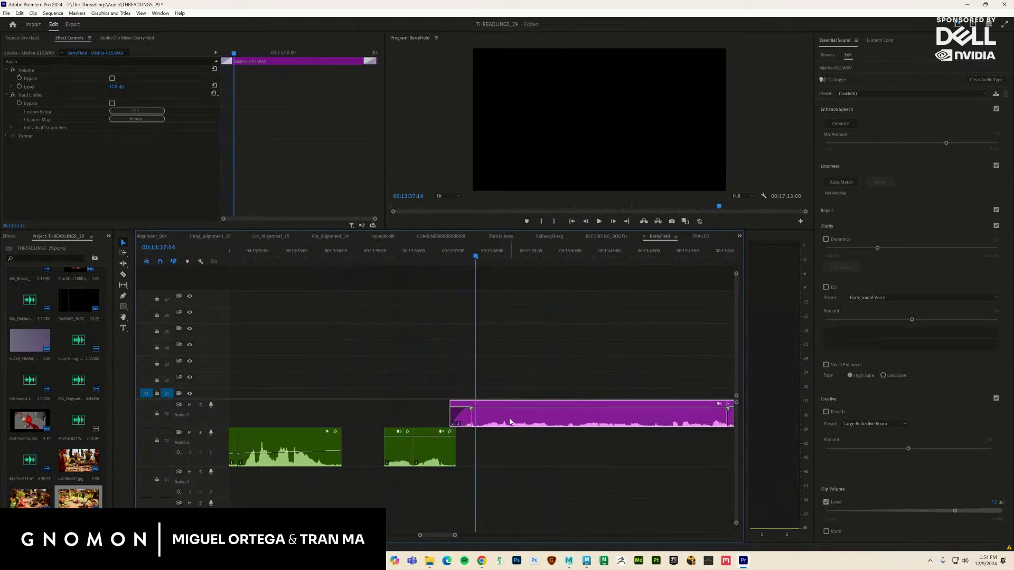
# Nudge the purple clip back slightly earlier, audition the whole exchange, and lower the purple clip's volume to about 5 dB
pyautogui.moveTo(510, 422); pyautogui.dragTo(510, 422)
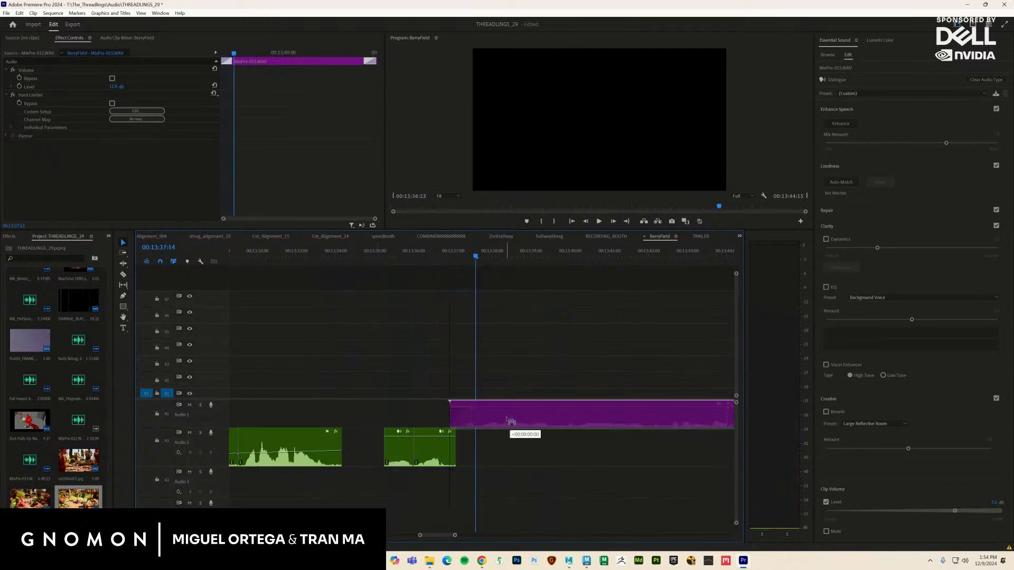
pyautogui.moveTo(508, 421); pyautogui.dragTo(509, 422)
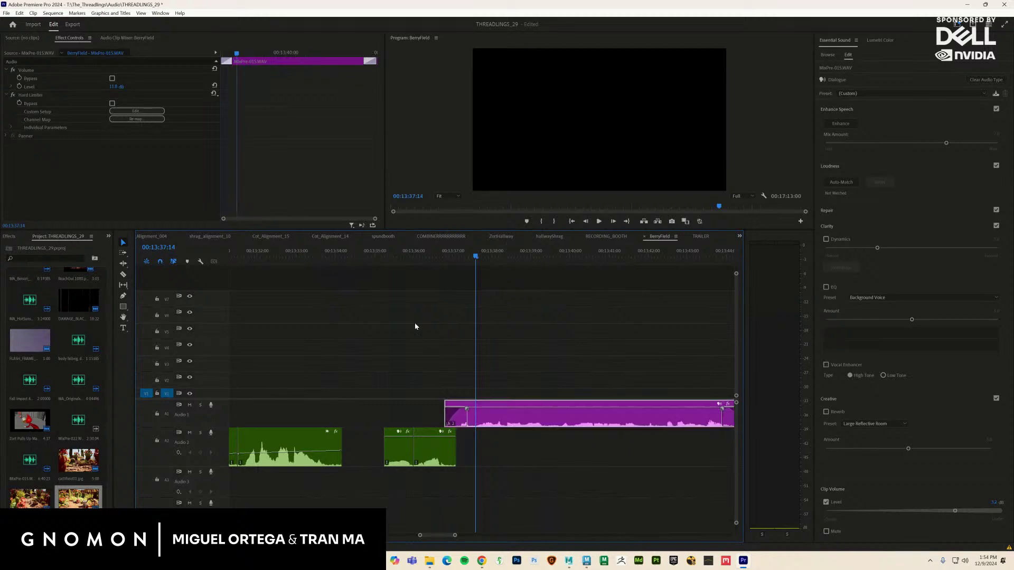
pyautogui.click(393, 251)
pyautogui.click(282, 264)
pyautogui.press('space')
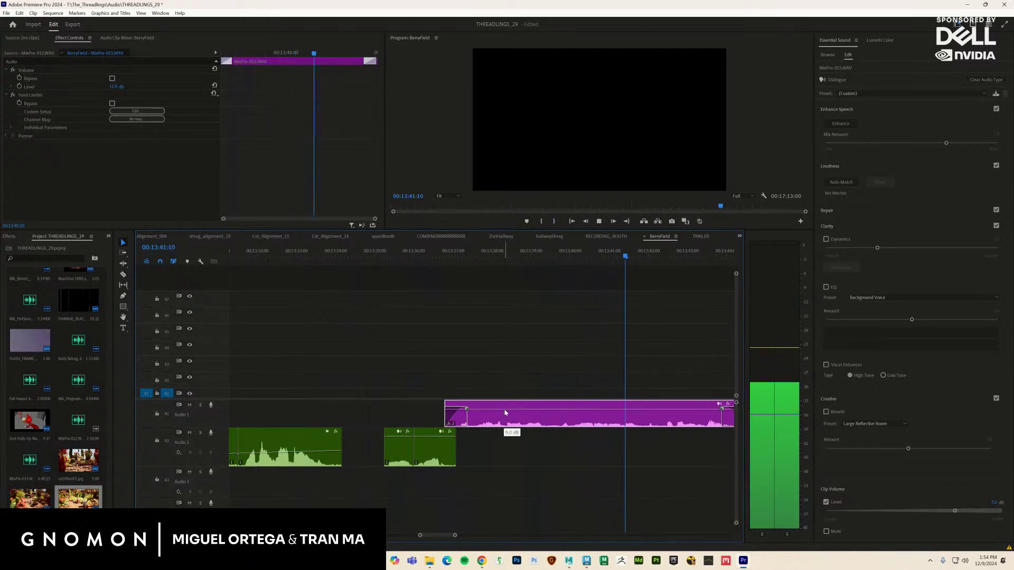
pyautogui.press('space')
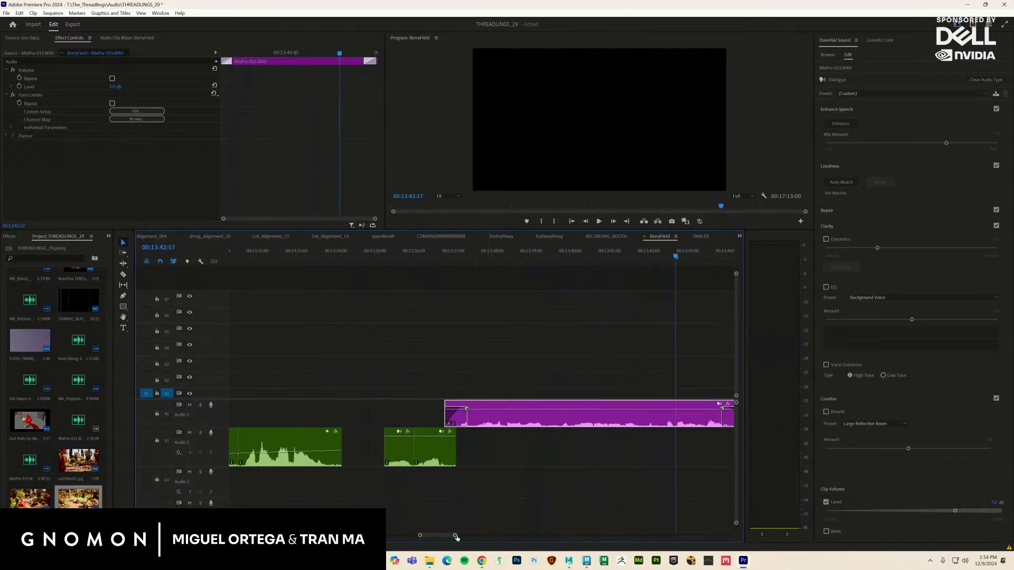
# Locate the birdsong atmosphere clip on the lower audio tracks at the beginning of the BerryField sequence and copy it
pyautogui.moveTo(455, 536); pyautogui.dragTo(222, 537)
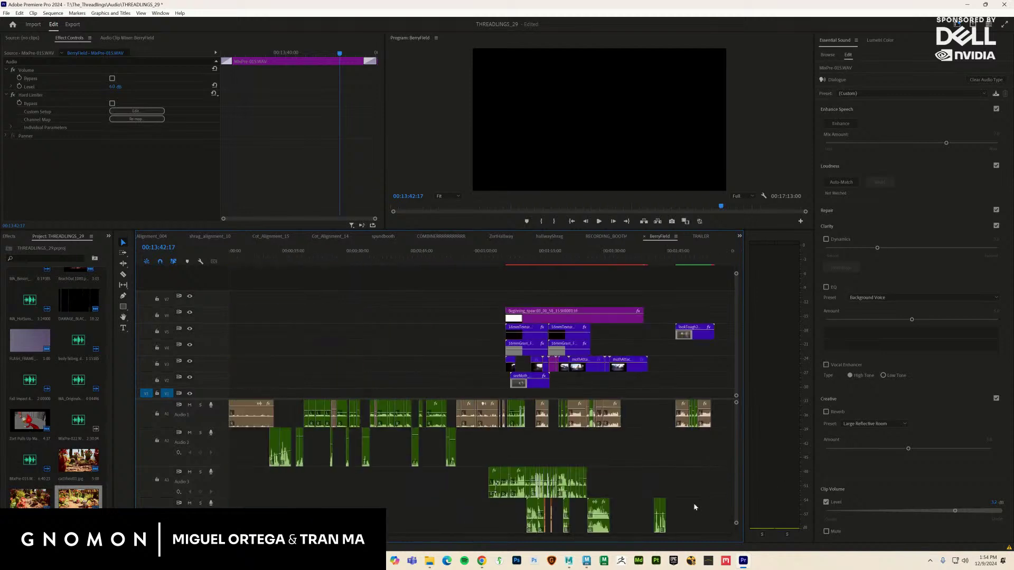
pyautogui.scroll(-5, 735, 473)
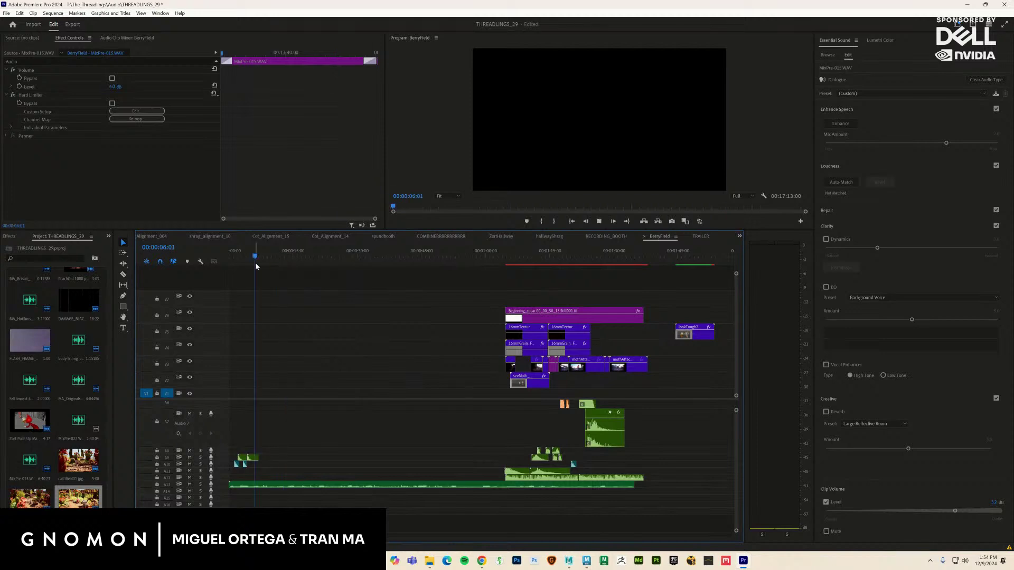
pyautogui.press('space')
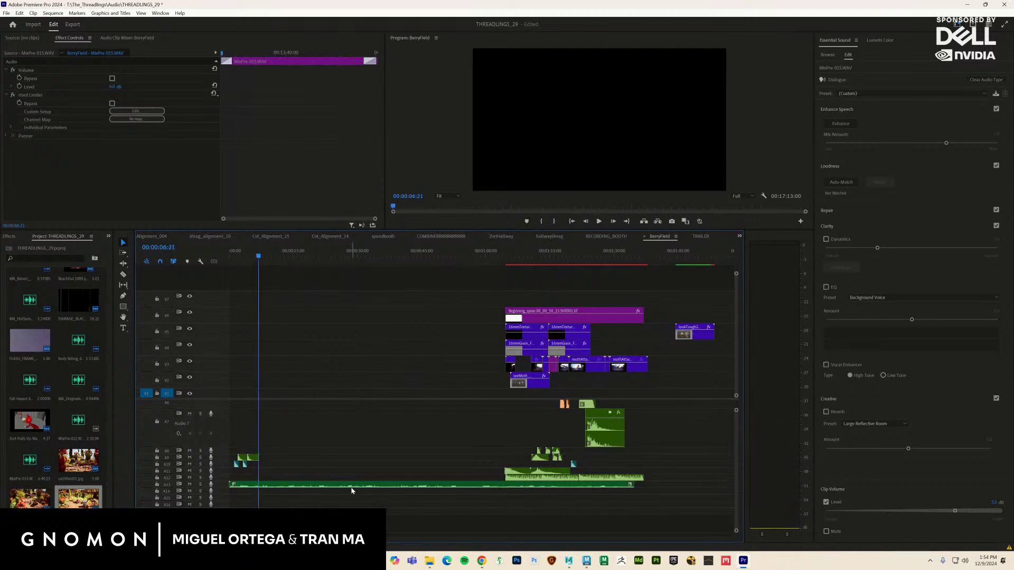
pyautogui.click(352, 490)
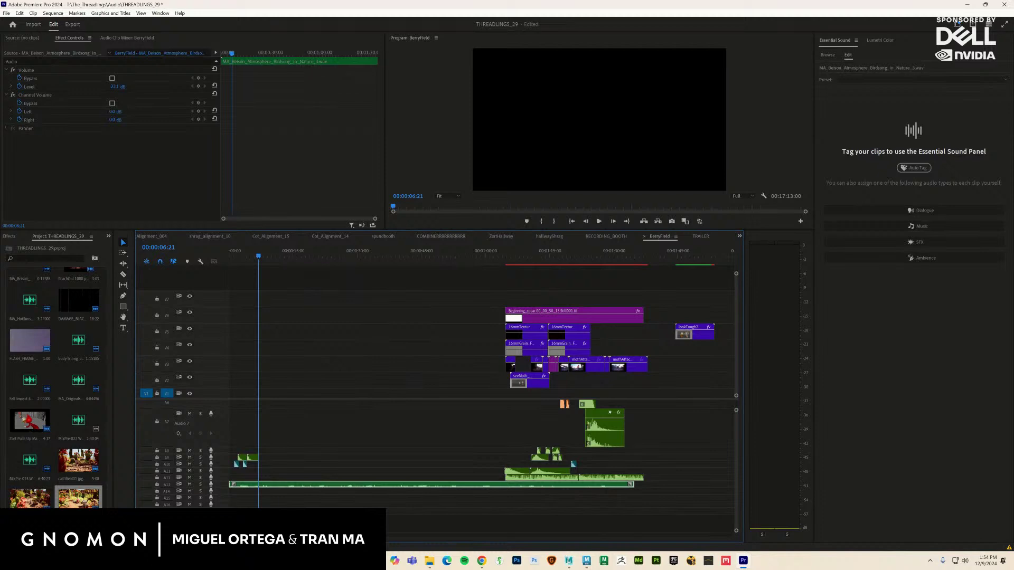
# Paste the copied birdsong atmosphere clip just before the start of the blue clip, near 00:13:20
pyautogui.hscroll(15, 481, 370)
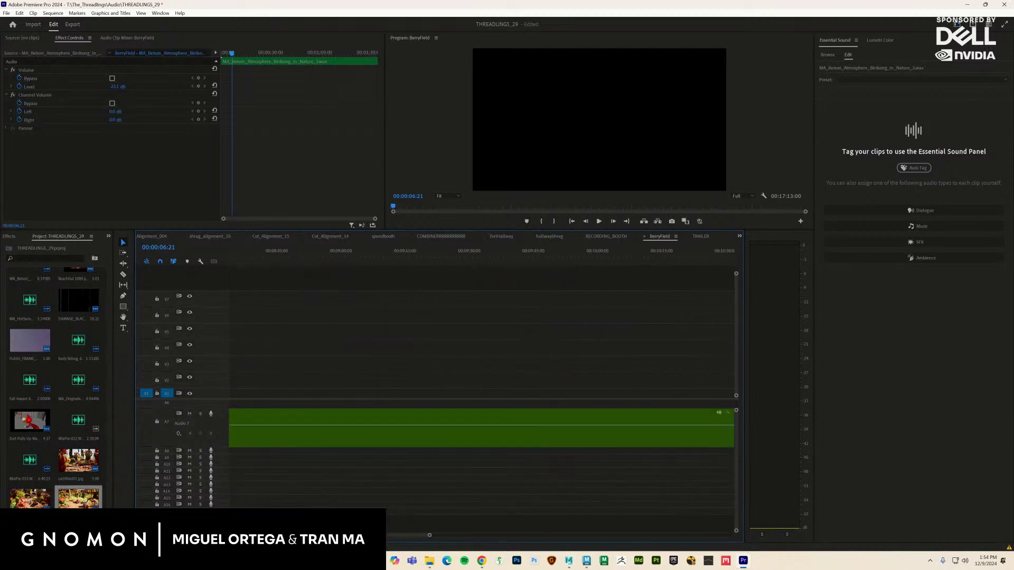
pyautogui.hscroll(20, 482, 369)
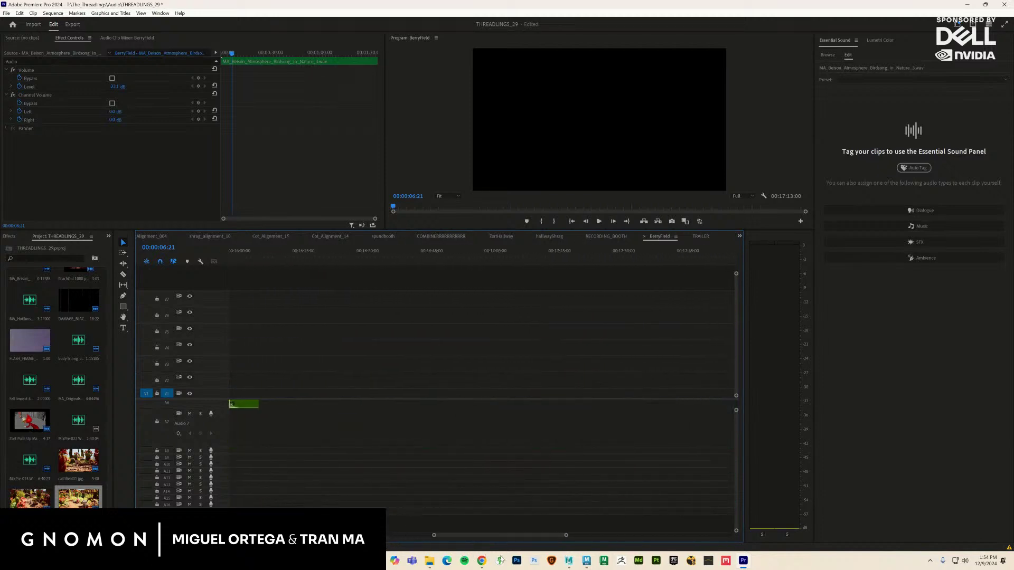
pyautogui.hscroll(3, 637, 480)
pyautogui.scroll(5, 736, 473)
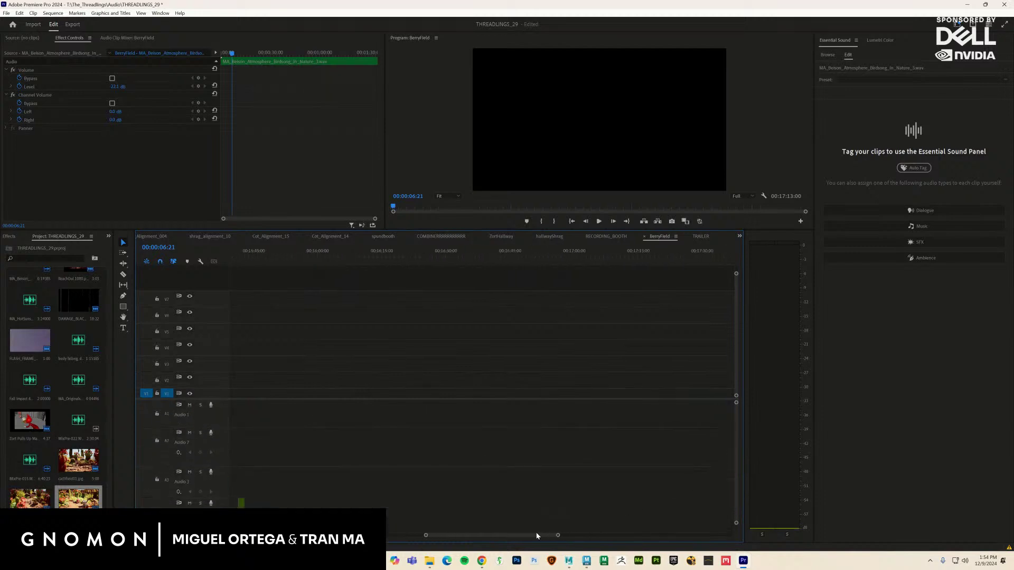
pyautogui.moveTo(537, 536); pyautogui.dragTo(486, 537)
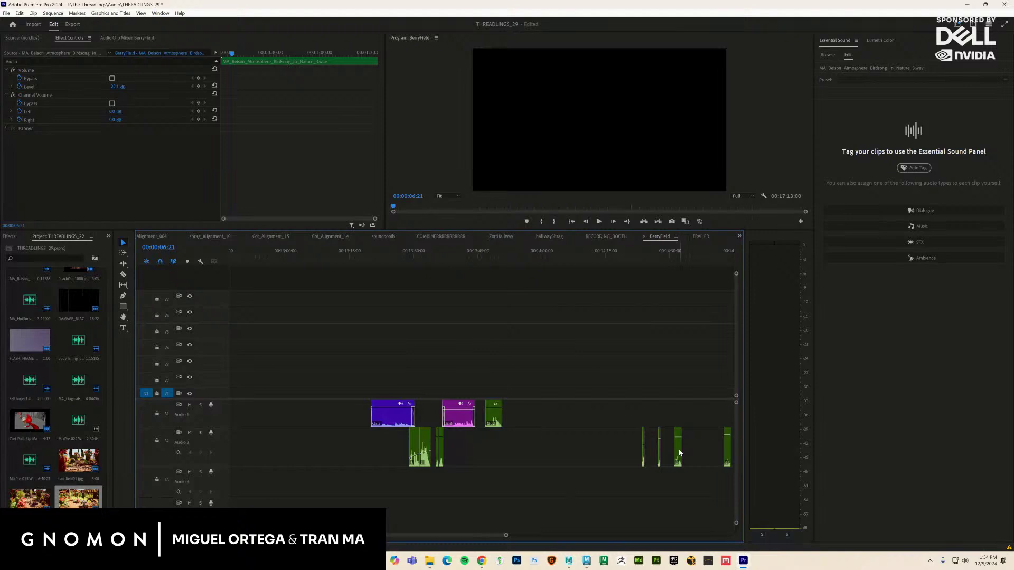
pyautogui.scroll(-4, 734, 457)
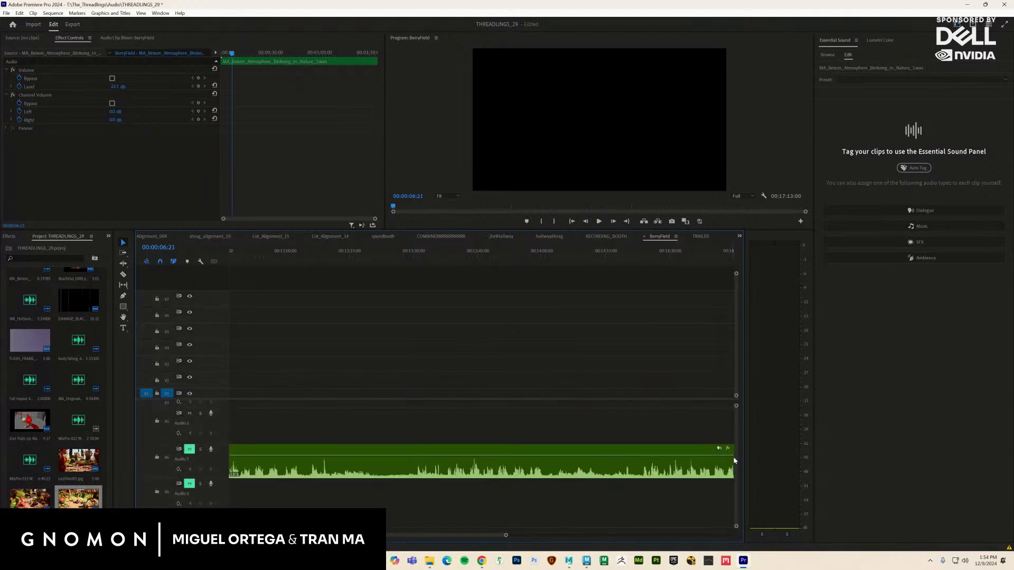
pyautogui.click(482, 257)
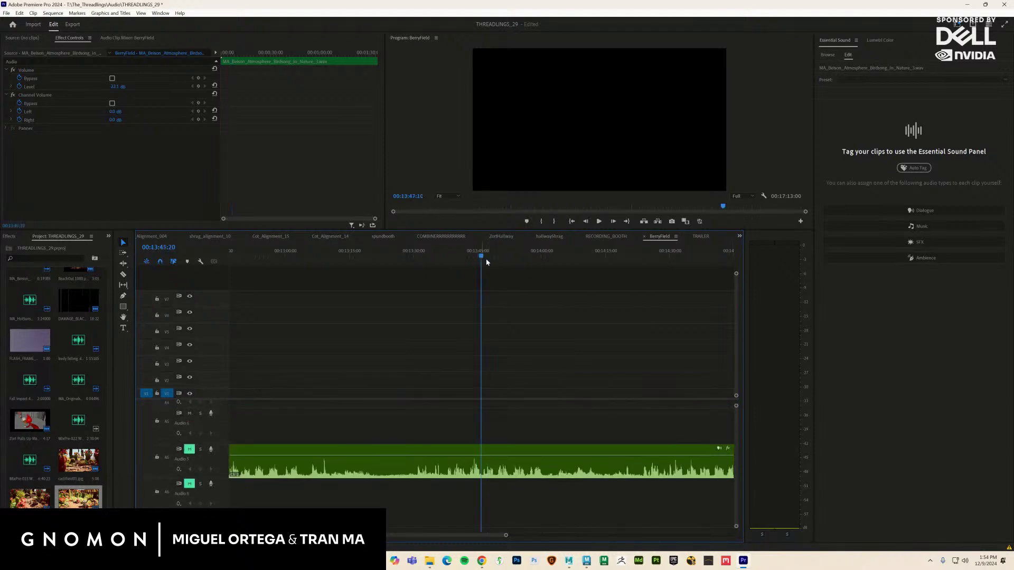
pyautogui.scroll(4, 733, 447)
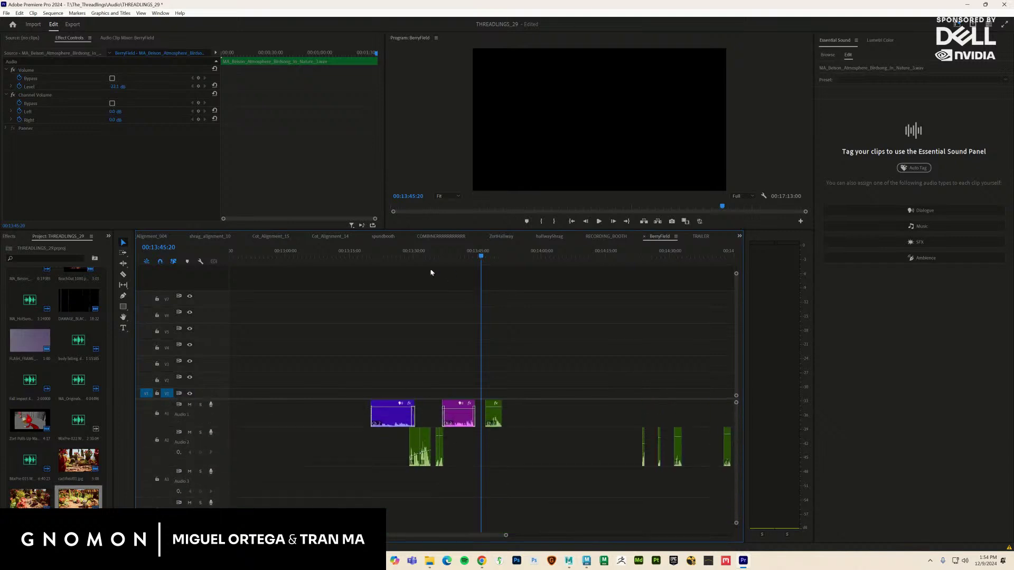
pyautogui.moveTo(420, 256); pyautogui.dragTo(370, 261)
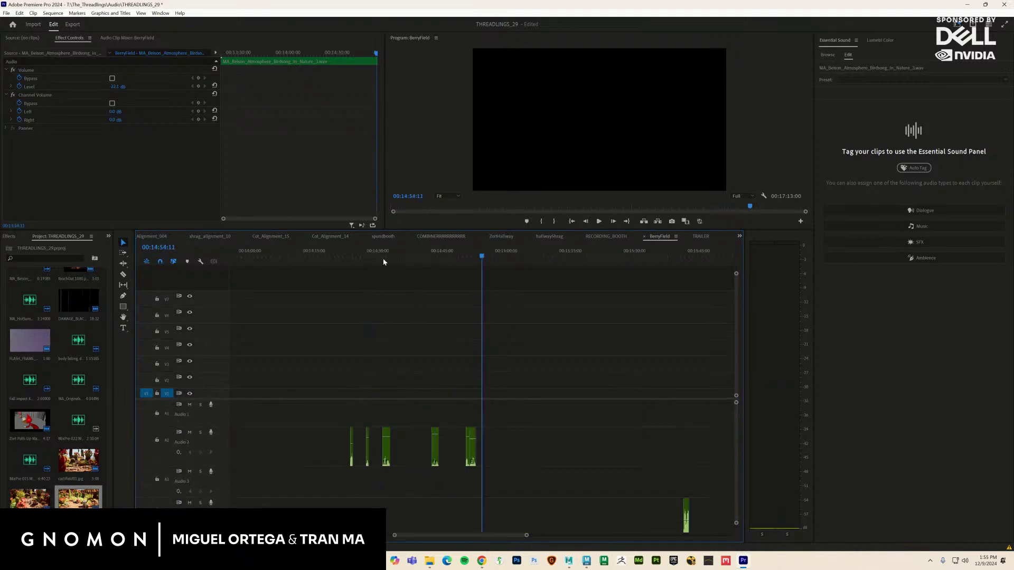
# Audition the pasted birdsong ambience around 00:14:23 and inspect the audio tracks beneath the green clips
pyautogui.moveTo(384, 261); pyautogui.dragTo(345, 262)
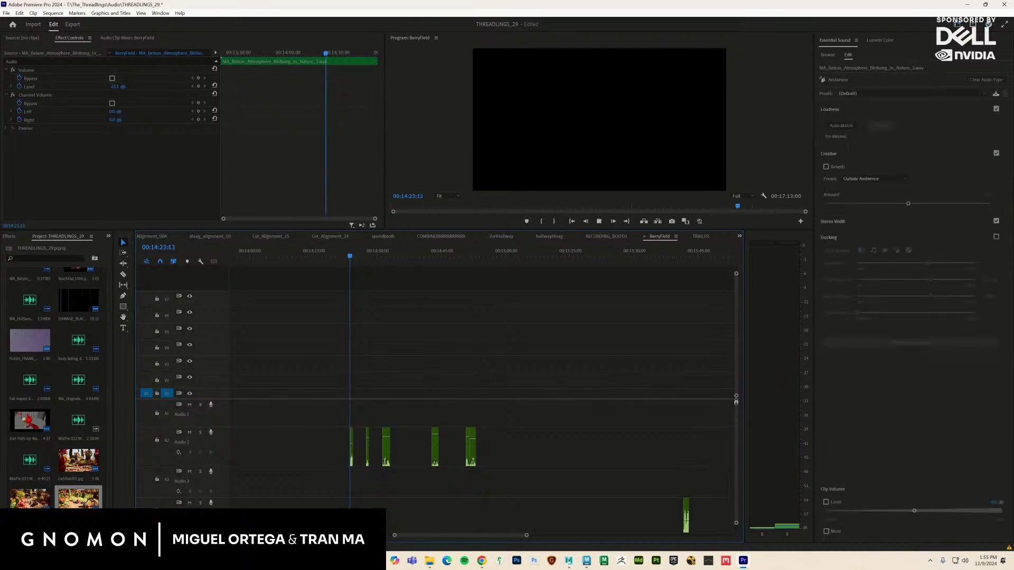
pyautogui.hotkey('alt', '-')
pyautogui.press('space')
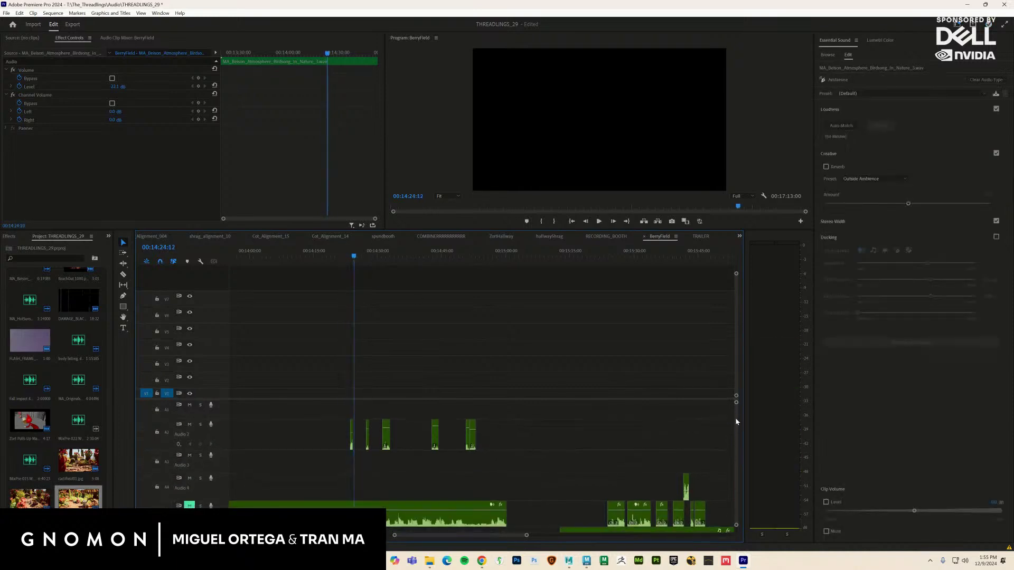
pyautogui.scroll(-3, 738, 416)
pyautogui.scroll(3, 737, 417)
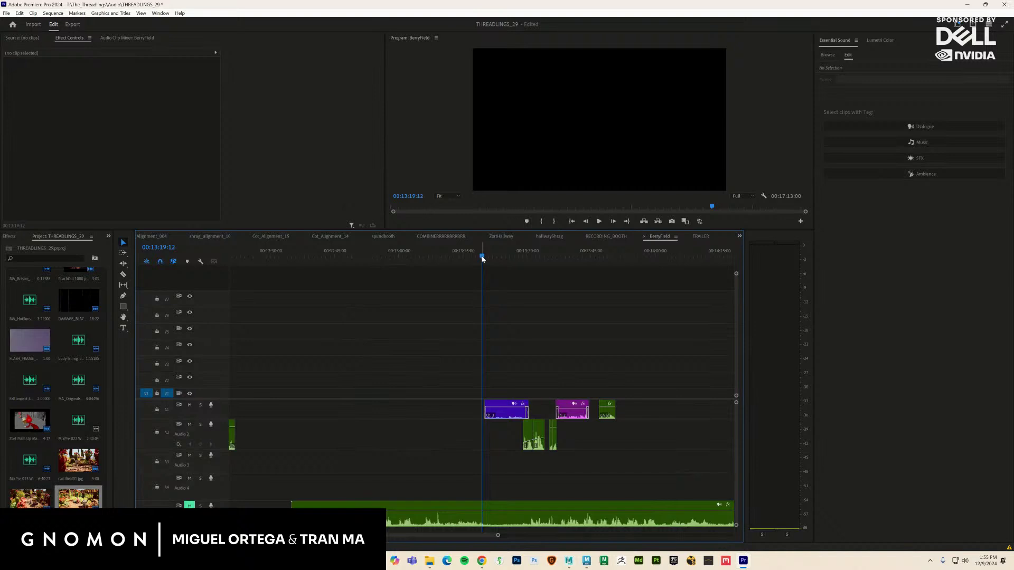
# Paste the birdsong atmosphere clip again at 00:13:19:12 and return the playhead to the start of the blue clip
pyautogui.moveTo(488, 260); pyautogui.dragTo(481, 259)
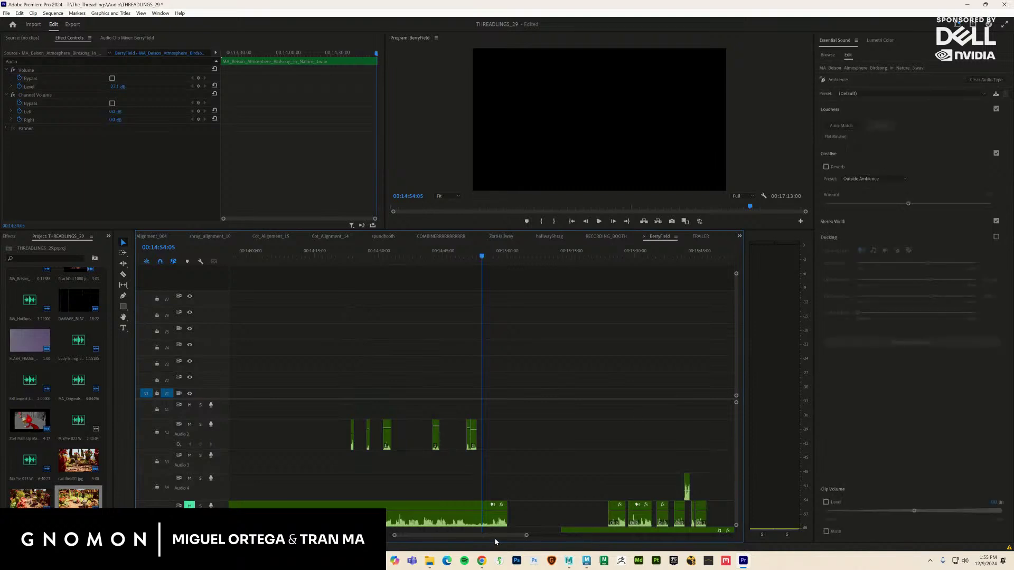
pyautogui.scroll(8, 495, 542)
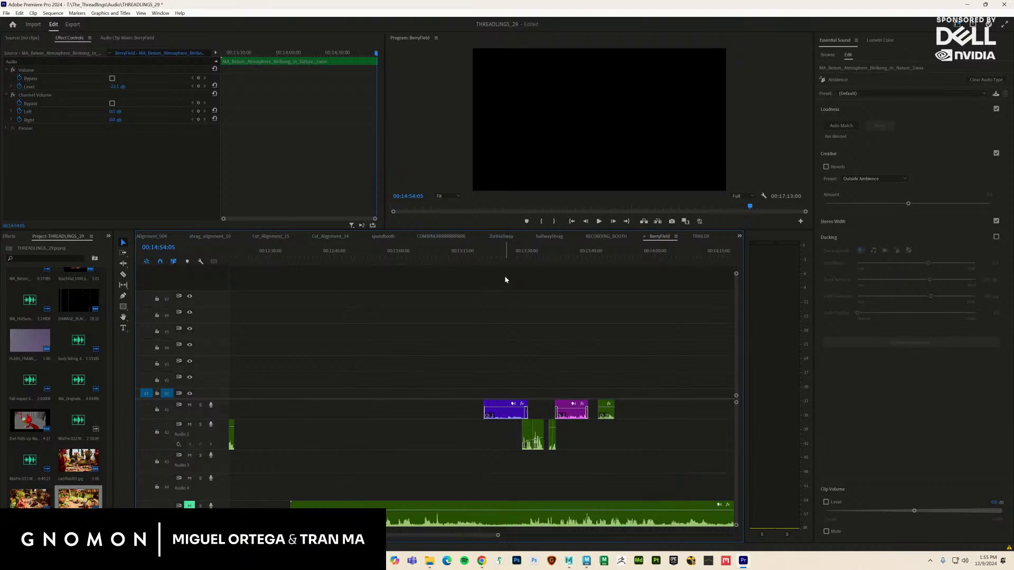
pyautogui.moveTo(486, 259); pyautogui.dragTo(483, 259)
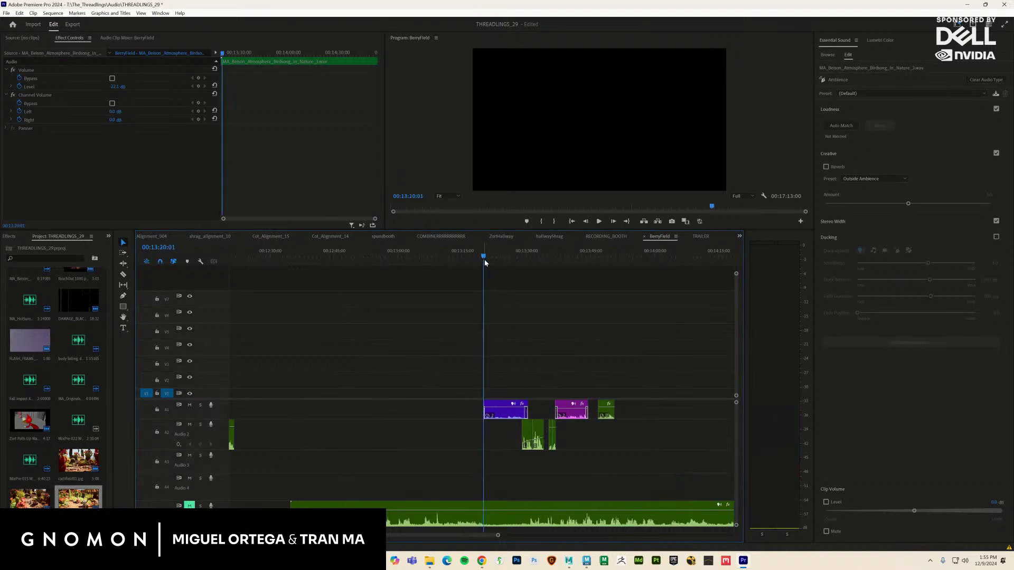
# Play the dialogue with the birdsong ambience from 00:13:20 to about 00:13:44
pyautogui.press('space')
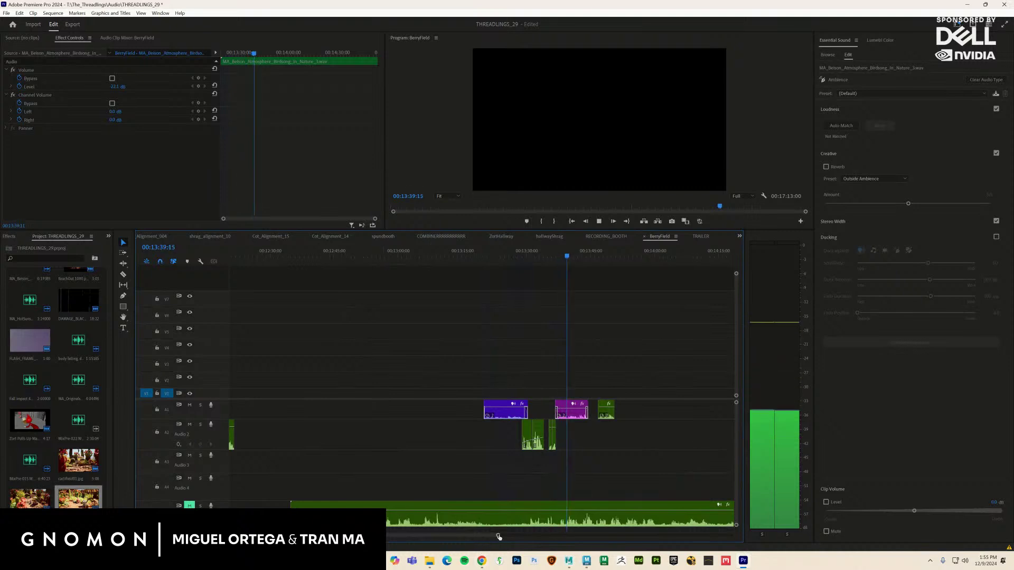
pyautogui.moveTo(498, 535); pyautogui.dragTo(430, 535)
pyautogui.press('space')
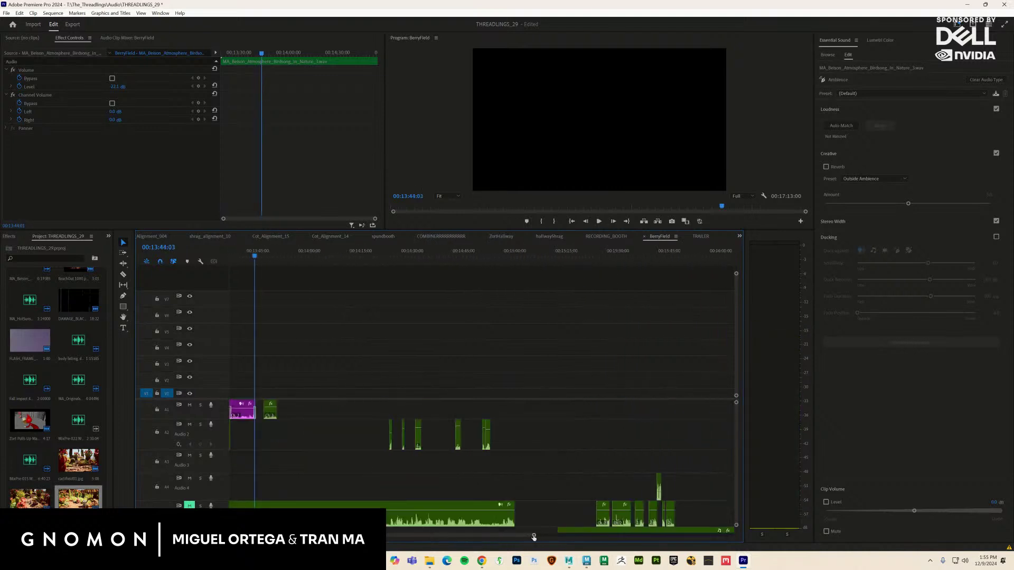
# Move the still-image clips from the upper video track to the lowest one, above the blue dialogue clip near 00:13:20
pyautogui.moveTo(533, 537); pyautogui.dragTo(685, 535)
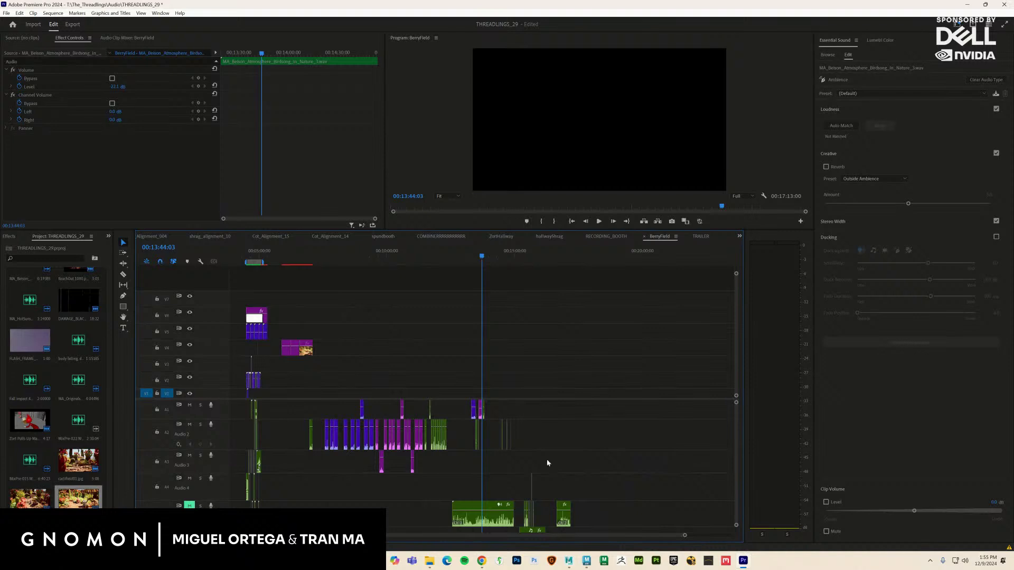
pyautogui.moveTo(287, 340); pyautogui.dragTo(498, 394)
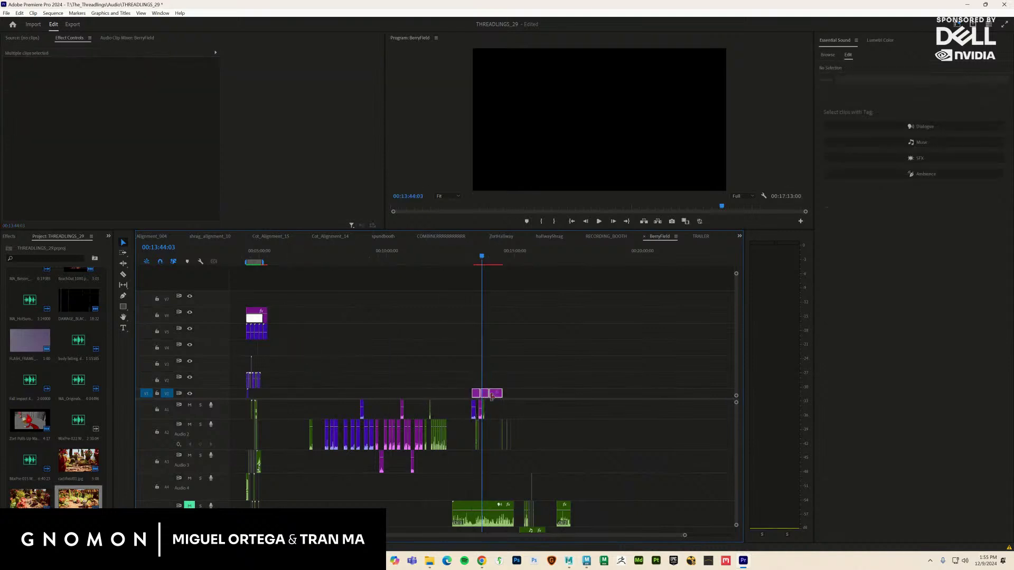
pyautogui.press('=')
pyautogui.press('=')
pyautogui.press('=')
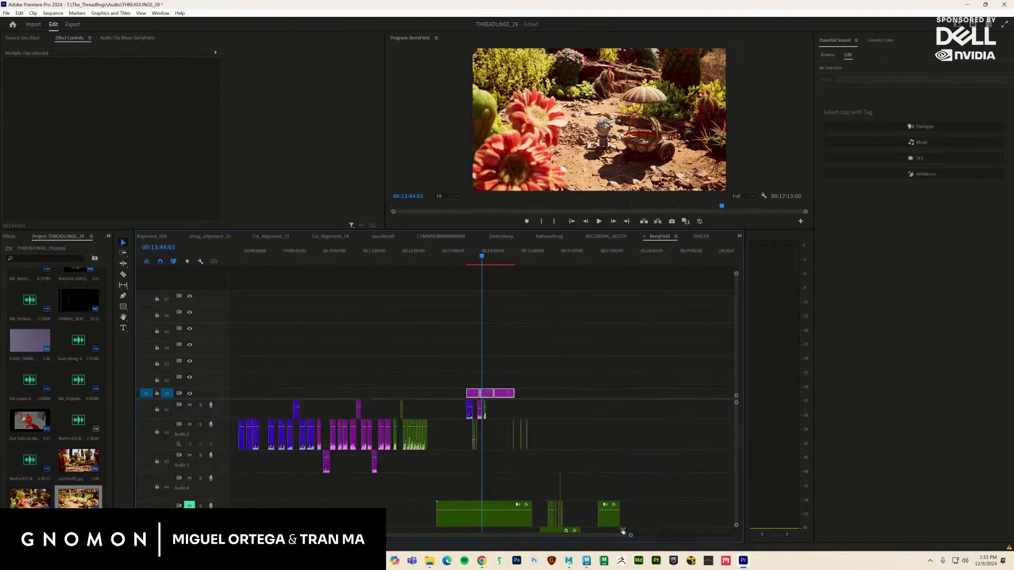
# Play back the still images together with the dialogue and birdsong from the start of the first image
pyautogui.moveTo(446, 261); pyautogui.dragTo(411, 260)
pyautogui.press('space')
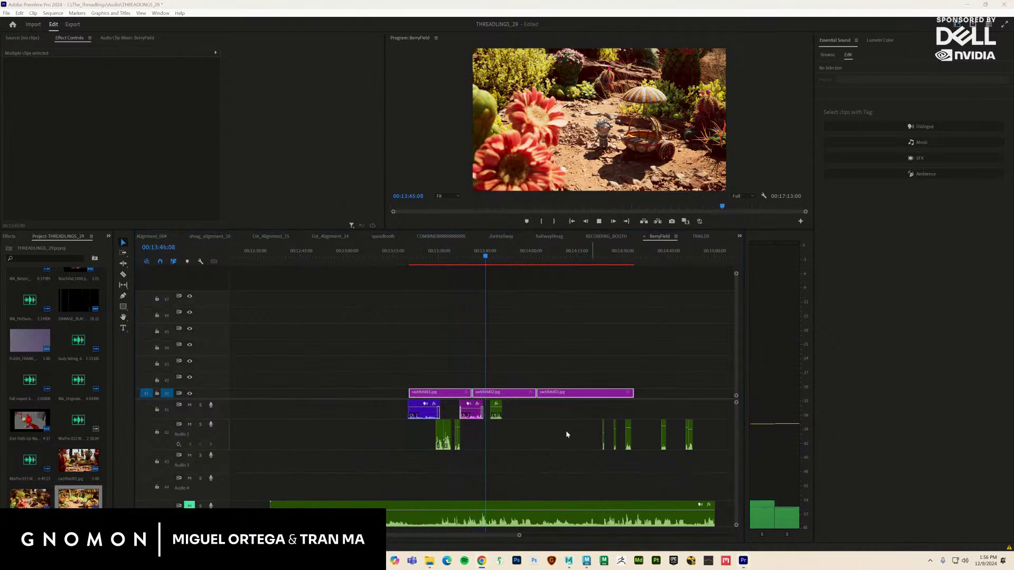
pyautogui.click(494, 260)
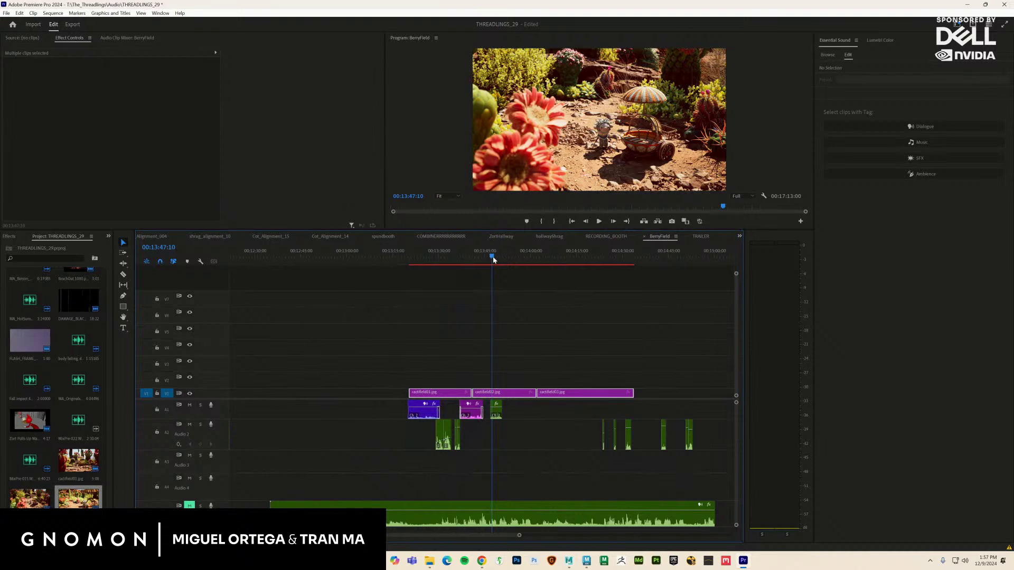
# Shift the blue, purple and green dialogue clips together slightly later so the blue clip starts with the first still image
pyautogui.click(413, 263)
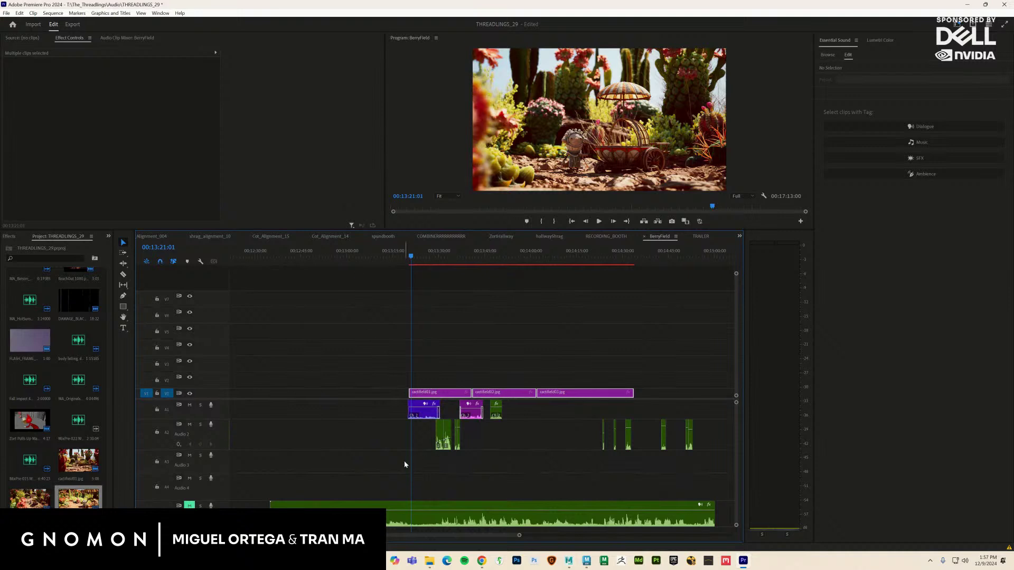
pyautogui.moveTo(375, 450); pyautogui.dragTo(516, 409)
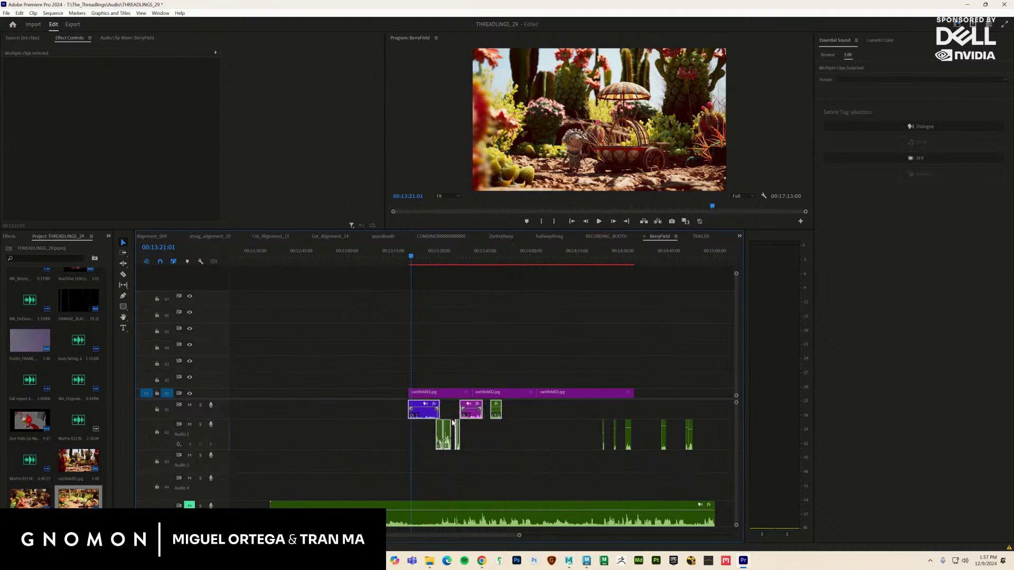
pyautogui.moveTo(428, 418); pyautogui.dragTo(427, 416)
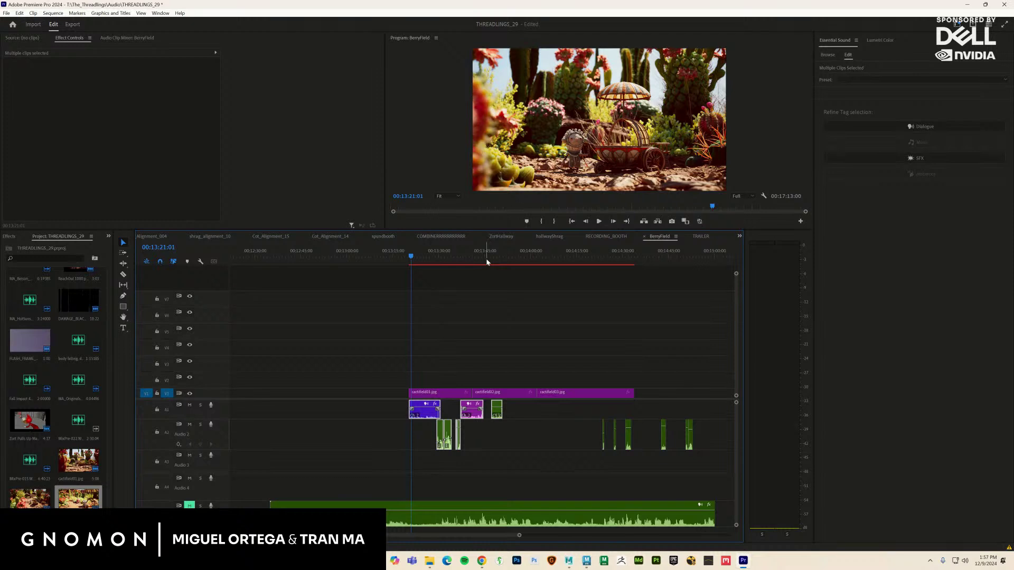
# Spot-check the images and audio at about 00:13:21, 00:13:50 and 00:14:24
pyautogui.press('space')
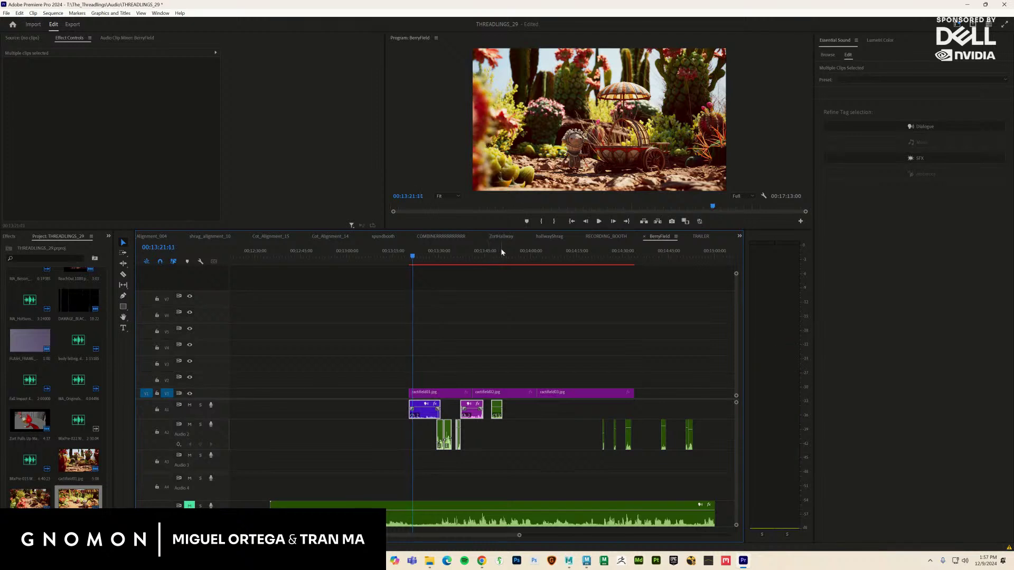
pyautogui.click(502, 255)
pyautogui.press('space')
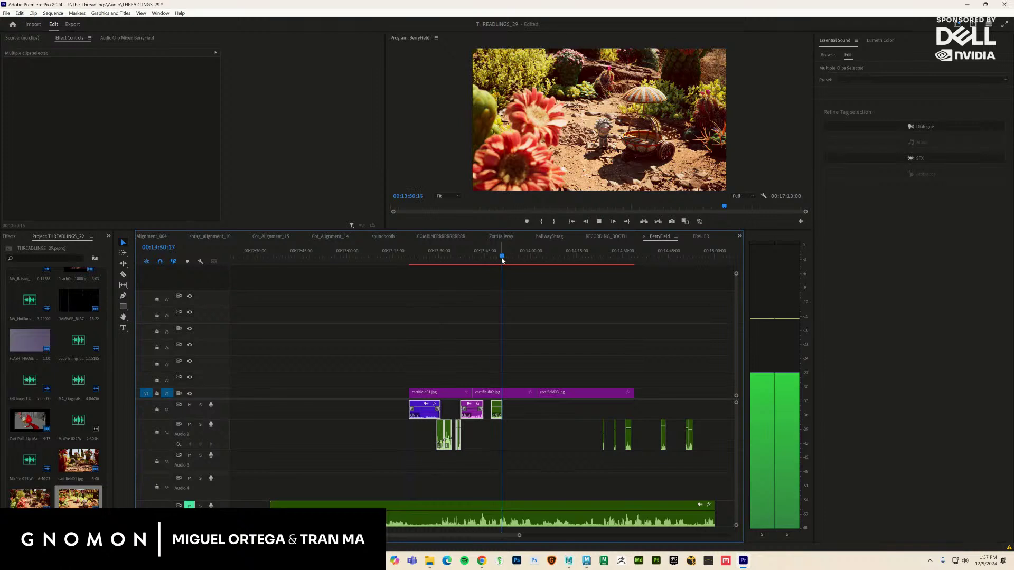
pyautogui.moveTo(576, 256); pyautogui.dragTo(604, 267)
pyautogui.press('space')
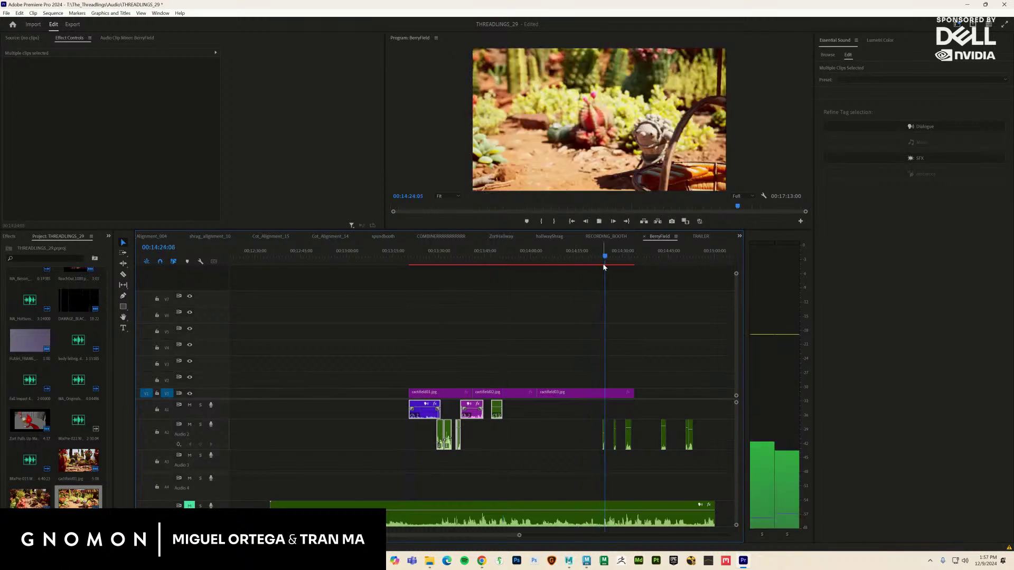
pyautogui.press('space')
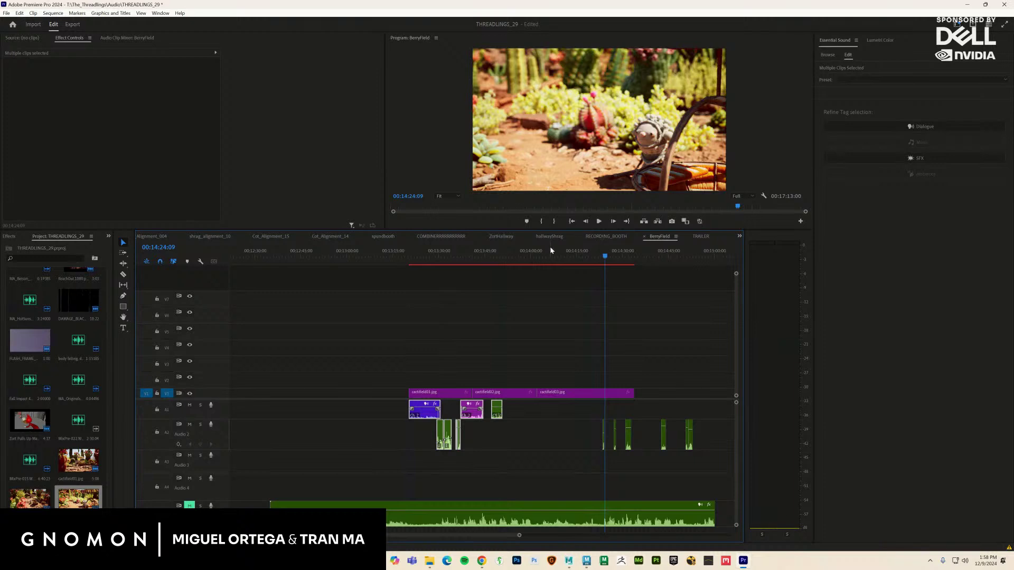
# Save the project, open the RECORDING_BOOTH sequence and play the recording around frame 15815
pyautogui.hotkey('ctrl', 's')
pyautogui.click(610, 237)
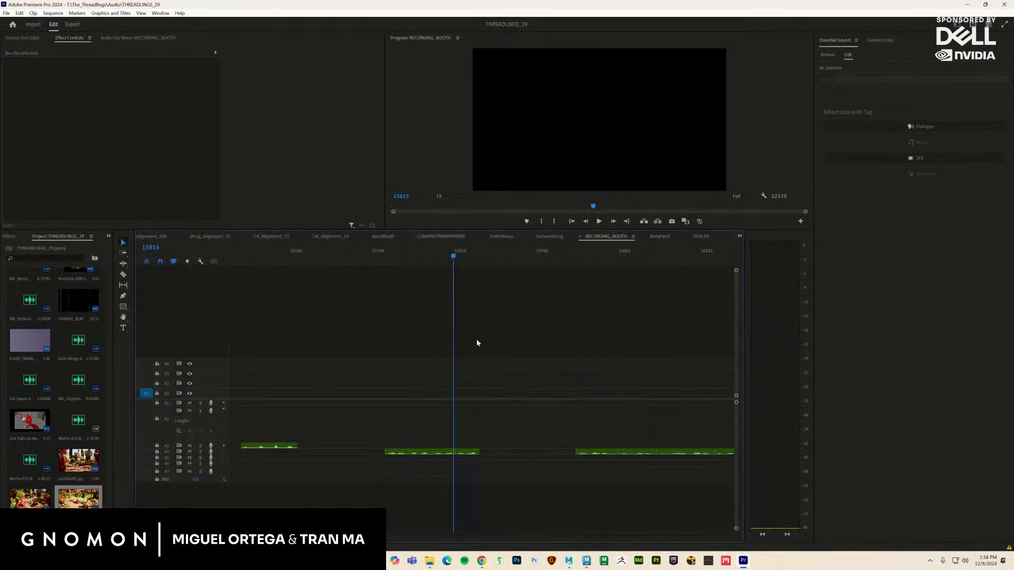
pyautogui.moveTo(457, 267); pyautogui.dragTo(422, 256)
pyautogui.press('space')
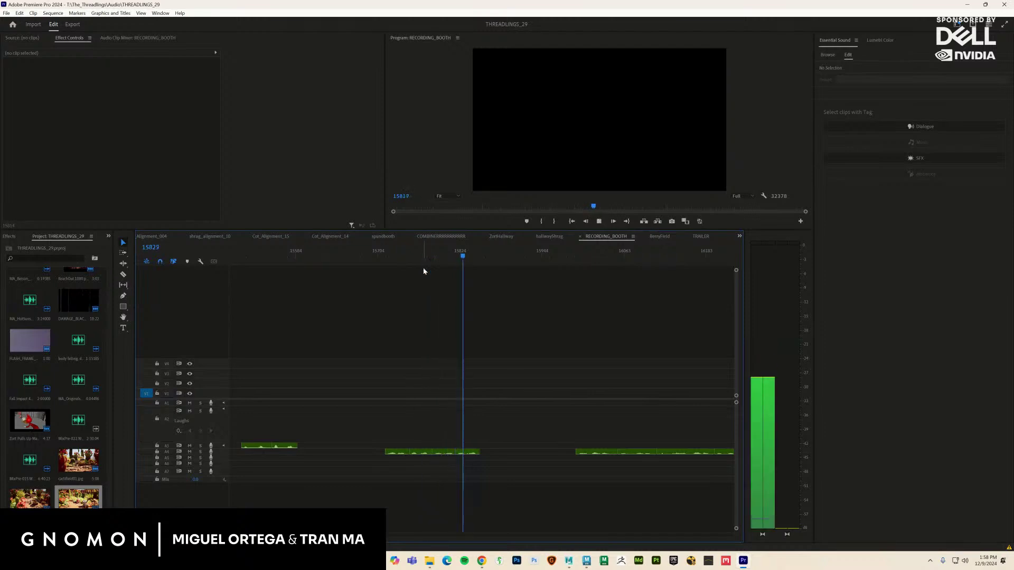
pyautogui.press('space')
pyautogui.press('-')
pyautogui.press('-')
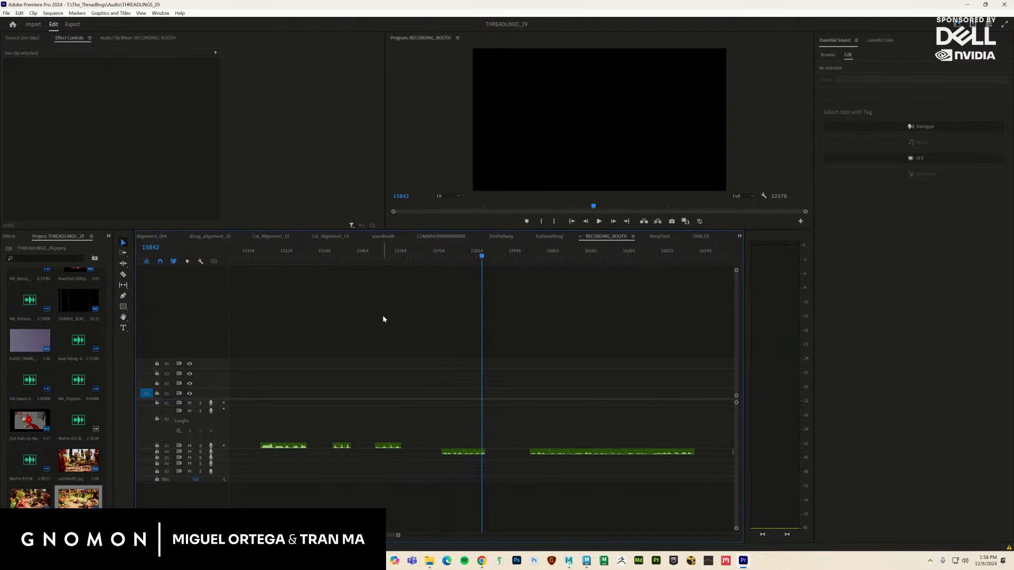
# Audition the preceding recordings in RECORDING_BOOTH, from about frame 15541 back to frame 15180
pyautogui.click(380, 257)
pyautogui.press('space')
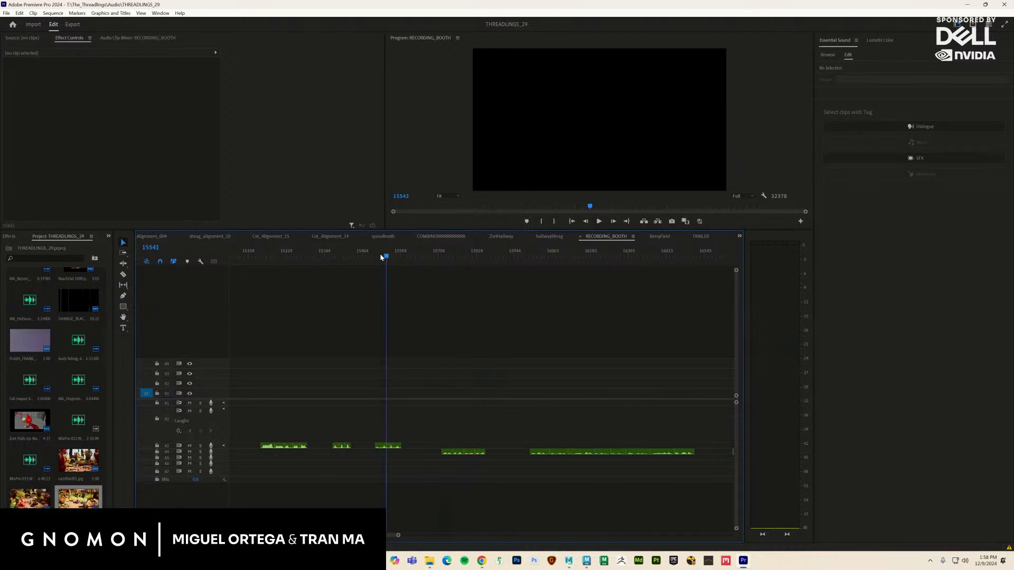
pyautogui.click(339, 258)
pyautogui.moveTo(340, 257); pyautogui.dragTo(267, 261)
pyautogui.press('space')
pyautogui.press('space')
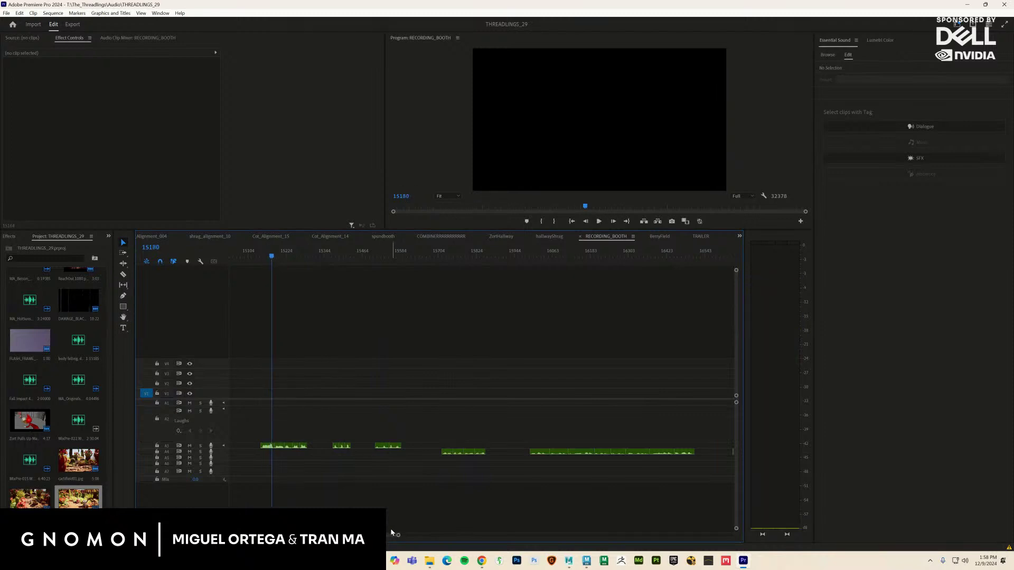
# Audition earlier recordings in RECORDING_BOOTH, working back to the tall green clips around frame 13230
pyautogui.scroll(5, 380, 346)
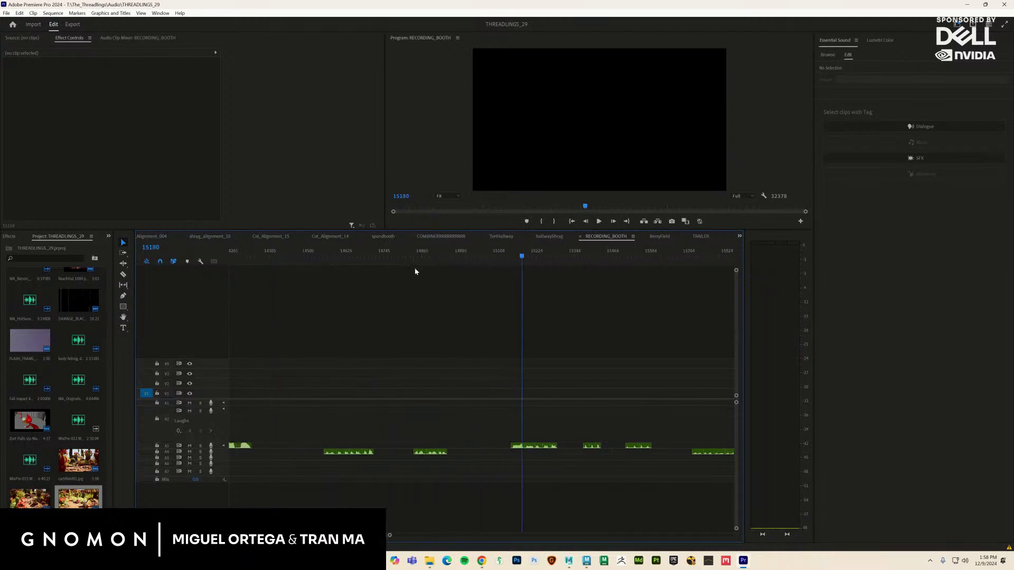
pyautogui.click(427, 257)
pyautogui.moveTo(427, 257); pyautogui.dragTo(388, 285)
pyautogui.press('space')
pyautogui.press('space')
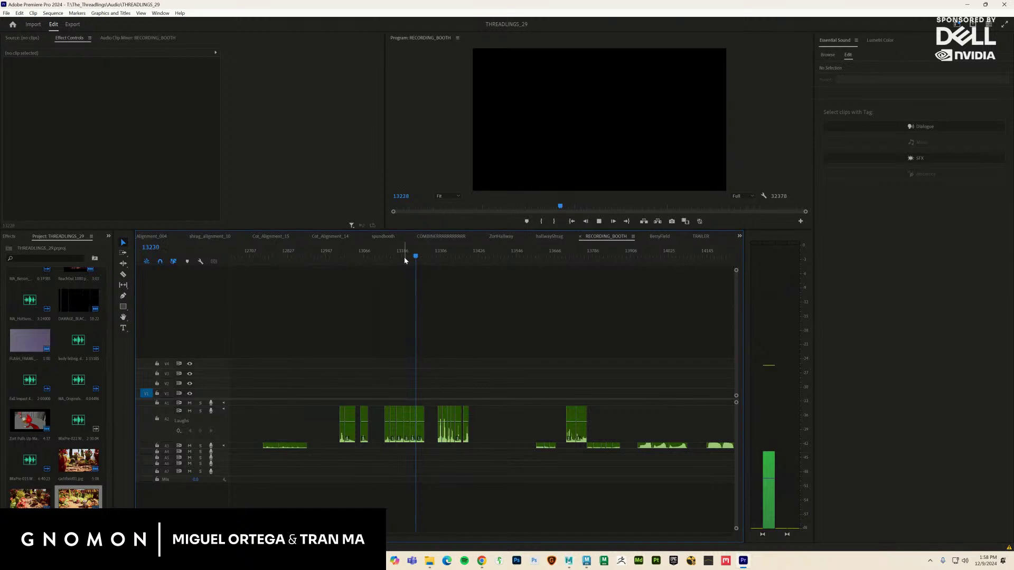
# Sample the voice recordings around frames 11215 and 11070 of RECORDING_BOOTH
pyautogui.moveTo(404, 257); pyautogui.dragTo(292, 267)
pyautogui.press('space')
pyautogui.press('space')
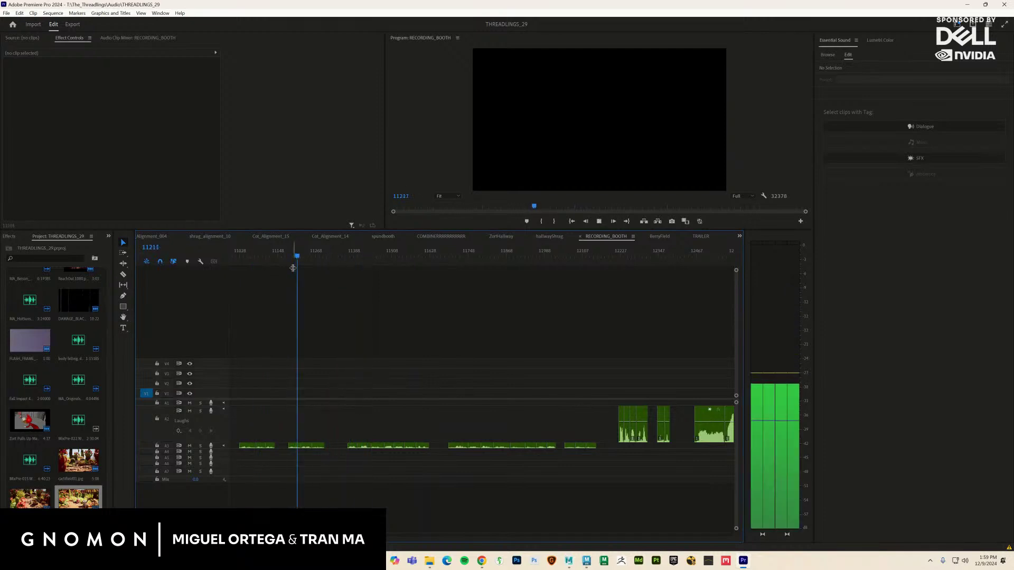
pyautogui.press('space')
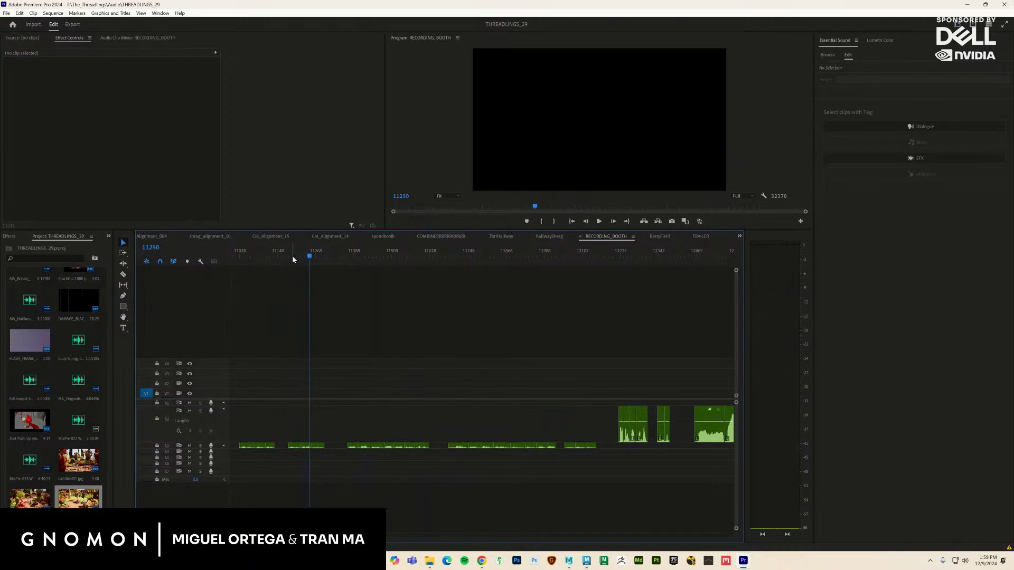
pyautogui.moveTo(252, 259); pyautogui.dragTo(244, 264)
pyautogui.press('space')
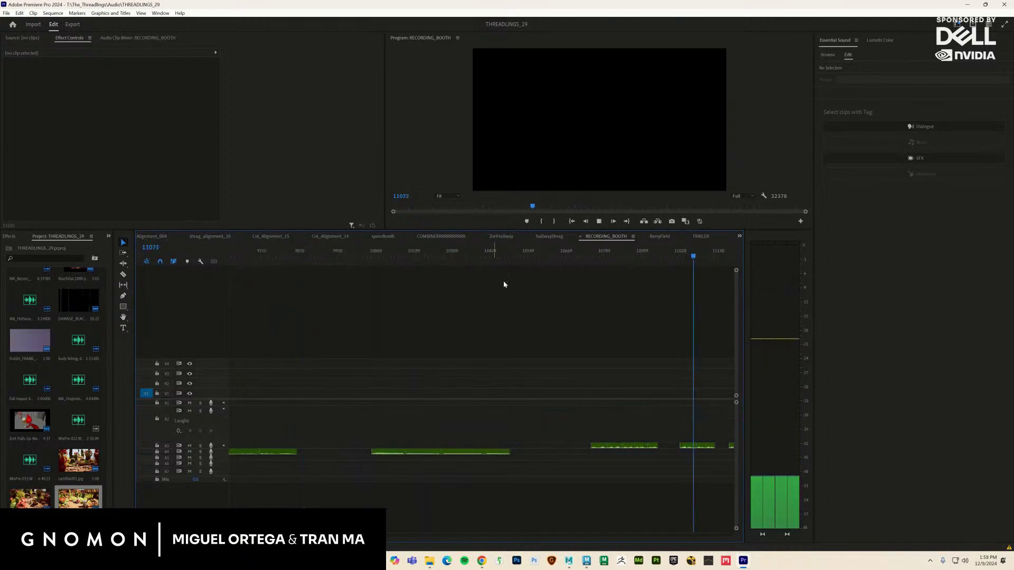
pyautogui.press('space')
# Sample the voice recordings around frames 10855 and 8597 of RECORDING_BOOTH
pyautogui.click(608, 257)
pyautogui.press('space')
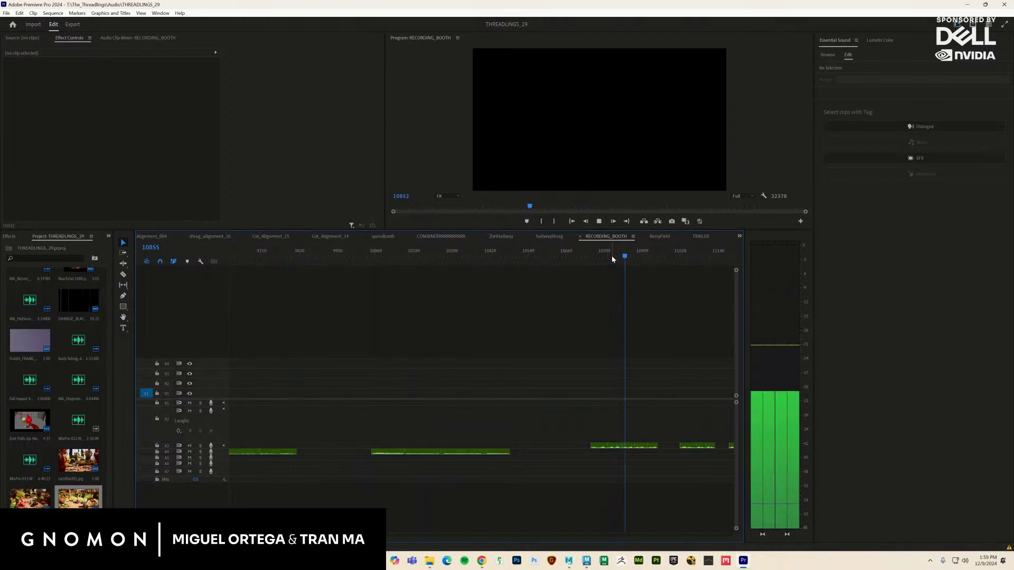
pyautogui.moveTo(636, 257); pyautogui.dragTo(365, 302)
pyautogui.press('space')
pyautogui.press('space')
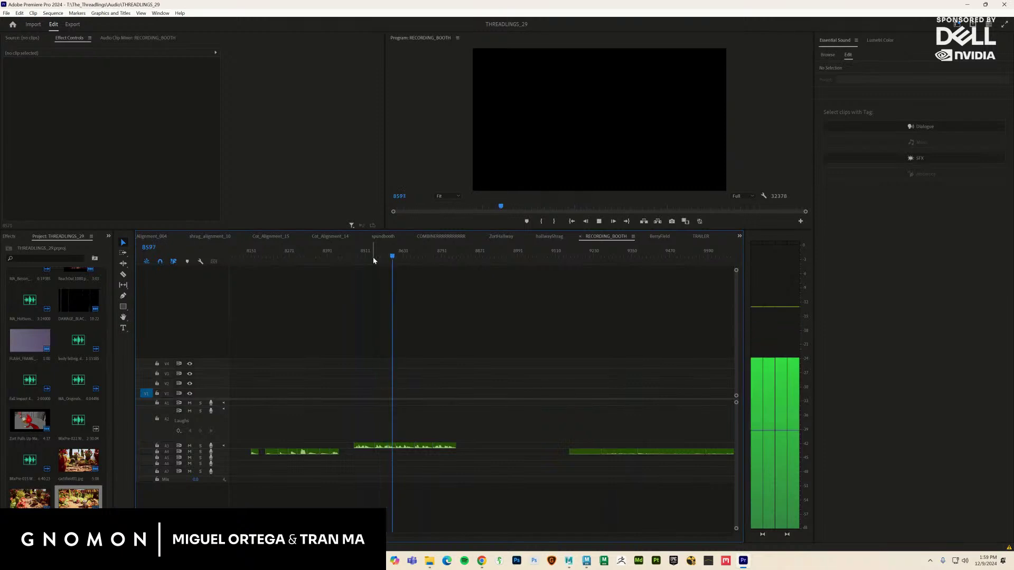
# Sample the voice recordings around frames 8270 and 7890 of RECORDING_BOOTH
pyautogui.moveTo(373, 256); pyautogui.dragTo(290, 262)
pyautogui.press('space')
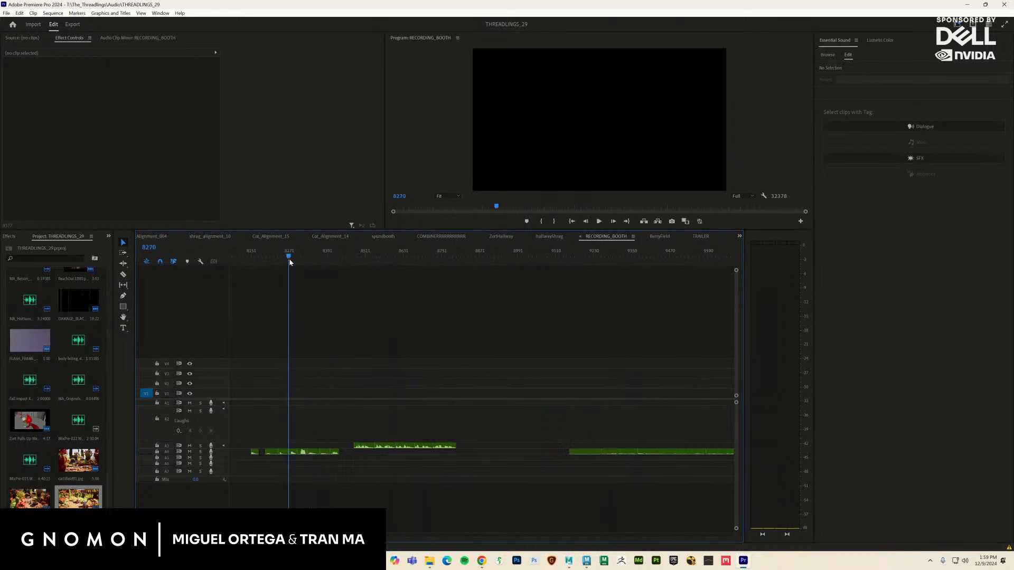
pyautogui.press('space')
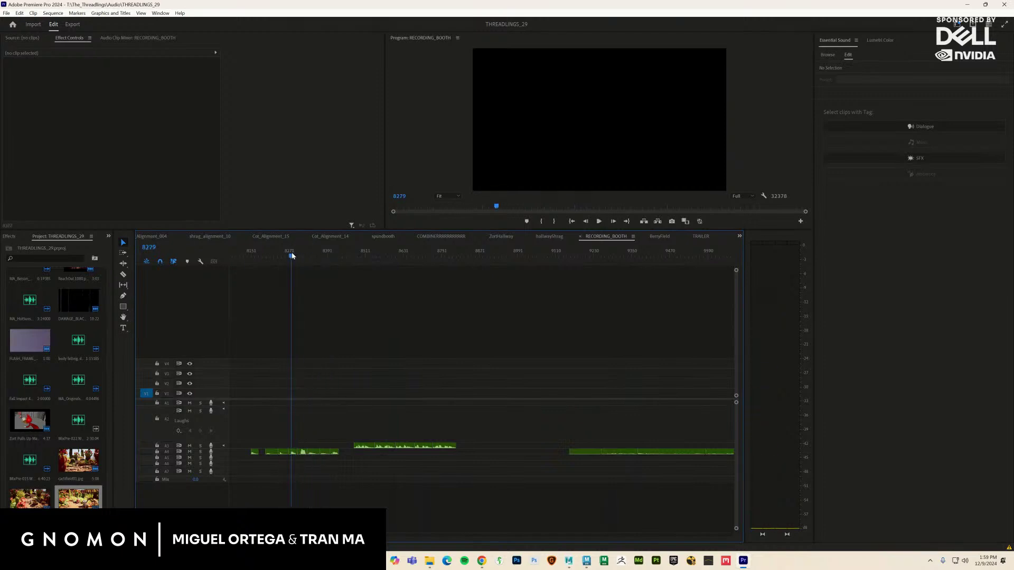
pyautogui.press('Up')
pyautogui.moveTo(160, 277); pyautogui.dragTo(403, 285)
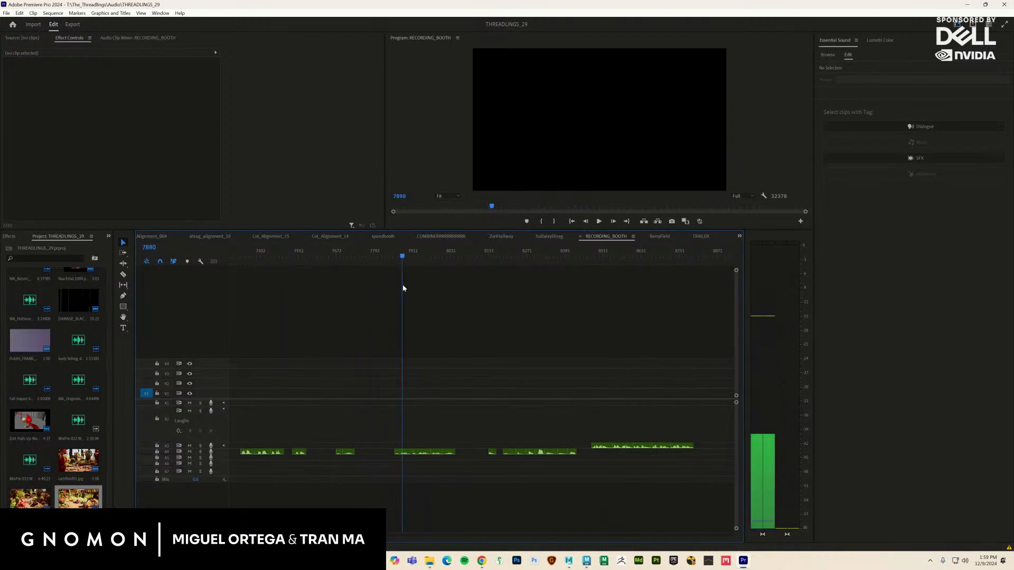
pyautogui.press('space')
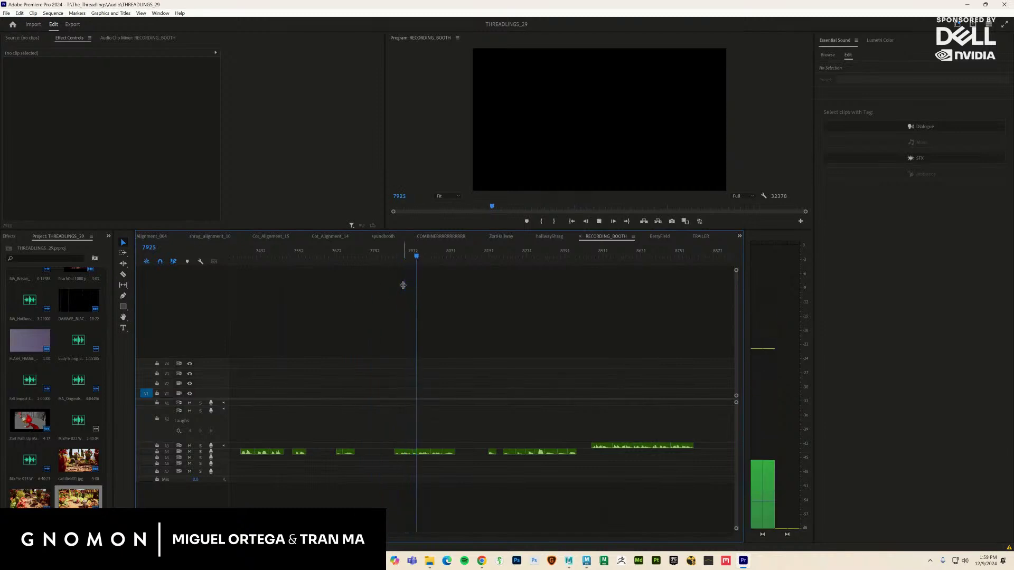
pyautogui.press('space')
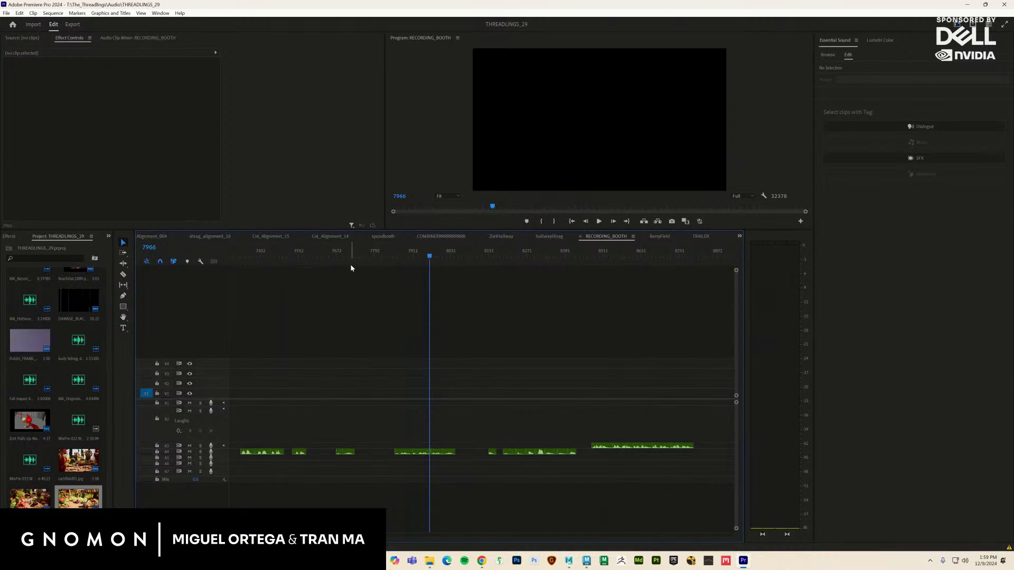
# Audition the voice recordings around frames 7550 and 7381 of RECORDING_BOOTH and continue to the clips before them
pyautogui.click(330, 257)
pyautogui.click(294, 264)
pyautogui.press('space')
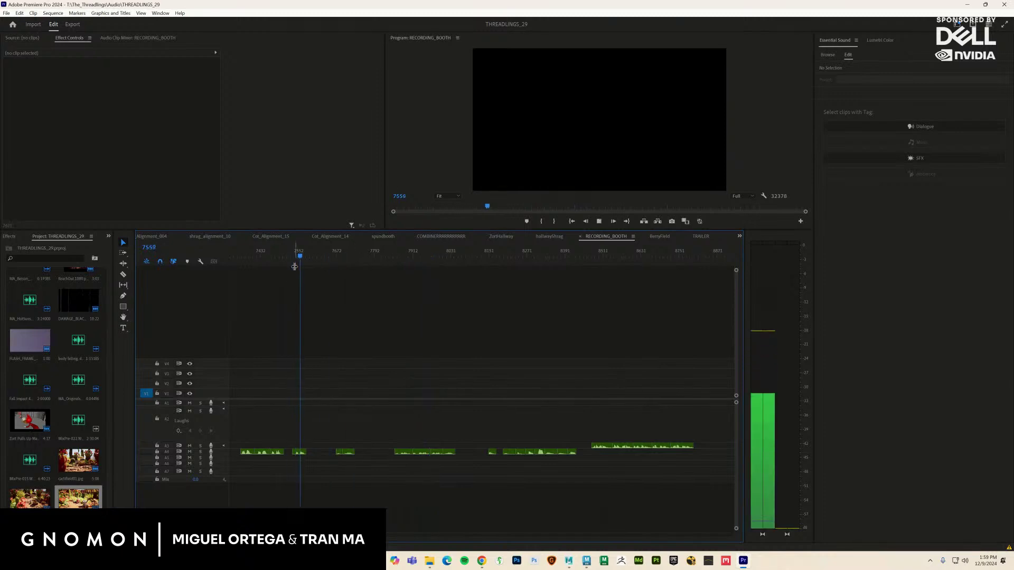
pyautogui.moveTo(300, 255); pyautogui.dragTo(244, 261)
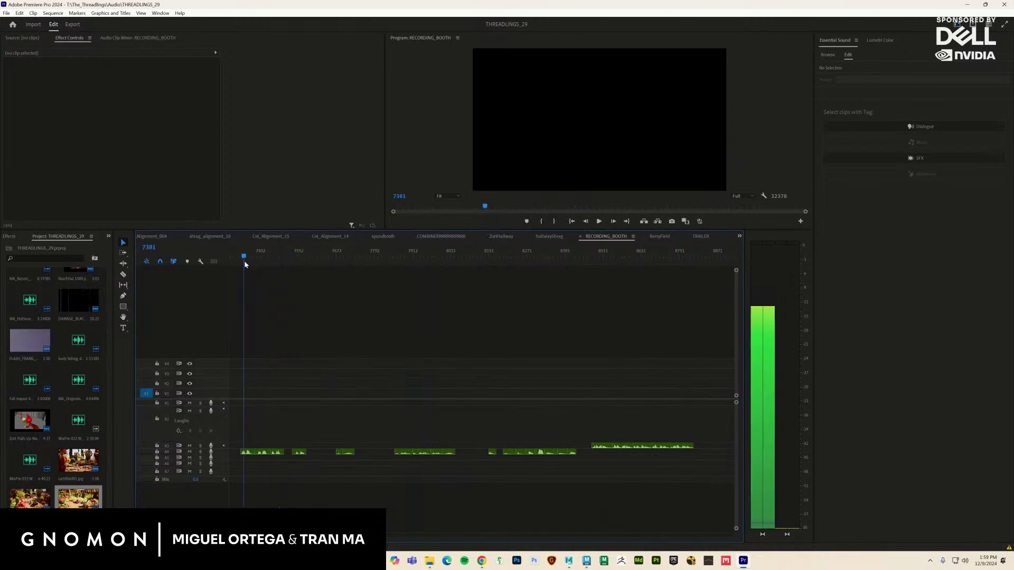
pyautogui.scroll(5, 244, 261)
pyautogui.moveTo(547, 263); pyautogui.dragTo(582, 263)
pyautogui.press('space')
pyautogui.press('space')
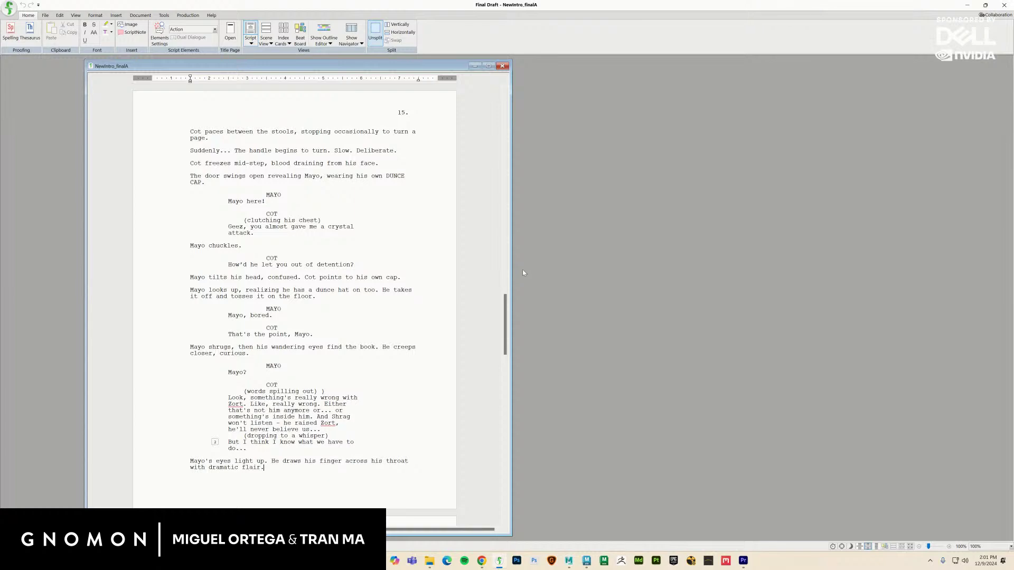
# Find page 8 of the NewIntro_finalA script, where Cot sits alone in a cart and Mayo gathers the cactus berries
pyautogui.scroll(3, 481, 329)
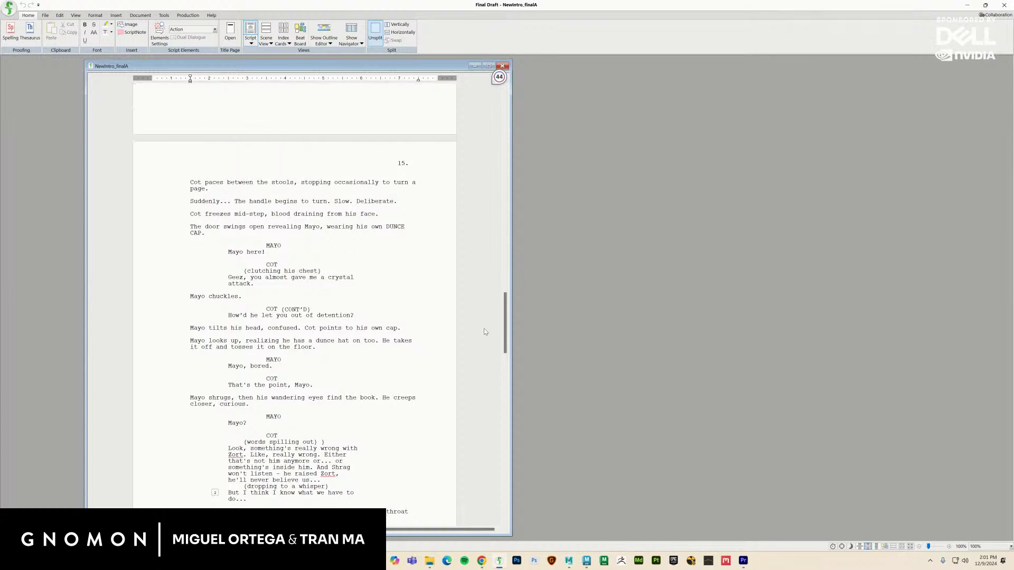
pyautogui.moveTo(503, 328); pyautogui.dragTo(491, 226)
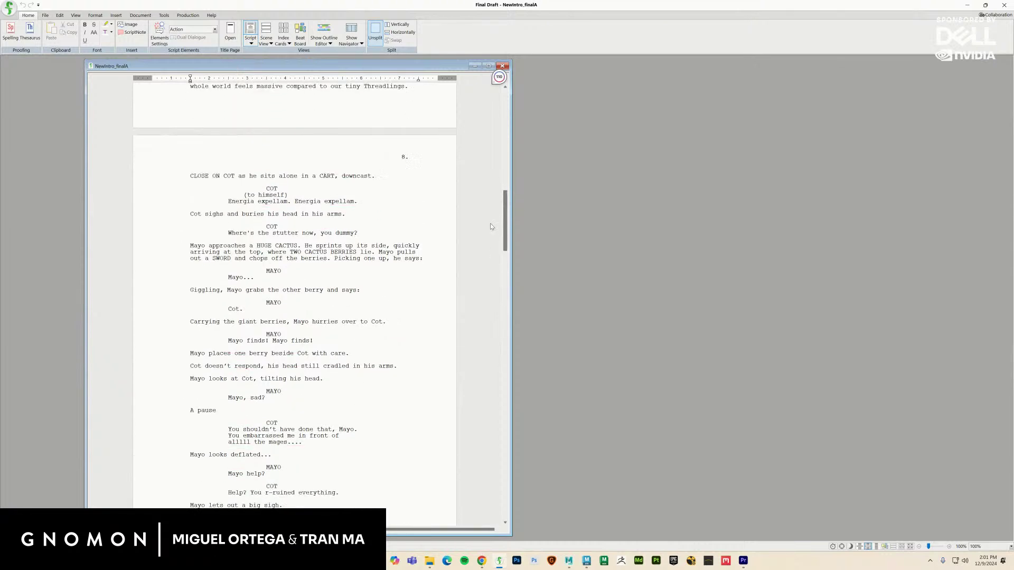
pyautogui.scroll(-2, 490, 226)
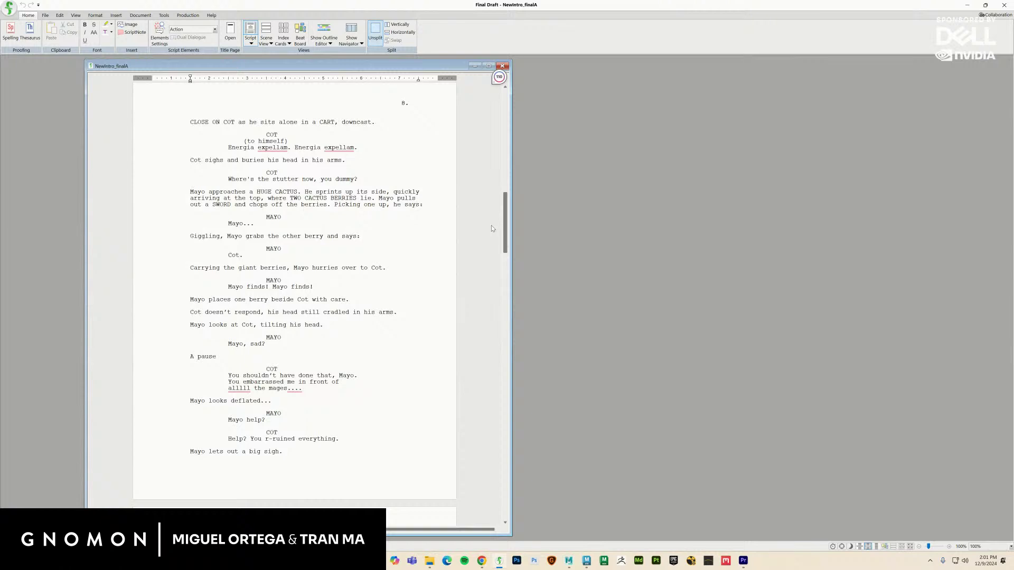
# Arrange the Final Draft script and the Premiere Pro project side by side, keeping page 8 readable next to the timeline
pyautogui.click(986, 5)
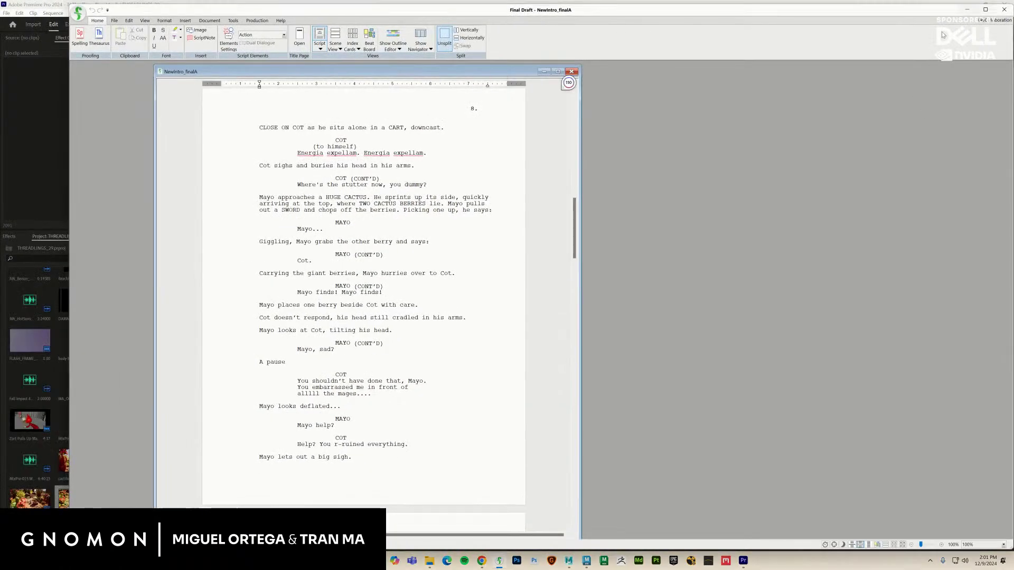
pyautogui.moveTo(254, 14); pyautogui.dragTo(660, 24)
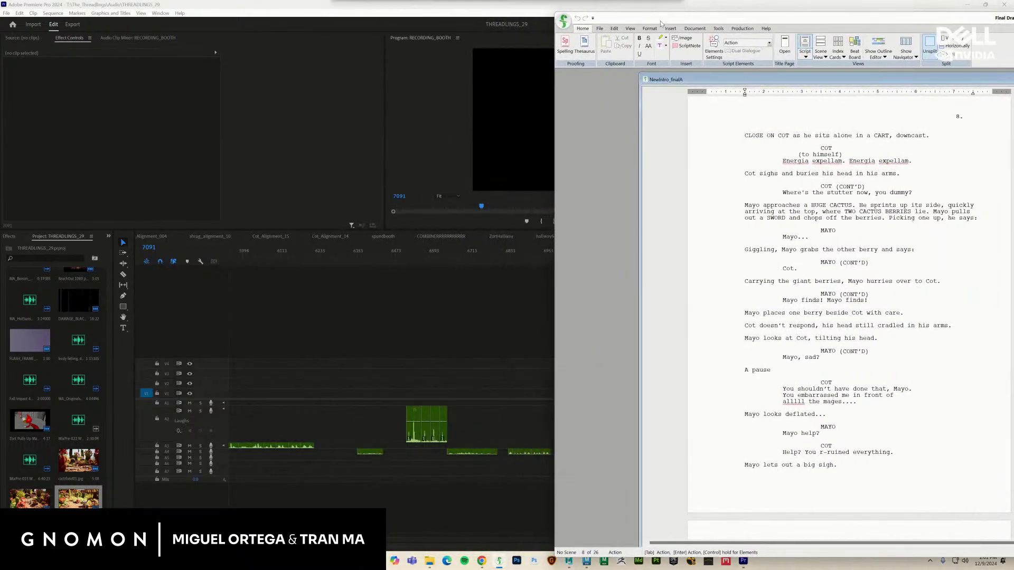
pyautogui.click(417, 6)
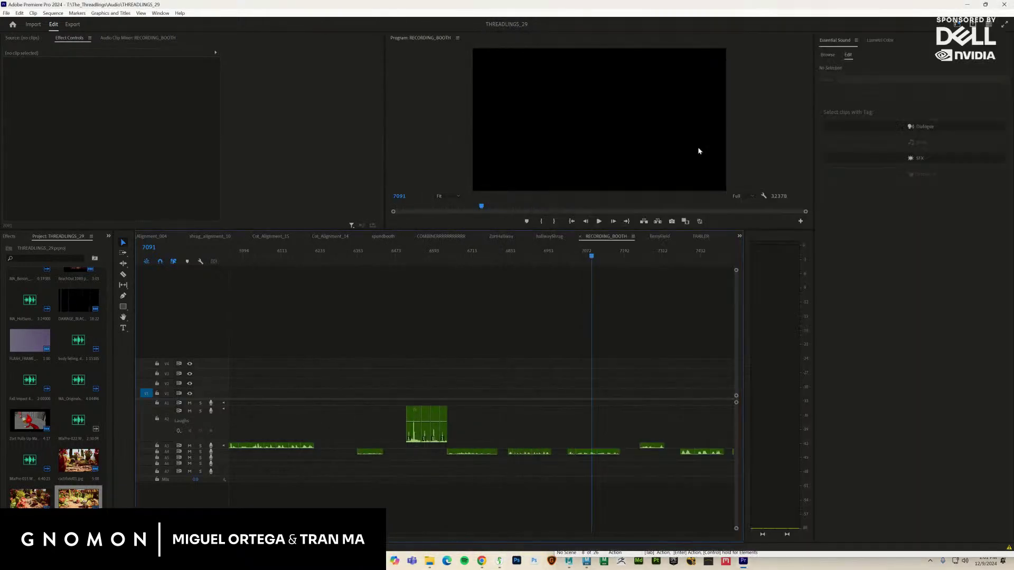
pyautogui.click(986, 5)
pyautogui.moveTo(790, 73); pyautogui.dragTo(672, 10)
pyautogui.moveTo(1010, 199); pyautogui.dragTo(697, 221)
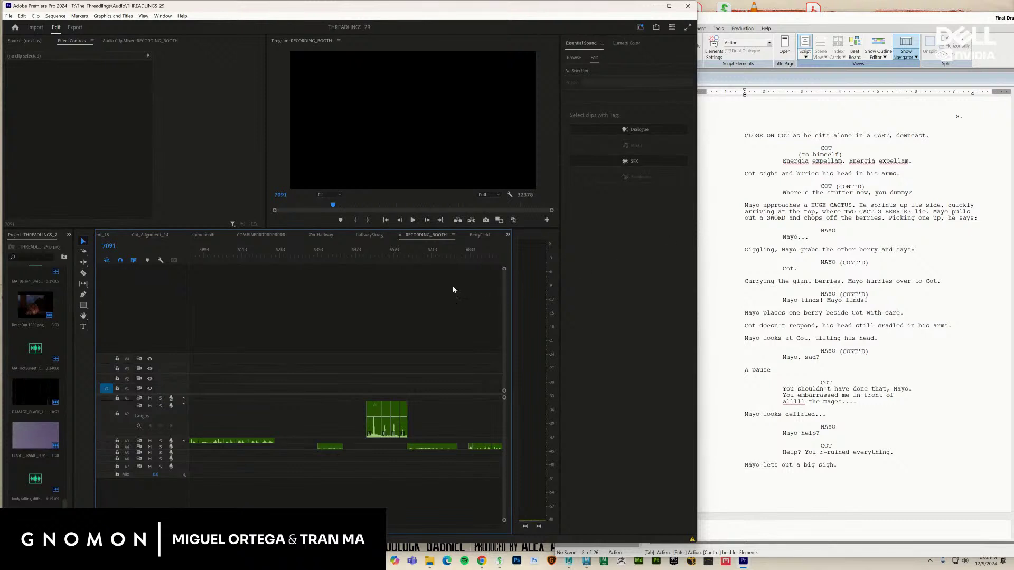
# Sample the voice recordings around frames 4957 and 4098 of RECORDING_BOOTH, with the "Mayo help?" line marked in the script
pyautogui.moveTo(251, 528)
pyautogui.mouseDown()
pyautogui.moveTo(228, 527)
pyautogui.moveTo(271, 527)
pyautogui.mouseUp()
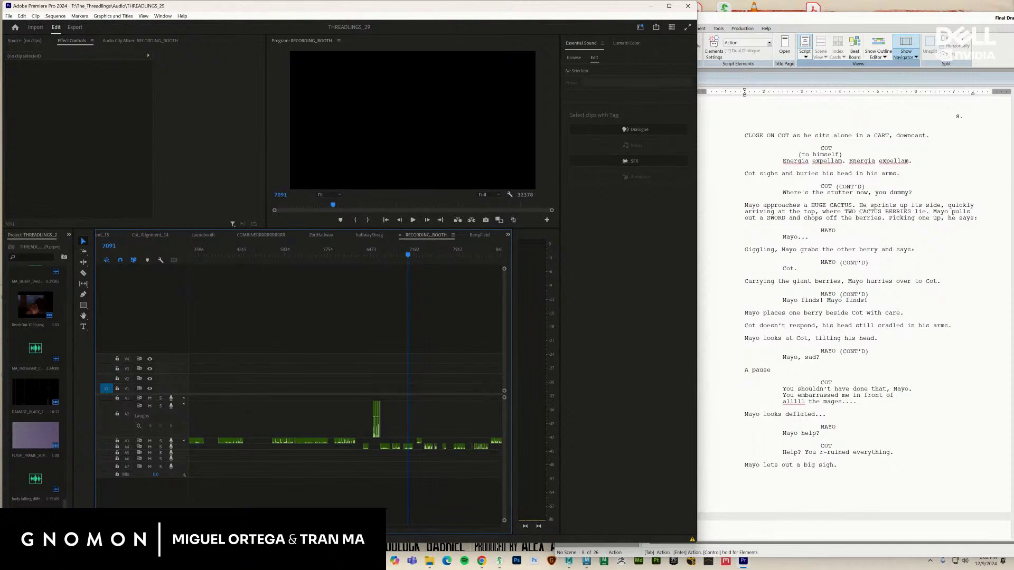
pyautogui.moveTo(330, 254); pyautogui.dragTo(280, 253)
pyautogui.click(857, 434)
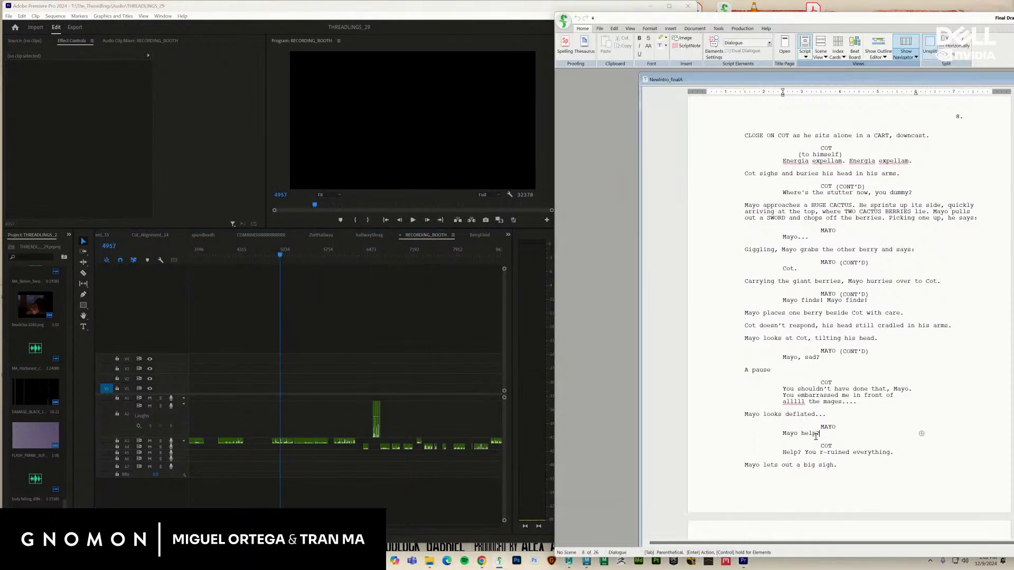
pyautogui.click(284, 255)
pyautogui.press('space')
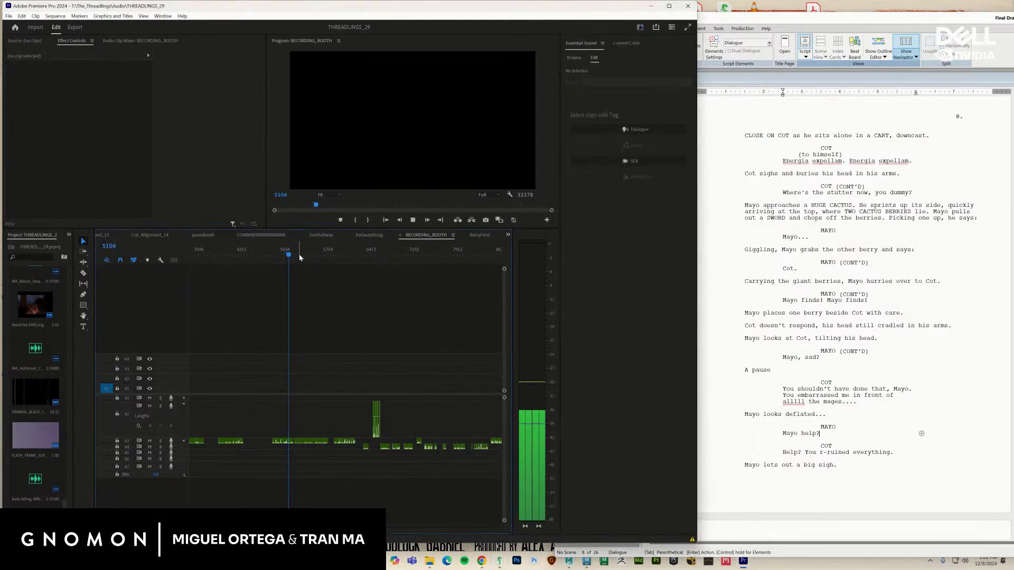
pyautogui.moveTo(300, 258); pyautogui.dragTo(229, 261)
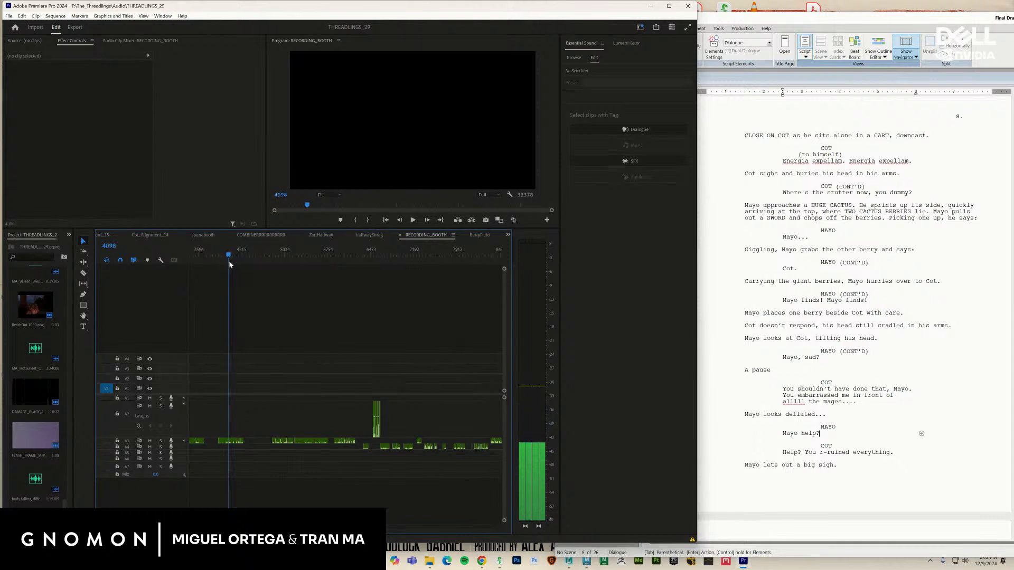
pyautogui.press('space')
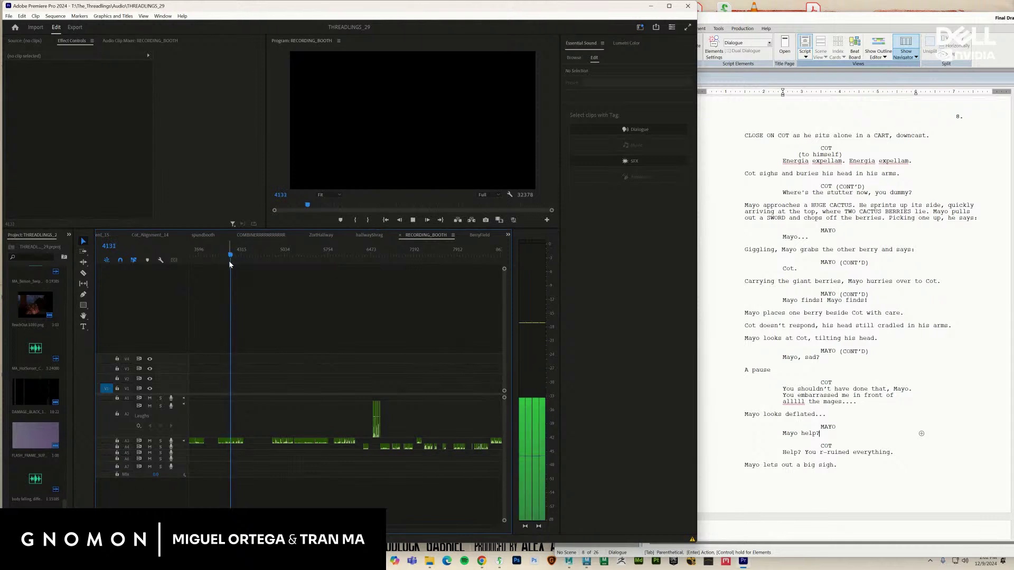
# Sample the voice recordings around frames 28020 and 28371 of RECORDING_BOOTH
pyautogui.moveTo(229, 261); pyautogui.dragTo(349, 306)
pyautogui.press('space')
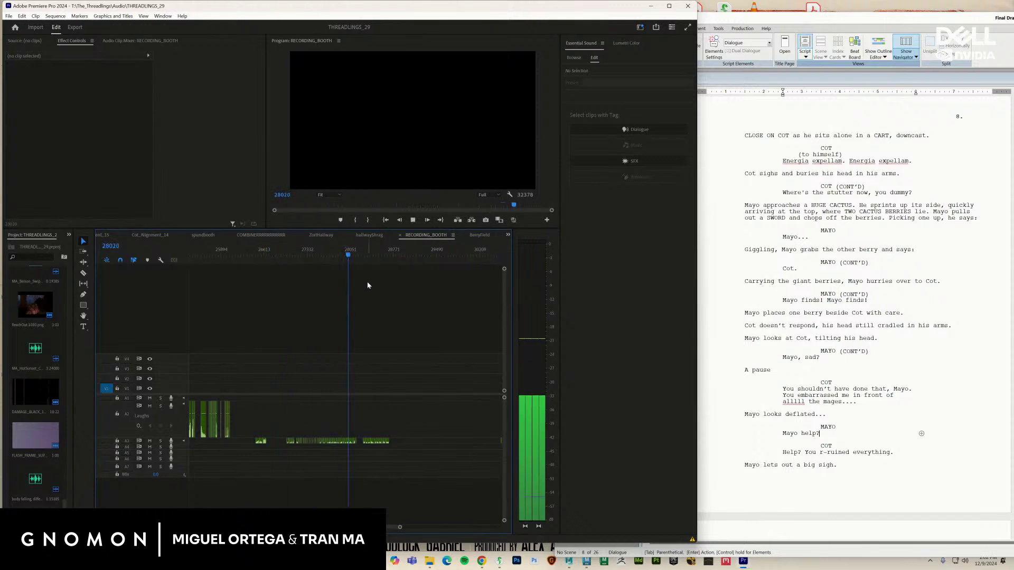
pyautogui.click(370, 256)
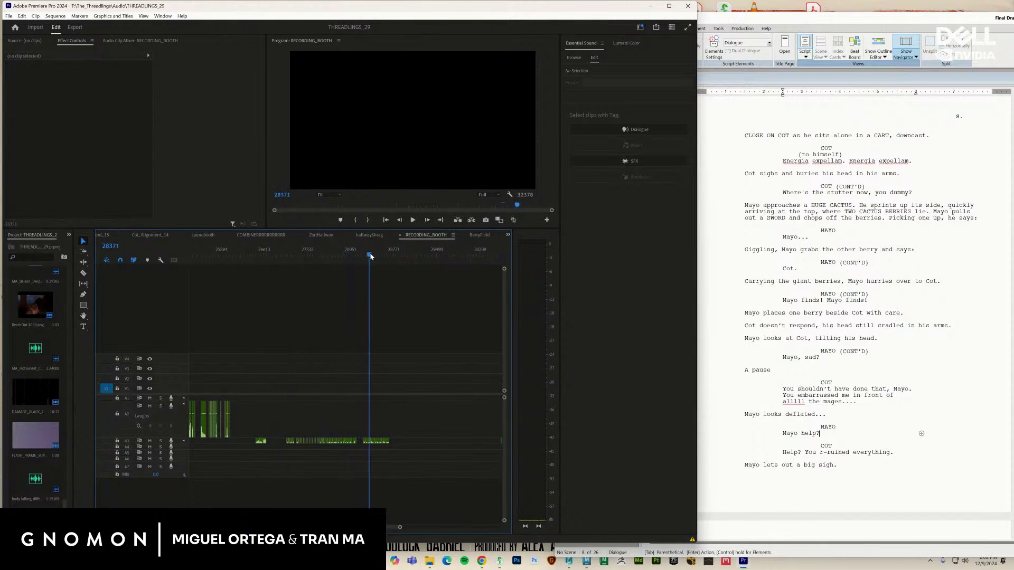
pyautogui.press('space')
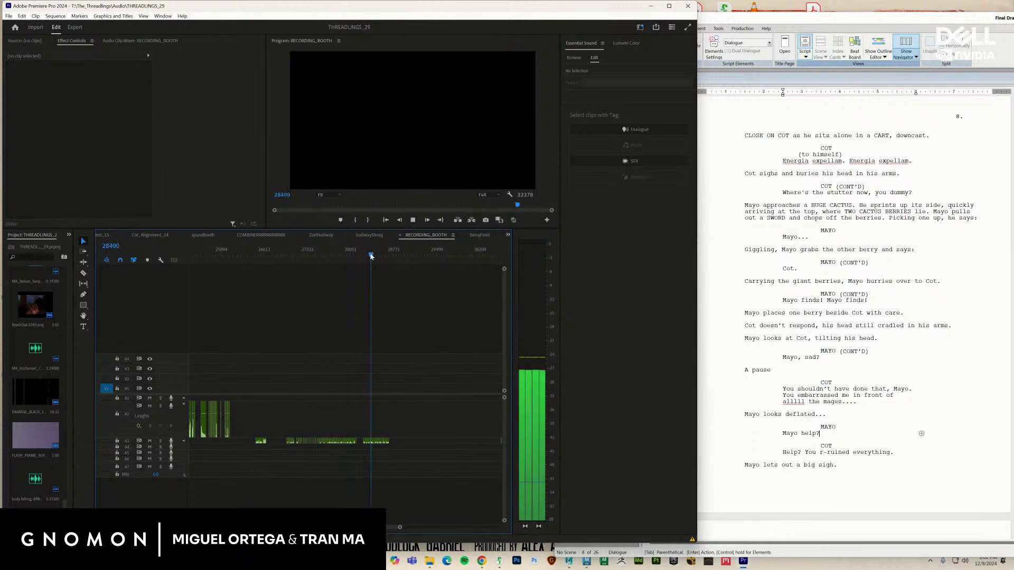
# Sample the short voice clips around frames 30653 and 32060 of RECORDING_BOOTH and continue to the end of the timeline
pyautogui.moveTo(372, 256); pyautogui.dragTo(293, 308)
pyautogui.press('space')
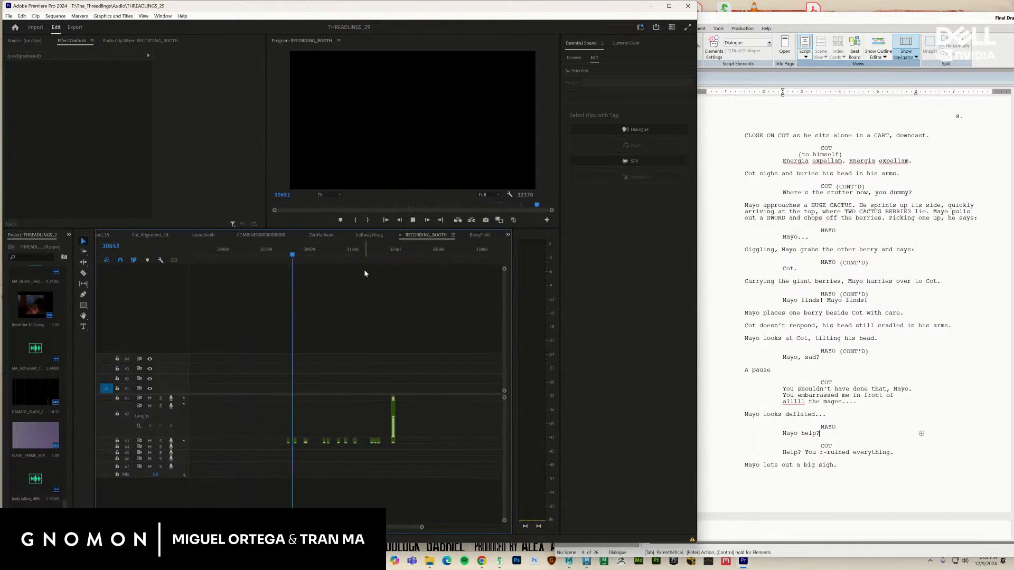
pyautogui.moveTo(360, 253); pyautogui.dragTo(371, 256)
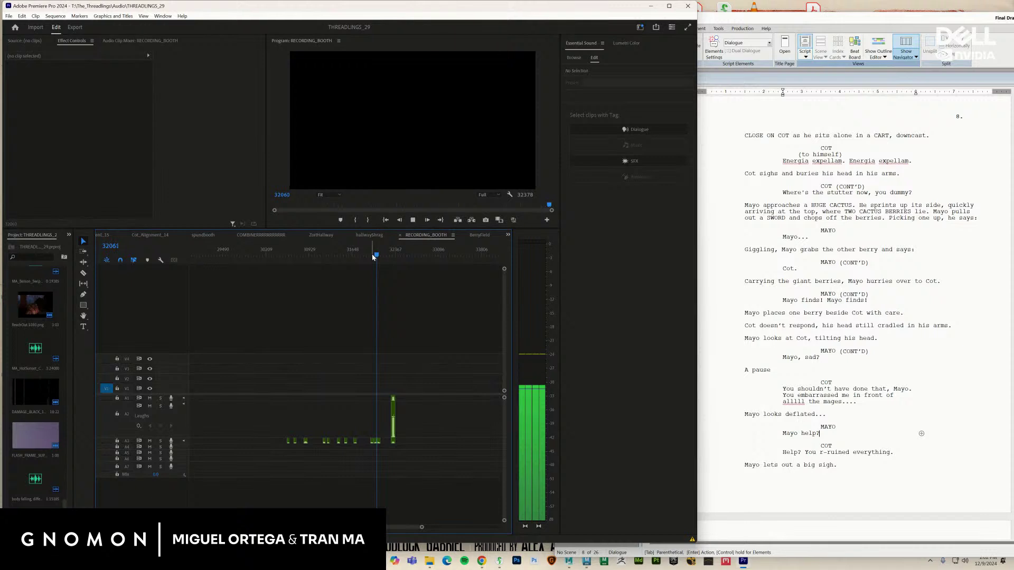
pyautogui.moveTo(373, 257); pyautogui.dragTo(416, 272)
pyautogui.press('space')
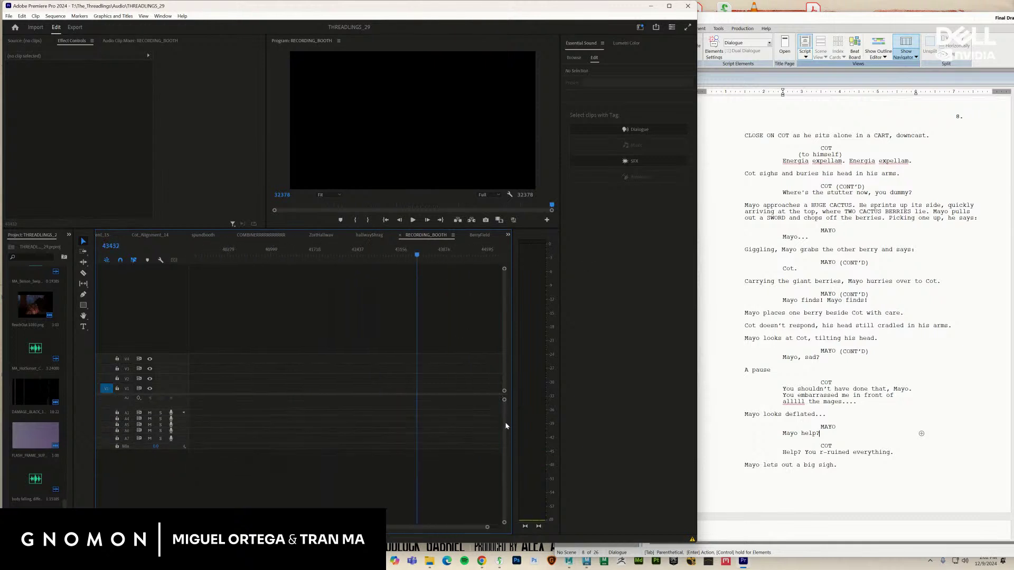
# Return to the last group of short clips in RECORDING_BOOTH and audition the final ones
pyautogui.moveTo(439, 532); pyautogui.dragTo(379, 523)
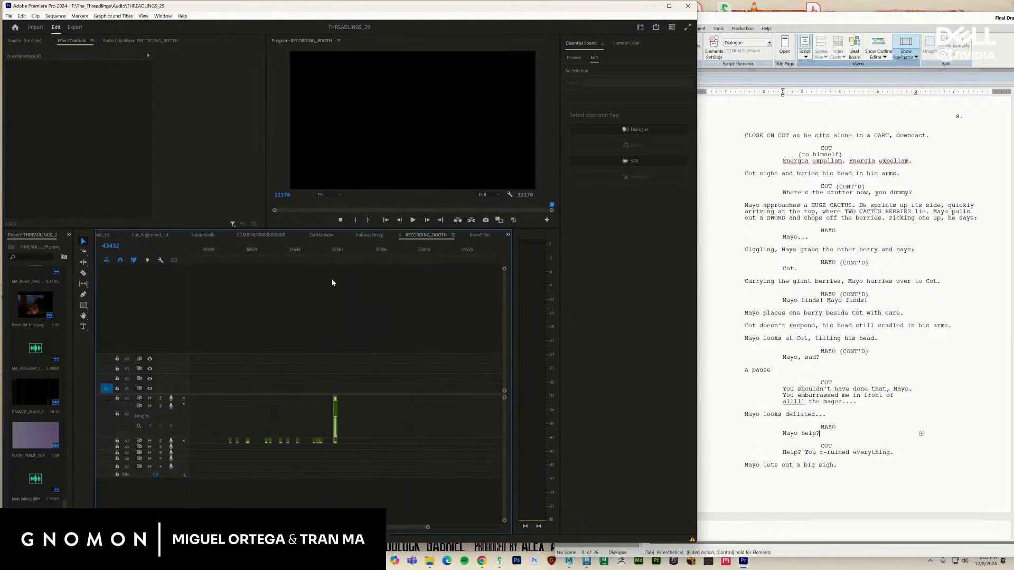
pyautogui.click(333, 255)
pyautogui.press('space')
pyautogui.click(312, 256)
pyautogui.press('space')
pyautogui.press('space')
# Audition the voice recordings around frames 28313 and 27712 of RECORDING_BOOTH
pyautogui.moveTo(314, 257); pyautogui.dragTo(402, 281)
pyautogui.press('space')
pyautogui.press('space')
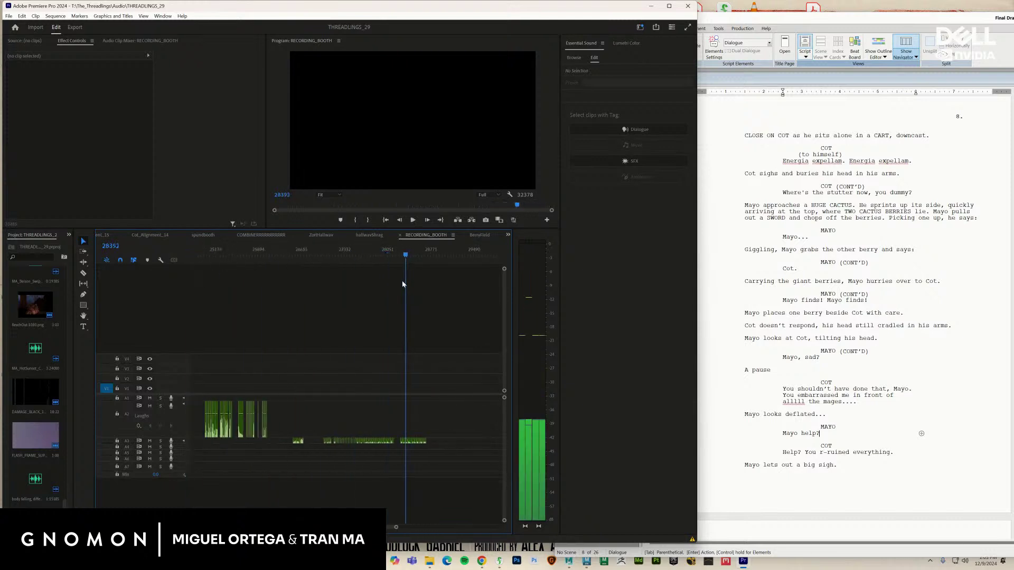
pyautogui.press('space')
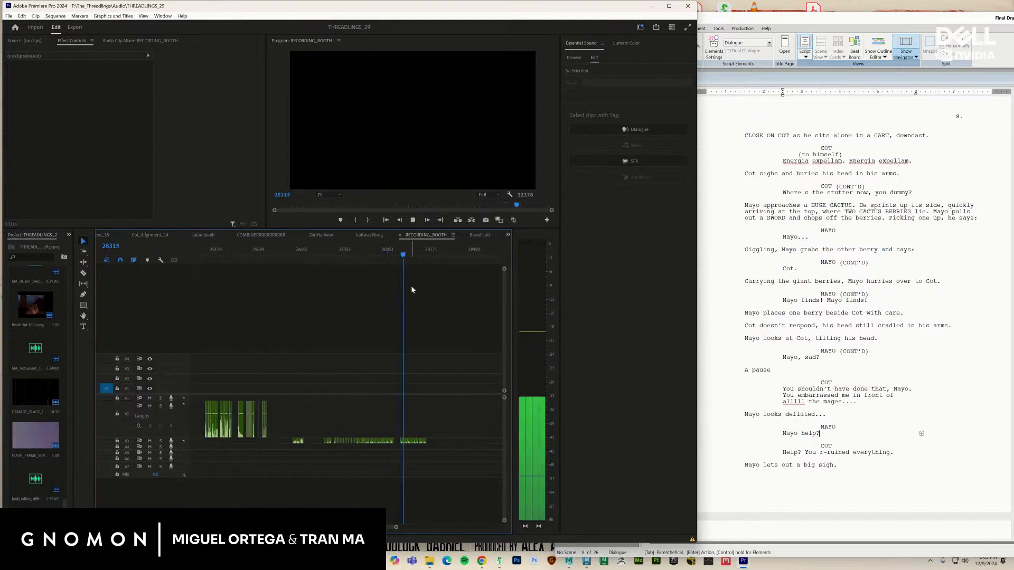
pyautogui.press('space')
pyautogui.moveTo(379, 256); pyautogui.dragTo(368, 256)
pyautogui.press('space')
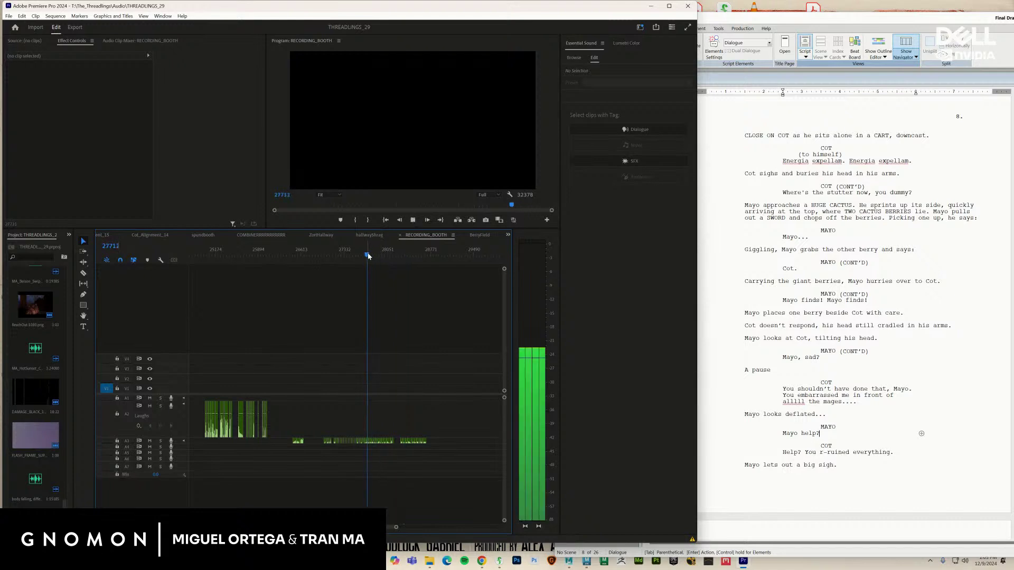
pyautogui.press('space')
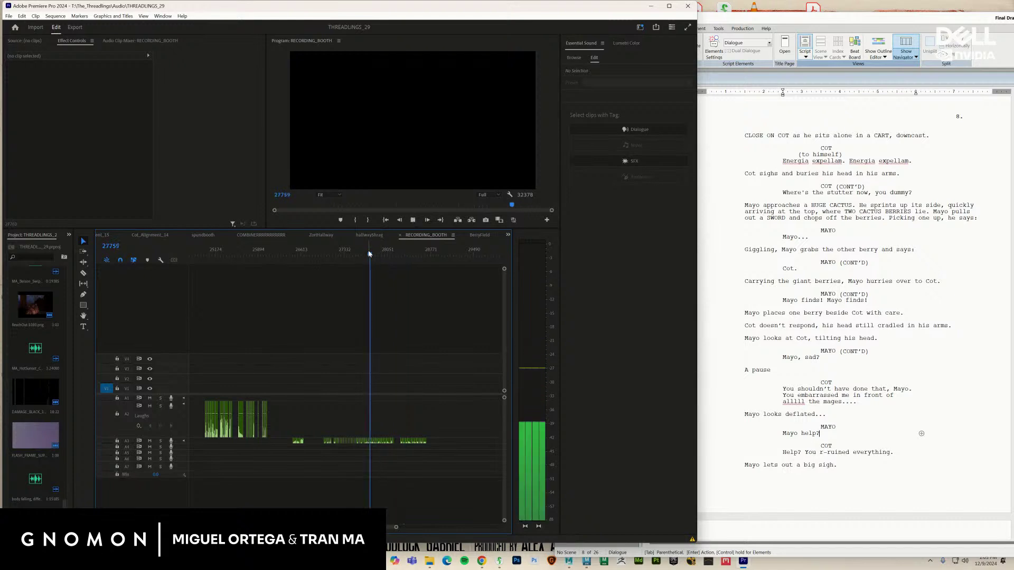
# Audition the group of tall-waveform clips around frames 25961, 25698 and 24963 of RECORDING_BOOTH
pyautogui.moveTo(369, 256); pyautogui.dragTo(264, 273)
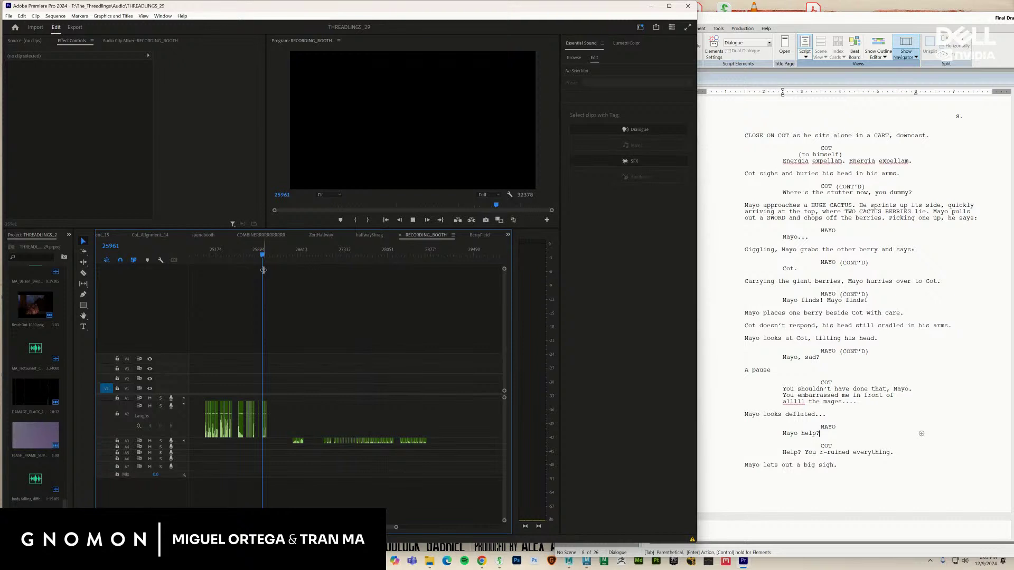
pyautogui.press('space')
pyautogui.press('=')
pyautogui.press('=')
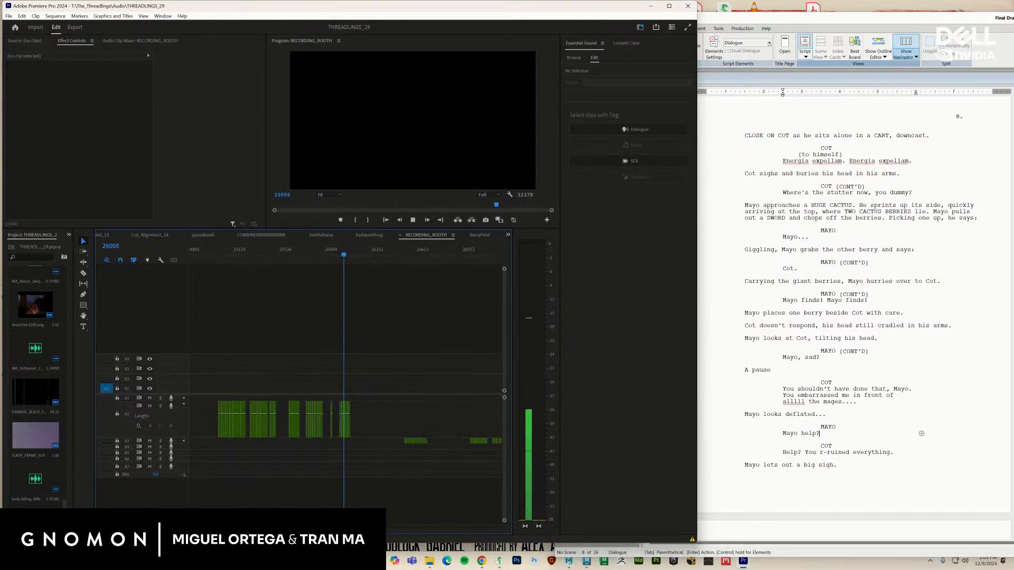
pyautogui.click(308, 258)
pyautogui.press('space')
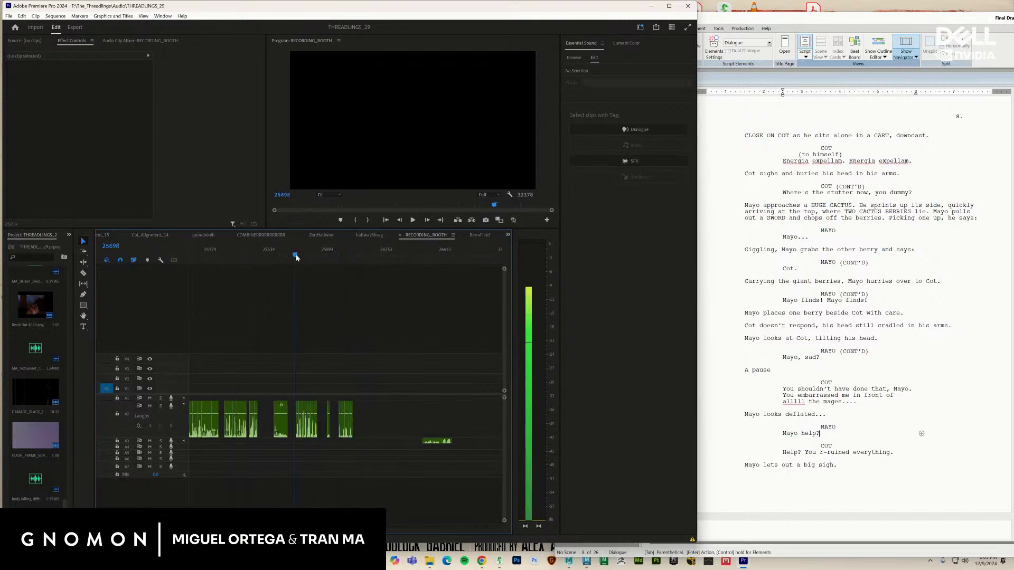
pyautogui.click(296, 257)
pyautogui.click(272, 255)
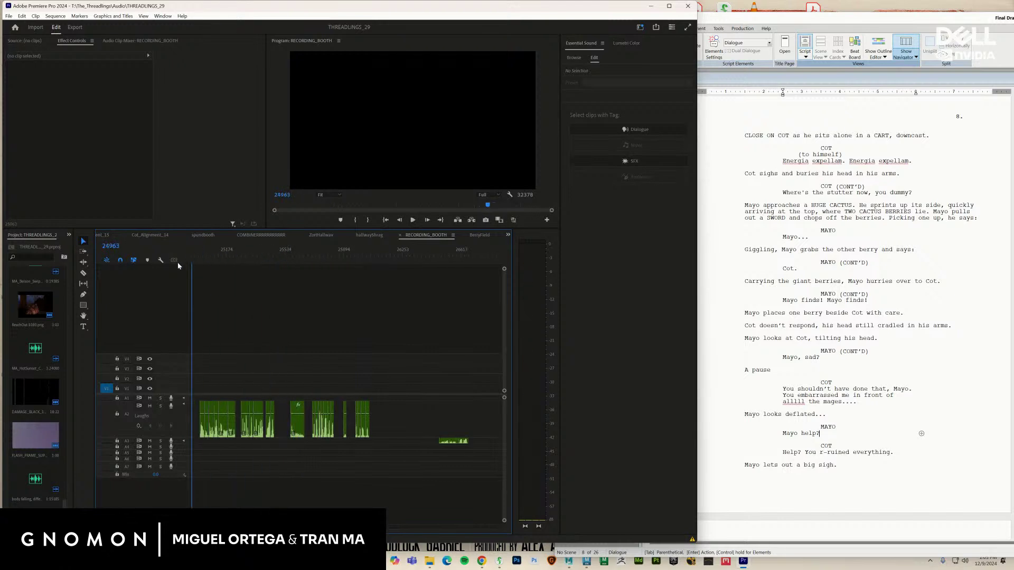
pyautogui.scroll(1, 271, 255)
# Audition the voice recordings around frames 26607 and 27043 of RECORDING_BOOTH, and replay the clip from frame 26505
pyautogui.moveTo(297, 256); pyautogui.dragTo(466, 258)
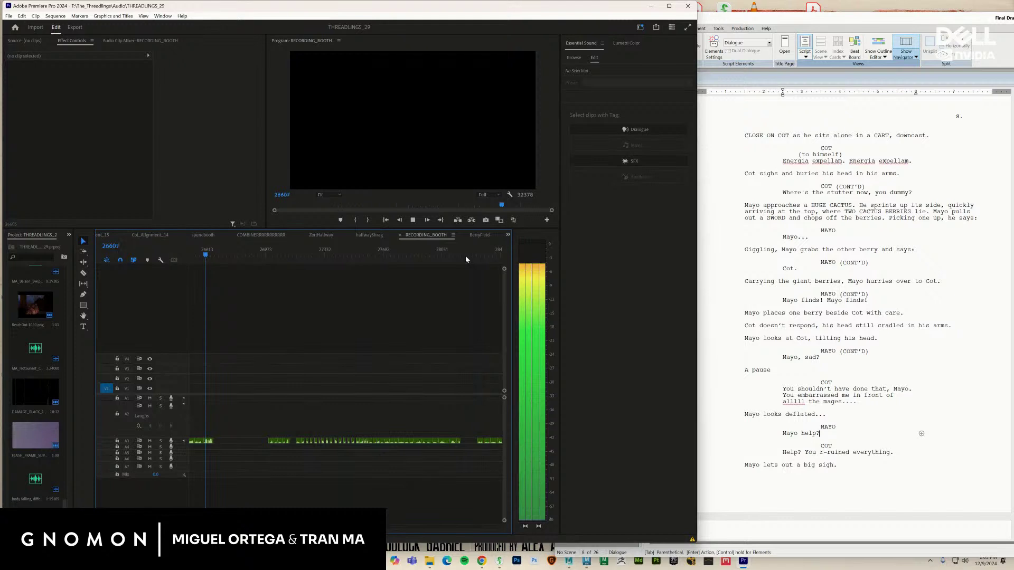
pyautogui.press('space')
pyautogui.moveTo(195, 256); pyautogui.dragTo(465, 279)
pyautogui.press('space')
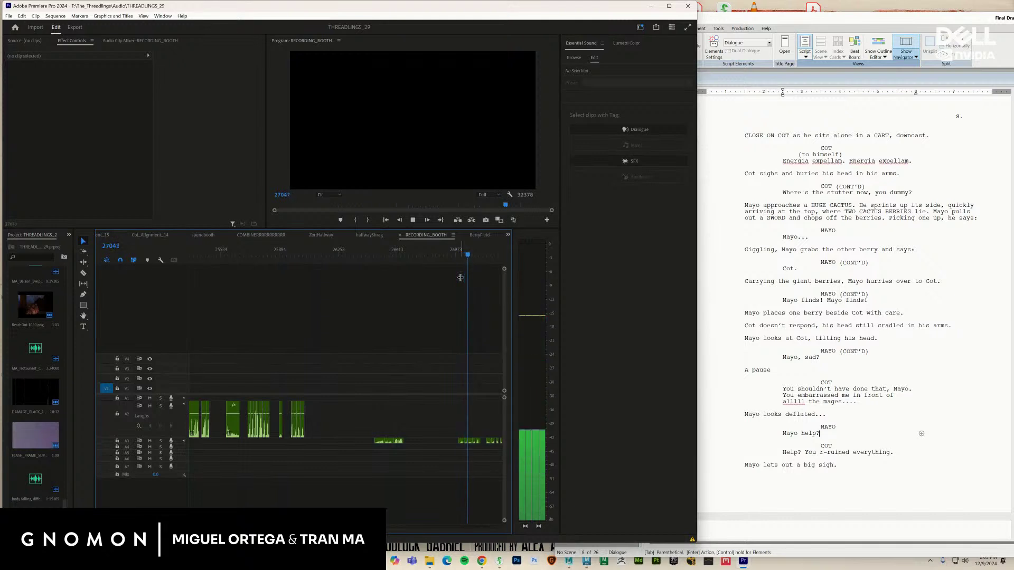
pyautogui.press('space')
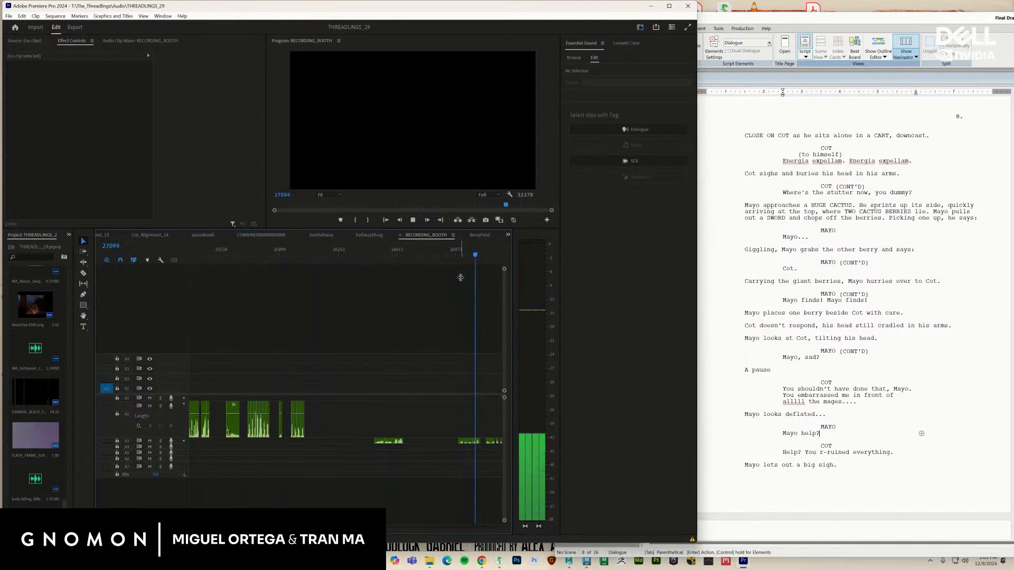
pyautogui.moveTo(382, 257); pyautogui.dragTo(381, 257)
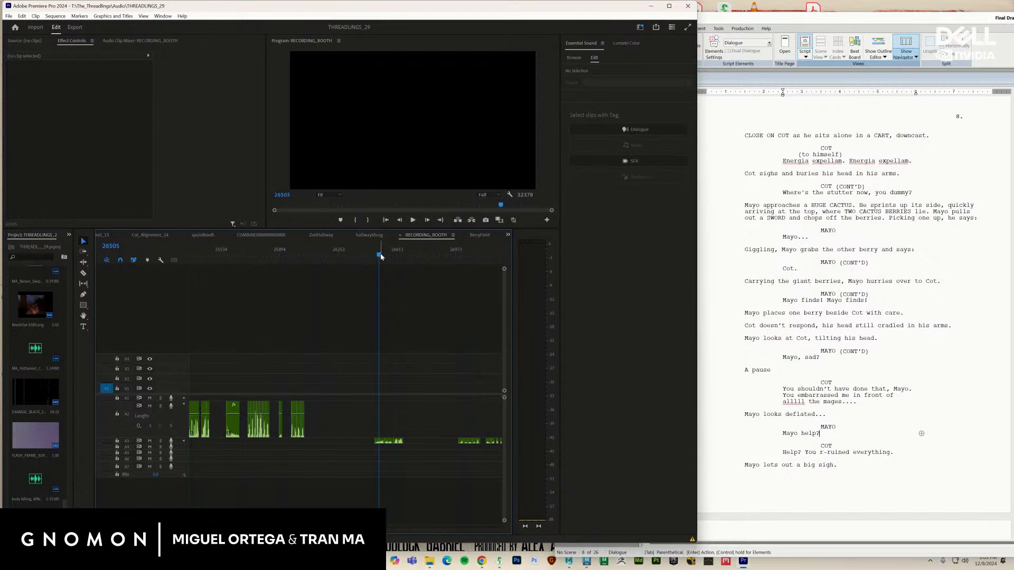
pyautogui.moveTo(381, 256); pyautogui.dragTo(382, 257)
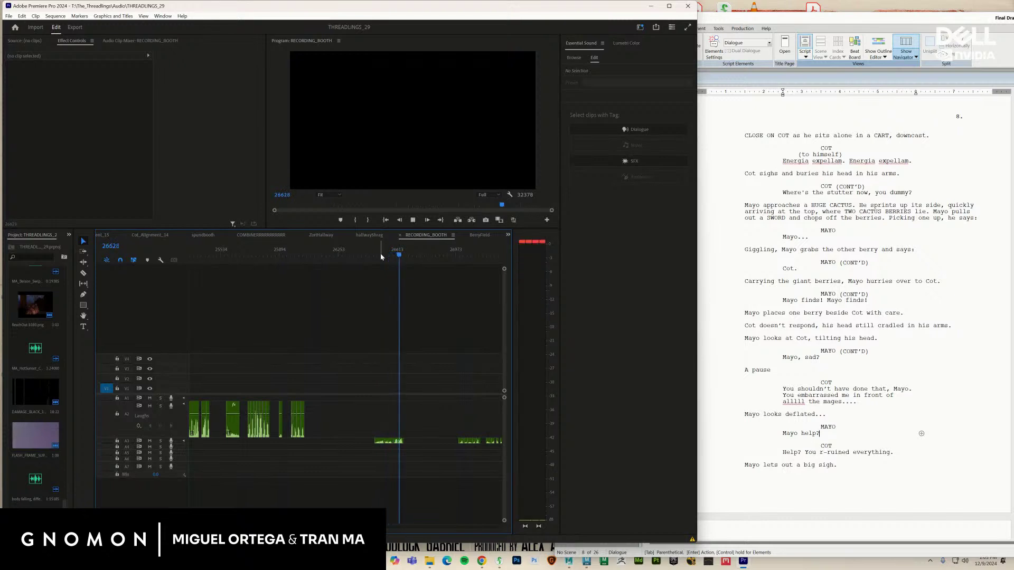
# Sample the voice recordings around frames 25022 and 27391 of RECORDING_BOOTH
pyautogui.moveTo(292, 259); pyautogui.dragTo(234, 271)
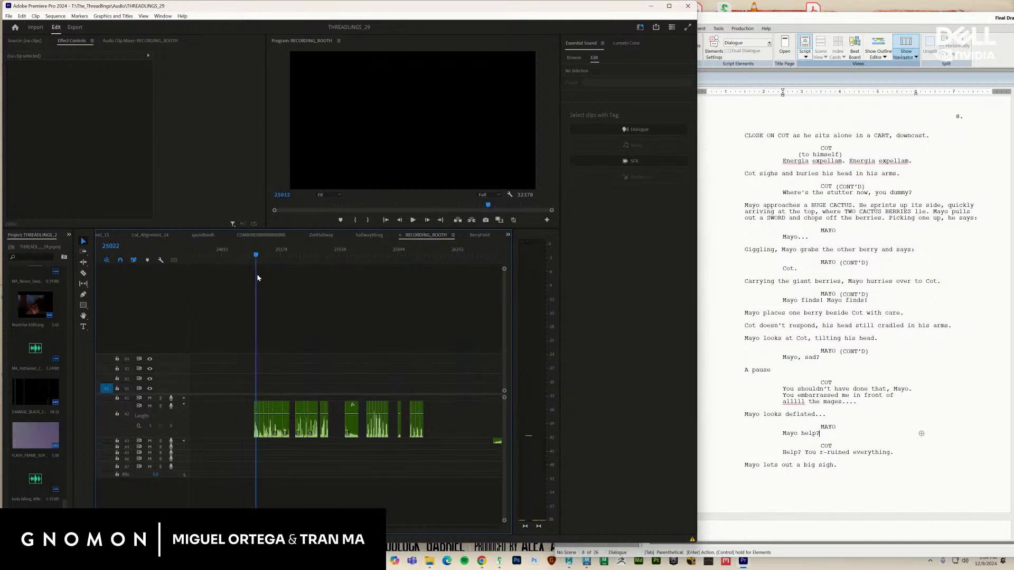
pyautogui.press('space')
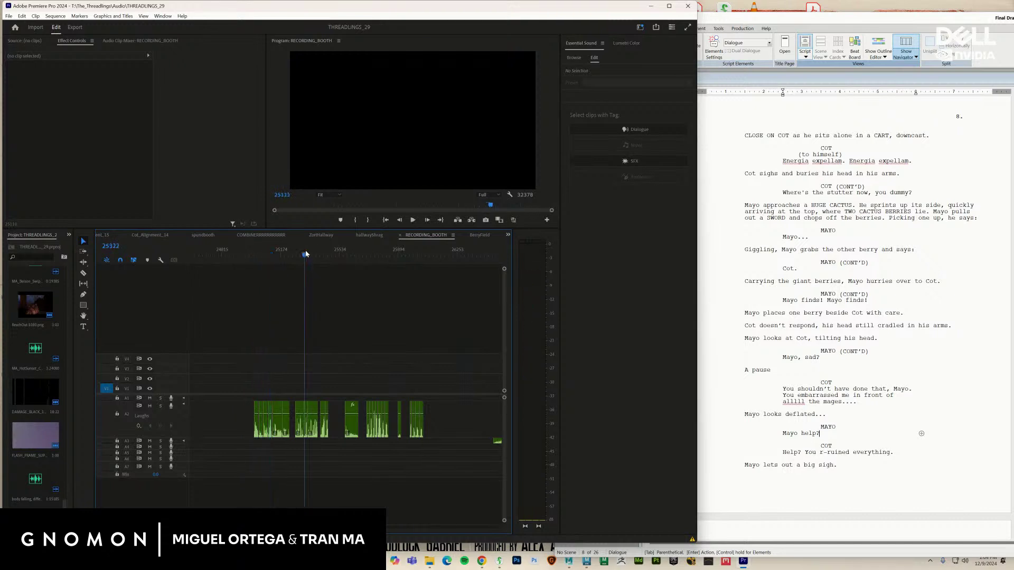
pyautogui.moveTo(306, 255); pyautogui.dragTo(388, 286)
pyautogui.press('space')
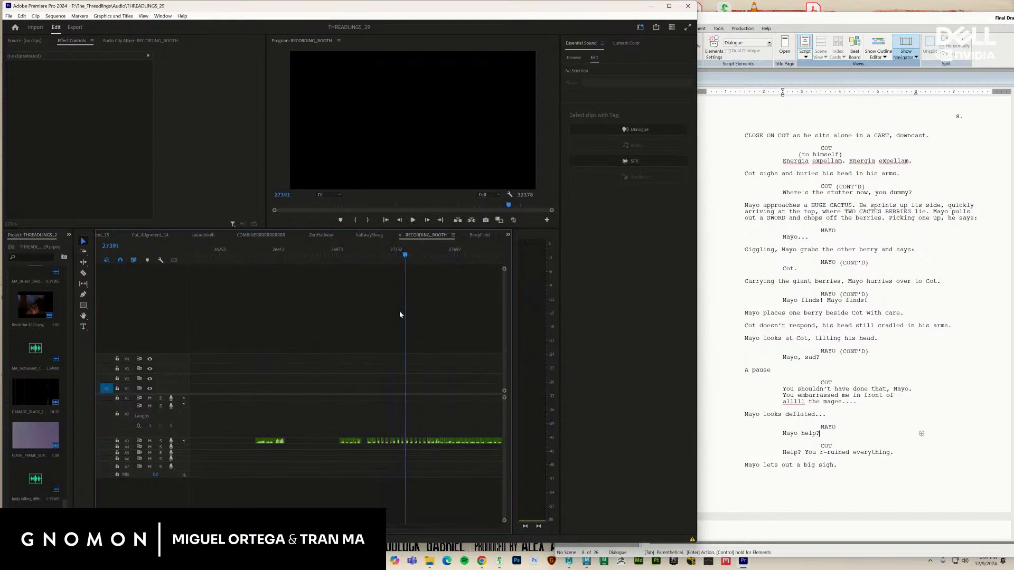
# Audition the voice recordings around frames 28056, 28325 and 28489 of RECORDING_BOOTH
pyautogui.press('=')
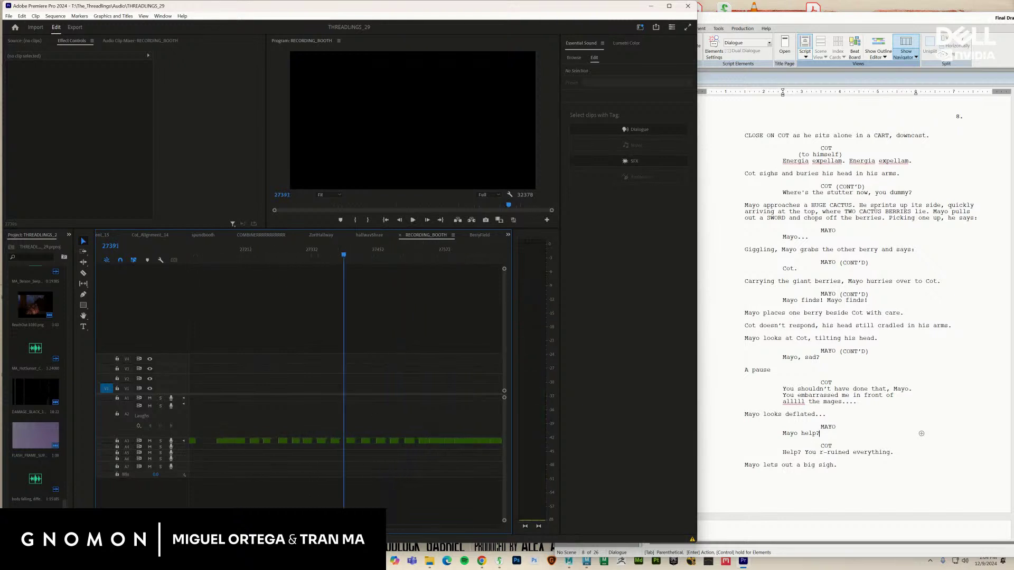
pyautogui.press('space')
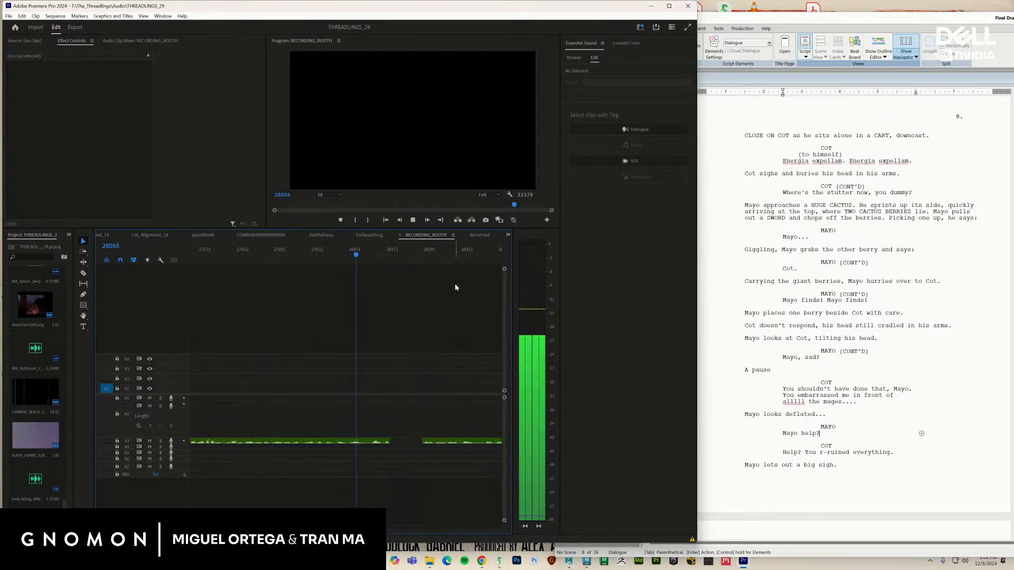
pyautogui.click(426, 254)
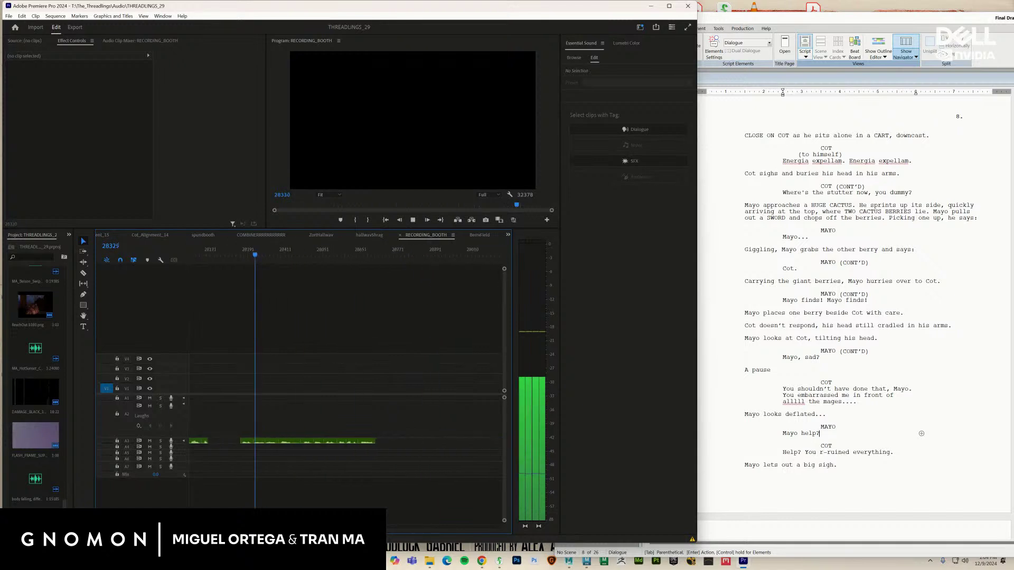
pyautogui.click(309, 254)
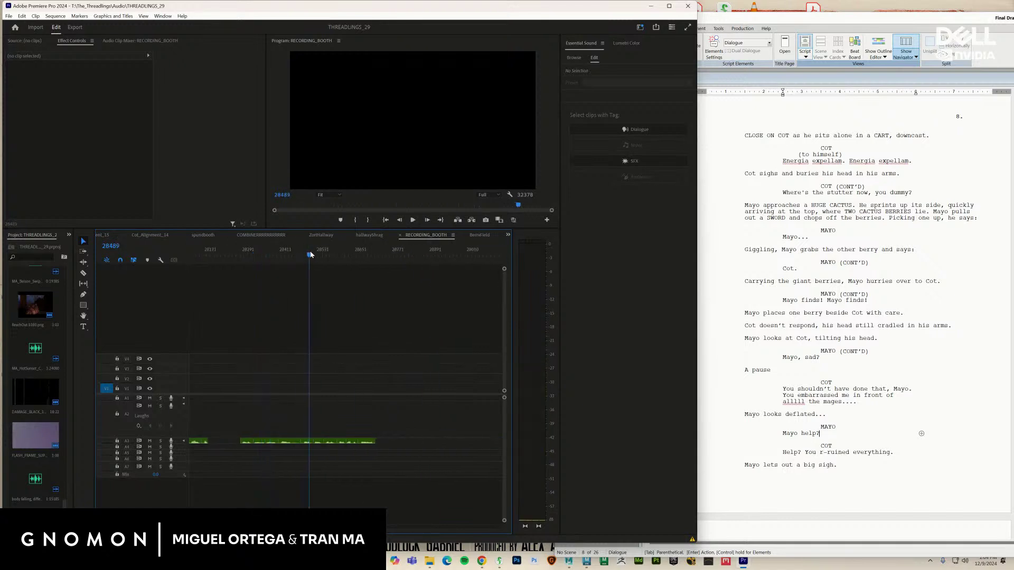
pyautogui.press('space')
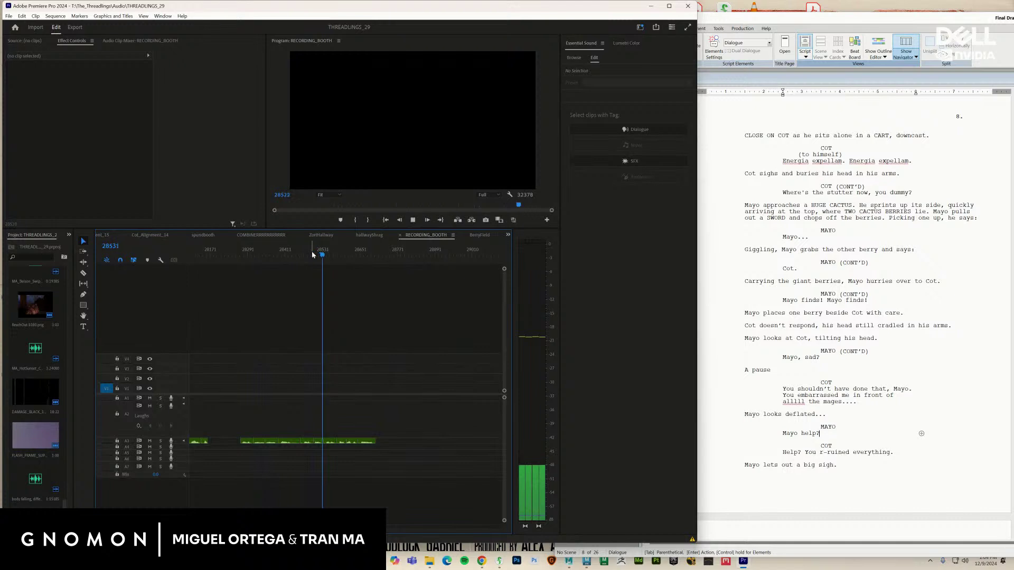
pyautogui.press('space')
# Audition the voice recordings around frames 26598, 22893 and 23047 of RECORDING_BOOTH
pyautogui.moveTo(321, 253); pyautogui.dragTo(269, 264)
pyautogui.press('space')
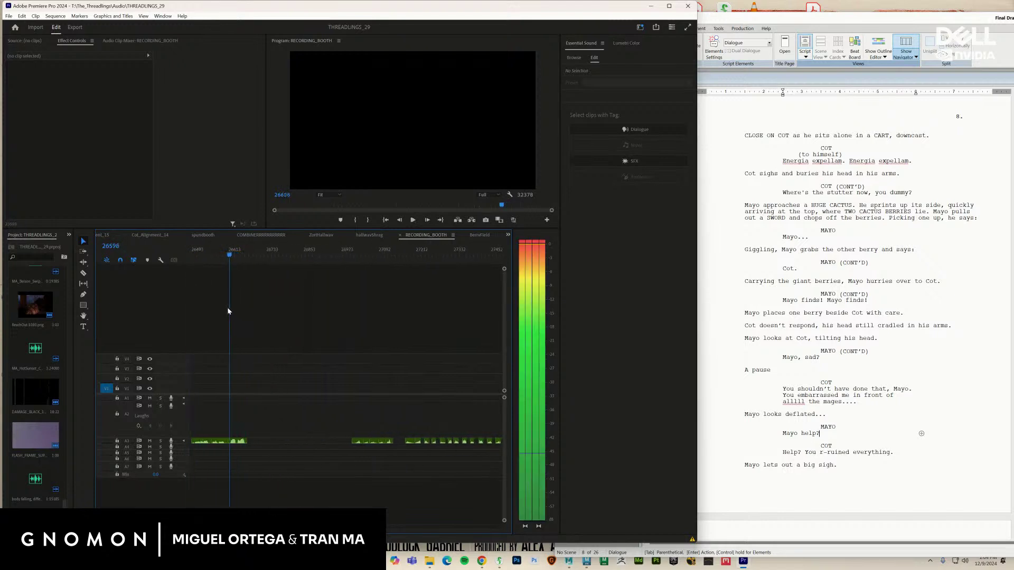
pyautogui.moveTo(50, 307); pyautogui.dragTo(324, 327)
pyautogui.press('space')
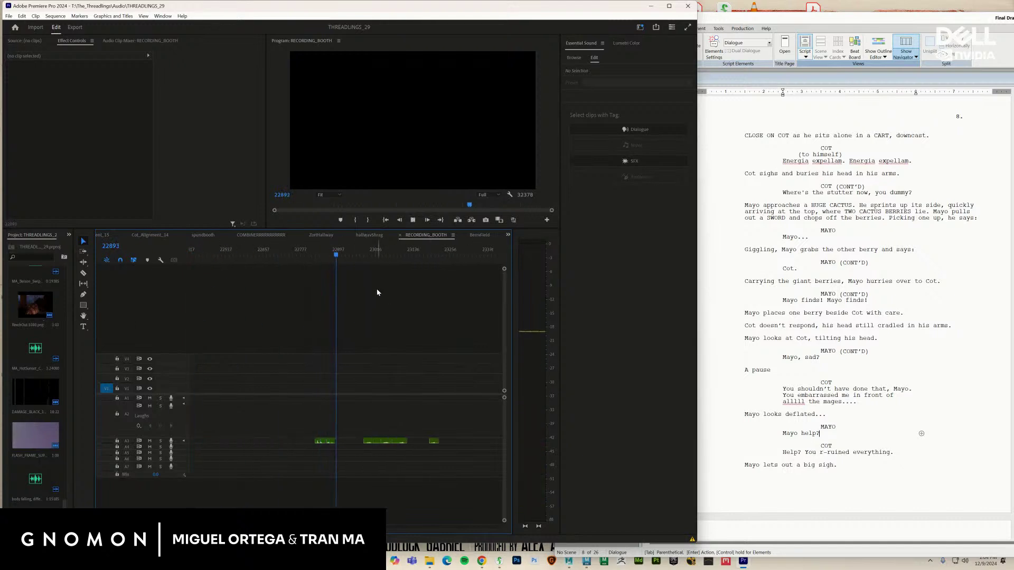
pyautogui.press('space')
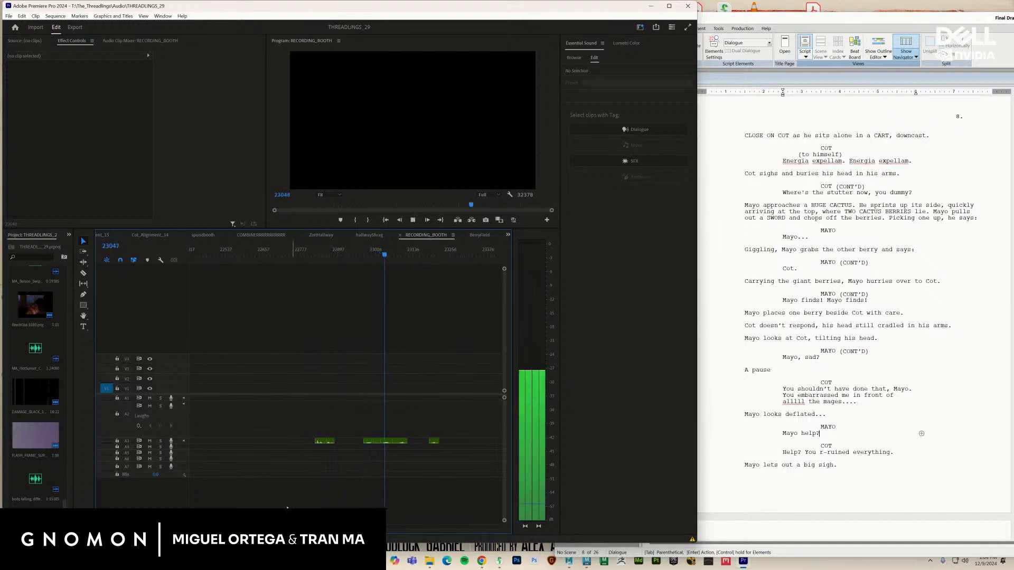
pyautogui.press('space')
# Play the short recording from frame 21385 of RECORDING_BOOTH and check the stretch from frame 20324
pyautogui.hscroll(-6, 326, 331)
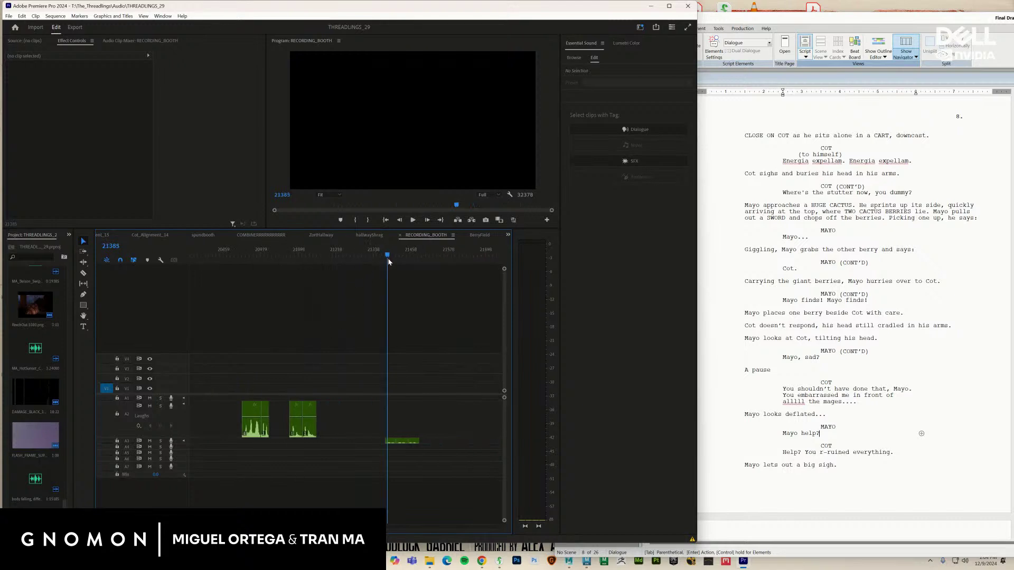
pyautogui.press('space')
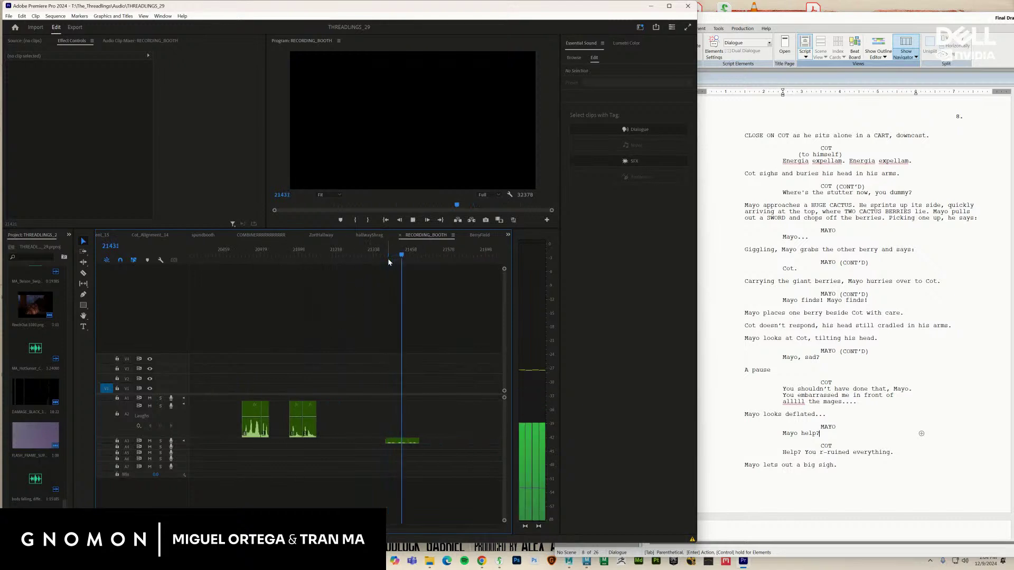
pyautogui.moveTo(384, 254); pyautogui.dragTo(271, 294)
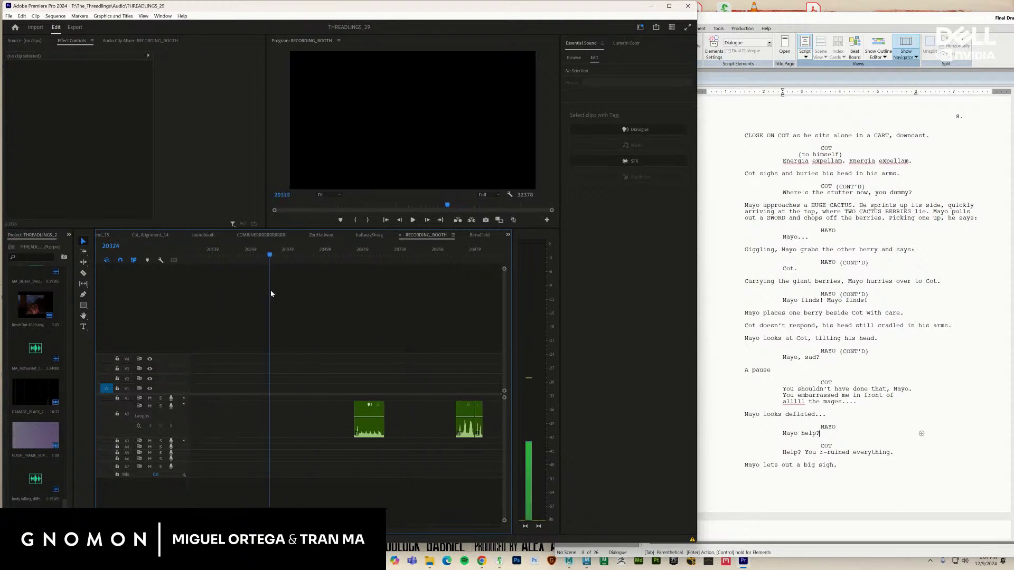
pyautogui.press('space')
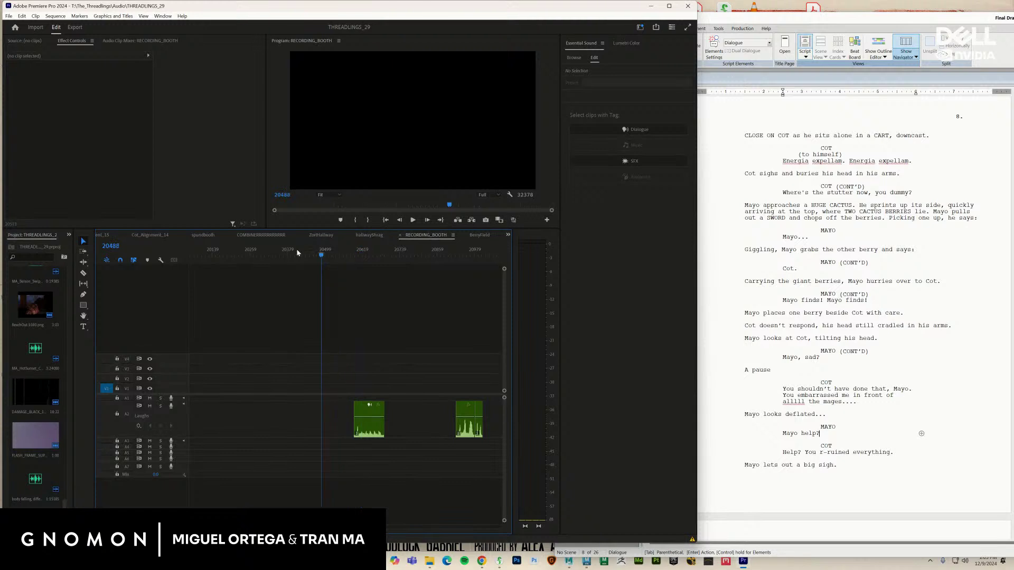
# Audition the low-track recordings around frames 19489, 19833 and 19170, and those around frames 18913 and 19020 of RECORDING_BOOTH
pyautogui.moveTo(296, 249); pyautogui.dragTo(324, 301)
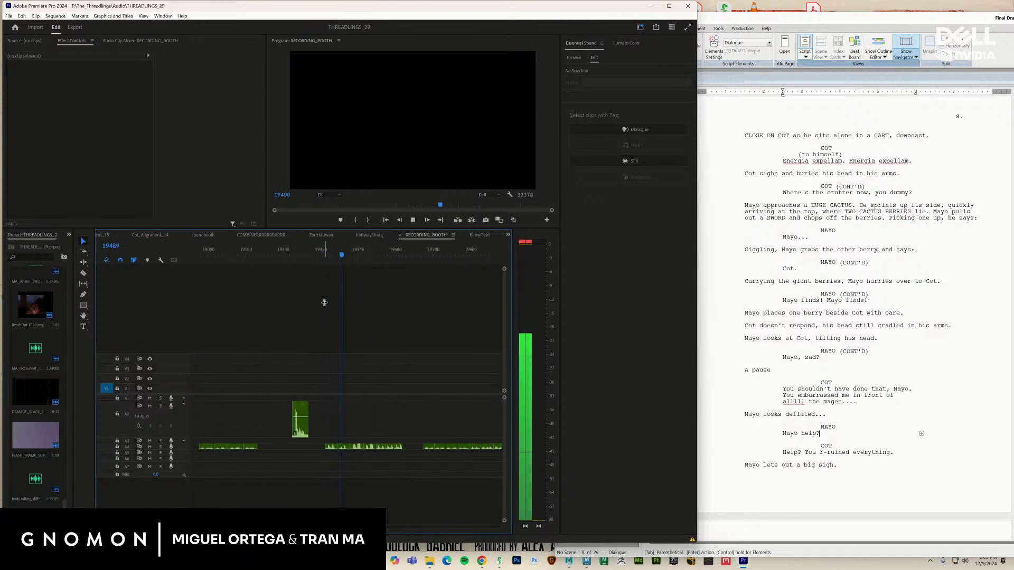
pyautogui.click(435, 255)
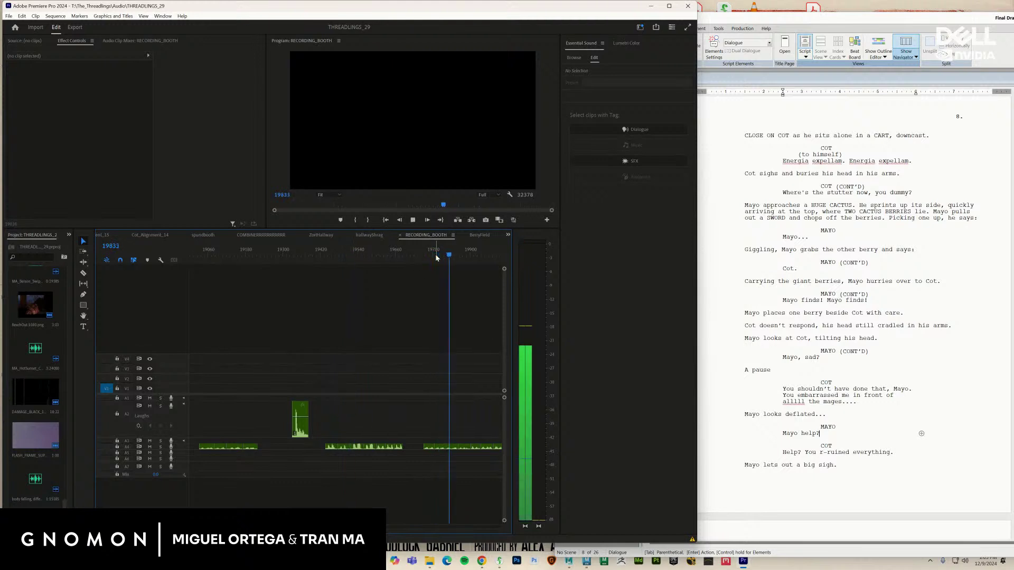
pyautogui.click(225, 254)
pyautogui.press('space')
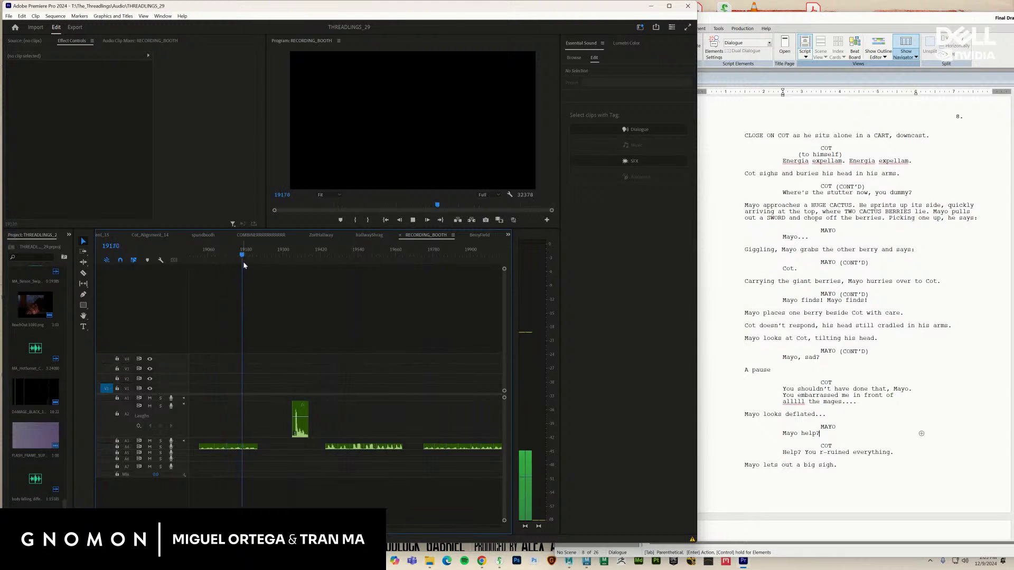
pyautogui.moveTo(244, 255); pyautogui.dragTo(344, 274)
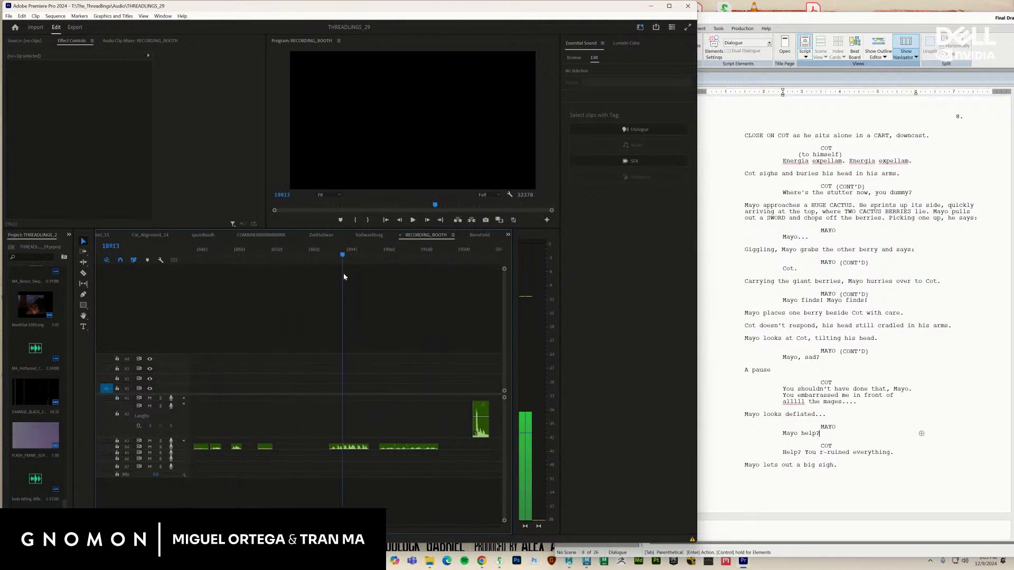
pyautogui.press('space')
pyautogui.click(378, 255)
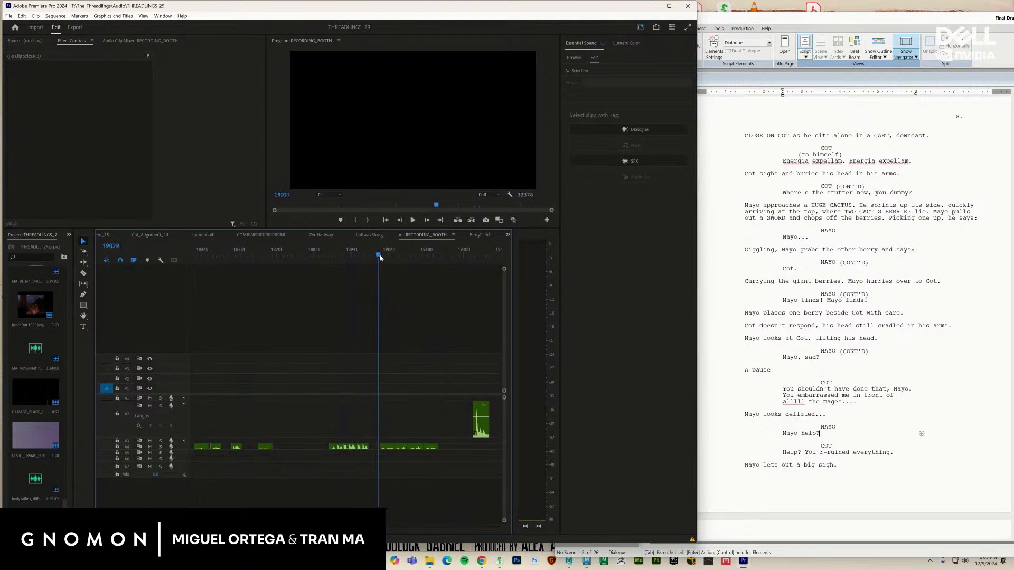
pyautogui.moveTo(382, 257); pyautogui.dragTo(384, 257)
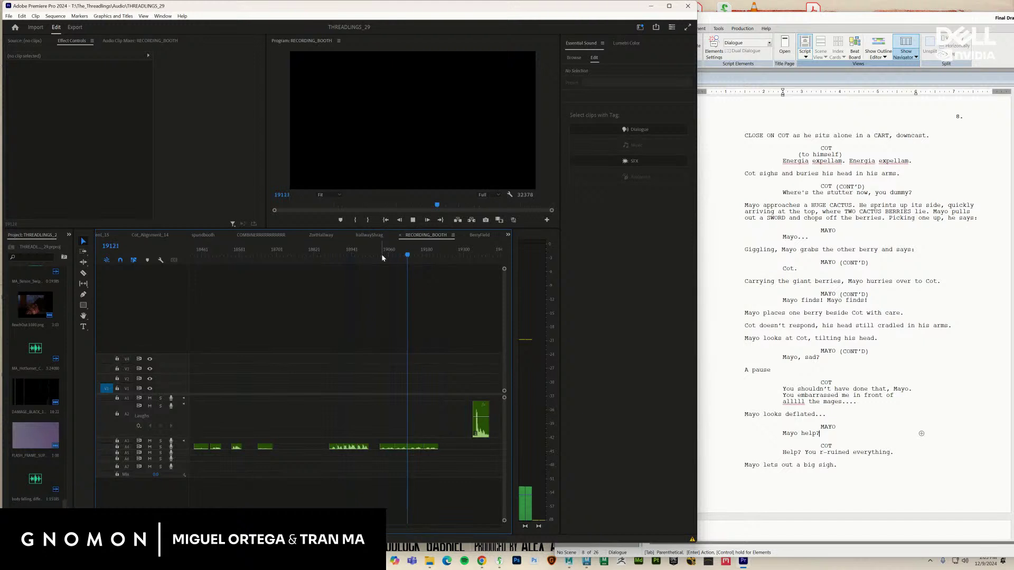
# Audition the recordings around frames 17720 and 17129 and the tall-waveform clip at frame 16800 of RECORDING_BOOTH
pyautogui.moveTo(269, 271); pyautogui.dragTo(288, 278)
pyautogui.press('space')
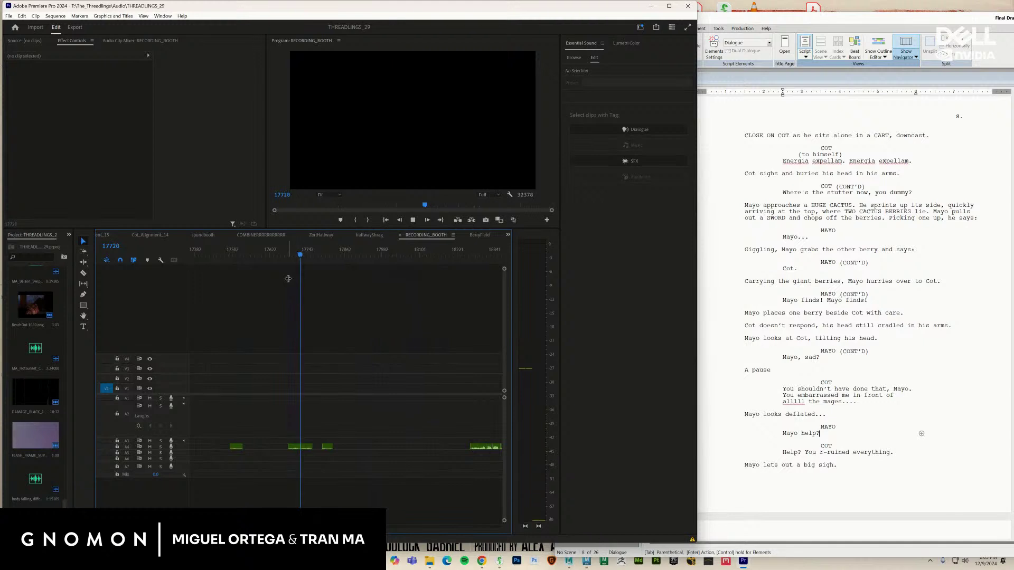
pyautogui.moveTo(294, 258); pyautogui.dragTo(350, 336)
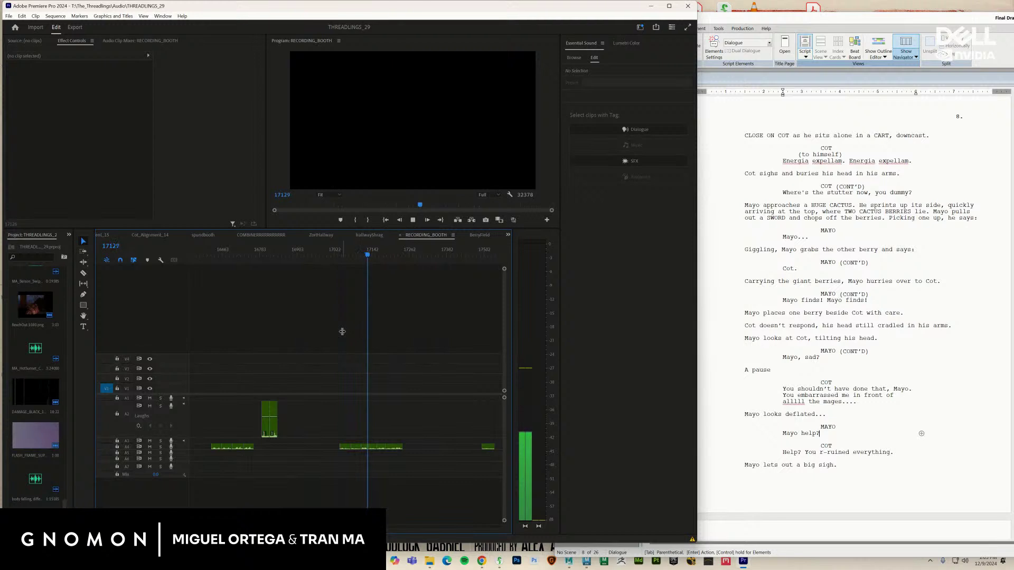
pyautogui.click(262, 254)
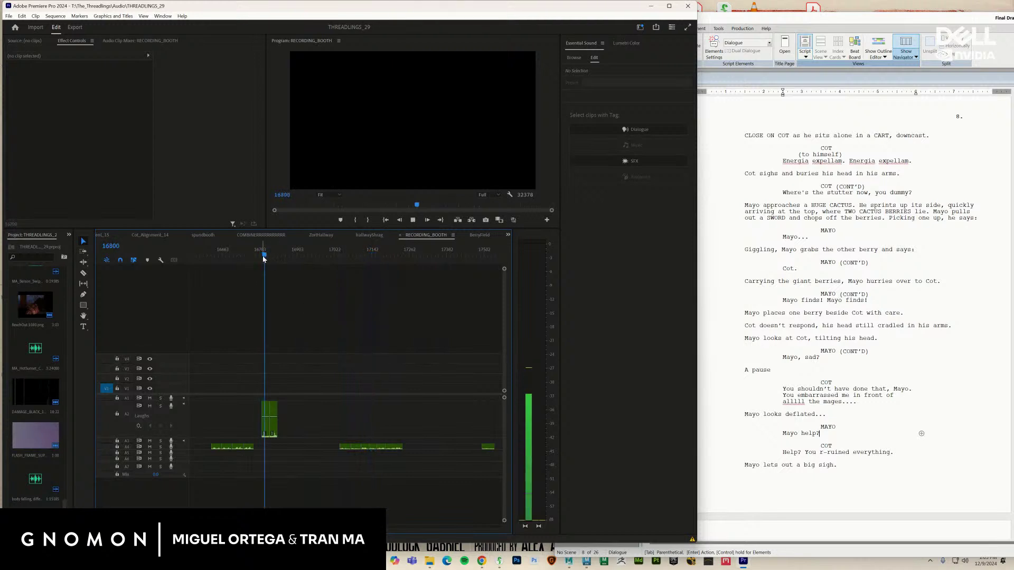
# Audition the long recording around frame 16149 and the shorter one ending near frame 15846 of RECORDING_BOOTH
pyautogui.moveTo(244, 256); pyautogui.dragTo(291, 264)
pyautogui.press('space')
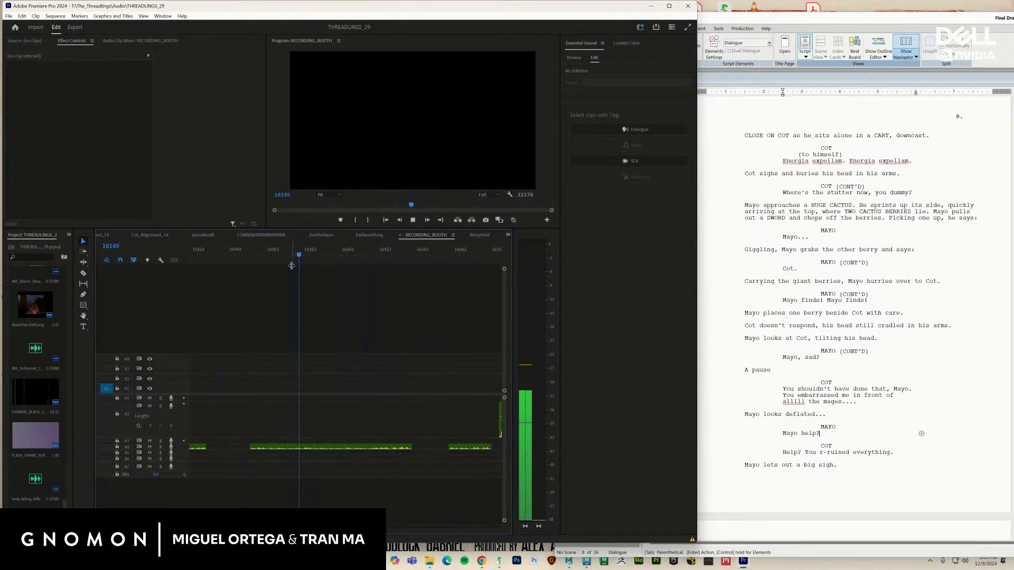
pyautogui.press('space')
pyautogui.moveTo(228, 260); pyautogui.dragTo(295, 268)
pyautogui.press('space')
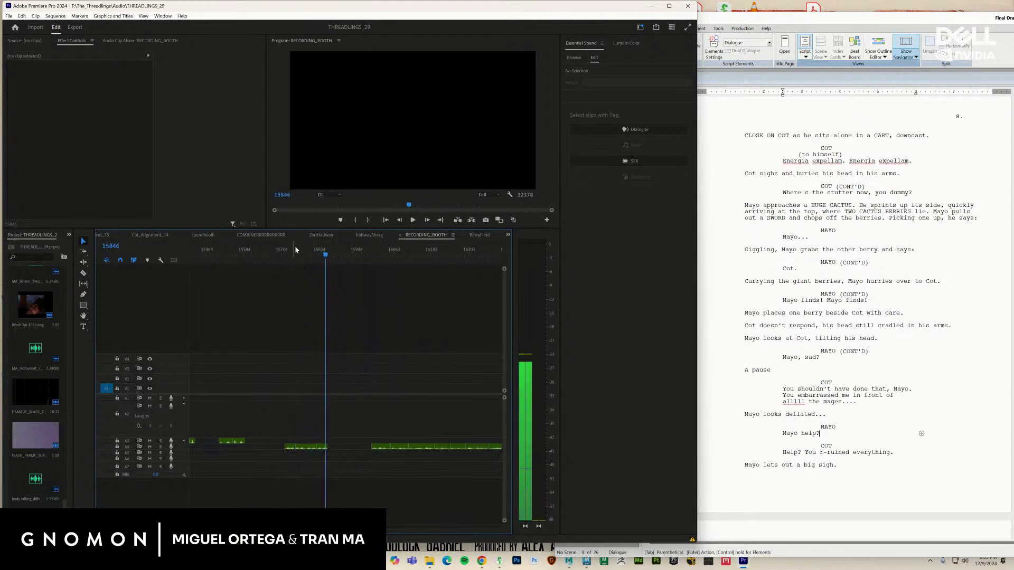
# Audition the neighbouring voice clips around frames 15390 and 15265 of RECORDING_BOOTH
pyautogui.moveTo(295, 253); pyautogui.dragTo(322, 274)
pyautogui.press('space')
pyautogui.press('space')
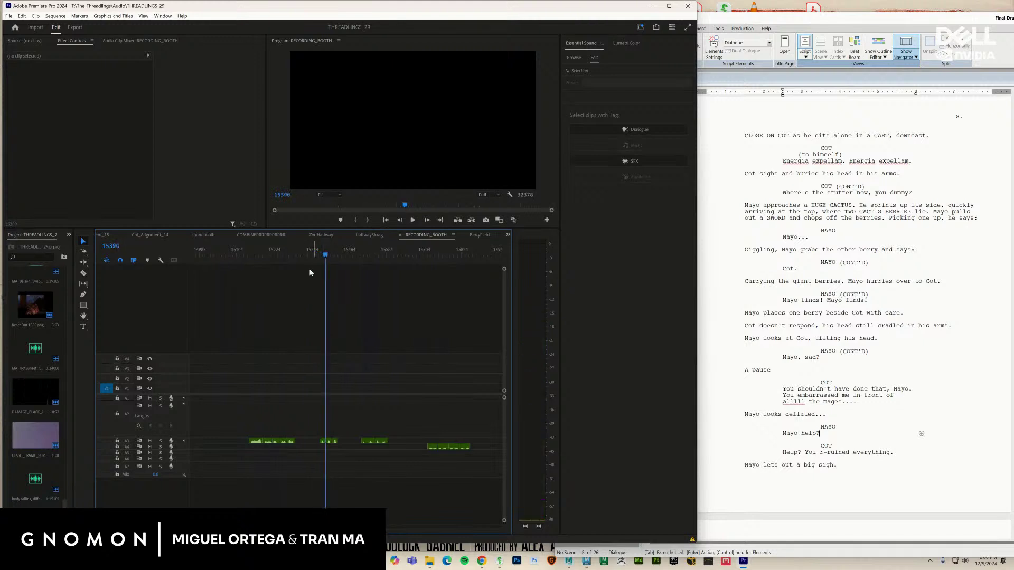
pyautogui.click(283, 255)
pyautogui.press('space')
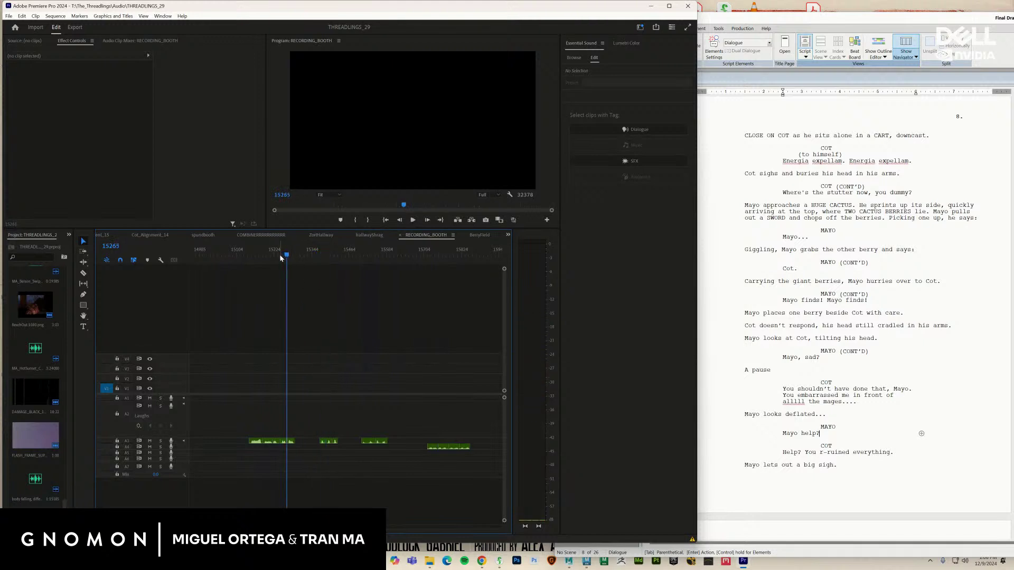
# Audition the clips from frames 13781 and 13620 and the tall-waveform group near frame 13200 of RECORDING_BOOTH
pyautogui.moveTo(280, 254); pyautogui.dragTo(228, 299)
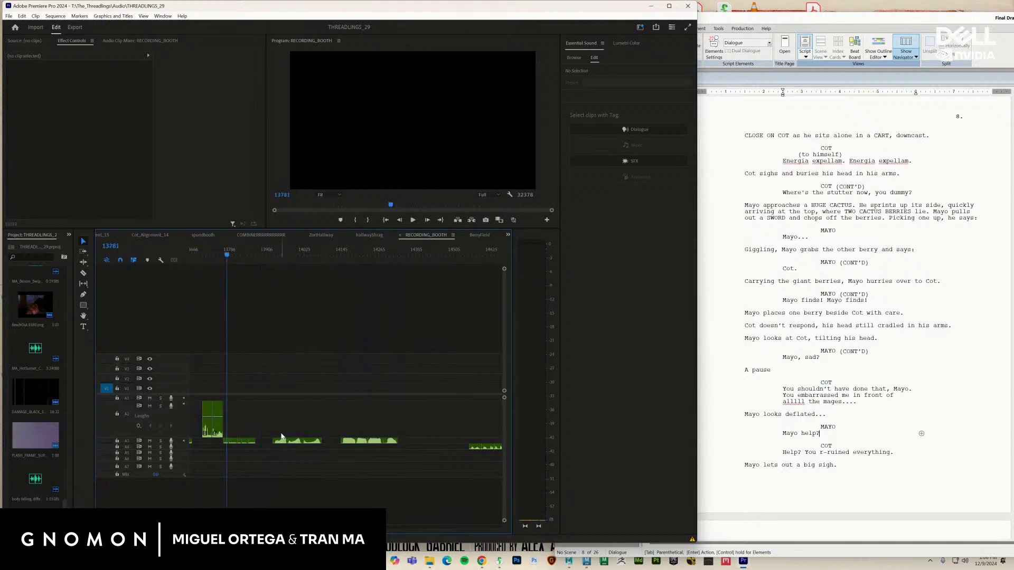
pyautogui.press('space')
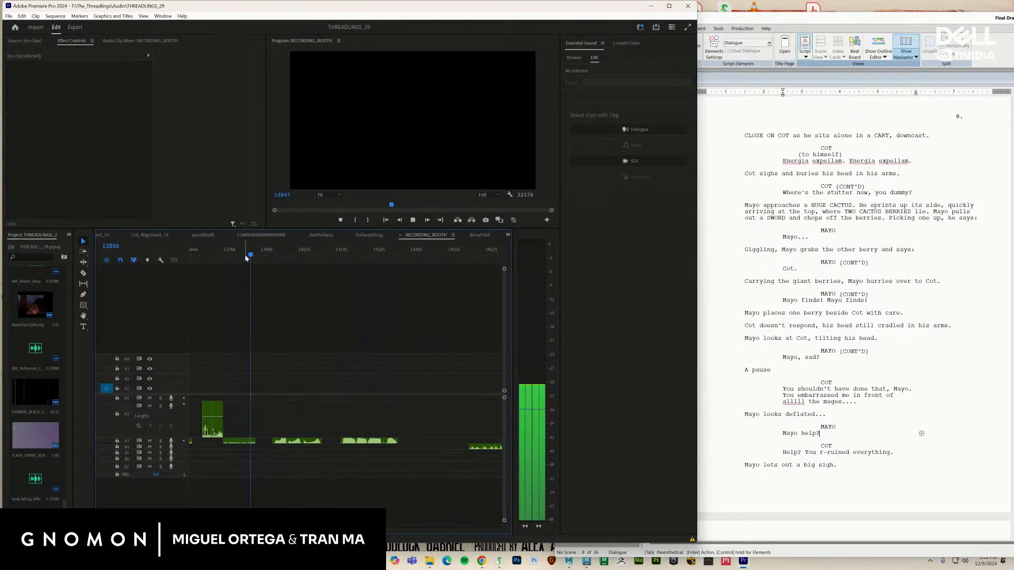
pyautogui.moveTo(246, 258); pyautogui.dragTo(333, 267)
pyautogui.press('space')
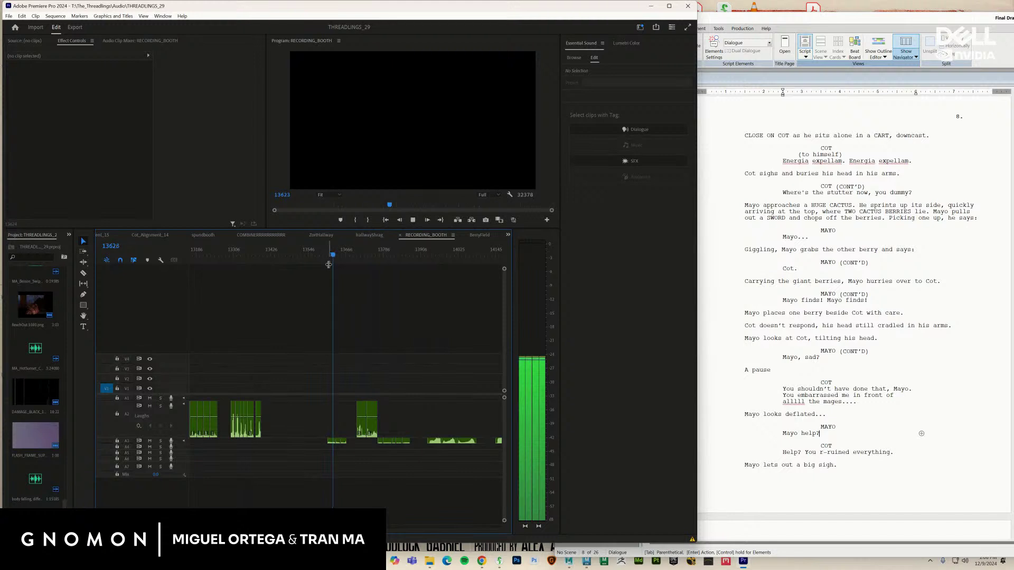
pyautogui.moveTo(325, 259); pyautogui.dragTo(361, 276)
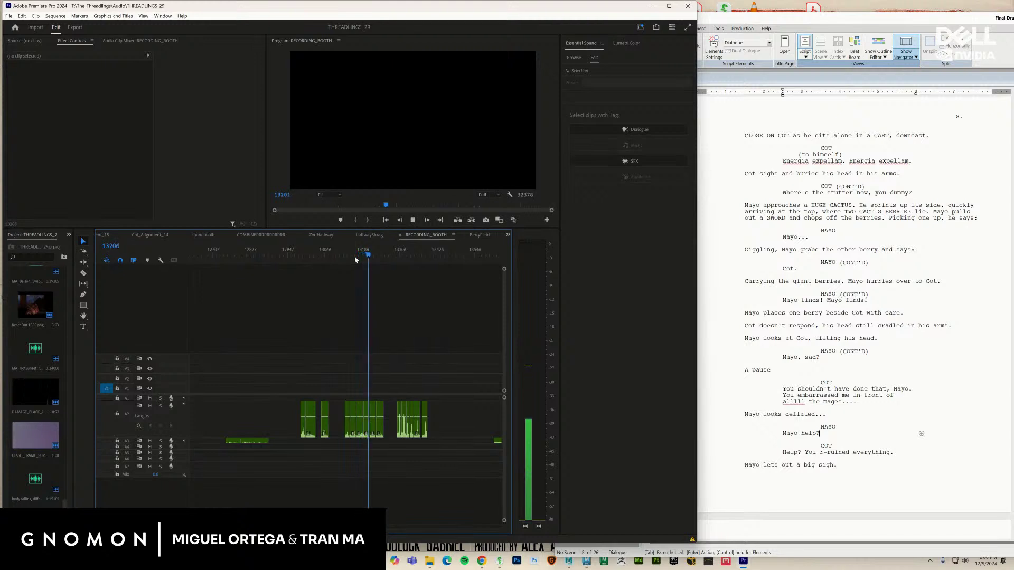
# Select the Mayo pickup clip at frame 13210 and audition the tall-waveform clips from frame 12987
pyautogui.click(368, 423)
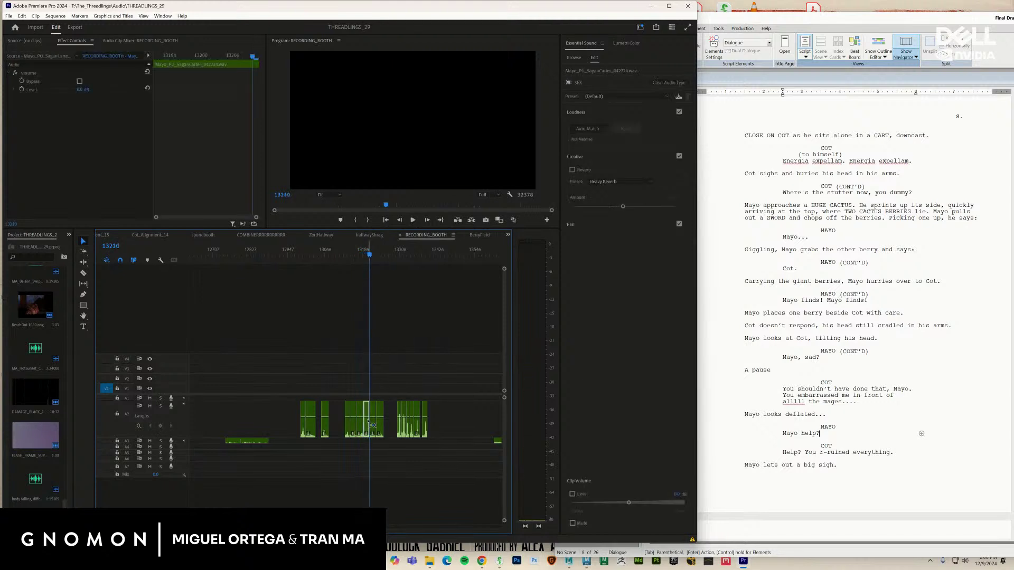
pyautogui.moveTo(313, 254); pyautogui.dragTo(302, 255)
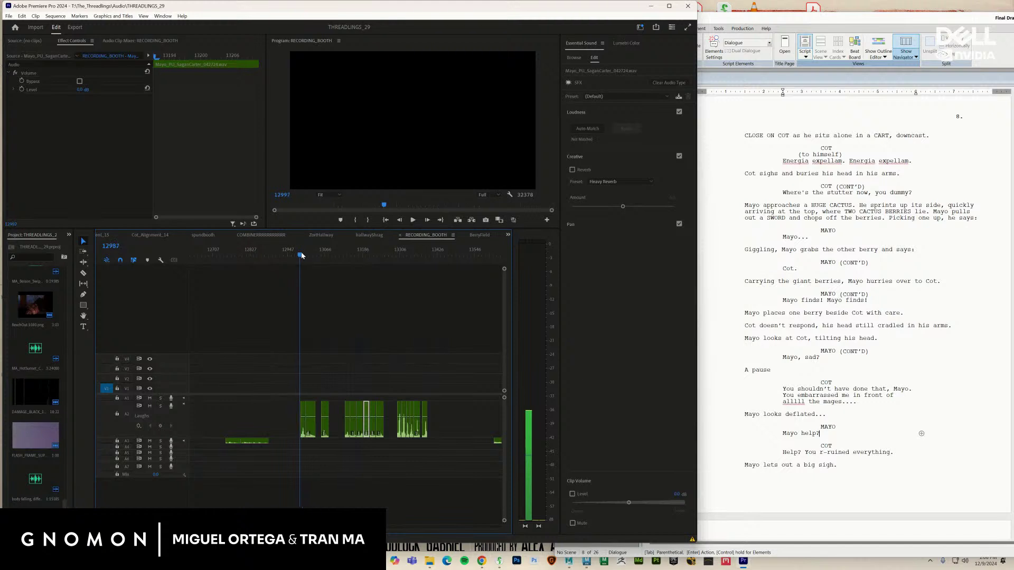
pyautogui.press('space')
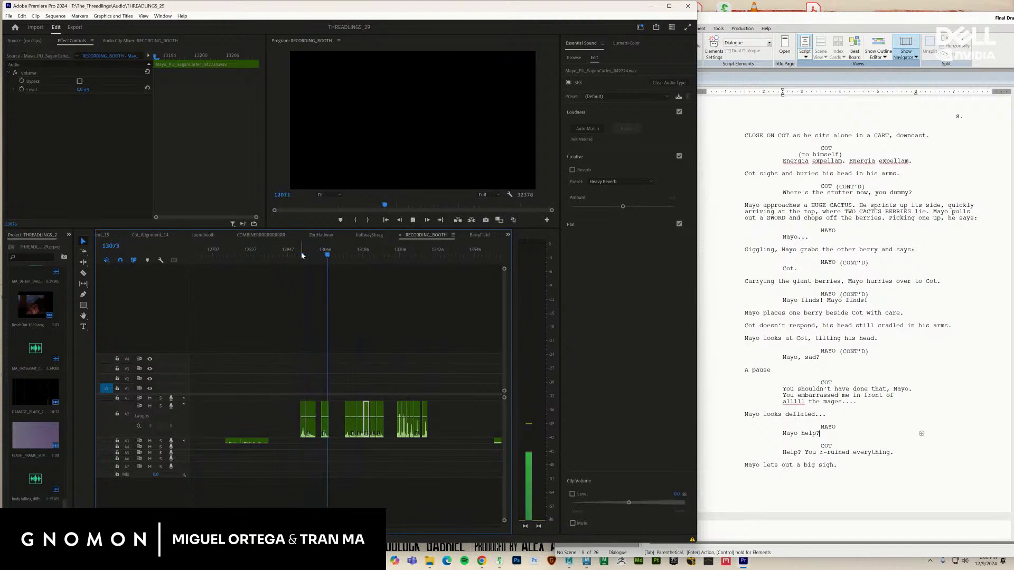
# Audition the recording around frame 12813 of RECORDING_BOOTH and return to the BerryField sequence
pyautogui.moveTo(301, 256); pyautogui.dragTo(228, 257)
pyautogui.press('space')
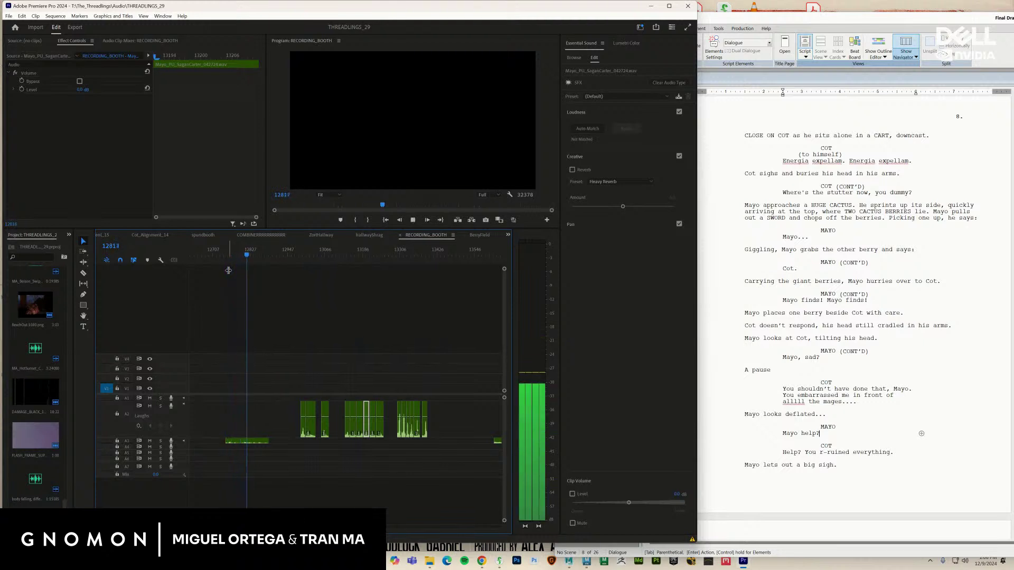
pyautogui.press('space')
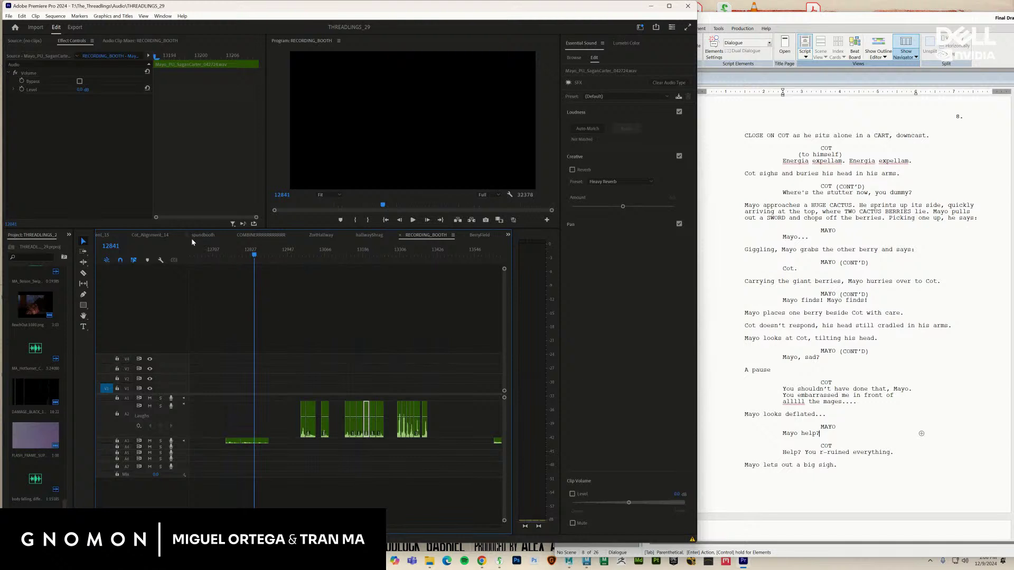
pyautogui.click(479, 235)
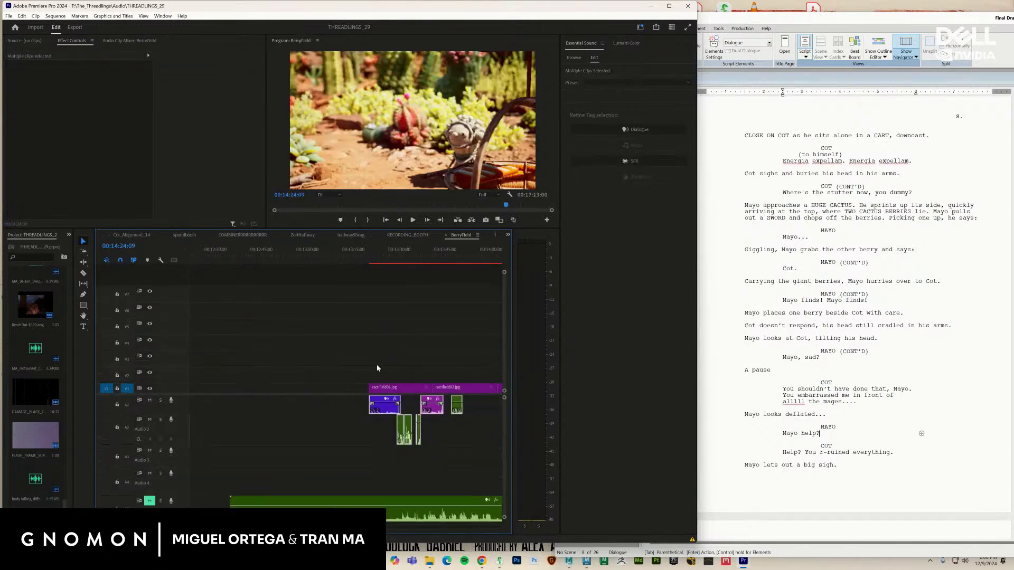
# Place the copied Mayo pickup clip on Audio 2 at the end of the purple dialogue clip in BerryField
pyautogui.moveTo(456, 259); pyautogui.dragTo(387, 278)
pyautogui.press('space')
pyautogui.click(397, 261)
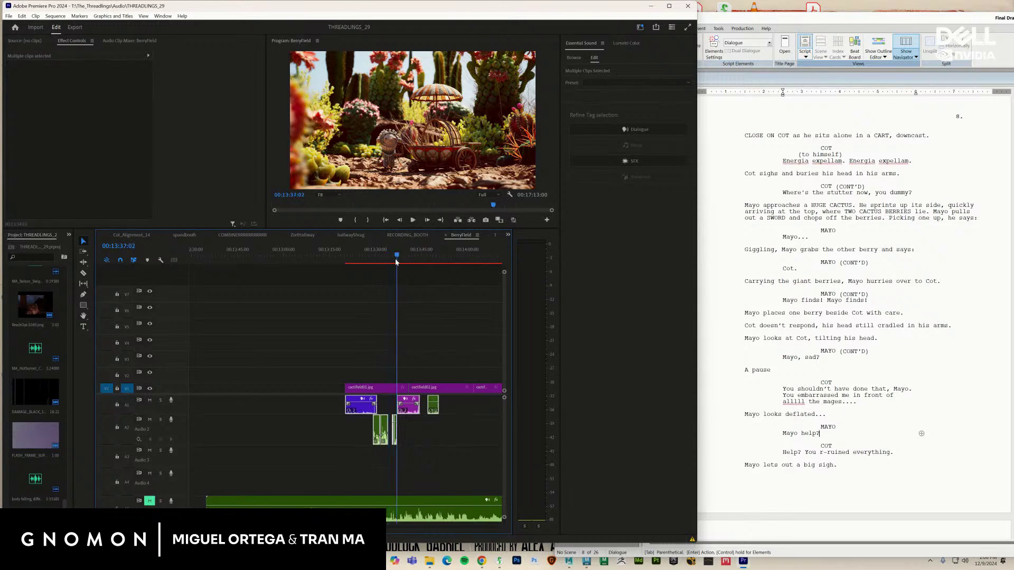
pyautogui.click(444, 258)
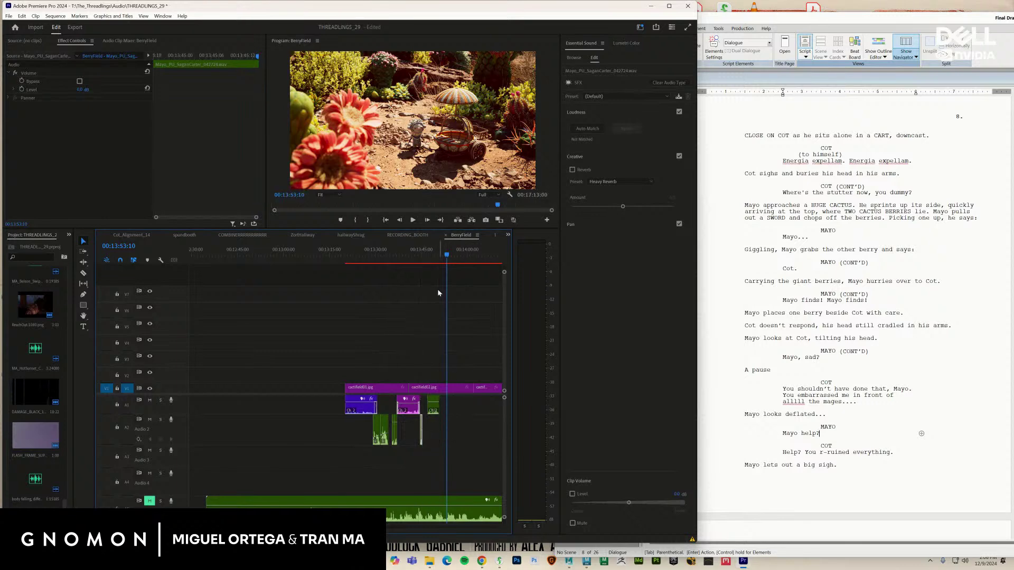
# Play the passage from about 00:13:38 and move the Mayo pickup clip earlier so it ends with the purple dialogue clip
pyautogui.click(400, 260)
pyautogui.press('space')
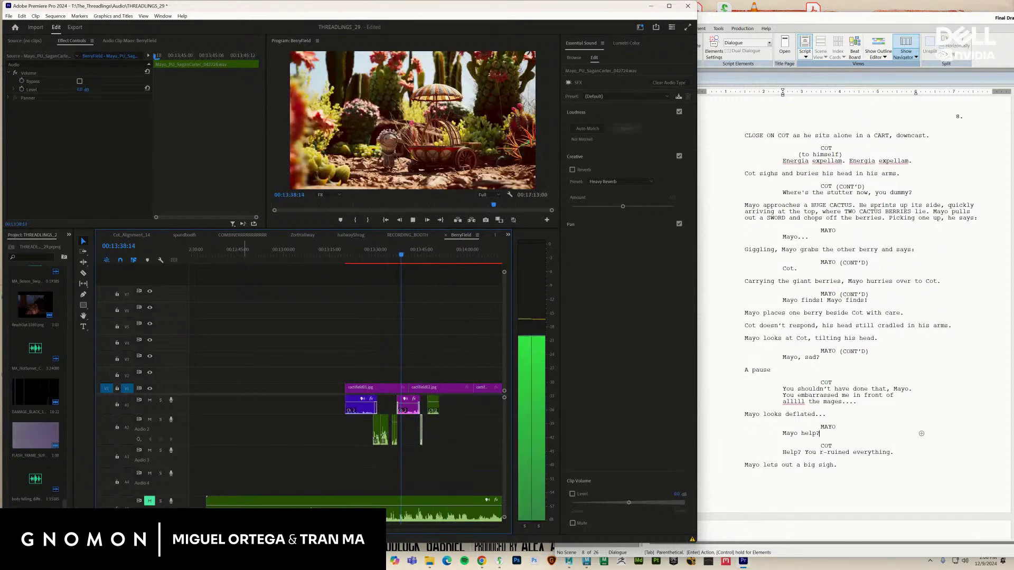
pyautogui.scroll(4, 378, 442)
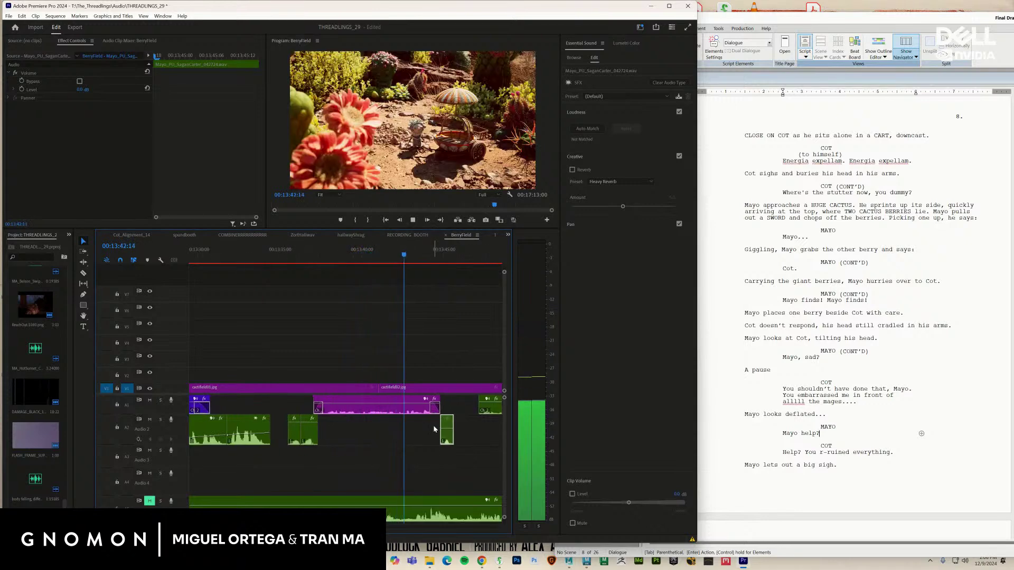
pyautogui.moveTo(446, 442); pyautogui.dragTo(433, 443)
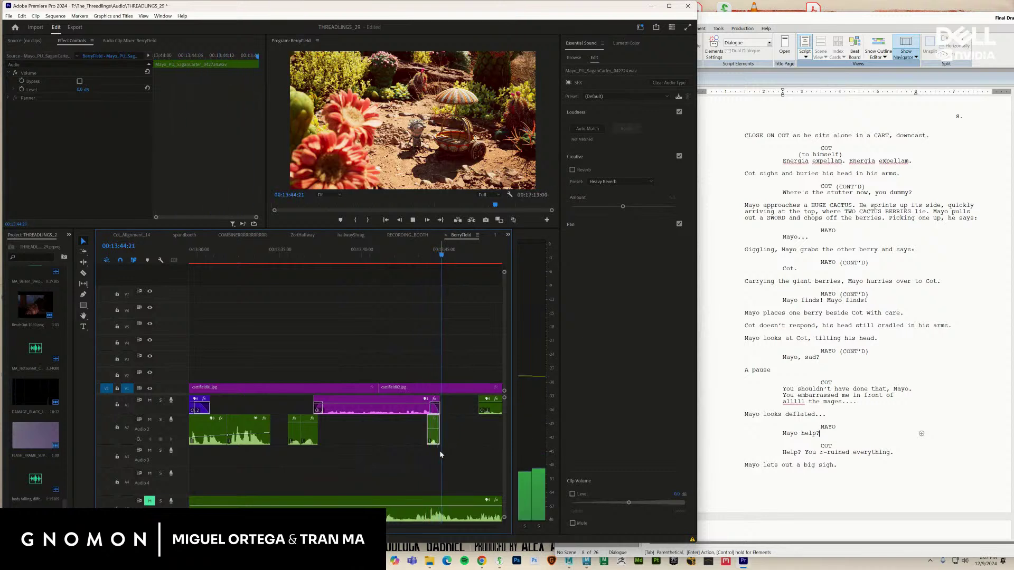
# Move the following green dialogue clip on Audio 1 earlier to start at about 00:13:45 and play it back
pyautogui.moveTo(491, 415); pyautogui.dragTo(460, 417)
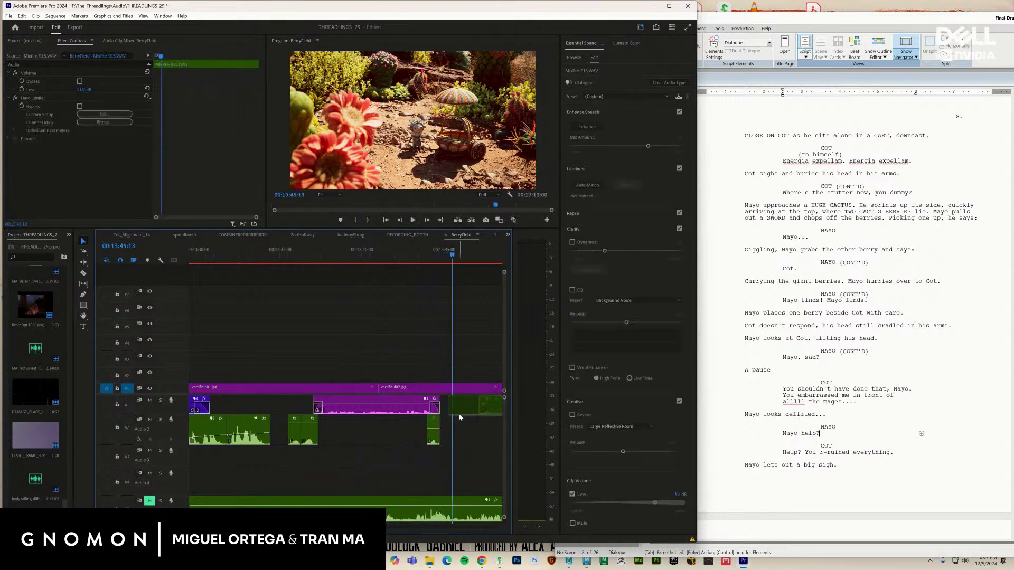
pyautogui.press('space')
pyautogui.press('space')
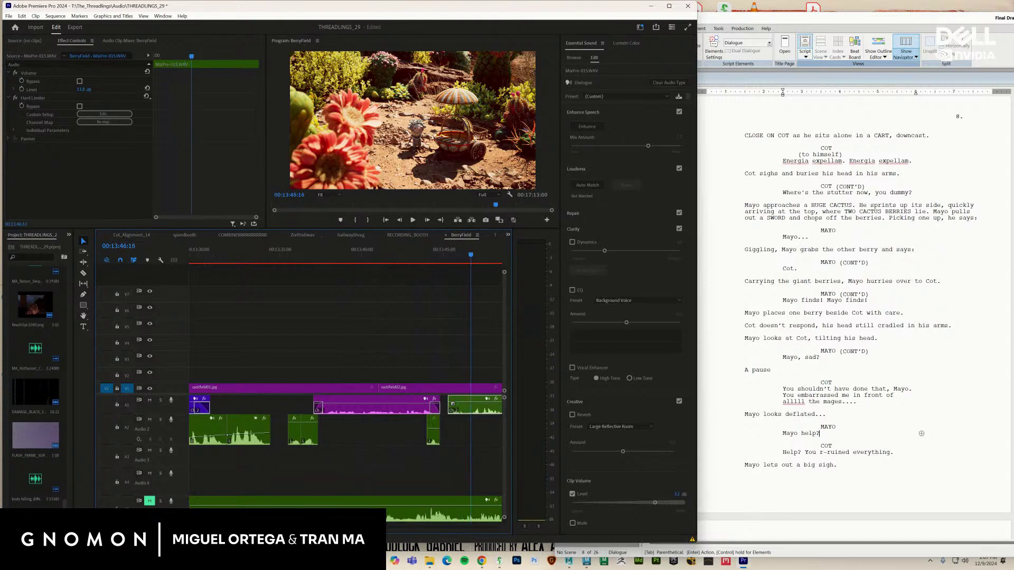
pyautogui.press('-')
pyautogui.press('space')
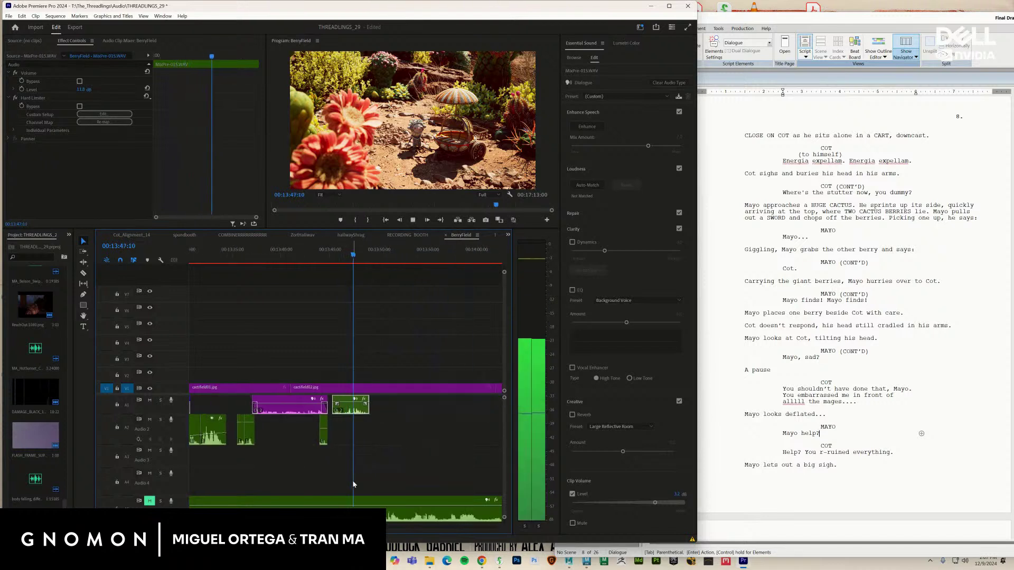
pyautogui.press('space')
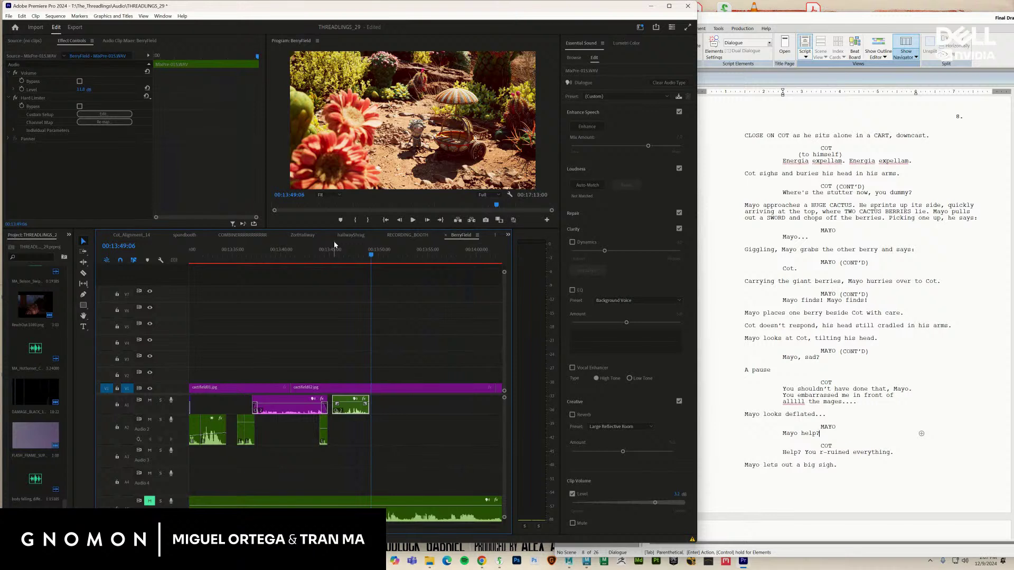
# Audition the tall-waveform clips from about frame 12987 of RECORDING_BOOTH and select the short clip near frame 13066 for copying
pyautogui.click(407, 235)
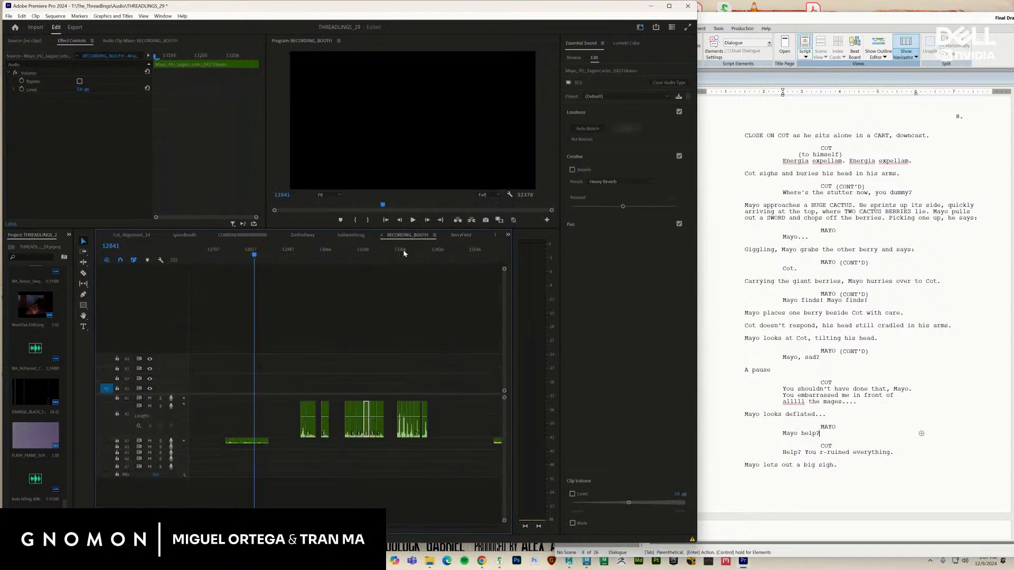
pyautogui.click(301, 256)
pyautogui.press('space')
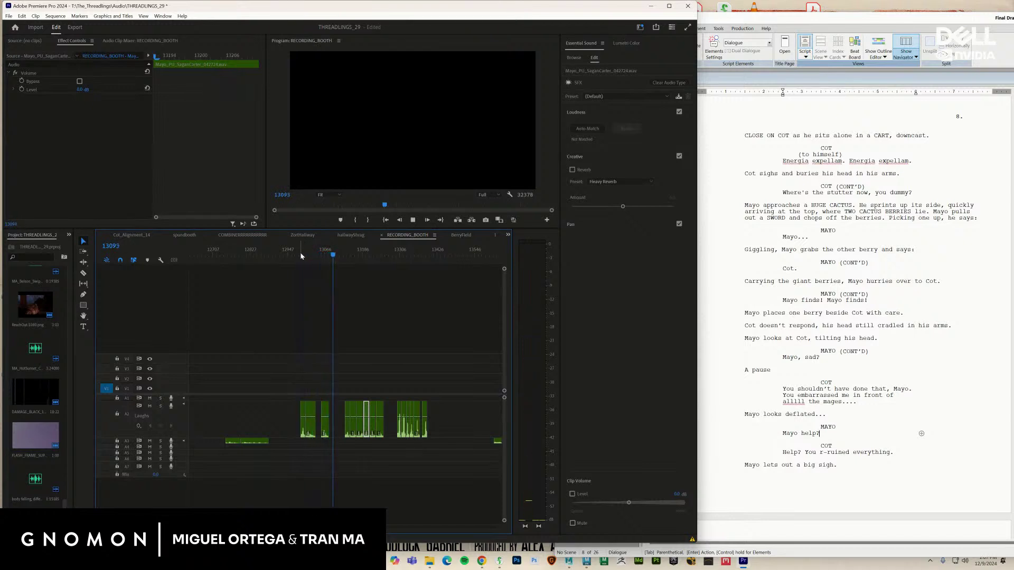
pyautogui.press('space')
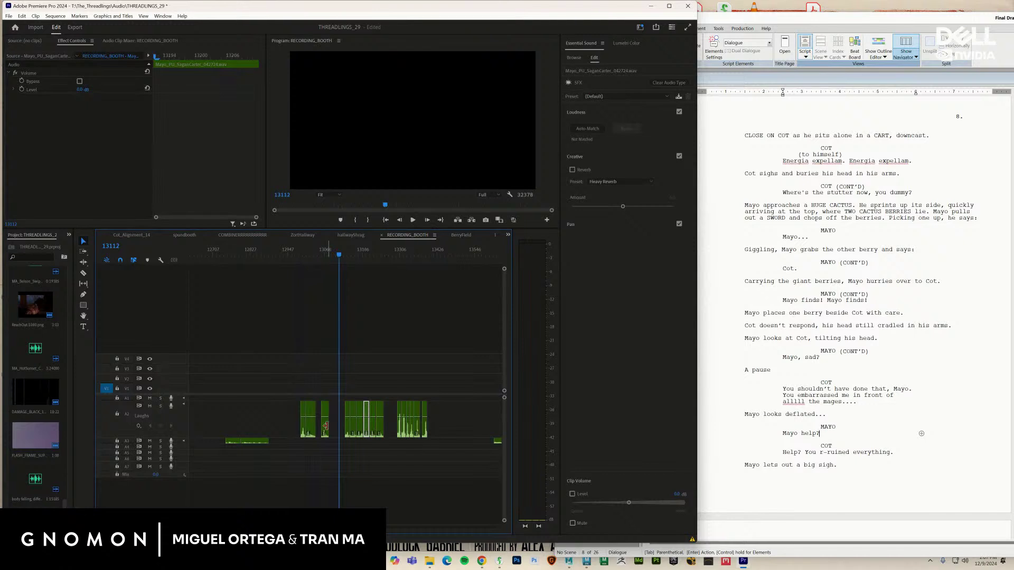
pyautogui.click(326, 425)
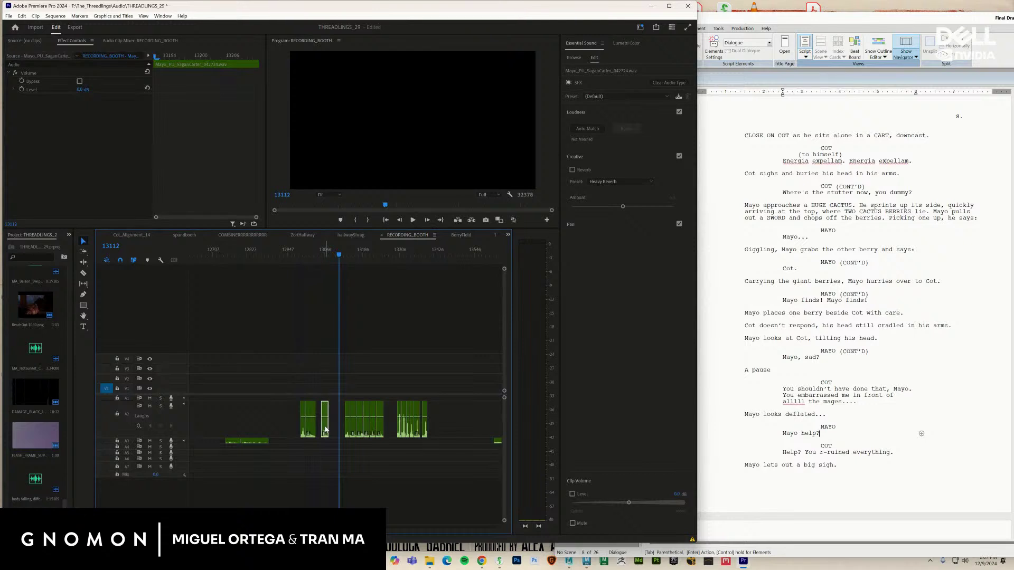
# Paste the short pickup clip onto Audio 2 of BerryField and align its end with the green dialogue clip on Audio 1
pyautogui.click(458, 236)
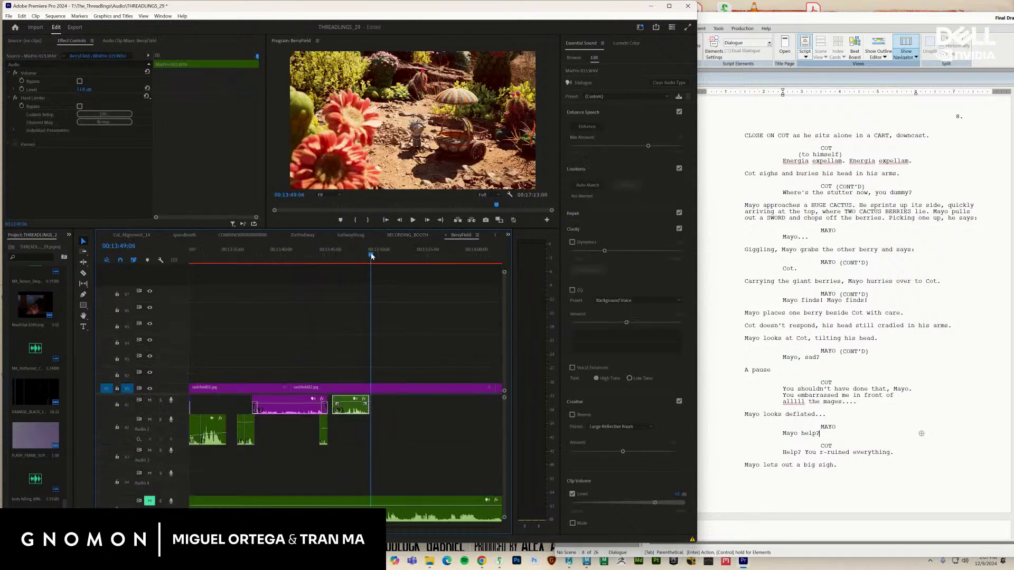
pyautogui.hotkey('ctrl', 'v')
pyautogui.moveTo(376, 436); pyautogui.dragTo(365, 440)
pyautogui.press('=')
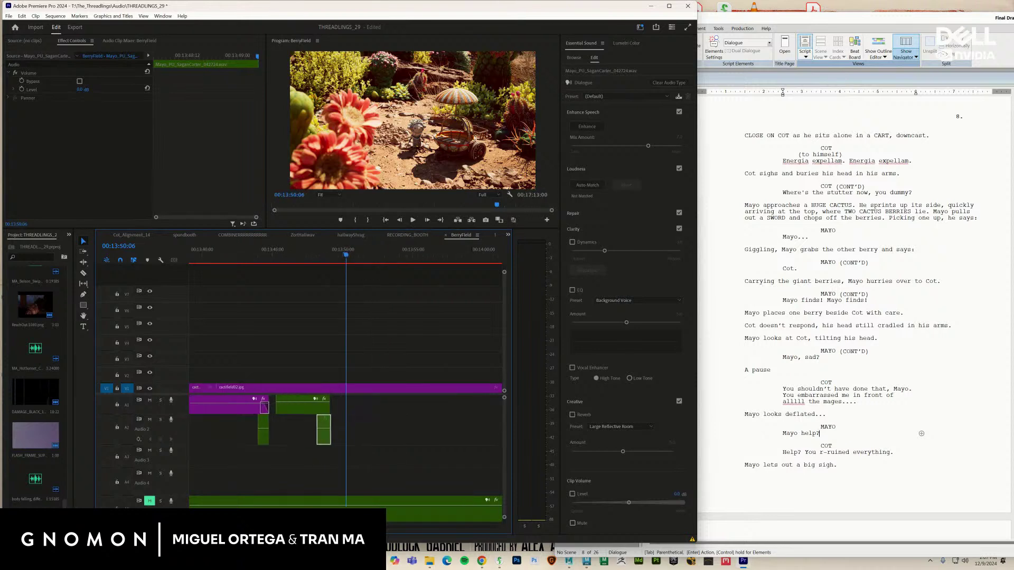
# Move the pasted pickup clip later so it only slightly overlaps the end of the green dialogue clip, checking the timing by playback
pyautogui.moveTo(310, 256); pyautogui.dragTo(285, 261)
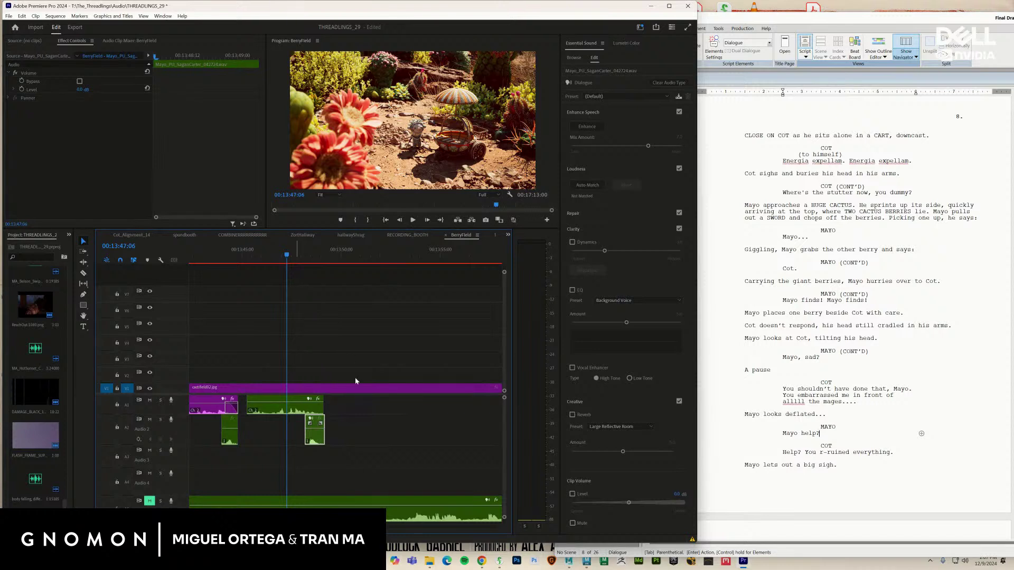
pyautogui.press('space')
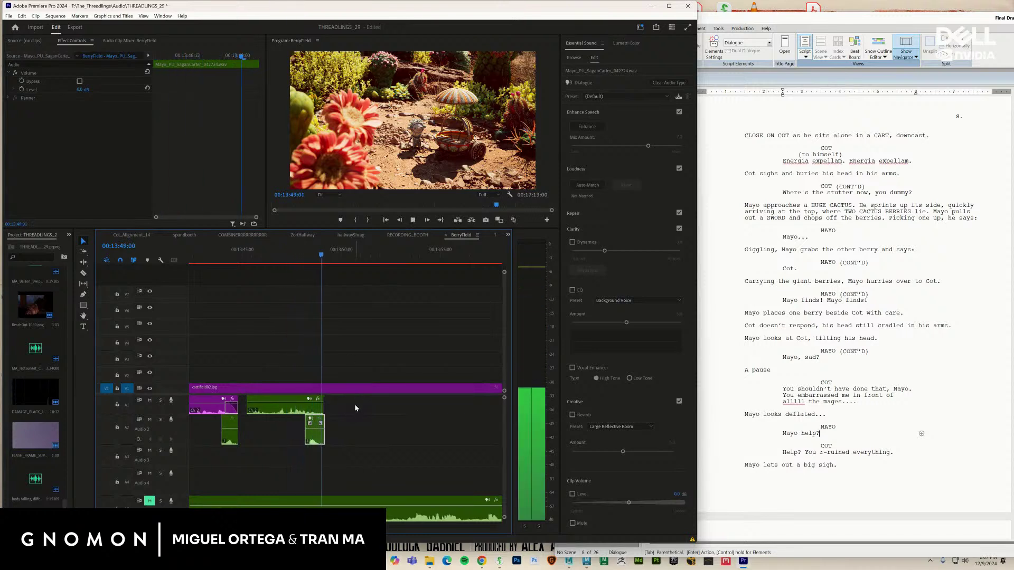
pyautogui.press('space')
pyautogui.moveTo(314, 440); pyautogui.dragTo(328, 440)
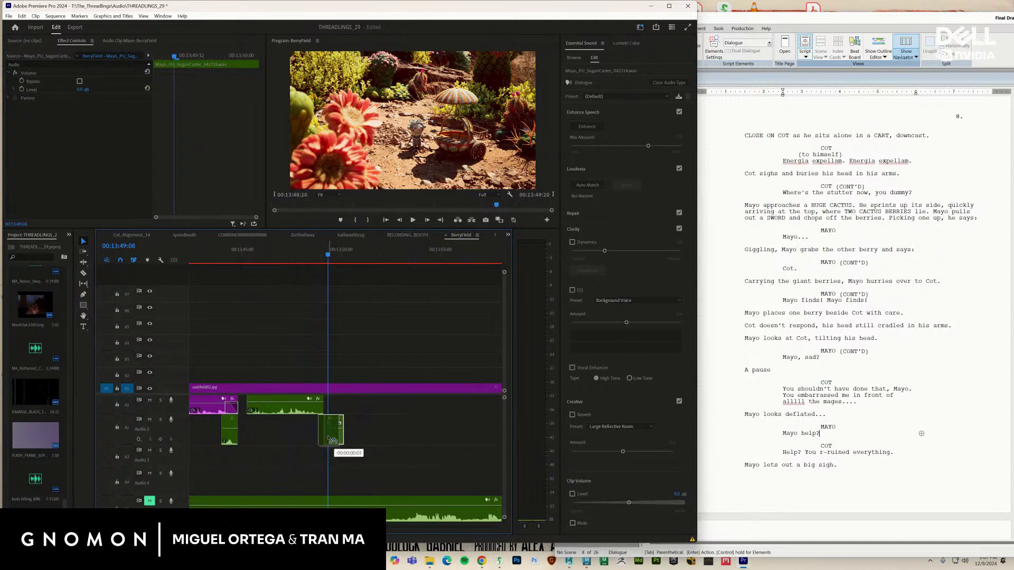
pyautogui.moveTo(314, 256); pyautogui.dragTo(303, 257)
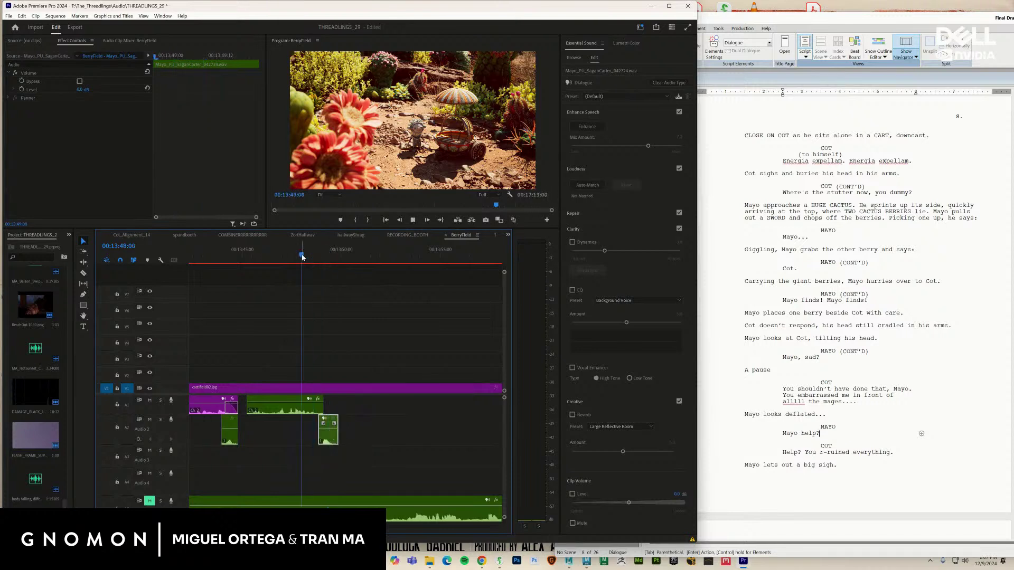
pyautogui.press('space')
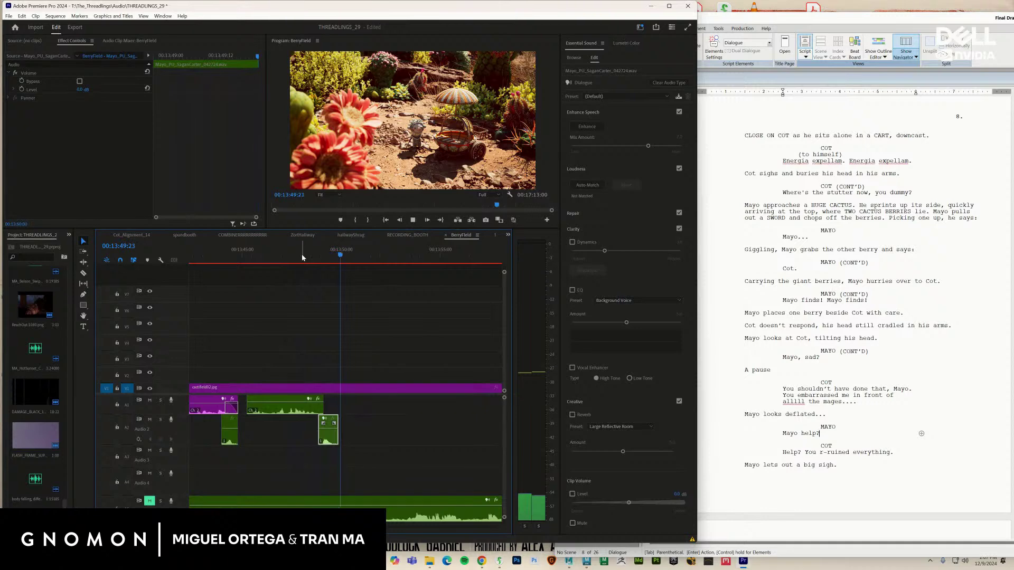
pyautogui.press('space')
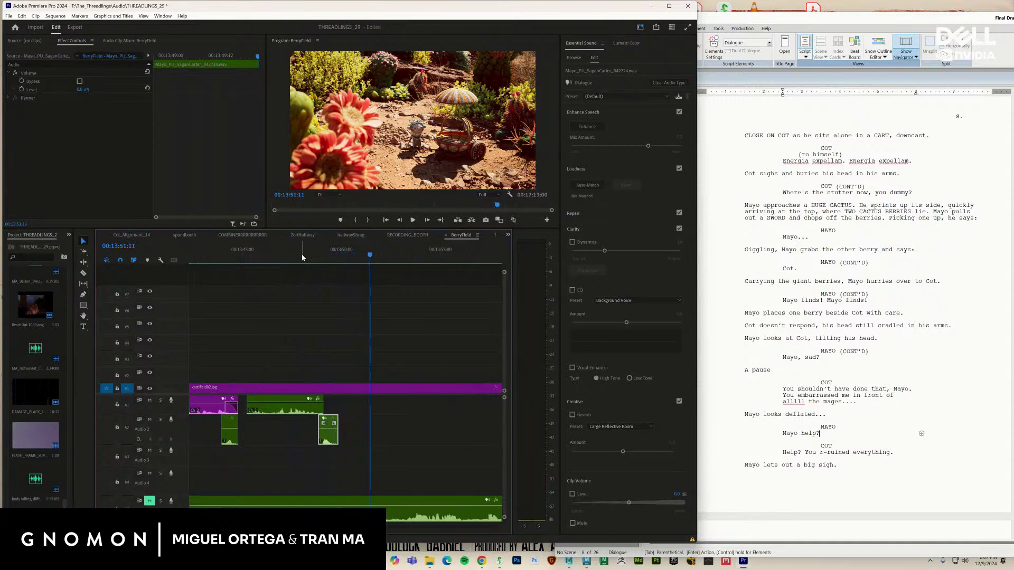
# Save the project and bring page 9 of the script into view
pyautogui.click(875, 348)
pyautogui.scroll(-3, 873, 376)
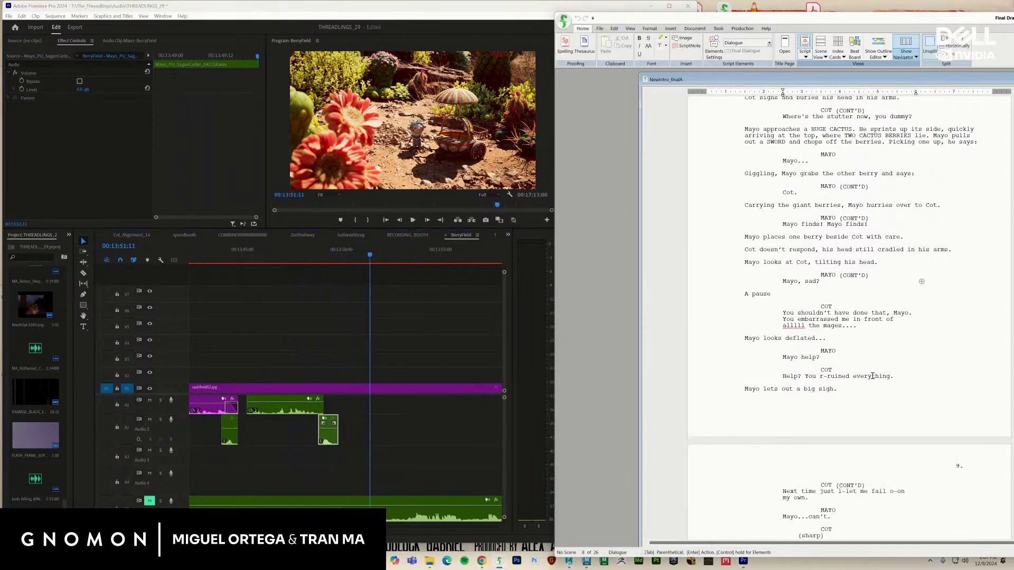
pyautogui.scroll(-7, 872, 376)
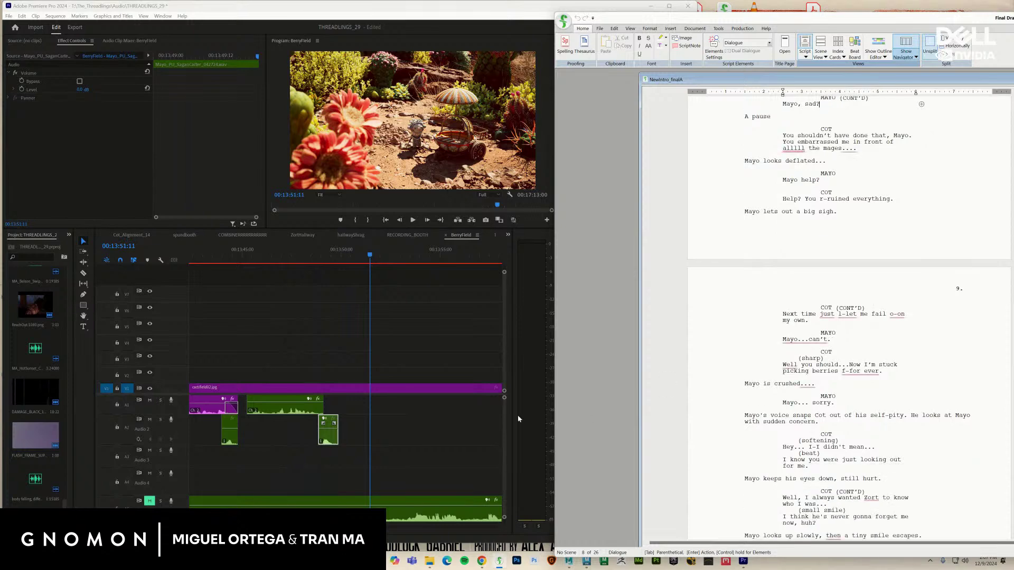
pyautogui.click(370, 256)
pyautogui.hotkey('ctrl', 's')
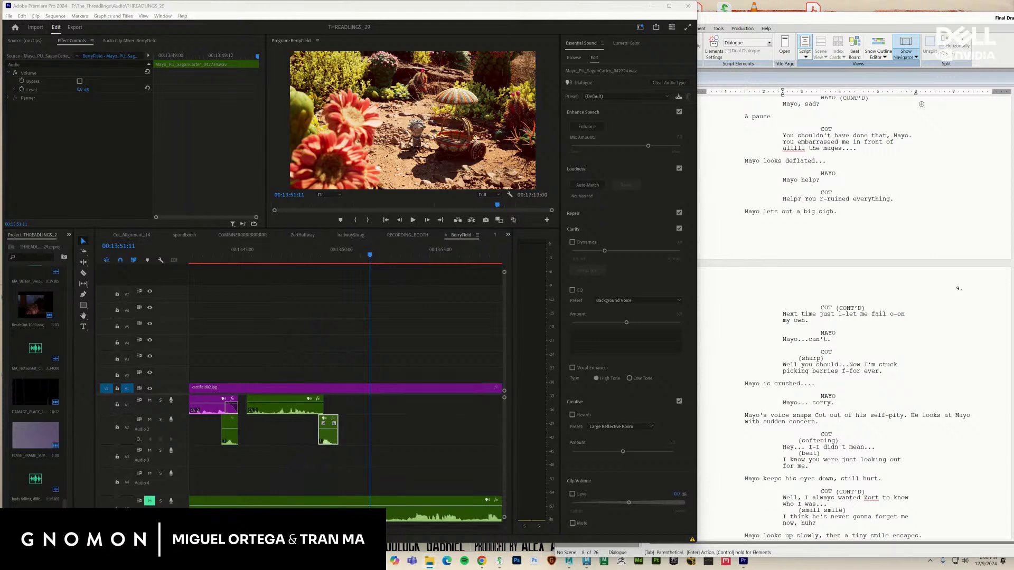
pyautogui.click(935, 397)
pyautogui.scroll(-5, 864, 303)
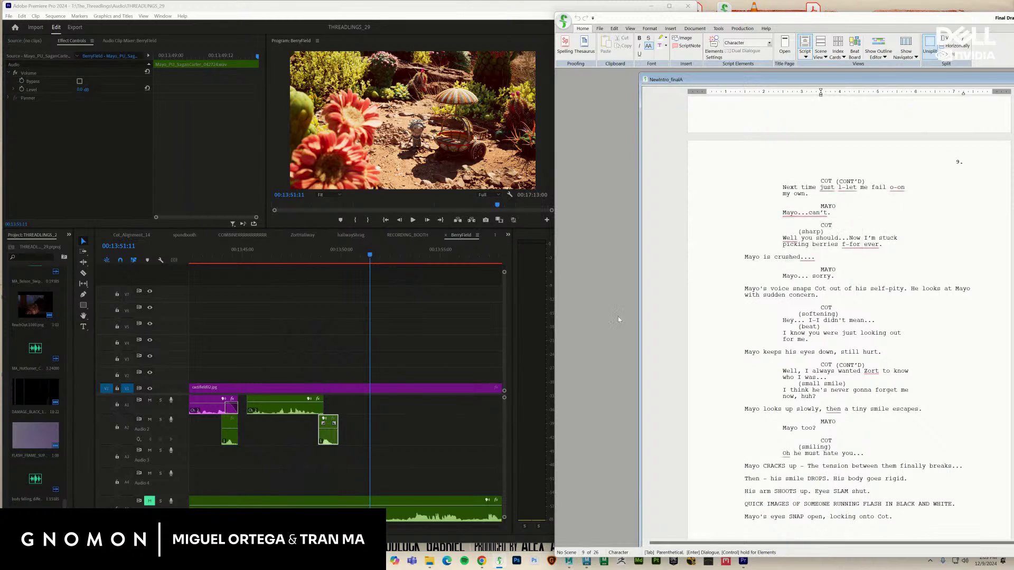
# Add the recording MixPre-014.WAV to BerryField in the empty stretch past the existing clips, at about 00:18:00
pyautogui.hotkey('alt', 'Tab')
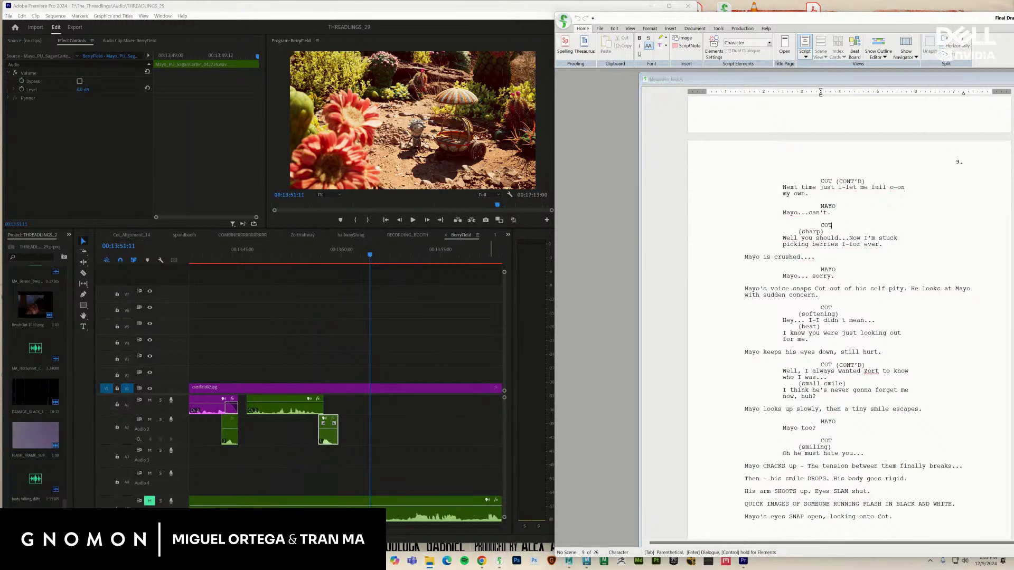
pyautogui.moveTo(660, 431); pyautogui.dragTo(425, 406)
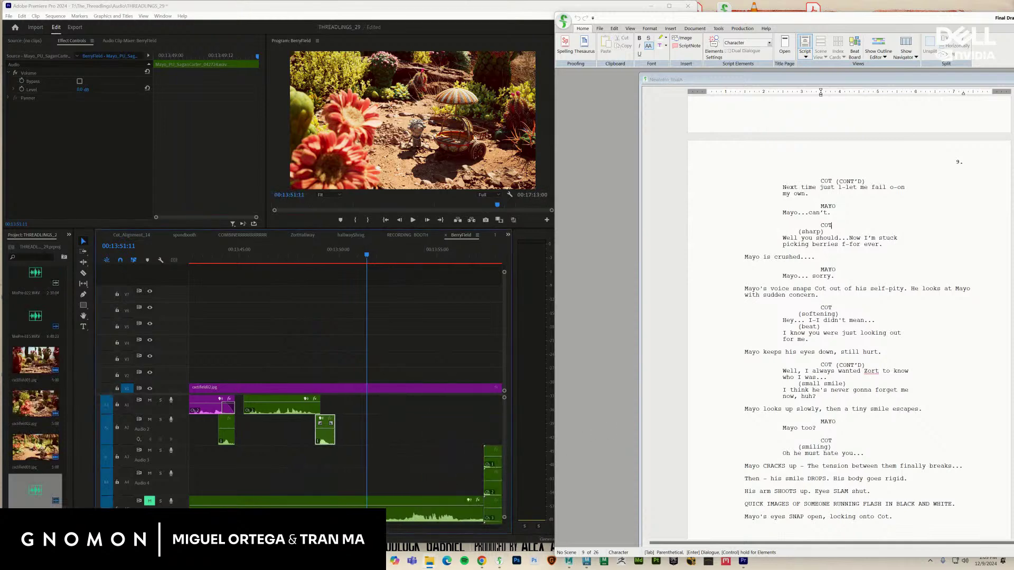
pyautogui.hscroll(10, 346, 380)
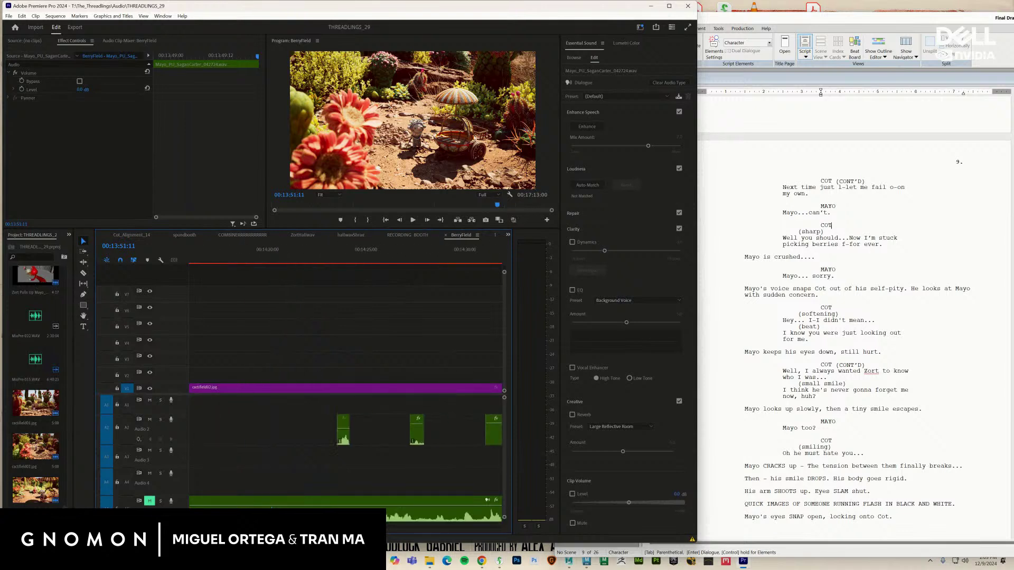
pyautogui.hscroll(5, 301, 380)
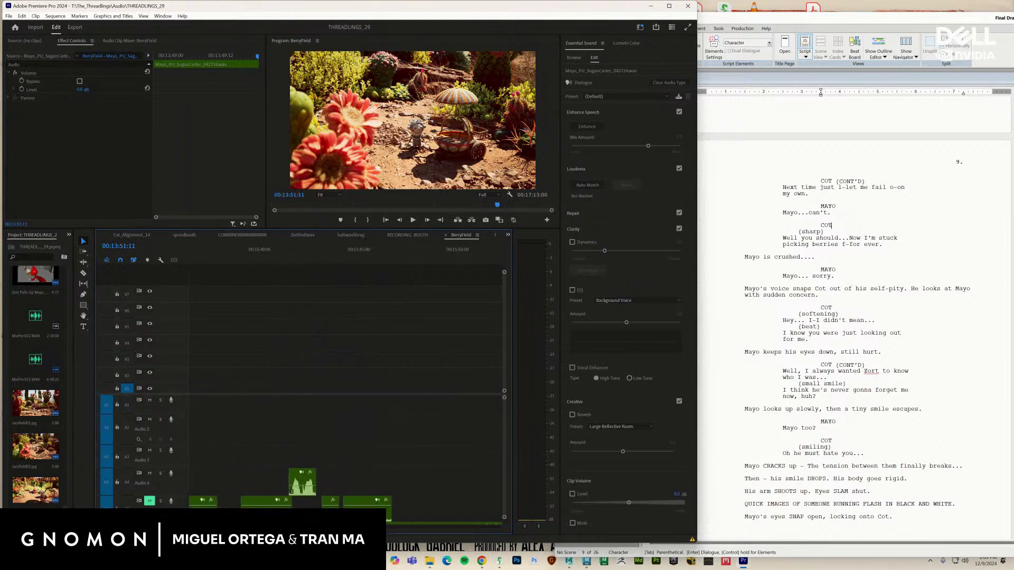
pyautogui.moveTo(376, 527); pyautogui.dragTo(443, 529)
pyautogui.moveTo(374, 529); pyautogui.dragTo(391, 530)
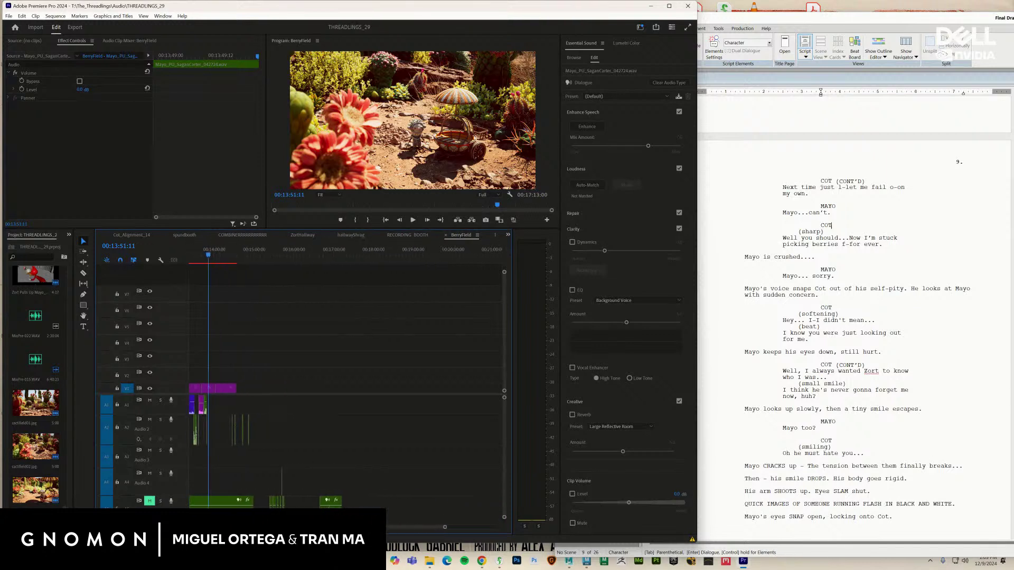
pyautogui.moveTo(1013, 396); pyautogui.dragTo(374, 412)
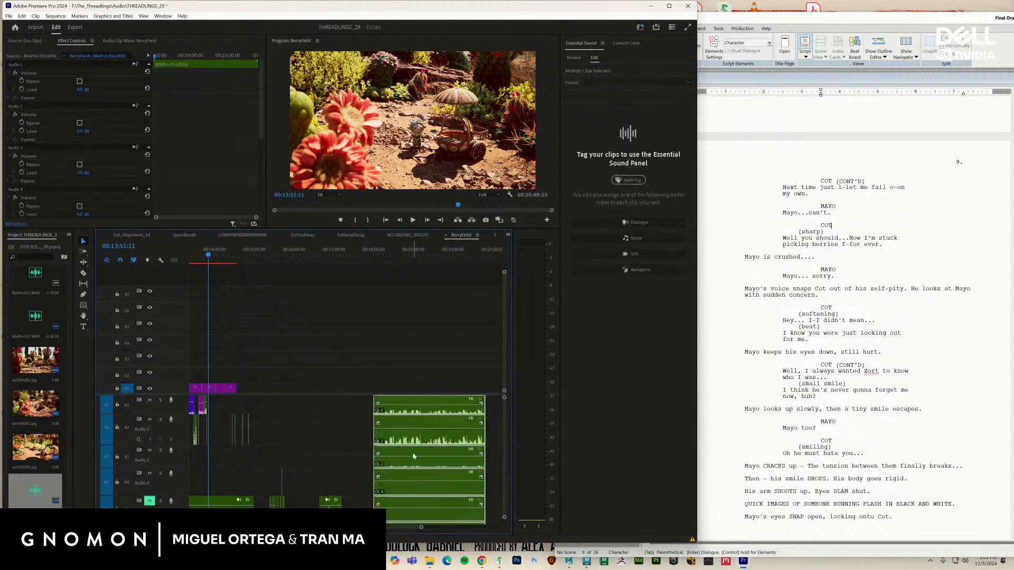
# Unlink the channels of MixPre-014.WAV and delete all of them except channel 2 on Audio 2
pyautogui.rightClick(413, 456)
pyautogui.click(465, 238)
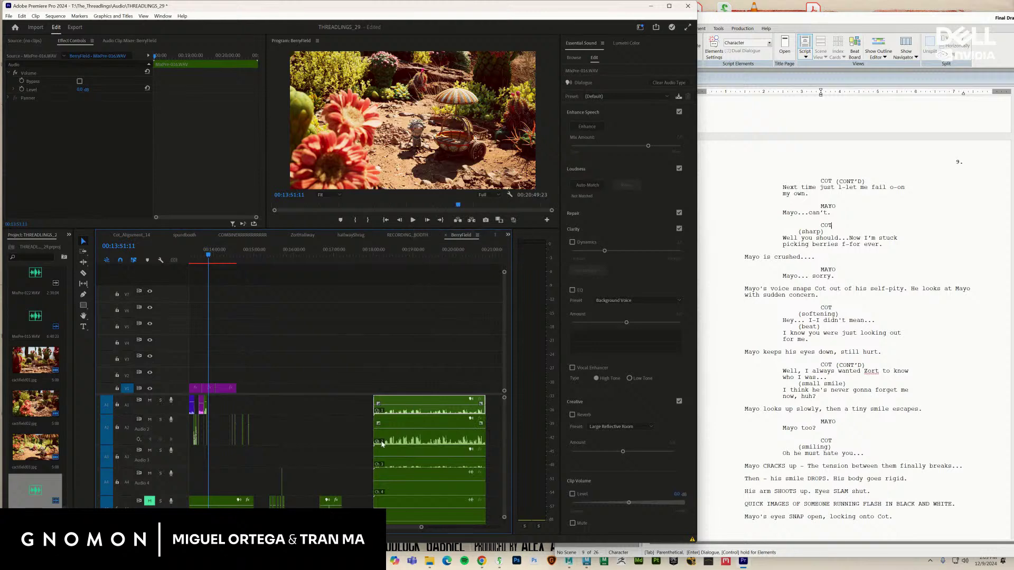
pyautogui.moveTo(356, 457); pyautogui.dragTo(404, 518)
pyautogui.press('Delete')
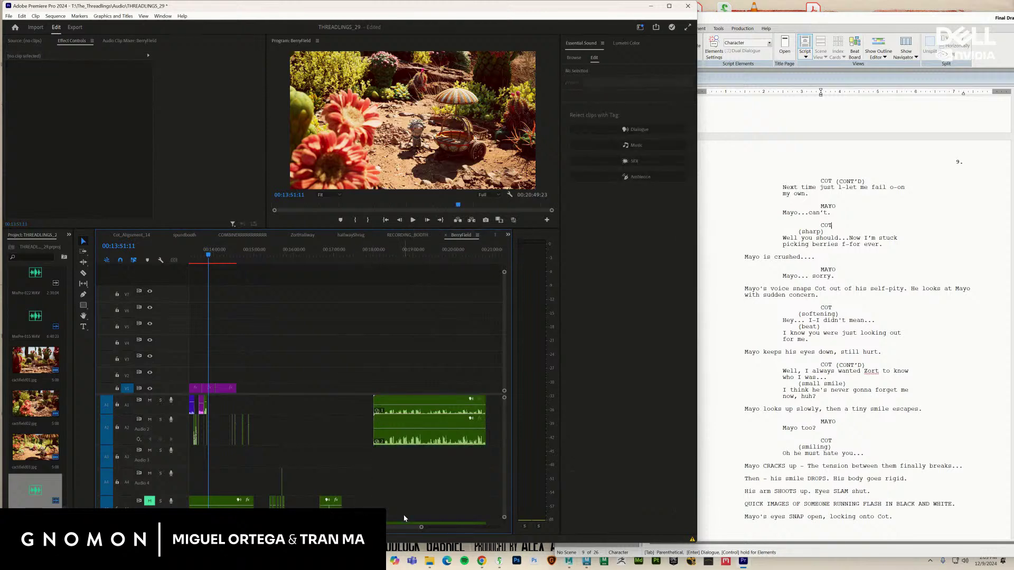
pyautogui.click(403, 411)
pyautogui.press('Delete')
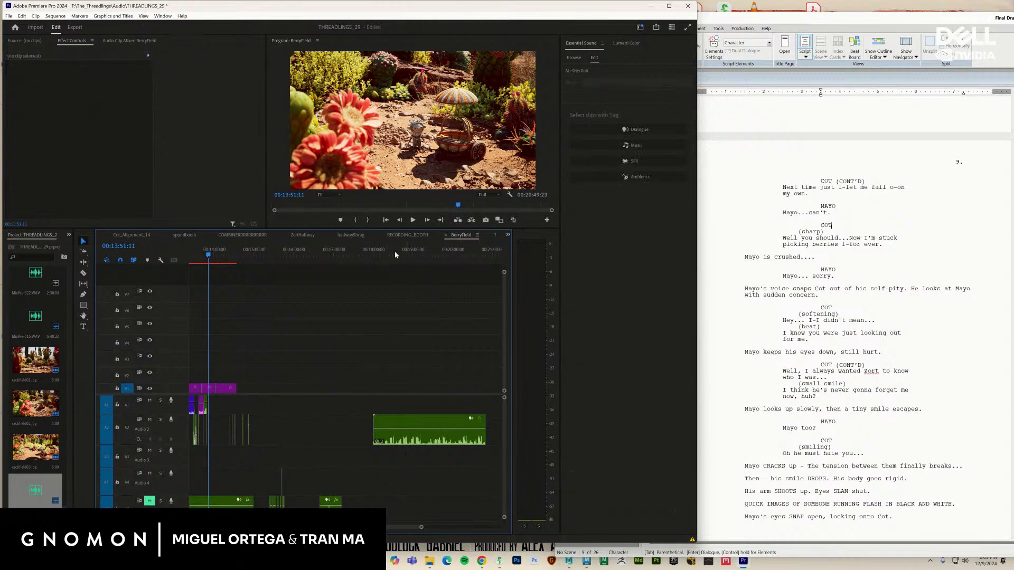
# Normalize the max peak of the new recording on Audio 2 with Audio Gain and check its level by playback
pyautogui.moveTo(395, 254); pyautogui.dragTo(376, 255)
pyautogui.press('space')
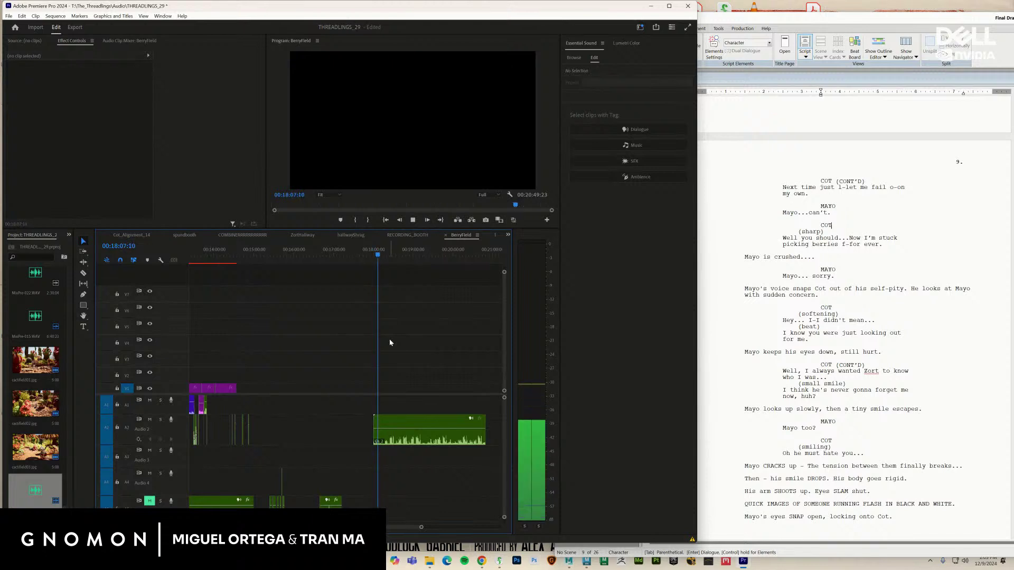
pyautogui.press('space')
pyautogui.rightClick(435, 447)
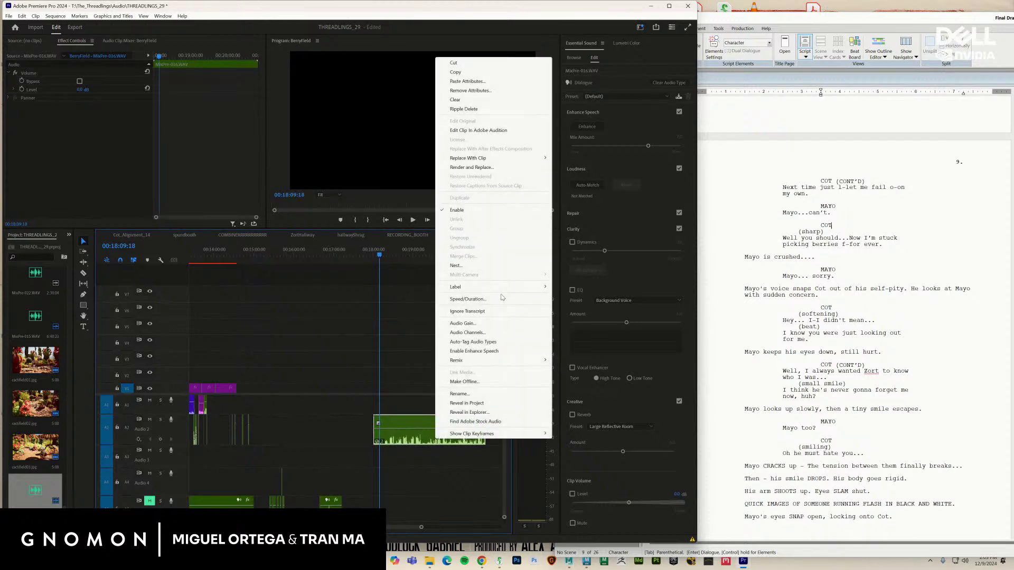
pyautogui.click(497, 323)
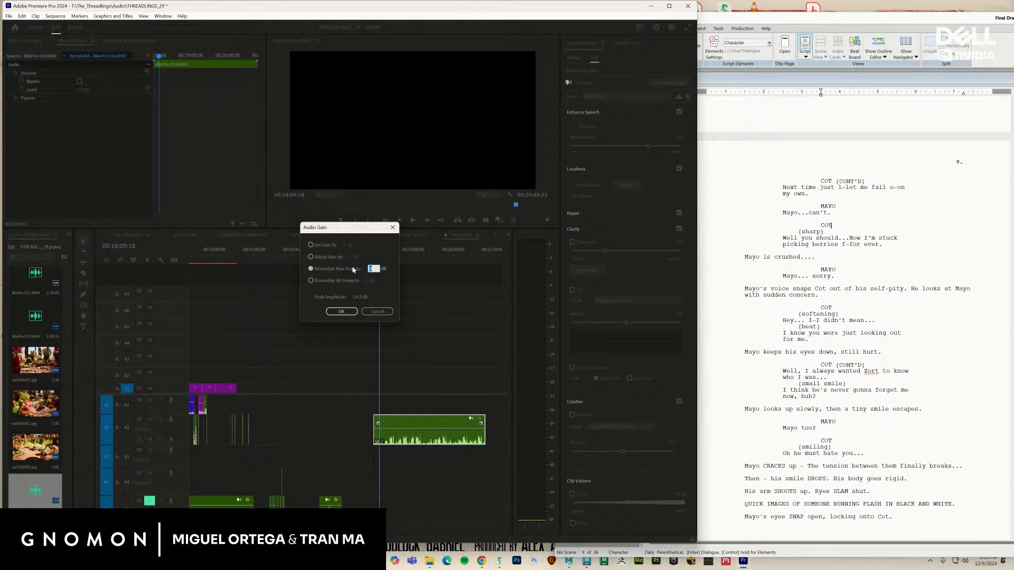
pyautogui.press('Return')
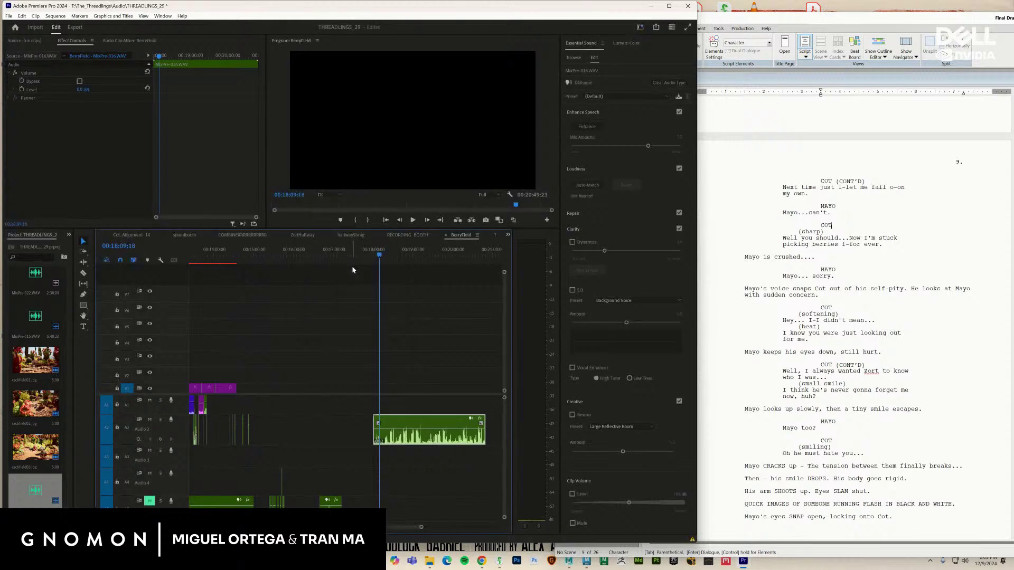
pyautogui.moveTo(379, 256); pyautogui.dragTo(377, 258)
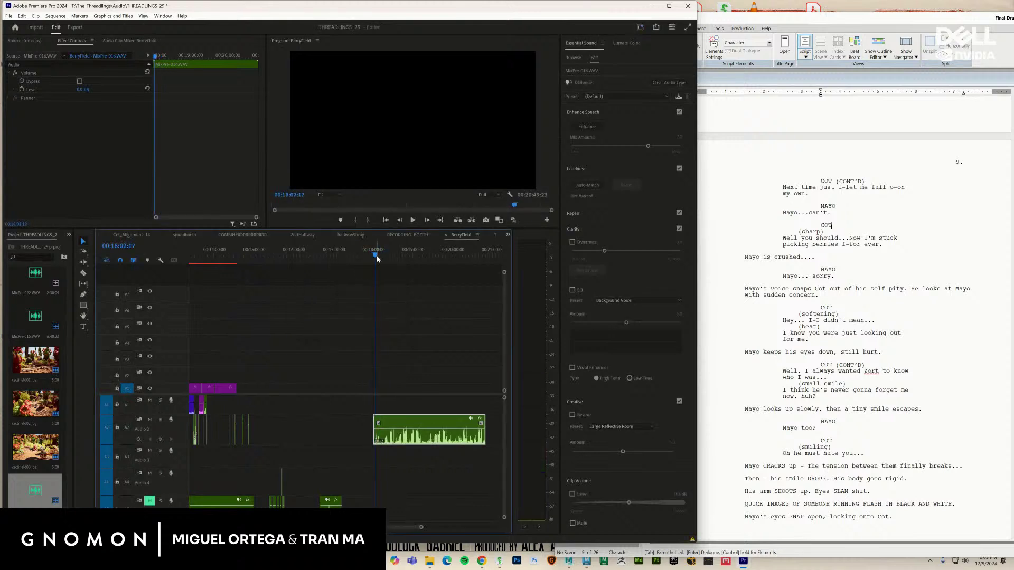
pyautogui.press('space')
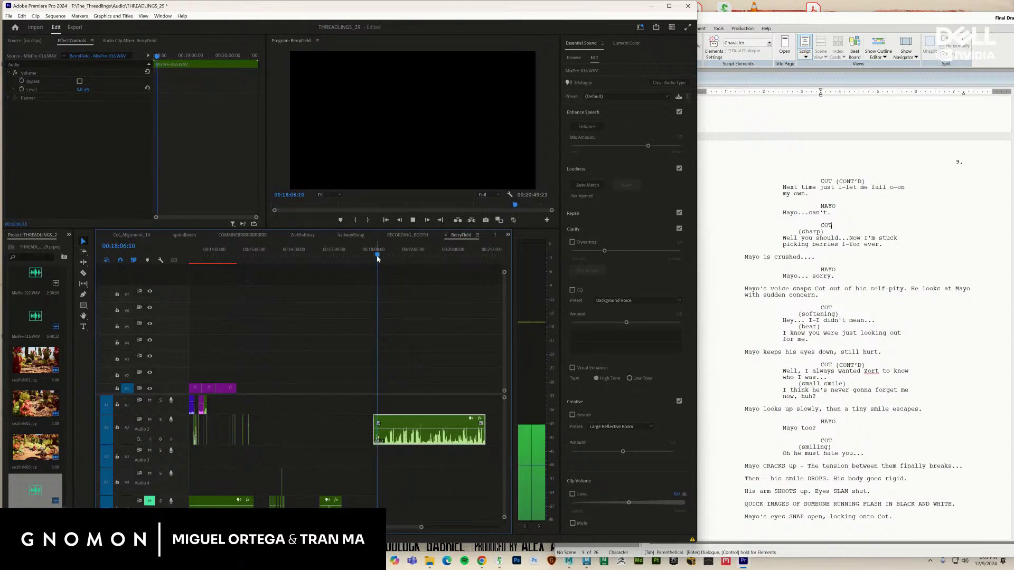
# Split the new recording just before the first wanted take, at about 00:18:17, and delete the part before the cut
pyautogui.moveTo(376, 255); pyautogui.dragTo(385, 255)
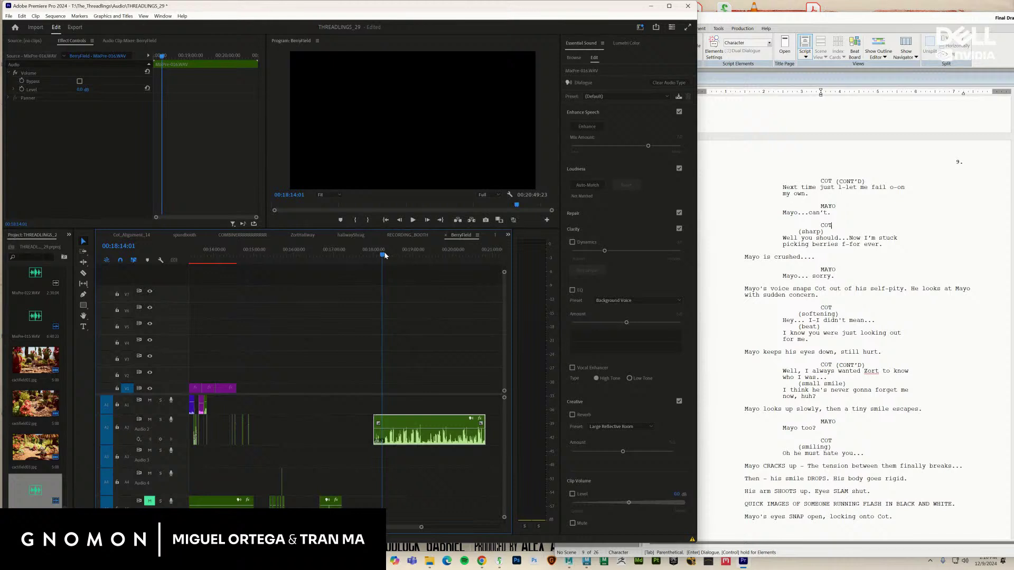
pyautogui.press('space')
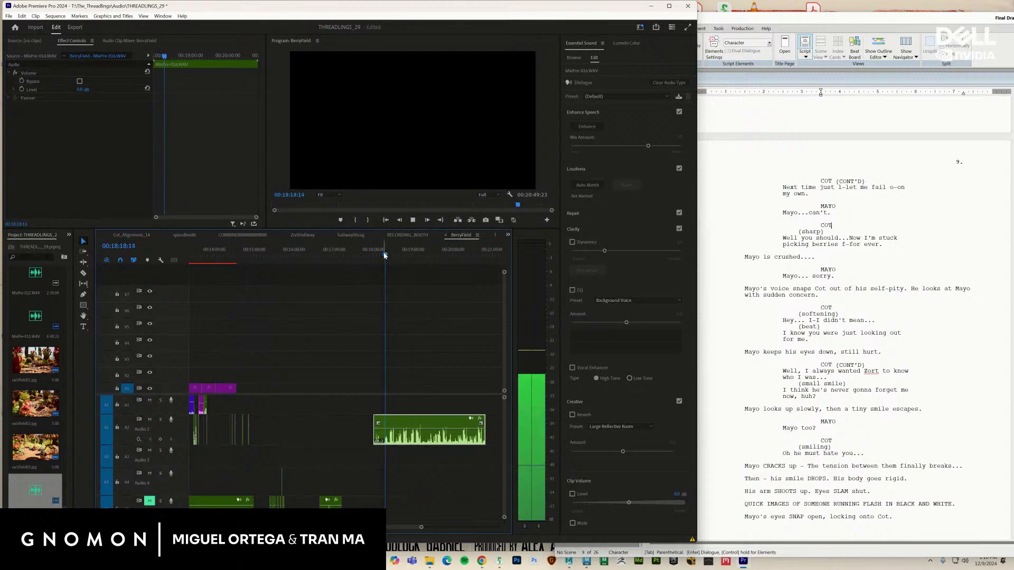
pyautogui.press('space')
pyautogui.press('=')
pyautogui.press('=')
pyautogui.press('=')
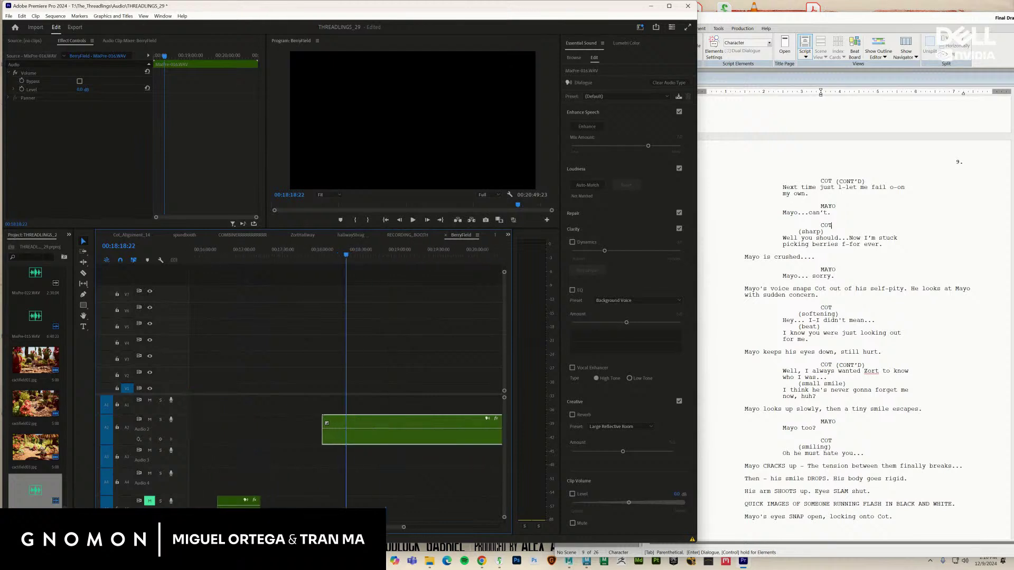
pyautogui.moveTo(332, 255); pyautogui.dragTo(312, 255)
pyautogui.press('space')
pyautogui.press('c')
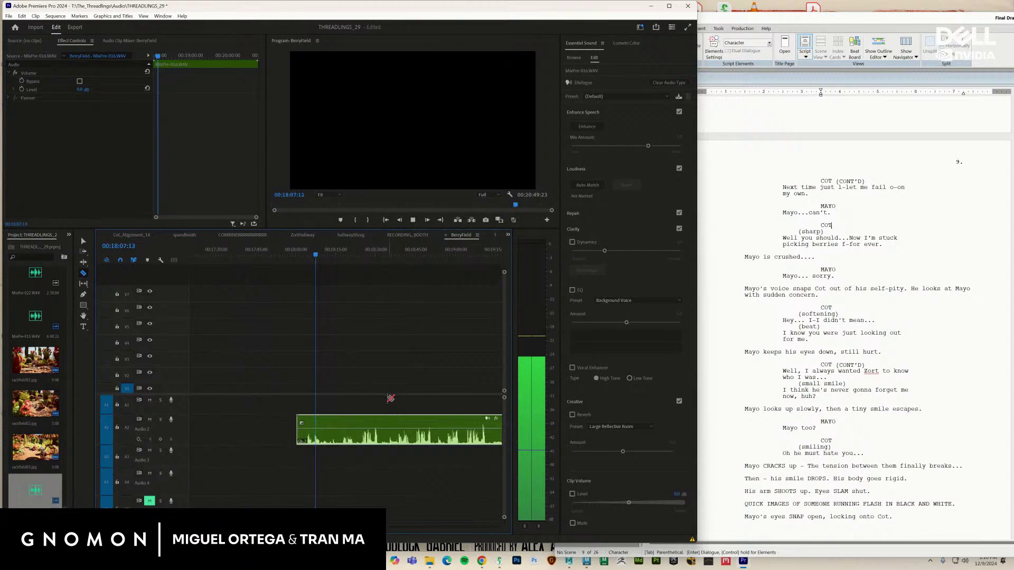
pyautogui.click(337, 255)
pyautogui.moveTo(337, 256); pyautogui.dragTo(343, 258)
pyautogui.click(343, 432)
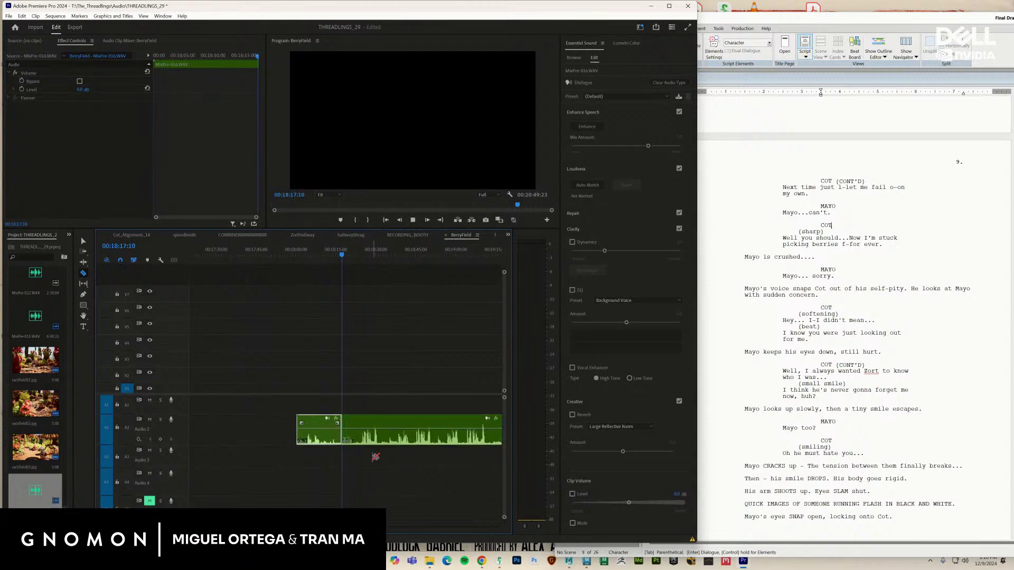
pyautogui.press('space')
pyautogui.press('v')
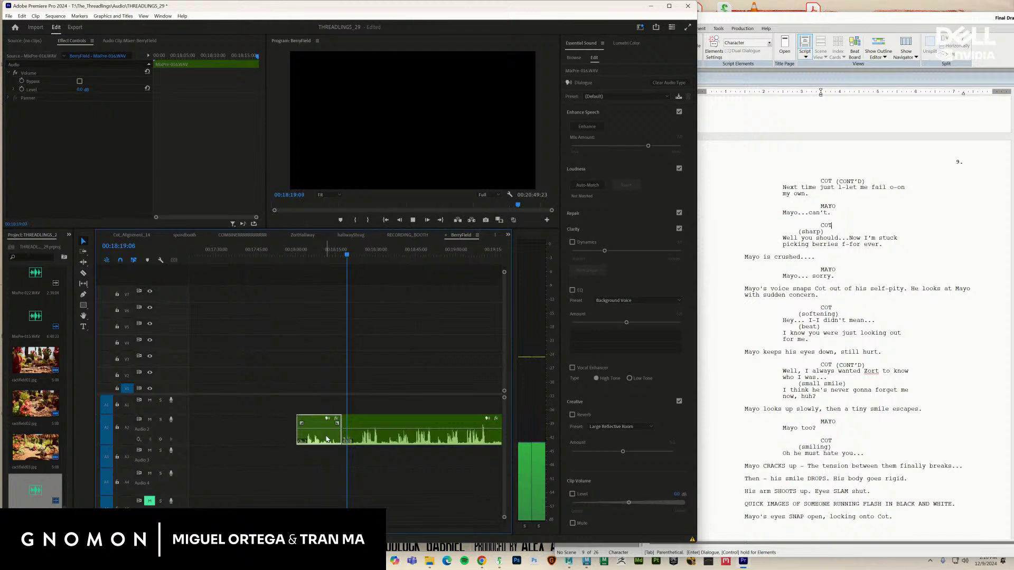
pyautogui.press('Delete')
# Play through the remaining recording and split it with the Razor tool between takes up to about 00:18:31
pyautogui.press('c')
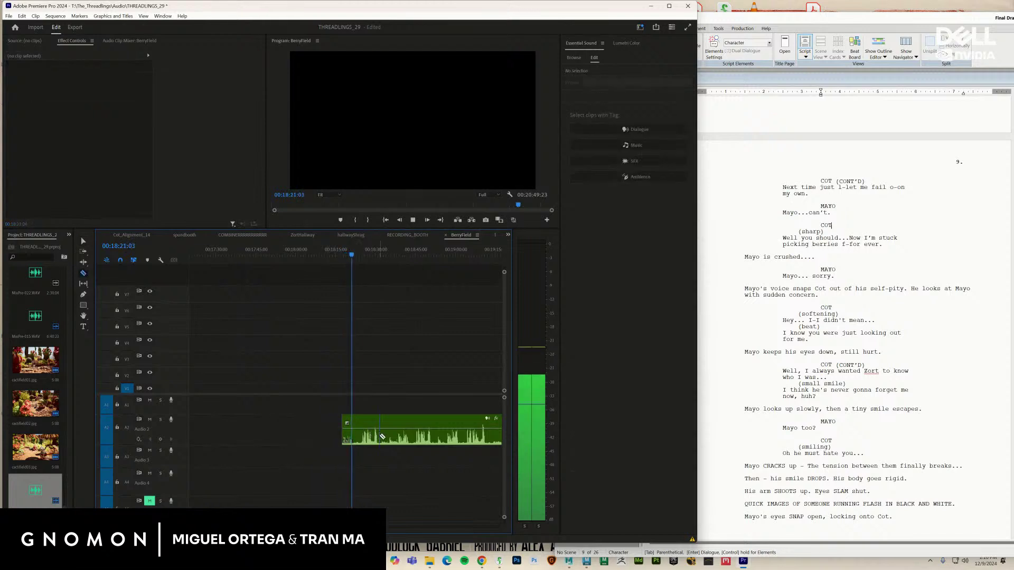
pyautogui.press('space')
pyautogui.press('space')
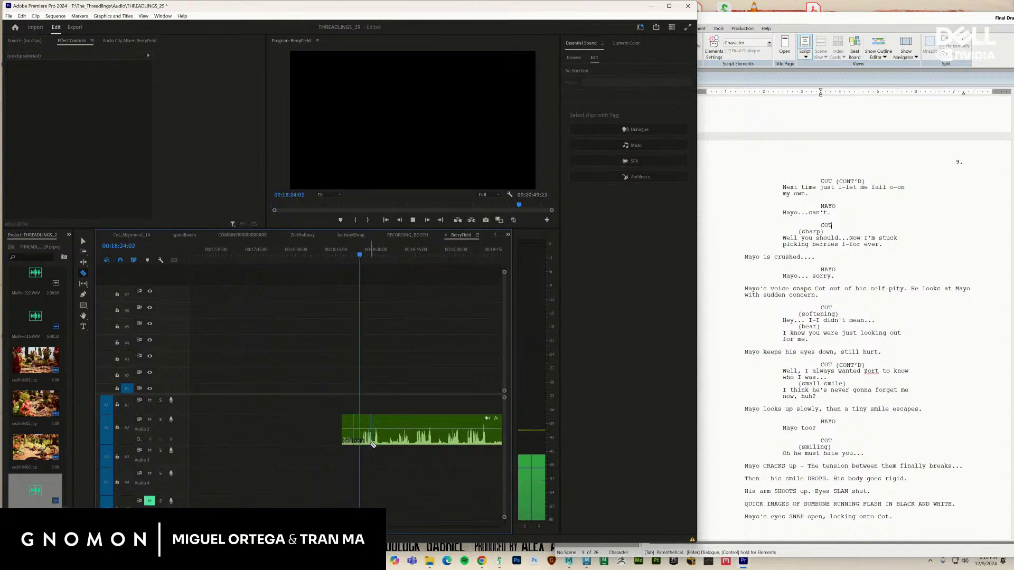
pyautogui.press('space')
pyautogui.press('space')
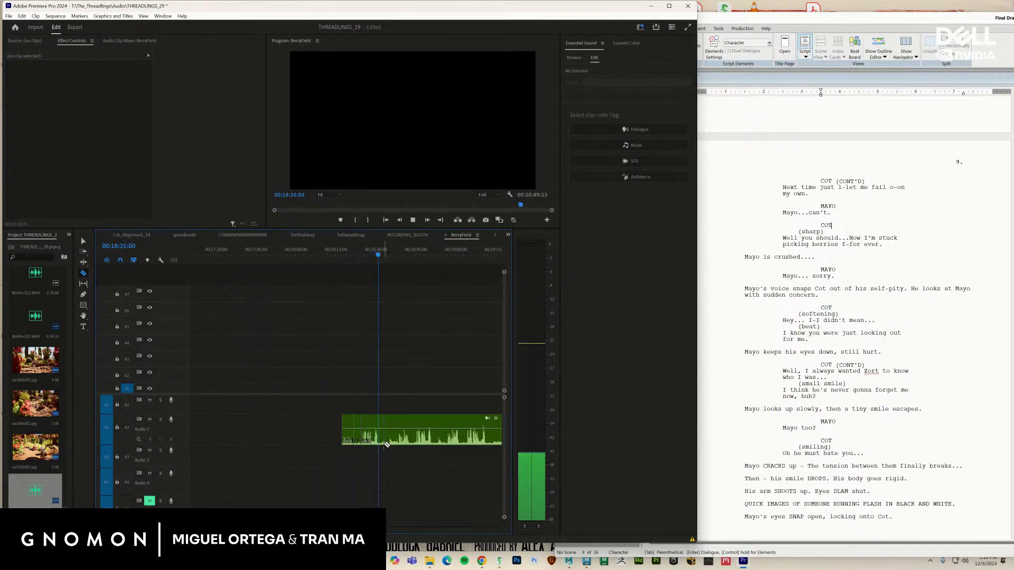
pyautogui.press('space')
pyautogui.press('space')
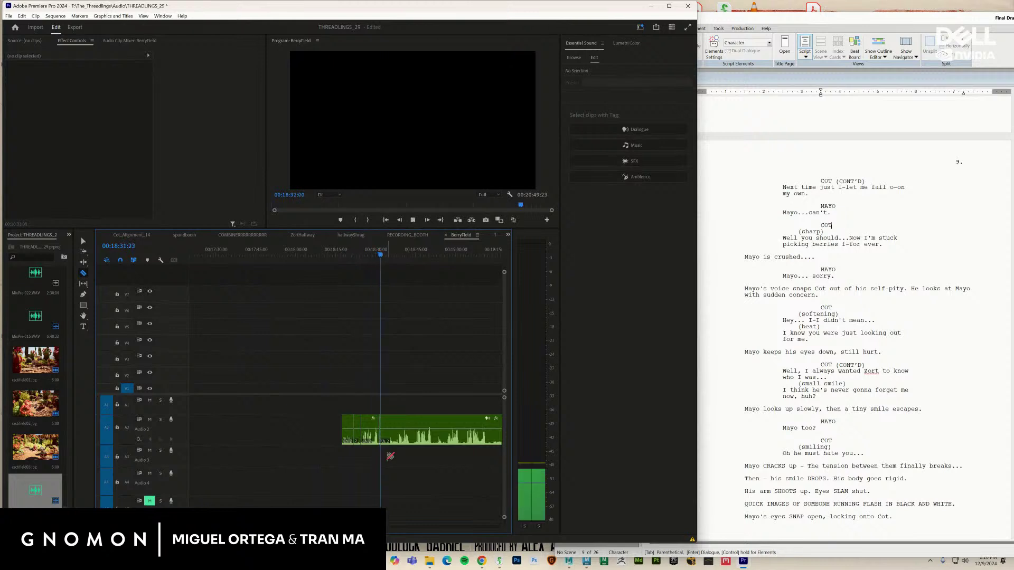
pyautogui.press('space')
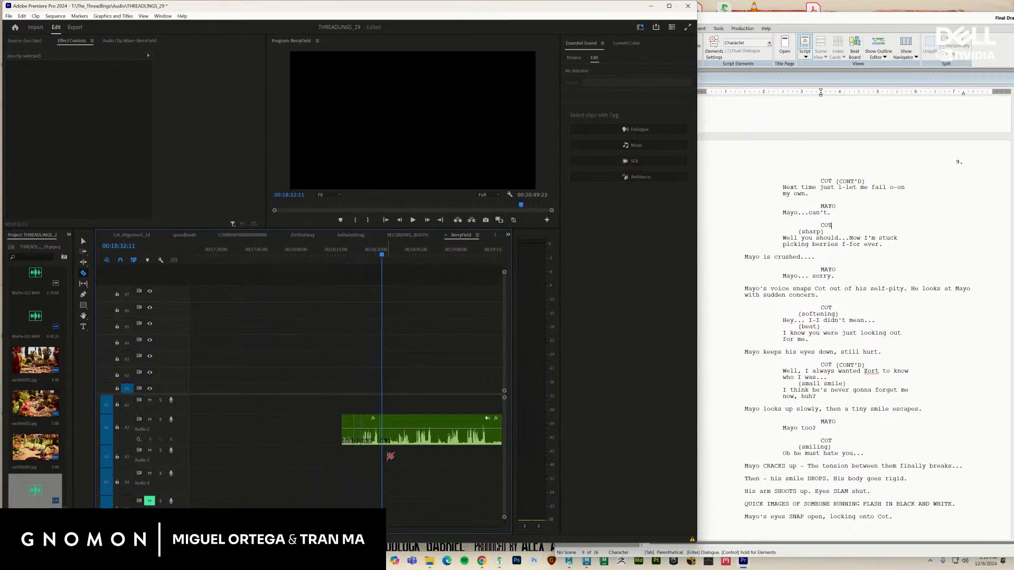
# Split the recording at 00:18:34:16 and delete the unwanted section between about 00:18:31 and that cut
pyautogui.press('space')
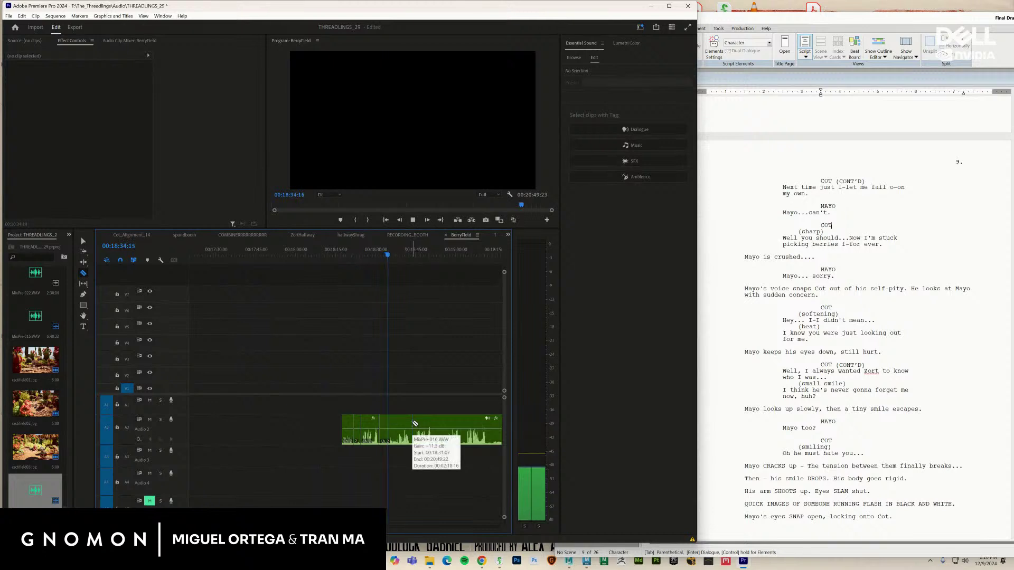
pyautogui.press('space')
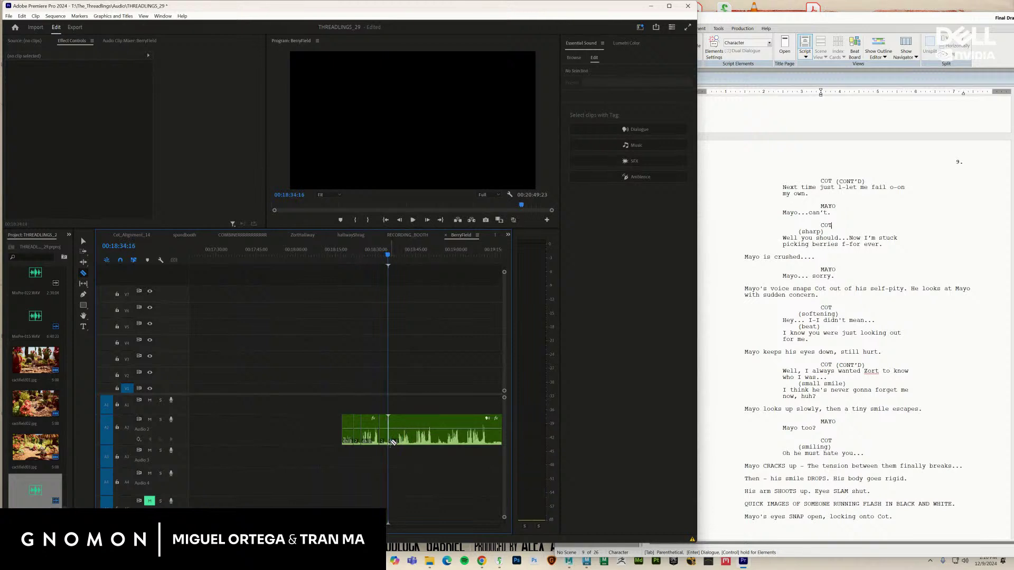
pyautogui.click(383, 436)
pyautogui.press('Delete')
# Continue playback and split the recording between takes from about 00:18:38 to 00:18:51
pyautogui.press('space')
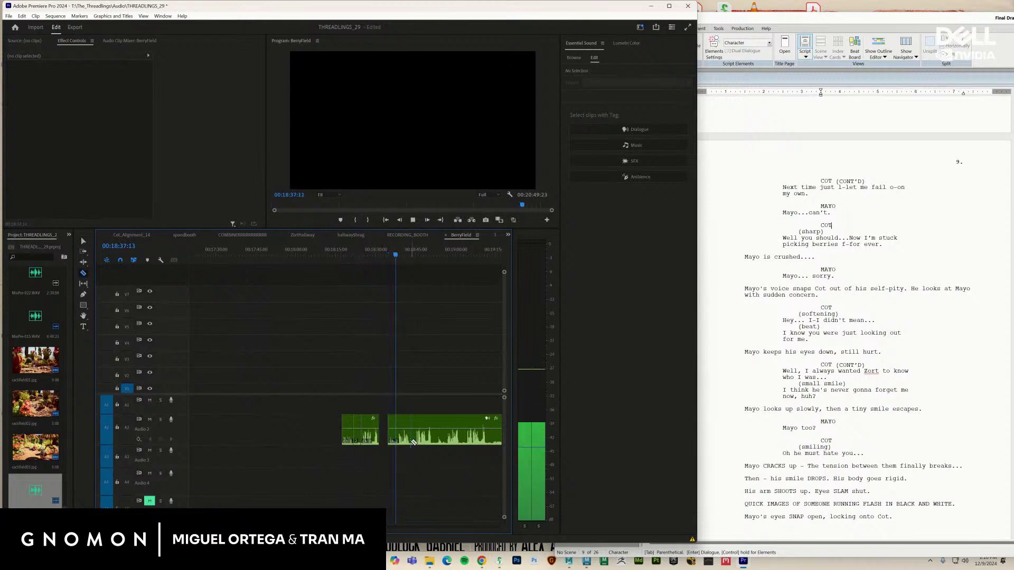
pyautogui.press('space')
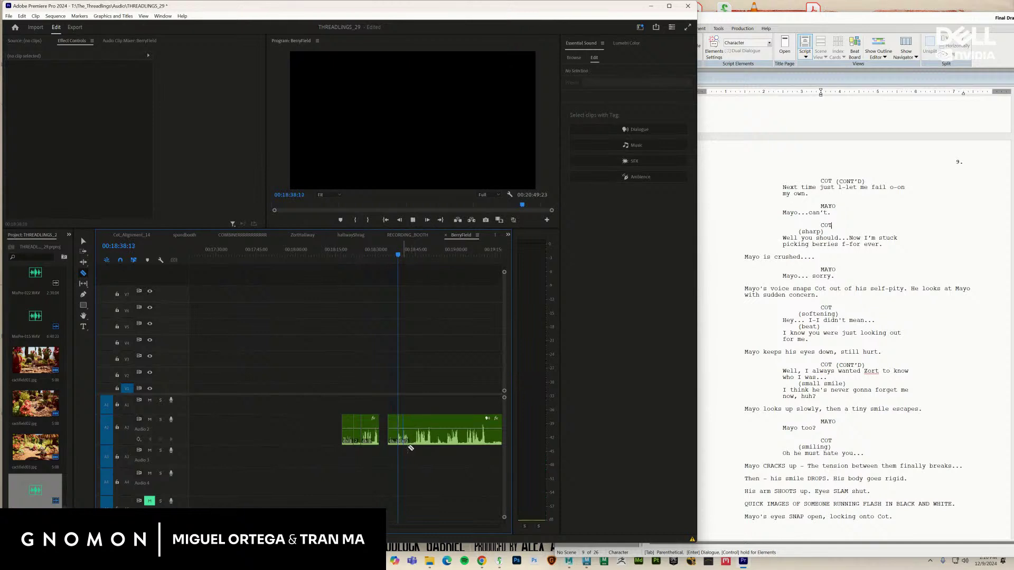
pyautogui.press('space')
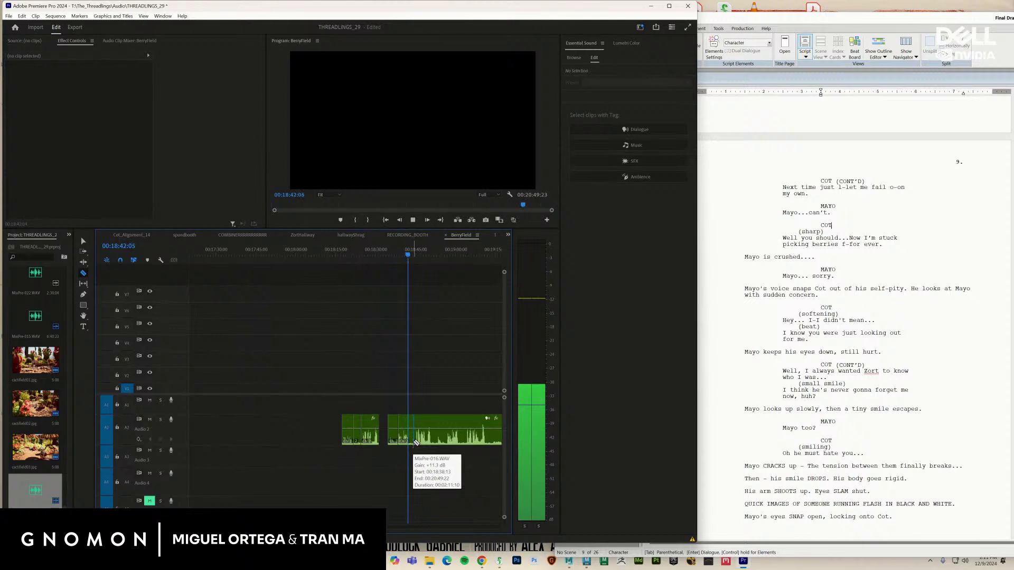
pyautogui.press('space')
pyautogui.press('space')
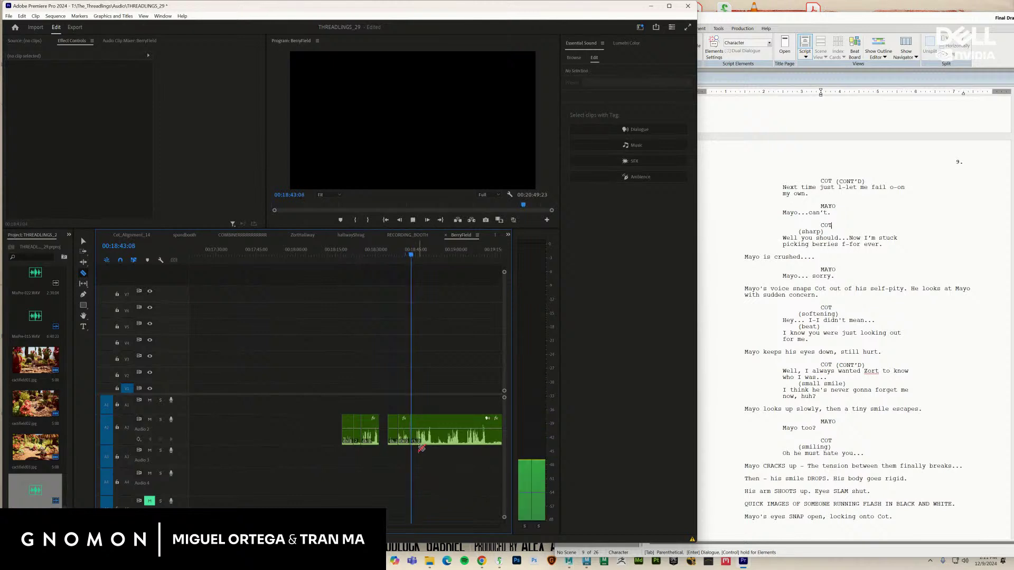
pyautogui.press('space')
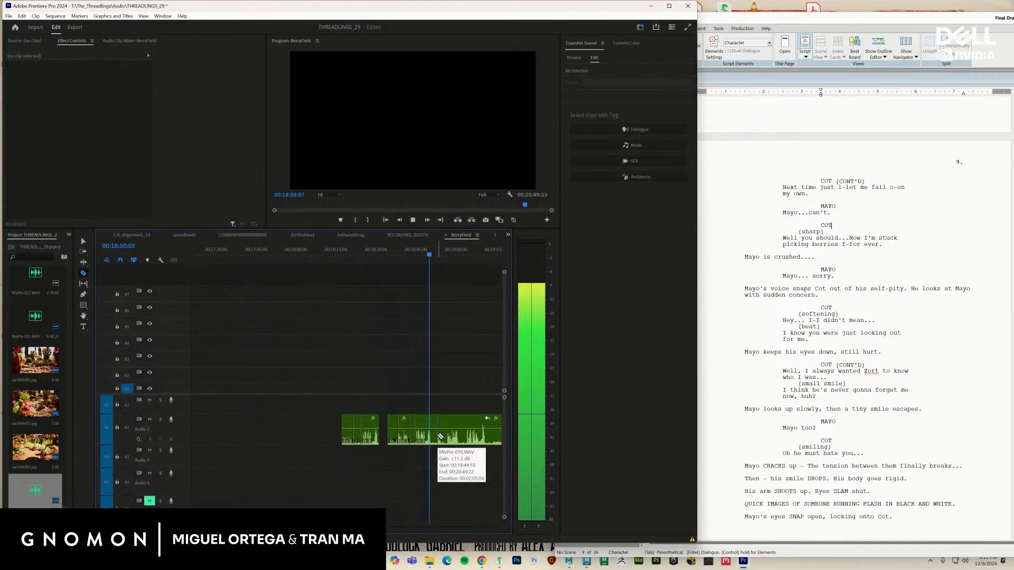
pyautogui.press('space')
pyautogui.click(437, 437)
# Delete the short unwanted section between about 00:18:43 and 00:18:45, leaving a gap between the takes
pyautogui.press('space')
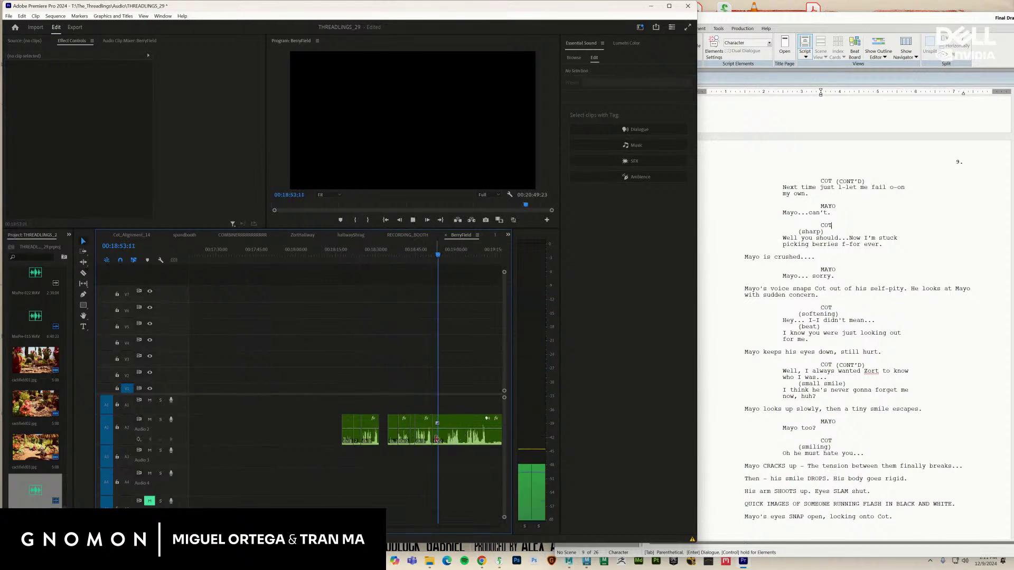
pyautogui.press('v')
pyautogui.click(413, 438)
pyautogui.press('Delete')
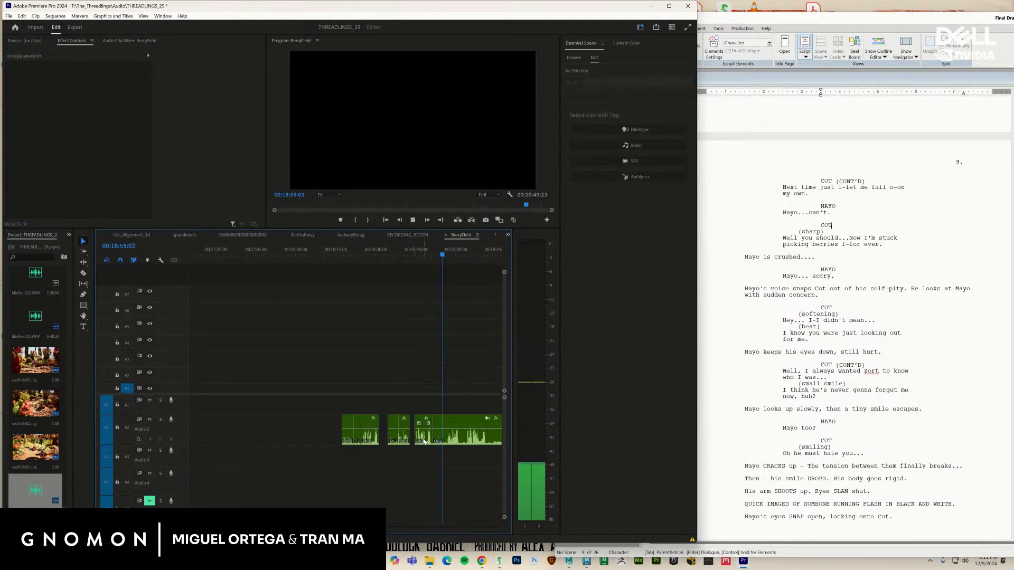
pyautogui.press('space')
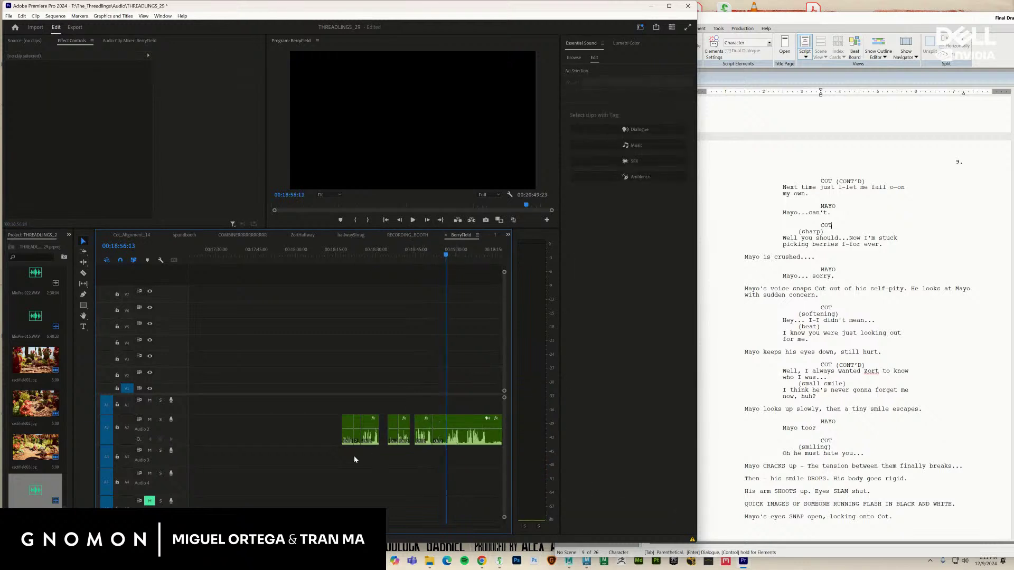
# Play on through the recording and split it between takes from about 00:18:56 to 00:19:12
pyautogui.moveTo(355, 459); pyautogui.dragTo(469, 429)
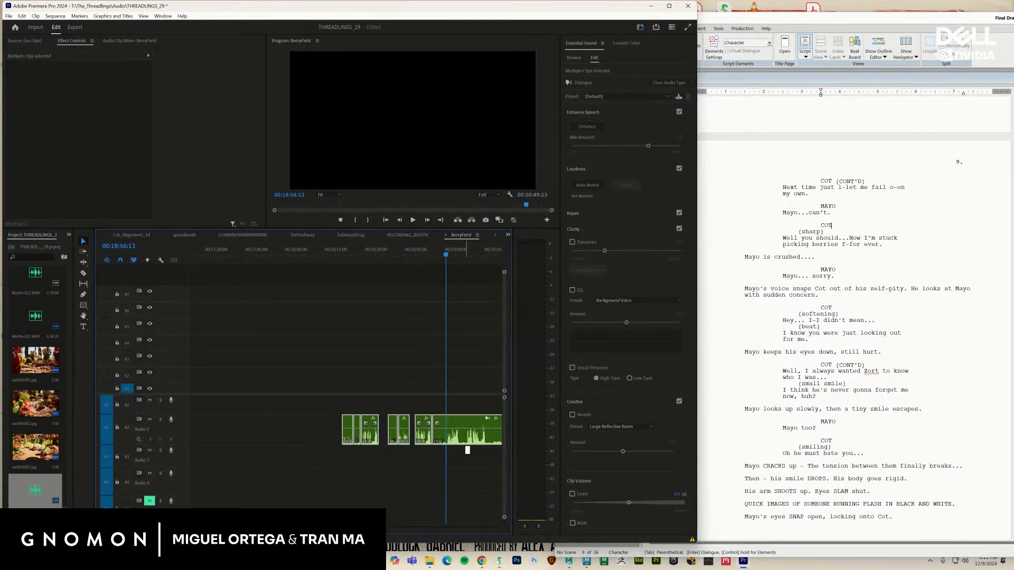
pyautogui.press('space')
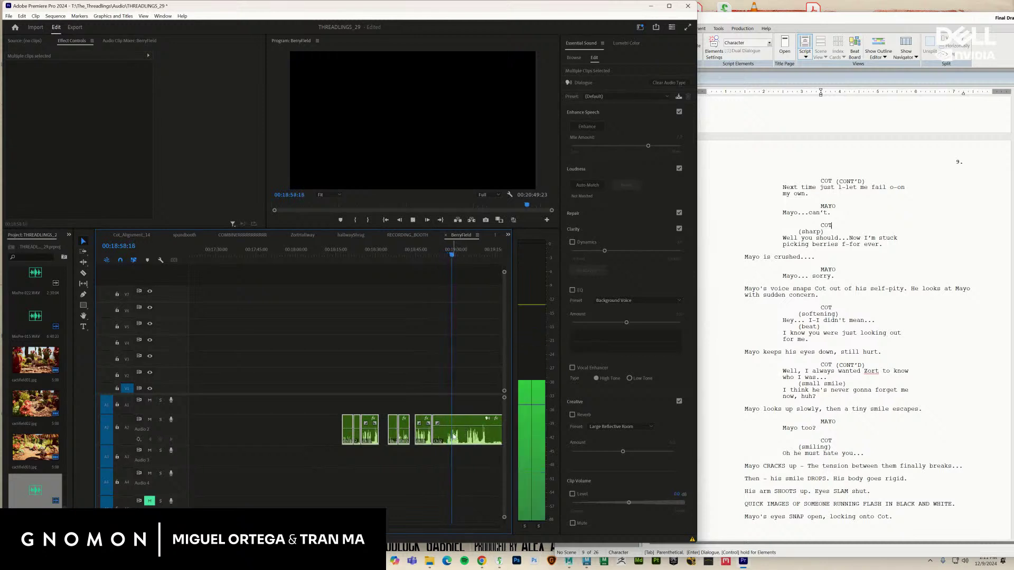
pyautogui.press('c')
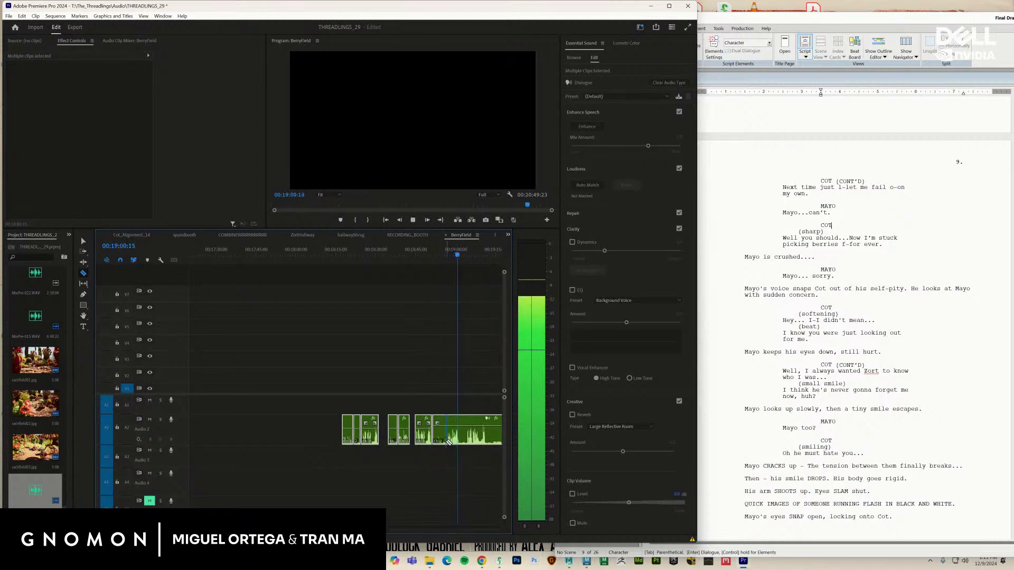
pyautogui.click(445, 441)
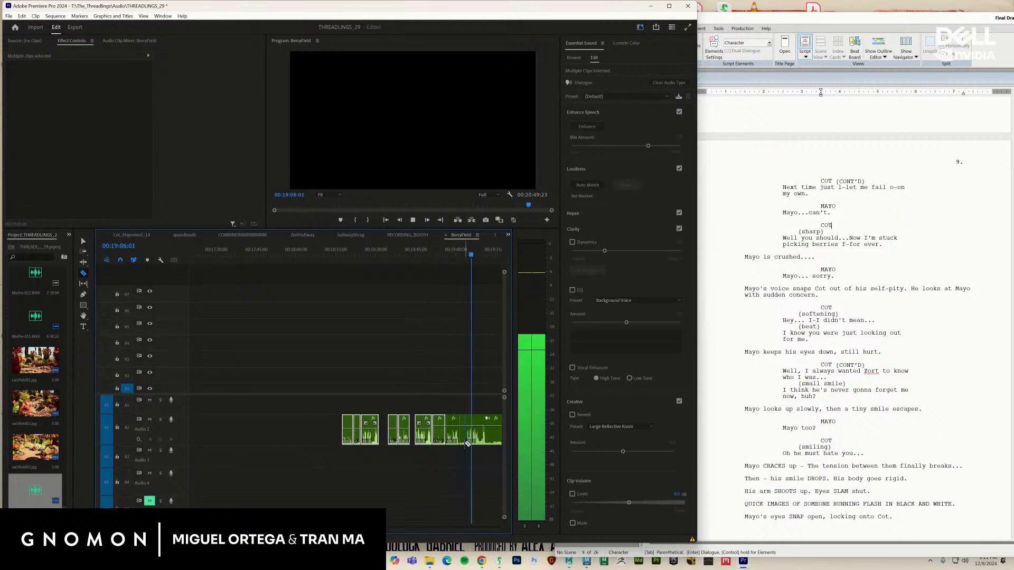
pyautogui.moveTo(383, 529); pyautogui.dragTo(391, 528)
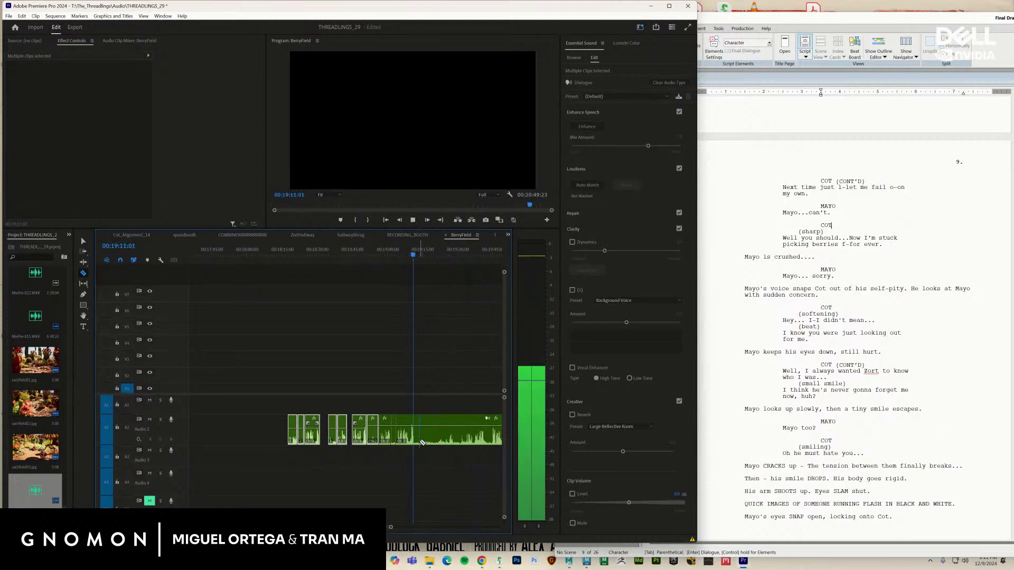
pyautogui.press('space')
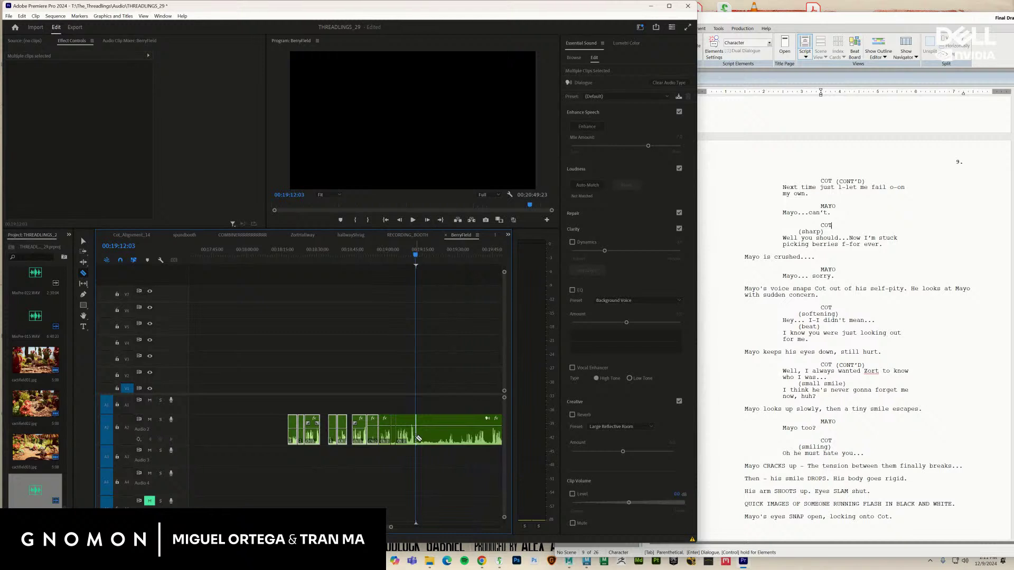
pyautogui.press('space')
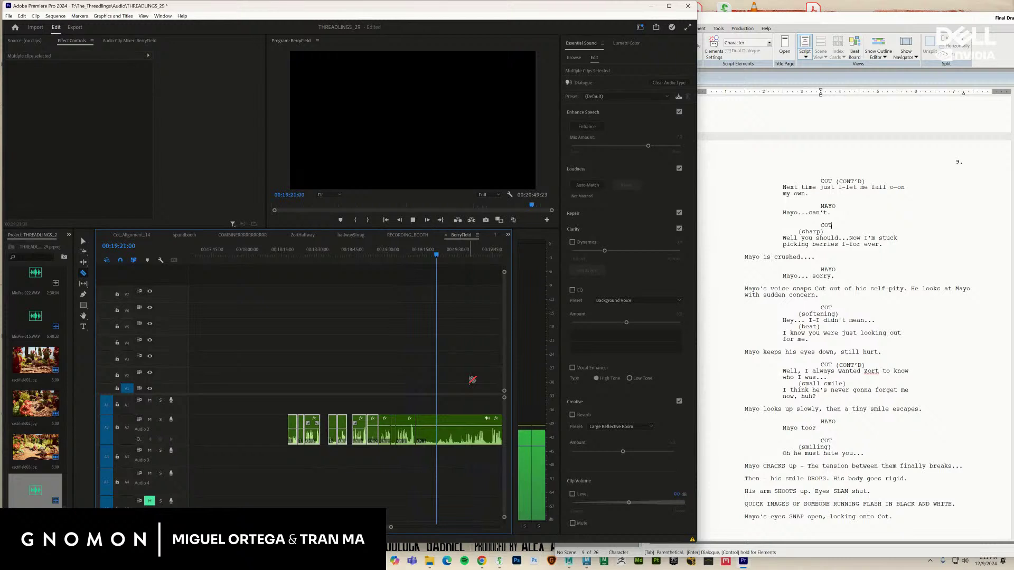
pyautogui.press('space')
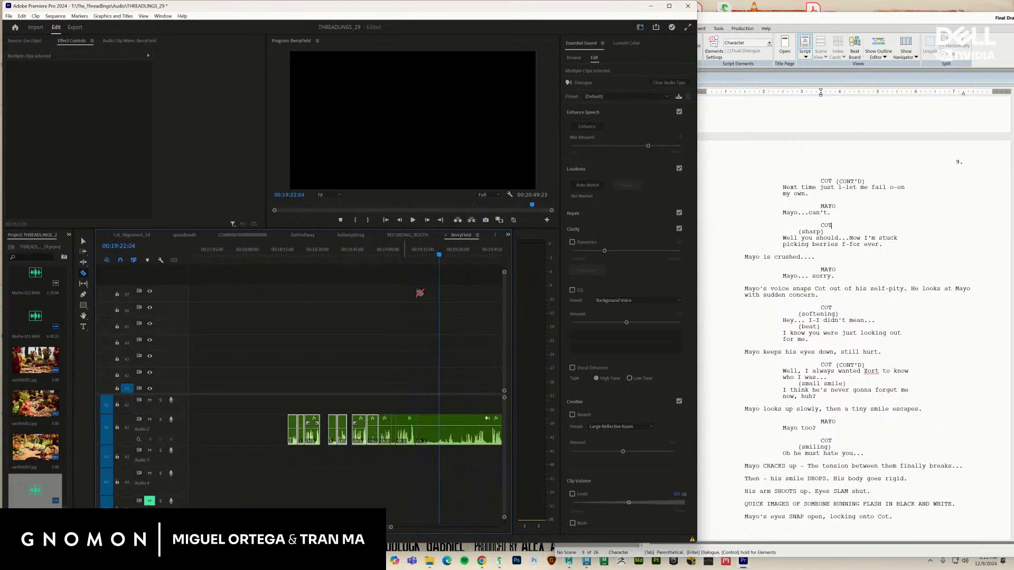
# Play on, split the recording at about 00:19:37, and delete the unwanted section from about 00:19:12 to that cut
pyautogui.press('space')
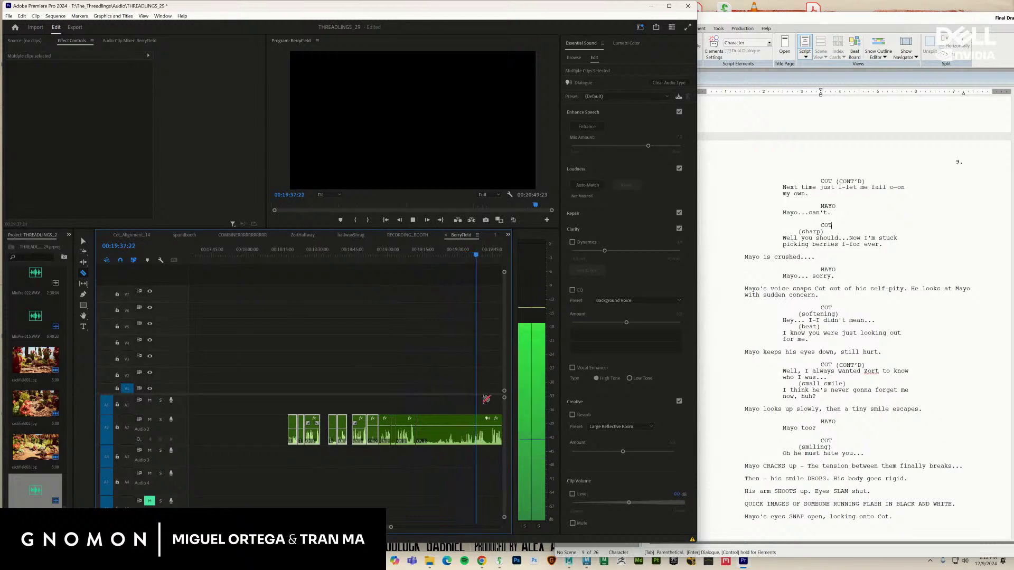
pyautogui.click(476, 433)
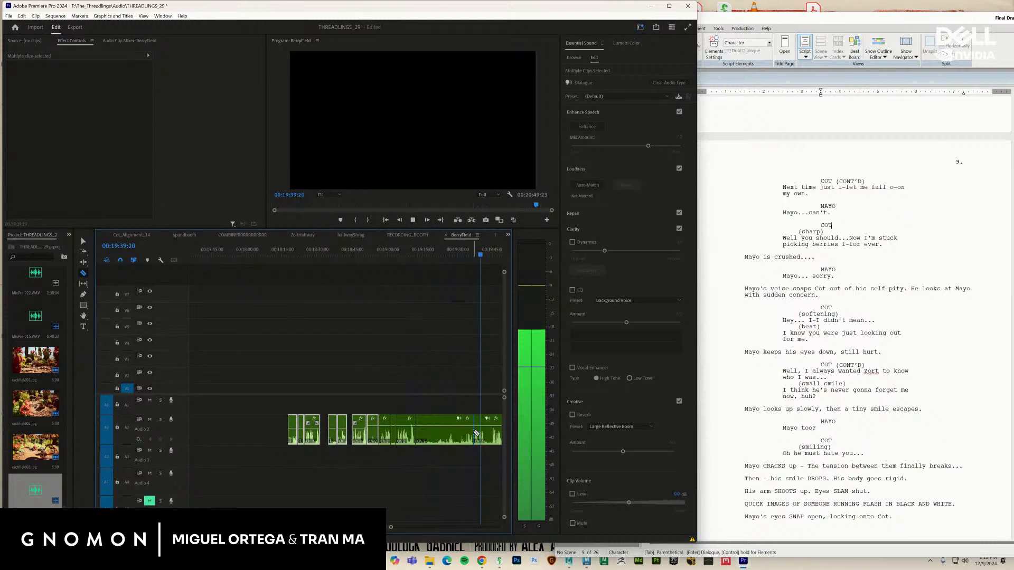
pyautogui.press('v')
pyautogui.click(446, 441)
pyautogui.press('Delete')
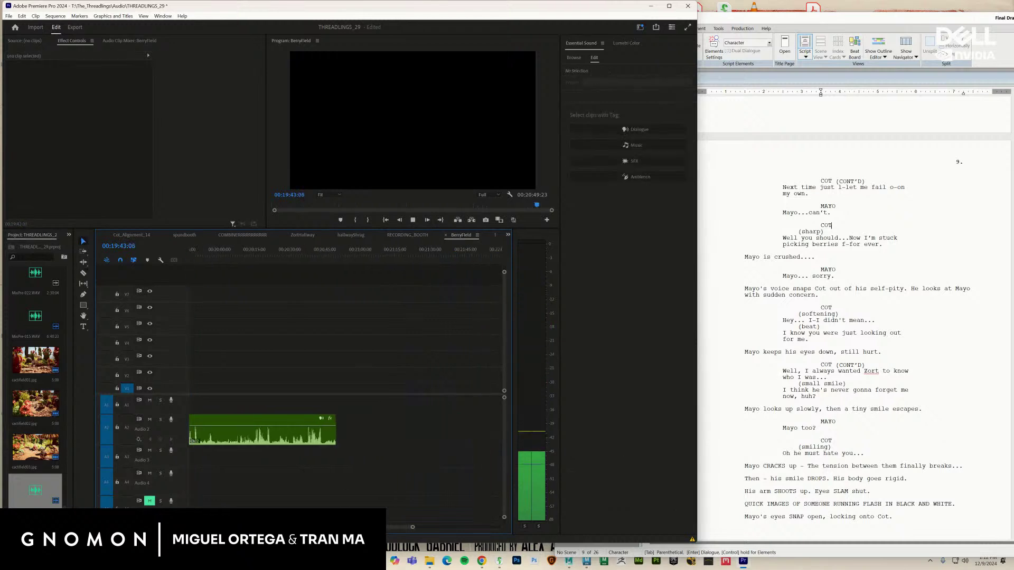
# Split the recording at 00:19:51:06 and move the take before the cut about 10 seconds earlier on its track
pyautogui.moveTo(389, 527); pyautogui.dragTo(393, 528)
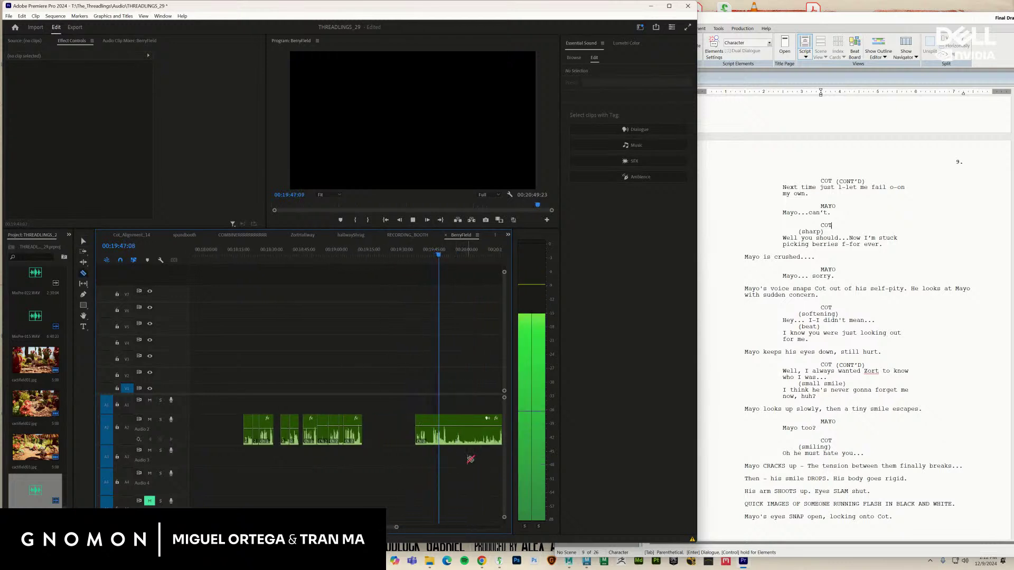
pyautogui.press('c')
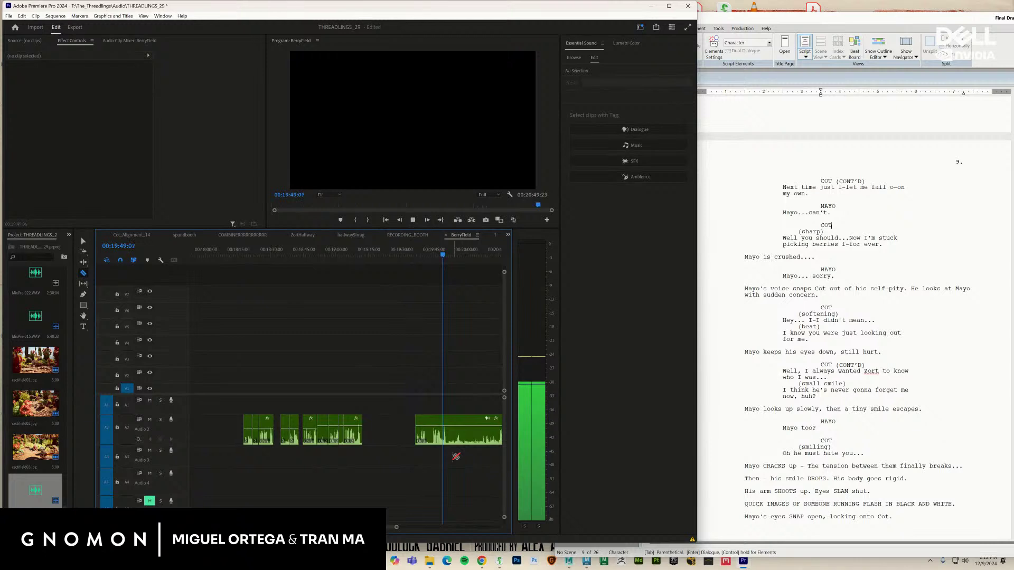
pyautogui.press('space')
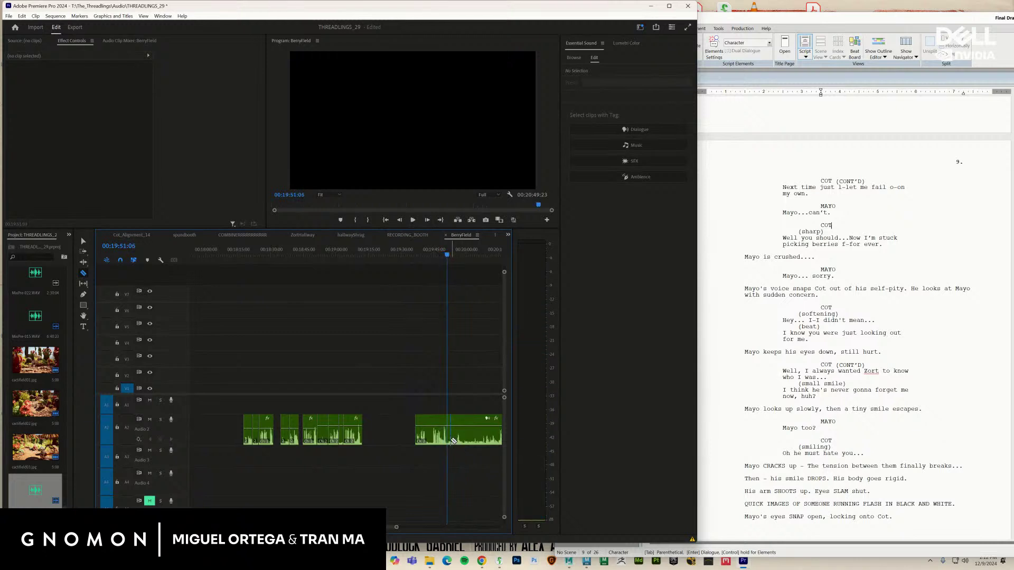
pyautogui.press('space')
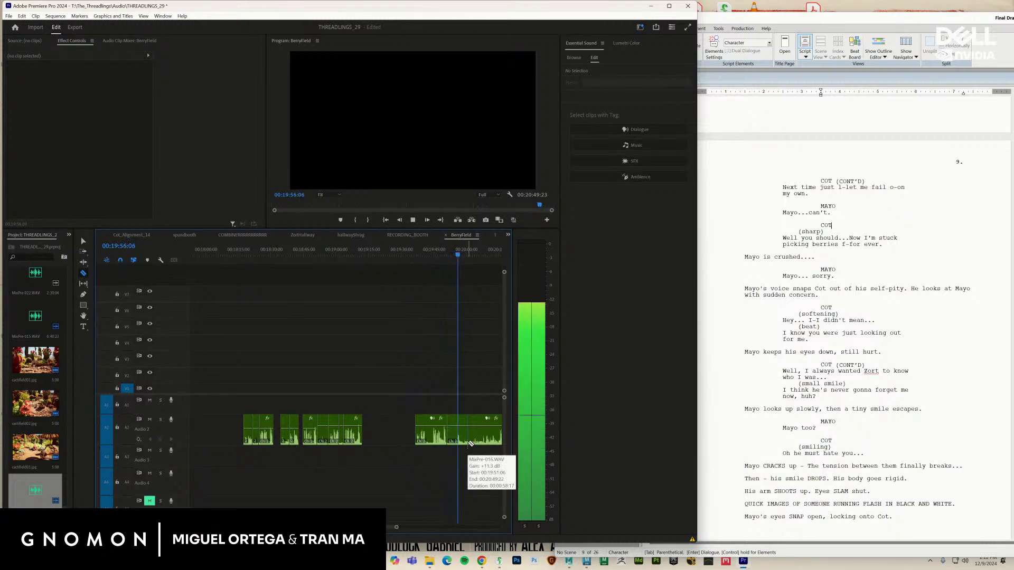
pyautogui.press('space')
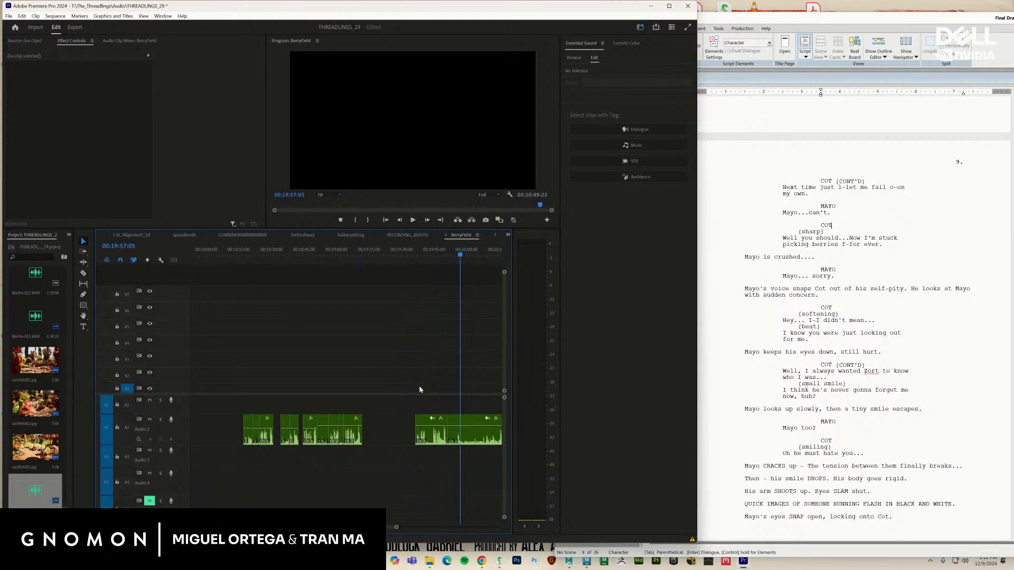
pyautogui.moveTo(431, 437); pyautogui.dragTo(410, 437)
pyautogui.press('c')
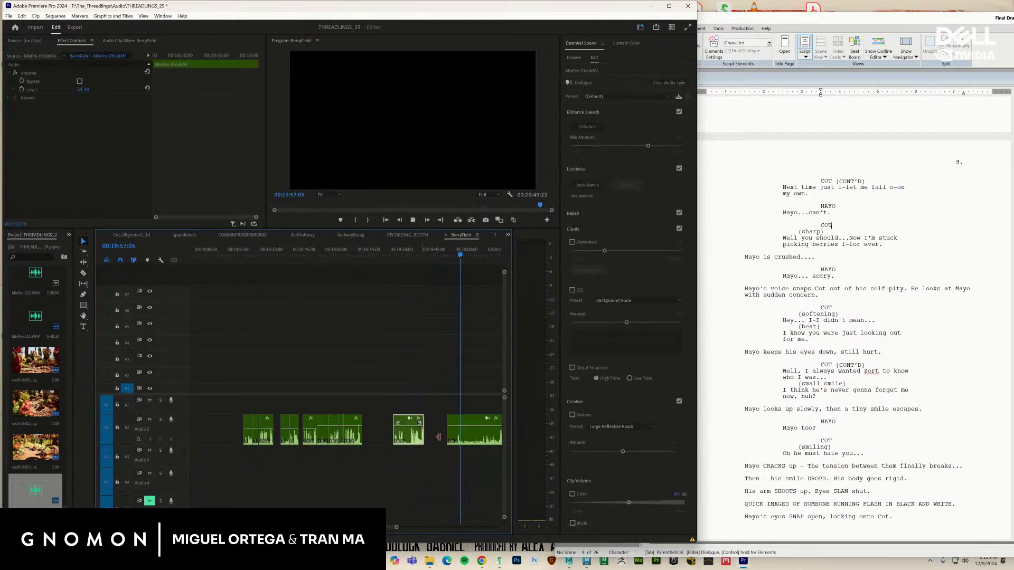
# Play on, split the recording at about 00:20:09, and delete the unwanted section from 00:19:51:06 to that cut
pyautogui.press('space')
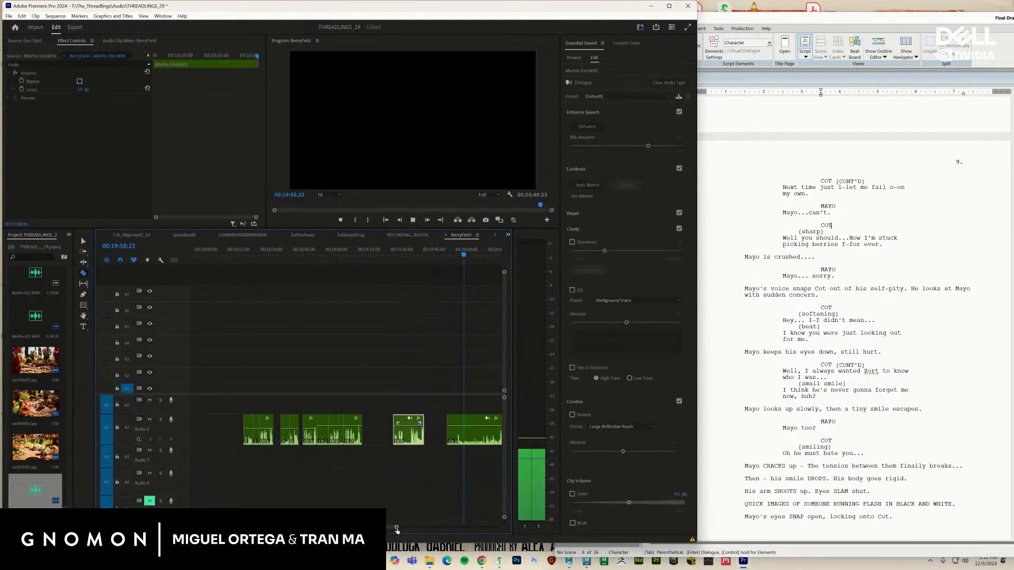
pyautogui.moveTo(396, 528); pyautogui.dragTo(402, 529)
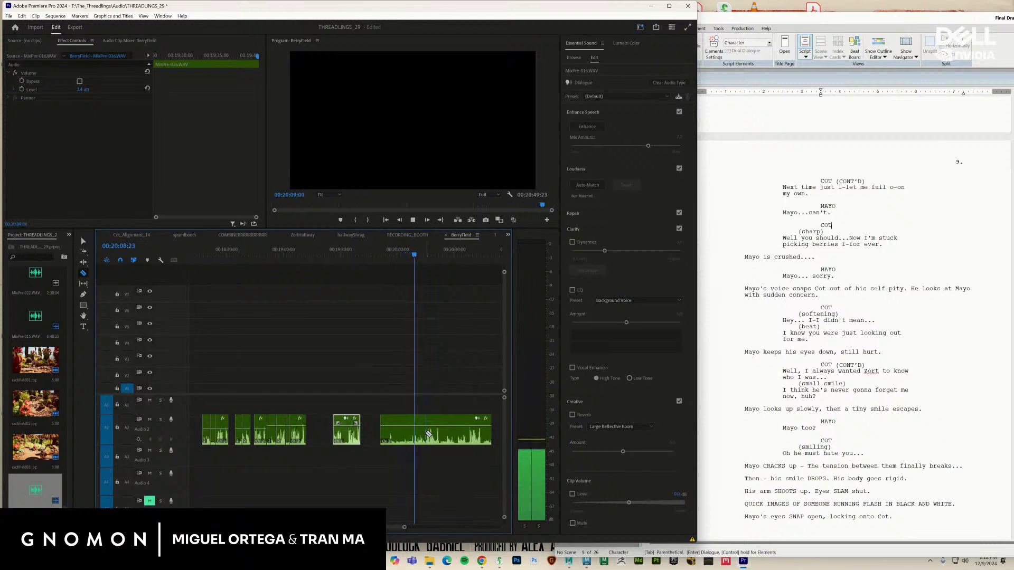
pyautogui.press('space')
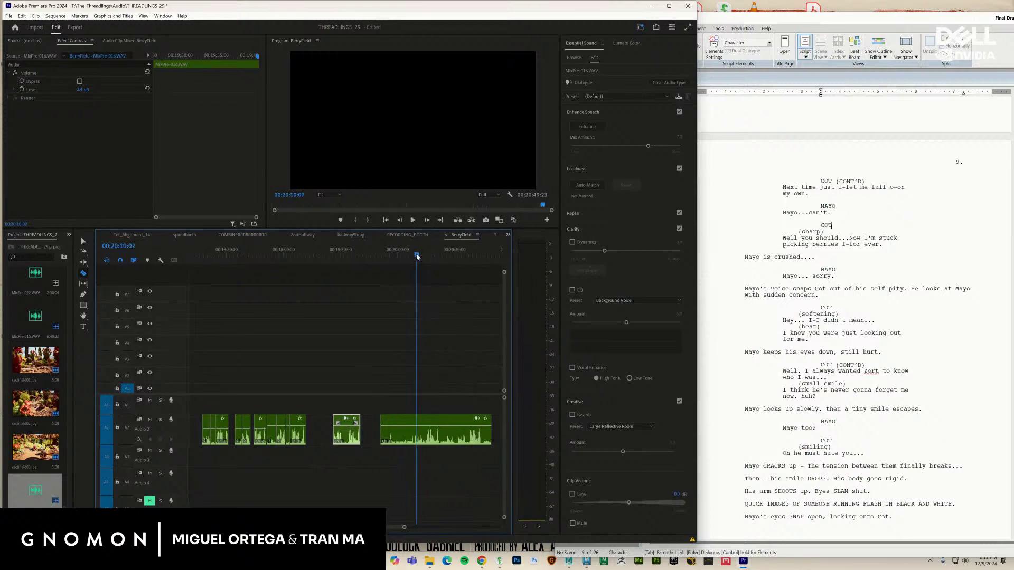
pyautogui.moveTo(414, 258); pyautogui.dragTo(414, 258)
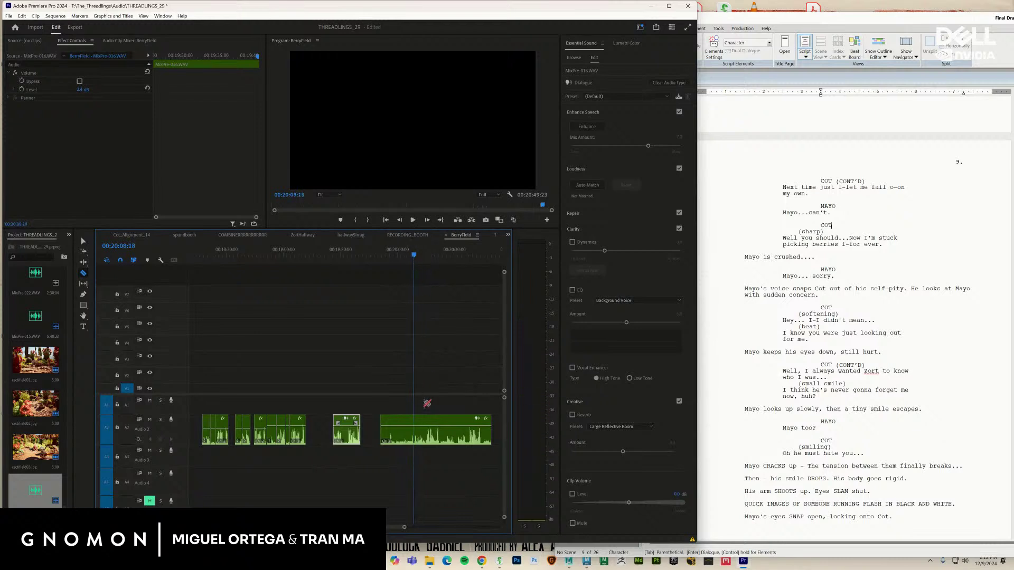
pyautogui.press('space')
pyautogui.press('v')
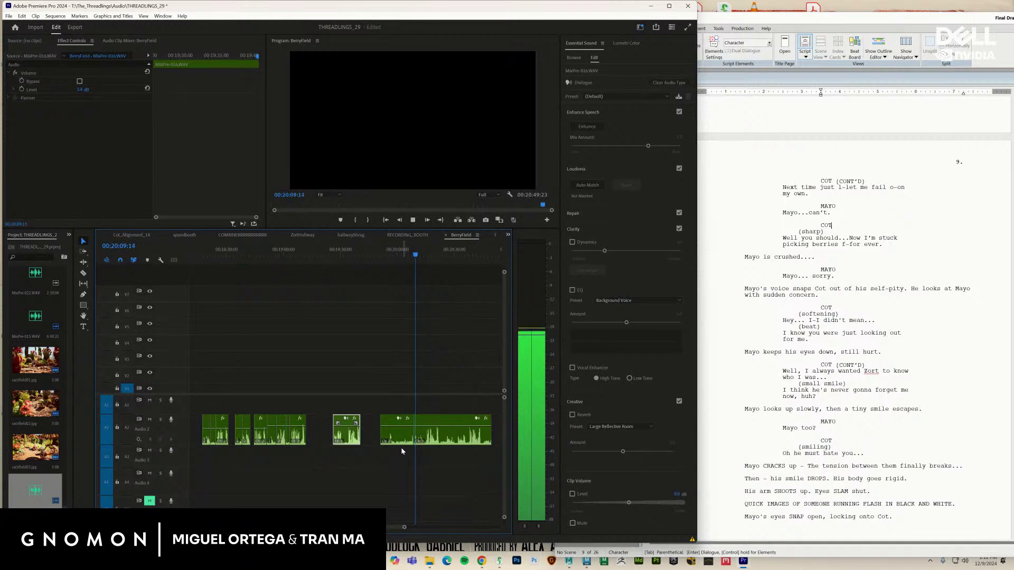
pyautogui.click(401, 438)
pyautogui.press('Delete')
pyautogui.press('c')
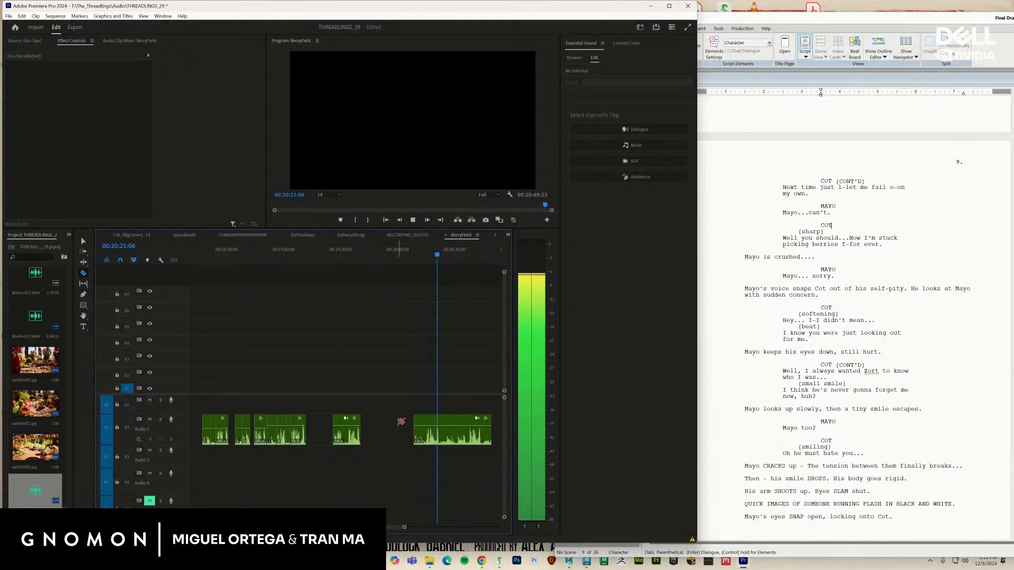
# Split the recording at 00:20:22:16 and about 00:20:31, and delete the section between the two cuts
pyautogui.press('space')
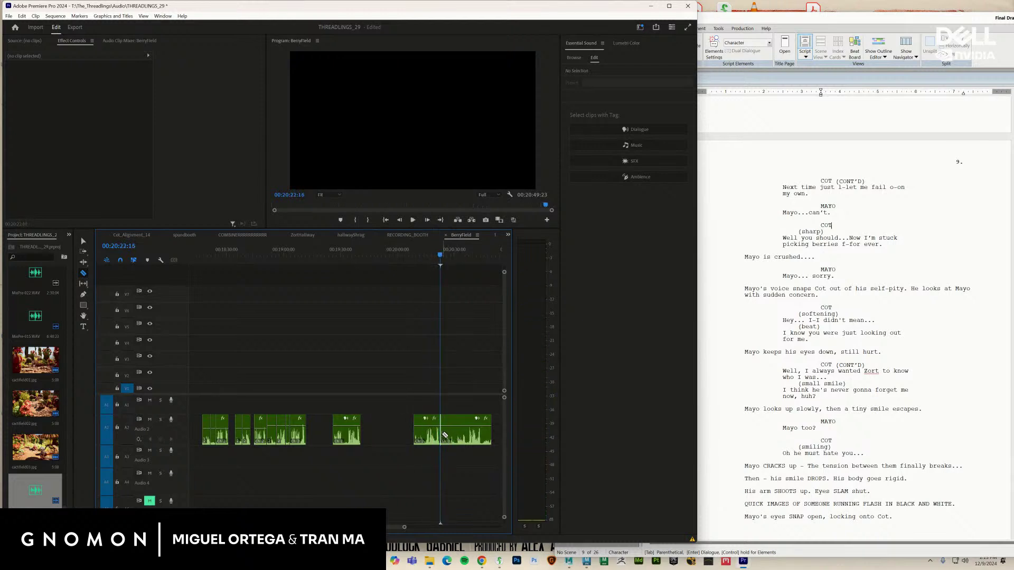
pyautogui.press('space')
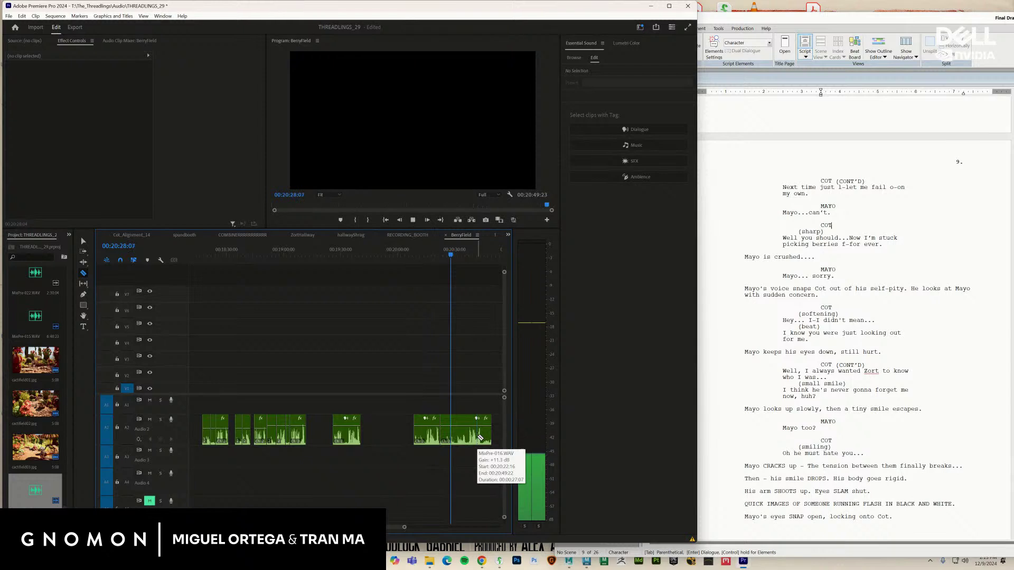
pyautogui.press('v')
pyautogui.click(446, 431)
pyautogui.press('Delete')
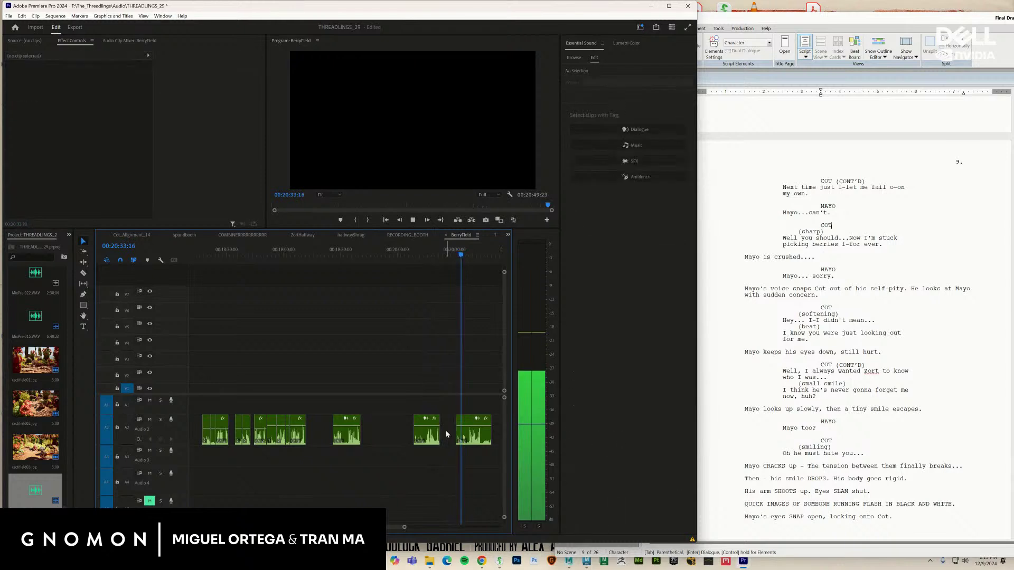
# Play the final take to its end and remove the unwanted tail of the recording after about 00:20:44
pyautogui.press('c')
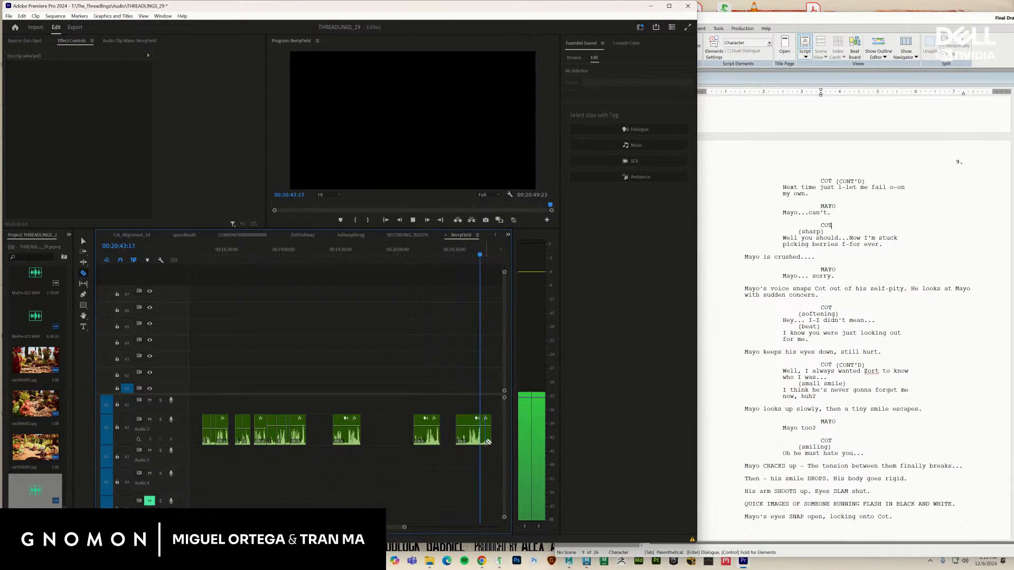
pyautogui.press('space')
pyautogui.press('space')
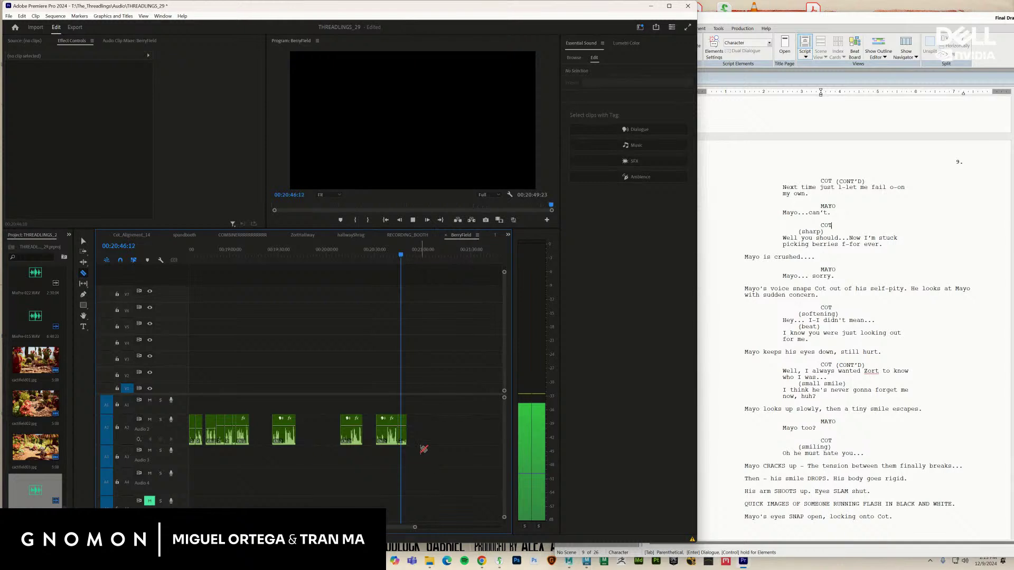
pyautogui.press('space')
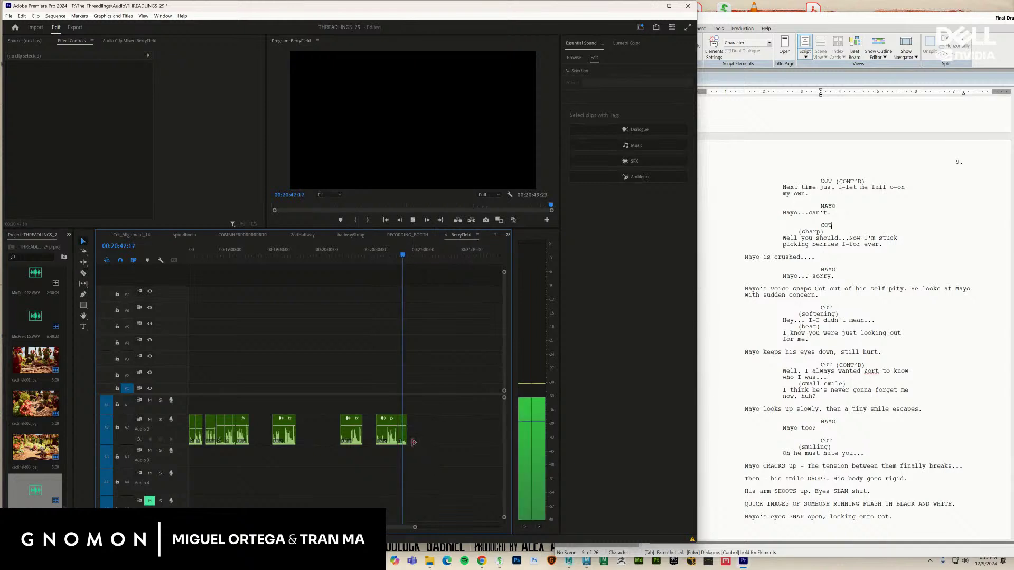
pyautogui.press('v')
pyautogui.press('space')
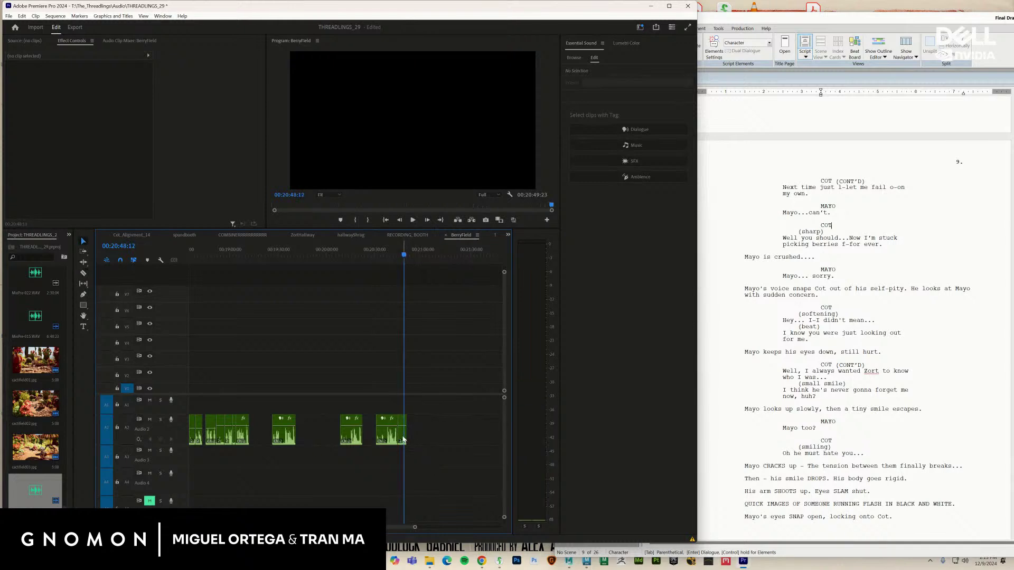
# Replay the final take from about 00:20:33 and move it up to audio track A1
pyautogui.click(389, 256)
pyautogui.moveTo(378, 258); pyautogui.dragTo(378, 259)
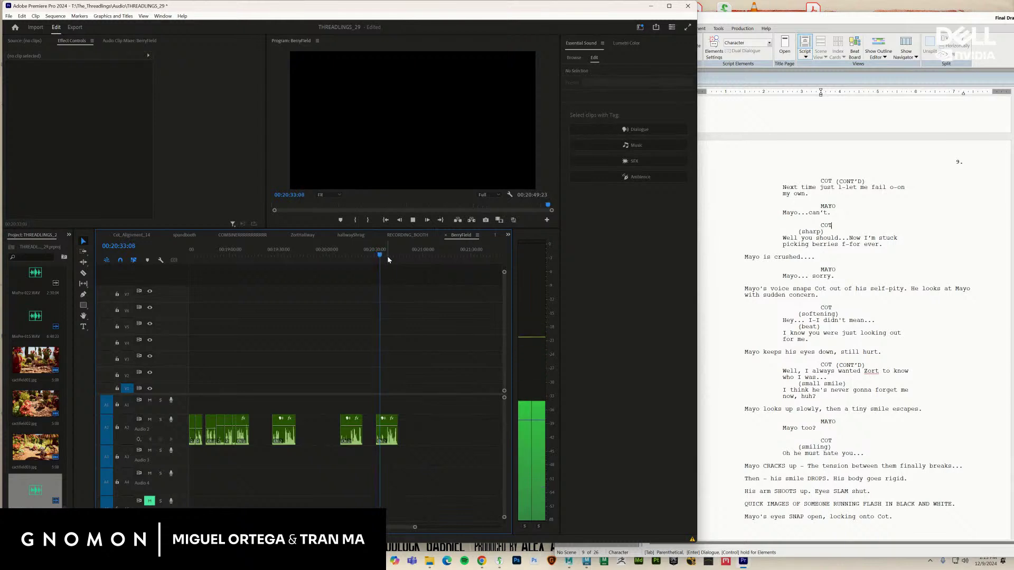
pyautogui.click(387, 430)
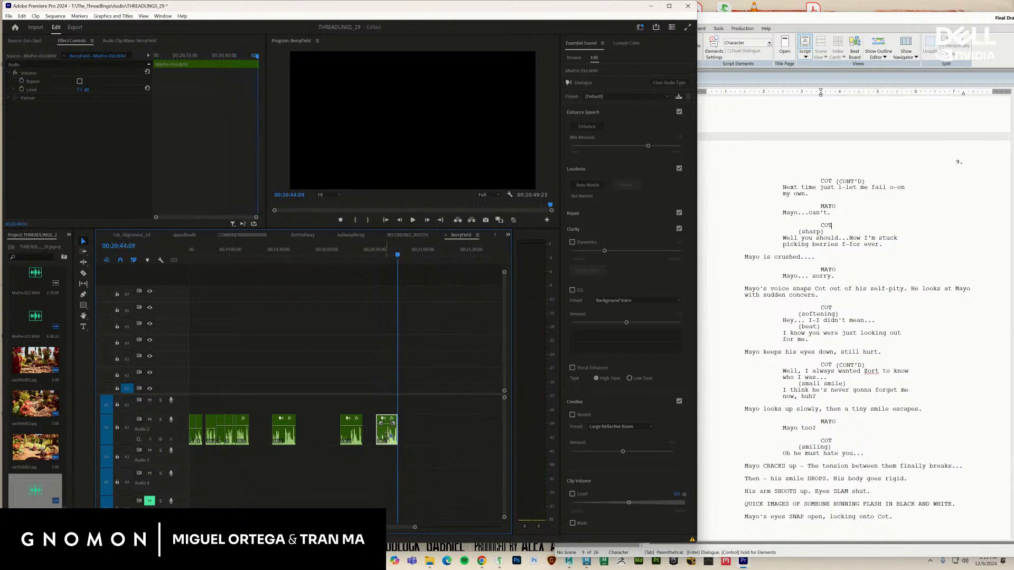
pyautogui.moveTo(388, 434); pyautogui.dragTo(380, 380)
# Play the first takes from about 00:18:18 and move the take starting at 00:18:24:12 up to audio track A1
pyautogui.moveTo(338, 257); pyautogui.dragTo(281, 318)
pyautogui.press('space')
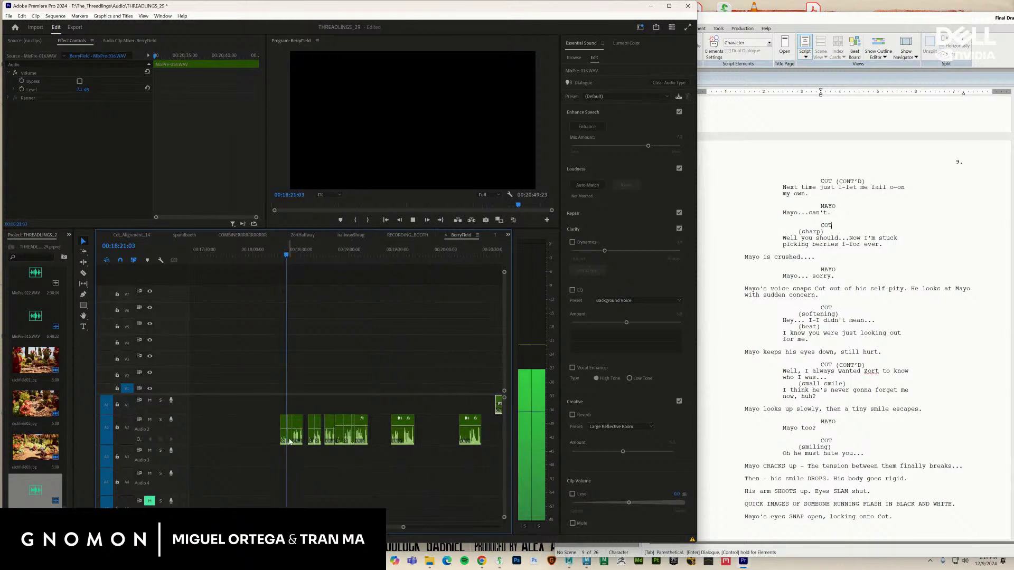
pyautogui.click(296, 453)
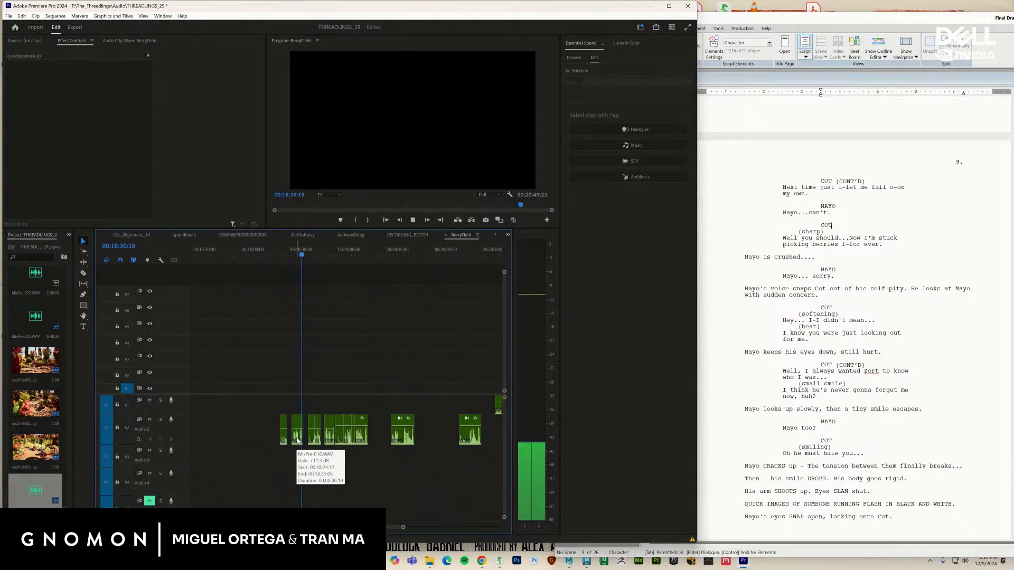
pyautogui.press('space')
pyautogui.moveTo(297, 437); pyautogui.dragTo(300, 424)
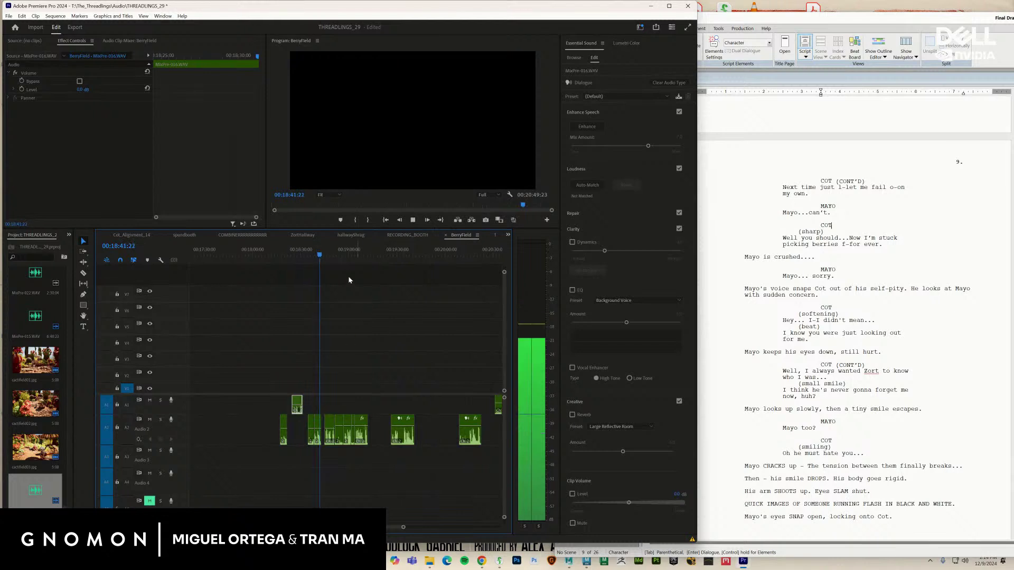
# Listen to the take around 00:18:46 to 00:18:51 and compare it with the chosen take from 00:18:24 on A1
pyautogui.click(325, 255)
pyautogui.press('space')
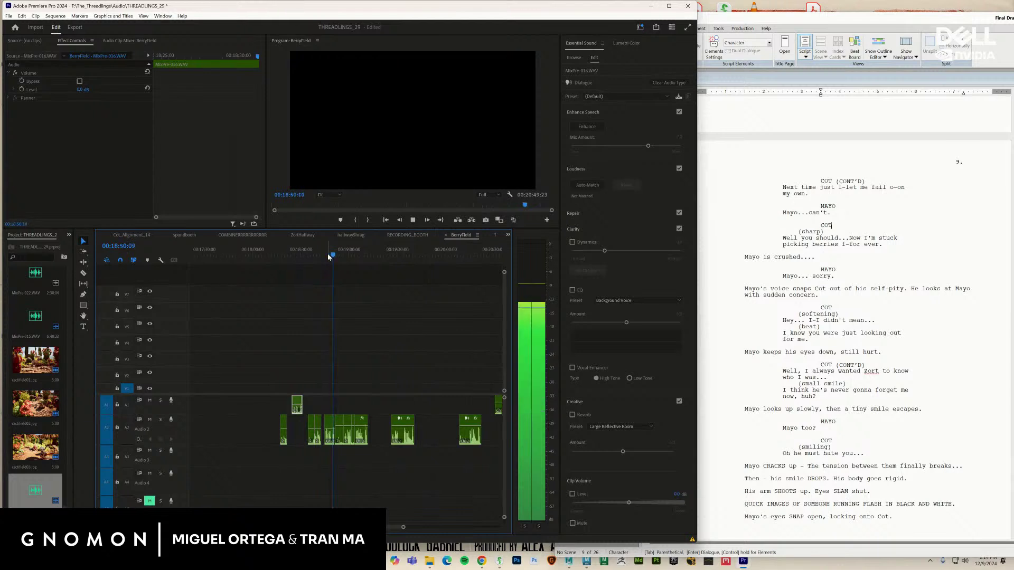
pyautogui.press('space')
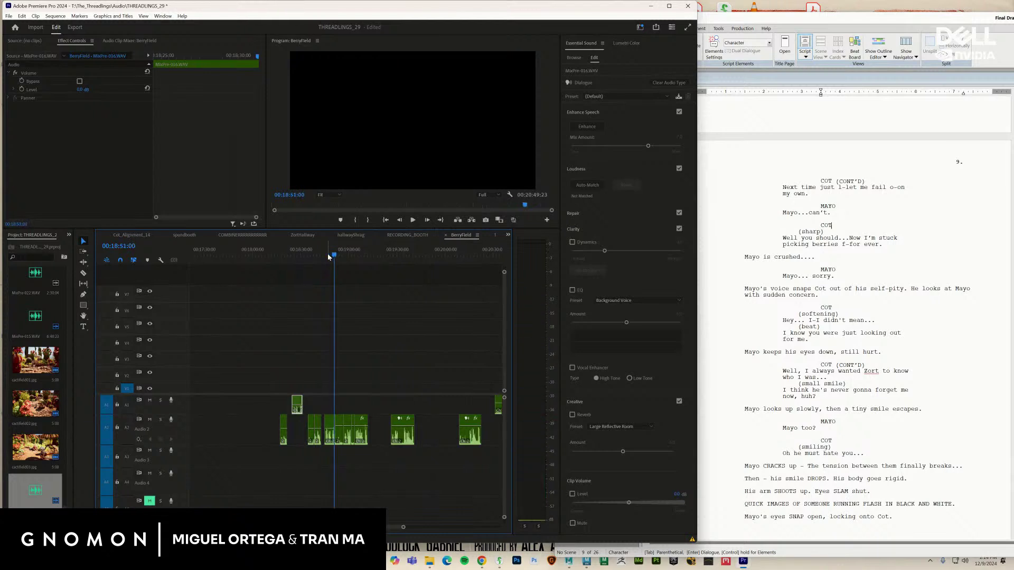
pyautogui.moveTo(328, 256); pyautogui.dragTo(294, 257)
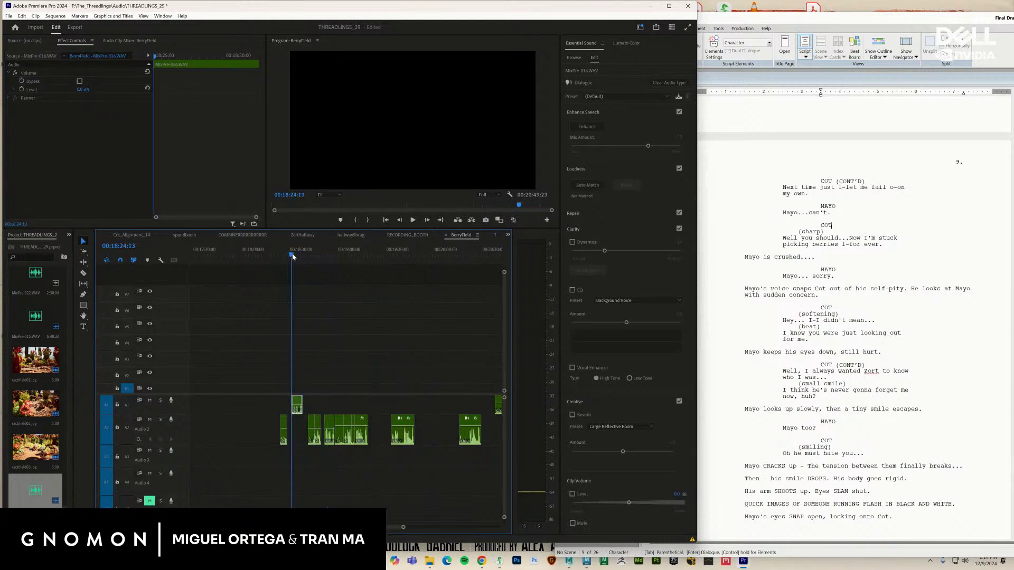
pyautogui.press('space')
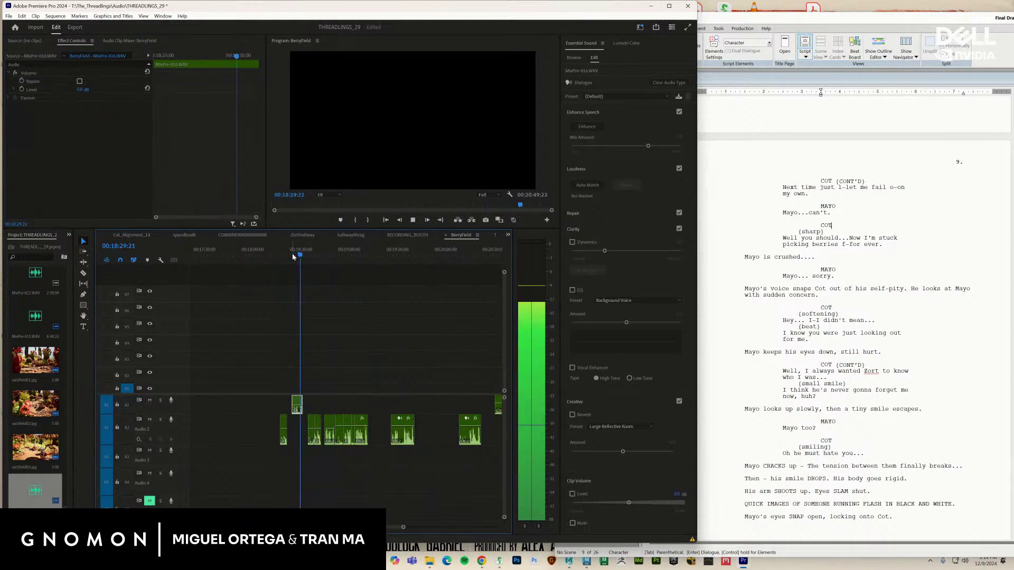
pyautogui.press('space')
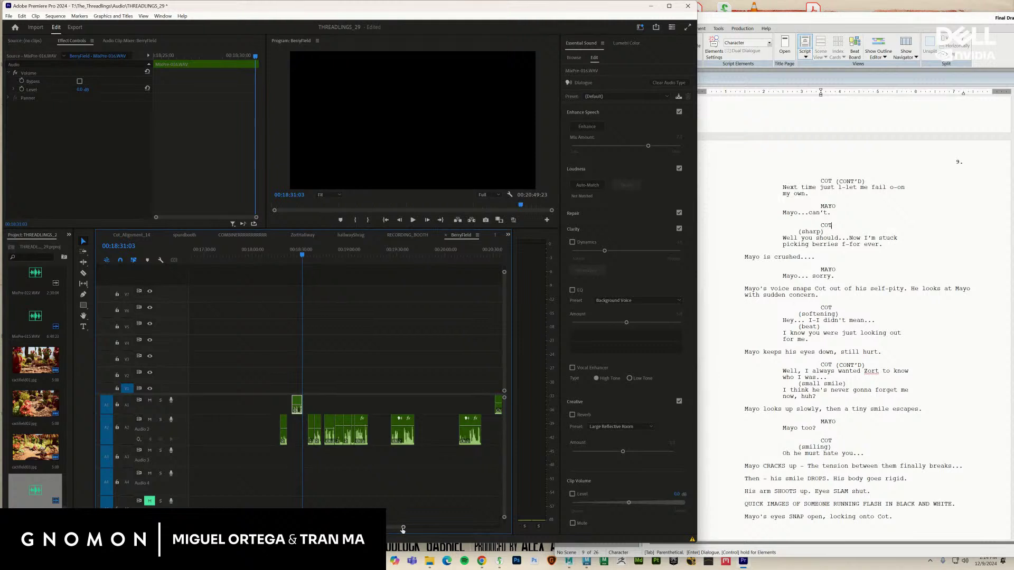
# Move the first short take up to A1 directly before the 00:18:24 take and play it from about 00:18:20
pyautogui.moveTo(403, 528); pyautogui.dragTo(369, 529)
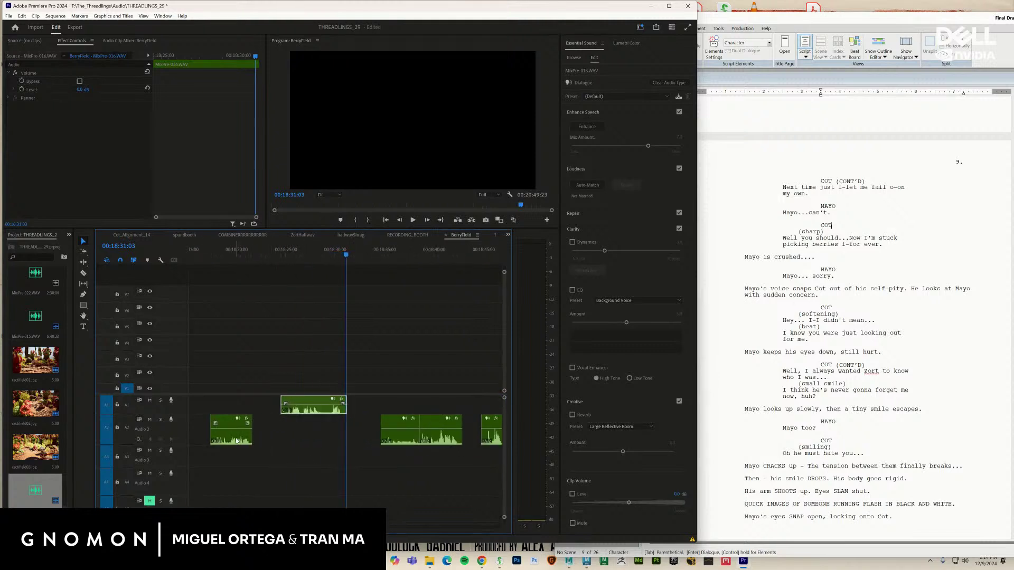
pyautogui.moveTo(237, 441); pyautogui.dragTo(265, 410)
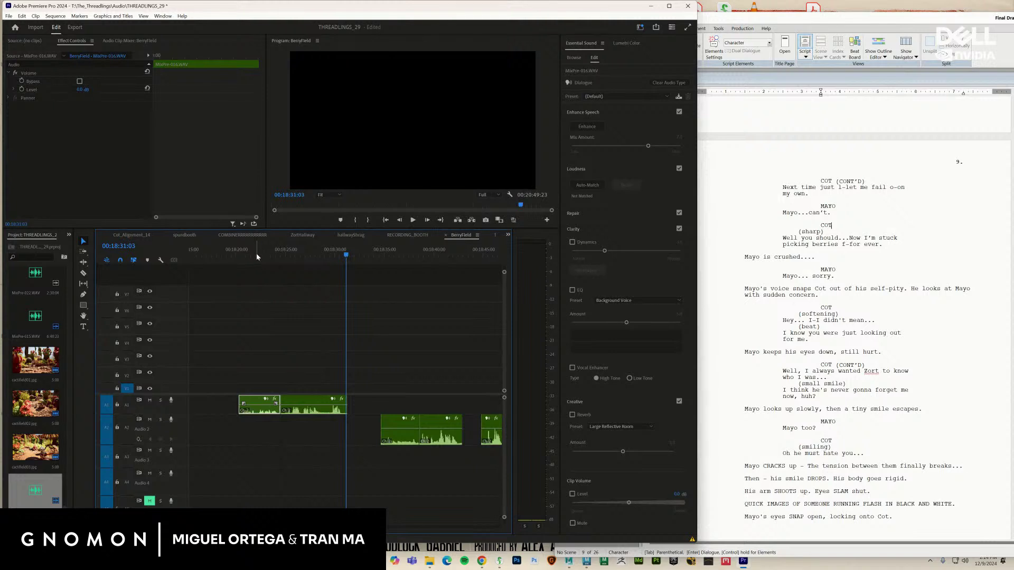
pyautogui.moveTo(257, 257); pyautogui.dragTo(243, 258)
pyautogui.press('space')
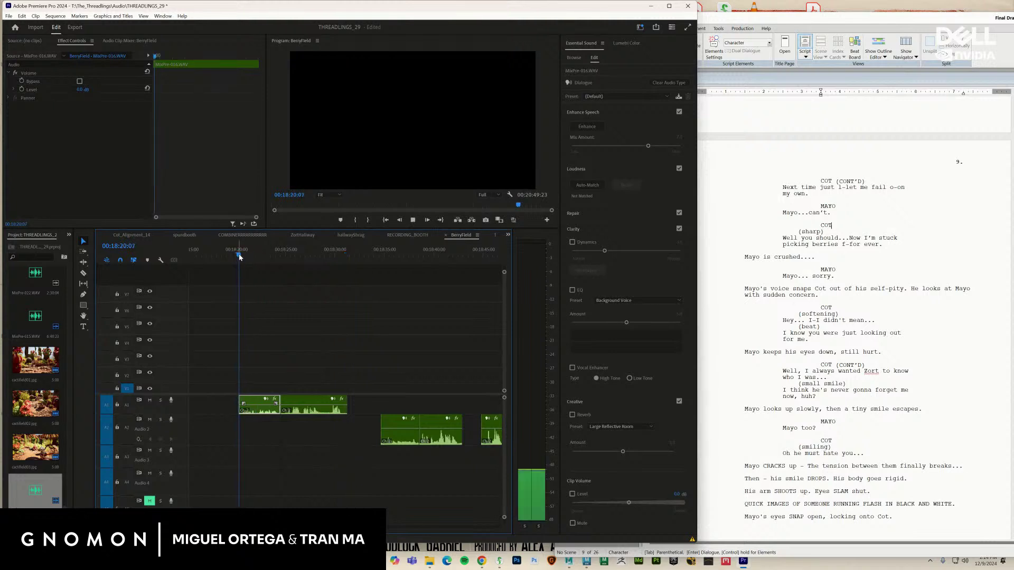
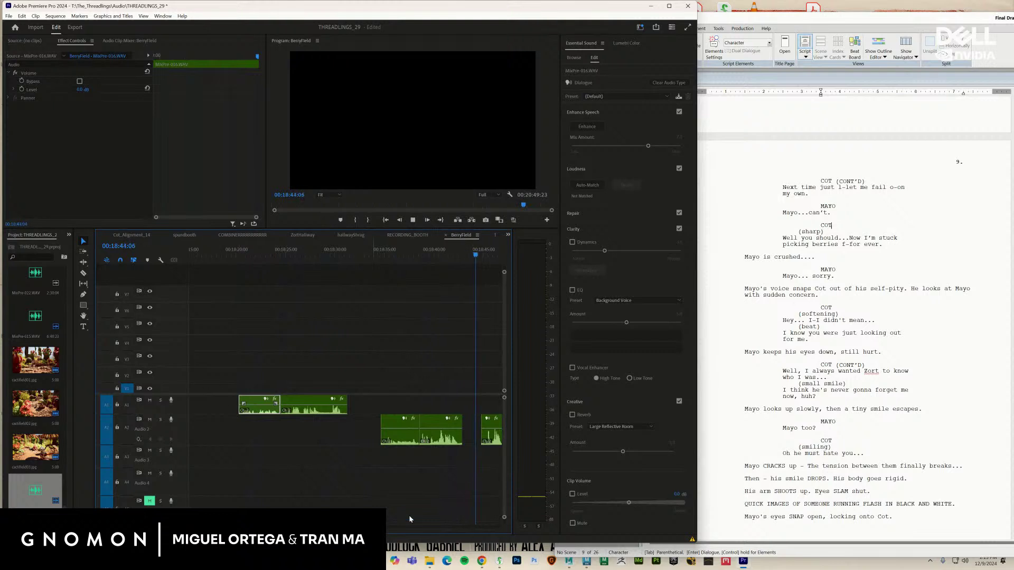
# Listen to the take on A2 from about 00:18:44 to 00:18:51
pyautogui.press('-')
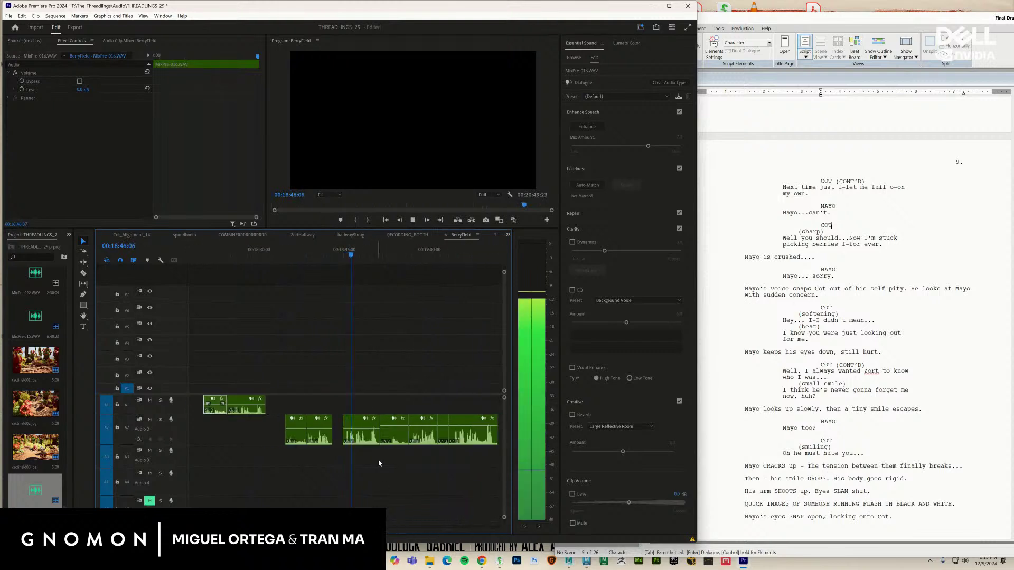
pyautogui.press('c')
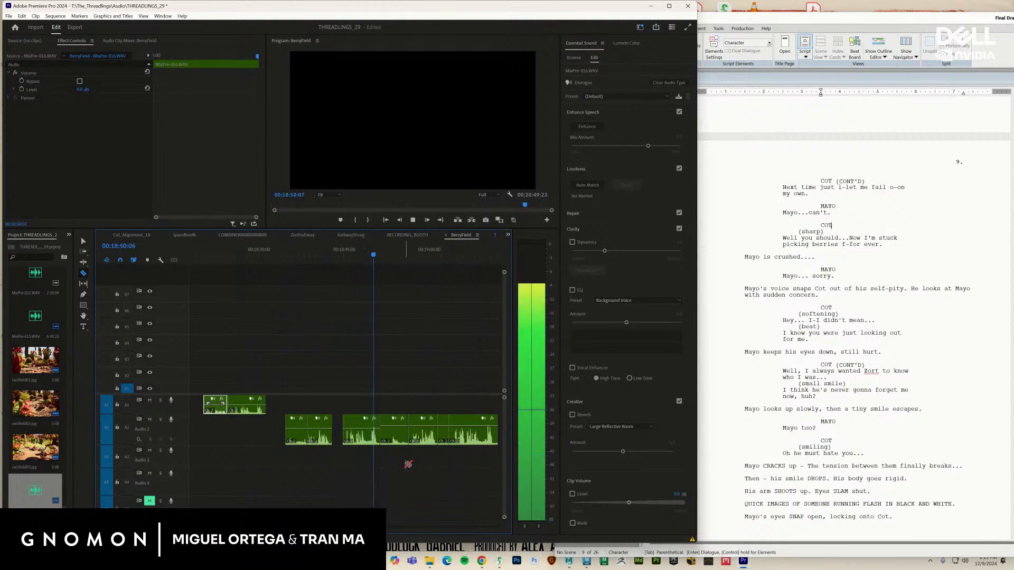
pyautogui.press('space')
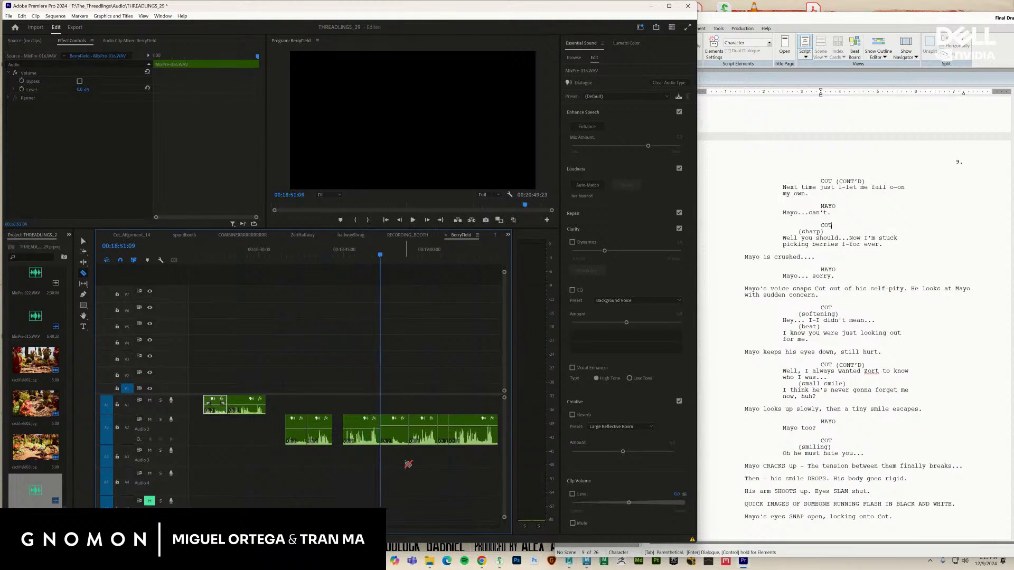
pyautogui.click(385, 439)
pyautogui.moveTo(349, 255); pyautogui.dragTo(345, 256)
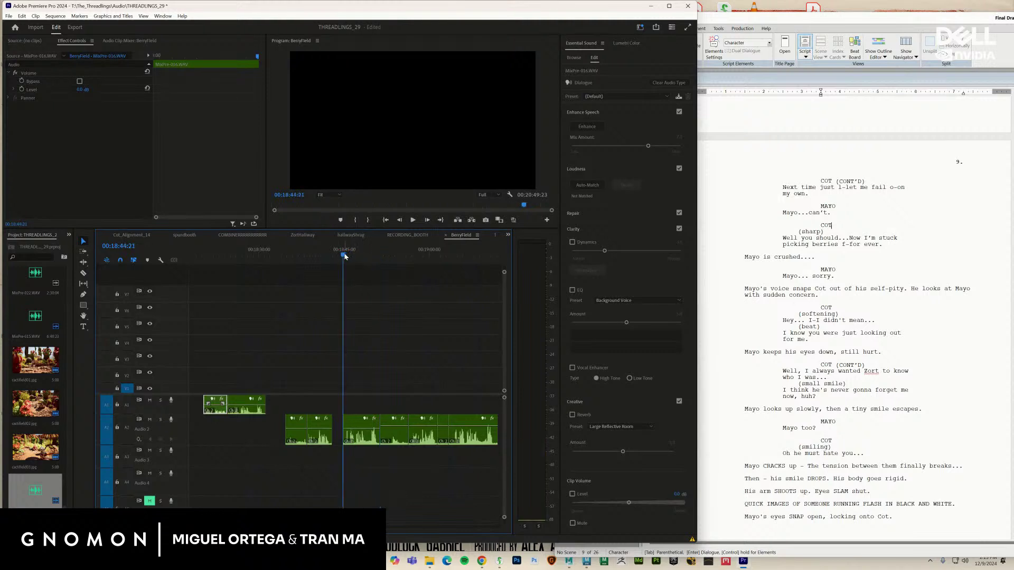
pyautogui.press('space')
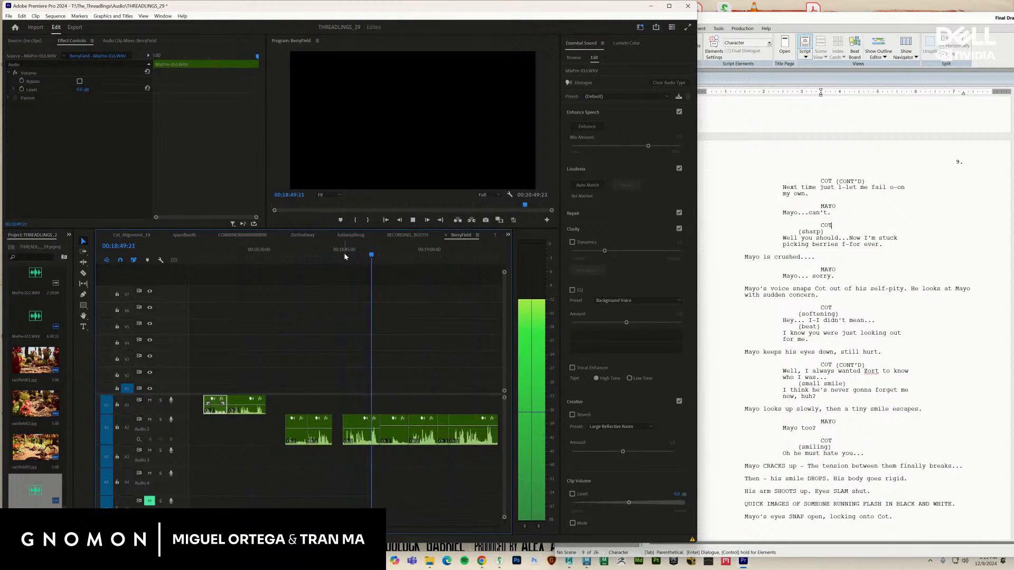
pyautogui.press('space')
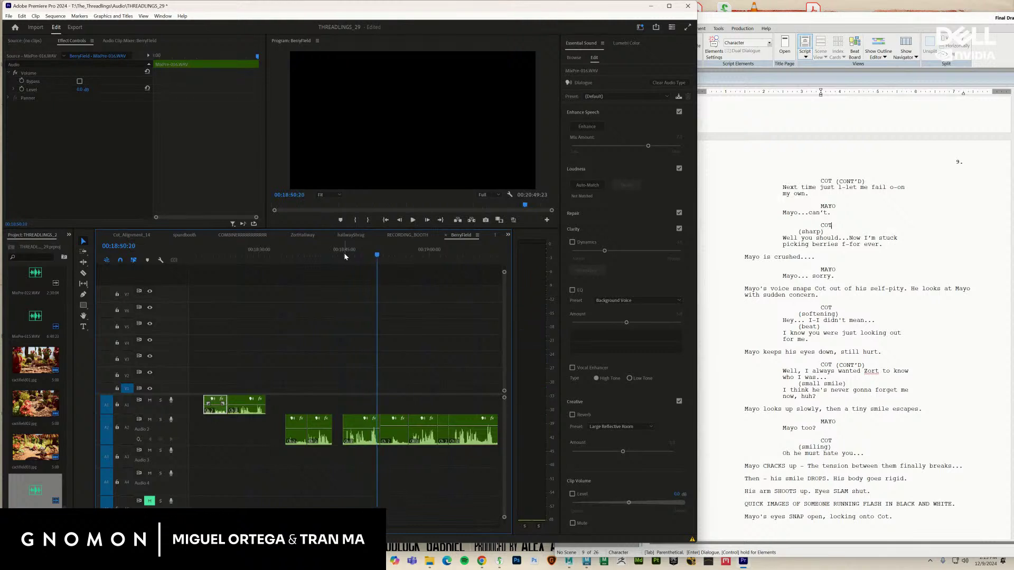
# Play the two chosen takes on A1 between about 00:18:20 and 00:18:32 for comparison
pyautogui.press('space')
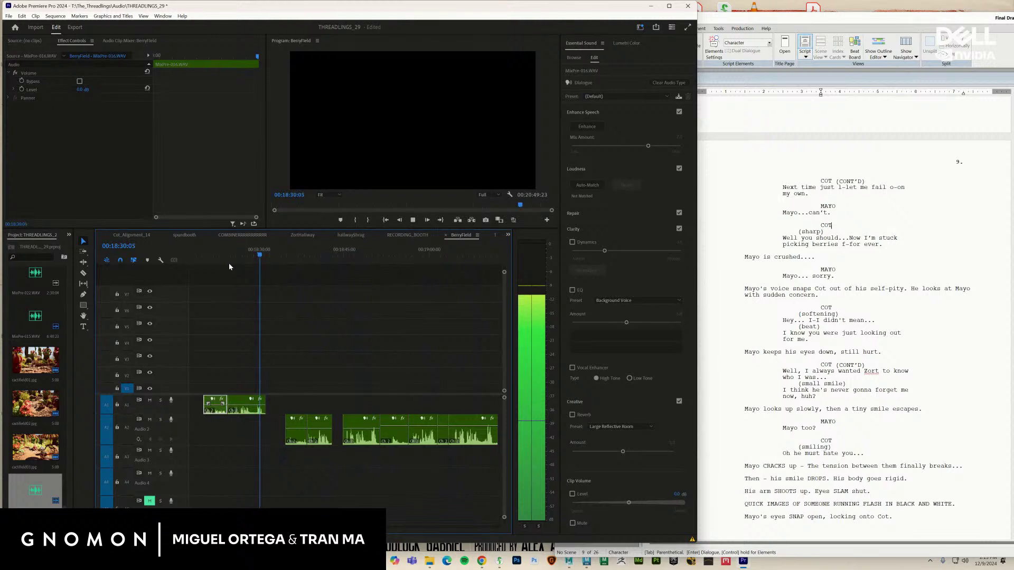
pyautogui.press('space')
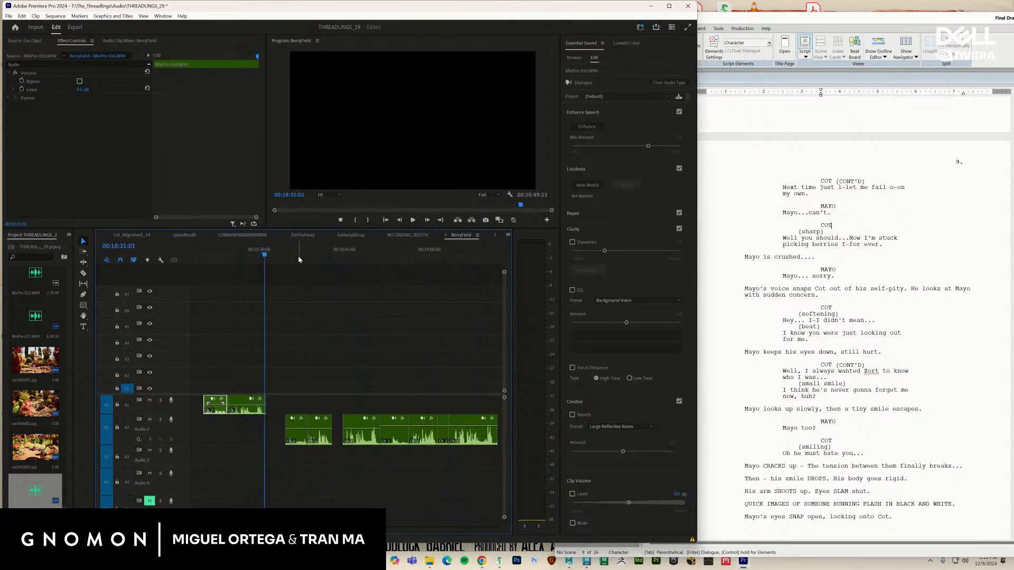
pyautogui.press('space')
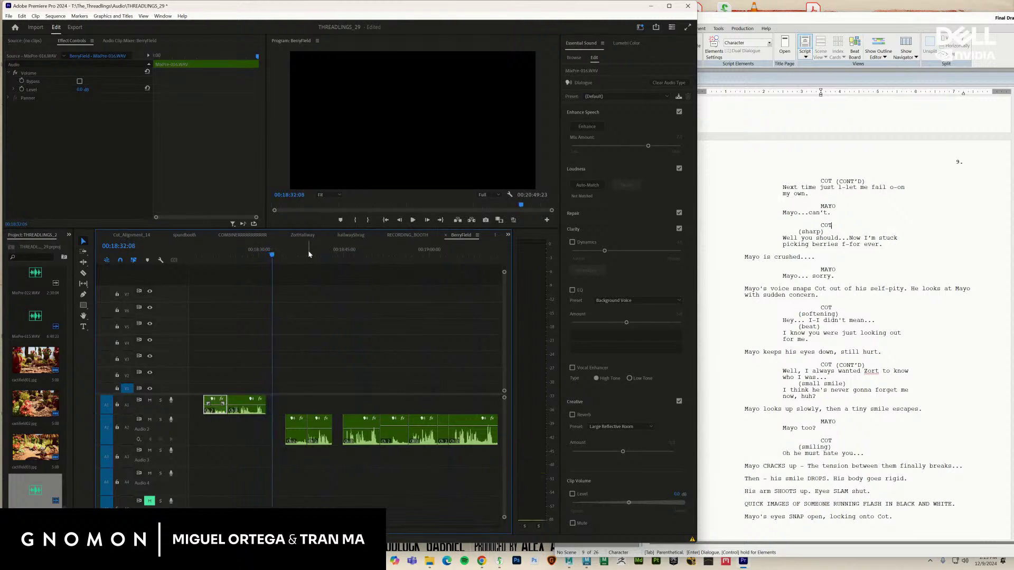
pyautogui.moveTo(230, 259); pyautogui.dragTo(204, 263)
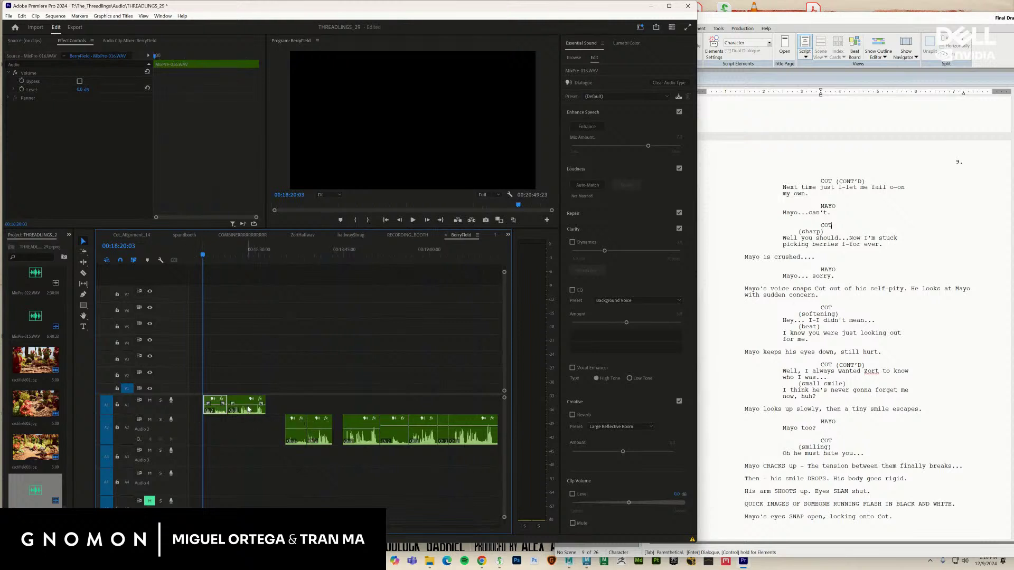
pyautogui.hscroll(-5, 228, 289)
pyautogui.press('l')
pyautogui.press('l')
pyautogui.press('l')
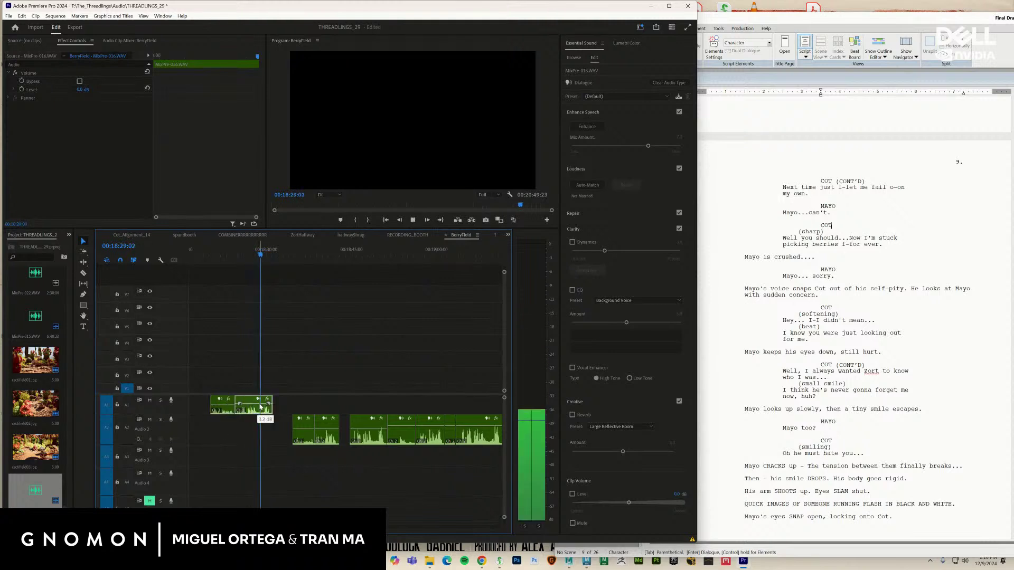
pyautogui.press('k')
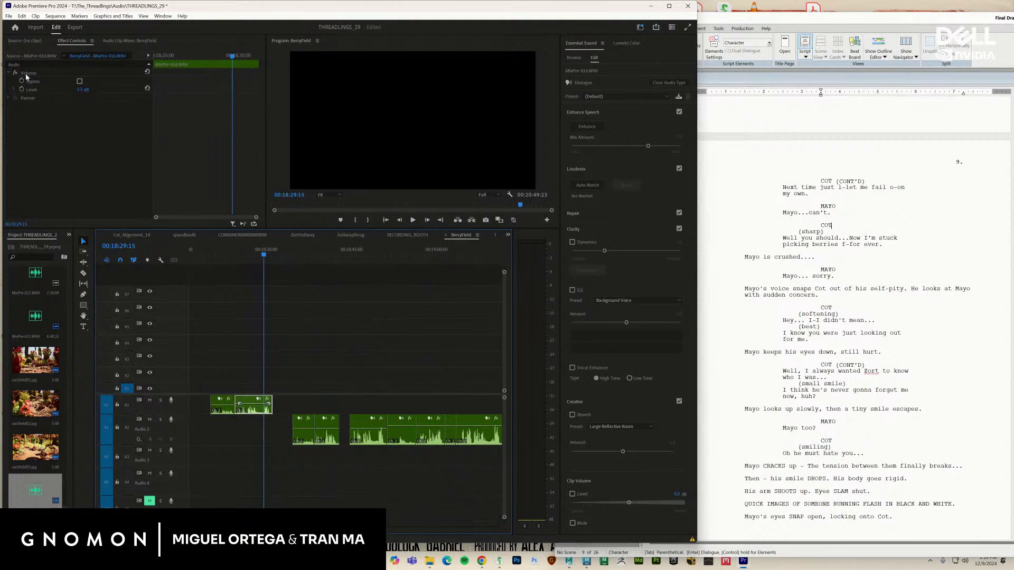
pyautogui.click(26, 75)
# Select both takes on A1 and replay them together from 00:18:20:09 through to their end
pyautogui.moveTo(211, 436); pyautogui.dragTo(254, 412)
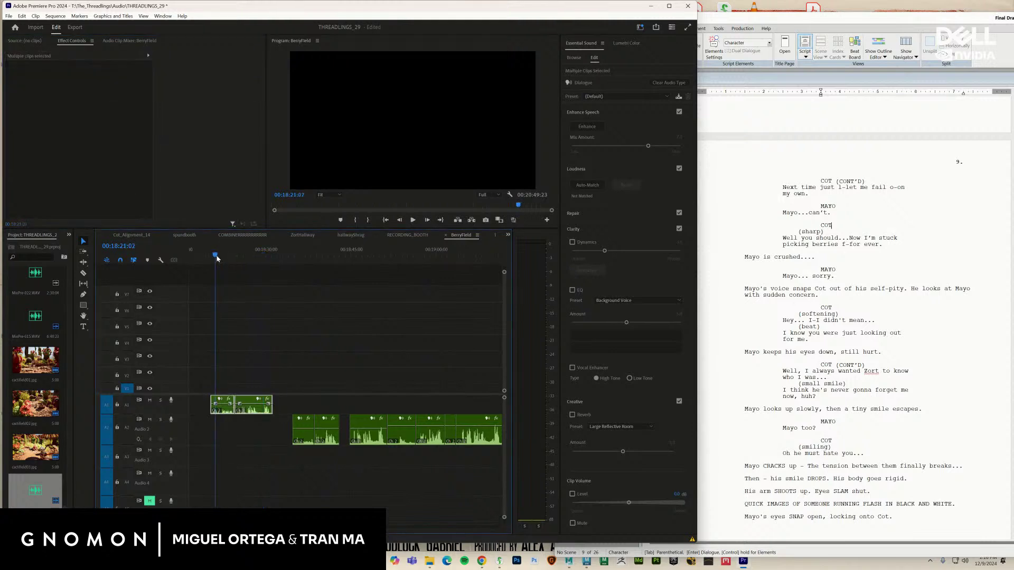
pyautogui.moveTo(217, 258); pyautogui.dragTo(213, 258)
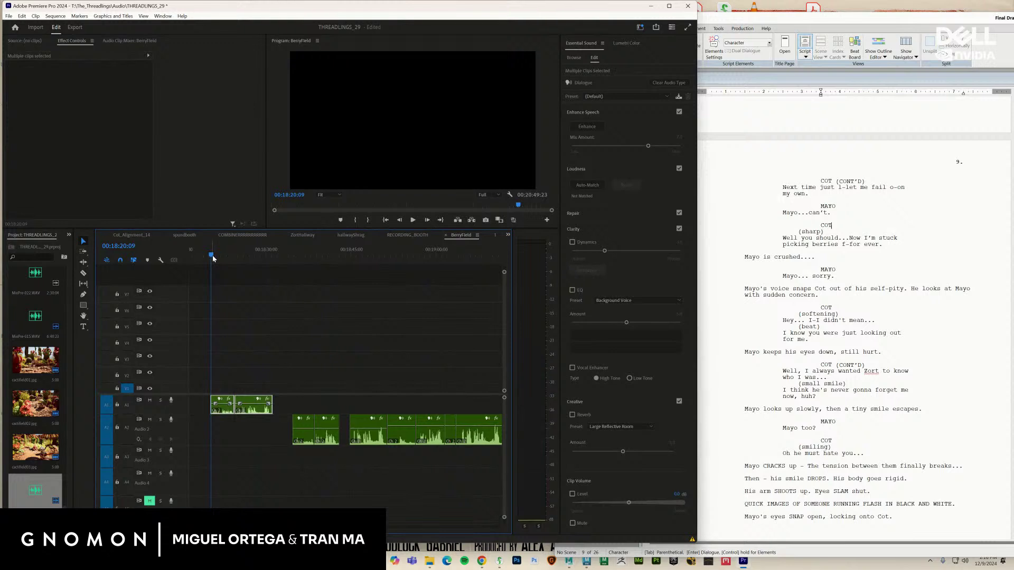
pyautogui.press('space')
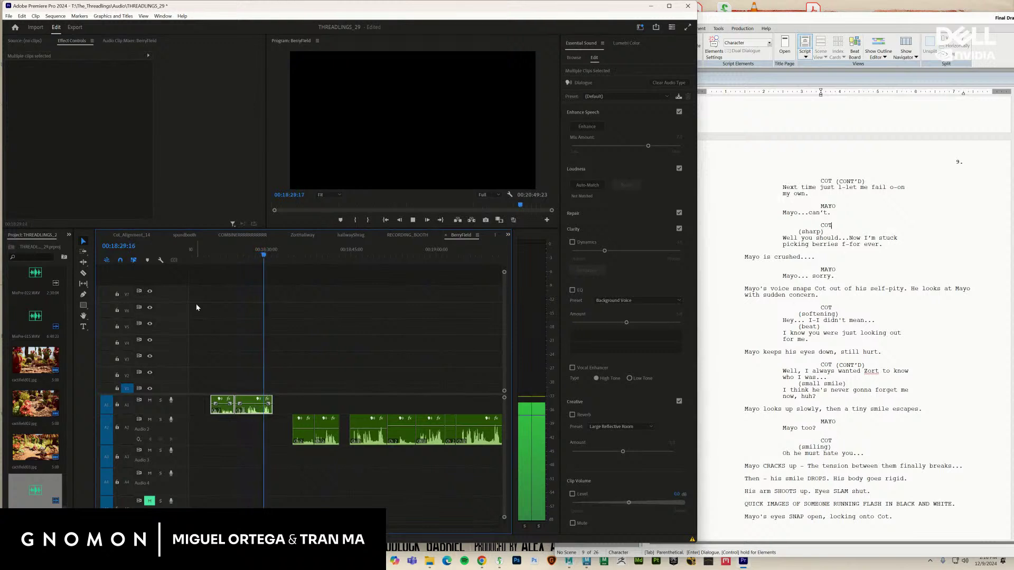
pyautogui.press('space')
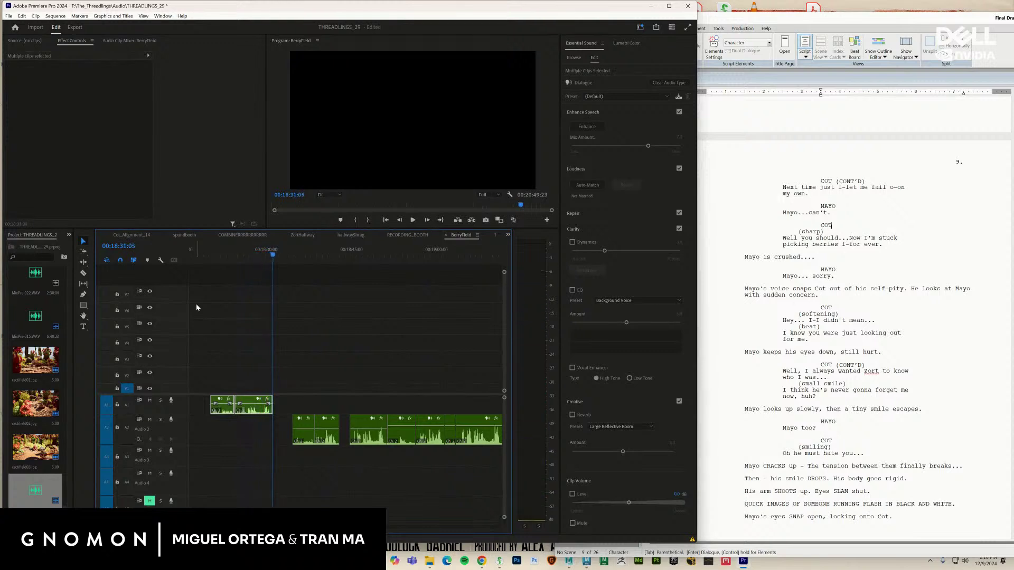
# Delete the short A2 take starting about 00:18:35 and move the take at about 00:18:45 directly behind the 00:18:38 take
pyautogui.click(289, 255)
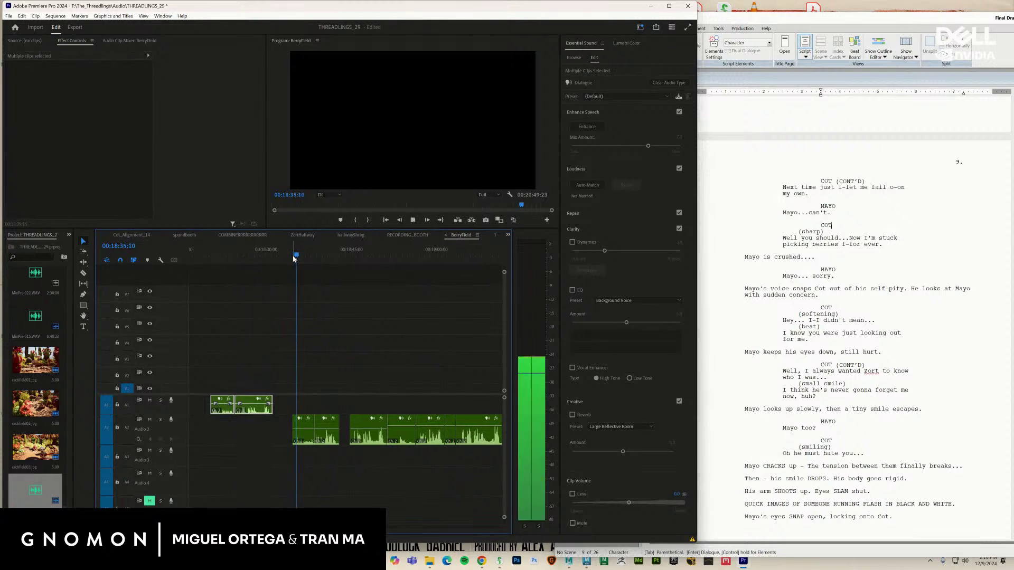
pyautogui.click(305, 443)
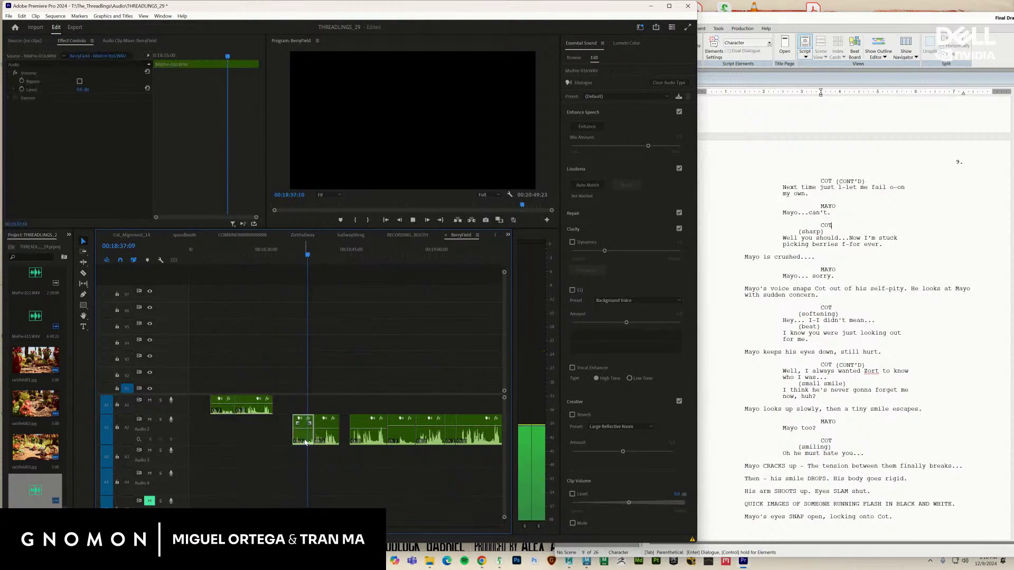
pyautogui.press('Delete')
pyautogui.click(333, 441)
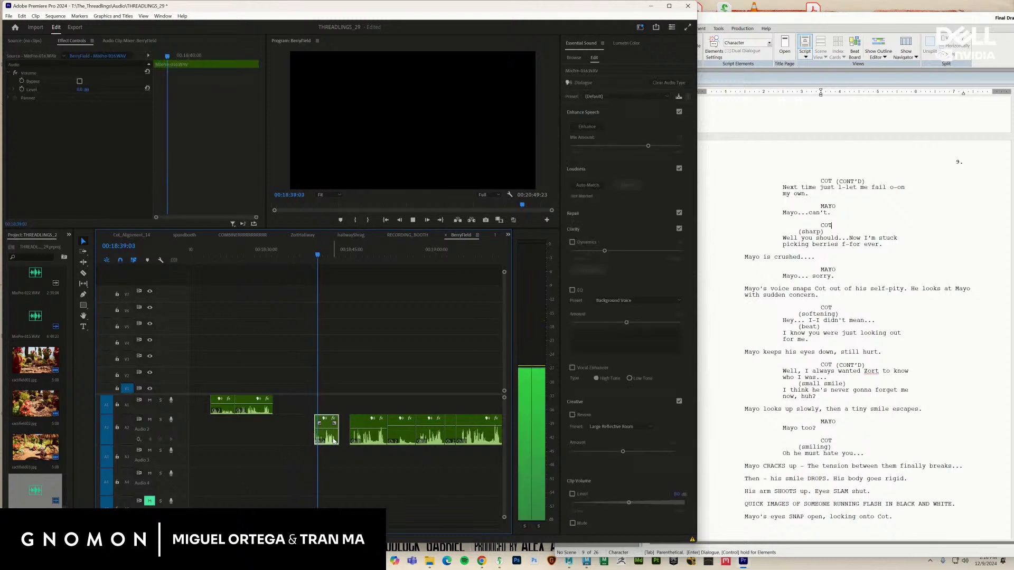
pyautogui.moveTo(363, 441); pyautogui.dragTo(352, 441)
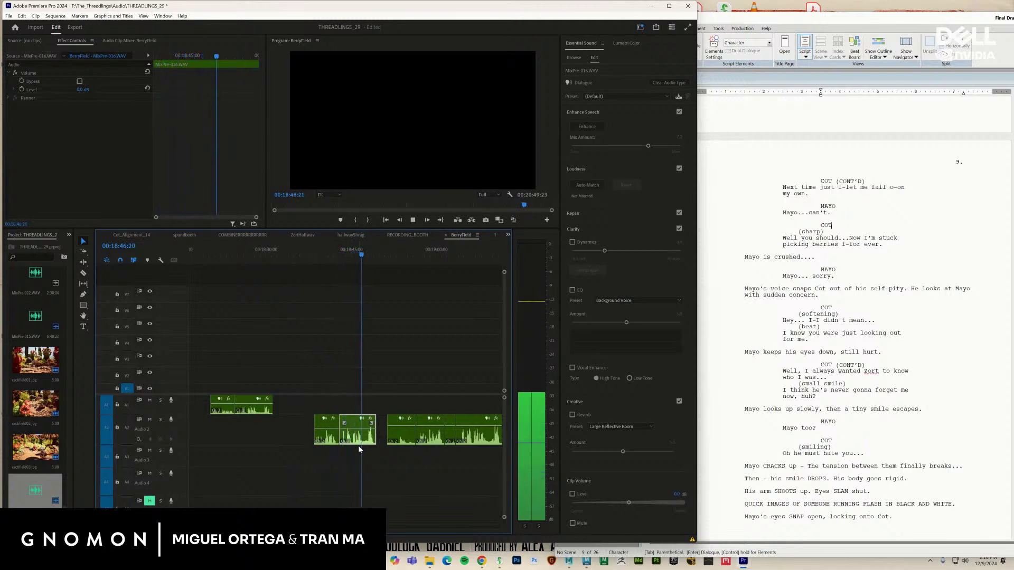
pyautogui.press('space')
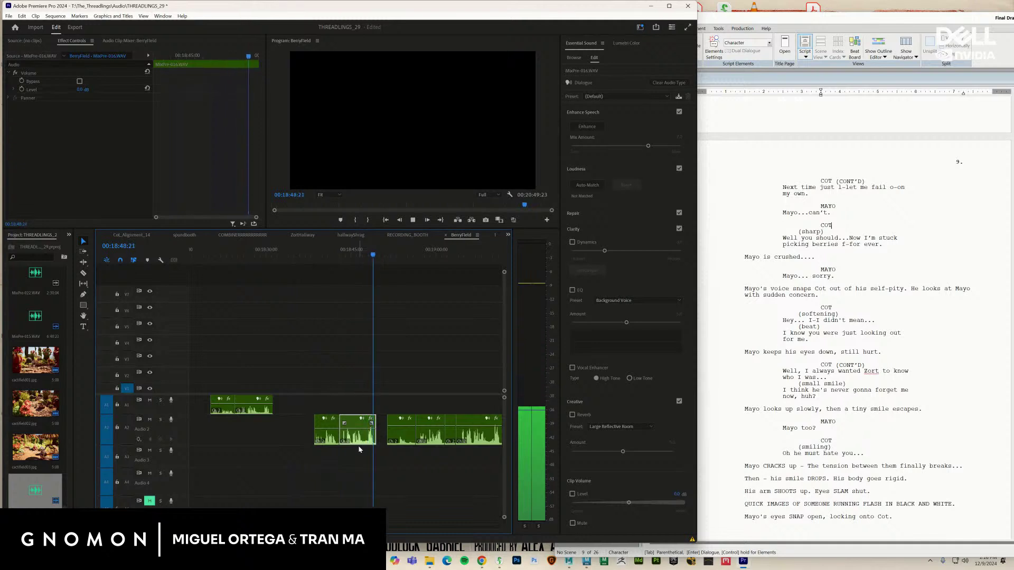
# Compare the second A1 take from 00:18:24:19 with the joined A2 take from about 00:18:43, replaying the A1 ending from 00:18:29:08
pyautogui.moveTo(311, 455); pyautogui.dragTo(363, 435)
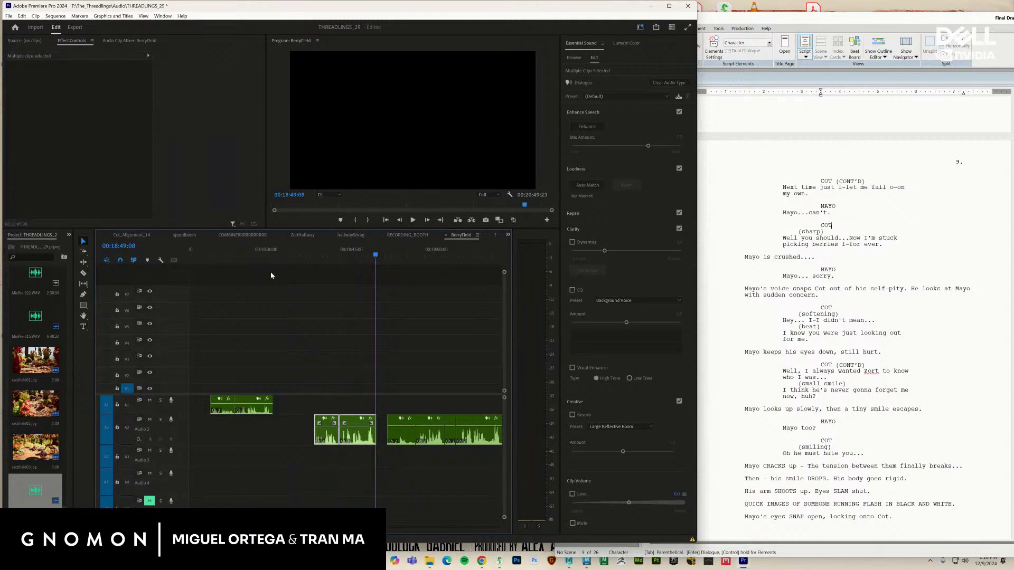
pyautogui.moveTo(296, 257); pyautogui.dragTo(236, 263)
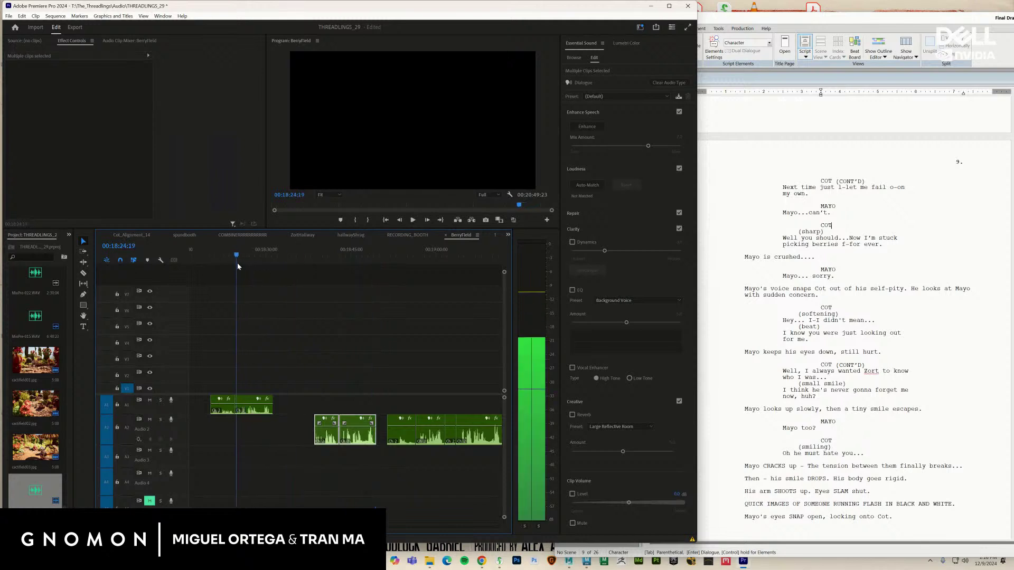
pyautogui.press('space')
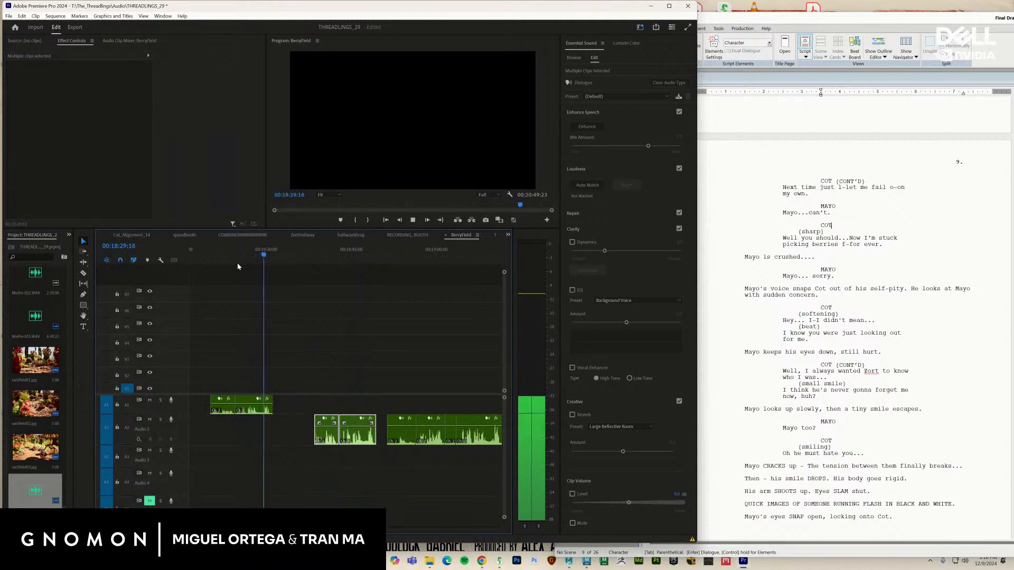
pyautogui.moveTo(346, 254); pyautogui.dragTo(343, 253)
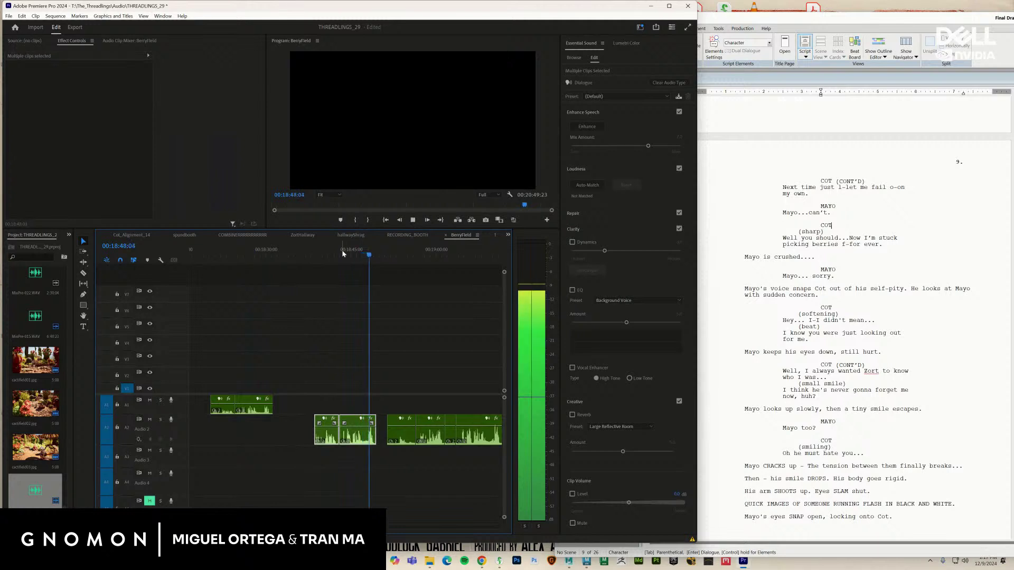
pyautogui.press('space')
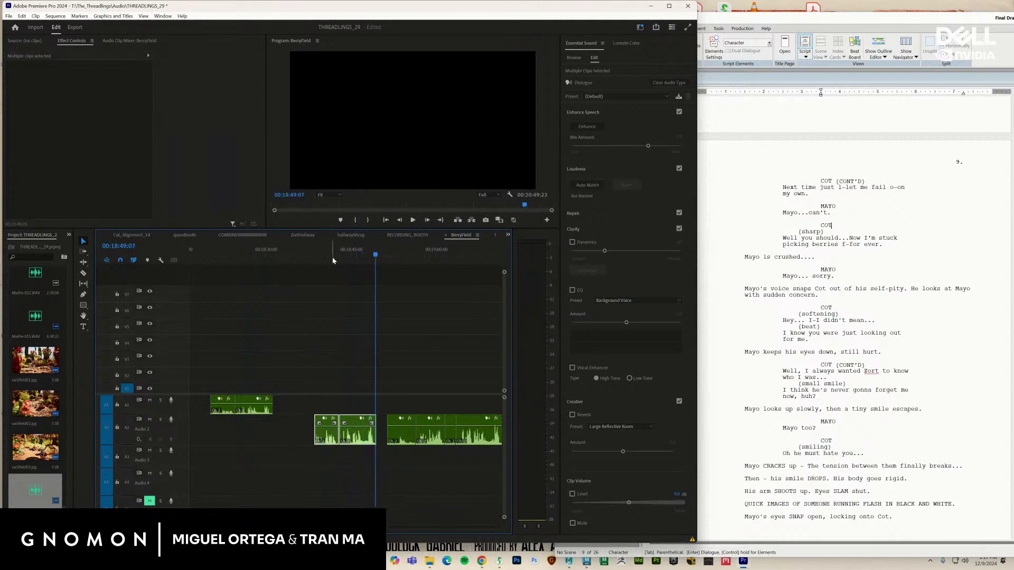
pyautogui.click(262, 256)
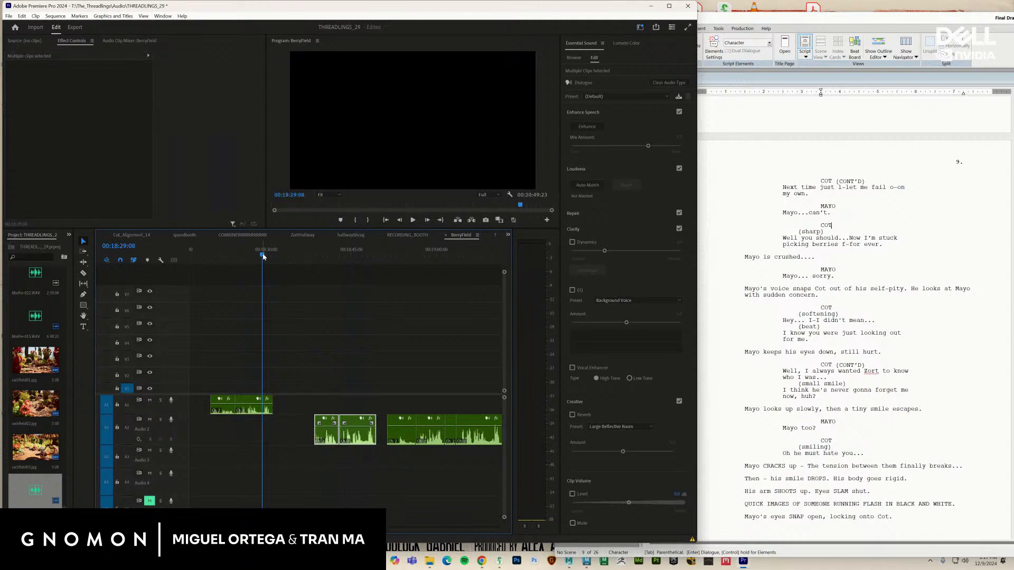
pyautogui.press('space')
pyautogui.press('space')
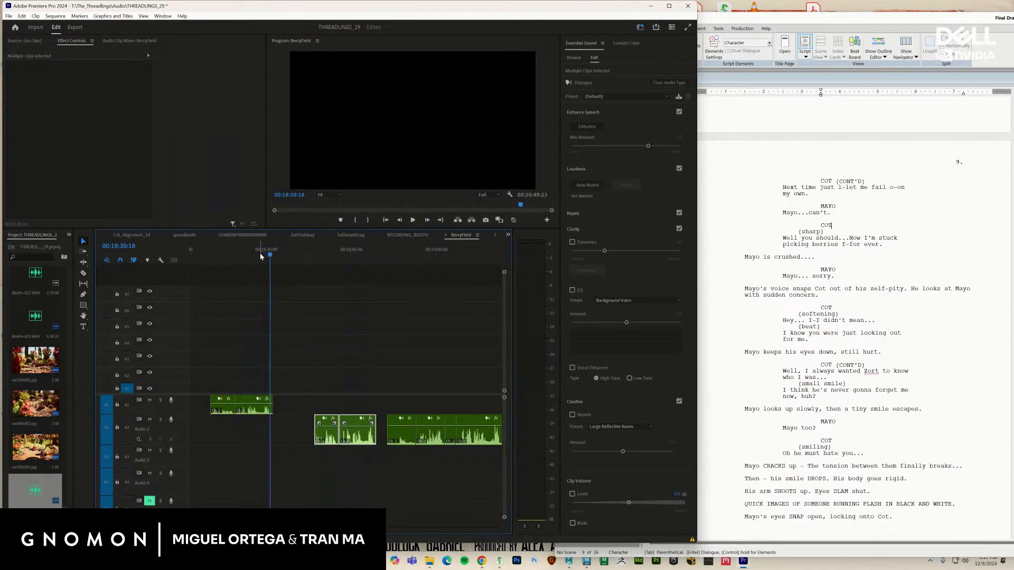
# Move both chosen takes from A1 down to A2, starting at about 00:18:24 ahead of the 00:18:38 pair
pyautogui.click(255, 411)
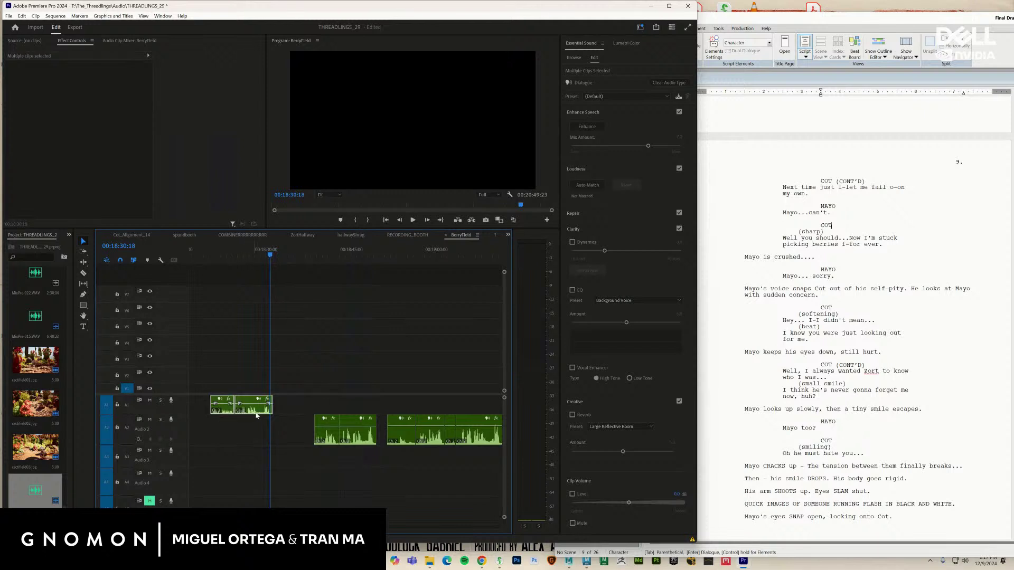
pyautogui.moveTo(255, 412); pyautogui.dragTo(362, 465)
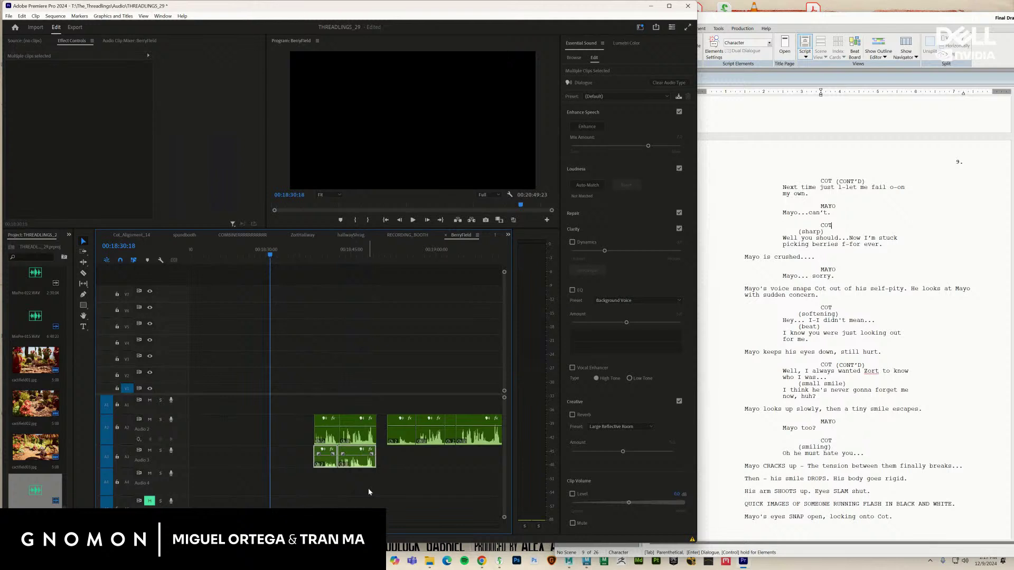
pyautogui.hotkey('ctrl', 'z')
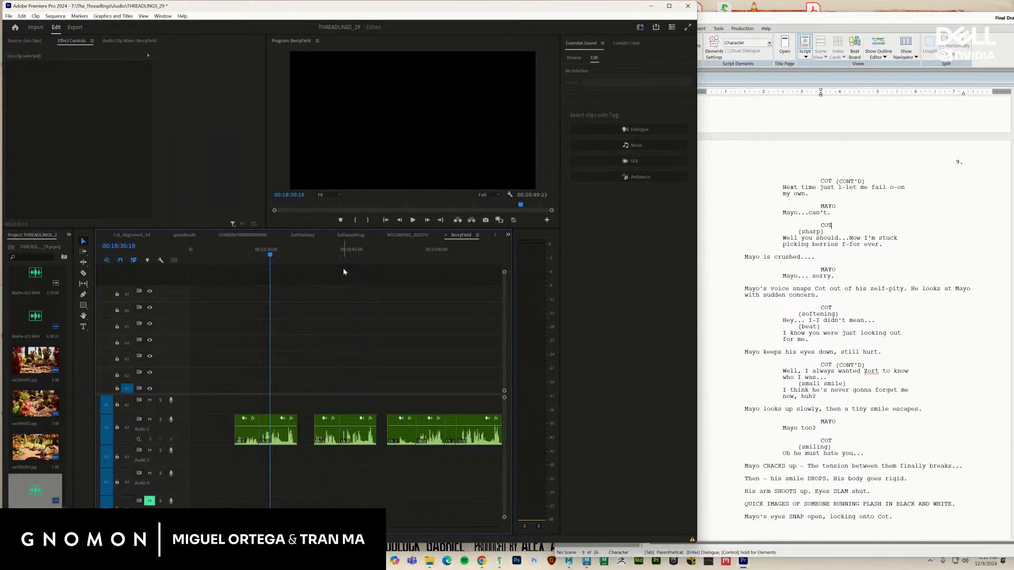
# Play the A2 group from about 00:18:51 and delete its first take
pyautogui.moveTo(373, 249); pyautogui.dragTo(366, 319)
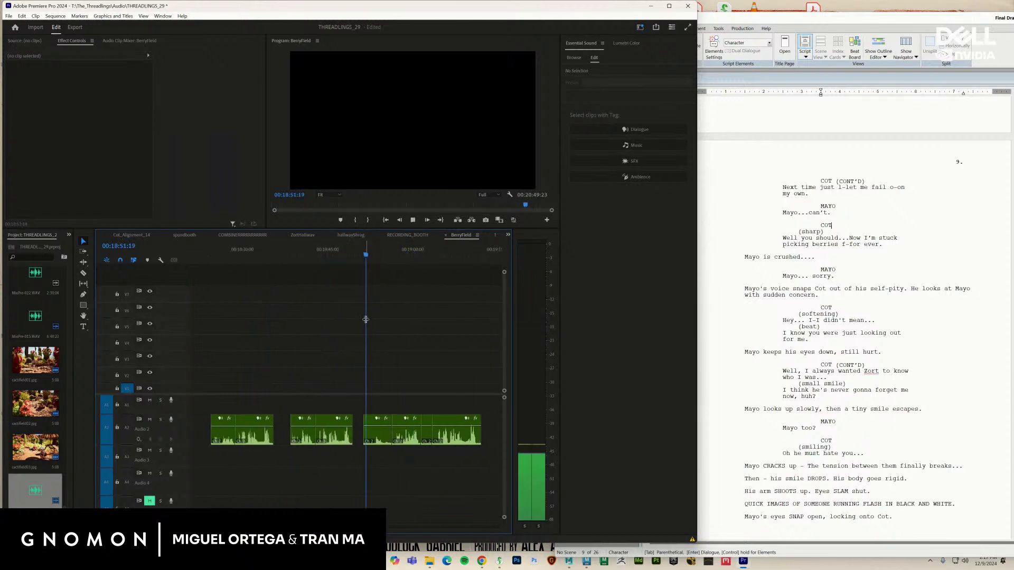
pyautogui.press('c')
pyautogui.press('space')
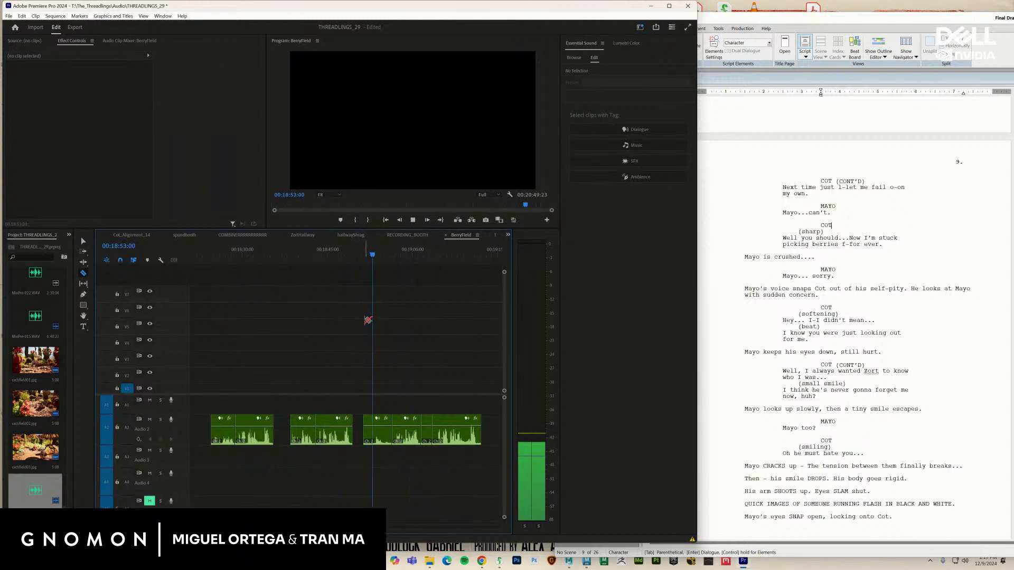
pyautogui.press('v')
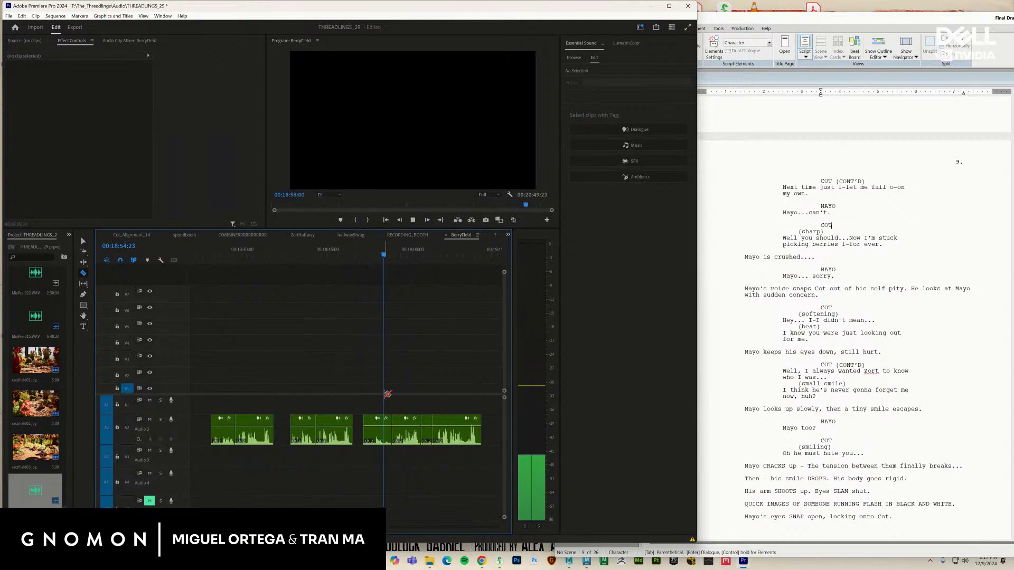
pyautogui.click(381, 437)
pyautogui.press('Delete')
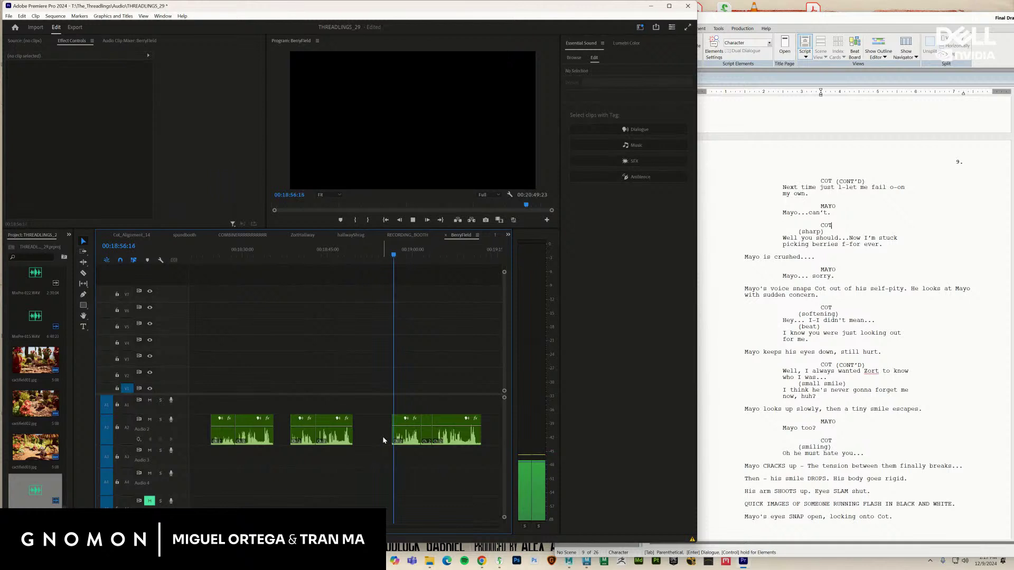
# Delete the short A2 piece at about 00:19:01, close the gap behind it and play the joined takes through to their end
pyautogui.press('c')
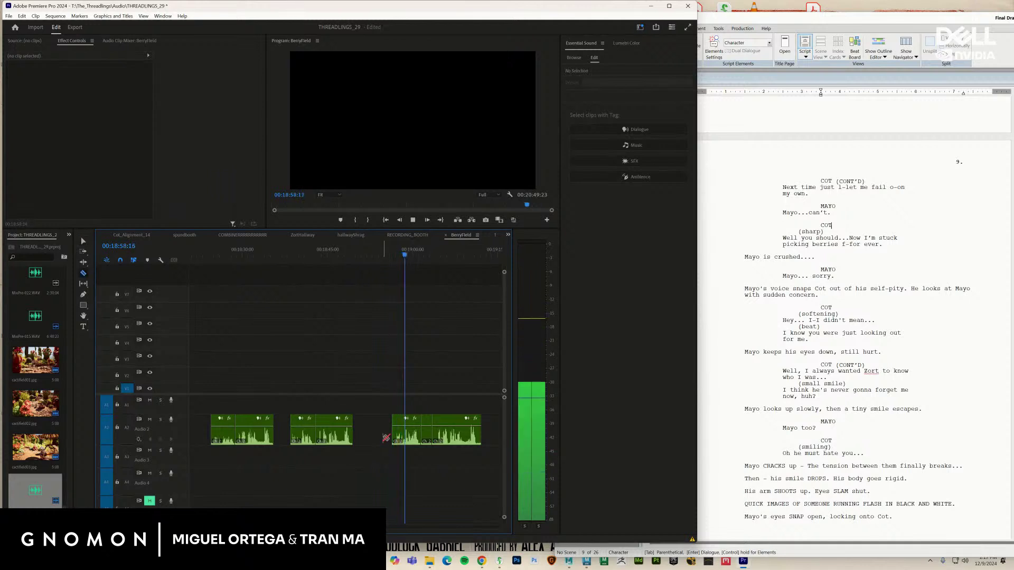
pyautogui.press('v')
pyautogui.click(426, 436)
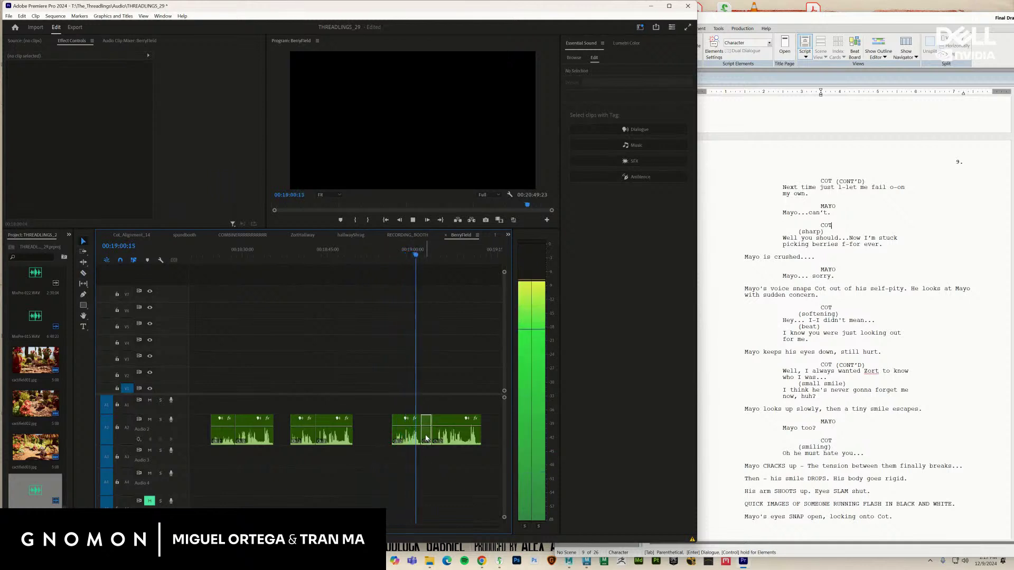
pyautogui.press('Delete')
pyautogui.click(426, 436)
pyautogui.press('Delete')
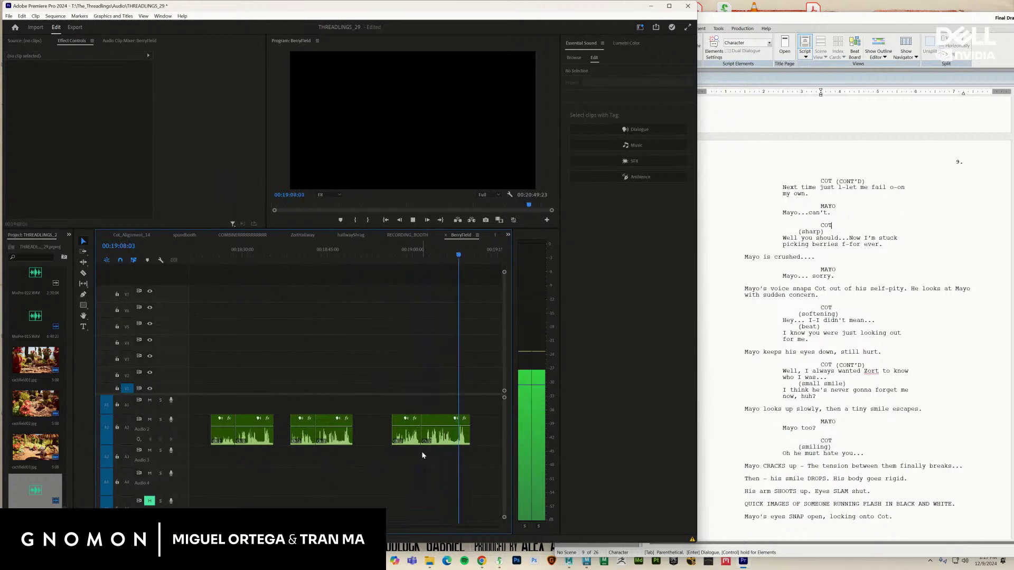
pyautogui.press('space')
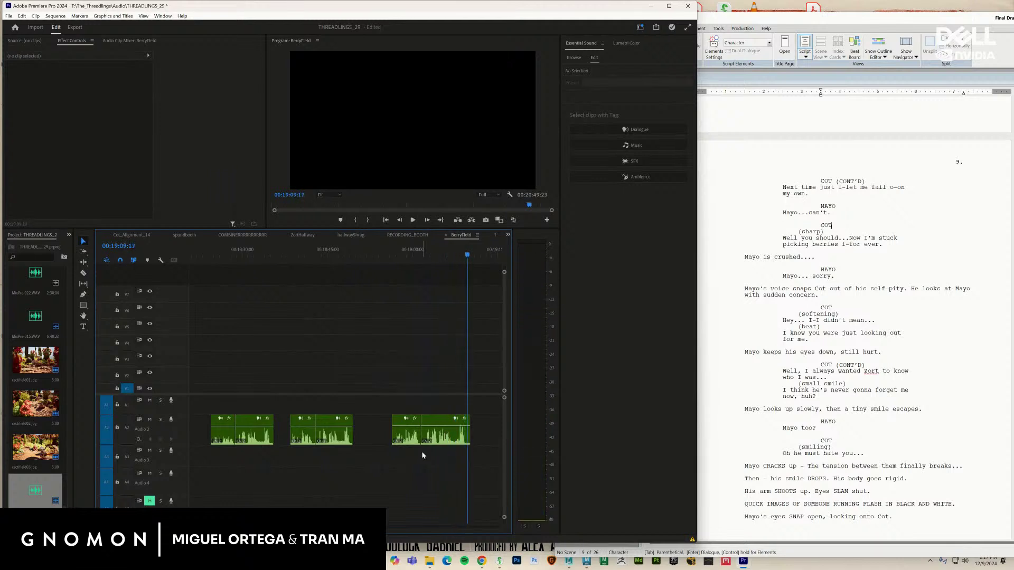
# Play the A2 take from 00:19:24:19 through to its end
pyautogui.moveTo(398, 250); pyautogui.dragTo(364, 309)
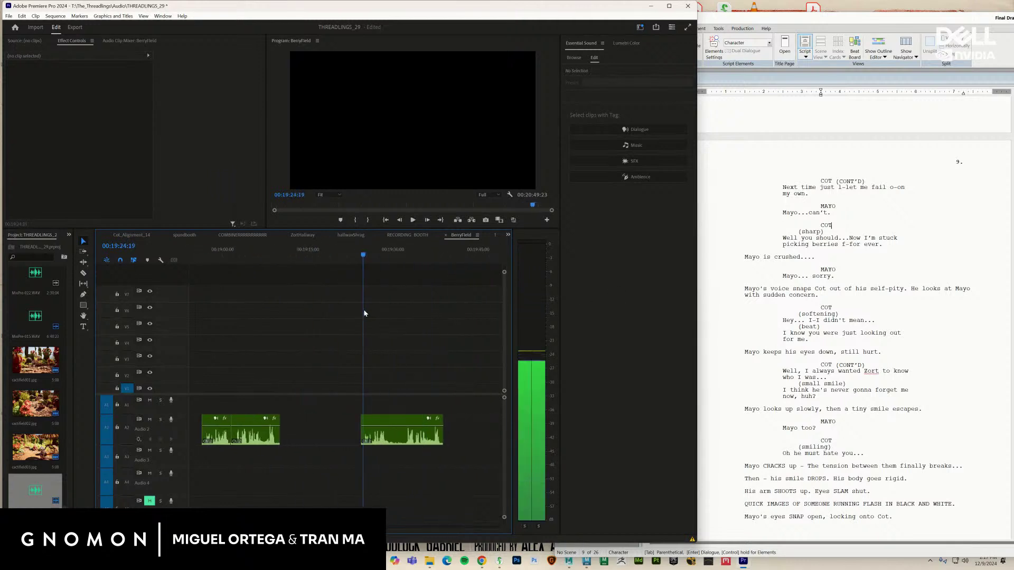
pyautogui.press('c')
pyautogui.press('space')
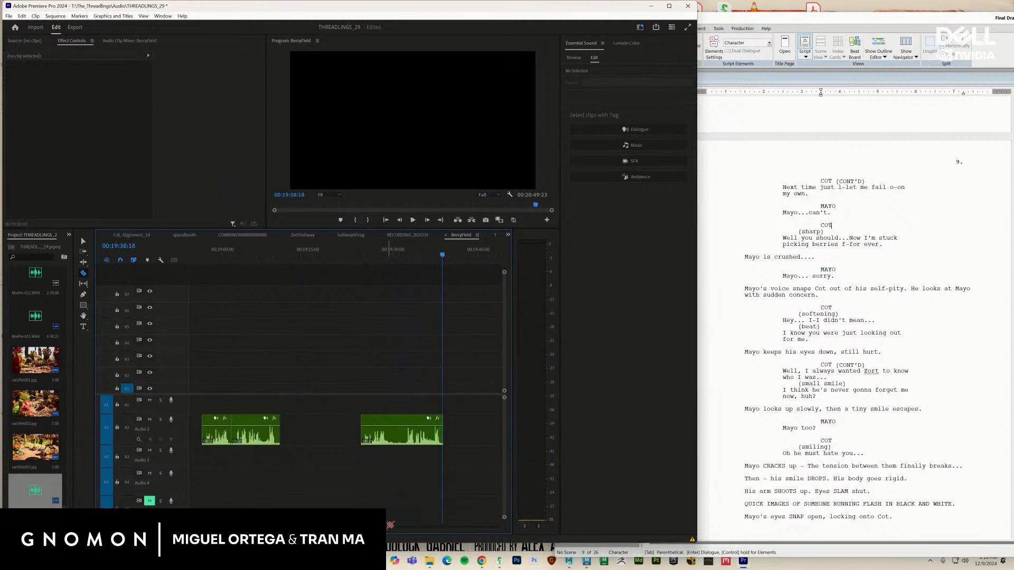
# Move the final A1 take at about 00:20:29 straight down to A2, keeping its timing
pyautogui.moveTo(386, 528); pyautogui.dragTo(400, 528)
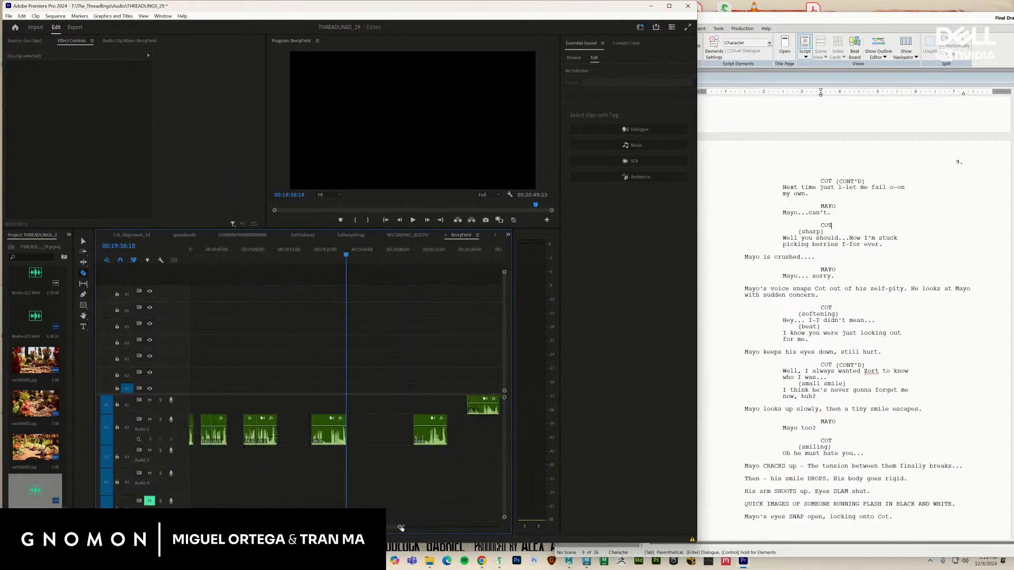
pyautogui.hscroll(3, 388, 525)
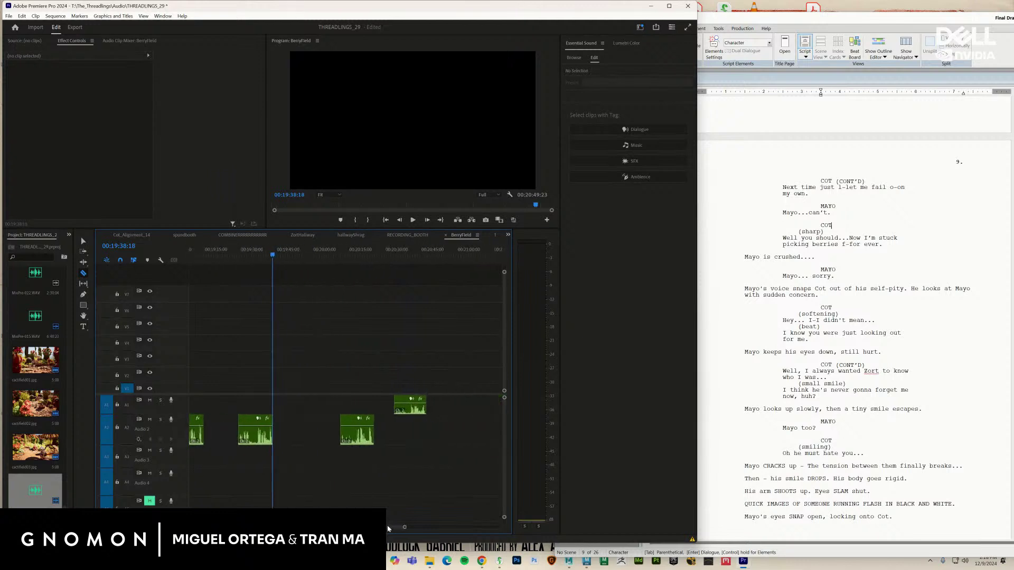
pyautogui.press('v')
pyautogui.moveTo(410, 408); pyautogui.dragTo(405, 441)
pyautogui.hotkey('ctrl', 'z')
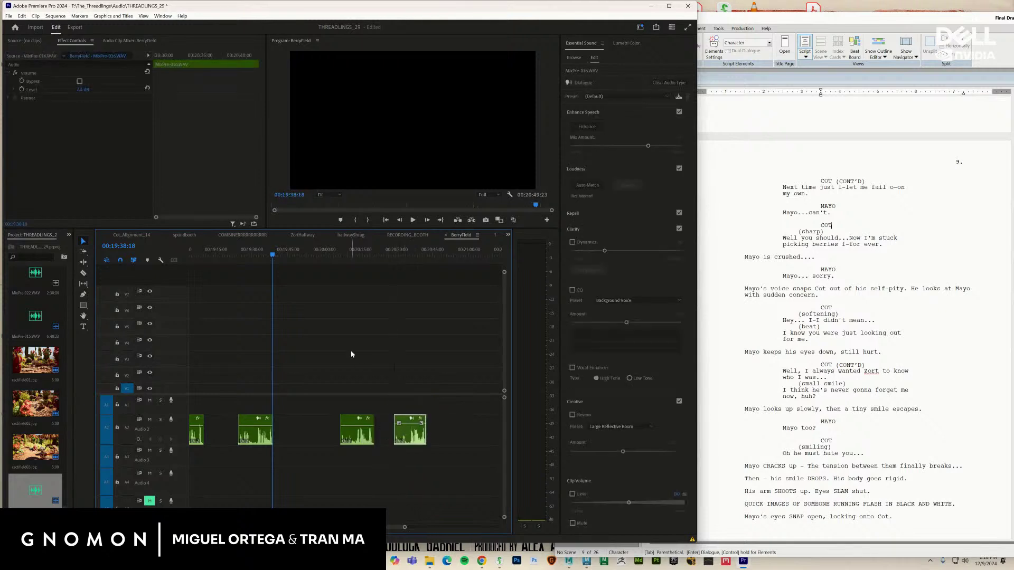
# Play the A2 take from 00:20:06:05 to its end and place the playhead on the final take at 00:20:29:13
pyautogui.moveTo(352, 253); pyautogui.dragTo(339, 256)
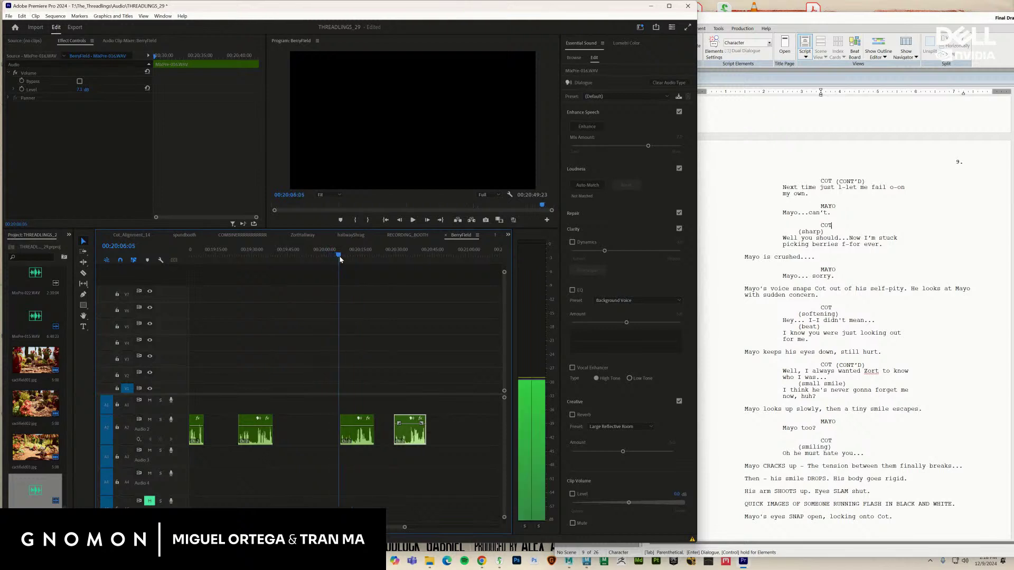
pyautogui.press('space')
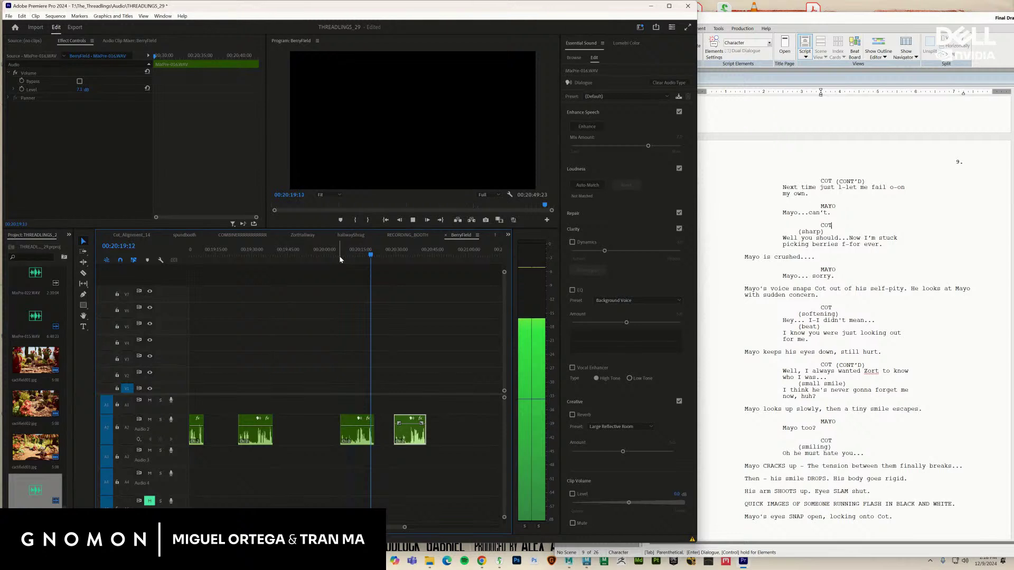
pyautogui.press('space')
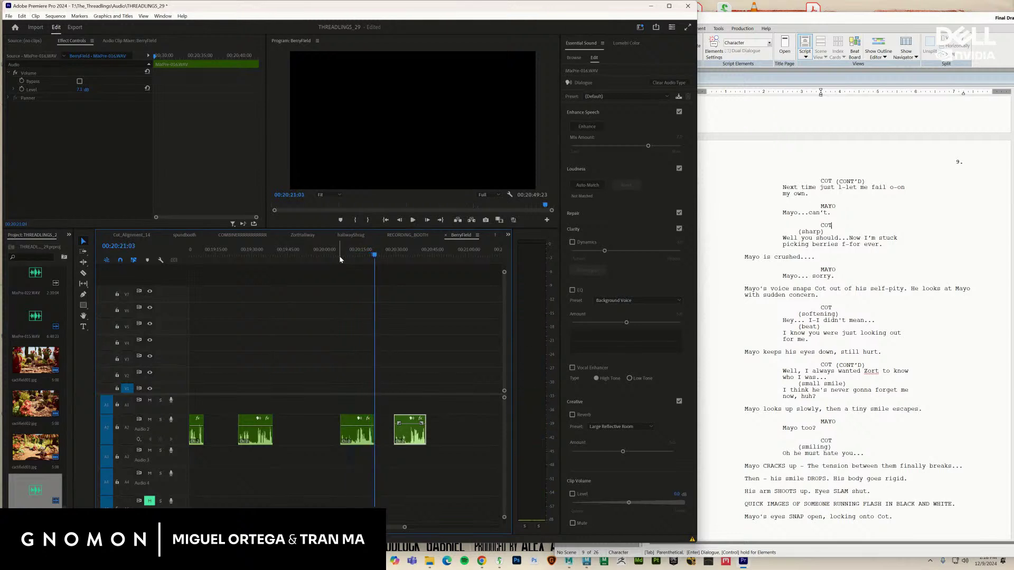
pyautogui.click(397, 256)
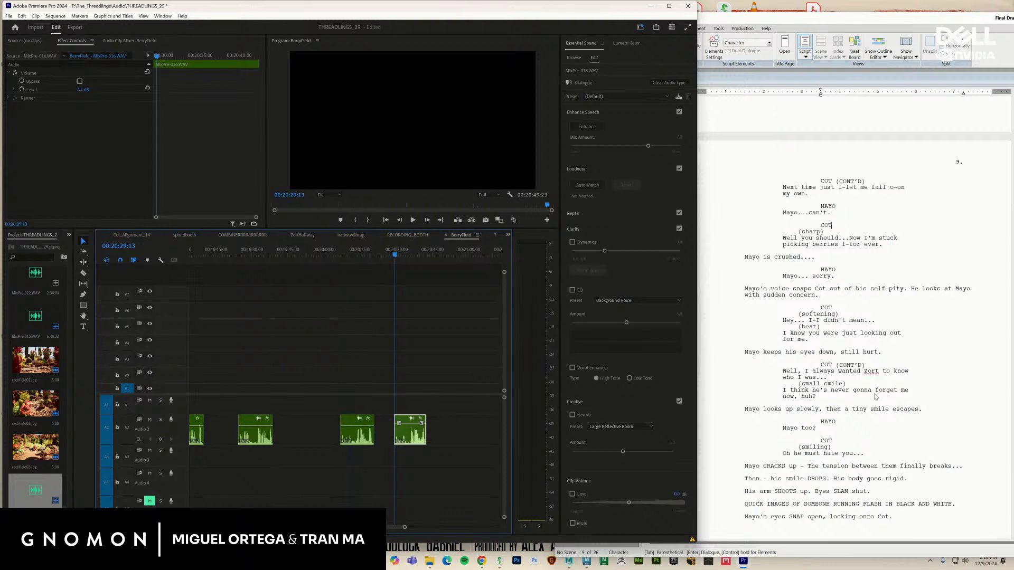
# Switch to the script and highlight Cot's sharp line "Well you should...Now I'm stuck picking berries f-for ever" on page 9 for review
pyautogui.click(784, 428)
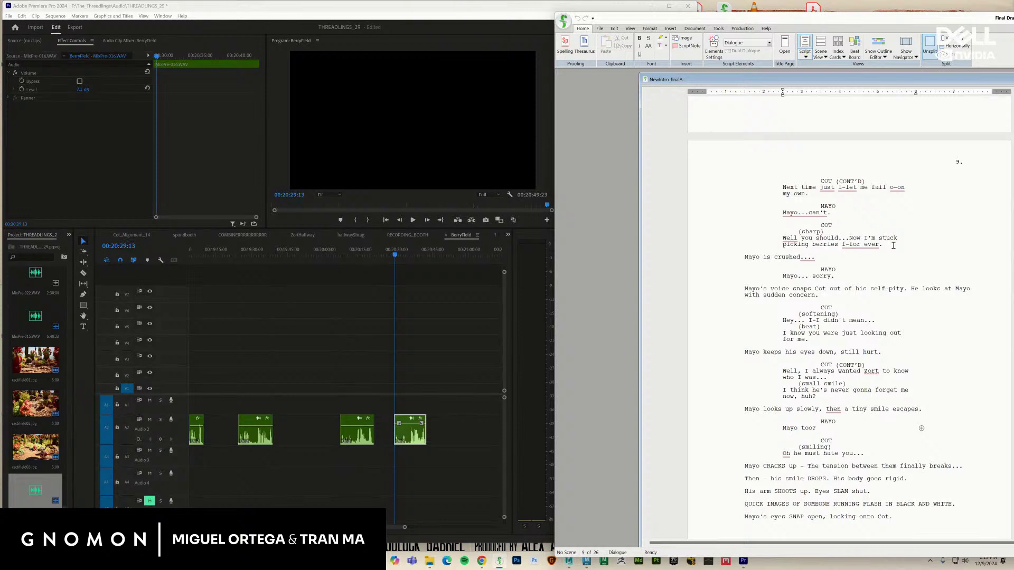
pyautogui.moveTo(886, 248); pyautogui.dragTo(773, 238)
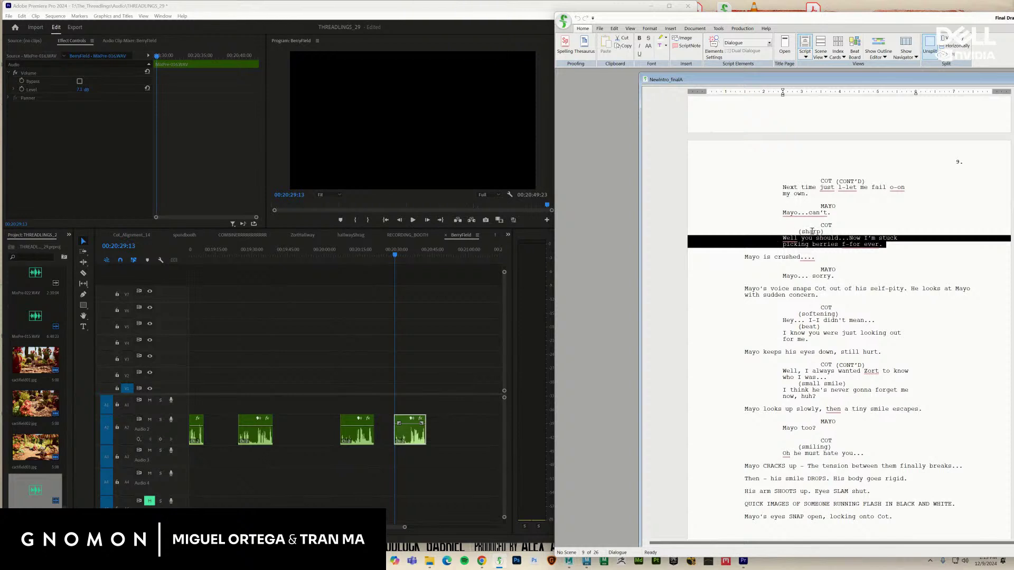
pyautogui.click(894, 248)
pyautogui.moveTo(894, 248); pyautogui.dragTo(779, 239)
pyautogui.click(852, 265)
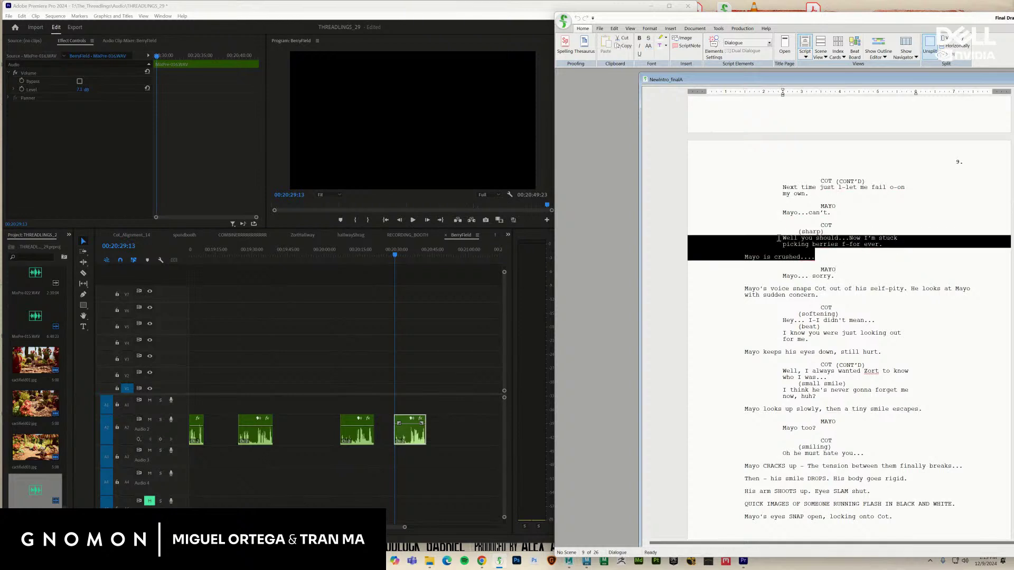
pyautogui.moveTo(885, 244); pyautogui.dragTo(780, 221)
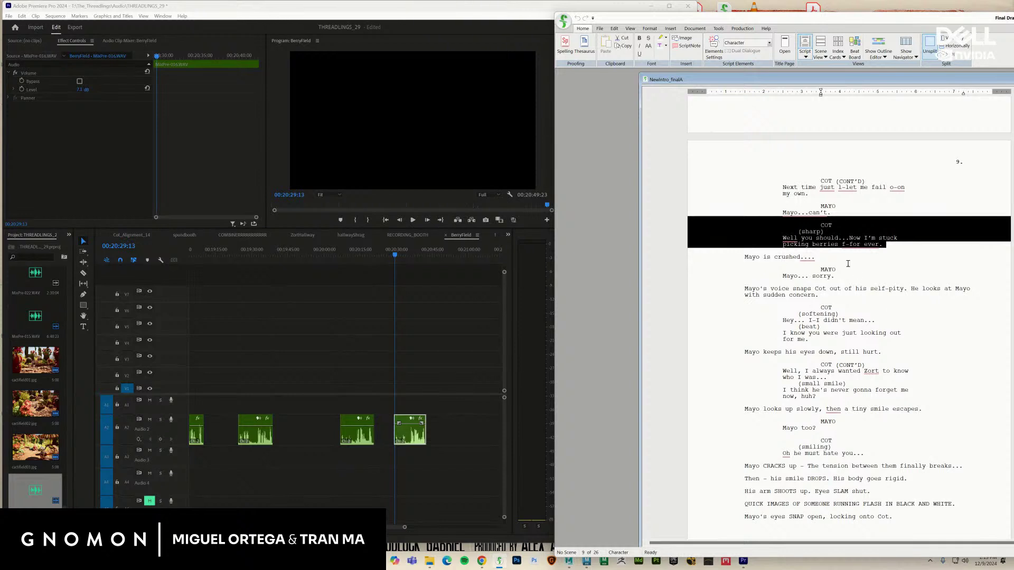
pyautogui.click(876, 262)
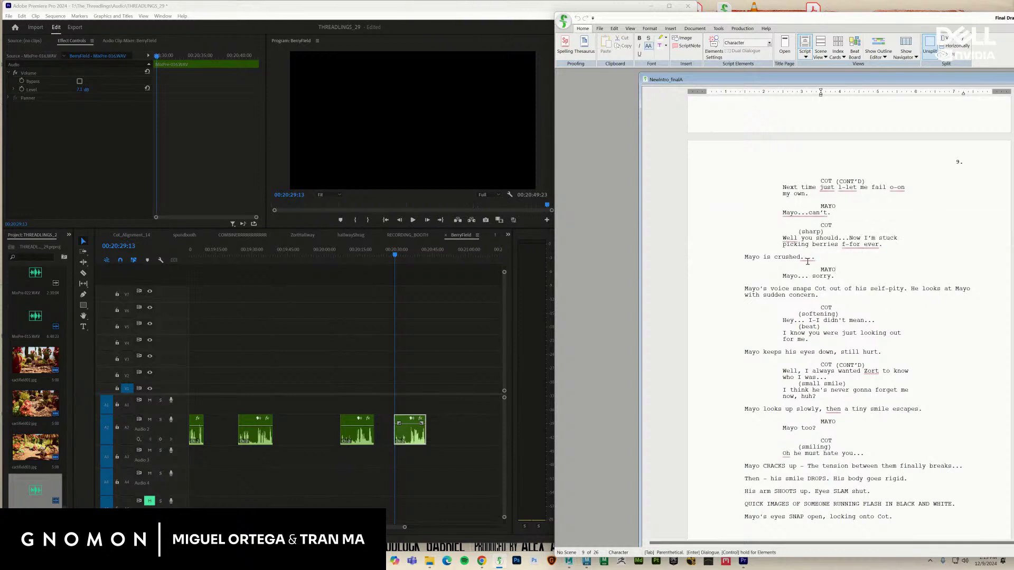
# Back in Premiere Pro, replay the final A2 take from about 00:20:29 to its end and return the playhead to 00:20:29:10
pyautogui.click(394, 255)
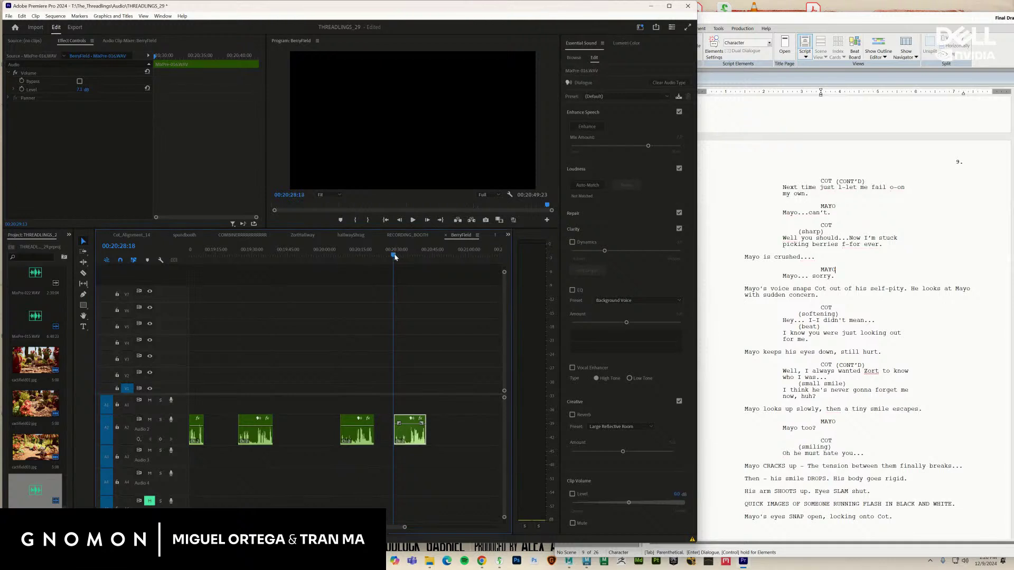
pyautogui.press('space')
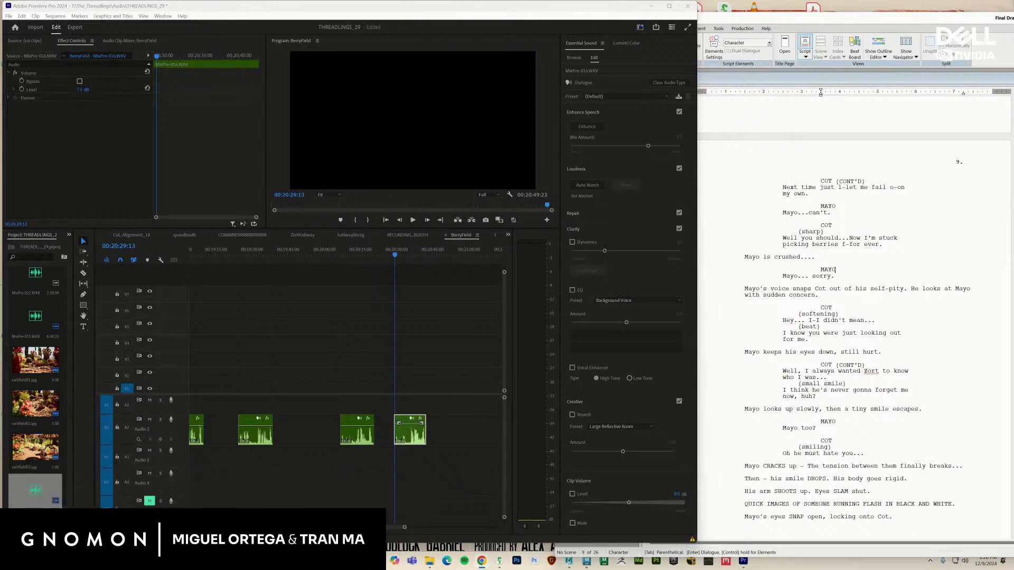
pyautogui.click(396, 255)
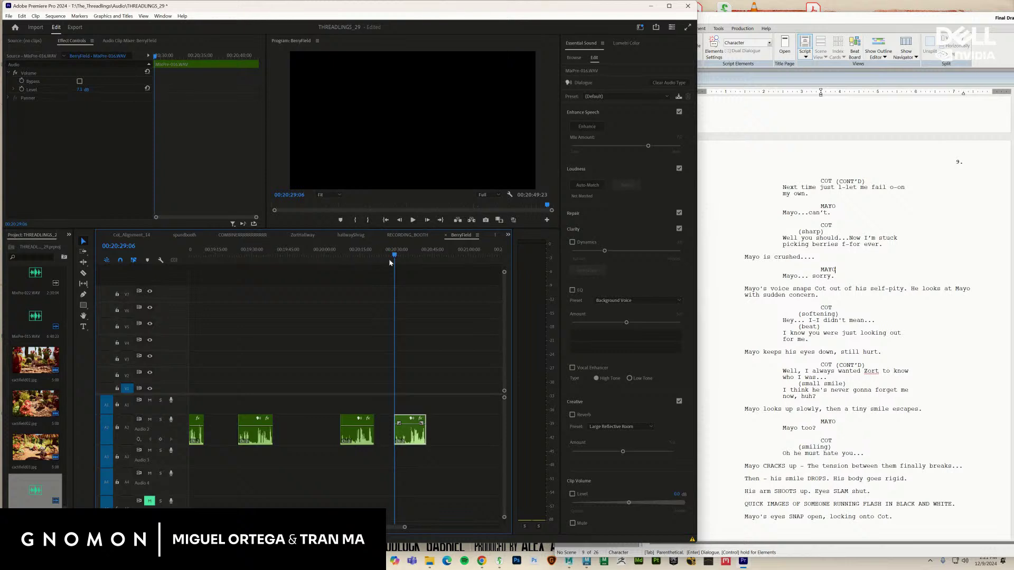
pyautogui.press('space')
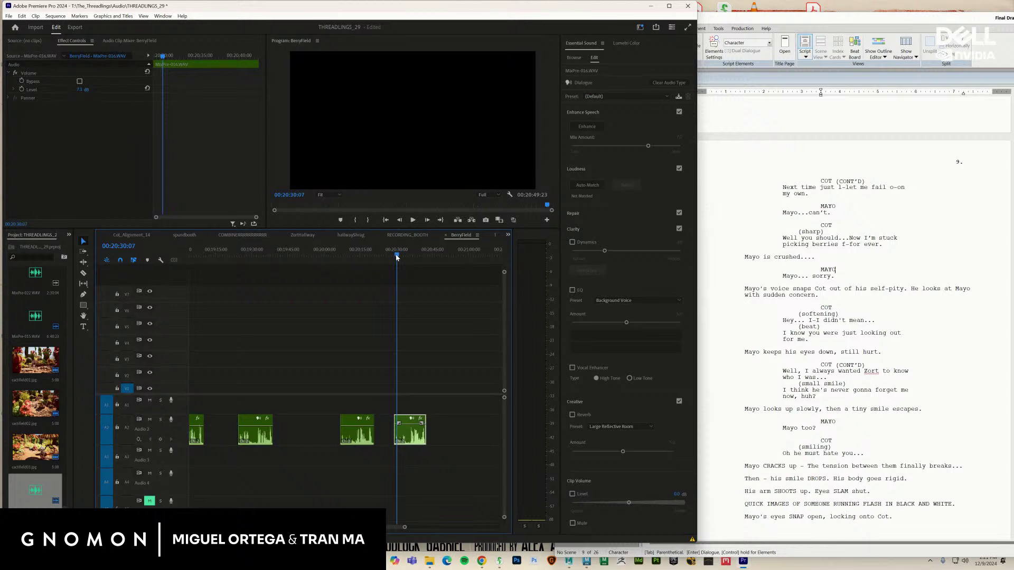
pyautogui.press('space')
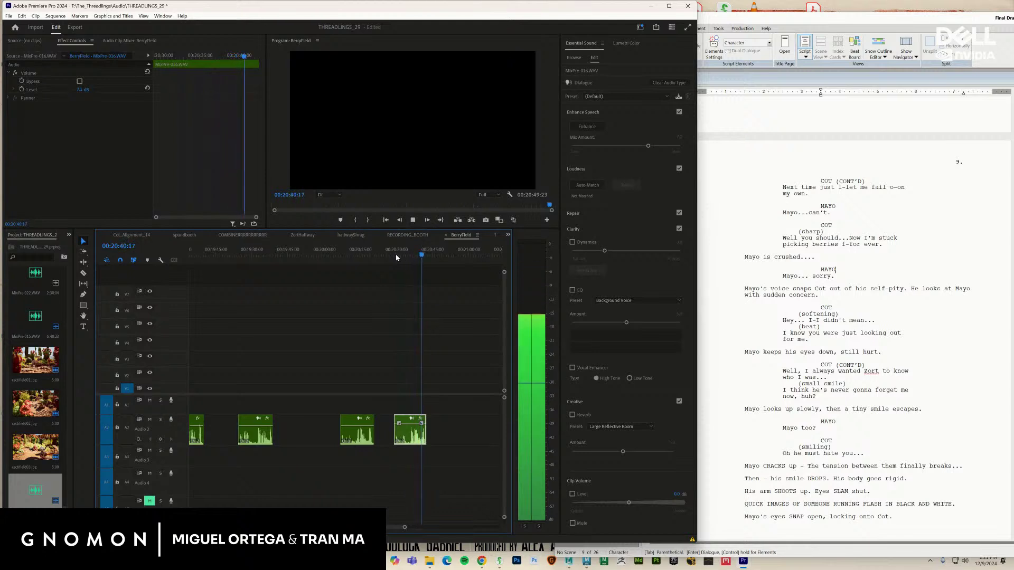
pyautogui.press('space')
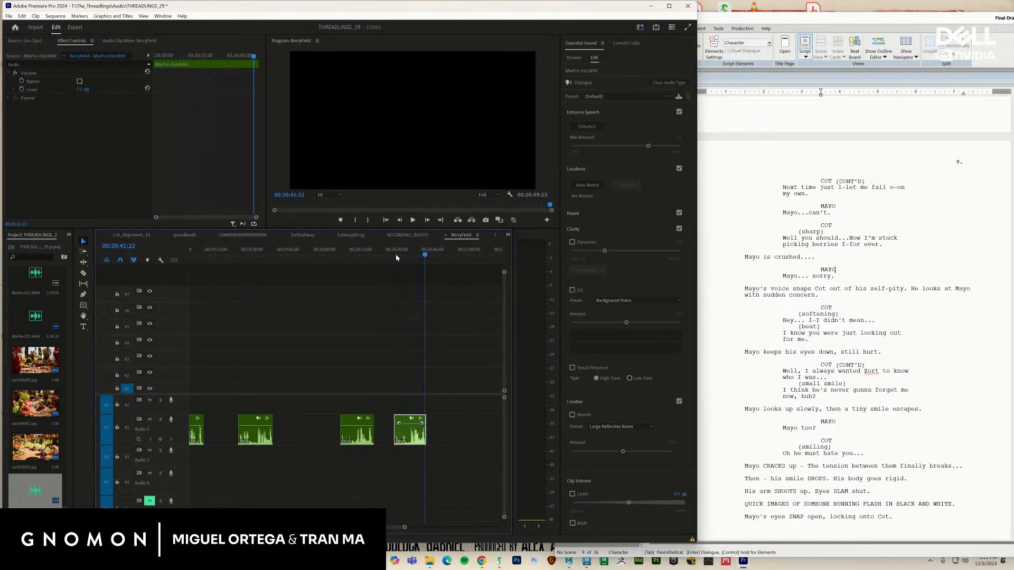
pyautogui.click(397, 256)
pyautogui.press('Left')
pyautogui.press('Left')
pyautogui.press('Left')
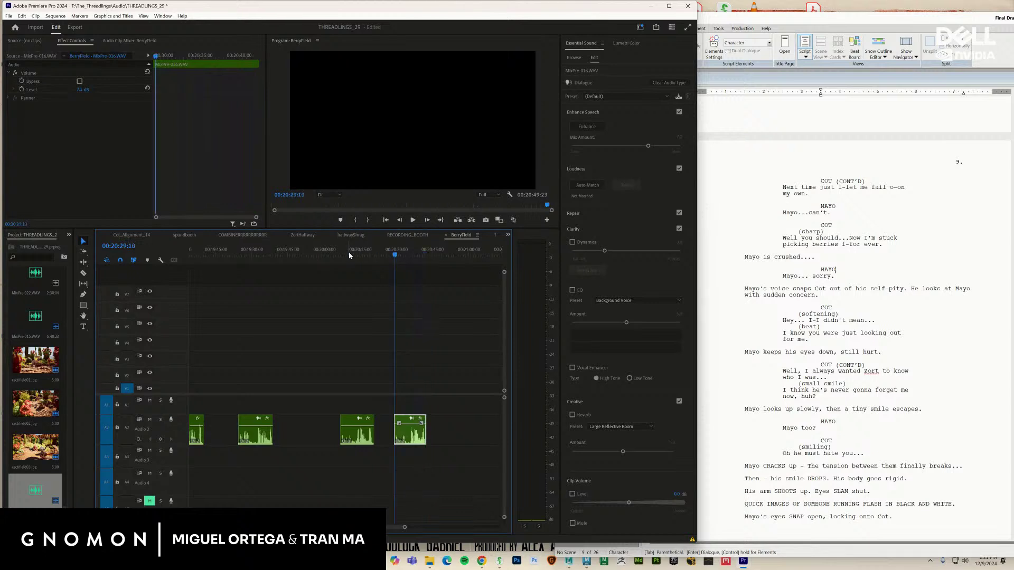
# Replay the beginning of the A2 take at about 00:18:25
pyautogui.press('-')
pyautogui.press('-')
pyautogui.press('-')
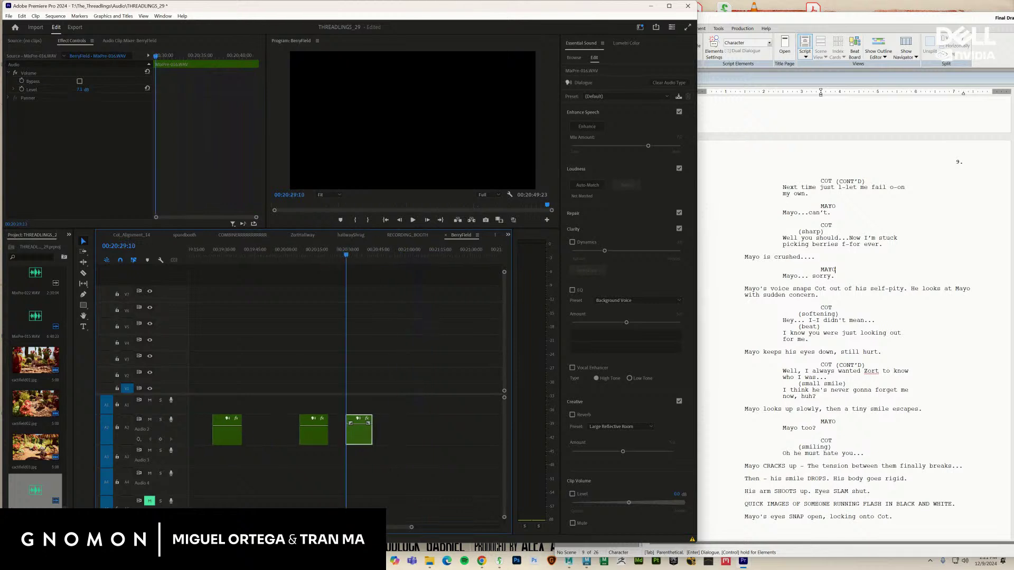
pyautogui.hscroll(-3, 236, 288)
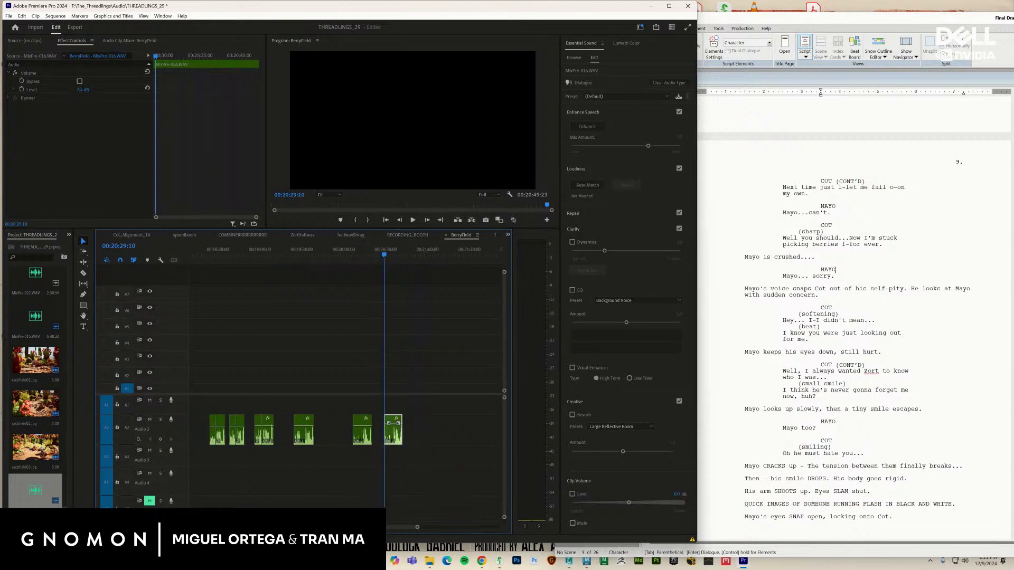
pyautogui.moveTo(226, 257); pyautogui.dragTo(240, 259)
pyautogui.press('space')
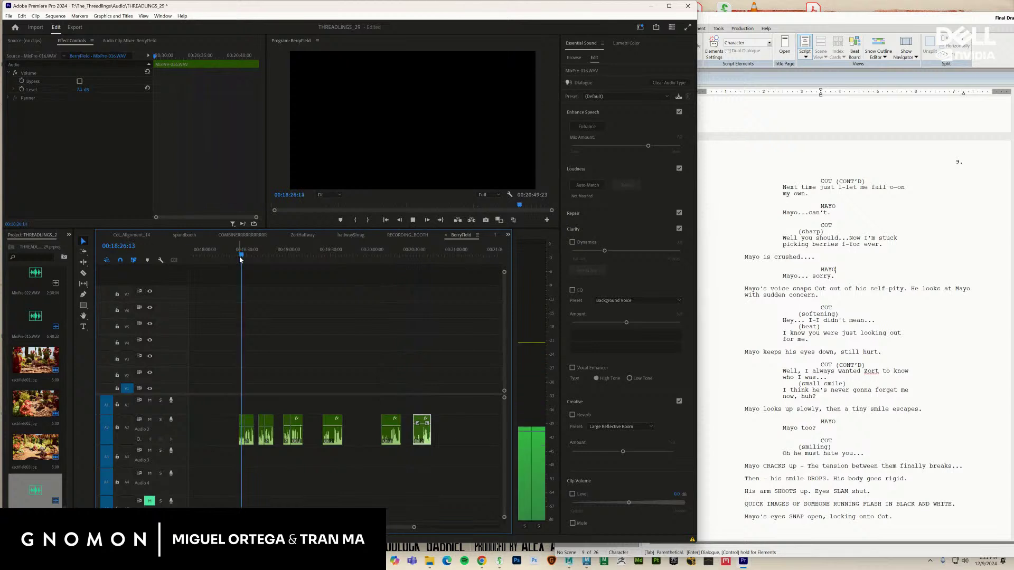
pyautogui.press('space')
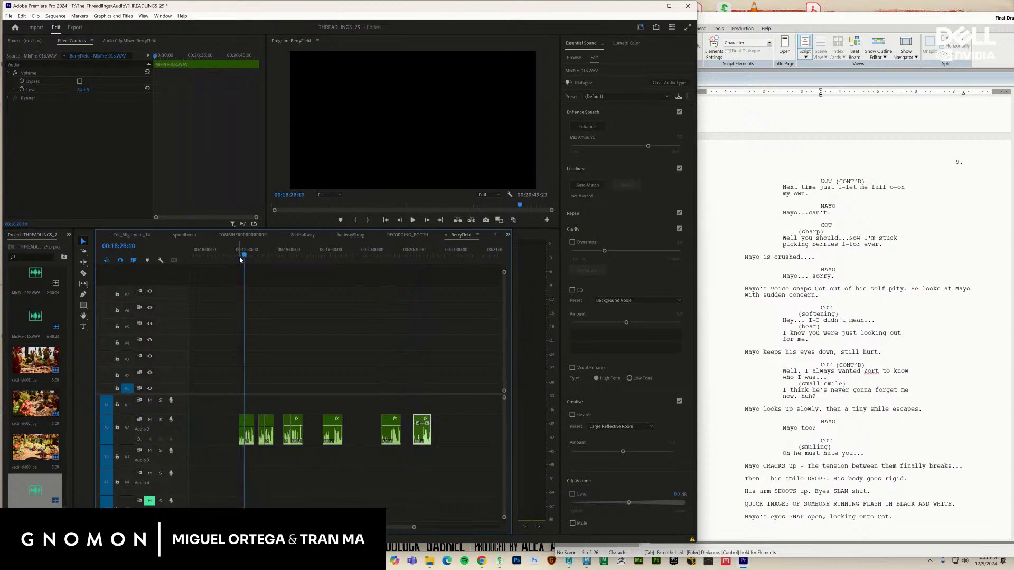
# Compare the final A2 take at about 00:20:29 with the preceding take at about 00:20:06 by replaying both
pyautogui.click(413, 255)
pyautogui.press('space')
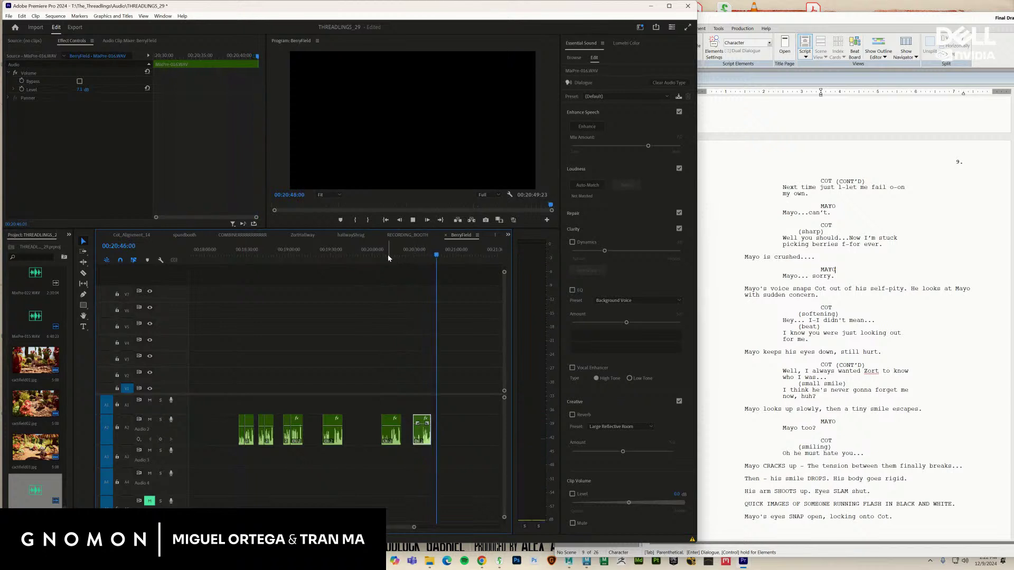
pyautogui.moveTo(385, 253); pyautogui.dragTo(383, 255)
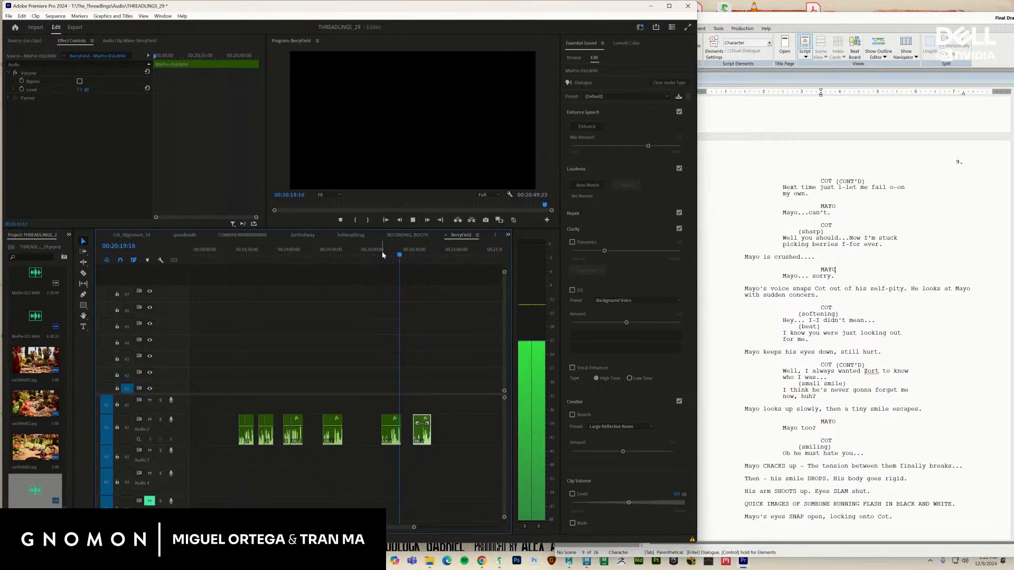
# Stop the preceding take's playback and replay the final A2 take from 00:20:29:12 through its end
pyautogui.press('space')
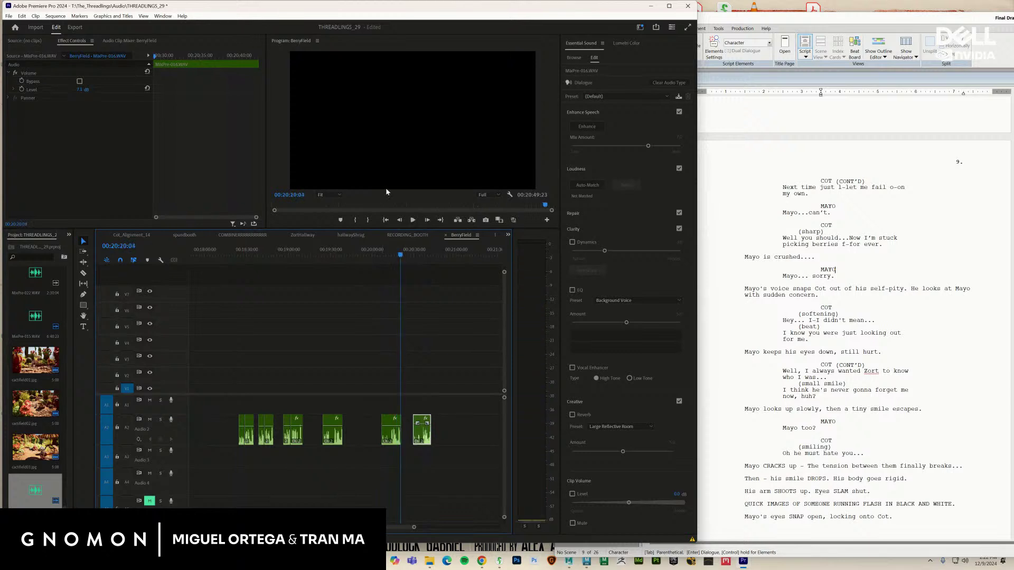
pyautogui.click(409, 256)
pyautogui.moveTo(410, 258); pyautogui.dragTo(415, 259)
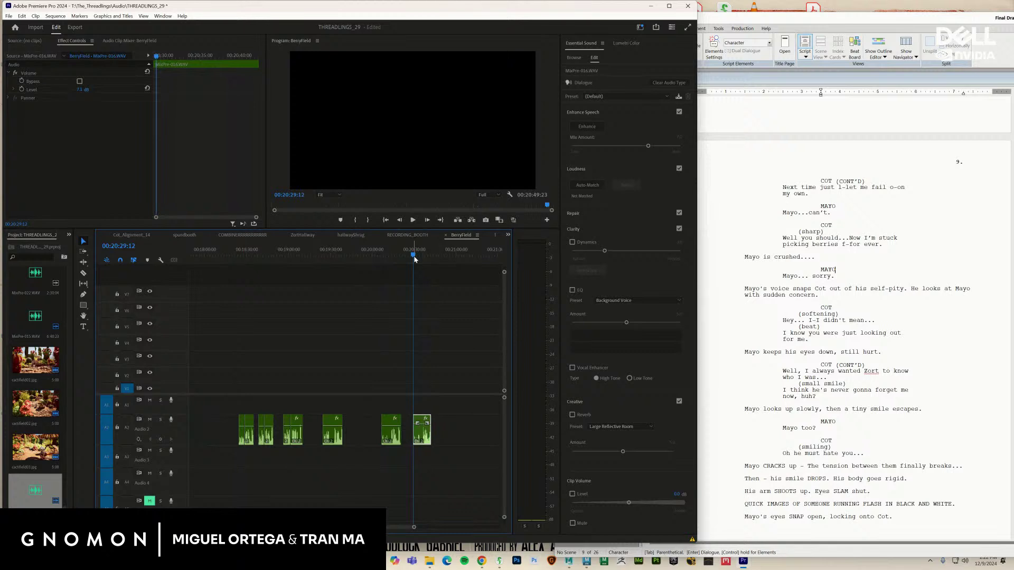
pyautogui.press('space')
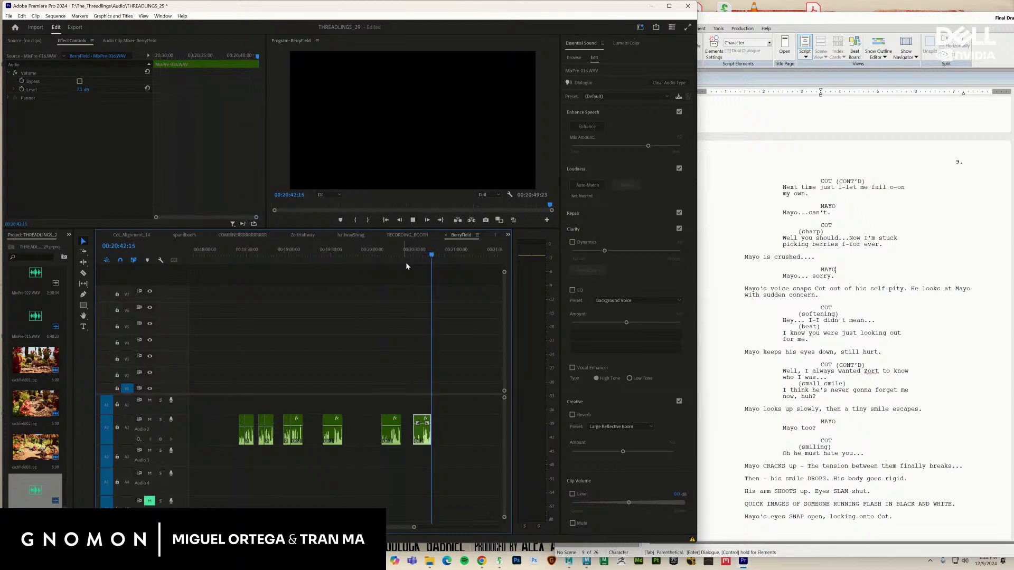
pyautogui.press('space')
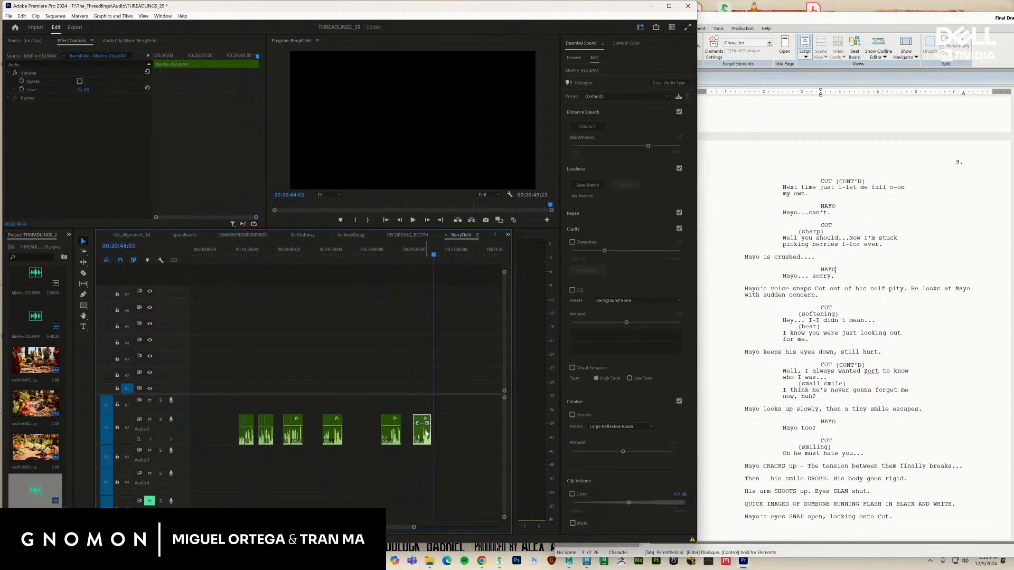
# Select the final A2 take and return the playhead to the assembled scene under the berry field images at 00:13:50:02
pyautogui.click(441, 462)
pyautogui.click(422, 433)
pyautogui.hscroll(-10, 323, 436)
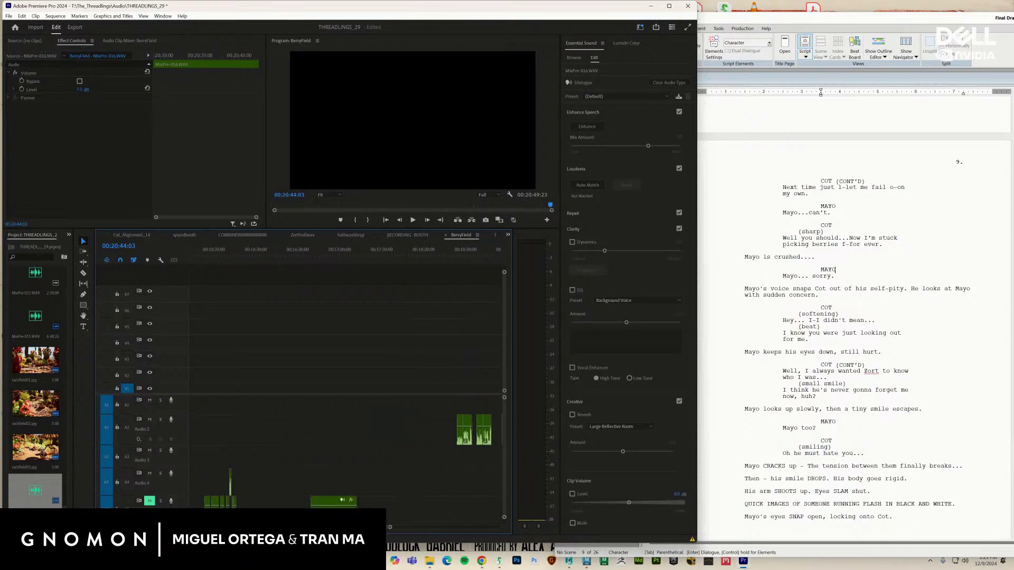
pyautogui.hscroll(-1, 323, 437)
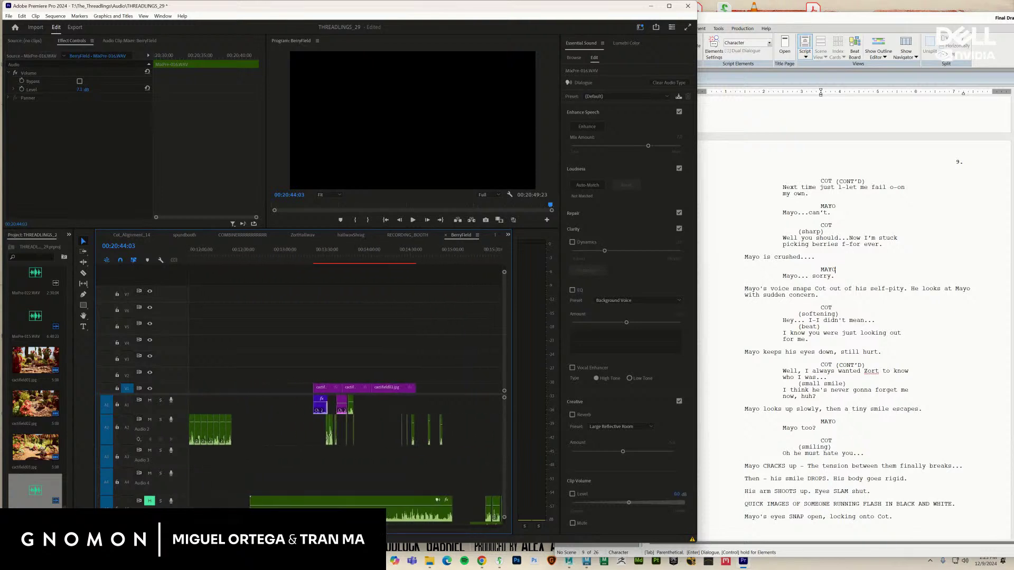
pyautogui.moveTo(347, 256); pyautogui.dragTo(355, 262)
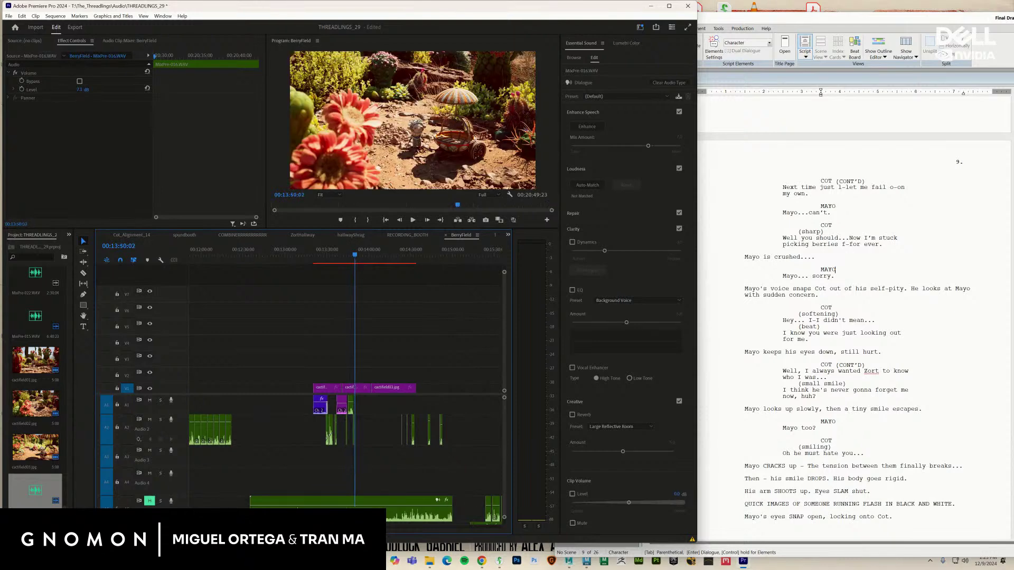
# Paste the copied dialogue clip at 00:13:50:13 and move it up to the first audio track
pyautogui.press('=')
pyautogui.press('=')
pyautogui.press('=')
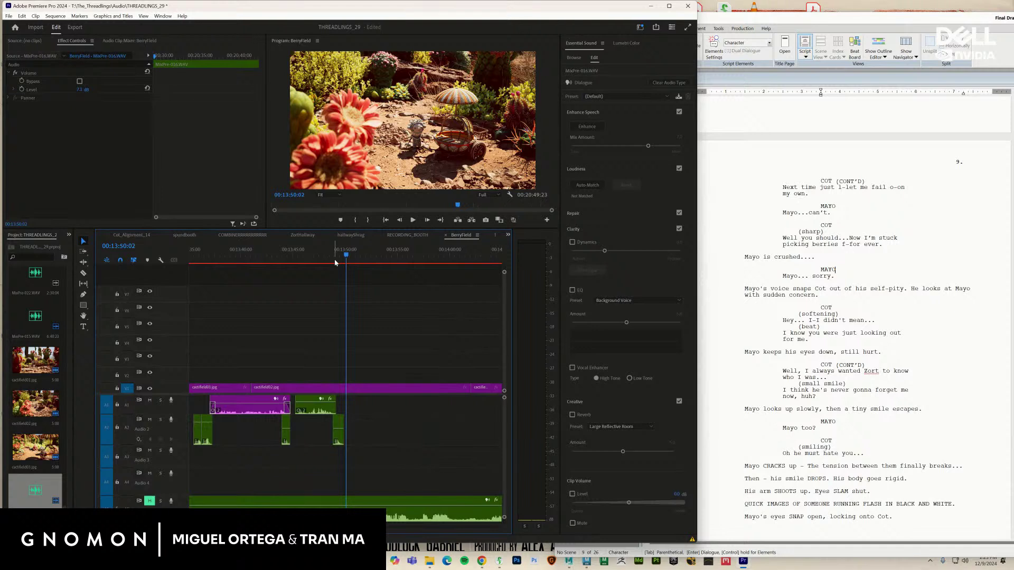
pyautogui.click(351, 257)
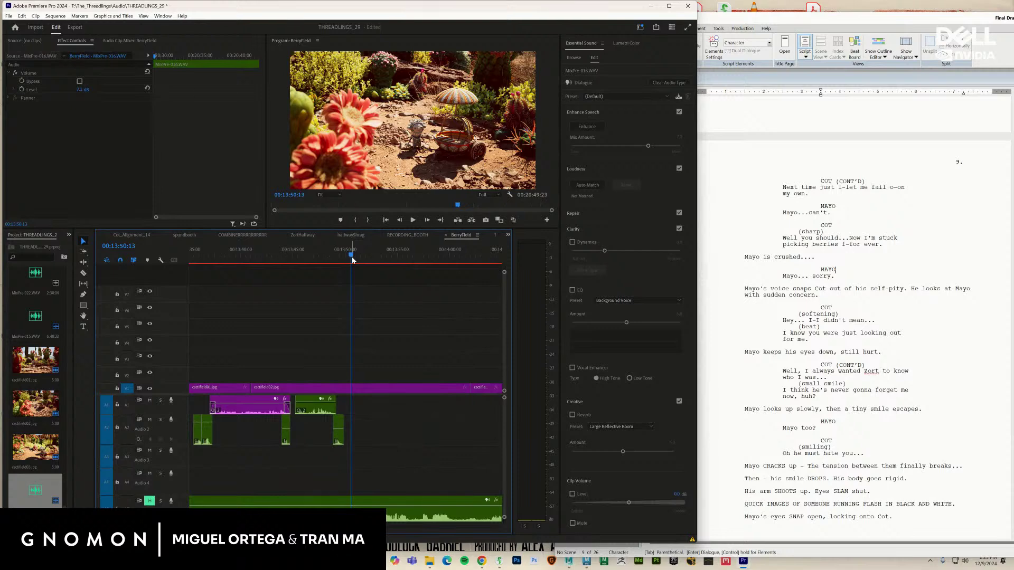
pyautogui.hotkey('ctrl', 'v')
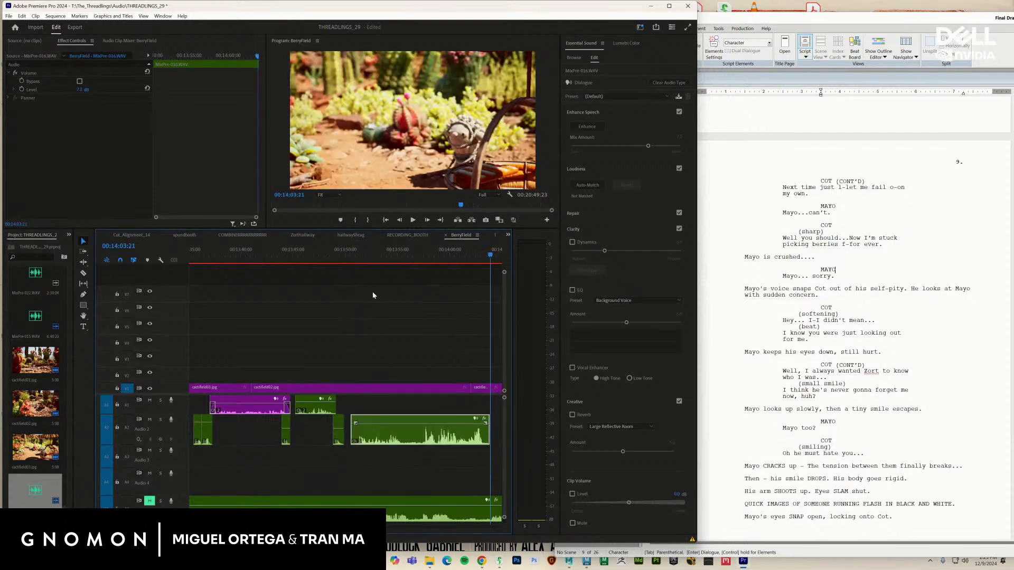
pyautogui.moveTo(389, 439); pyautogui.dragTo(389, 407)
# Play the end of the preceding line and slide the pasted dialogue clip slightly earlier to tighten the pause
pyautogui.click(342, 257)
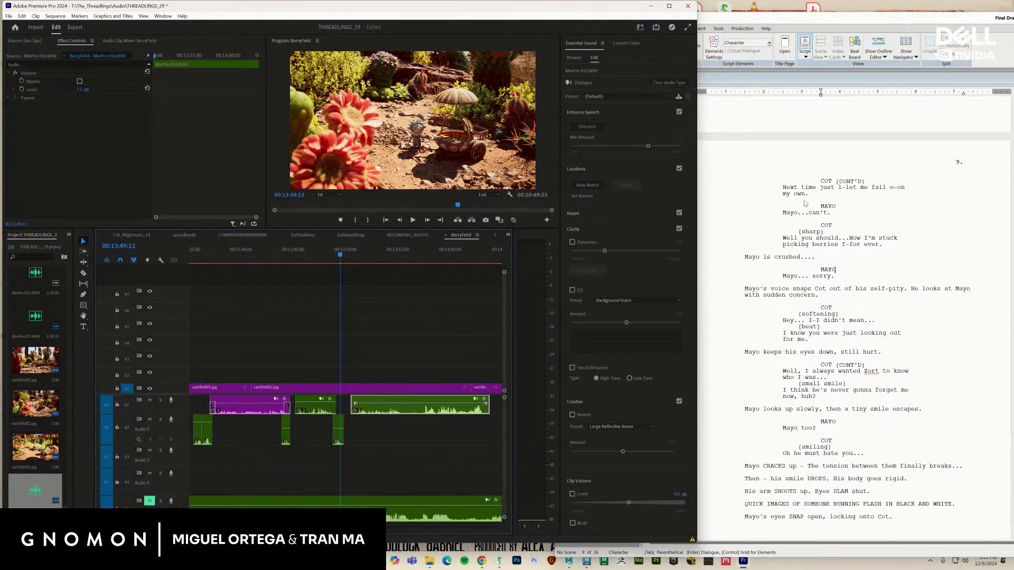
pyautogui.moveTo(338, 264); pyautogui.dragTo(329, 259)
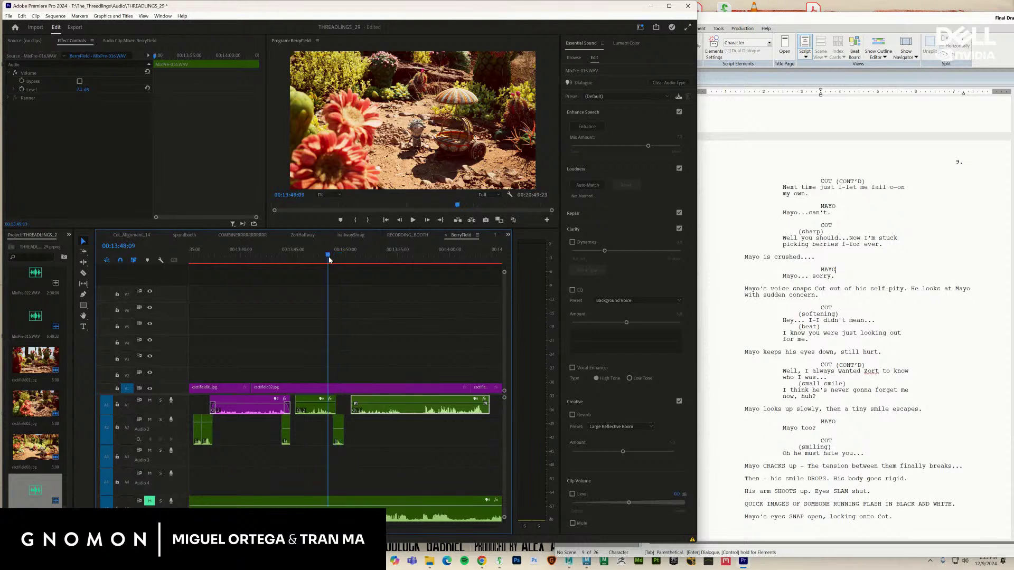
pyautogui.press('space')
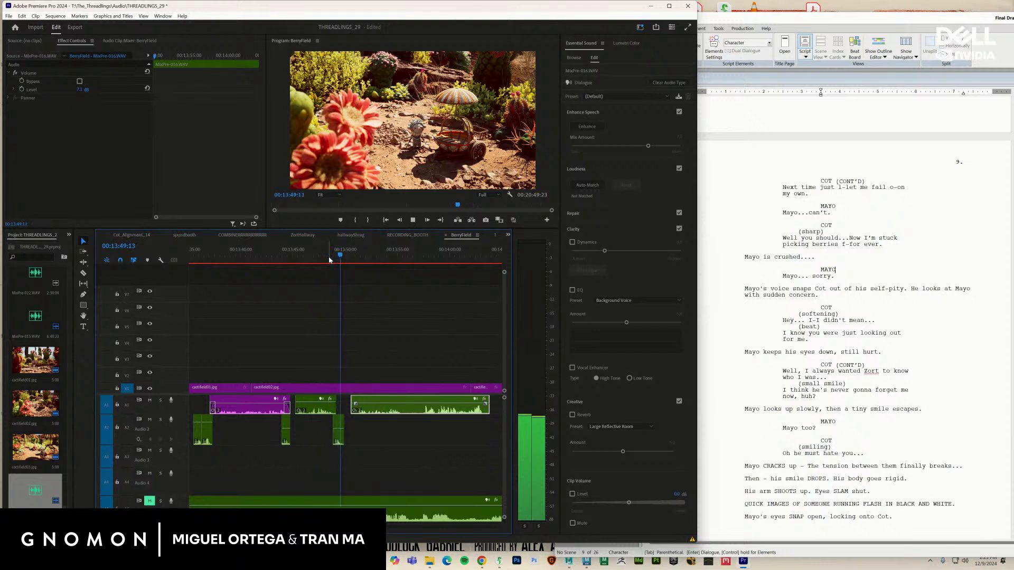
pyautogui.press('space')
pyautogui.moveTo(384, 413); pyautogui.dragTo(373, 410)
# Cut out the section of the pasted dialogue clip between 00:13:55:01 and 00:13:56:03, play back the edit, and save the project
pyautogui.press('space')
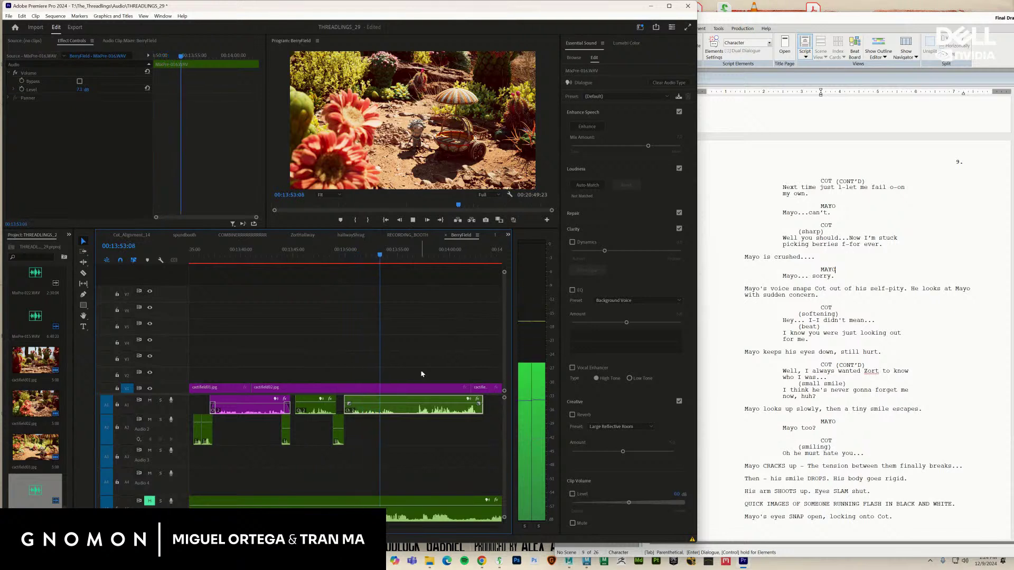
pyautogui.press('space')
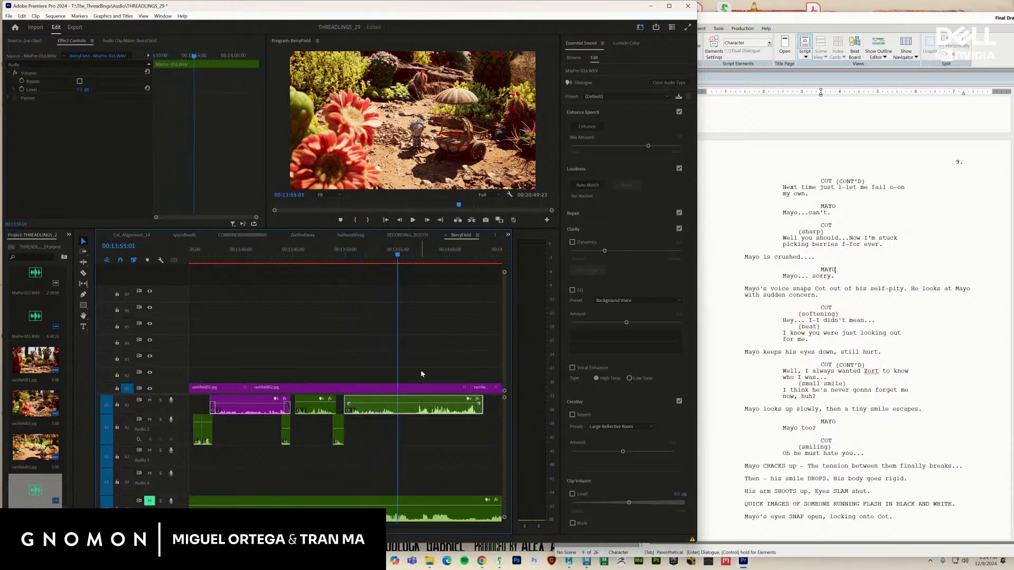
pyautogui.click(400, 409)
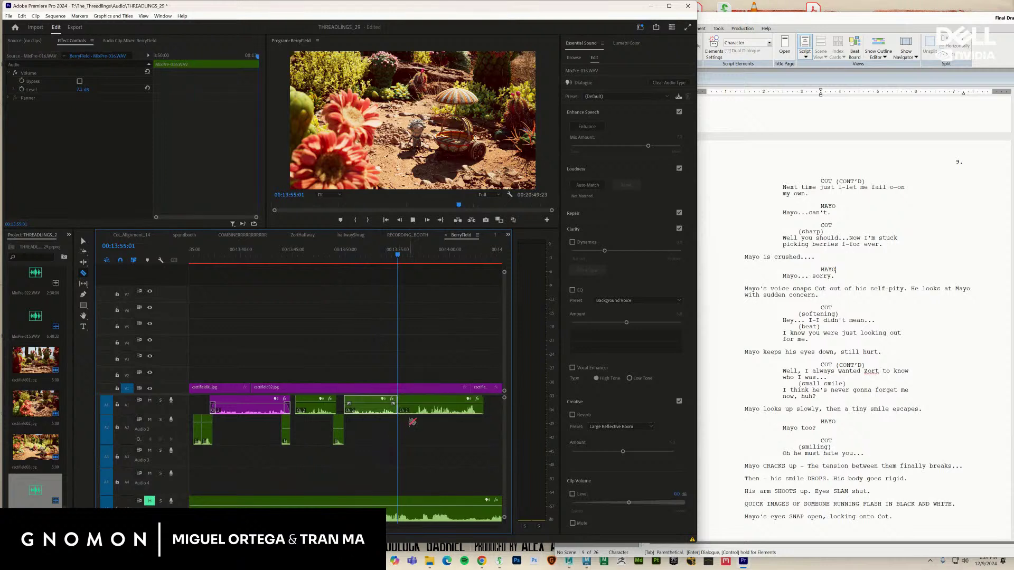
pyautogui.press('space')
pyautogui.press('space')
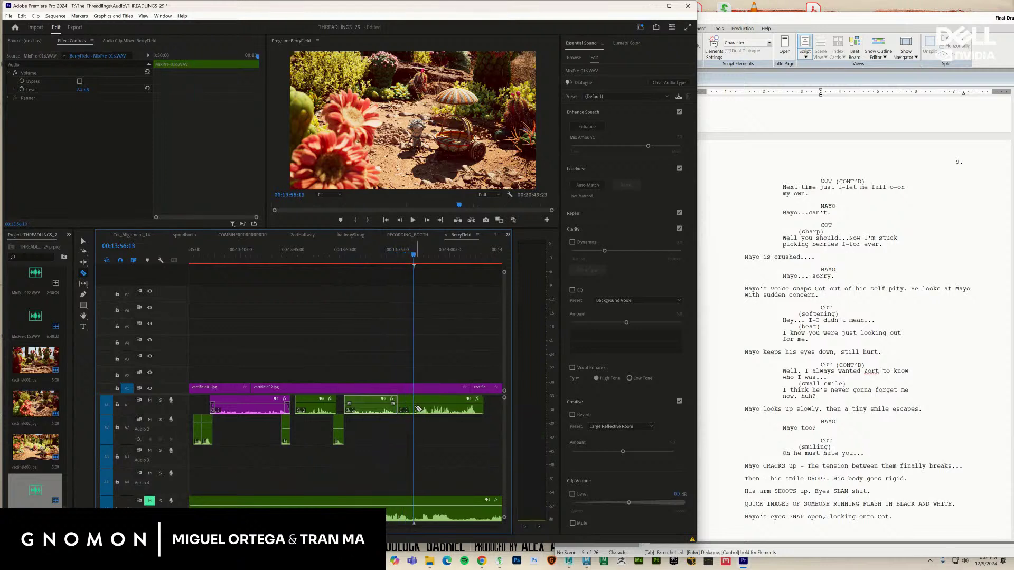
pyautogui.moveTo(415, 258); pyautogui.dragTo(411, 258)
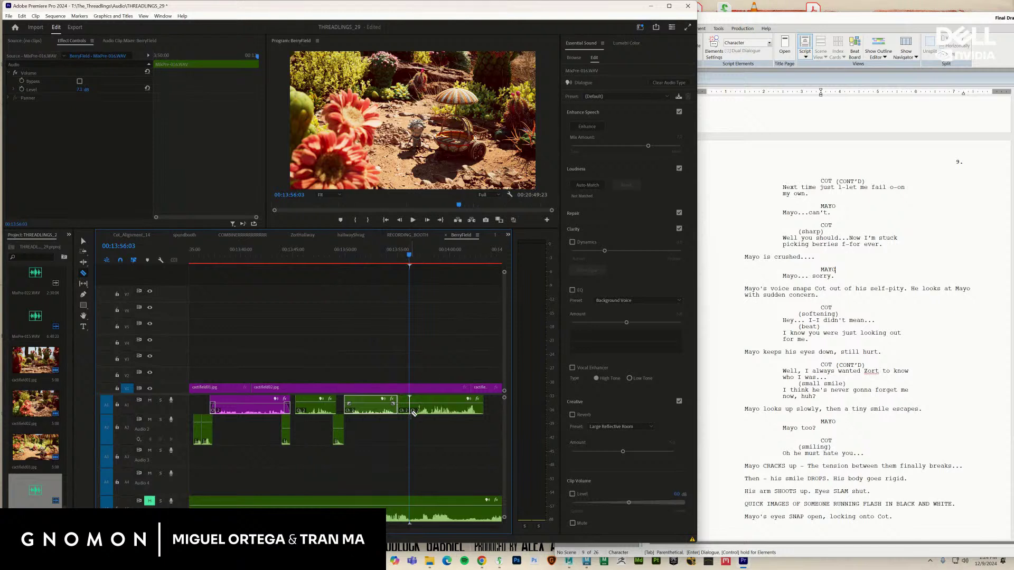
pyautogui.press('Delete')
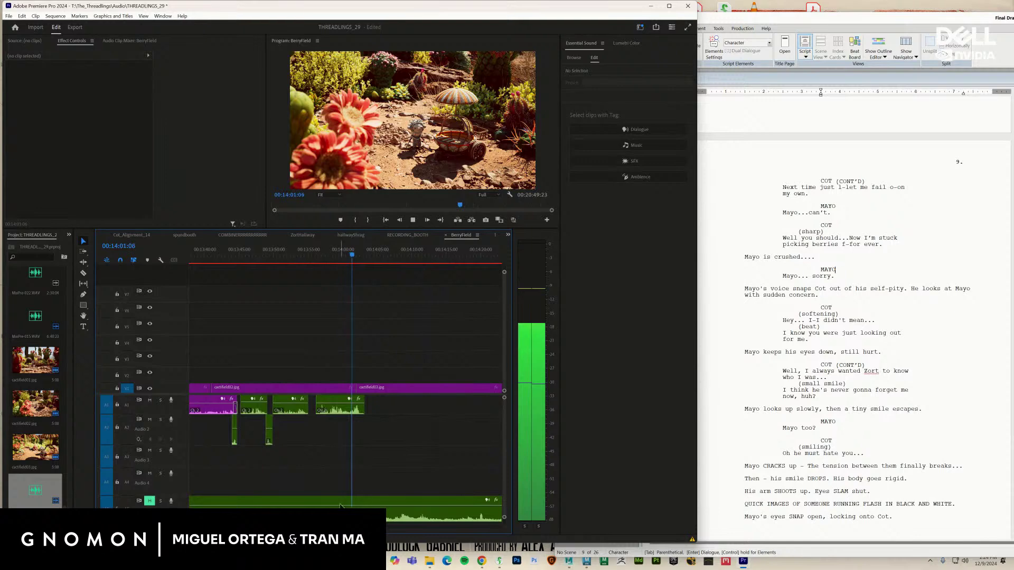
pyautogui.press('space')
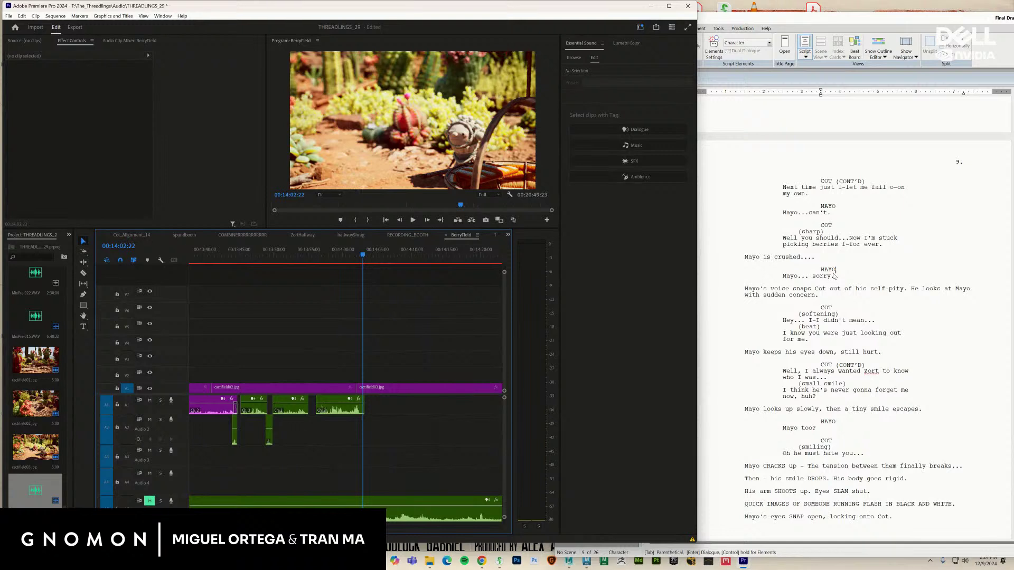
pyautogui.hotkey('ctrl', 's')
# Play through the remaining short dialogue clips on Audio 2 between about 00:14:24 and 00:14:53
pyautogui.hscroll(3, 346, 380)
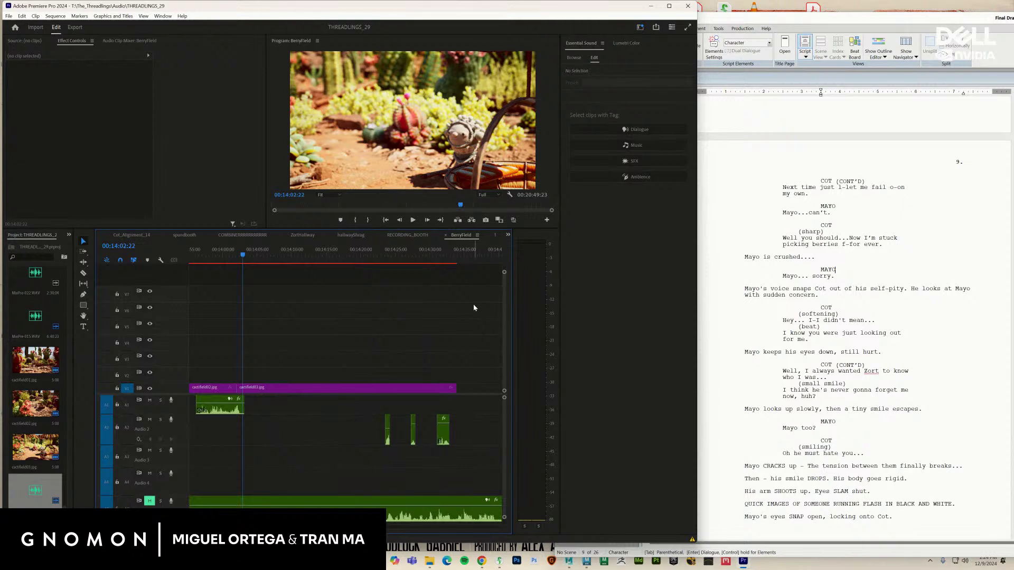
pyautogui.click(389, 258)
pyautogui.press('space')
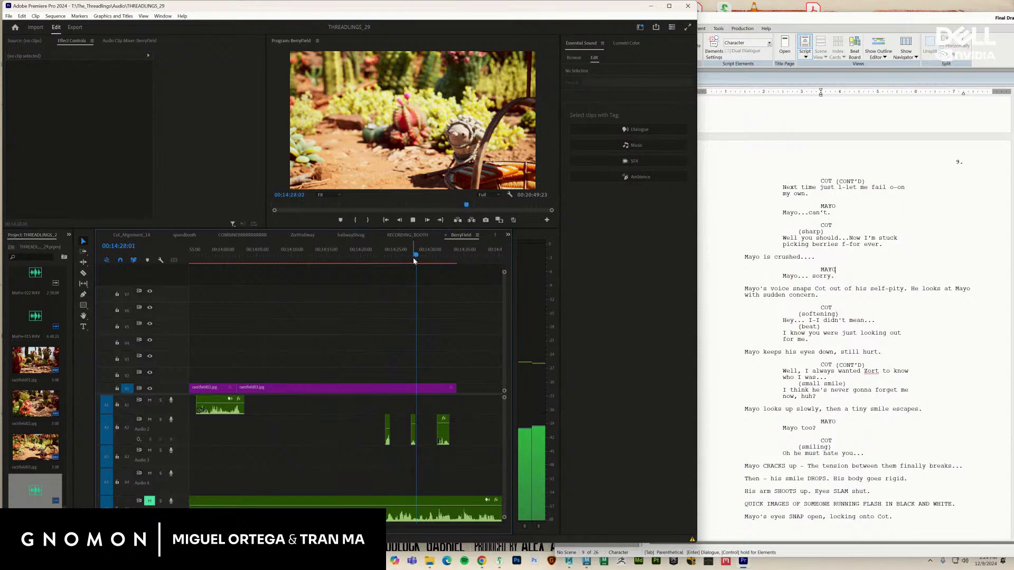
pyautogui.click(439, 258)
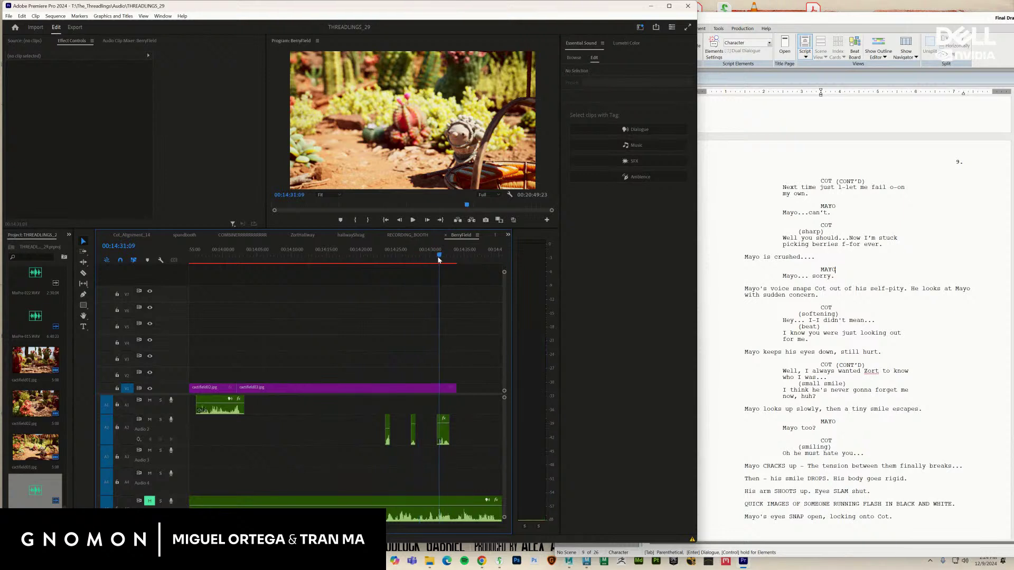
pyautogui.moveTo(438, 258); pyautogui.dragTo(255, 275)
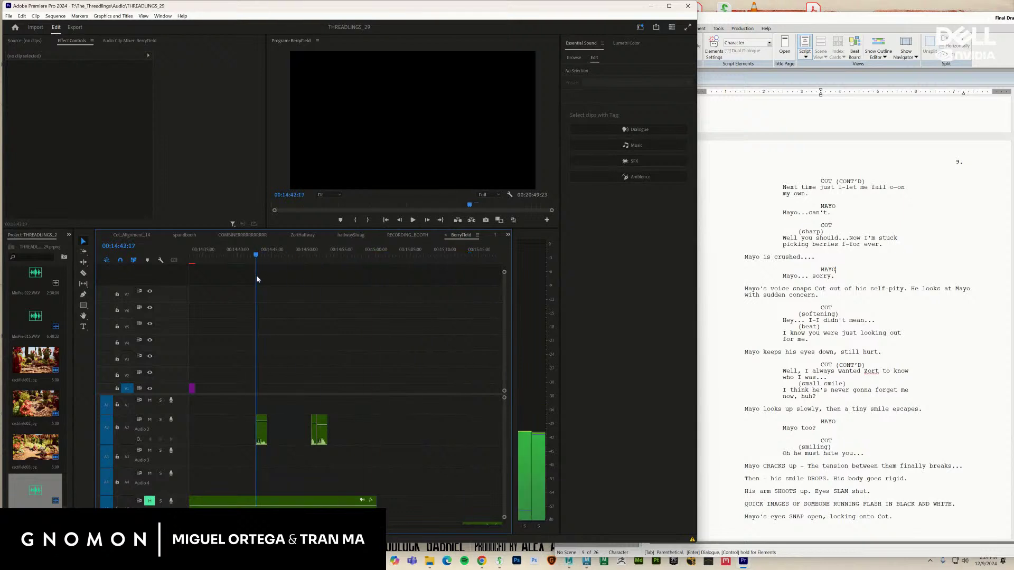
pyautogui.press('space')
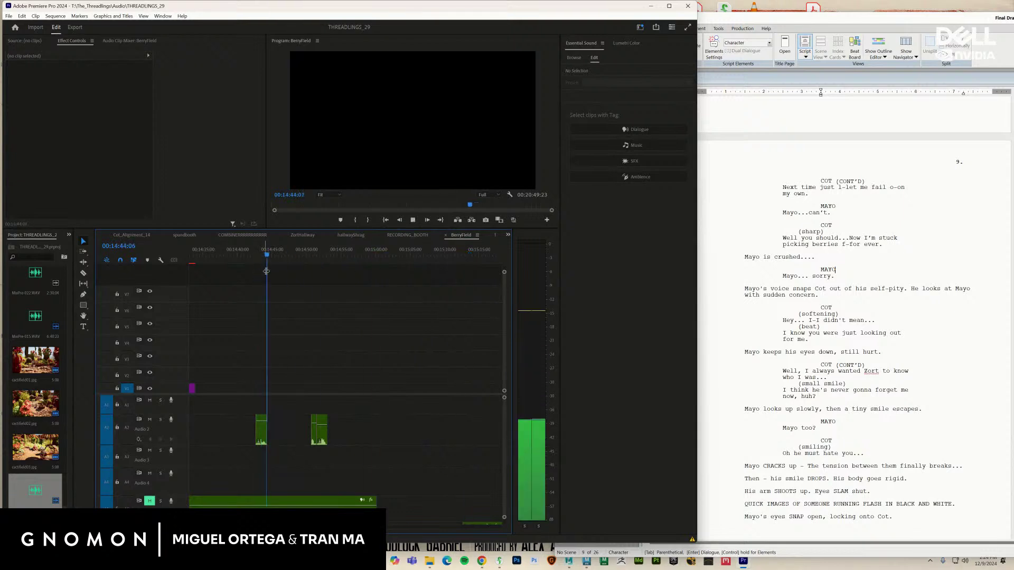
pyautogui.moveTo(286, 256); pyautogui.dragTo(311, 259)
pyautogui.press('space')
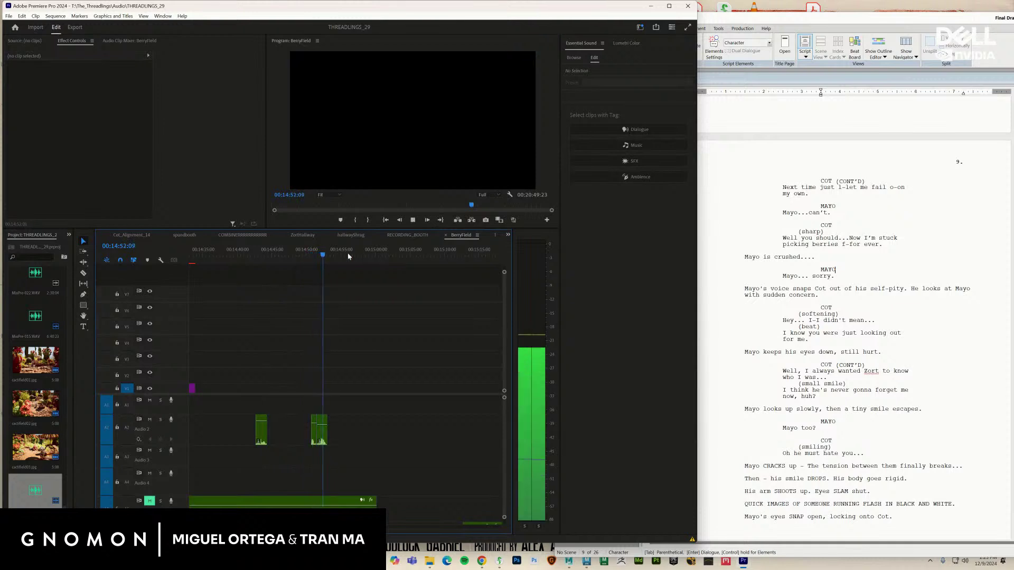
pyautogui.click(378, 255)
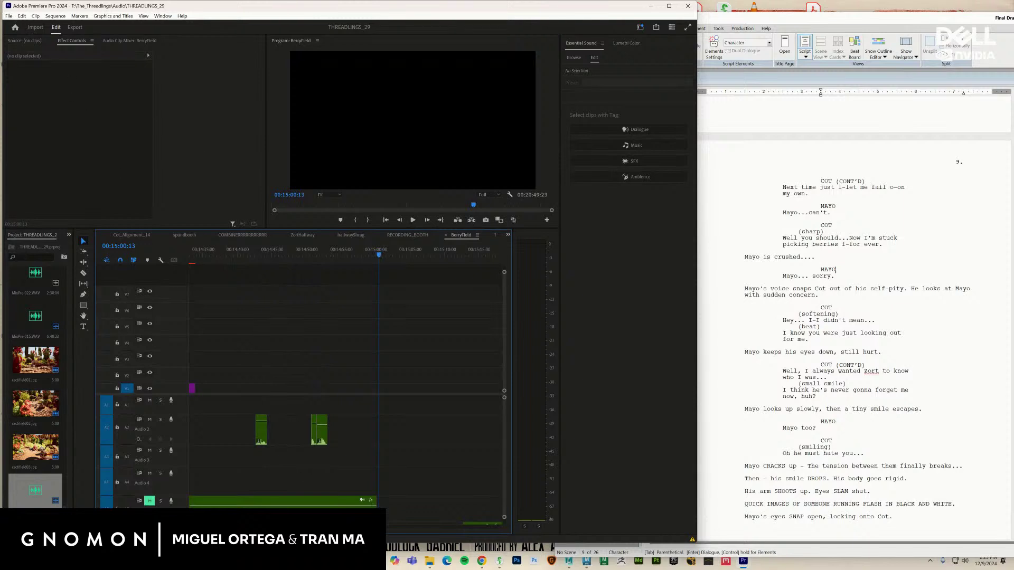
# Unmute the Audio 5 and Audio 6 tracks and play back the separate group of clips around 00:15:30
pyautogui.press('-')
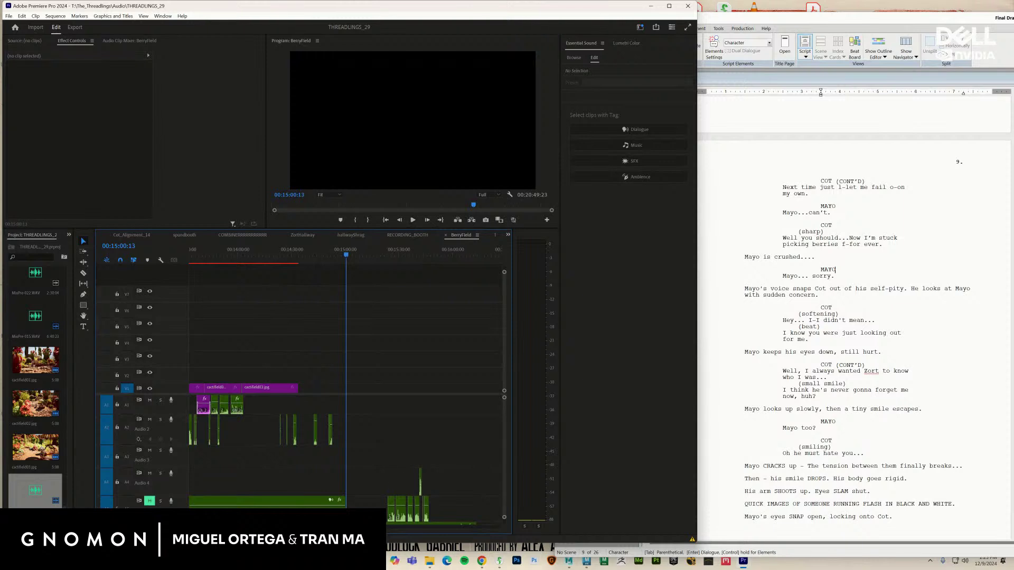
pyautogui.moveTo(388, 255); pyautogui.dragTo(396, 256)
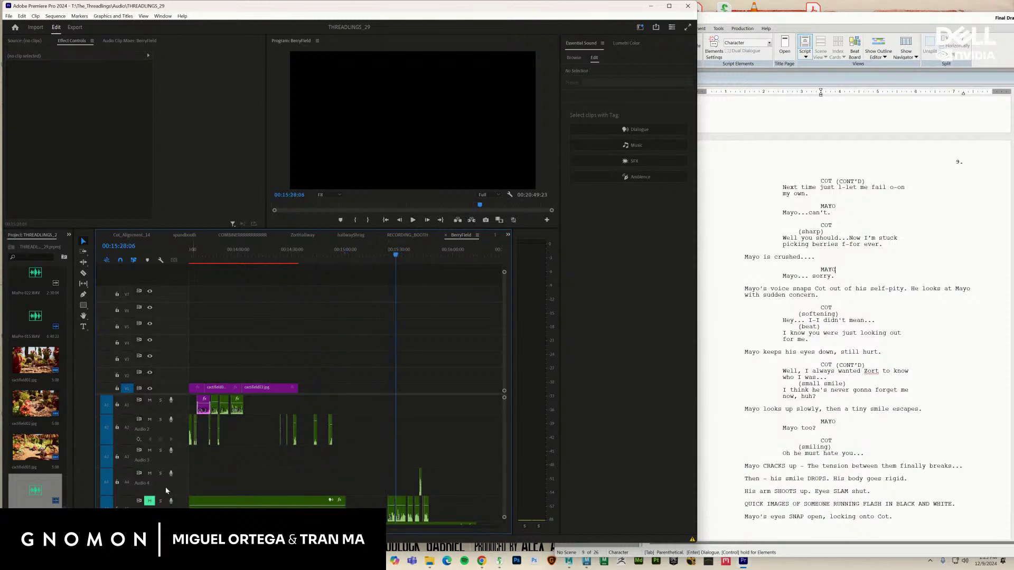
pyautogui.click(152, 506)
pyautogui.press('space')
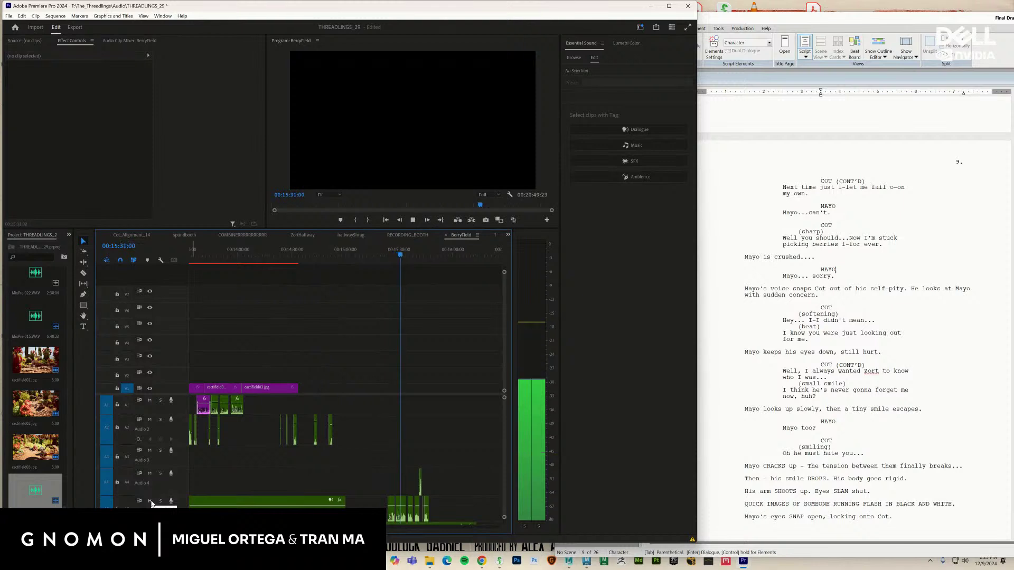
pyautogui.press('space')
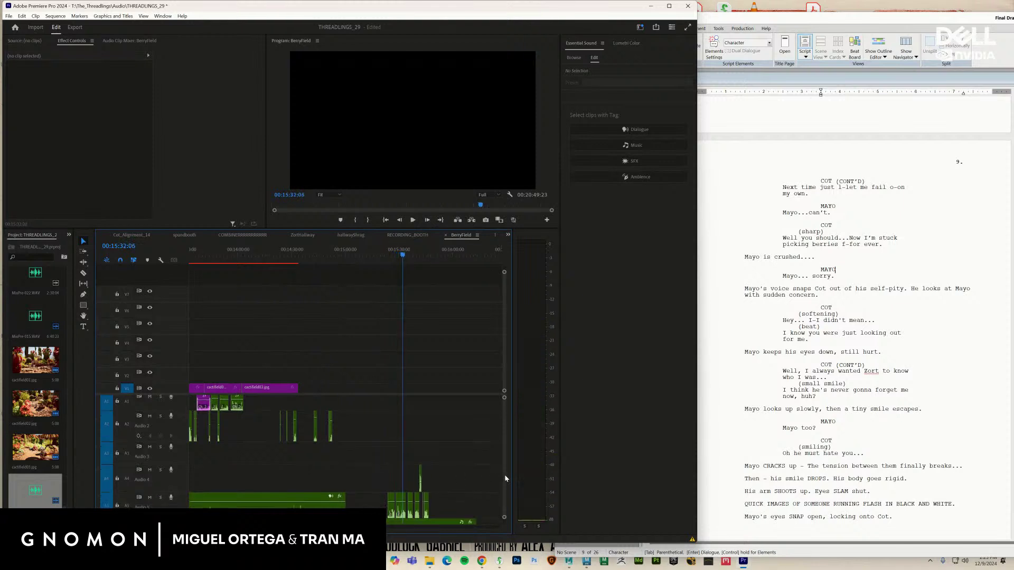
pyautogui.scroll(-2, 505, 475)
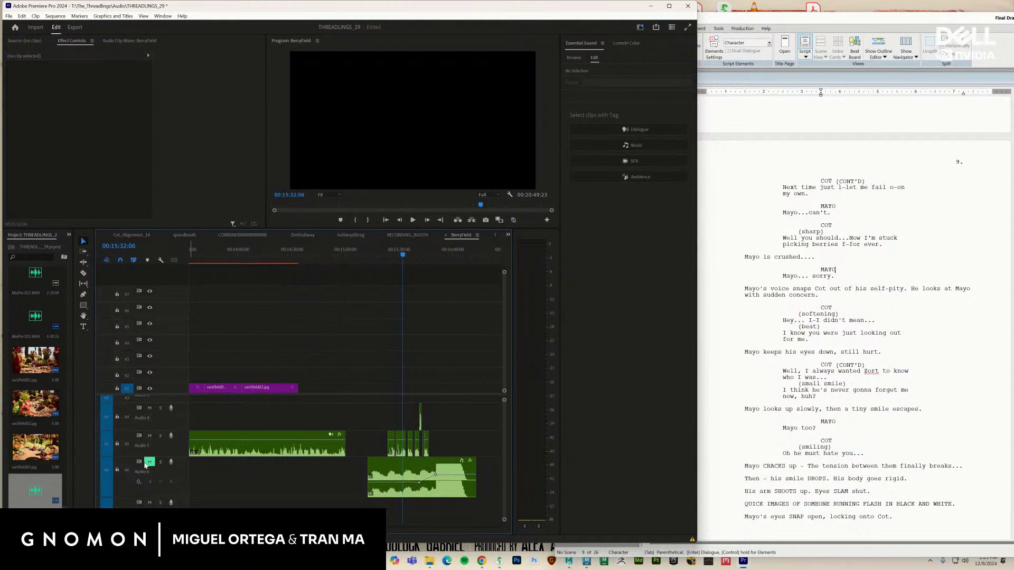
pyautogui.moveTo(395, 256); pyautogui.dragTo(389, 258)
pyautogui.press('space')
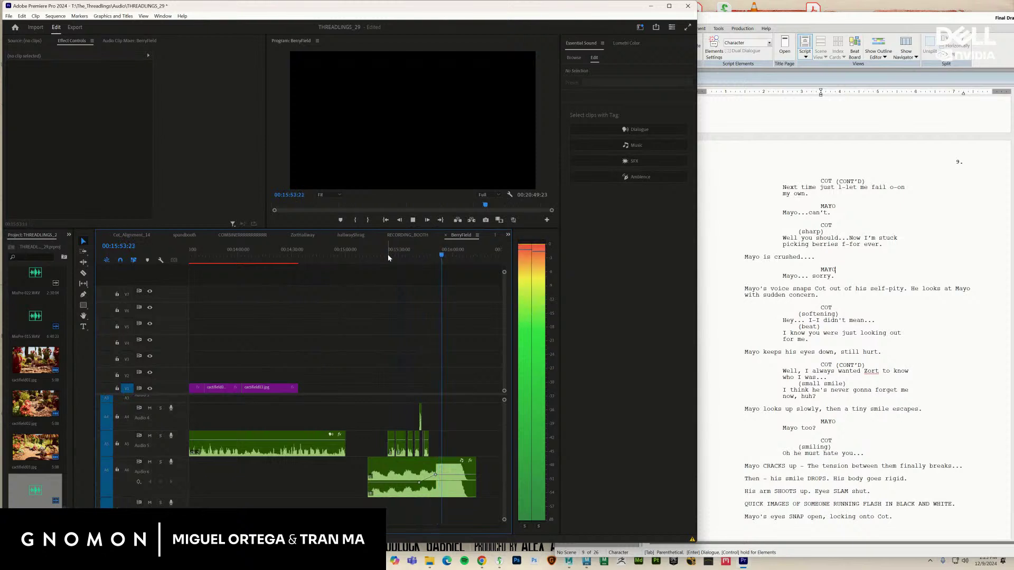
pyautogui.press('space')
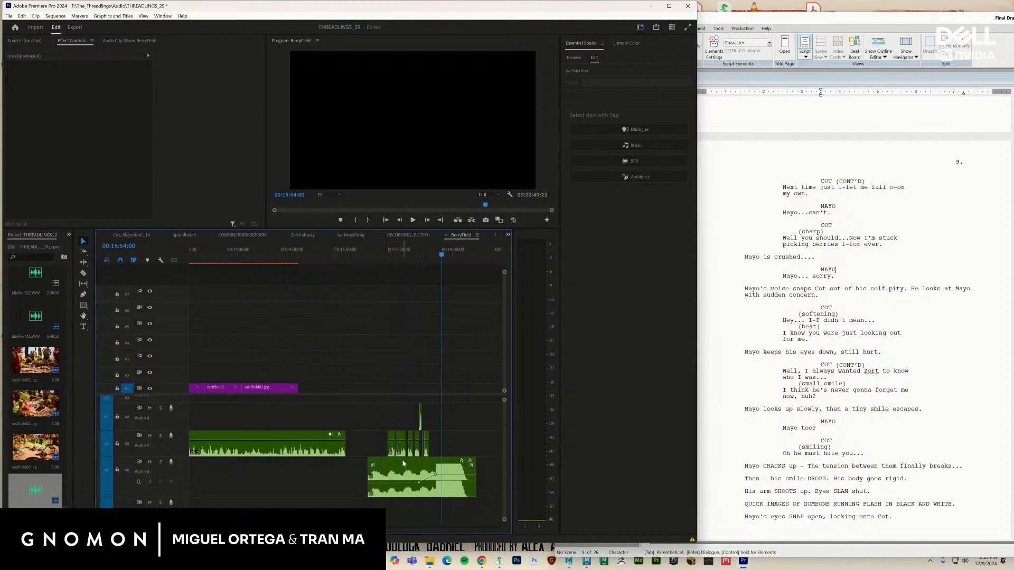
# Remove the separate group of clips around 00:15:30 from the Audio 4, Audio 5 and Audio 6 tracks
pyautogui.click(385, 486)
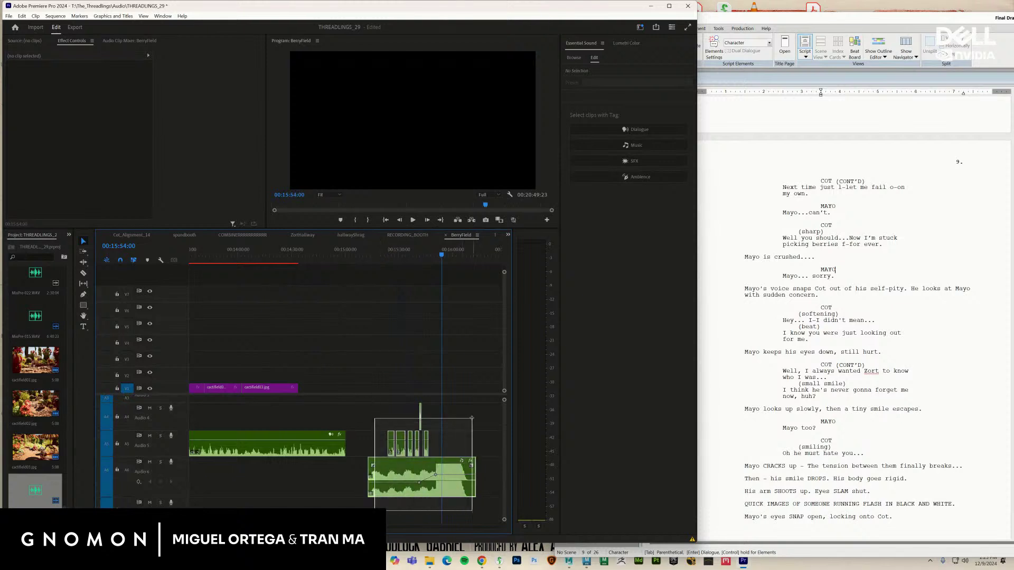
pyautogui.press('Delete')
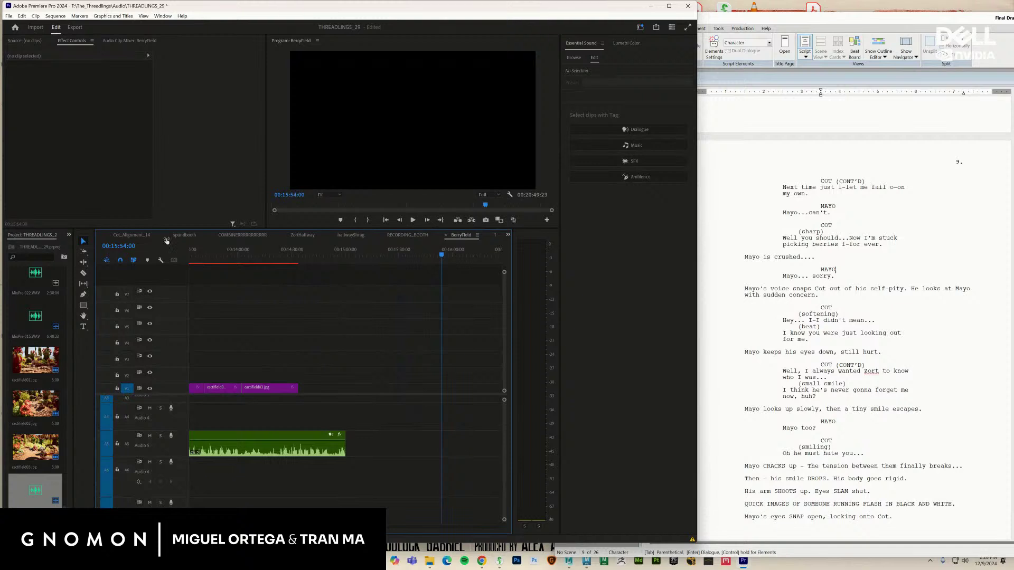
# Create a 1920 x 1080 sequence named "trailer" with a timebase of 24.00 frames/second
pyautogui.click(9, 16)
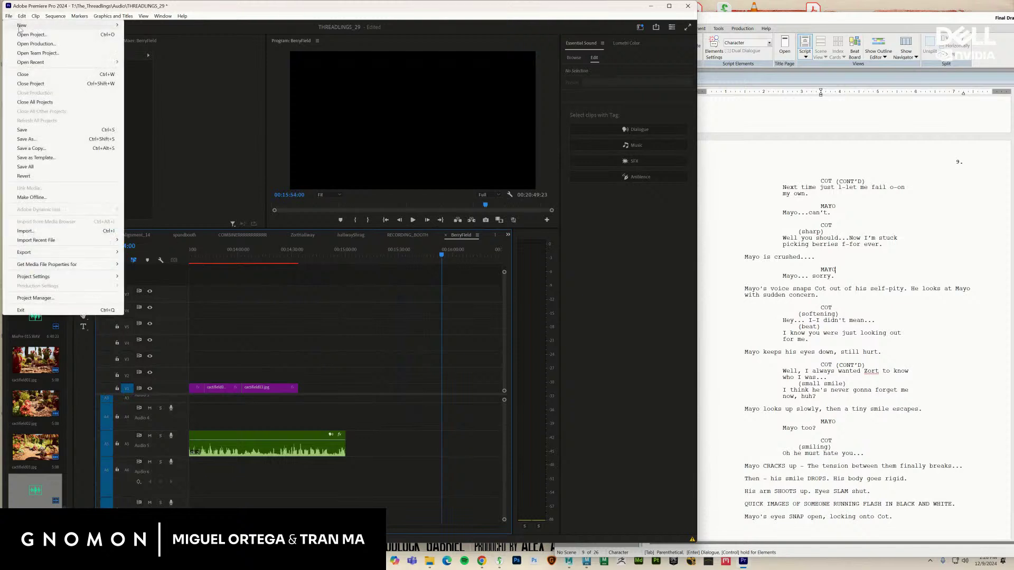
pyautogui.moveTo(80, 26)
pyautogui.click(179, 53)
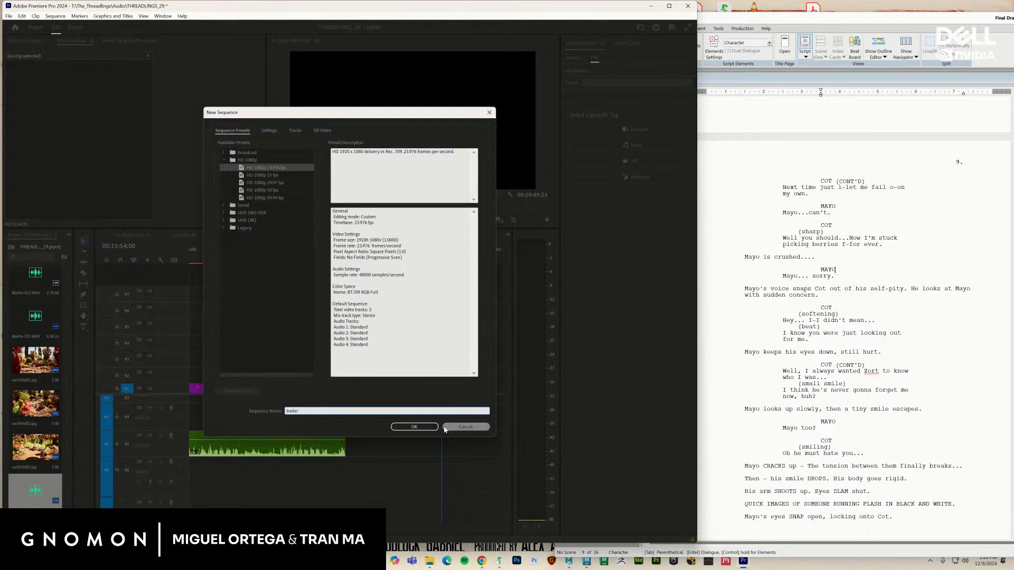
pyautogui.click(269, 132)
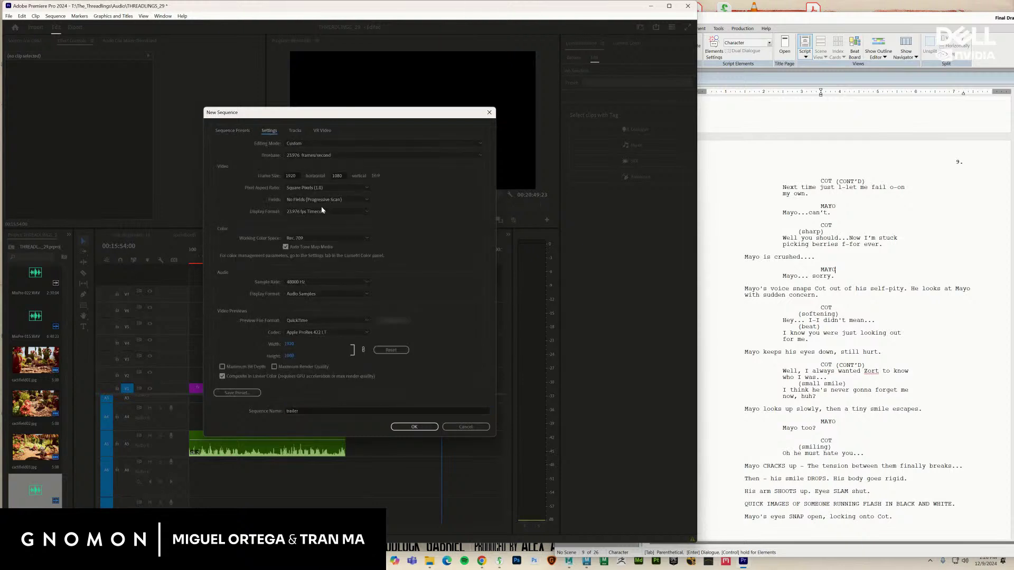
pyautogui.click(322, 210)
pyautogui.click(368, 210)
pyautogui.click(311, 155)
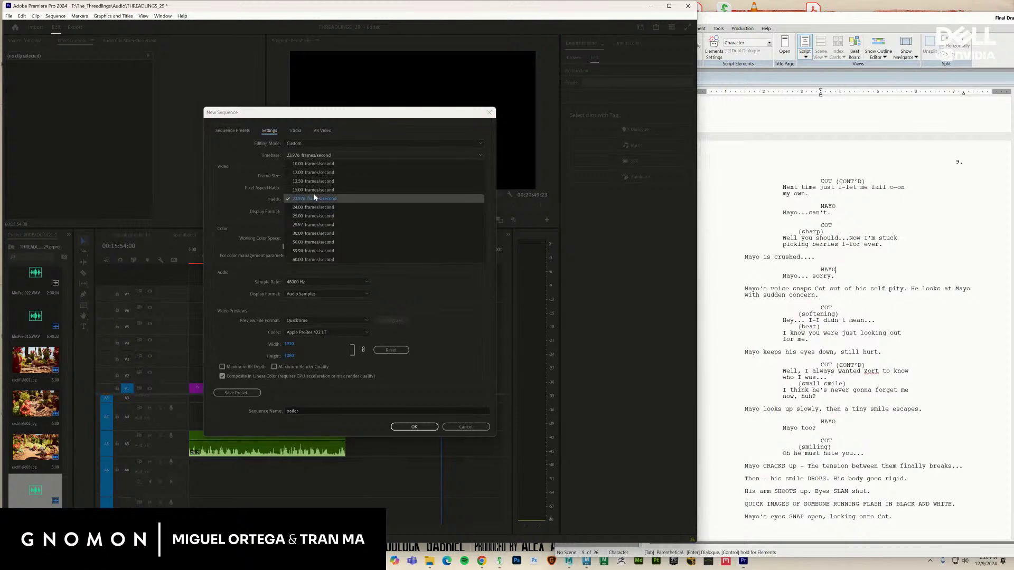
pyautogui.click(315, 207)
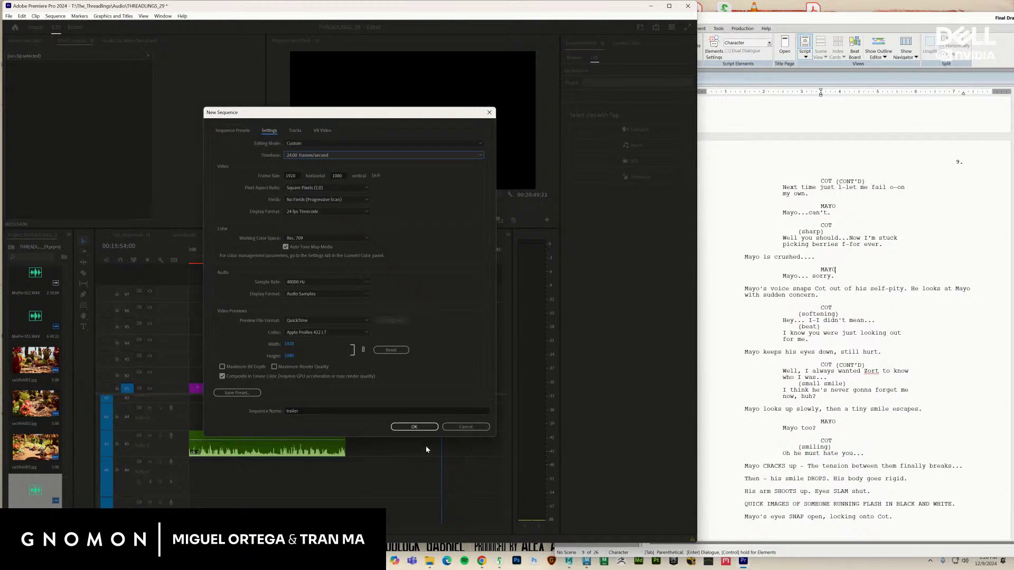
pyautogui.click(423, 428)
pyautogui.click(216, 257)
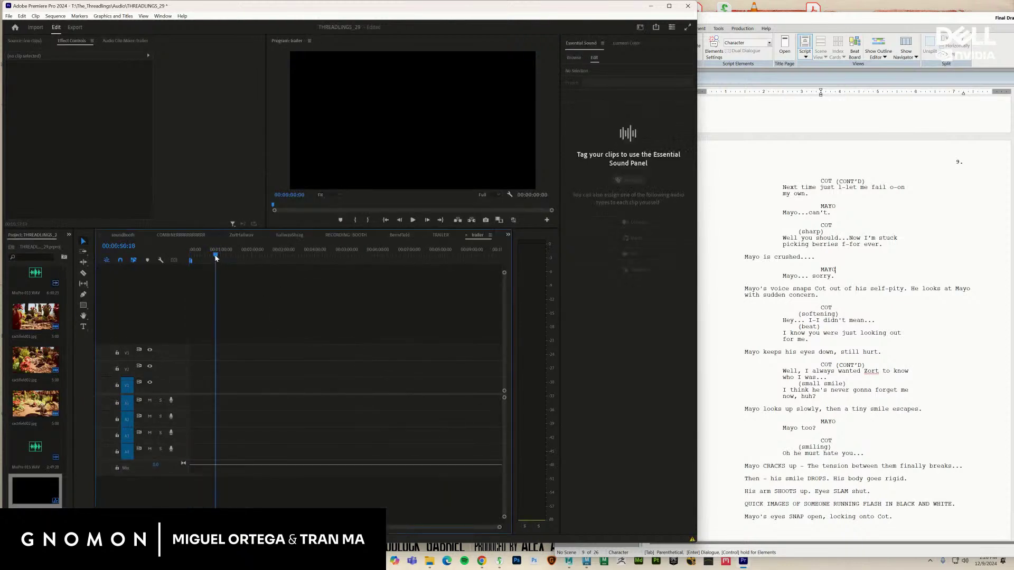
# Paste the group of audio clips at the start of the new trailer sequence
pyautogui.moveTo(215, 258); pyautogui.dragTo(172, 254)
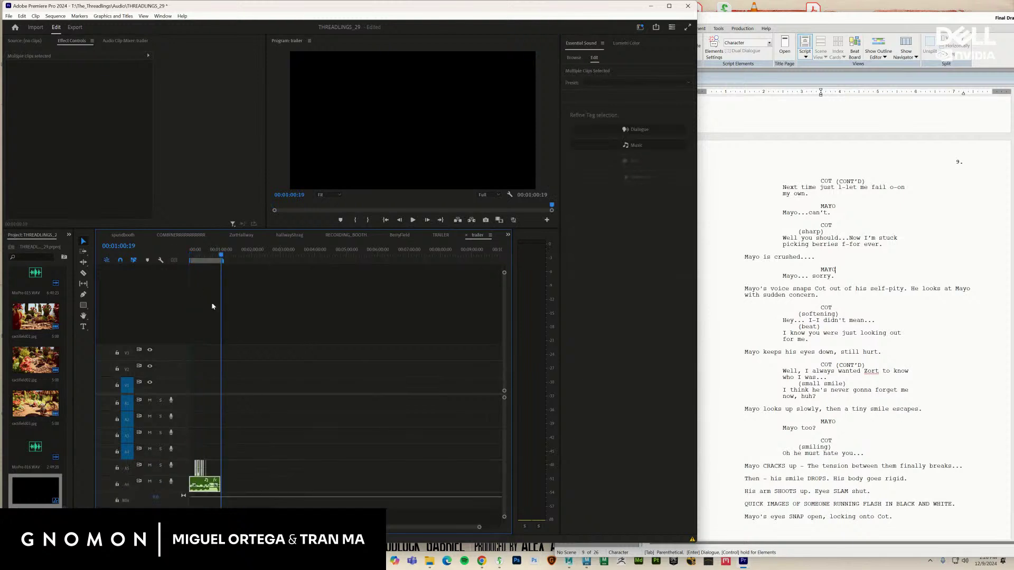
pyautogui.click(191, 254)
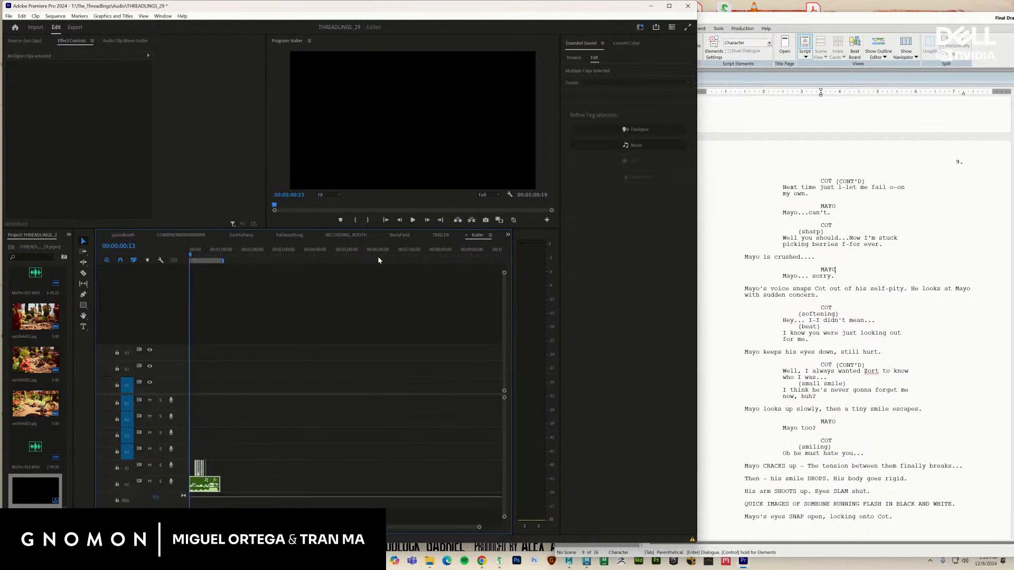
# Return to the BerryField sequence, play the short Audio 5 clip around 00:16:43 and remove it
pyautogui.click(398, 235)
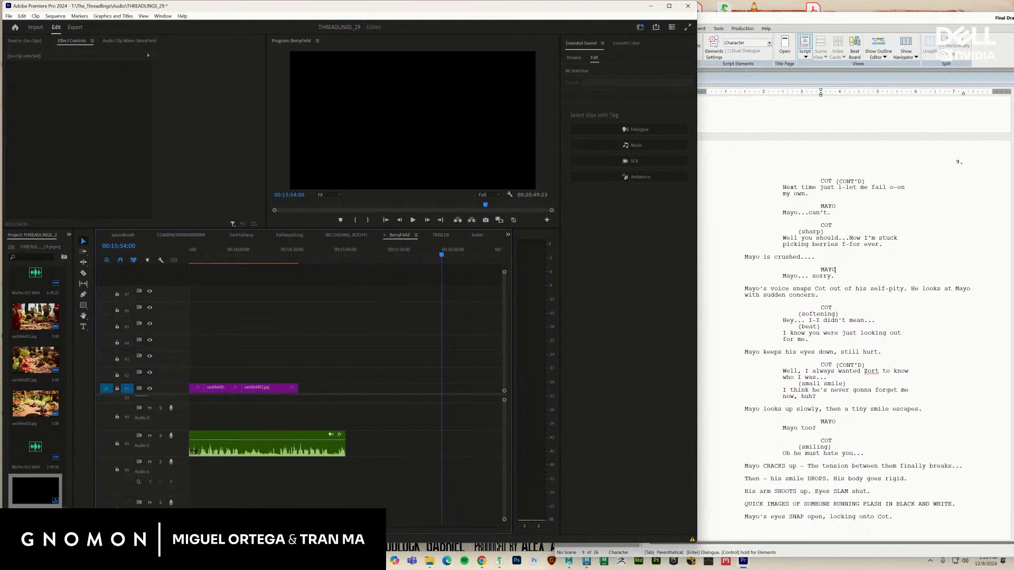
pyautogui.moveTo(355, 527); pyautogui.dragTo(500, 521)
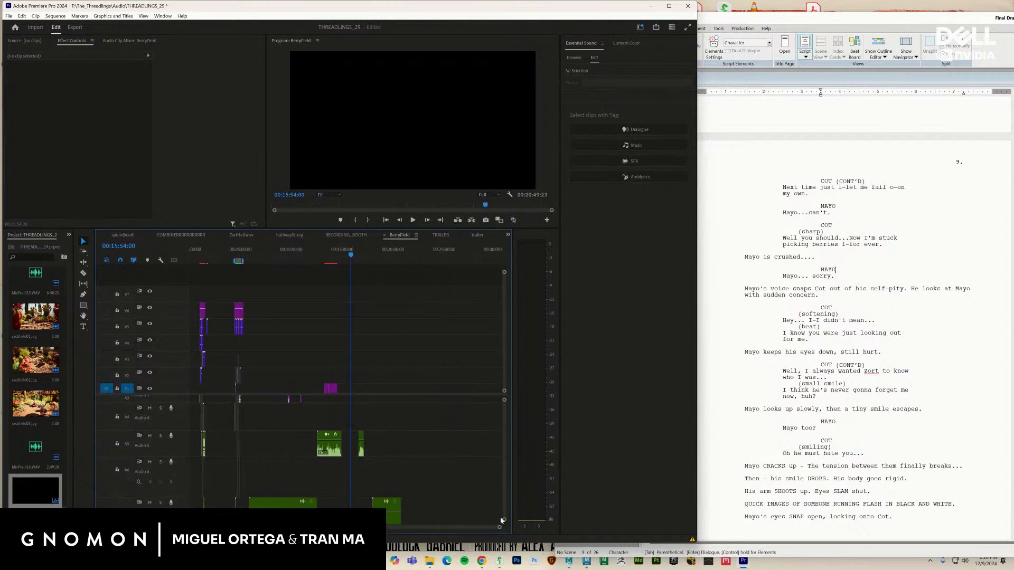
pyautogui.click(361, 257)
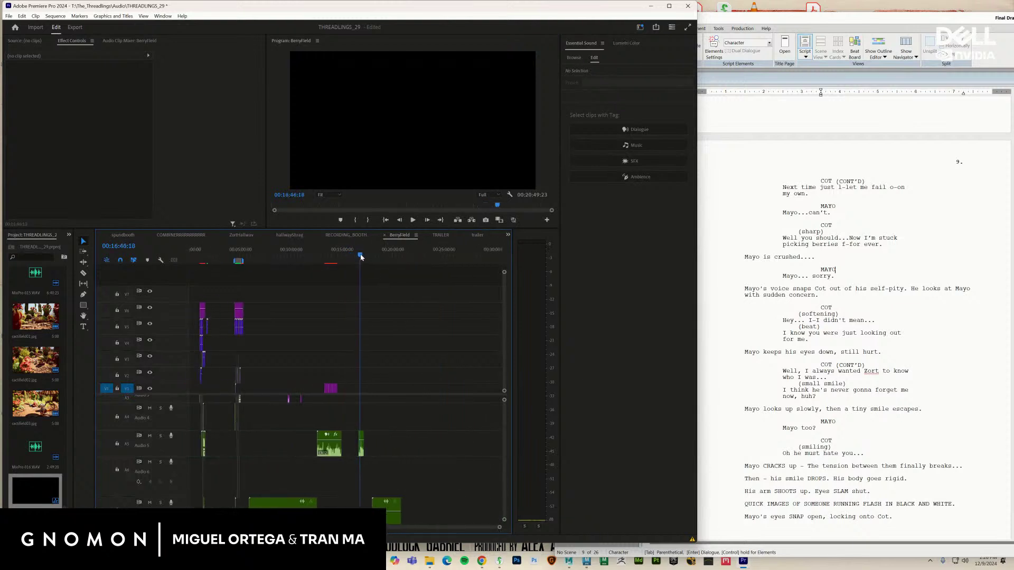
pyautogui.press('space')
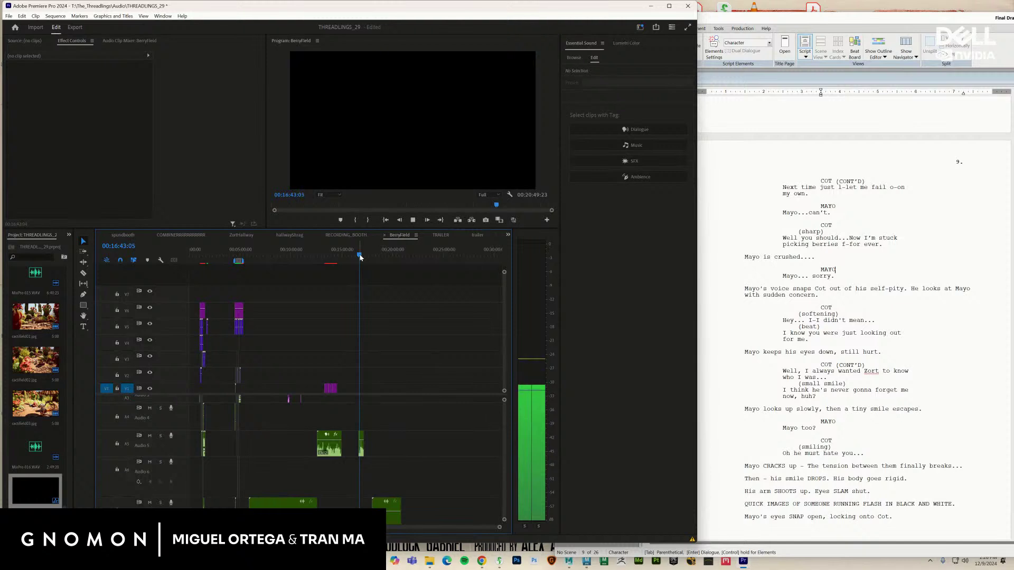
pyautogui.press('space')
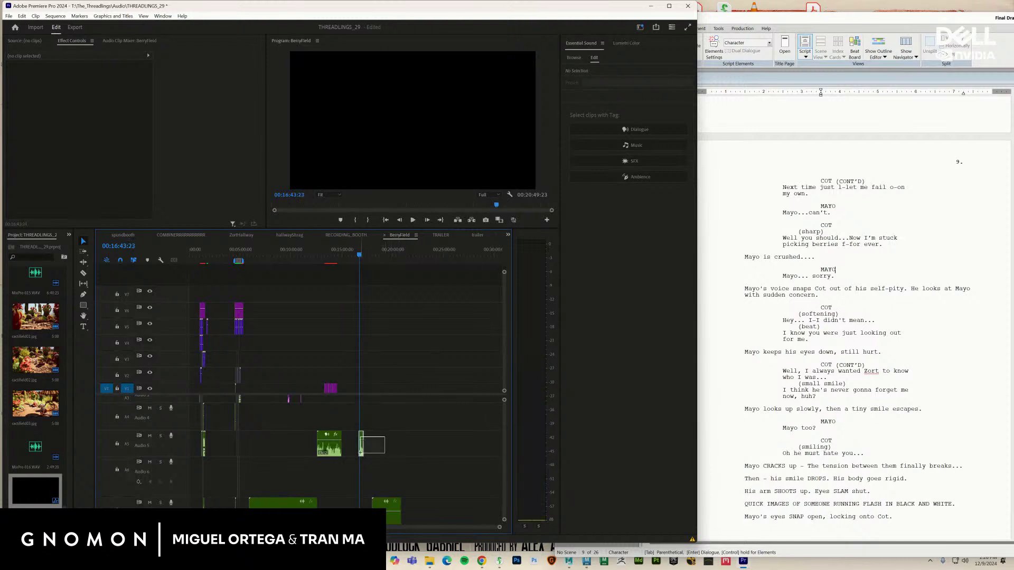
pyautogui.moveTo(385, 453); pyautogui.dragTo(522, 457)
# Play the group of Audio 2 clips around 00:18:30 and move the group further along the track, ending about 00:27:38
pyautogui.scroll(5, 505, 452)
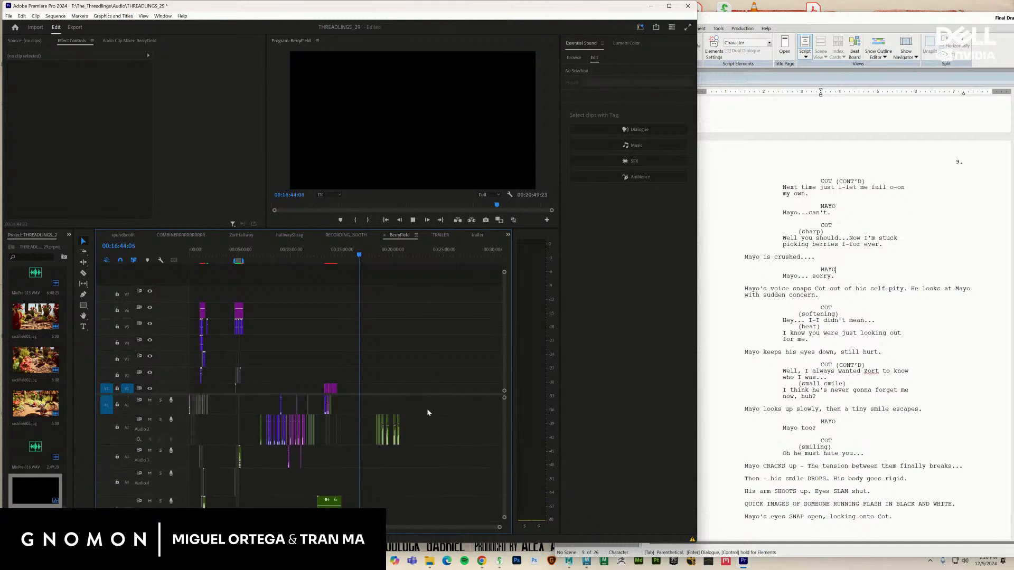
pyautogui.click(367, 255)
pyautogui.moveTo(367, 256); pyautogui.dragTo(376, 257)
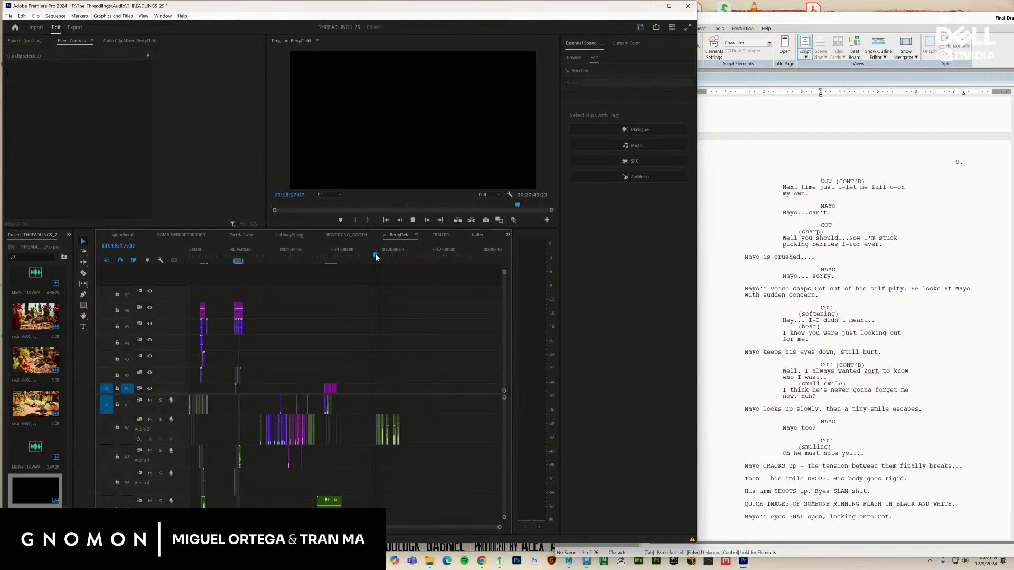
pyautogui.moveTo(376, 257); pyautogui.dragTo(378, 259)
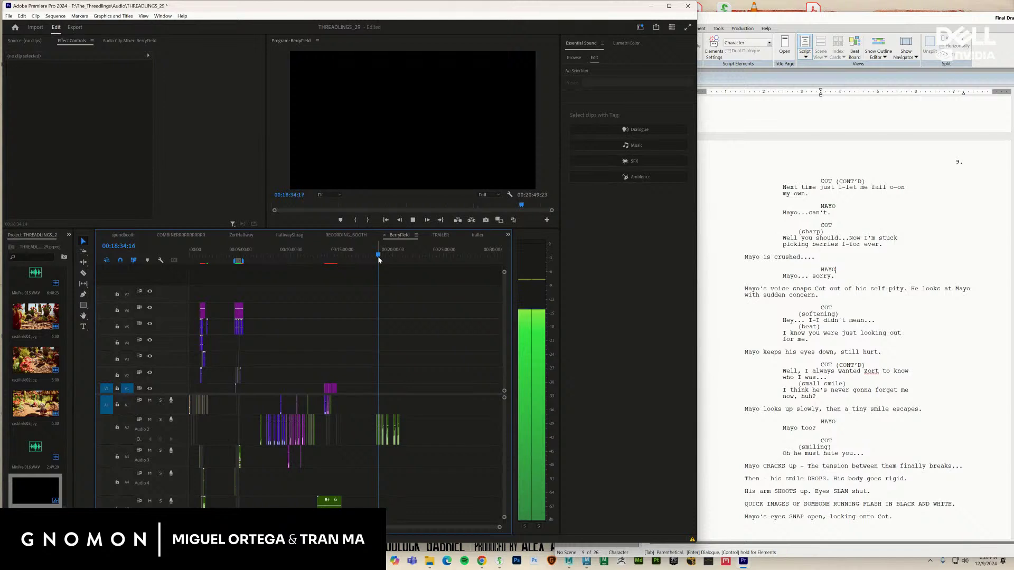
pyautogui.press('space')
pyautogui.moveTo(444, 427); pyautogui.dragTo(469, 429)
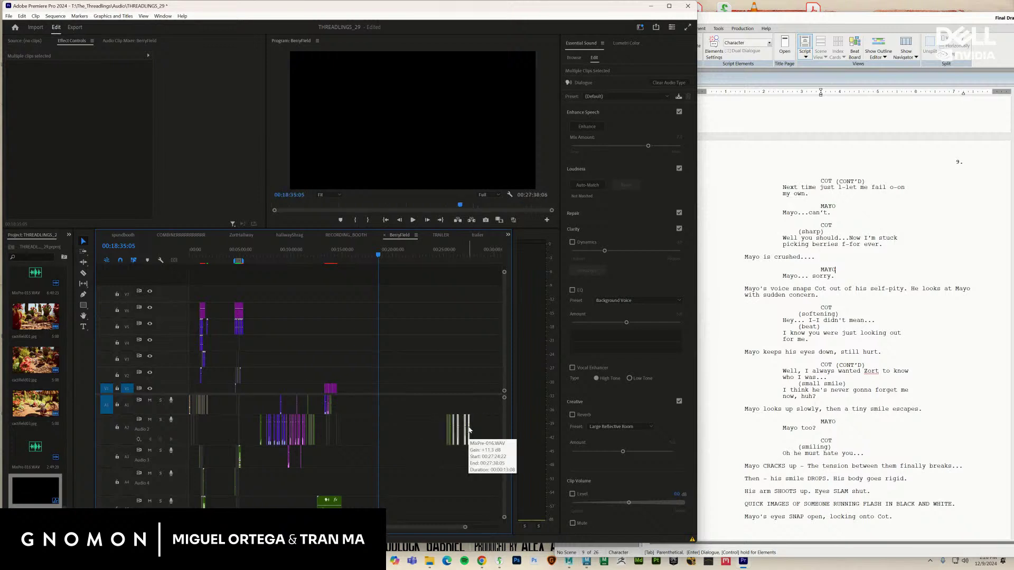
# Play back the scene from about 00:13:35 to 00:13:37
pyautogui.moveTo(335, 252)
pyautogui.mouseDown()
pyautogui.moveTo(313, 253)
pyautogui.moveTo(328, 253)
pyautogui.mouseUp()
pyautogui.press('space')
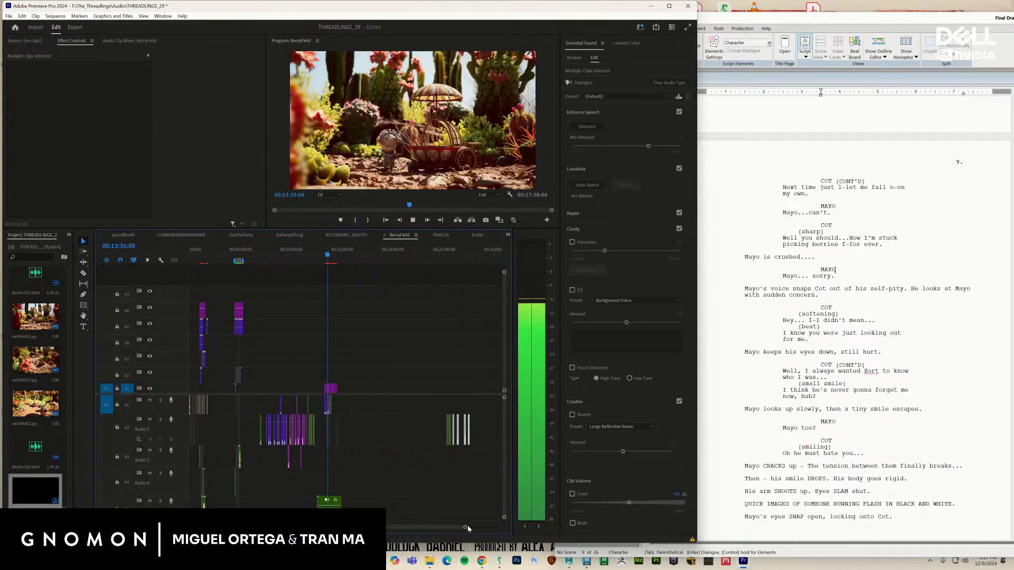
pyautogui.press('=')
pyautogui.press('=')
pyautogui.press('space')
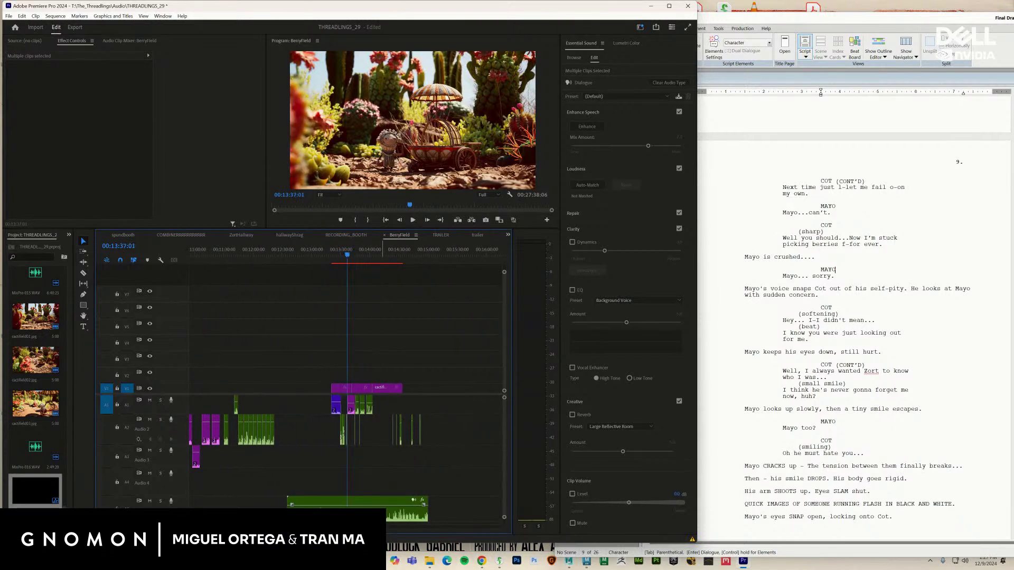
# Solo the Audio 5 track to check its long clip beneath the scene, turn solo off and delete the clip
pyautogui.click(423, 504)
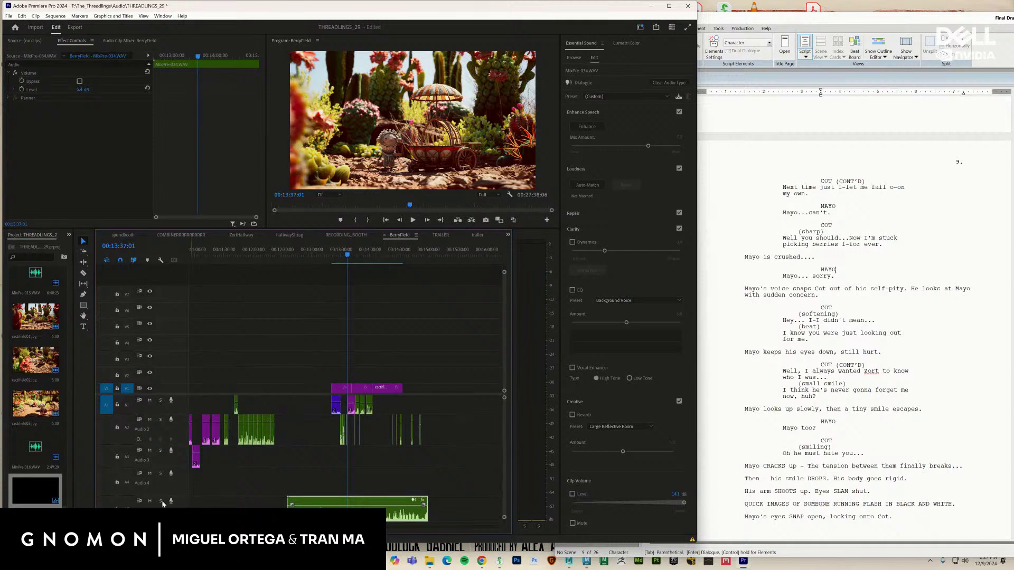
pyautogui.press('space')
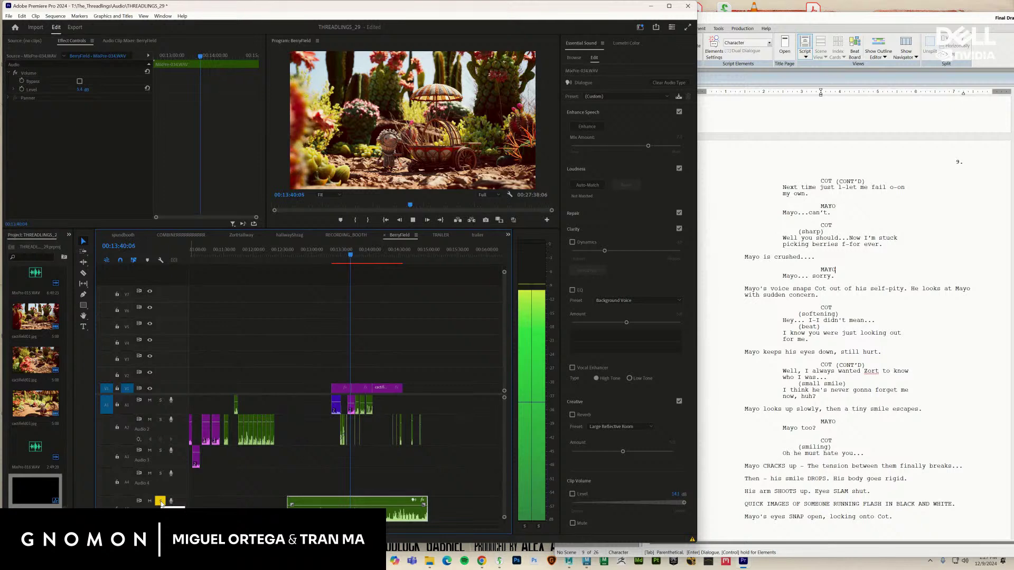
pyautogui.press('space')
pyautogui.click(161, 501)
pyautogui.click(413, 492)
pyautogui.click(411, 511)
pyautogui.press('Delete')
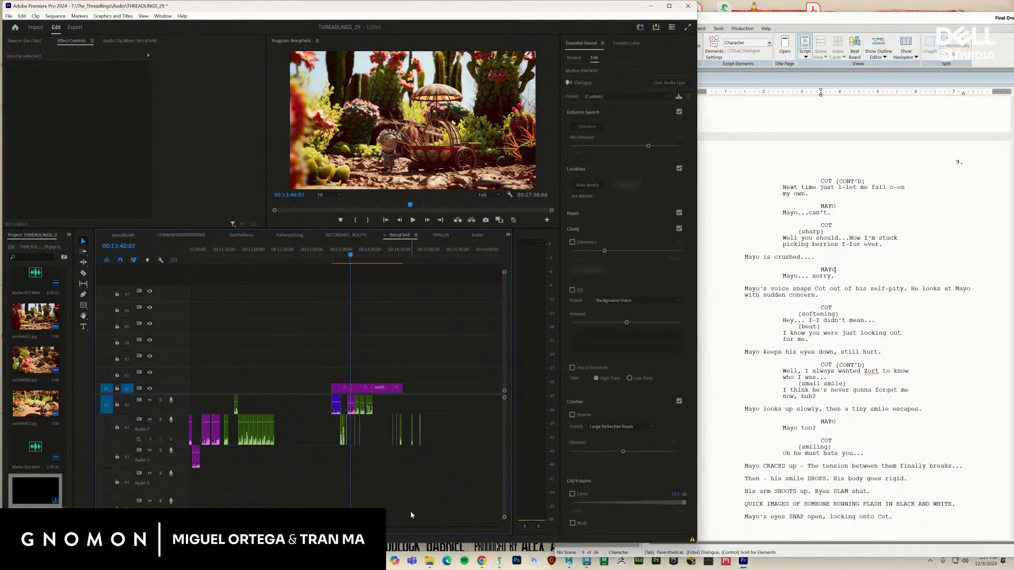
# Play the edited dialogue from about 00:13:56 to 00:14:03 and save the project
pyautogui.moveTo(353, 259)
pyautogui.mouseDown()
pyautogui.moveTo(385, 259)
pyautogui.moveTo(366, 258)
pyautogui.mouseUp()
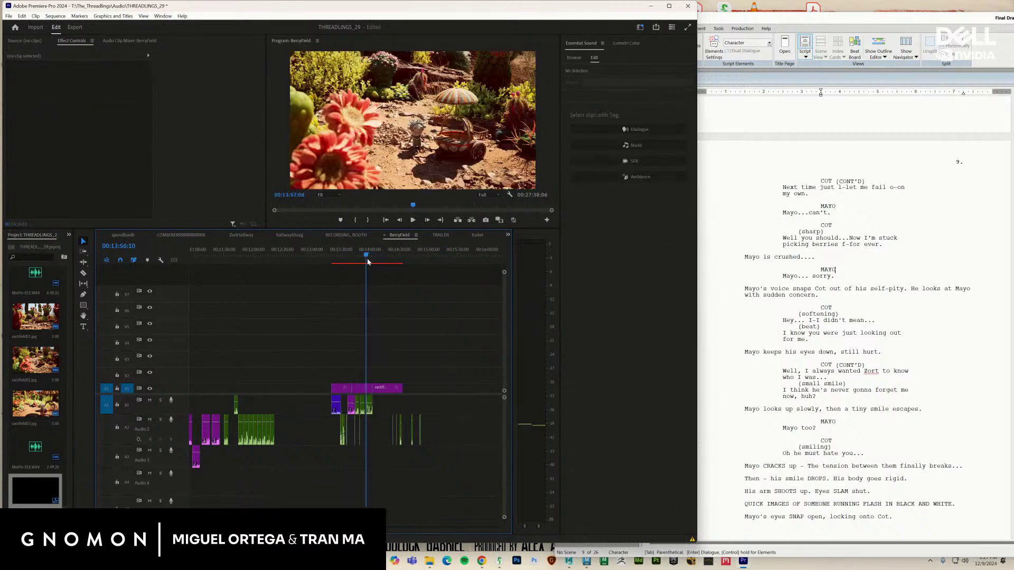
pyautogui.press('space')
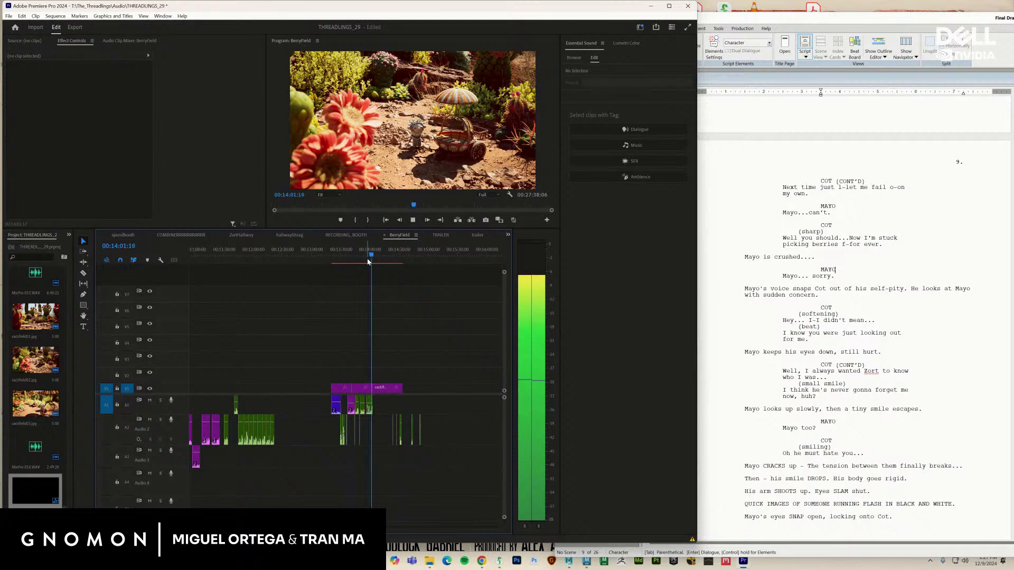
pyautogui.press('space')
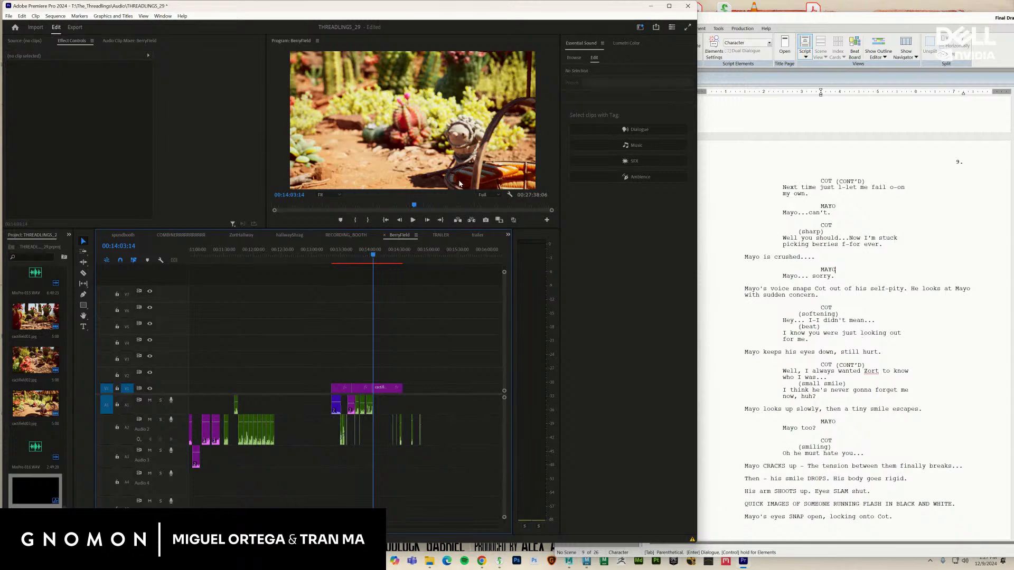
pyautogui.hotkey('ctrl', 's')
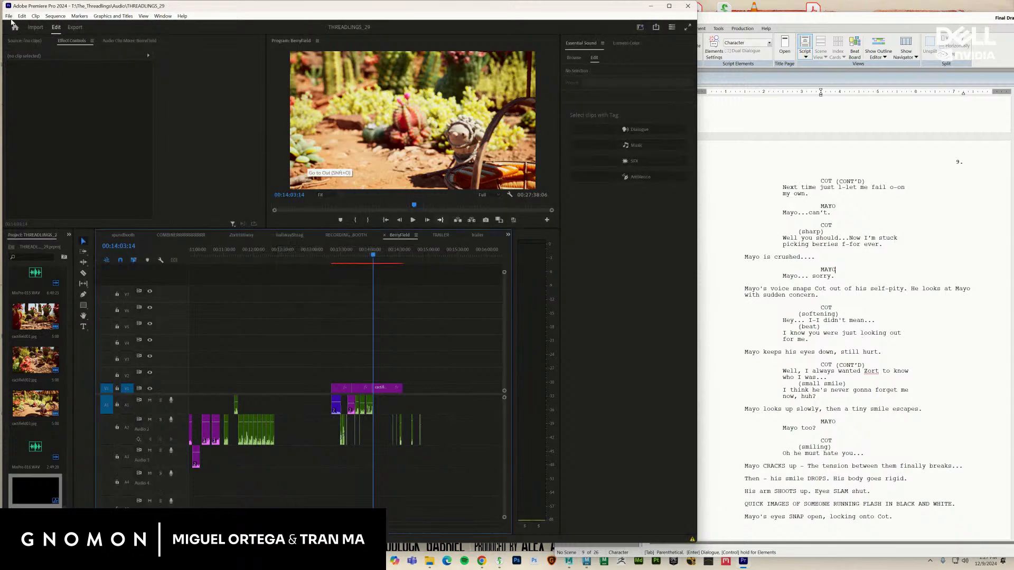
# Import the next MixPre WAV recording and place it on the audio tracks starting at about 00:15:15
pyautogui.click(9, 16)
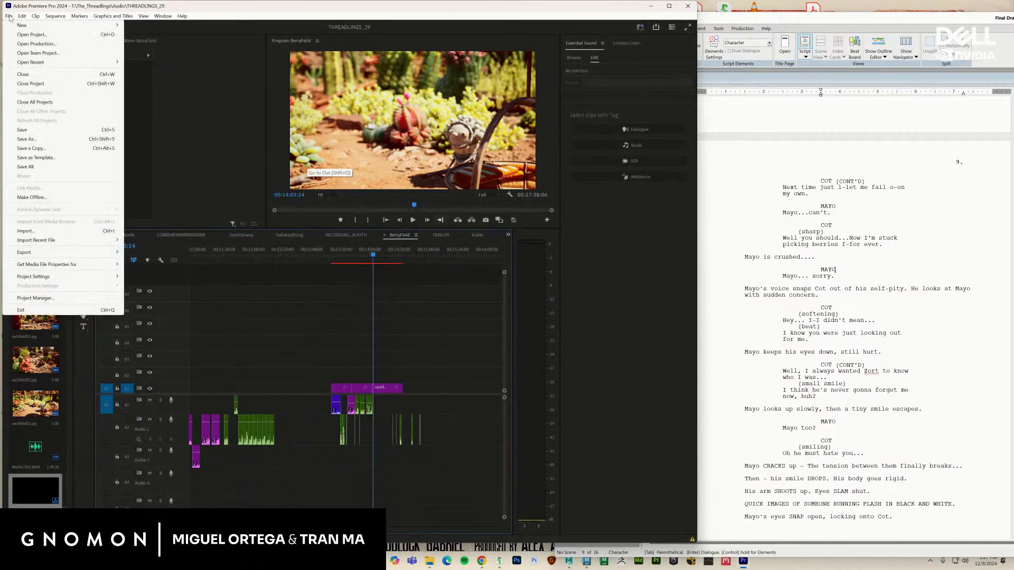
pyautogui.click(58, 231)
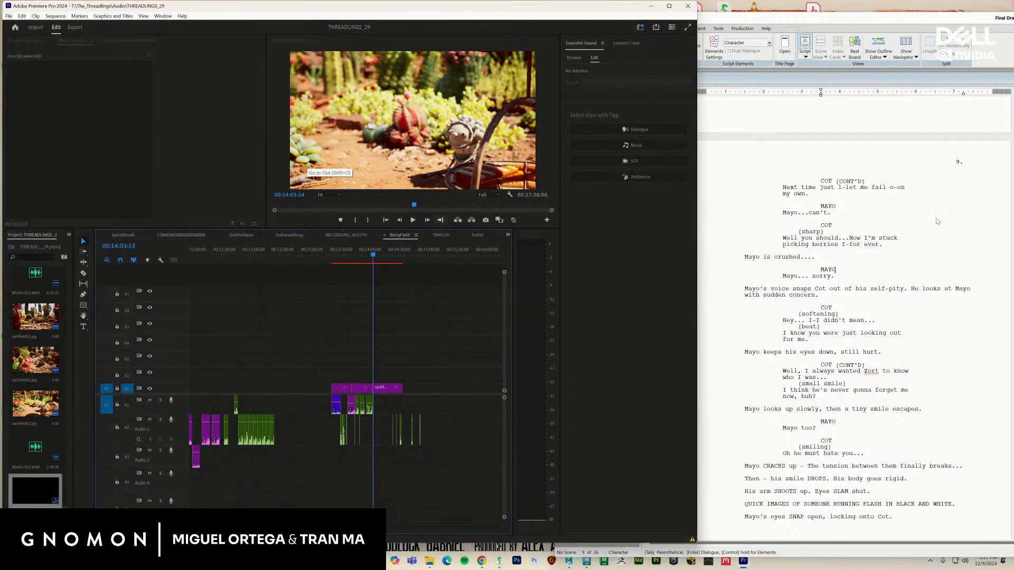
pyautogui.press('Escape')
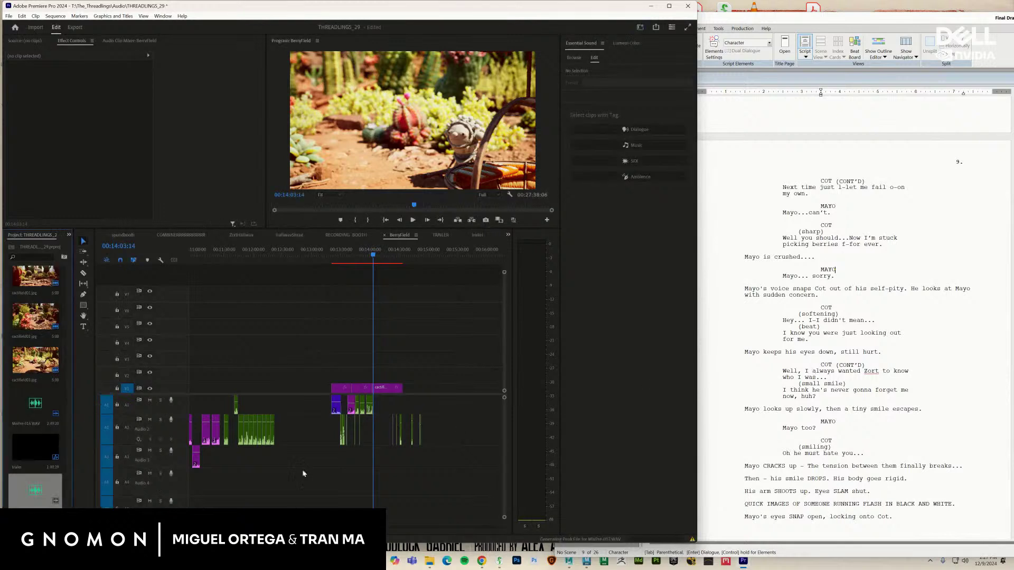
pyautogui.moveTo(477, 461); pyautogui.dragTo(445, 410)
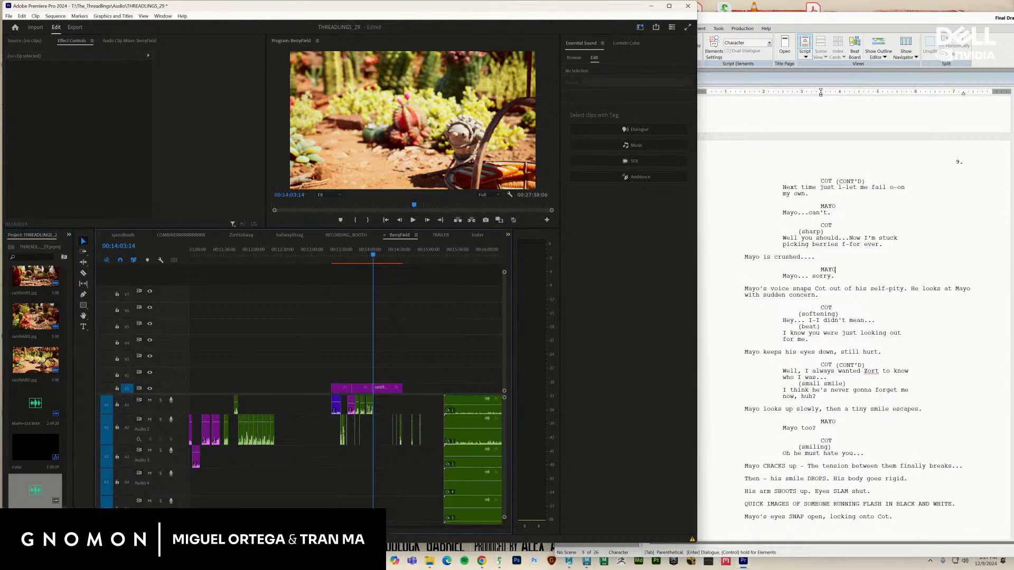
# Unlink the new recording's channels and delete those on Audio 3, Audio 4 and Audio 5
pyautogui.scroll(-6, 342, 436)
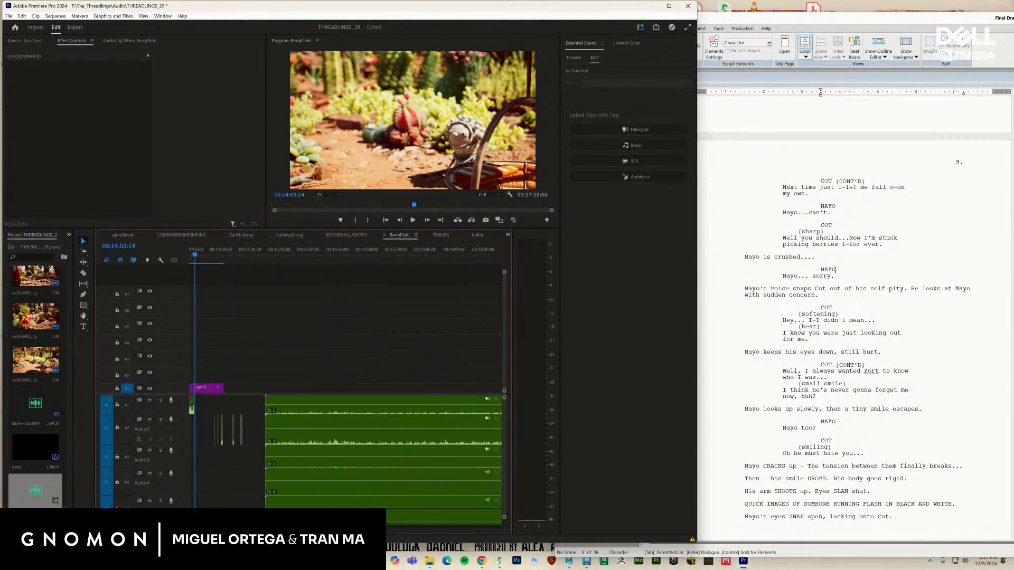
pyautogui.rightClick(357, 469)
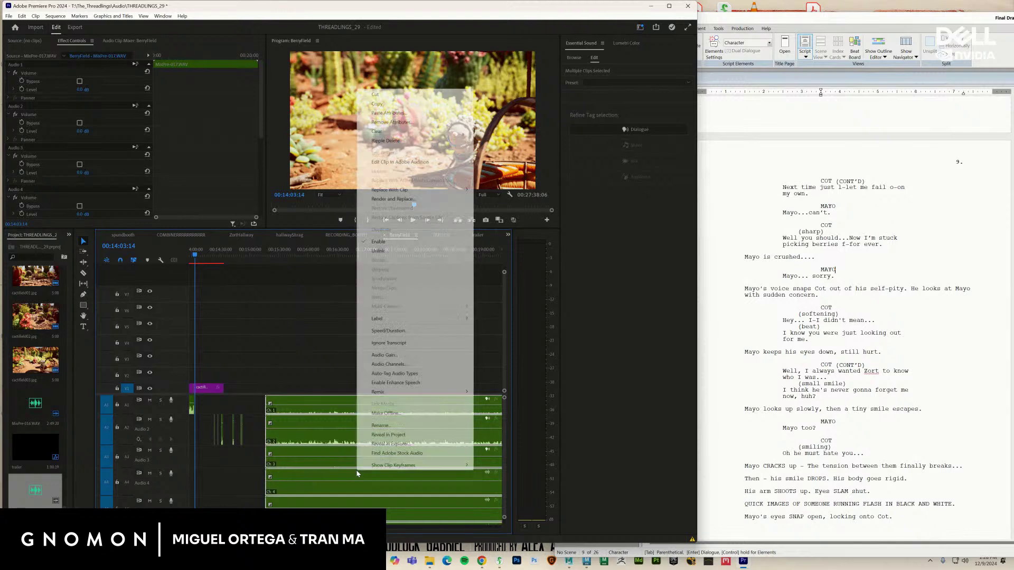
pyautogui.click(408, 251)
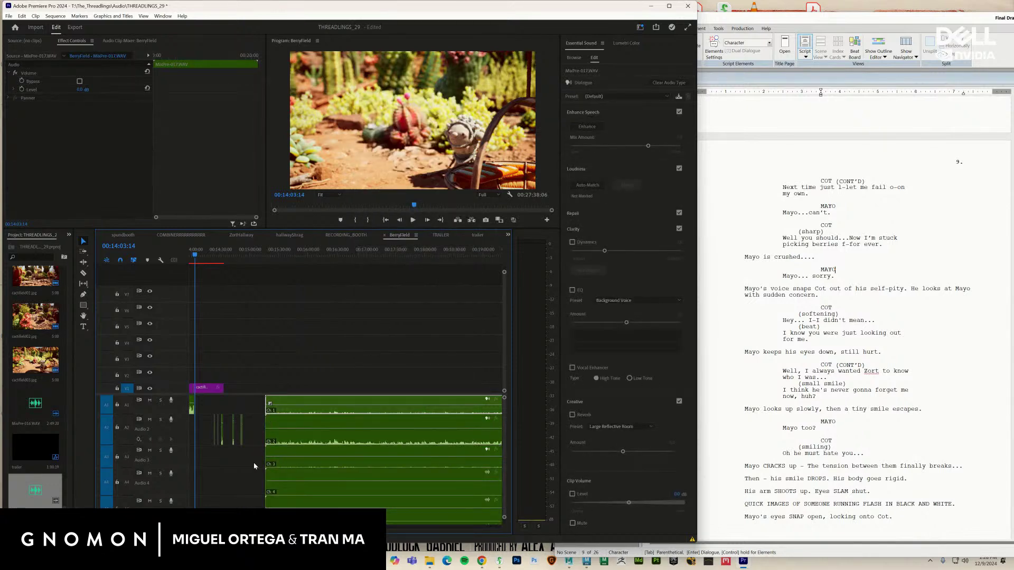
pyautogui.moveTo(250, 461); pyautogui.dragTo(288, 509)
pyautogui.press('Delete')
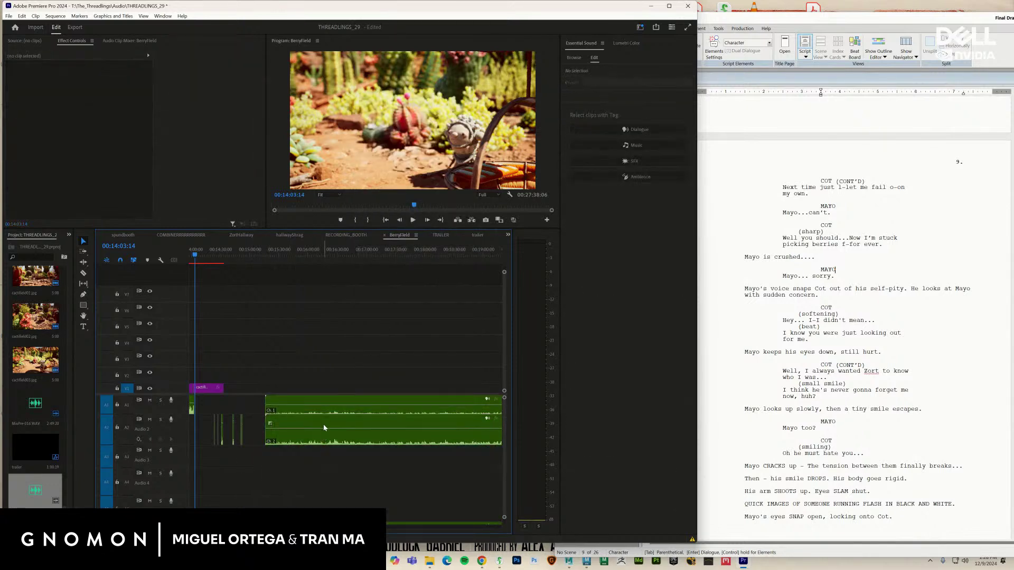
pyautogui.click(324, 426)
pyautogui.press('Delete')
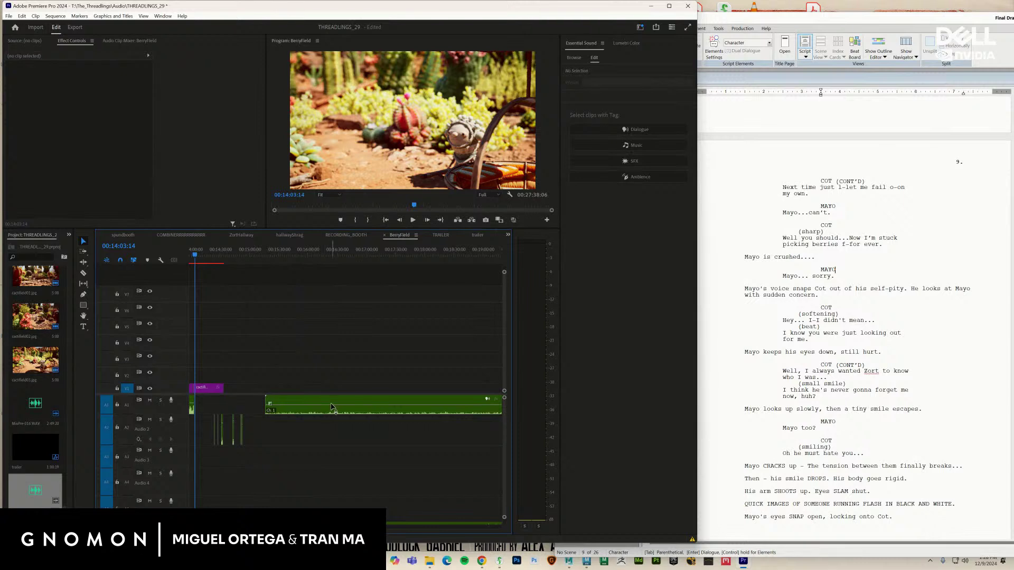
pyautogui.hotkey('ctrl', 'z')
# Delete the new recording's channels on Audio 1, Audio 6 and Audio 7, keeping only the one on Audio 2
pyautogui.click(332, 404)
pyautogui.press('Delete')
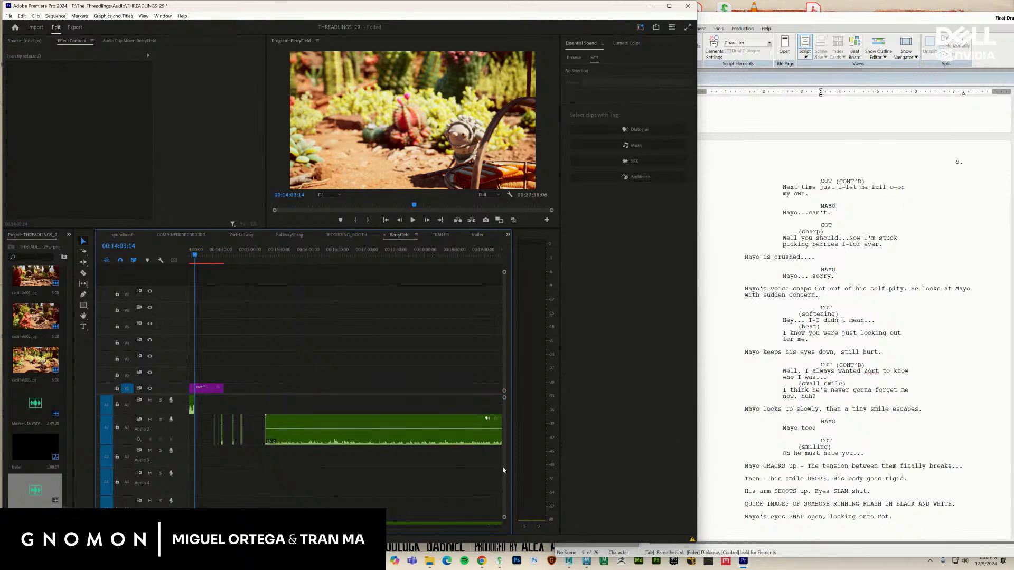
pyautogui.scroll(-5, 504, 469)
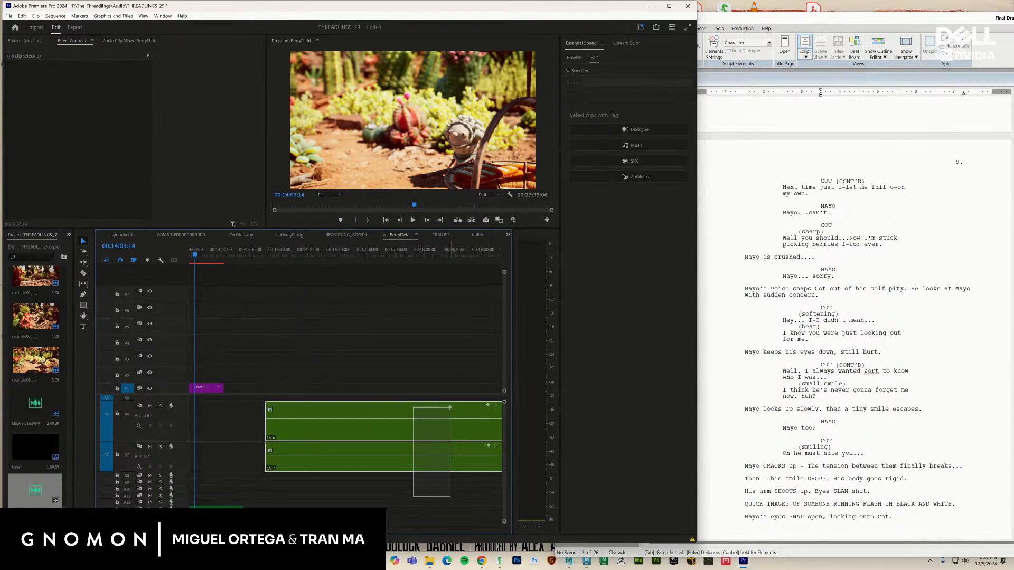
pyautogui.scroll(5, 506, 441)
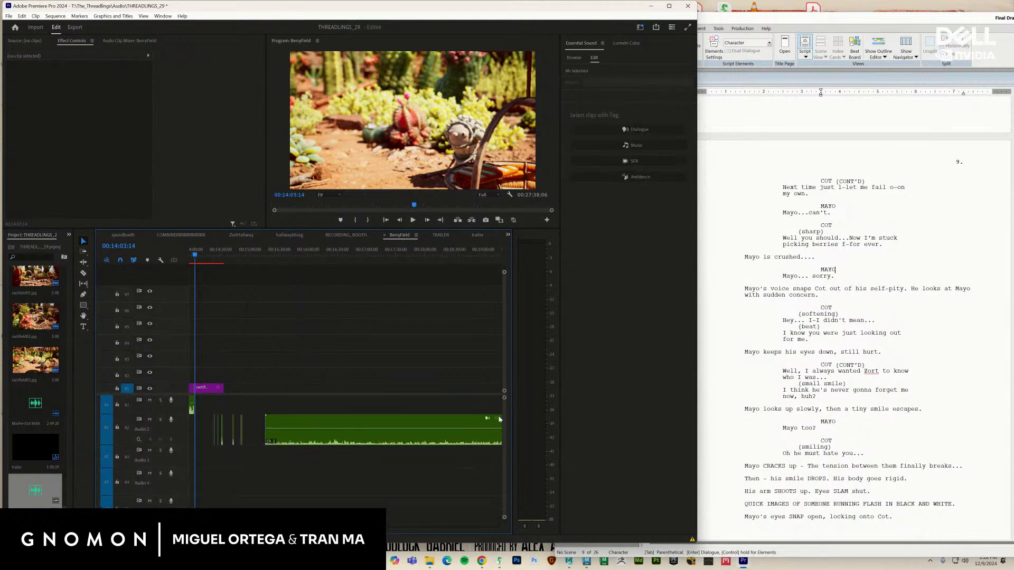
# Normalize the max peak of the new recording on Audio 2 with Audio Gain
pyautogui.click(332, 446)
pyautogui.rightClick(332, 446)
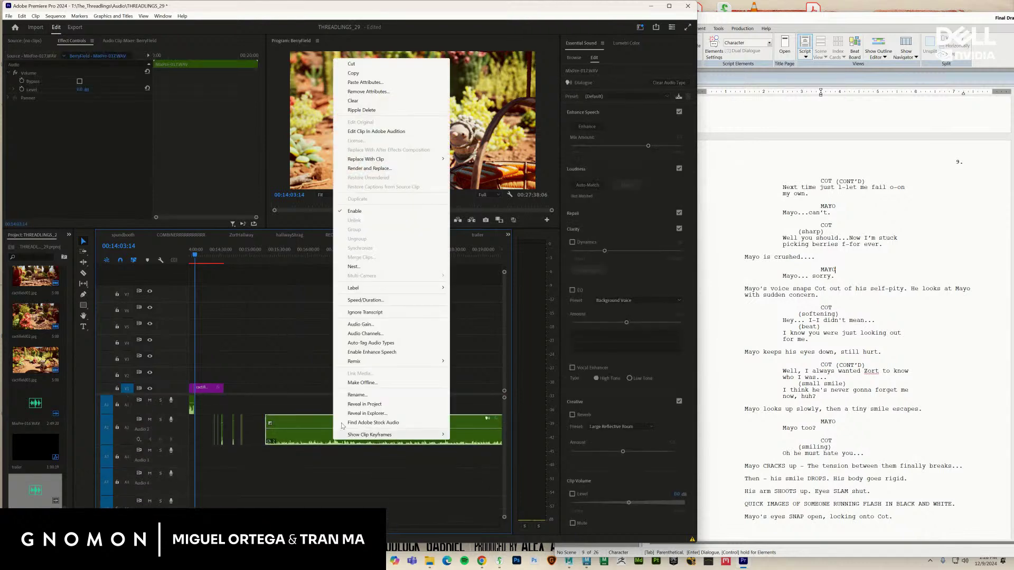
pyautogui.click(381, 325)
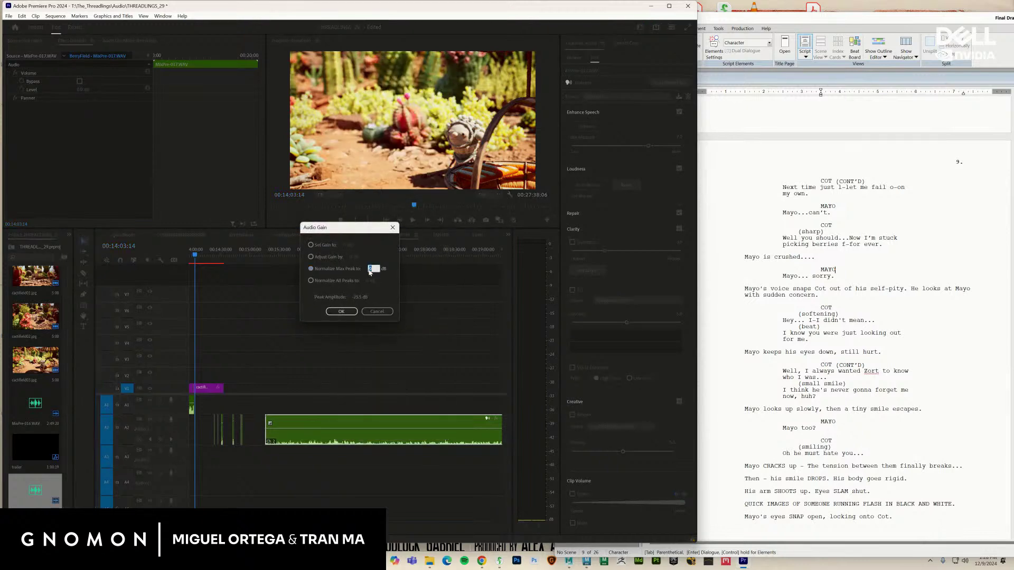
pyautogui.press('Return')
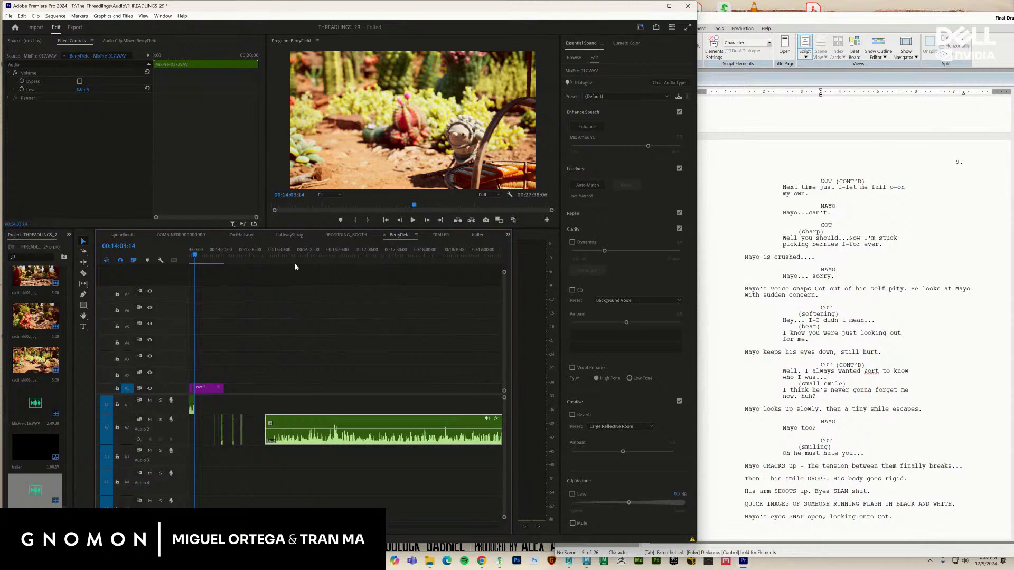
# Play the new recording on Audio 2, split it at 00:15:39:13 and delete the part before the cut
pyautogui.moveTo(295, 259); pyautogui.dragTo(269, 256)
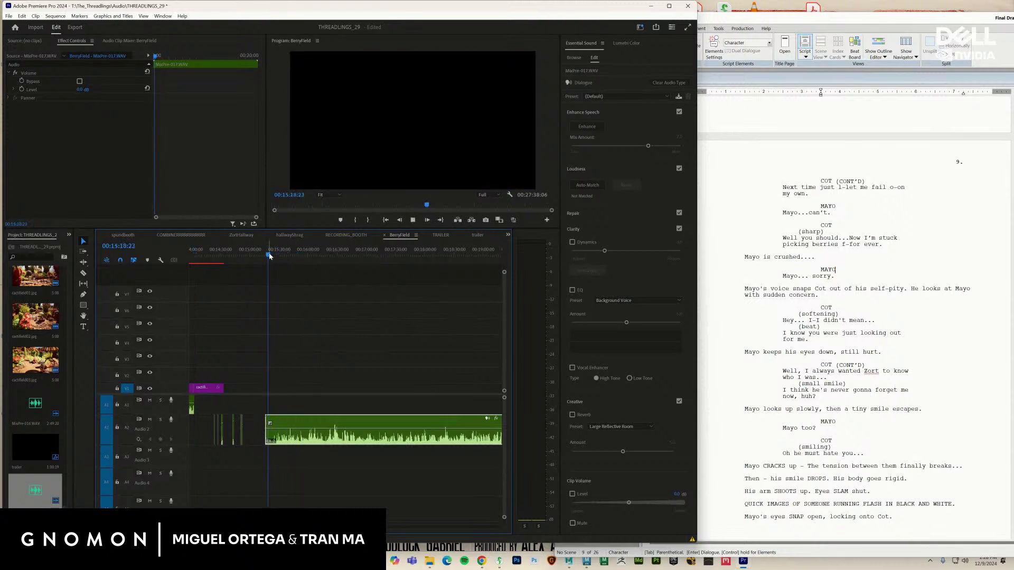
pyautogui.press('space')
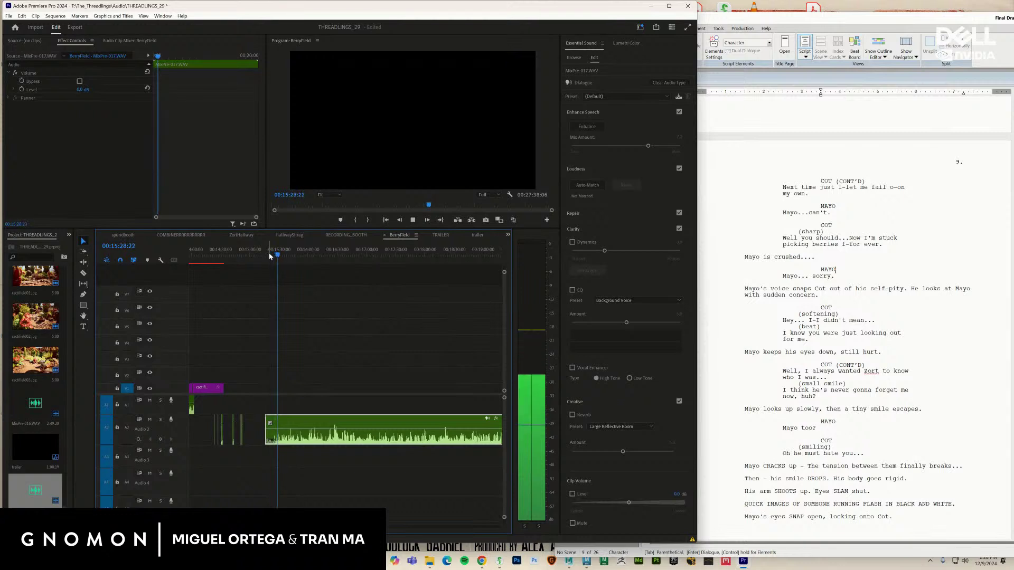
pyautogui.press('space')
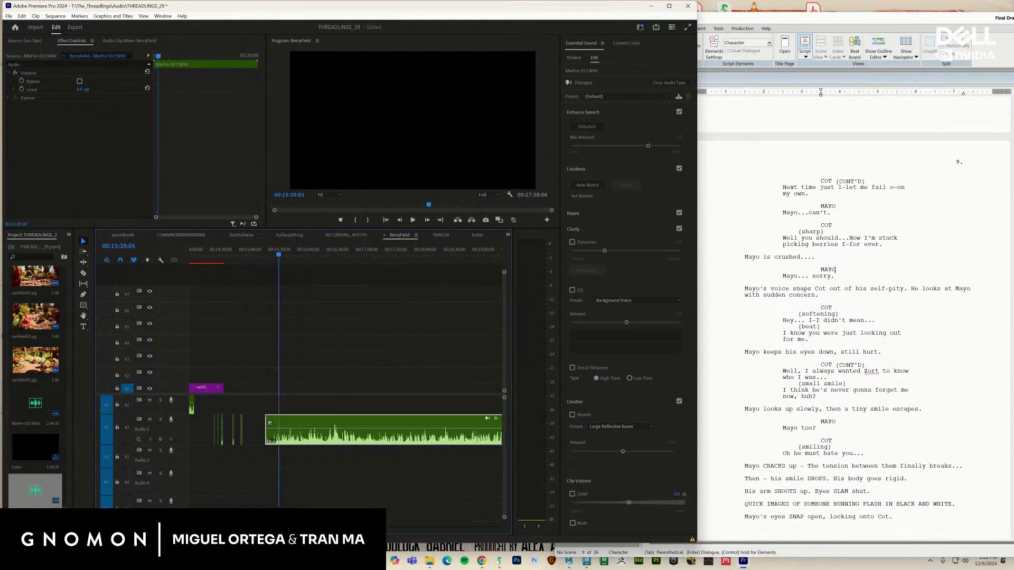
pyautogui.press('=')
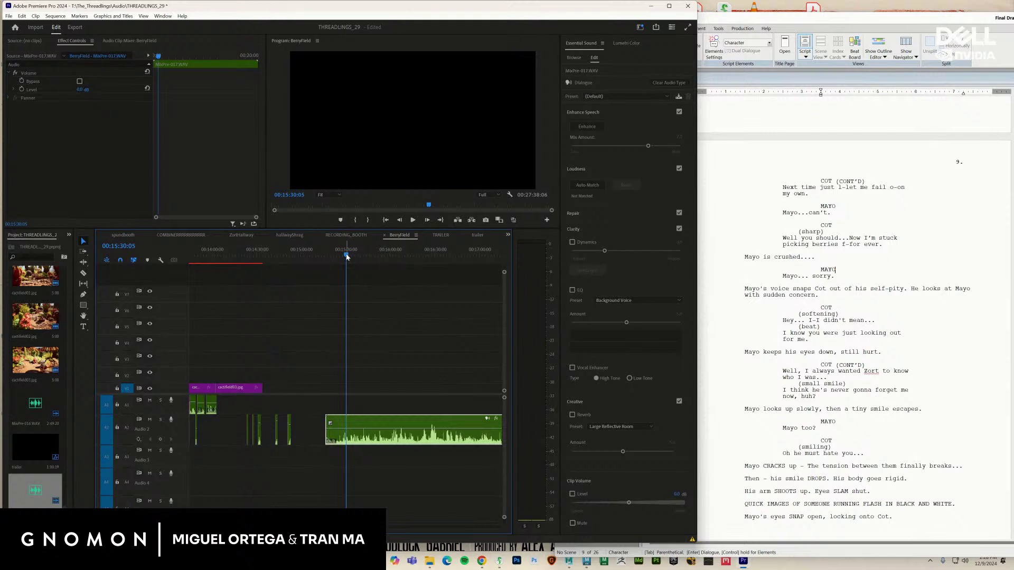
pyautogui.press('space')
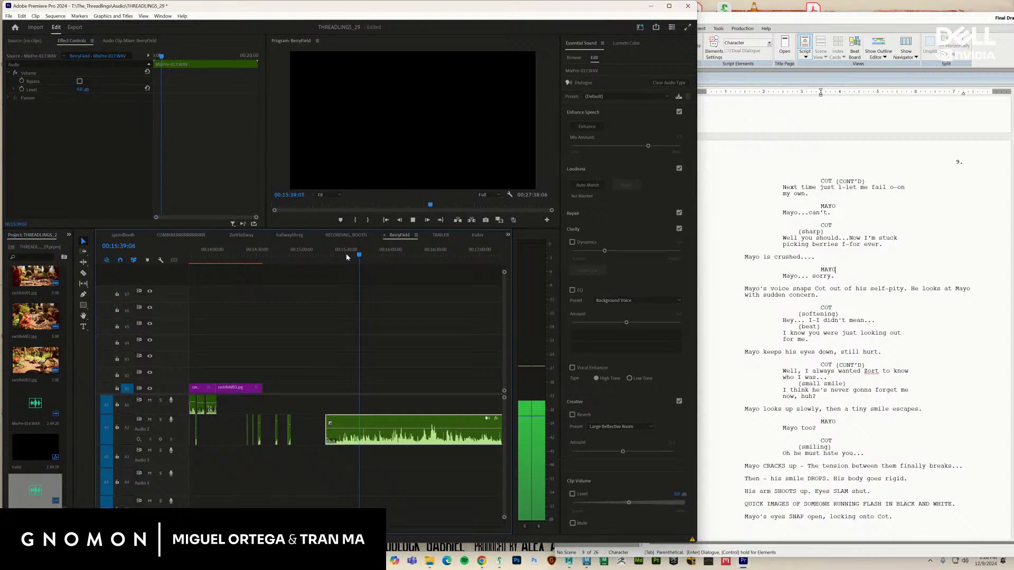
pyautogui.press('space')
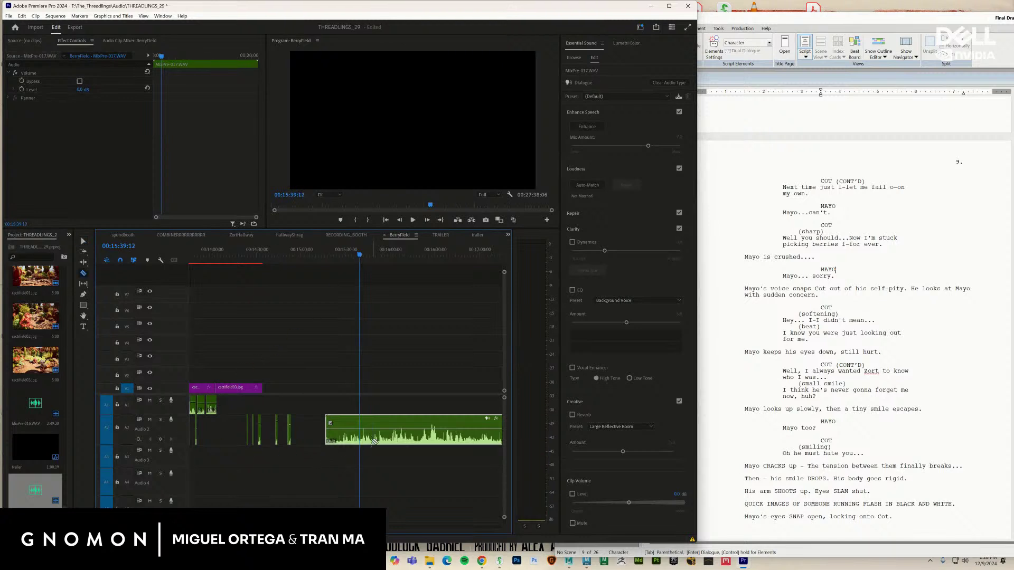
pyautogui.click(362, 440)
pyautogui.press('space')
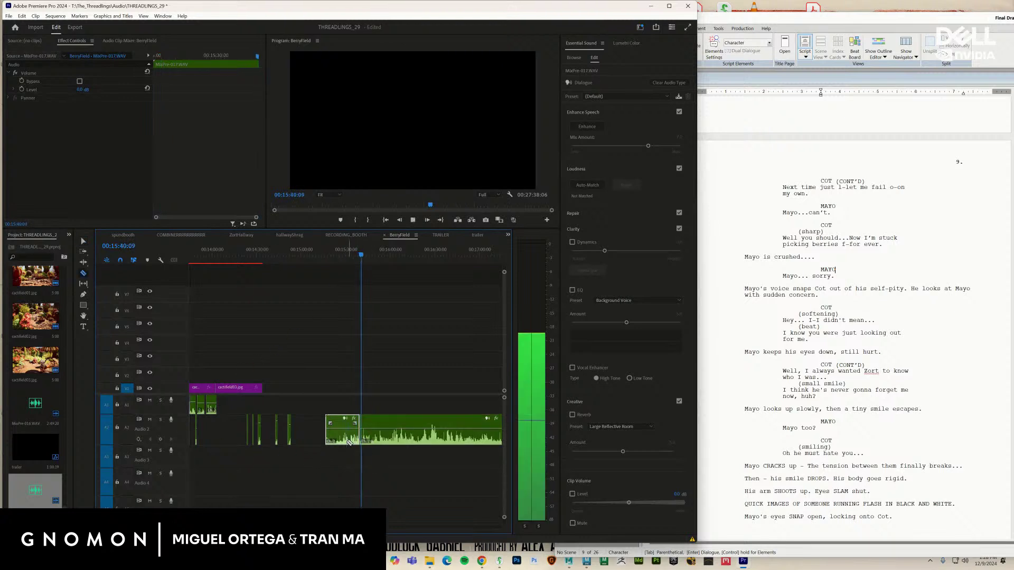
pyautogui.press('v')
pyautogui.press('Delete')
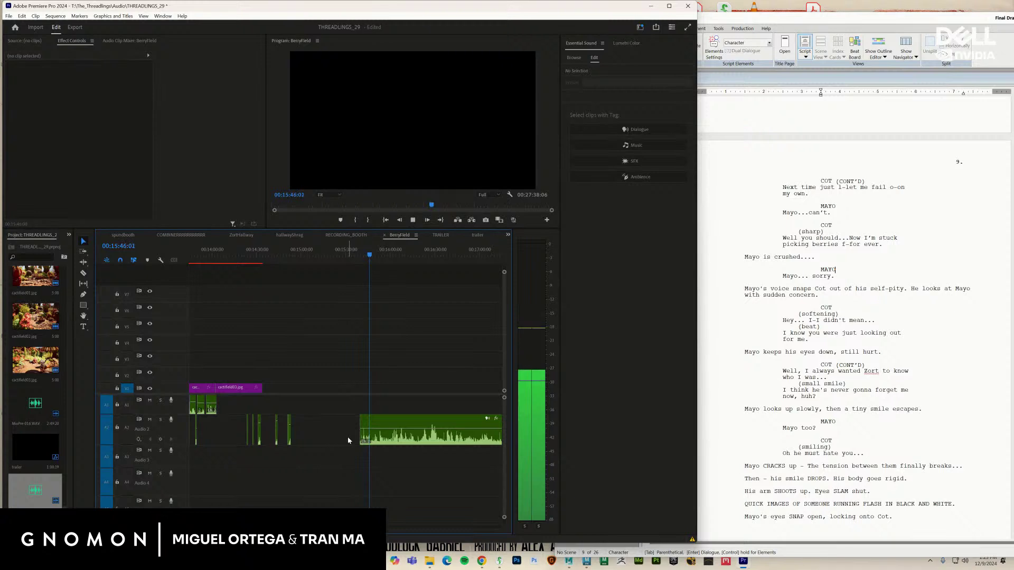
# Split the remaining Audio 2 recording at 00:15:47:01 and again less than a second after that cut
pyautogui.press('space')
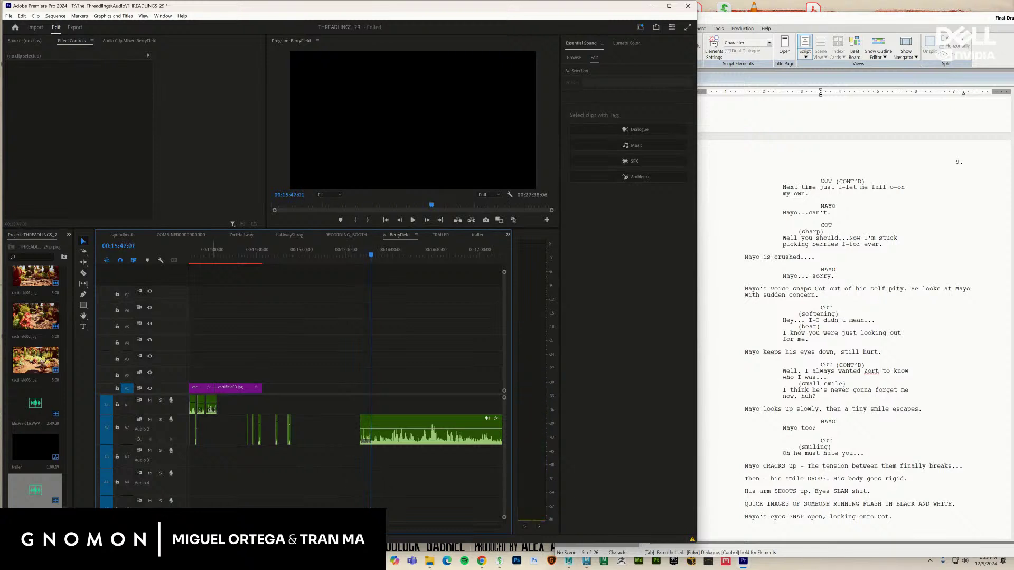
pyautogui.press('=')
pyautogui.press('=')
pyautogui.press('=')
pyautogui.press('=')
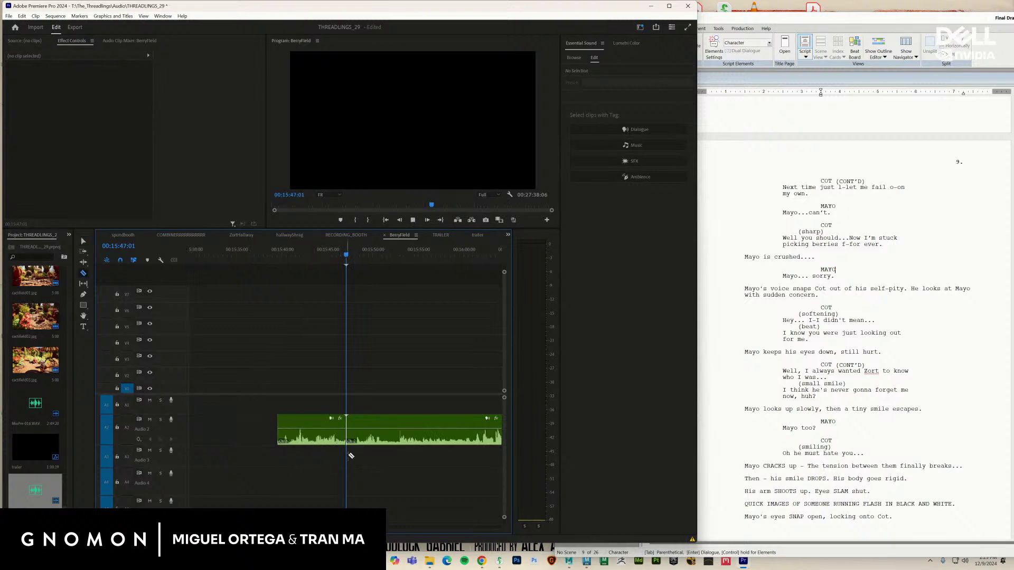
pyautogui.press('space')
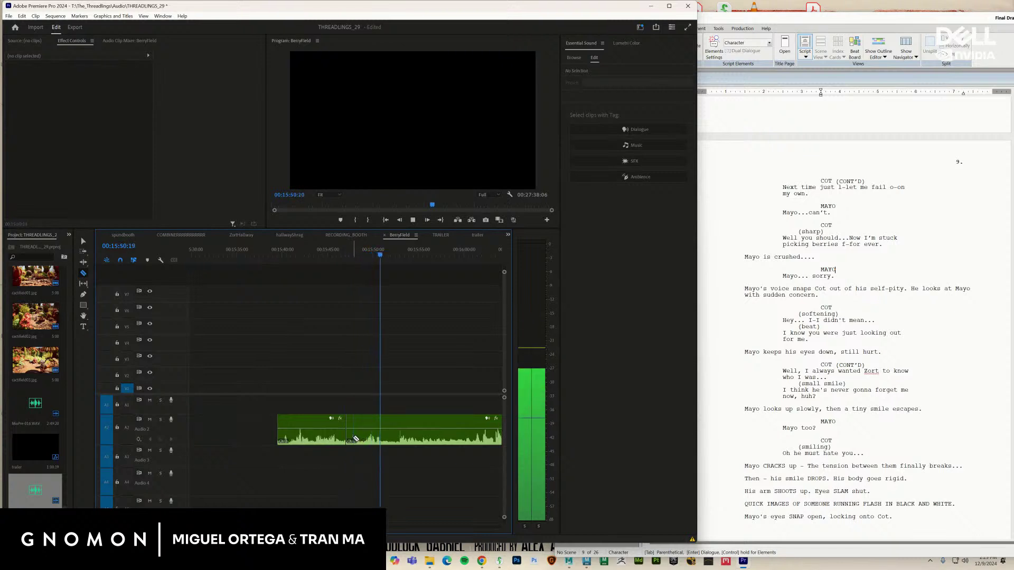
pyautogui.click(354, 439)
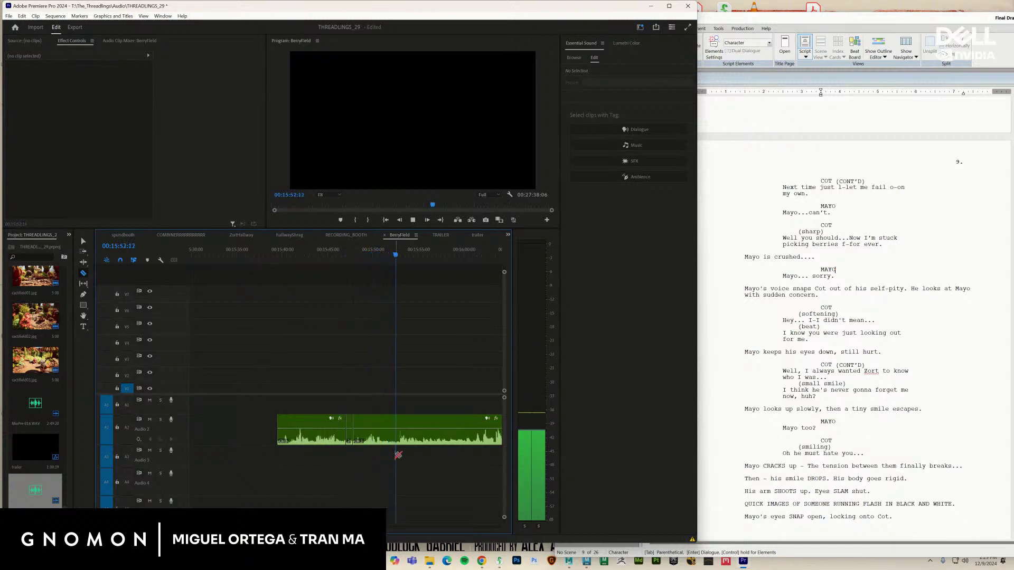
# Listen through the Audio 2 recording, split it at 00:16:37:13 and delete the long segment before the cut
pyautogui.click(436, 442)
pyautogui.press('space')
pyautogui.press('space')
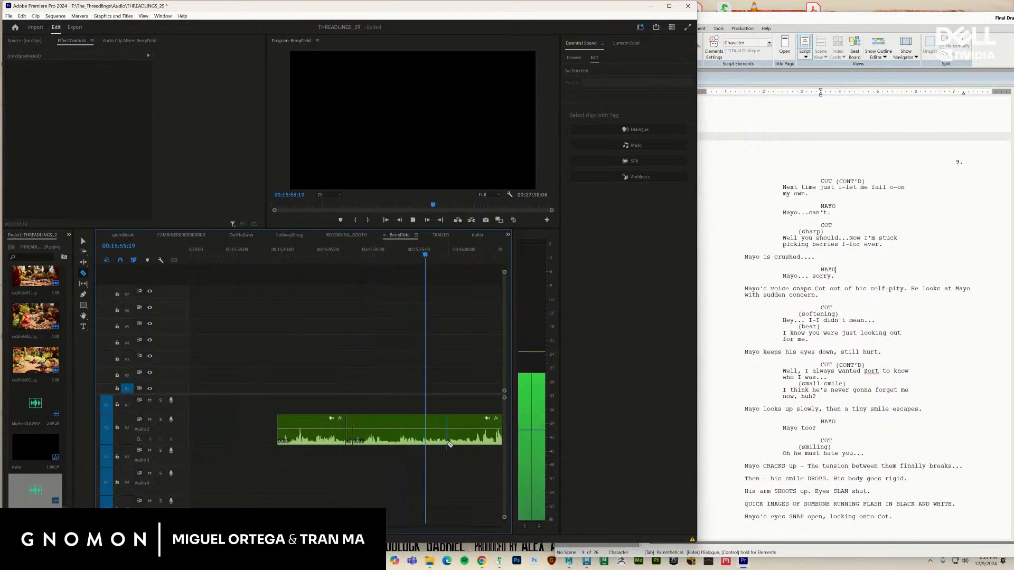
pyautogui.press('space')
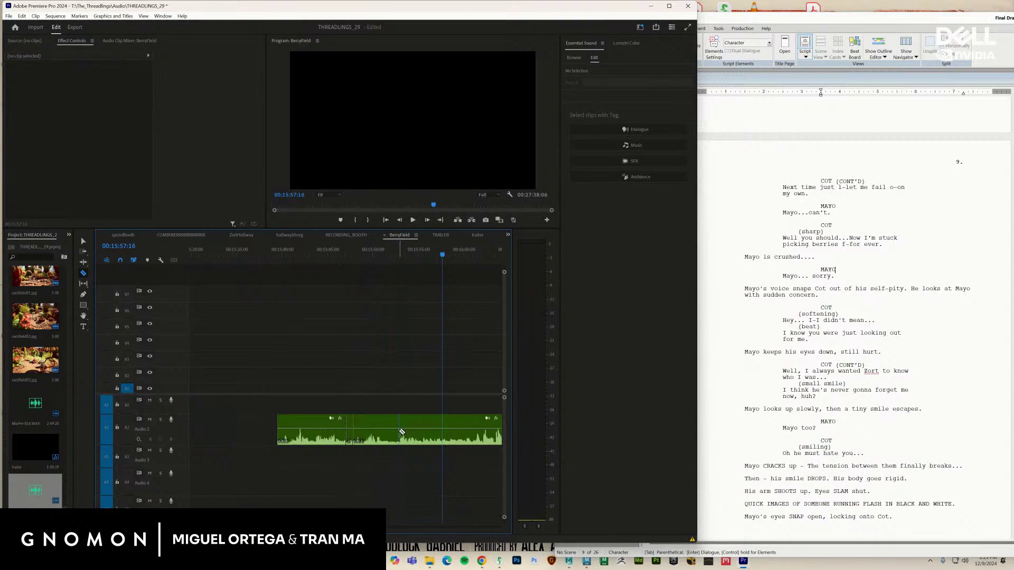
pyautogui.press('space')
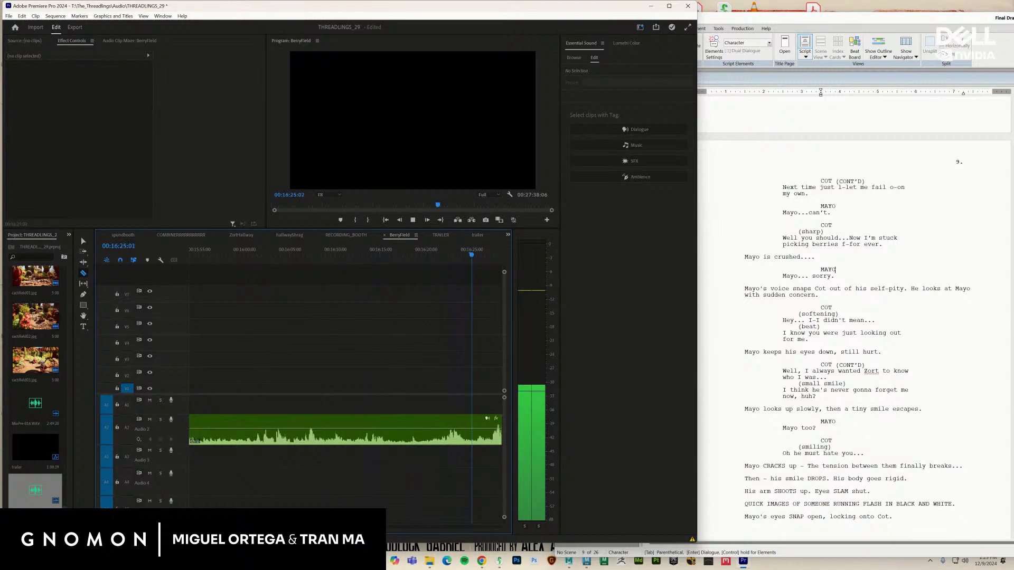
pyautogui.press('-')
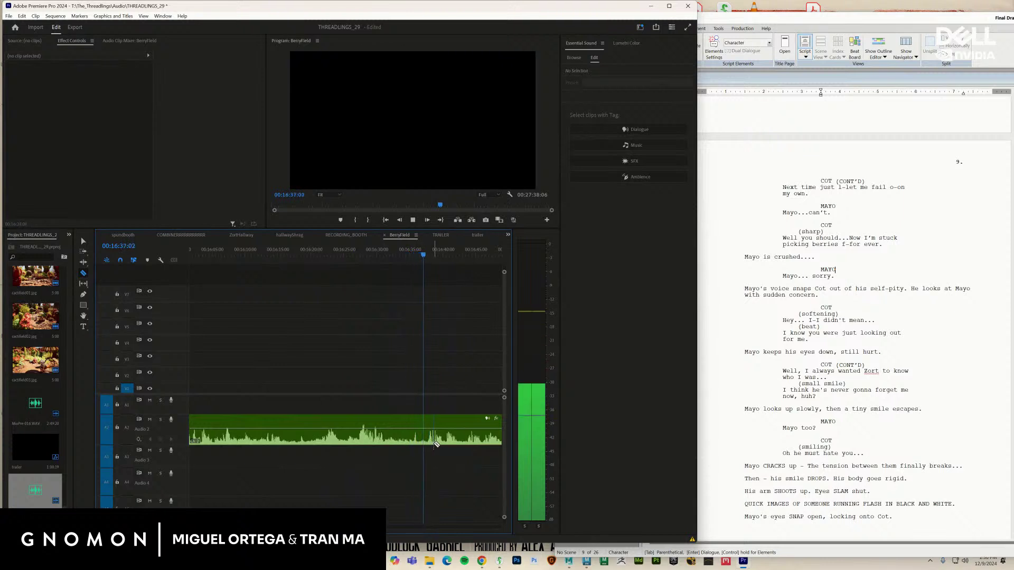
pyautogui.press('space')
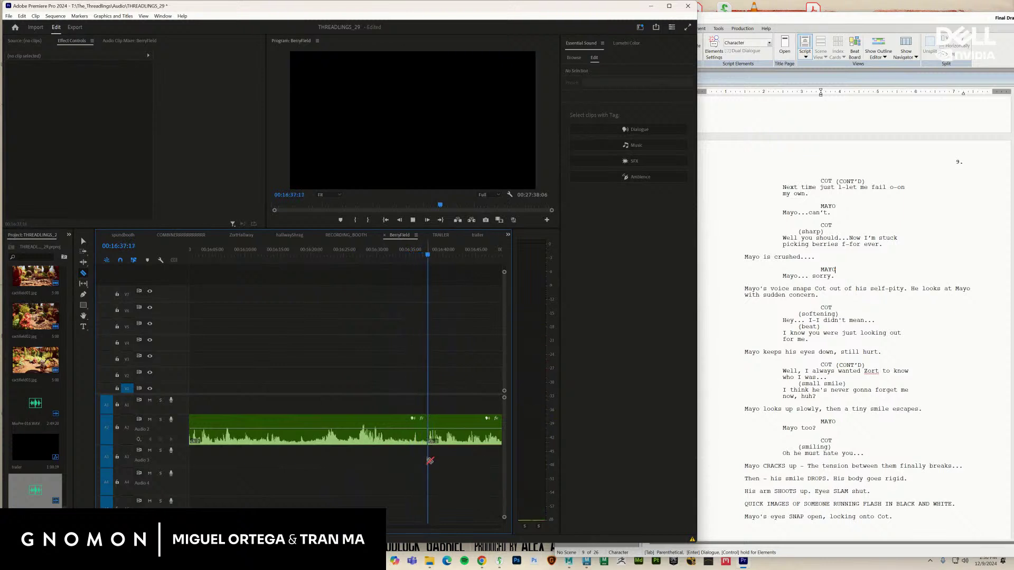
pyautogui.press('space')
pyautogui.press('v')
pyautogui.click(400, 443)
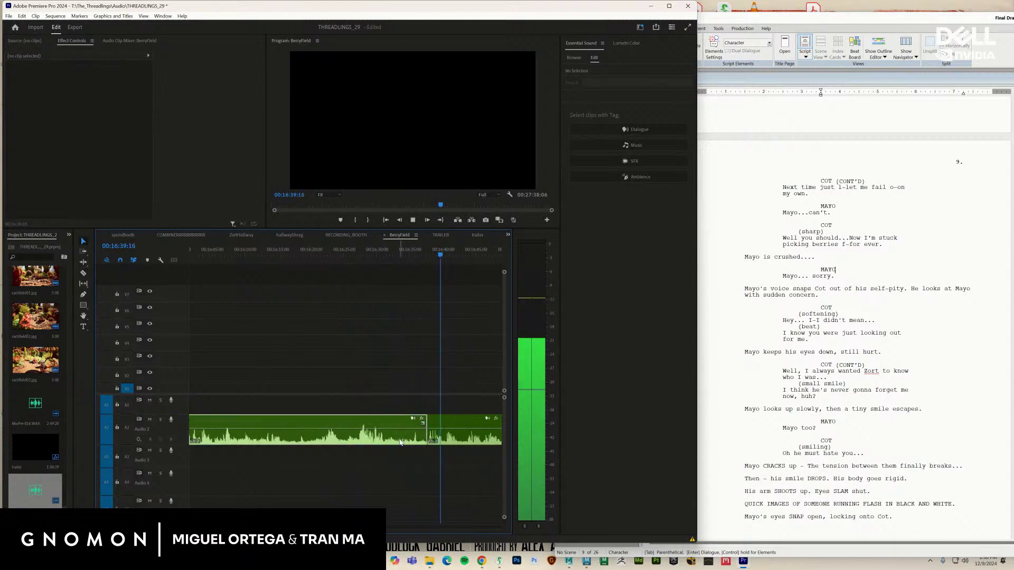
pyautogui.press('Delete')
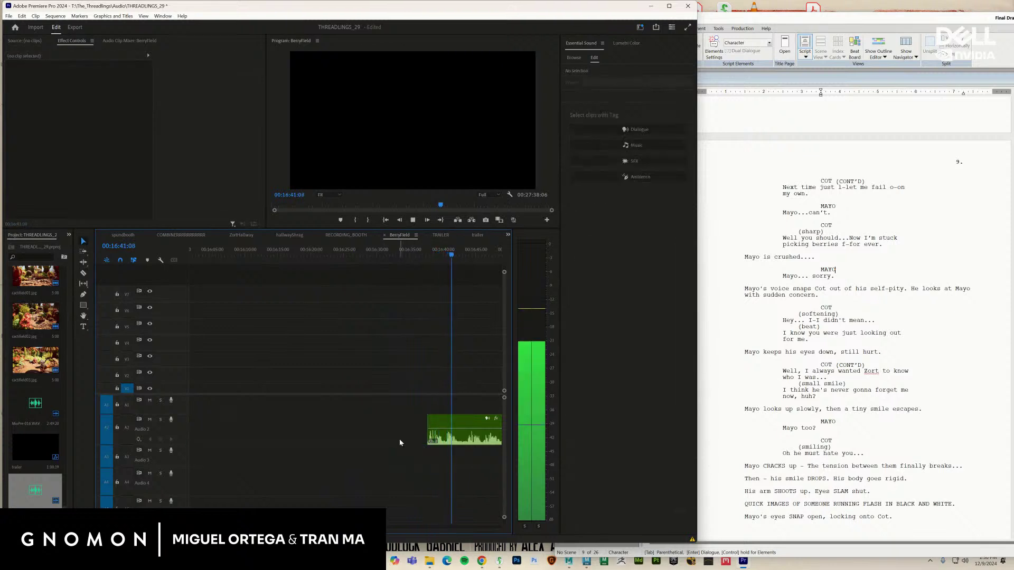
# Split the Audio 2 recording into separate takes at 00:16:43:03 and 00:16:49:05
pyautogui.press('space')
pyautogui.press('c')
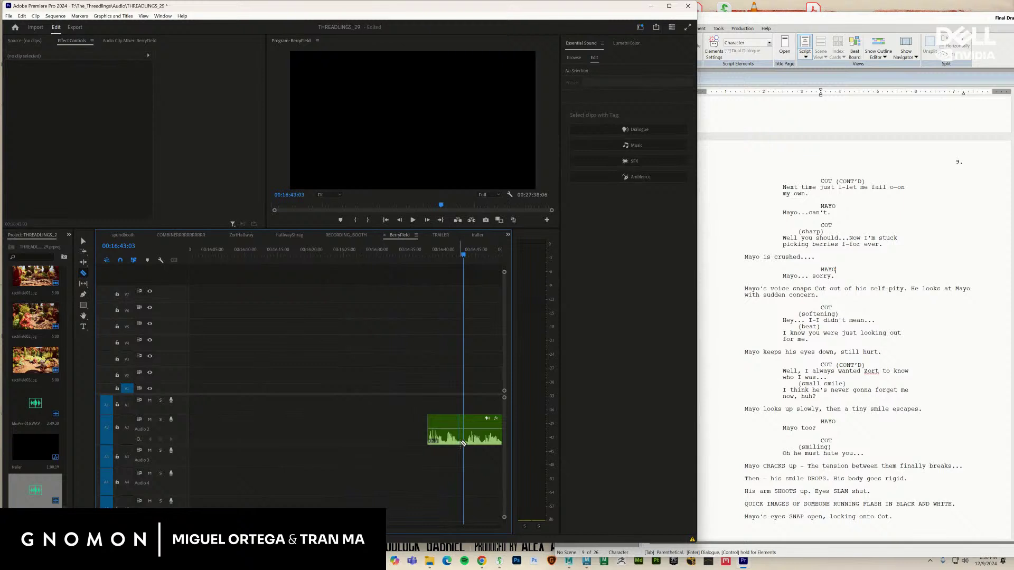
pyautogui.press('space')
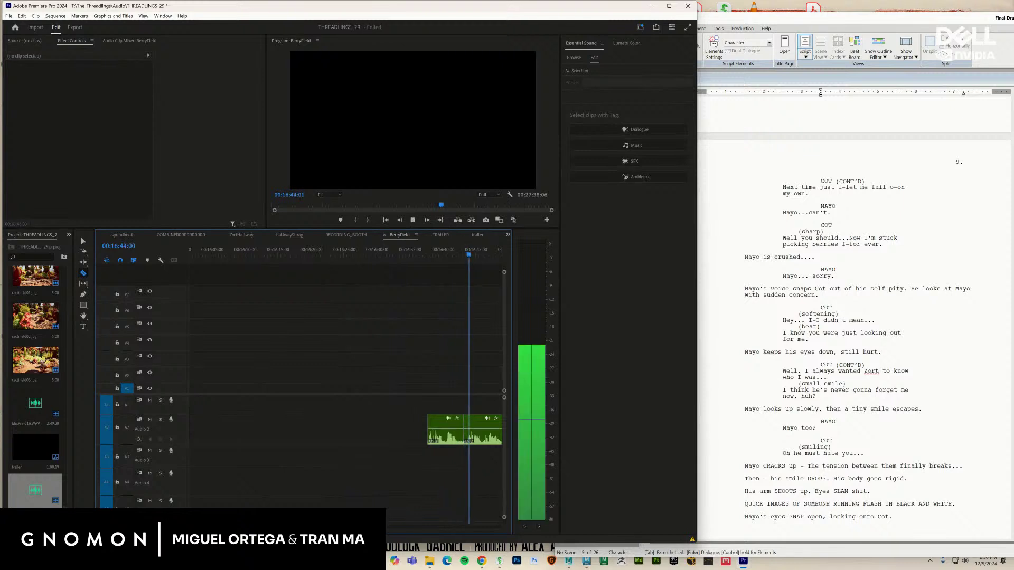
pyautogui.press('-')
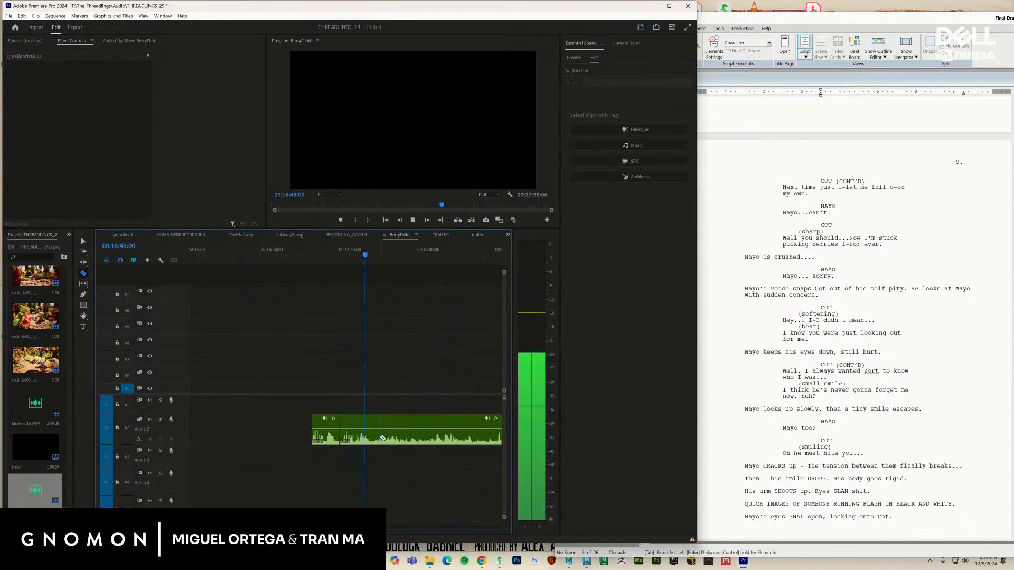
pyautogui.press('space')
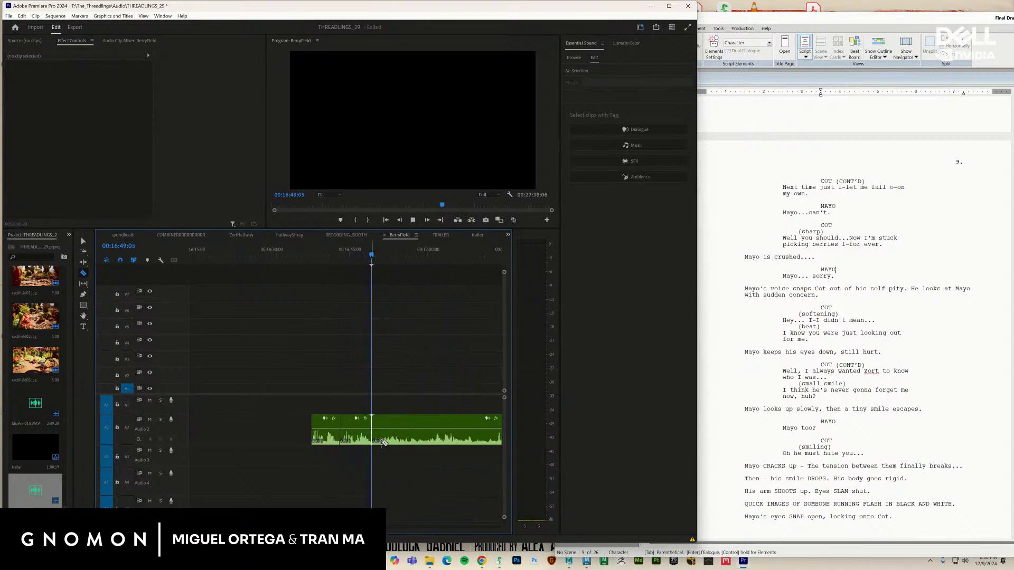
# Split the Audio 2 recording at 00:17:15:13 and delete the segment between 00:16:49:05 and that cut
pyautogui.press('space')
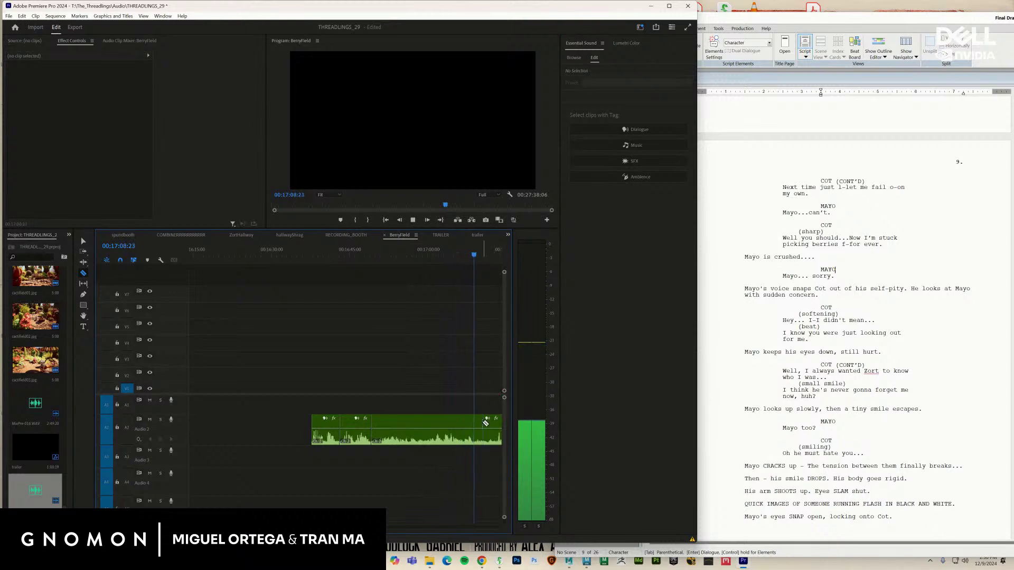
pyautogui.press('-')
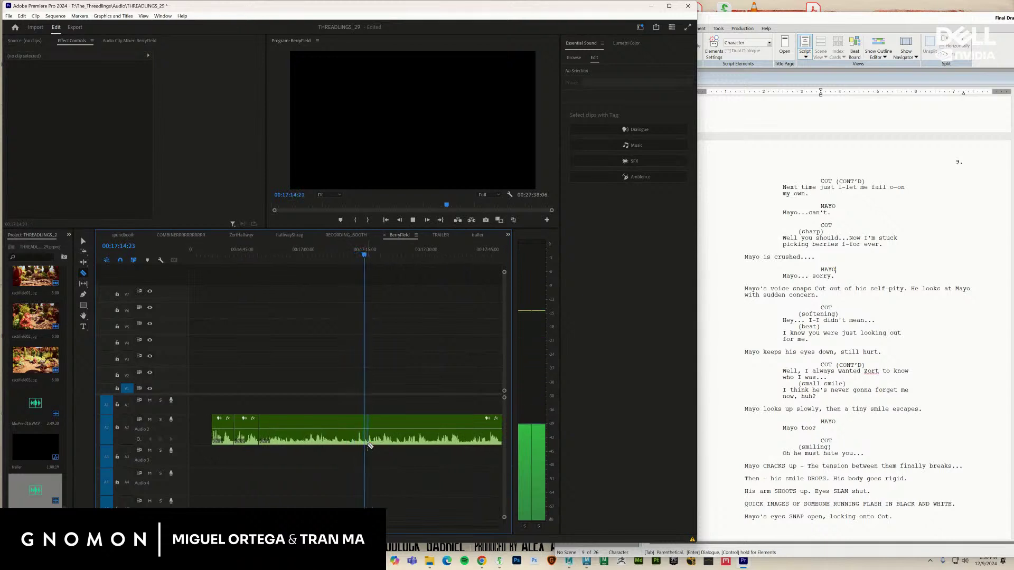
pyautogui.press('space')
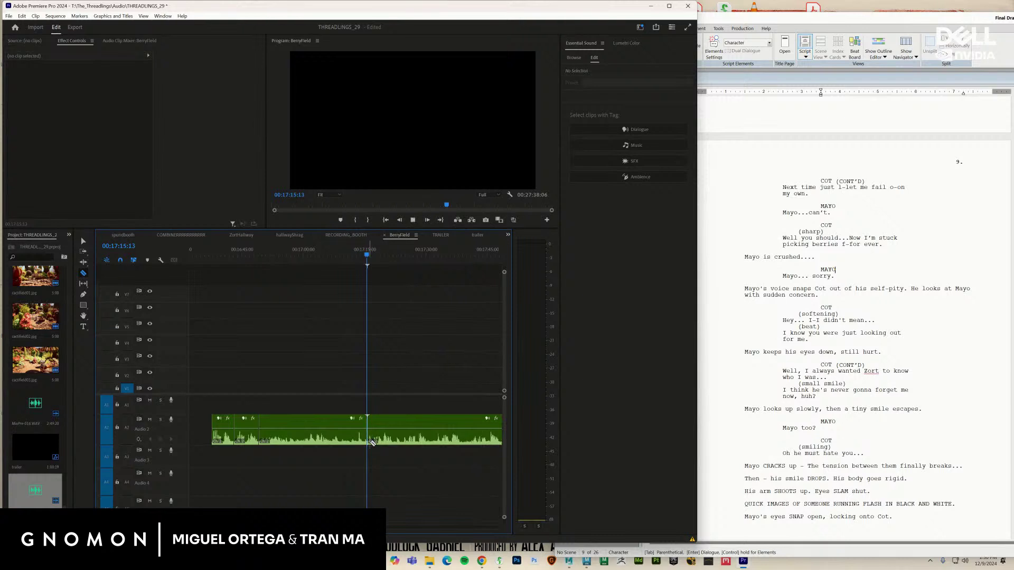
pyautogui.press('space')
pyautogui.press('v')
pyautogui.click(322, 442)
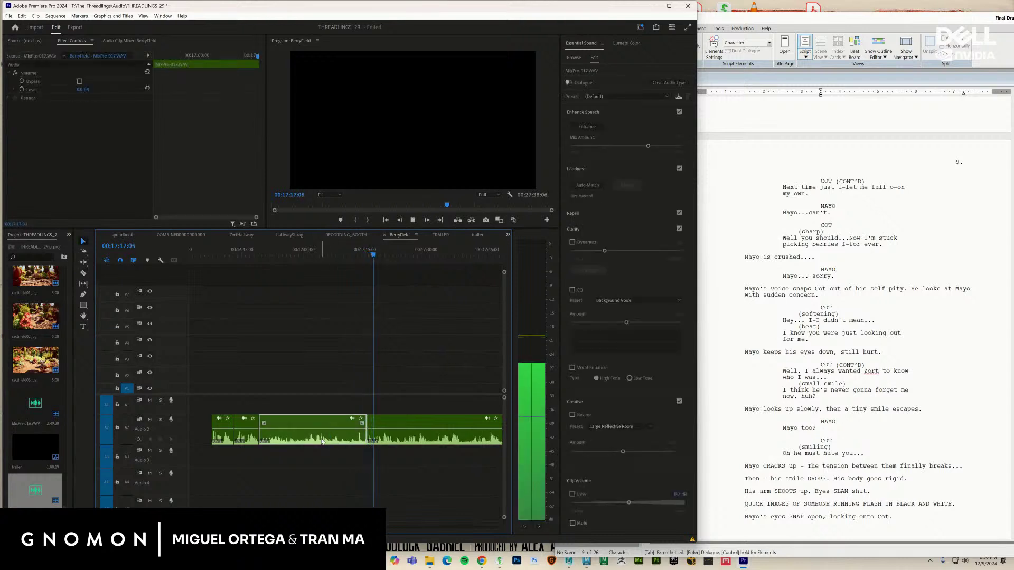
pyautogui.press('Delete')
# Isolate the take between about 00:17:24 and 00:17:31:05 and move it from Audio 2 up to Audio 1
pyautogui.press('c')
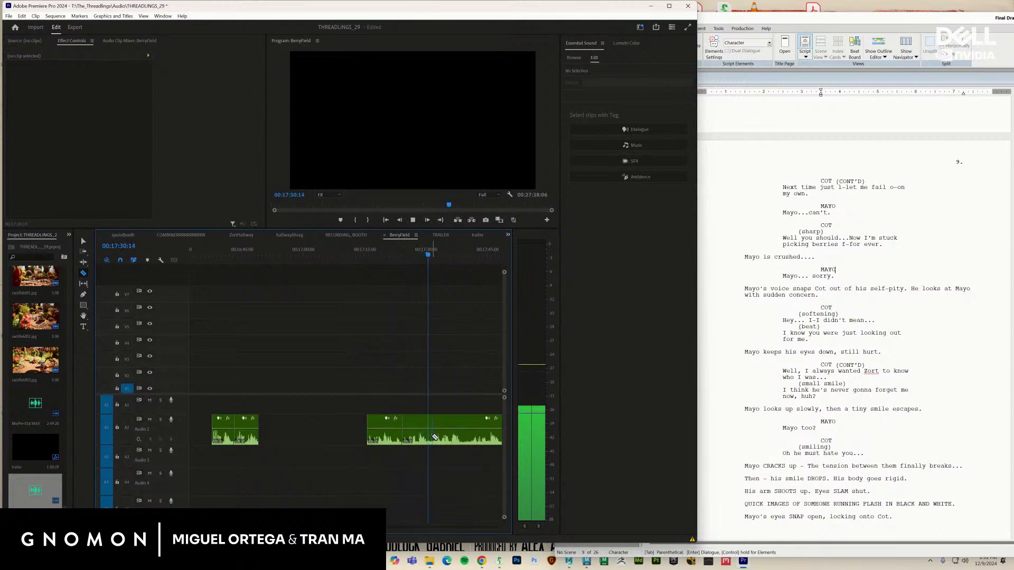
pyautogui.click(432, 437)
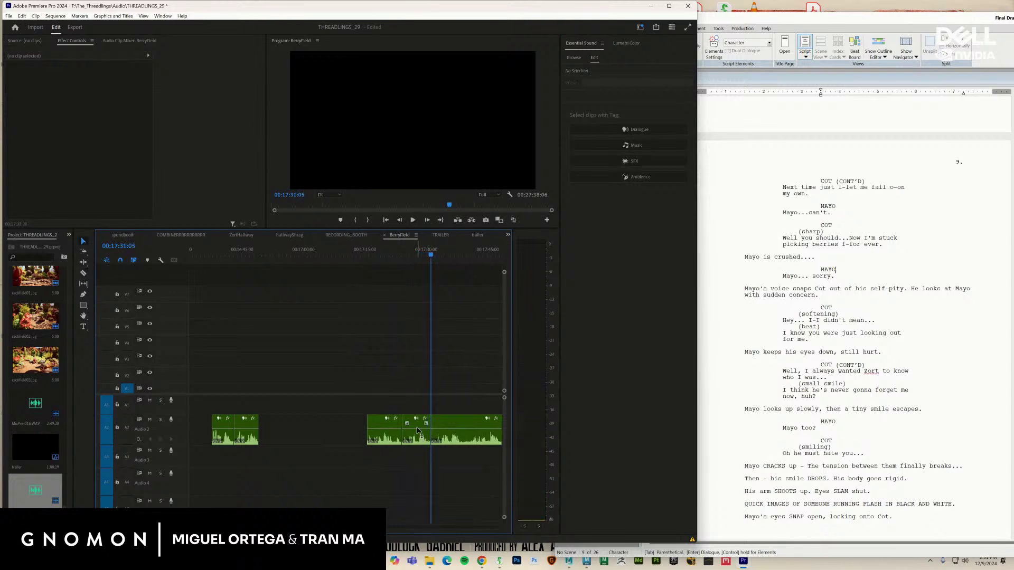
pyautogui.moveTo(417, 438); pyautogui.dragTo(417, 412)
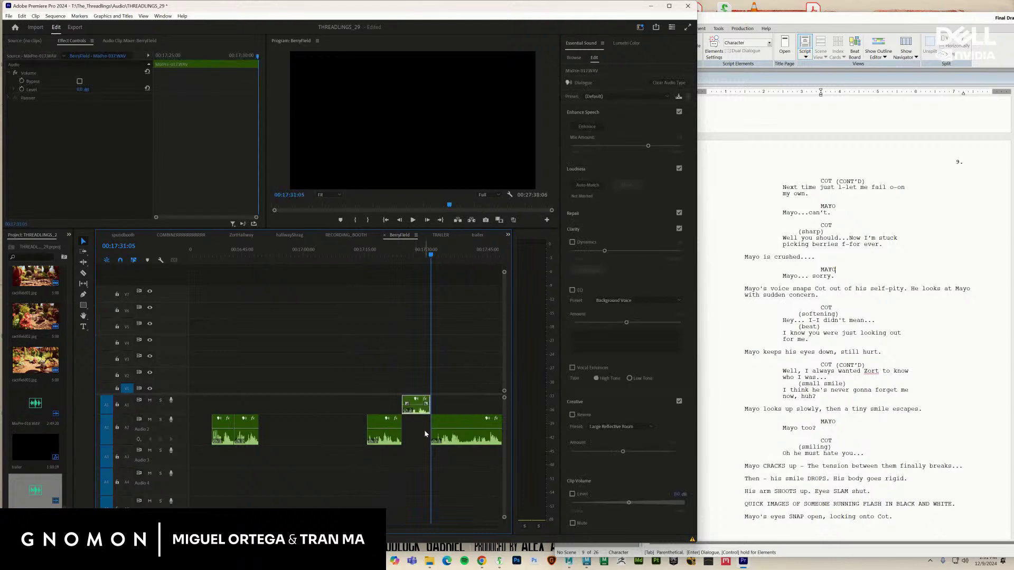
# Play the rest of the Audio 2 recording and split it into separate takes between about 00:17:40 and 00:18:03
pyautogui.press('c')
pyautogui.press('space')
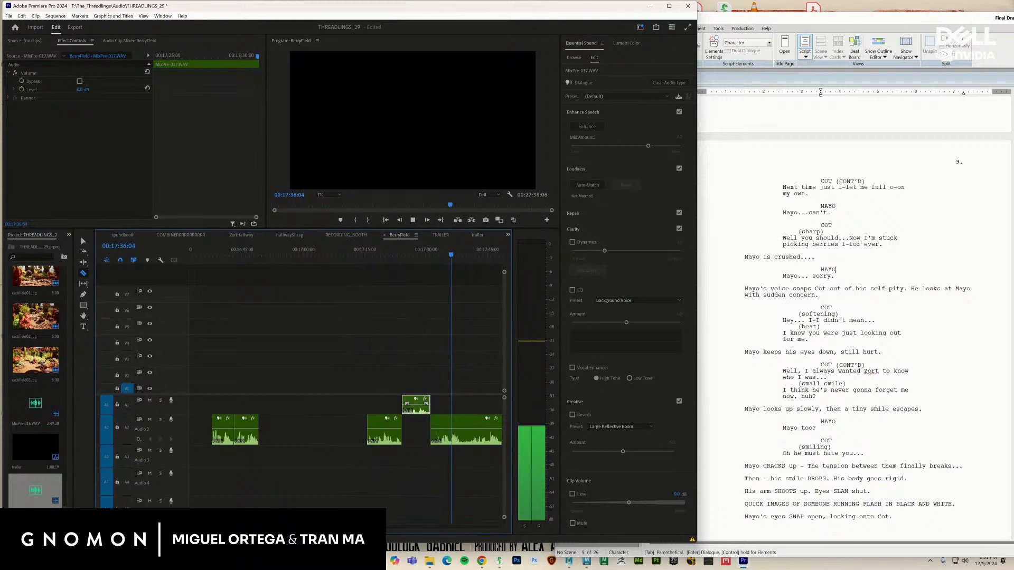
pyautogui.press('-')
pyautogui.press('-')
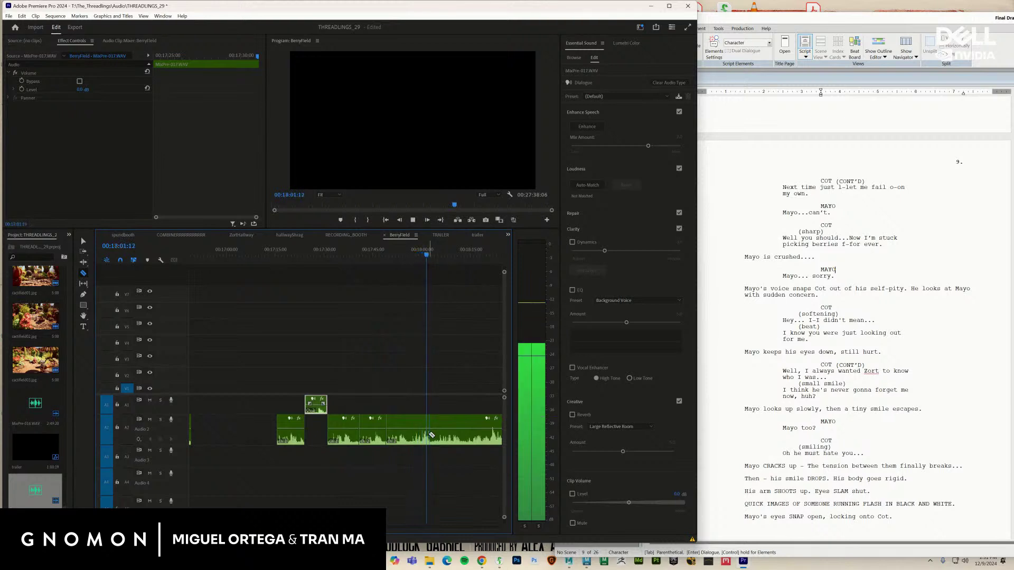
pyautogui.press('space')
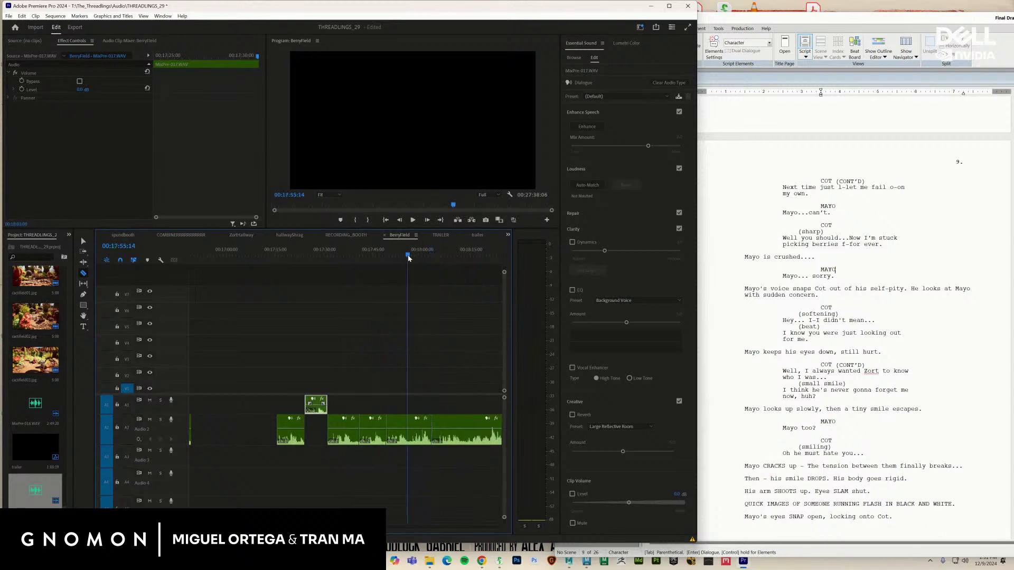
pyautogui.press('space')
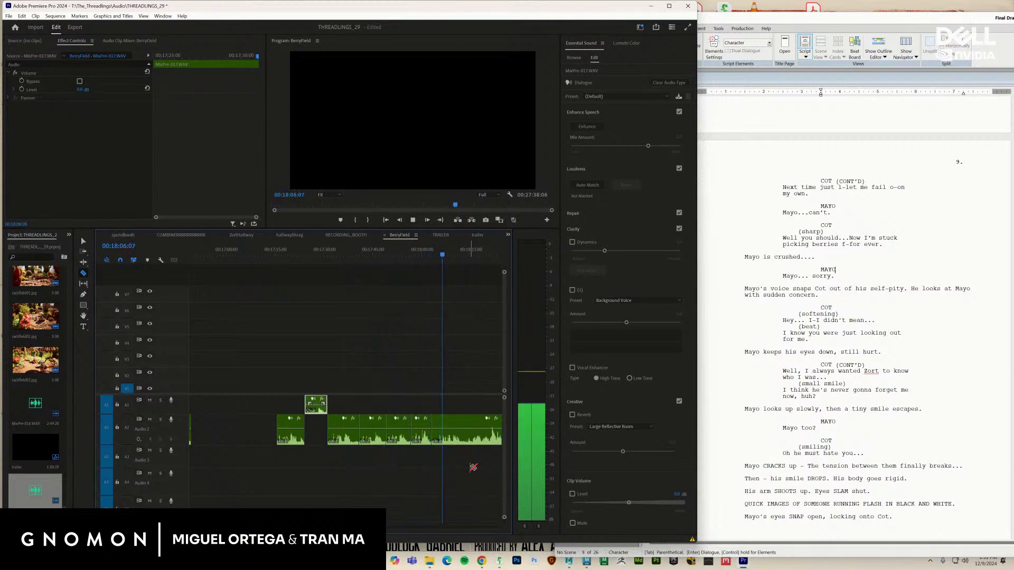
pyautogui.click(438, 422)
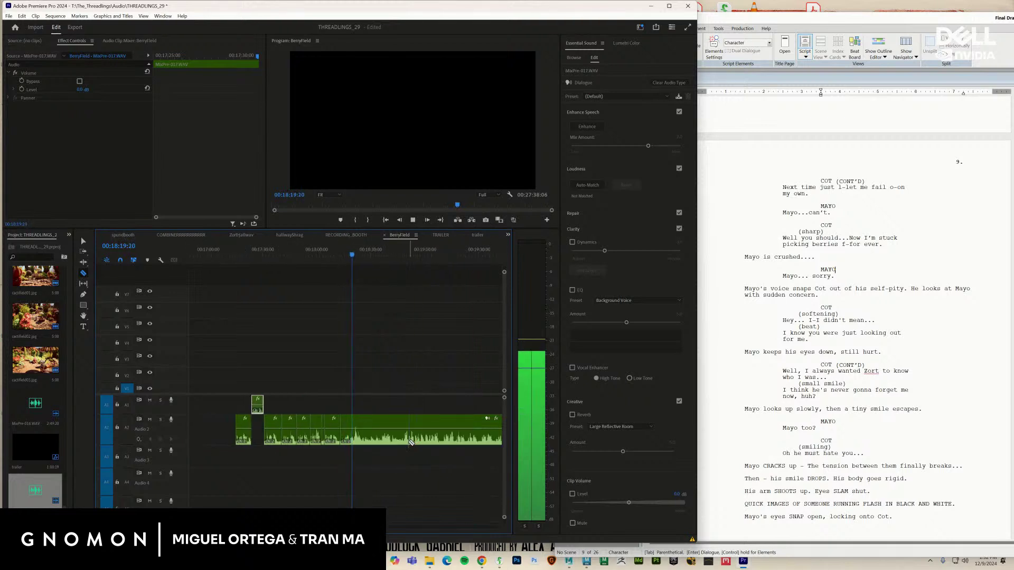
# Skim and play the Audio 2 recording from about 00:18:19 to 00:19:20, checking it against the script lines
pyautogui.moveTo(382, 255); pyautogui.dragTo(391, 259)
pyautogui.press('space')
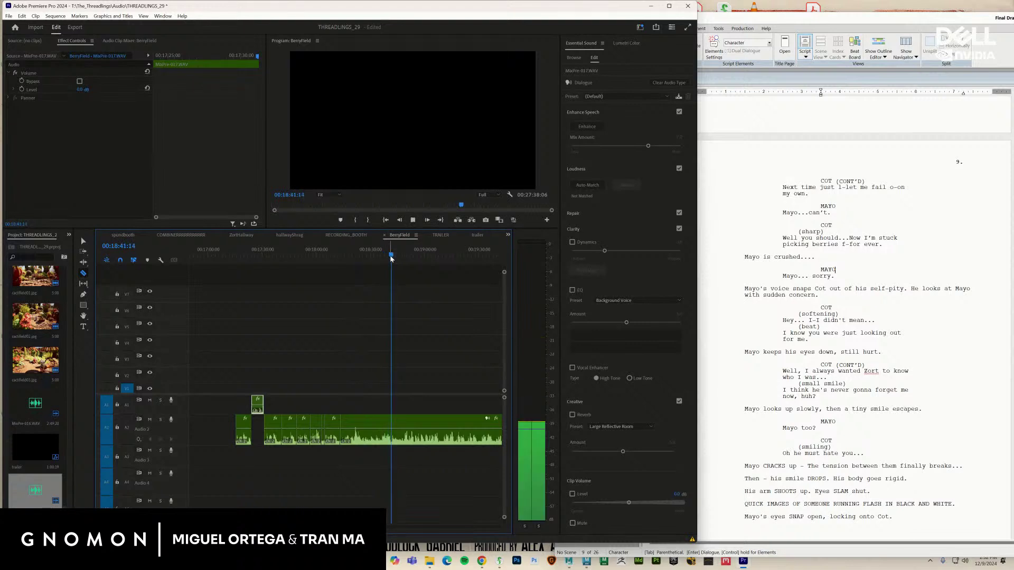
pyautogui.moveTo(391, 259); pyautogui.dragTo(406, 257)
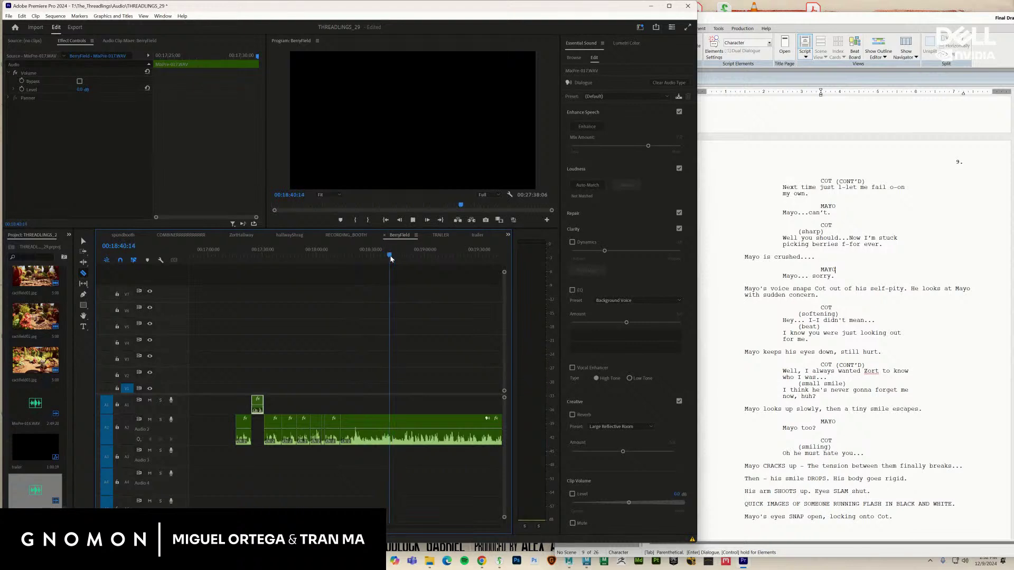
pyautogui.press('space')
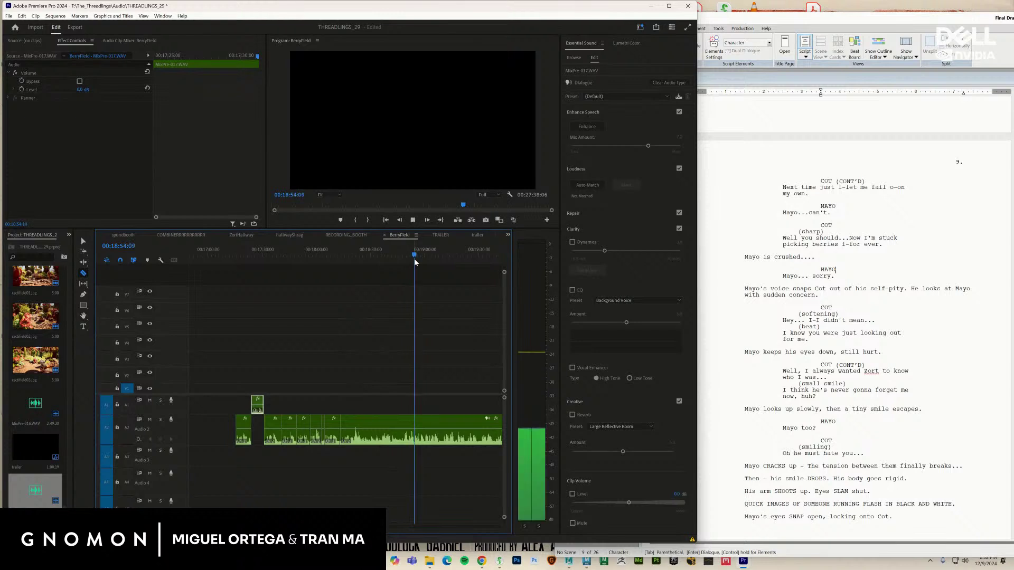
pyautogui.press('space')
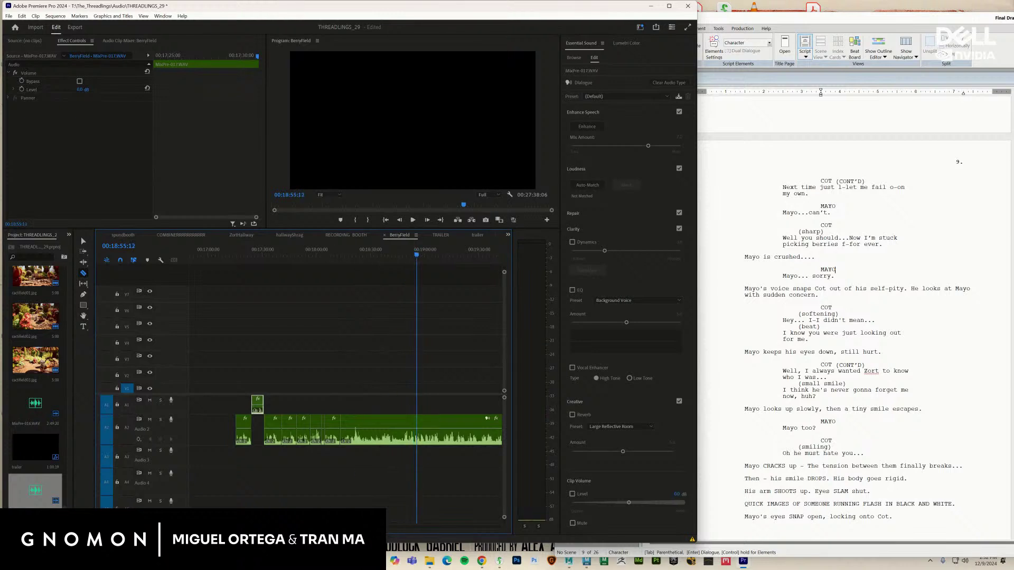
pyautogui.press('=')
pyautogui.press('=')
pyautogui.press('=')
pyautogui.press('=')
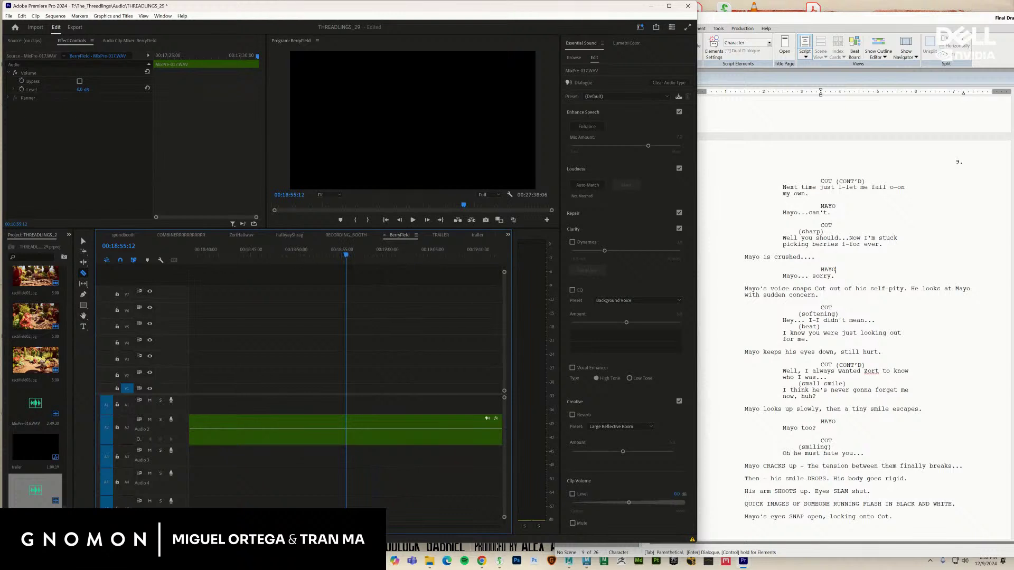
pyautogui.press('=')
pyautogui.moveTo(421, 256); pyautogui.dragTo(405, 287)
pyautogui.press('space')
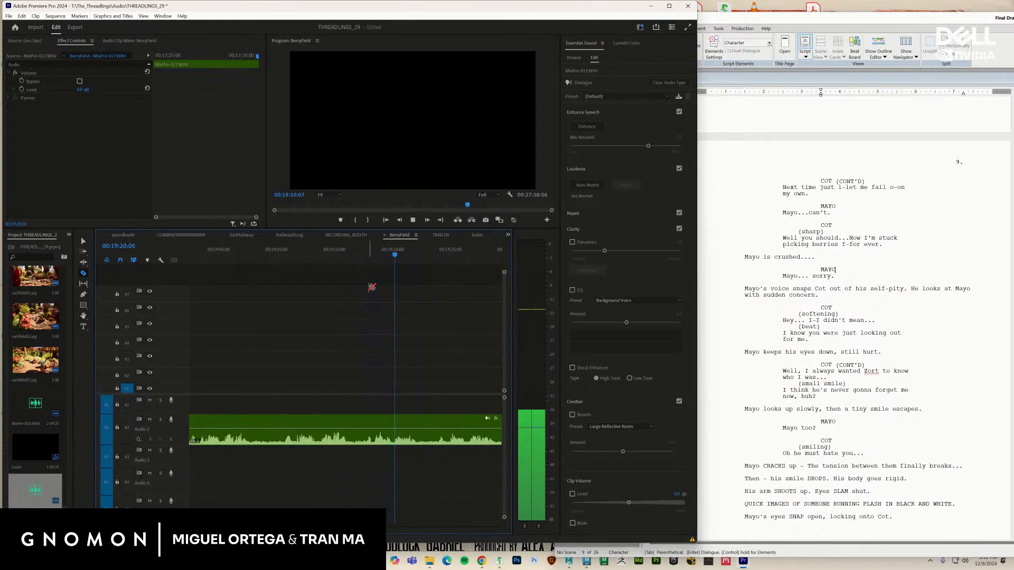
# Split the Audio 2 recording into separate takes between 00:19:23:19 and about 00:20:06 while playing it through
pyautogui.click(432, 255)
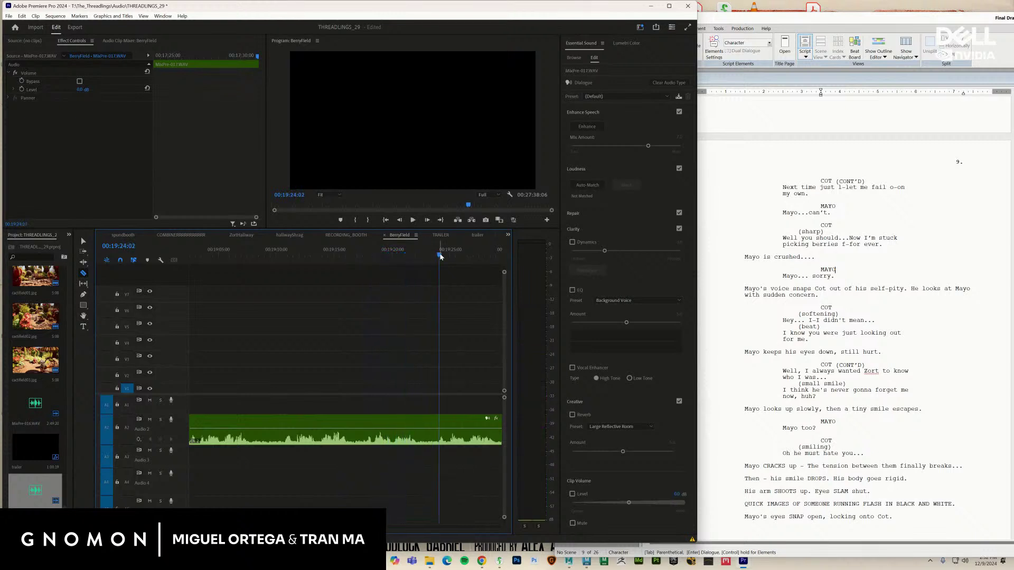
pyautogui.click(436, 430)
pyautogui.press('-')
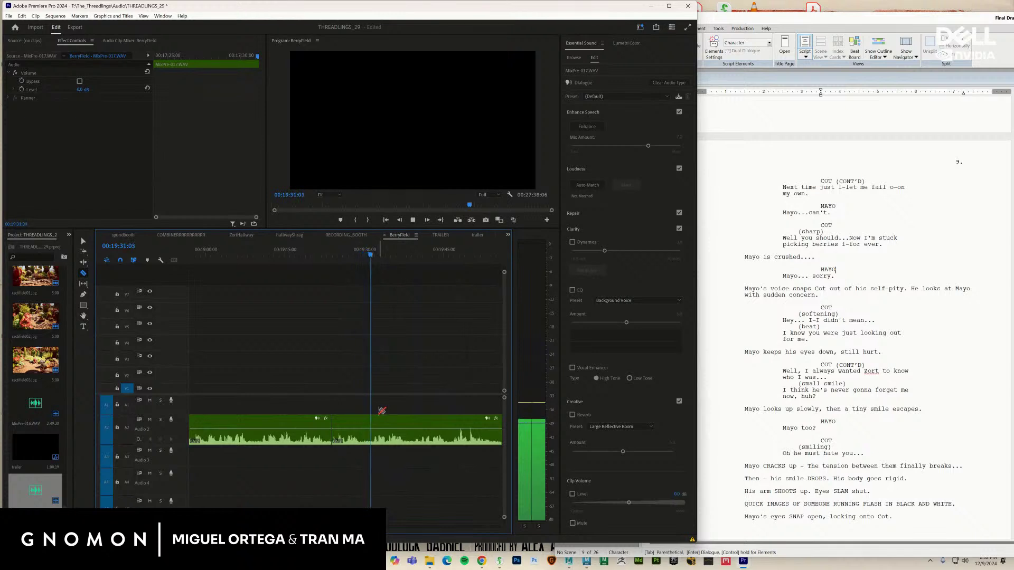
pyautogui.click(362, 431)
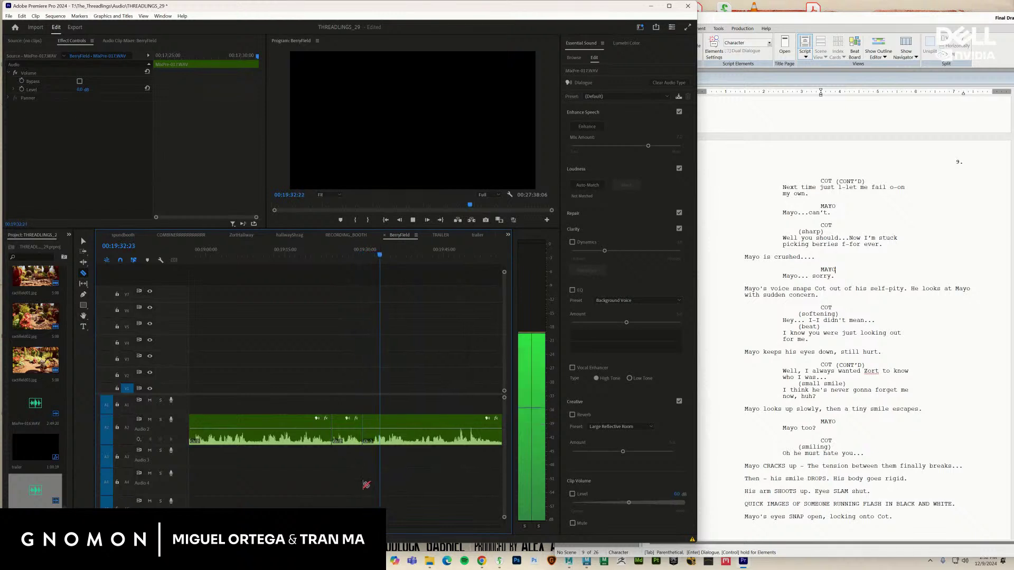
pyautogui.press('-')
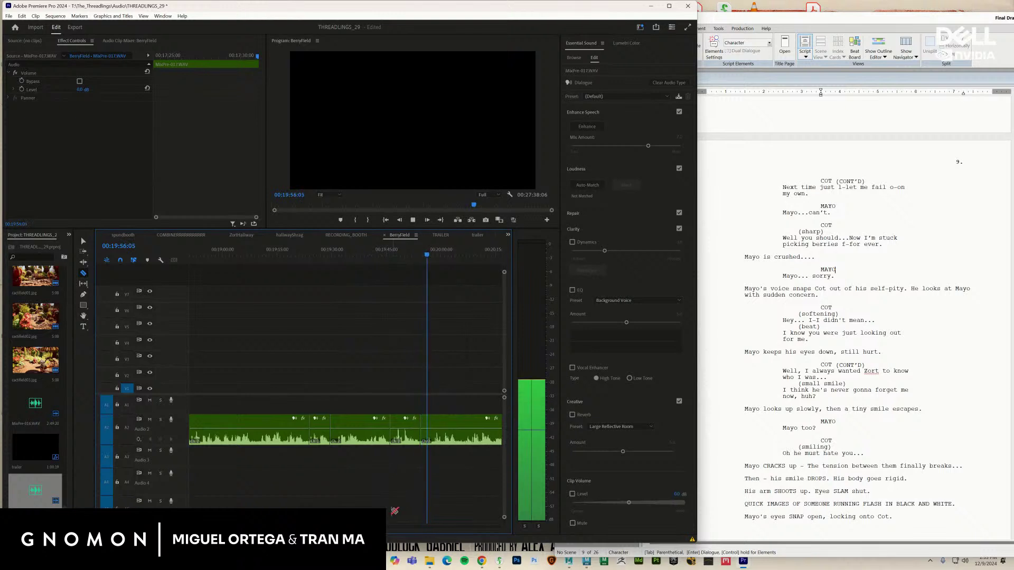
pyautogui.press('-')
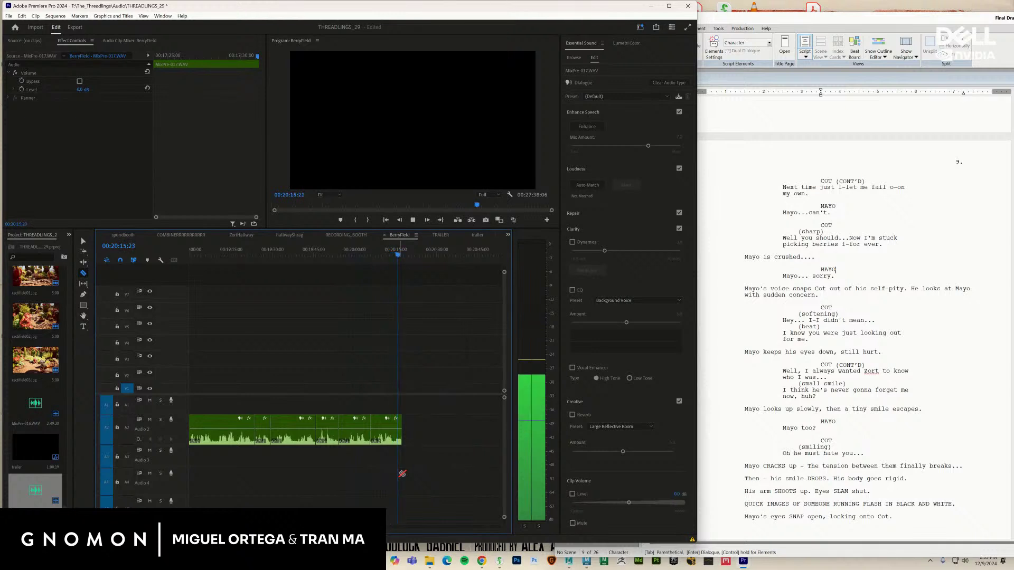
# Trim the end of the last Audio 2 clip back to 00:20:14:05
pyautogui.press('space')
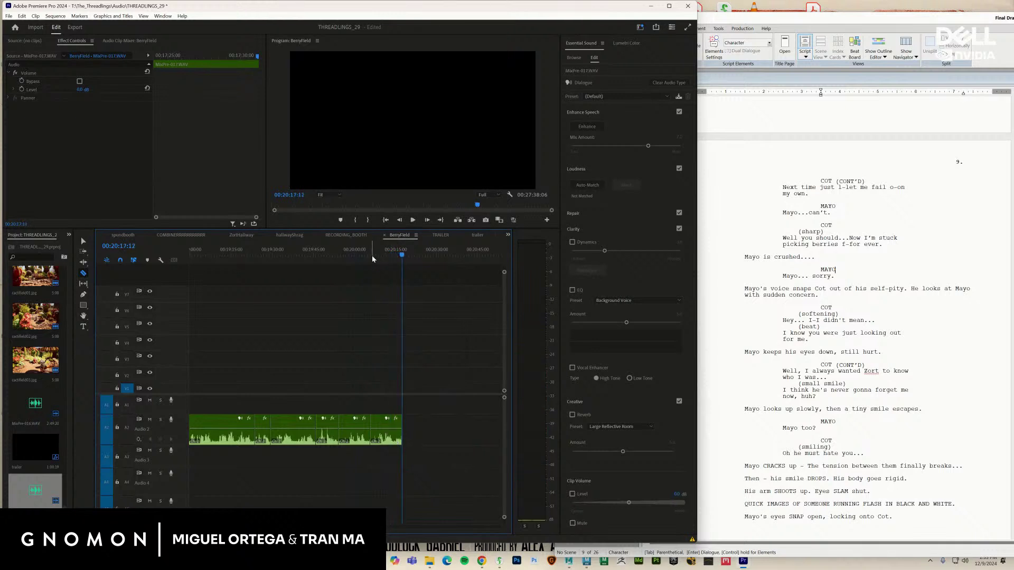
pyautogui.moveTo(367, 254); pyautogui.dragTo(382, 261)
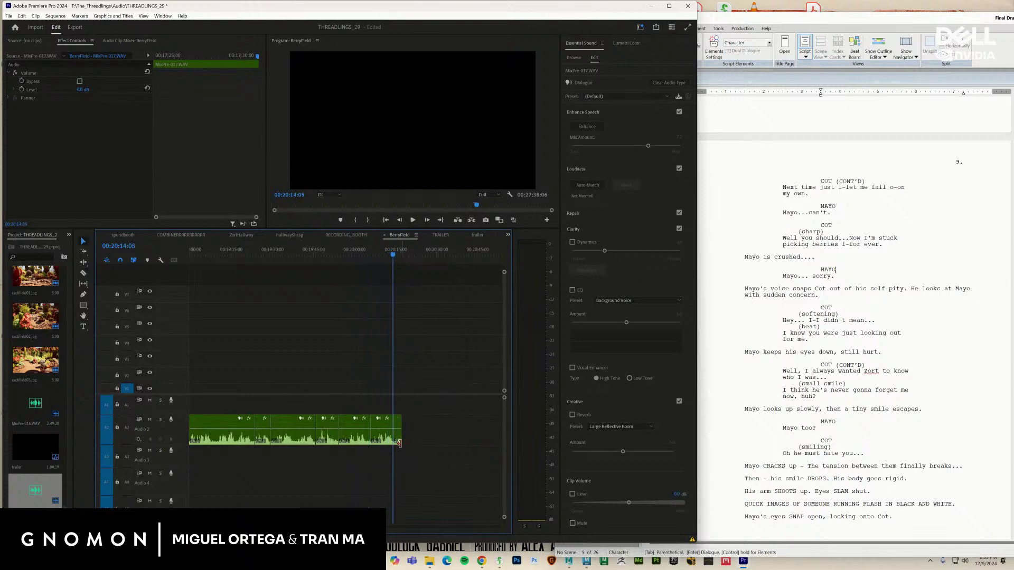
pyautogui.moveTo(397, 440); pyautogui.dragTo(393, 441)
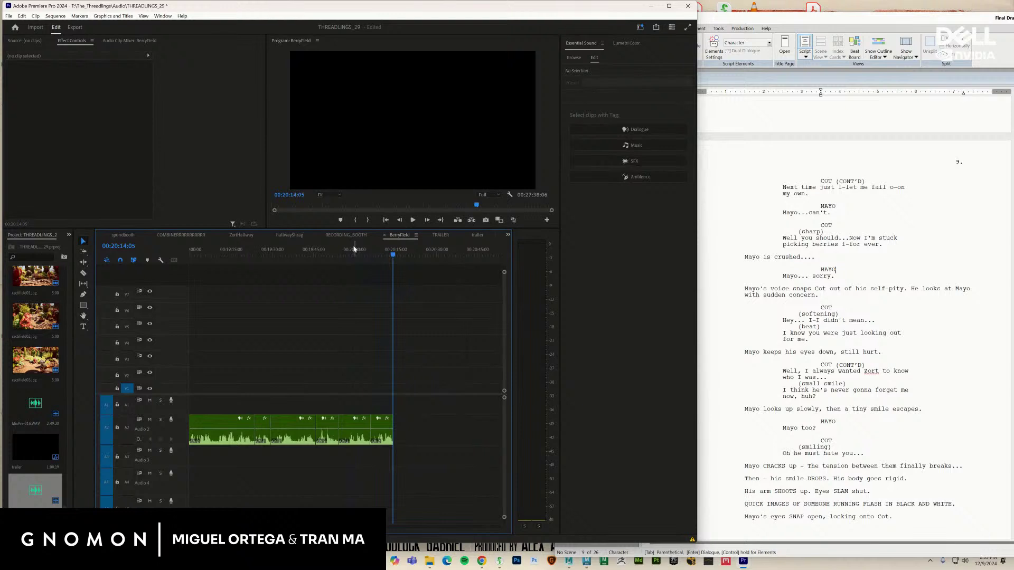
# Go back to about 00:18:15, skim the long unsplit Audio 2 clip and split it at about 00:18:51
pyautogui.moveTo(354, 249); pyautogui.dragTo(280, 303)
pyautogui.press('space')
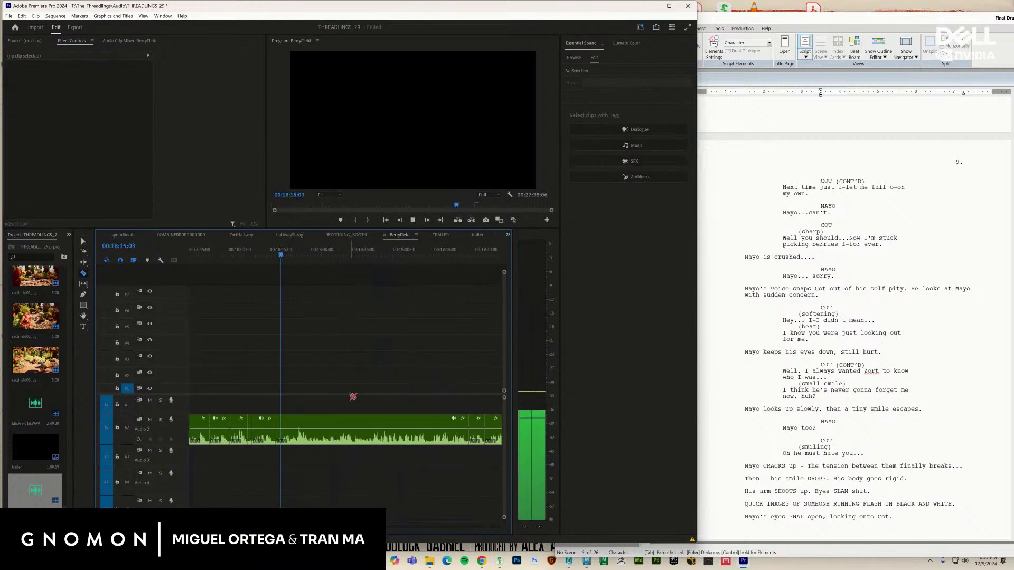
pyautogui.press('c')
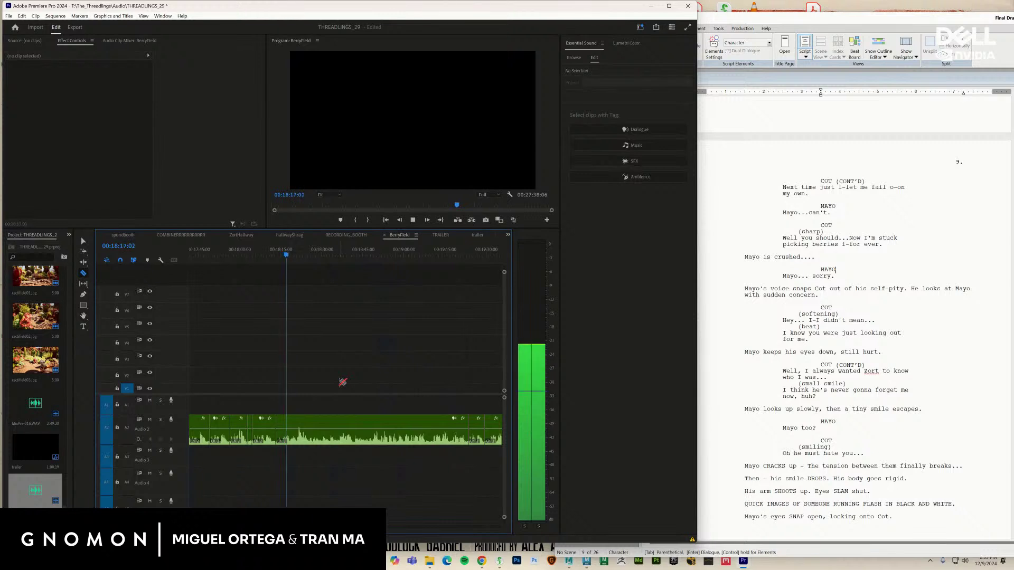
pyautogui.press('space')
pyautogui.click(358, 259)
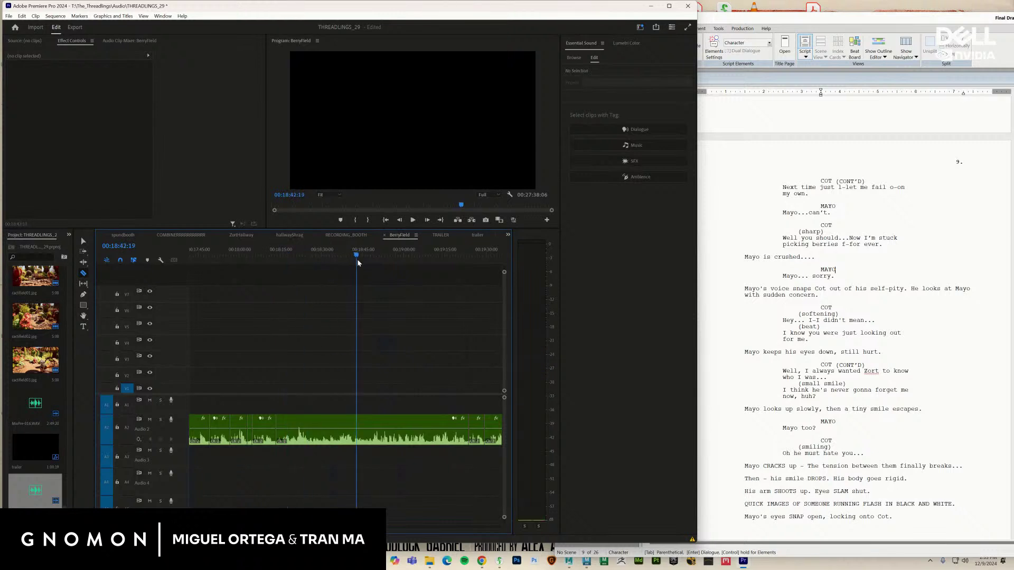
pyautogui.press('space')
pyautogui.moveTo(362, 256); pyautogui.dragTo(378, 257)
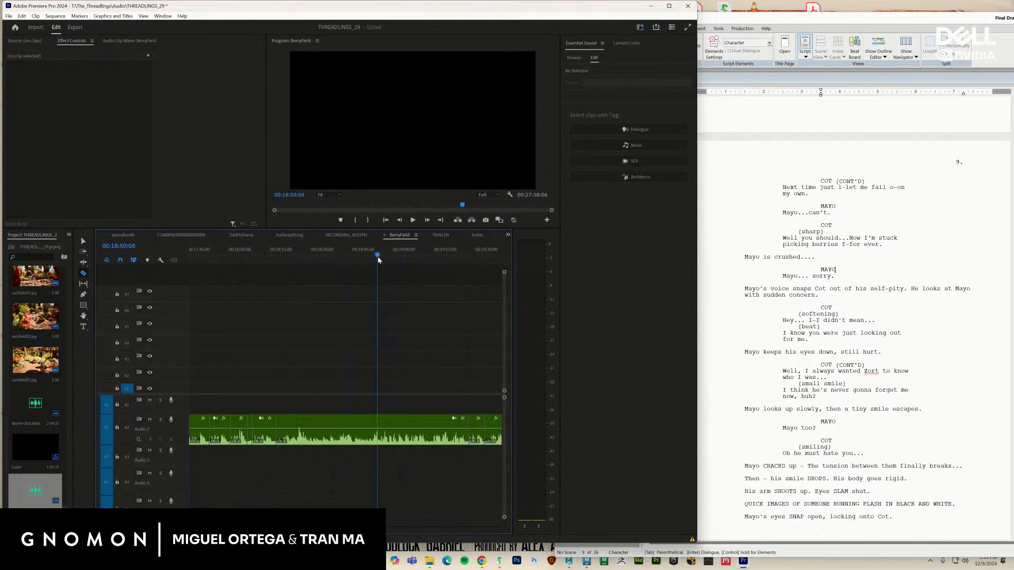
pyautogui.press('space')
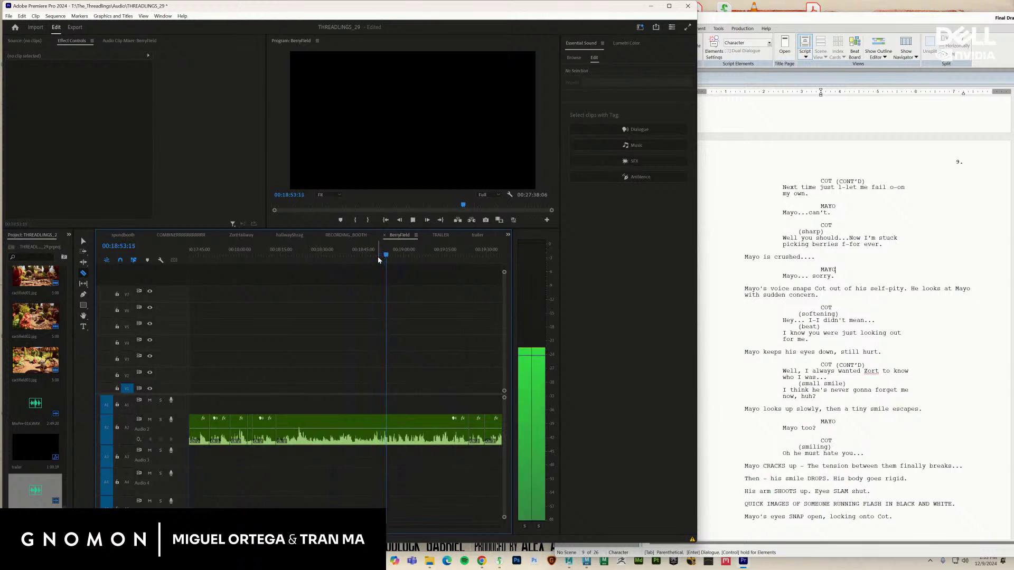
pyautogui.press('space')
pyautogui.press('space')
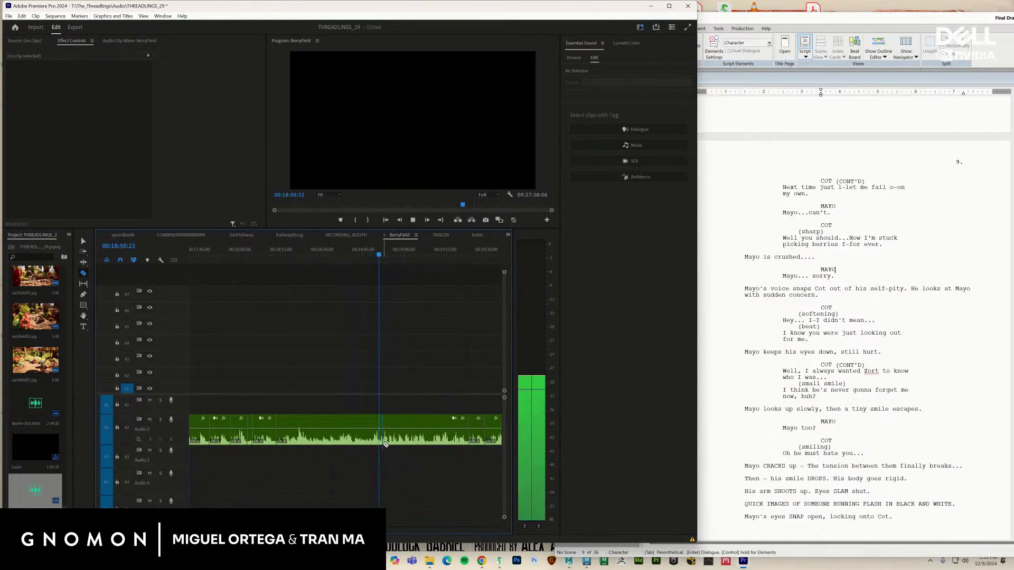
pyautogui.press('space')
pyautogui.press('space')
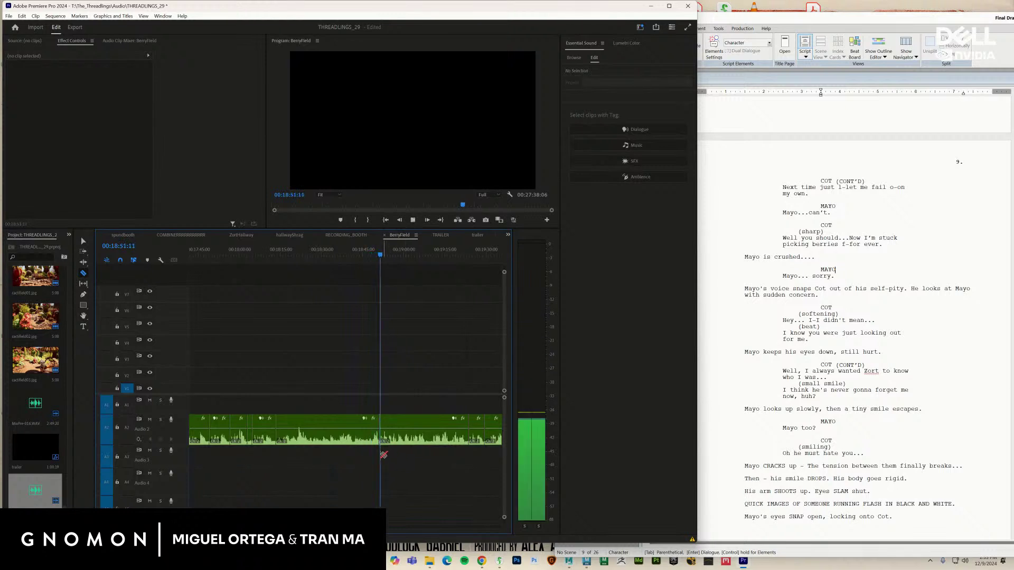
# Delete the Audio 2 segment between about 00:18:13 and the cut at 00:18:51
pyautogui.press('v')
pyautogui.click(332, 440)
pyautogui.press('Delete')
# Play the Audio 2 clip after the gap and split it at 00:19:02:01
pyautogui.press('c')
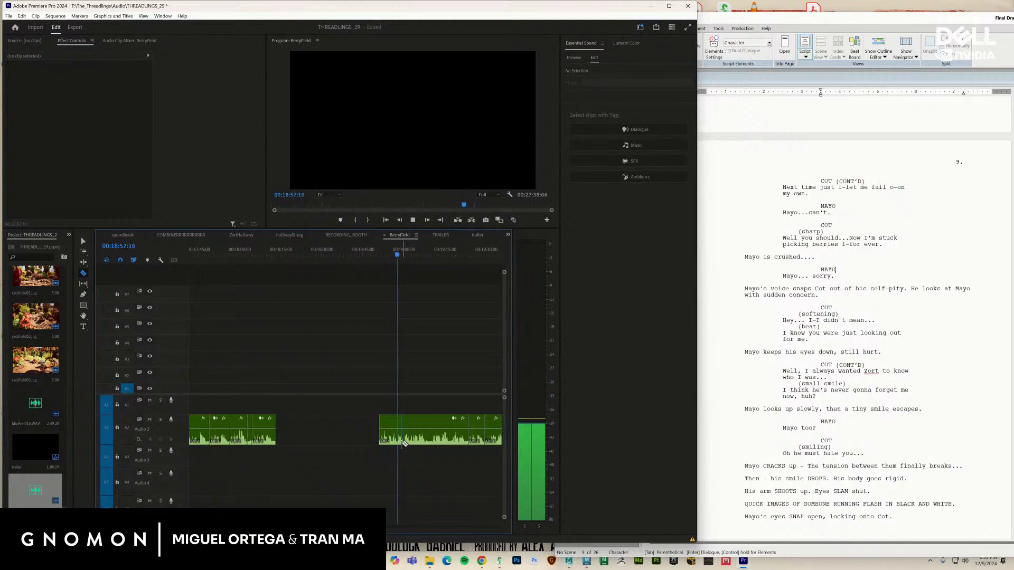
pyautogui.press('space')
pyautogui.press('space')
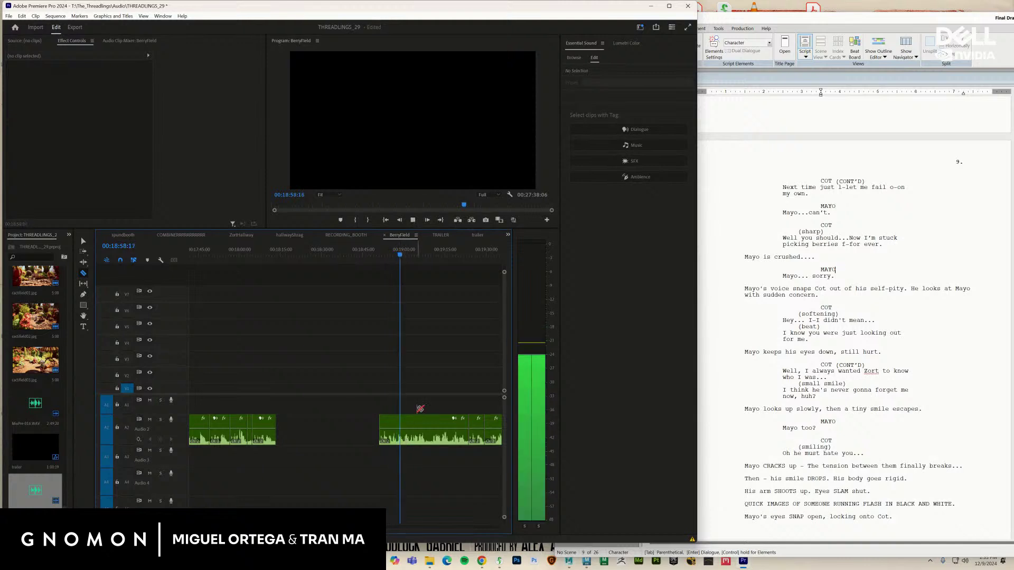
pyautogui.press('space')
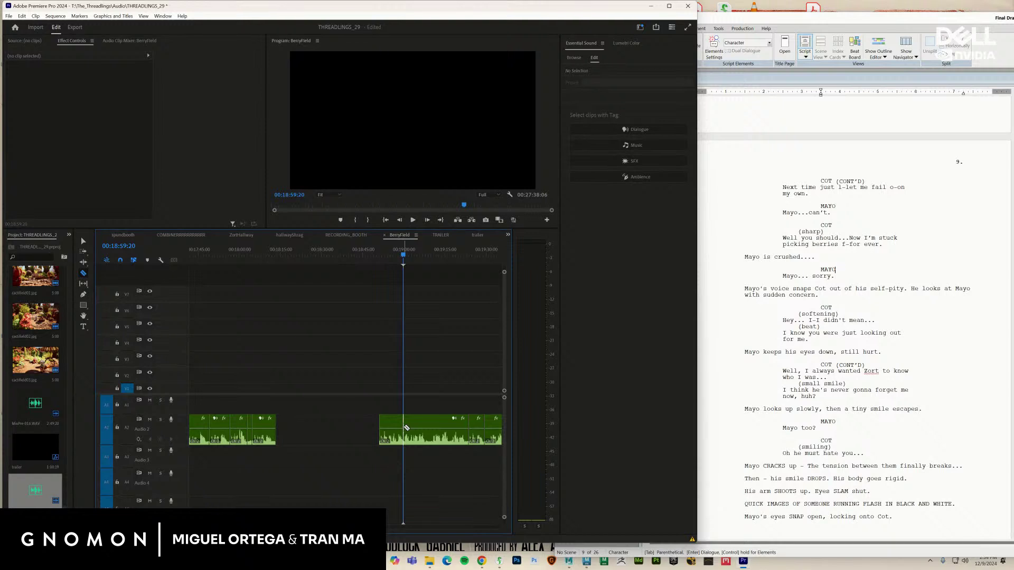
pyautogui.press('space')
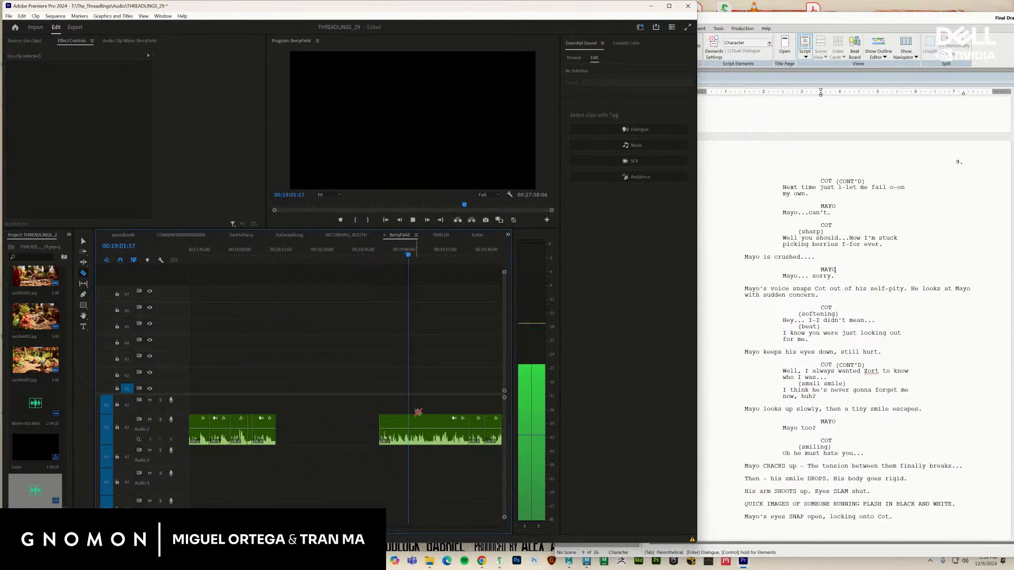
pyautogui.press('space')
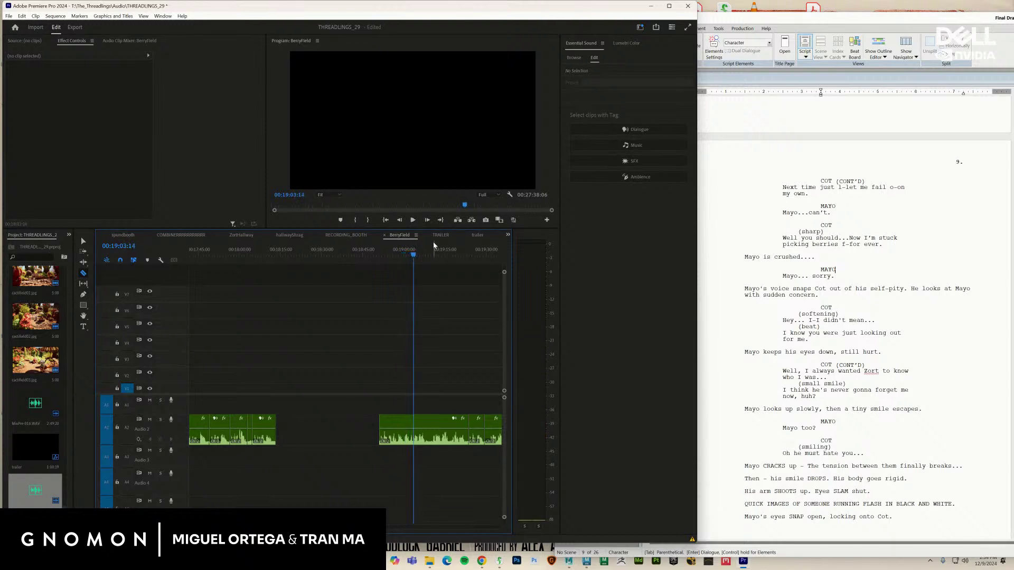
pyautogui.moveTo(422, 258); pyautogui.dragTo(407, 257)
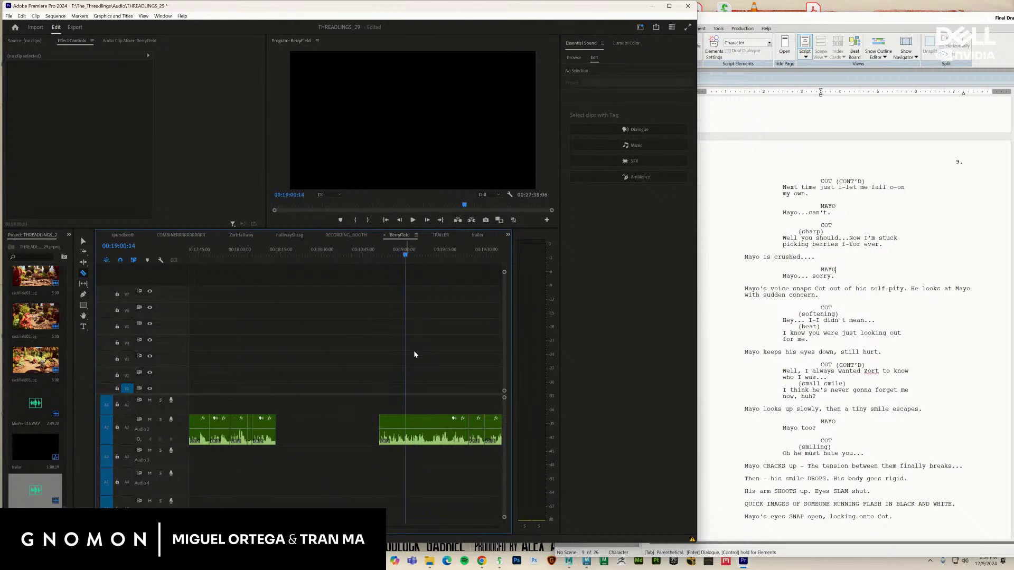
pyautogui.press('space')
pyautogui.press('space')
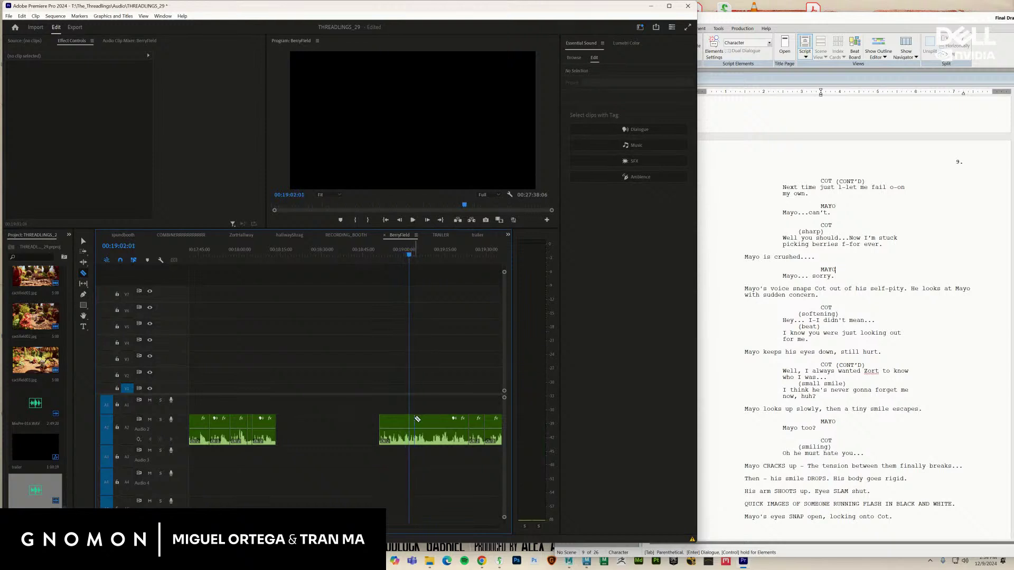
pyautogui.click(411, 432)
# Delete the Audio 2 segment between about 00:18:51 and 00:19:02:01
pyautogui.press('space')
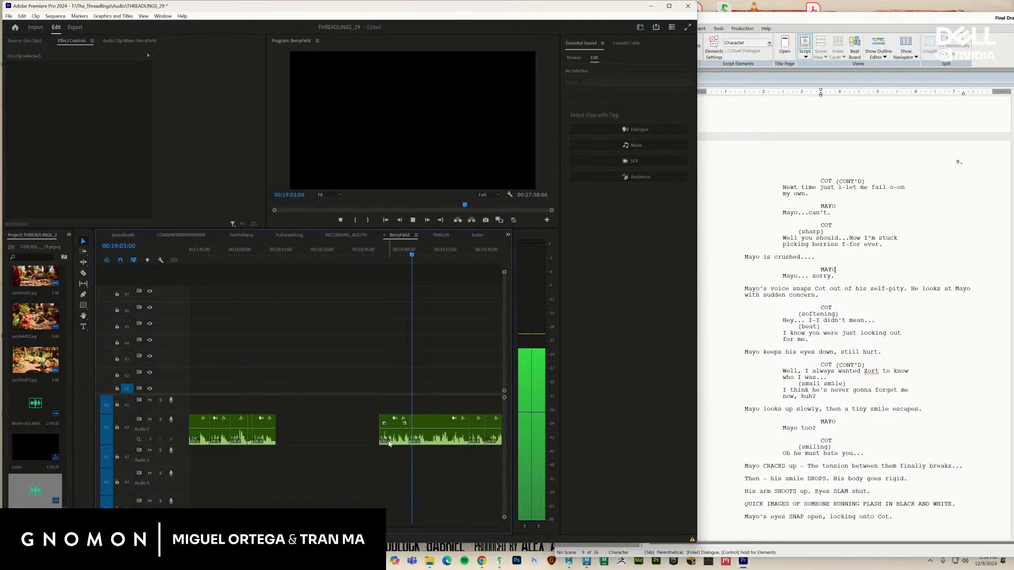
pyautogui.press('v')
pyautogui.click(391, 440)
pyautogui.press('Delete')
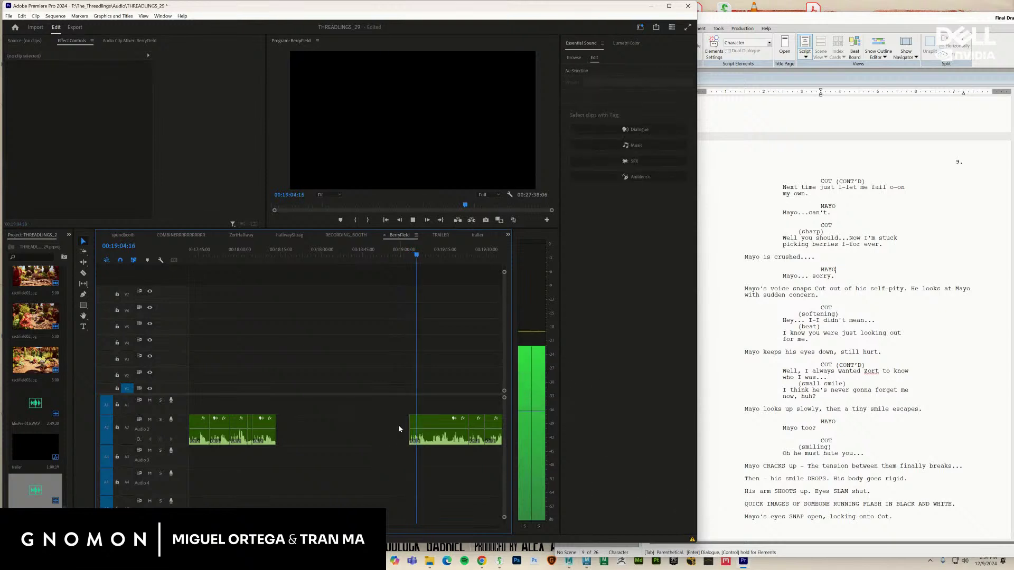
# Split the Audio 2 clip at about 00:19:07:21 and move the take starting at 00:19:02:01 up to Audio 1
pyautogui.press('c')
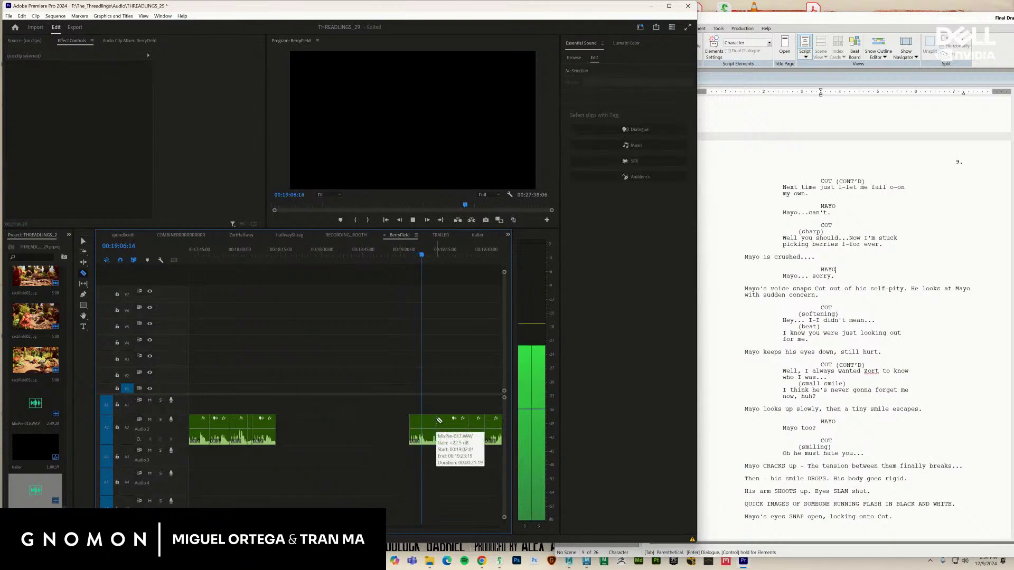
pyautogui.press('space')
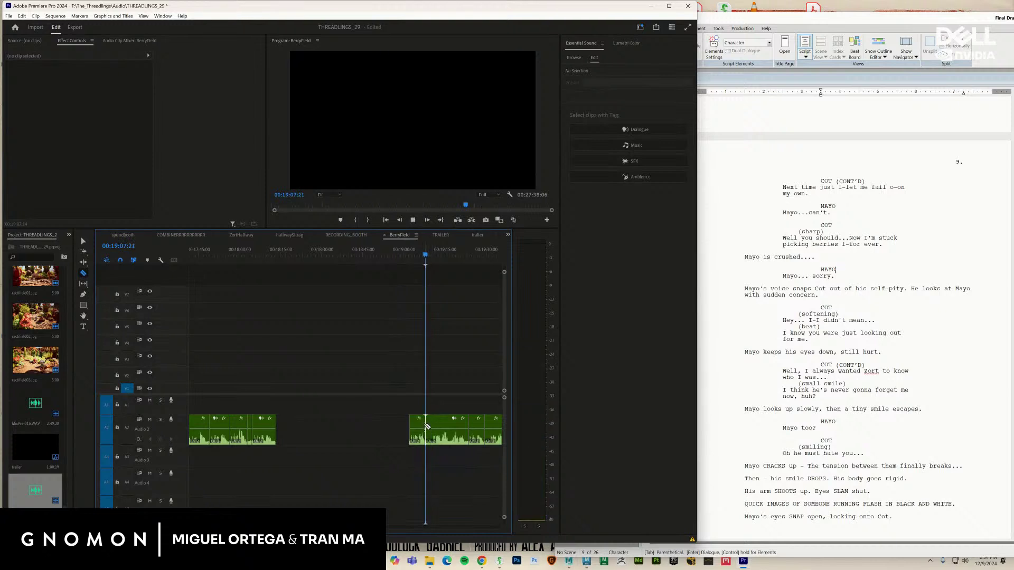
pyautogui.press('space')
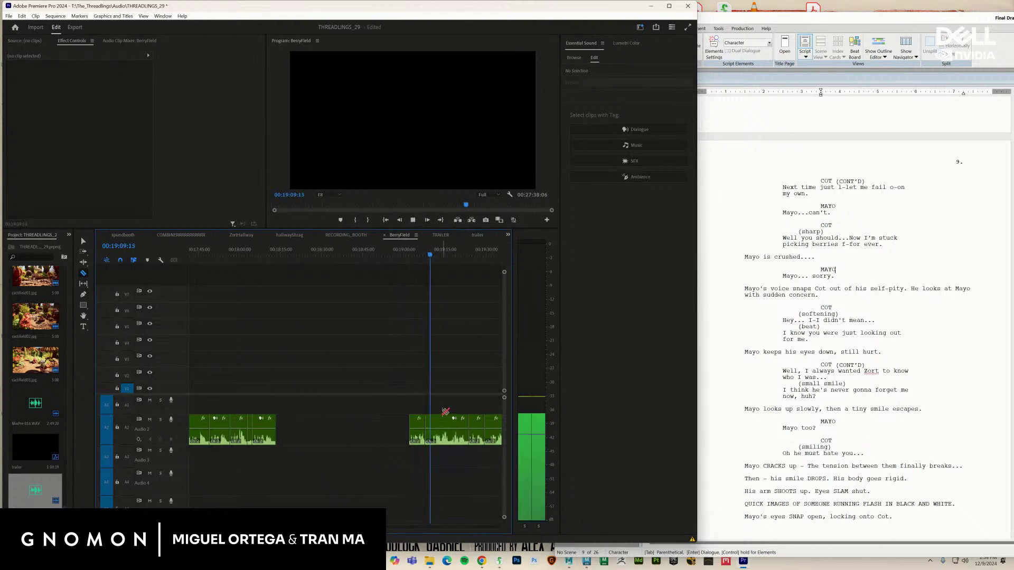
pyautogui.press('space')
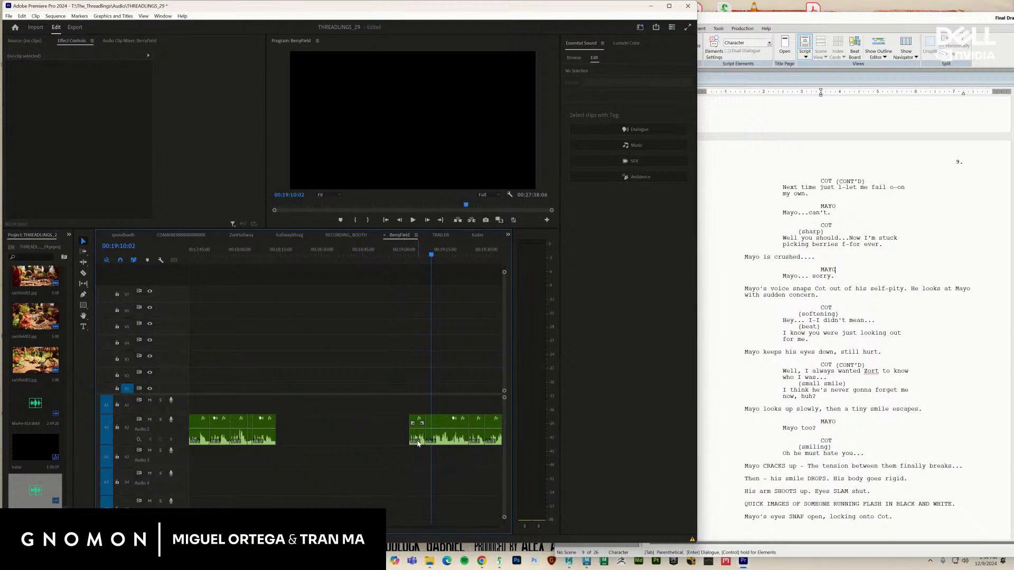
pyautogui.moveTo(418, 444); pyautogui.dragTo(417, 406)
pyautogui.press('space')
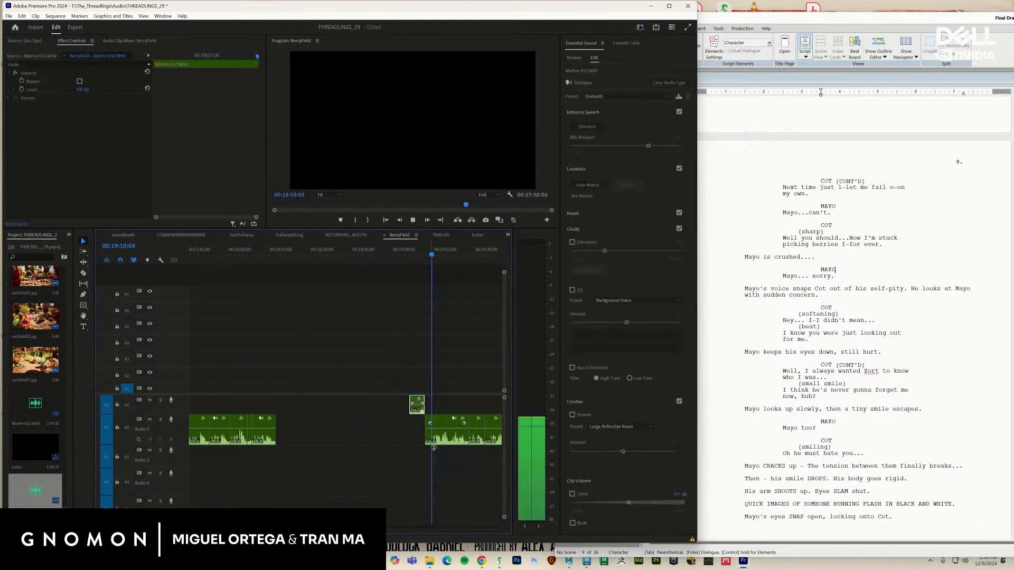
# Play the Audio 2 recording after 00:19:07:21 up to about 00:19:29:15, and replay the take on Audio 1
pyautogui.press('c')
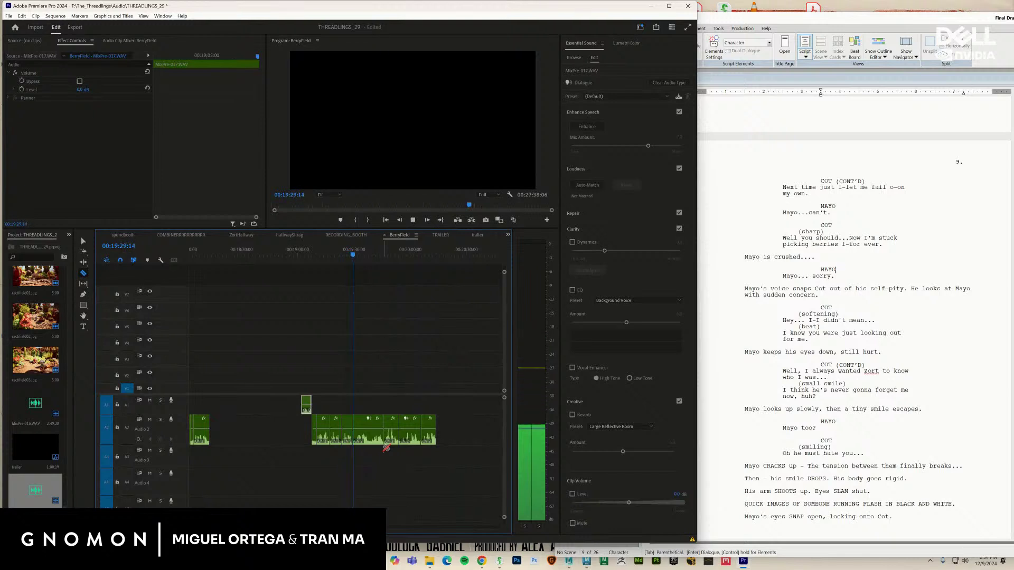
pyautogui.press('space')
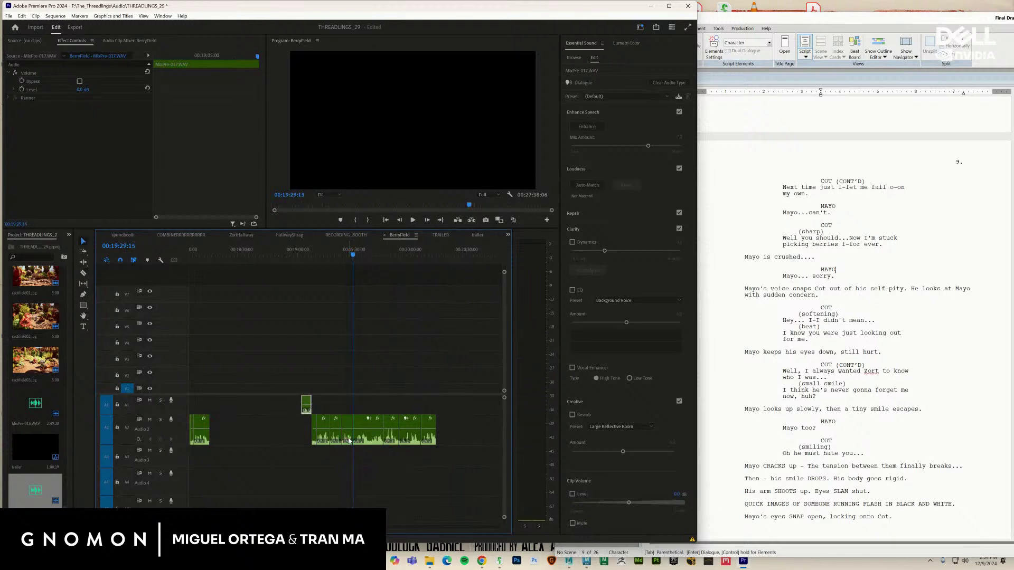
pyautogui.moveTo(293, 252); pyautogui.dragTo(304, 257)
pyautogui.press('space')
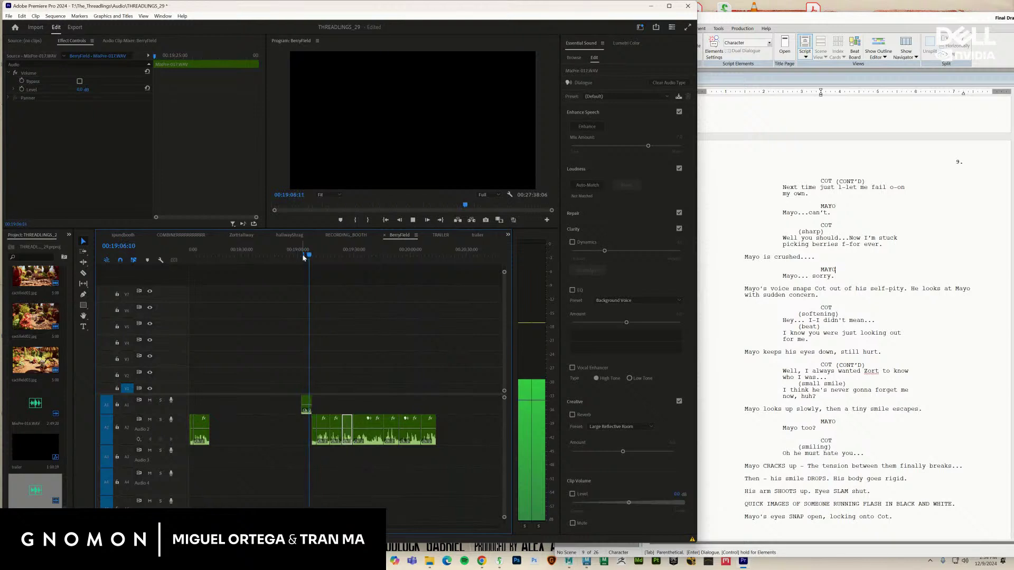
pyautogui.press('space')
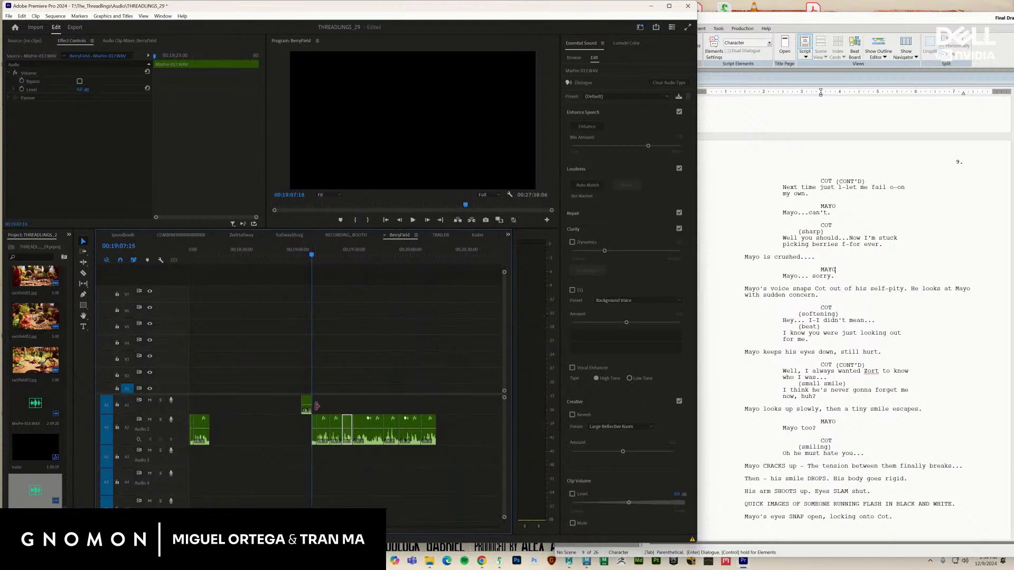
# Copy the Audio 1 take ending near 00:19:07:21 and paste it into the scene's Audio 1 at 00:14:04:17
pyautogui.click(309, 412)
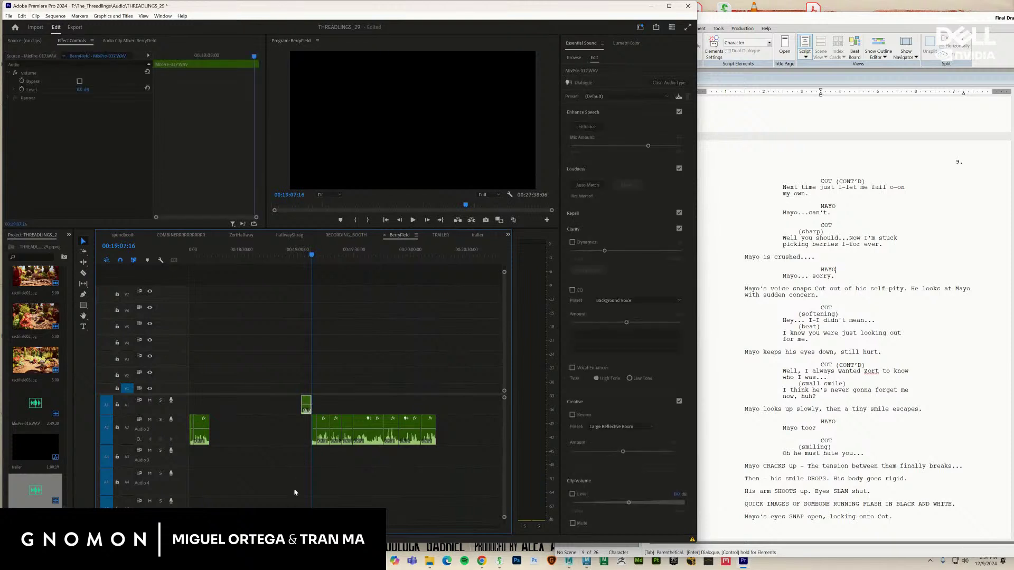
pyautogui.hscroll(-15, 346, 369)
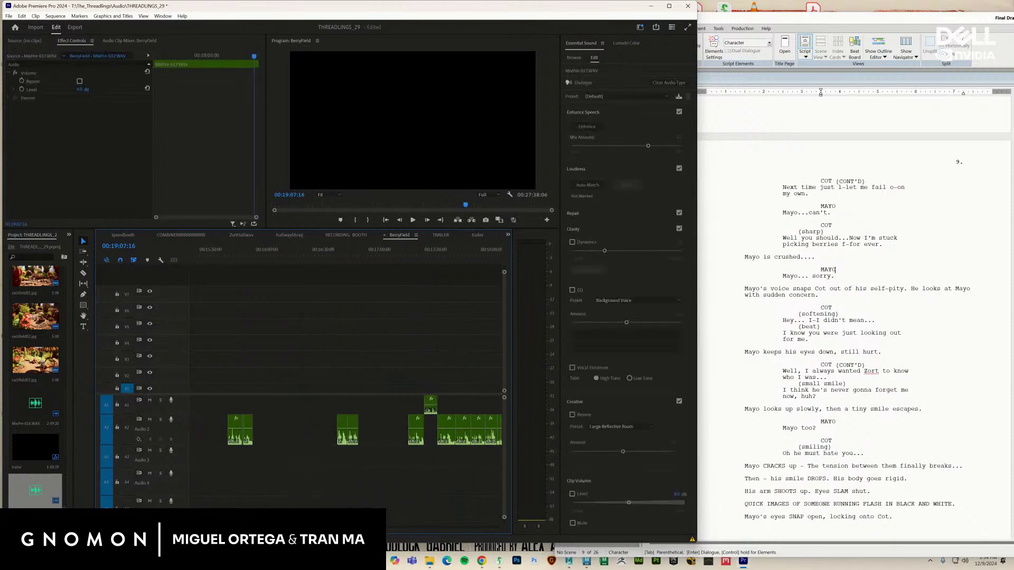
pyautogui.hscroll(-6, 346, 370)
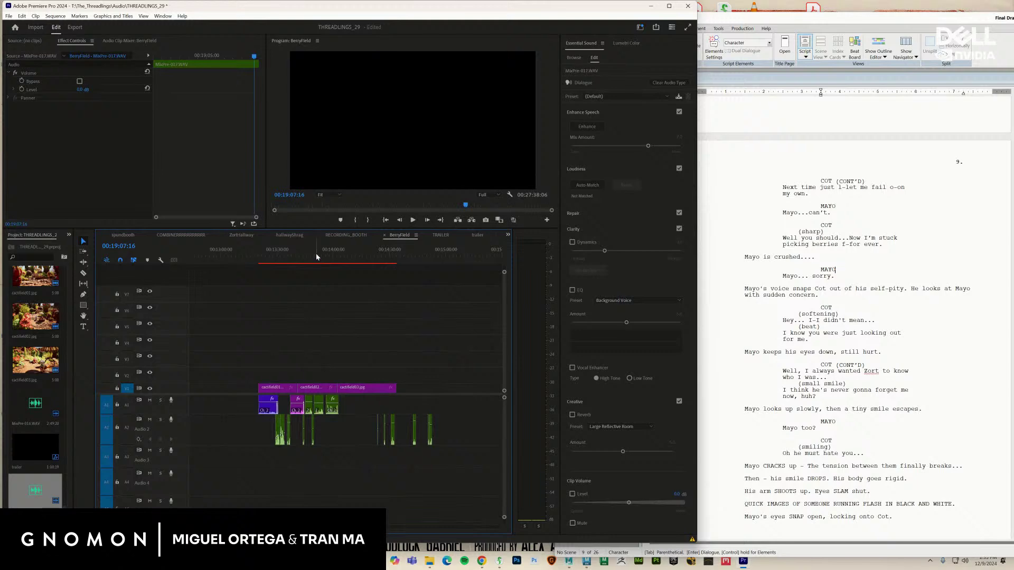
pyautogui.moveTo(317, 257); pyautogui.dragTo(343, 258)
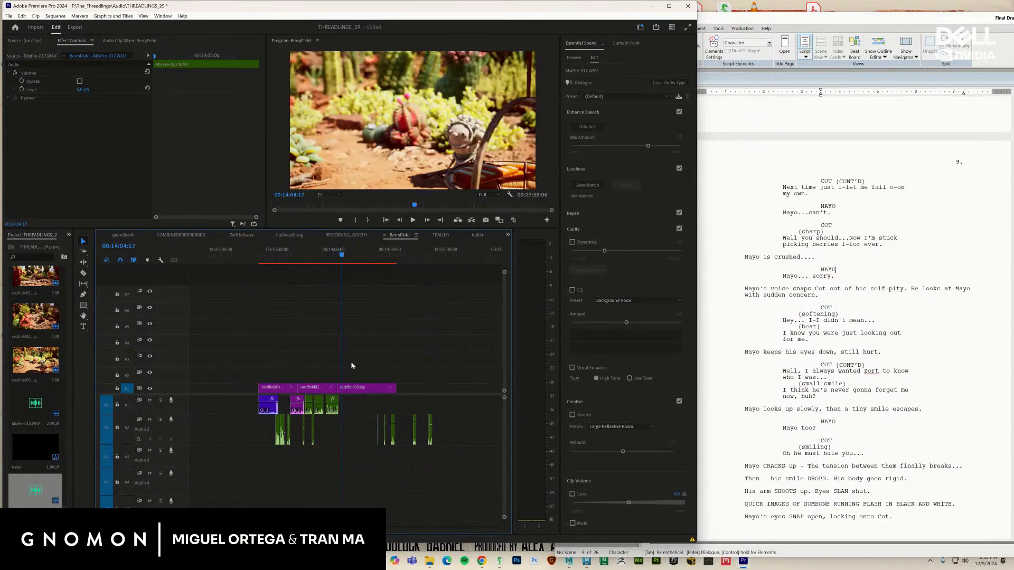
pyautogui.hotkey('ctrl', 'v')
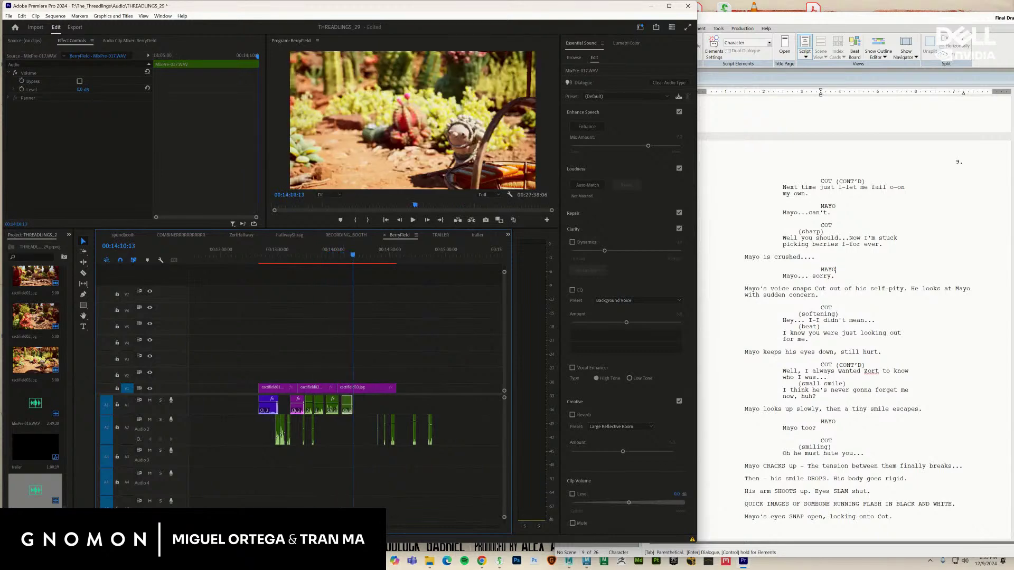
# Play the scene from 00:14:00:12, shift the pasted Audio 1 take to start at 00:14:05:11, and save the project
pyautogui.press('=')
pyautogui.press('=')
pyautogui.press('=')
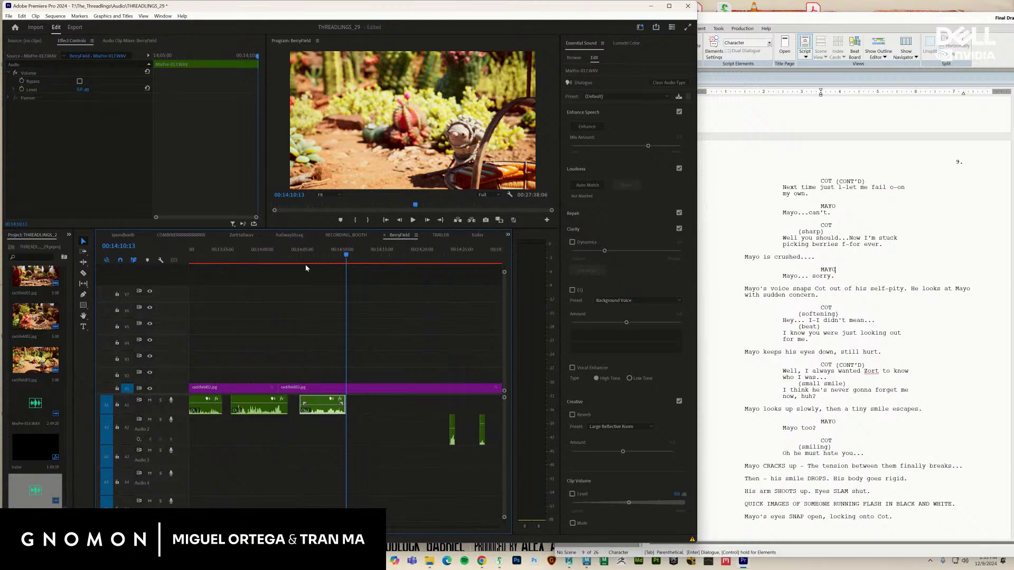
pyautogui.click(266, 261)
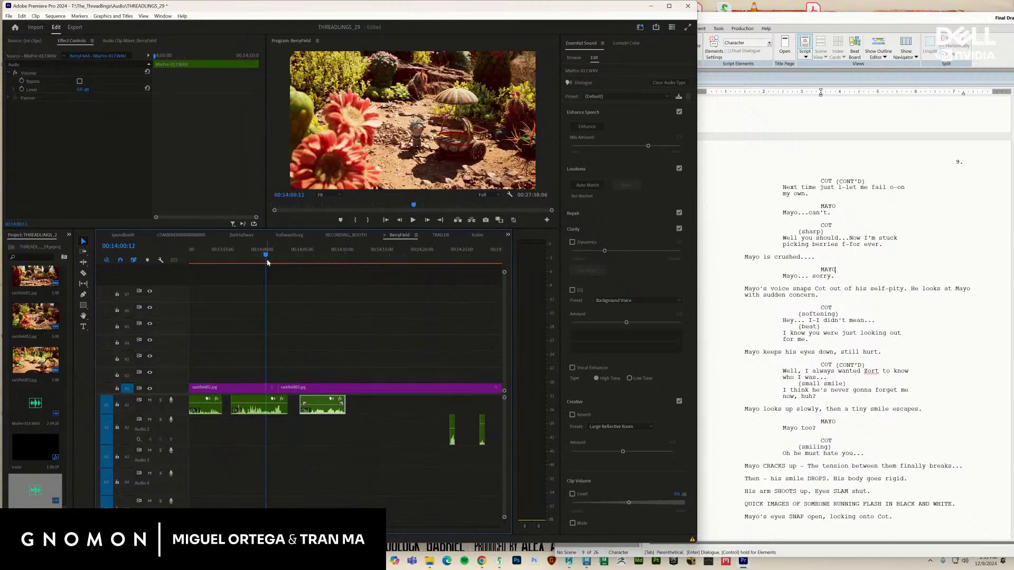
pyautogui.press('space')
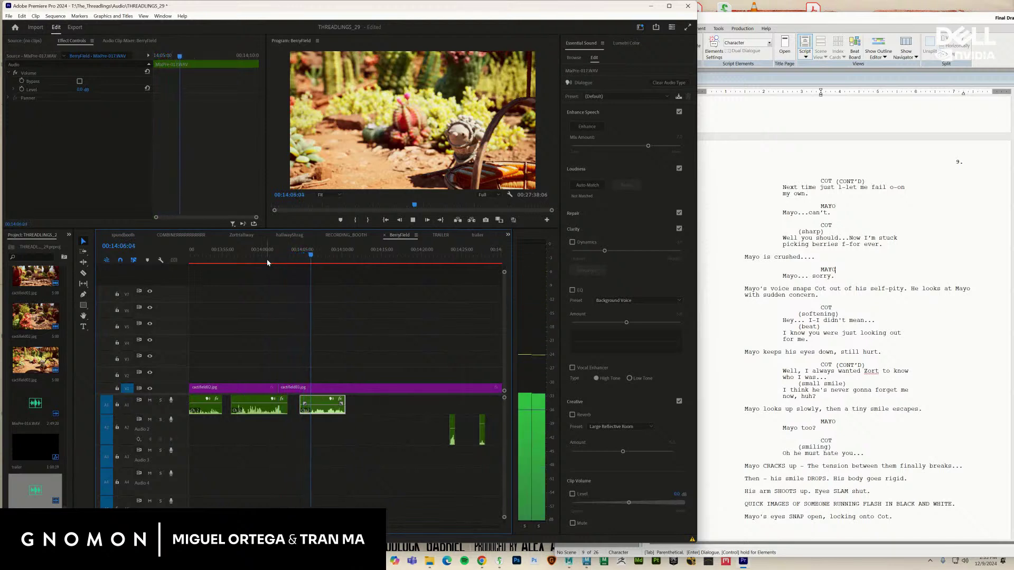
pyautogui.moveTo(328, 413); pyautogui.dragTo(334, 413)
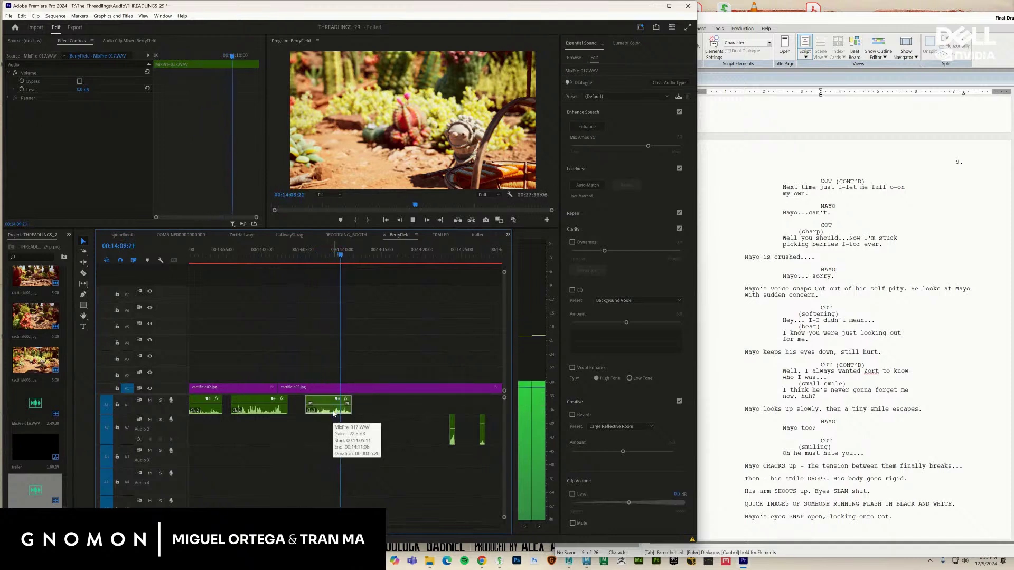
pyautogui.press('space')
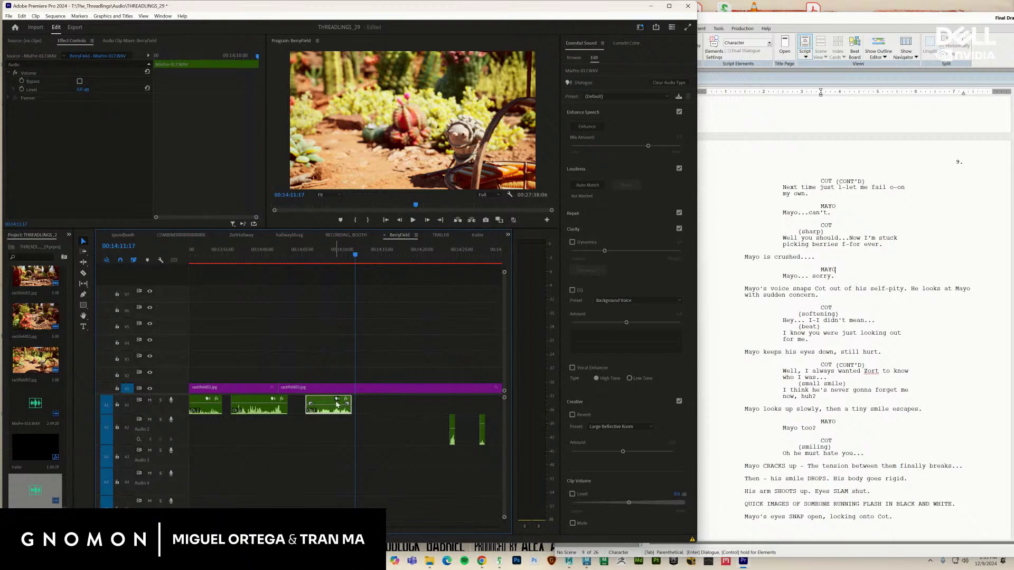
pyautogui.hotkey('ctrl', 's')
# Import MixPre-018.WAV and place it in the BerryField sequence after the last clips, starting near 00:30:15
pyautogui.moveTo(336, 528); pyautogui.dragTo(447, 520)
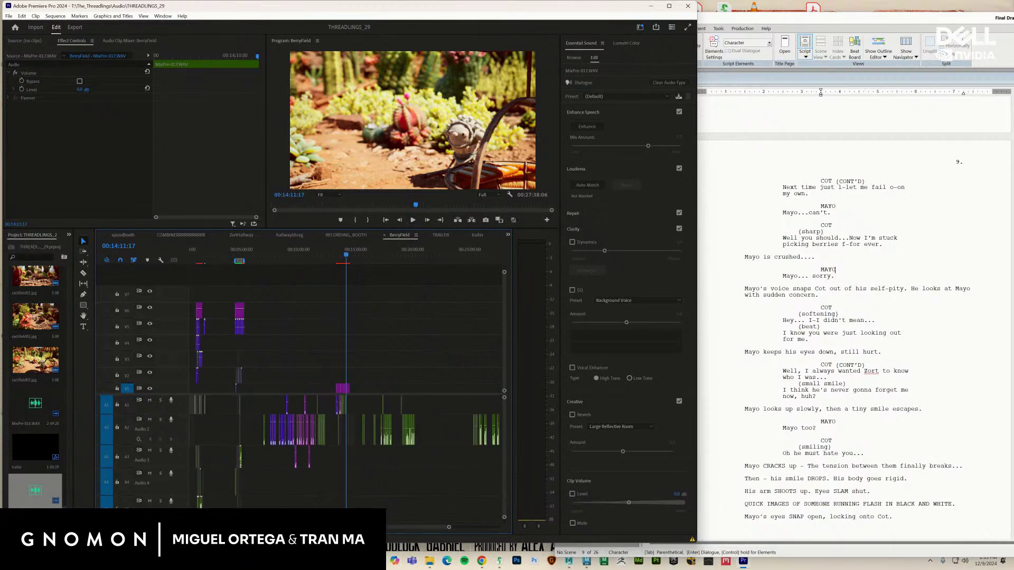
pyautogui.moveTo(446, 521); pyautogui.dragTo(417, 522)
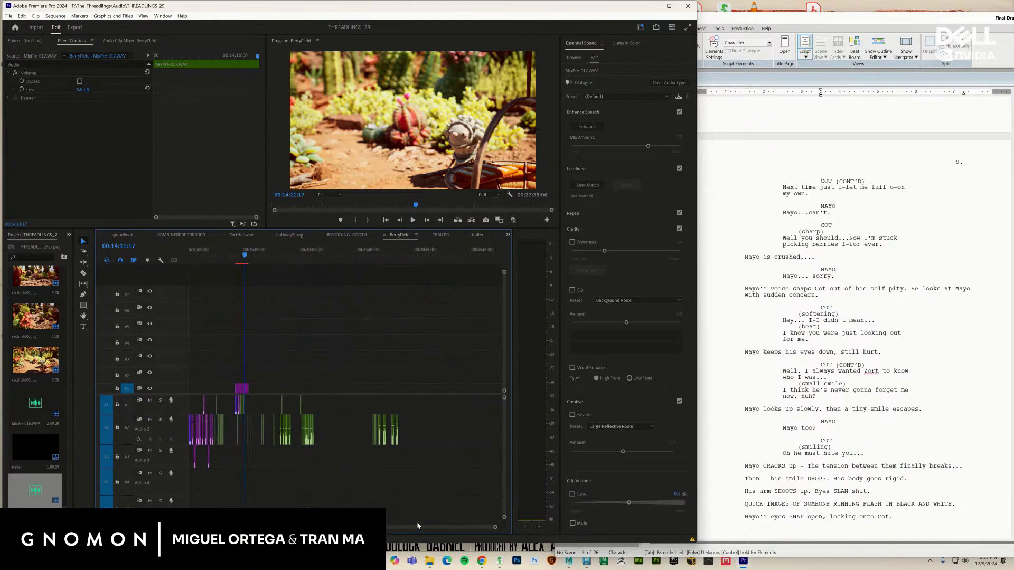
pyautogui.click(9, 17)
pyautogui.click(81, 232)
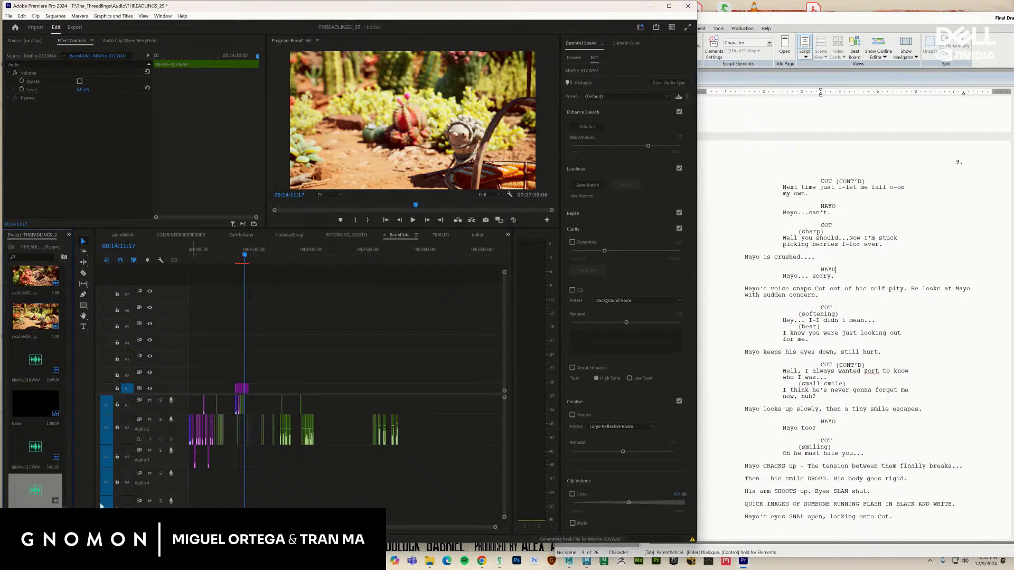
pyautogui.moveTo(43, 501); pyautogui.dragTo(433, 412)
# Unlink the MixPre-018.WAV channels and delete those on Audio 4 and the tracks below it
pyautogui.rightClick(447, 441)
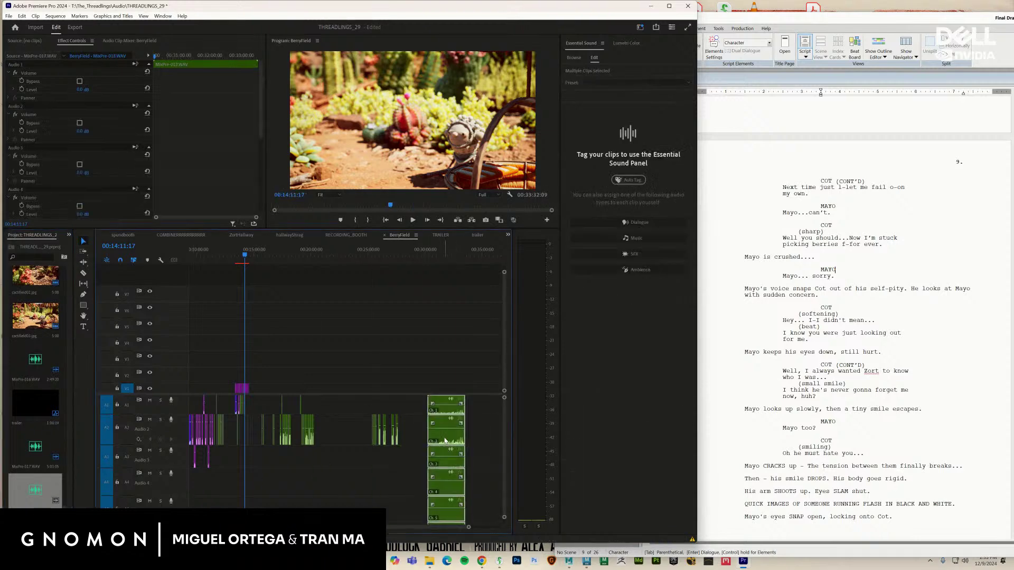
pyautogui.click(466, 218)
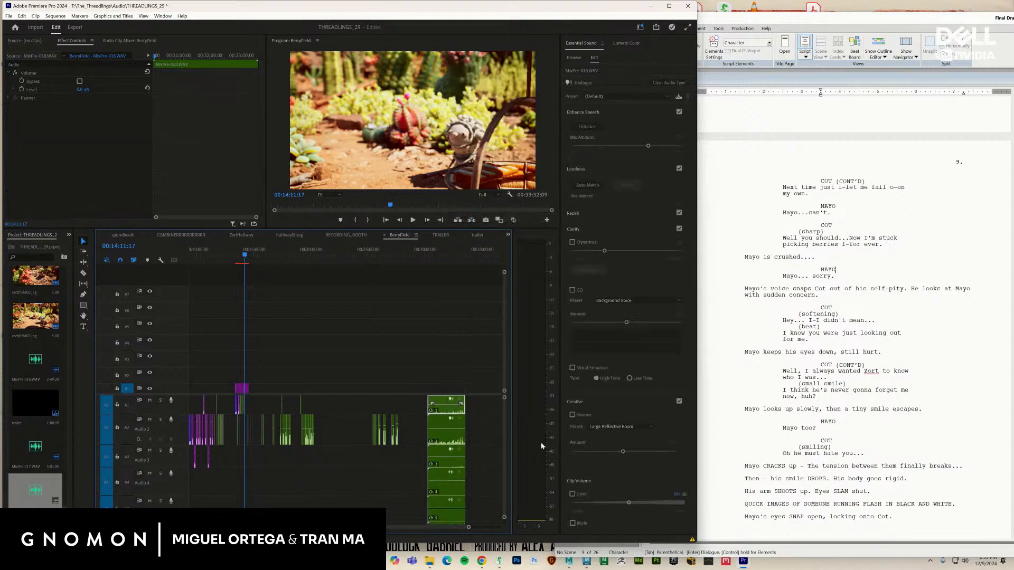
pyautogui.scroll(-3, 503, 446)
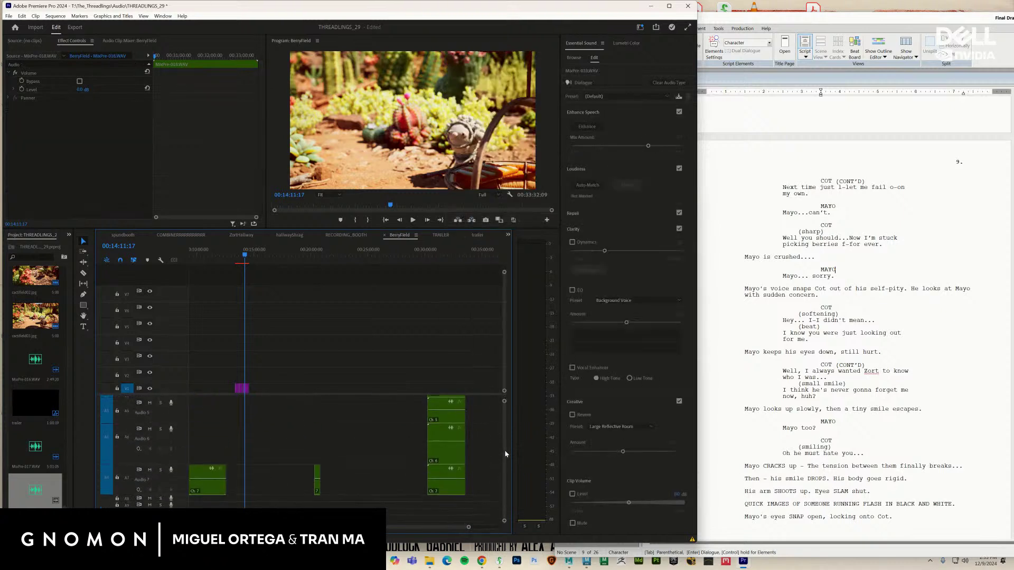
pyautogui.scroll(1, 508, 452)
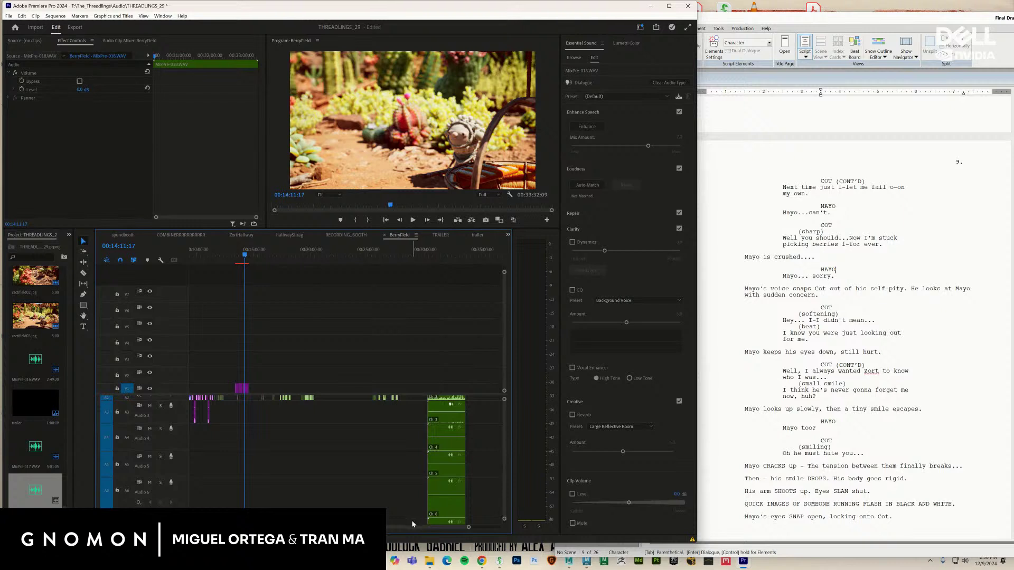
pyautogui.moveTo(412, 523); pyautogui.dragTo(477, 424)
pyautogui.press('Delete')
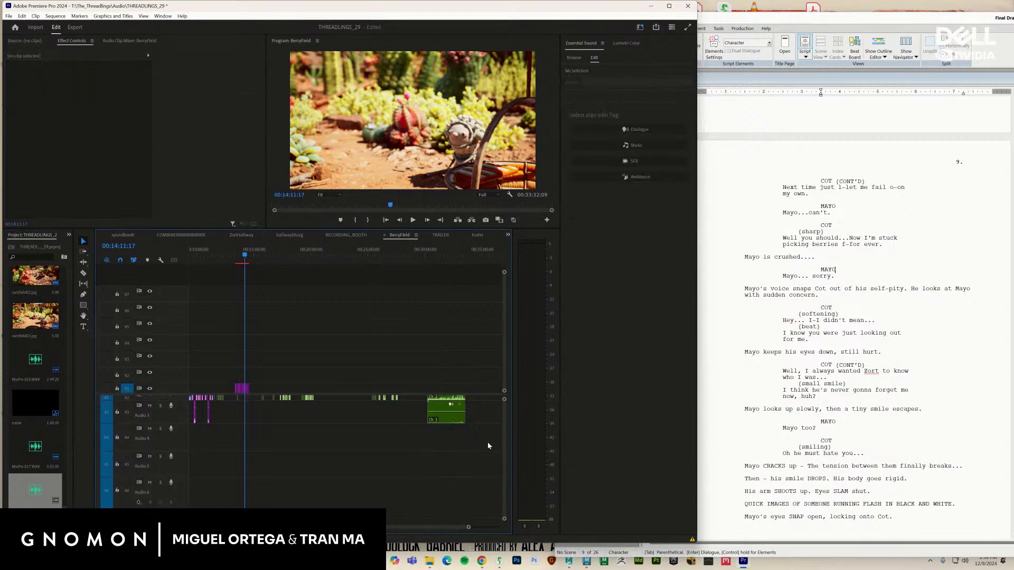
# Delete the MixPre-018.WAV channels on Audio 3 and Audio 1, keeping only the Audio 2 channel
pyautogui.scroll(1, 504, 439)
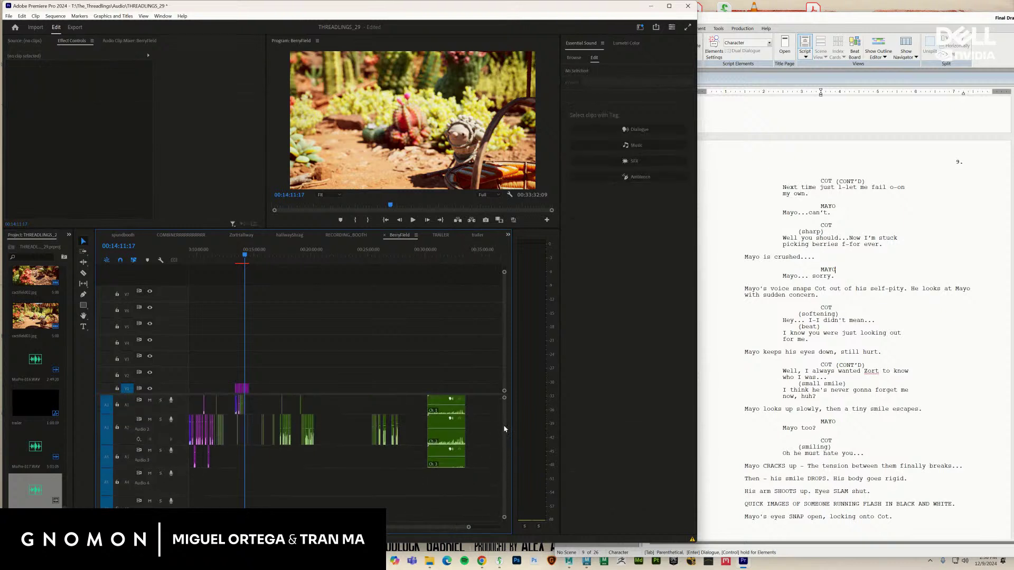
pyautogui.press('Delete')
pyautogui.keyDown('alt'); pyautogui.click(445, 407); pyautogui.keyUp('alt')
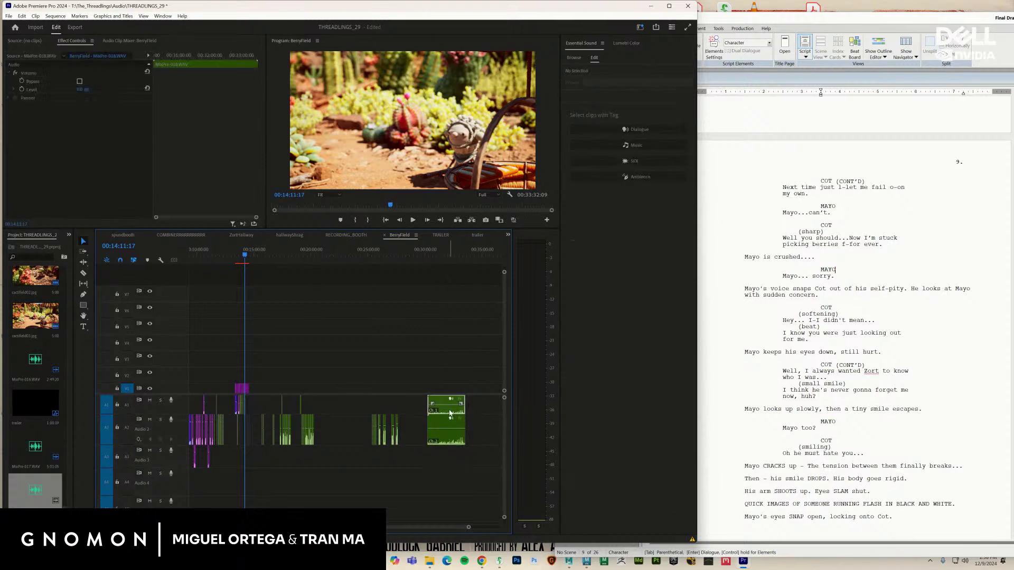
pyautogui.press('Delete')
# Normalize the max peak of the MixPre-018.WAV clip on Audio 2 to 0 dB
pyautogui.rightClick(447, 442)
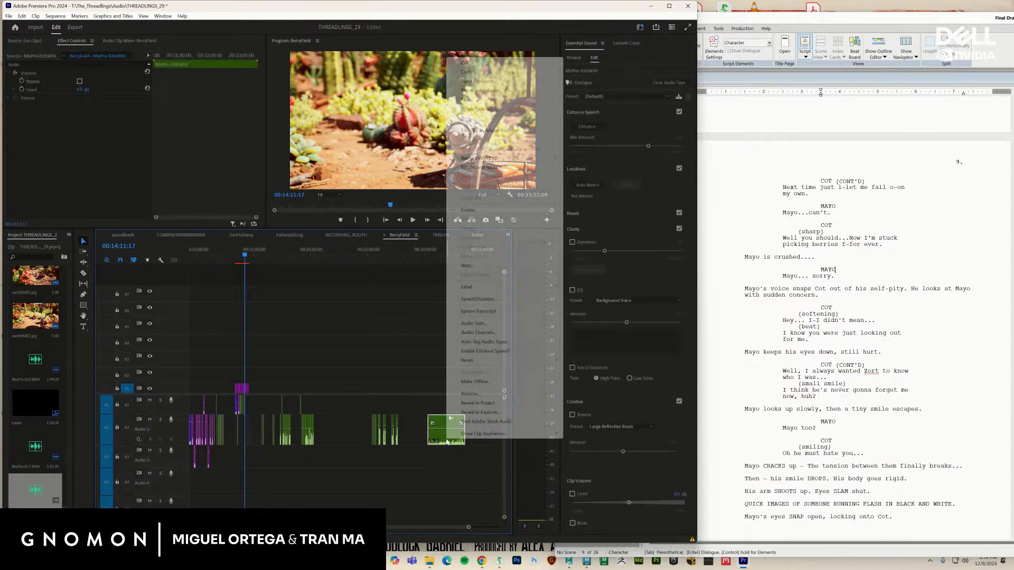
pyautogui.click(511, 327)
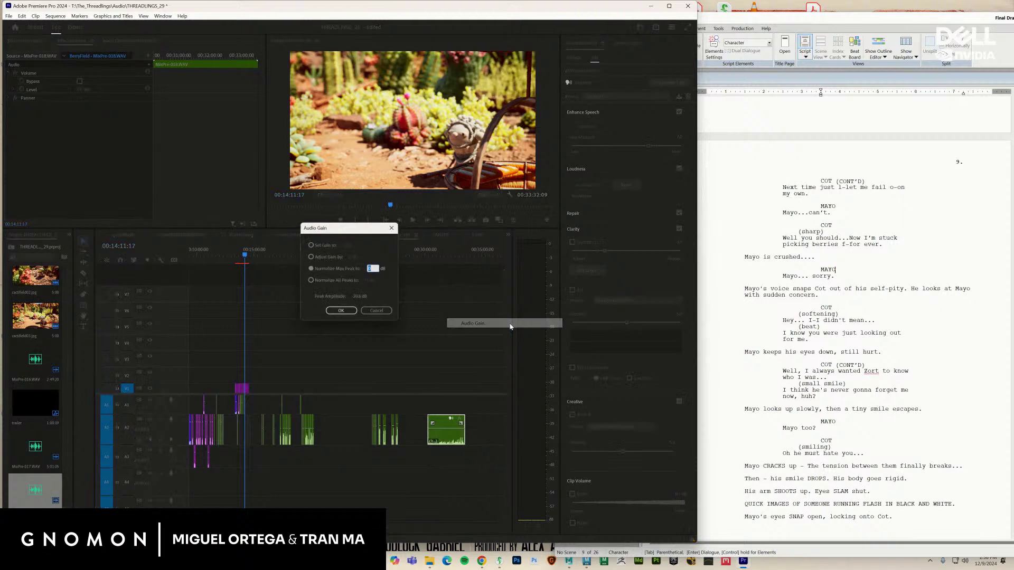
pyautogui.click(318, 271)
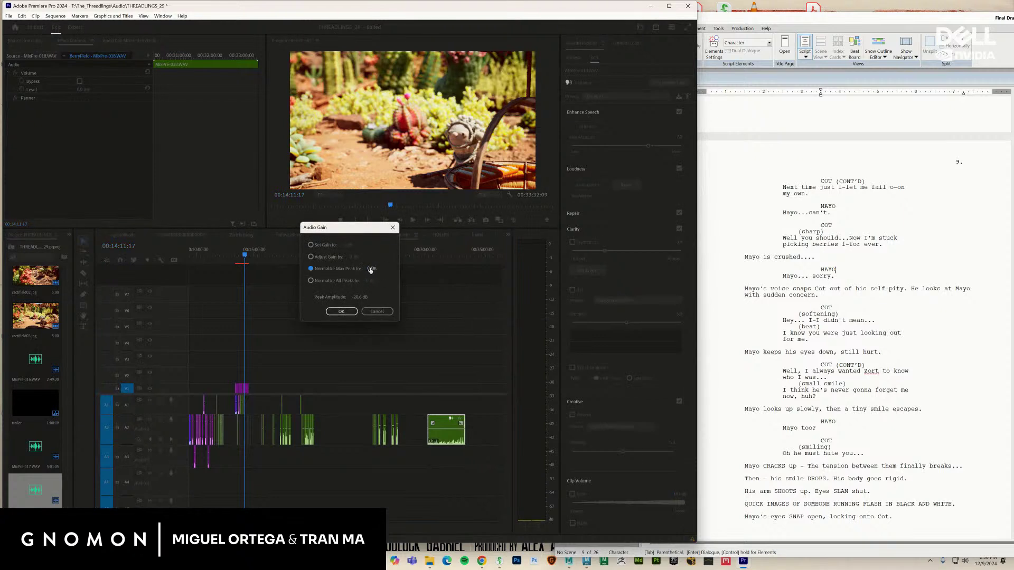
pyautogui.press('Return')
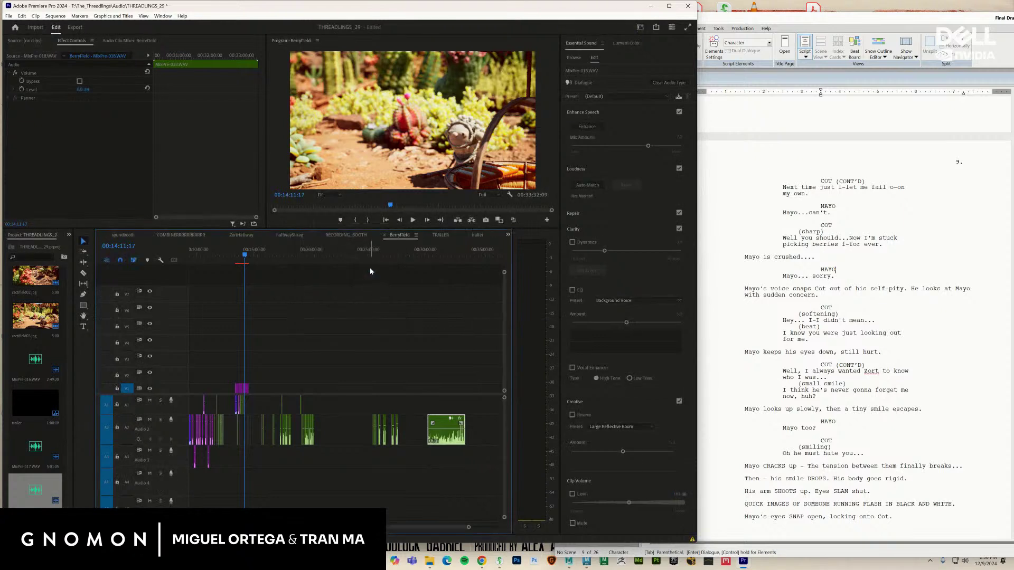
# Play the MixPre-018.WAV clip from 00:30:19:04 and split it at 00:30:42:14
pyautogui.click(428, 255)
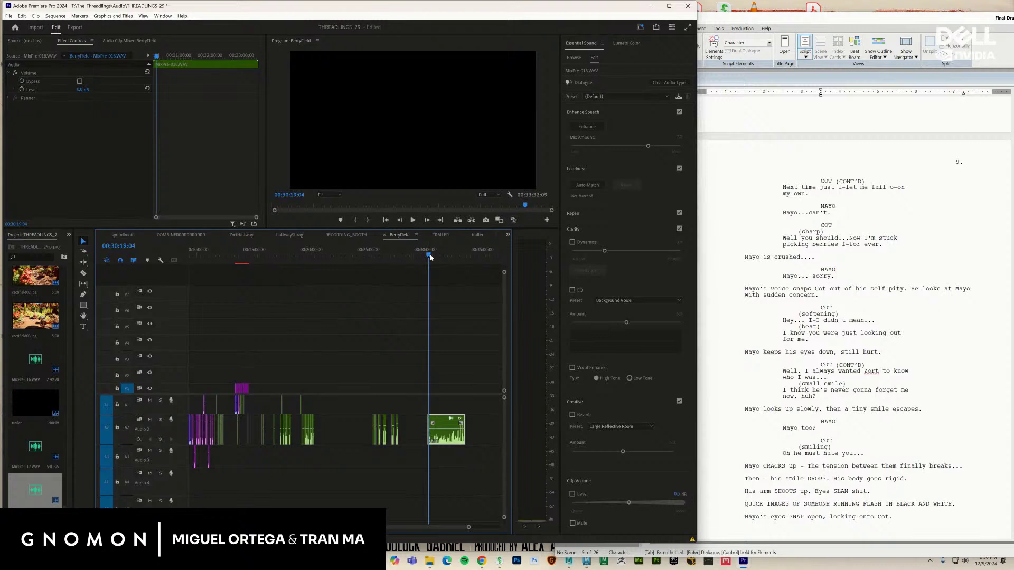
pyautogui.press('space')
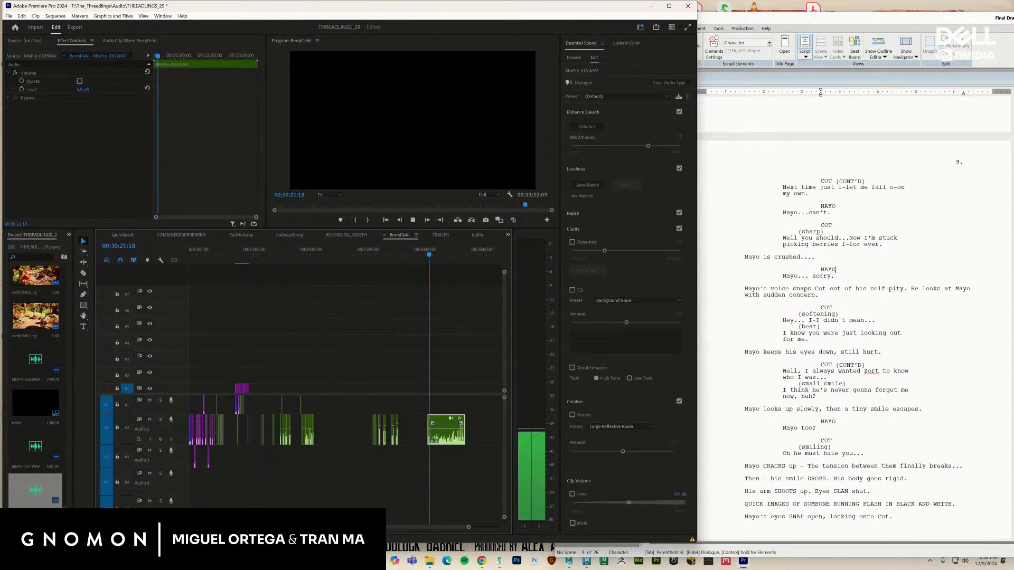
pyautogui.moveTo(209, 527); pyautogui.dragTo(305, 528)
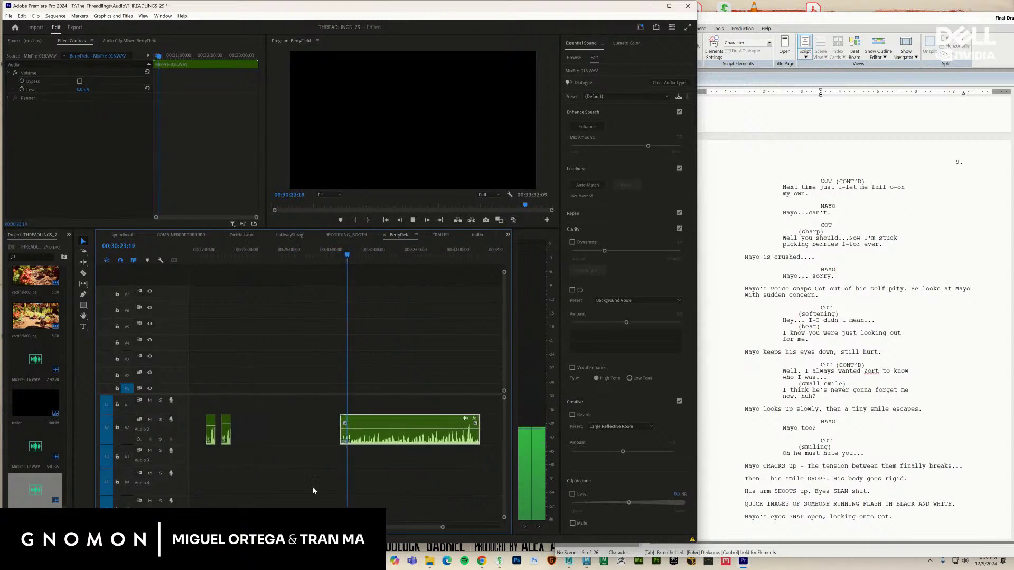
pyautogui.press('=')
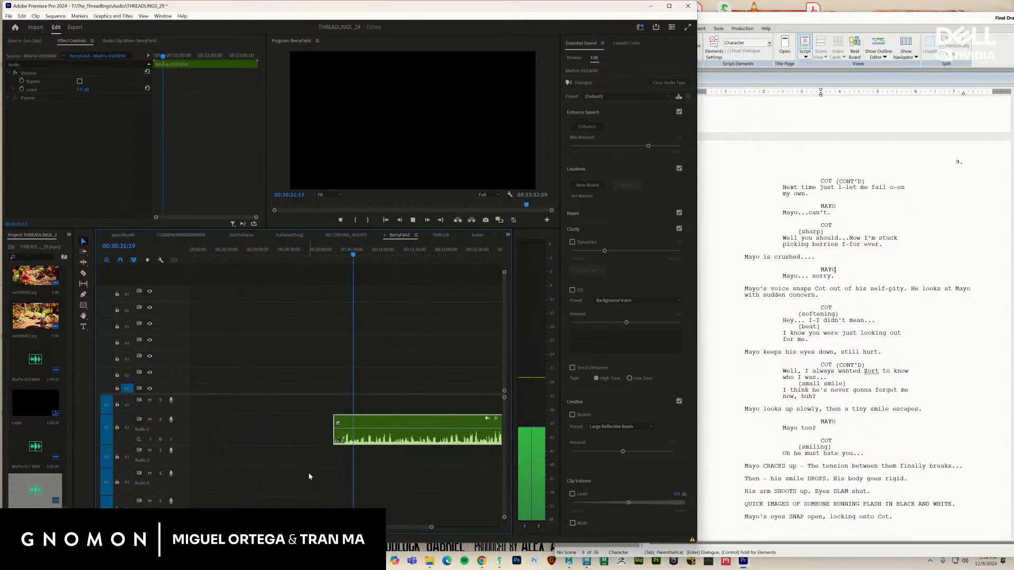
pyautogui.press('c')
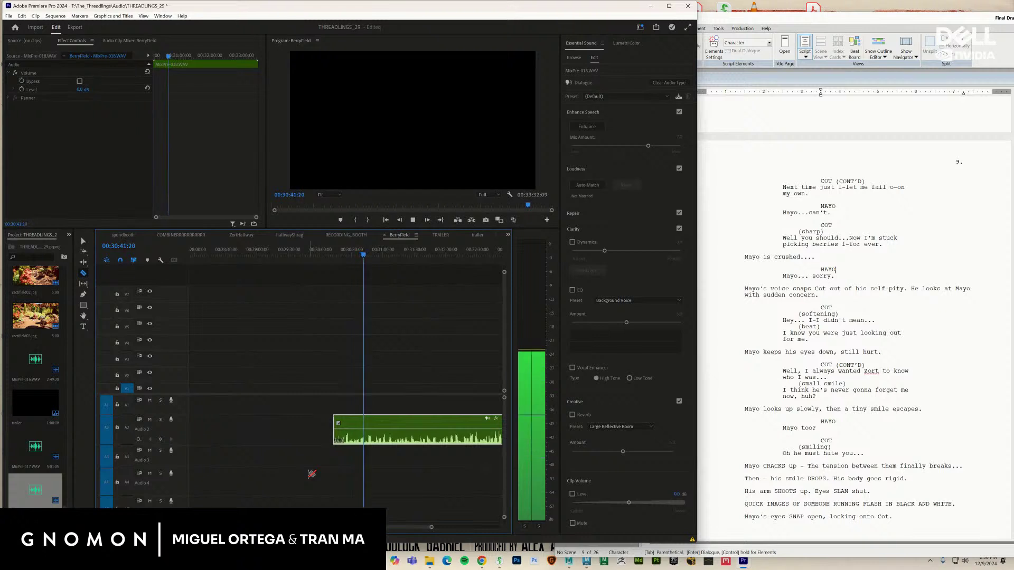
pyautogui.press('space')
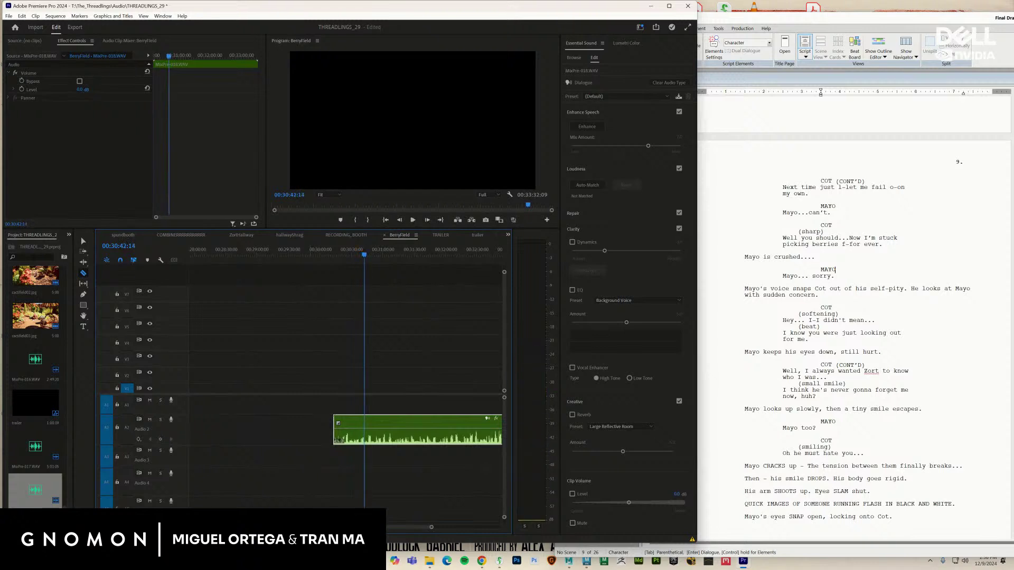
pyautogui.click(366, 422)
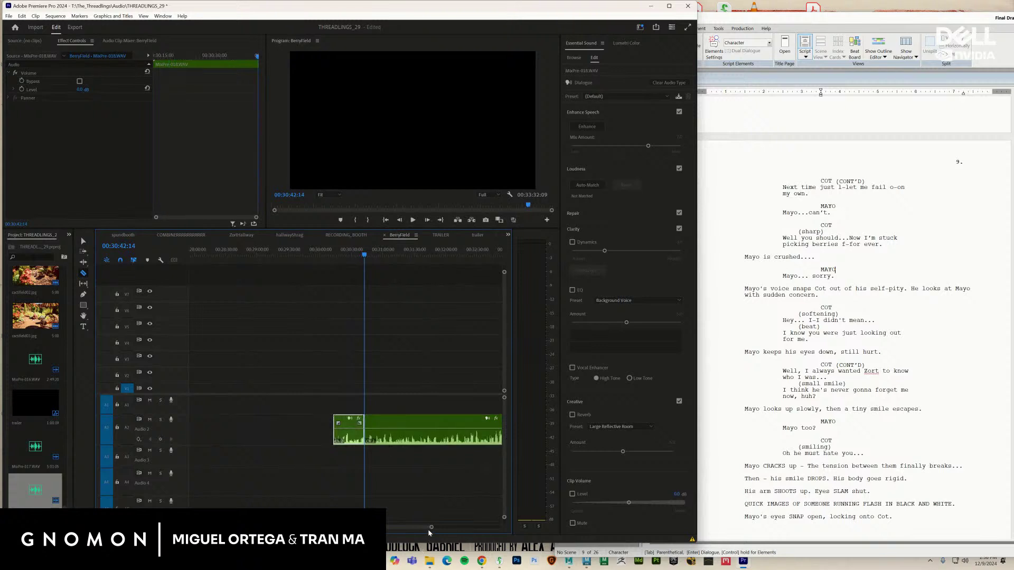
# Play the first MixPre-018.WAV clip, split it at about 00:30:32, and delete the part before the cut
pyautogui.scroll(5, 354, 449)
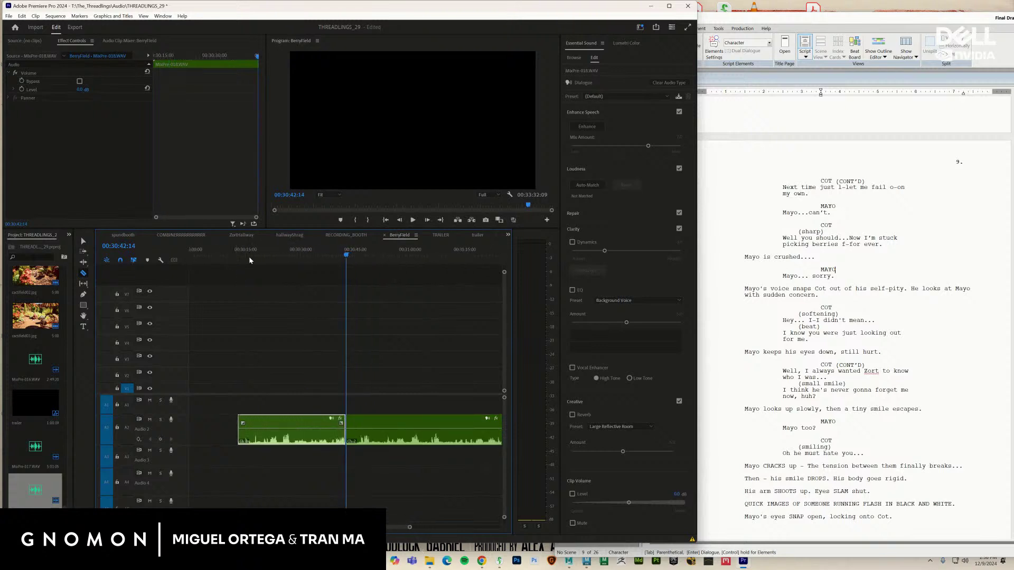
pyautogui.click(281, 255)
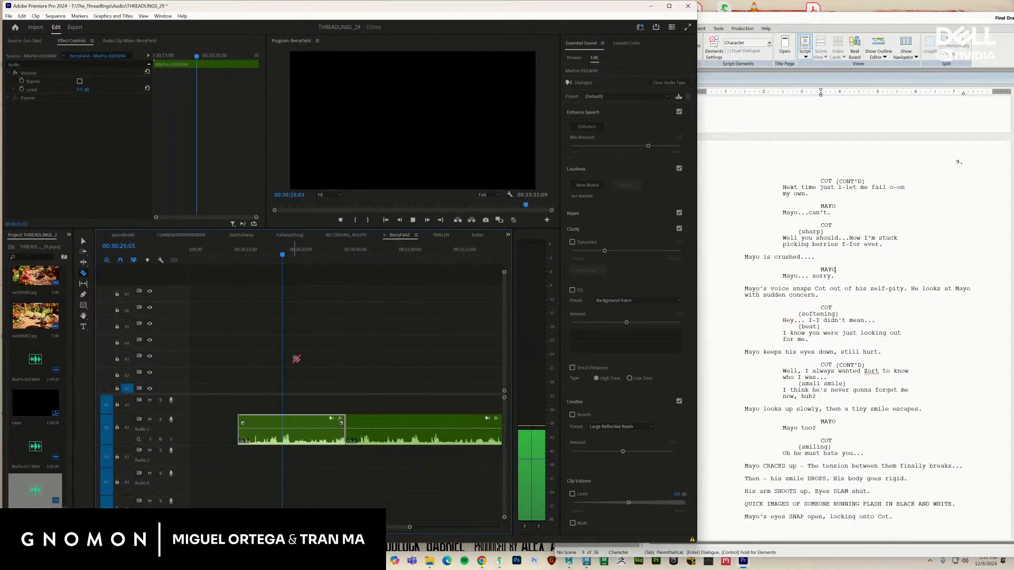
pyautogui.press('space')
pyautogui.click(311, 420)
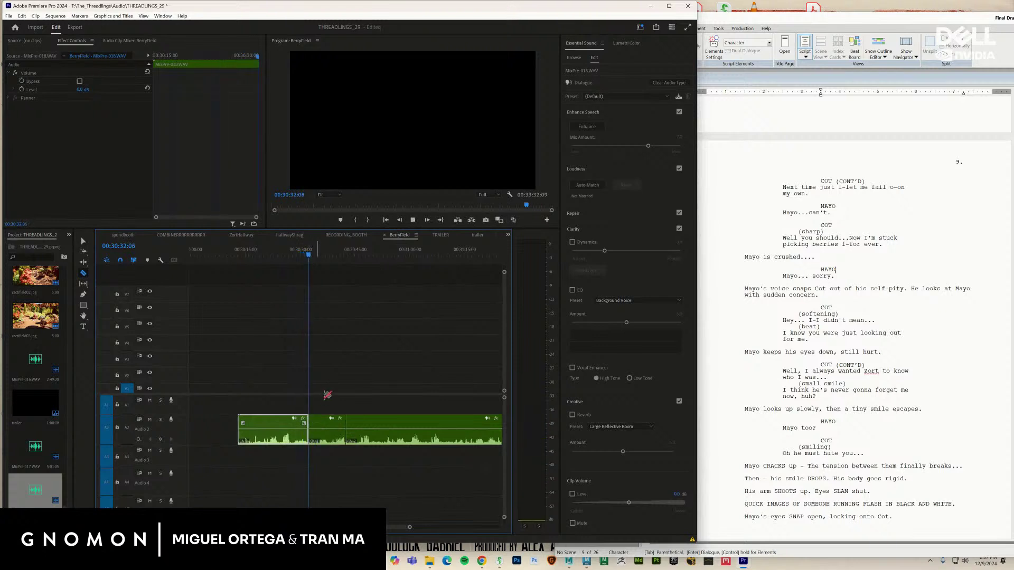
pyautogui.press('space')
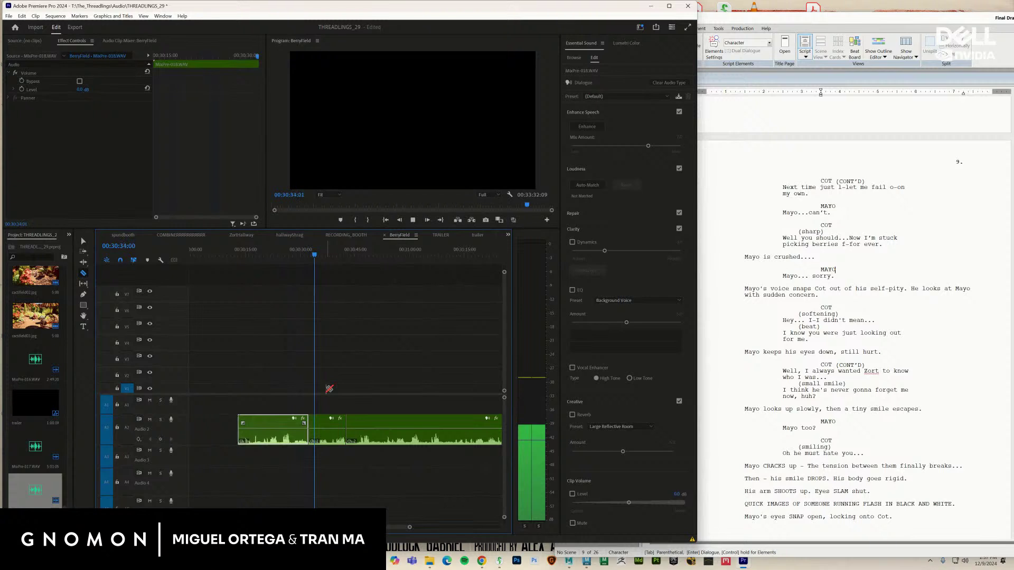
pyautogui.press('v')
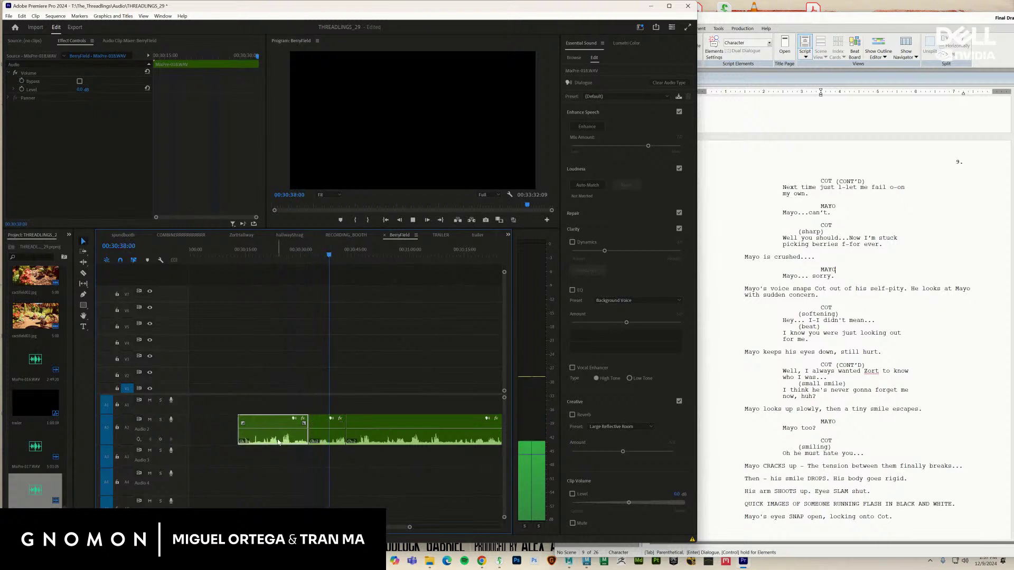
pyautogui.press('Delete')
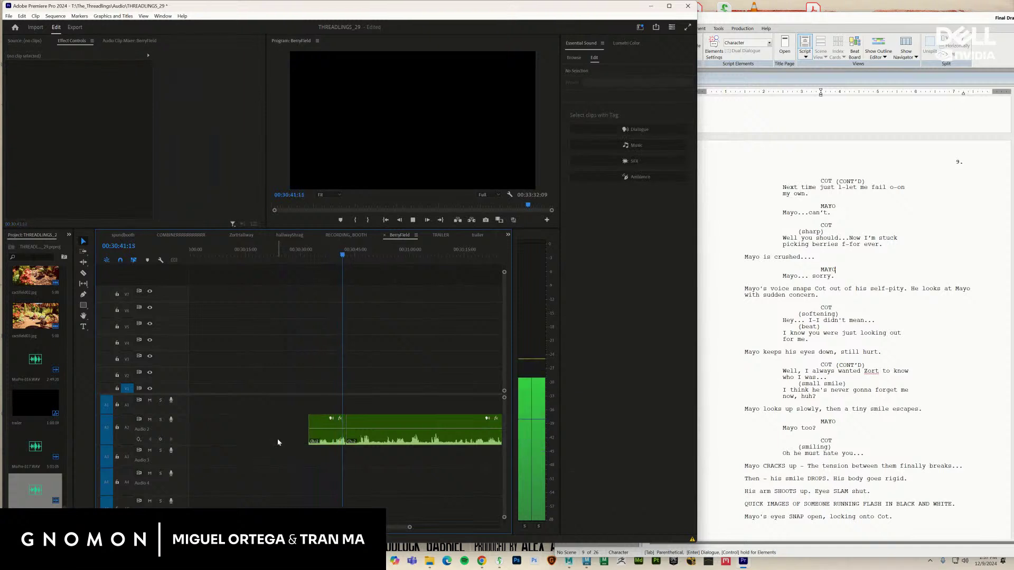
# Play on through MixPre-018.WAV and split it at about 00:30:46, 00:30:49 and 00:31:09:13
pyautogui.press('c')
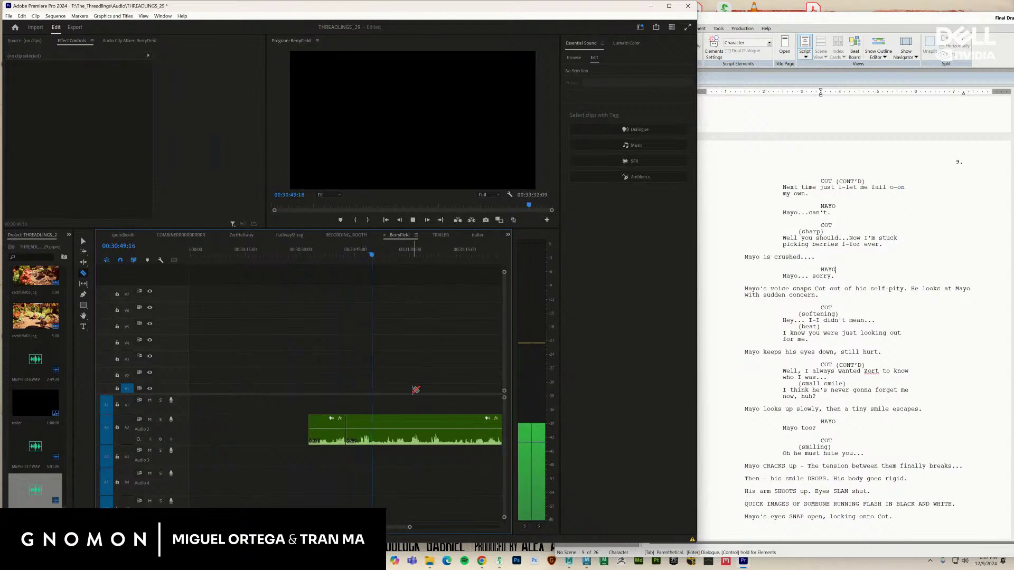
pyautogui.press('space')
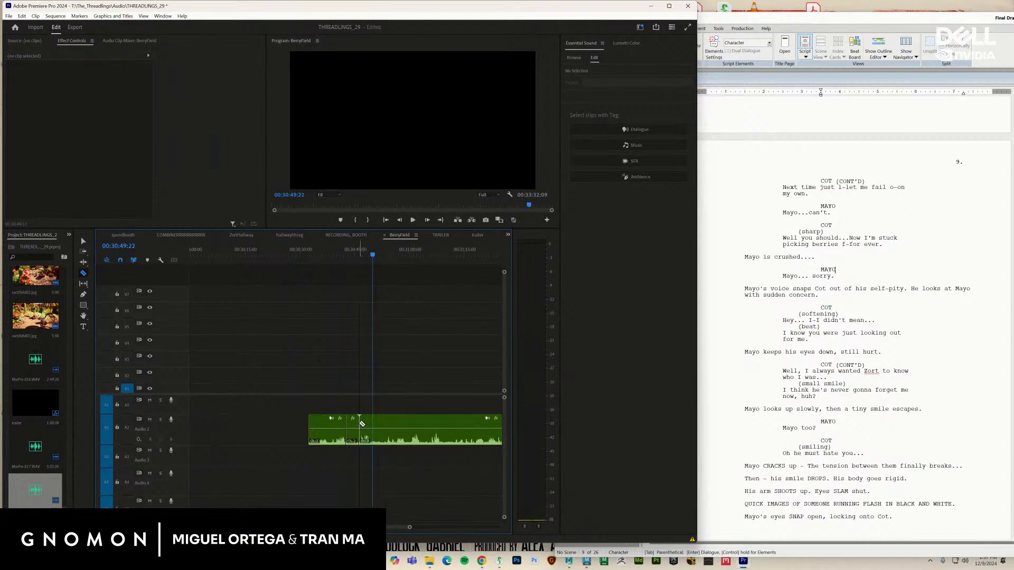
pyautogui.press('space')
pyautogui.press('space')
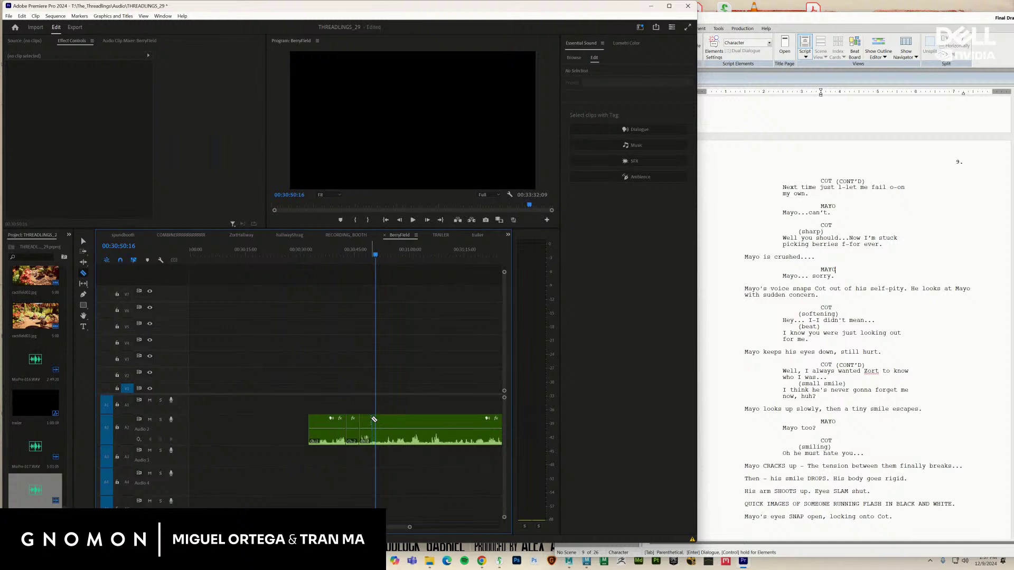
pyautogui.press('space')
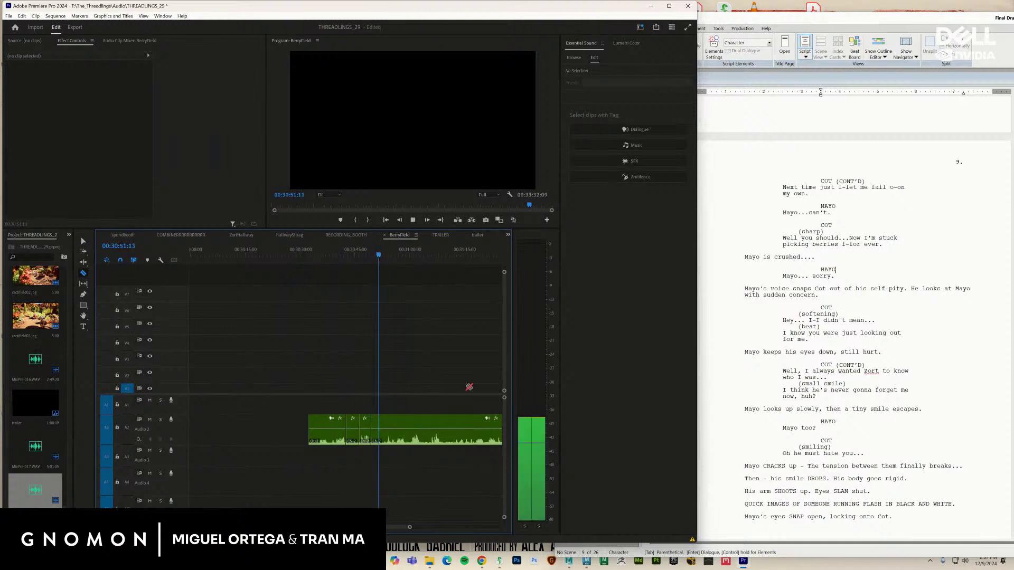
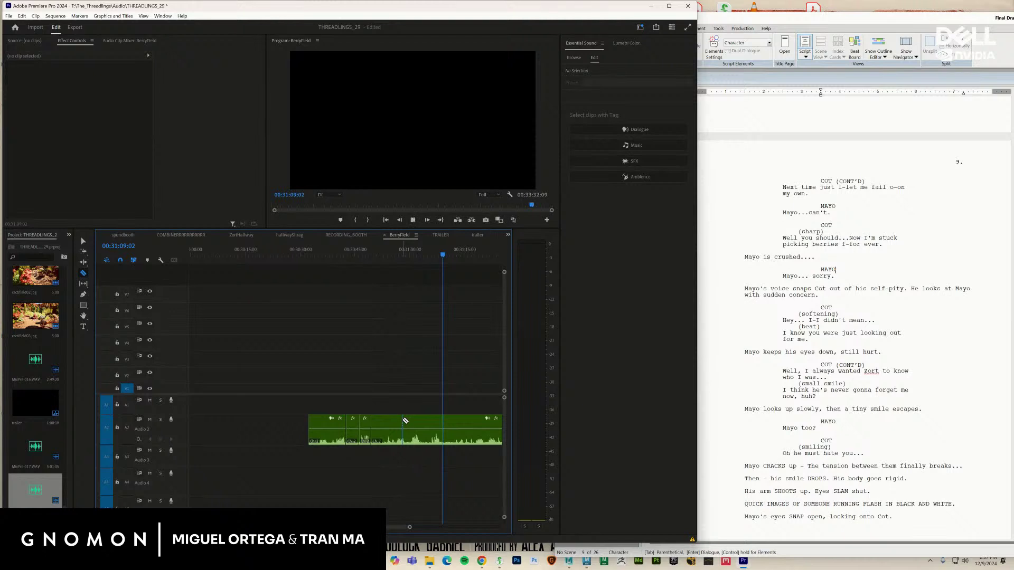
pyautogui.press('space')
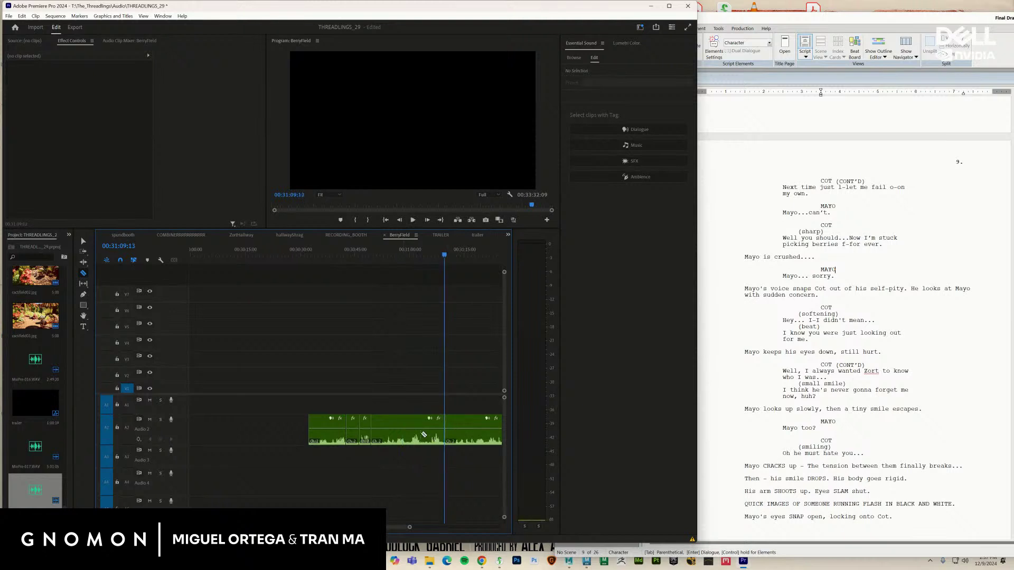
# Split the clip at 00:30:52:11 and delete the short piece between about 00:30:49 and the cut
pyautogui.moveTo(400, 259); pyautogui.dragTo(377, 259)
pyautogui.press('space')
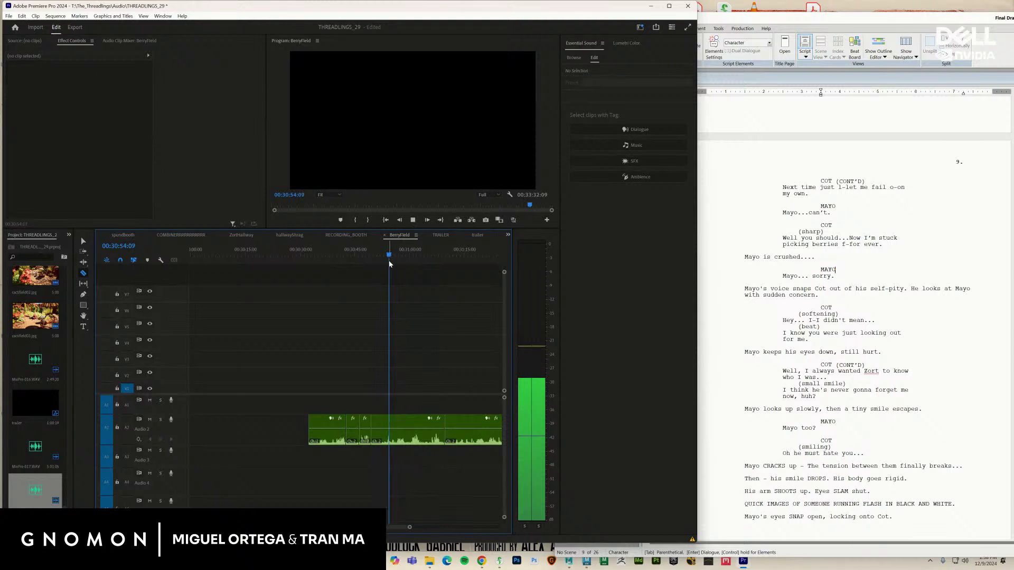
pyautogui.press('space')
pyautogui.click(384, 256)
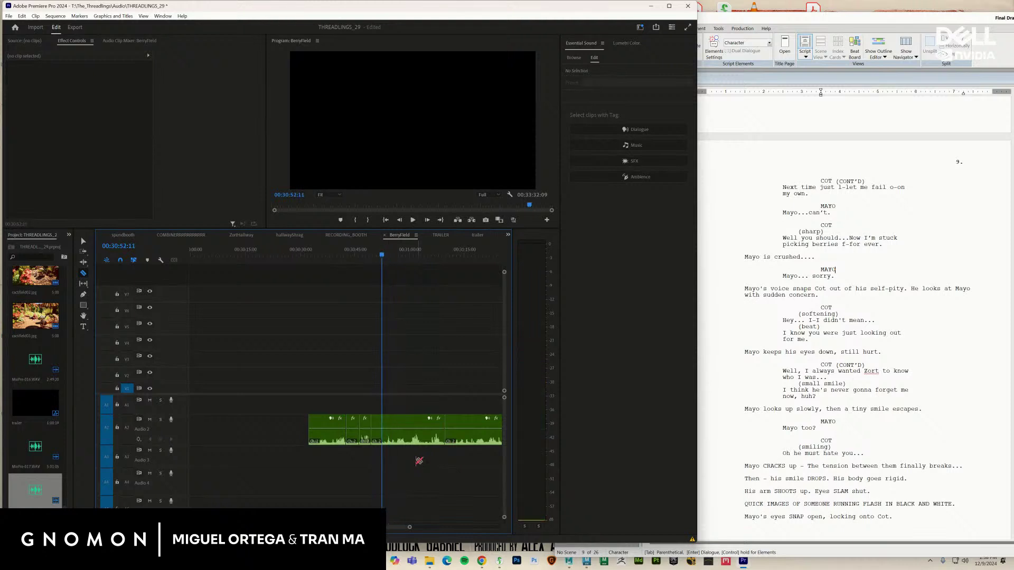
pyautogui.click(376, 441)
pyautogui.press('Delete')
# Listen to the recording from 00:30:52:11, and replay the opening take from about 00:30:33
pyautogui.press('space')
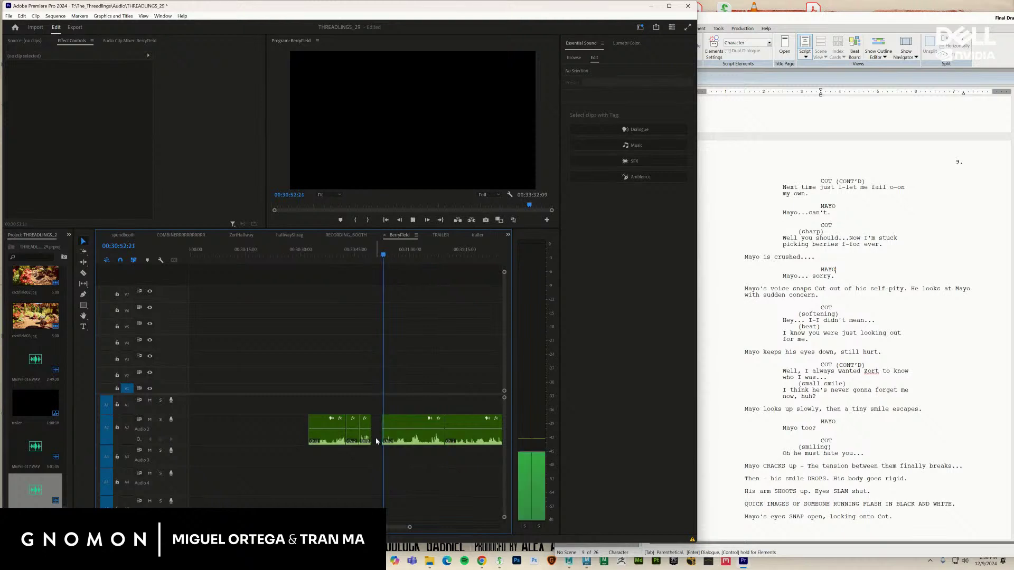
pyautogui.press('c')
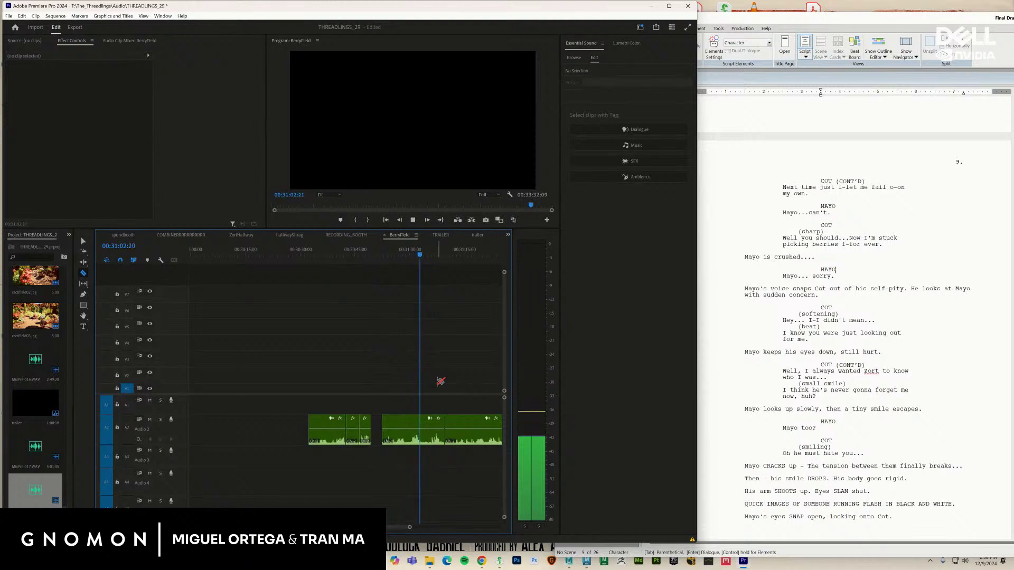
pyautogui.press('space')
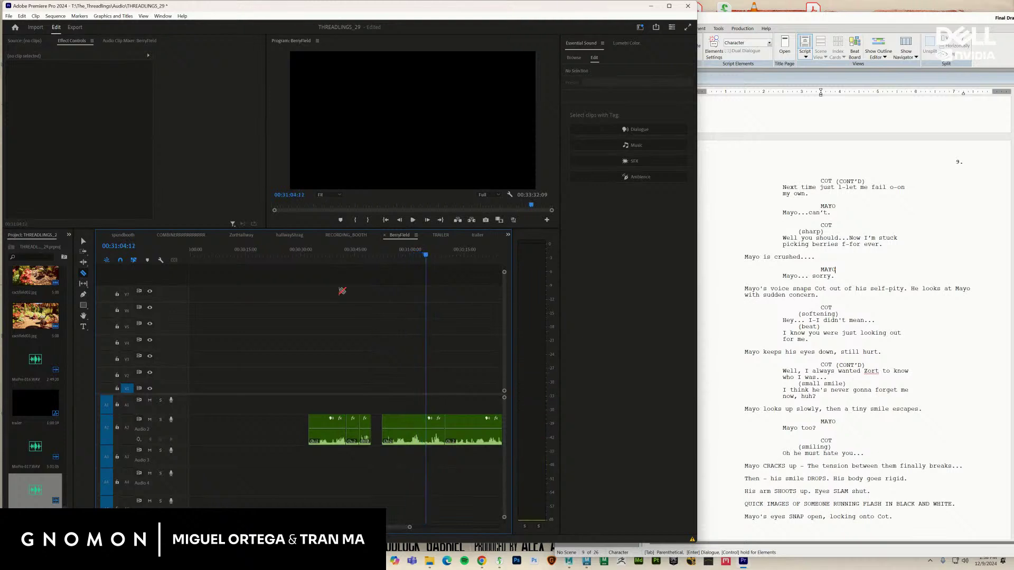
pyautogui.click(312, 255)
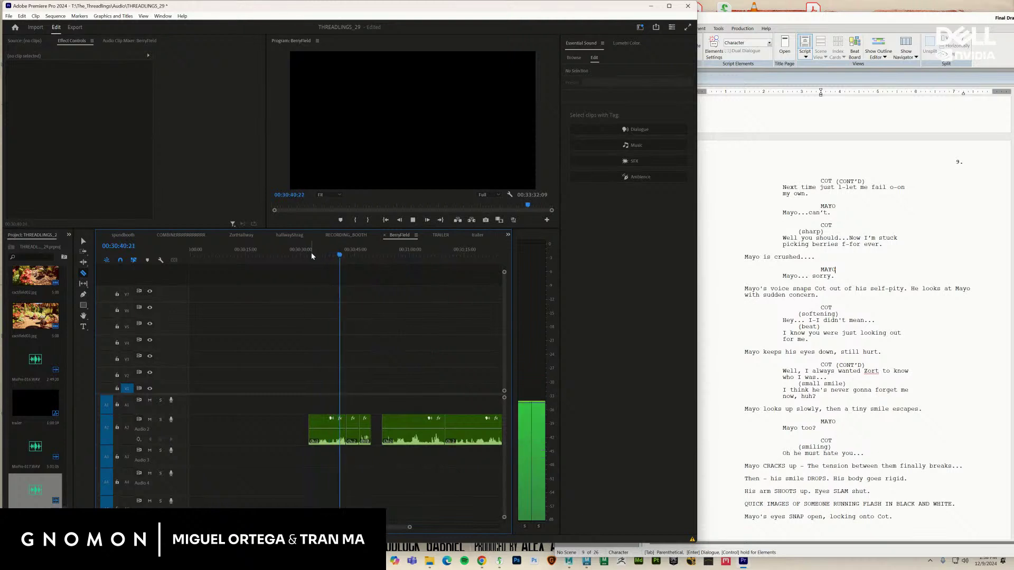
pyautogui.press('space')
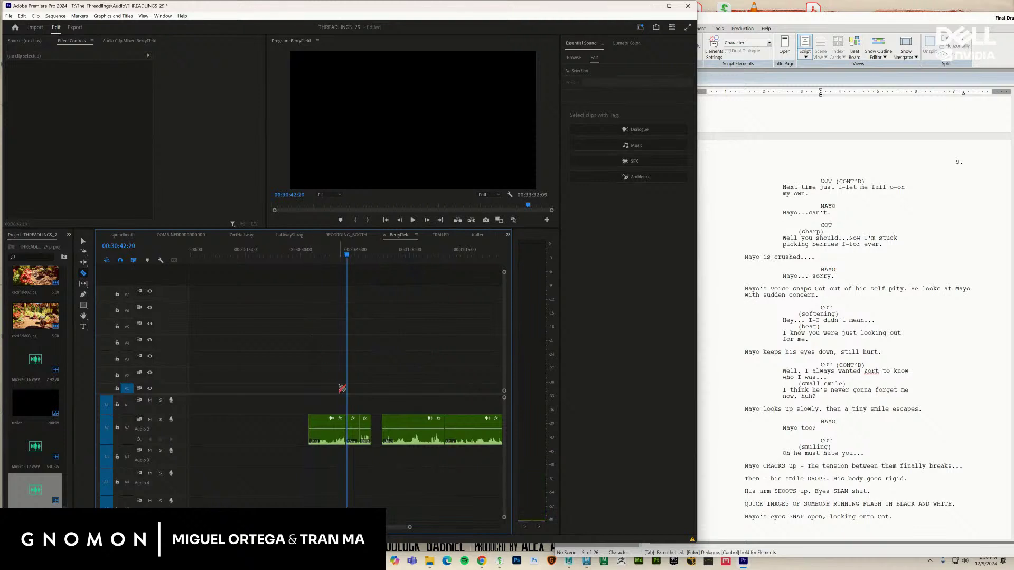
# Listen to a sample of the remaining MixPre-018.WAV recording at about 00:32:22
pyautogui.click(335, 427)
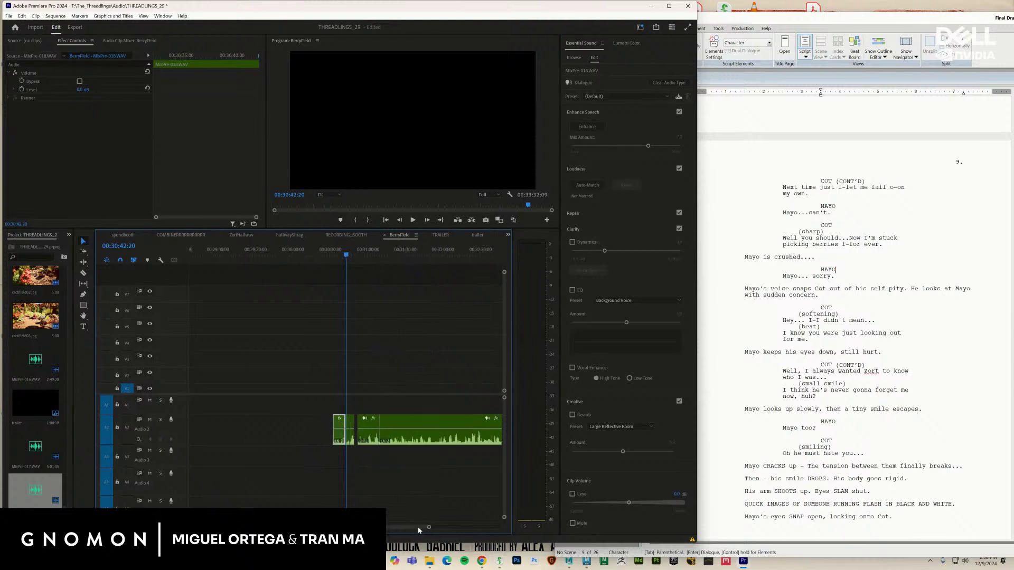
pyautogui.moveTo(417, 527); pyautogui.dragTo(436, 528)
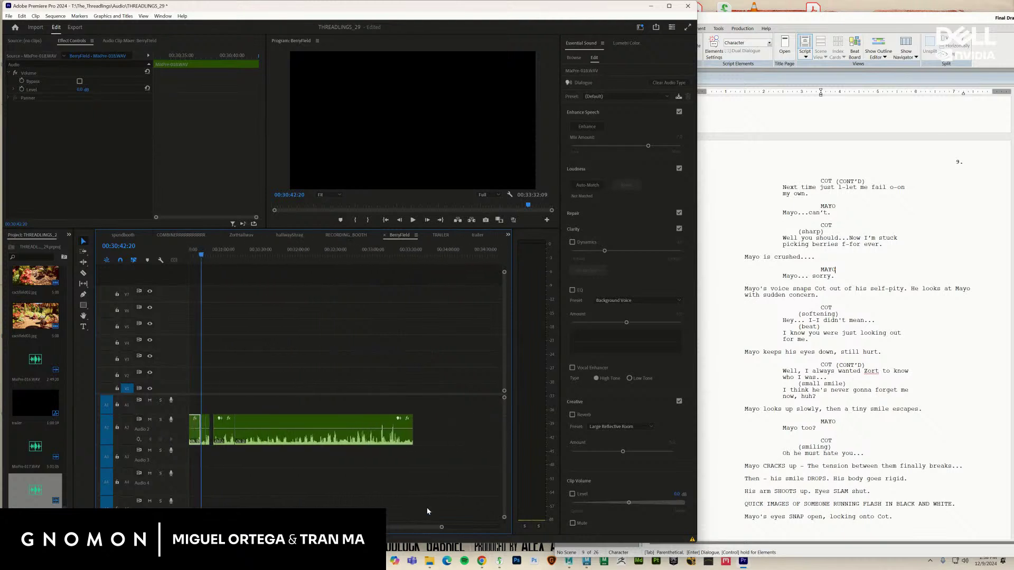
pyautogui.click(326, 255)
pyautogui.press('space')
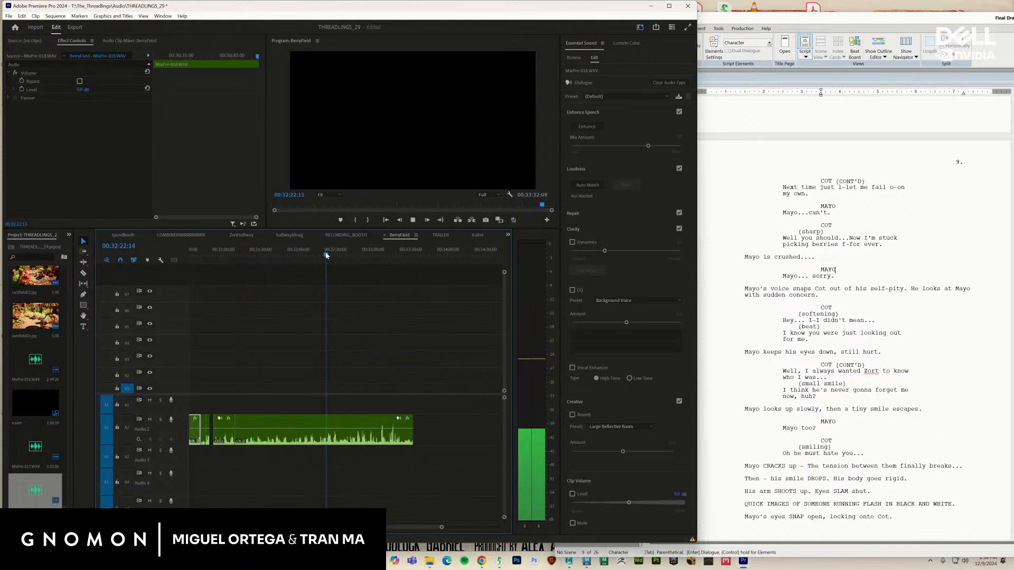
pyautogui.press('space')
pyautogui.scroll(3, 304, 389)
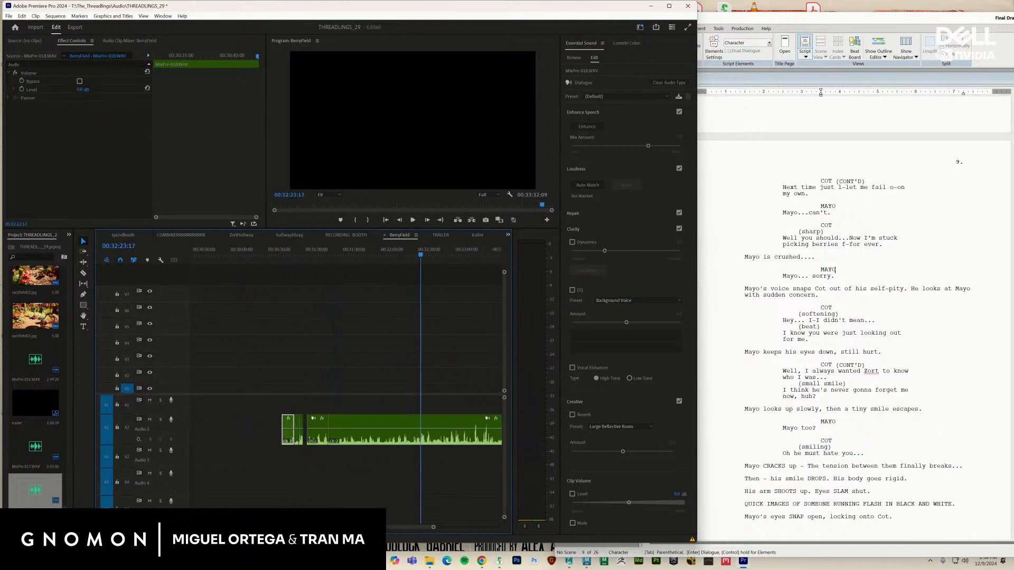
# Shift the leftover Audio 2 clips later and move the takes from about 00:30:32 and 00:30:46 to about 00:14:18 on Audio 2
pyautogui.moveTo(293, 249); pyautogui.dragTo(301, 251)
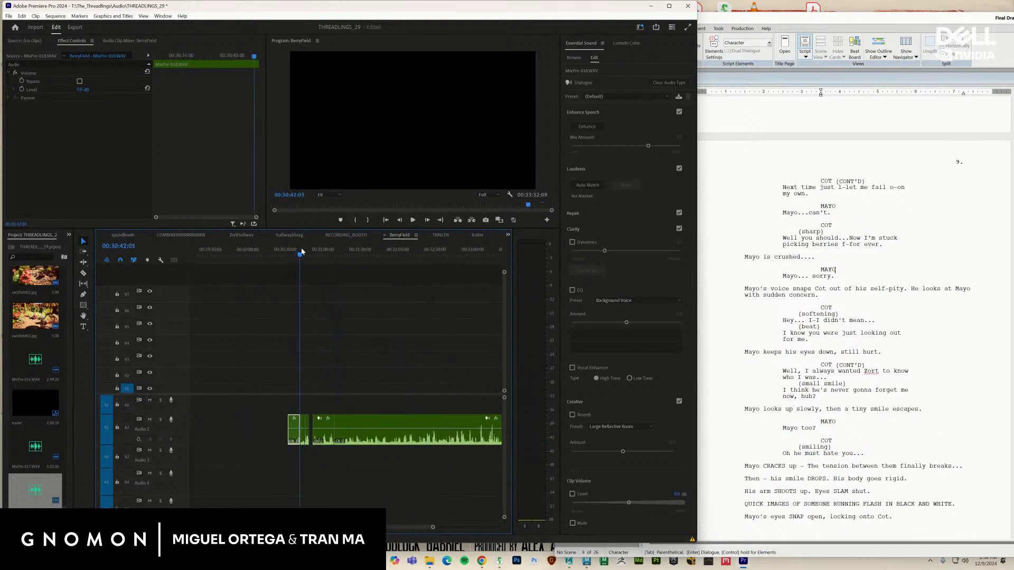
pyautogui.press('space')
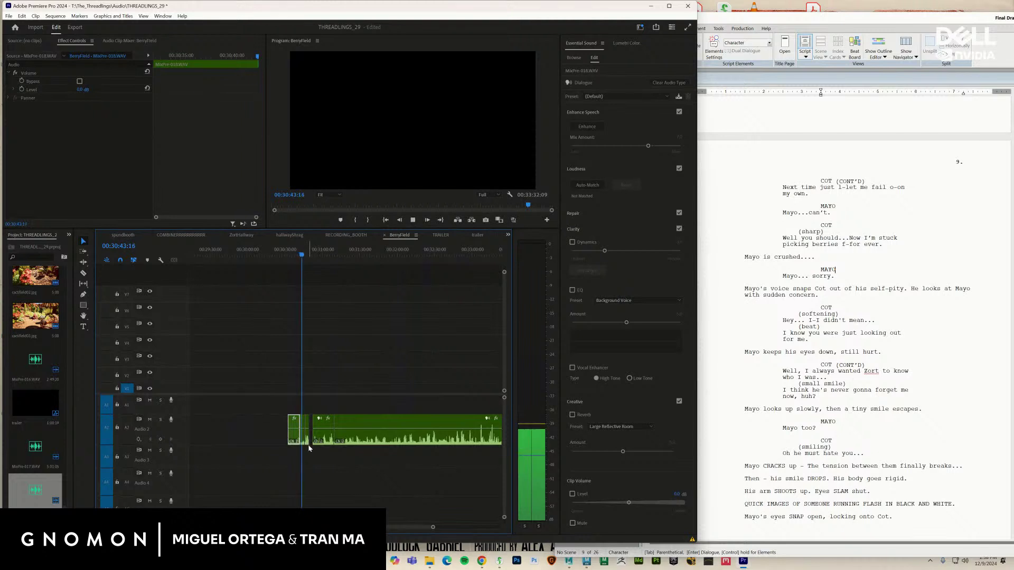
pyautogui.click(308, 446)
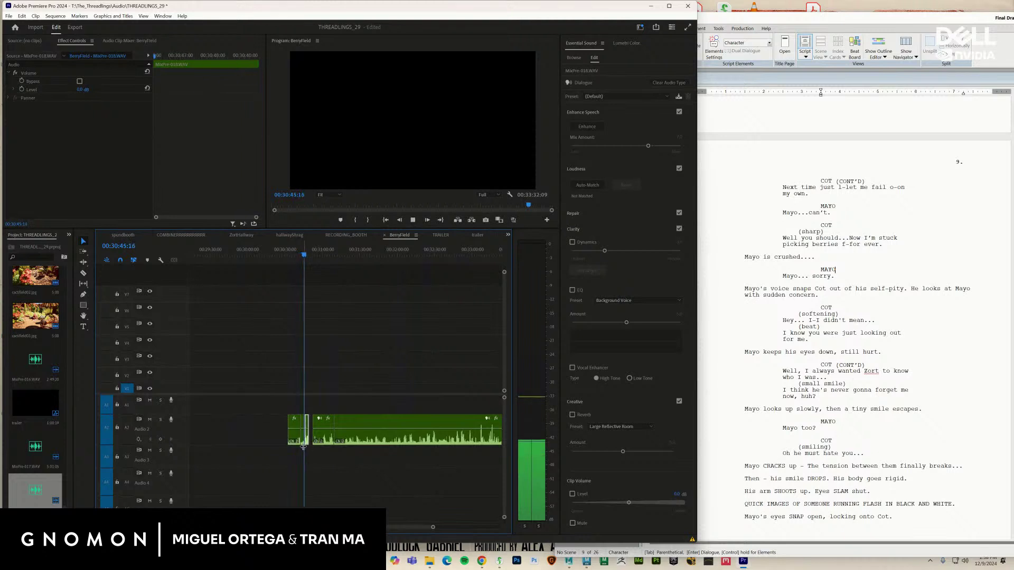
pyautogui.press('space')
pyautogui.keyDown('shift'); pyautogui.click(293, 440); pyautogui.keyUp('shift')
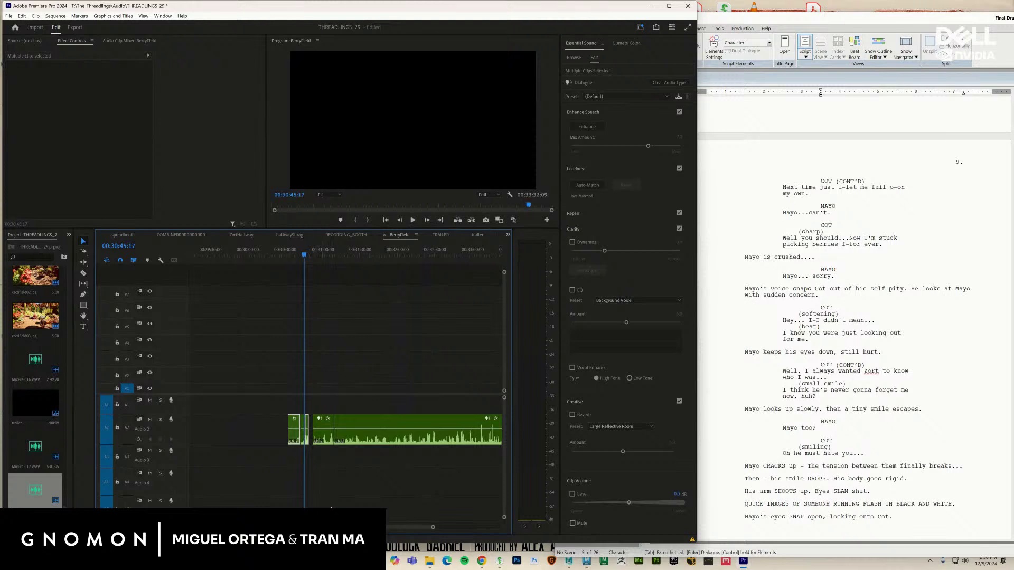
pyautogui.hscroll(-15, 348, 422)
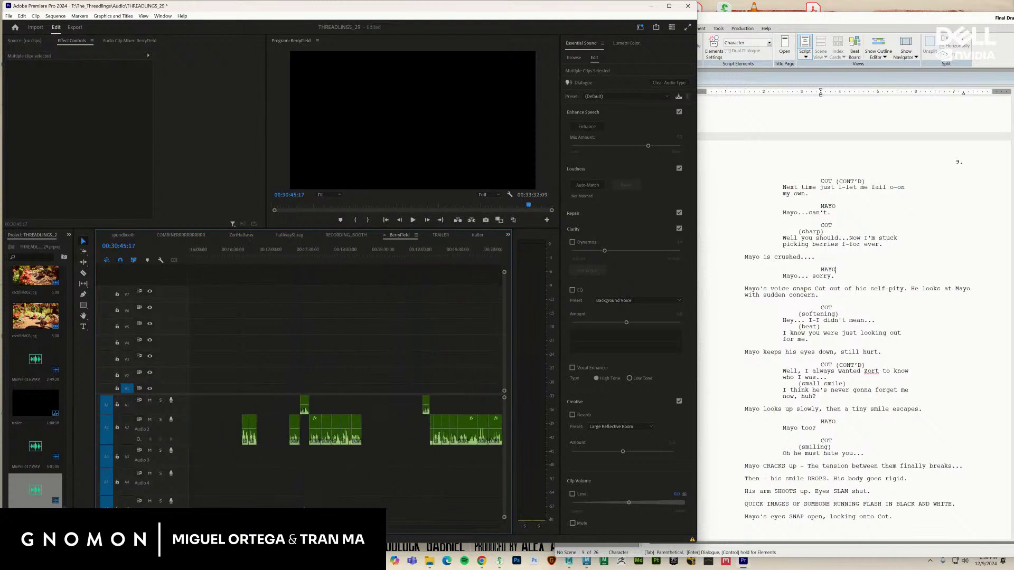
pyautogui.hscroll(-4, 348, 422)
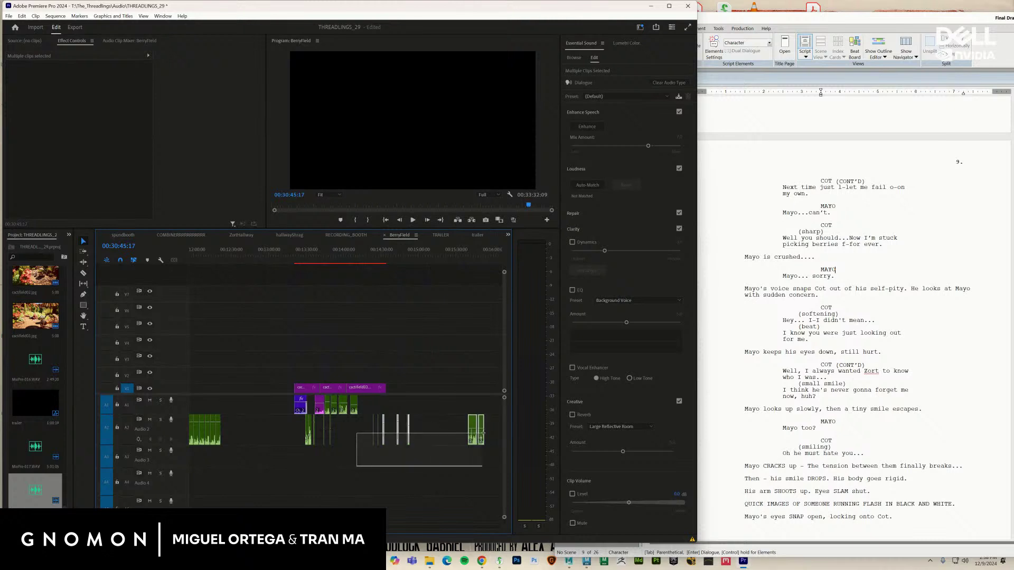
pyautogui.moveTo(484, 432); pyautogui.dragTo(483, 433)
pyautogui.hscroll(2, 472, 443)
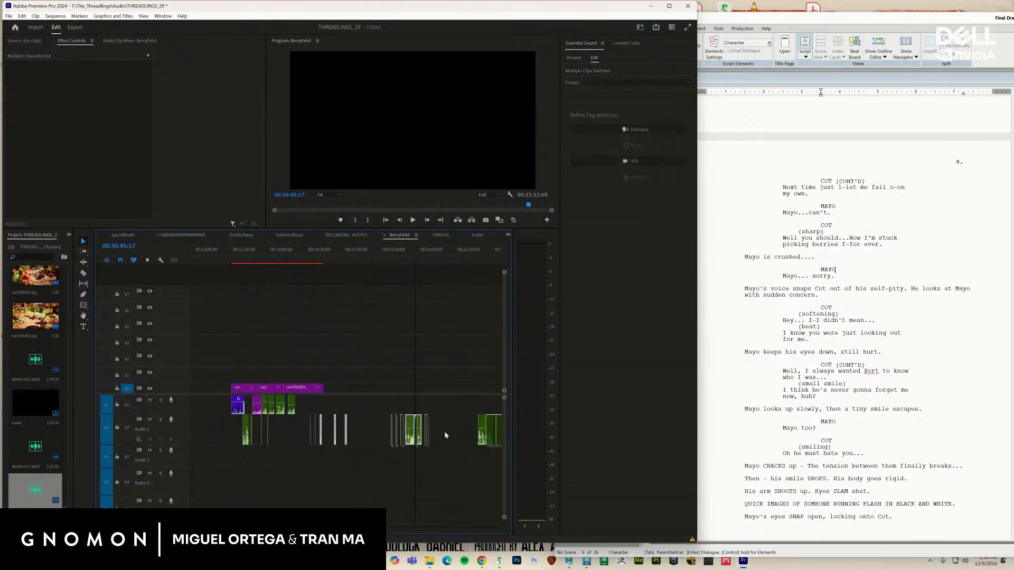
pyautogui.moveTo(304, 259); pyautogui.dragTo(325, 258)
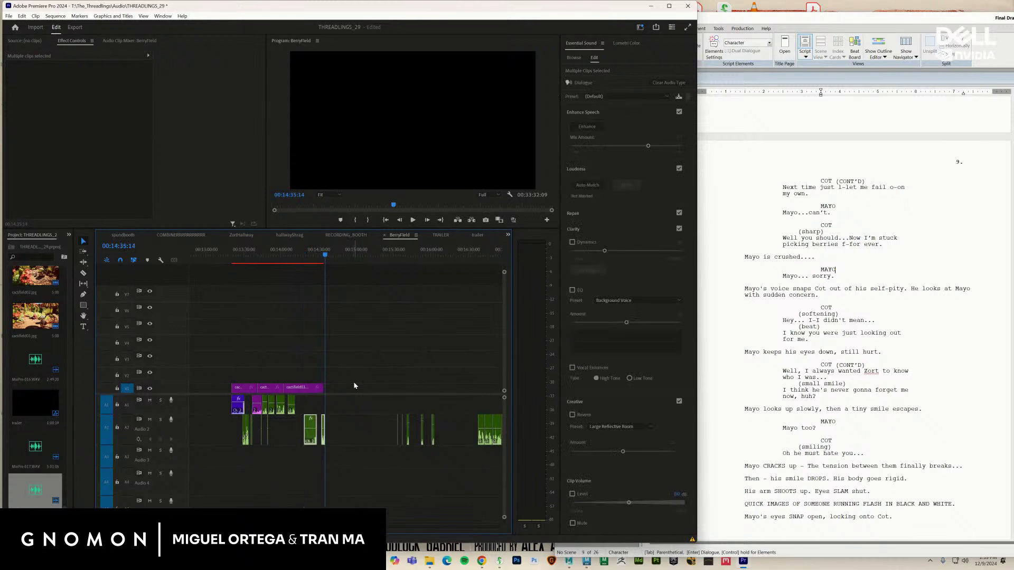
# Play the scene from about 00:14:07 and move the two selected Audio 2 takes onto Audio 1, starting at about 00:14:13
pyautogui.click(293, 258)
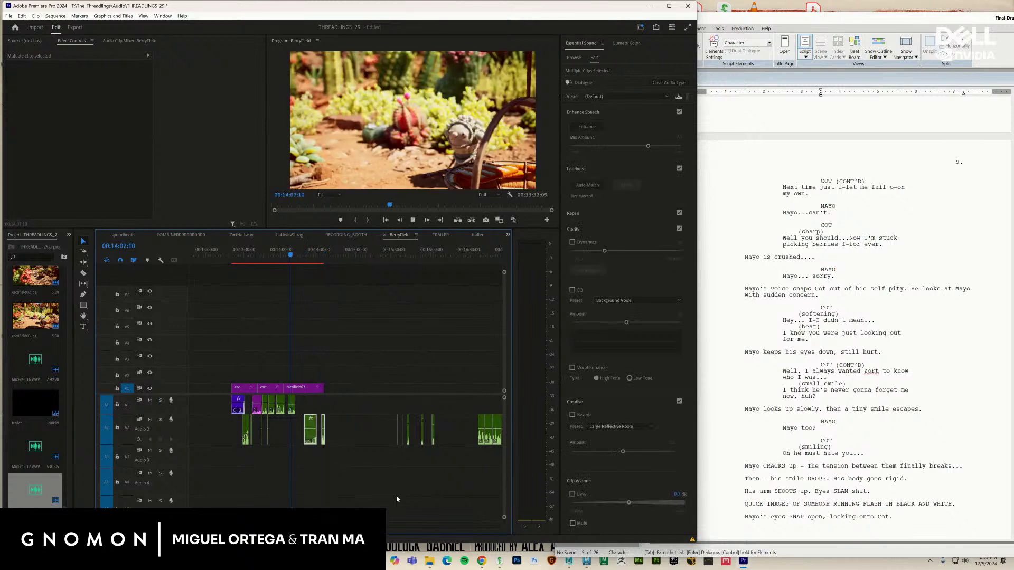
pyautogui.press('space')
pyautogui.scroll(3, 246, 436)
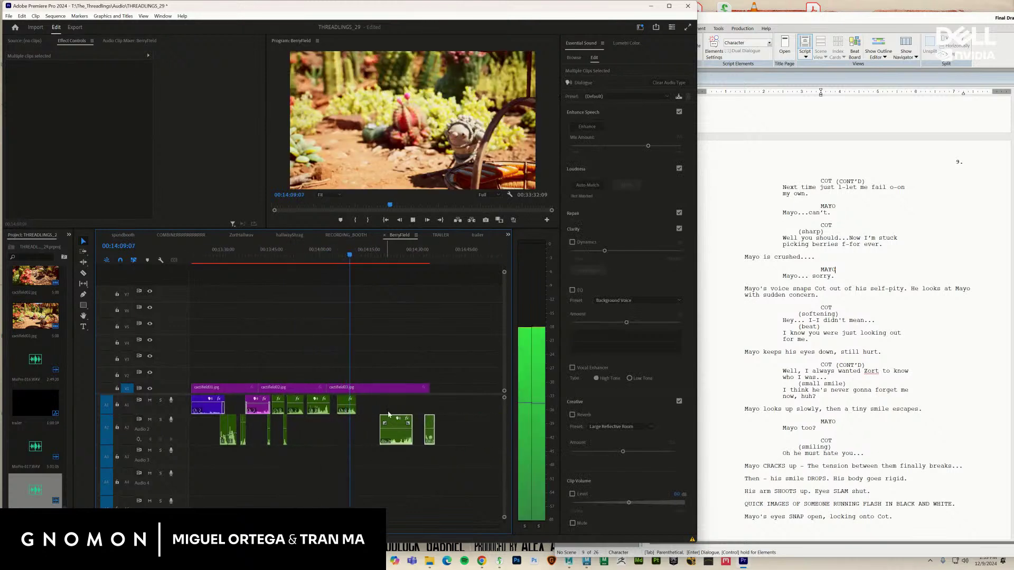
pyautogui.press('space')
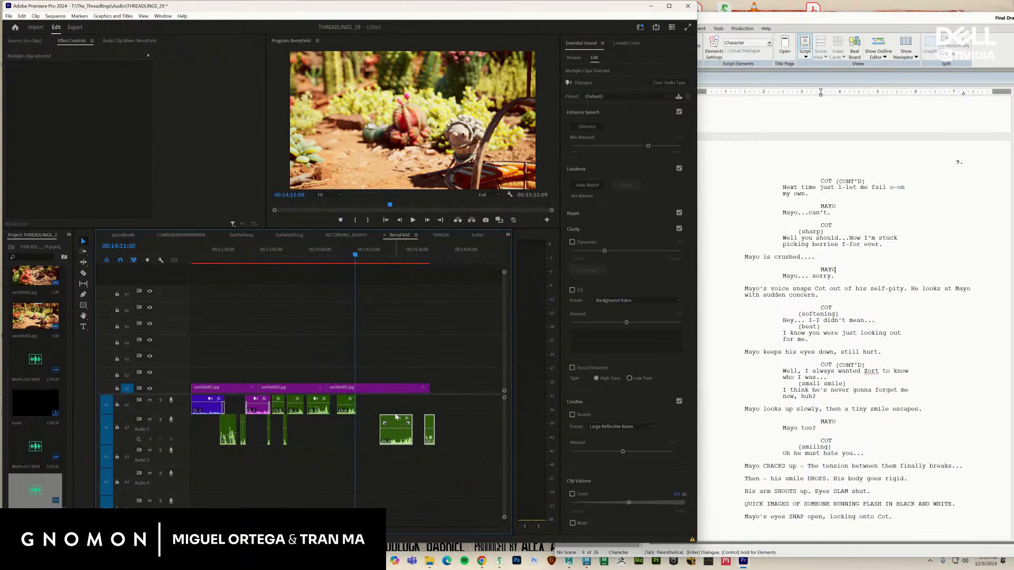
pyautogui.press('space')
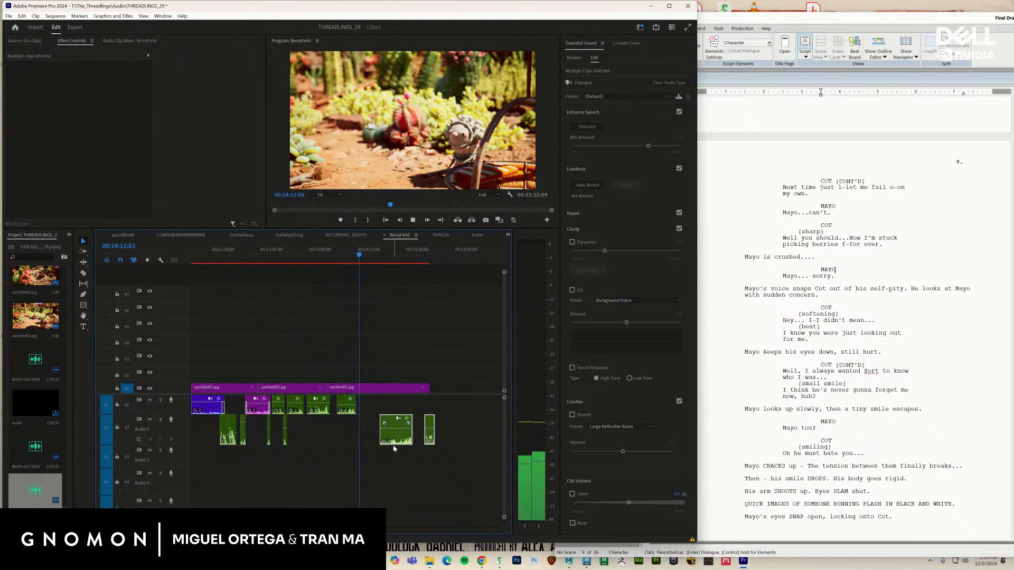
pyautogui.press('space')
pyautogui.moveTo(394, 441); pyautogui.dragTo(374, 415)
pyautogui.press('space')
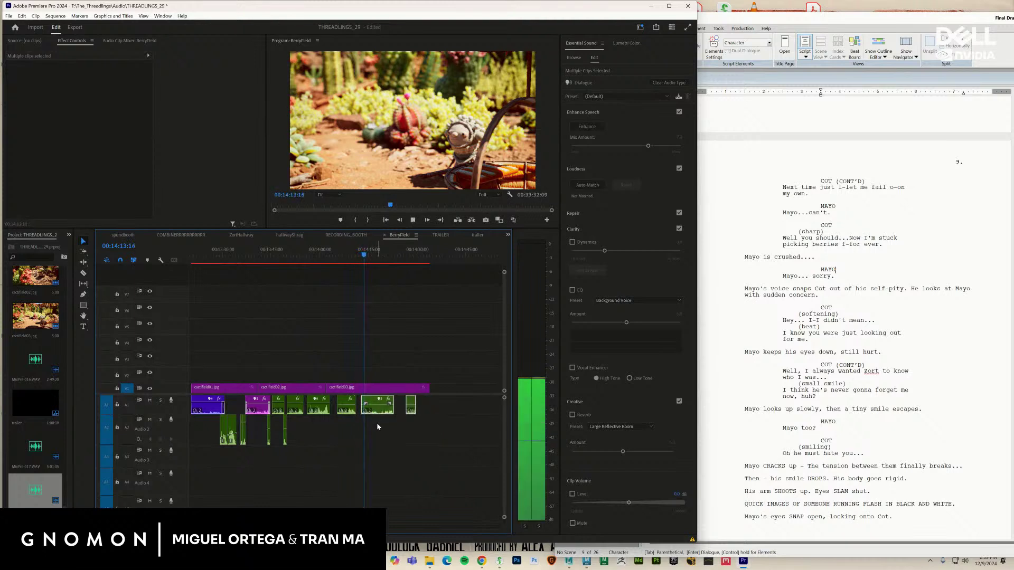
pyautogui.press('space')
# Nudge the two Audio 1 takes slightly earlier, to start at about 00:14:12, and listen to the first one through about 00:14:21
pyautogui.press('=')
pyautogui.press('=')
pyautogui.press('=')
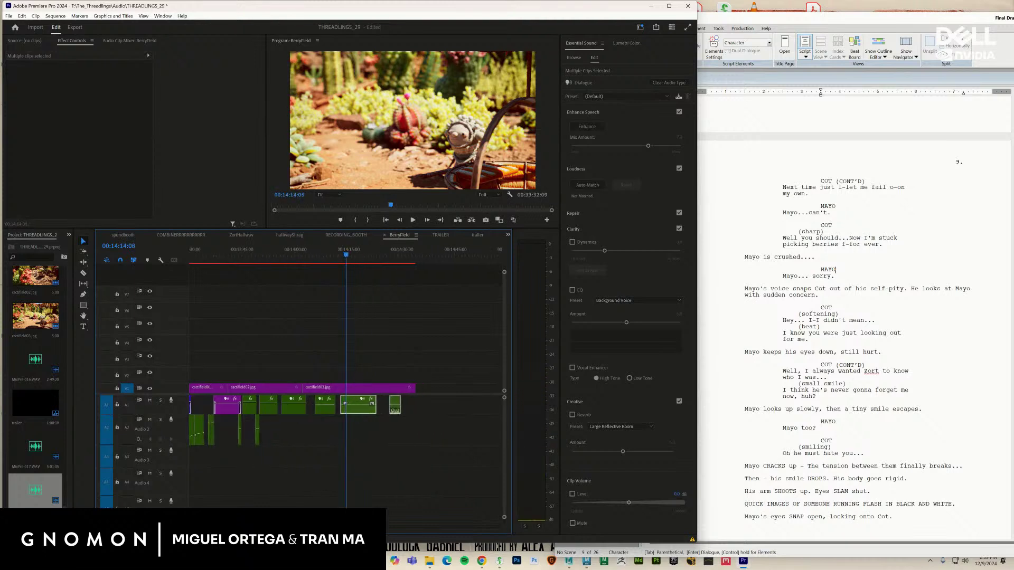
pyautogui.moveTo(361, 412); pyautogui.dragTo(359, 412)
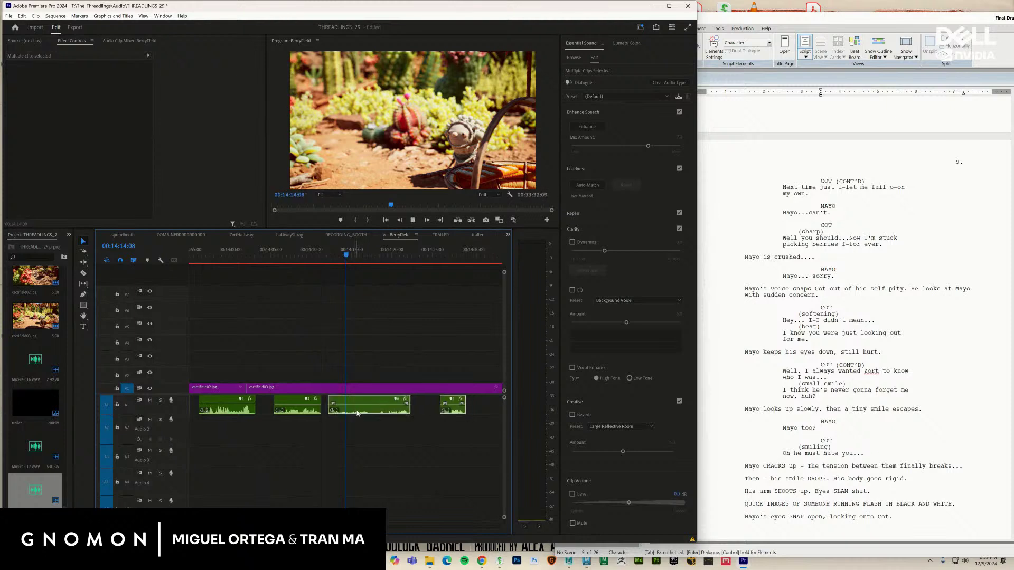
pyautogui.press('space')
pyautogui.click(365, 454)
pyautogui.press('-')
pyautogui.press('-')
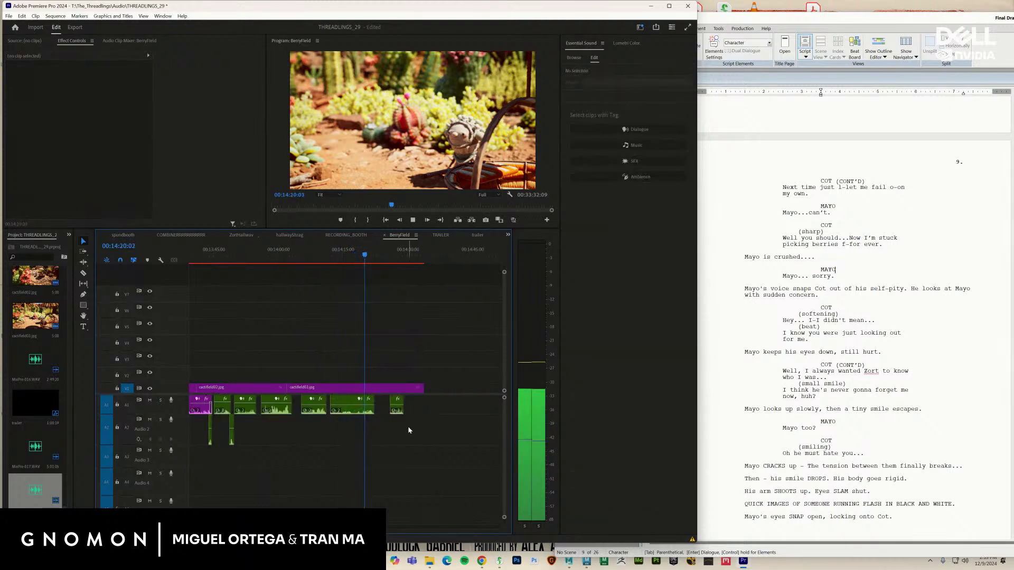
pyautogui.press('space')
# Play back the Audio 1 dialogue around 00:13:55 to 00:13:59, and the final take at about 00:14:26
pyautogui.click(280, 412)
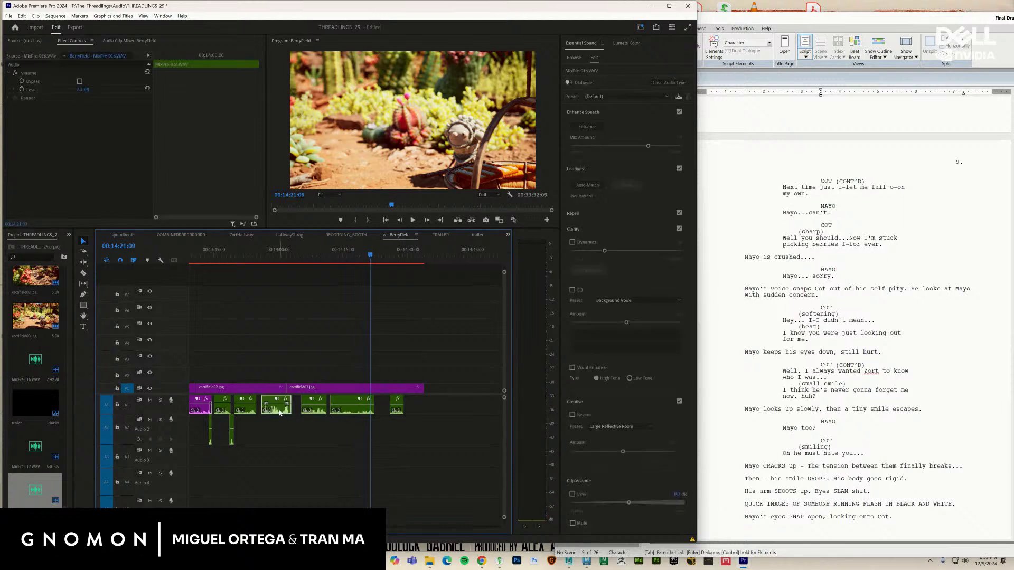
pyautogui.click(33, 74)
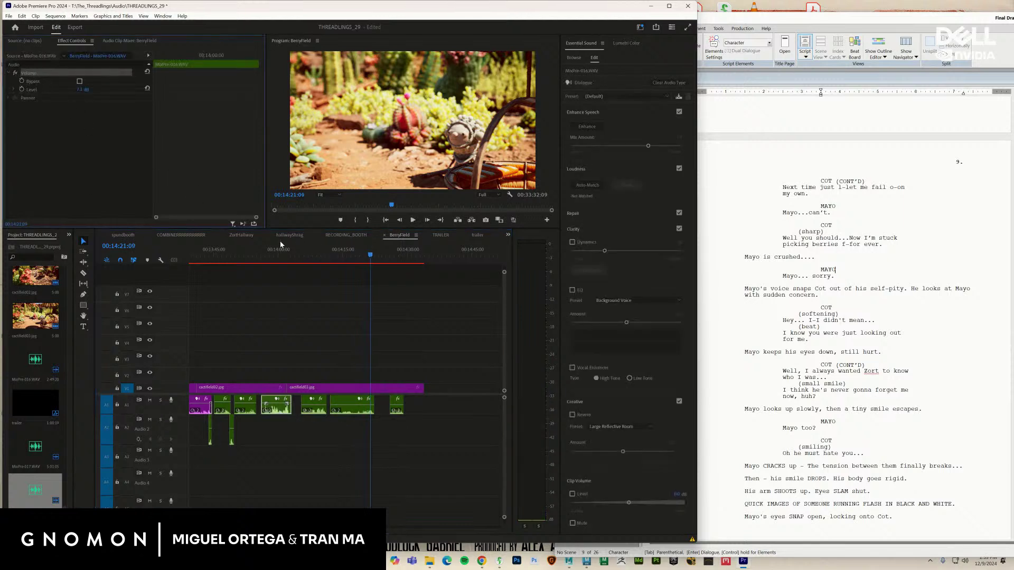
pyautogui.moveTo(361, 444); pyautogui.dragTo(347, 409)
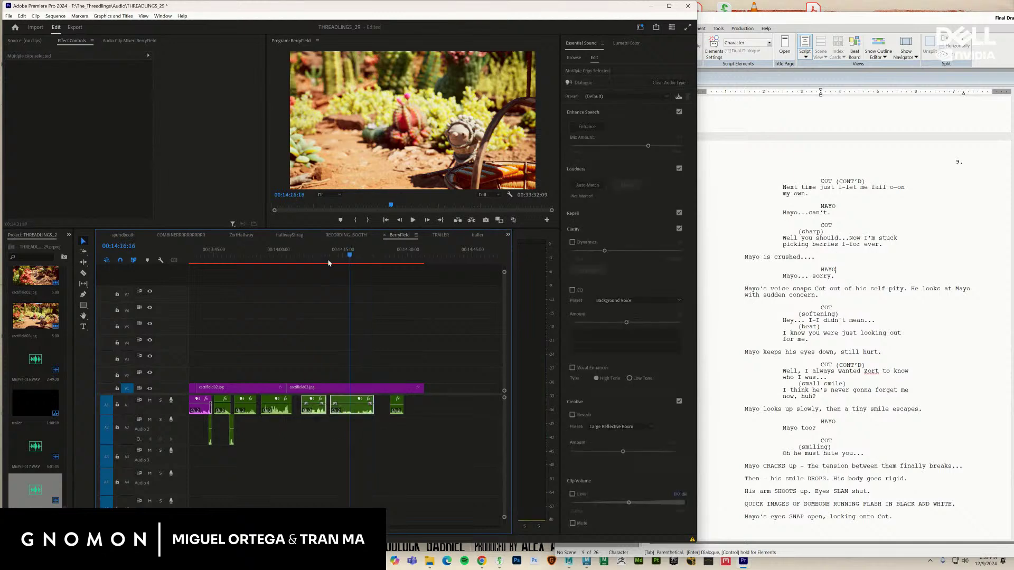
pyautogui.click(243, 258)
pyautogui.press('space')
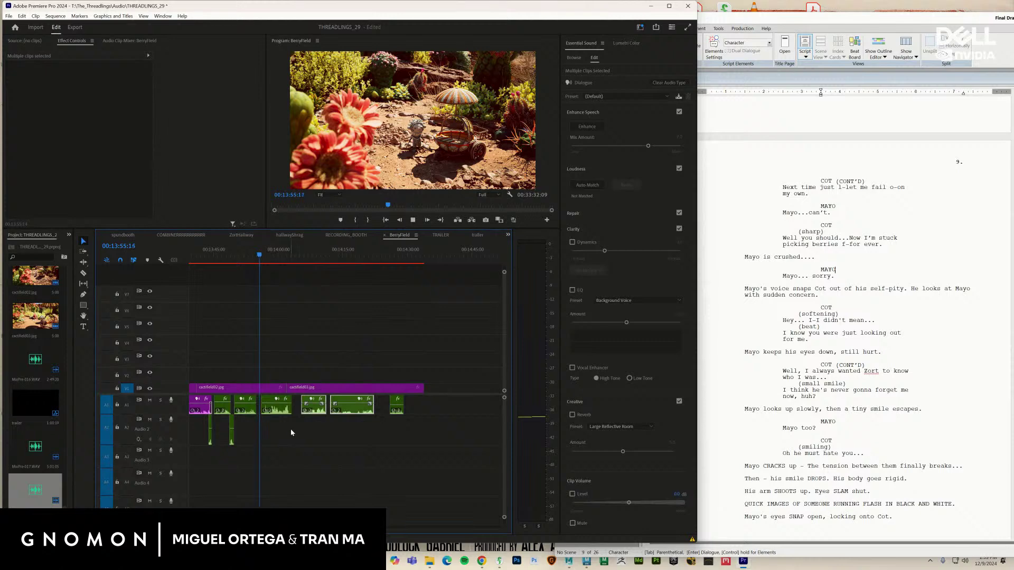
pyautogui.moveTo(290, 429); pyautogui.dragTo(253, 412)
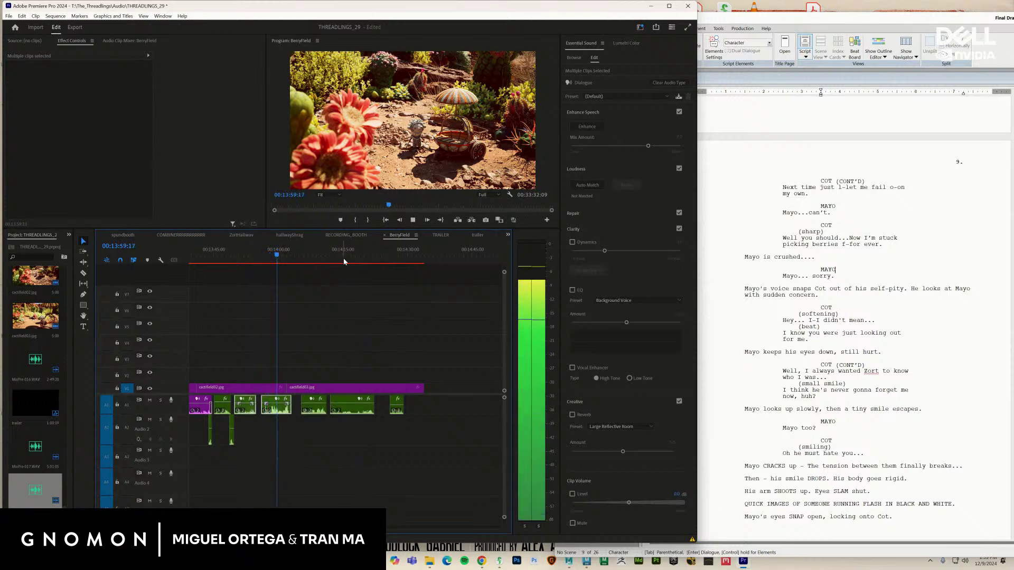
pyautogui.moveTo(344, 258); pyautogui.dragTo(392, 261)
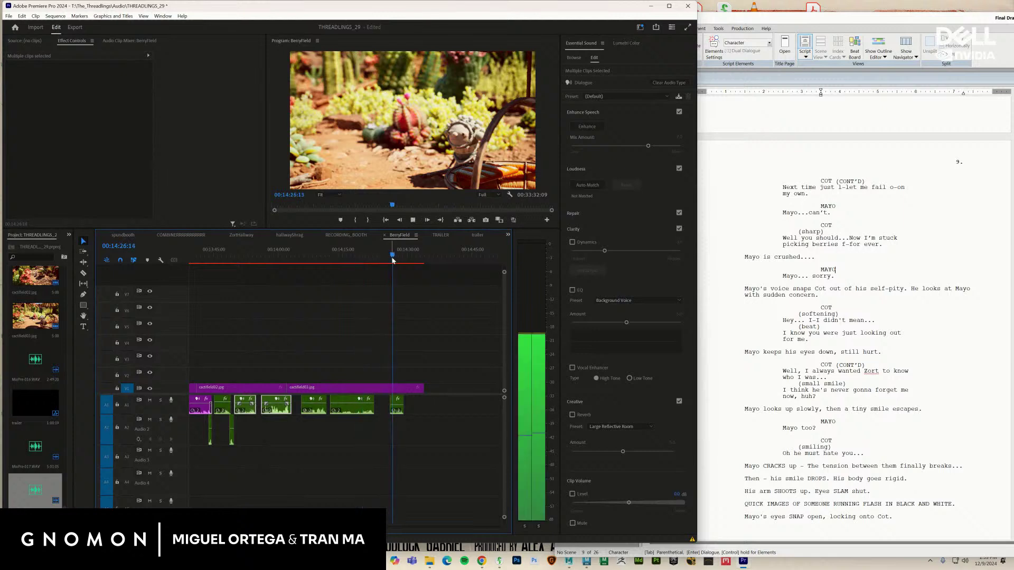
pyautogui.press('space')
pyautogui.press('-')
pyautogui.press('-')
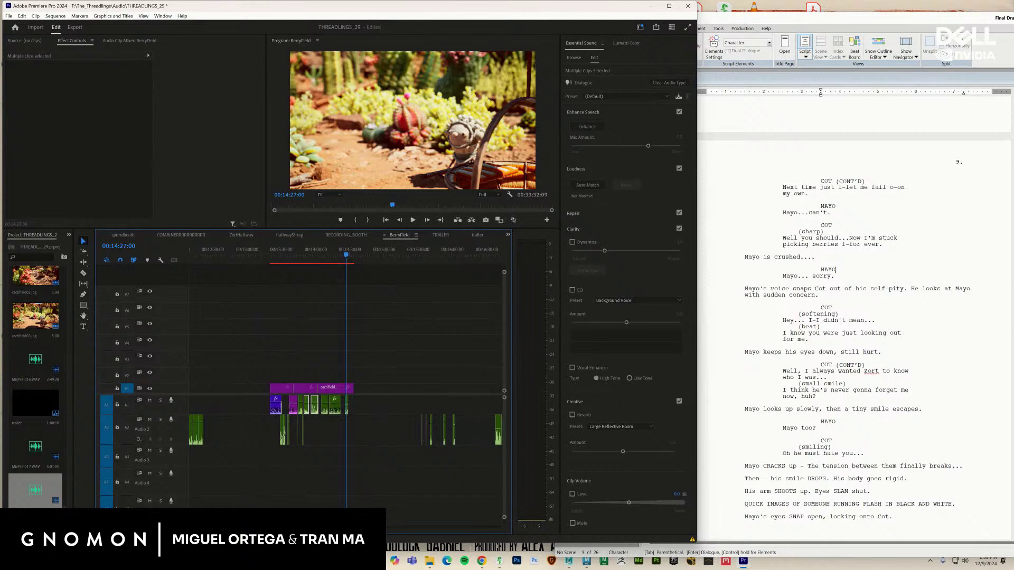
# Listen to the leftover Audio 2 takes between about 00:15:43 and 00:16:01
pyautogui.moveTo(425, 257); pyautogui.dragTo(239, 290)
pyautogui.press('space')
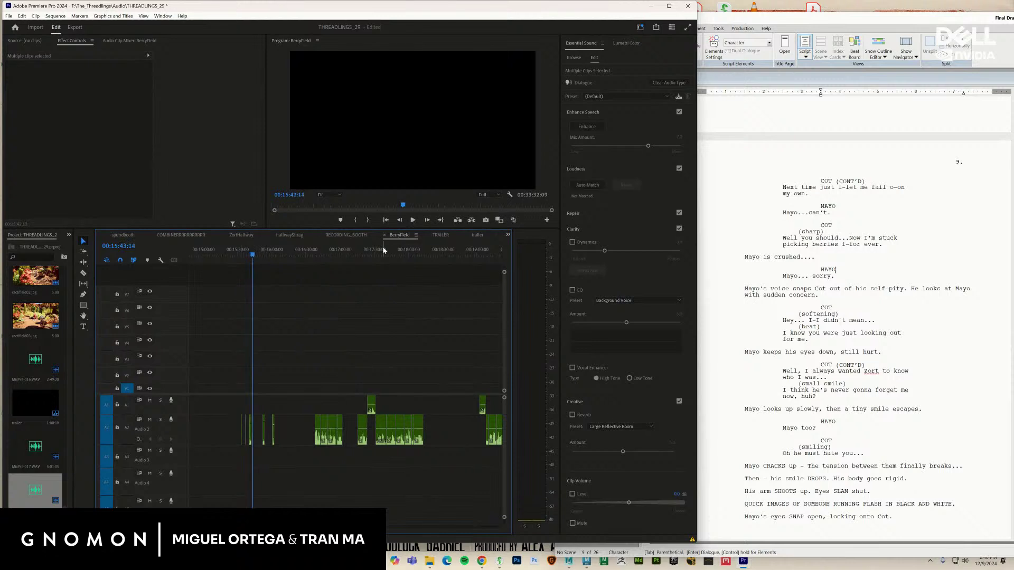
pyautogui.click(266, 255)
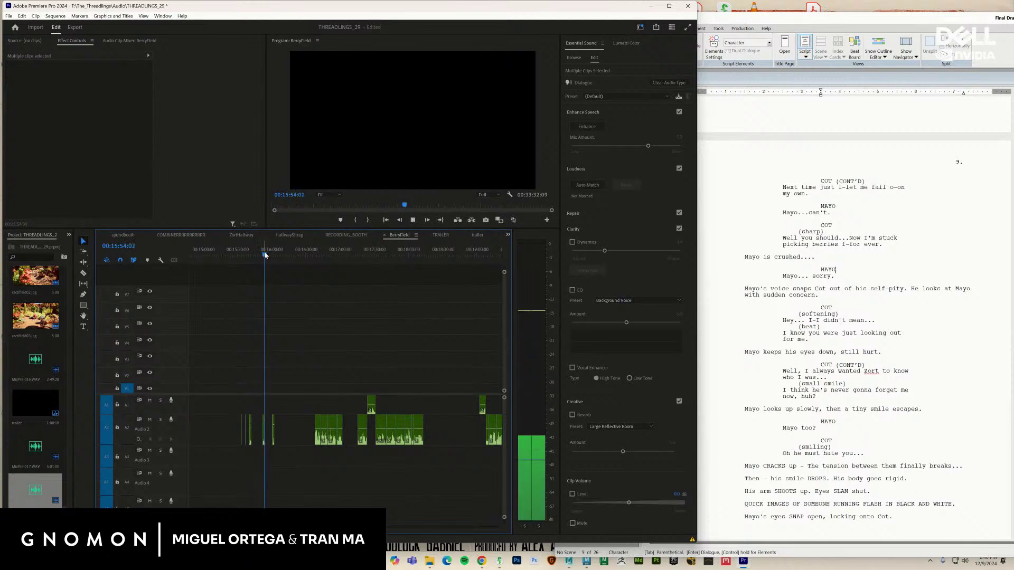
pyautogui.press('space')
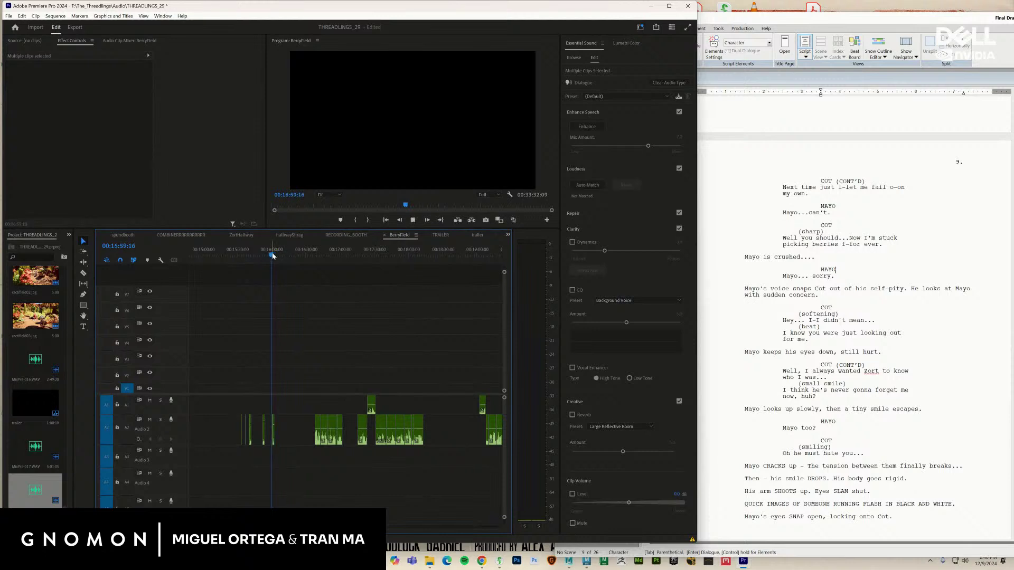
pyautogui.press('space')
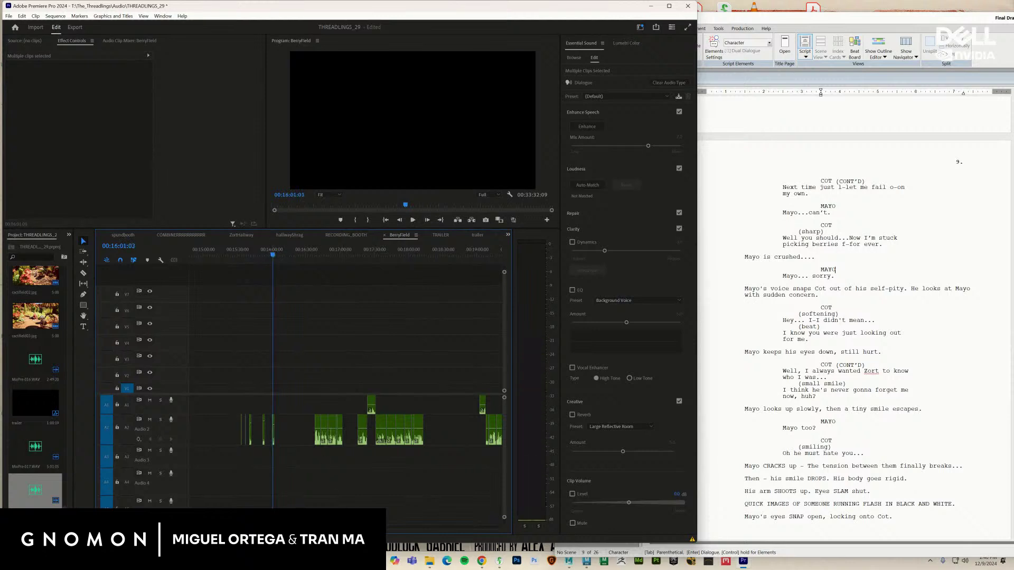
# Split the Audio 2 Mayo pickup clip at 00:16:01:03 and copy its short opening piece
pyautogui.press('=')
pyautogui.press('=')
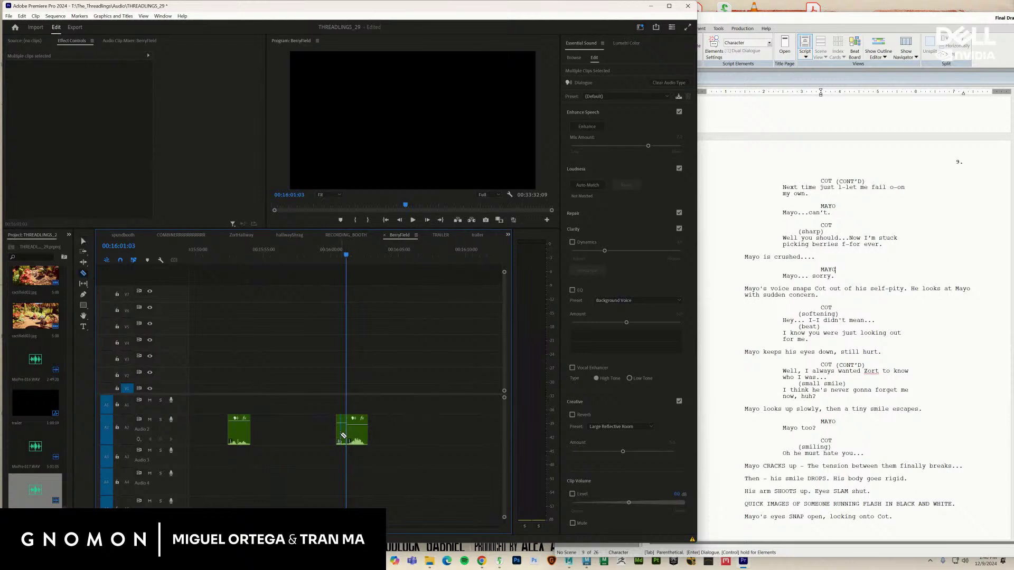
pyautogui.click(341, 441)
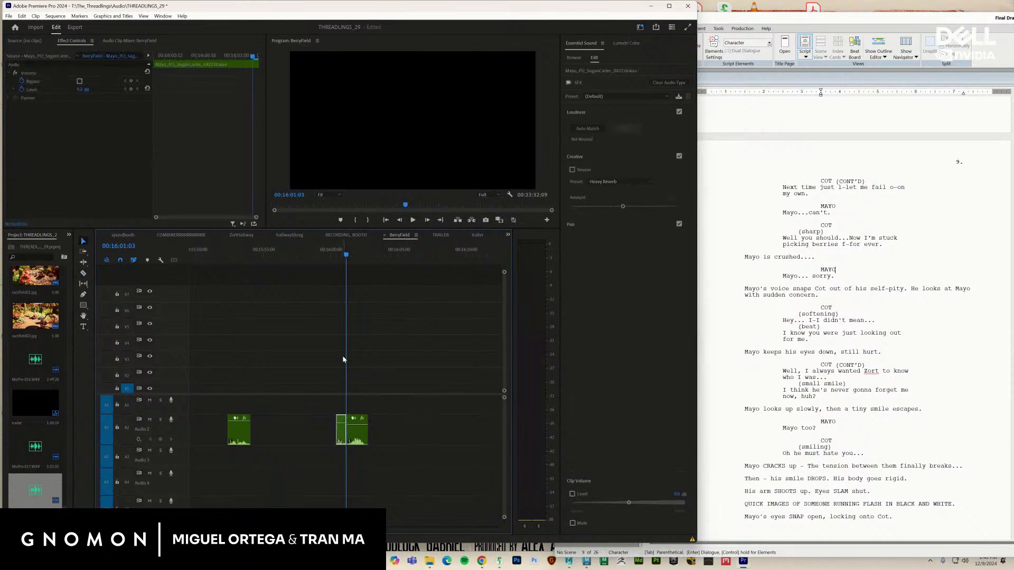
pyautogui.press('space')
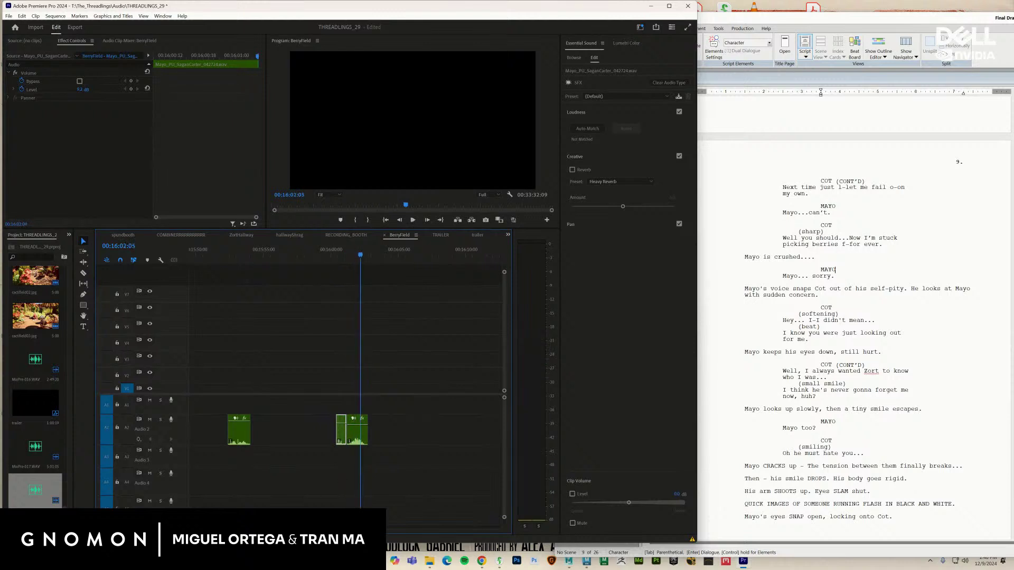
pyautogui.press('-')
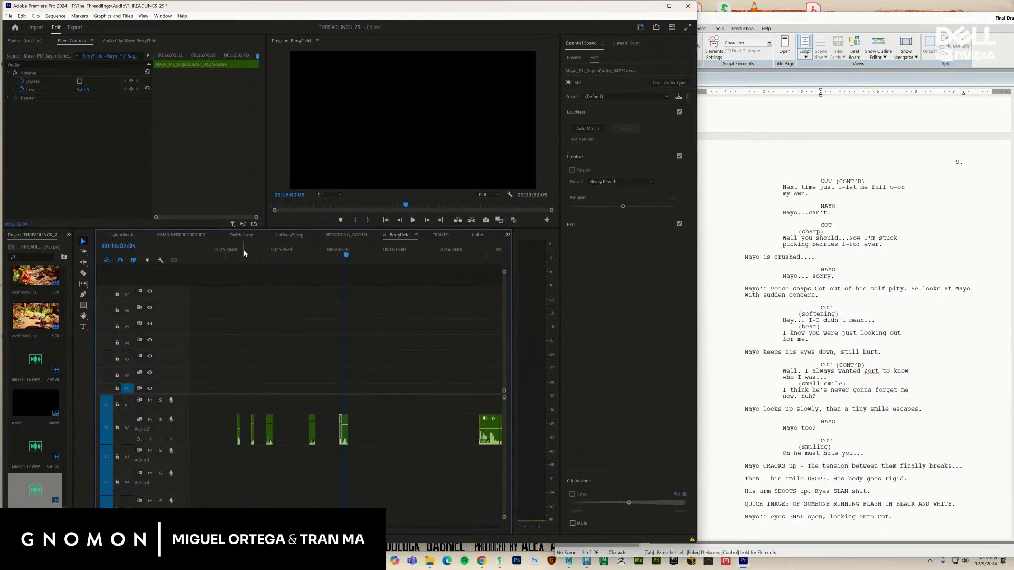
# Listen to the scene from 00:14:20:09, paste the copied Mayo piece on Audio 2 at about 00:14:29, and play it back
pyautogui.moveTo(244, 253); pyautogui.dragTo(346, 292)
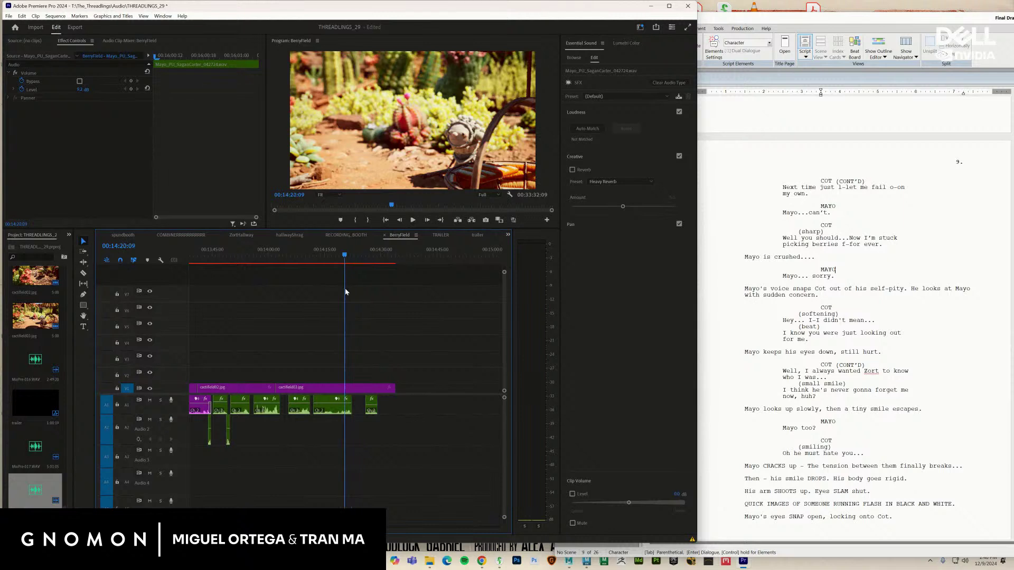
pyautogui.press('=')
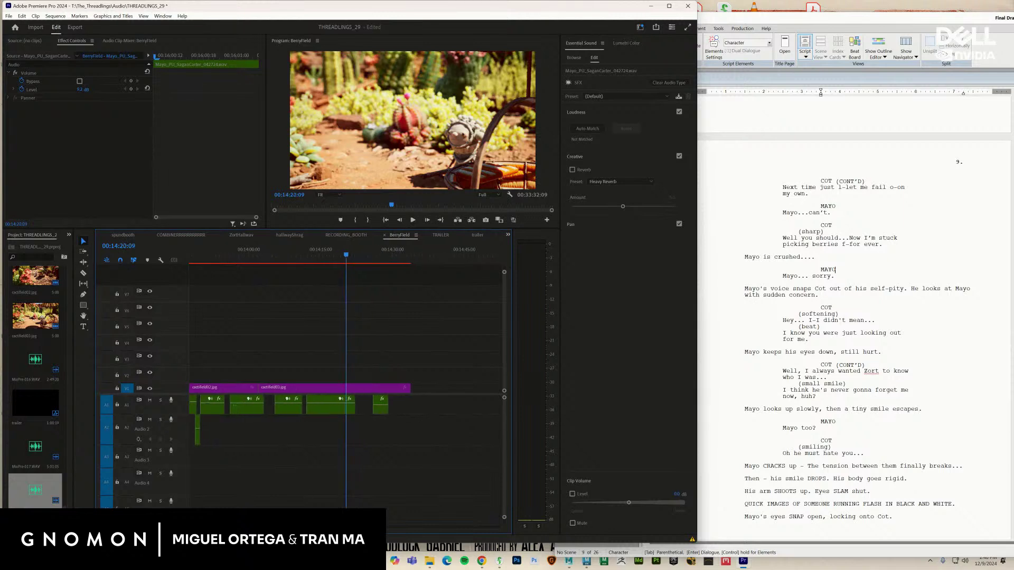
pyautogui.press('space')
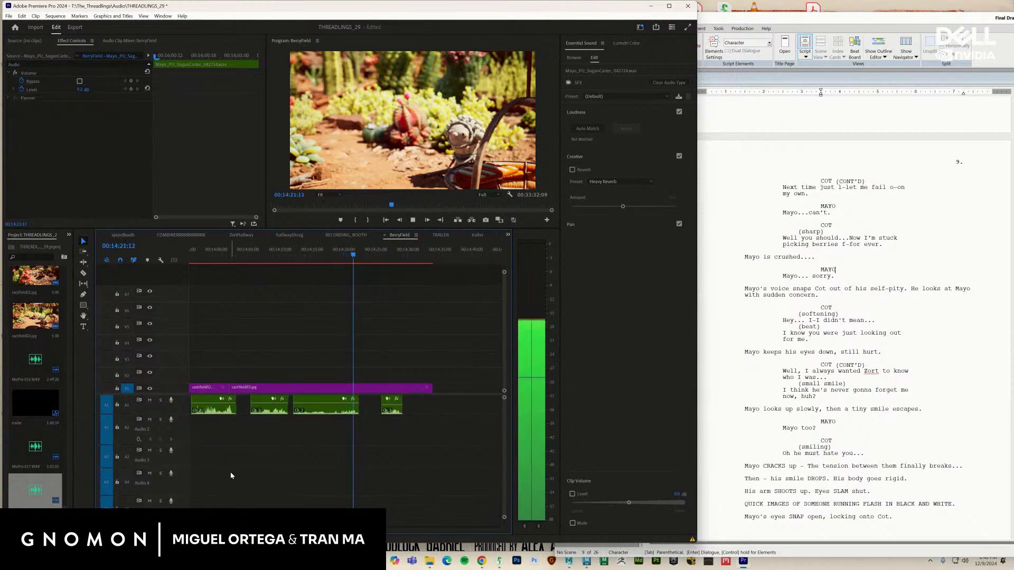
pyautogui.press('space')
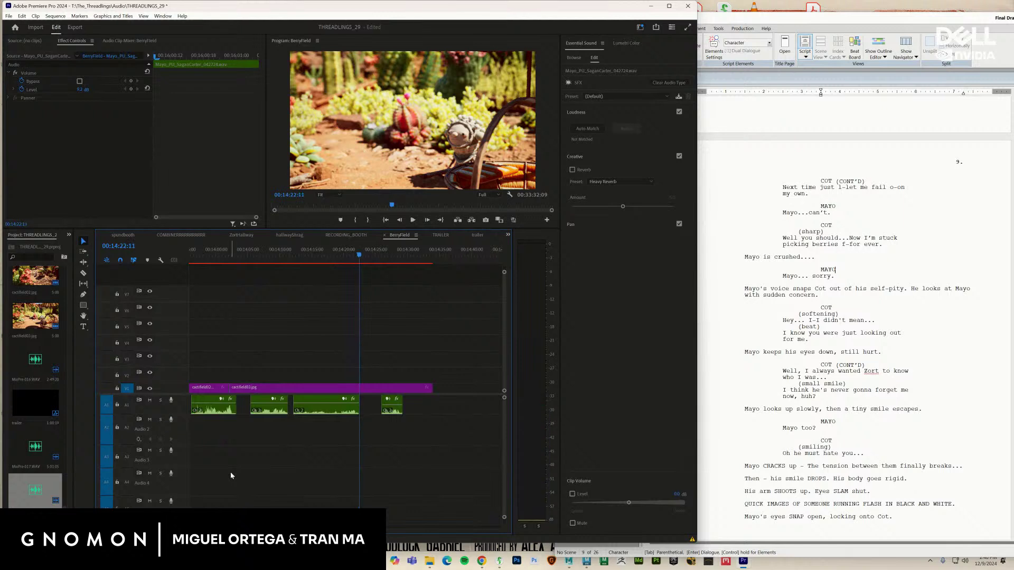
pyautogui.press('space')
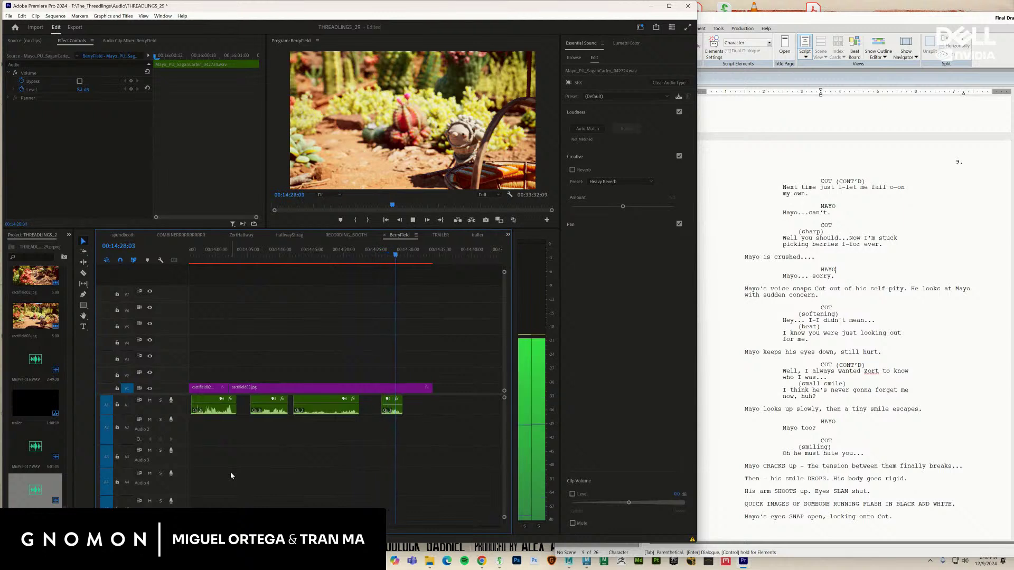
pyautogui.press('space')
pyautogui.hotkey('ctrl', 'v')
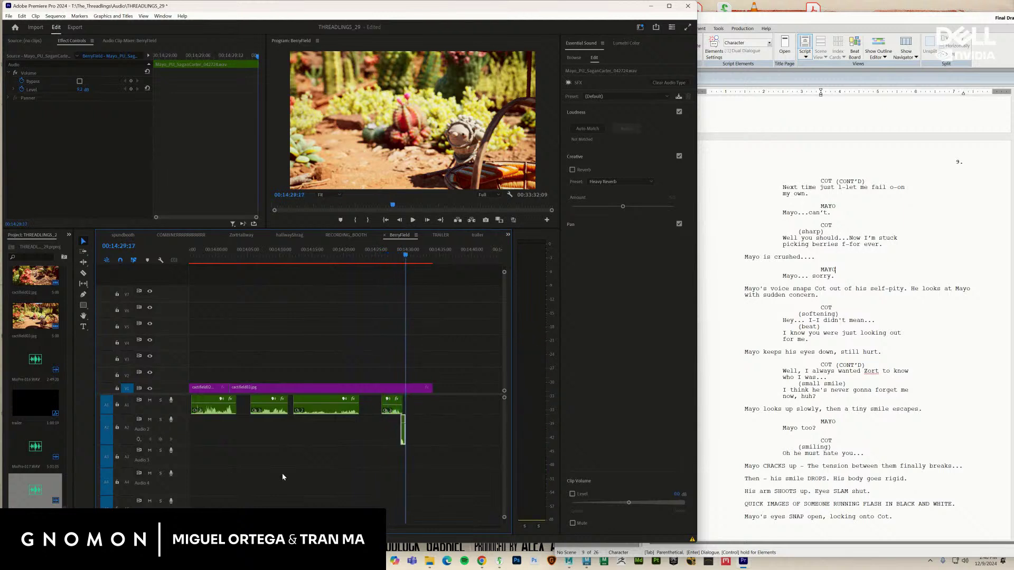
pyautogui.moveTo(405, 259); pyautogui.dragTo(395, 259)
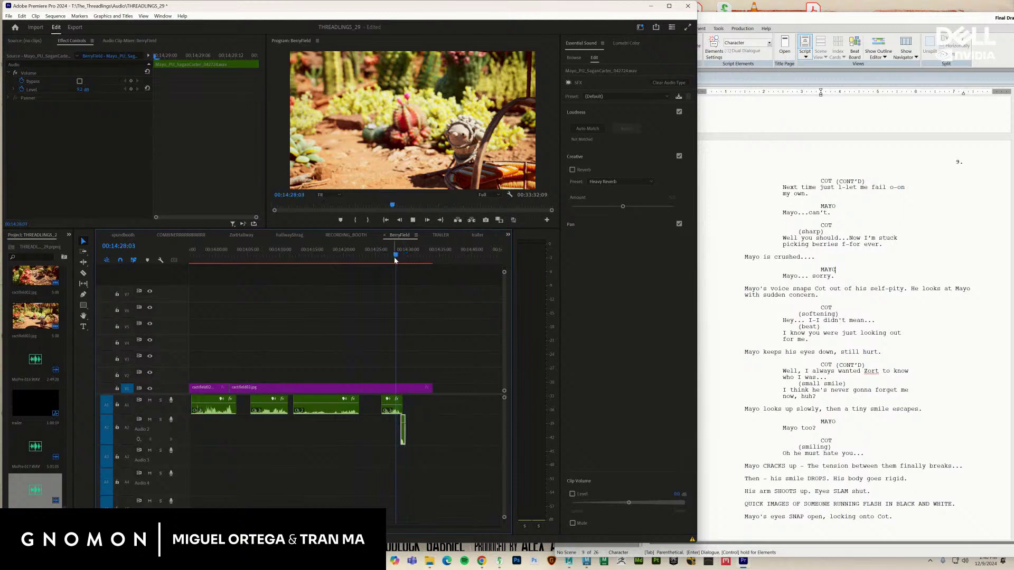
pyautogui.press('space')
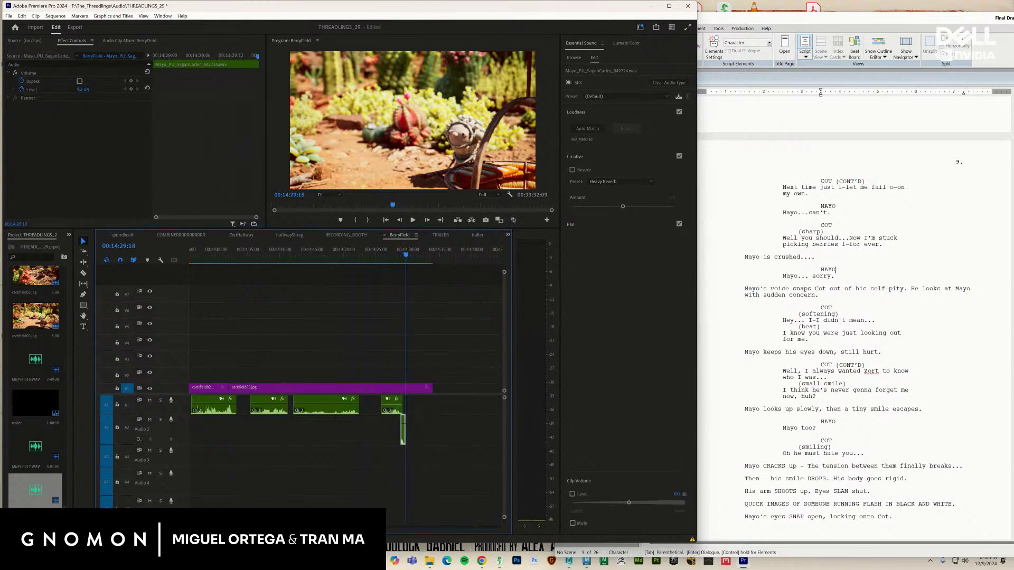
# Nudge the pasted Mayo piece on Audio 2 slightly later, and play its overlap with the last Audio 1 take
pyautogui.press('=')
pyautogui.press('=')
pyautogui.press('=')
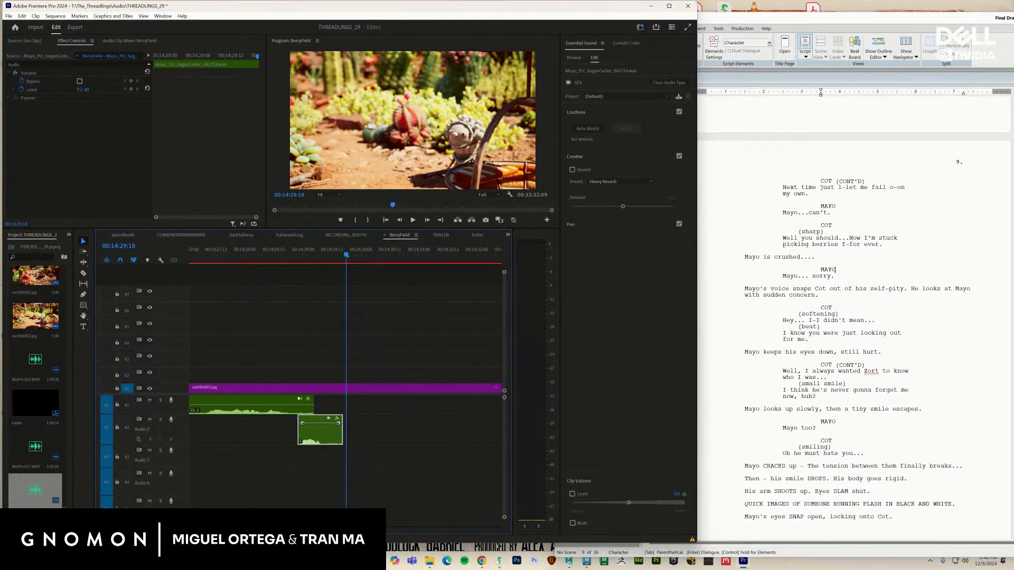
pyautogui.moveTo(312, 438); pyautogui.dragTo(318, 438)
pyautogui.moveTo(311, 256); pyautogui.dragTo(276, 263)
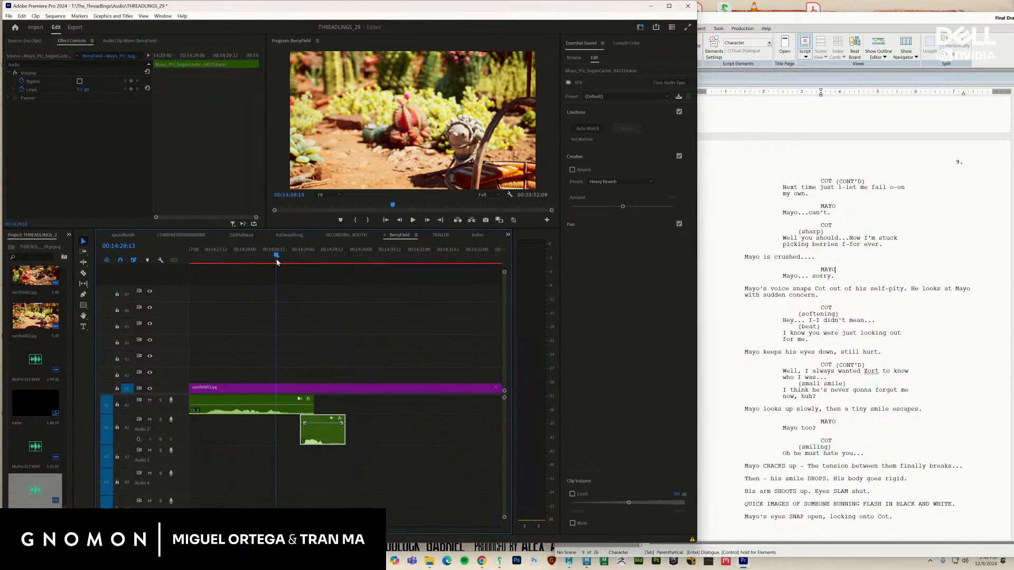
pyautogui.press('space')
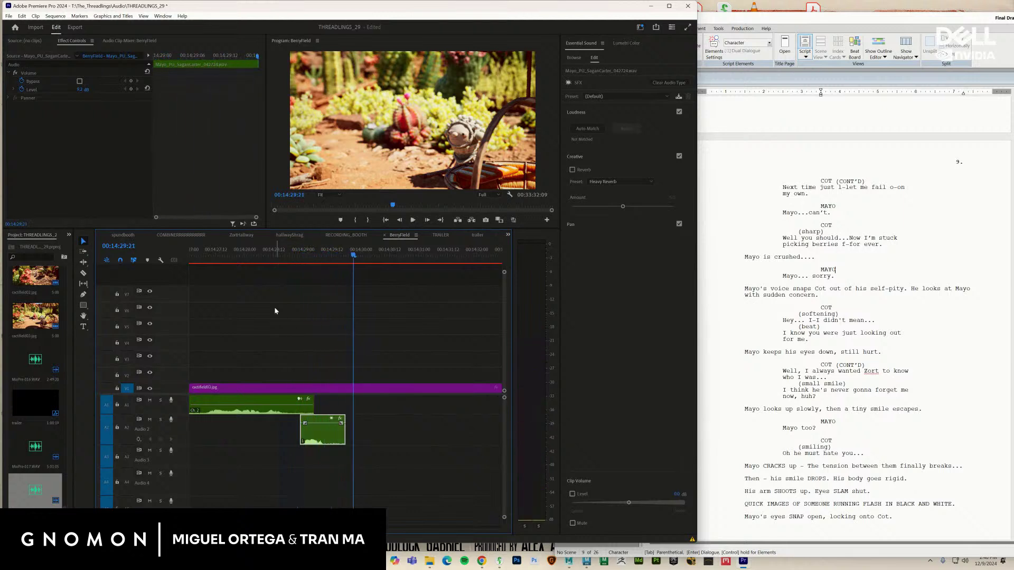
pyautogui.press('-')
pyautogui.press('-')
pyautogui.press('-')
pyautogui.press('-')
pyautogui.press('-')
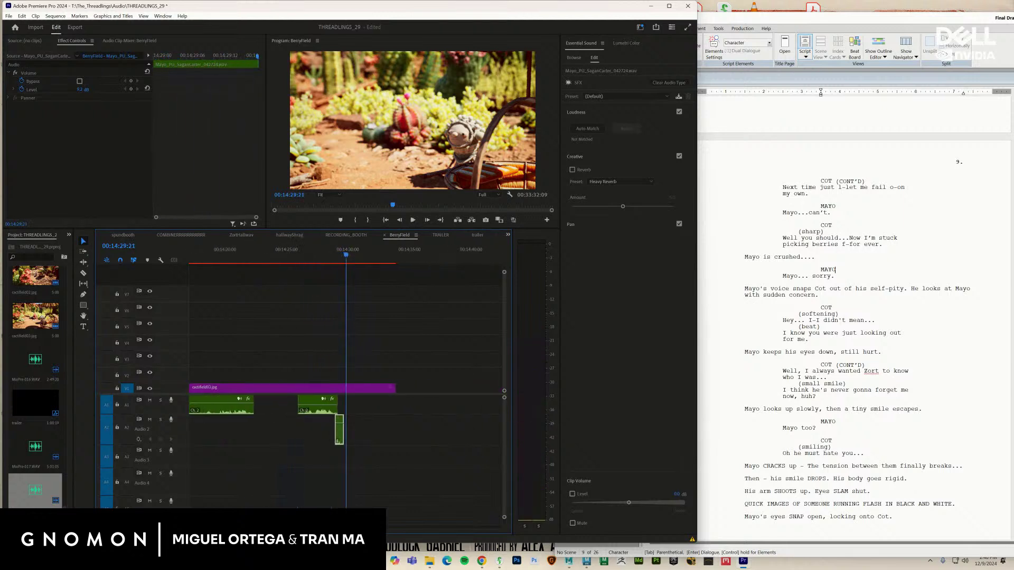
# Finish playing the scene around 00:14:29, switch to the RECORDING_BOOTH sequence, and listen to the recording around frame 12806
pyautogui.press('space')
pyautogui.moveTo(295, 267); pyautogui.dragTo(266, 273)
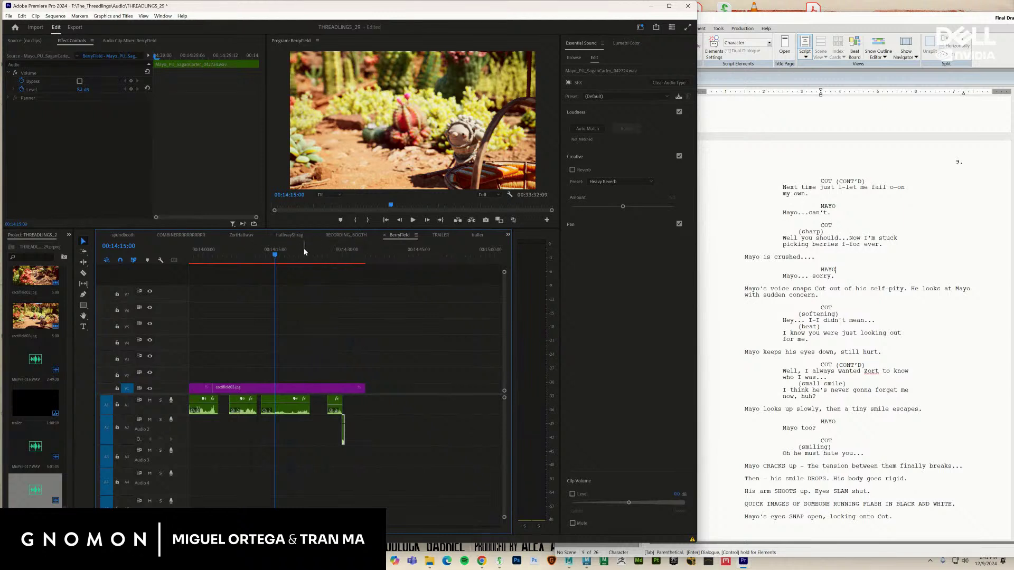
pyautogui.click(344, 235)
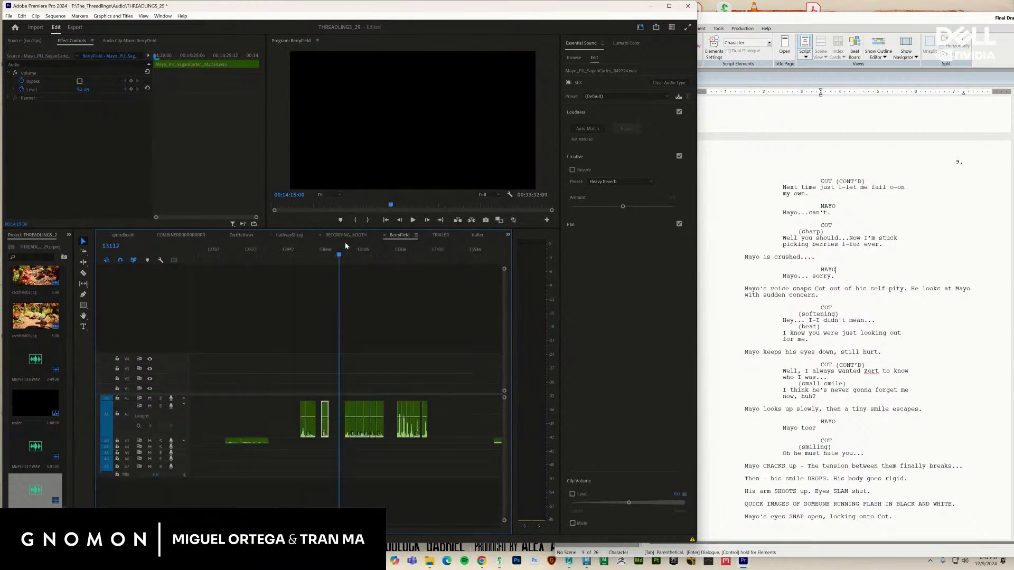
pyautogui.moveTo(337, 256); pyautogui.dragTo(236, 265)
pyautogui.press('space')
pyautogui.press('space')
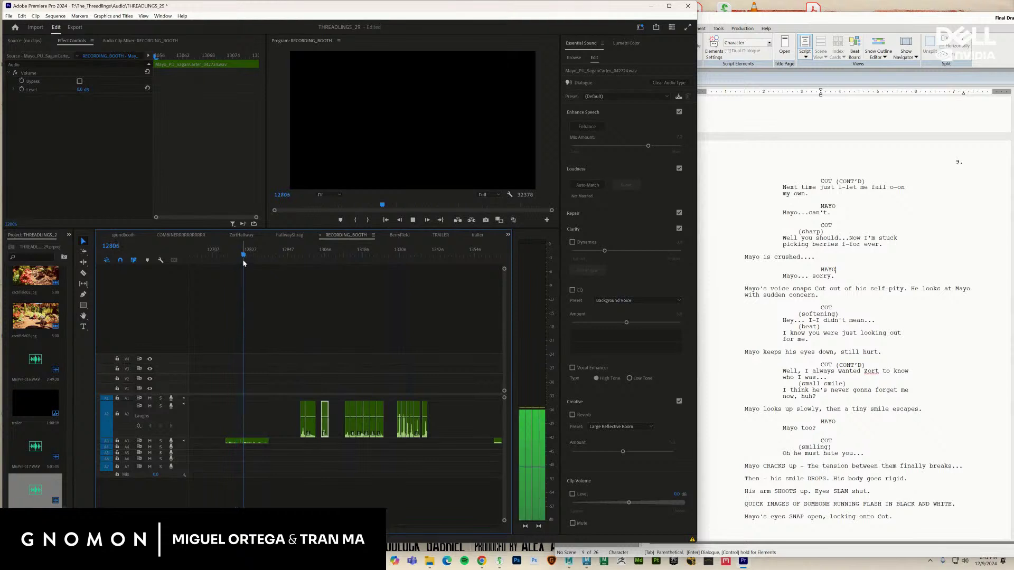
pyautogui.press('space')
# Listen to the RECORDING_BOOTH takes between about frames 13640 and 15500 for a fitting Mayo line
pyautogui.moveTo(270, 260); pyautogui.dragTo(334, 264)
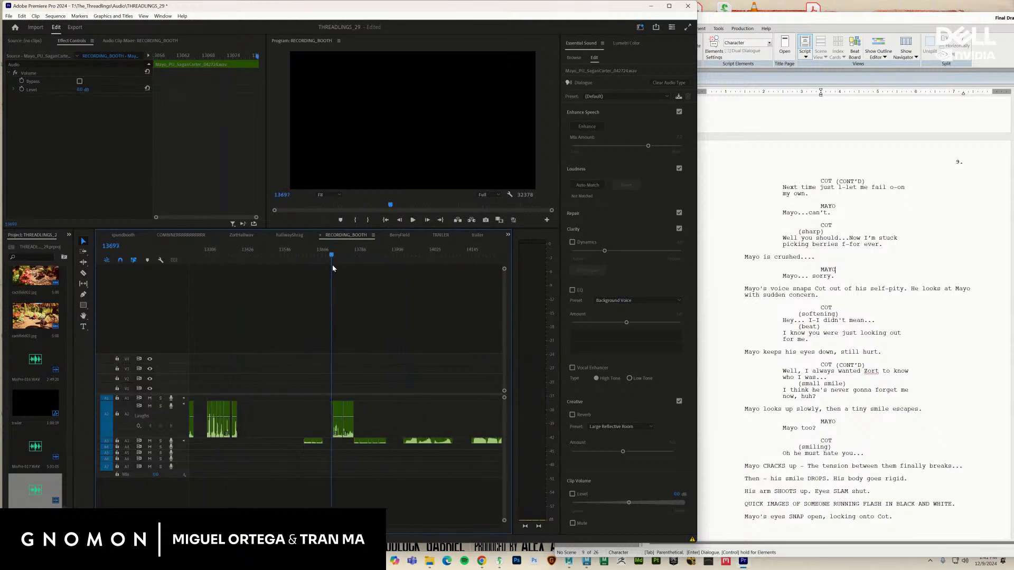
pyautogui.press('space')
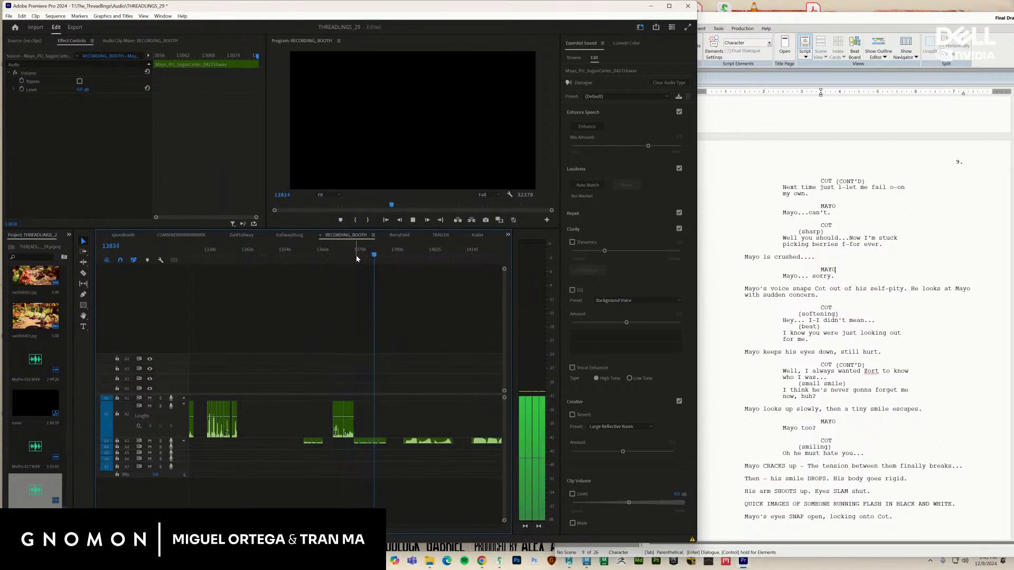
pyautogui.click(405, 257)
pyautogui.moveTo(406, 257); pyautogui.dragTo(313, 257)
pyautogui.press('space')
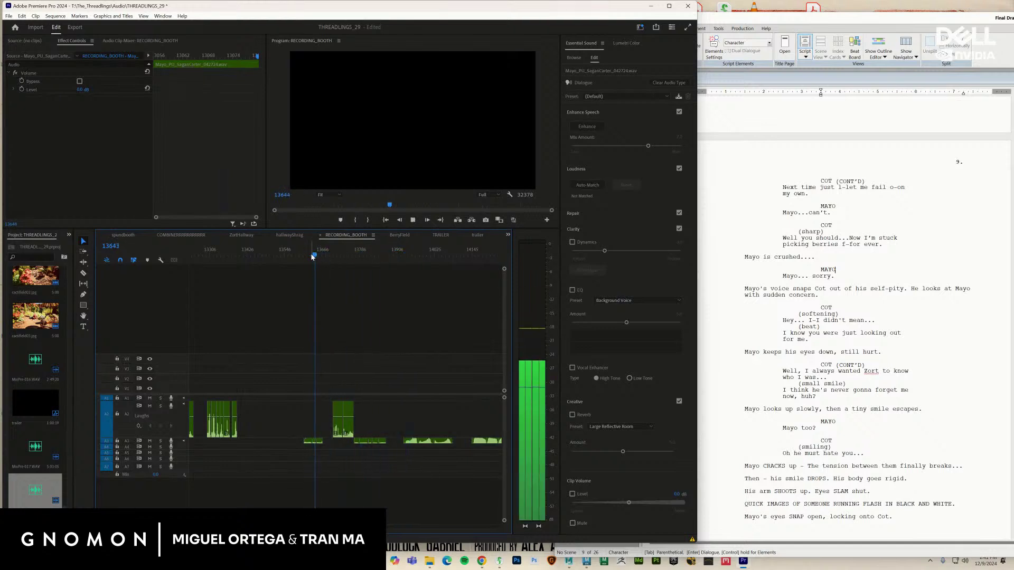
pyautogui.click(493, 257)
pyautogui.moveTo(521, 268); pyautogui.dragTo(261, 285)
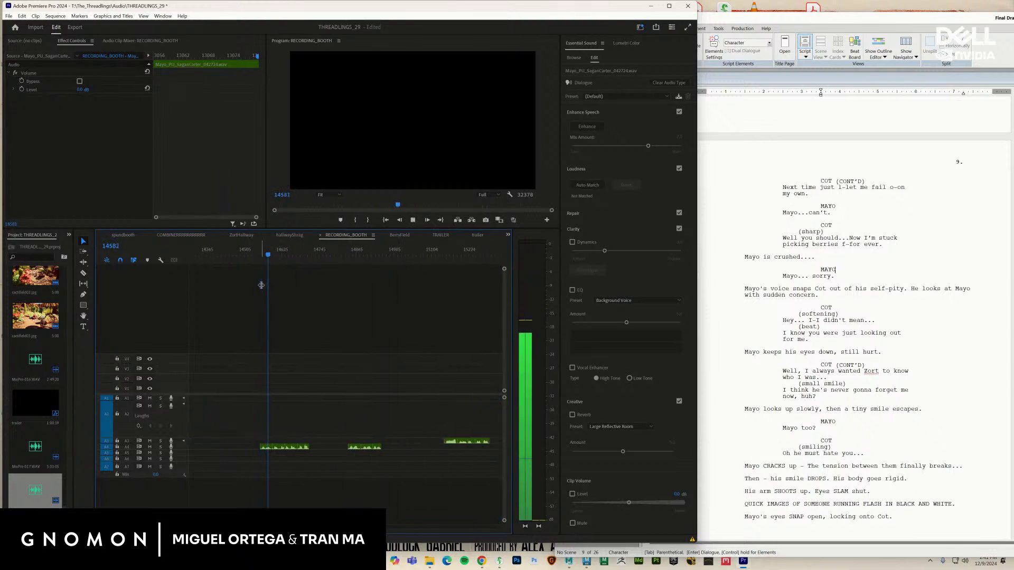
pyautogui.click(343, 258)
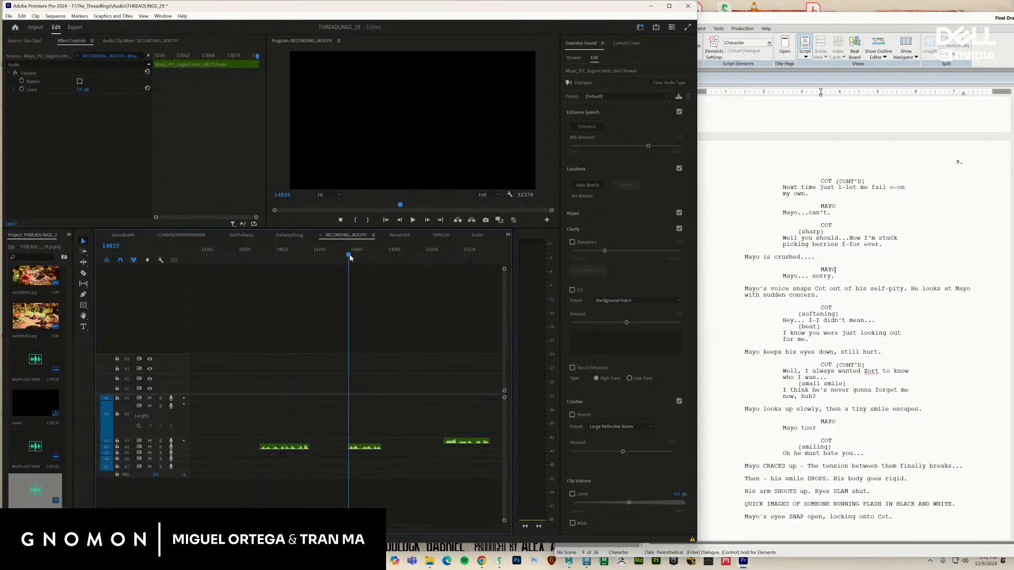
pyautogui.moveTo(359, 257); pyautogui.dragTo(289, 286)
pyautogui.press('space')
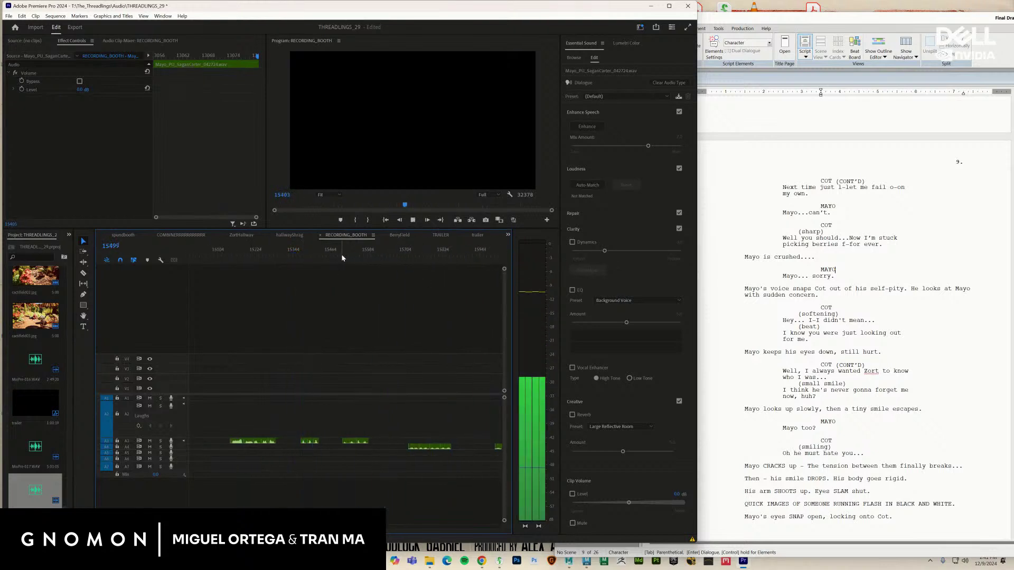
# Listen to the Mayo take starting around frame 15700, split it at frame 15745, and copy its short opening piece
pyautogui.moveTo(341, 255); pyautogui.dragTo(409, 257)
pyautogui.press('space')
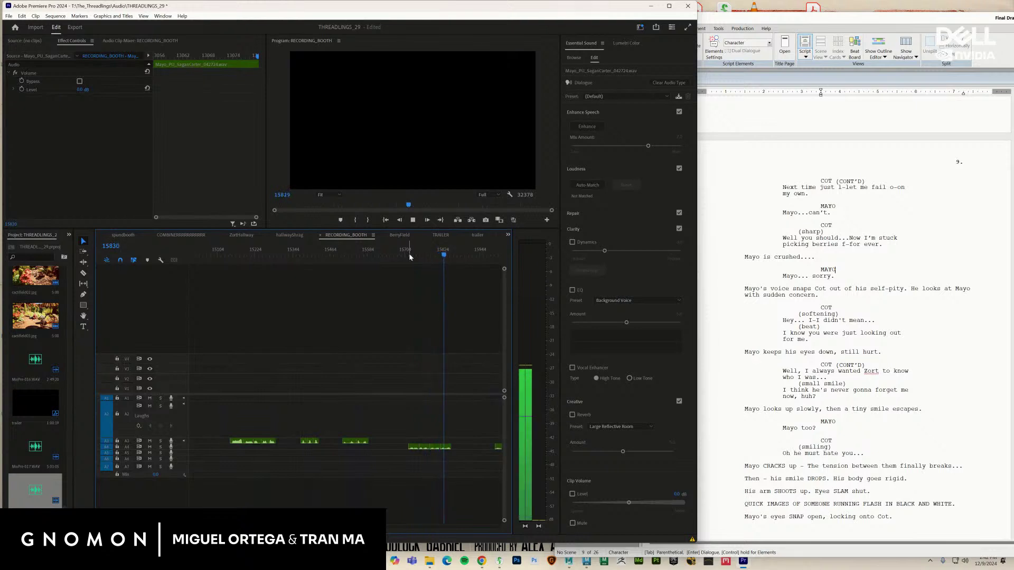
pyautogui.press('space')
pyautogui.click(415, 254)
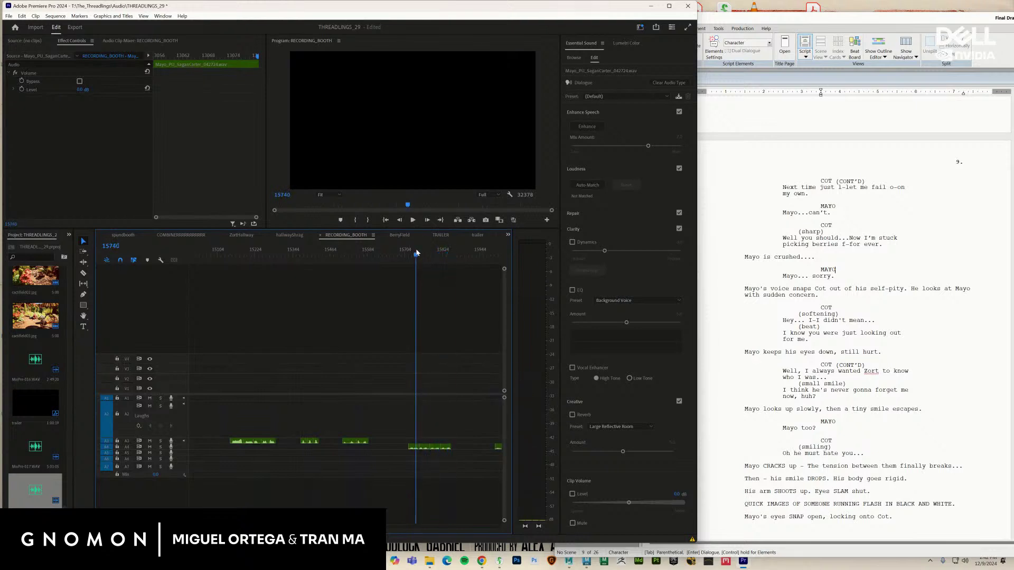
pyautogui.press('space')
pyautogui.press('space')
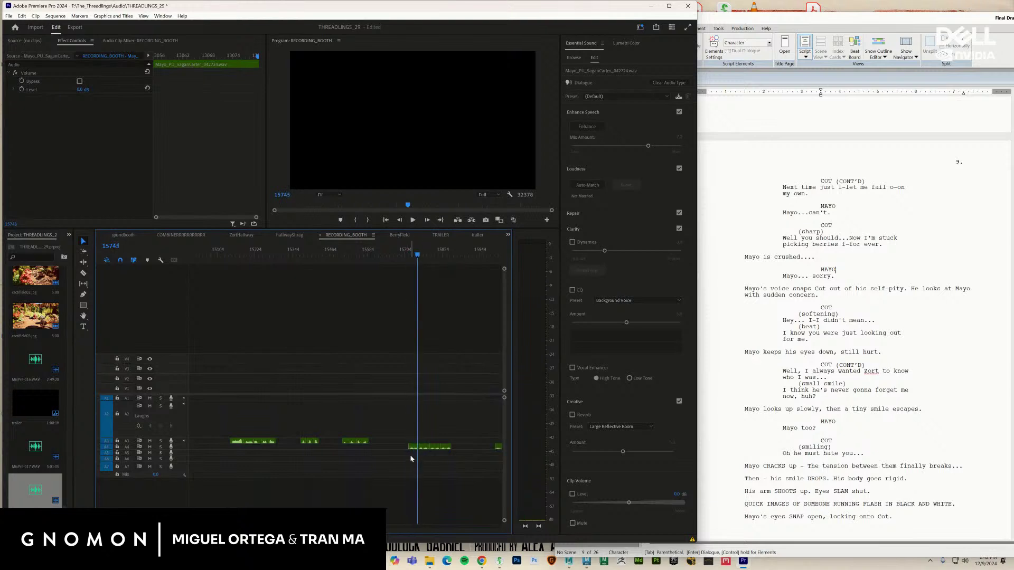
pyautogui.click(415, 448)
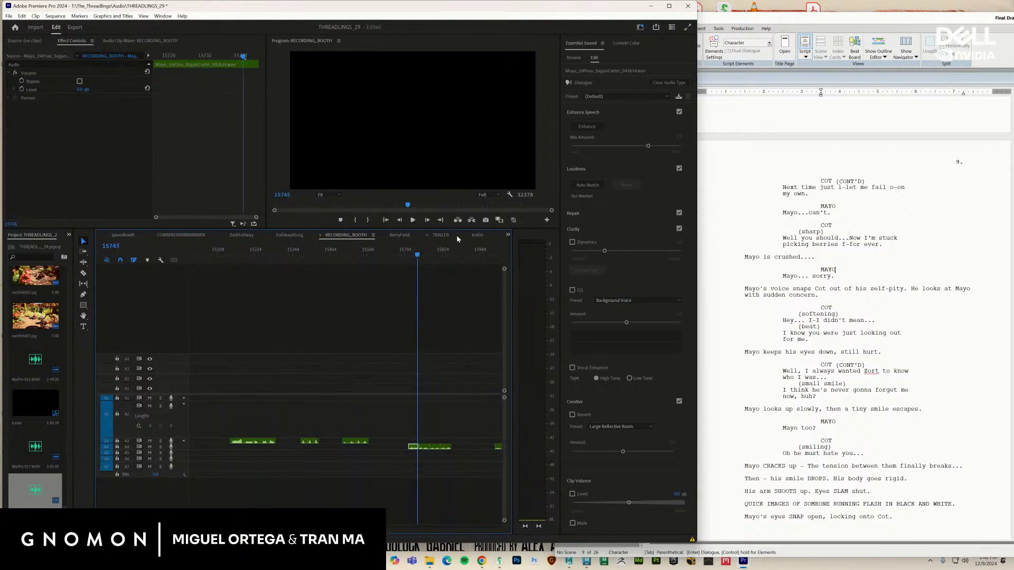
# Paste the copied Mayo piece into the BerryField sequence at about 00:14:22 and move it to Audio 2, just after the long Audio 1 take
pyautogui.click(507, 235)
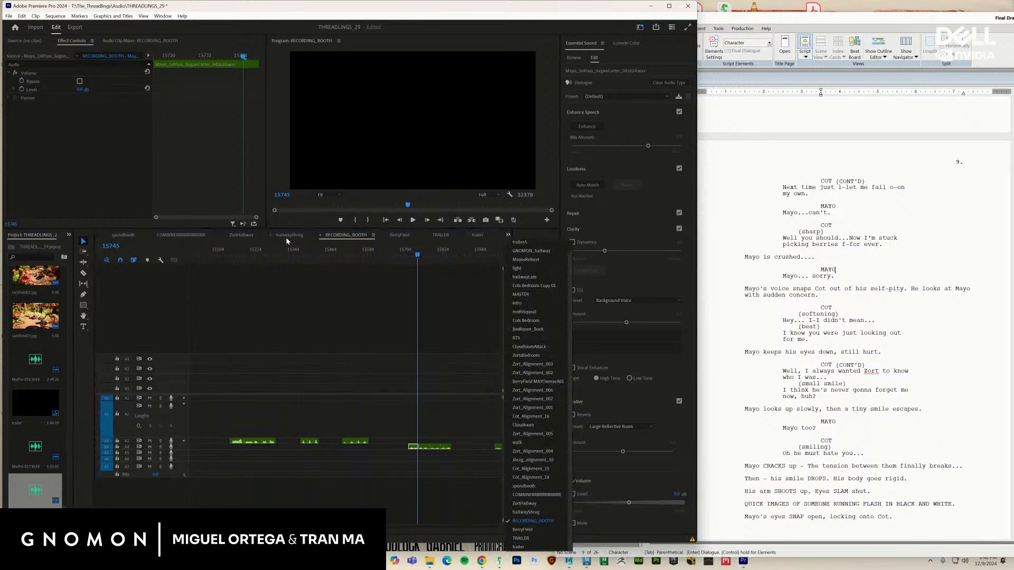
pyautogui.click(408, 234)
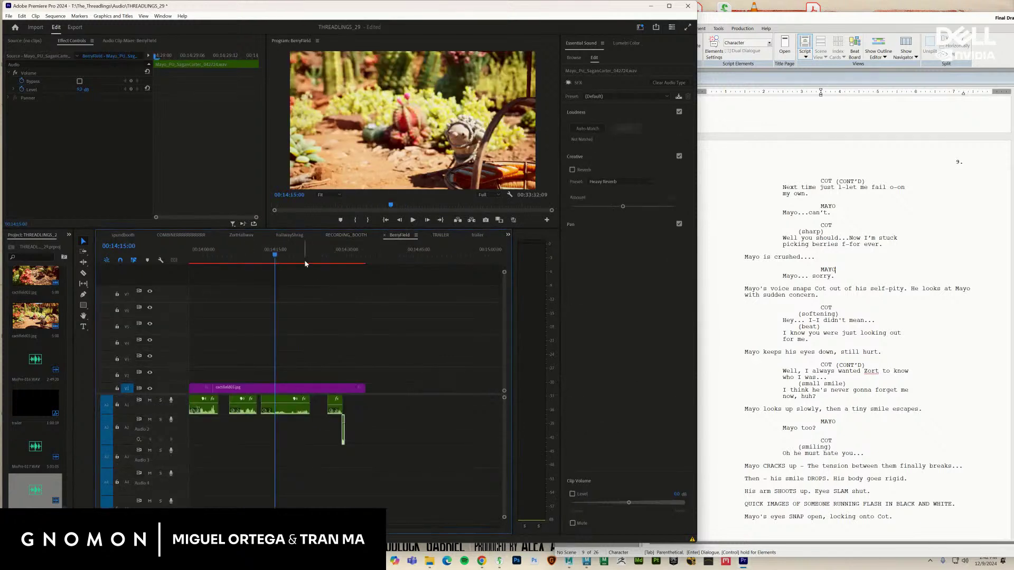
pyautogui.moveTo(305, 263); pyautogui.dragTo(309, 260)
pyautogui.hotkey('ctrl', 'v')
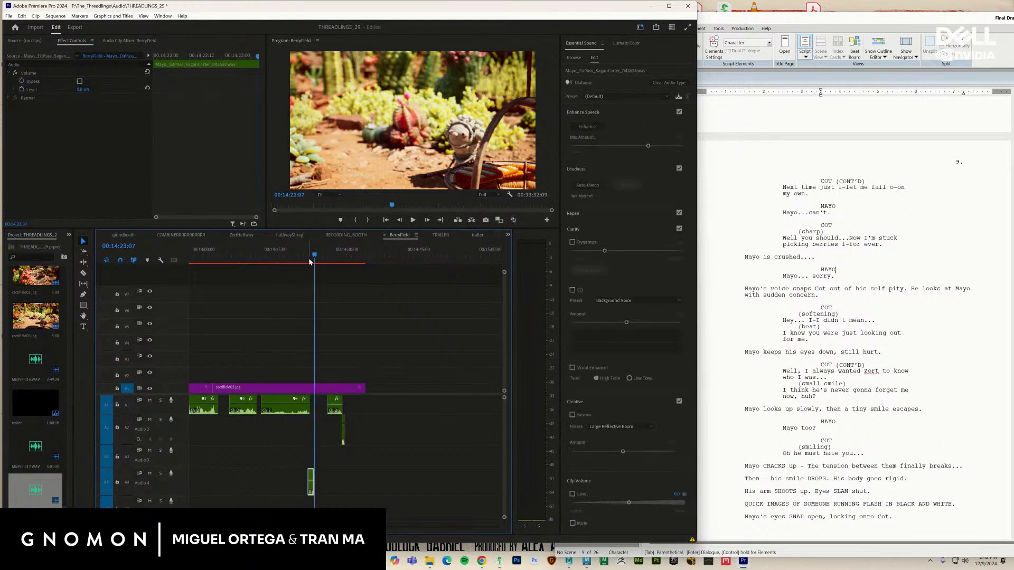
pyautogui.moveTo(311, 491); pyautogui.dragTo(317, 430)
# Play the scene from 00:14:18:05 and shift the new Mayo piece earlier so it overlaps the end of the long Audio 1 take
pyautogui.click(297, 257)
pyautogui.moveTo(297, 258); pyautogui.dragTo(290, 262)
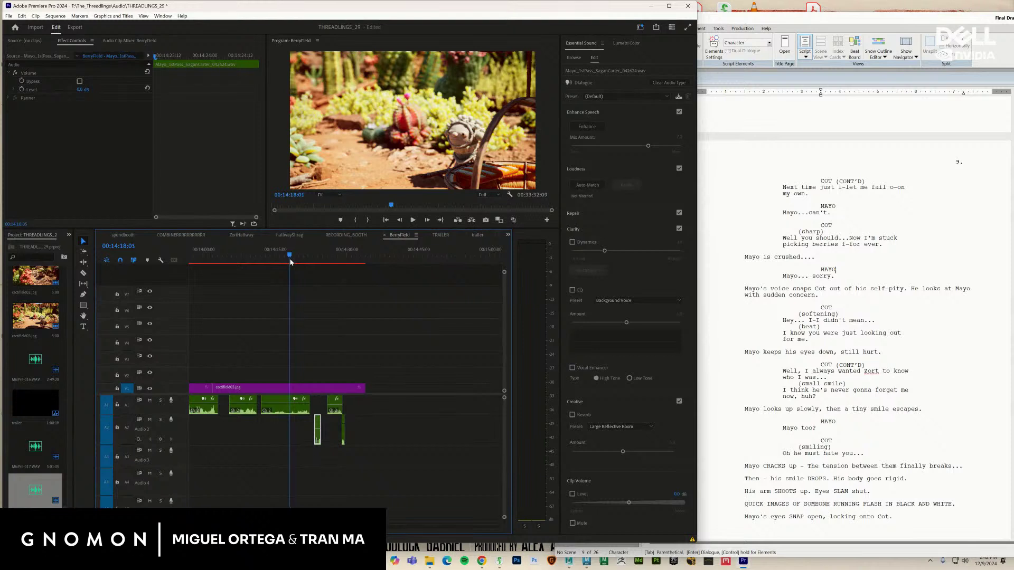
pyautogui.press('space')
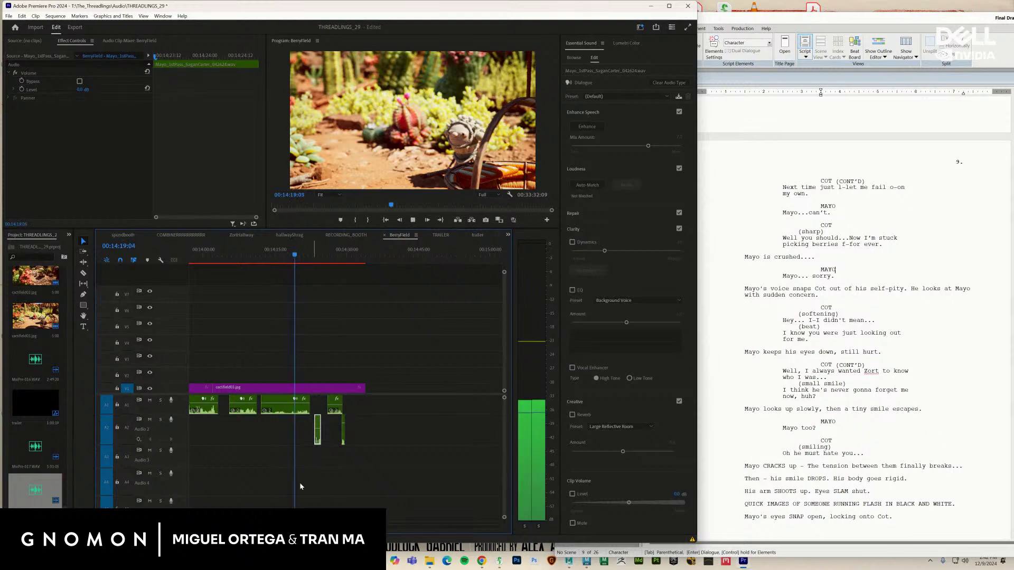
pyautogui.press('=')
pyautogui.press('=')
pyautogui.press('=')
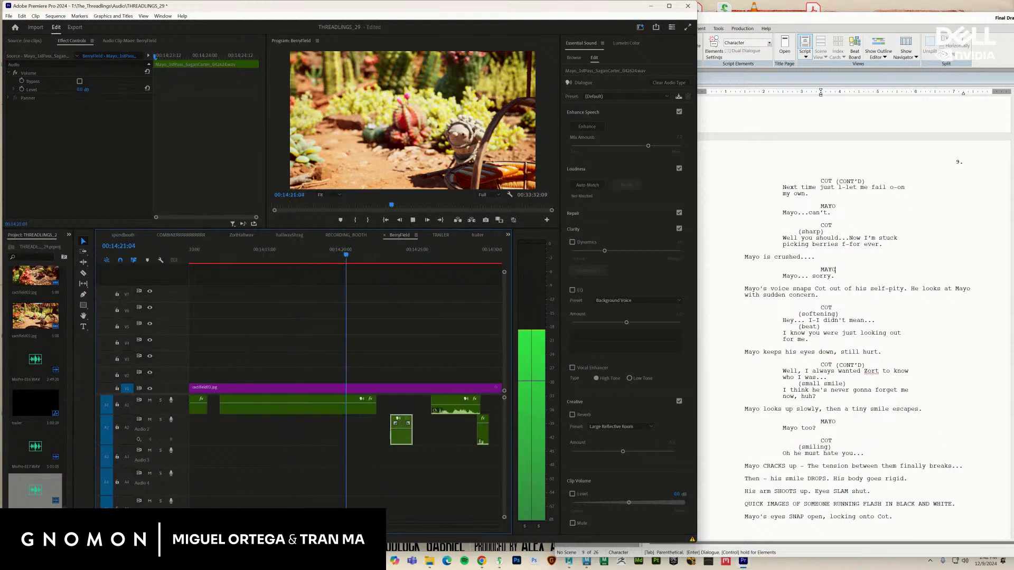
pyautogui.press('space')
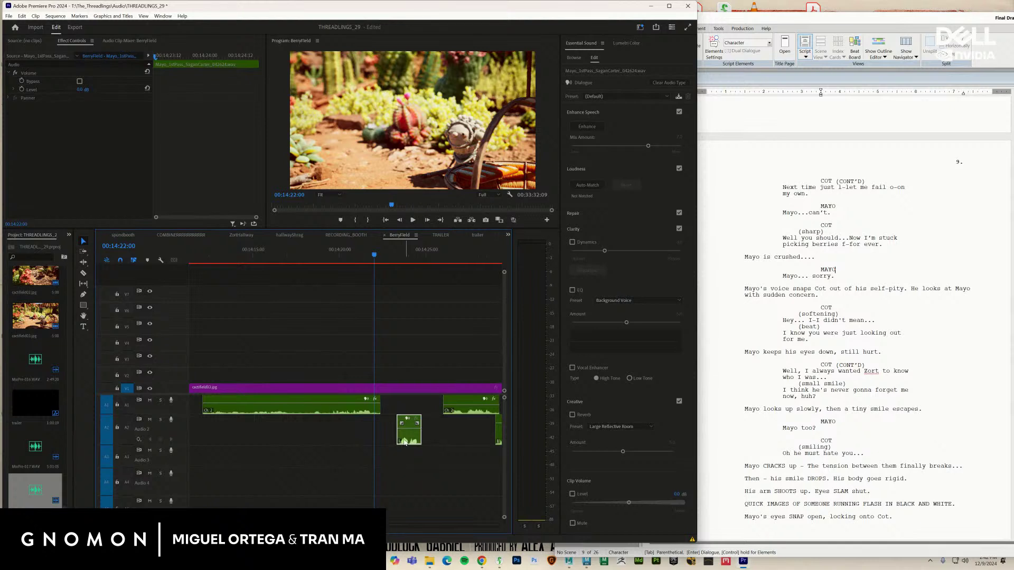
pyautogui.moveTo(411, 441); pyautogui.dragTo(388, 444)
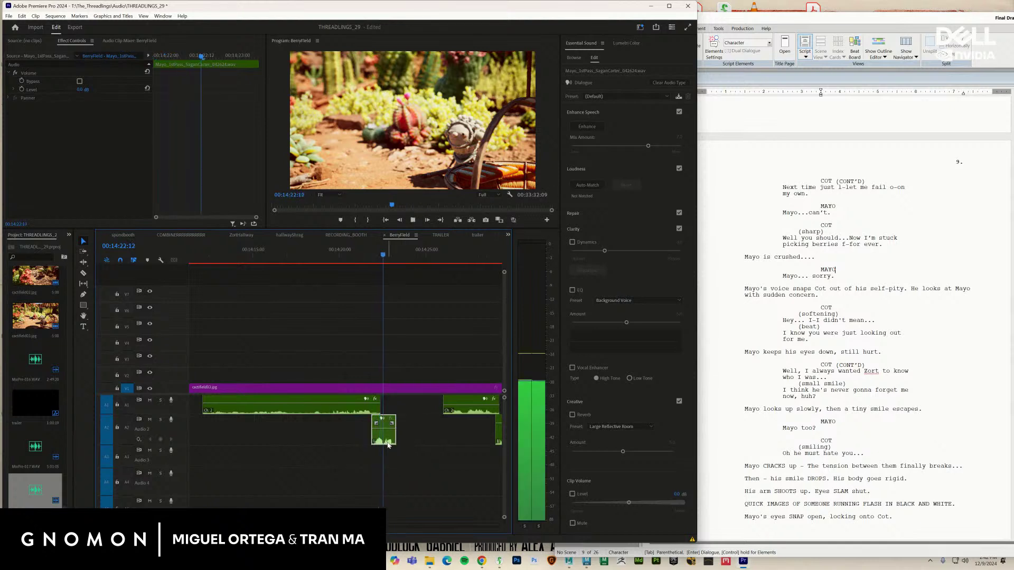
pyautogui.press('space')
# Shift the last Audio 1 take and final Mayo piece earlier to meet the new Mayo piece, and play from about 00:14:20:14
pyautogui.moveTo(454, 457); pyautogui.dragTo(412, 417)
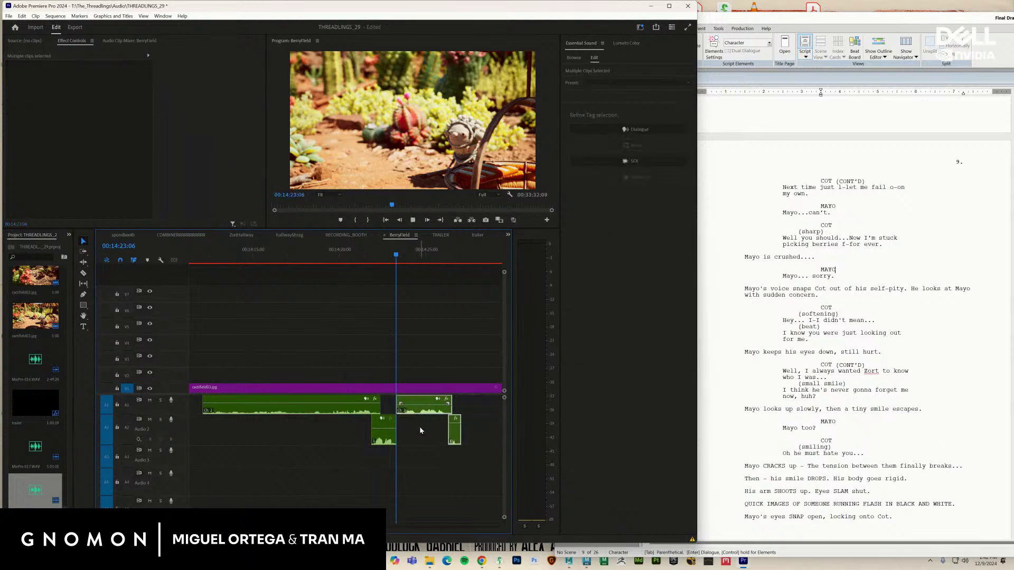
pyautogui.press('space')
pyautogui.press('space')
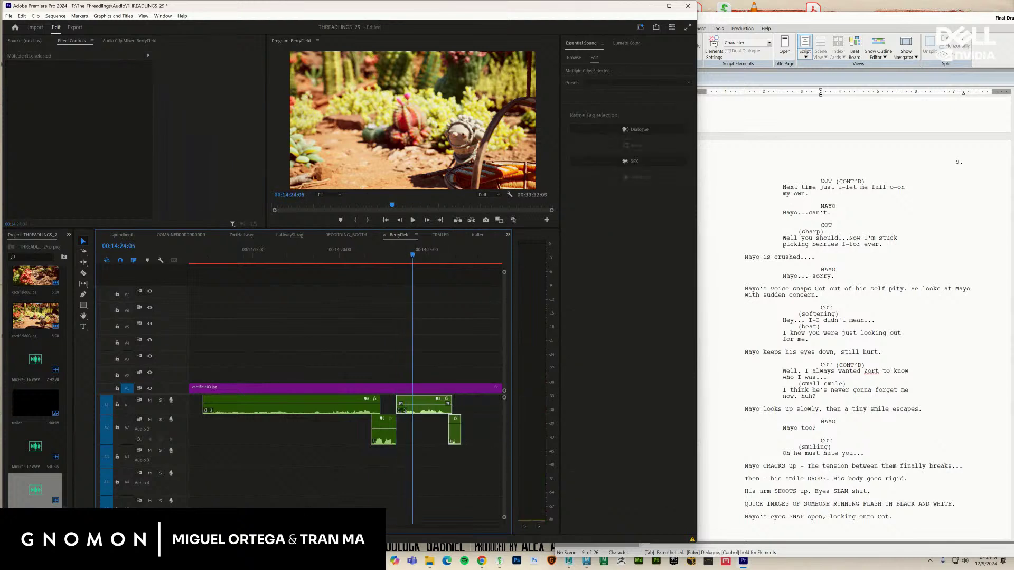
pyautogui.press('=')
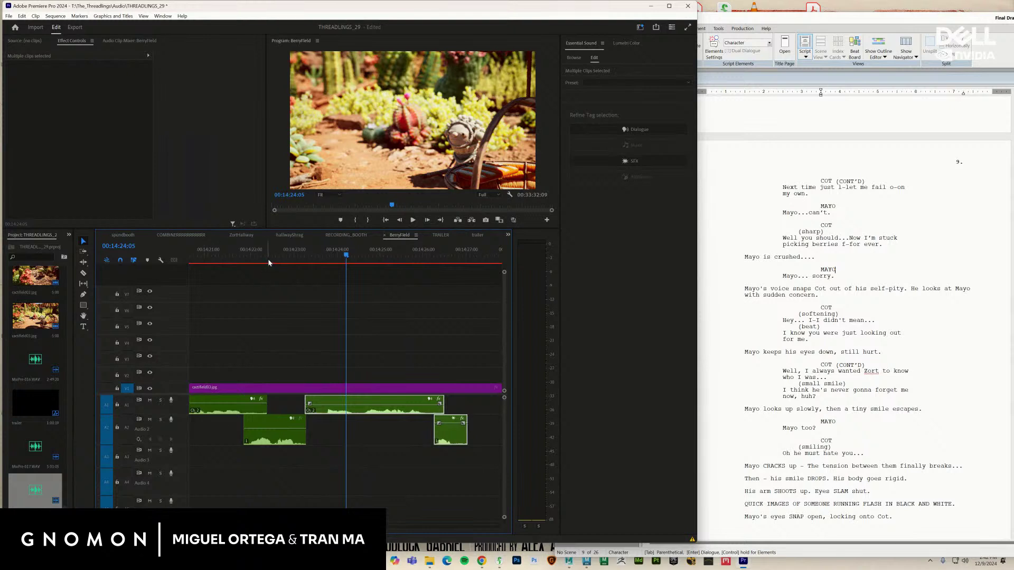
pyautogui.moveTo(268, 260); pyautogui.dragTo(216, 272)
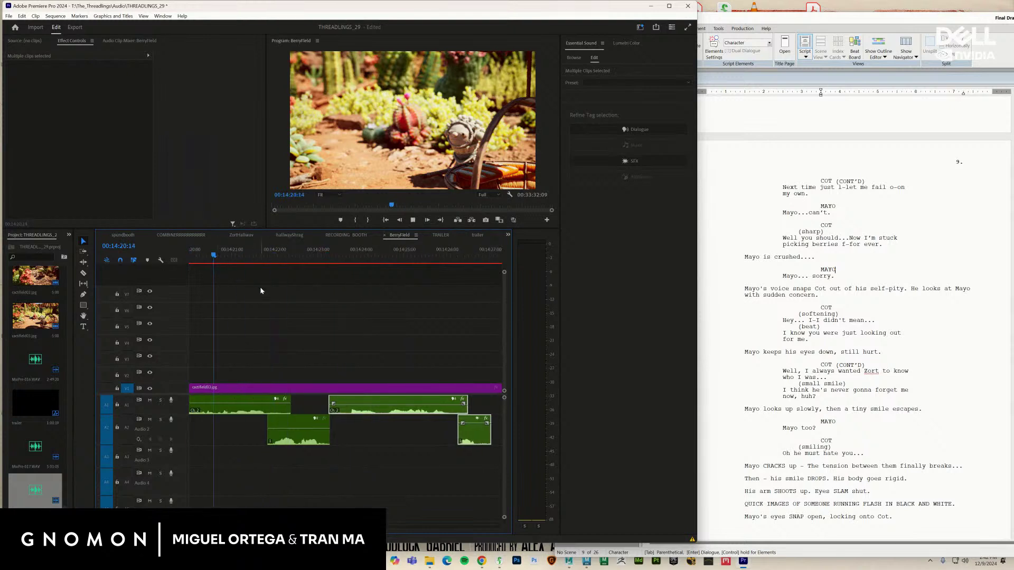
pyautogui.press('space')
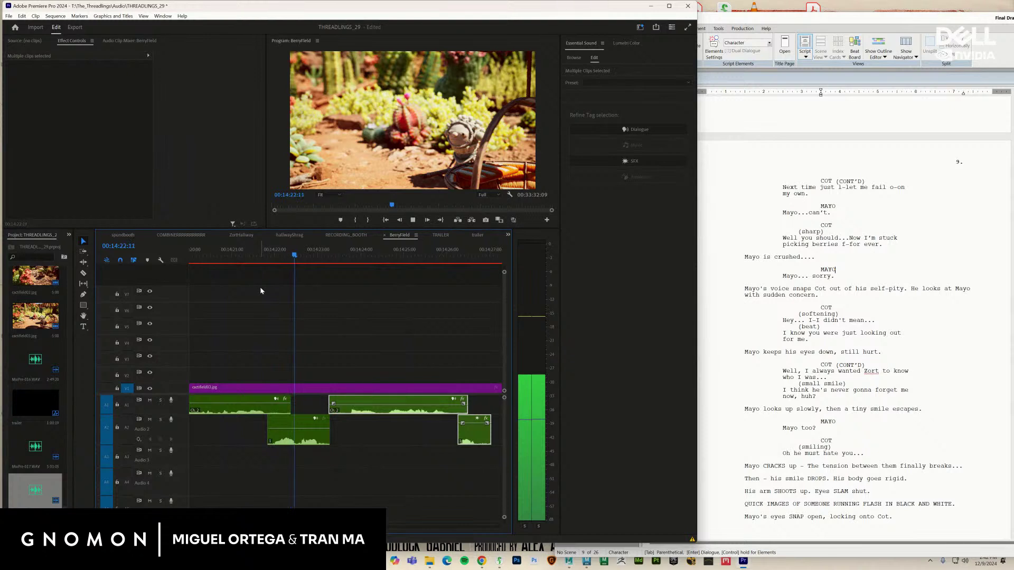
pyautogui.press('space')
# Add the new Mayo piece to the selection, nudge all three clips slightly later, and play the overlap from about 00:14:21
pyautogui.click(291, 444)
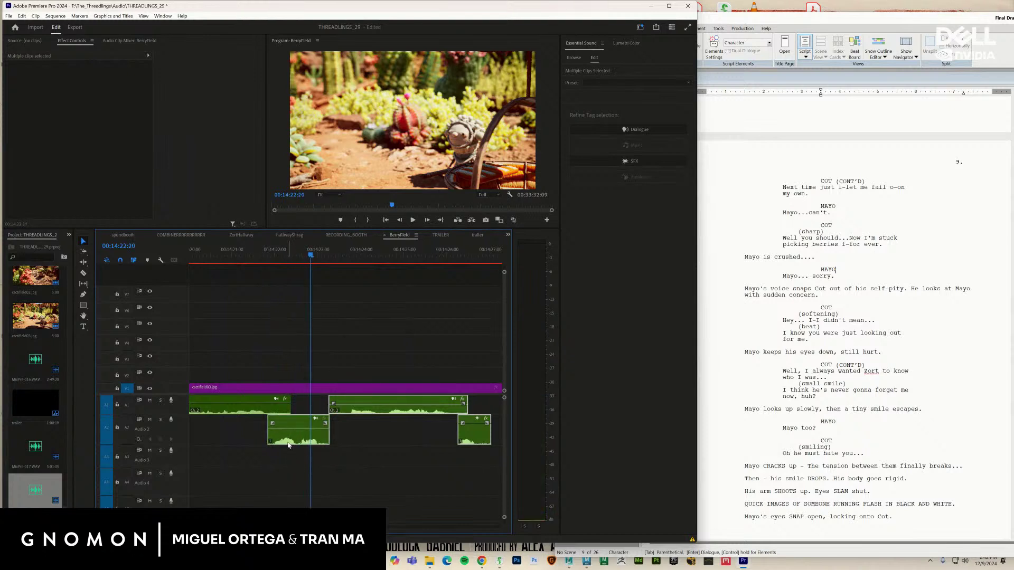
pyautogui.moveTo(290, 442); pyautogui.dragTo(297, 443)
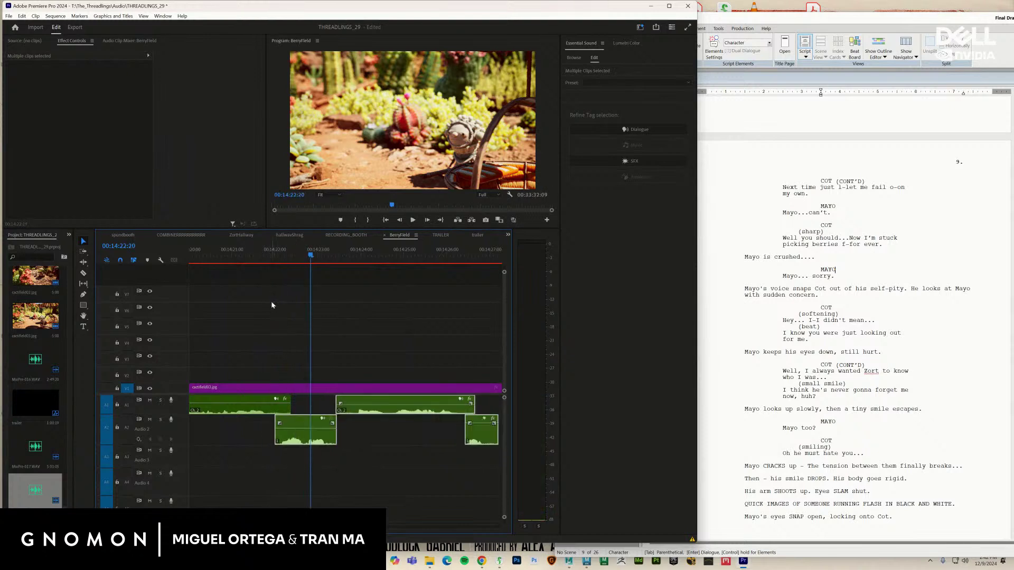
pyautogui.click(275, 256)
pyautogui.moveTo(275, 256); pyautogui.dragTo(237, 264)
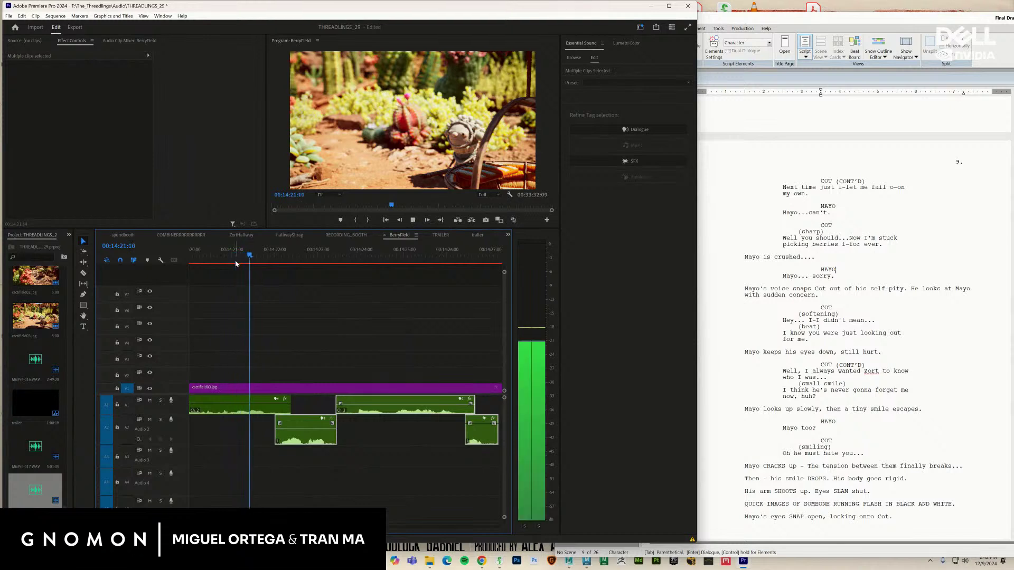
pyautogui.press('space')
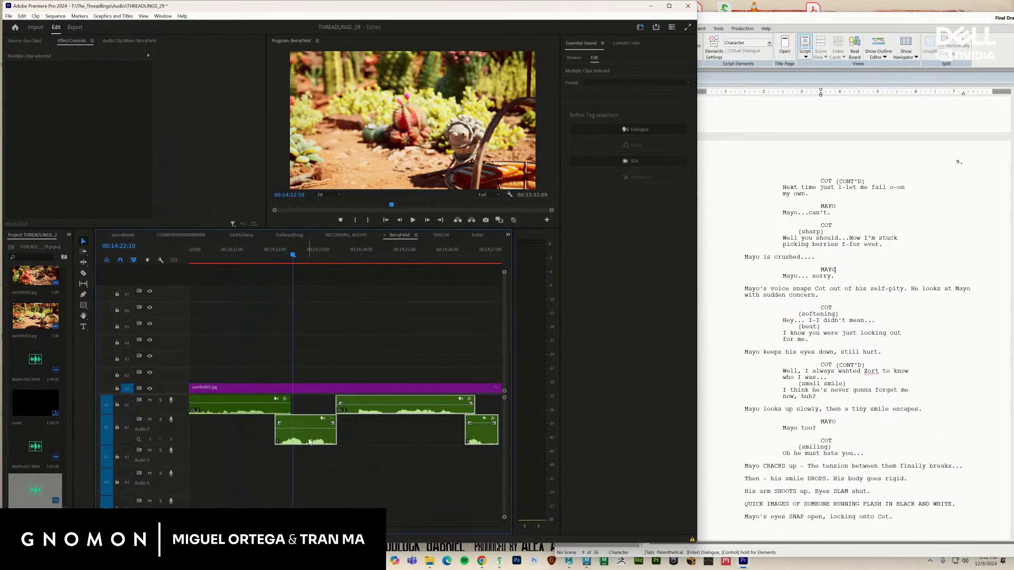
# Nudge the three selected clips slightly earlier in two small moves, playing the overlap in between
pyautogui.moveTo(309, 442); pyautogui.dragTo(307, 442)
pyautogui.moveTo(261, 258); pyautogui.dragTo(228, 264)
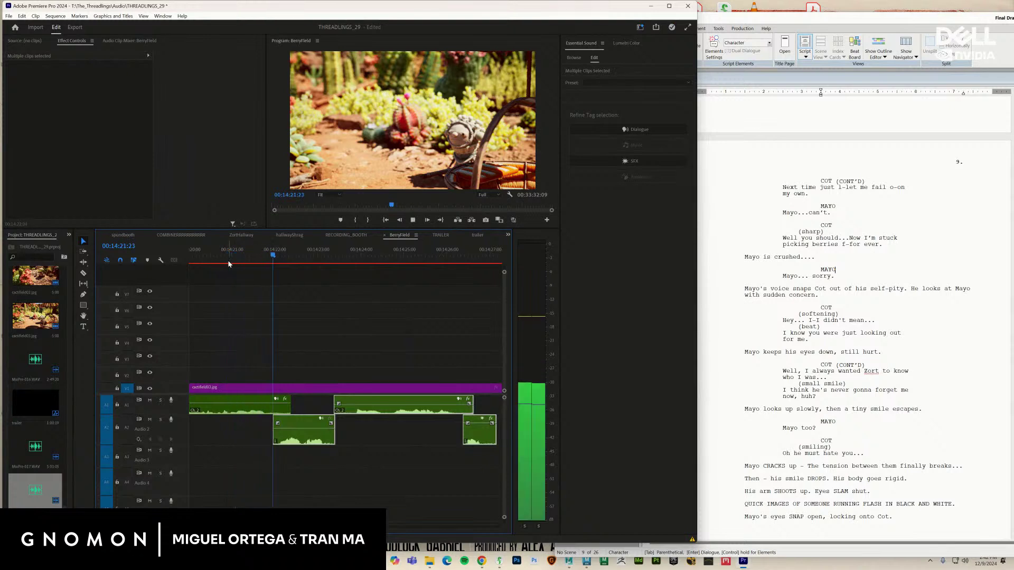
pyautogui.press('space')
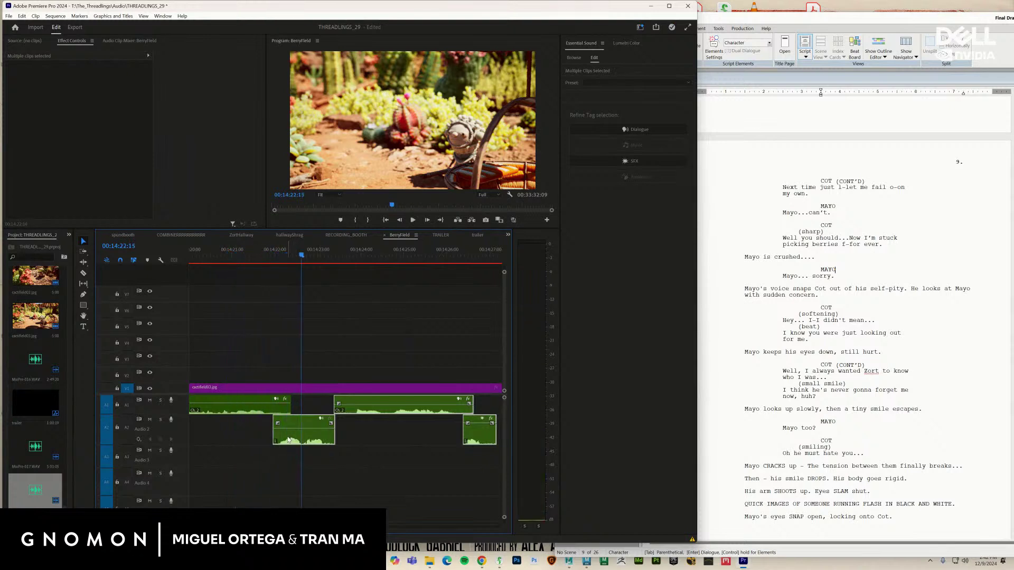
pyautogui.moveTo(289, 439); pyautogui.dragTo(284, 426)
# Check the frames from 00:14:20:18 to 00:14:20:23, and play the scene from about 00:14:17 into the Mayo overlap
pyautogui.moveTo(245, 253); pyautogui.dragTo(221, 264)
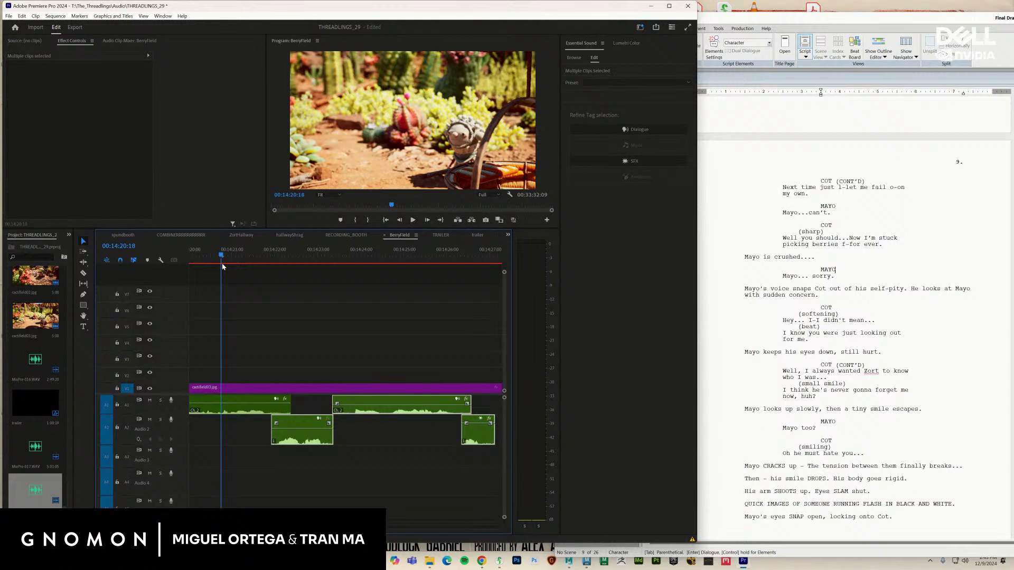
pyautogui.press('Right')
pyautogui.press('Right')
pyautogui.press('Right')
pyautogui.press('Right')
pyautogui.press('Right')
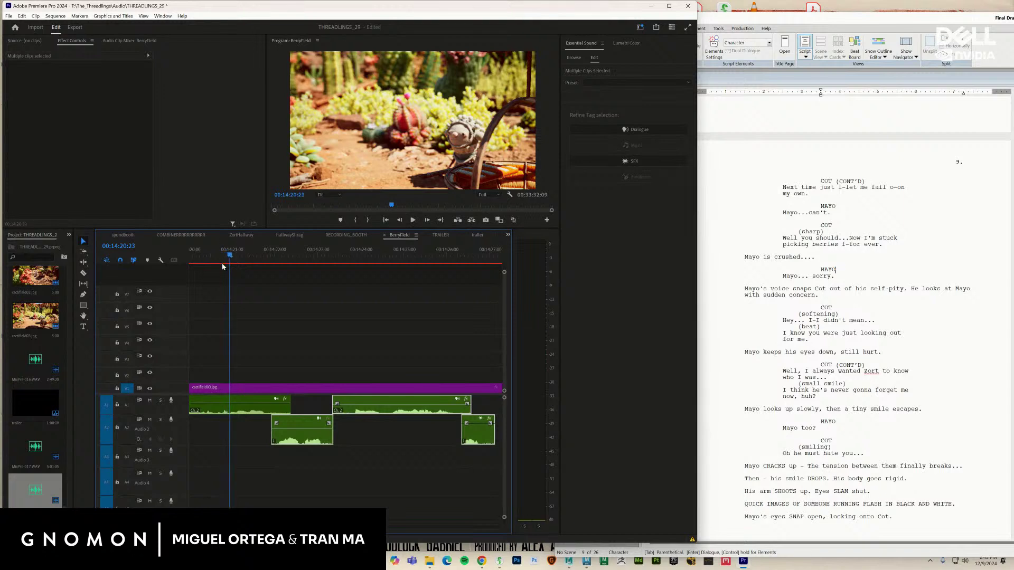
pyautogui.moveTo(231, 255); pyautogui.dragTo(259, 274)
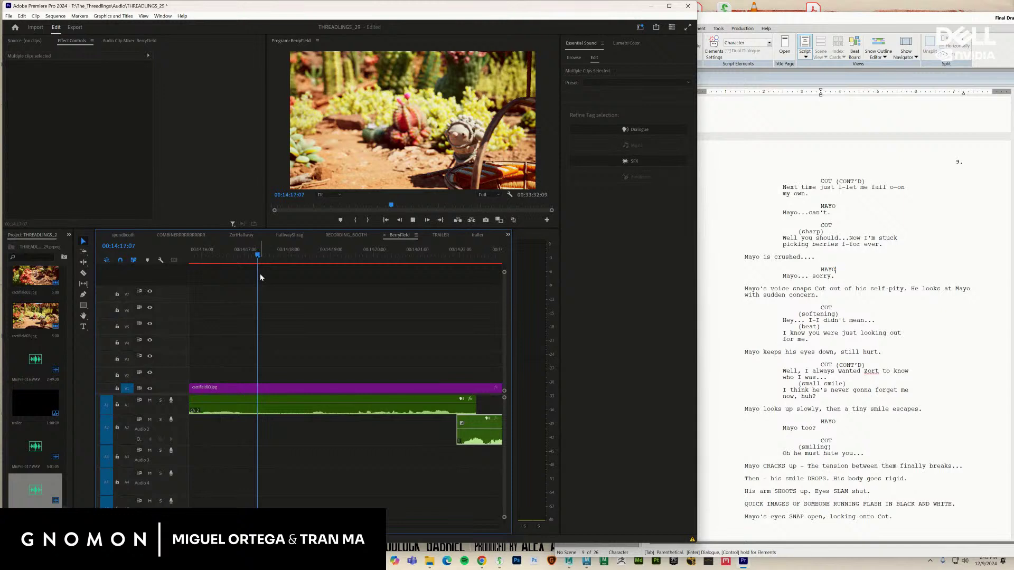
# Nudge the three selected clips slightly later, and play the scene from about 00:14:18:19 through the overlap
pyautogui.press('space')
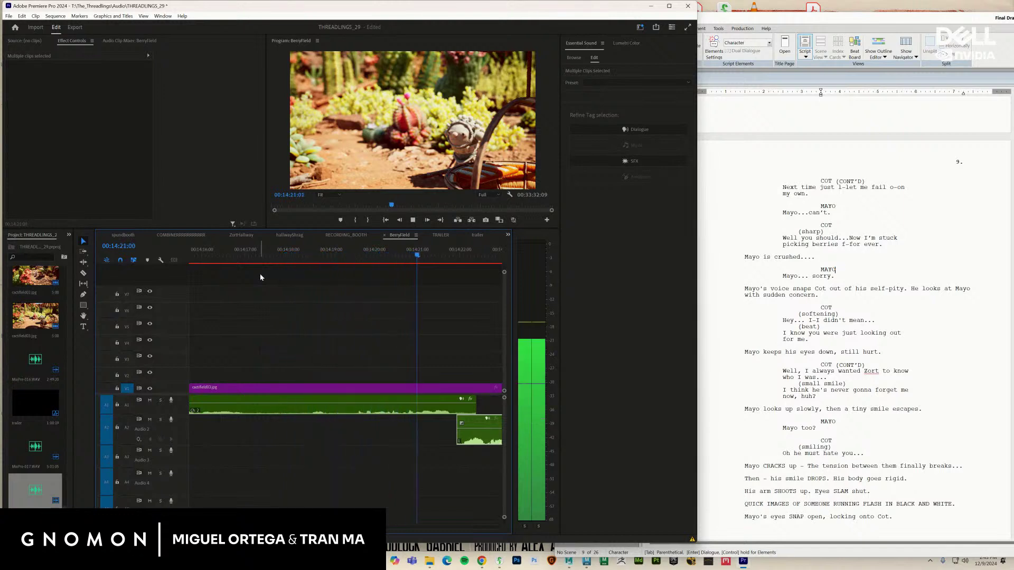
pyautogui.press('space')
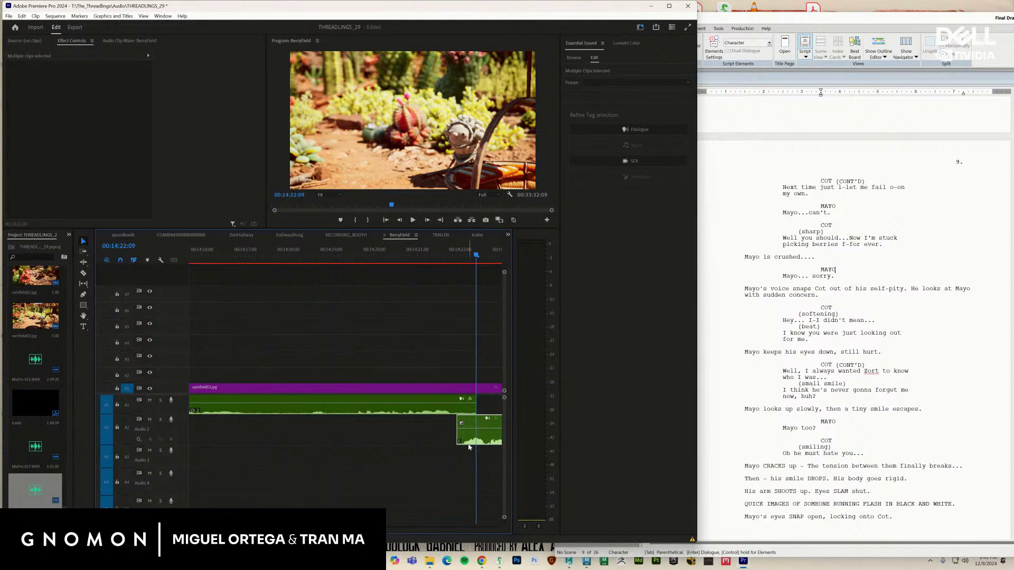
pyautogui.moveTo(466, 441); pyautogui.dragTo(472, 442)
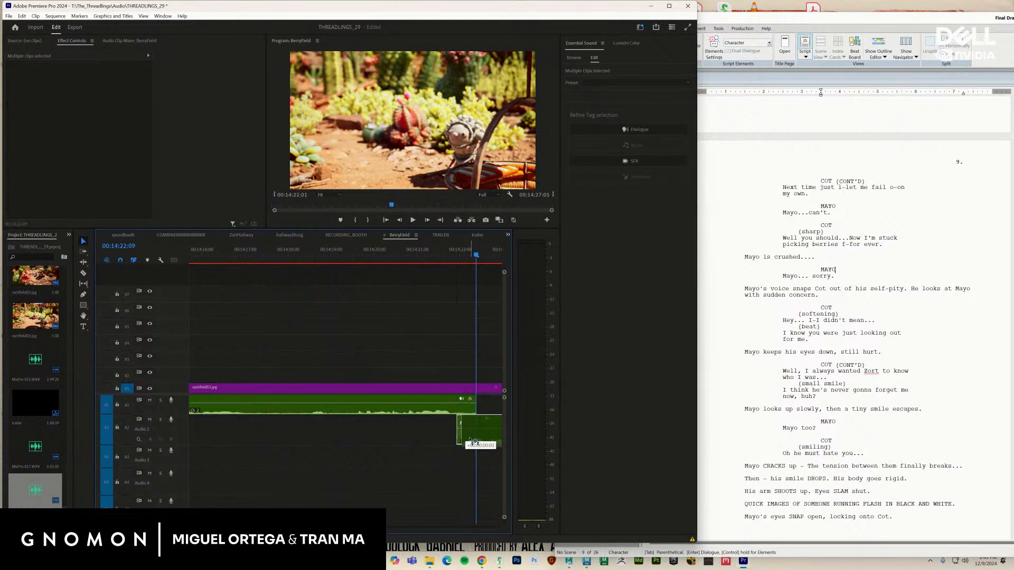
pyautogui.moveTo(472, 443); pyautogui.dragTo(473, 443)
pyautogui.moveTo(396, 257); pyautogui.dragTo(323, 262)
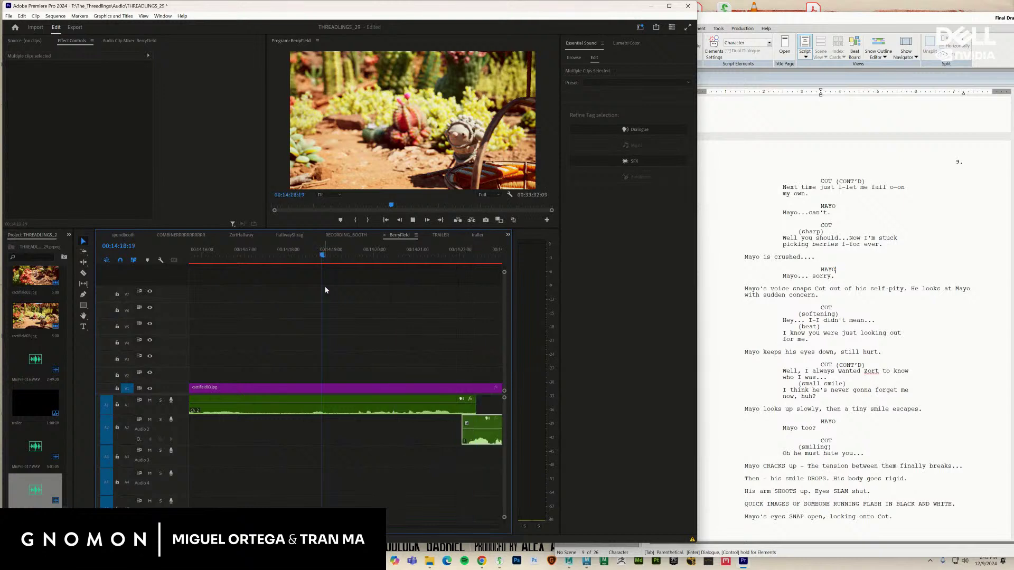
pyautogui.press('space')
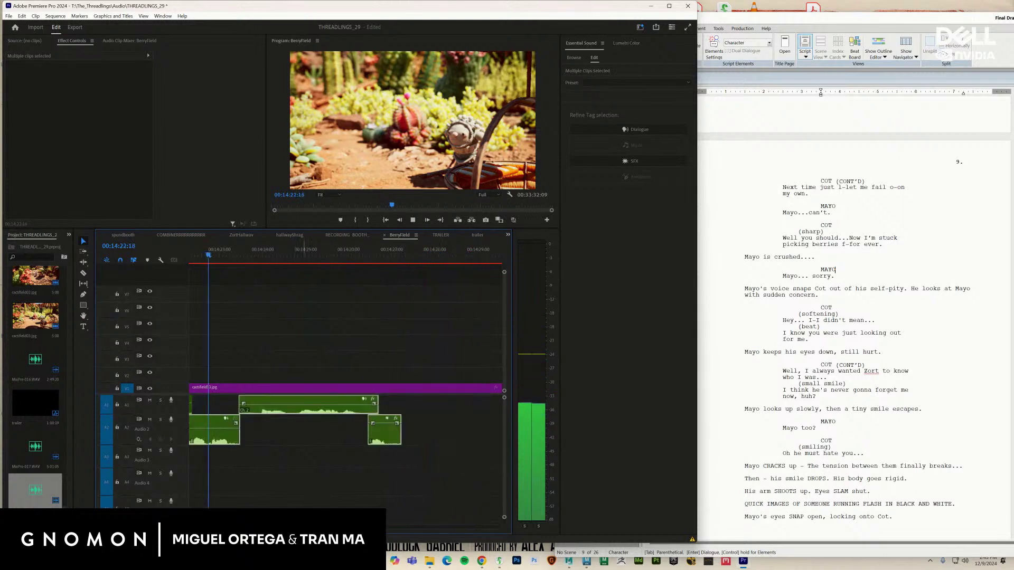
pyautogui.press('space')
# Shift only the last Audio 1 take and then the final Mayo piece earlier, playing the new timing after each move
pyautogui.moveTo(280, 412); pyautogui.dragTo(265, 411)
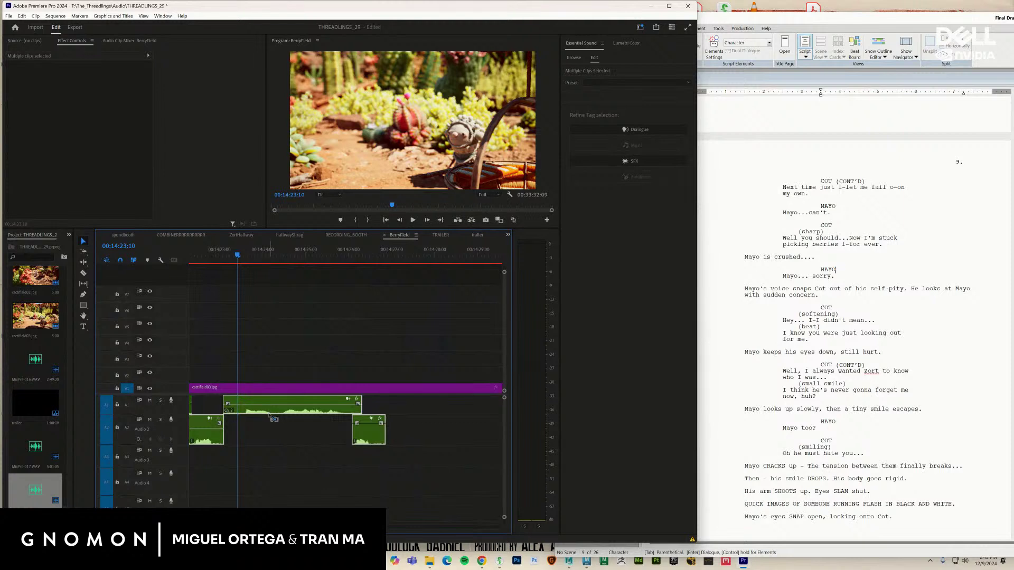
pyautogui.hotkey('ctrl', 'z')
pyautogui.moveTo(296, 412); pyautogui.dragTo(269, 412)
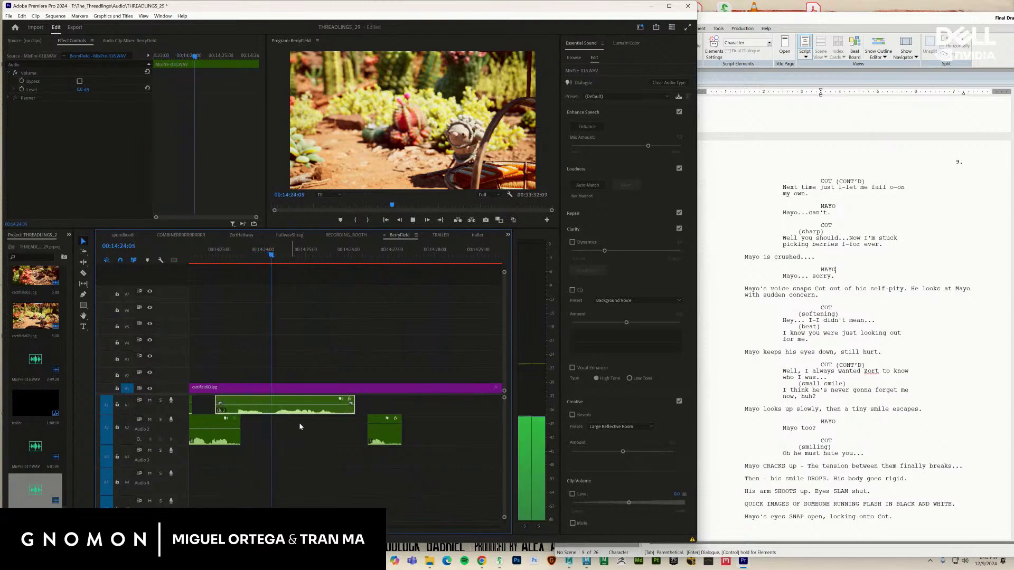
pyautogui.press('space')
pyautogui.moveTo(369, 431); pyautogui.dragTo(342, 437)
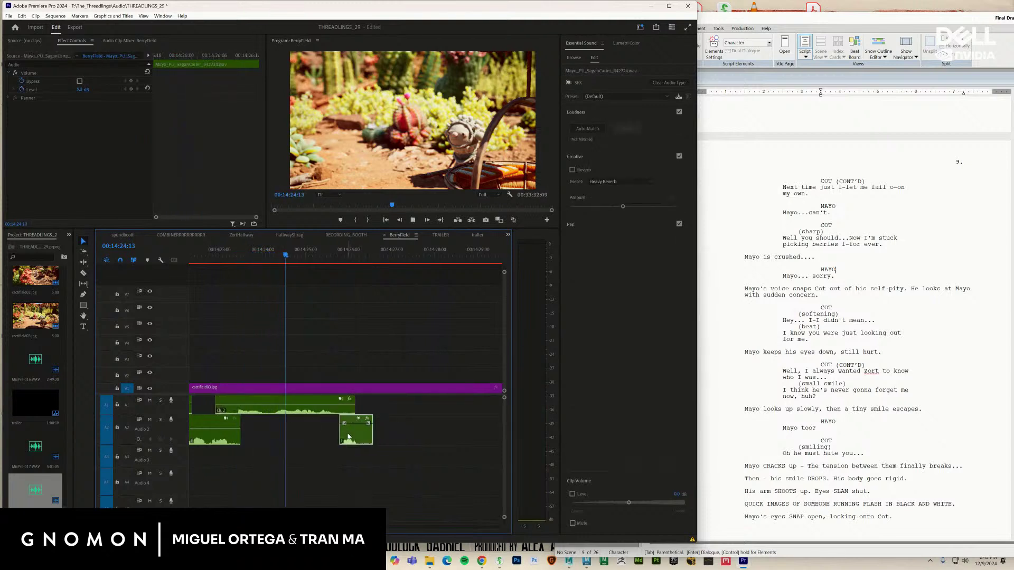
pyautogui.press('space')
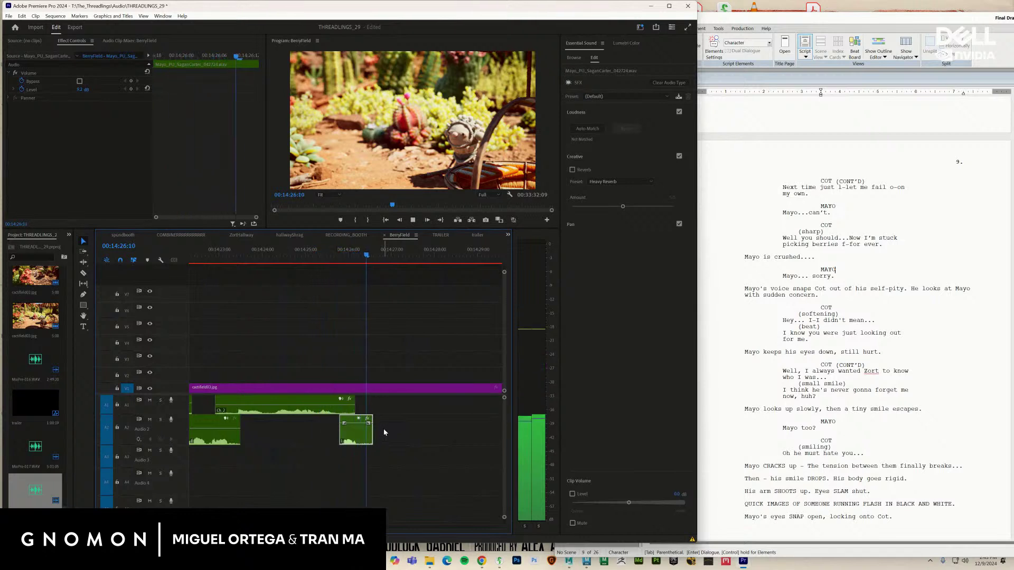
pyautogui.press('space')
# Listen to the clips in the RECORDING_BOOTH sequence around frame 15538 and locate the start of the long Mayo recording at frame 15996
pyautogui.scroll(-5, 364, 290)
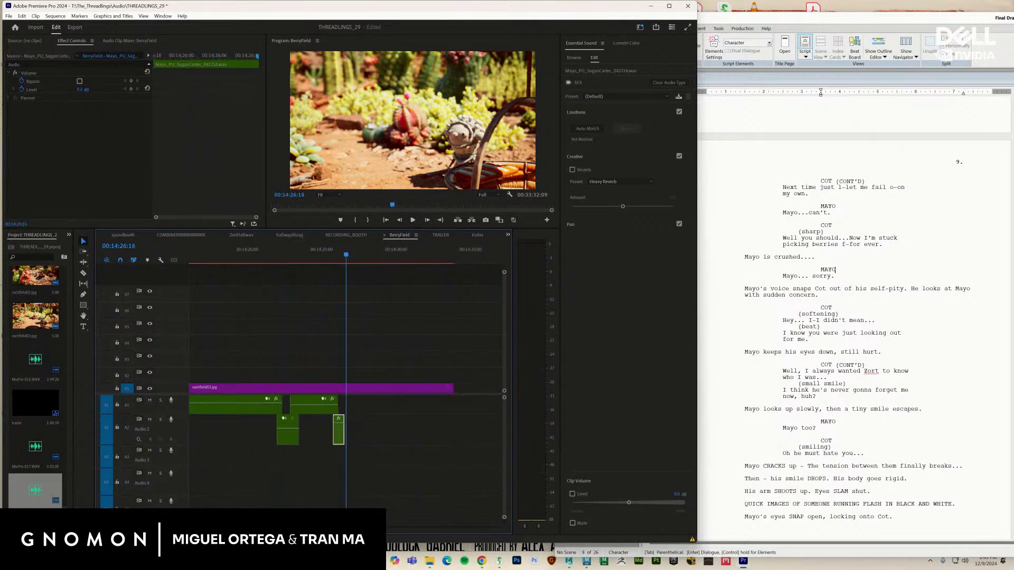
pyautogui.click(355, 238)
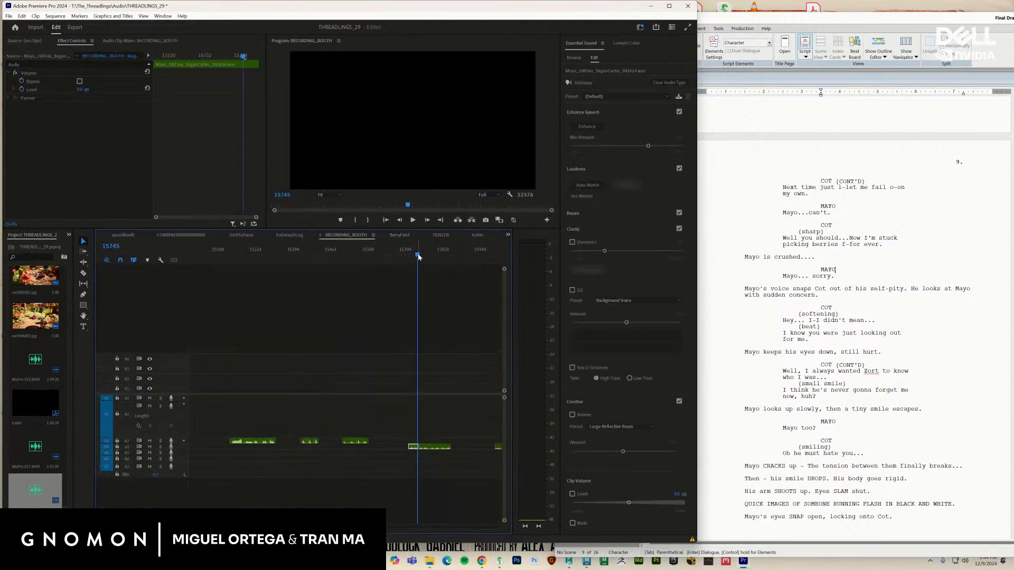
pyautogui.click(362, 260)
pyautogui.press('space')
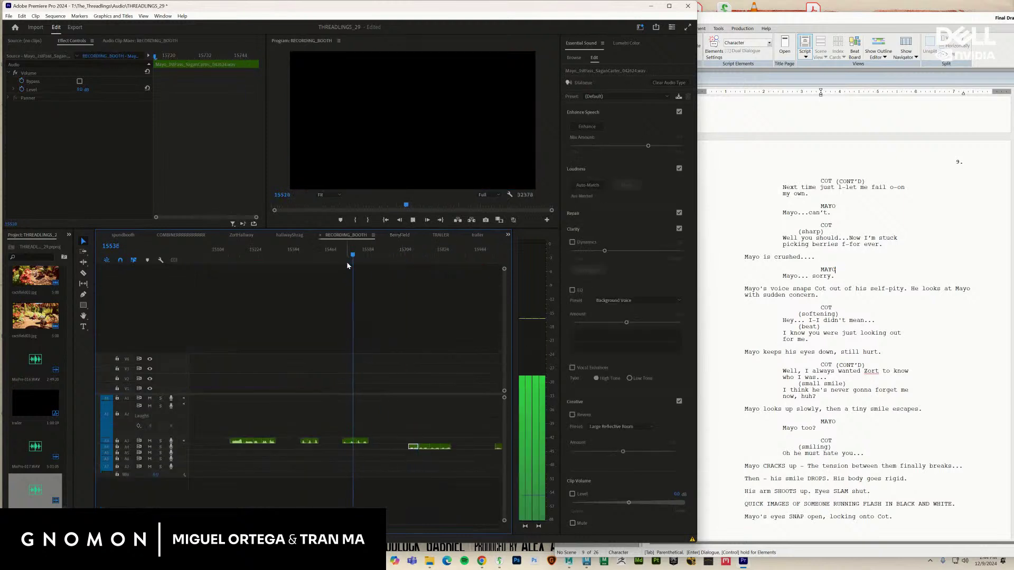
pyautogui.press('space')
pyautogui.moveTo(313, 259); pyautogui.dragTo(282, 292)
pyautogui.press('space')
pyautogui.press('space')
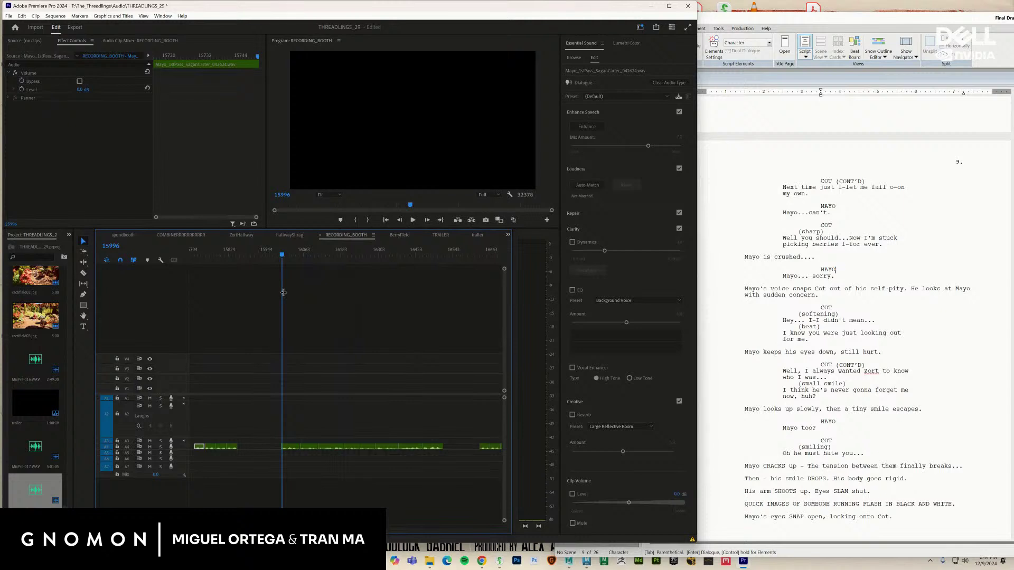
# Play through the long Mayo recording from frame 15996 to about 16466, and split off its final piece for reuse
pyautogui.press('space')
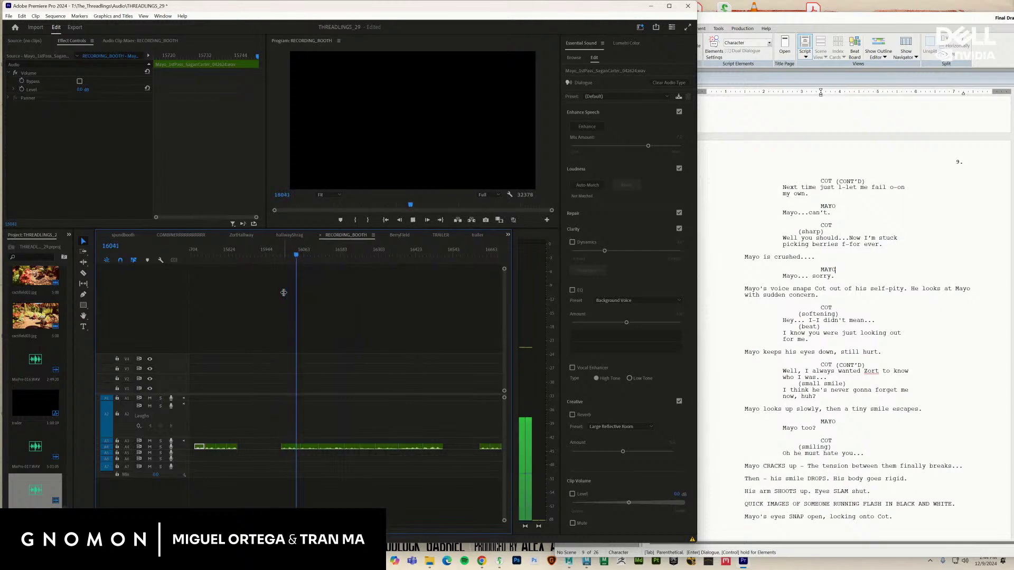
pyautogui.moveTo(302, 257); pyautogui.dragTo(309, 257)
pyautogui.press('space')
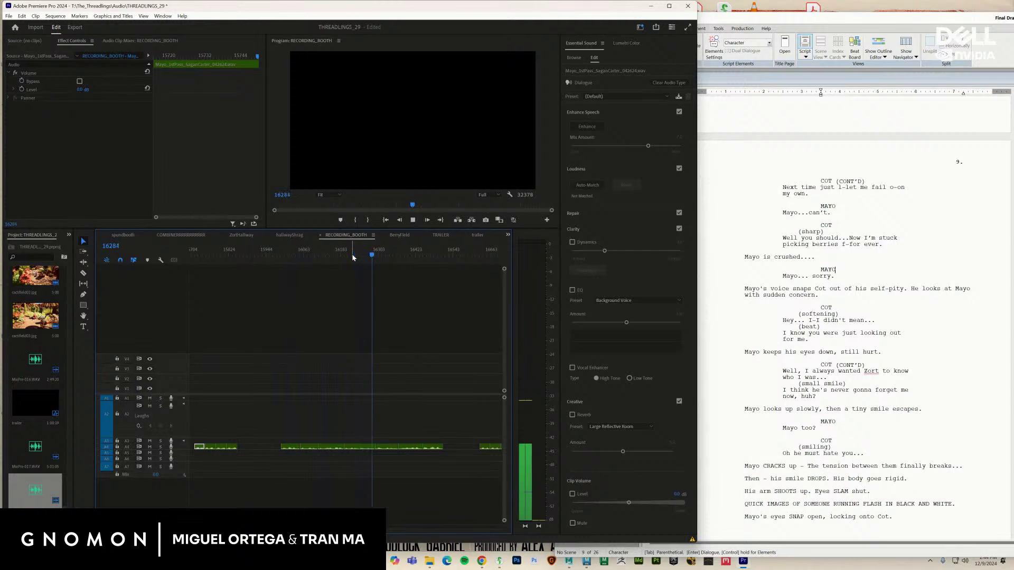
pyautogui.click(384, 253)
pyautogui.click(420, 260)
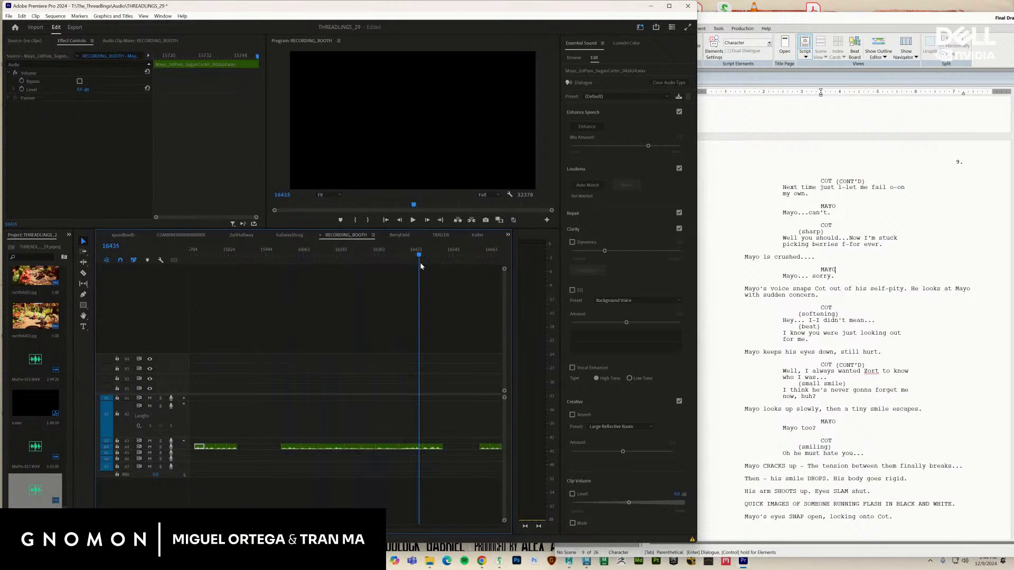
pyautogui.press('space')
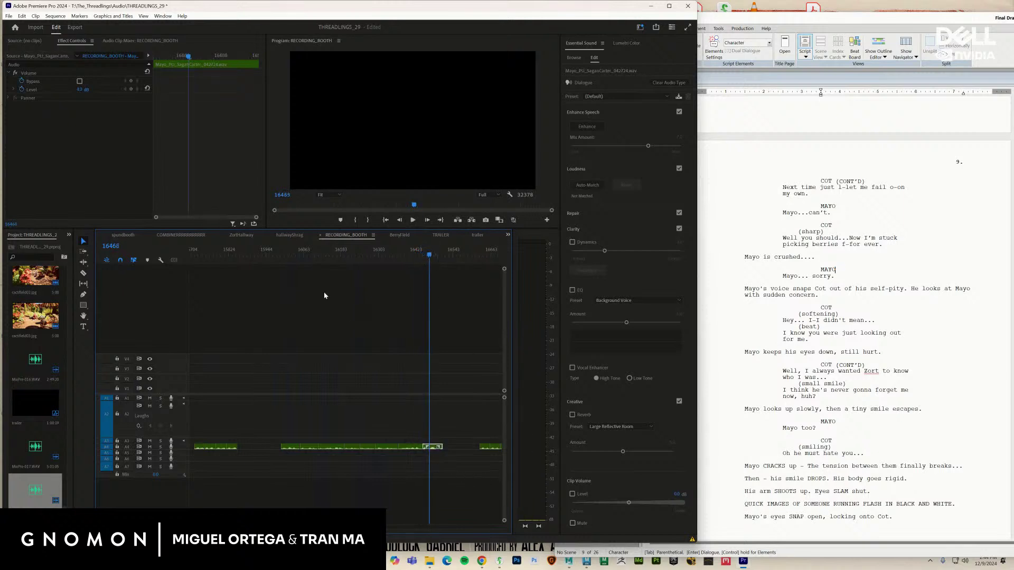
# Paste the chosen Mayo recording into BerryField on Audio 4 at the end of the final Mayo piece, and play from about 00:14:25:18
pyautogui.click(400, 235)
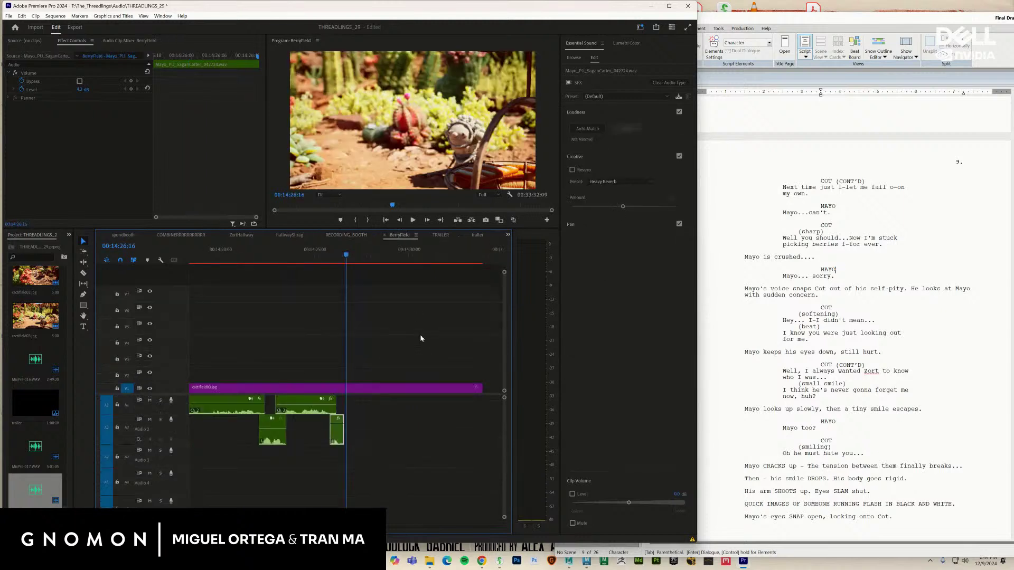
pyautogui.moveTo(343, 267); pyautogui.dragTo(325, 257)
pyautogui.press('space')
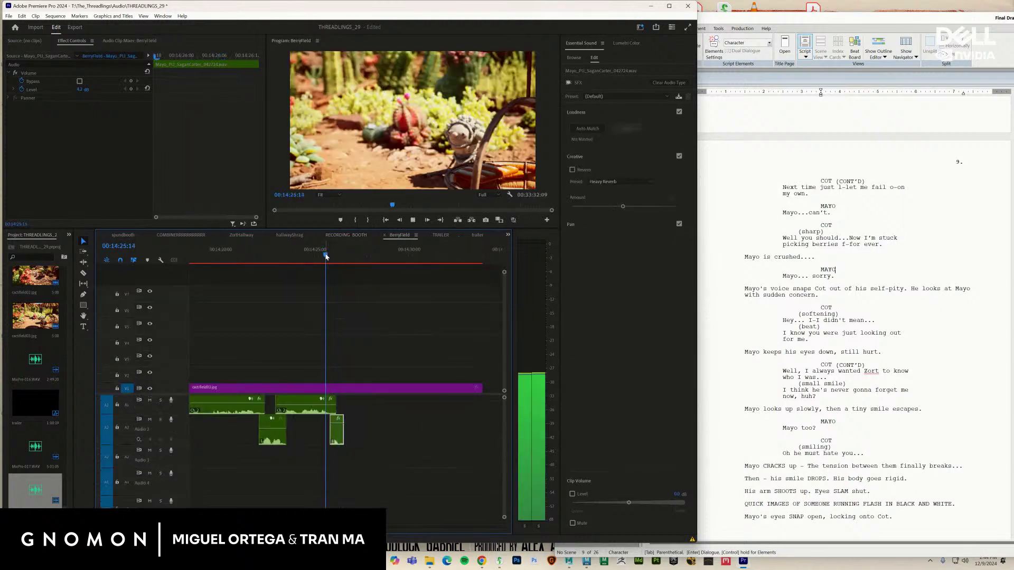
pyautogui.press('space')
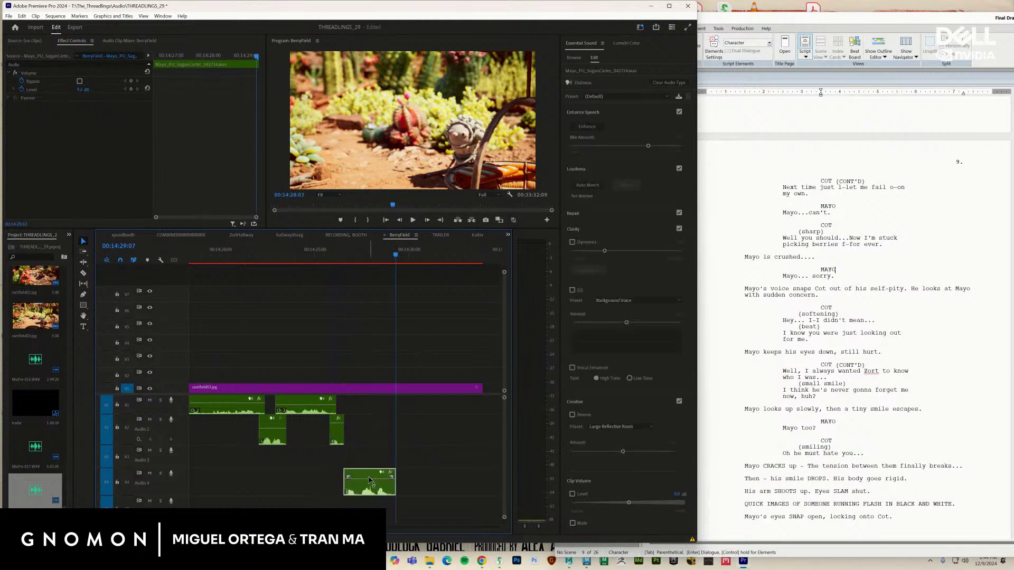
pyautogui.moveTo(355, 252); pyautogui.dragTo(329, 256)
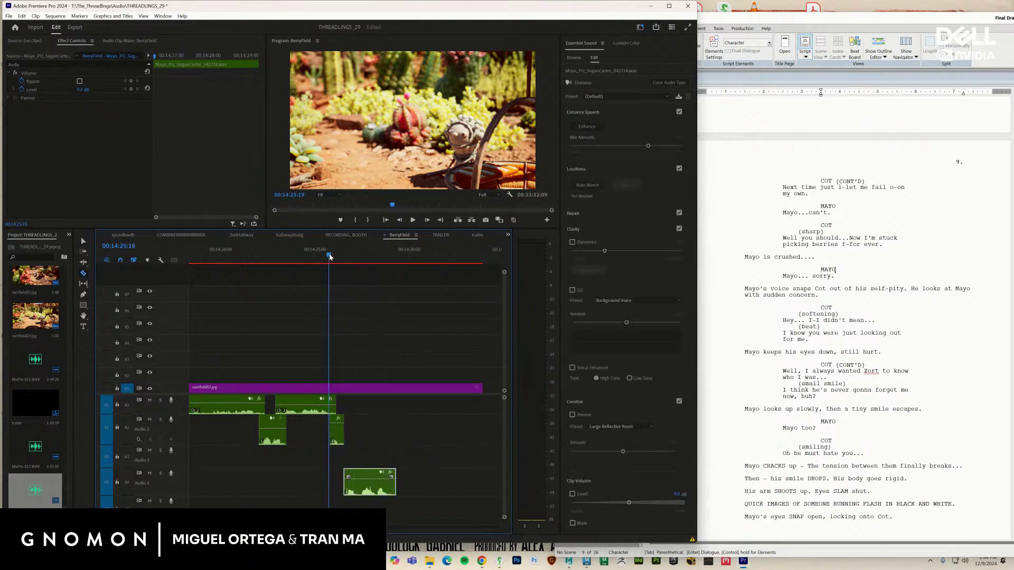
pyautogui.press('space')
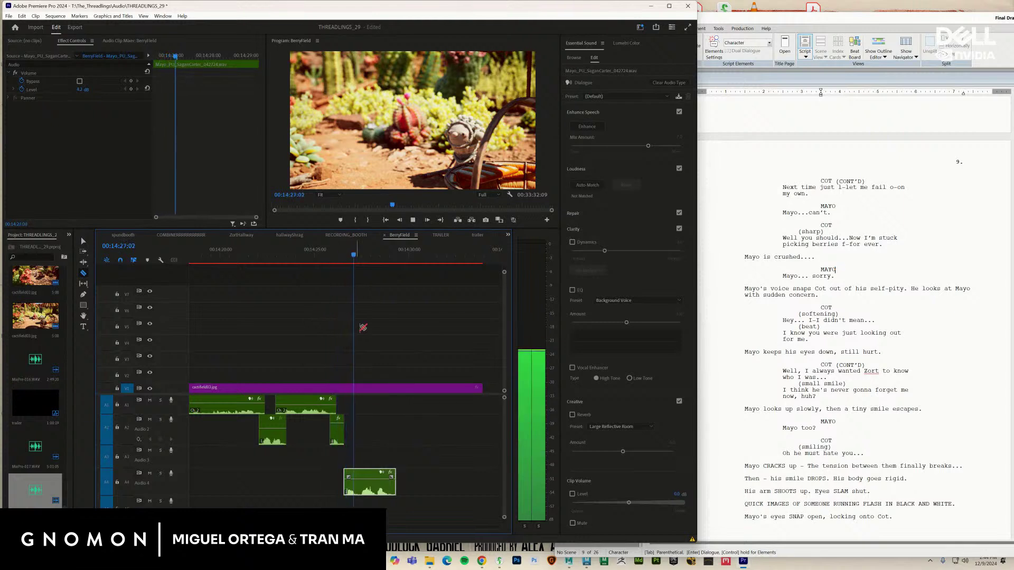
pyautogui.press('space')
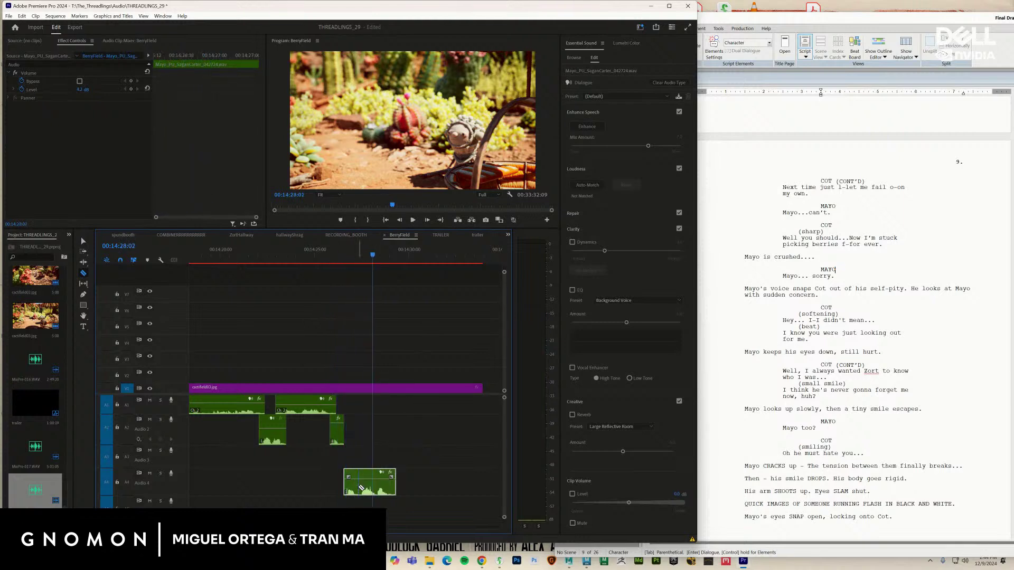
# Cut the pasted Mayo clip after its first sound, delete the rest, and place the short piece on Audio 3, playing from about 00:14:25:17
pyautogui.click(358, 487)
pyautogui.click(376, 492)
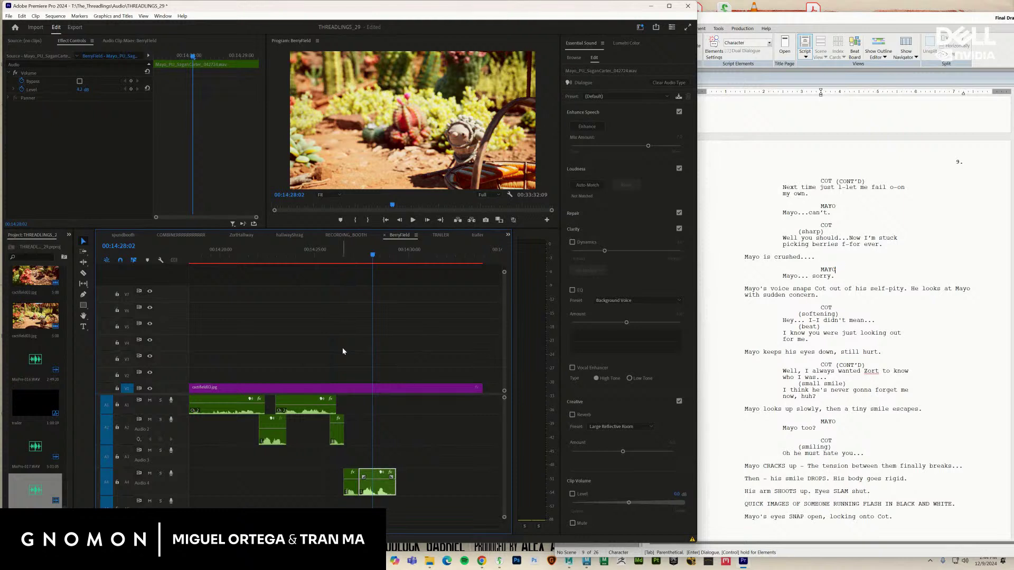
pyautogui.press('Delete')
pyautogui.click(350, 494)
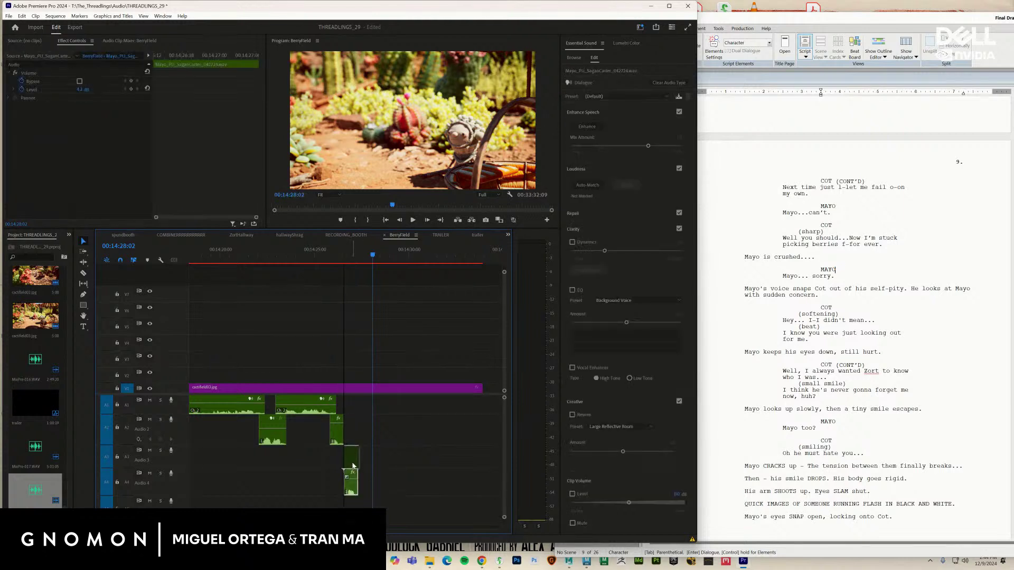
pyautogui.moveTo(349, 257); pyautogui.dragTo(334, 261)
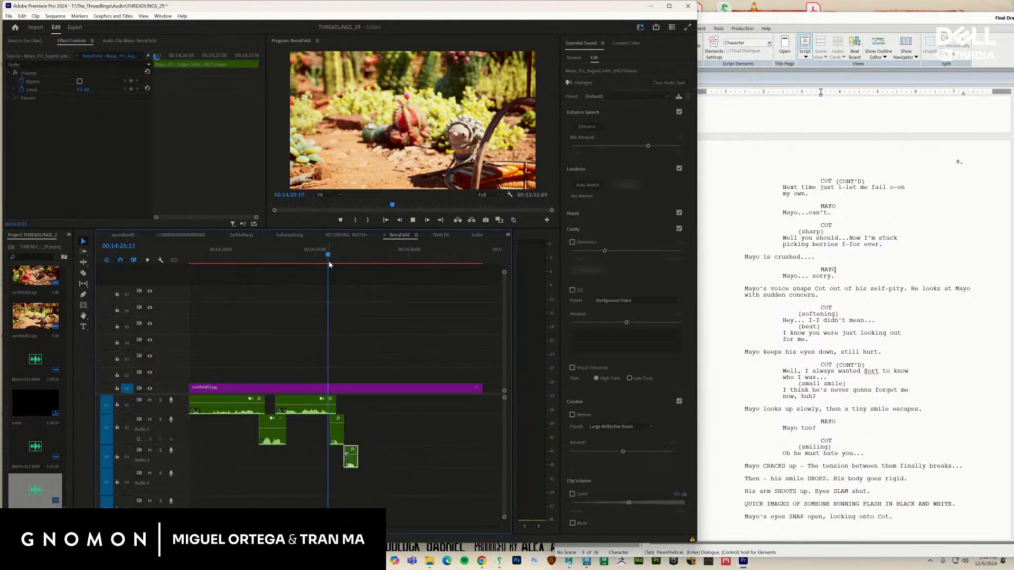
pyautogui.press('space')
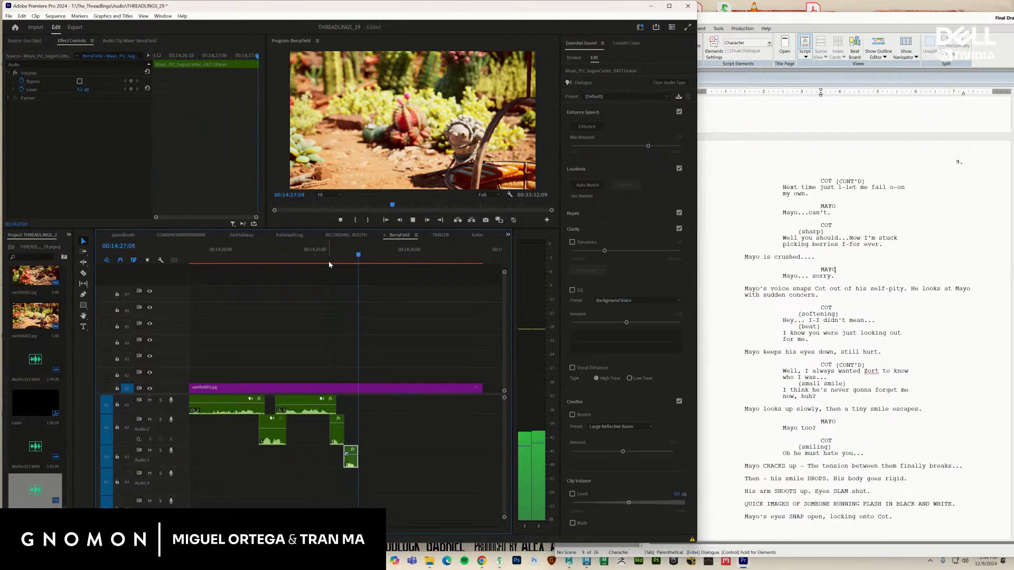
pyautogui.press('space')
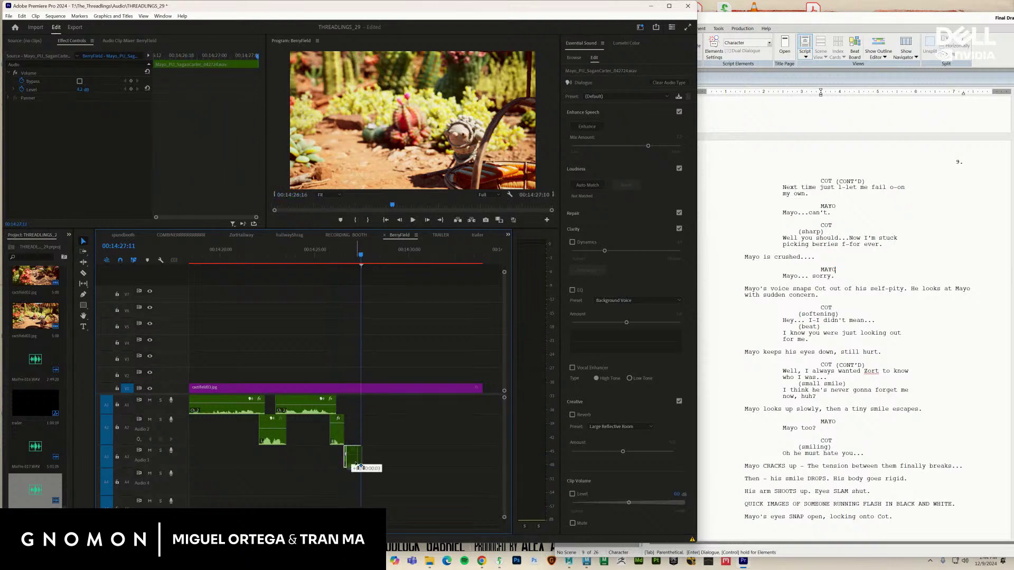
# Nudge the short Audio 3 Mayo piece slightly later, and play the end of the dialogue again
pyautogui.moveTo(357, 465); pyautogui.dragTo(359, 465)
pyautogui.click(331, 257)
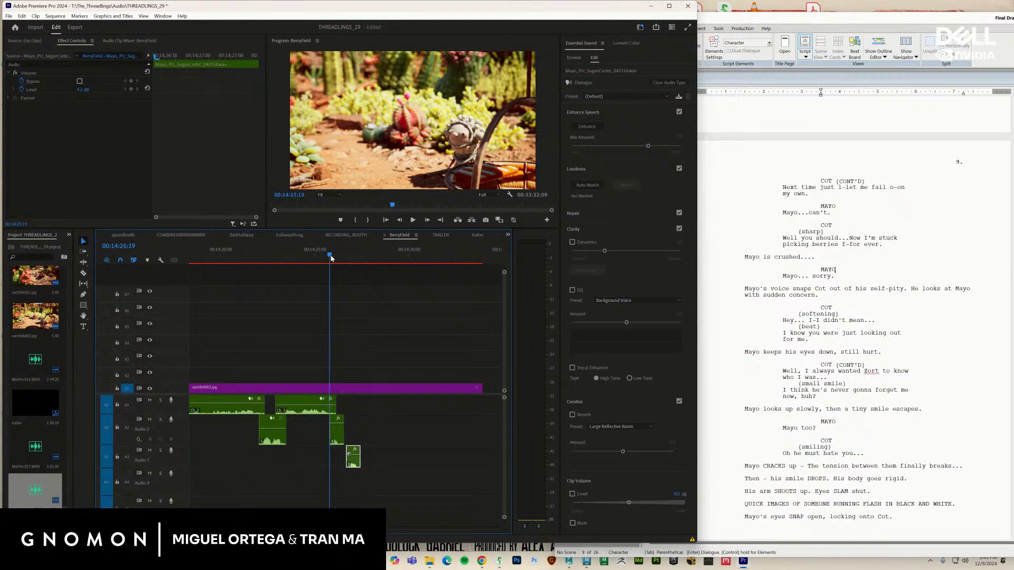
pyautogui.press('space')
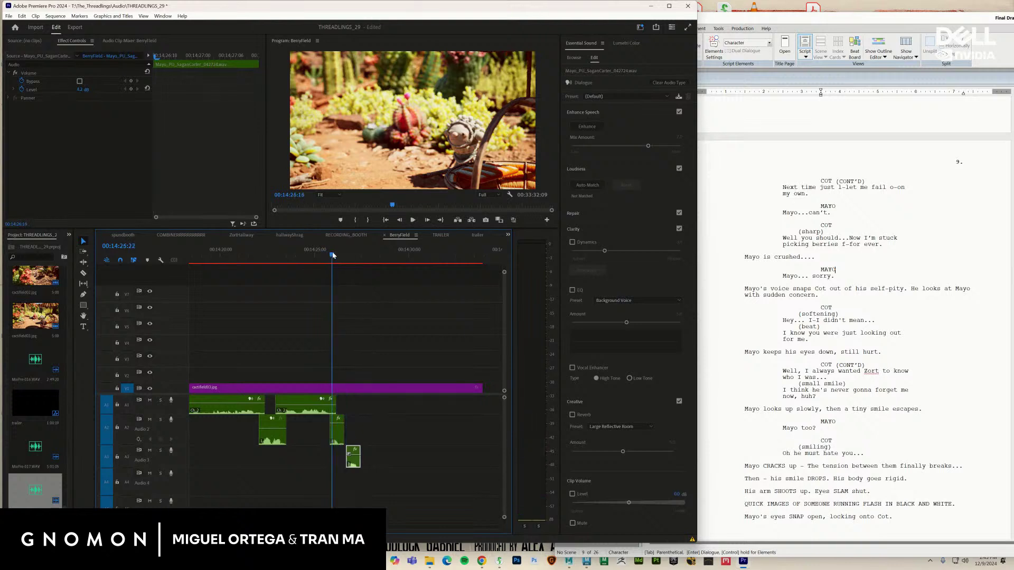
pyautogui.click(307, 258)
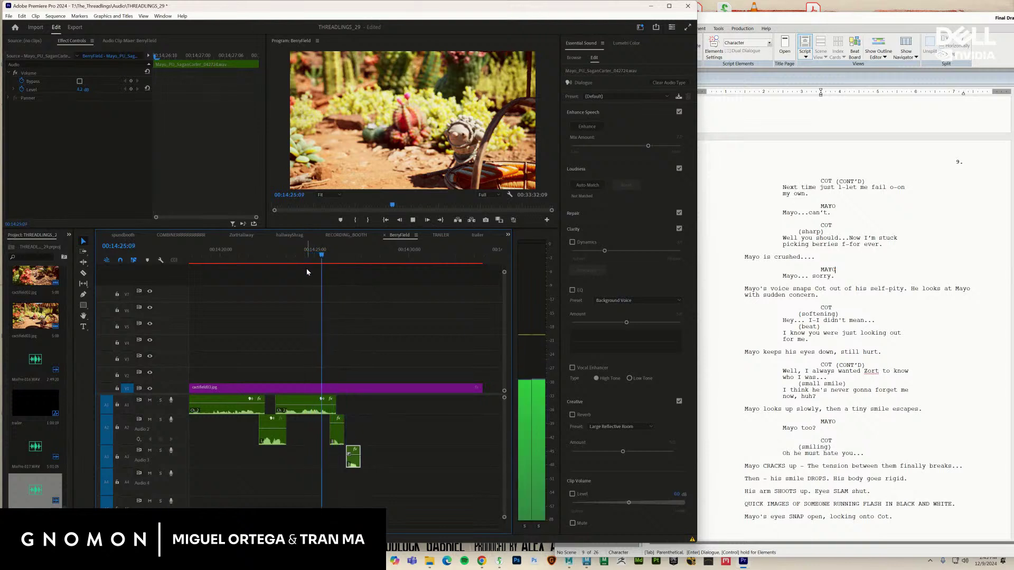
pyautogui.press('space')
# Open the last Audio 1 take's source recording MixPre-018.WAV and listen to alternative takes between about 16:14:52 and 16:16:07
pyautogui.doubleClick(304, 407)
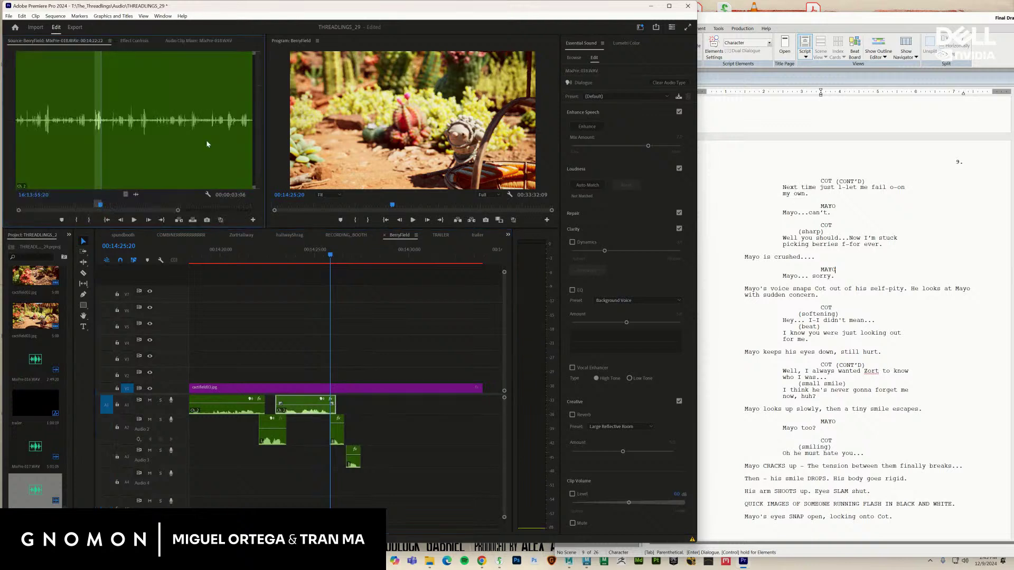
pyautogui.press('space')
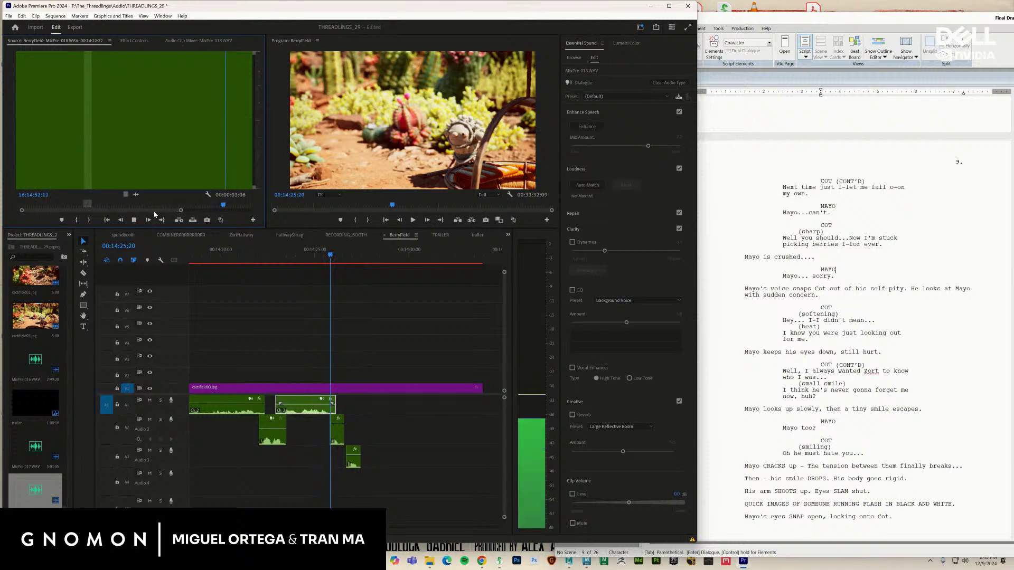
pyautogui.click(193, 139)
pyautogui.press('space')
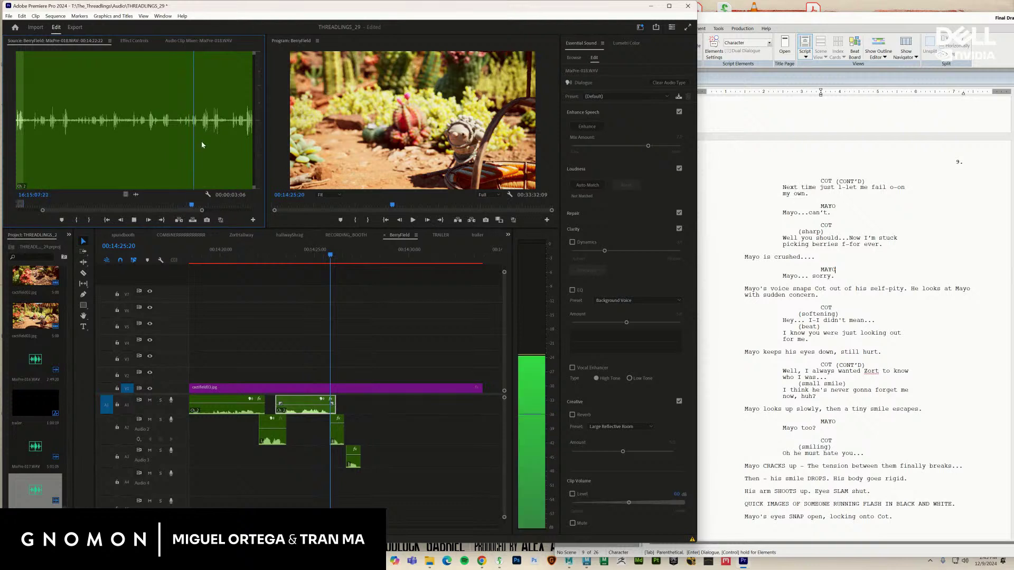
pyautogui.click(237, 139)
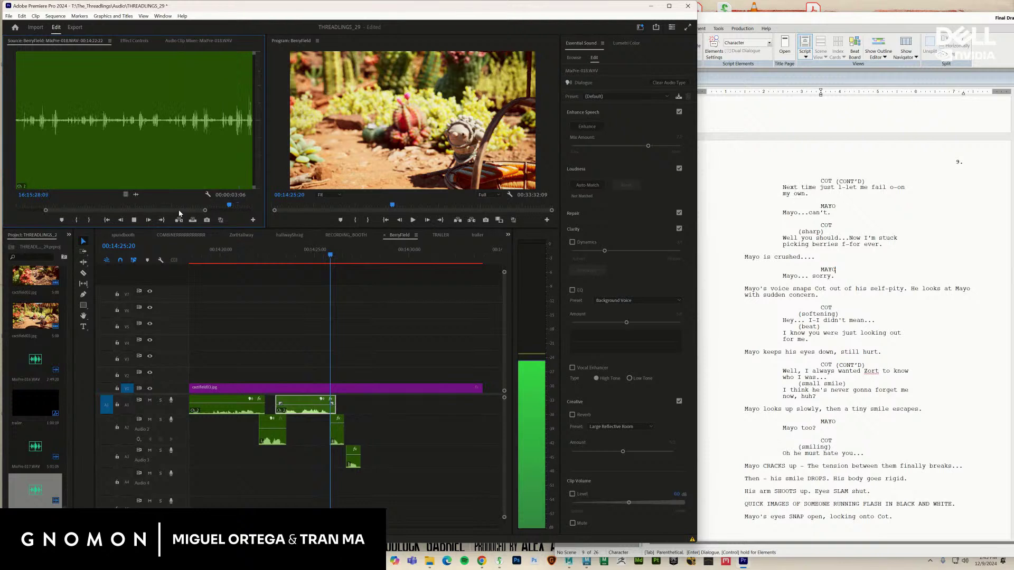
pyautogui.moveTo(176, 215); pyautogui.dragTo(214, 205)
pyautogui.click(170, 140)
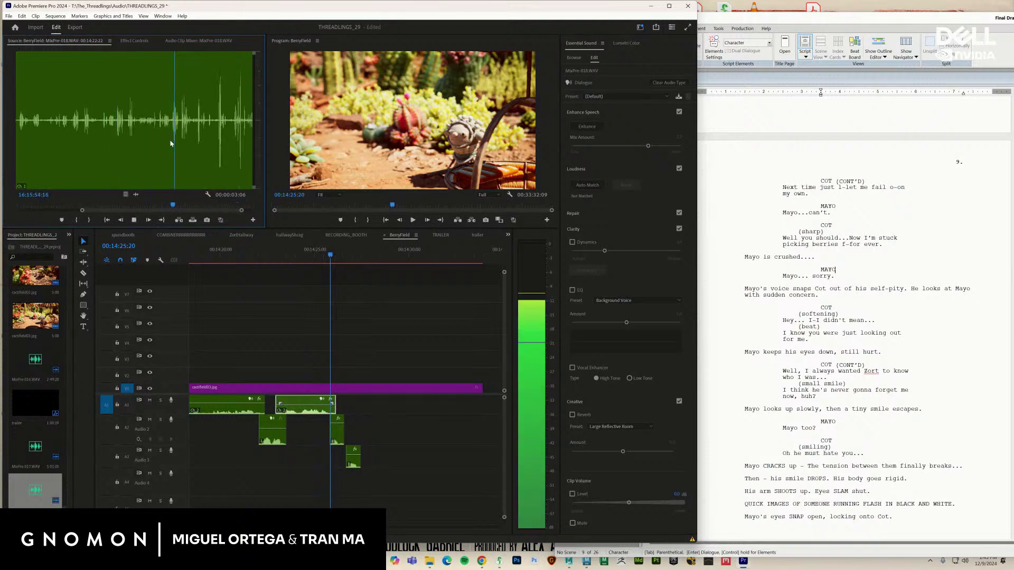
pyautogui.click(218, 144)
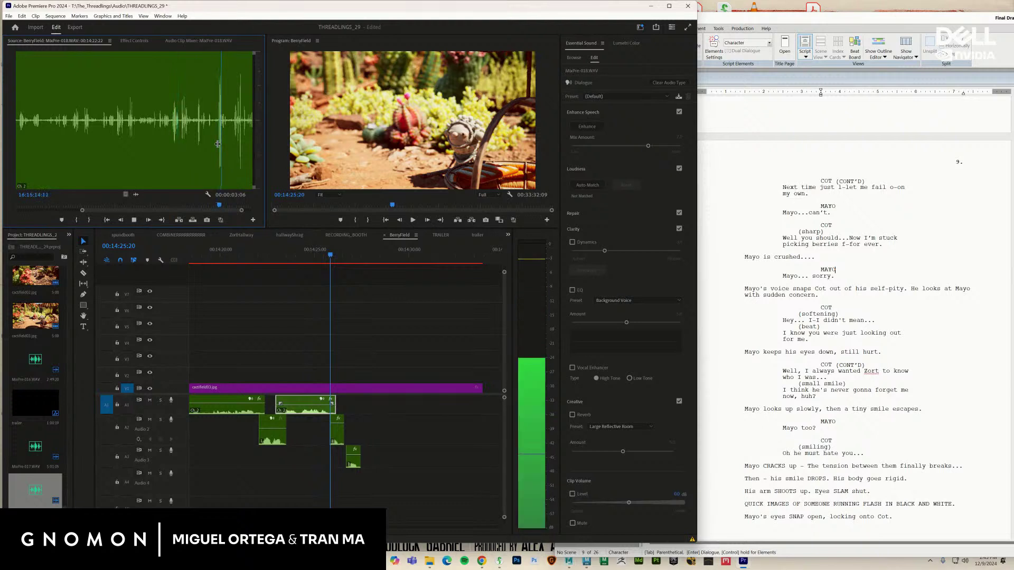
pyautogui.click(201, 138)
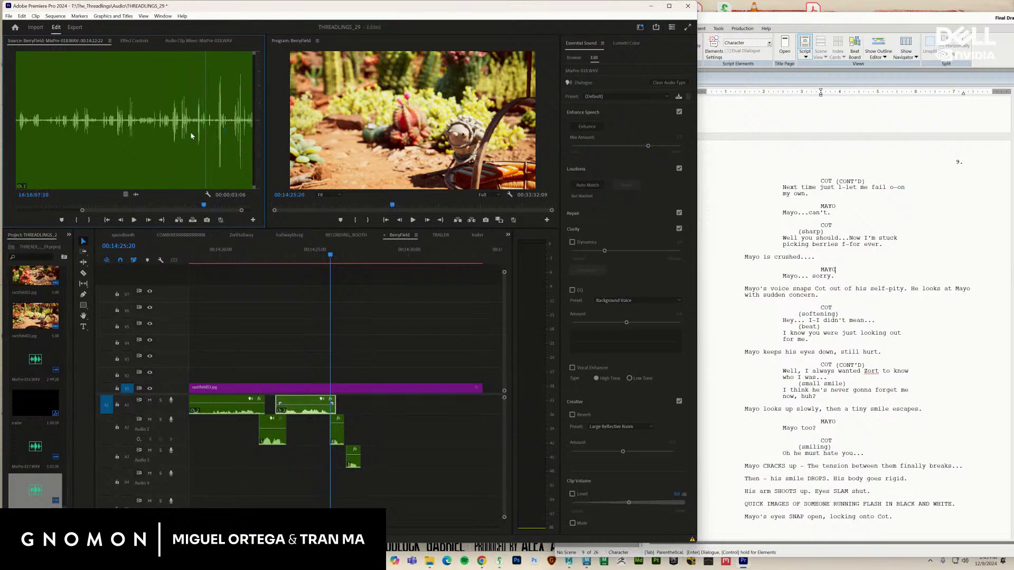
pyautogui.click(190, 133)
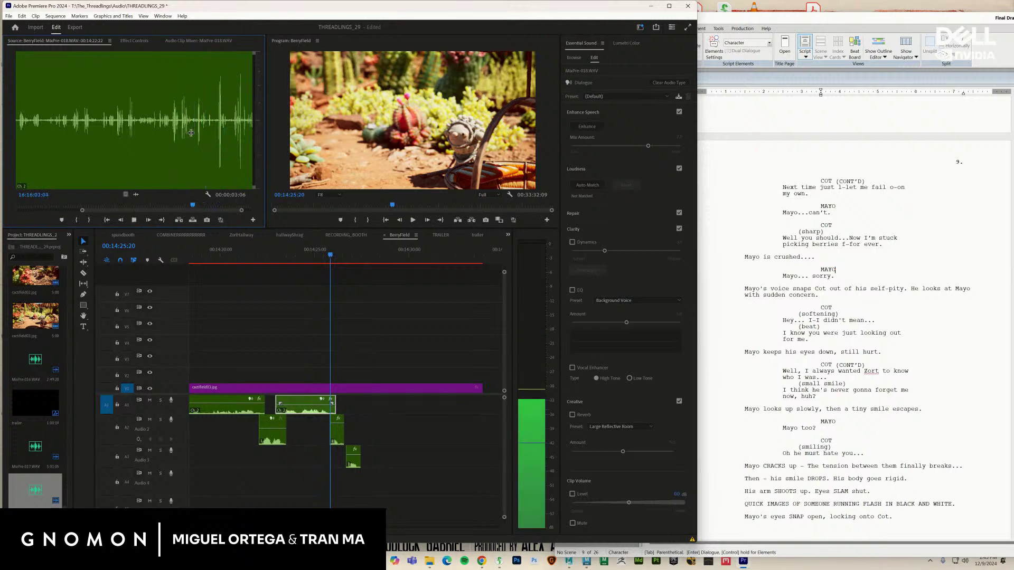
pyautogui.click(179, 136)
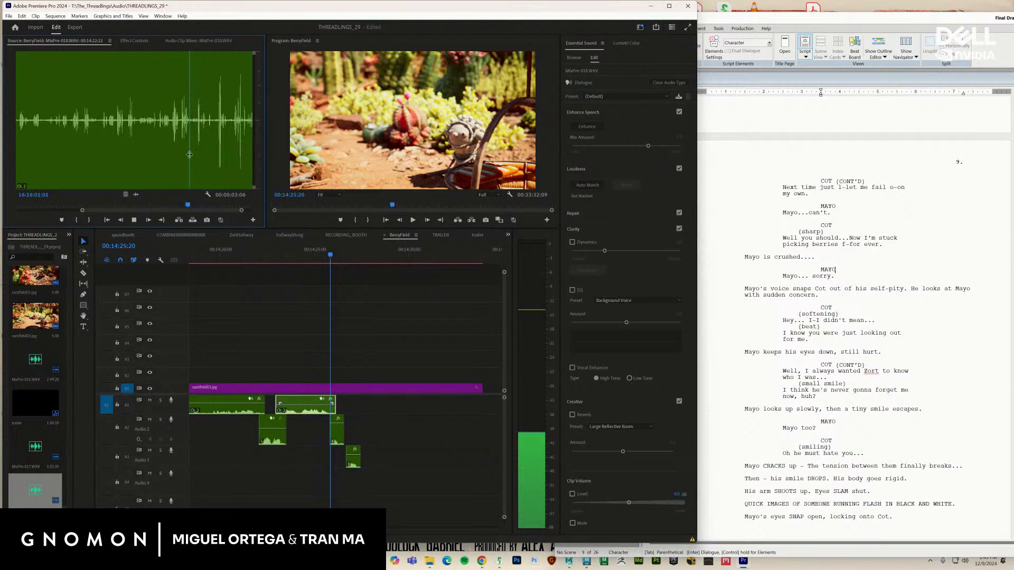
# Listen to the phrases of the source dialogue recording and park its playhead at the start of the second phrase
pyautogui.press('space')
pyautogui.moveTo(82, 212); pyautogui.dragTo(165, 211)
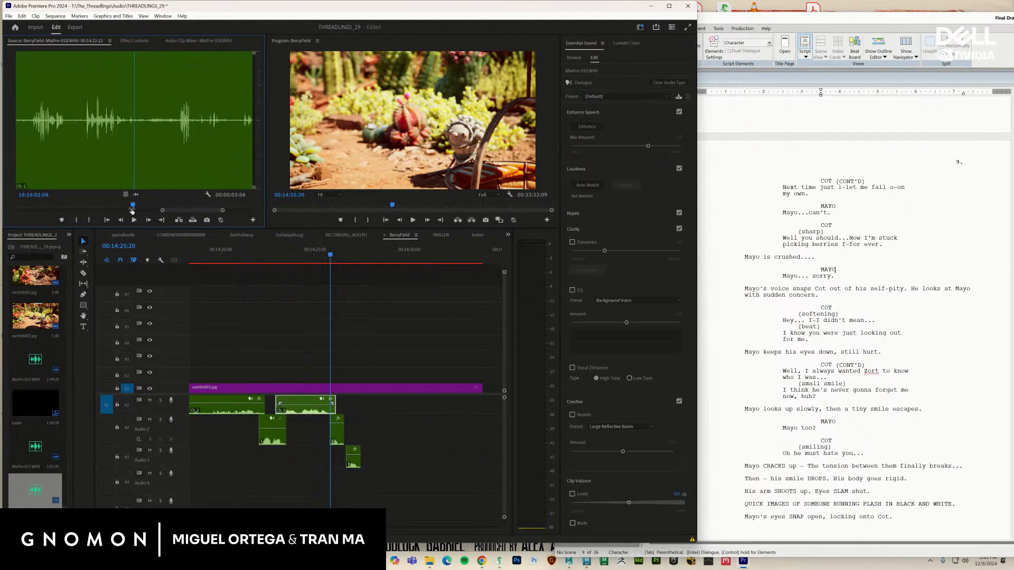
pyautogui.click(73, 139)
pyautogui.press('space')
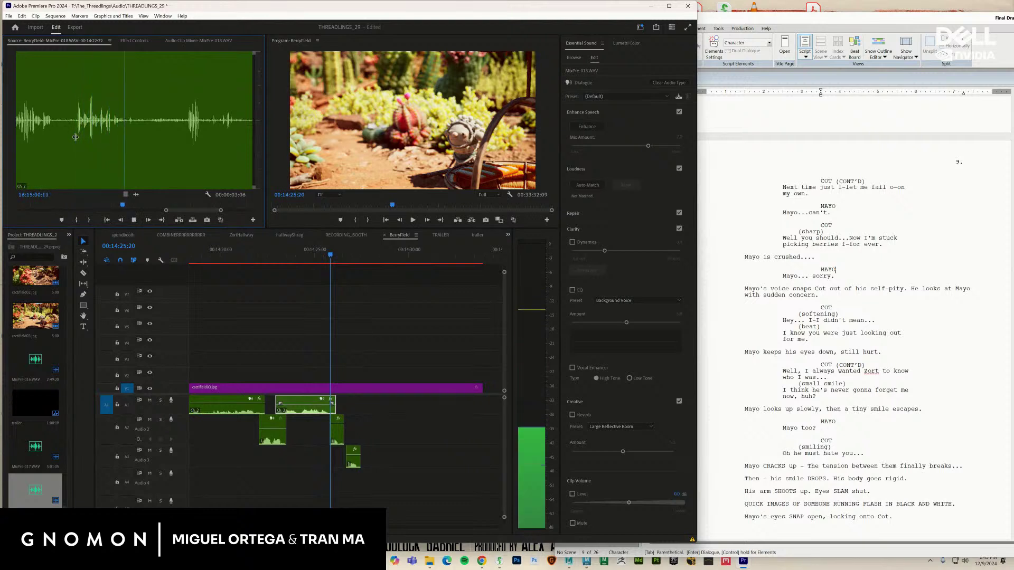
pyautogui.click(76, 138)
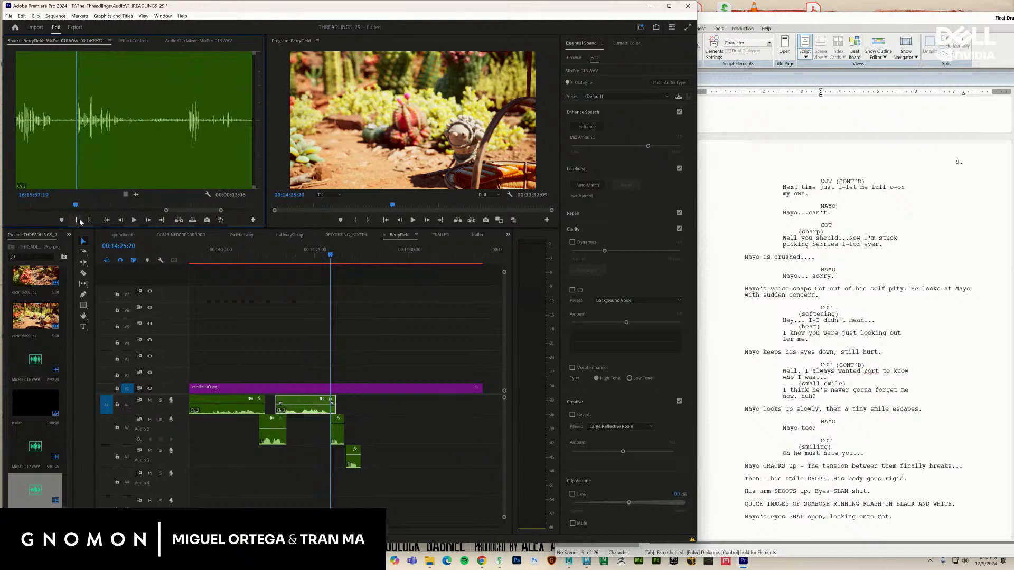
pyautogui.hotkey('ctrl', 'z')
pyautogui.press('space')
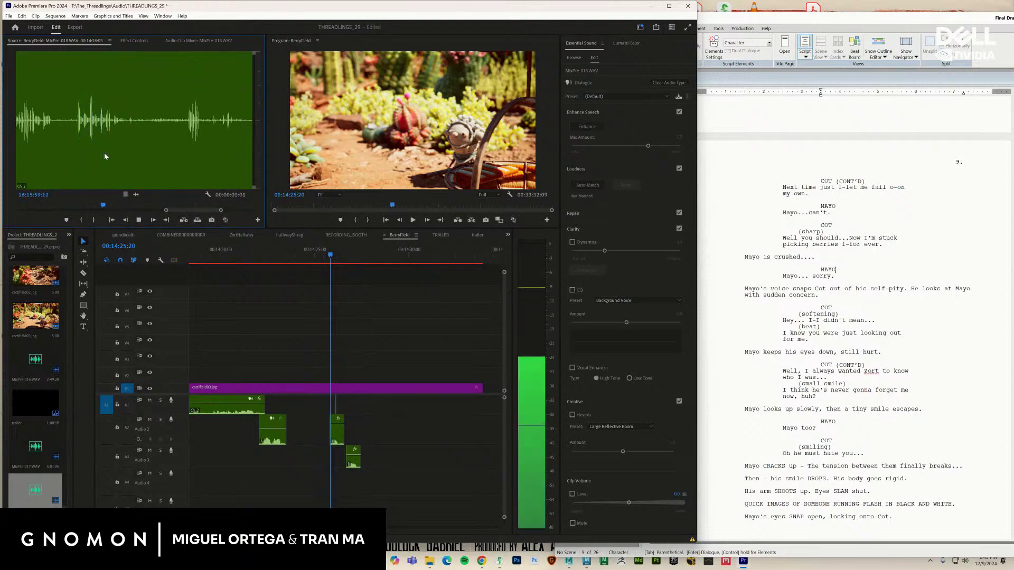
pyautogui.press('space')
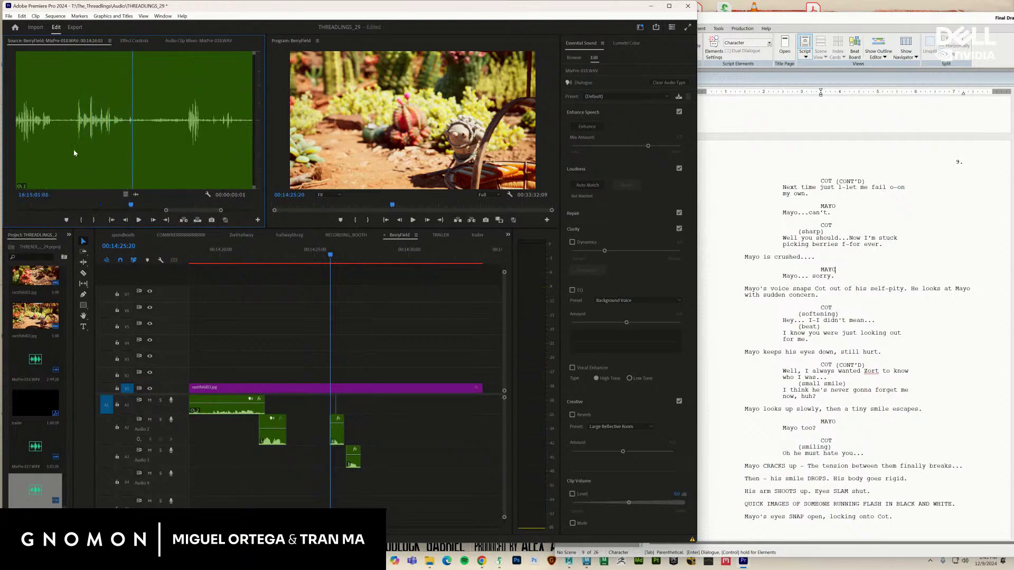
pyautogui.click(73, 150)
# Restore the removed Audio 1 clip and place the source audio on Audio 2 at about 00:14:30, playing it back
pyautogui.click(367, 425)
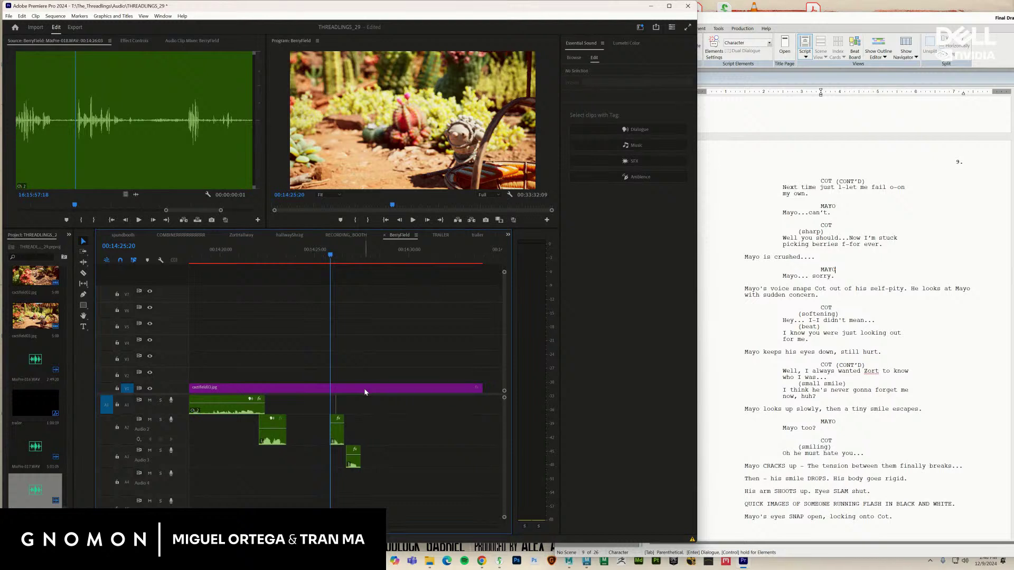
pyautogui.hotkey('ctrl', 'z')
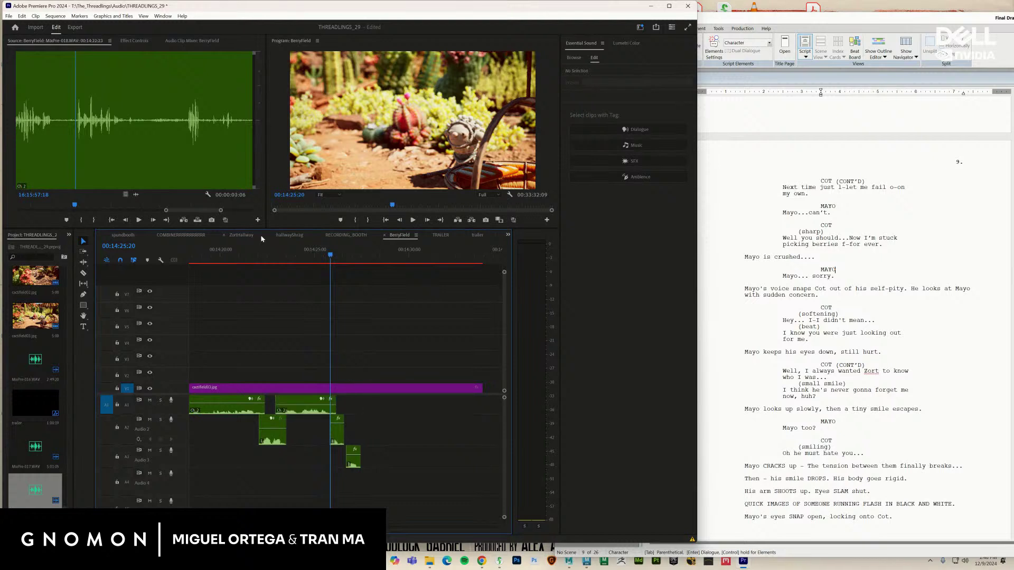
pyautogui.moveTo(136, 194); pyautogui.dragTo(442, 369)
pyautogui.moveTo(403, 256); pyautogui.dragTo(421, 256)
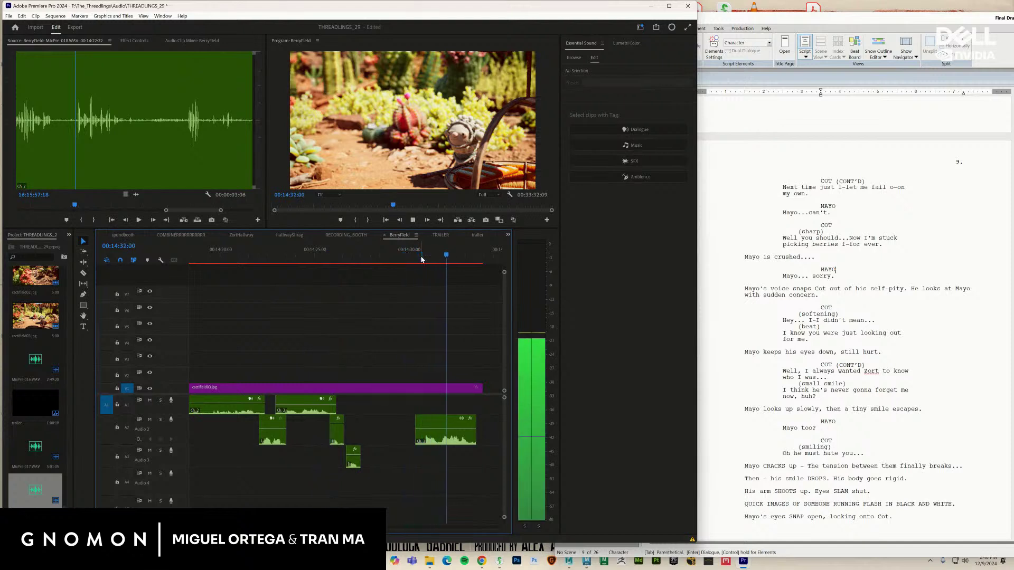
pyautogui.press('space')
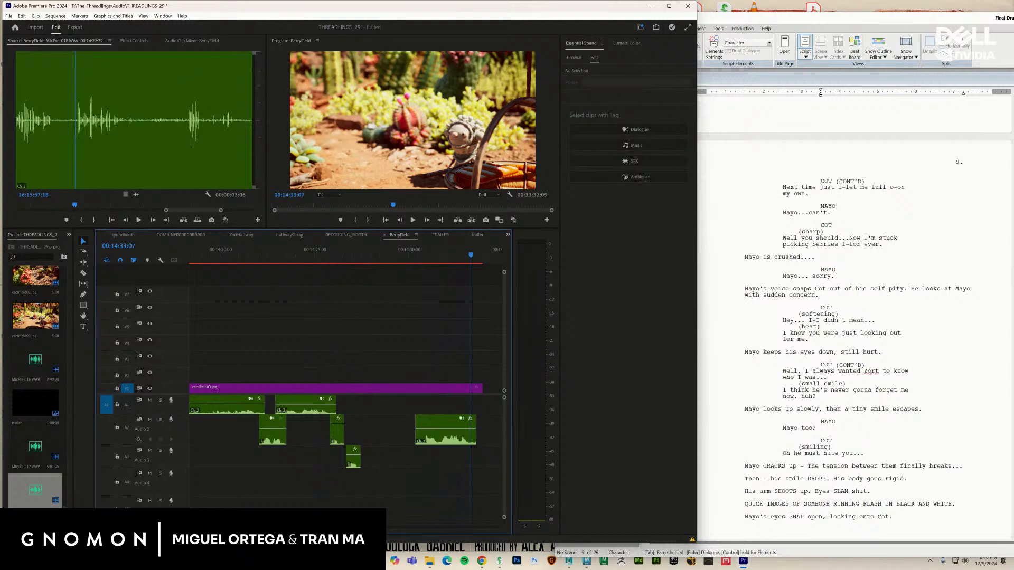
# Extend the newly placed dialogue clip to expose the rest of its recording and move it to a soloed Audio 3
pyautogui.press('-')
pyautogui.press('-')
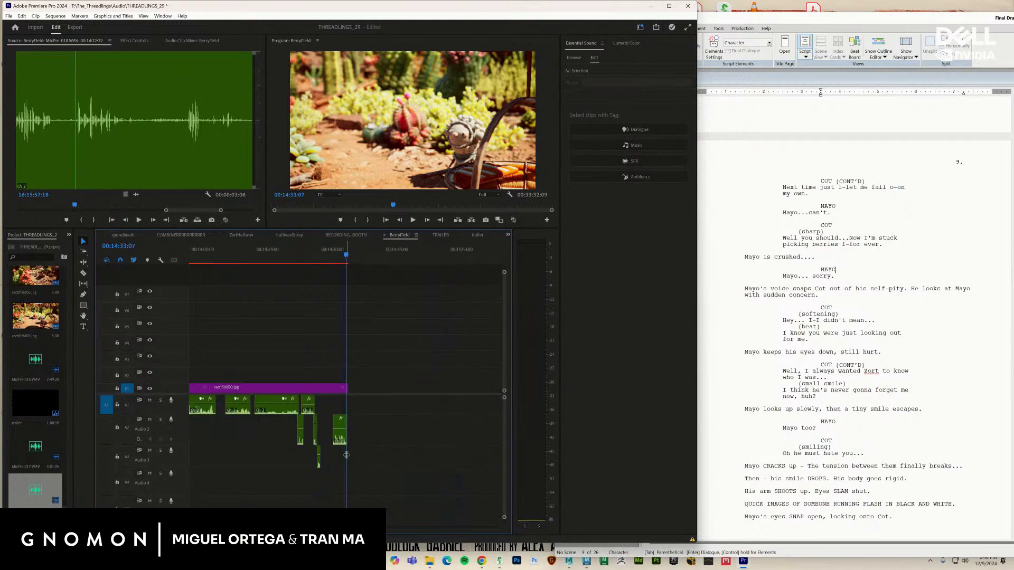
pyautogui.moveTo(351, 438); pyautogui.dragTo(391, 473)
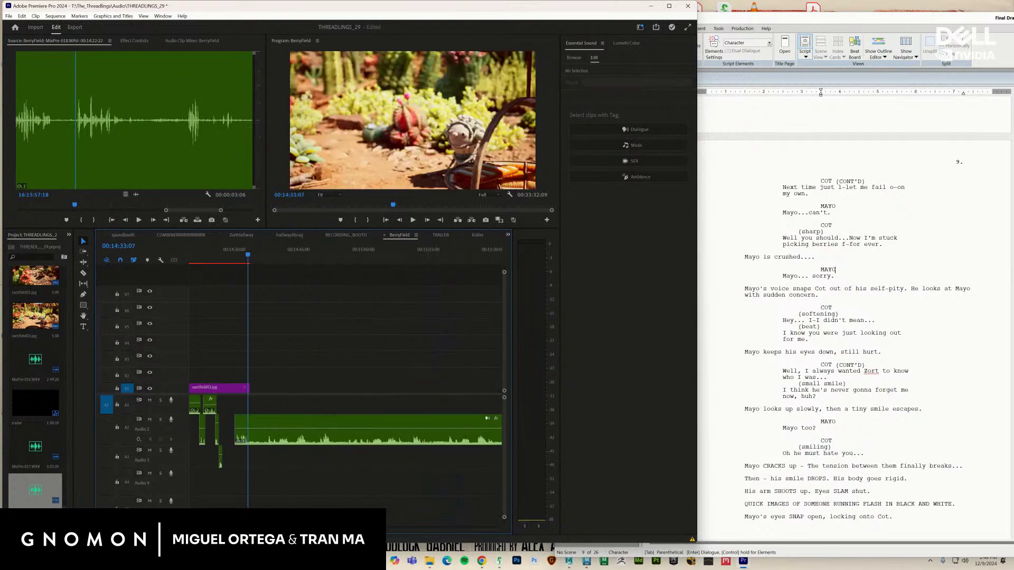
pyautogui.scroll(-12, 334, 451)
pyautogui.scroll(9, 335, 451)
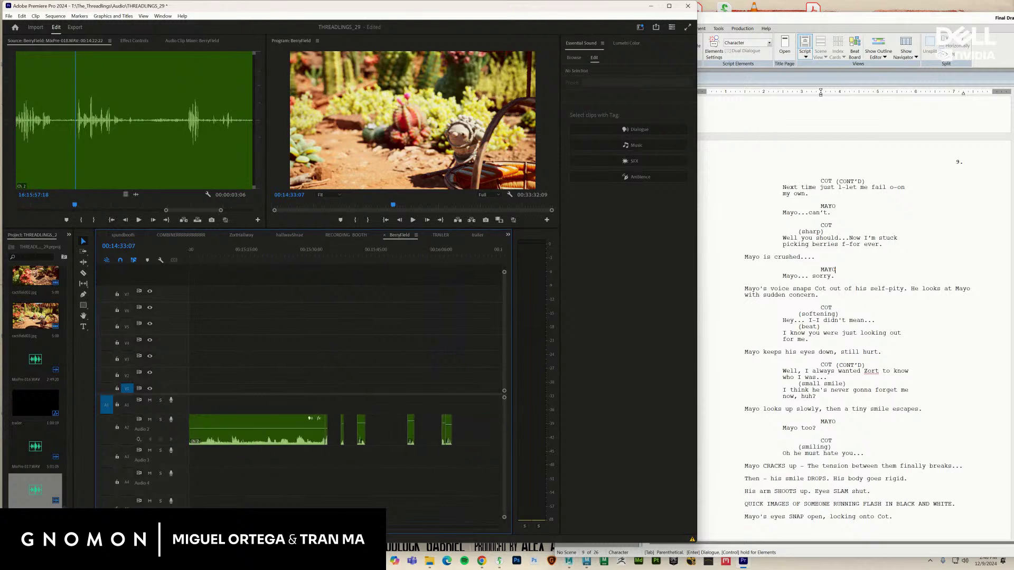
pyautogui.moveTo(334, 445); pyautogui.dragTo(440, 484)
# Scrub and listen through the soloed Audio 3 recording between about 00:15:45 and 00:16:50 for a usable dialogue take
pyautogui.moveTo(258, 248); pyautogui.dragTo(199, 299)
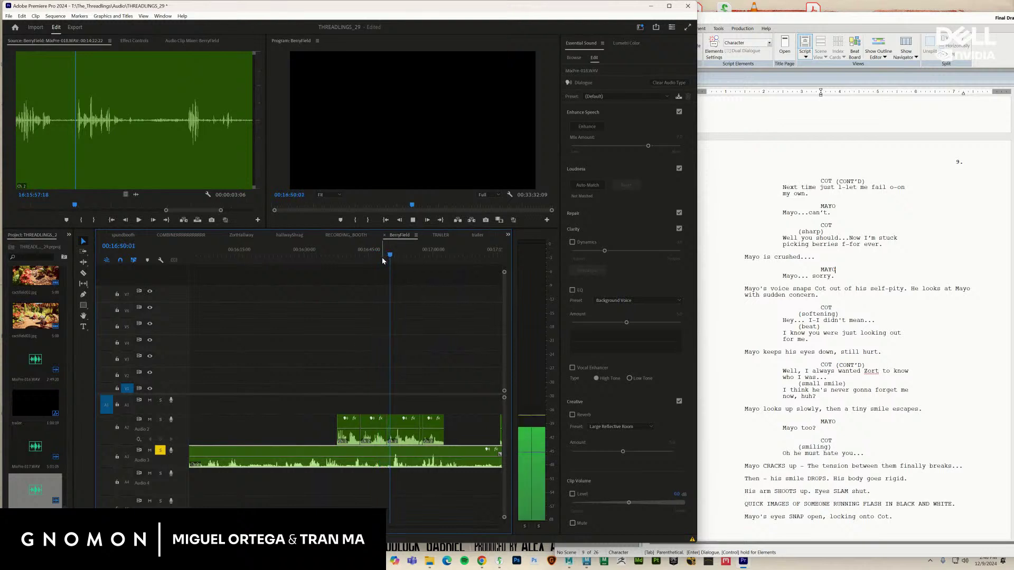
pyautogui.moveTo(383, 259); pyautogui.dragTo(285, 287)
pyautogui.press('space')
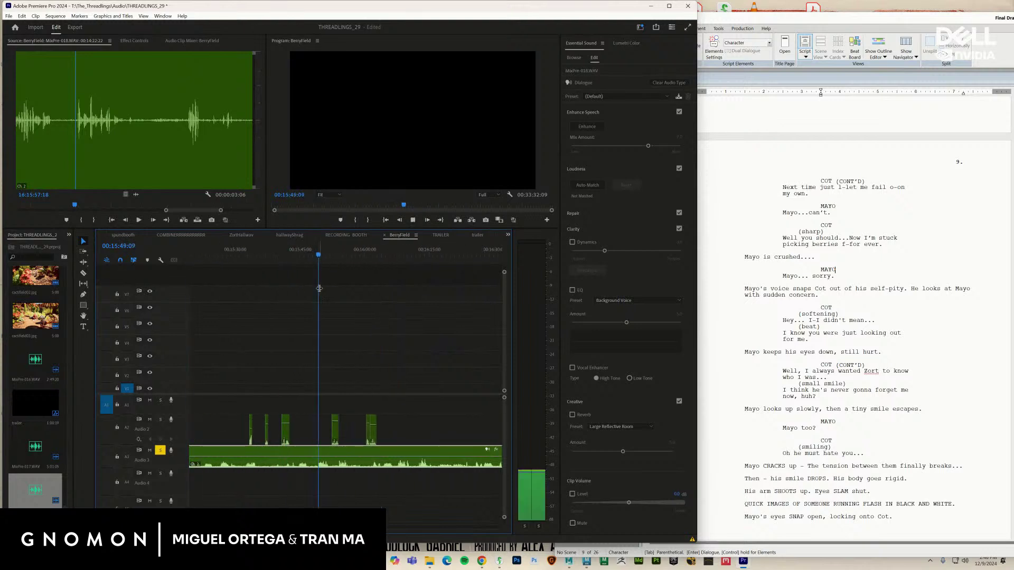
pyautogui.press('space')
pyautogui.moveTo(397, 255); pyautogui.dragTo(419, 258)
pyautogui.press('space')
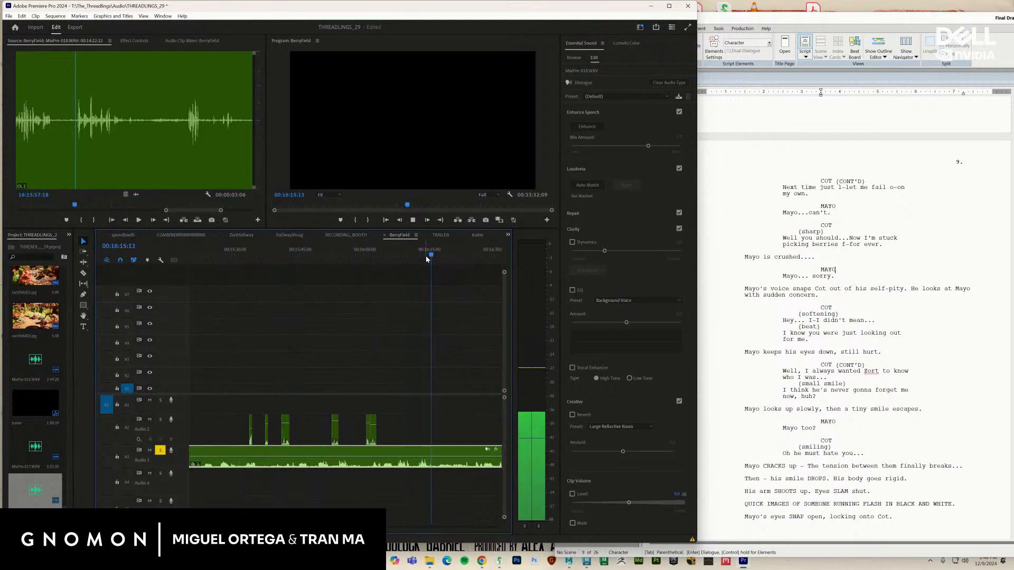
pyautogui.click(492, 263)
pyautogui.moveTo(493, 263); pyautogui.dragTo(478, 262)
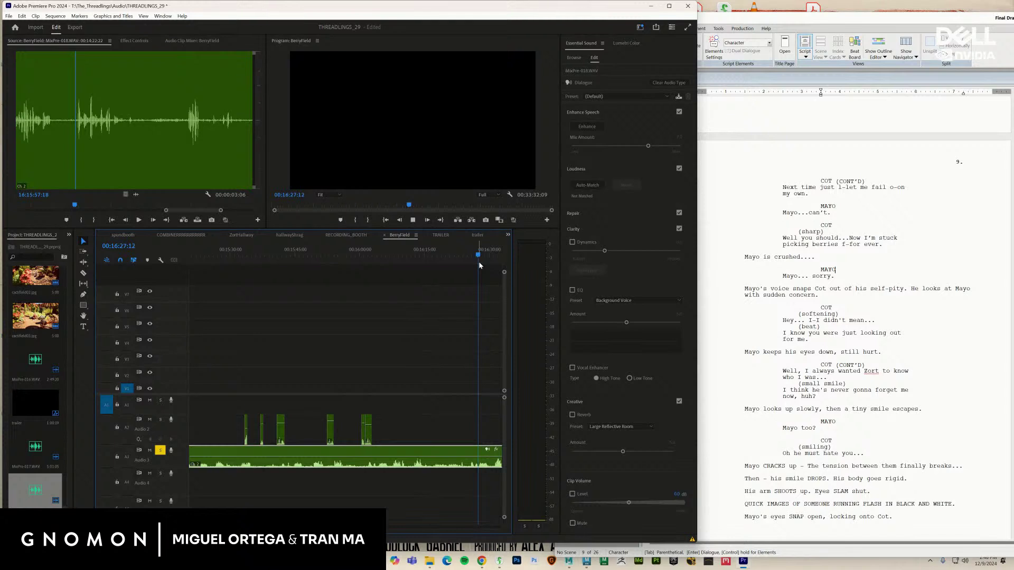
pyautogui.press('space')
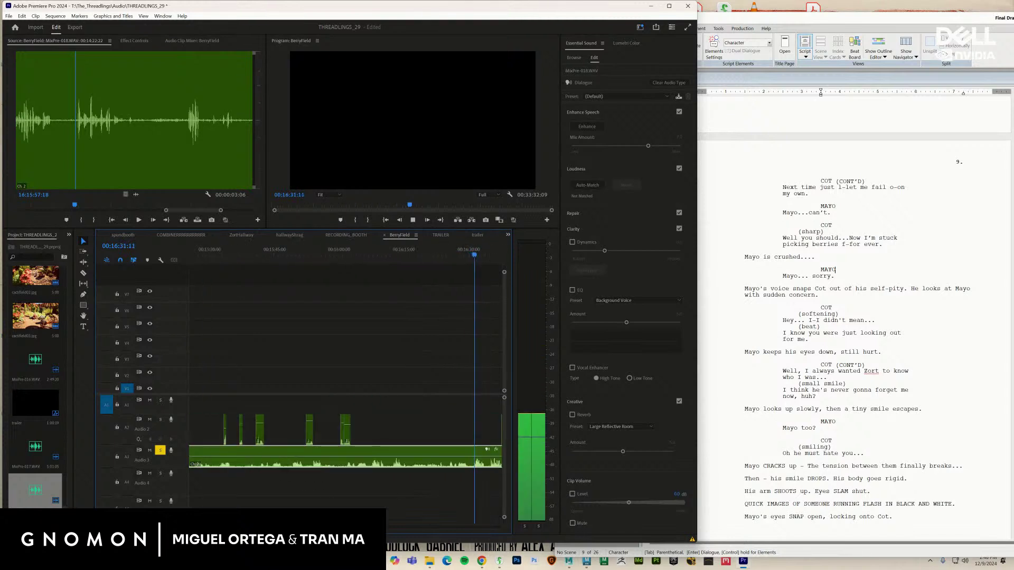
pyautogui.scroll(-1, 427, 361)
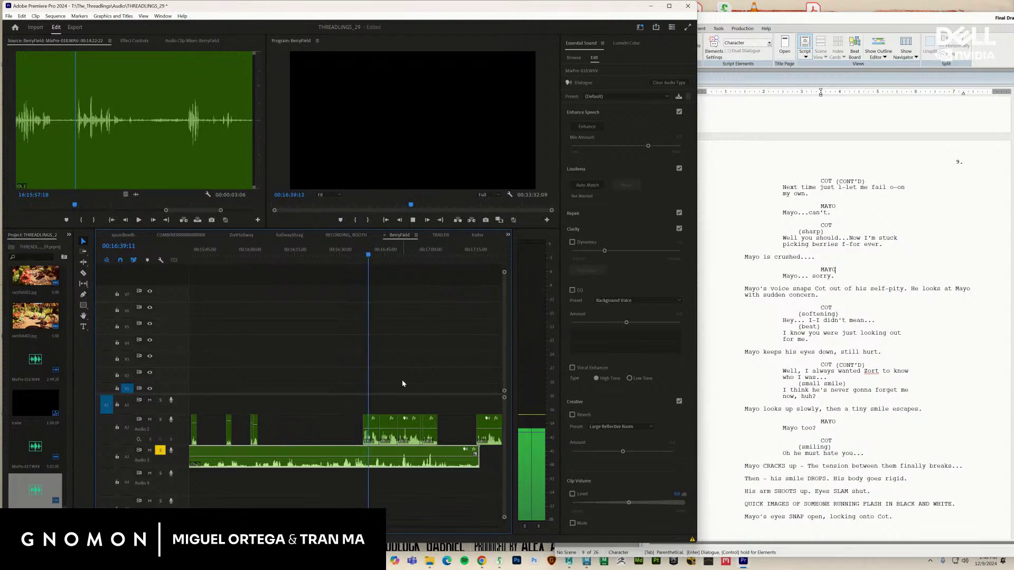
pyautogui.press('space')
pyautogui.click(365, 255)
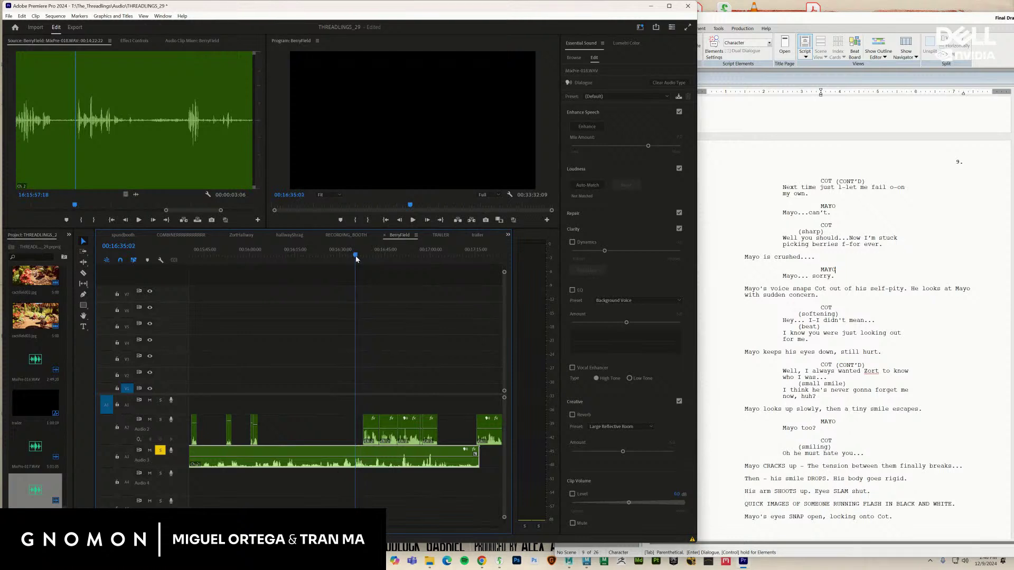
# Split the Audio 3 recording just before the phrase that starts at about 00:16:35
pyautogui.press('=')
pyautogui.press('=')
pyautogui.press('=')
pyautogui.press('=')
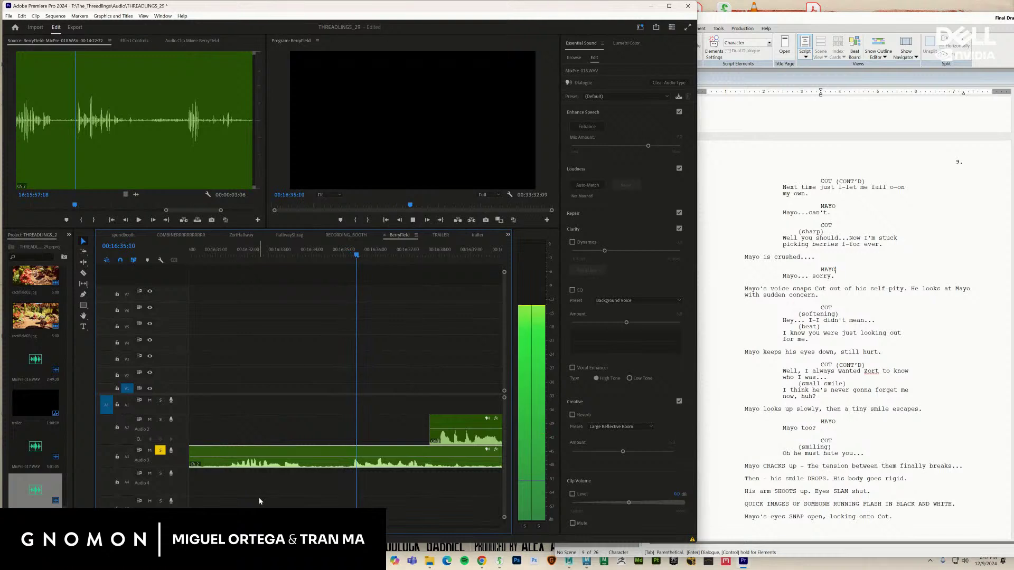
pyautogui.press('space')
pyautogui.press('c')
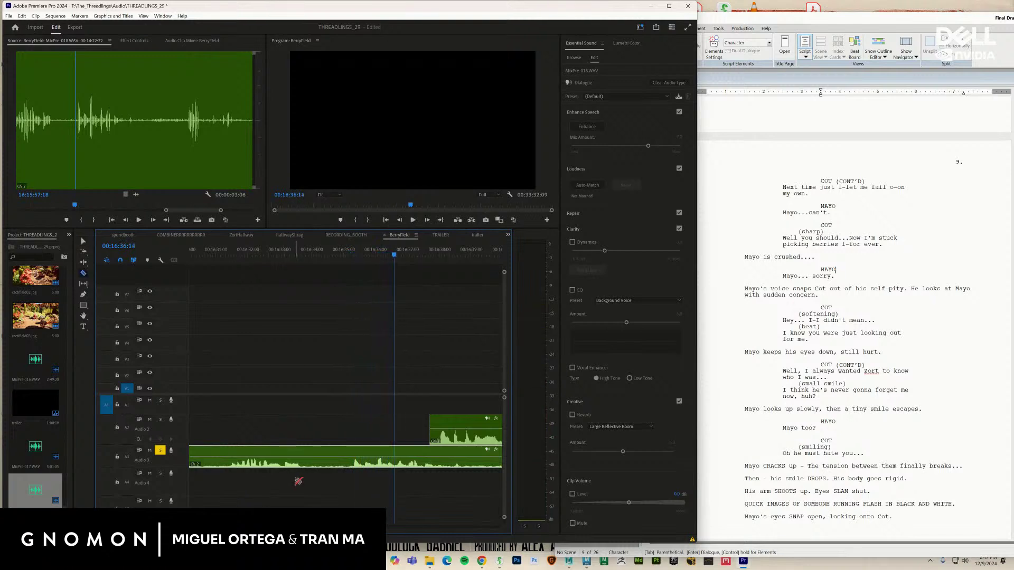
pyautogui.click(351, 463)
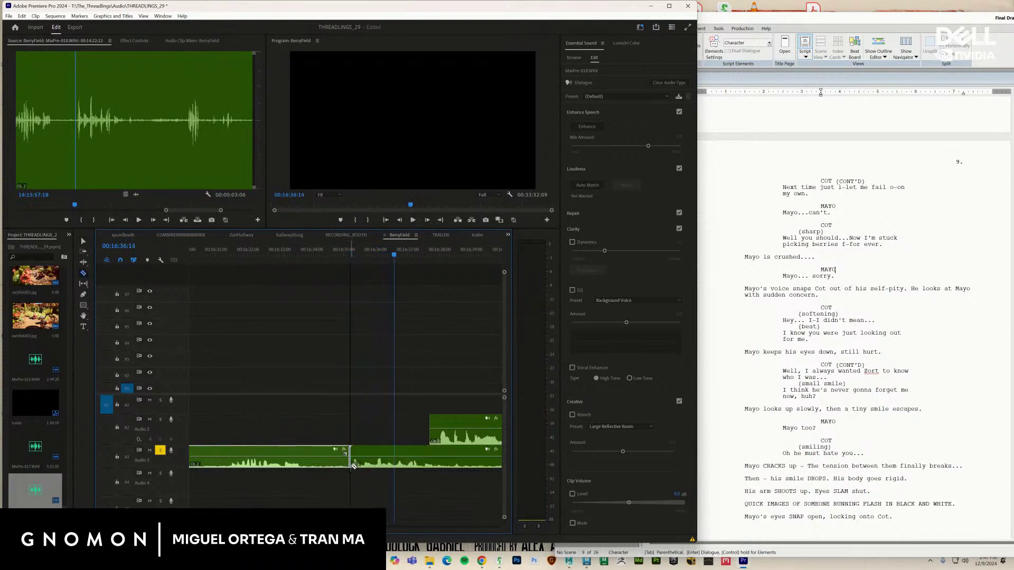
# Split the recording again at 00:16:38:22, then select and copy the isolated phrase
pyautogui.press('space')
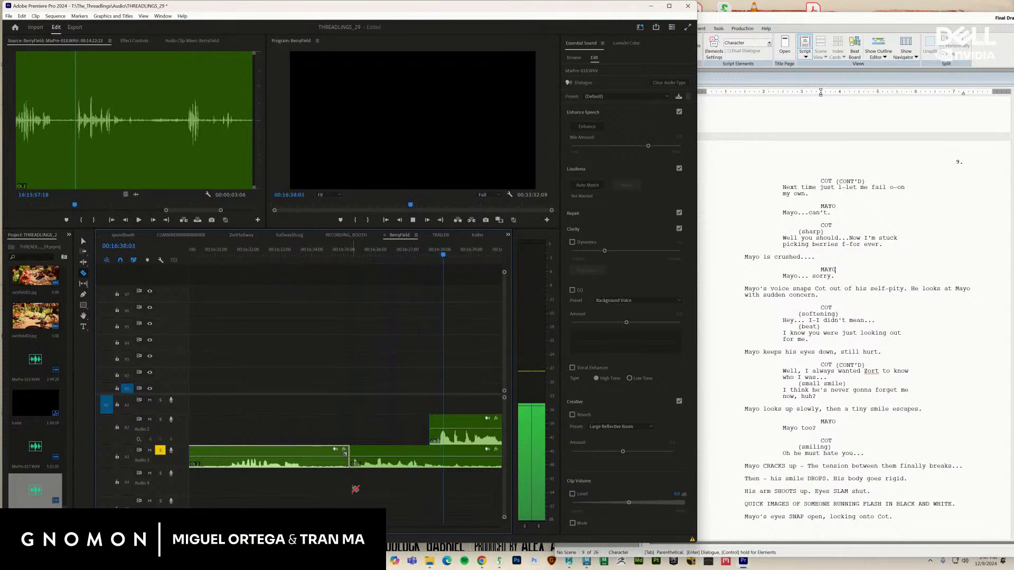
pyautogui.press('space')
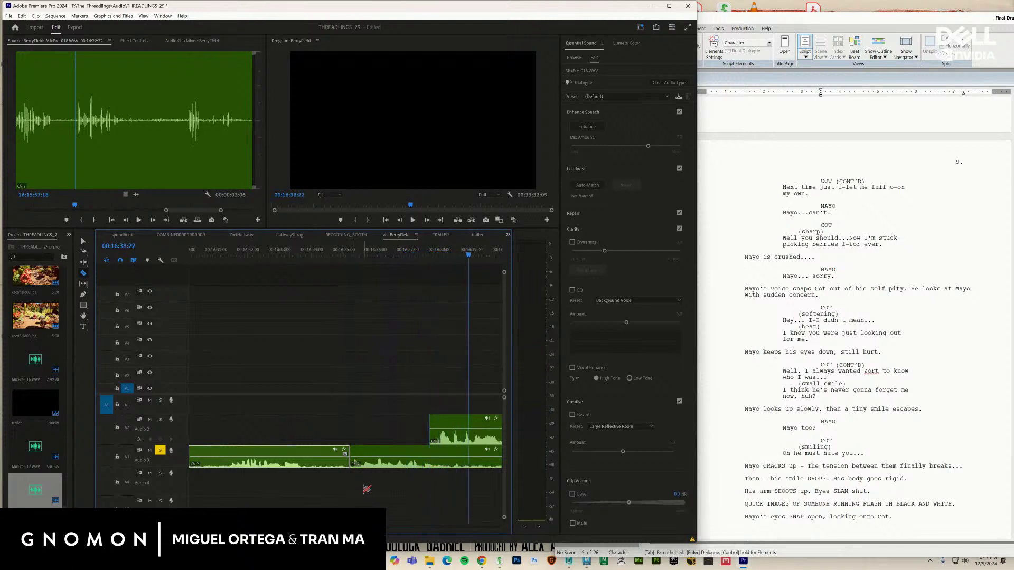
pyautogui.click(468, 463)
pyautogui.press('v')
pyautogui.click(450, 462)
pyautogui.scroll(-5, 328, 386)
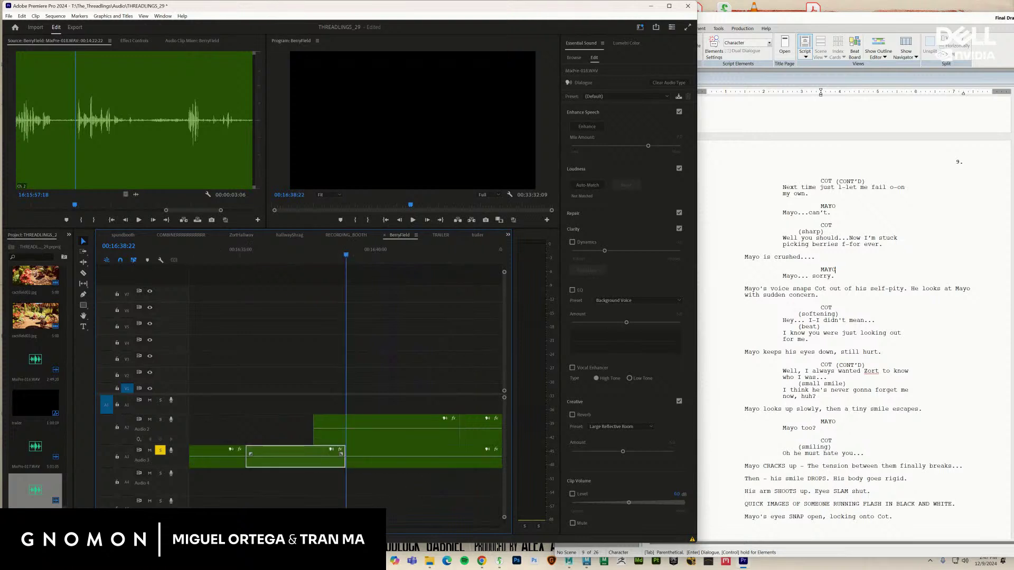
# Turn off solo on Audio 3 and play the scene from about 00:14:17 up to 00:14:26:22
pyautogui.moveTo(271, 259); pyautogui.dragTo(384, 293)
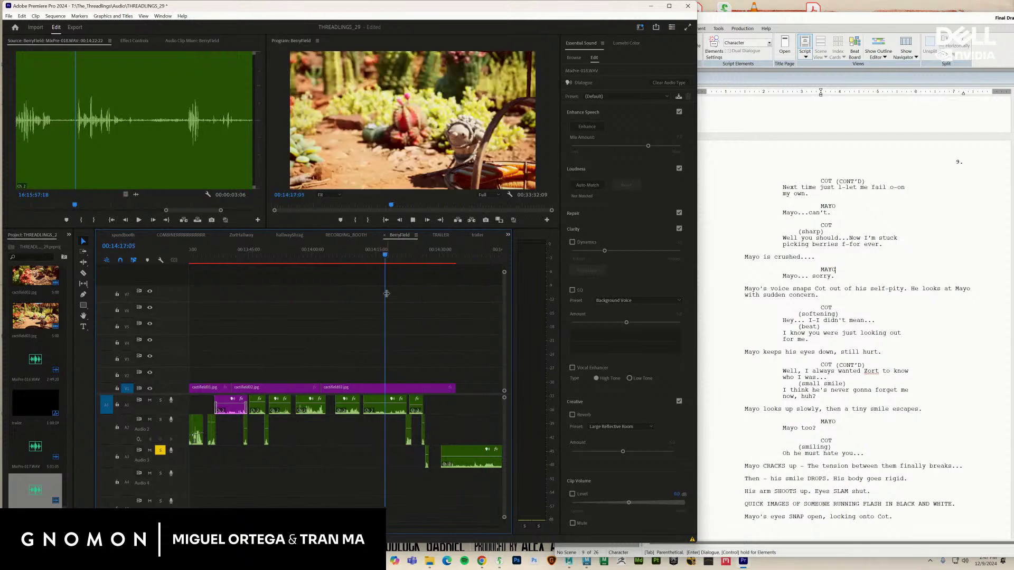
pyautogui.press('space')
pyautogui.press('space')
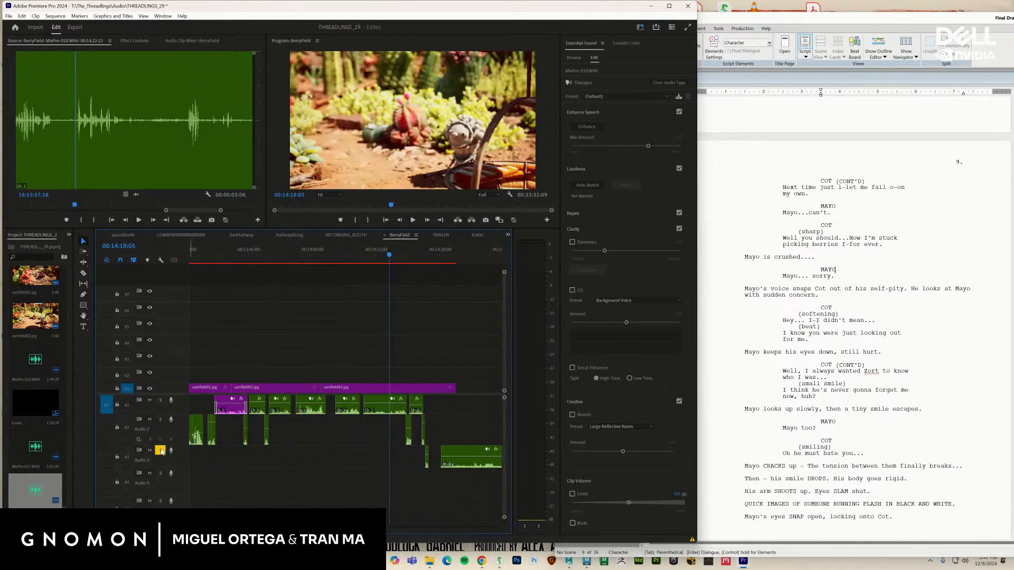
pyautogui.click(160, 450)
pyautogui.press('space')
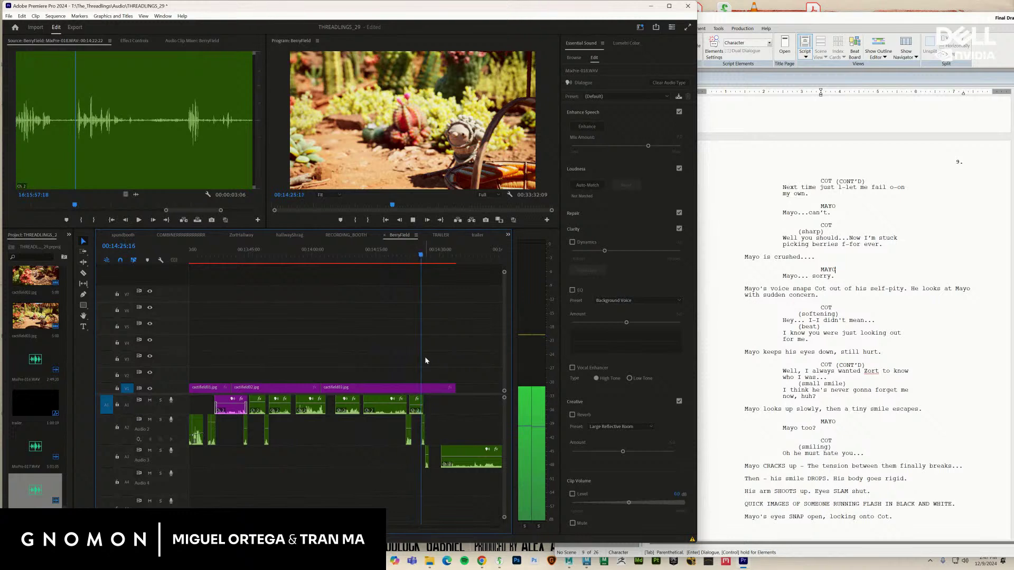
pyautogui.press('space')
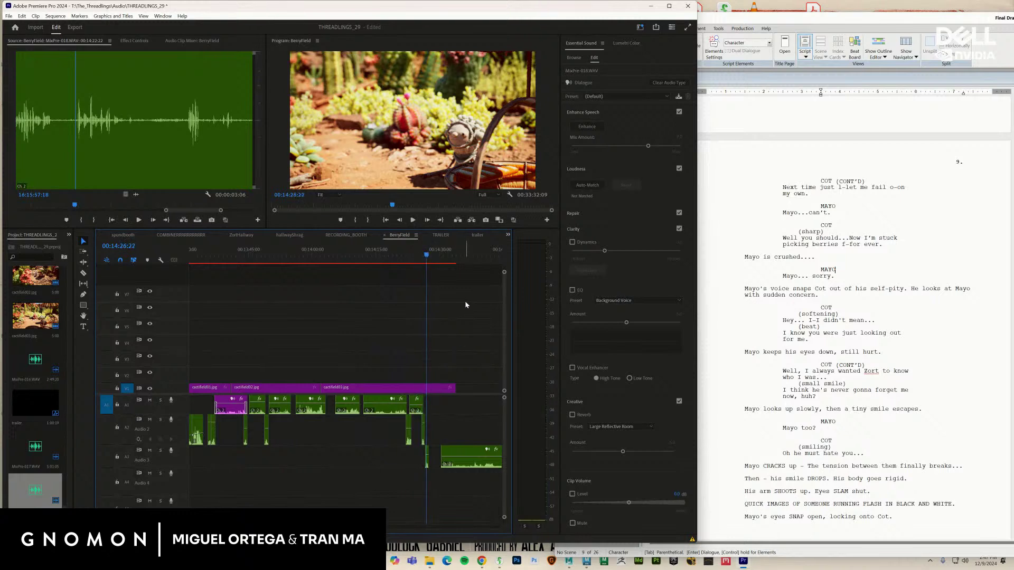
# Paste the copied phrase on Audio 3 at 00:14:26:22 and move it with the long recording down to Audio 4
pyautogui.press('Down')
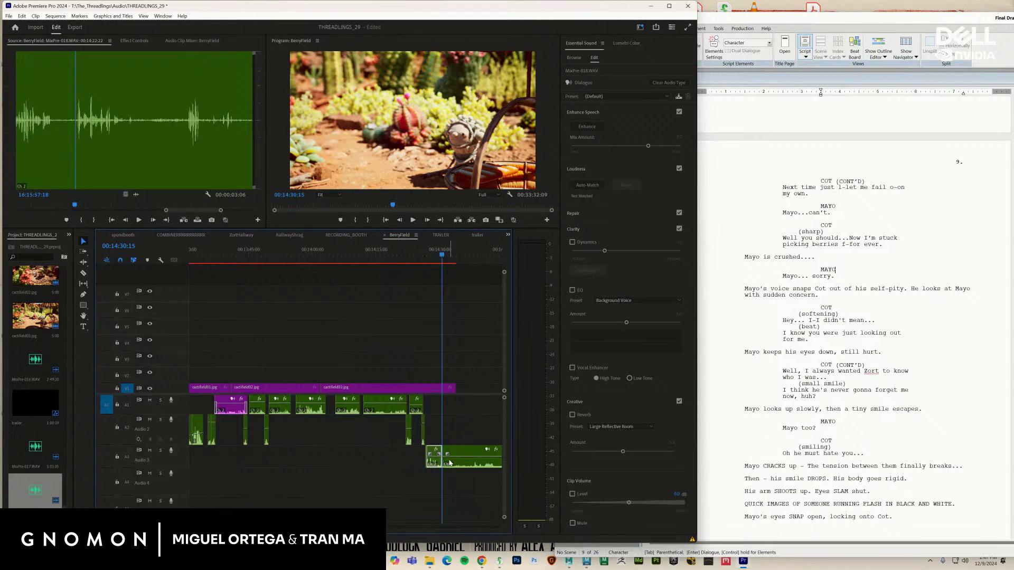
pyautogui.click(465, 467)
pyautogui.click(424, 481)
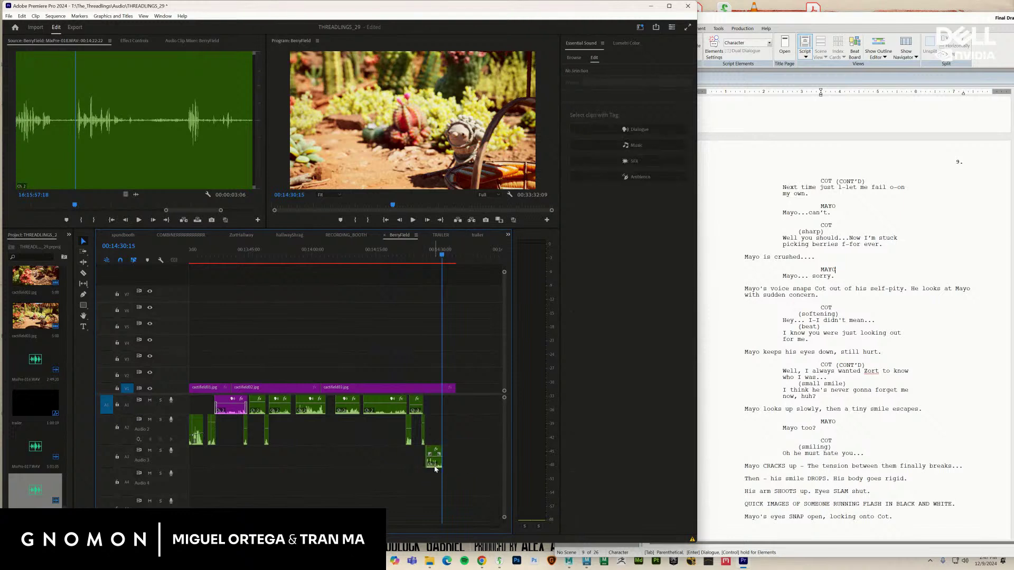
pyautogui.moveTo(448, 251)
pyautogui.mouseDown()
pyautogui.moveTo(524, 265)
pyautogui.moveTo(429, 253)
pyautogui.mouseUp()
pyautogui.moveTo(370, 482); pyautogui.dragTo(415, 482)
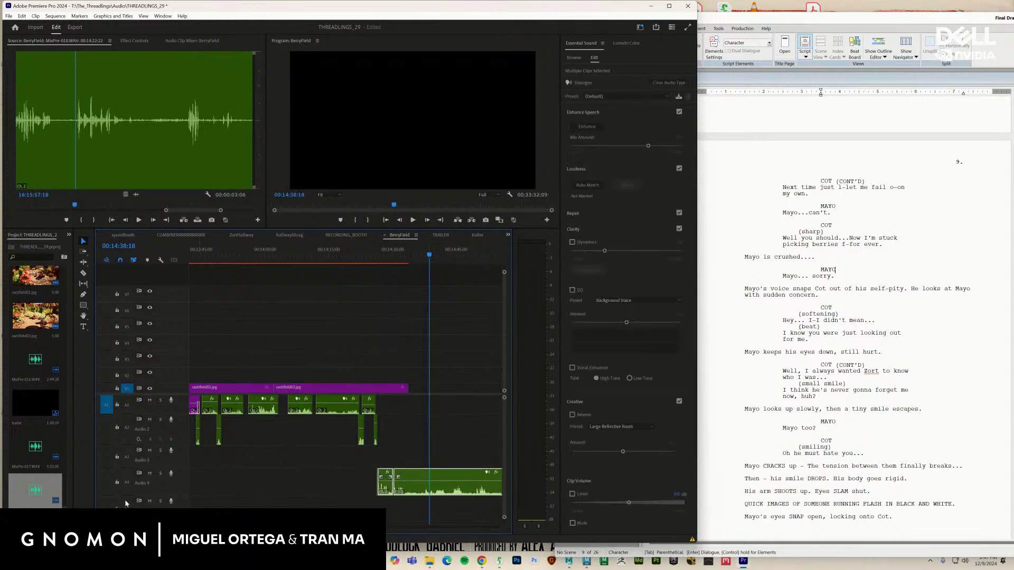
# With Audio 4 muted, paste the phrase on Audio 3 at about 00:14:28 and play it back to check the timing
pyautogui.moveTo(423, 262); pyautogui.dragTo(383, 257)
pyautogui.hotkey('ctrl', 'v')
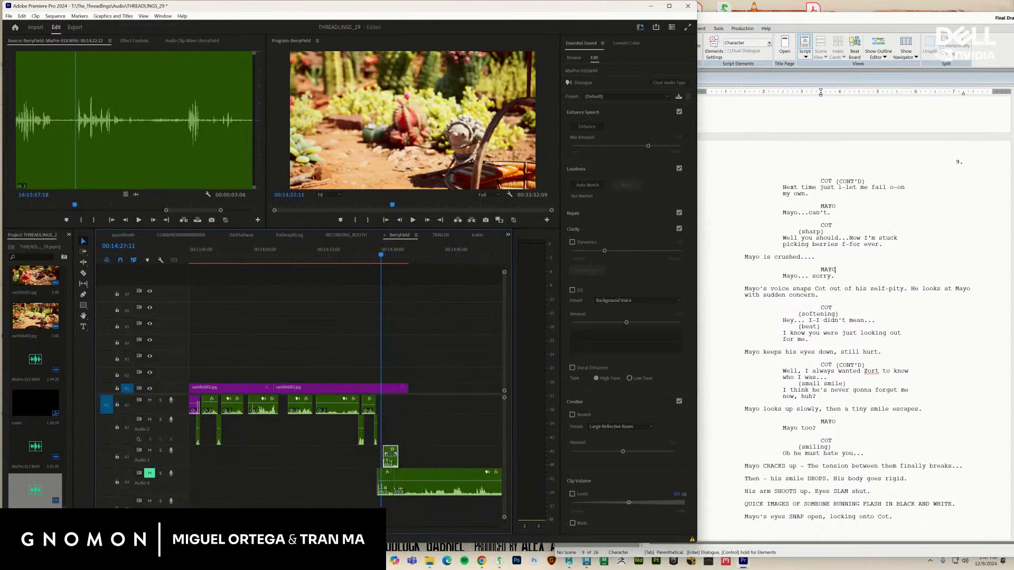
pyautogui.press('=')
pyautogui.press('=')
pyautogui.press('space')
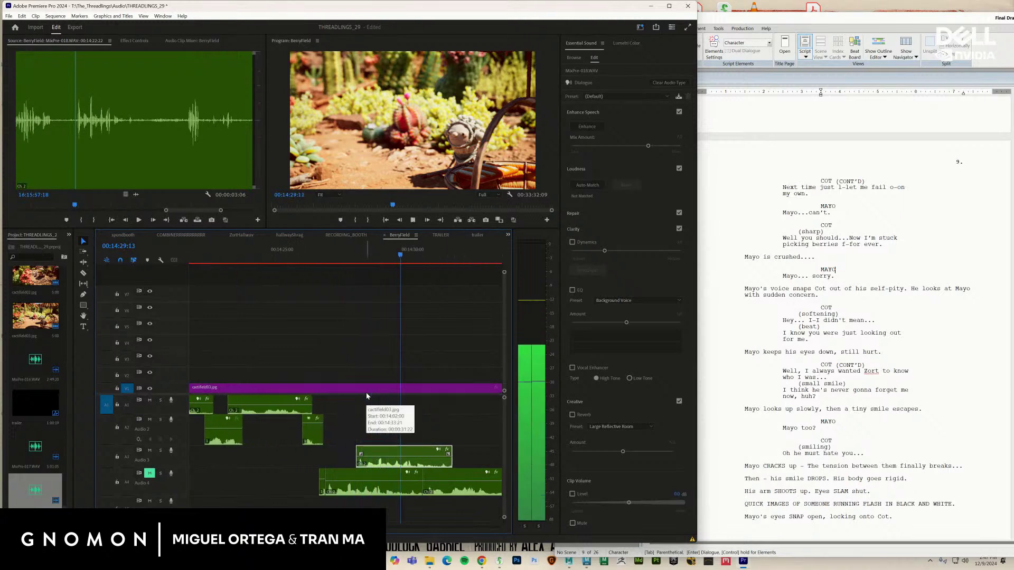
pyautogui.press('space')
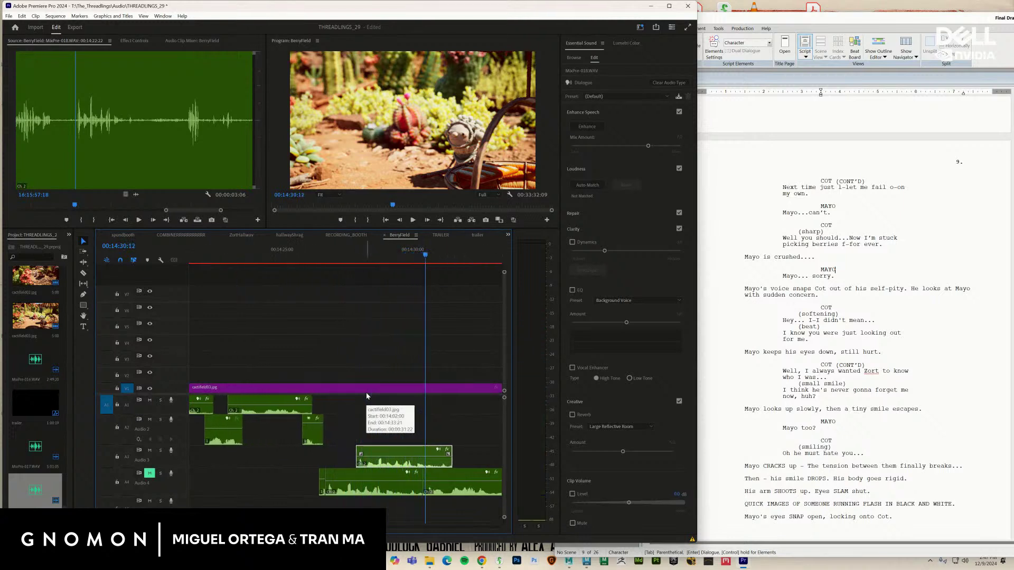
# Move the old take from Audio 1 to Audio 2 near 00:14:30, put the Audio 3 phrase in its place, and play it back
pyautogui.click(271, 415)
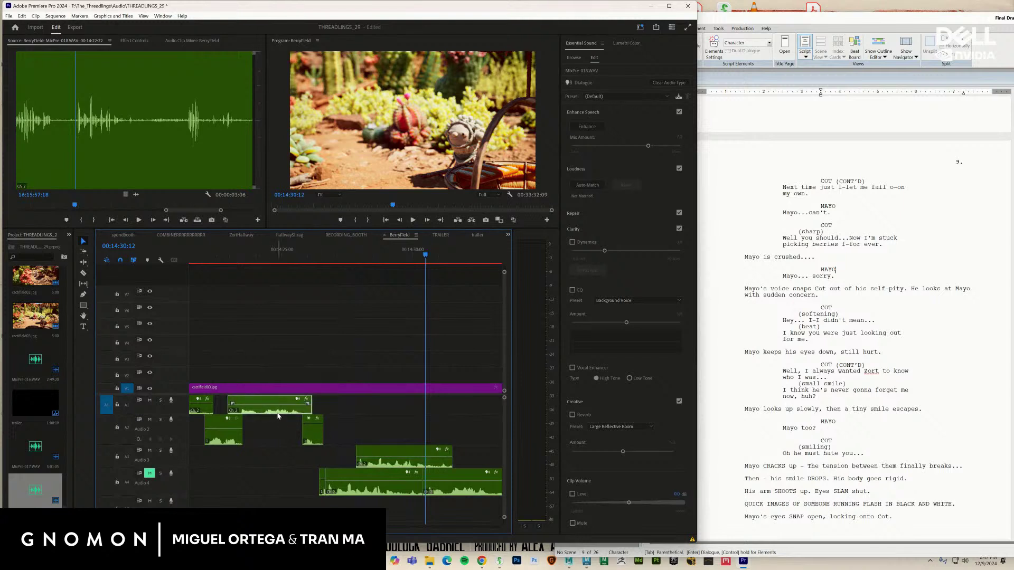
pyautogui.moveTo(299, 412); pyautogui.dragTo(488, 432)
pyautogui.moveTo(398, 465); pyautogui.dragTo(269, 412)
pyautogui.moveTo(220, 262); pyautogui.dragTo(233, 280)
pyautogui.press('space')
pyautogui.press('space')
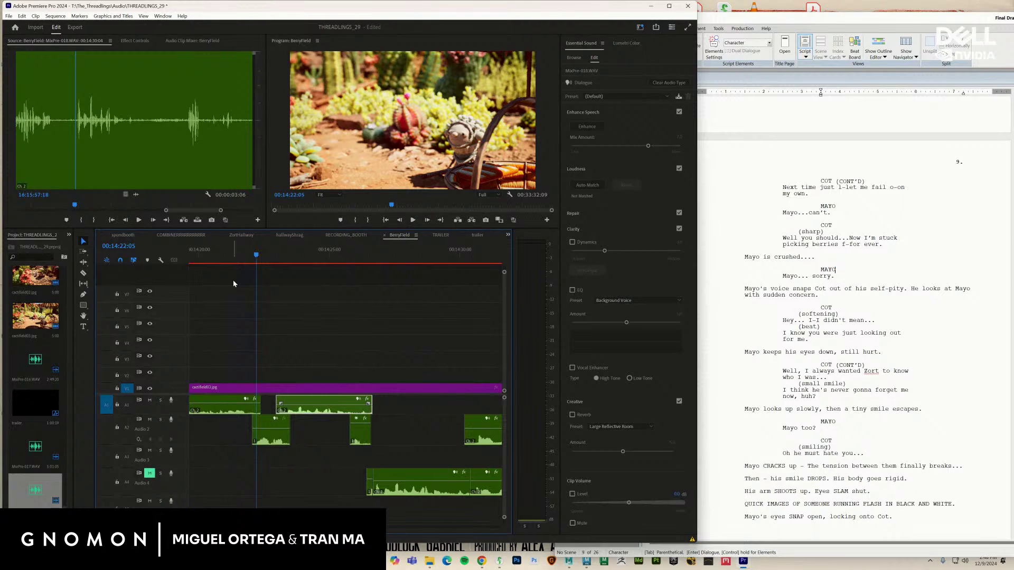
pyautogui.click(253, 257)
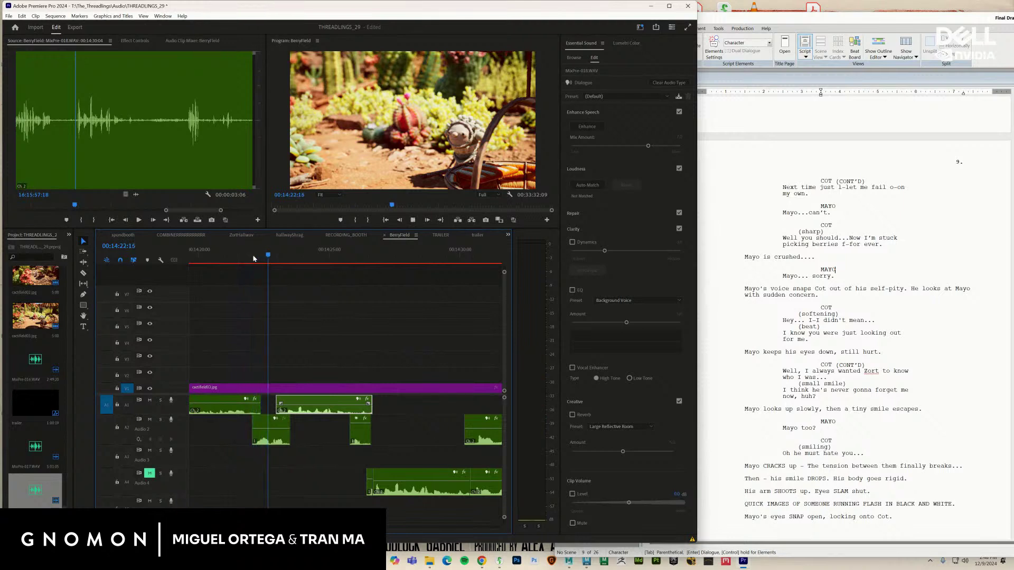
pyautogui.press('space')
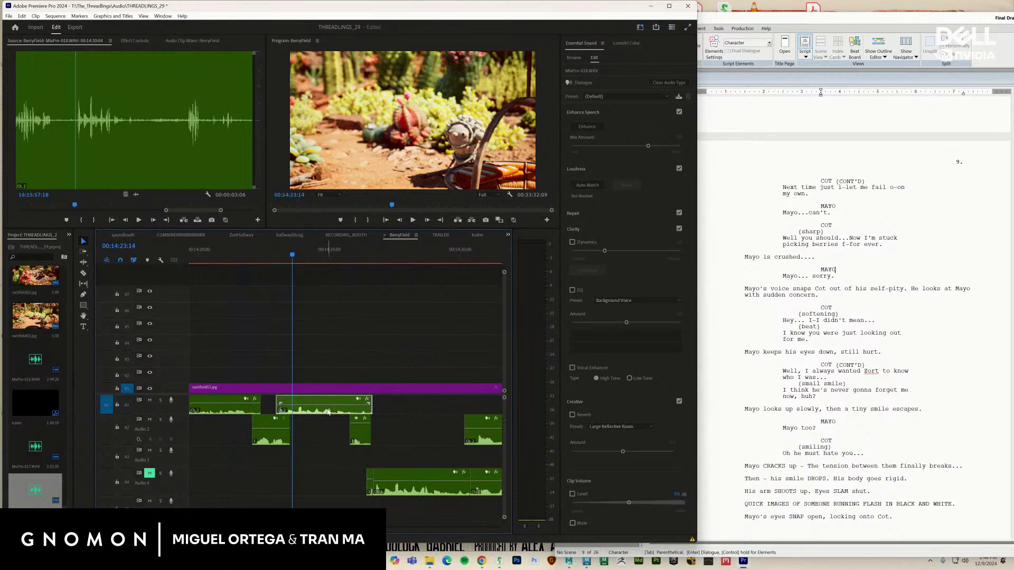
# Shift the replacement phrase on Audio 1 slightly later, to start at about 00:14:23:07, and replay the exchange
pyautogui.moveTo(332, 411); pyautogui.dragTo(343, 412)
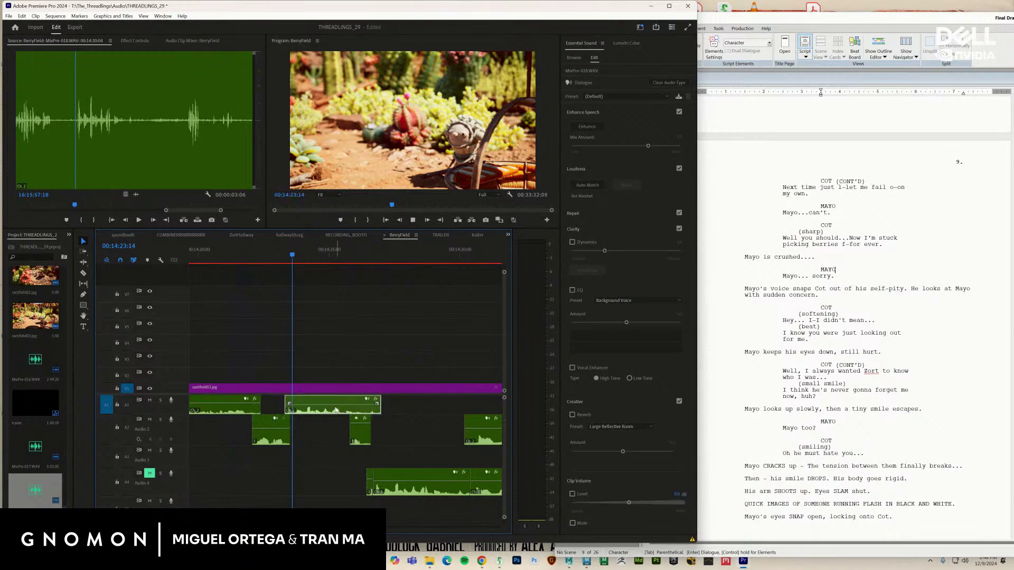
pyautogui.click(265, 259)
pyautogui.click(264, 259)
pyautogui.press('space')
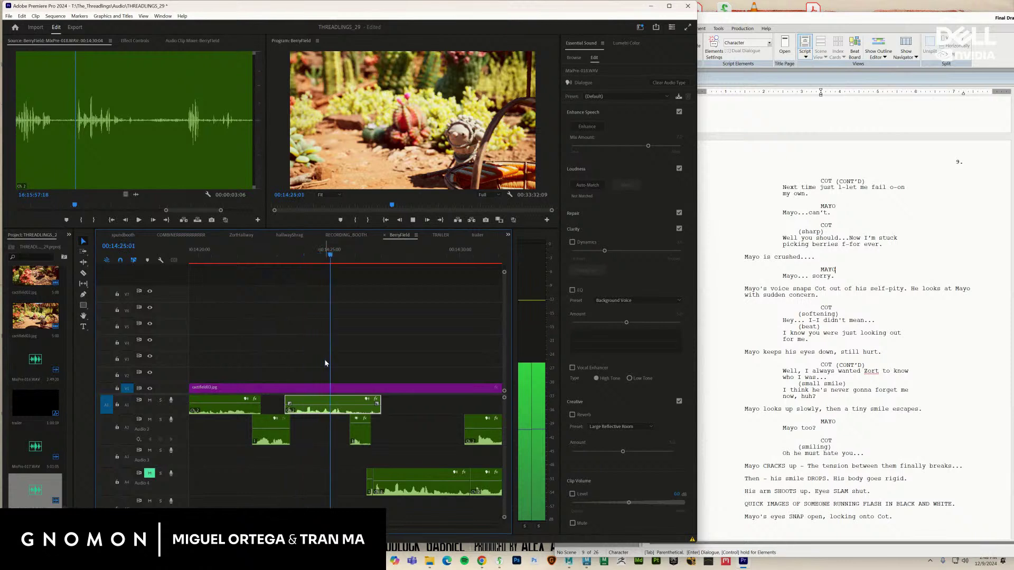
pyautogui.press('space')
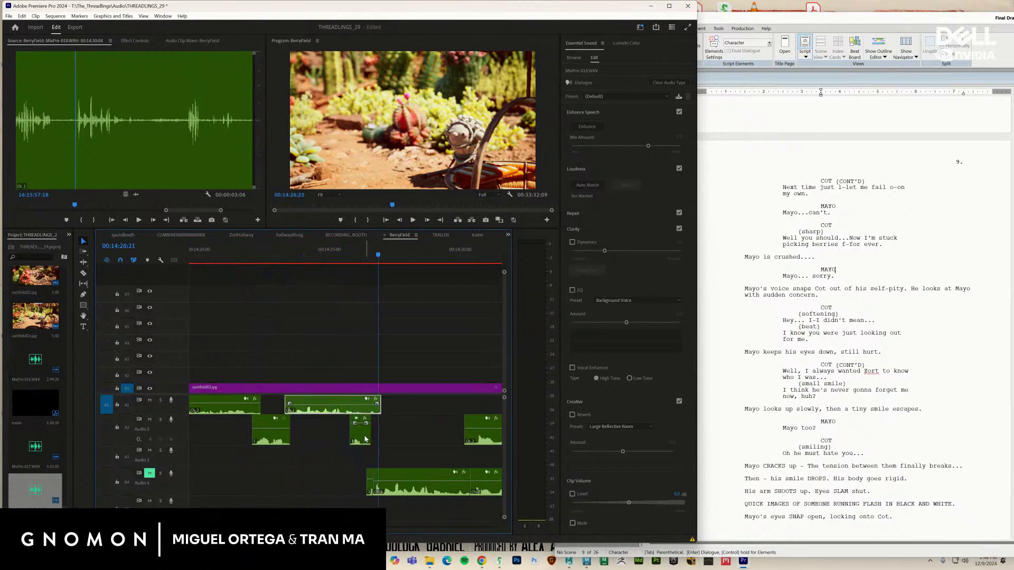
# Try the short Audio 2 clip just after the Audio 1 phrase, at about 00:14:27:07, and play it back
pyautogui.moveTo(361, 439); pyautogui.dragTo(400, 439)
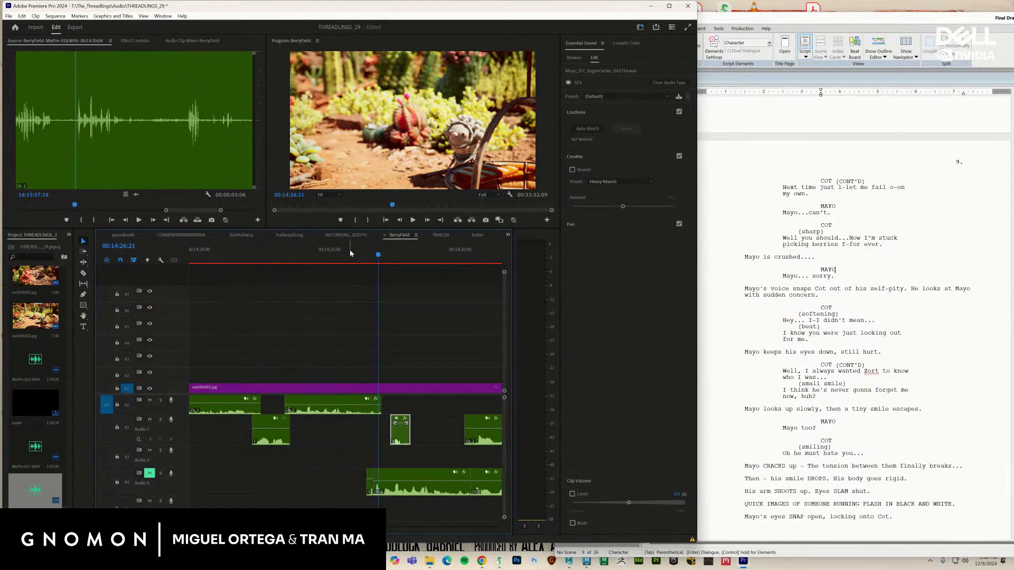
pyautogui.moveTo(351, 254); pyautogui.dragTo(326, 259)
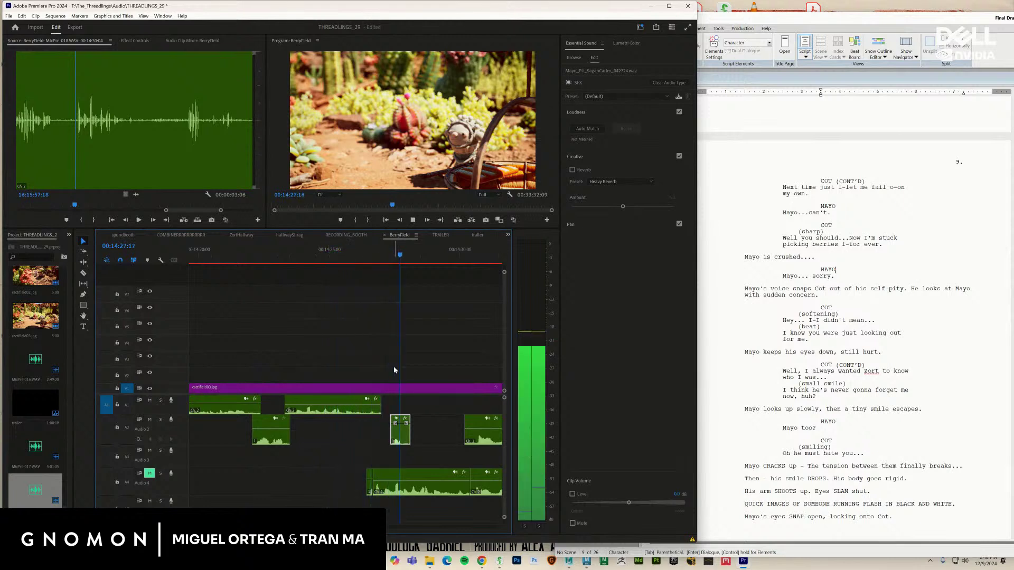
pyautogui.click(357, 256)
pyautogui.moveTo(356, 258); pyautogui.dragTo(329, 263)
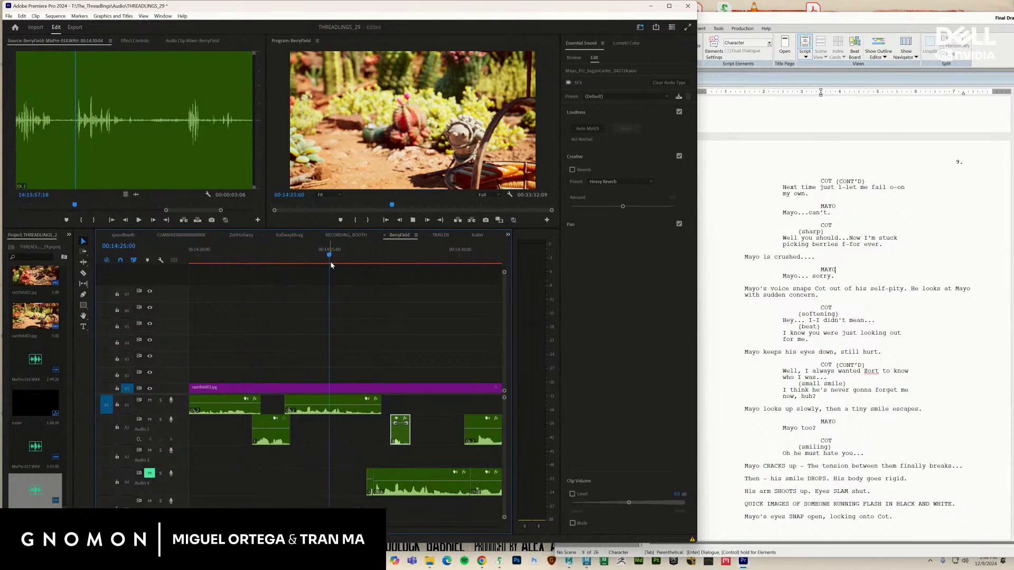
pyautogui.press('space')
pyautogui.press('space')
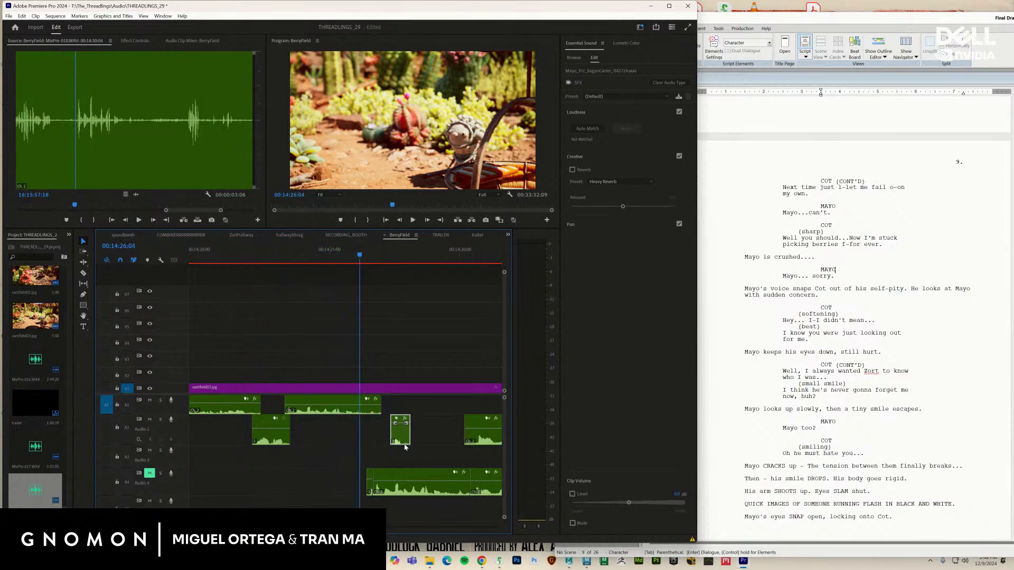
# Move the short Audio 2 clip earlier to 00:14:26:04, under the phrase's end, and play the scene from about 00:14:20
pyautogui.moveTo(401, 441); pyautogui.dragTo(370, 441)
pyautogui.press('space')
pyautogui.press('space')
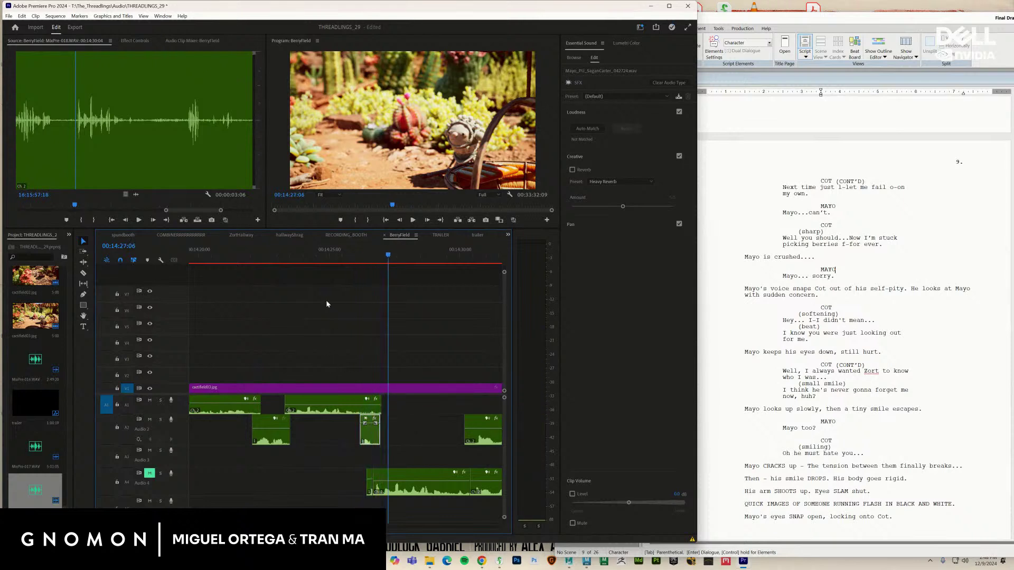
pyautogui.moveTo(338, 254); pyautogui.dragTo(204, 255)
pyautogui.press('space')
pyautogui.scroll(5, 306, 491)
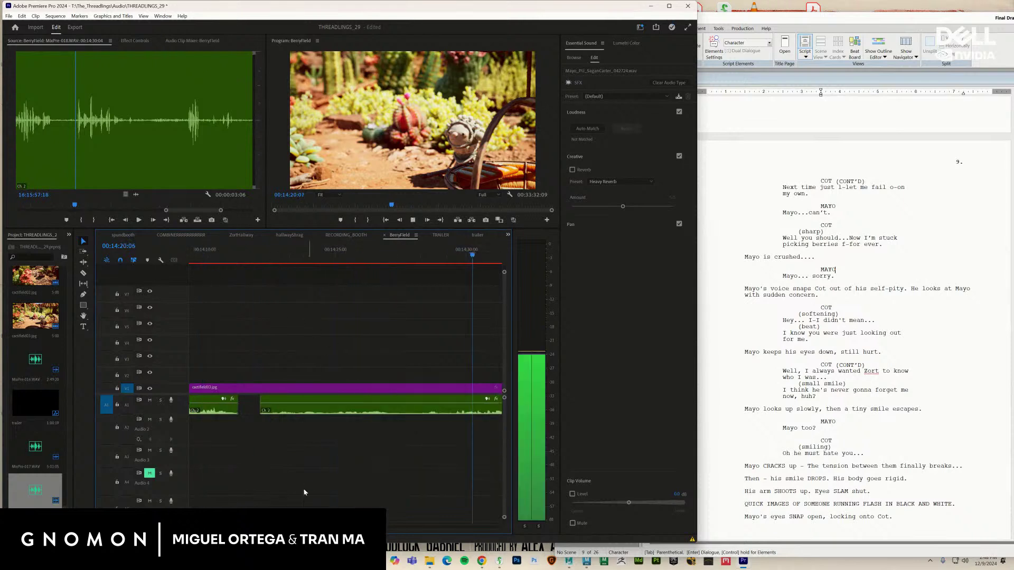
pyautogui.scroll(-5, 342, 429)
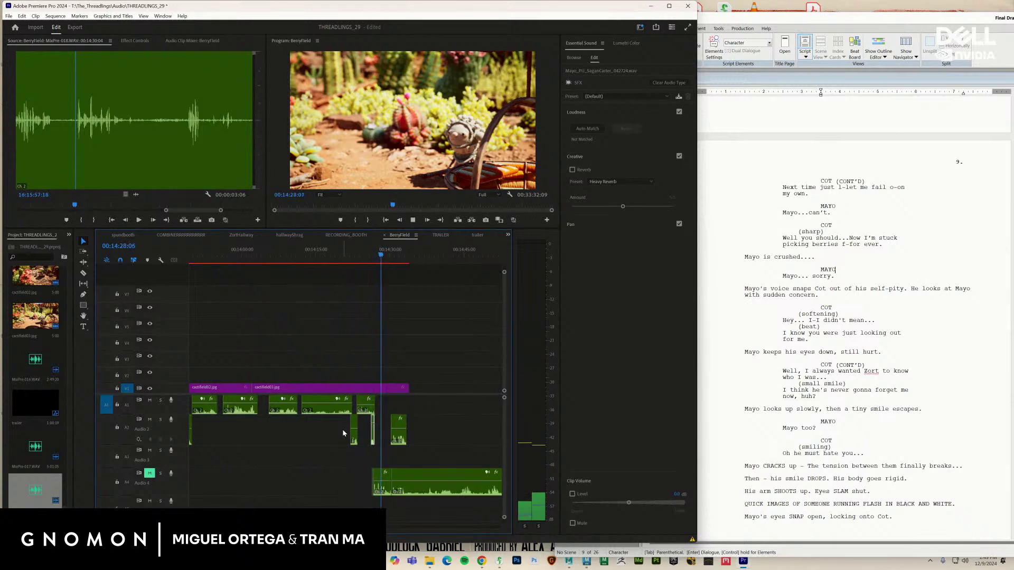
pyautogui.press('space')
# Look in the RECORDING_BOOTH sequence around frame 16381, then return to BerryField and replay the dialogue from 00:14:26:08
pyautogui.click(346, 235)
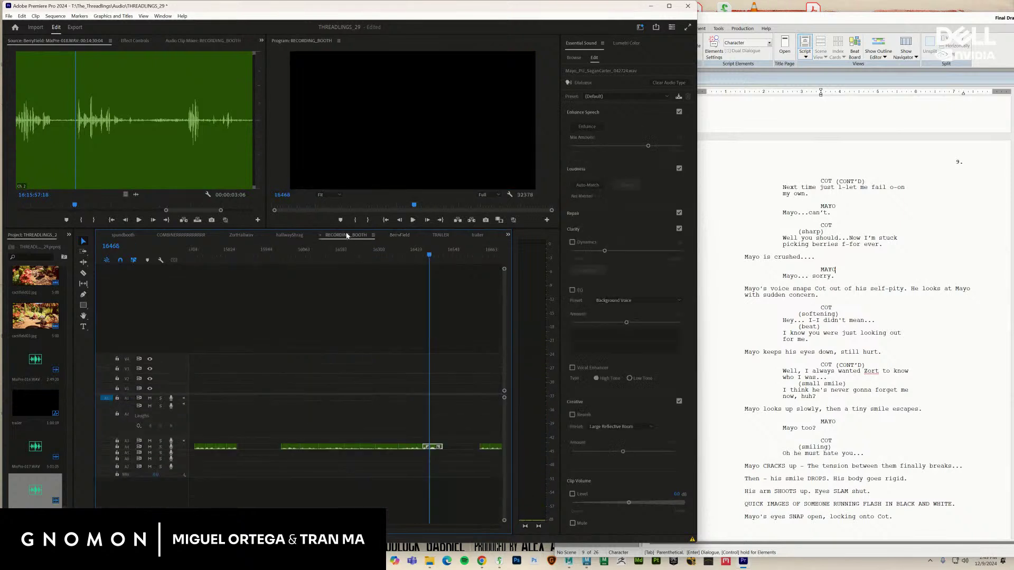
pyautogui.moveTo(417, 255); pyautogui.dragTo(402, 254)
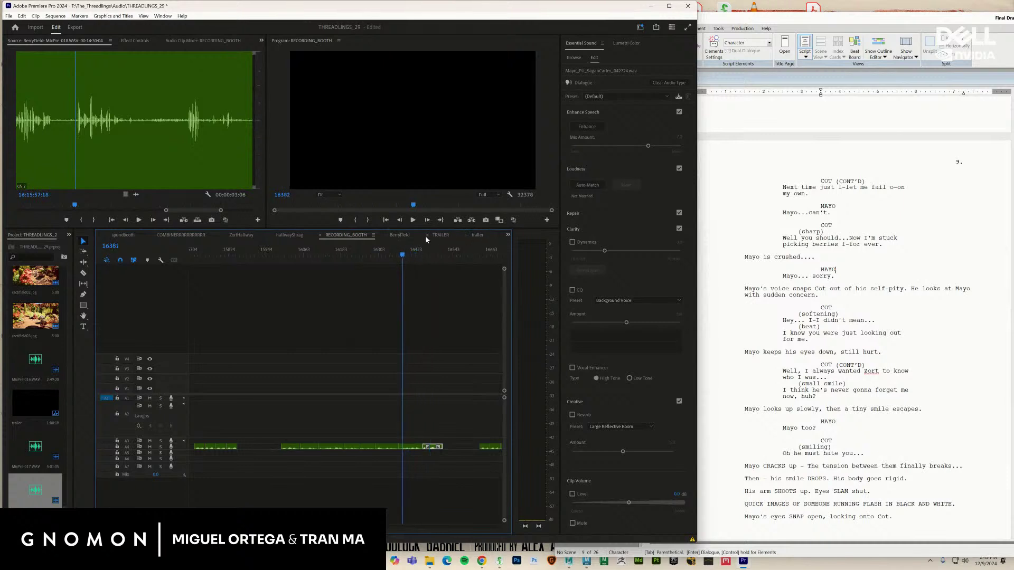
pyautogui.click(401, 236)
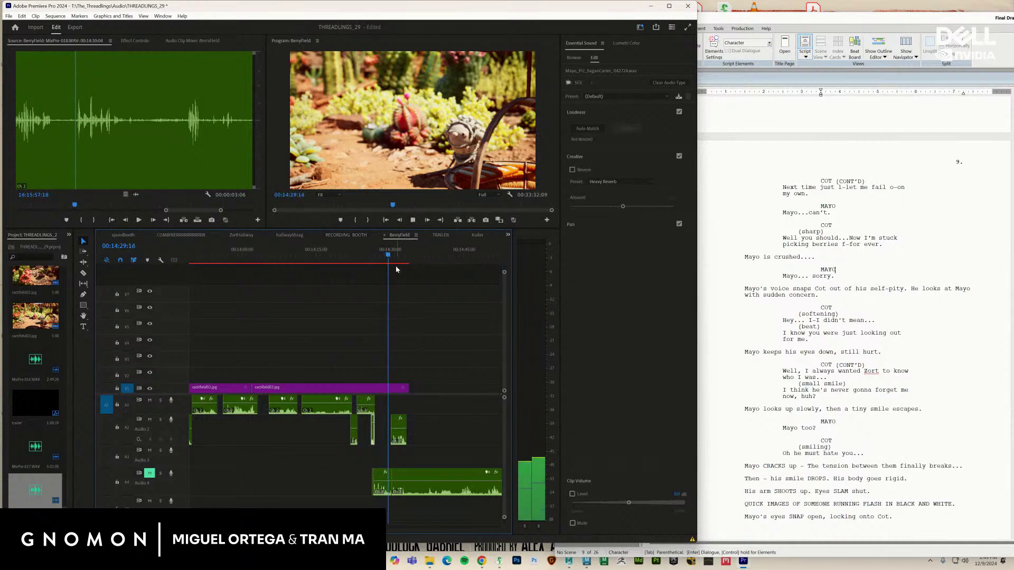
pyautogui.press('space')
pyautogui.click(371, 261)
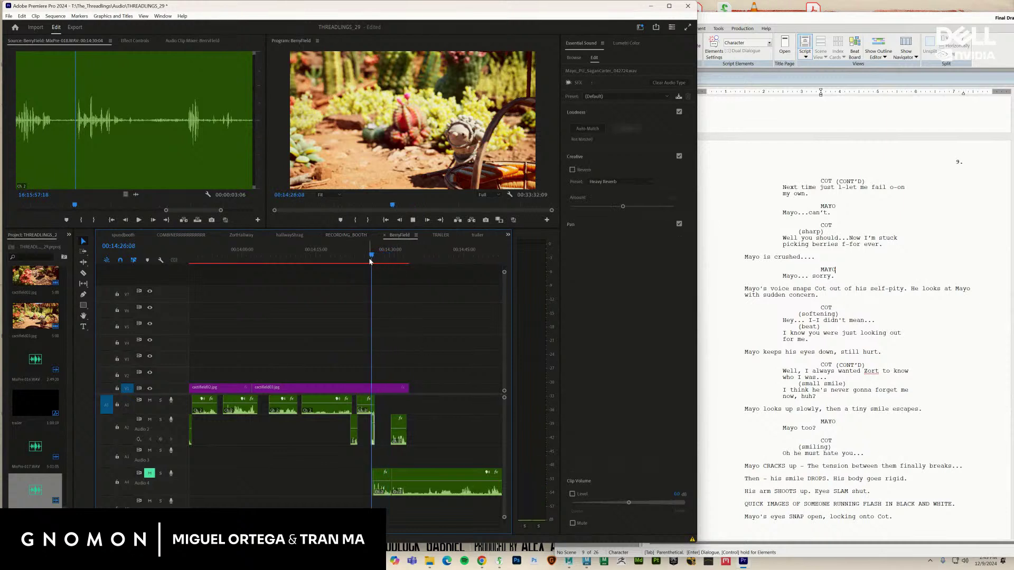
pyautogui.press('space')
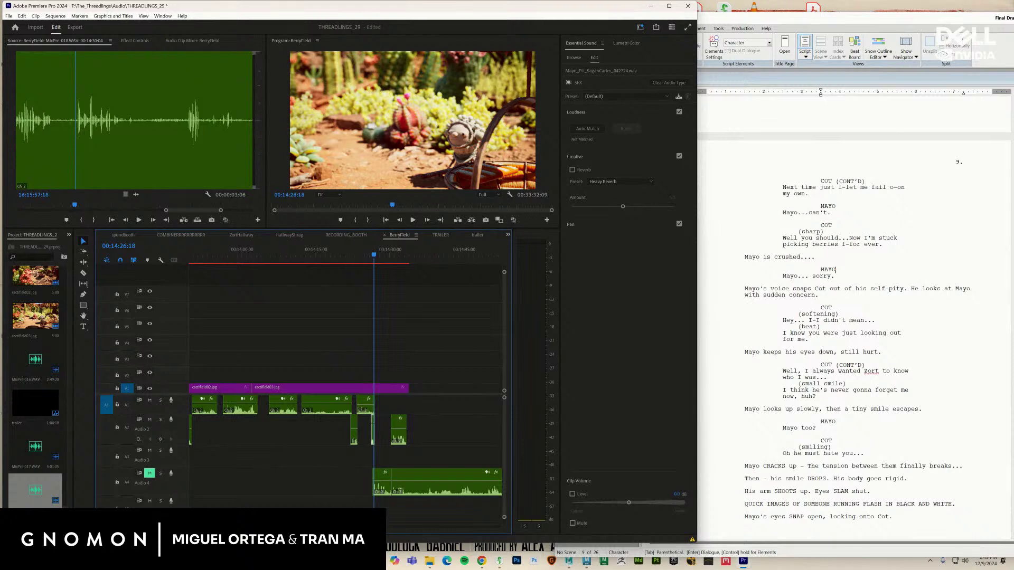
# Move the small piece starting the Audio 4 recording to Audio 2 at about 00:14:27:00, extend its end to about 00:14:27:14, and play it
pyautogui.press('=')
pyautogui.press('=')
pyautogui.press('=')
pyautogui.press('=')
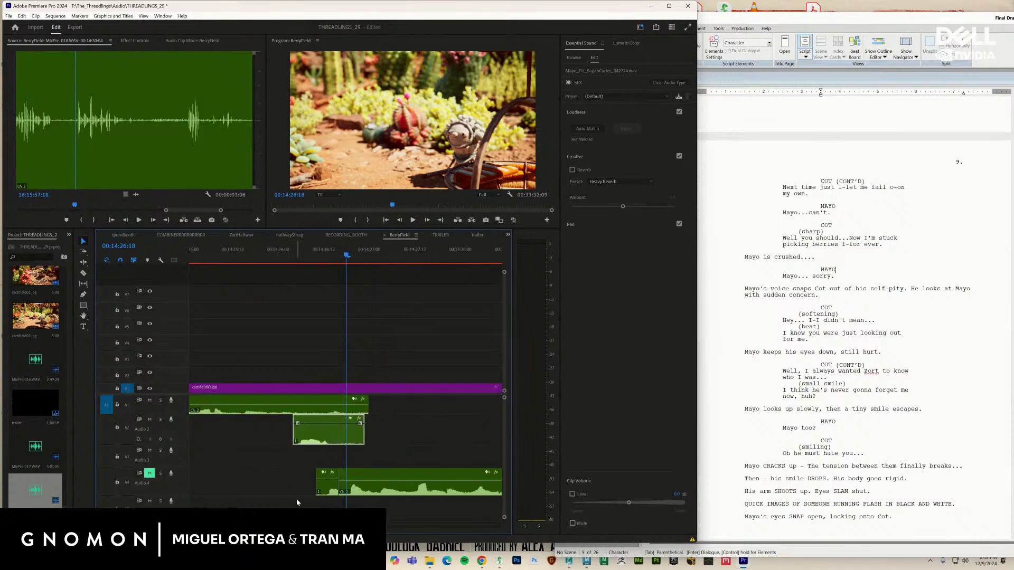
pyautogui.moveTo(322, 492); pyautogui.dragTo(377, 422)
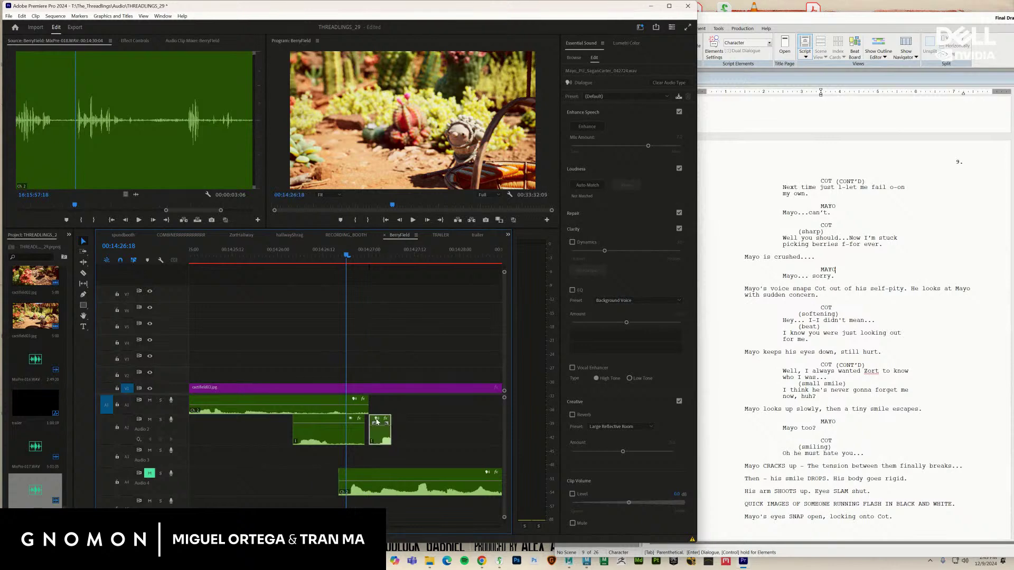
pyautogui.press('space')
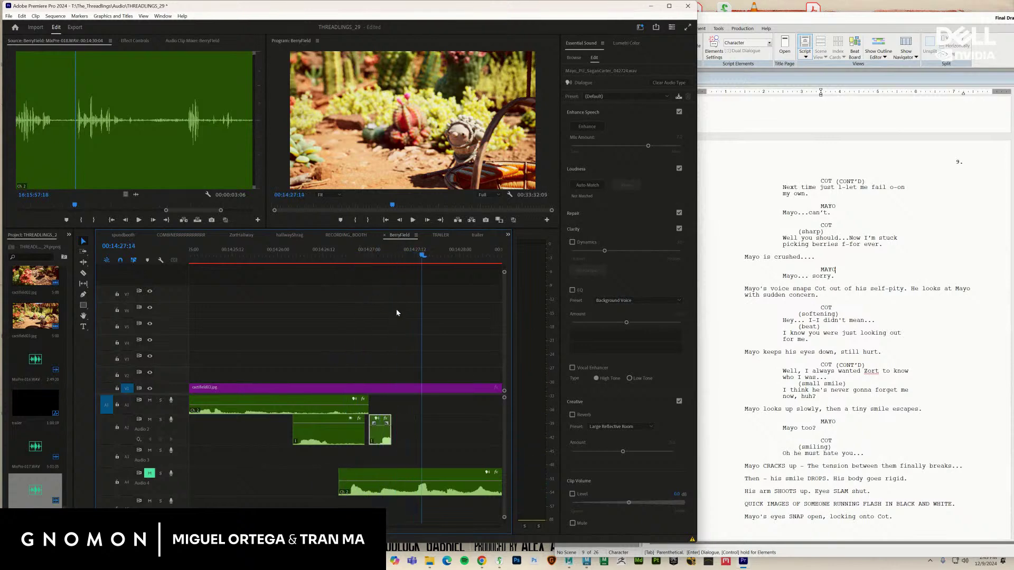
pyautogui.moveTo(391, 436); pyautogui.dragTo(425, 437)
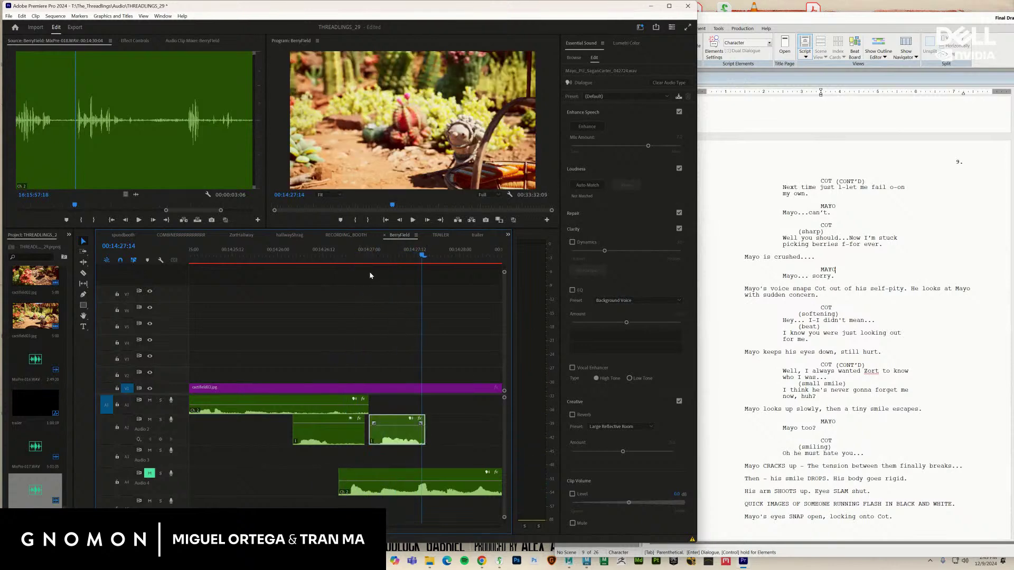
pyautogui.moveTo(380, 256); pyautogui.dragTo(339, 260)
pyautogui.press('space')
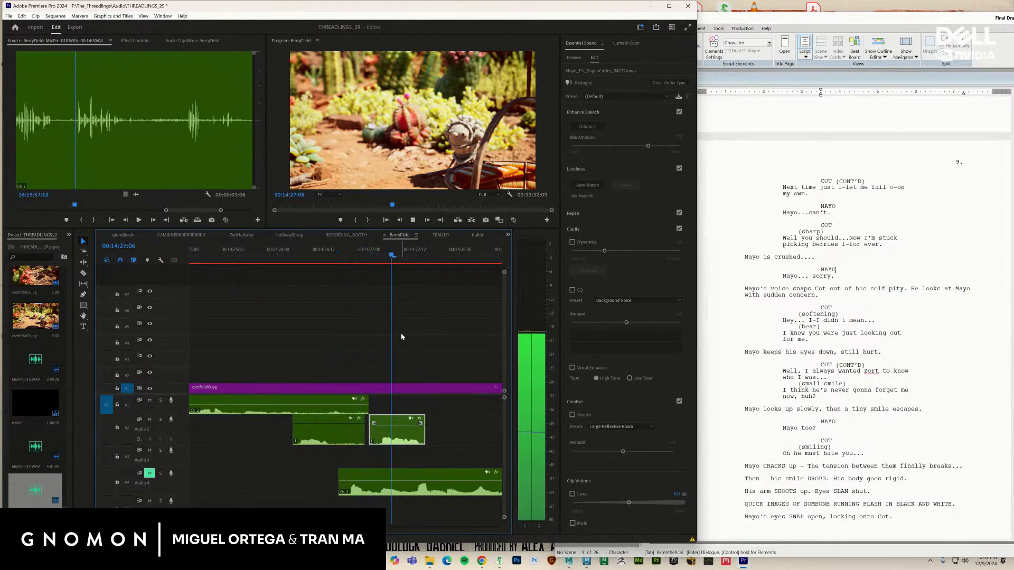
pyautogui.press('space')
# Move the extended Audio 2 piece earlier to about 00:14:25:07, before the short clip, and play the overlap with Audio 1
pyautogui.moveTo(329, 254); pyautogui.dragTo(314, 312)
pyautogui.press('space')
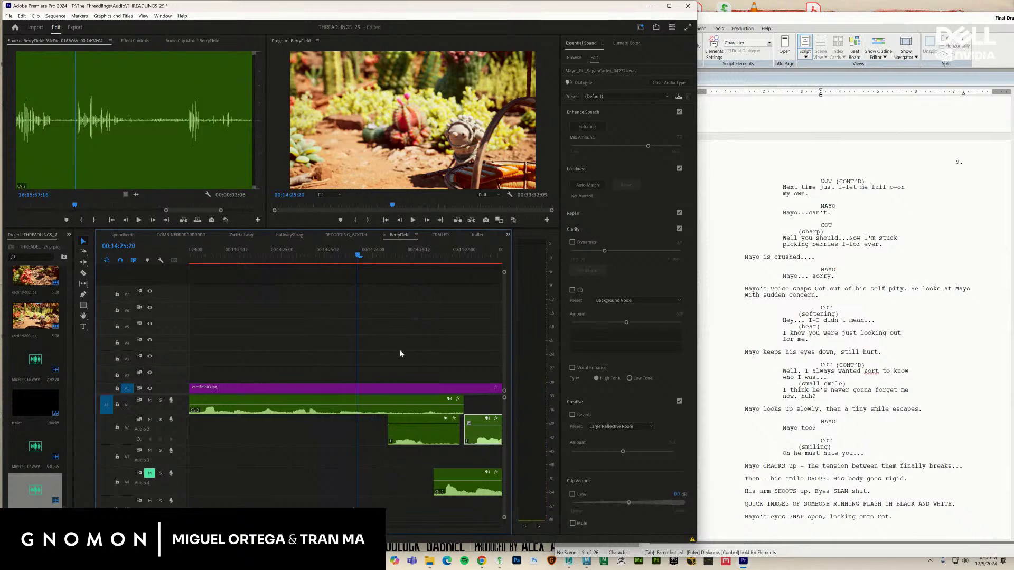
pyautogui.moveTo(479, 444); pyautogui.dragTo(323, 433)
pyautogui.moveTo(315, 264); pyautogui.dragTo(239, 264)
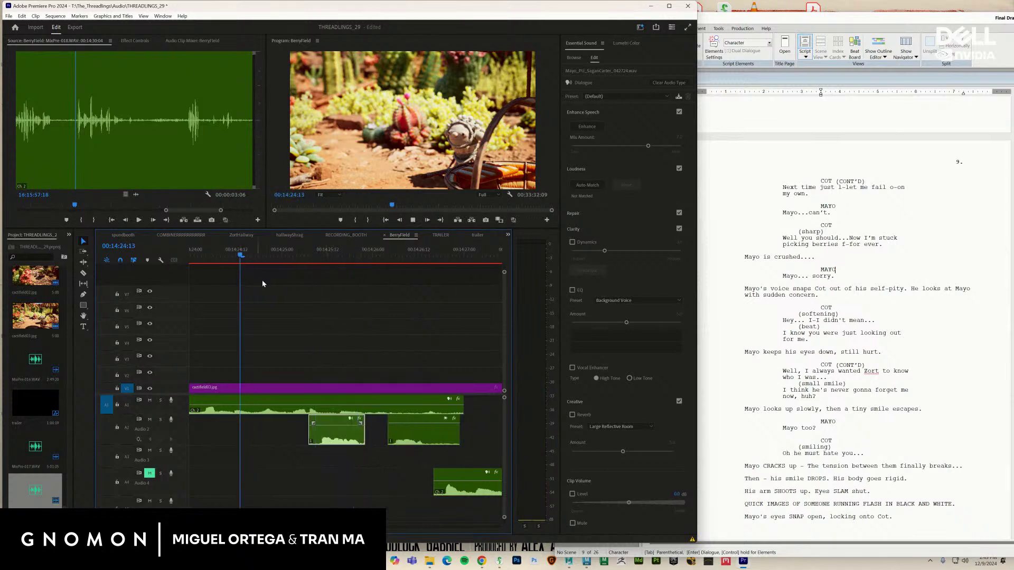
pyautogui.press('space')
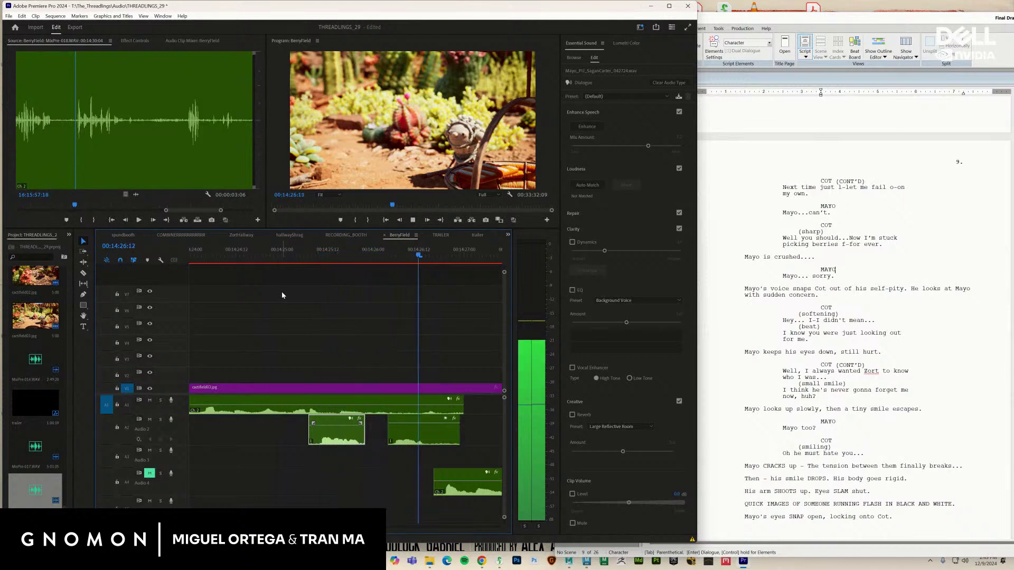
pyautogui.press('-')
pyautogui.press('-')
pyautogui.press('-')
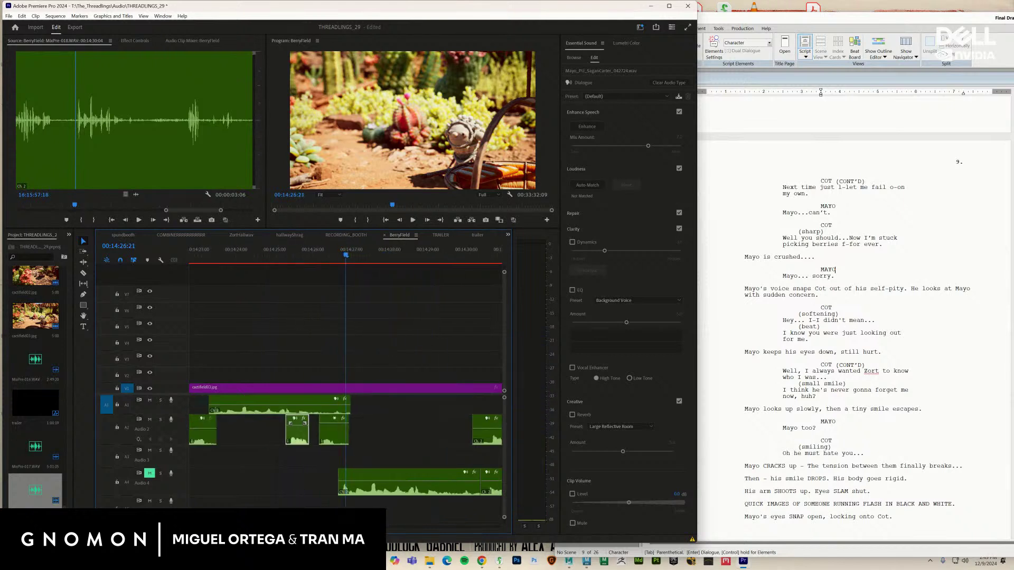
# Replay the overlapping lines from 00:14:25:06, then return the playhead to 00:13:59:09 to review the whole scene
pyautogui.press('=')
pyautogui.press('=')
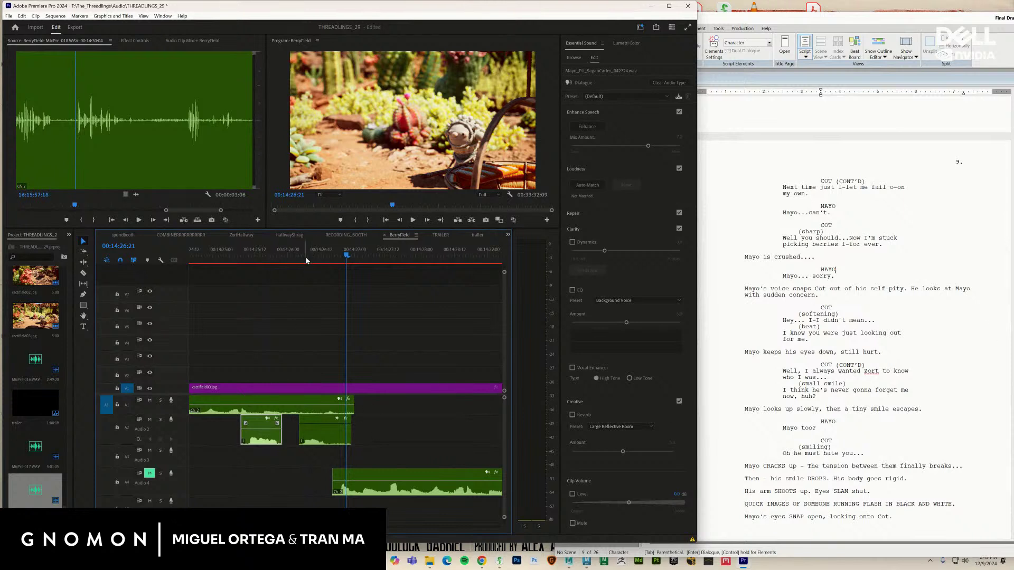
pyautogui.moveTo(306, 258); pyautogui.dragTo(238, 266)
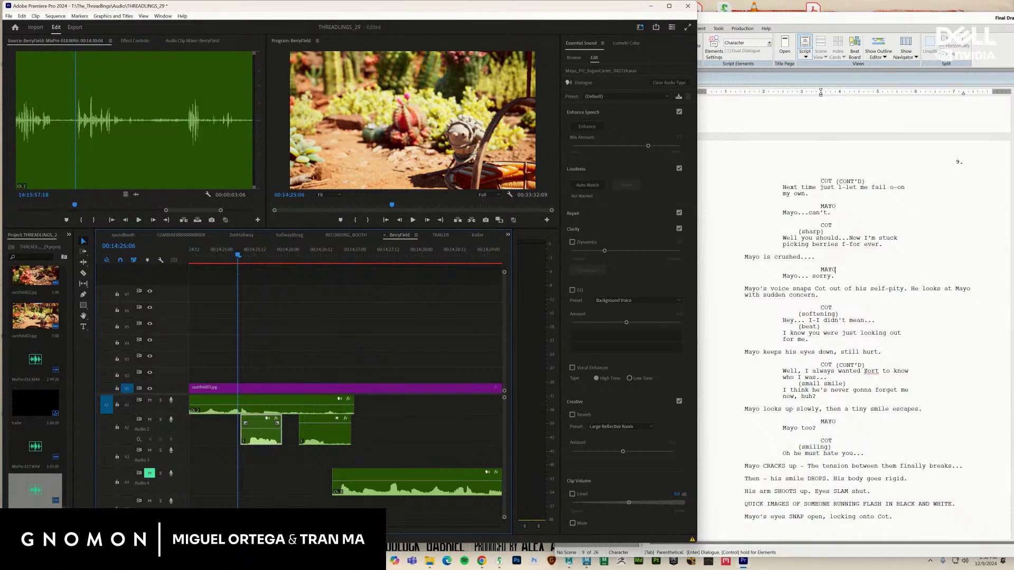
pyautogui.press('-')
pyautogui.press('-')
pyautogui.press('-')
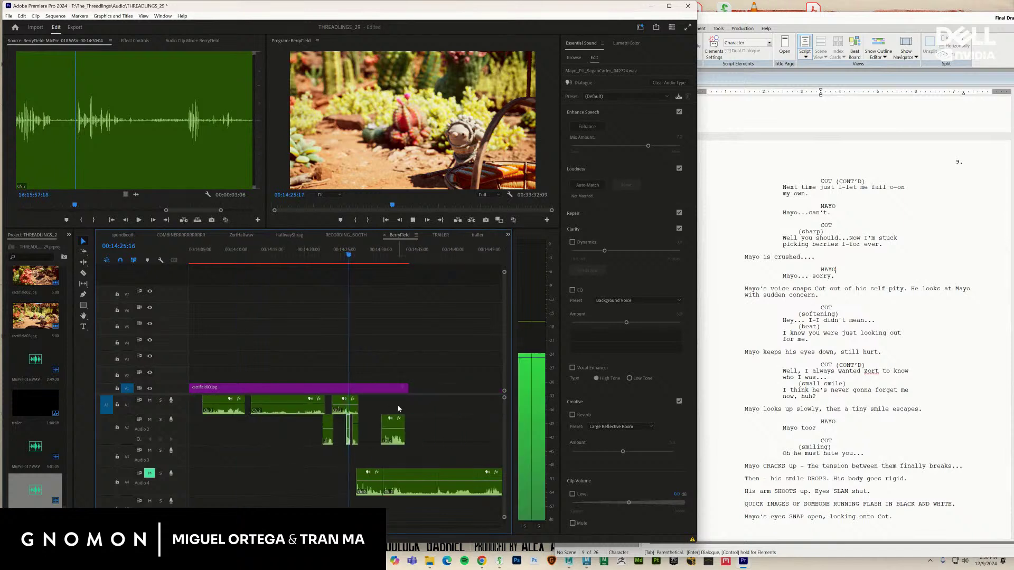
pyautogui.press('space')
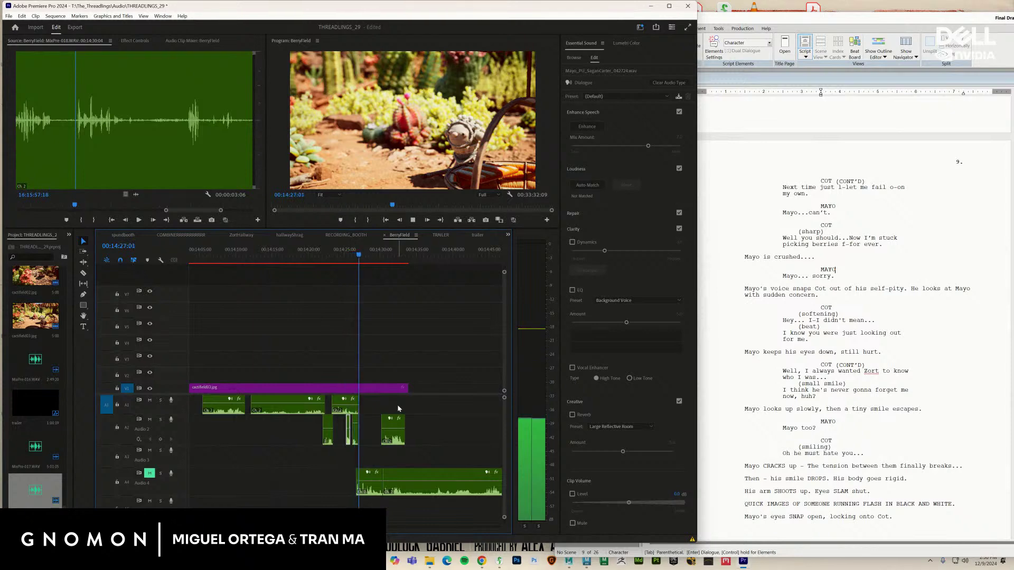
pyautogui.press('space')
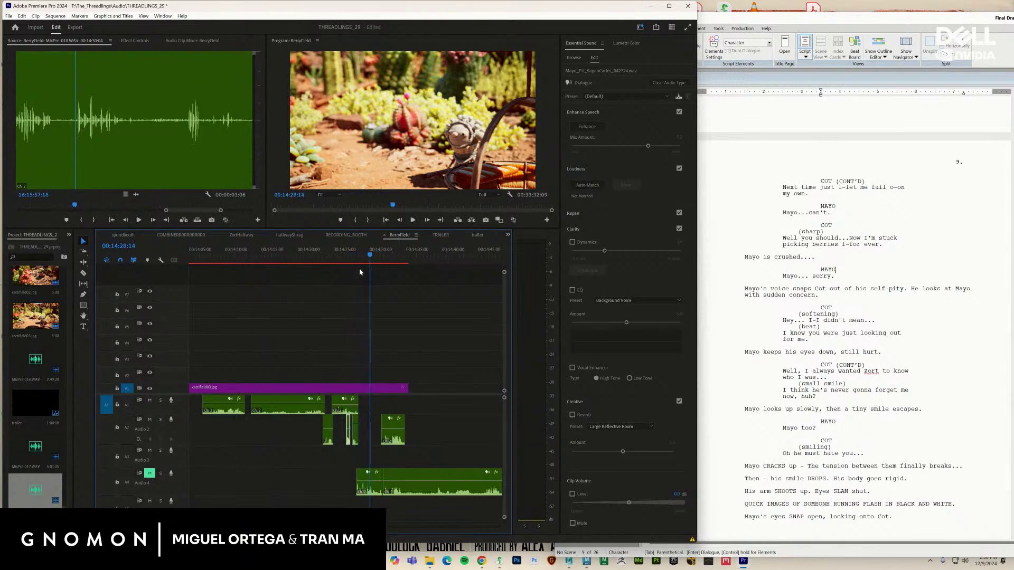
pyautogui.moveTo(342, 259); pyautogui.dragTo(283, 287)
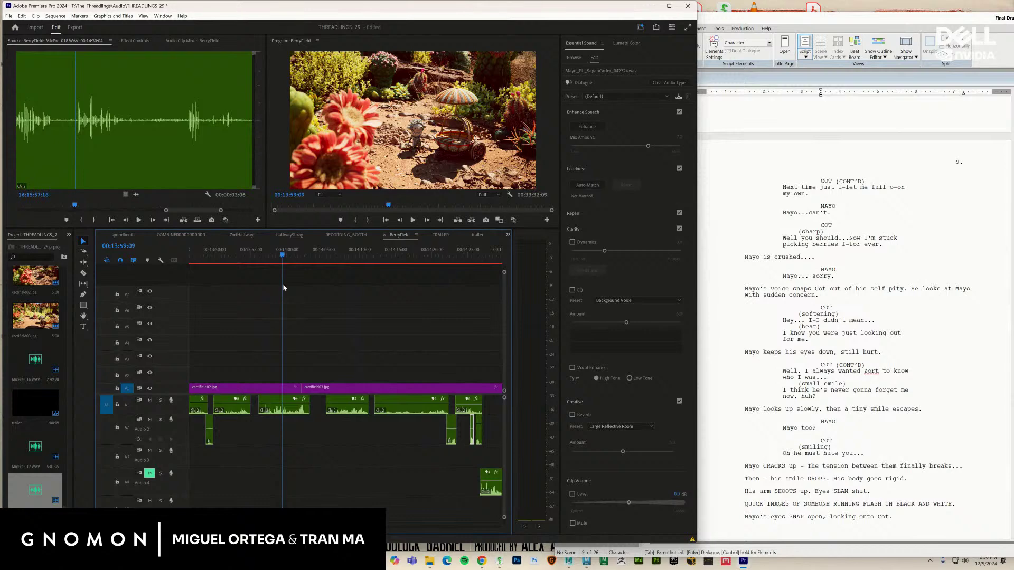
pyautogui.press('-')
pyautogui.press('-')
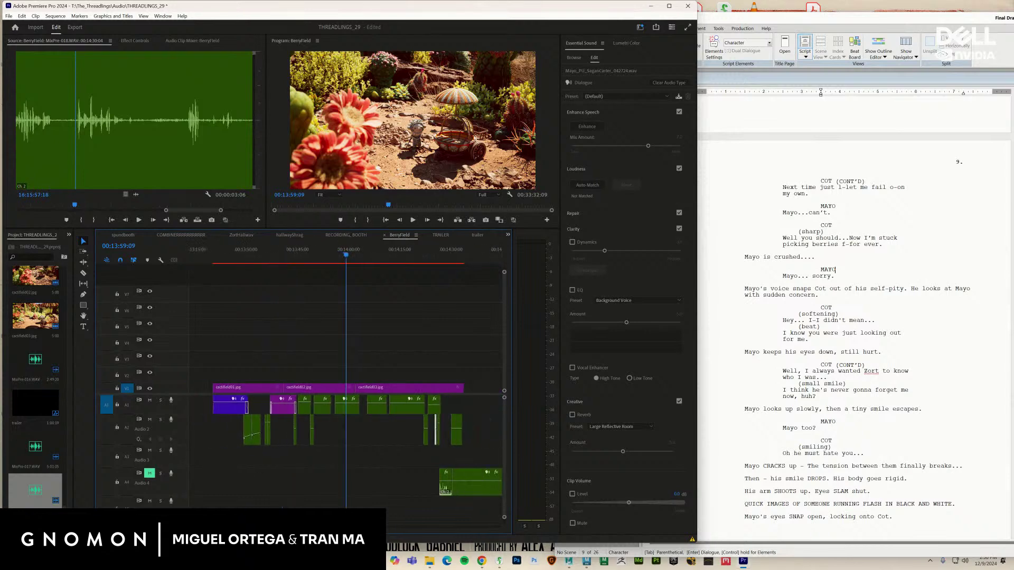
# Play the assembled dialogue from about 00:14:04 to 00:14:27 and save the project
pyautogui.moveTo(314, 255); pyautogui.dragTo(357, 259)
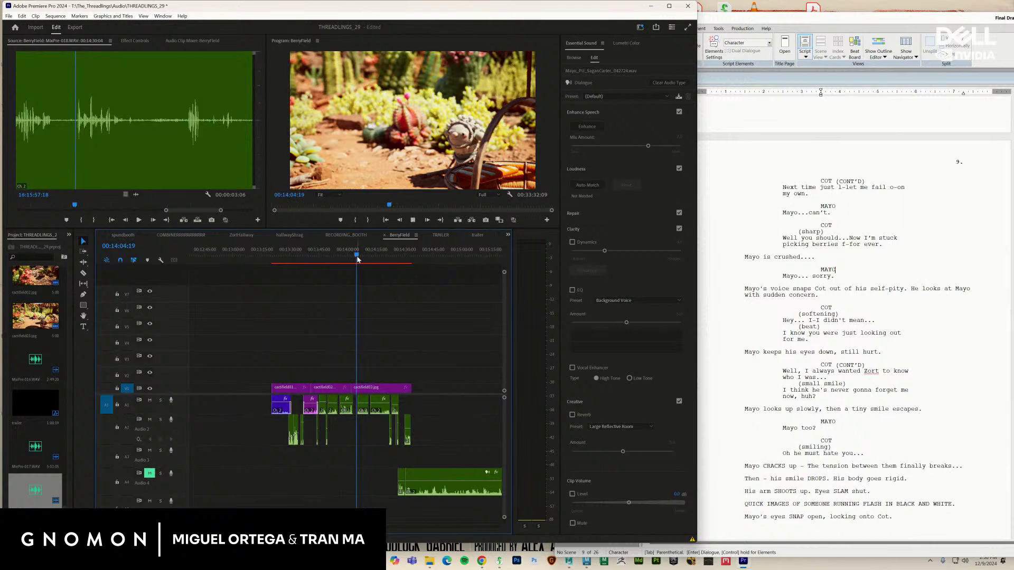
pyautogui.moveTo(357, 259); pyautogui.dragTo(358, 259)
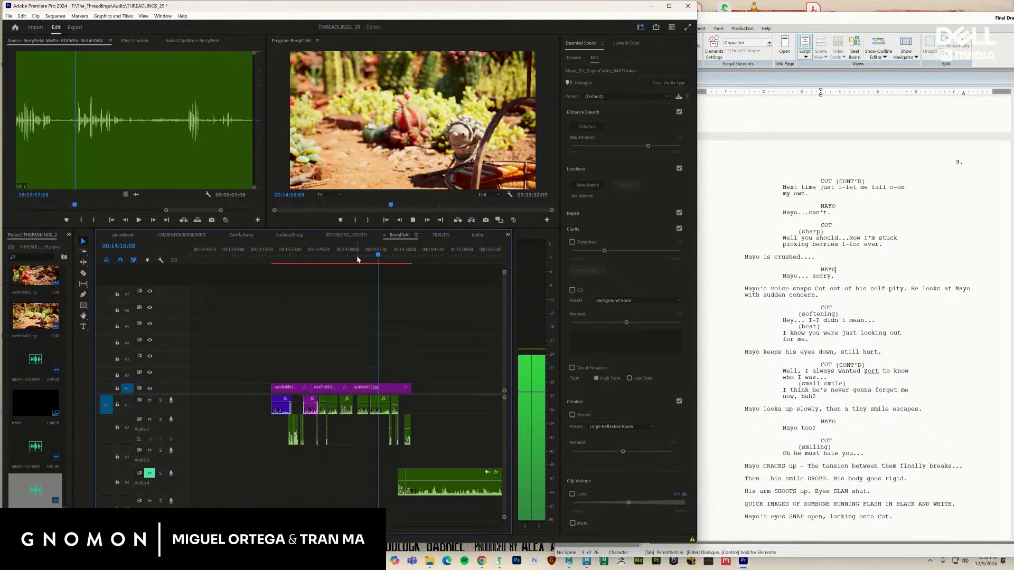
pyautogui.press('space')
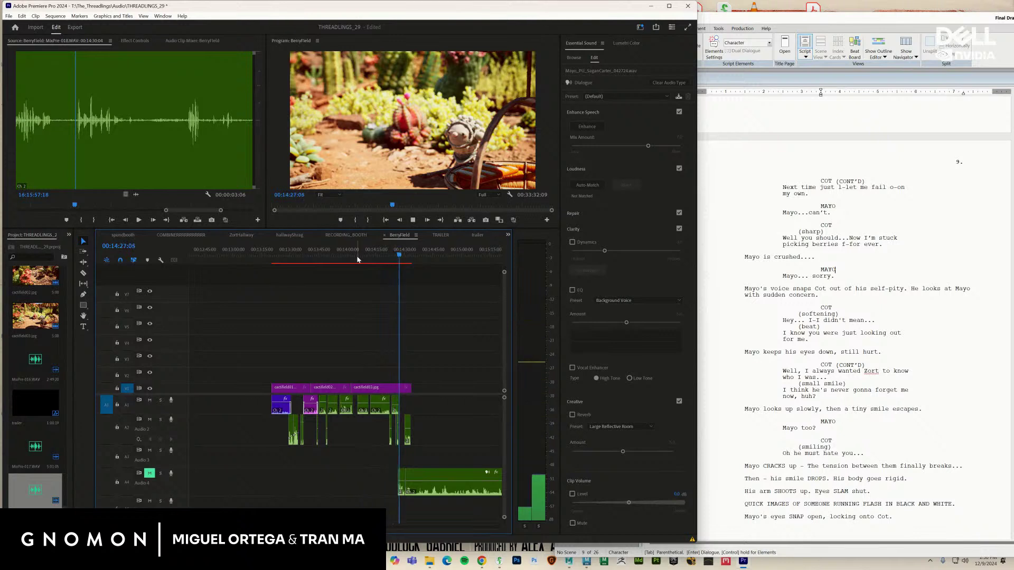
pyautogui.press('space')
pyautogui.hotkey('ctrl', 's')
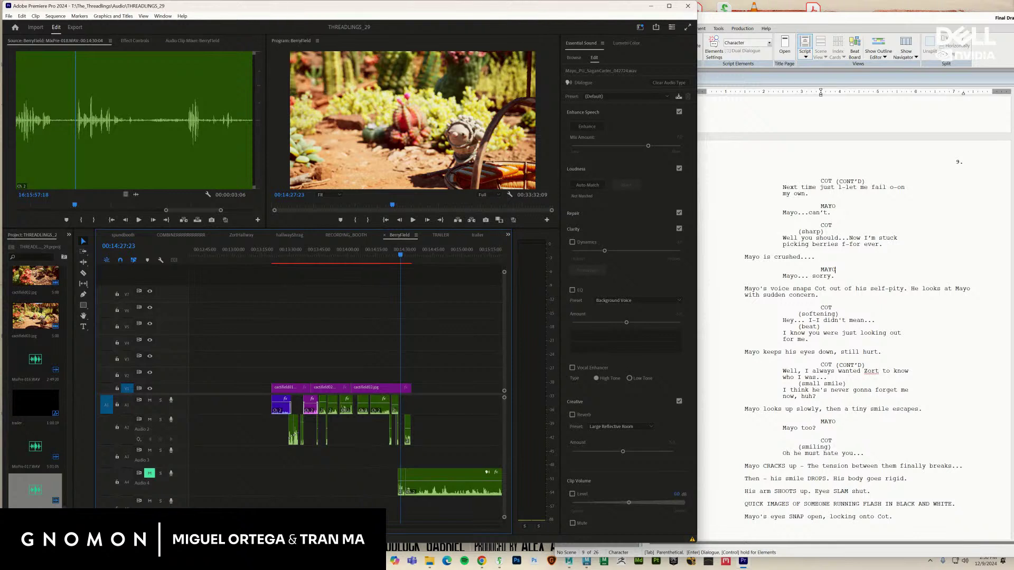
# Unmute Audio 4, play its recording from 00:16:22:18, and extend the recording's end to about 00:17:16
pyautogui.scroll(-10, 346, 380)
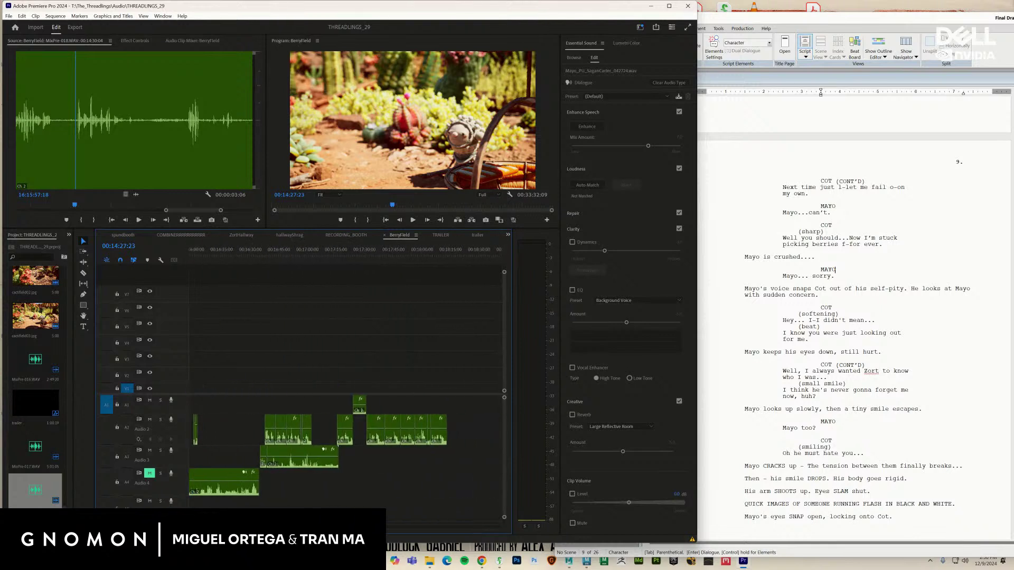
pyautogui.scroll(4, 346, 381)
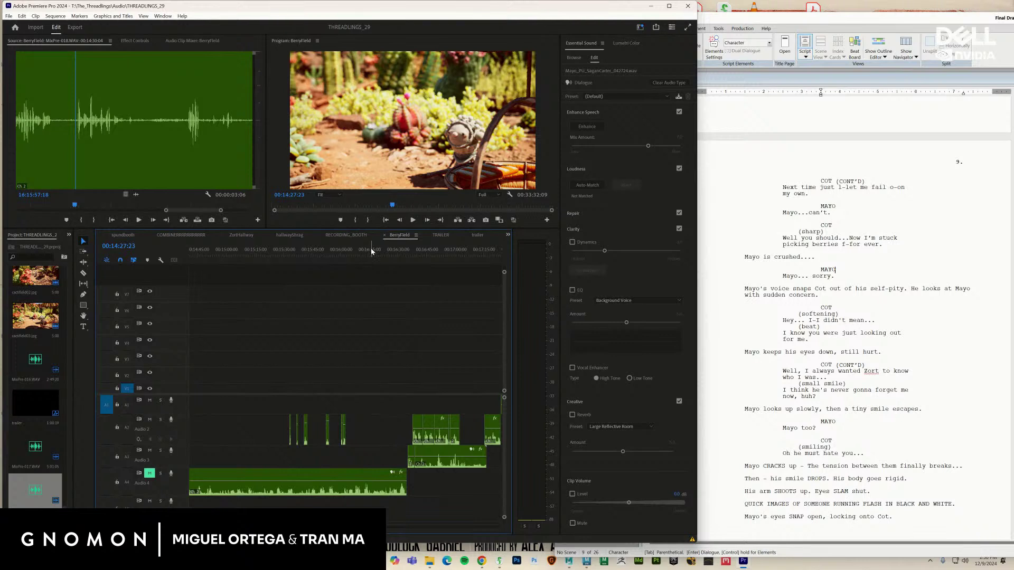
pyautogui.moveTo(371, 252); pyautogui.dragTo(386, 261)
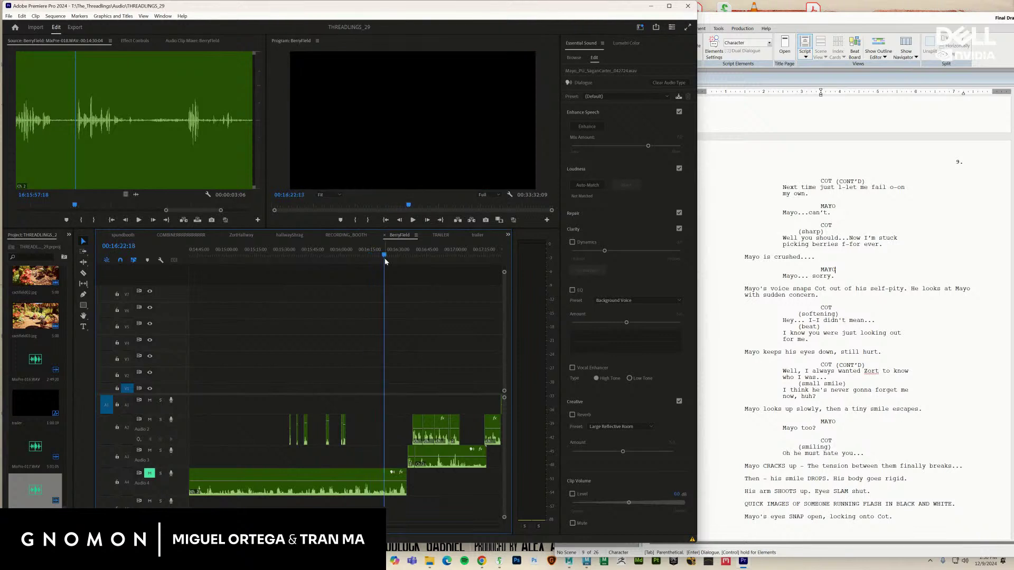
pyautogui.click(150, 477)
pyautogui.press('space')
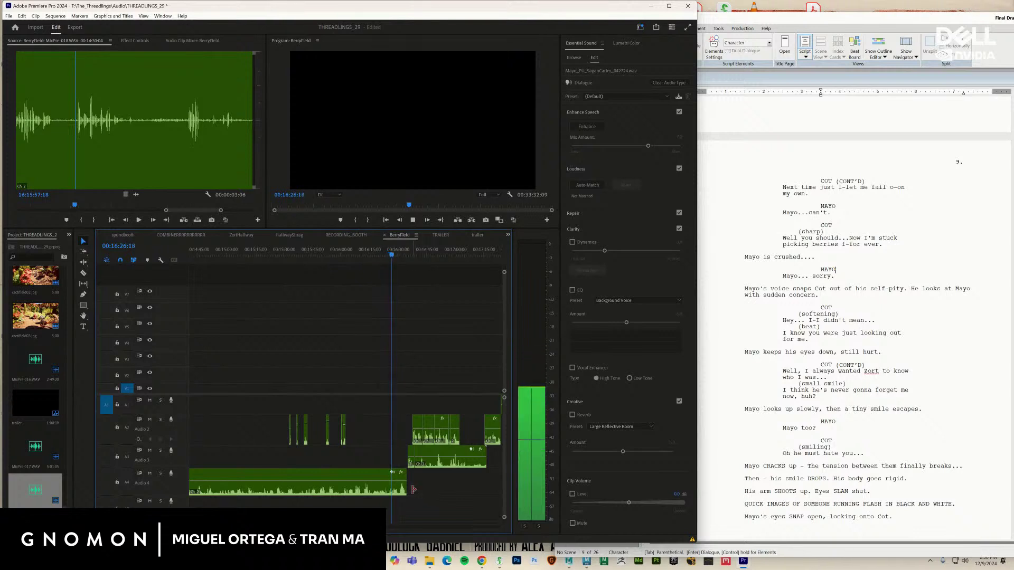
pyautogui.moveTo(413, 490); pyautogui.dragTo(371, 491)
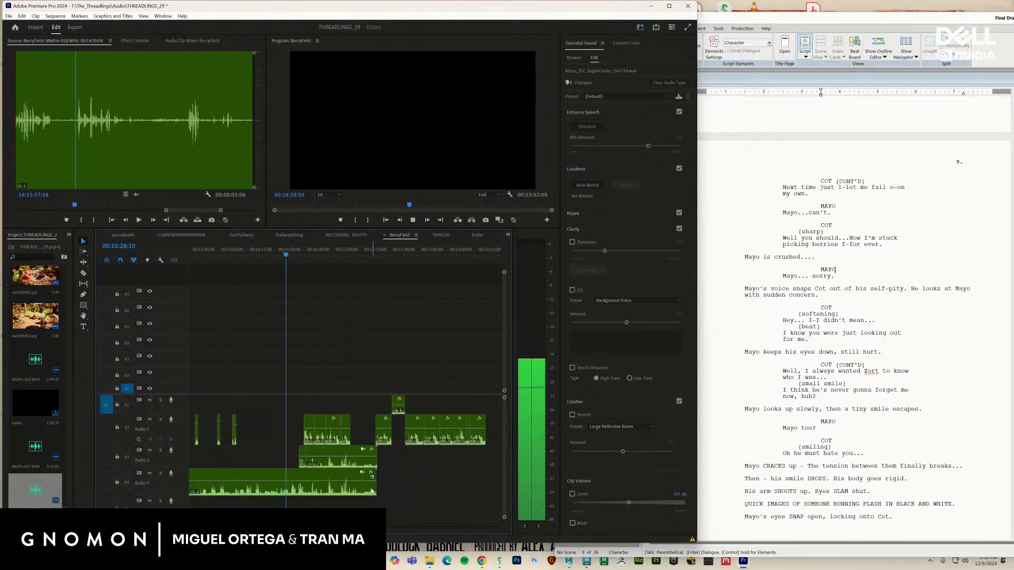
pyautogui.scroll(-2, 237, 485)
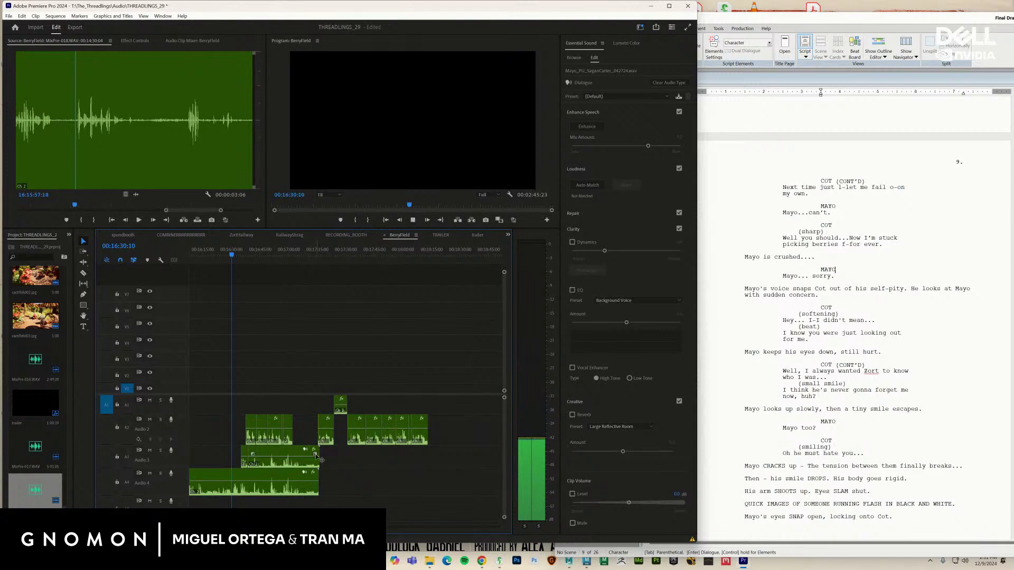
# Solo Audio 4, listen for the next line, and split the recording at about 00:16:57 and 00:17:05:15 to isolate the take
pyautogui.click(160, 473)
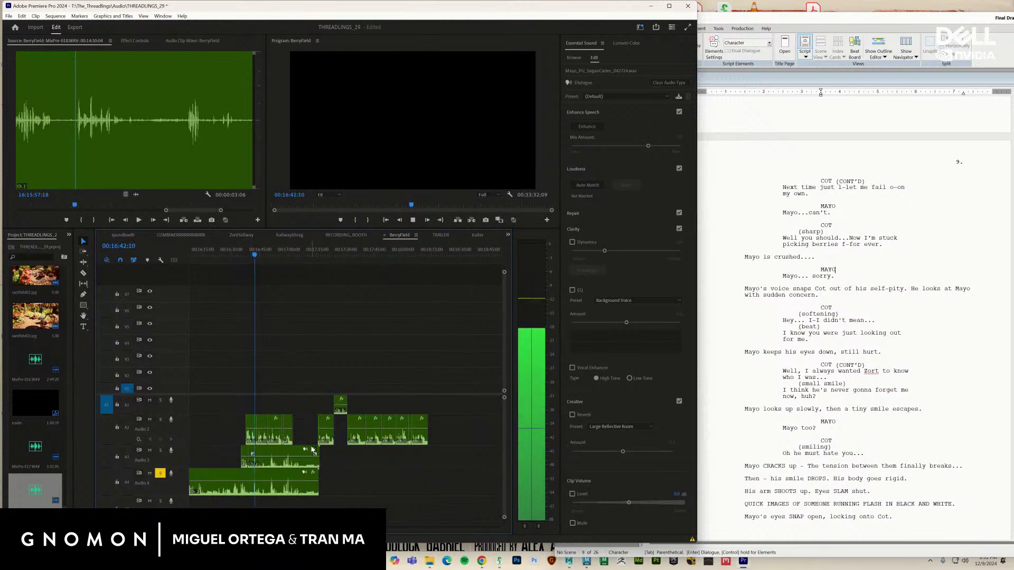
pyautogui.scroll(3, 337, 507)
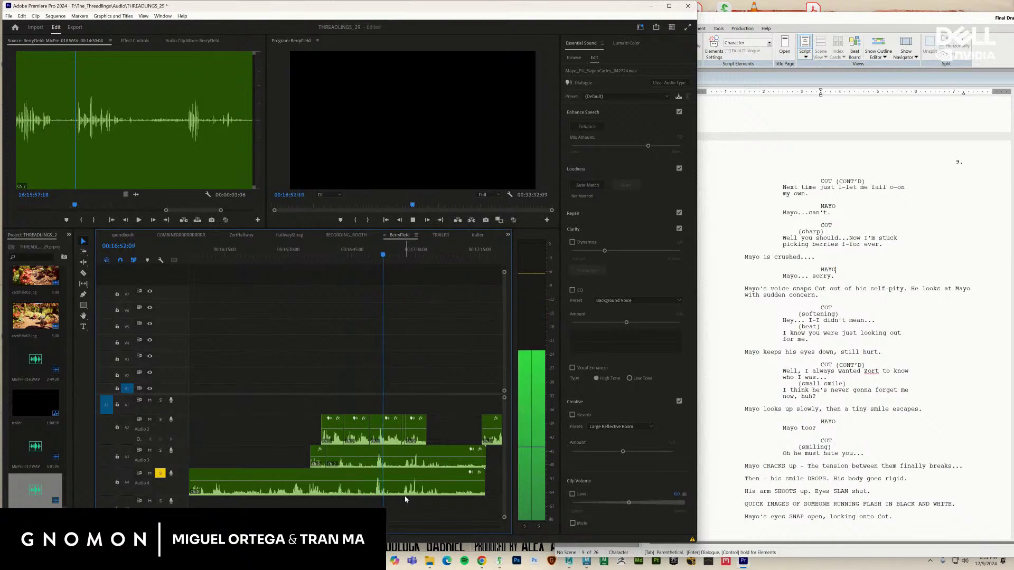
pyautogui.press('c')
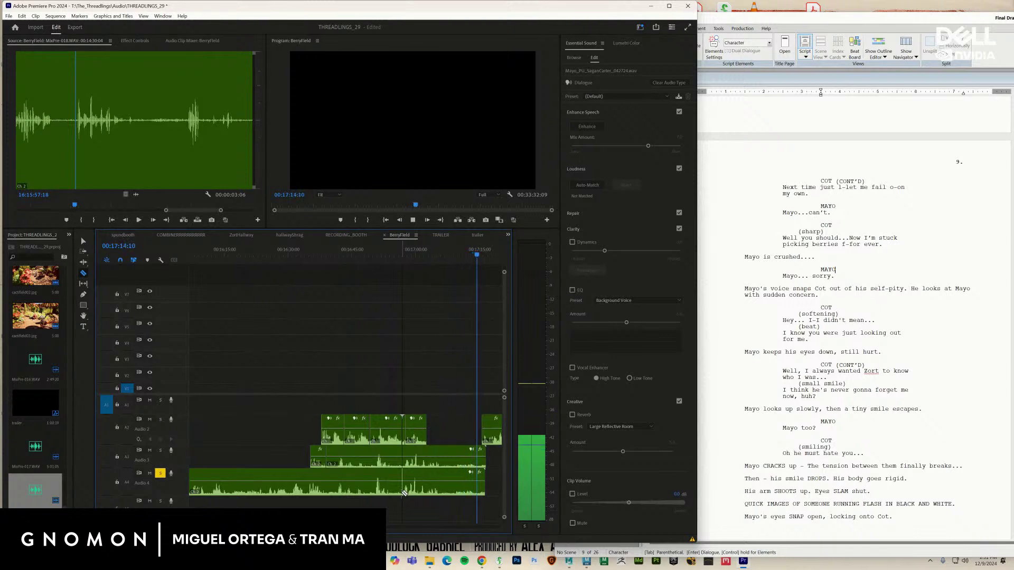
pyautogui.click(403, 492)
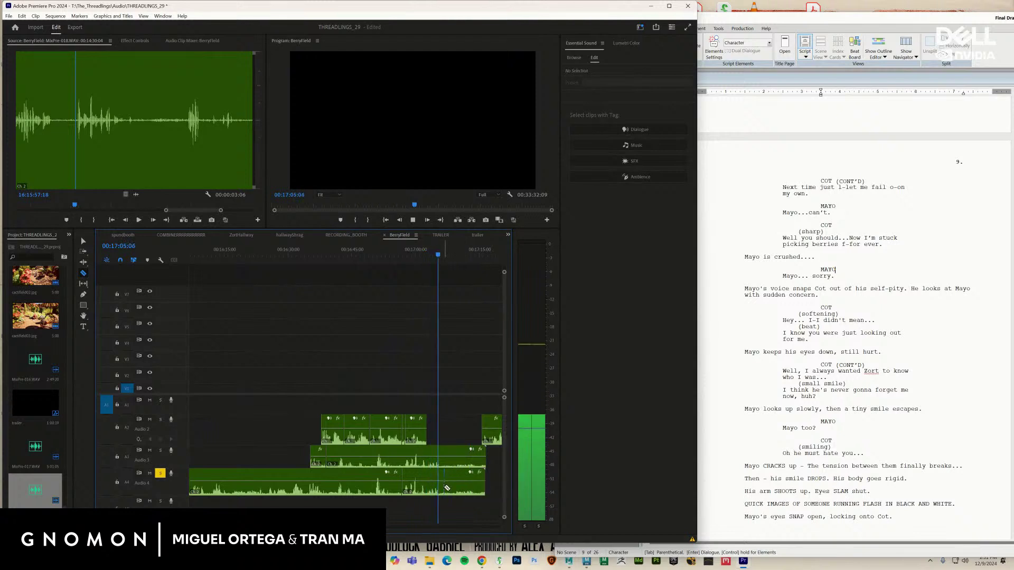
pyautogui.press('space')
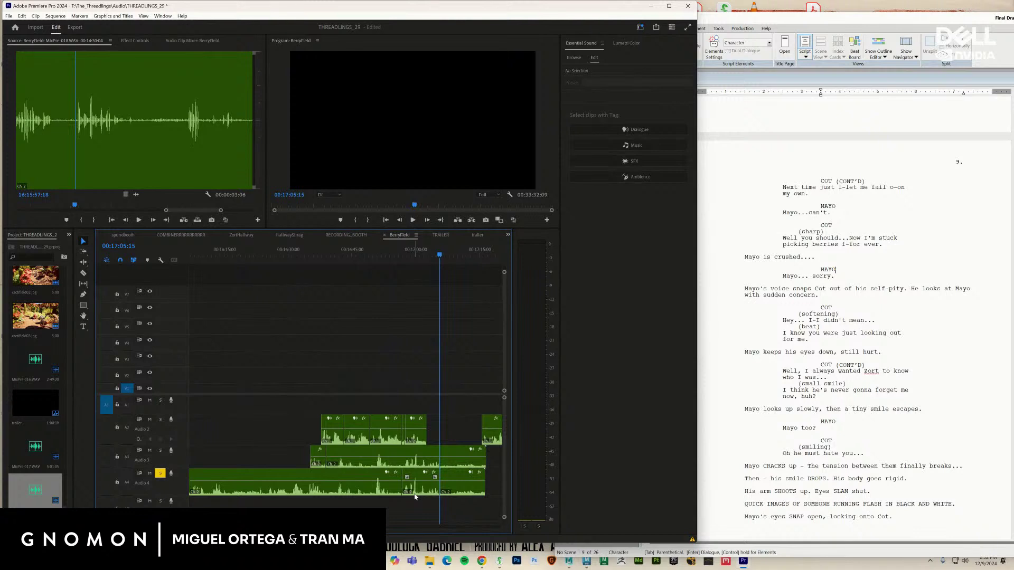
# Copy the isolated take, lock Audio 4, and paste the copy onto the track below at about 00:14:38
pyautogui.click(419, 491)
pyautogui.hscroll(-10, 344, 380)
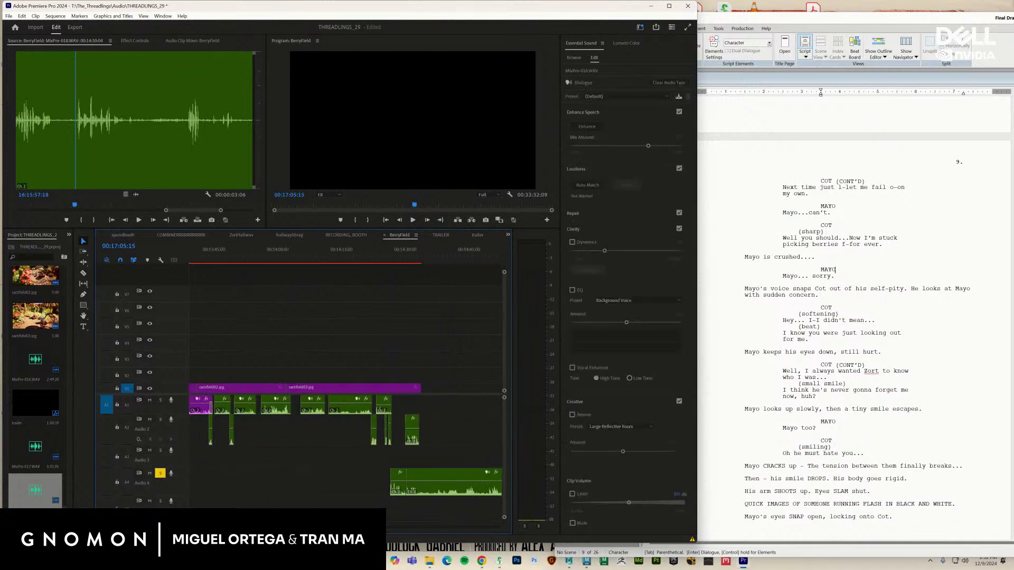
pyautogui.hscroll(2, 344, 380)
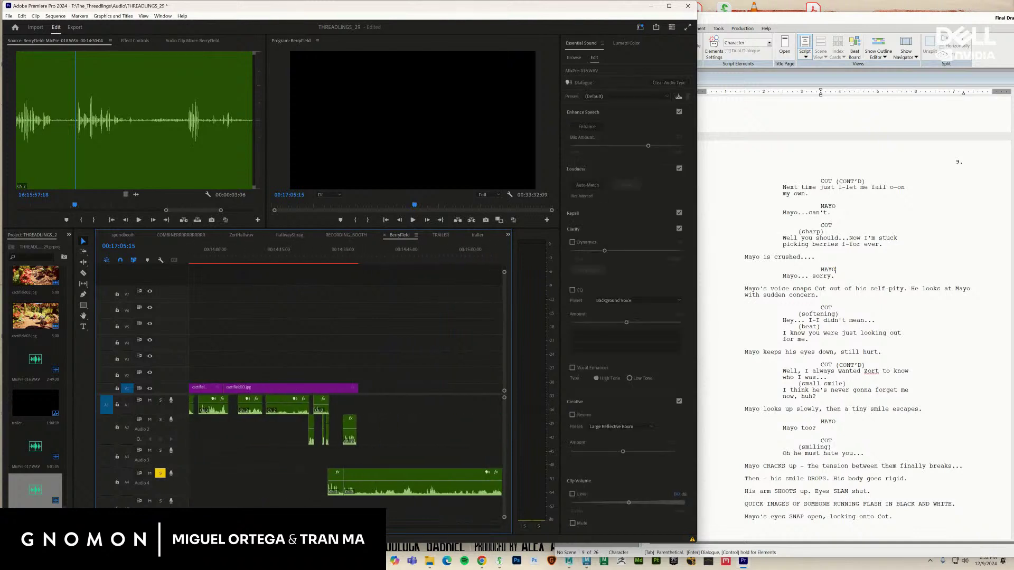
pyautogui.click(379, 260)
pyautogui.click(411, 360)
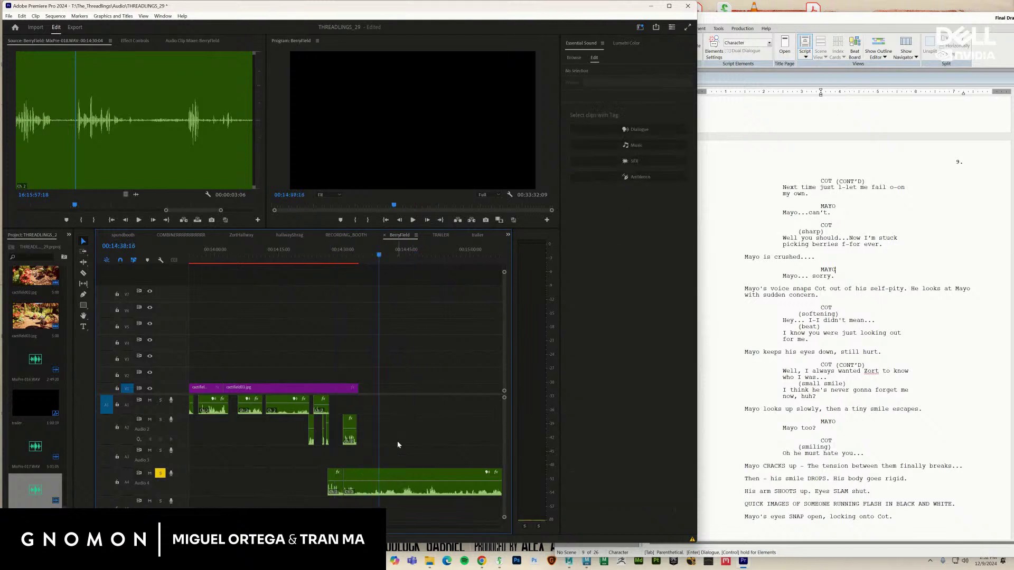
pyautogui.click(171, 474)
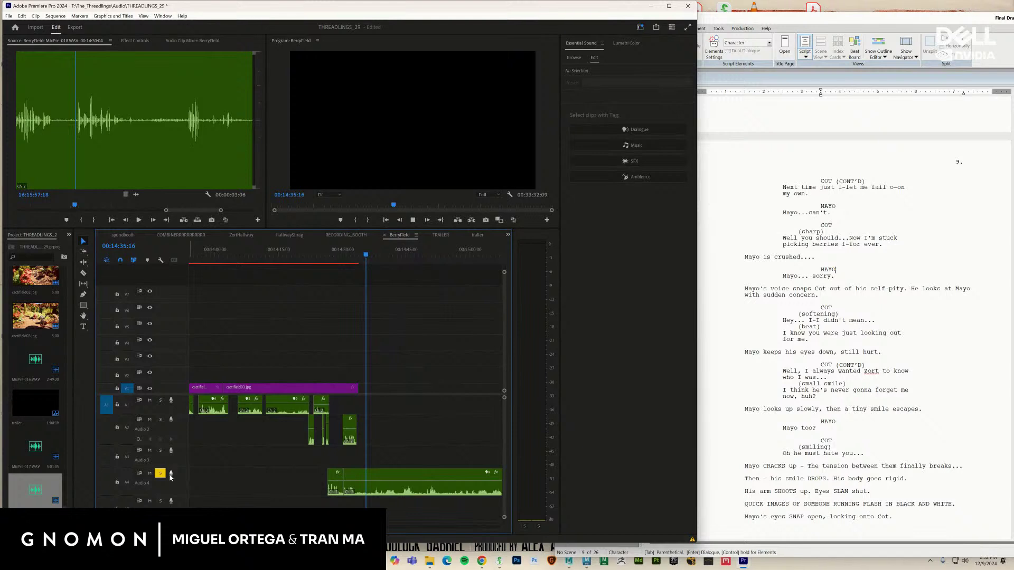
pyautogui.click(375, 256)
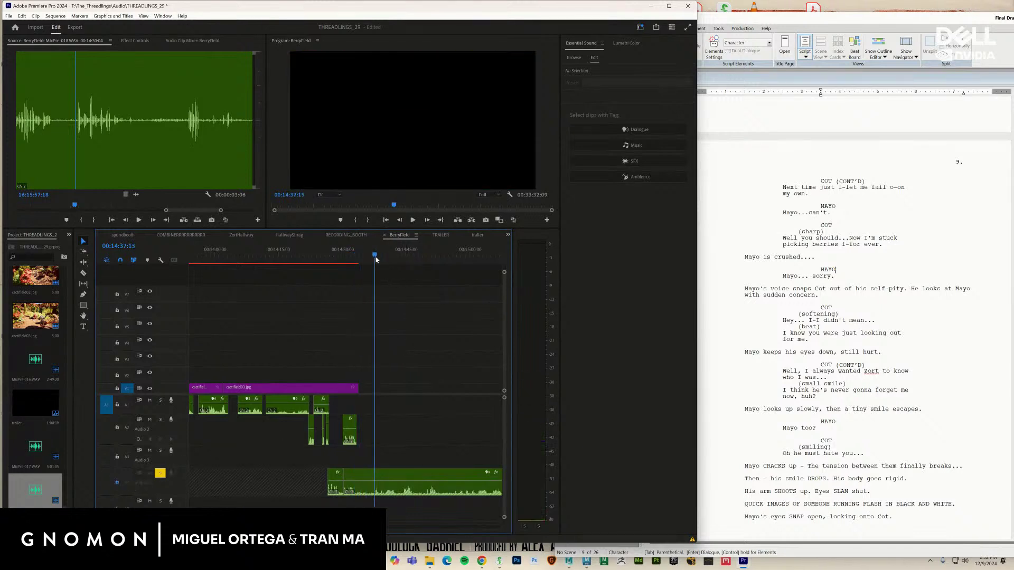
pyautogui.click(117, 482)
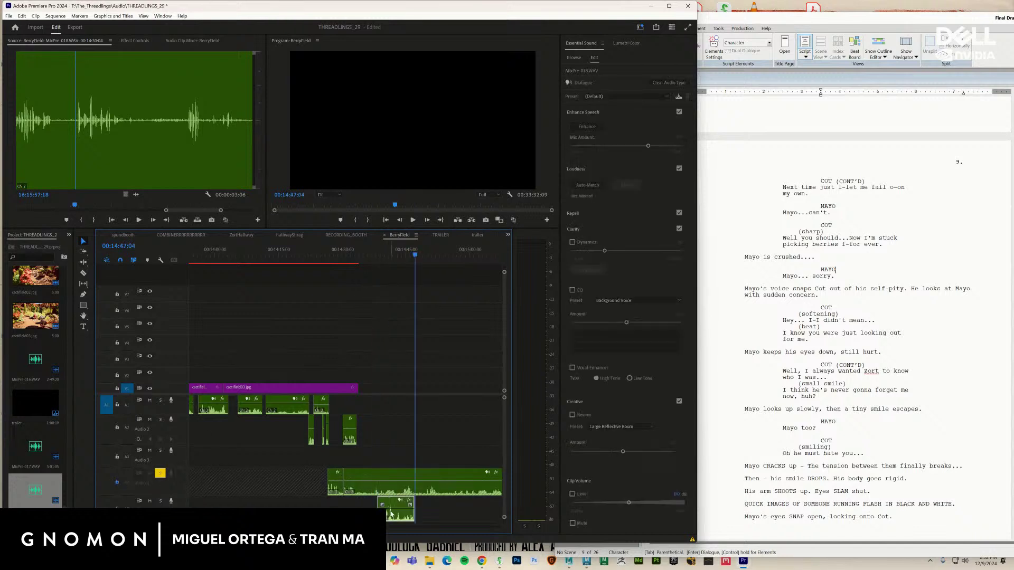
# Move the pasted take to Audio 1 at about 00:14:33, mute Audio 4 instead of soloing it, and play from 00:14:18:03
pyautogui.moveTo(395, 518); pyautogui.dragTo(377, 411)
pyautogui.moveTo(322, 255); pyautogui.dragTo(290, 263)
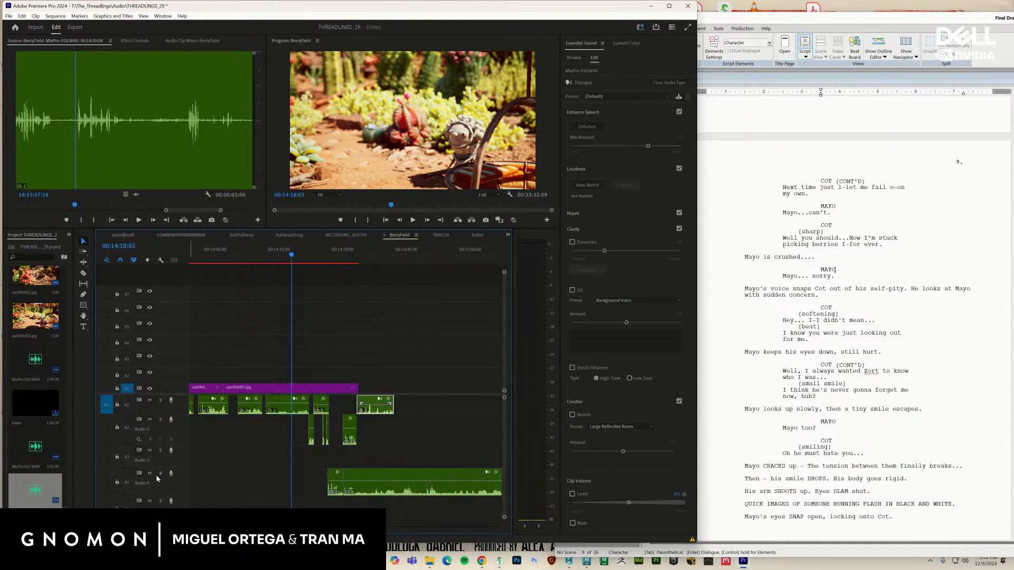
pyautogui.press('space')
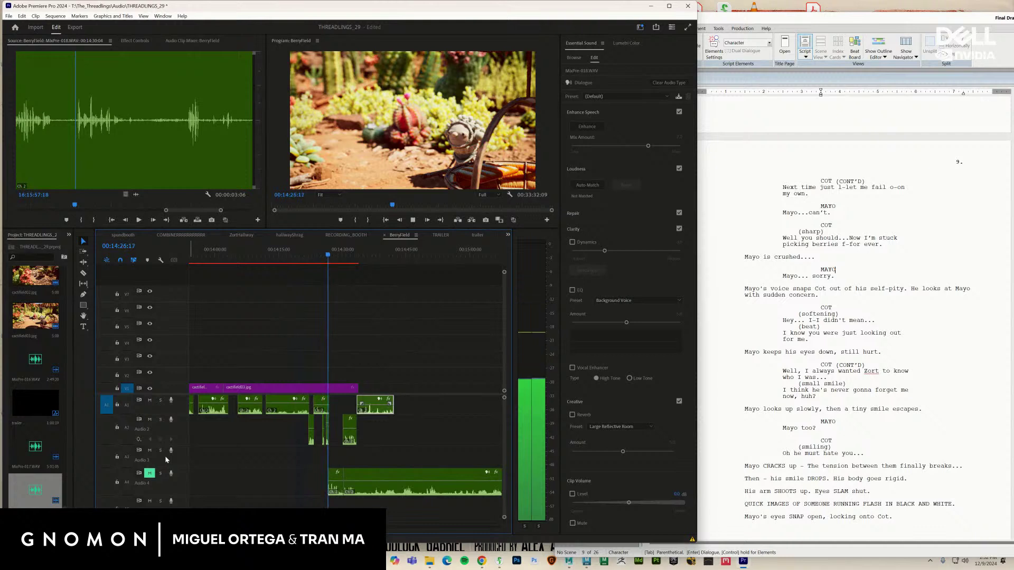
pyautogui.press('space')
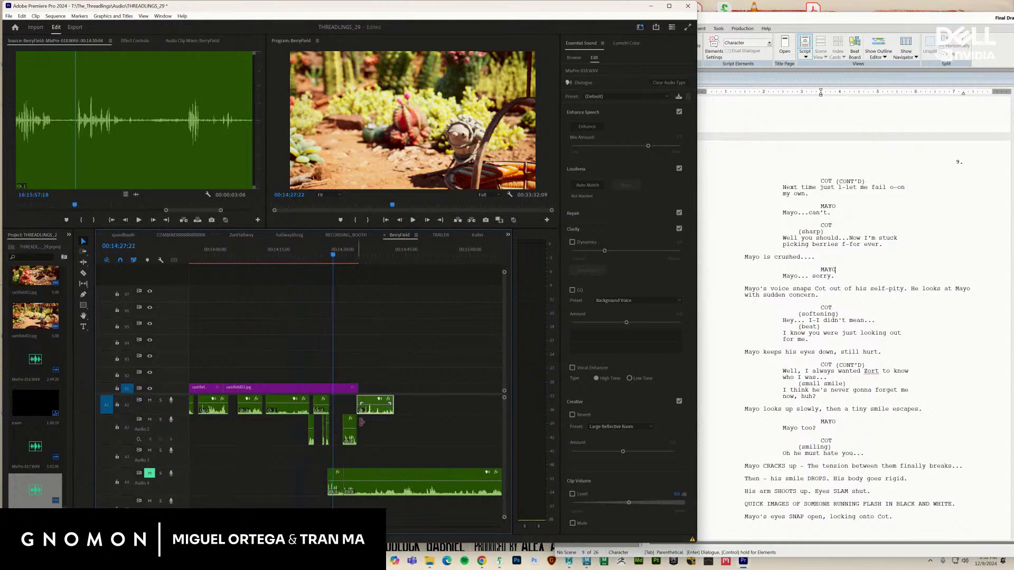
# Move the new take on Audio 1 earlier to about 00:14:27:00, directly after the preceding clip, and play it
pyautogui.moveTo(371, 414); pyautogui.dragTo(348, 414)
pyautogui.press('space')
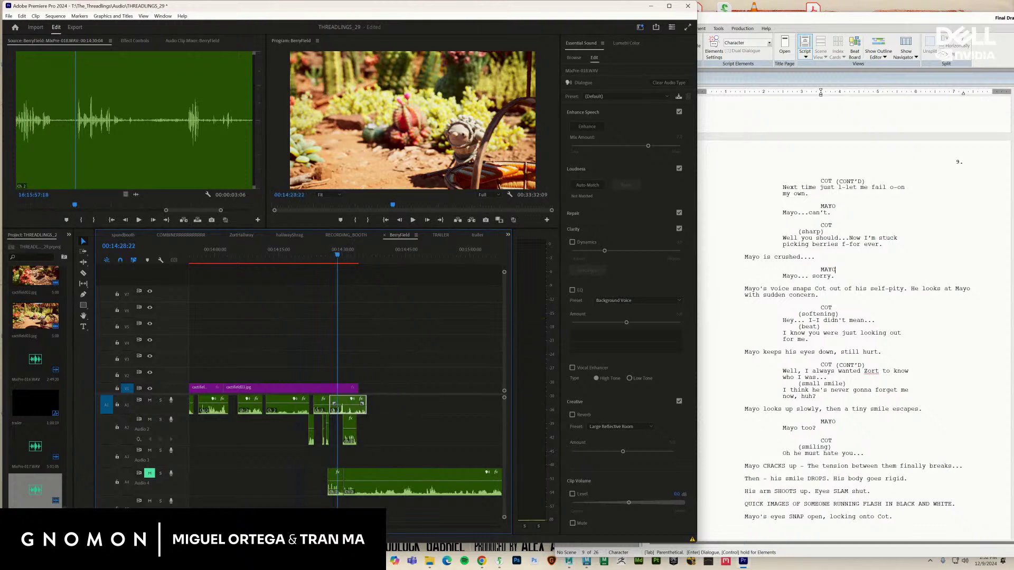
pyautogui.press('=')
pyautogui.press('=')
pyautogui.press('=')
pyautogui.press('space')
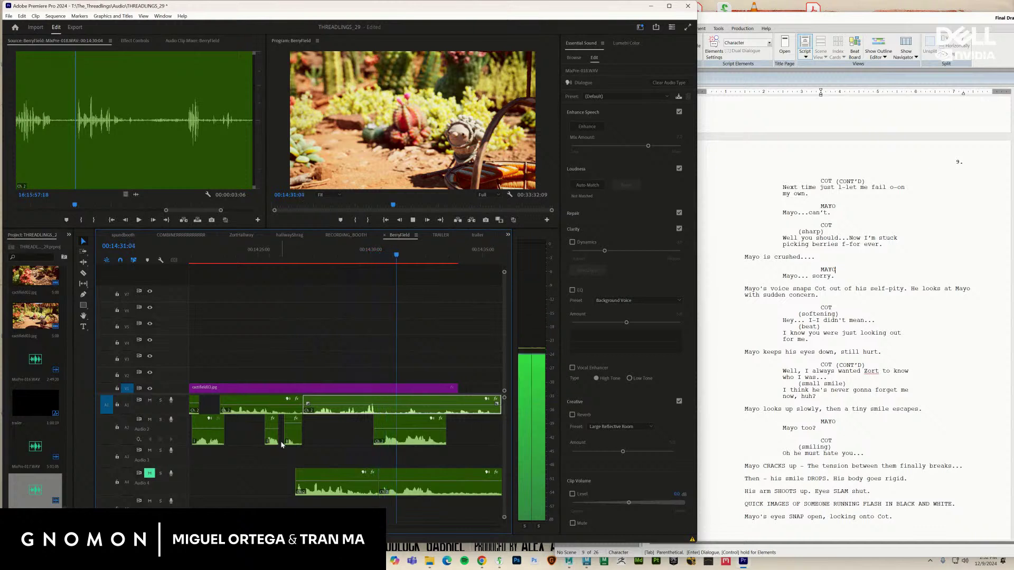
pyautogui.press('space')
# Delete the Audio 2 clip starting around 00:14:30 and play the rest of the new Audio 1 take
pyautogui.press('Delete')
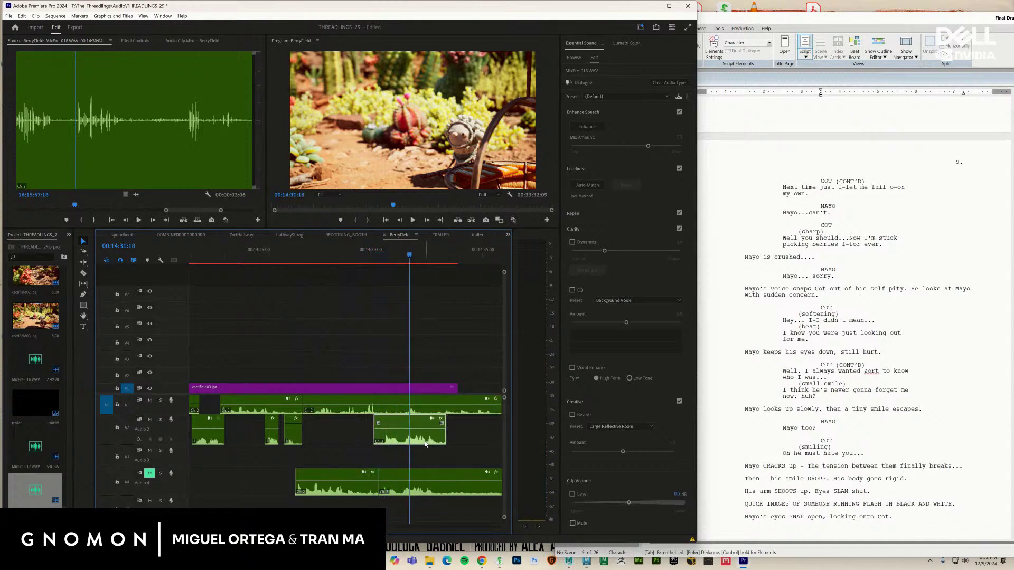
pyautogui.press('space')
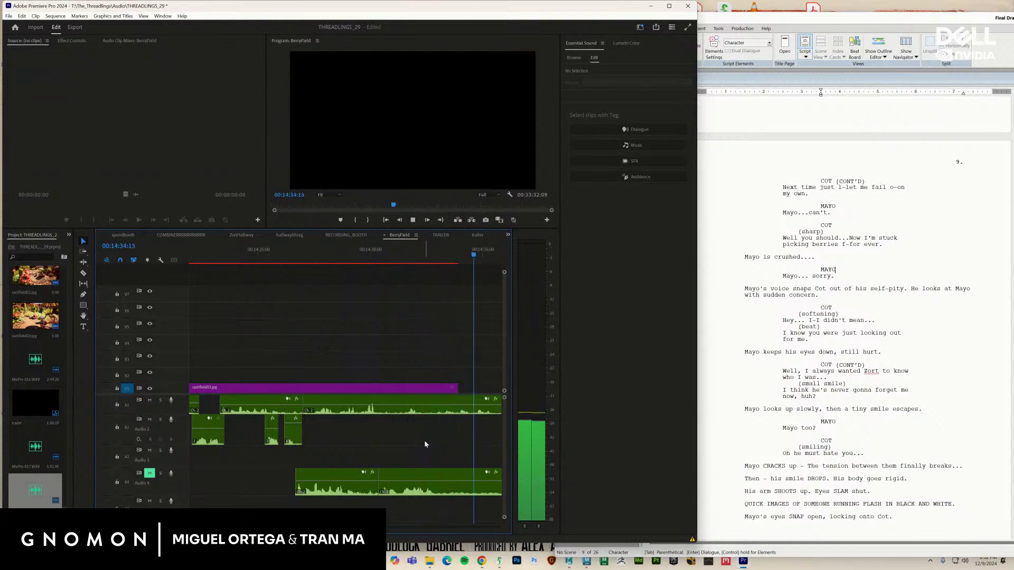
pyautogui.press('space')
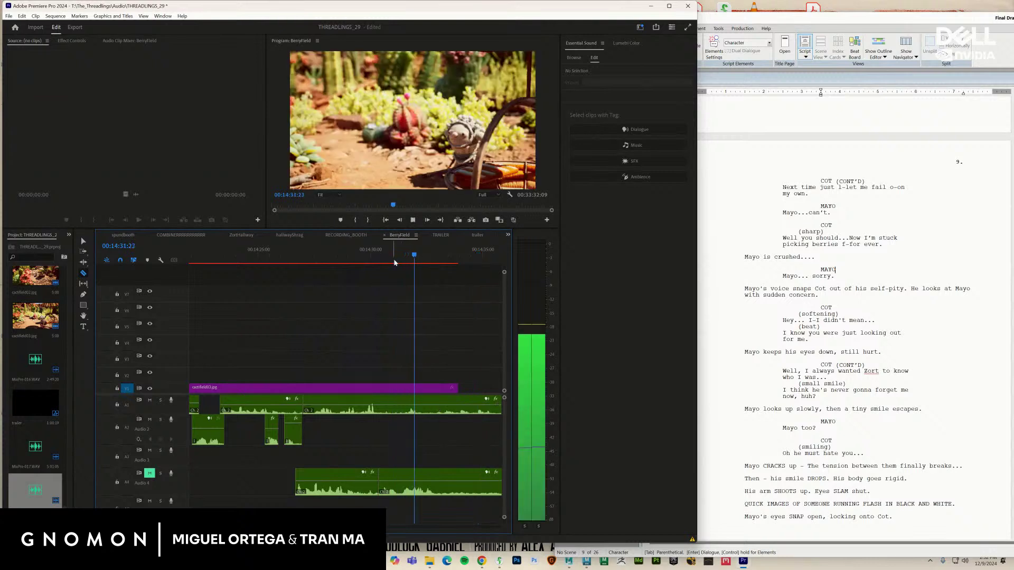
pyautogui.press('space')
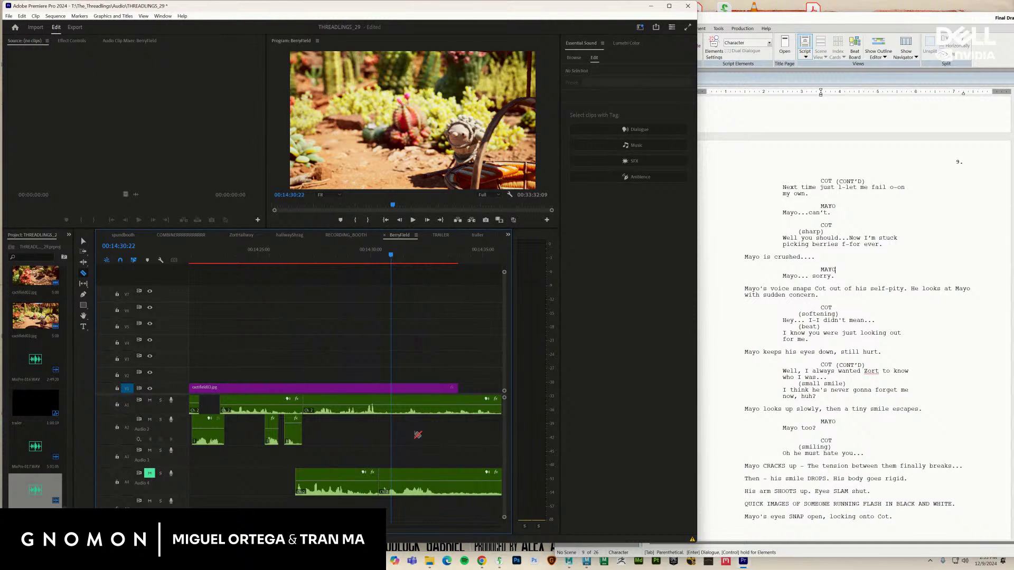
# Cut the new Audio 1 take short at about 00:14:31:22 and replay the dialogue from about 00:14:26
pyautogui.moveTo(383, 416); pyautogui.dragTo(338, 413)
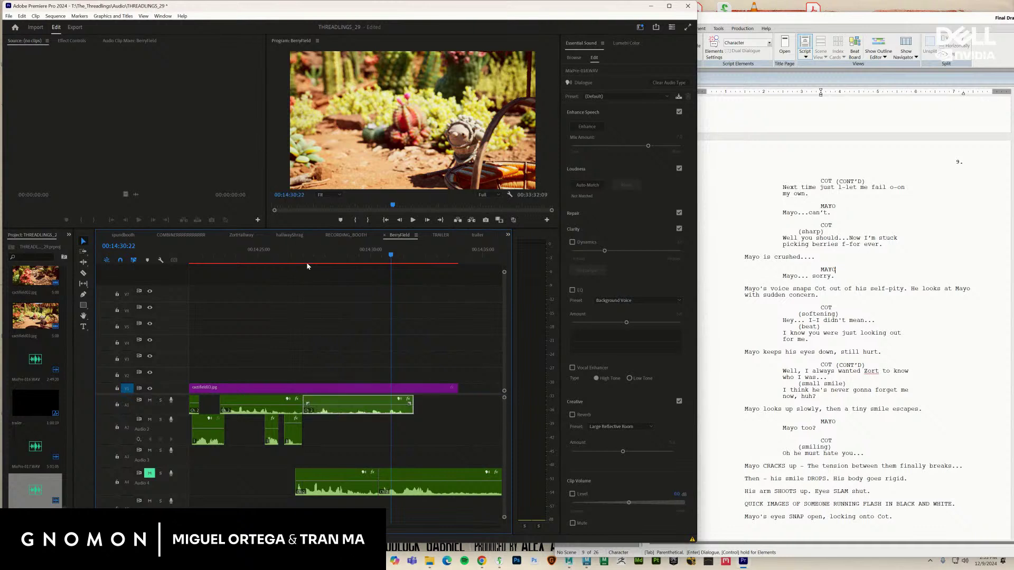
pyautogui.moveTo(287, 265); pyautogui.dragTo(280, 266)
pyautogui.press('space')
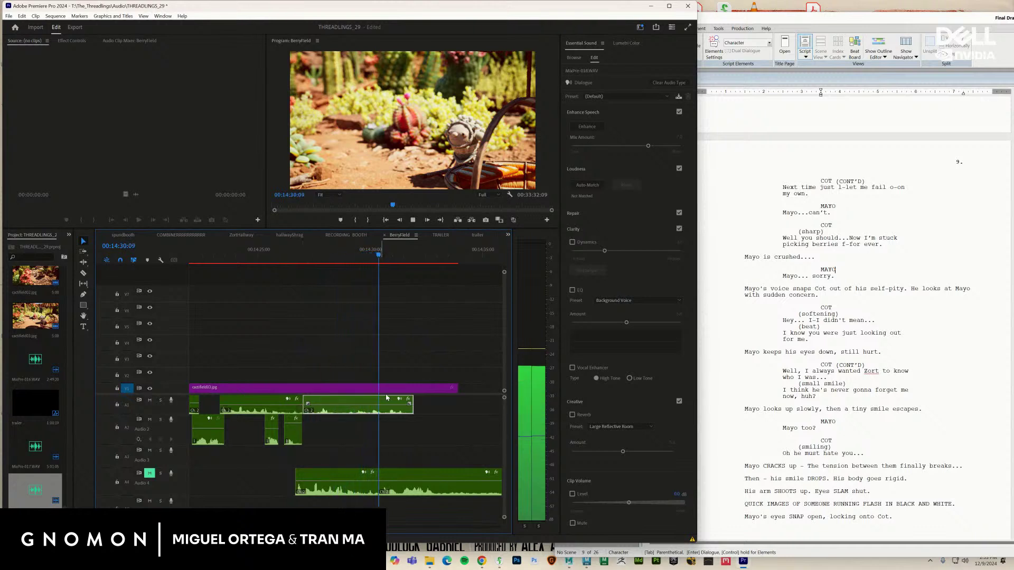
pyautogui.press('space')
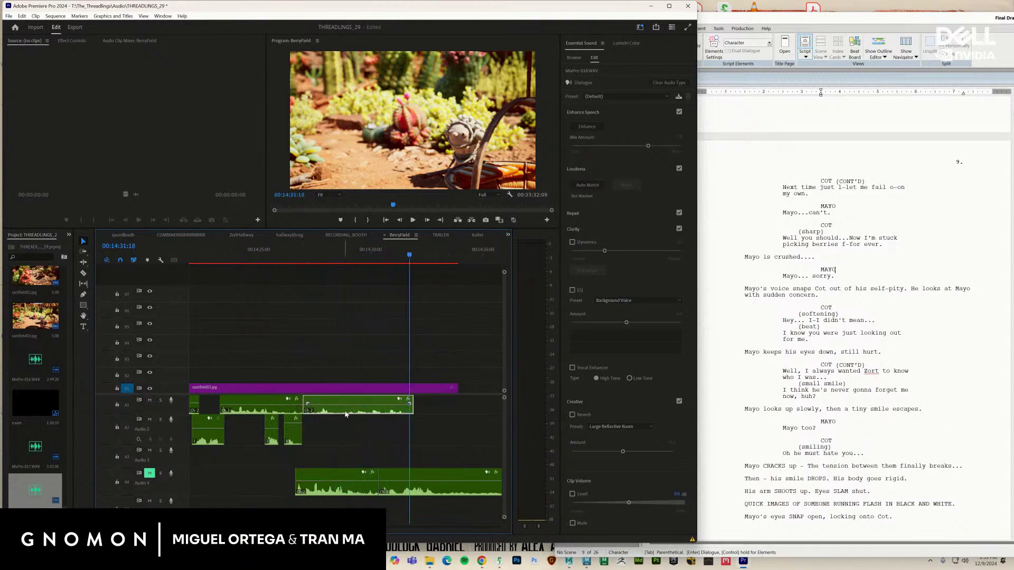
# Split the shortened Audio 1 take at about 00:14:28:17 and delete the part after the cut
pyautogui.click(341, 409)
pyautogui.press('v')
pyautogui.click(370, 407)
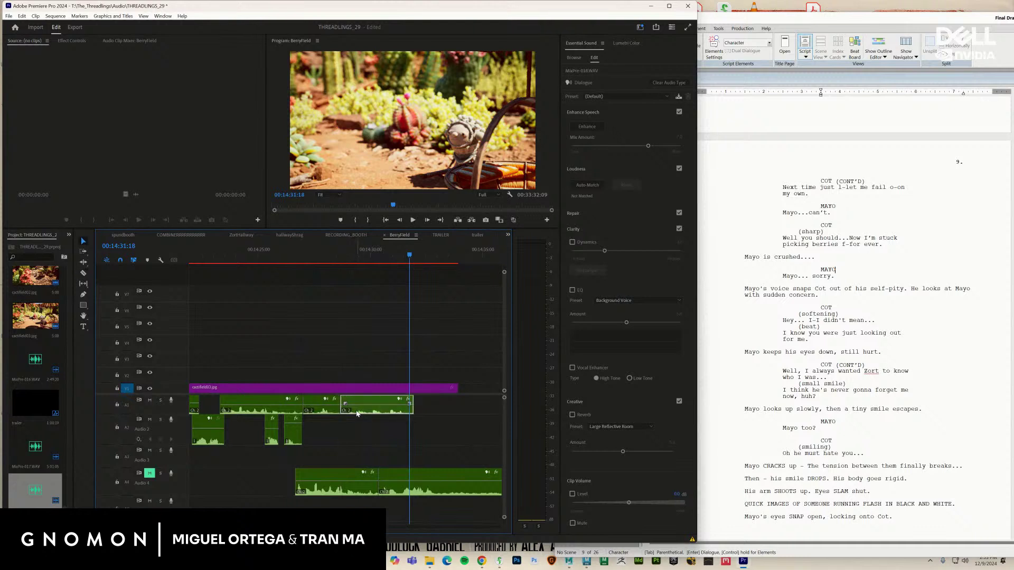
pyautogui.press('Delete')
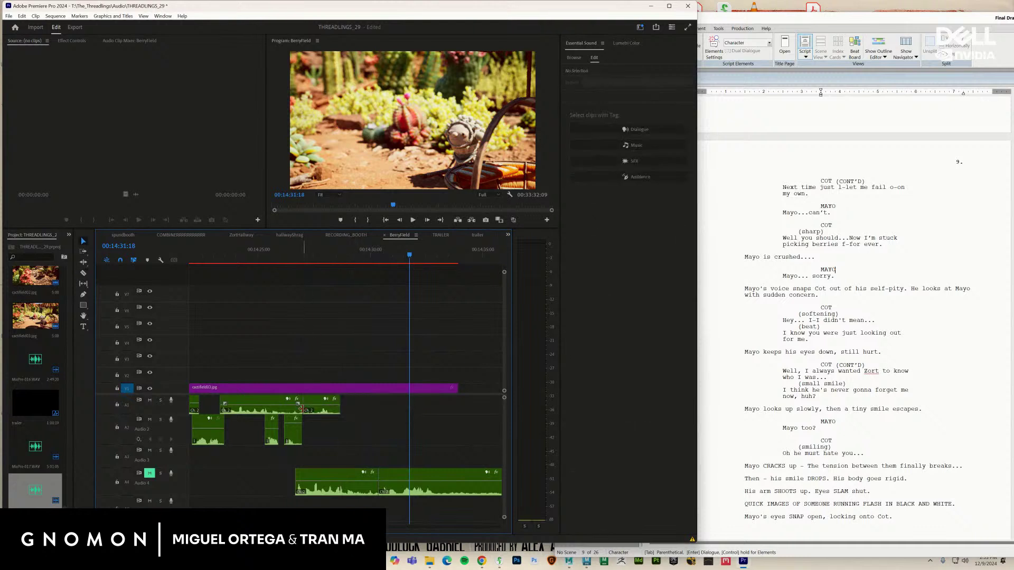
# Replay the BerryField dialogue up to 00:14:28:00 and copy the Mayo take around frame 16219 of RECORDING_BOOTH for use in BerryField
pyautogui.moveTo(246, 259); pyautogui.dragTo(287, 288)
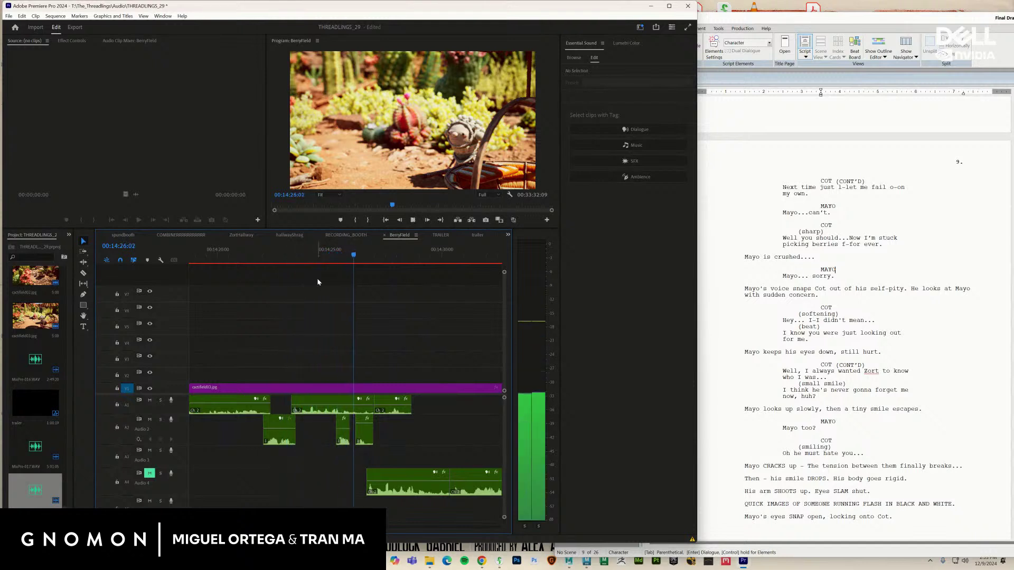
pyautogui.press('space')
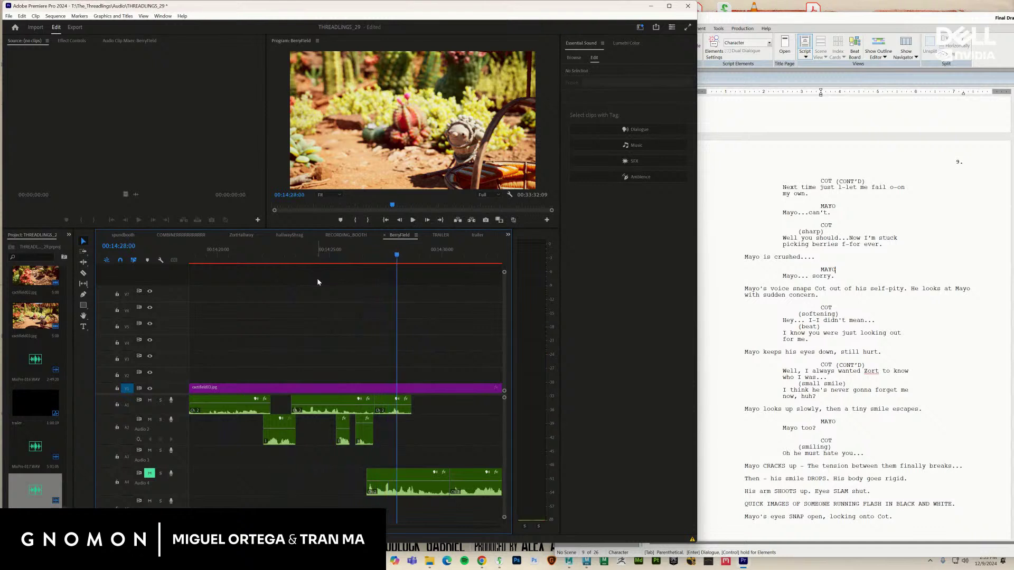
pyautogui.click(341, 236)
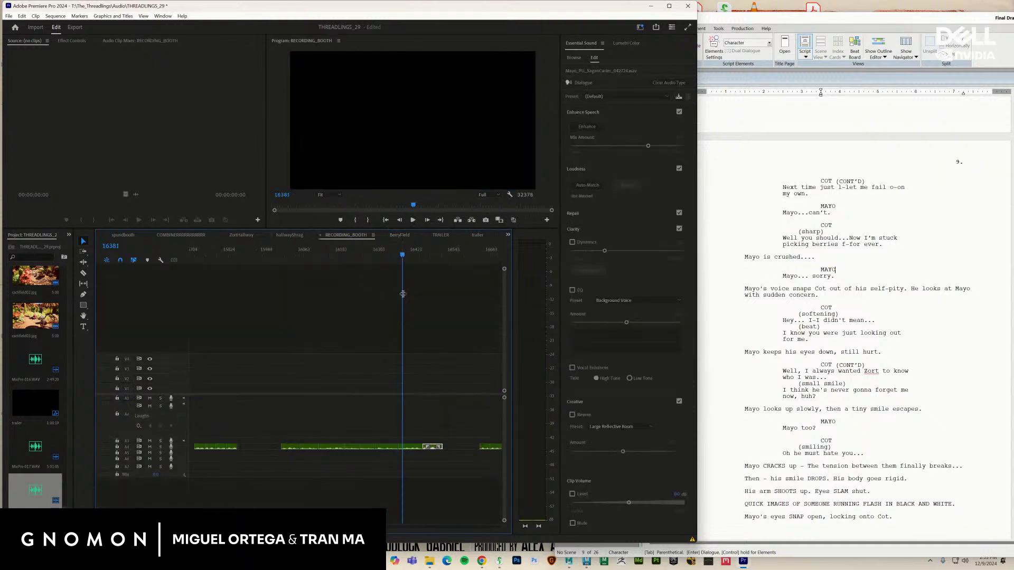
pyautogui.moveTo(366, 251); pyautogui.dragTo(301, 270)
pyautogui.press('space')
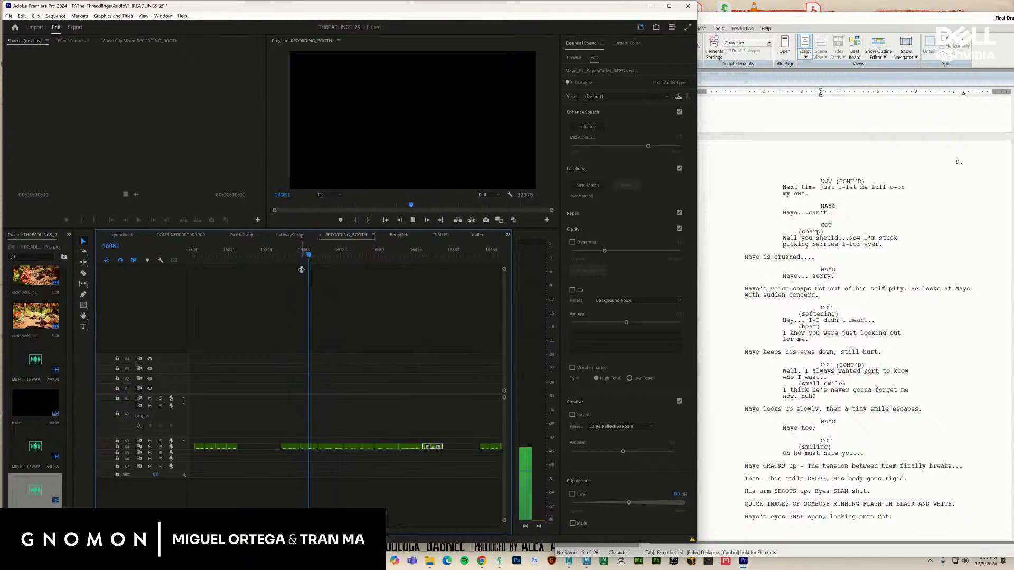
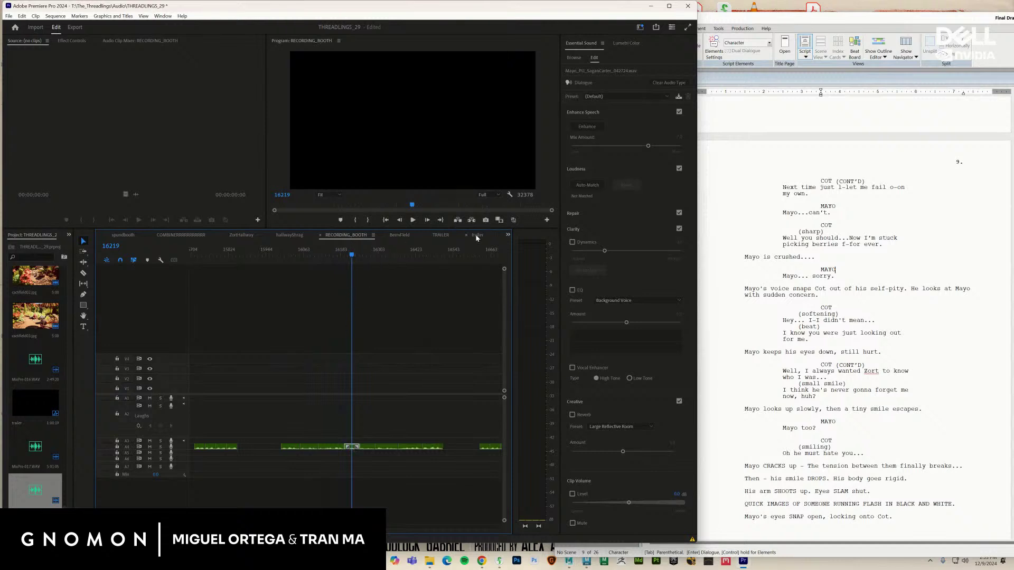
pyautogui.click(401, 236)
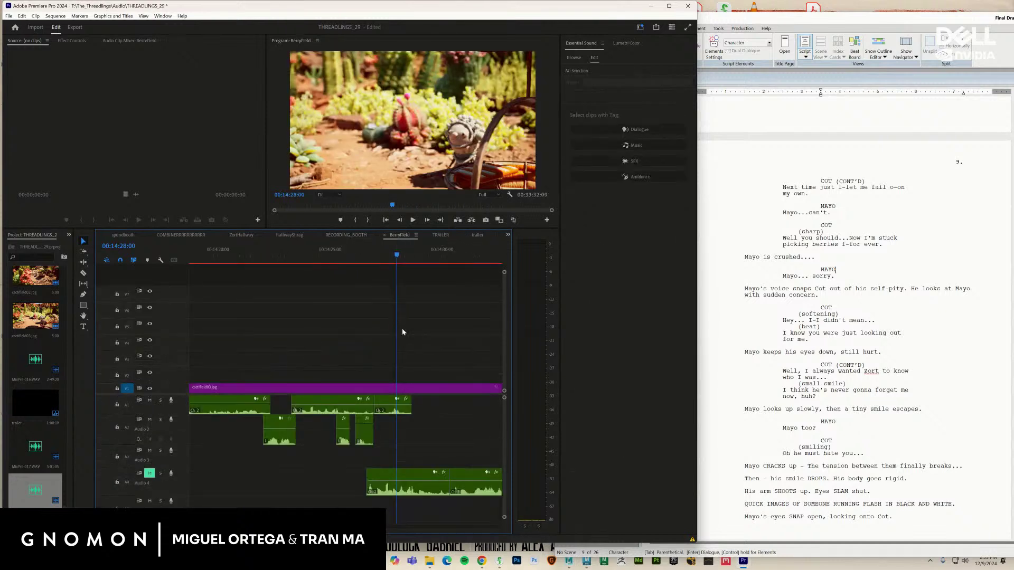
pyautogui.moveTo(408, 254); pyautogui.dragTo(424, 253)
pyautogui.hotkey('ctrl', 'v')
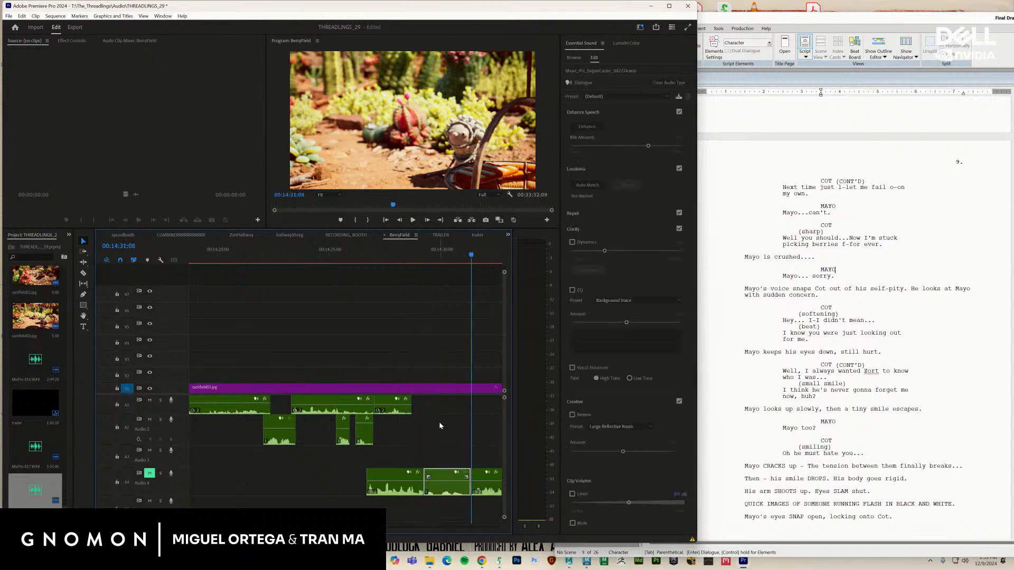
pyautogui.hotkey('ctrl', 'z')
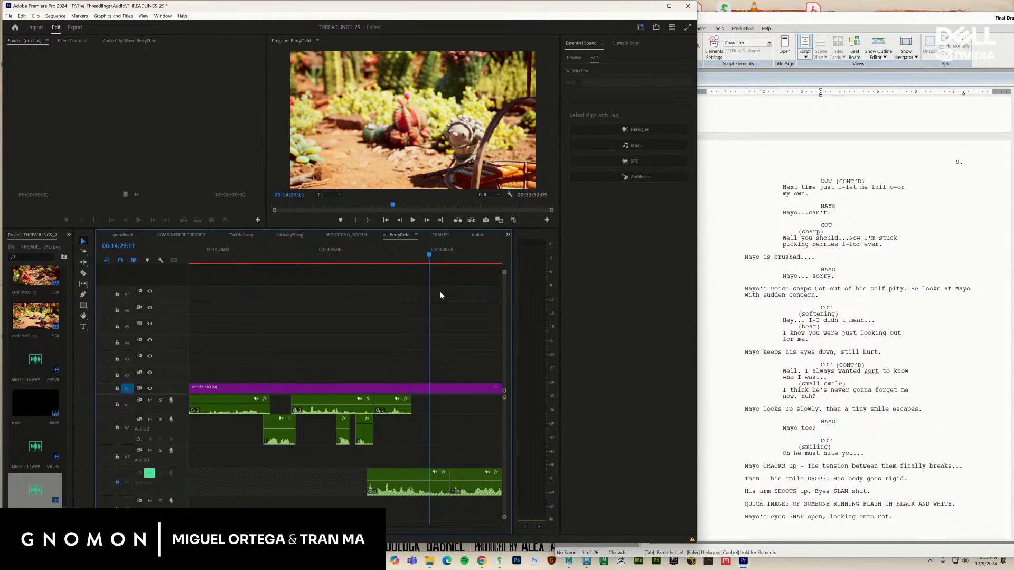
# Place just the opening part of the copied Mayo take on Audio 2 at about 00:14:28:09 and play it from 00:14:25:01
pyautogui.hotkey('ctrl', 'v')
pyautogui.moveTo(445, 517); pyautogui.dragTo(445, 442)
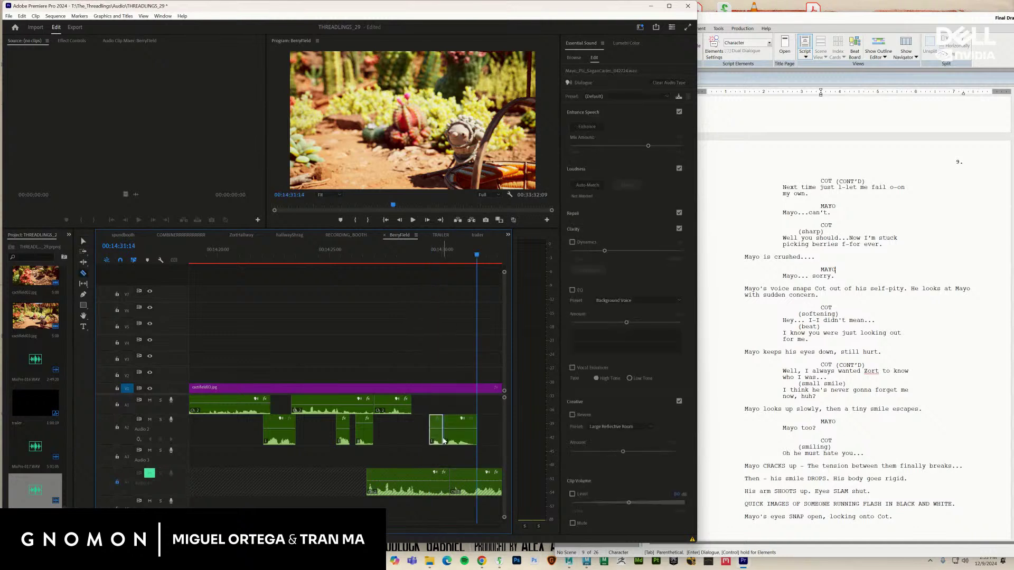
pyautogui.moveTo(455, 441); pyautogui.dragTo(411, 440)
pyautogui.moveTo(382, 264); pyautogui.dragTo(339, 266)
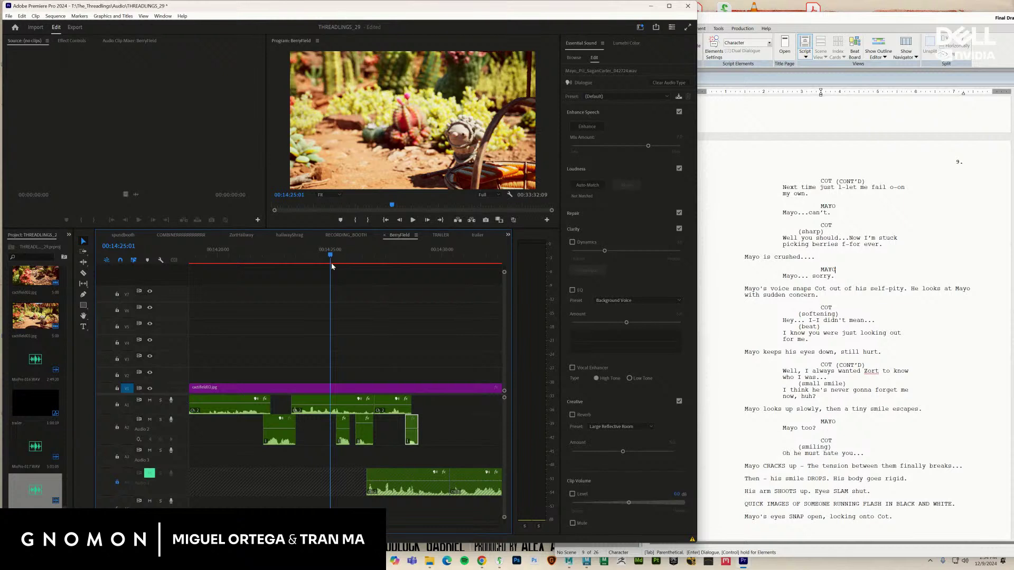
pyautogui.press('space')
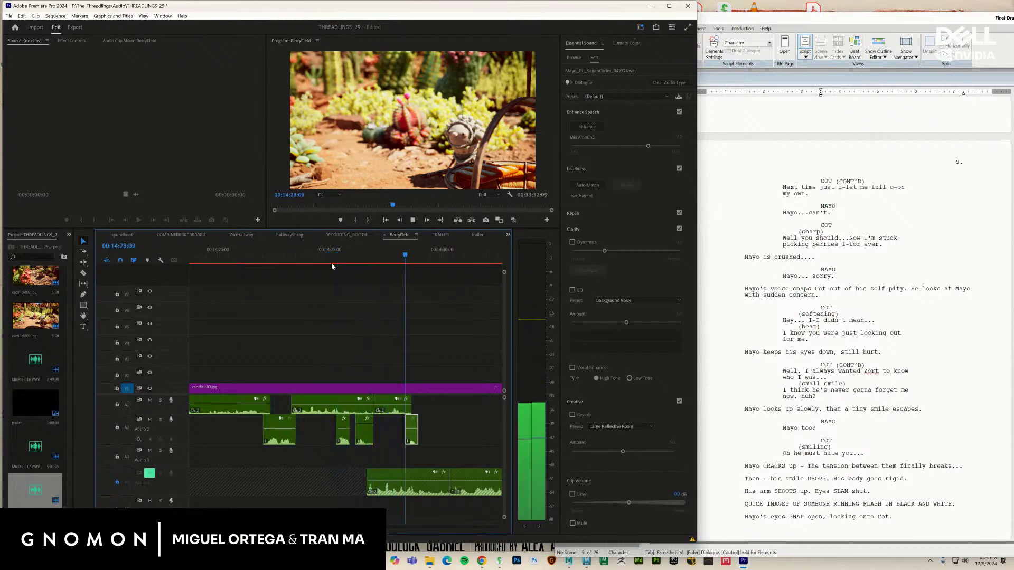
pyautogui.press('space')
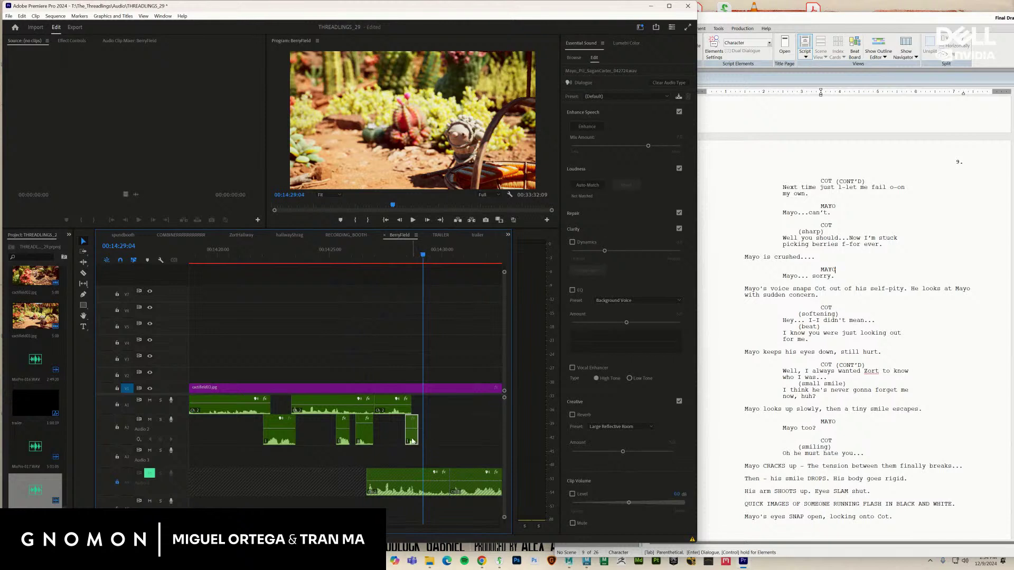
# Move the new short Audio 2 clip earlier to about 00:14:27:06 and replay the dialogue from about 00:14:25
pyautogui.moveTo(395, 439); pyautogui.dragTo(386, 439)
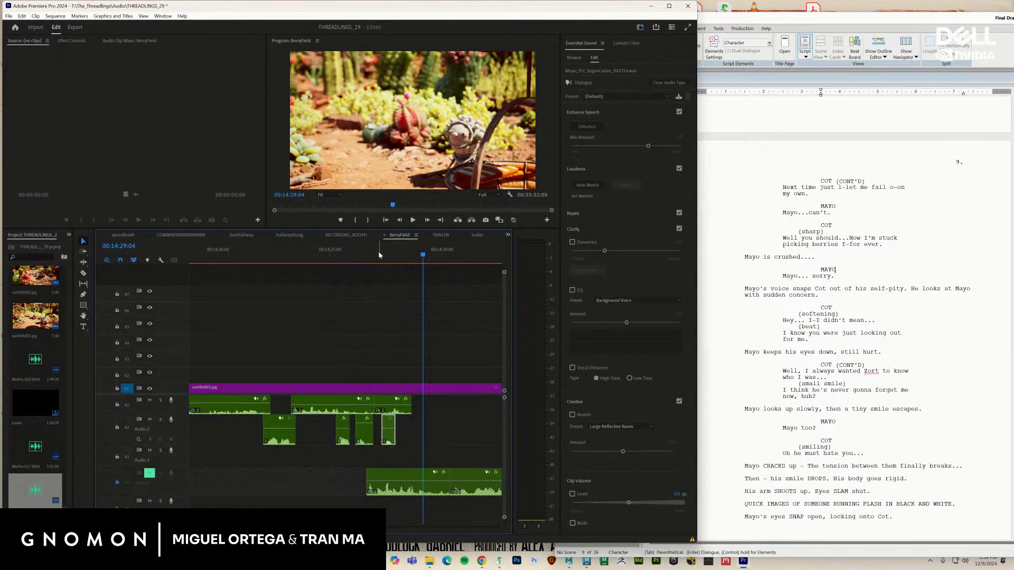
pyautogui.moveTo(379, 256); pyautogui.dragTo(340, 266)
pyautogui.press('space')
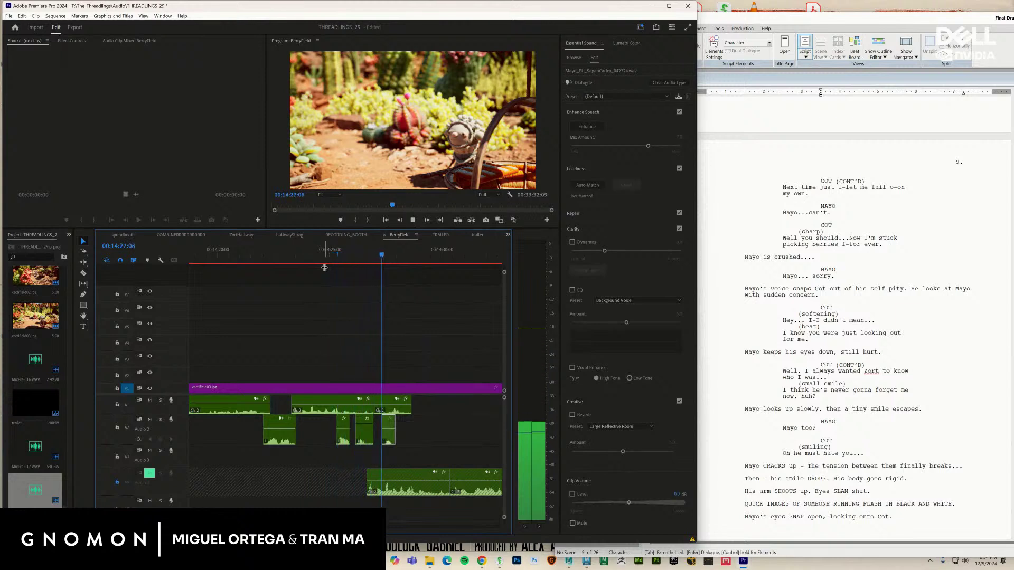
pyautogui.press('space')
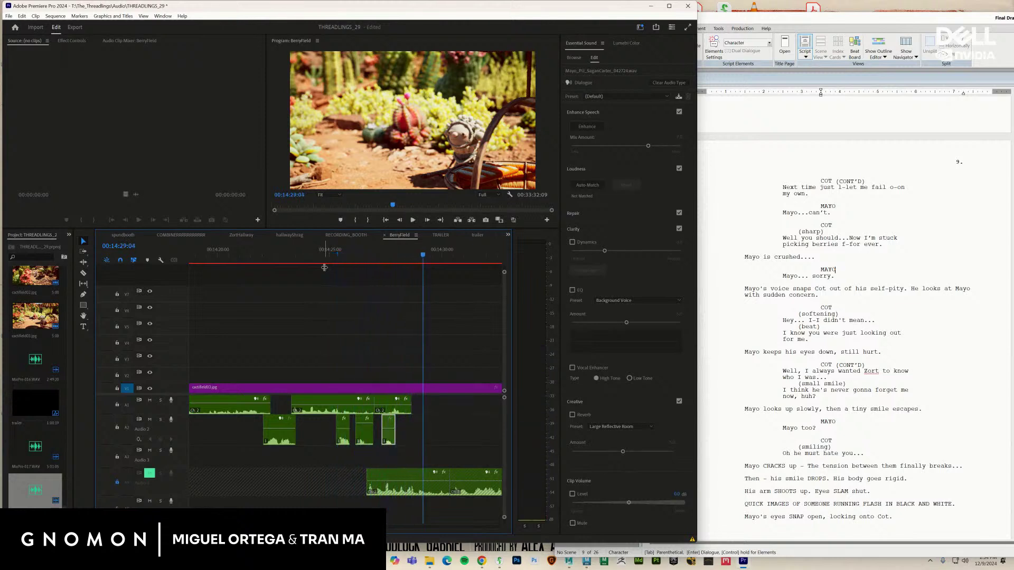
# Check the volume effect of the Audio 2 clip at about 00:14:26 and replay the dialogue around the three short Audio 2 clips
pyautogui.click(363, 441)
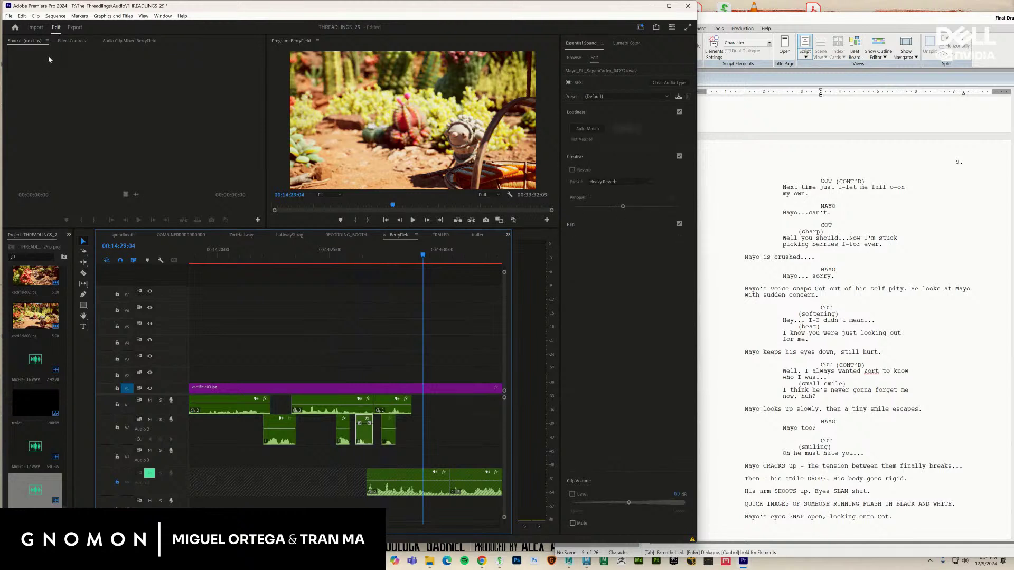
pyautogui.click(72, 43)
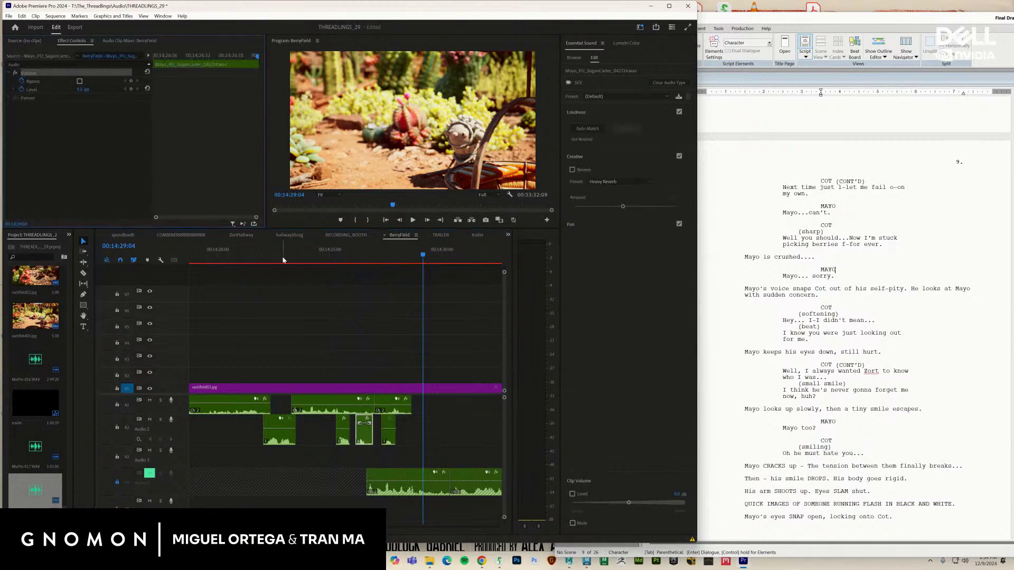
pyautogui.moveTo(409, 438); pyautogui.dragTo(358, 374)
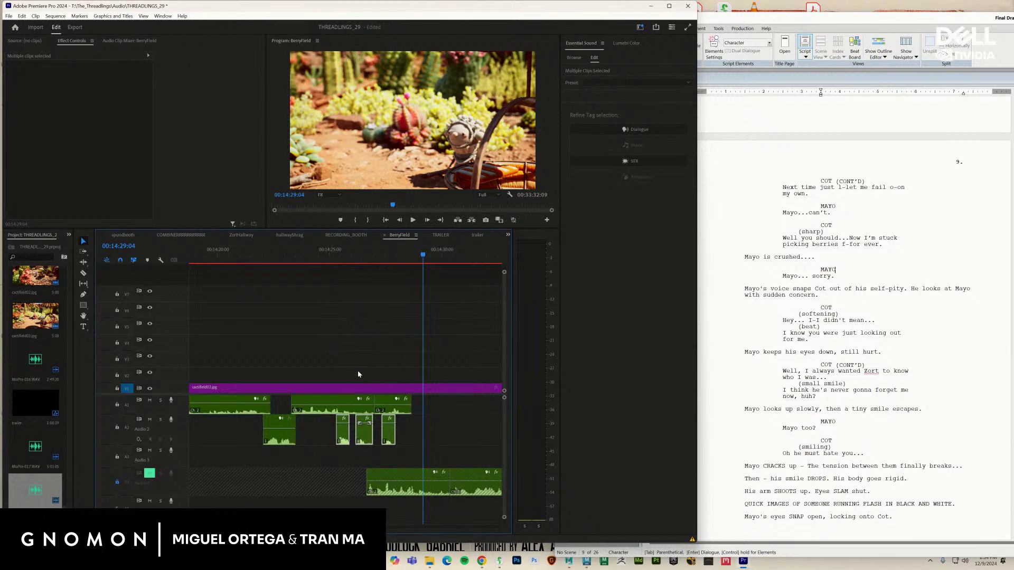
pyautogui.click(344, 258)
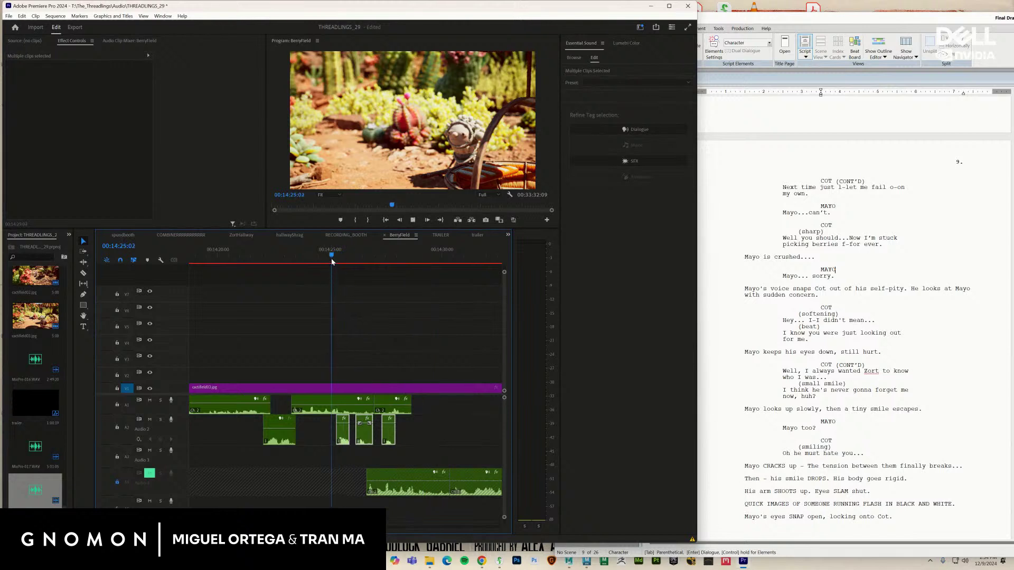
pyautogui.press('space')
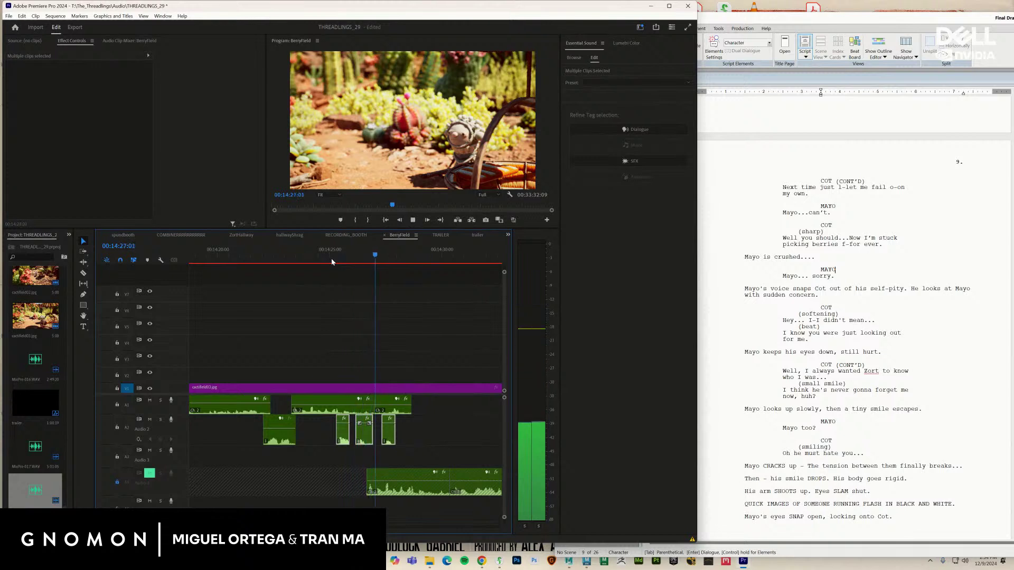
pyautogui.press('space')
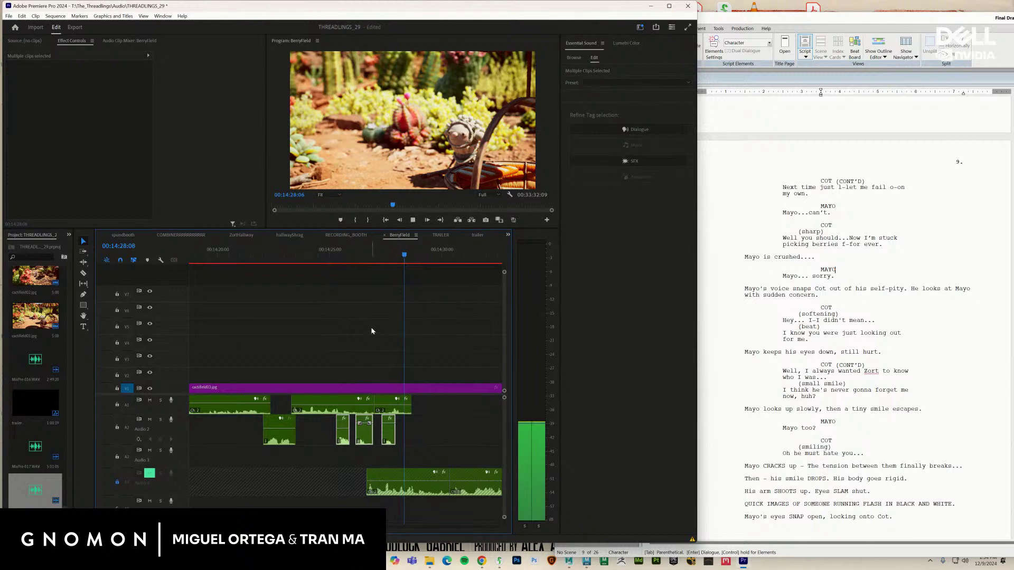
pyautogui.press('space')
pyautogui.press('space')
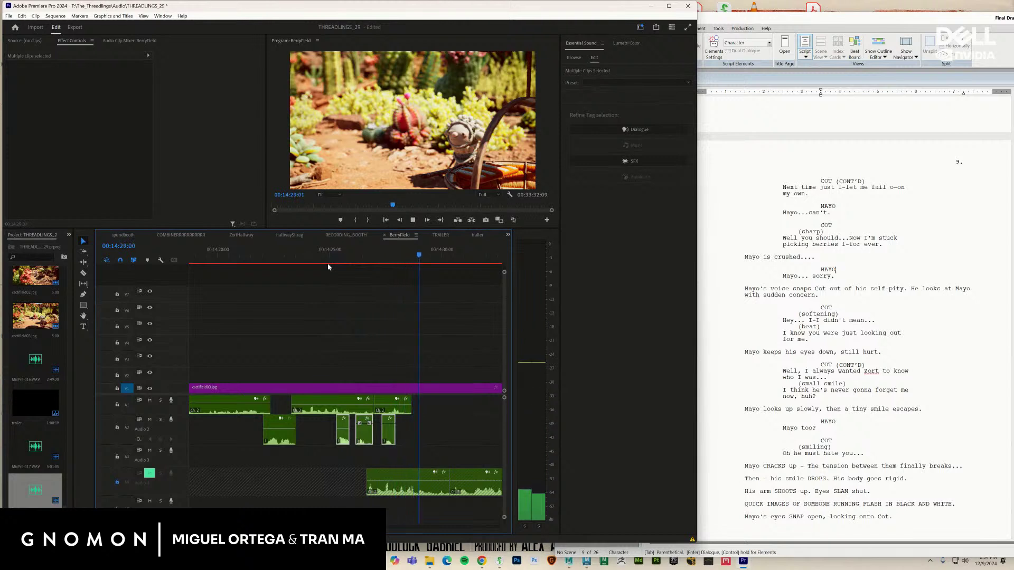
pyautogui.press('space')
# Return to the RECORDING_BOOTH sequence and audition the voice takes between about frames 16813 and 17696
pyautogui.click(336, 236)
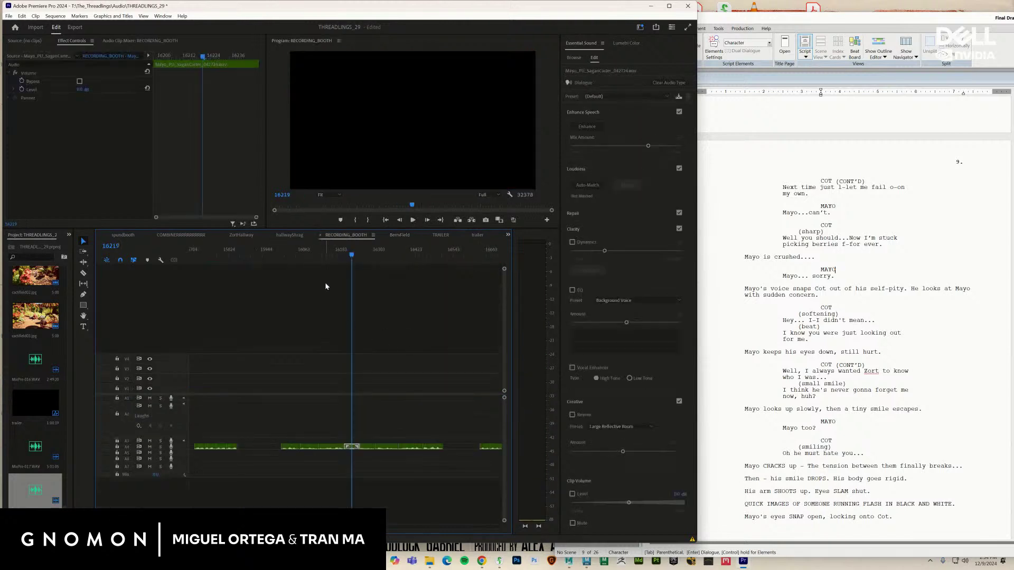
pyautogui.press('space')
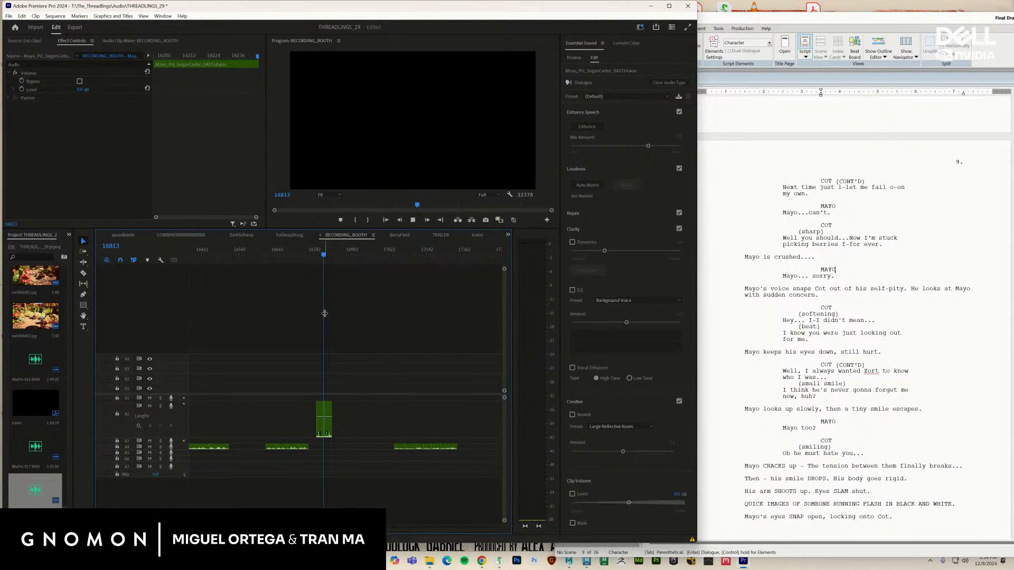
pyautogui.press('space')
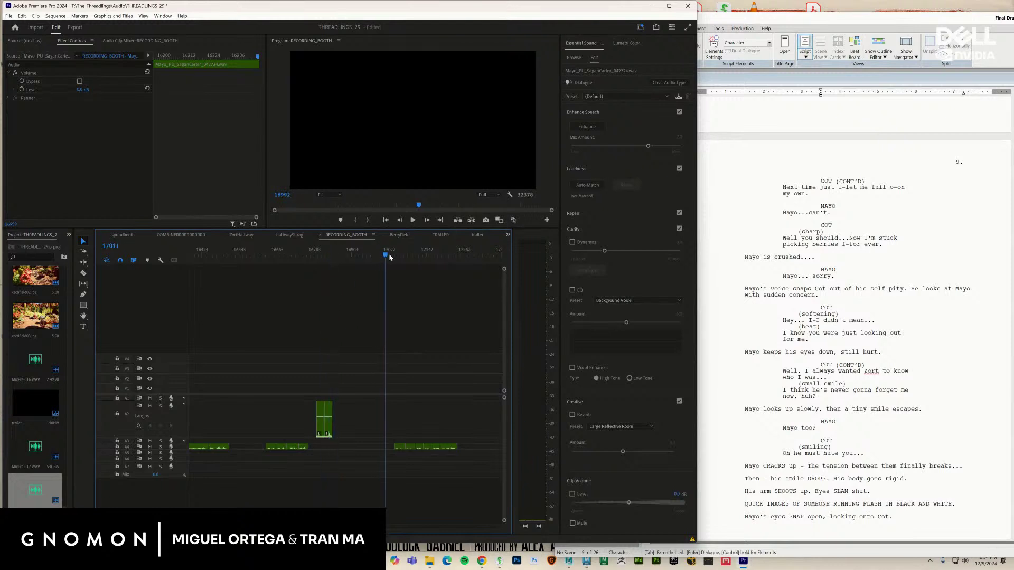
pyautogui.press('space')
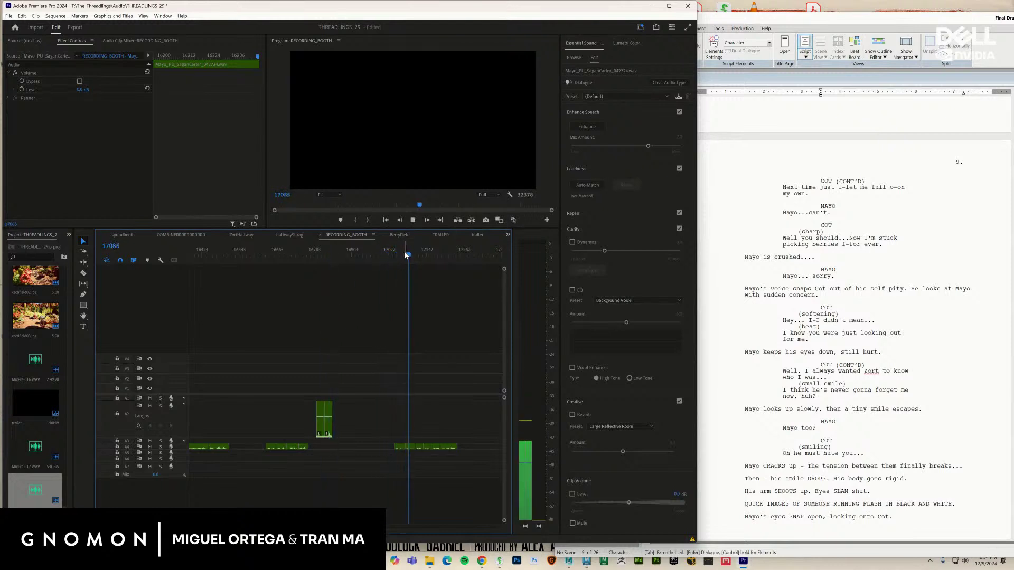
pyautogui.moveTo(406, 255); pyautogui.dragTo(491, 272)
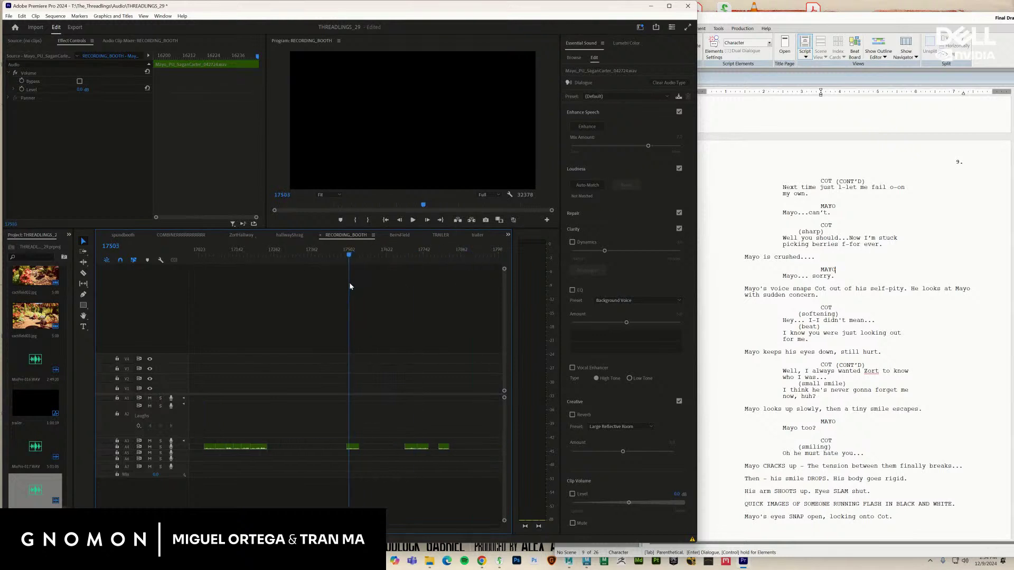
pyautogui.press('space')
pyautogui.click(408, 260)
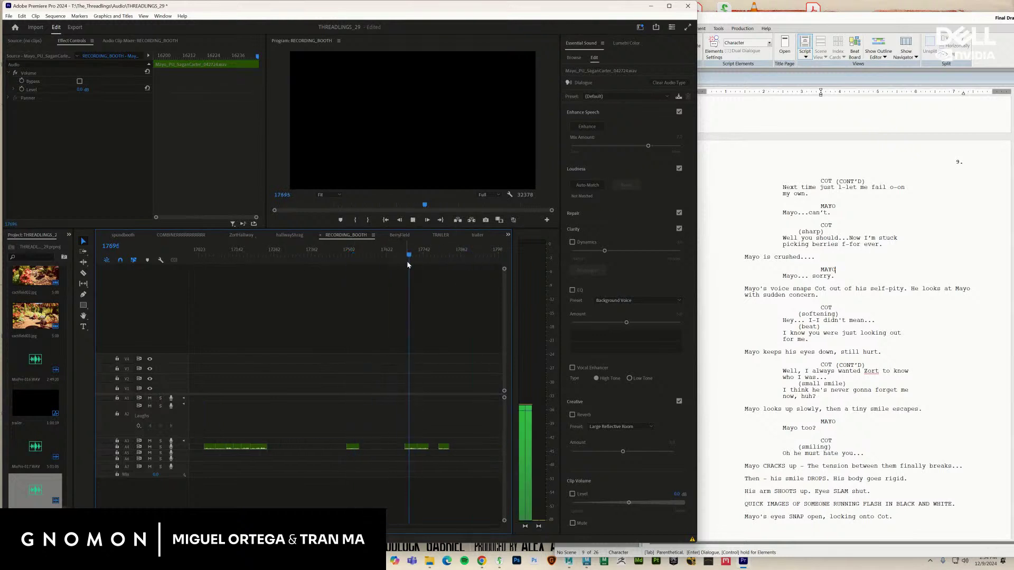
# Audition the group of short takes between about frames 18459 and 19196 of RECORDING_BOOTH, going back over the ones near 18490
pyautogui.moveTo(407, 259); pyautogui.dragTo(430, 262)
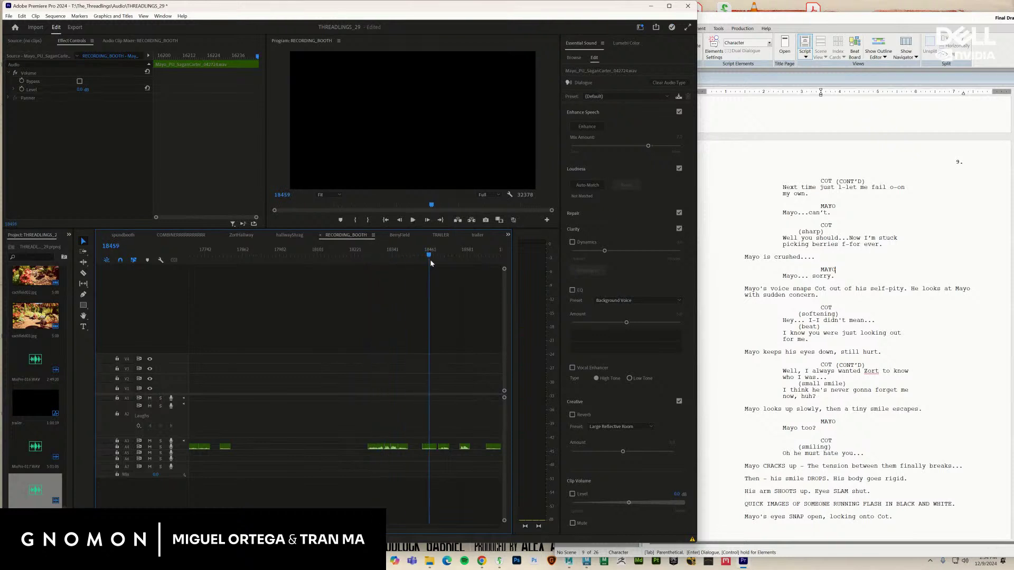
pyautogui.press('space')
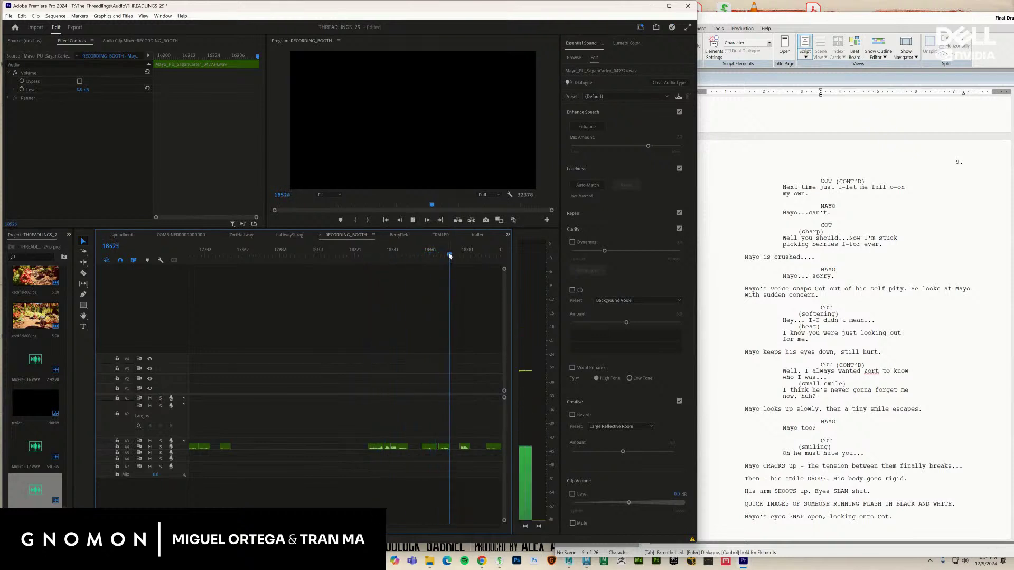
pyautogui.click(356, 288)
pyautogui.press('space')
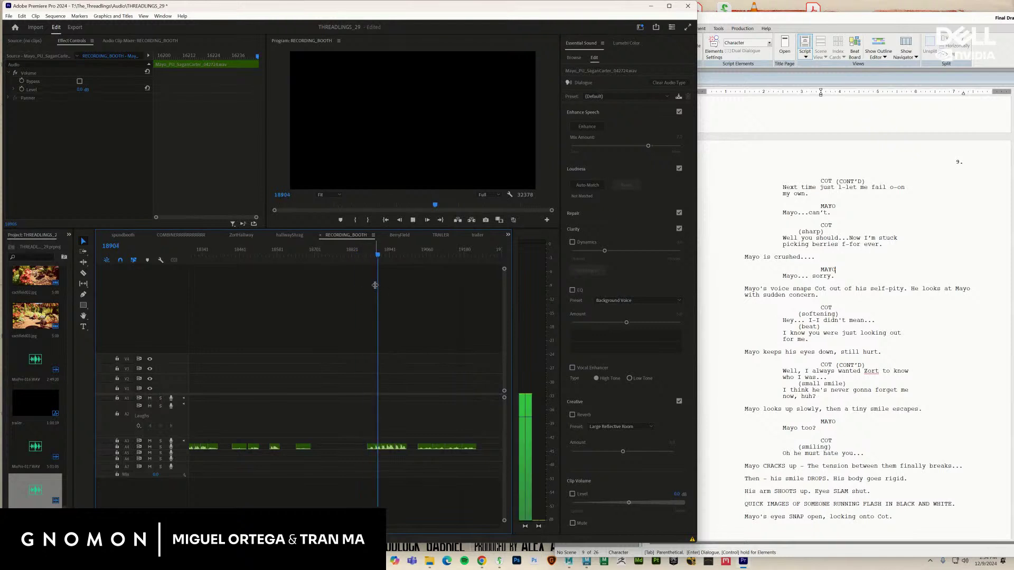
pyautogui.press('space')
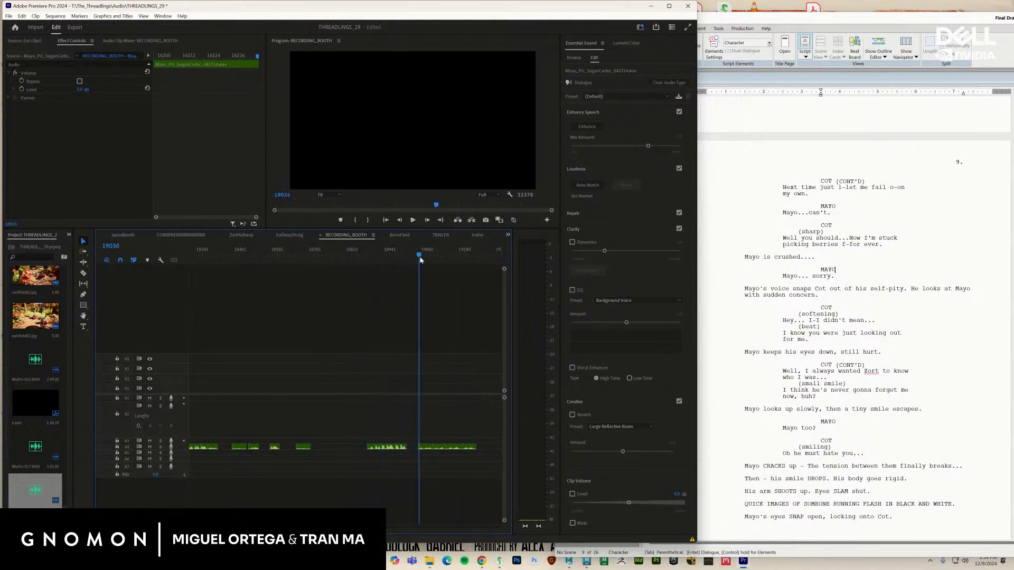
pyautogui.moveTo(421, 259); pyautogui.dragTo(419, 259)
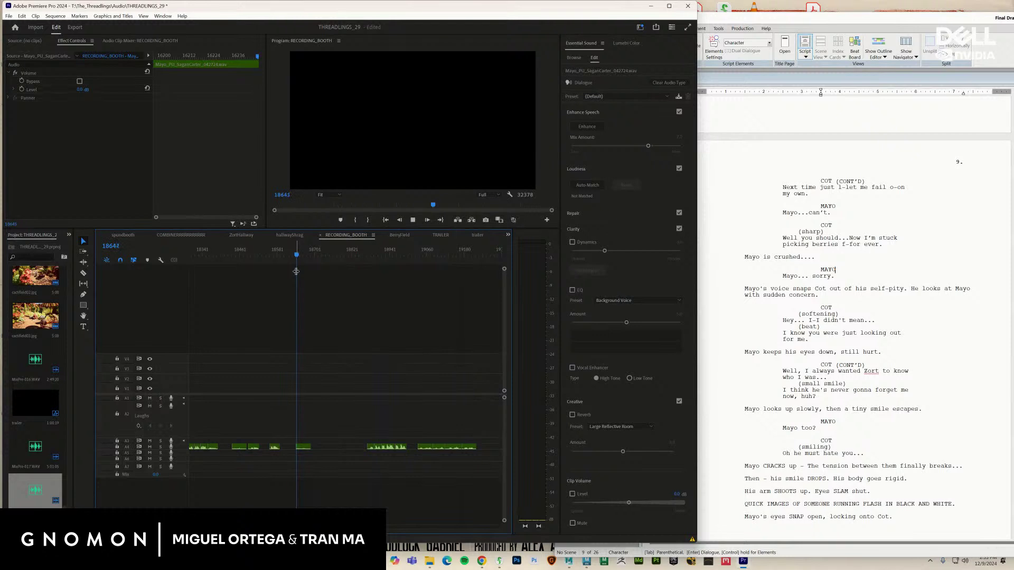
pyautogui.press('space')
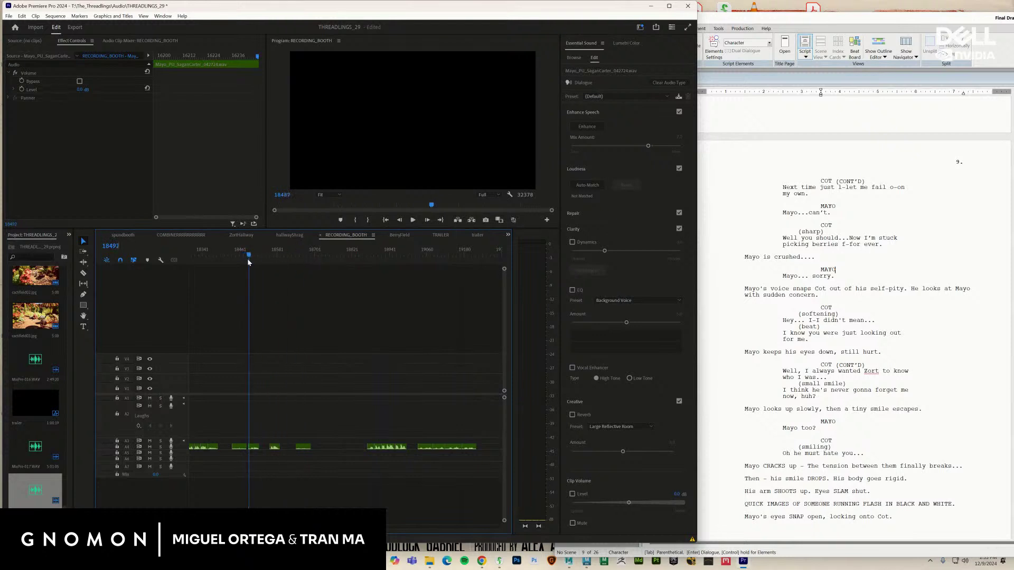
pyautogui.press('space')
pyautogui.moveTo(251, 256); pyautogui.dragTo(456, 281)
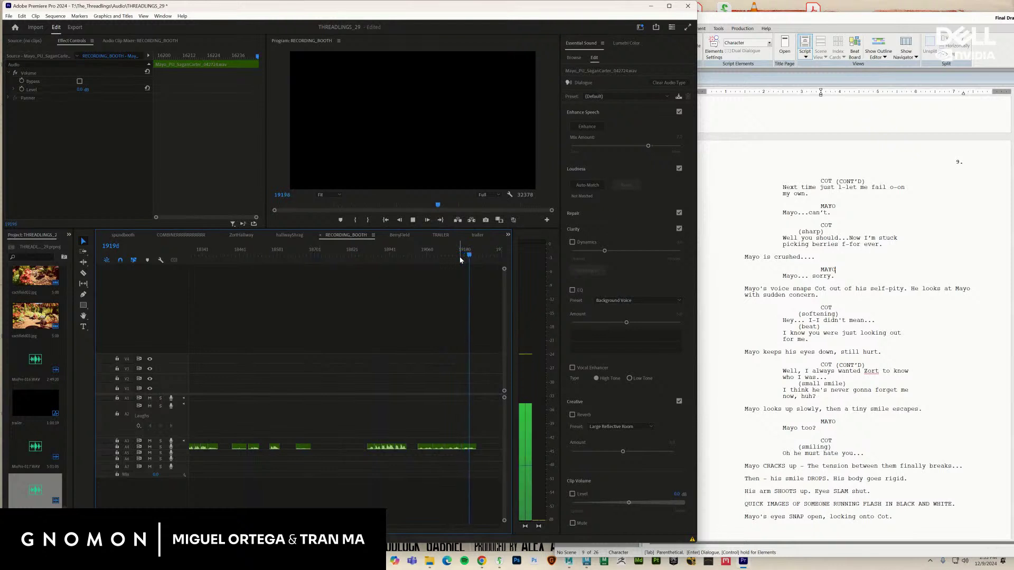
# Sample the recordings between about frames 19334 and 19853, including the longer takes at about 19470 and 19771
pyautogui.click(340, 257)
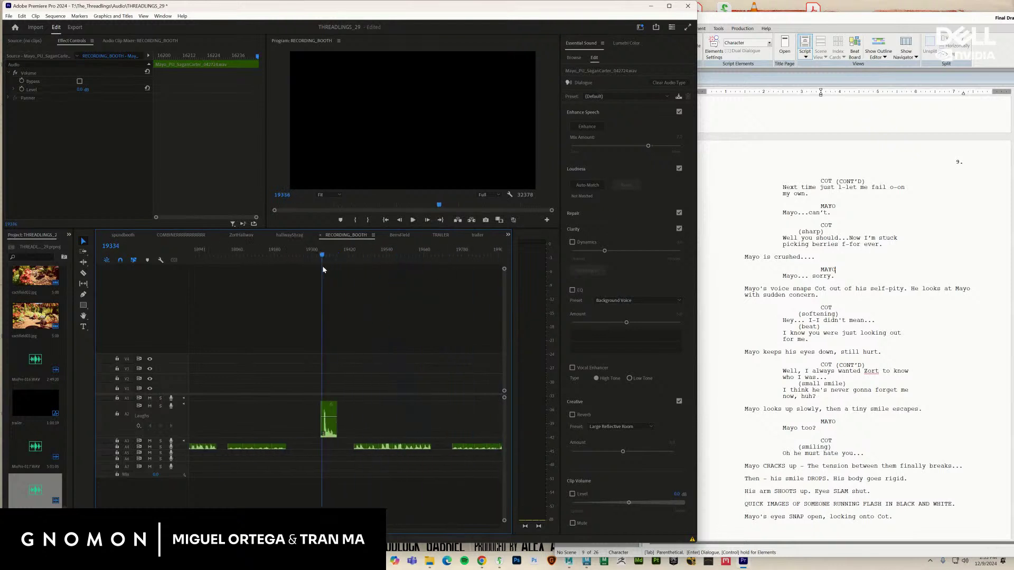
pyautogui.moveTo(340, 259); pyautogui.dragTo(355, 260)
pyautogui.press('space')
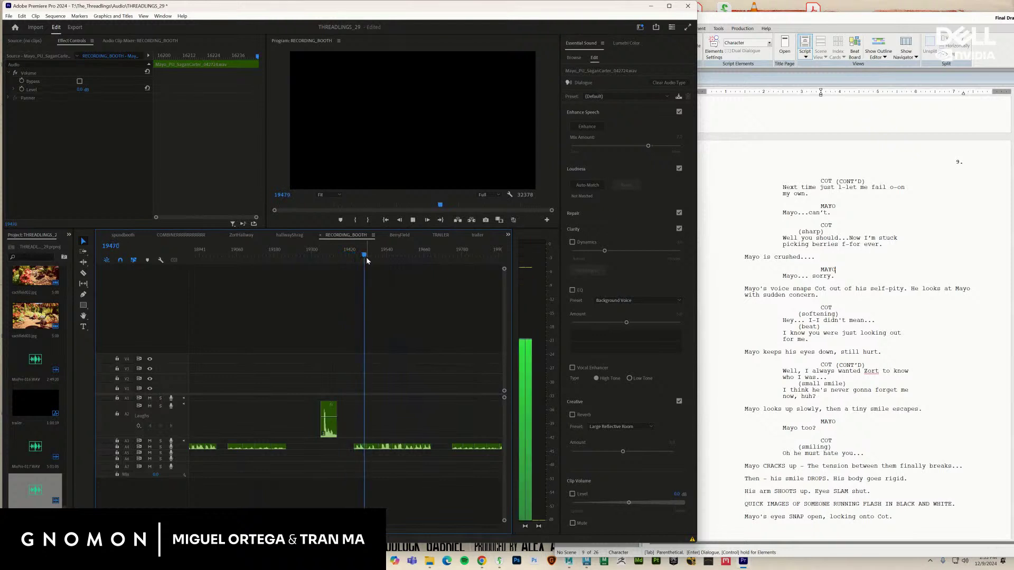
pyautogui.click(486, 265)
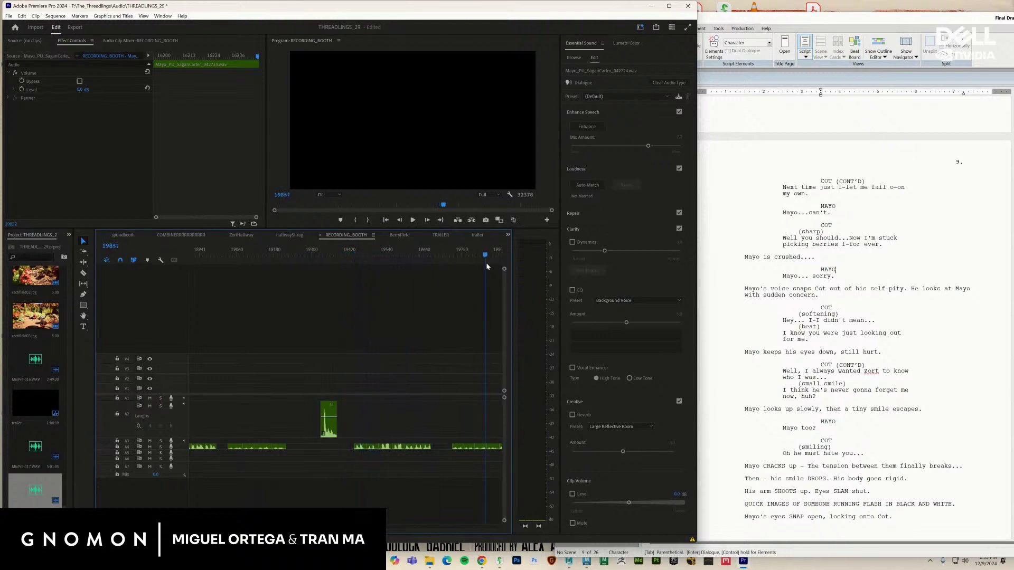
pyautogui.click(451, 262)
pyautogui.press('space')
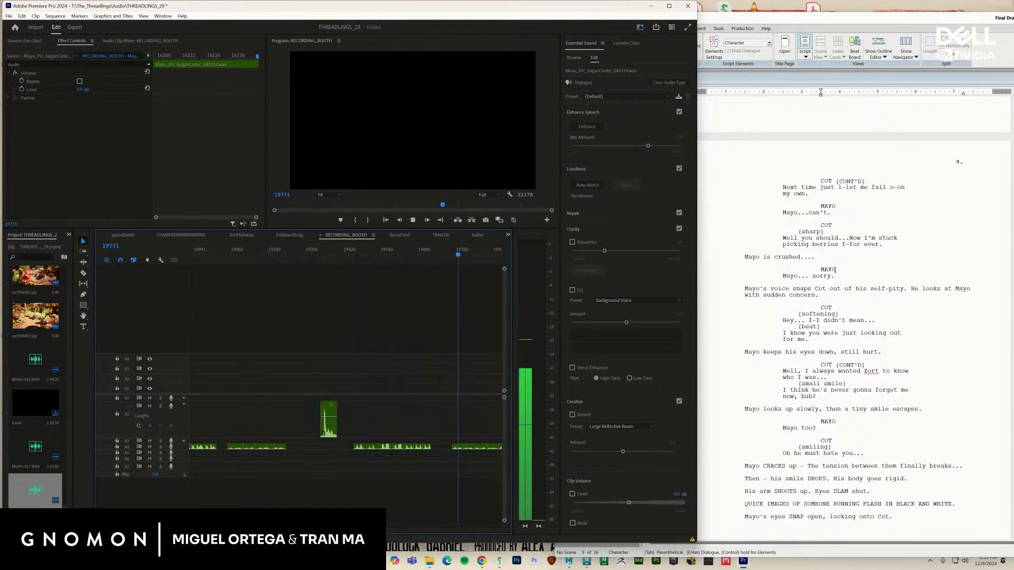
# Listen for a usable take further along RECORDING_BOOTH, from about frame 20632 to the clips around 22840 and 23033
pyautogui.scroll(-10, 324, 419)
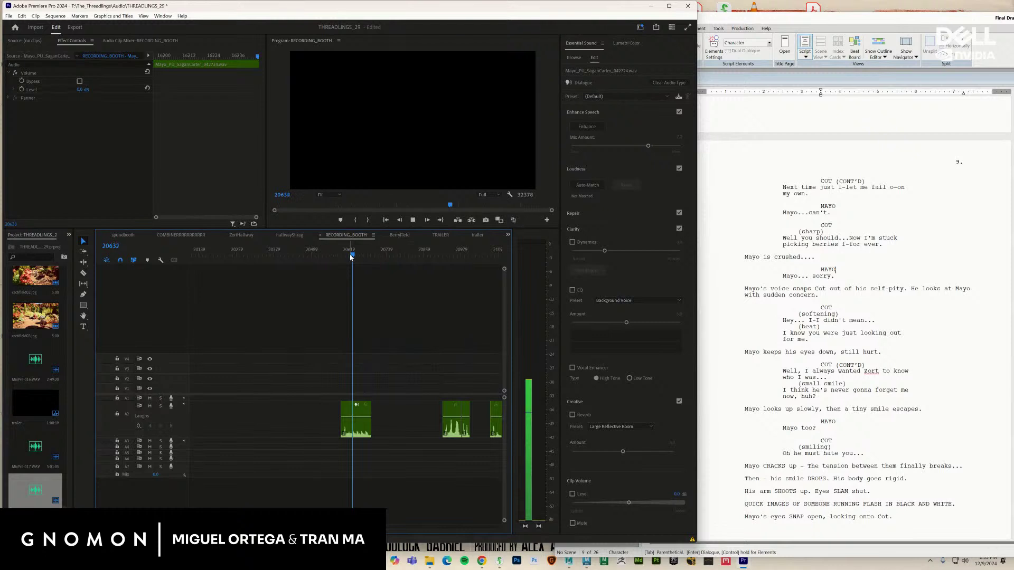
pyautogui.click(425, 256)
pyautogui.moveTo(456, 269); pyautogui.dragTo(530, 292)
pyautogui.press('space')
pyautogui.press('space')
pyautogui.moveTo(315, 312); pyautogui.dragTo(282, 331)
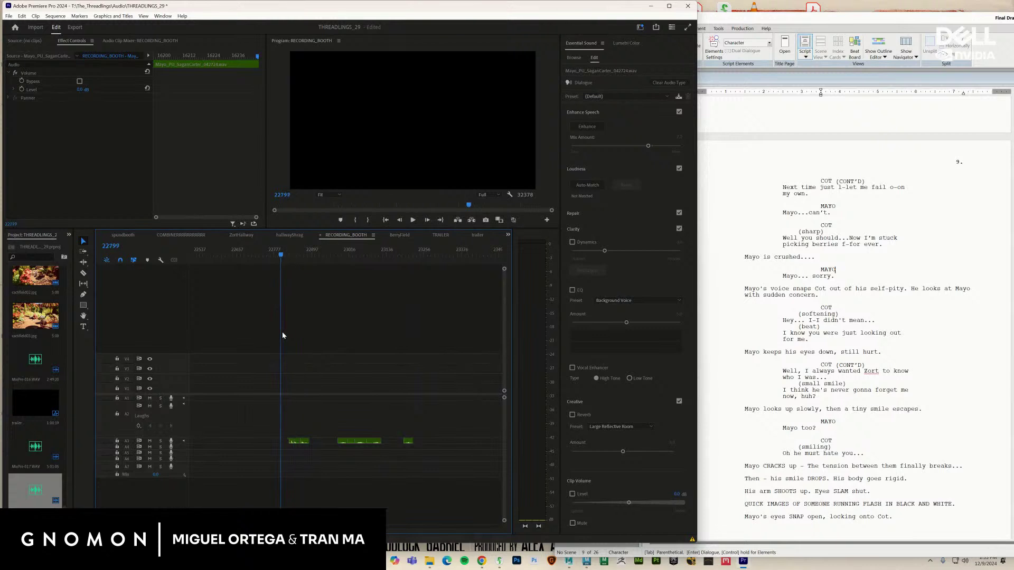
pyautogui.press('space')
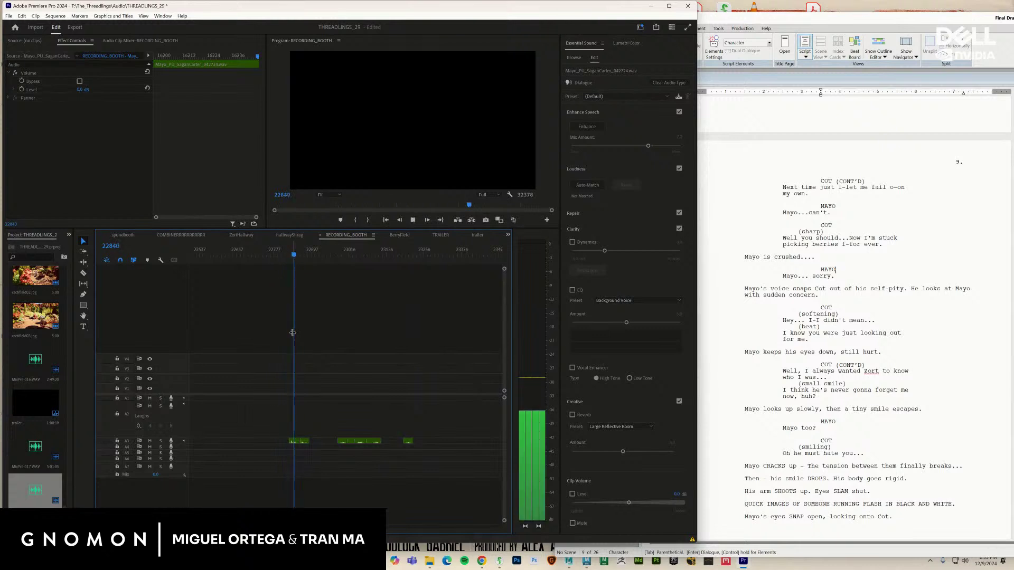
pyautogui.click(339, 257)
pyautogui.press('space')
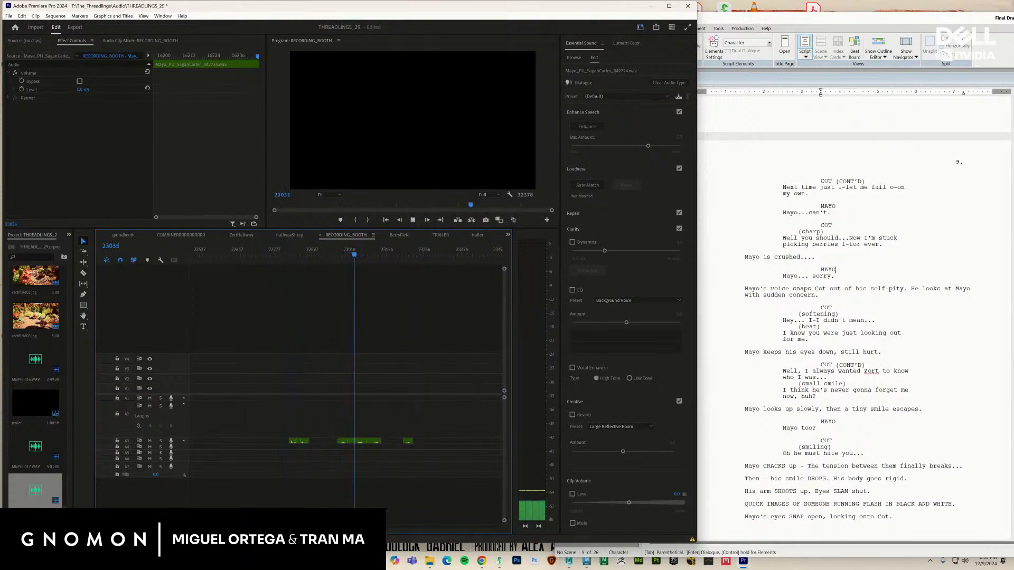
# Find the dense cluster of clips starting near frame 25056 and play its takes up to about 25298
pyautogui.press('-')
pyautogui.press('-')
pyautogui.press('-')
pyautogui.press('-')
pyautogui.press('space')
pyautogui.moveTo(430, 257); pyautogui.dragTo(435, 258)
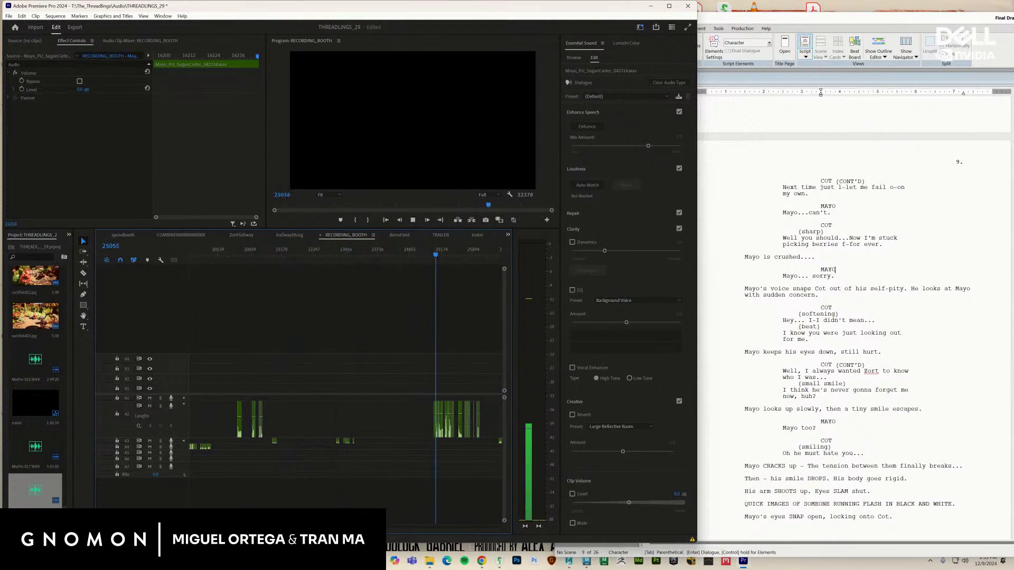
pyautogui.press('=')
pyautogui.press('=')
pyautogui.press('=')
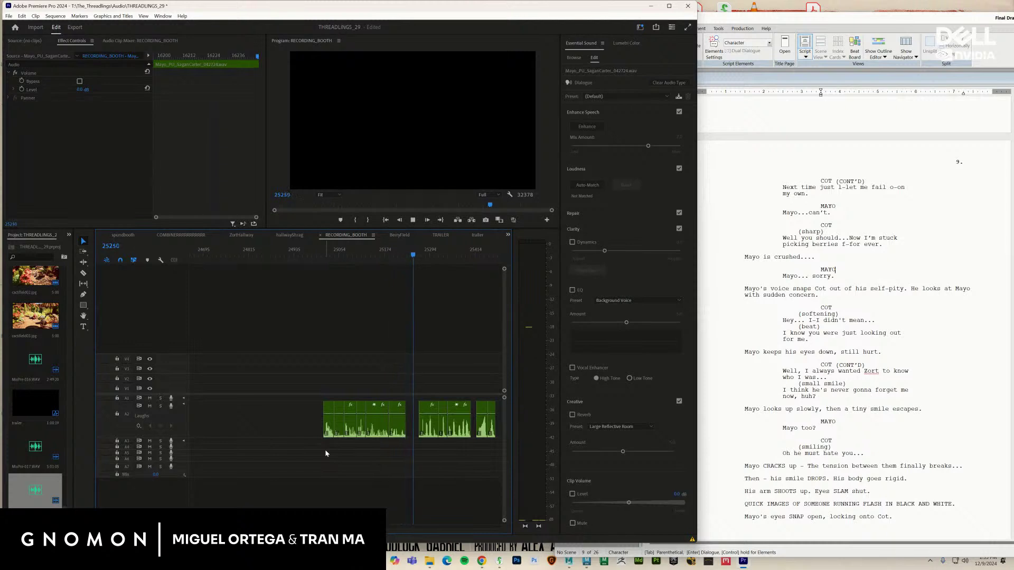
pyautogui.press('space')
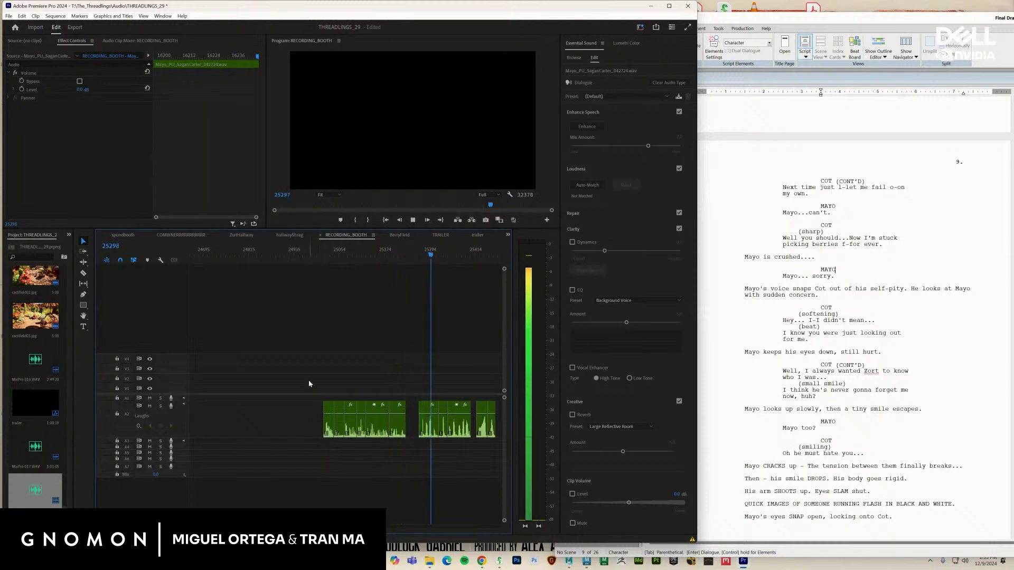
# Replay the clip cluster from its start and audition its remaining takes up to about frame 25957
pyautogui.click(325, 256)
pyautogui.press('space')
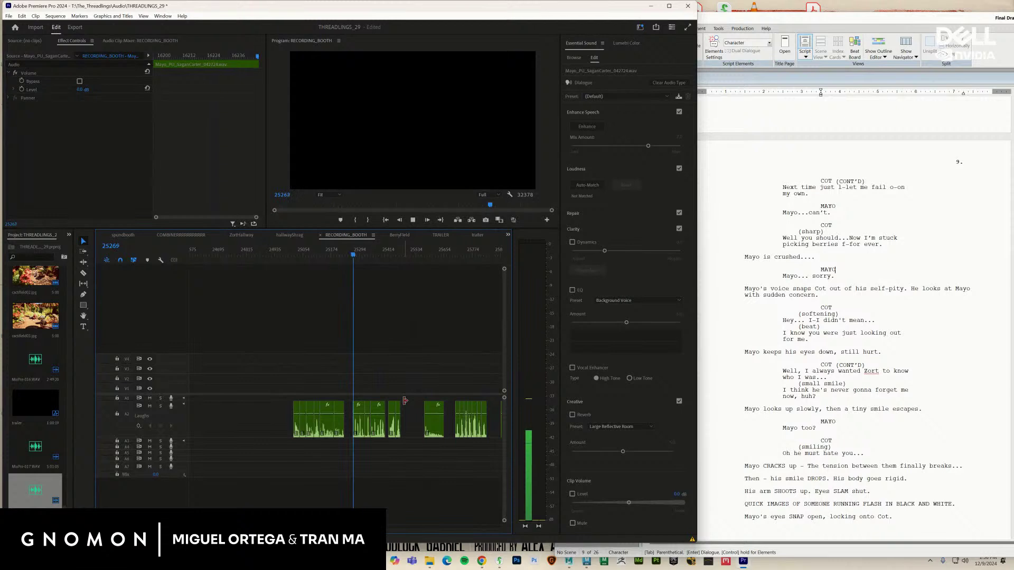
pyautogui.press('space')
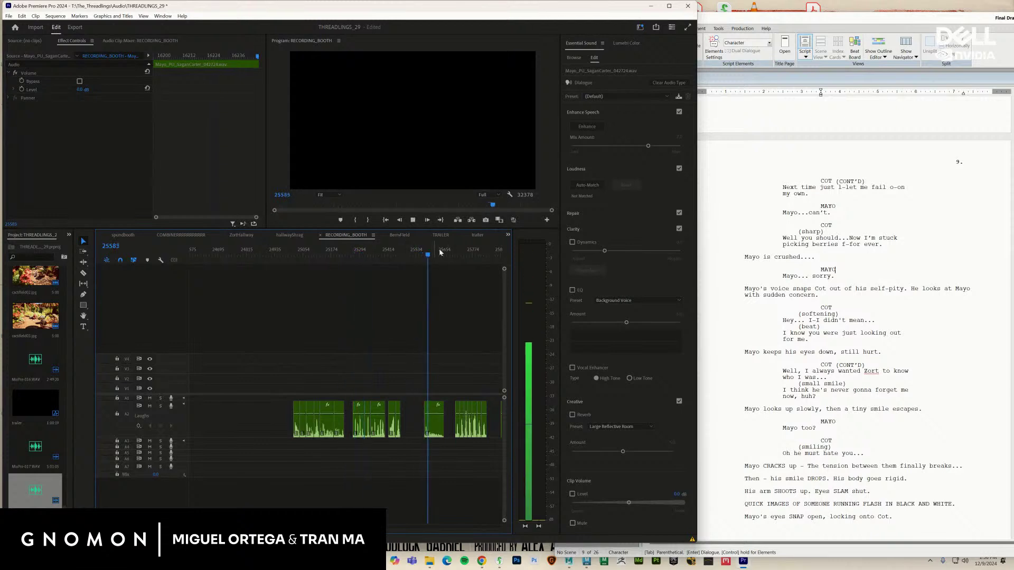
pyautogui.click(452, 254)
pyautogui.press('space')
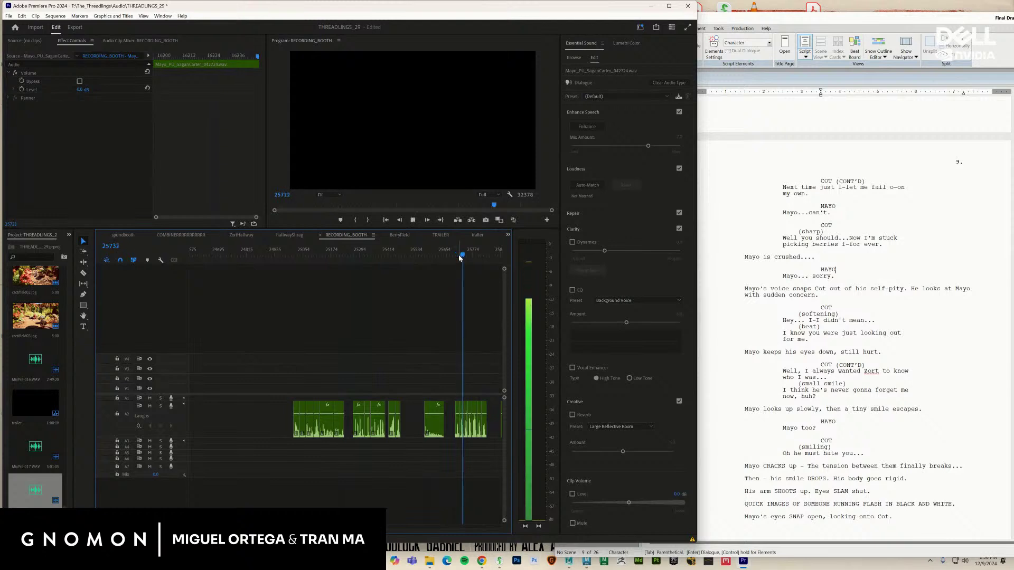
pyautogui.moveTo(460, 258)
pyautogui.mouseDown()
pyautogui.moveTo(491, 259)
pyautogui.moveTo(461, 271)
pyautogui.mouseUp()
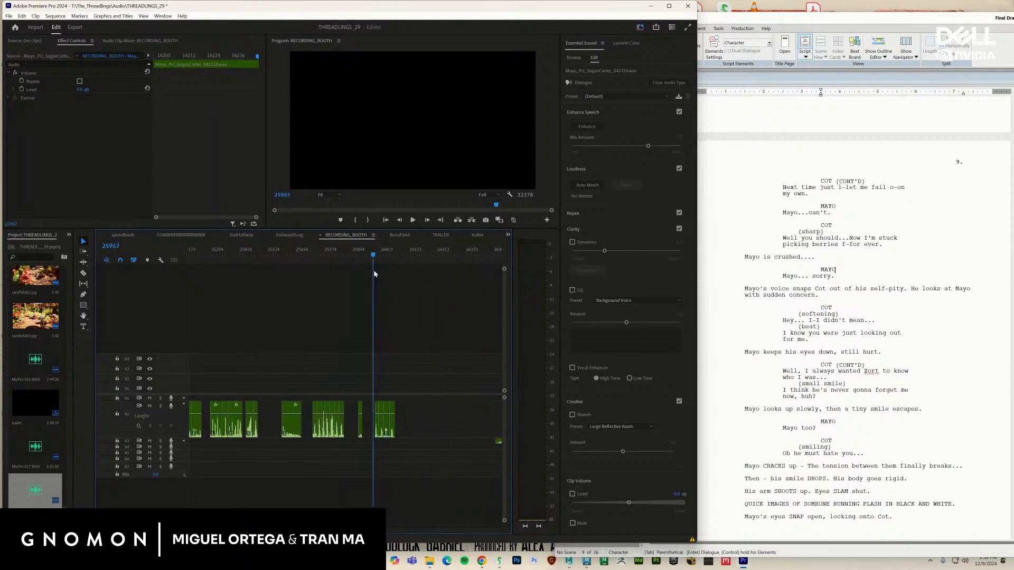
pyautogui.press('Left')
# Audition the takes after the cluster, at about frames 26541 and 27050
pyautogui.moveTo(384, 255); pyautogui.dragTo(363, 266)
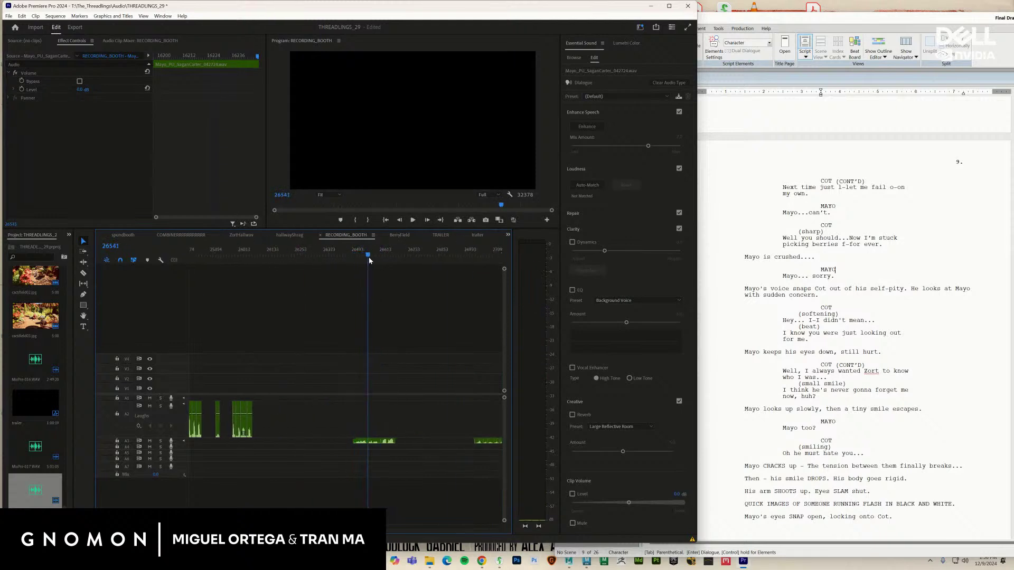
pyautogui.press('space')
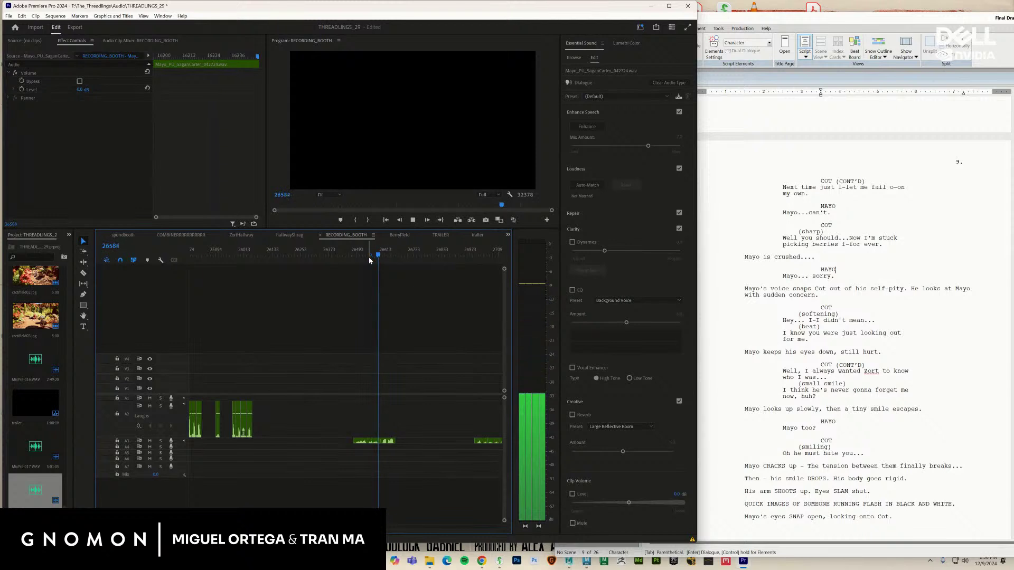
pyautogui.moveTo(383, 257); pyautogui.dragTo(357, 303)
pyautogui.press('space')
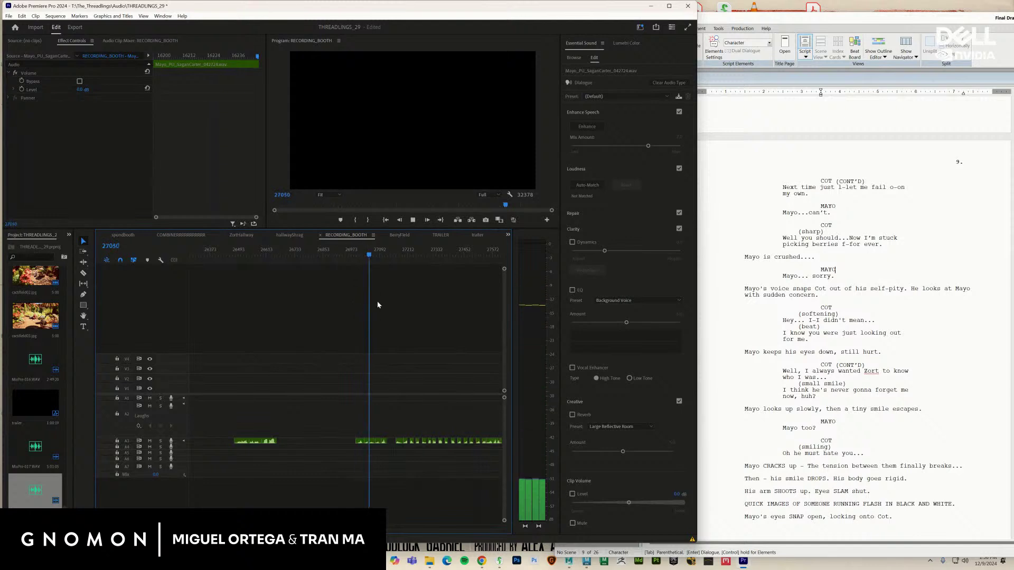
pyautogui.moveTo(387, 256); pyautogui.dragTo(411, 291)
# Audition the takes further along RECORDING_BOOTH, from about frame 30843 through 31237 to the clips near 32073
pyautogui.moveTo(401, 257); pyautogui.dragTo(307, 331)
pyautogui.press('space')
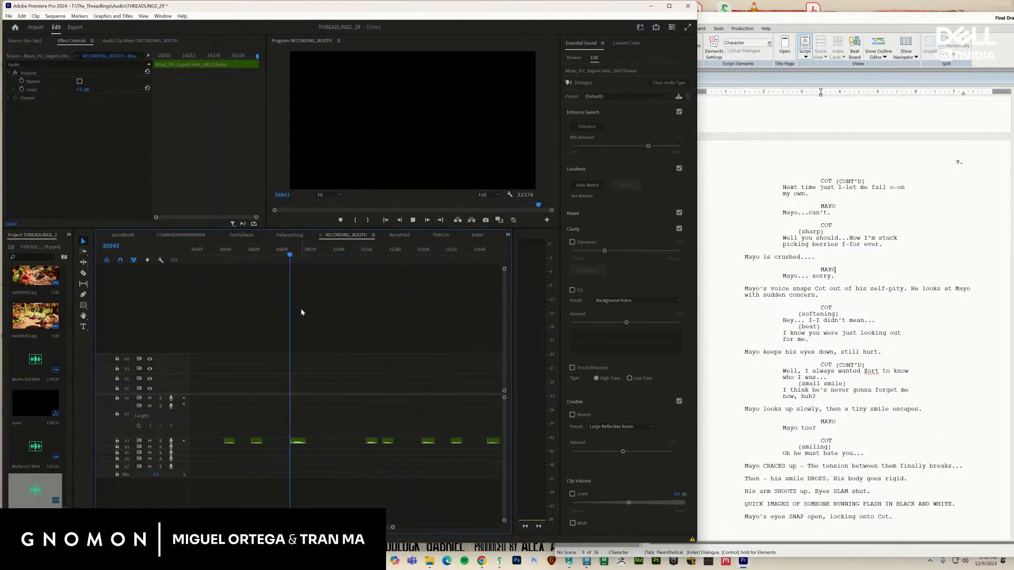
pyautogui.click(342, 262)
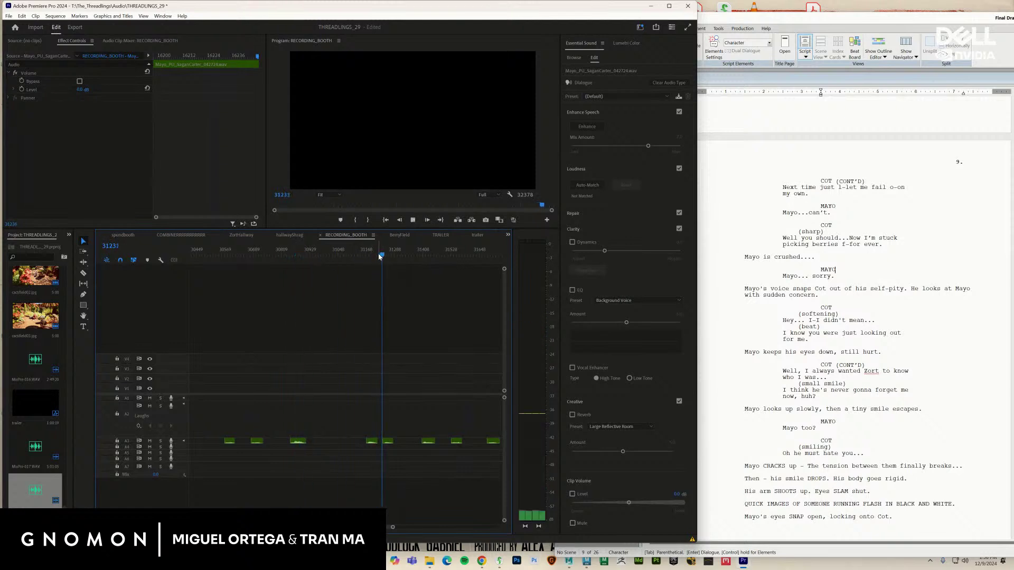
pyautogui.moveTo(378, 255); pyautogui.dragTo(360, 293)
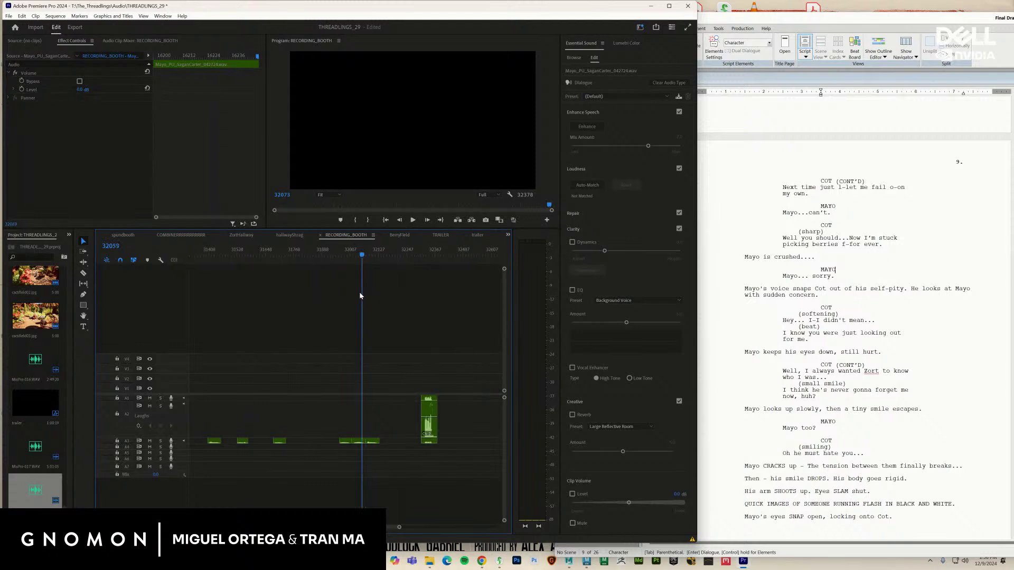
pyautogui.press('space')
pyautogui.press('space')
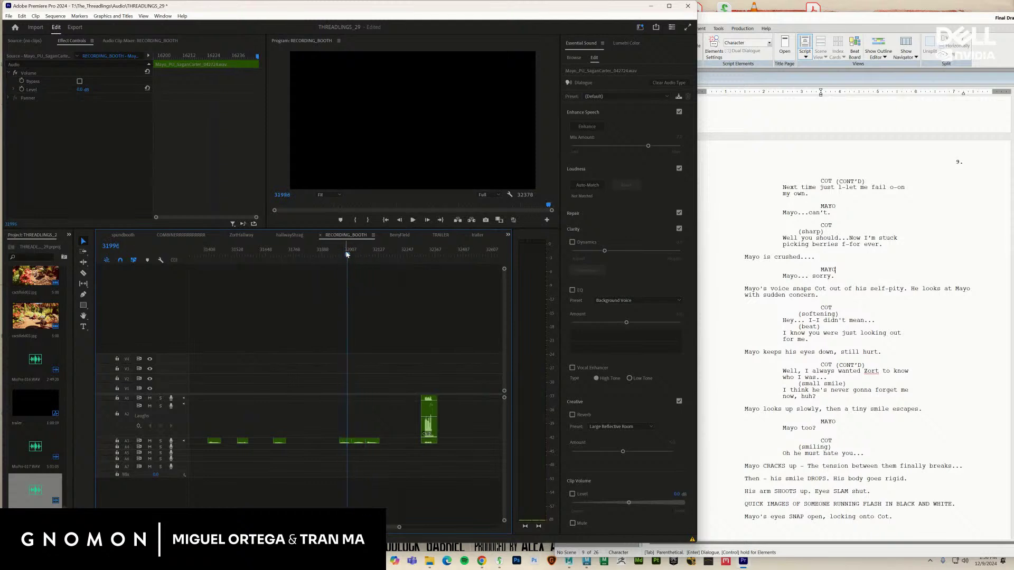
# Return to the dense clip cluster and replay its first takes, from about frame 25030 to 25223
pyautogui.moveTo(346, 254); pyautogui.dragTo(285, 338)
pyautogui.press('space')
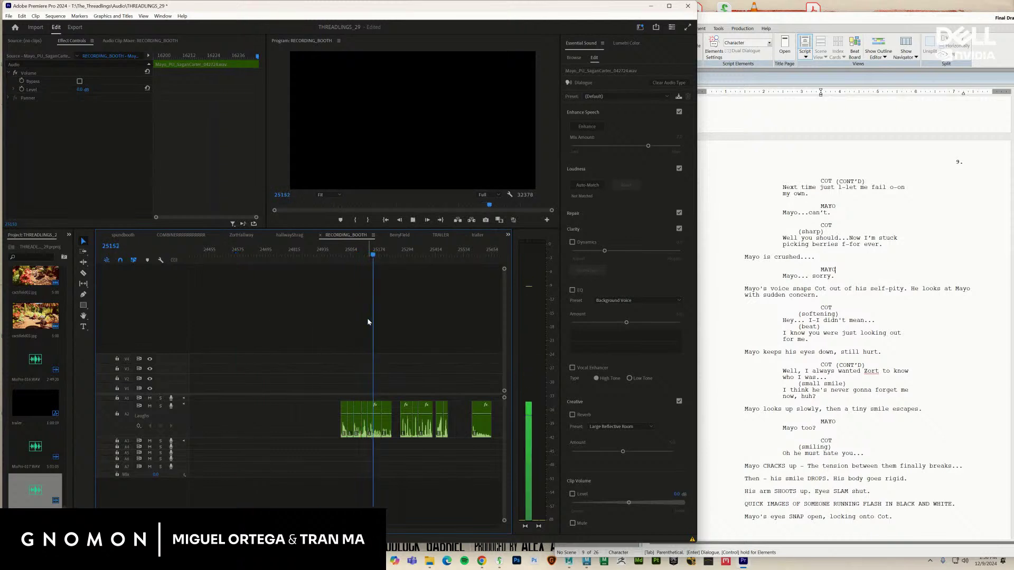
pyautogui.press('space')
pyautogui.moveTo(383, 256); pyautogui.dragTo(346, 256)
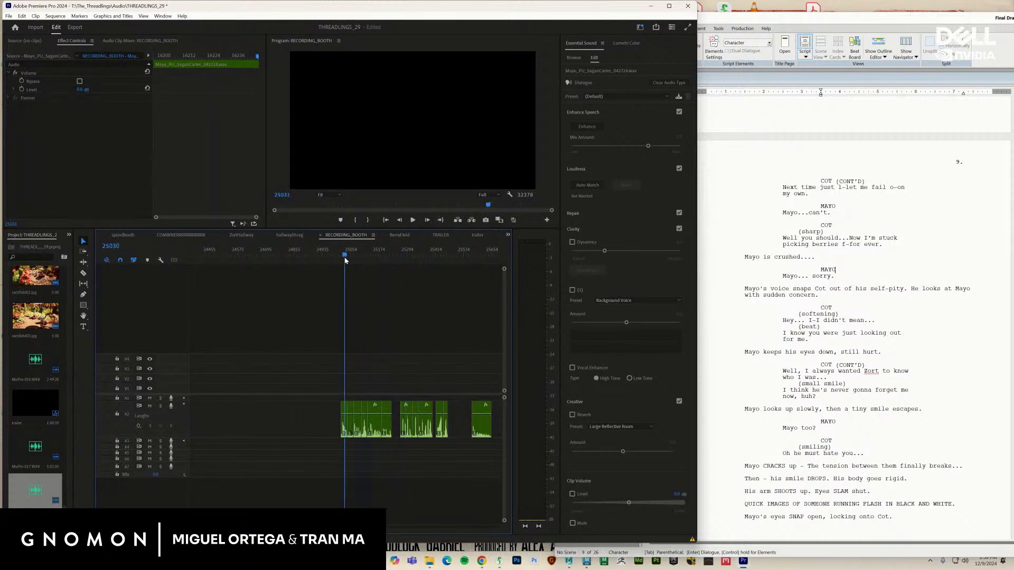
pyautogui.press('space')
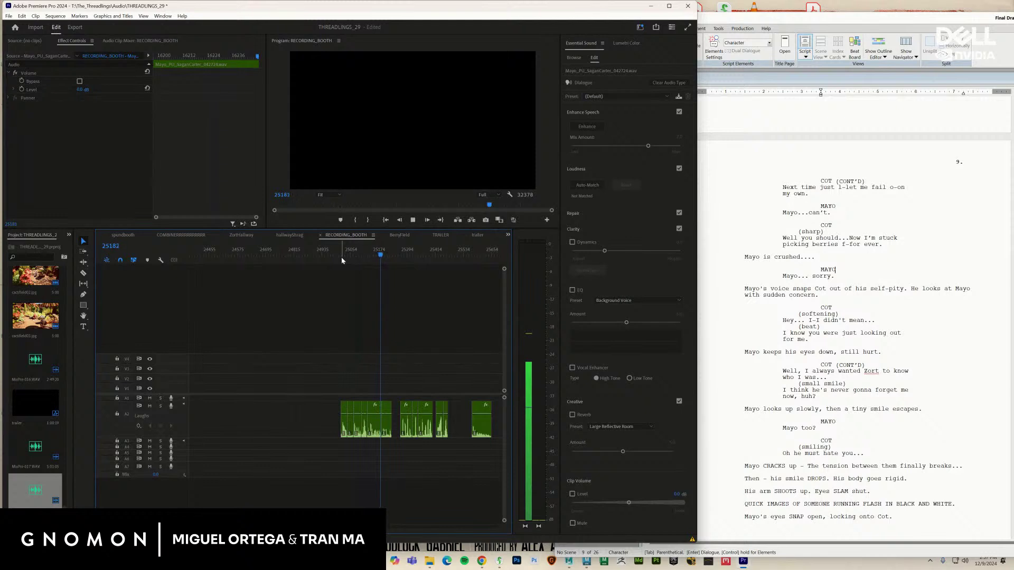
pyautogui.press('space')
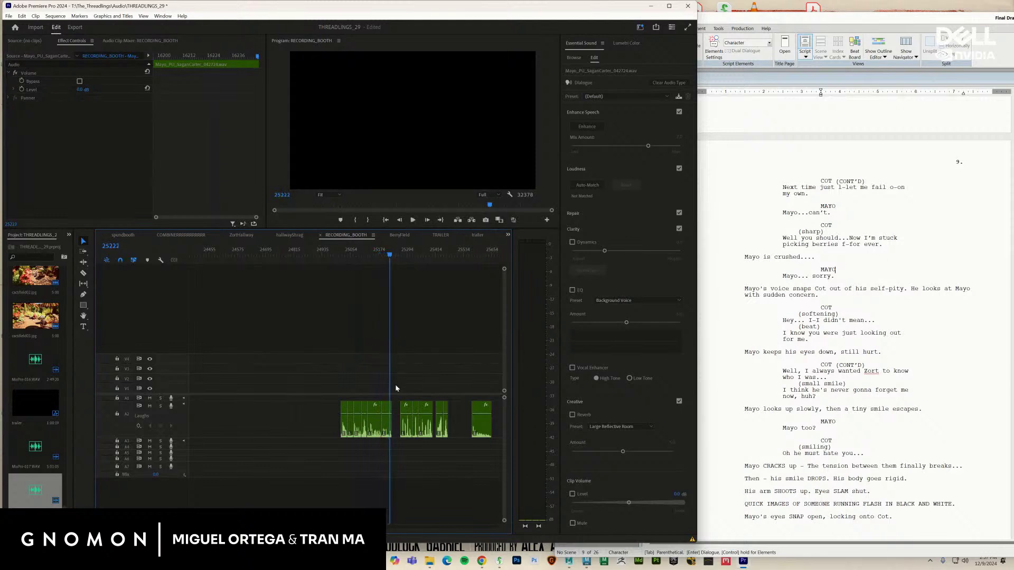
# Copy the short Mayo take ending near frame 25065 to BerryField's Audio 2 track, right after the last Mayo clip at about 00:14:28
pyautogui.moveTo(358, 255); pyautogui.dragTo(338, 256)
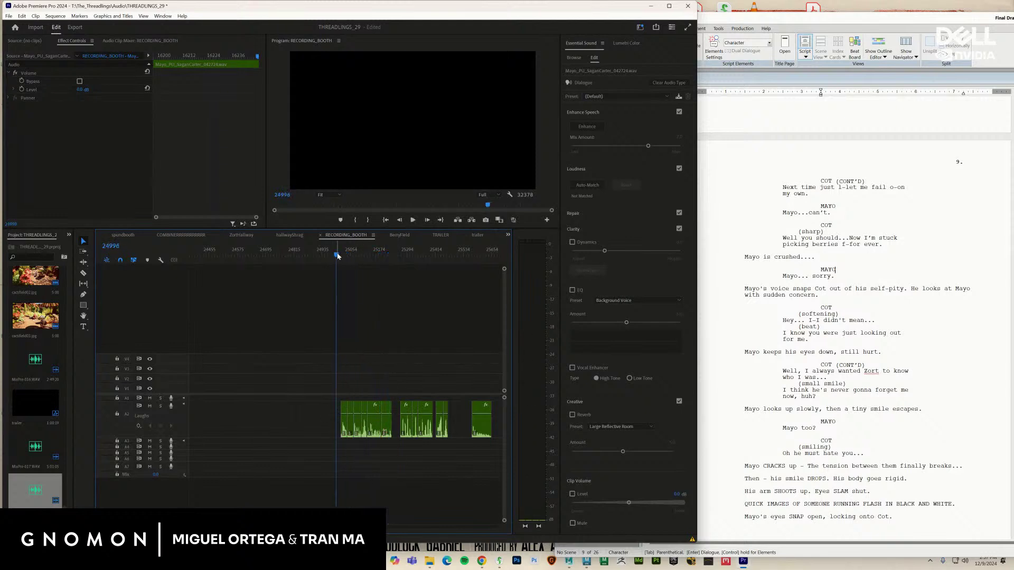
pyautogui.press('space')
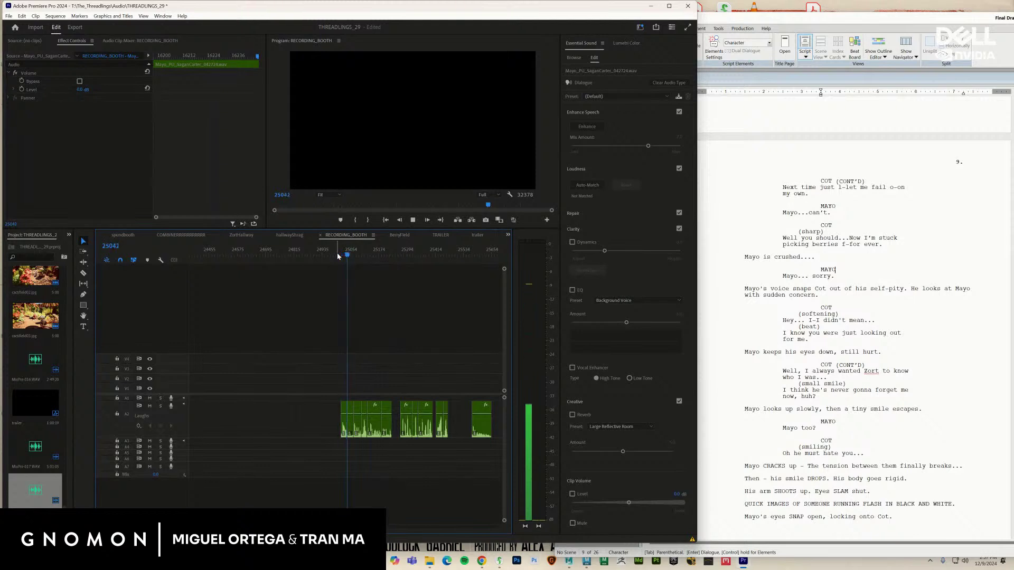
pyautogui.press('space')
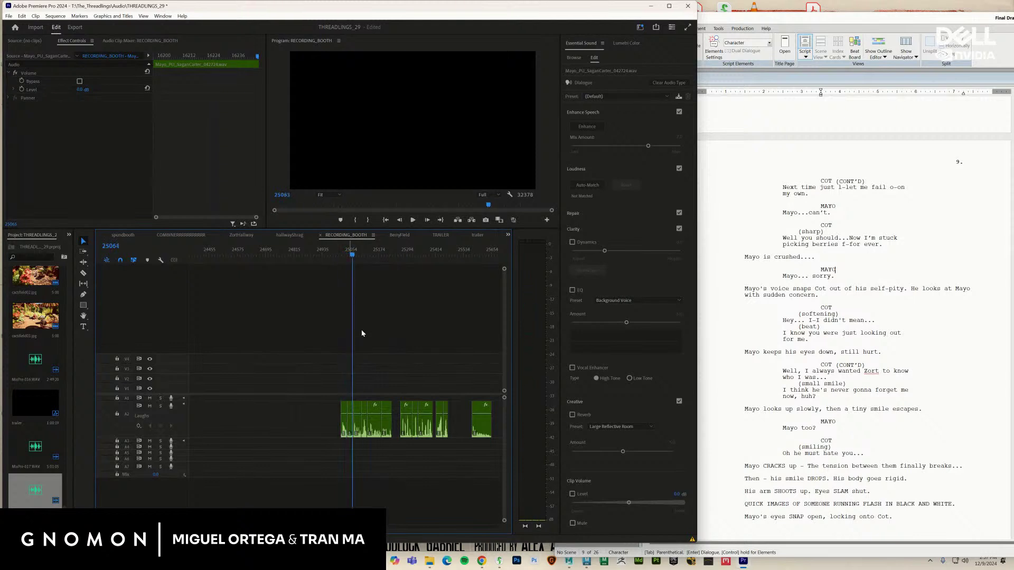
pyautogui.click(353, 432)
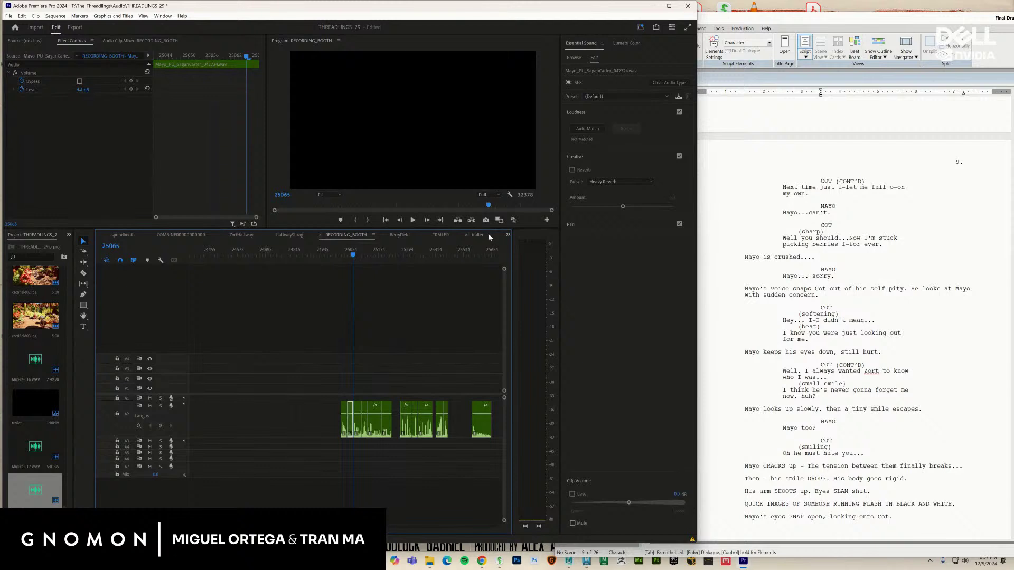
pyautogui.click(406, 234)
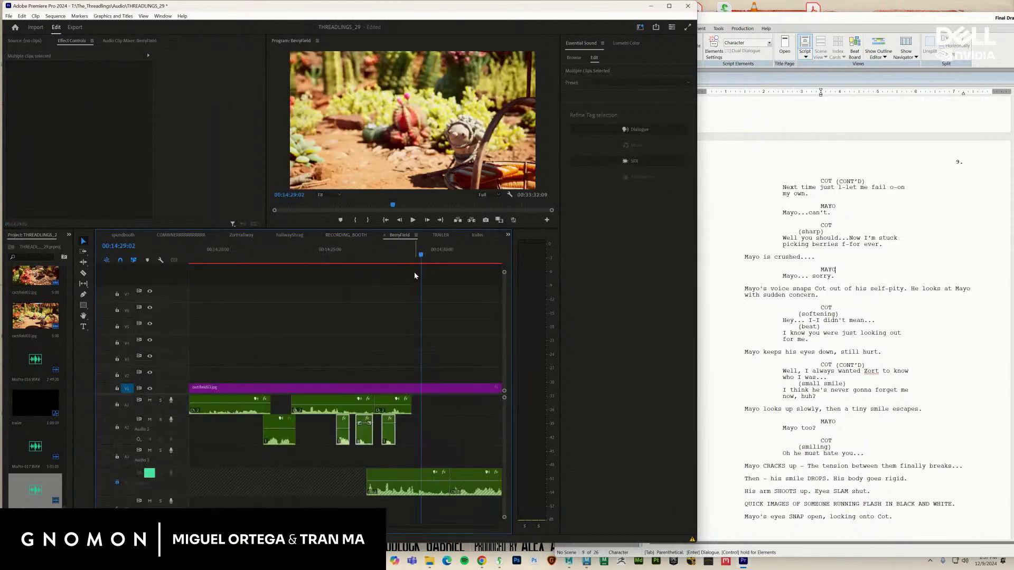
pyautogui.click(421, 255)
pyautogui.hotkey('ctrl', 'v')
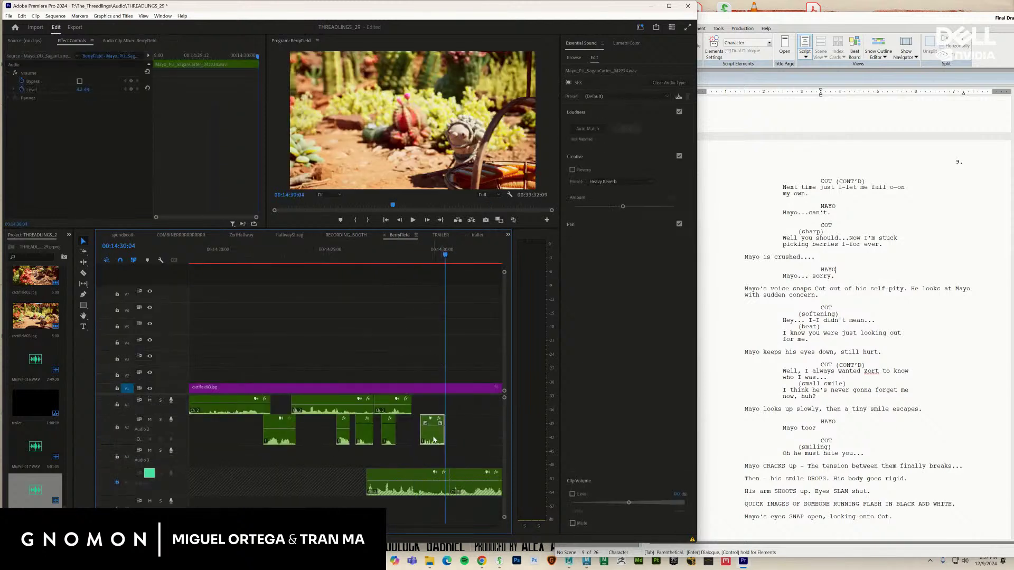
pyautogui.moveTo(433, 439); pyautogui.dragTo(416, 440)
# Play back the exchange from about 00:14:22 to 00:14:29 to check the new Mayo clip's timing, and save the project
pyautogui.moveTo(374, 258); pyautogui.dragTo(348, 261)
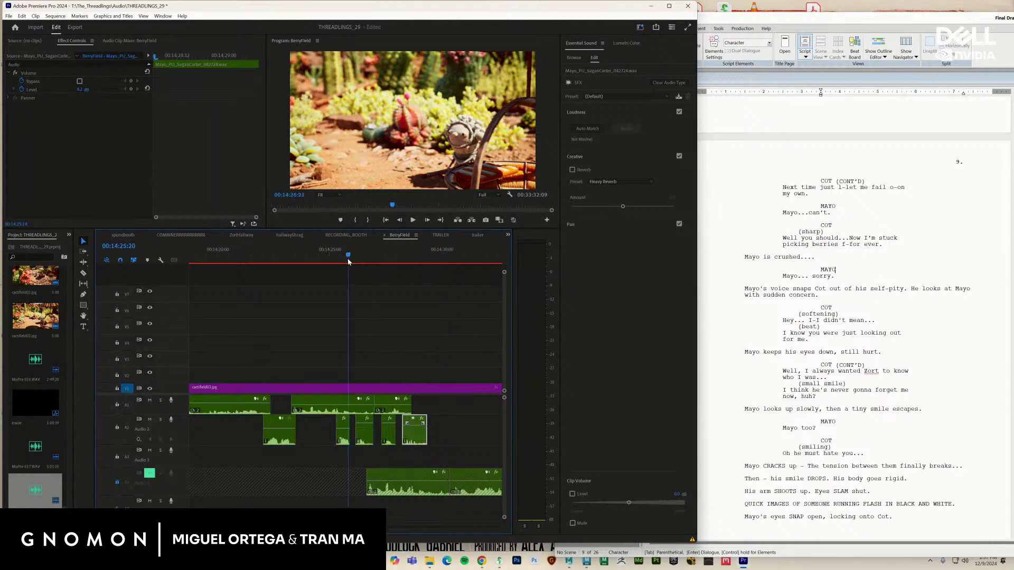
pyautogui.press('space')
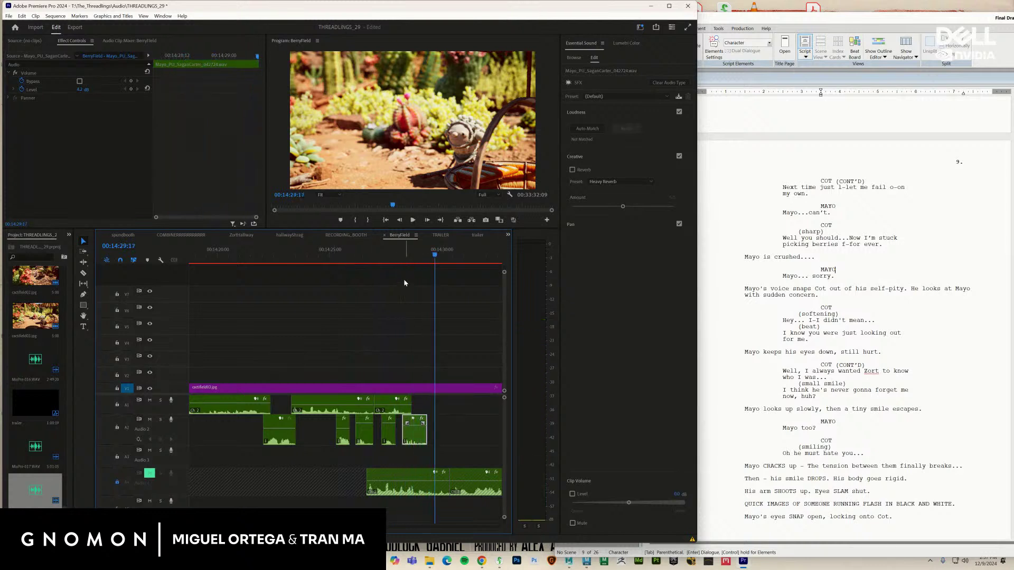
pyautogui.moveTo(403, 258); pyautogui.dragTo(322, 267)
pyautogui.scroll(5, 427, 295)
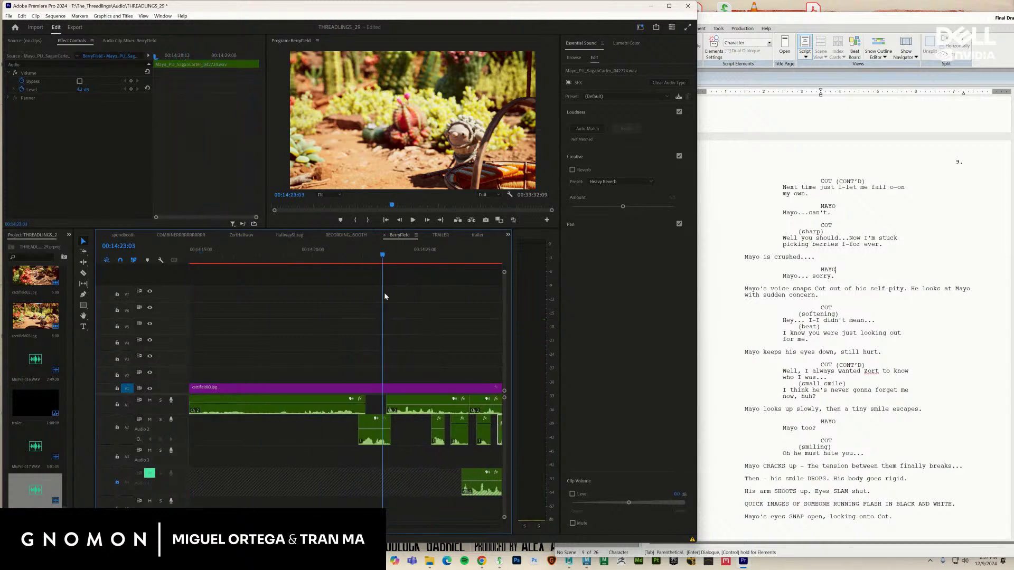
pyautogui.press('space')
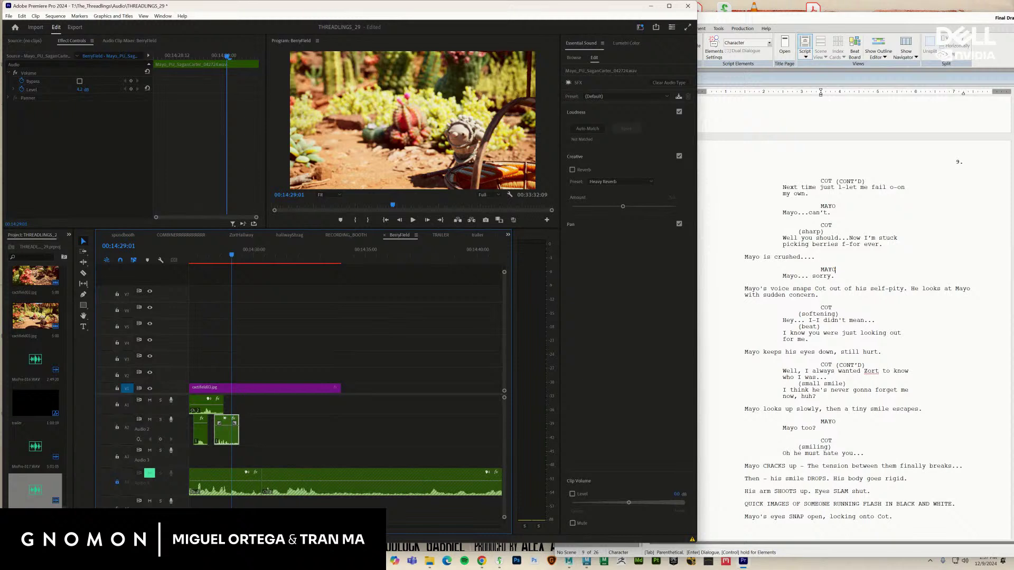
pyautogui.press('-')
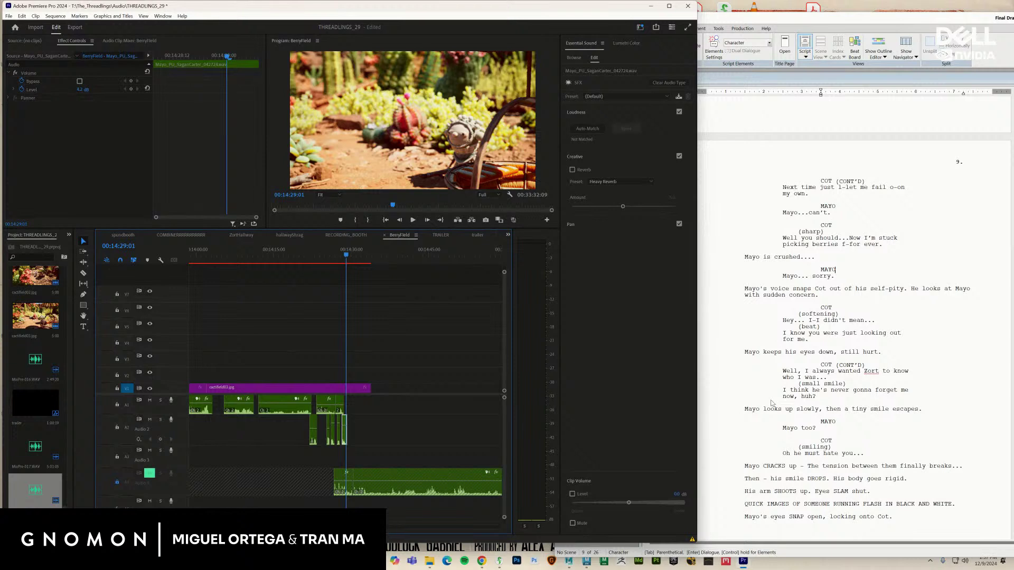
pyautogui.hotkey('ctrl', 's')
# Check the script's next lines and locate Cot's short clip on BerryField's first audio track, listening up to about 00:01:04
pyautogui.scroll(-7, 793, 459)
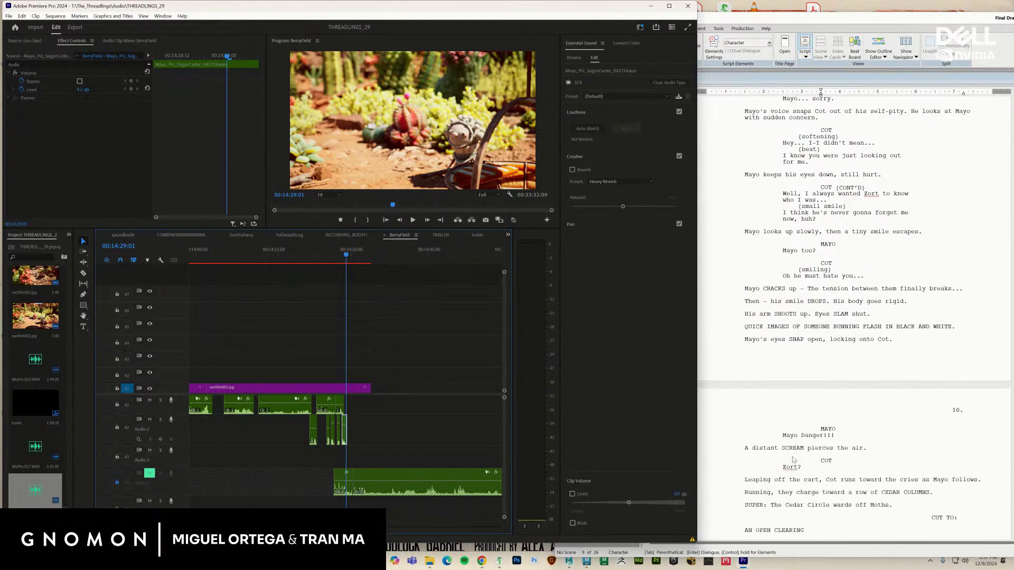
pyautogui.moveTo(353, 255); pyautogui.dragTo(358, 255)
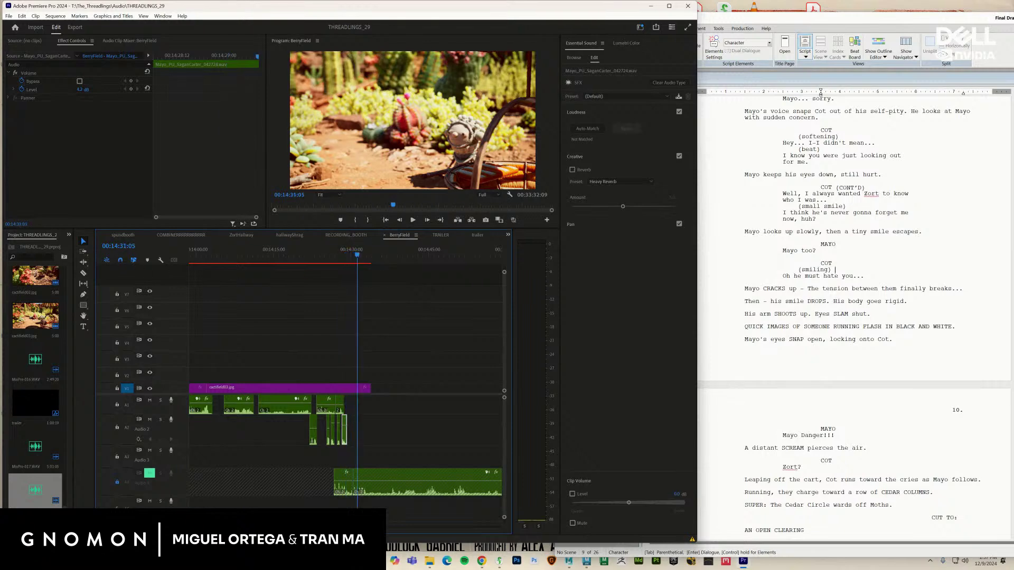
pyautogui.moveTo(269, 526); pyautogui.dragTo(105, 526)
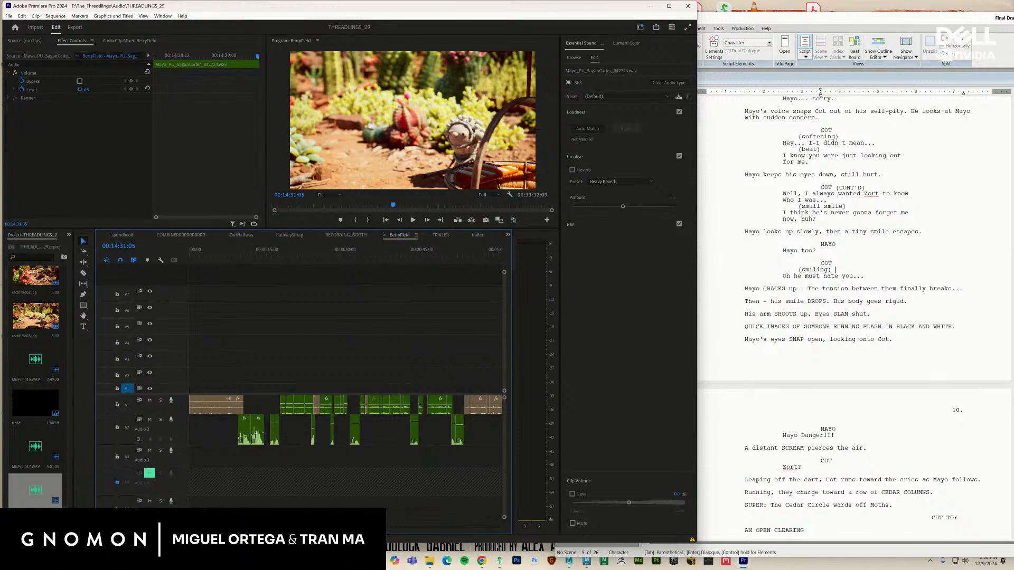
pyautogui.hscroll(6, 329, 302)
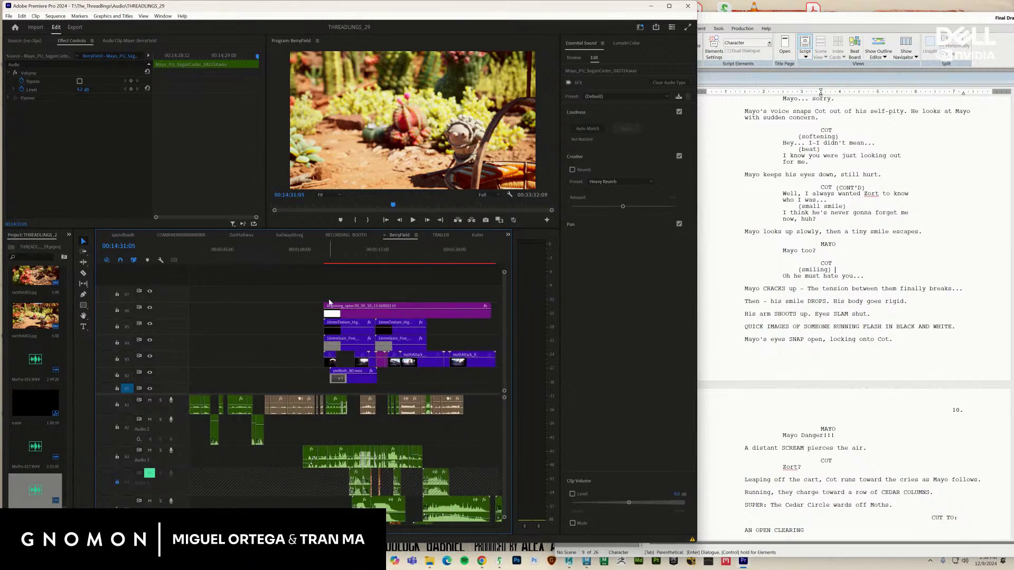
pyautogui.moveTo(314, 254); pyautogui.dragTo(311, 268)
pyautogui.press('space')
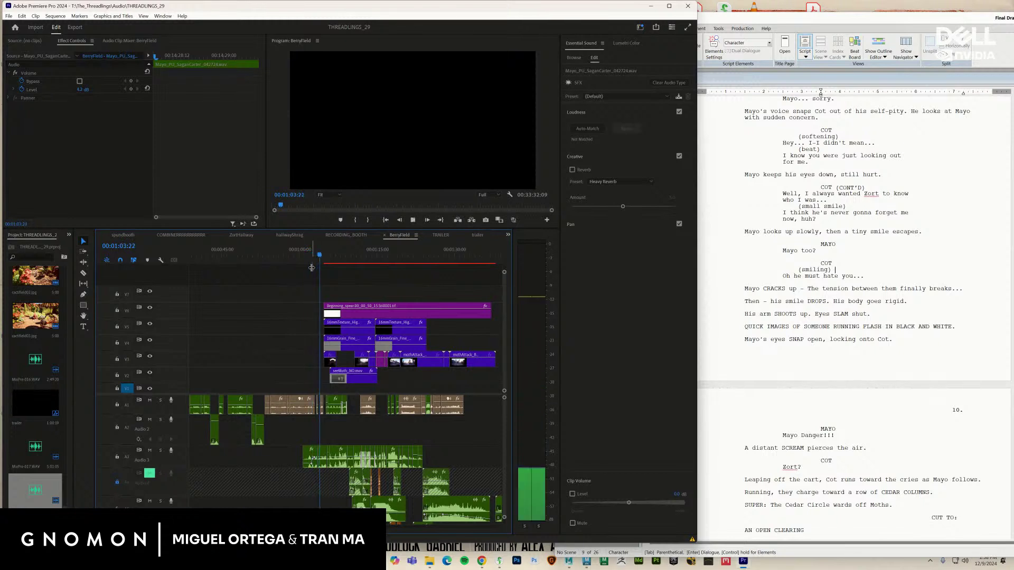
pyautogui.press('space')
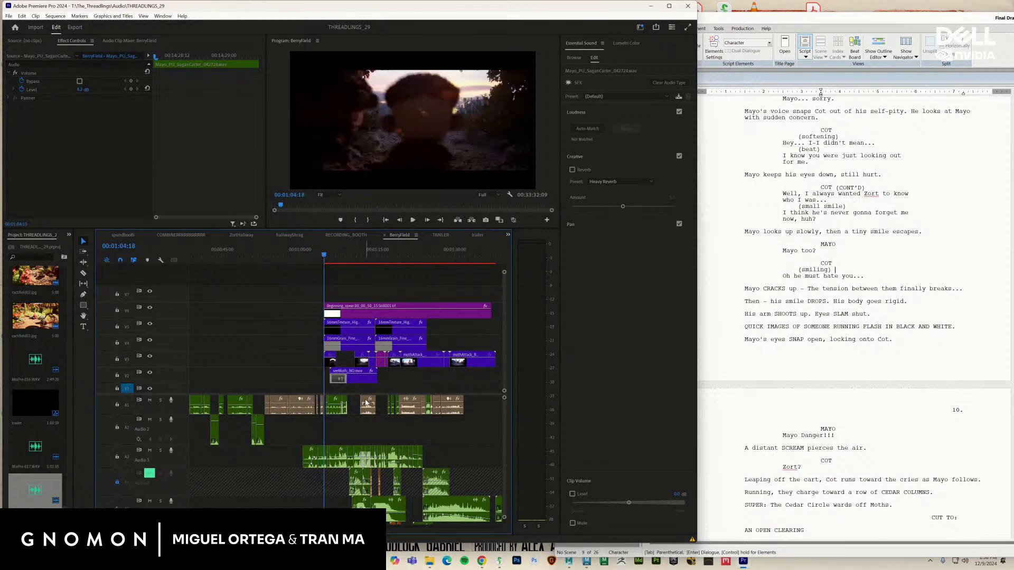
# Copy Cot's short clip ending at about 00:01:04 to the end of the last berry field image, near 00:14:34, and play it back
pyautogui.click(323, 412)
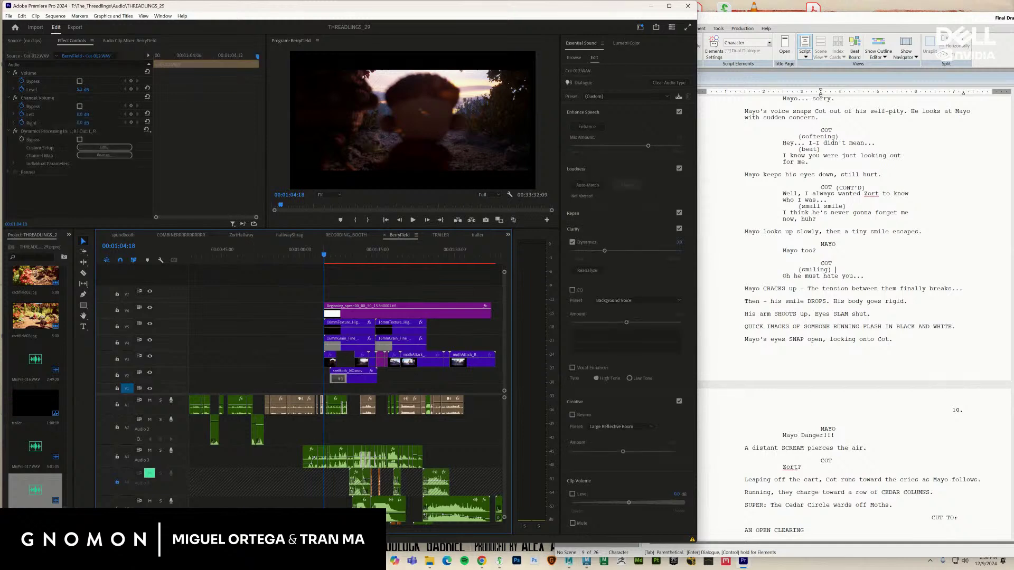
pyautogui.hscroll(15, 323, 412)
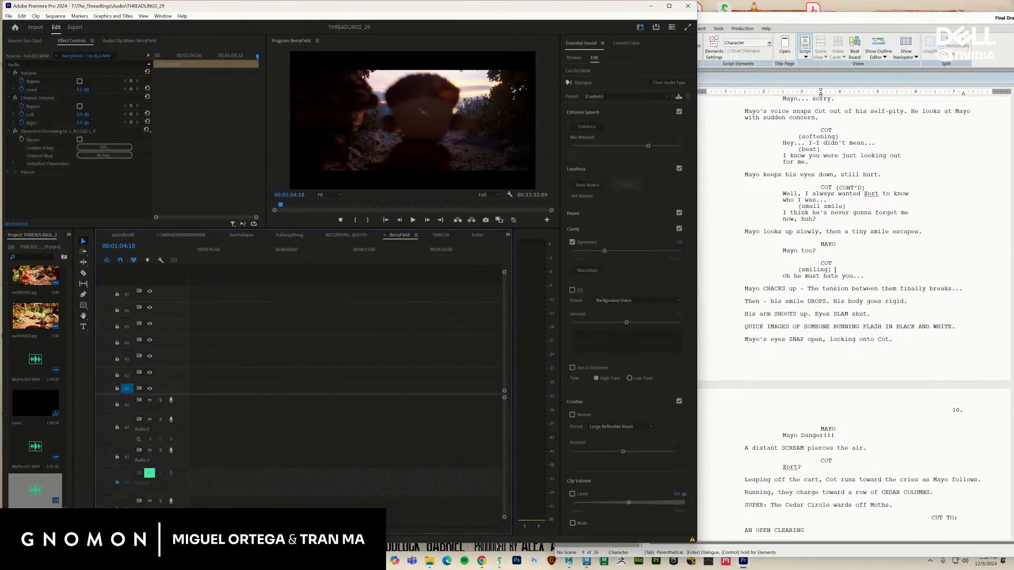
pyautogui.hscroll(12, 322, 412)
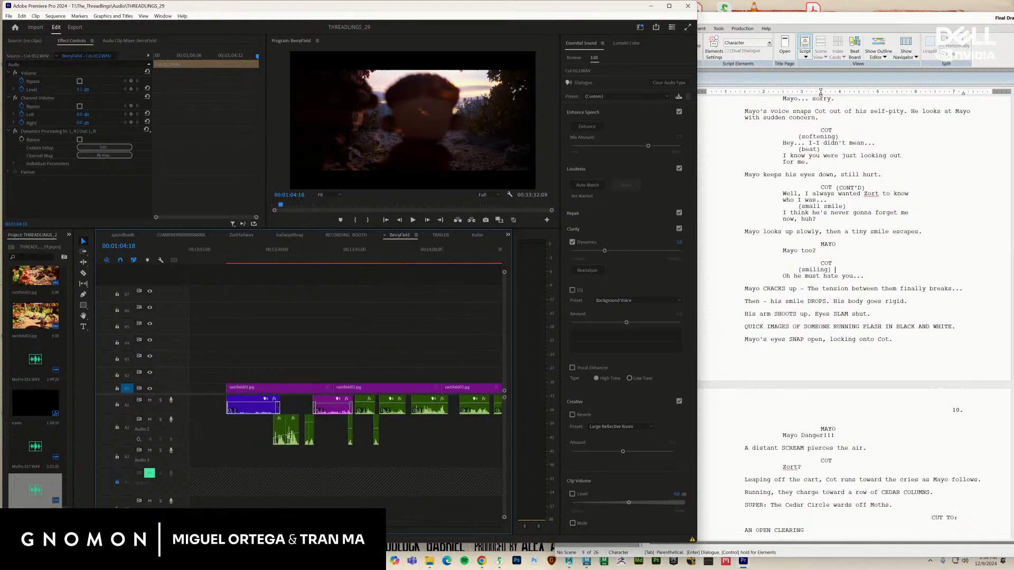
pyautogui.hscroll(2, 353, 365)
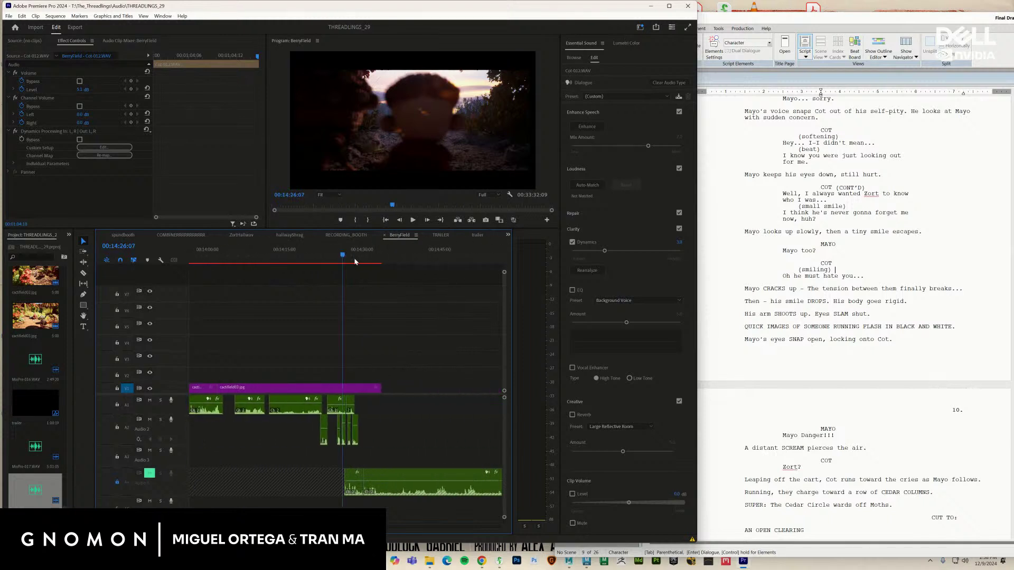
pyautogui.moveTo(355, 261); pyautogui.dragTo(392, 386)
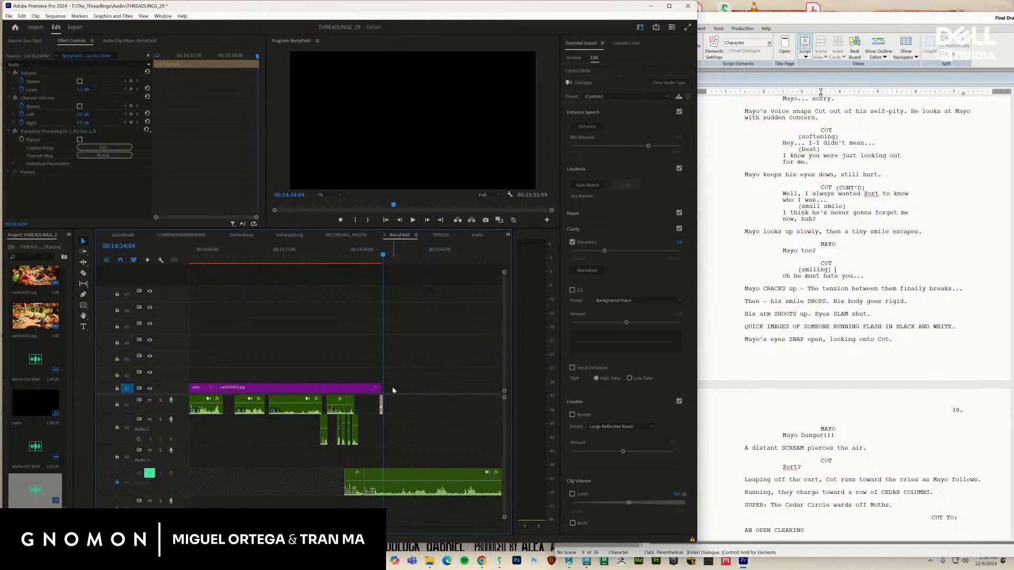
pyautogui.click(377, 257)
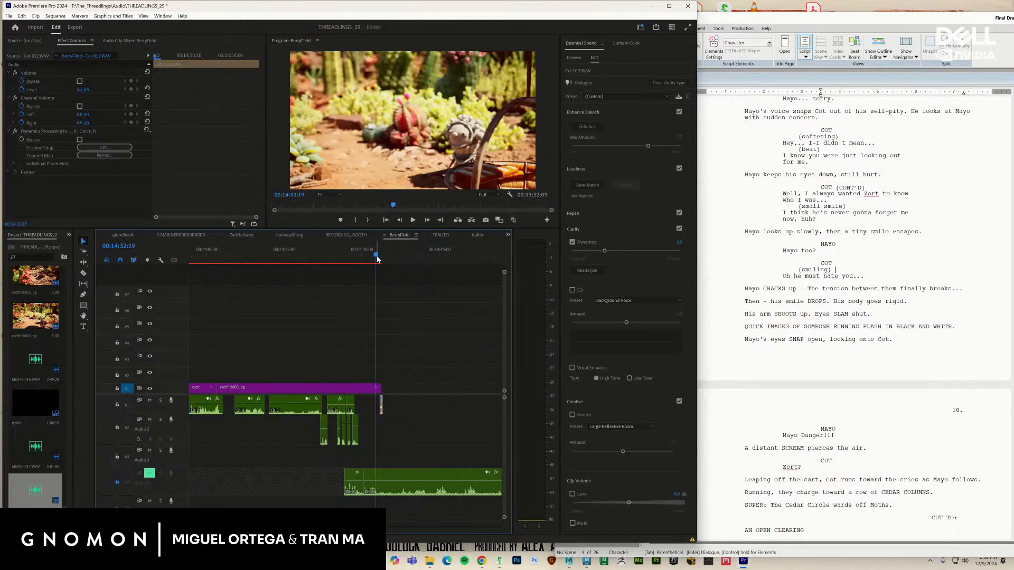
pyautogui.press('space')
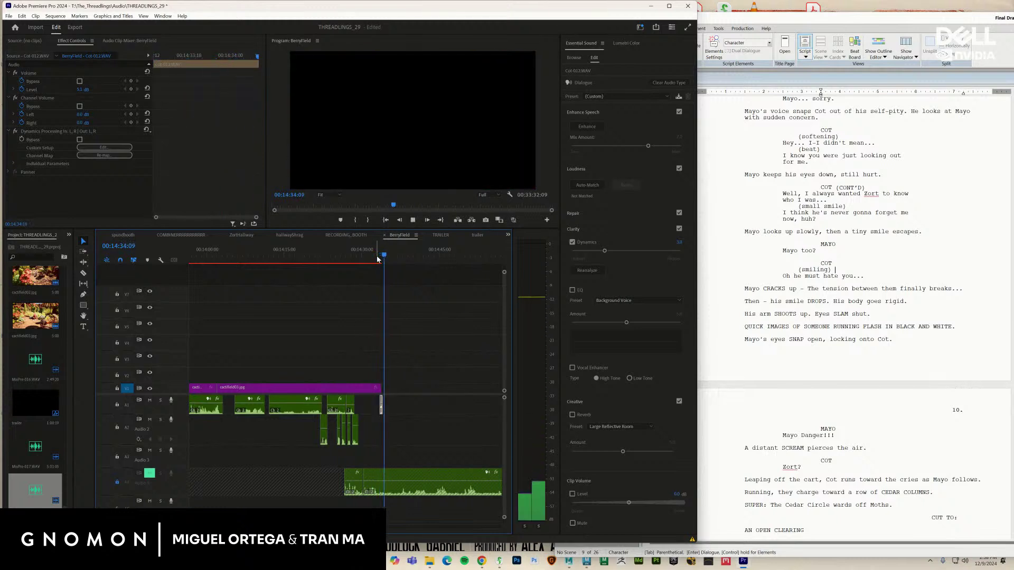
pyautogui.click(373, 257)
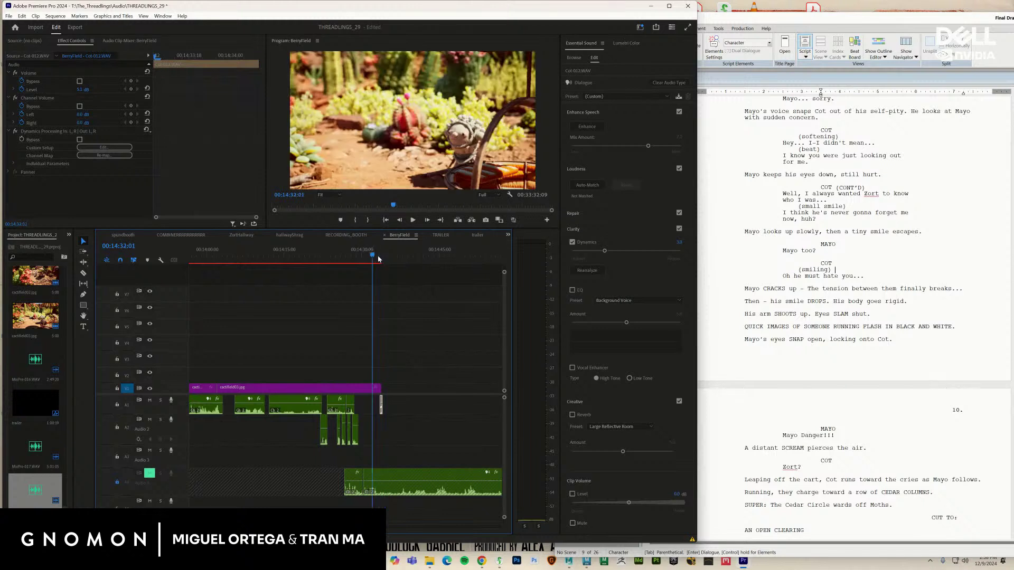
# Switch to the RECORDING_BOOTH sequence and listen to the takes between about frames 25275 and 25732
pyautogui.click(362, 236)
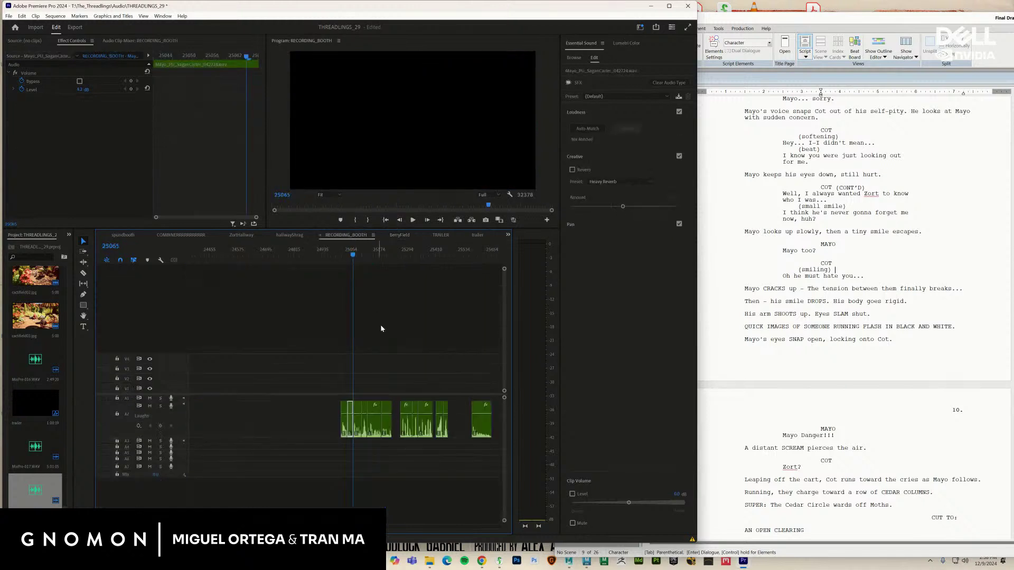
pyautogui.moveTo(366, 256); pyautogui.dragTo(404, 262)
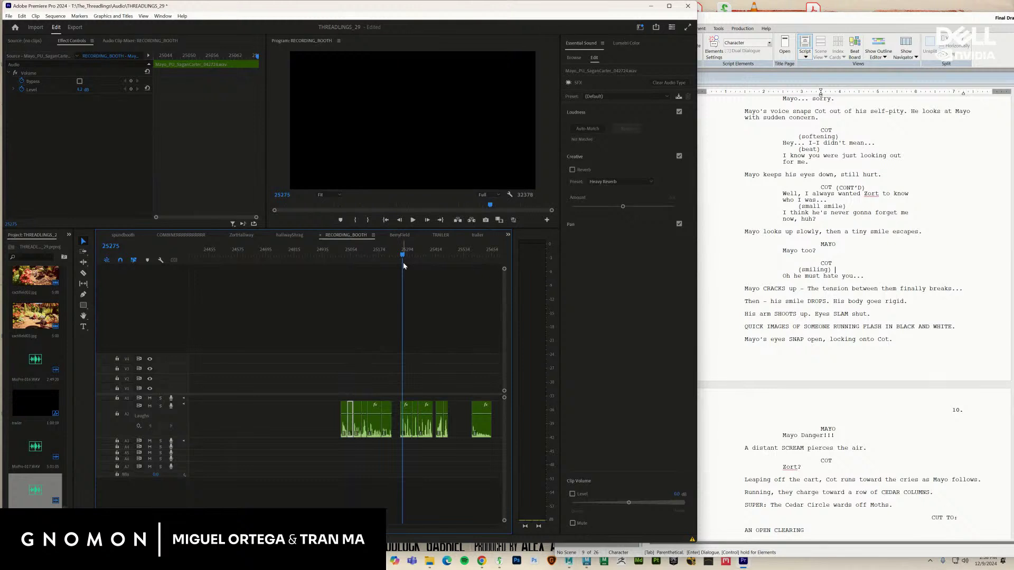
pyautogui.press('space')
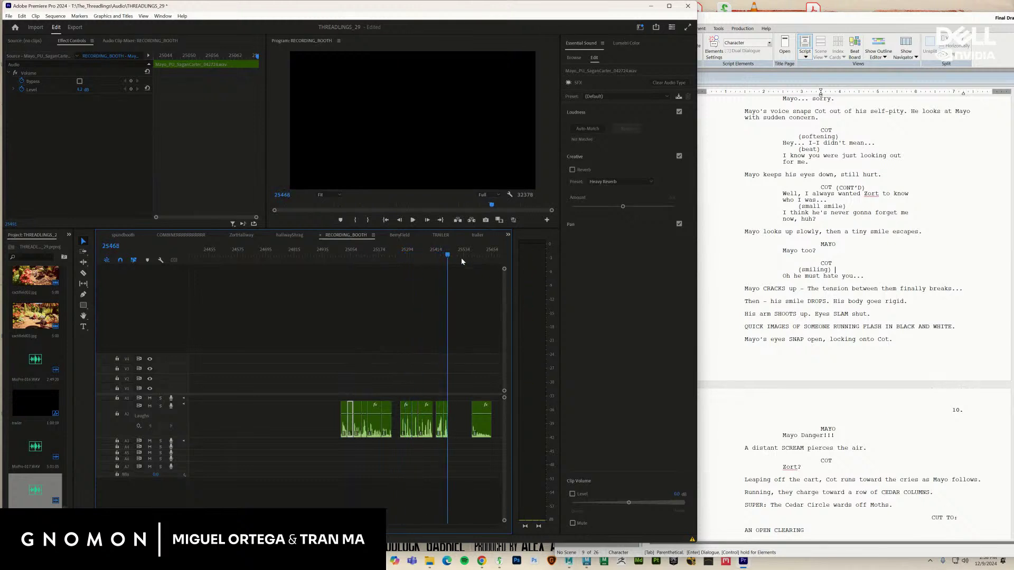
pyautogui.press('space')
pyautogui.scroll(-2, 386, 286)
pyautogui.moveTo(386, 285); pyautogui.dragTo(410, 258)
pyautogui.press('space')
pyautogui.press('space')
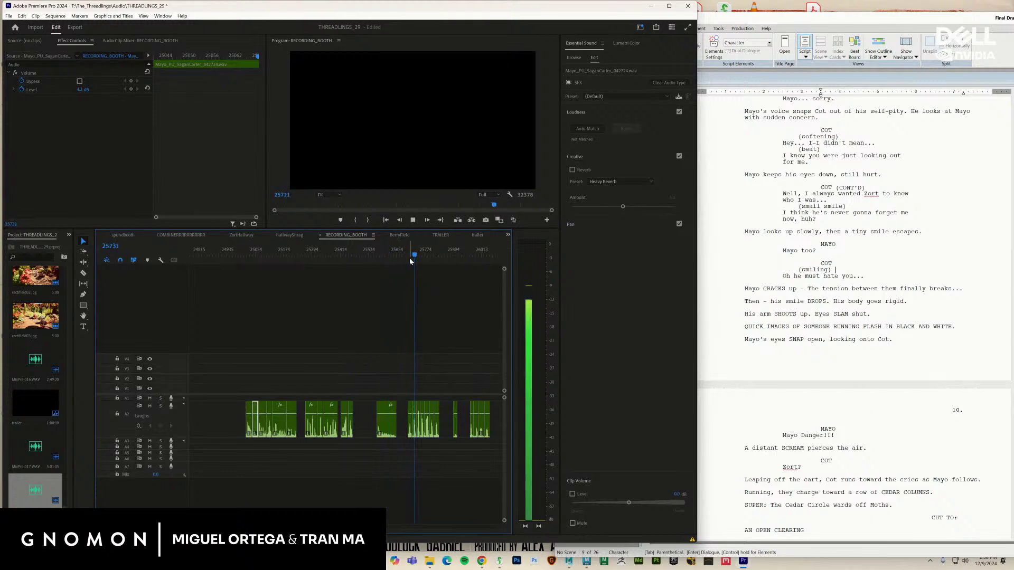
pyautogui.click(415, 256)
pyautogui.press('-')
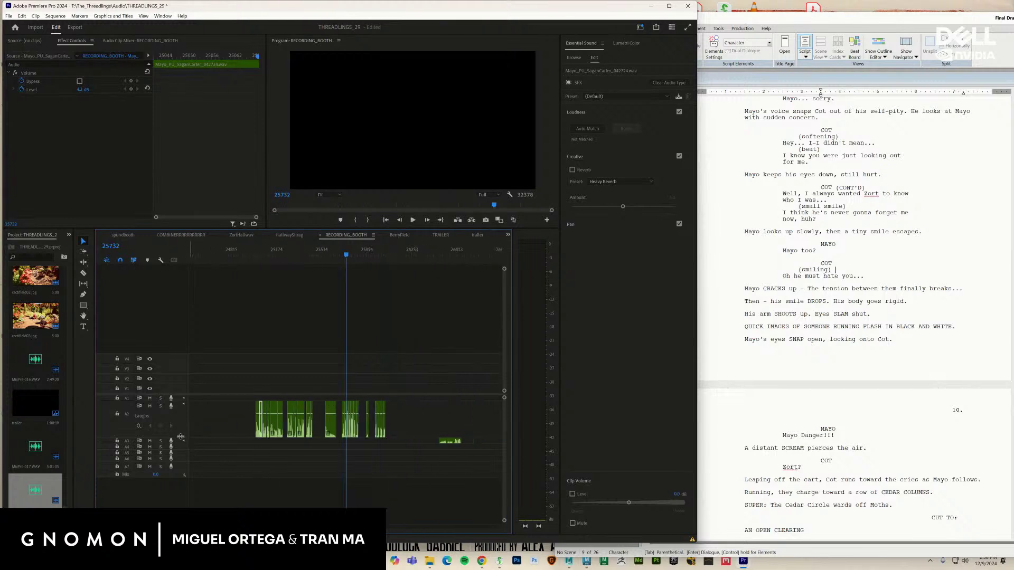
# Enlarge RECORDING_BOOTH's second audio track and play the take from frame 25732 to about 25754
pyautogui.moveTo(181, 437); pyautogui.dragTo(183, 468)
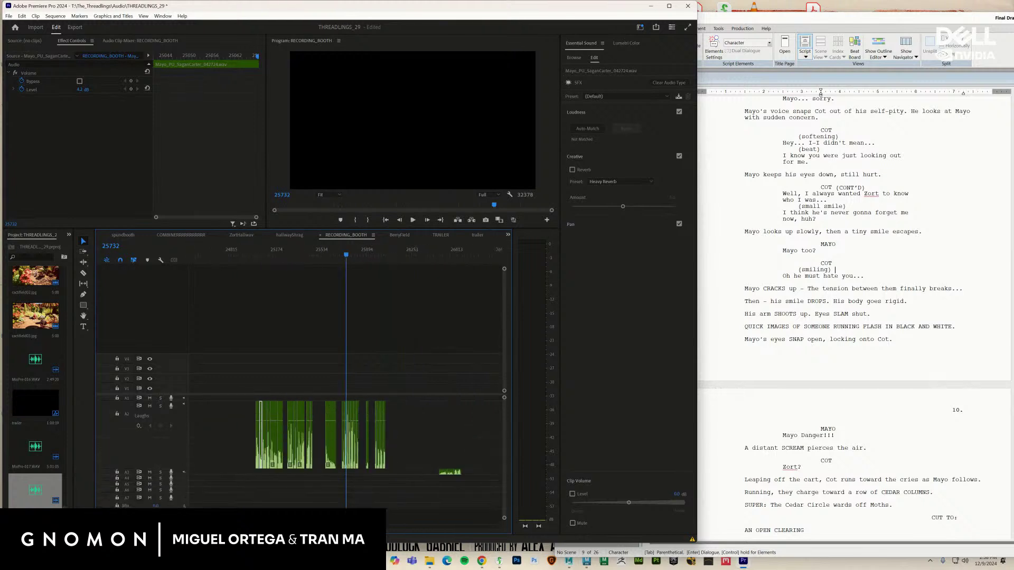
pyautogui.press('=')
pyautogui.click(310, 504)
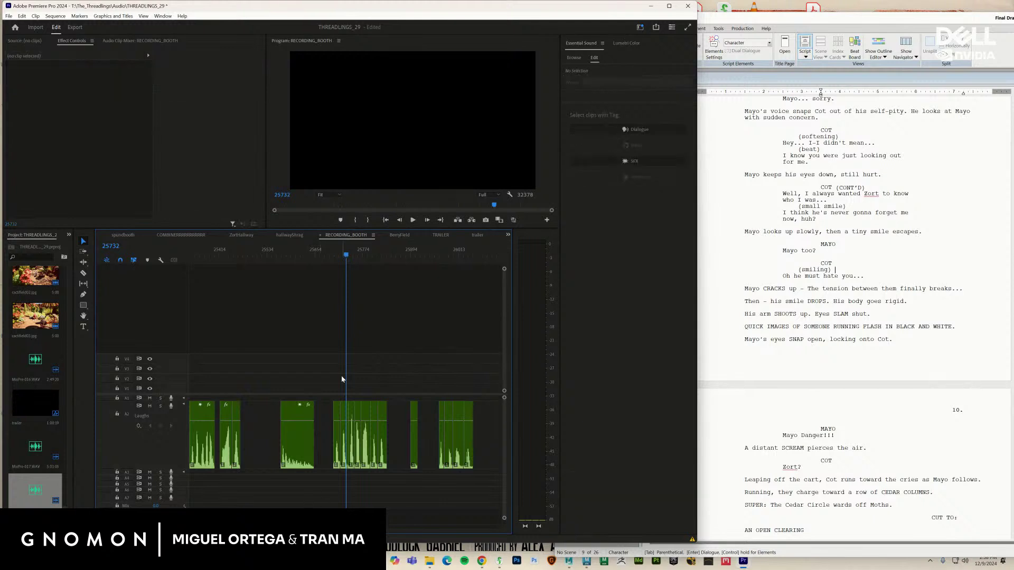
pyautogui.press('space')
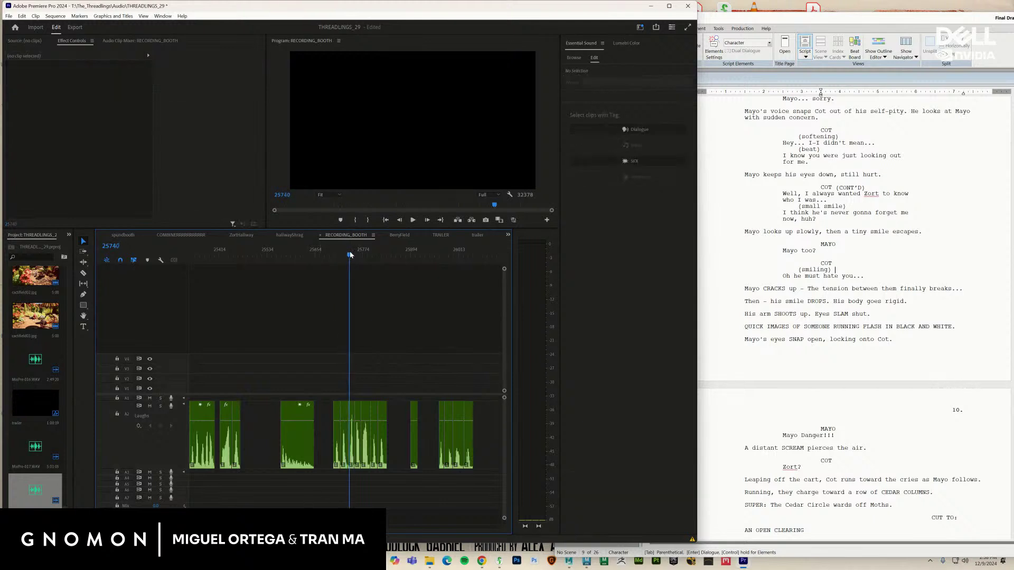
pyautogui.press('space')
# Expand the third audio track and sample its takes at about frames 26604, 27007 and 30585
pyautogui.scroll(-10, 346, 380)
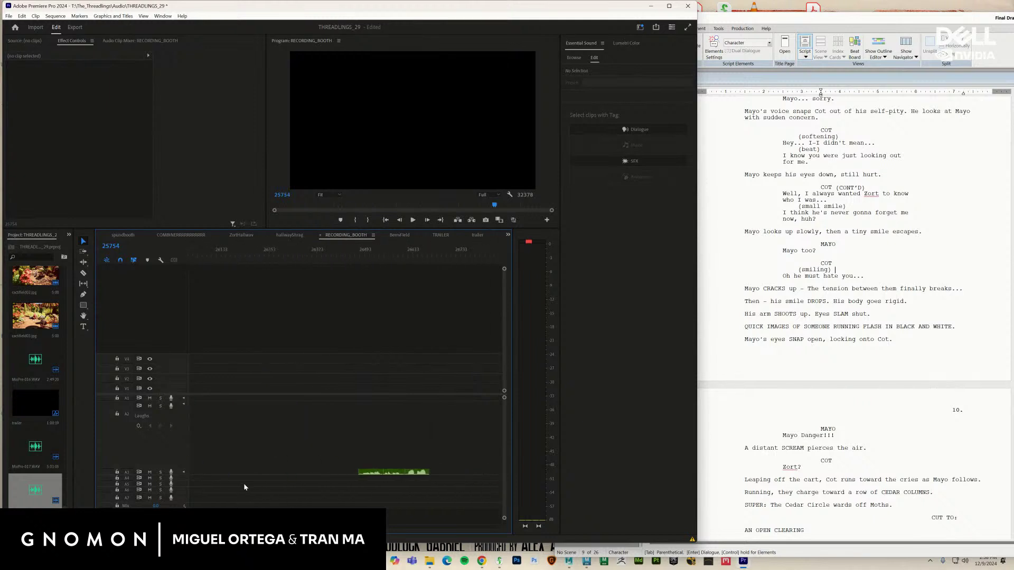
pyautogui.doubleClick(186, 475)
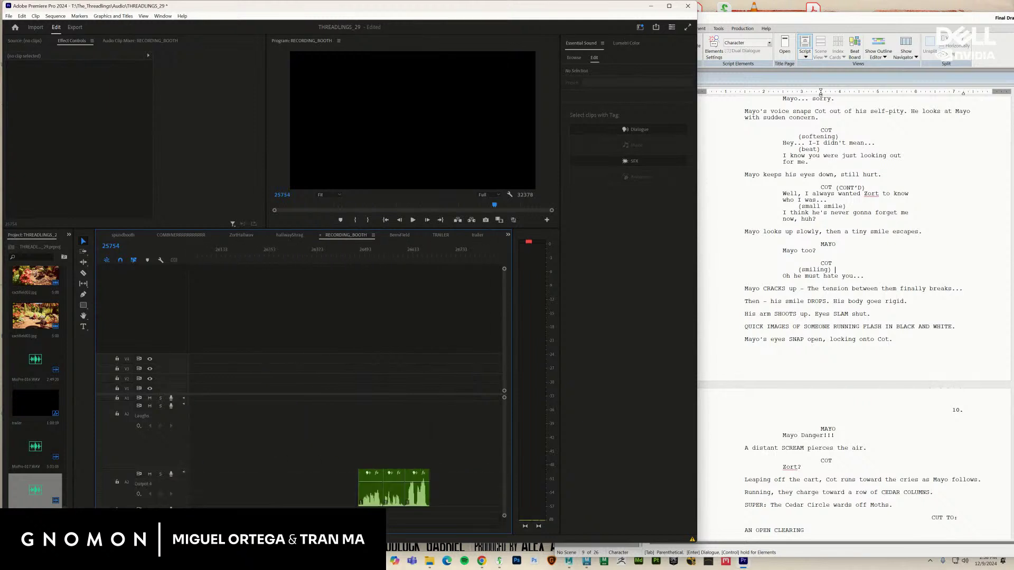
pyautogui.click(410, 255)
pyautogui.press('space')
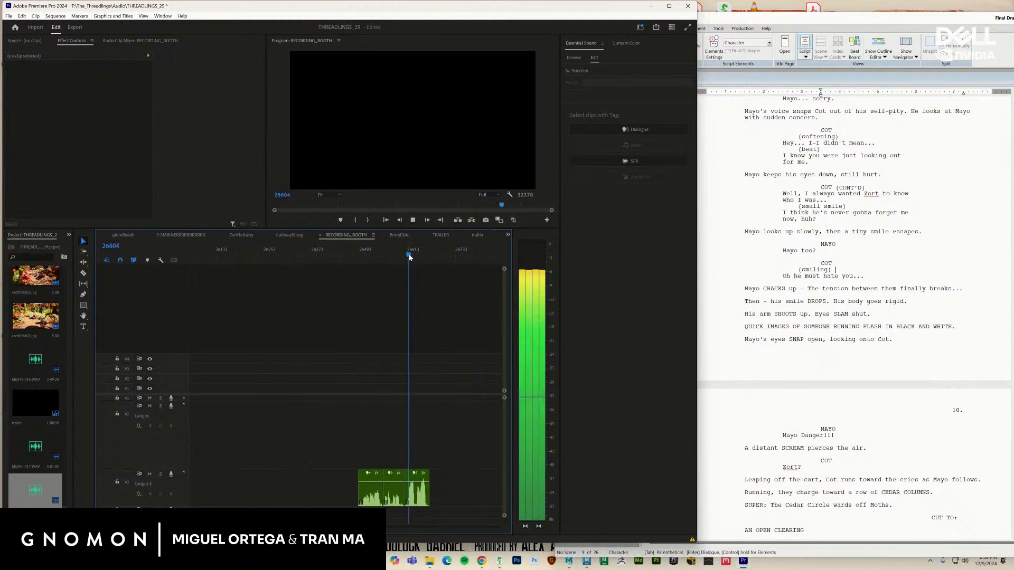
pyautogui.press('space')
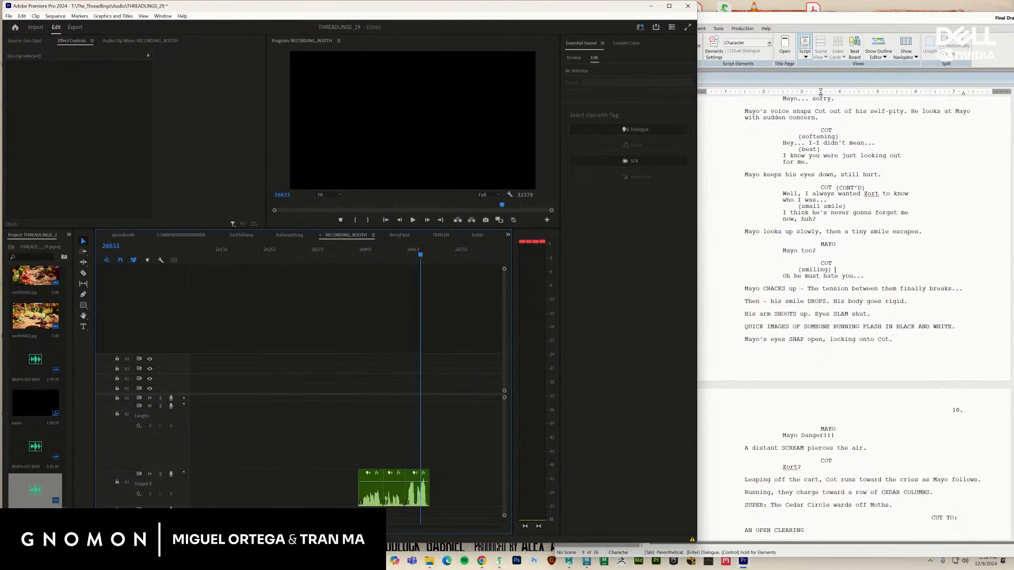
pyautogui.scroll(-6, 346, 402)
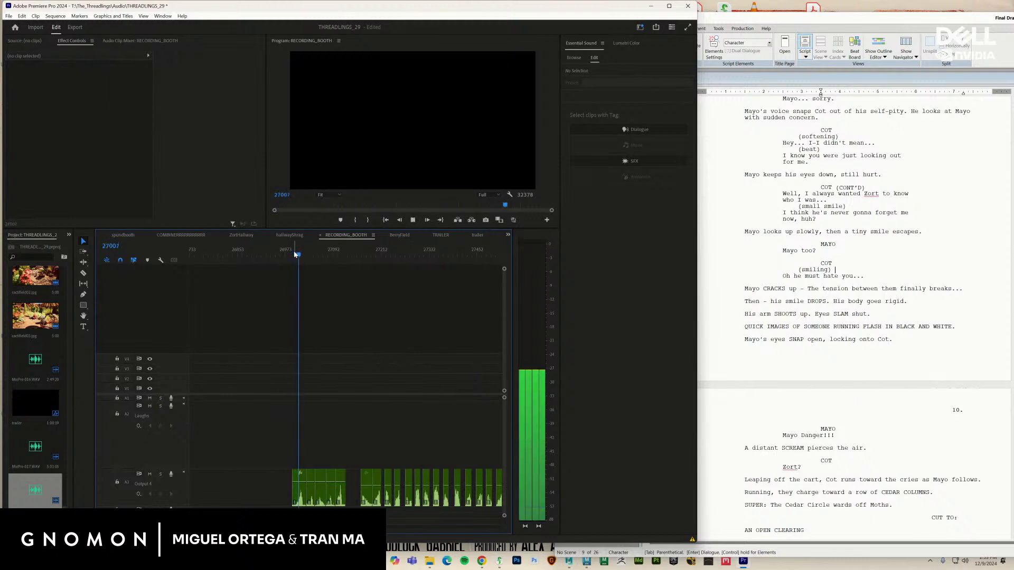
pyautogui.moveTo(294, 255); pyautogui.dragTo(398, 338)
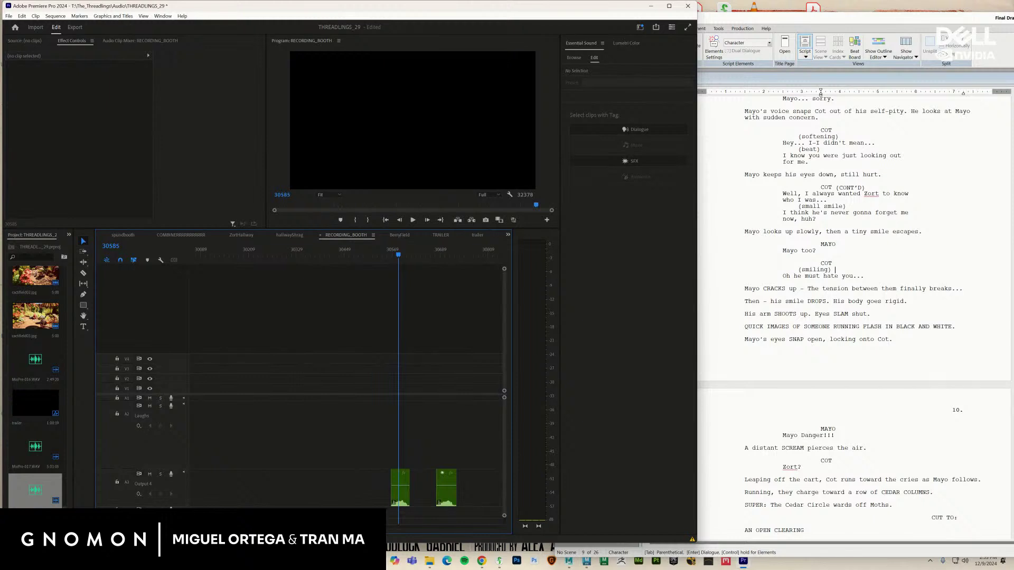
# Search the earlier recordings for the scene's lines, listening to takes near frames 12290 and 8672
pyautogui.scroll(15, 348, 380)
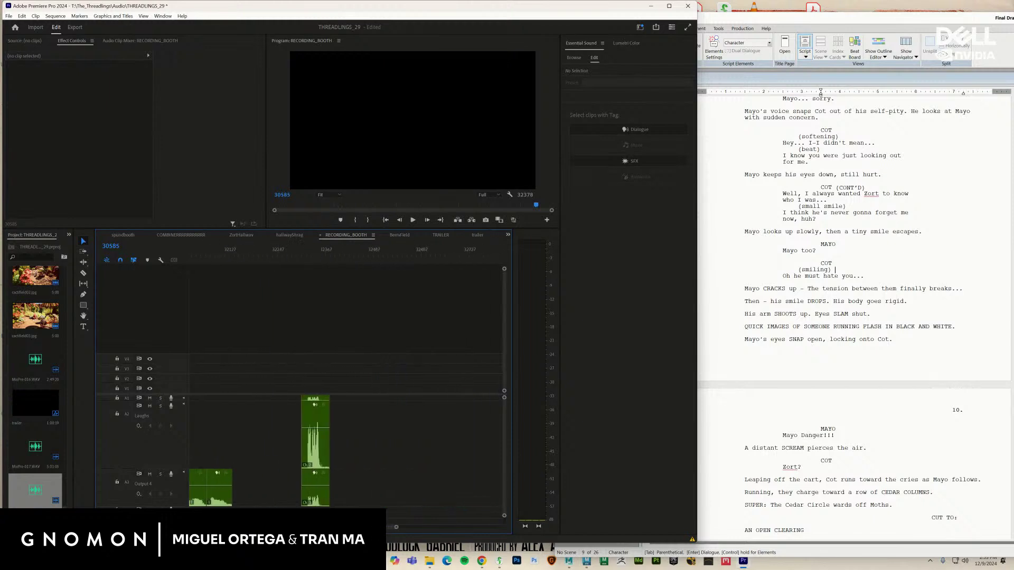
pyautogui.scroll(7, 250, 498)
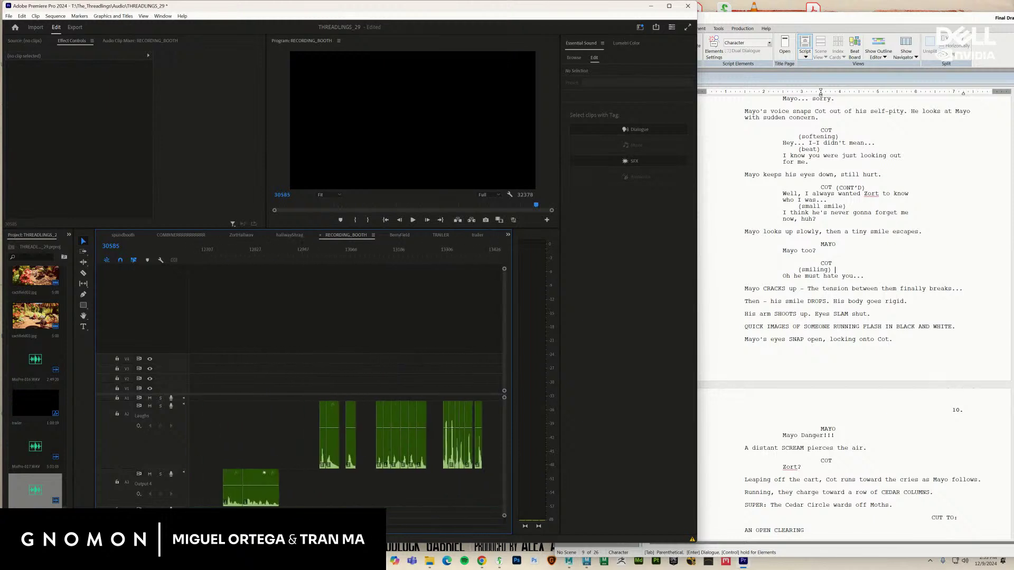
pyautogui.moveTo(402, 260); pyautogui.dragTo(344, 284)
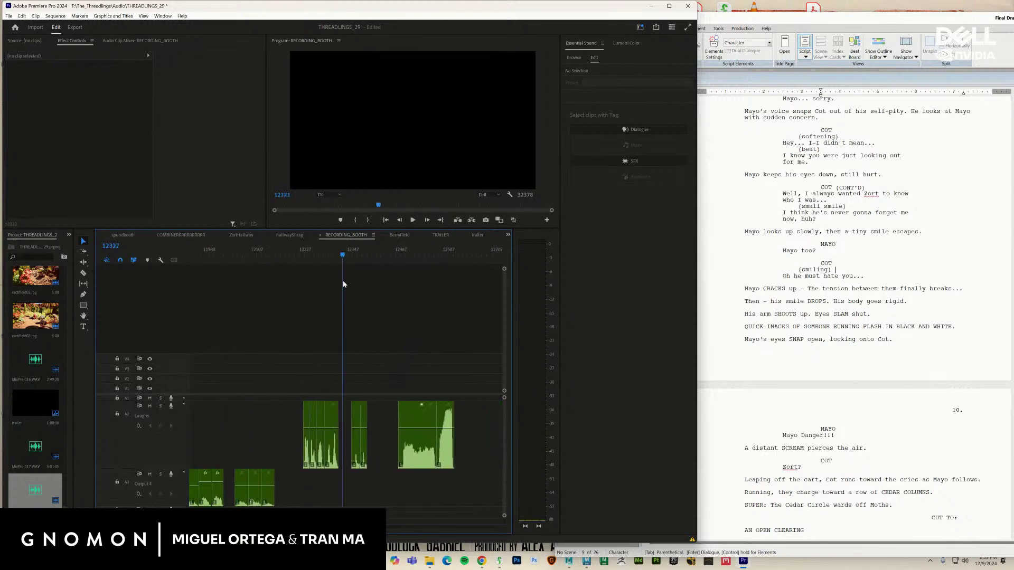
pyautogui.moveTo(410, 286); pyautogui.dragTo(420, 274)
pyautogui.click(299, 262)
pyautogui.press('space')
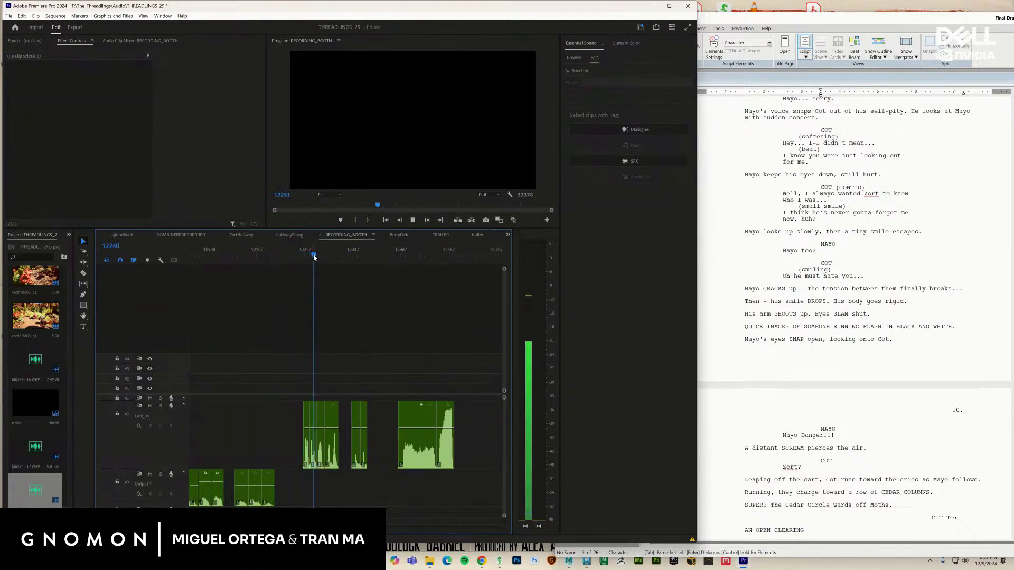
pyautogui.moveTo(316, 257); pyautogui.dragTo(281, 321)
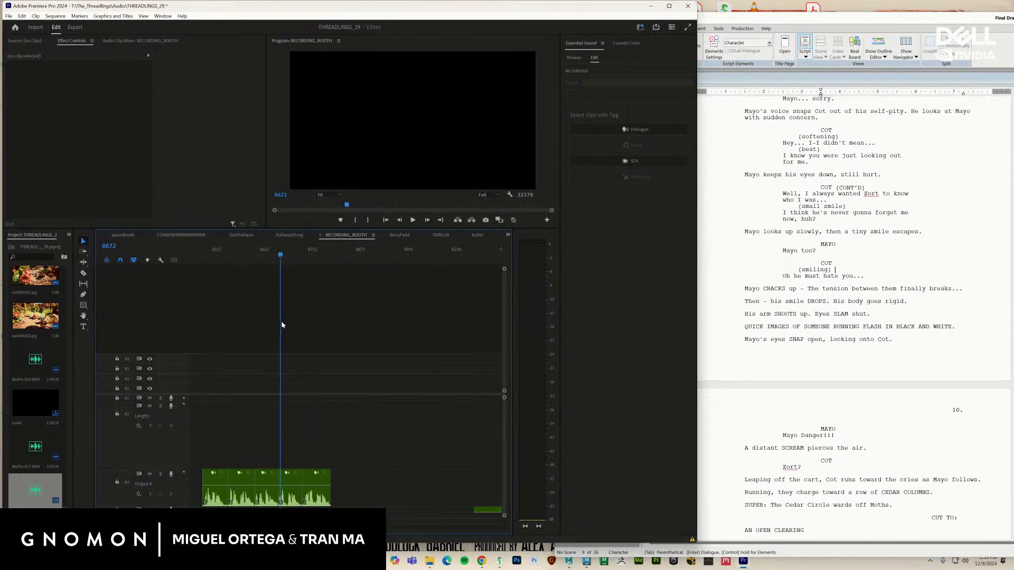
pyautogui.press('space')
pyautogui.press('space')
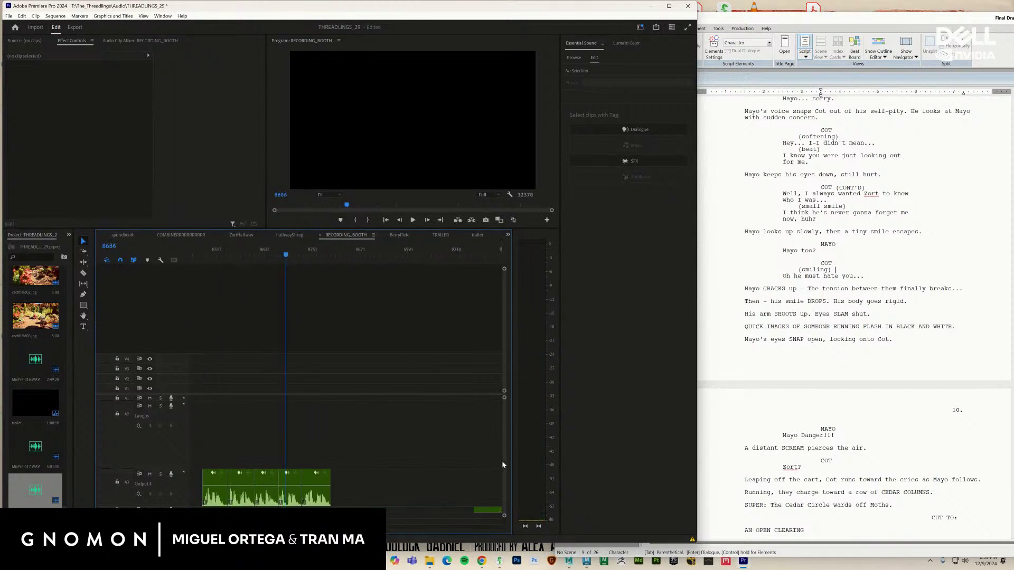
# Enlarge the fourth audio track and audition its run of clips located after frame 8686
pyautogui.scroll(-2, 503, 463)
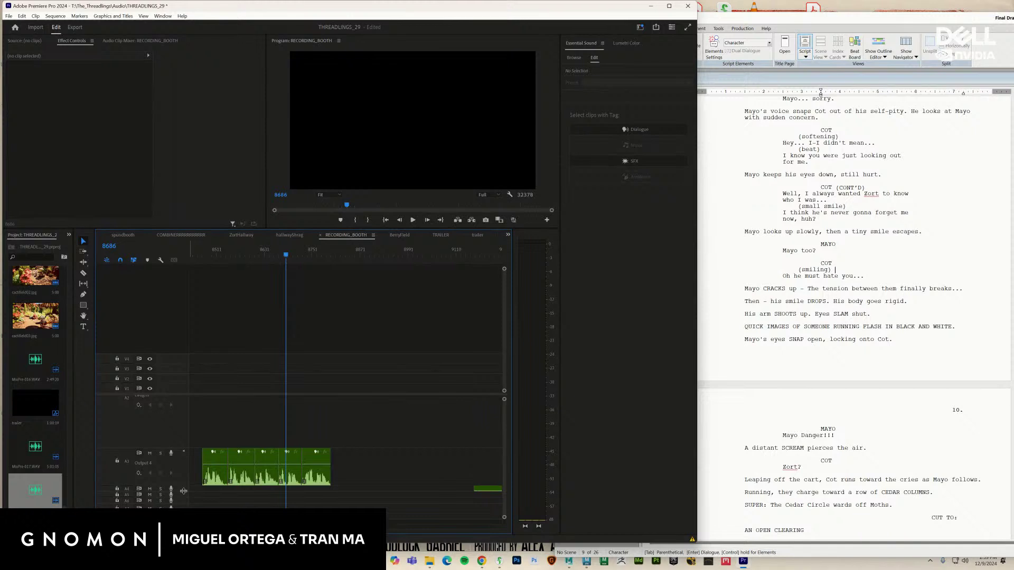
pyautogui.moveTo(183, 491); pyautogui.dragTo(183, 517)
pyautogui.hscroll(5, 301, 370)
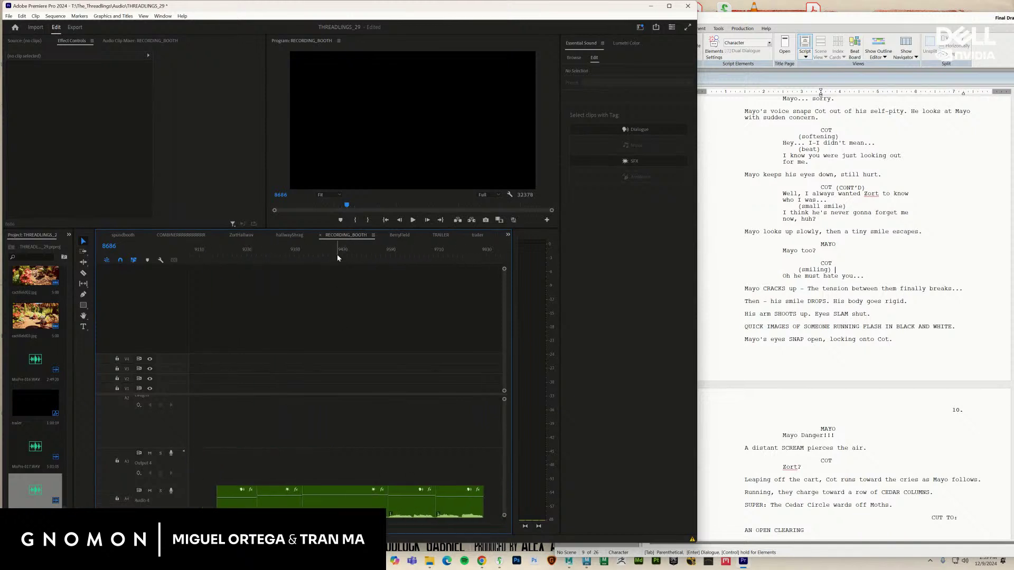
pyautogui.press('space')
# Listen to the short takes between about frames 6934 and 7310 on the third and fourth audio tracks
pyautogui.moveTo(344, 254); pyautogui.dragTo(334, 311)
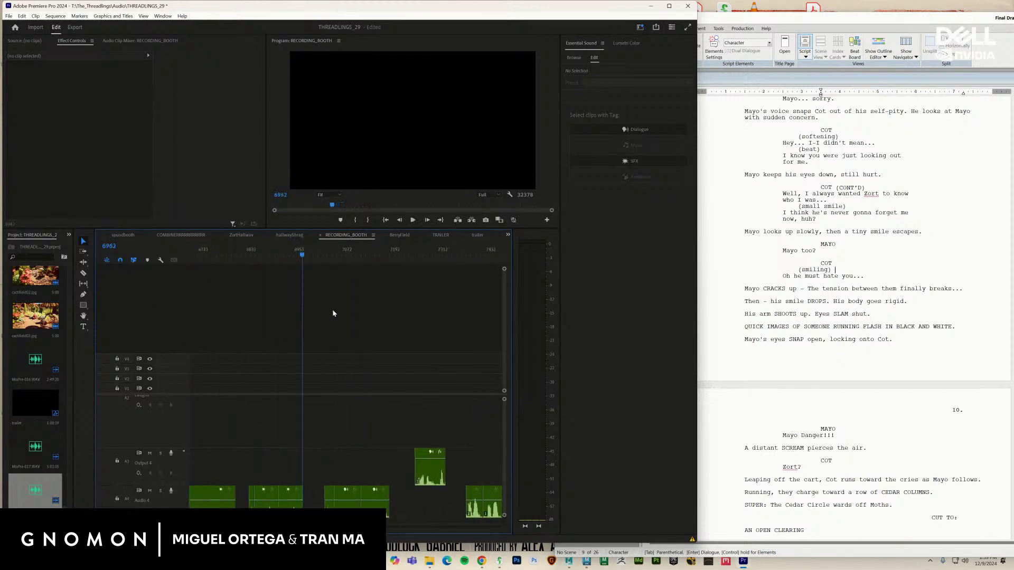
pyautogui.moveTo(402, 318); pyautogui.dragTo(416, 259)
pyautogui.press('space')
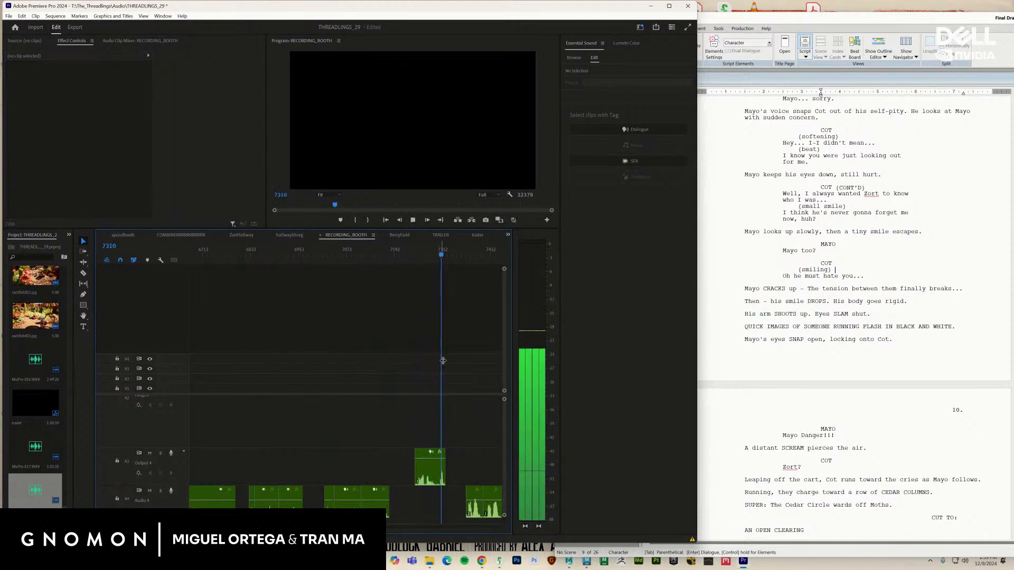
pyautogui.press('space')
pyautogui.moveTo(423, 255); pyautogui.dragTo(353, 264)
pyautogui.press('space')
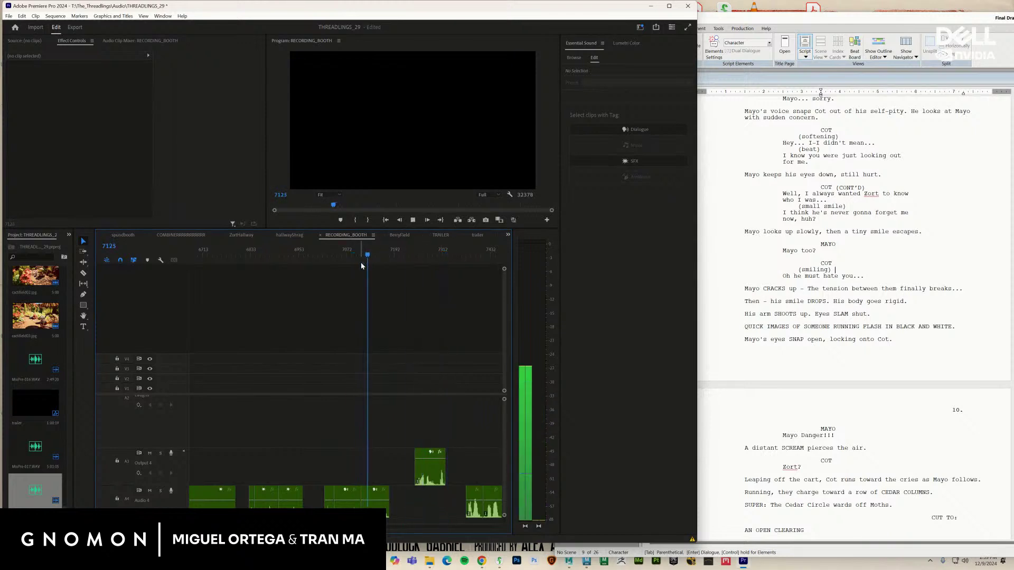
pyautogui.press('space')
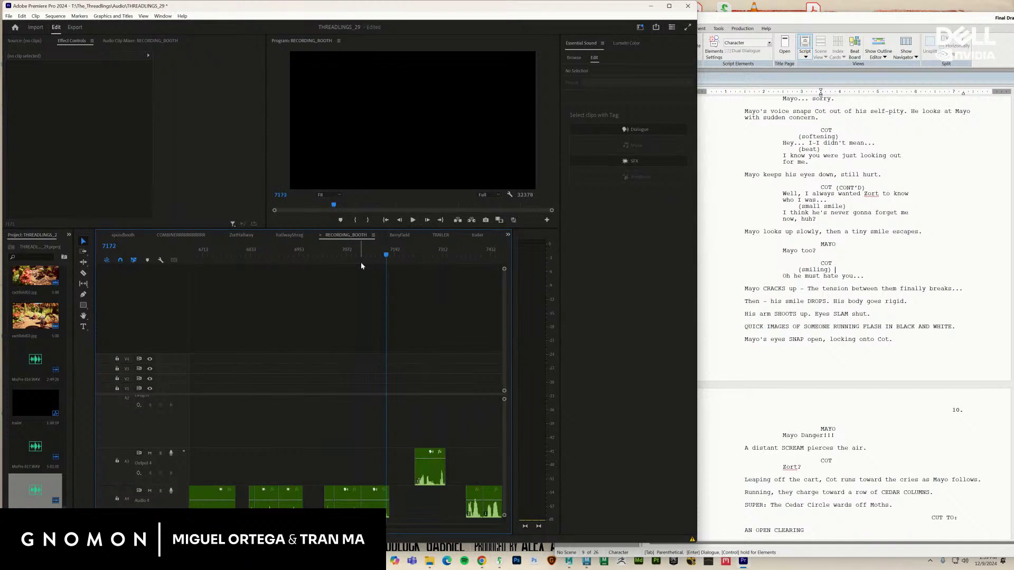
pyautogui.press('space')
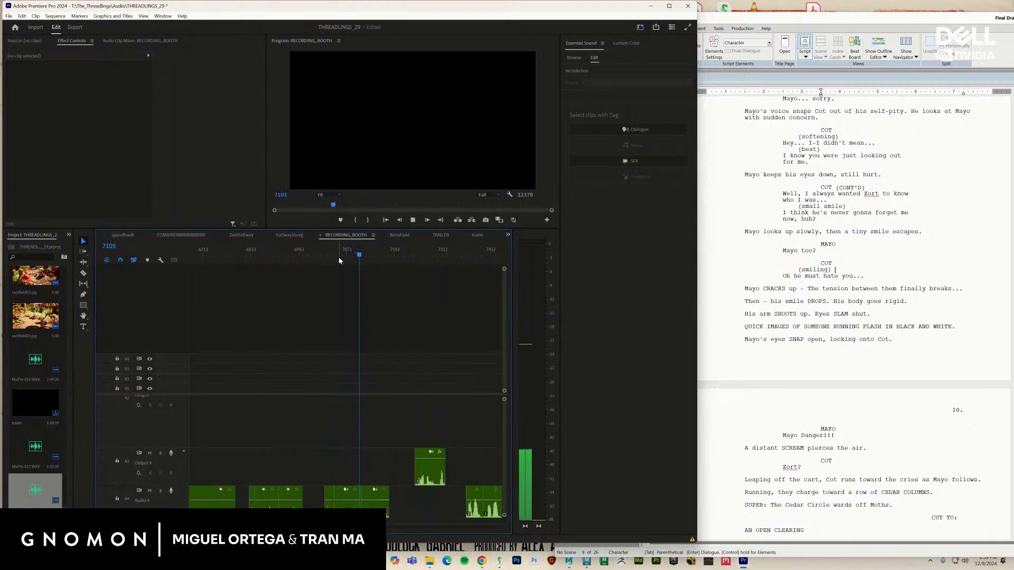
pyautogui.moveTo(337, 256); pyautogui.dragTo(282, 265)
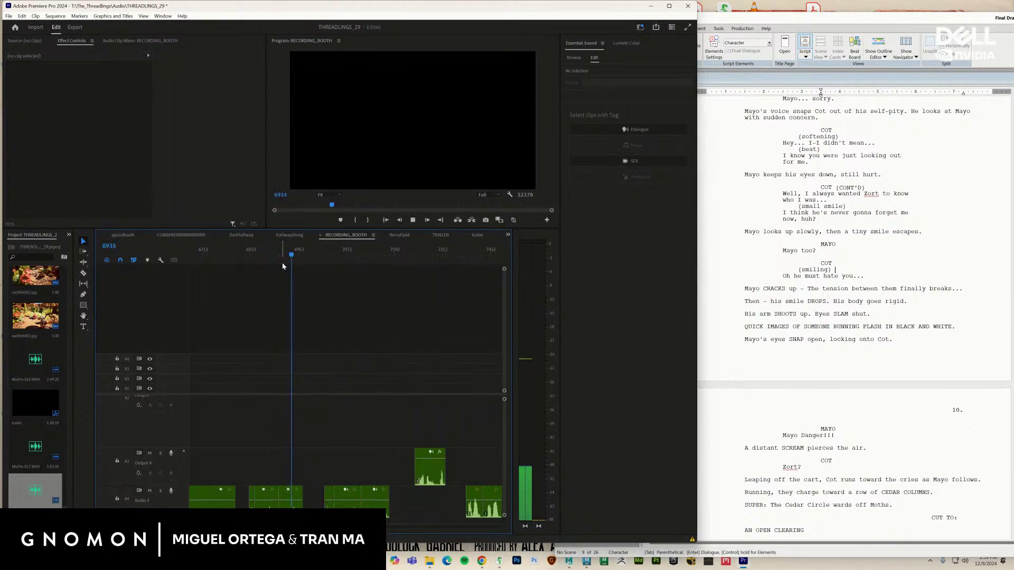
pyautogui.press('space')
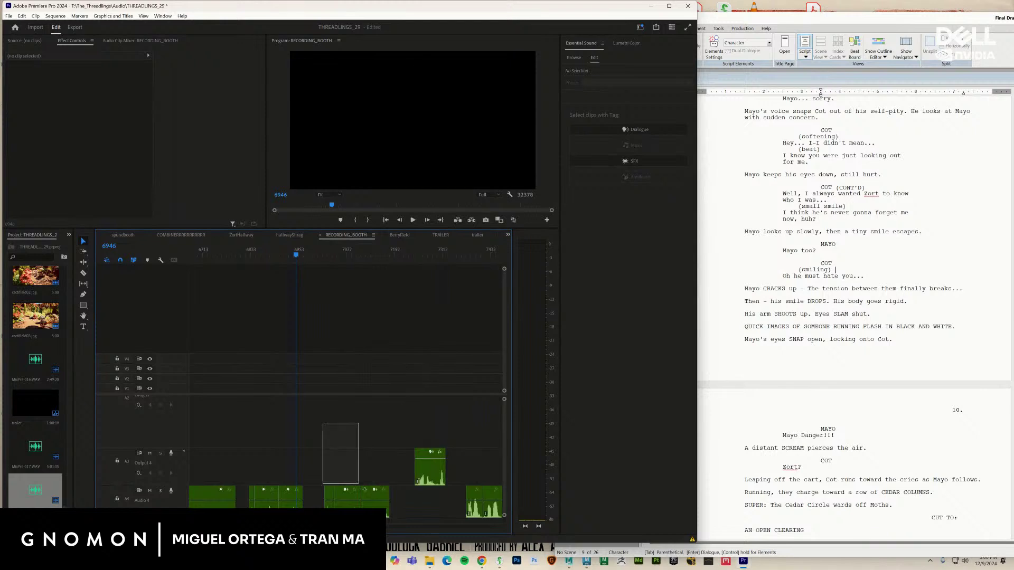
# Label the clips between about frames 7030 and 7320 on the third and fourth audio tracks blue
pyautogui.moveTo(359, 483); pyautogui.dragTo(442, 517)
pyautogui.rightClick(434, 464)
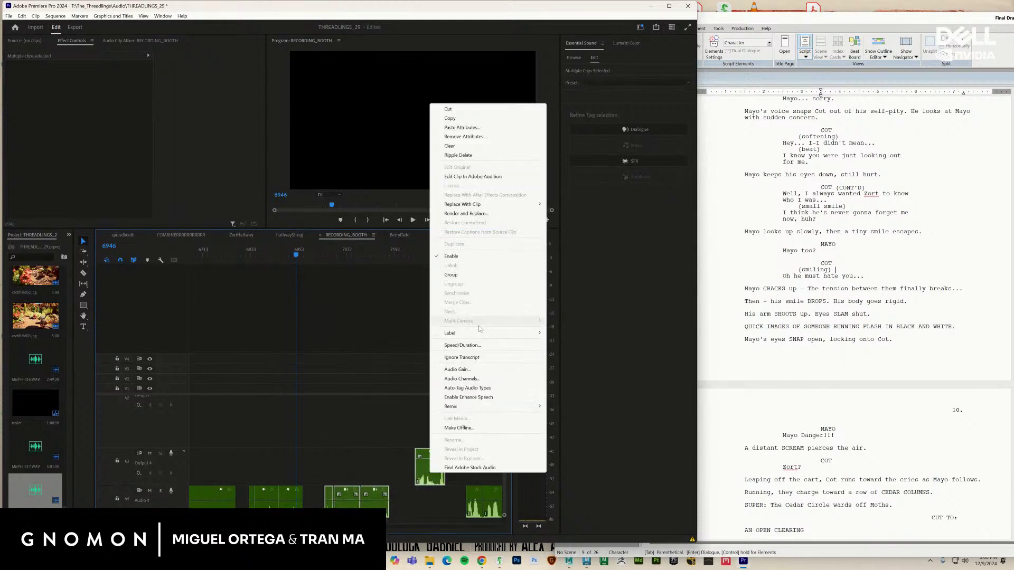
pyautogui.moveTo(481, 334)
pyautogui.click(563, 353)
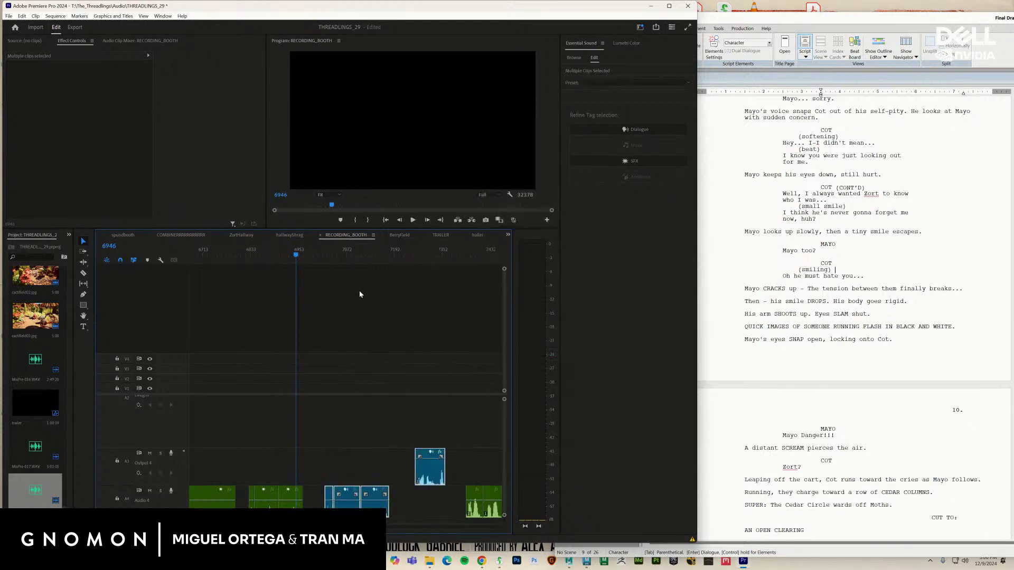
# Audition the earlier takes in the recordings, going back from about frame 6946 to frame 6510
pyautogui.press('Up')
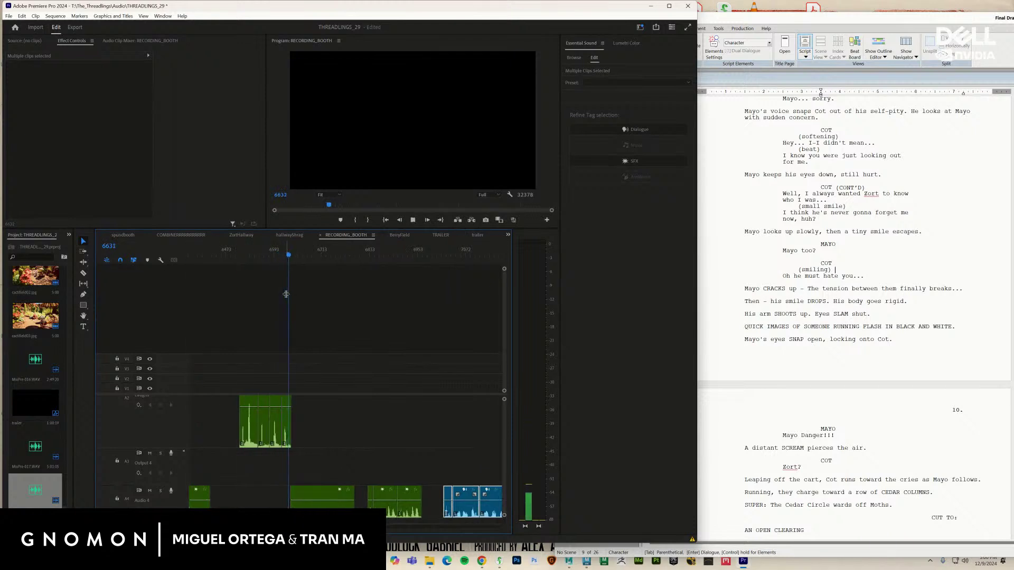
pyautogui.click(237, 256)
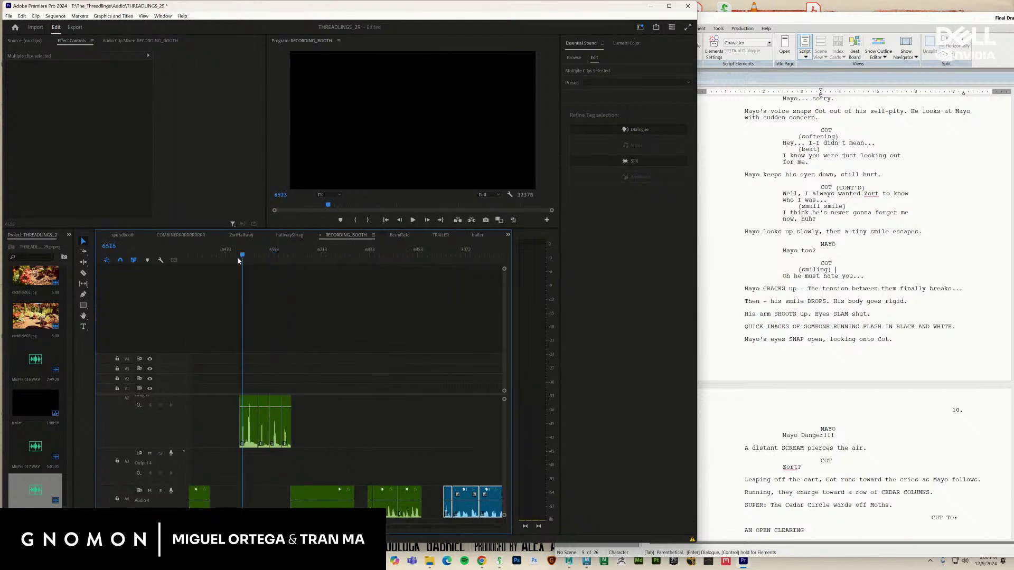
pyautogui.press('space')
pyautogui.press('Up')
pyautogui.press('Up')
pyautogui.press('Up')
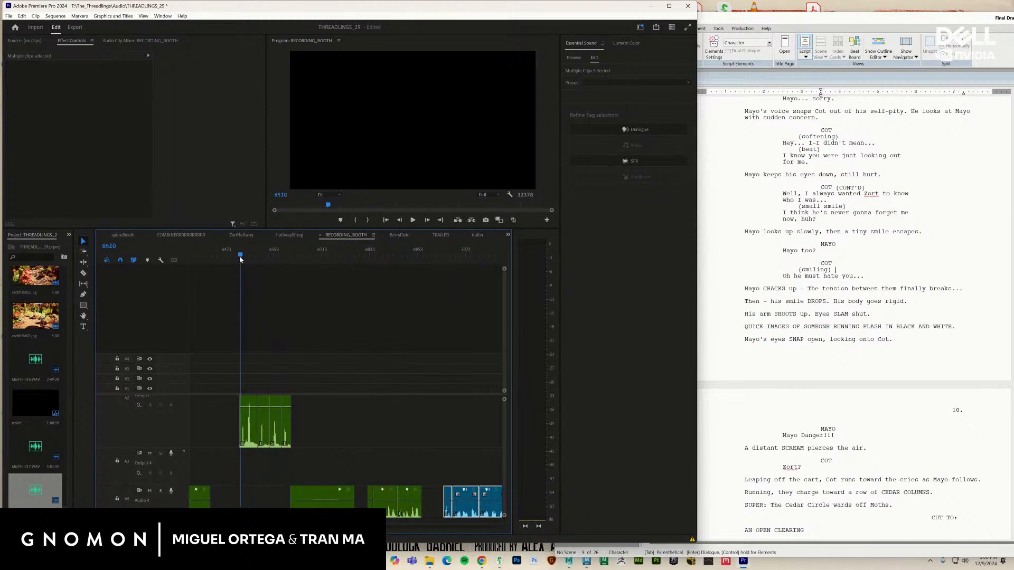
pyautogui.press('Up')
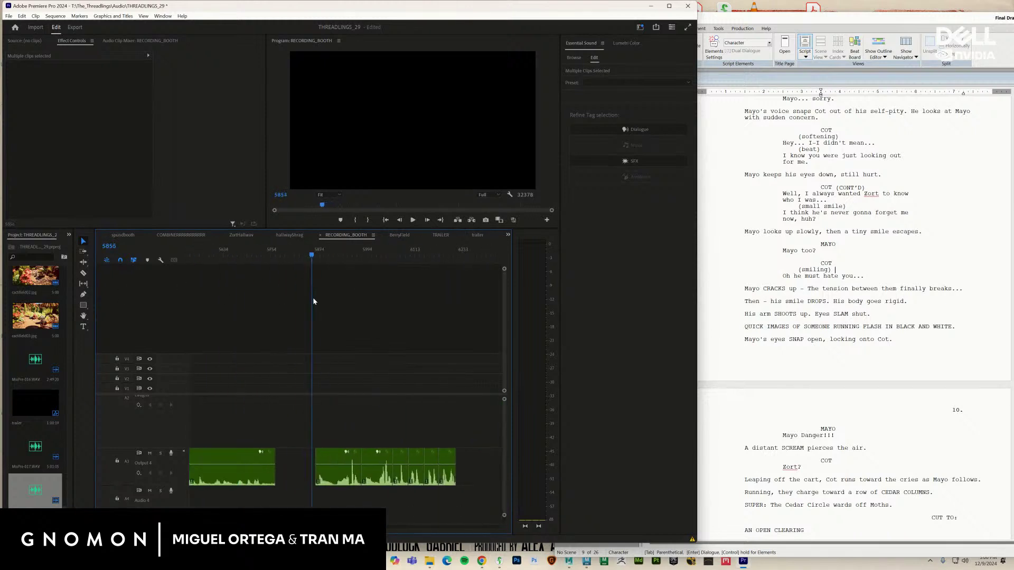
# Listen to the third audio track's clips near frames 5971, 5394 and 4903 for the scene's lines
pyautogui.press('Down')
pyautogui.press('space')
pyautogui.press('space')
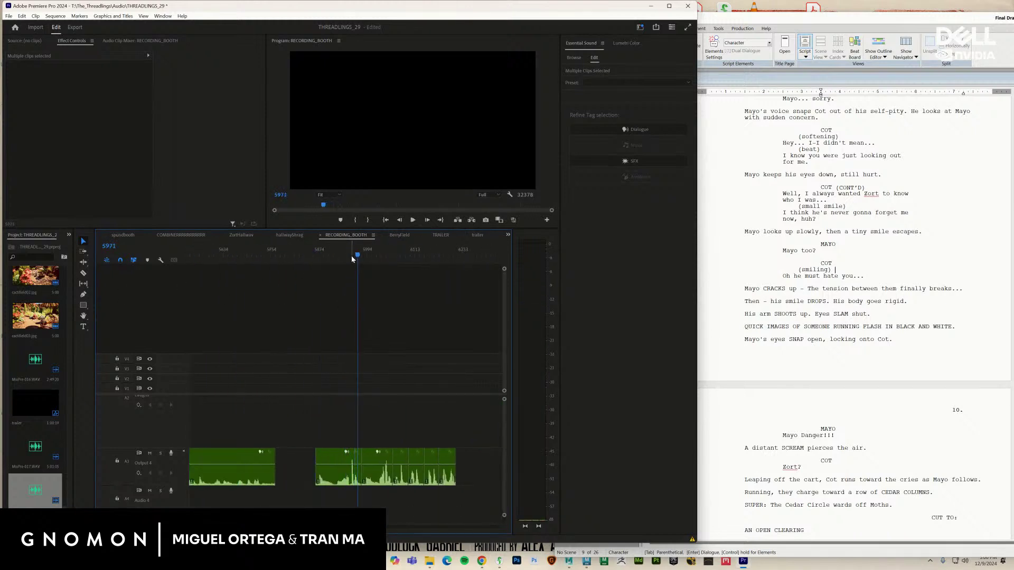
pyautogui.press('Up')
pyautogui.press('Up')
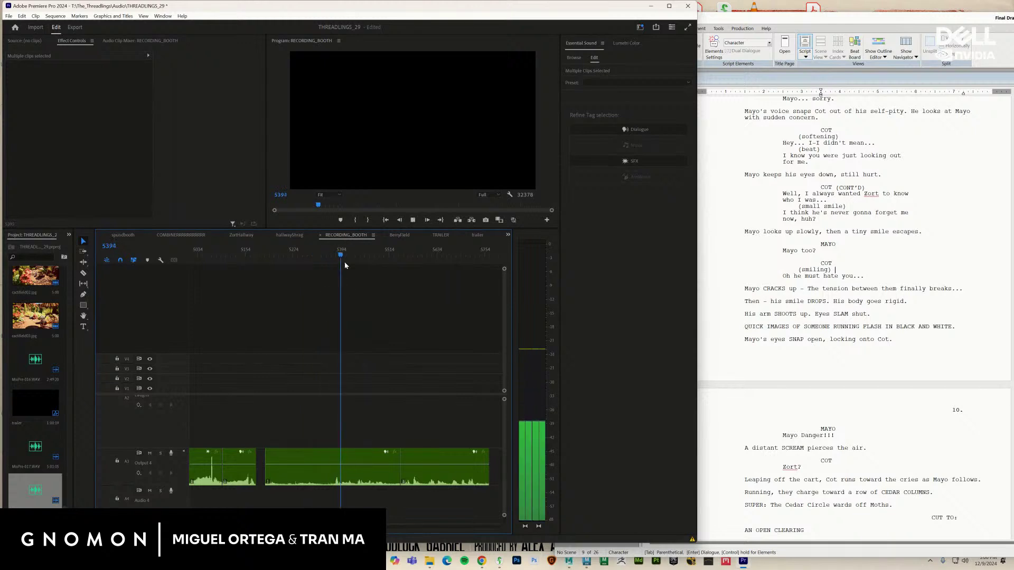
pyautogui.press('space')
pyautogui.press('Up')
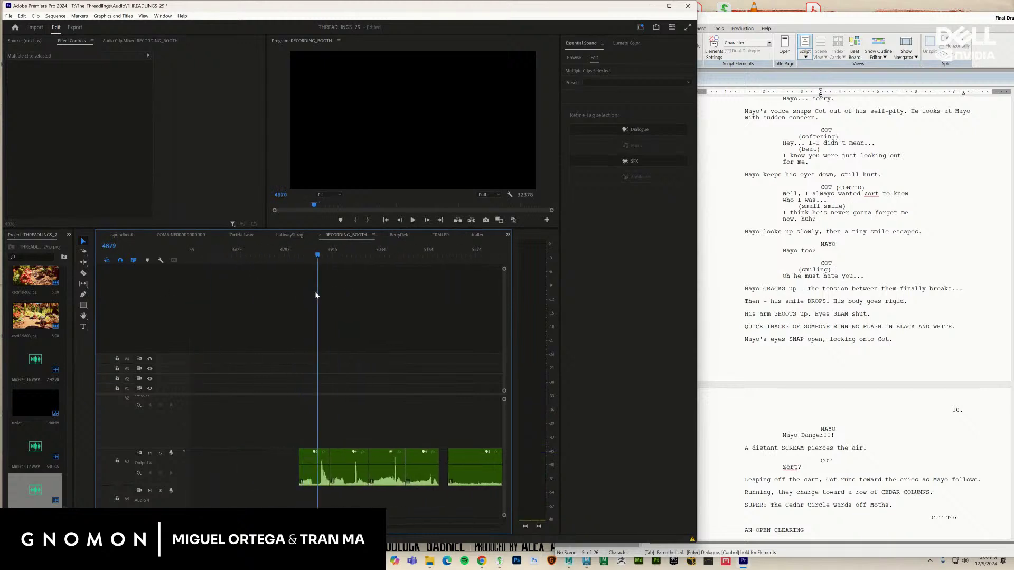
pyautogui.press('space')
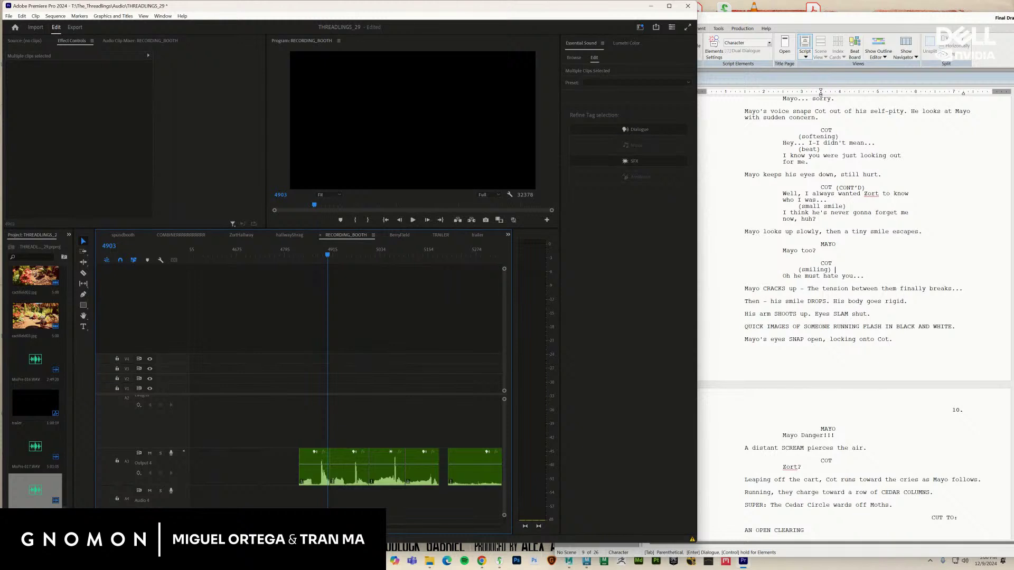
# Show a wider stretch of the recordings and audition the third audio track's takes near frames 4157 and 8500
pyautogui.press('-')
pyautogui.press('-')
pyautogui.press('-')
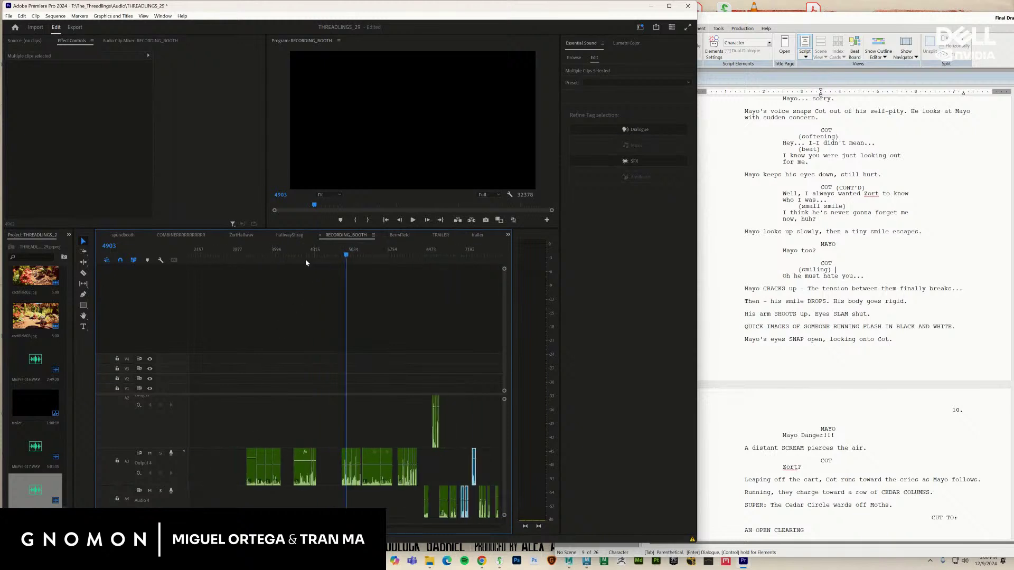
pyautogui.moveTo(306, 257); pyautogui.dragTo(299, 257)
pyautogui.press('space')
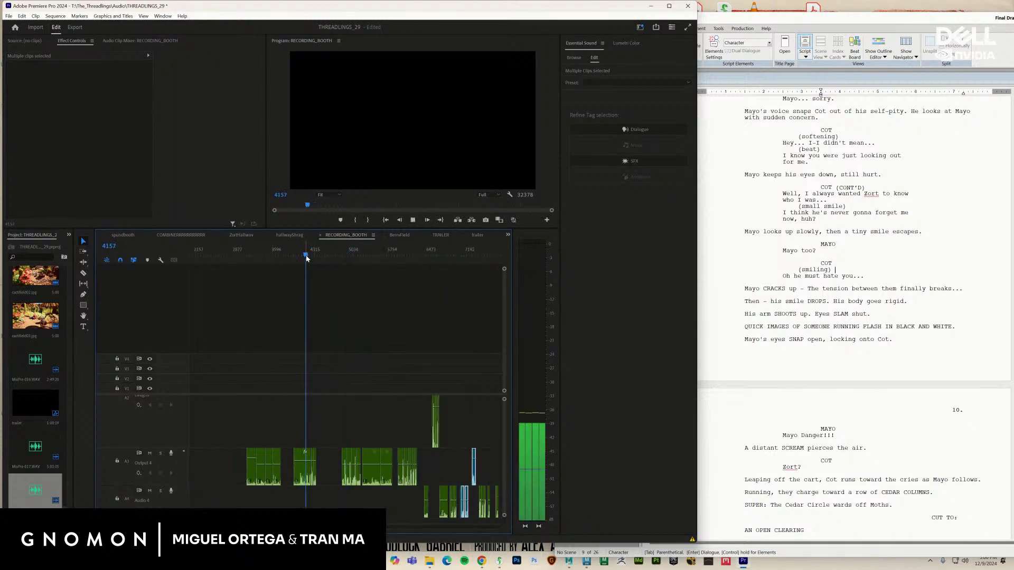
pyautogui.moveTo(307, 257); pyautogui.dragTo(358, 326)
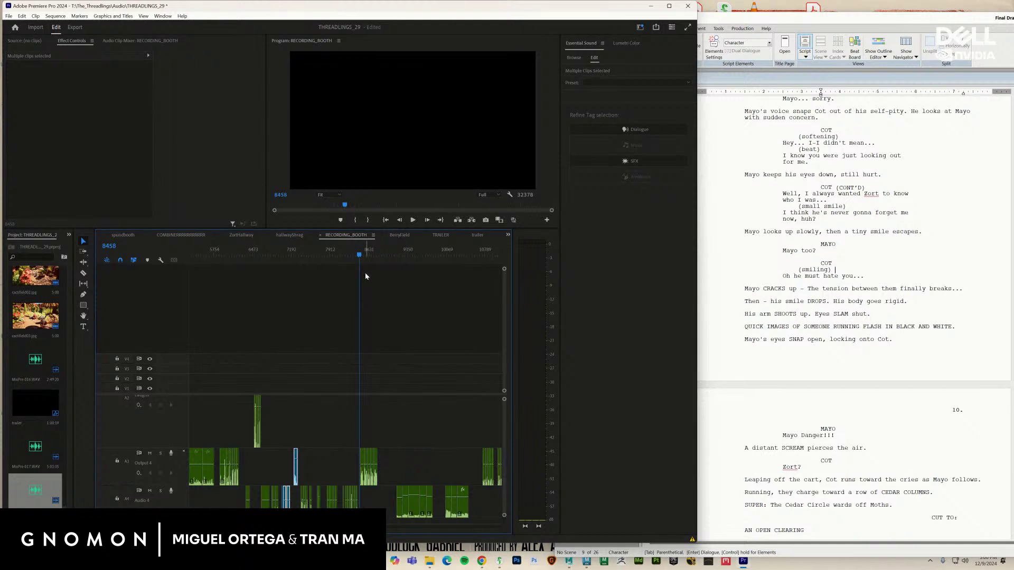
pyautogui.press('space')
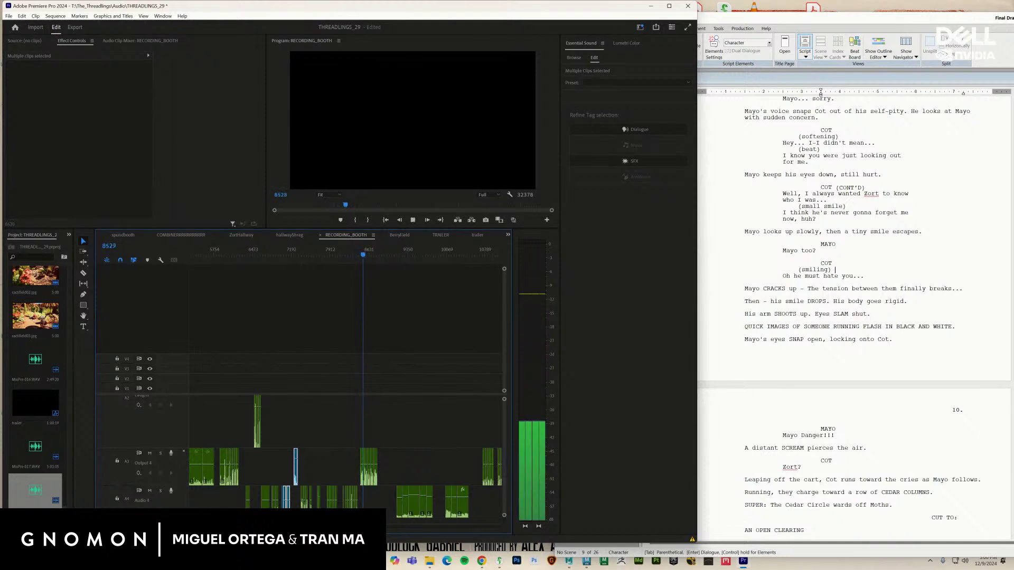
# Listen to the takes between about frames 11687 and 13156 on the second and third audio tracks
pyautogui.scroll(-5, 346, 380)
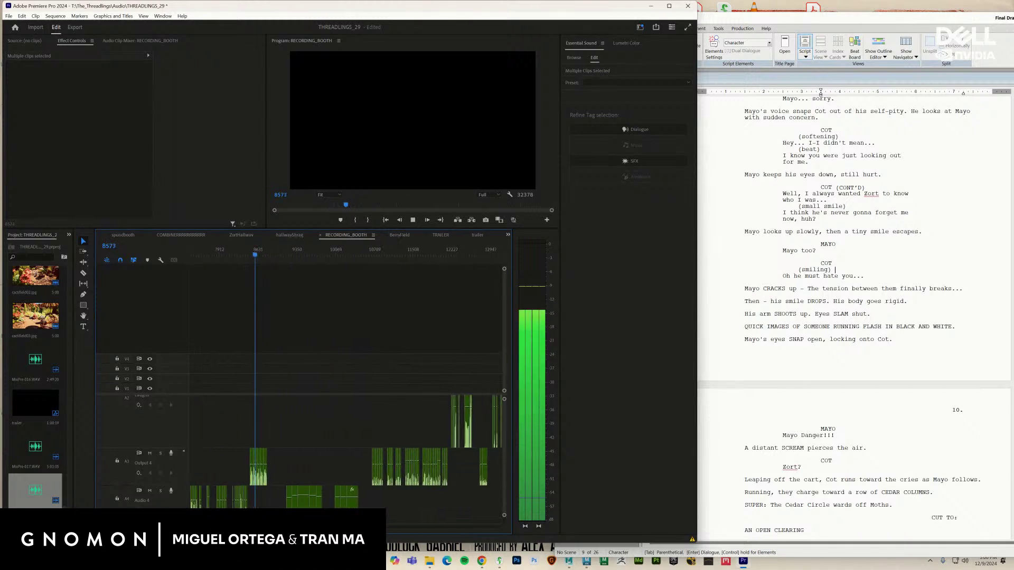
pyautogui.click(296, 257)
pyautogui.moveTo(296, 258); pyautogui.dragTo(445, 272)
pyautogui.press('space')
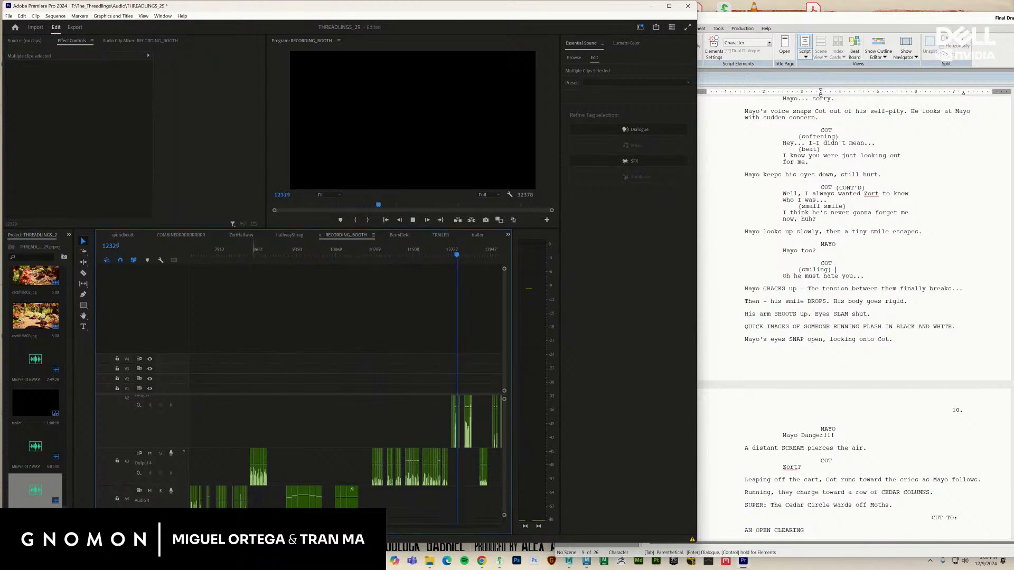
pyautogui.press('=')
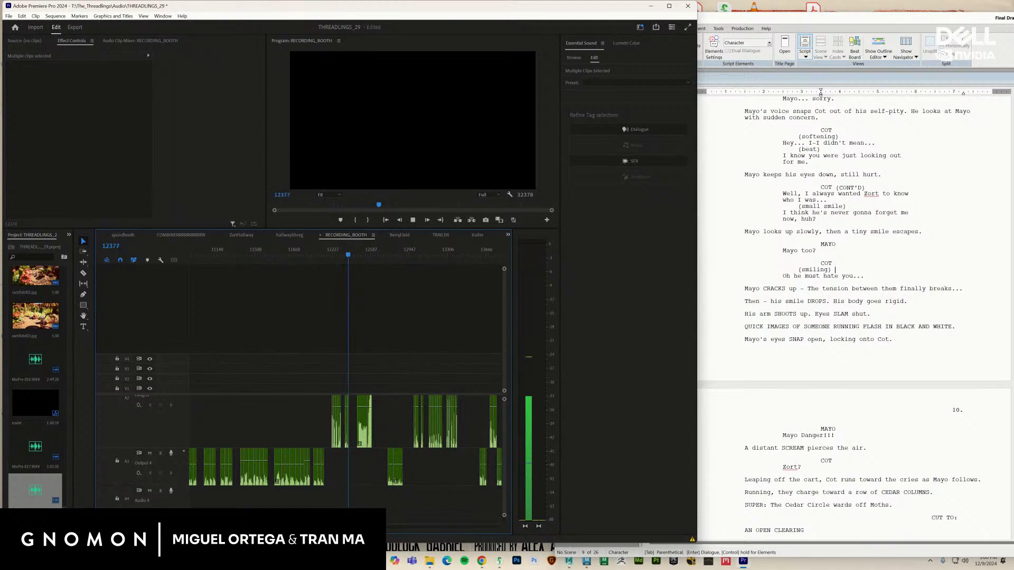
pyautogui.moveTo(280, 255); pyautogui.dragTo(273, 256)
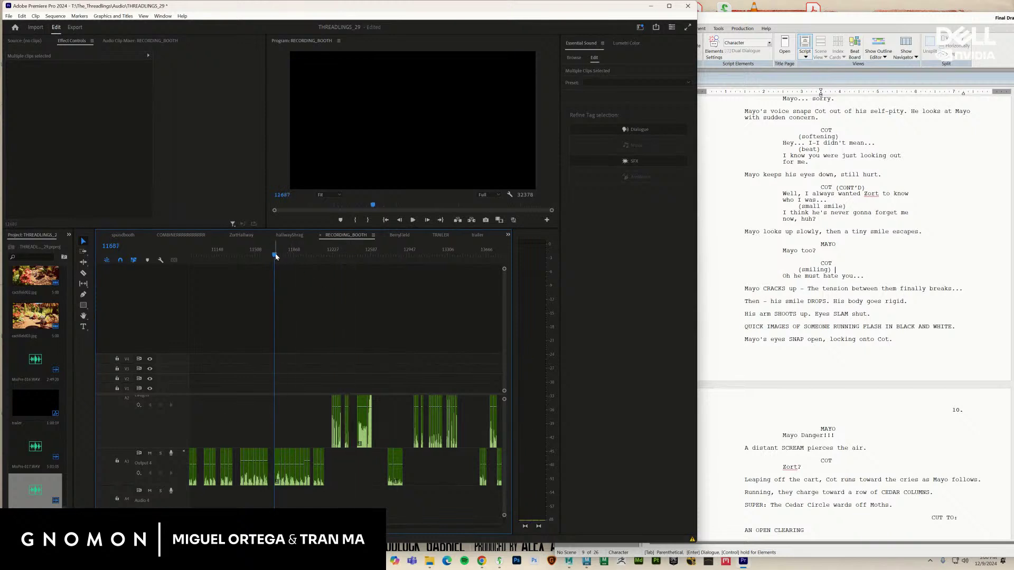
pyautogui.press('space')
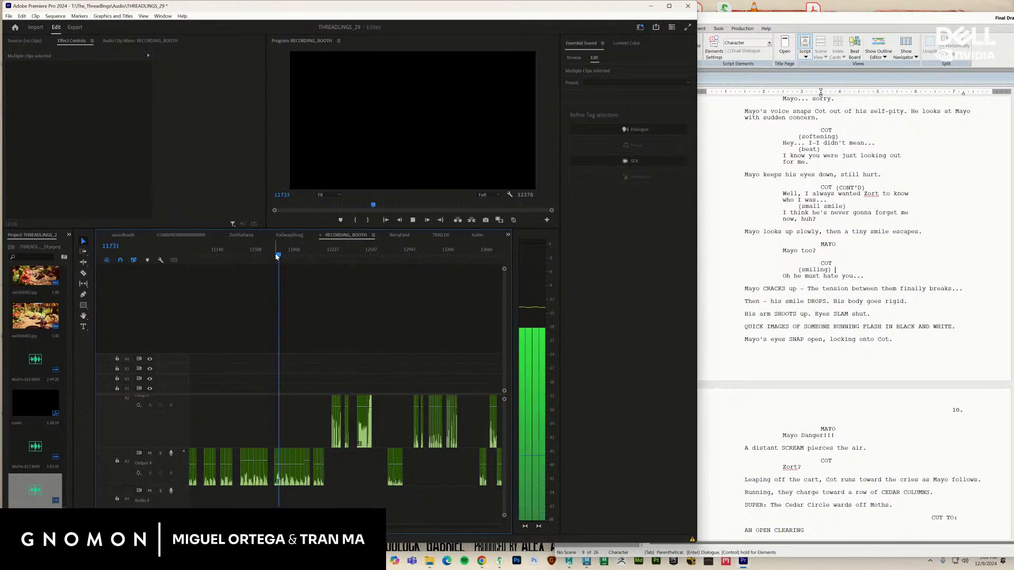
pyautogui.click(310, 255)
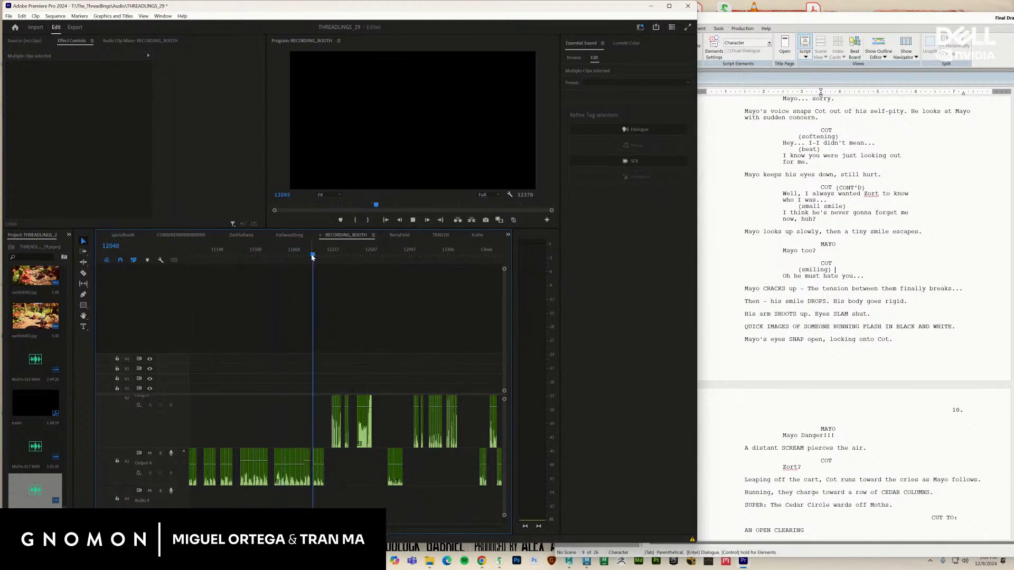
pyautogui.click(407, 253)
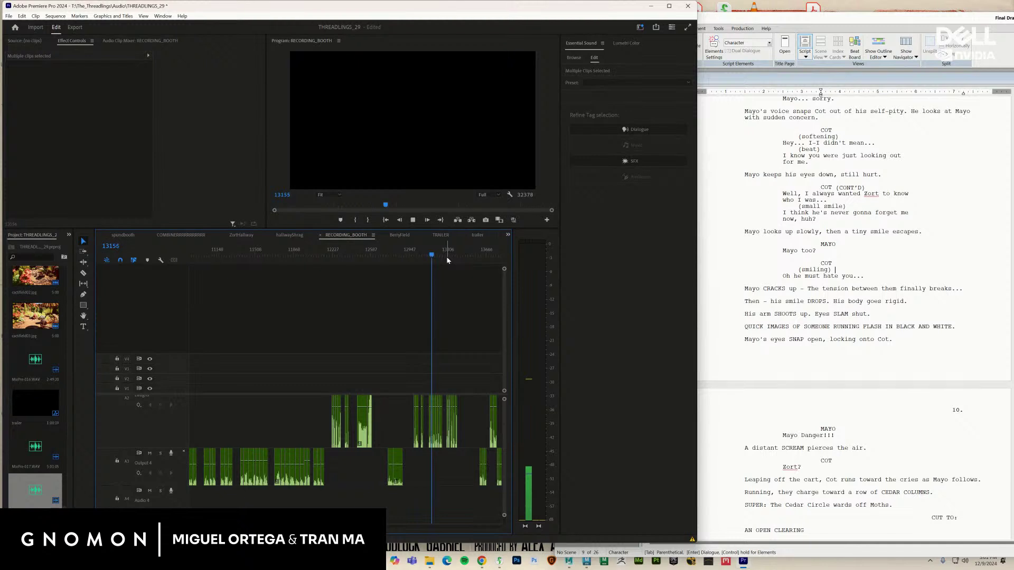
# Label the group of clips between about frames 13130 and 13260 on the second audio track yellow
pyautogui.click(431, 447)
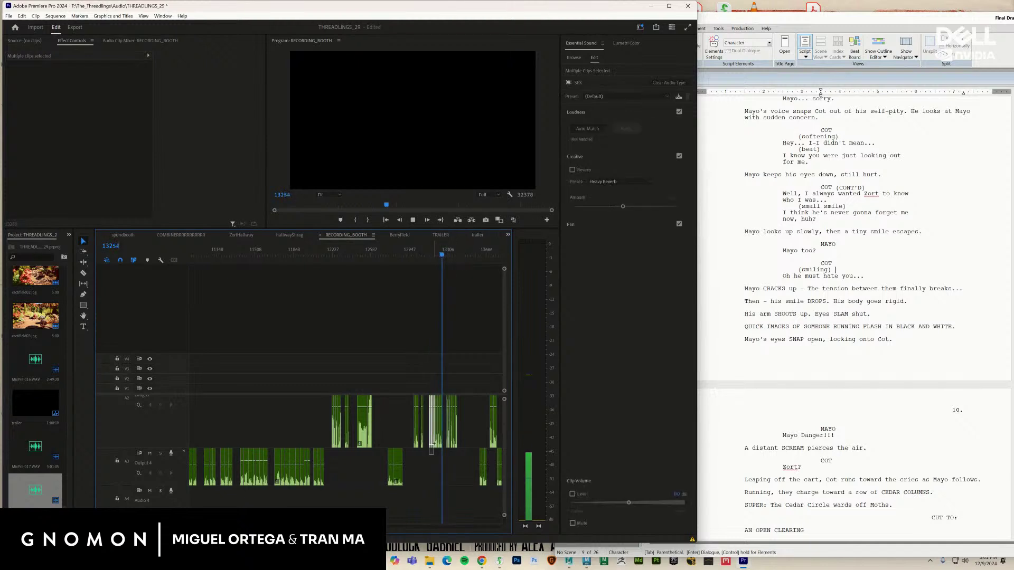
pyautogui.rightClick(439, 438)
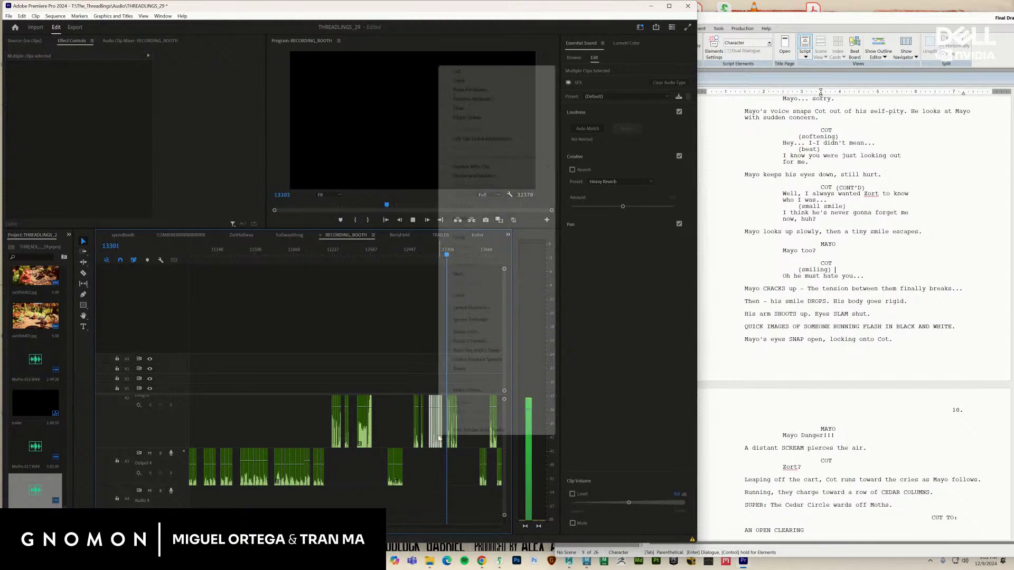
pyautogui.moveTo(539, 299)
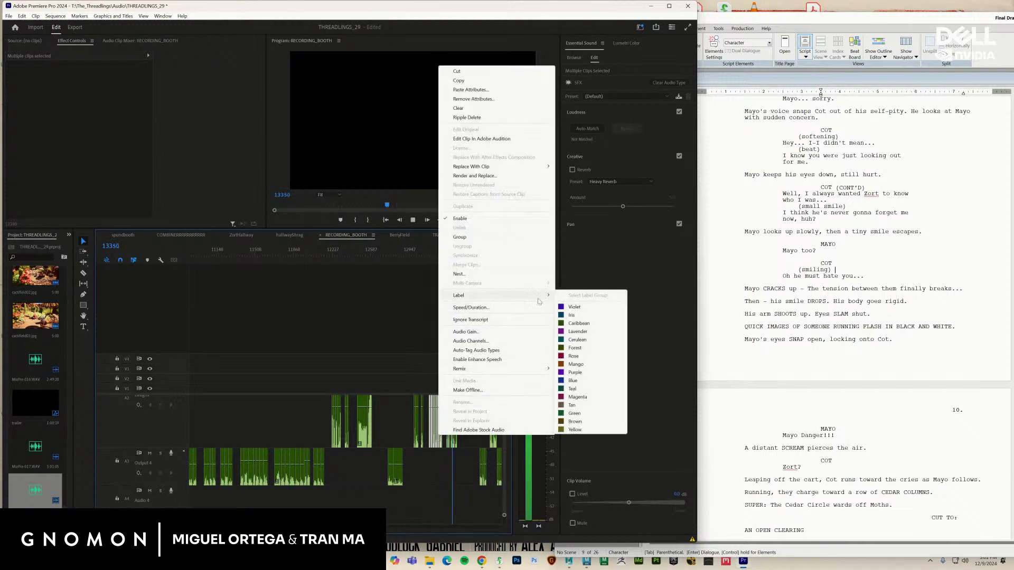
pyautogui.click(475, 475)
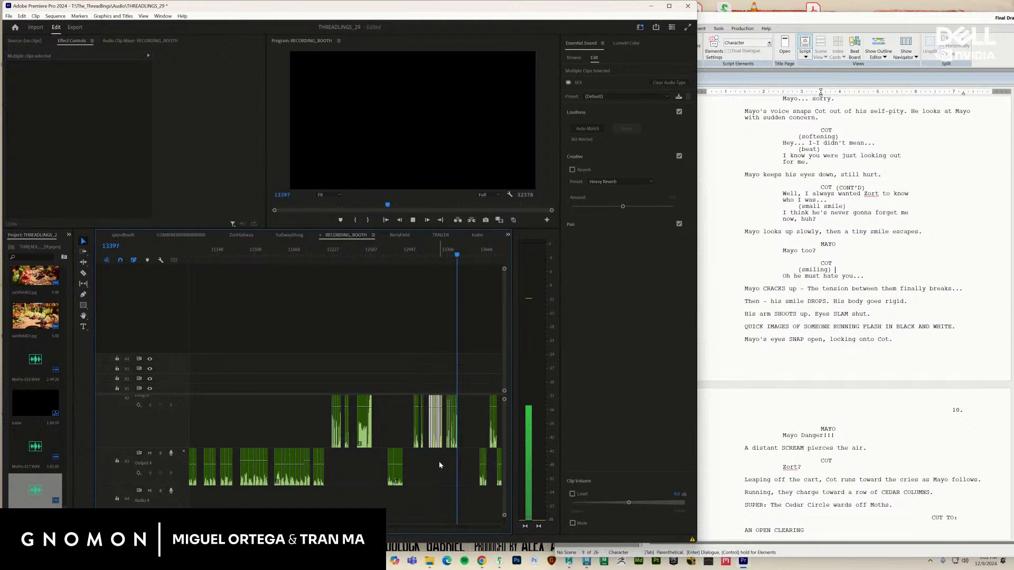
# Audition the third and fourth audio tracks' takes between about frames 13868 and 15197 for the scene's lines
pyautogui.moveTo(496, 255); pyautogui.dragTo(437, 282)
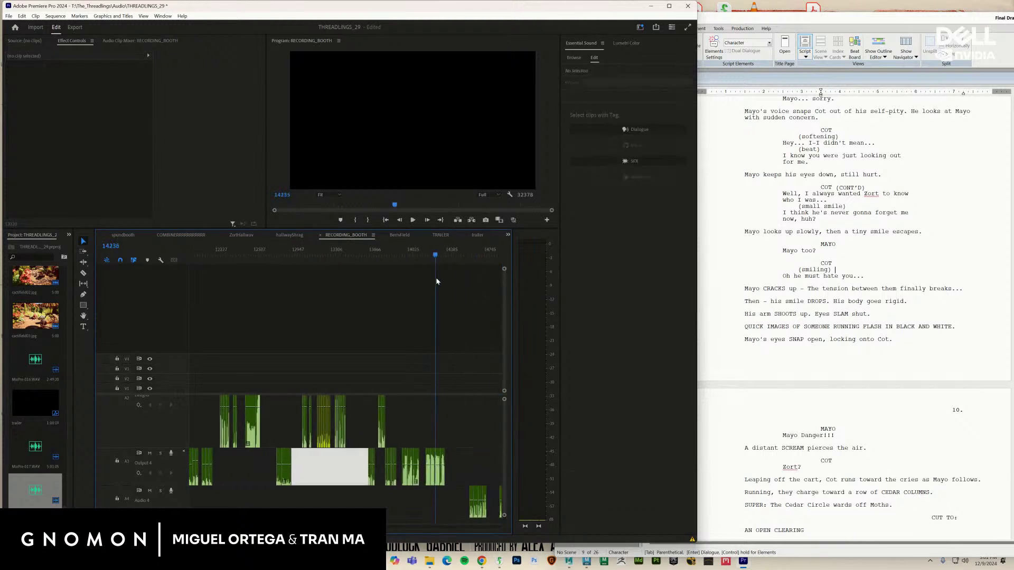
pyautogui.press('space')
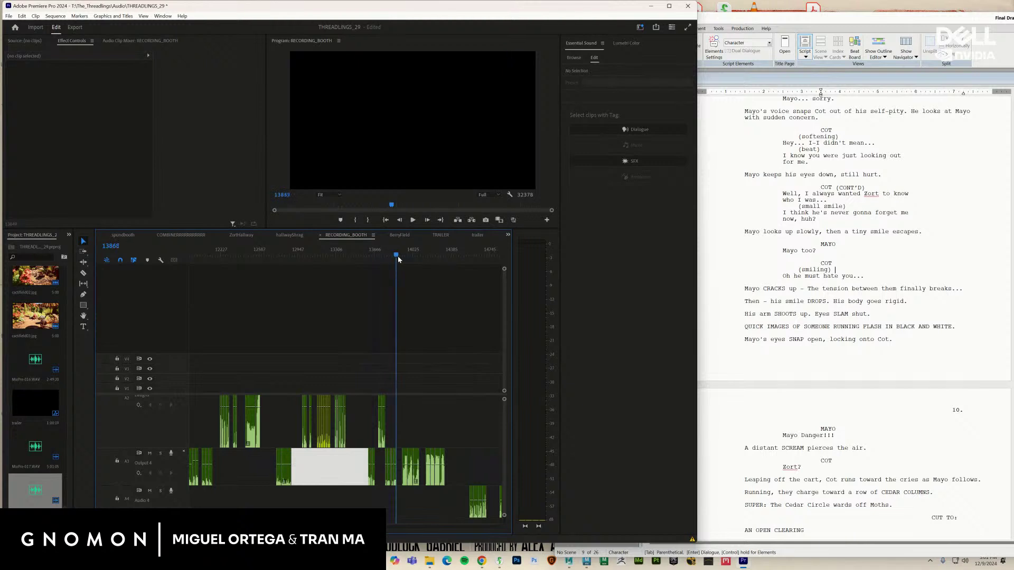
pyautogui.click(430, 258)
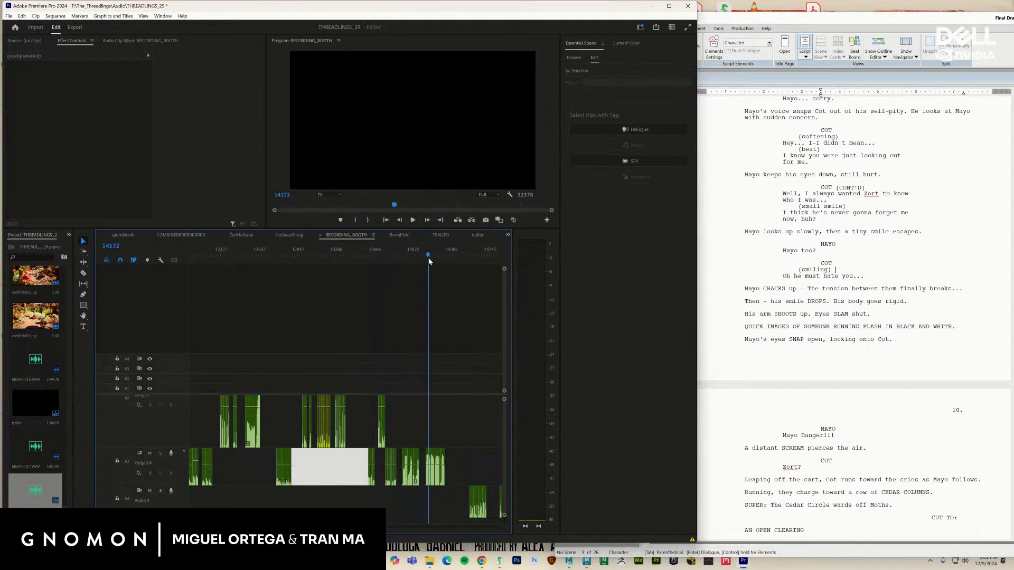
pyautogui.press('space')
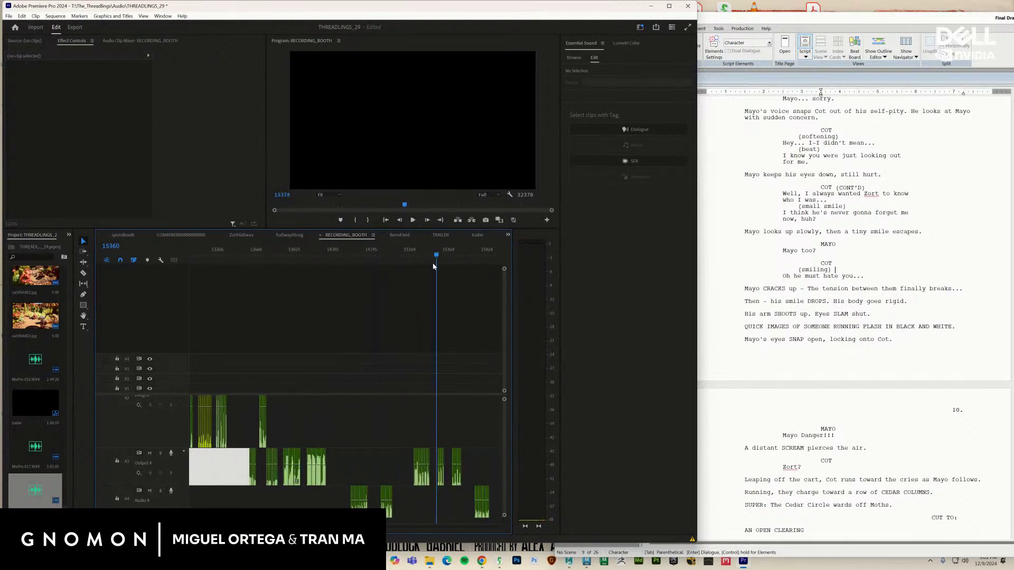
pyautogui.press('space')
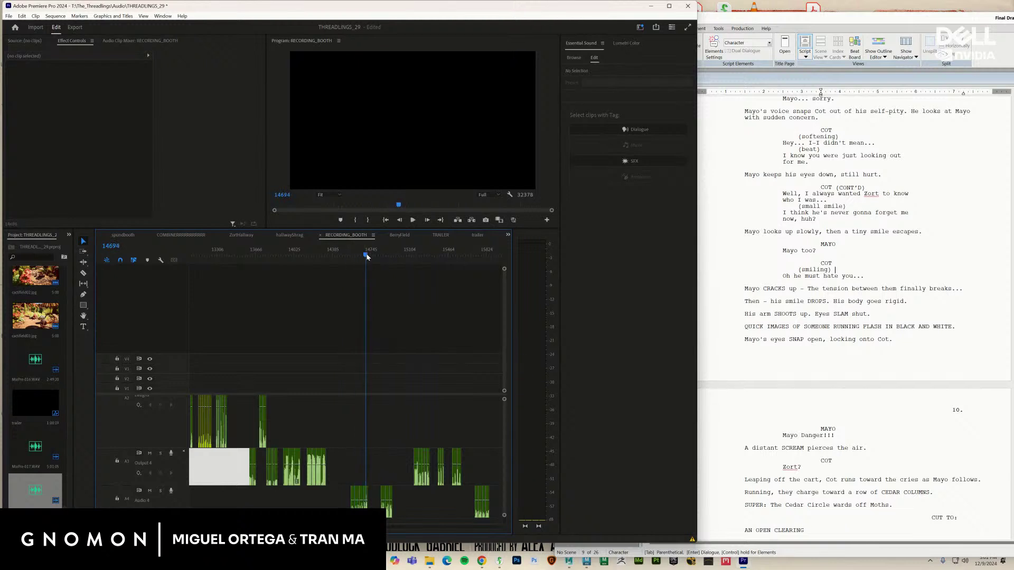
pyautogui.moveTo(367, 257); pyautogui.dragTo(382, 258)
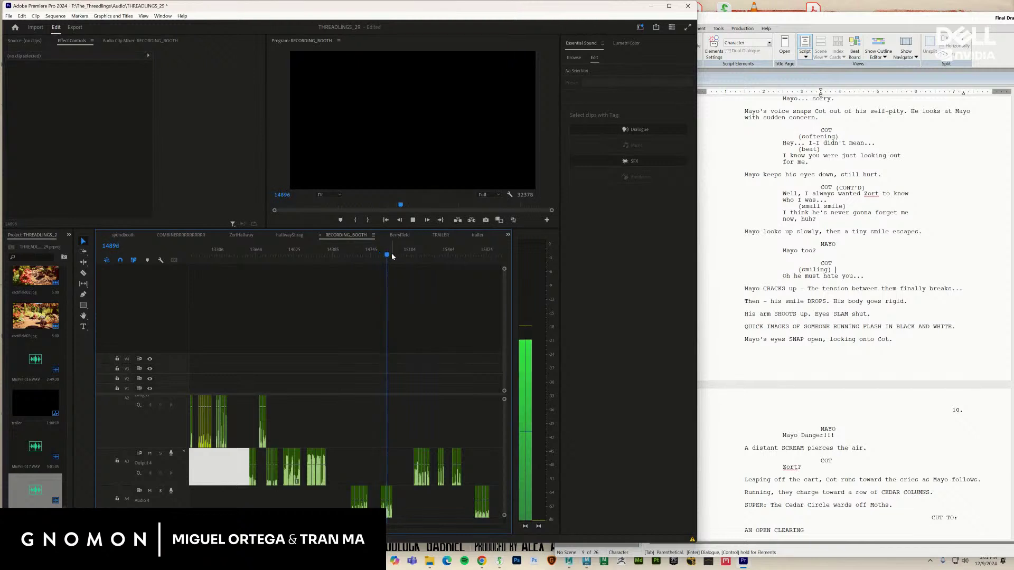
pyautogui.click(392, 256)
pyautogui.moveTo(393, 256); pyautogui.dragTo(415, 259)
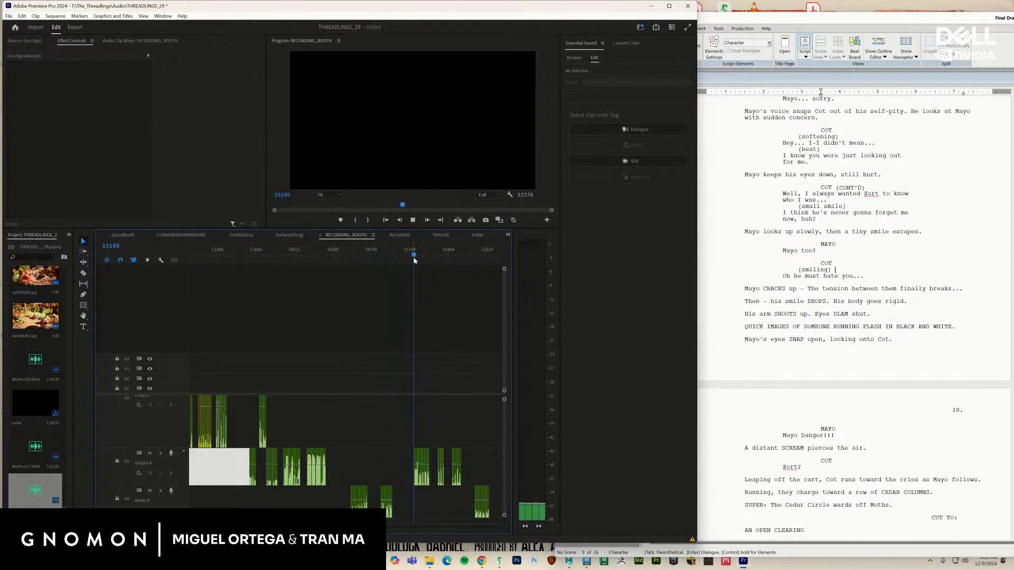
pyautogui.press('space')
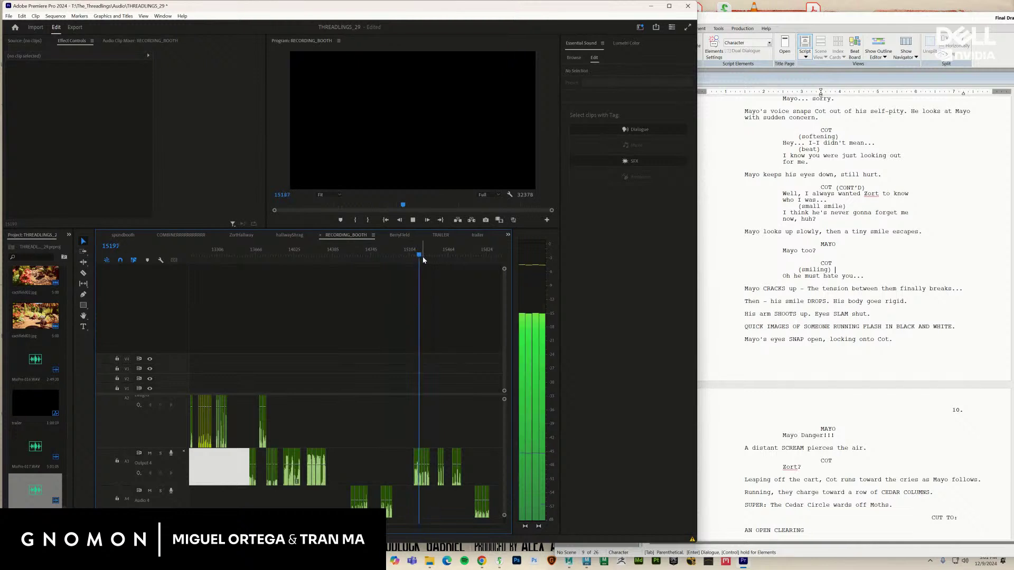
# Search on through the recordings, listening to takes from about frame 16027 to frame 18912
pyautogui.moveTo(428, 257); pyautogui.dragTo(368, 285)
pyautogui.press('space')
pyautogui.press('space')
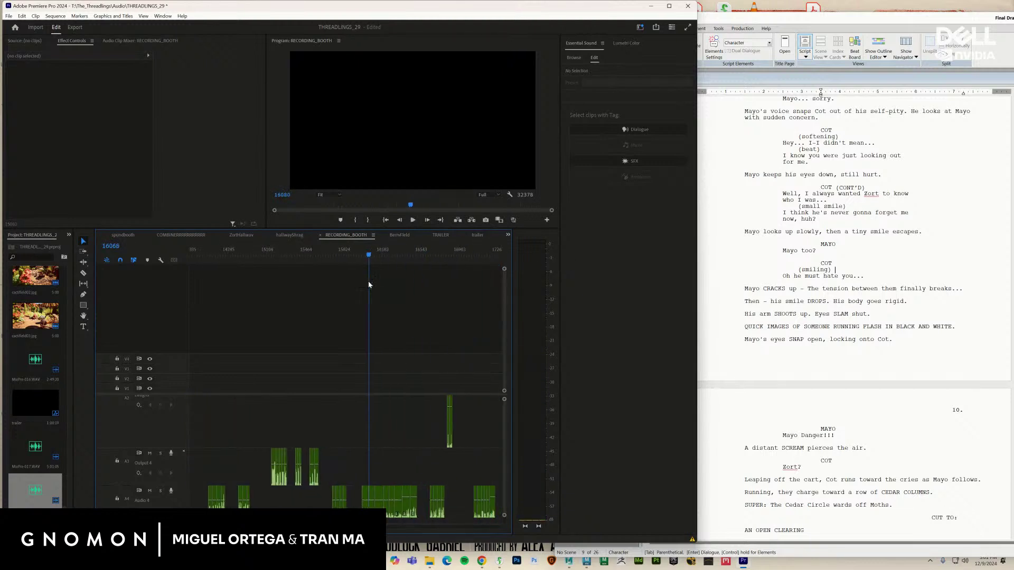
pyautogui.press('space')
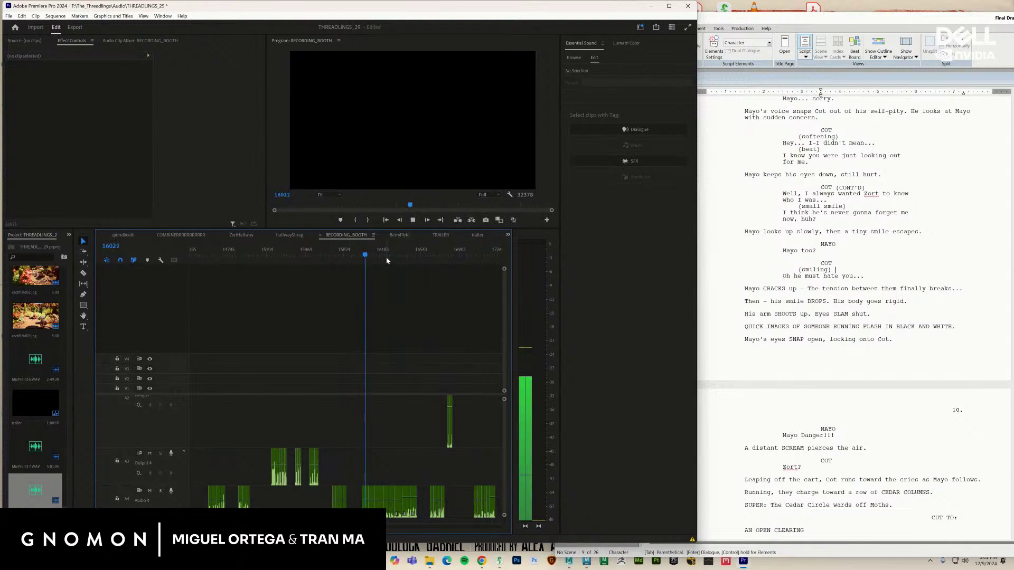
pyautogui.moveTo(395, 255); pyautogui.dragTo(491, 256)
pyautogui.press('space')
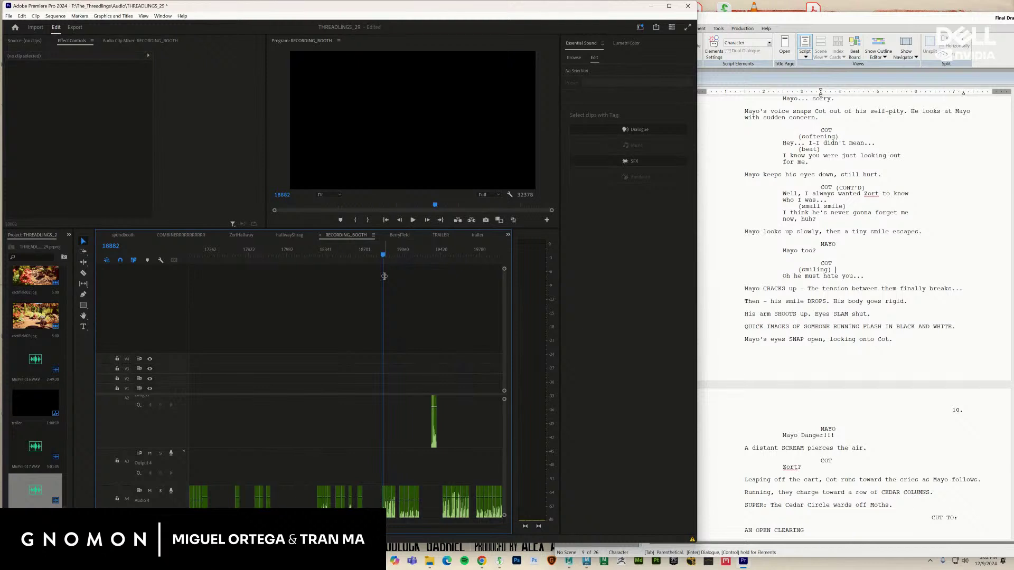
pyautogui.press('space')
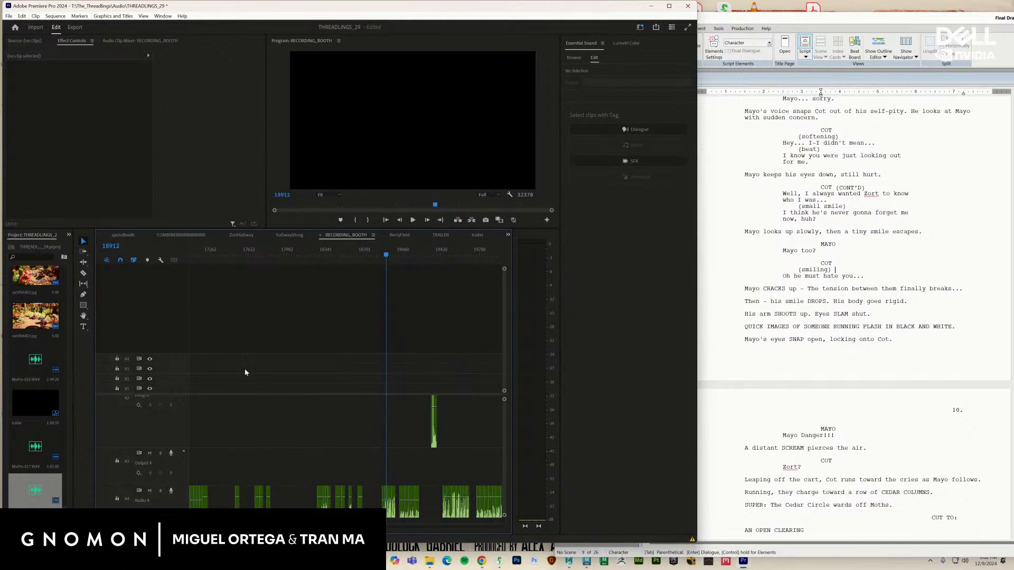
# Listen to the takes between about frames 18893 and 18997 on the fourth audio track and pick the last clip of that group
pyautogui.press('=')
pyautogui.press('=')
pyautogui.press('=')
pyautogui.press('=')
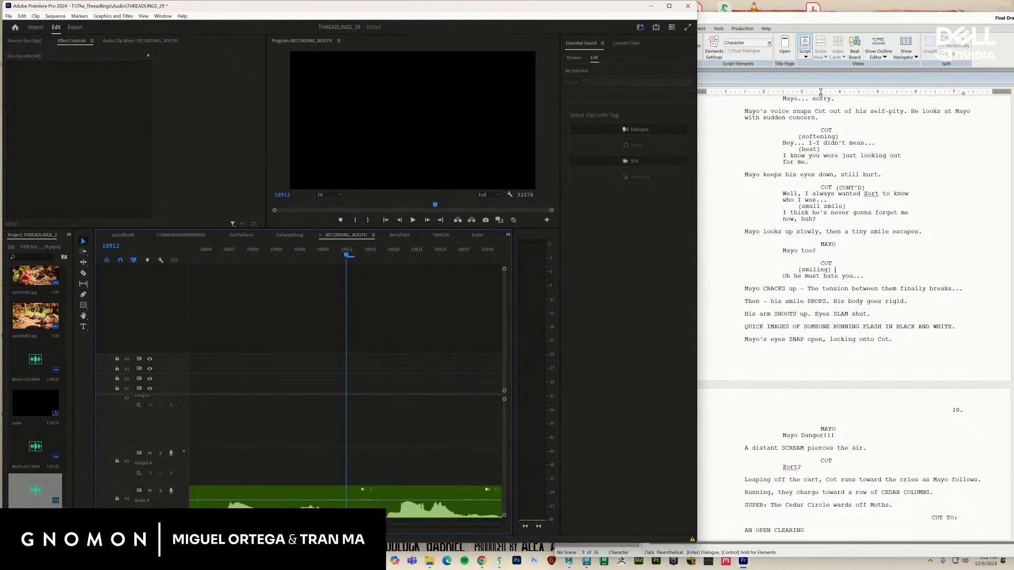
pyautogui.moveTo(346, 258); pyautogui.dragTo(300, 257)
pyautogui.press('space')
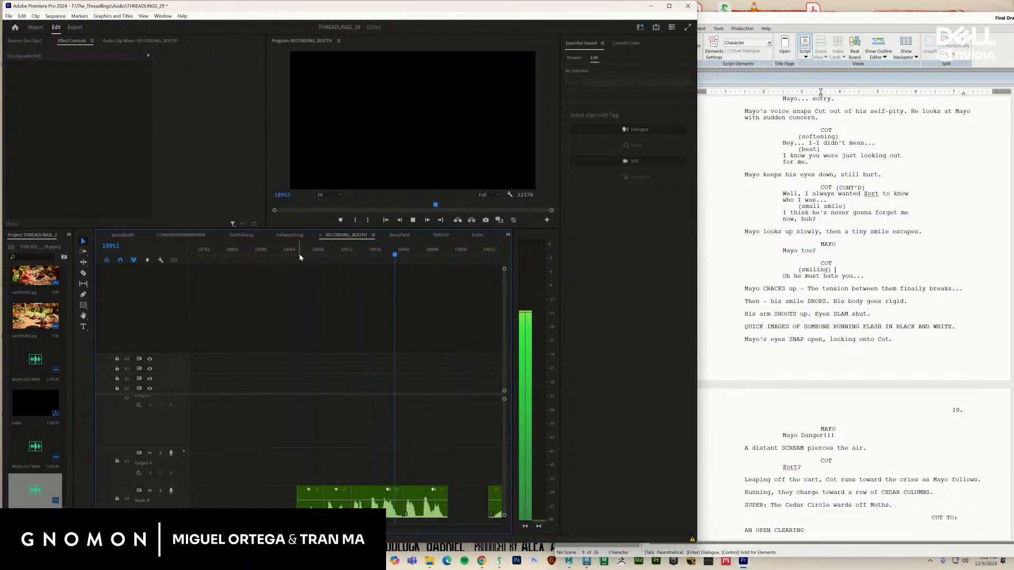
pyautogui.press('space')
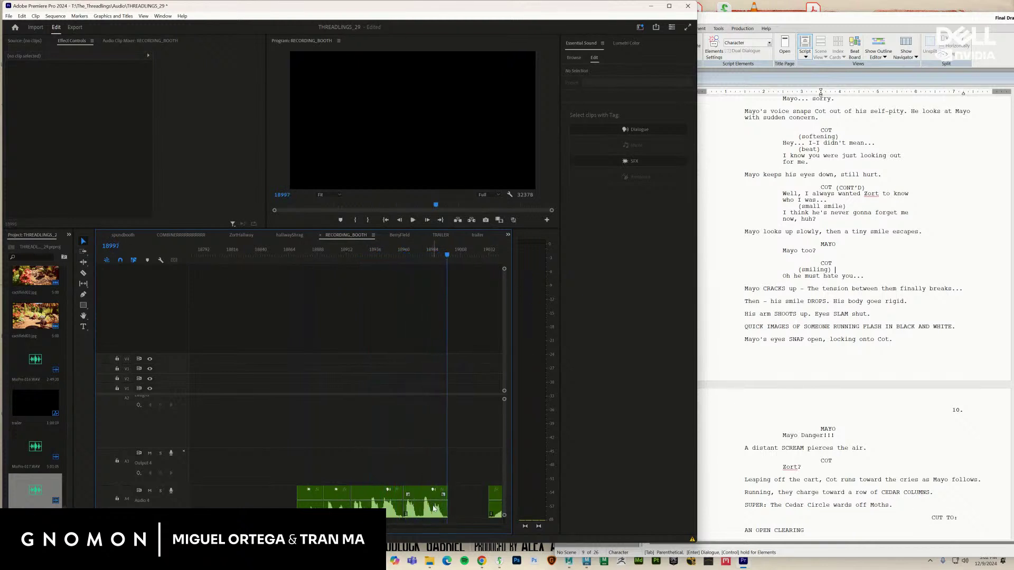
pyautogui.click(434, 508)
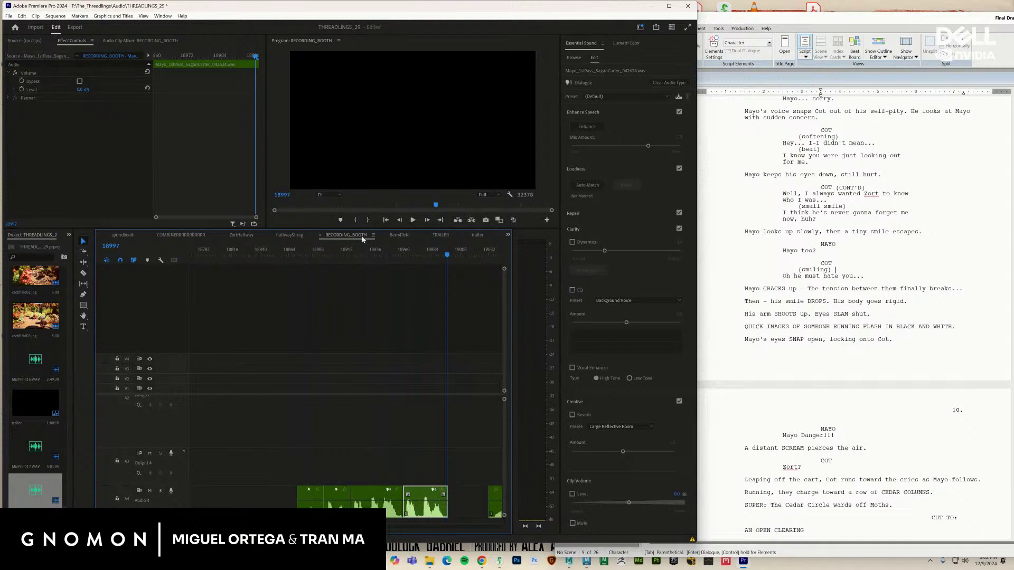
# Play the end of the BerryField dialogue, paste the chosen Mayo clip at 00:14:30:01, and move it to the second audio track
pyautogui.click(400, 235)
pyautogui.click(355, 257)
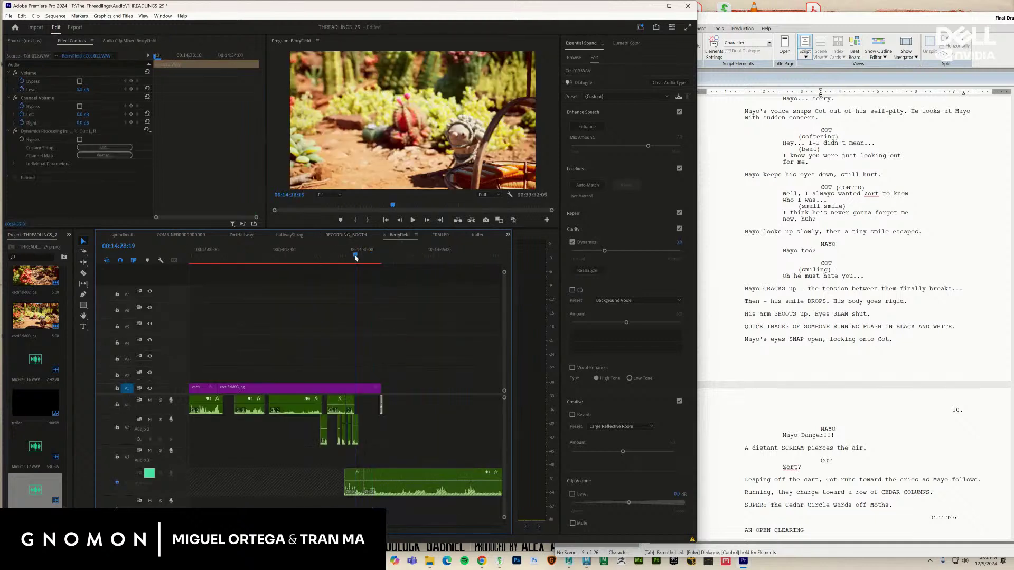
pyautogui.click(328, 258)
pyautogui.press('space')
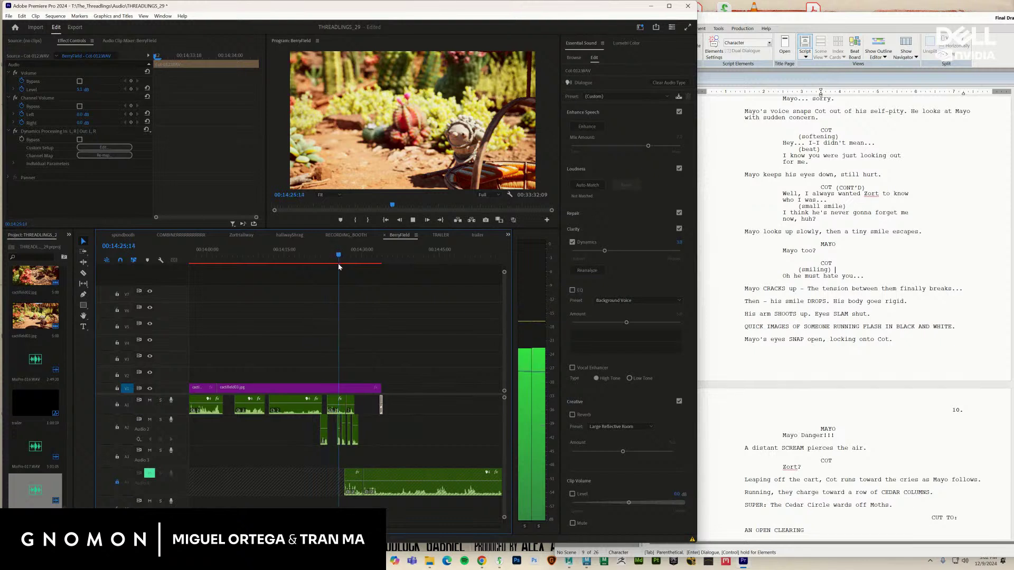
pyautogui.press('space')
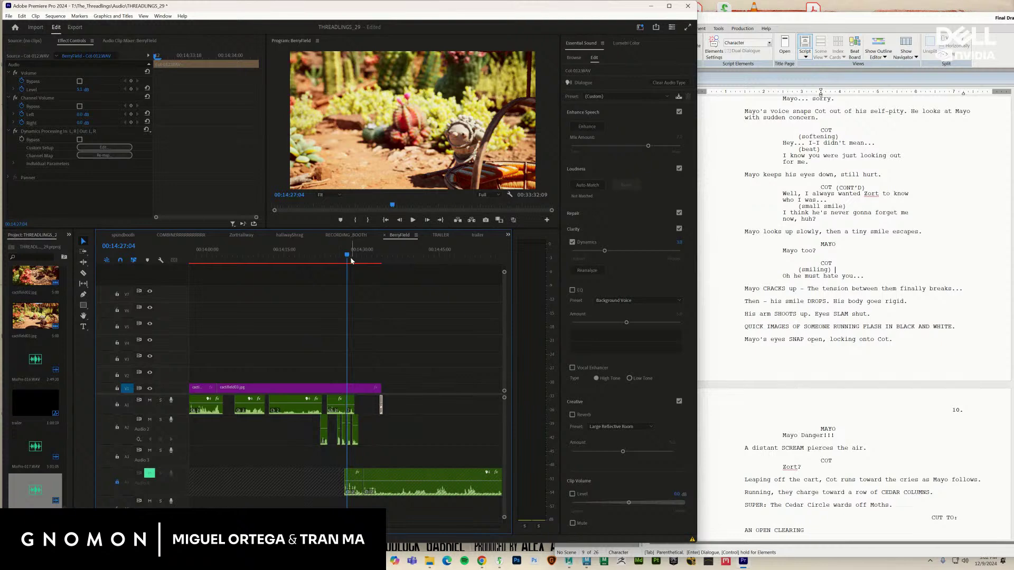
pyautogui.press('space')
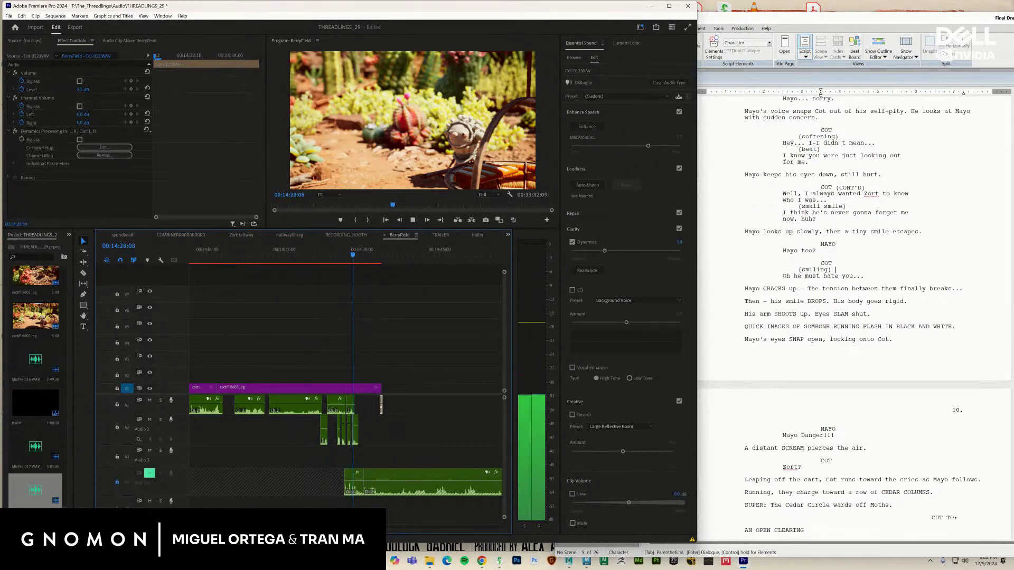
pyautogui.press('=')
pyautogui.press('space')
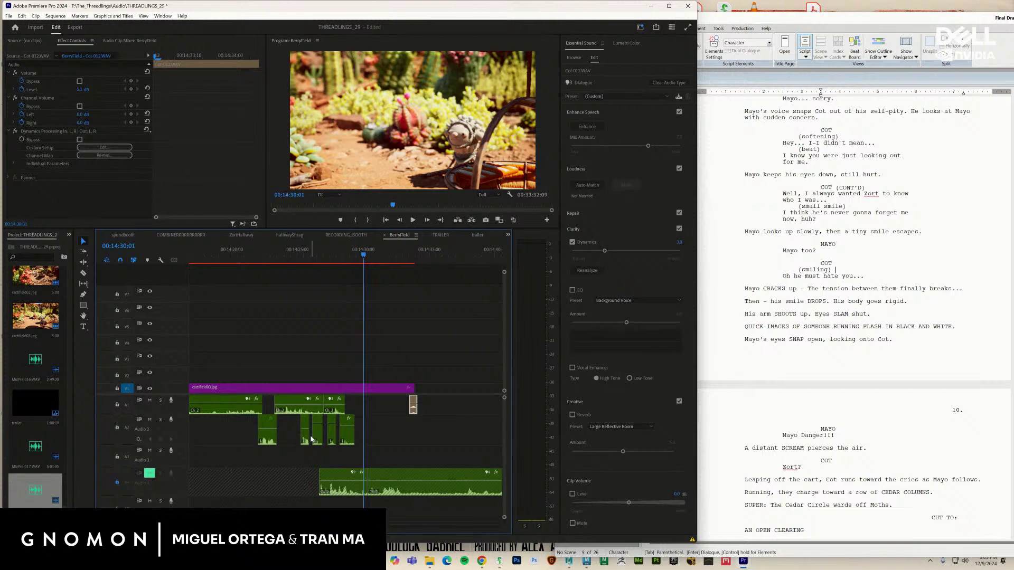
pyautogui.hotkey('ctrl', 'v')
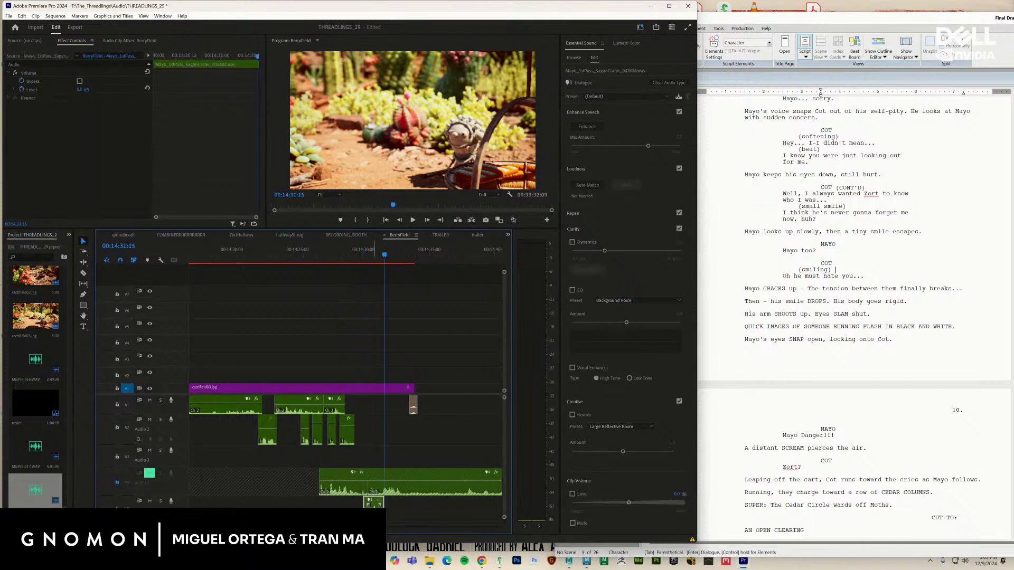
pyautogui.moveTo(375, 473); pyautogui.dragTo(376, 401)
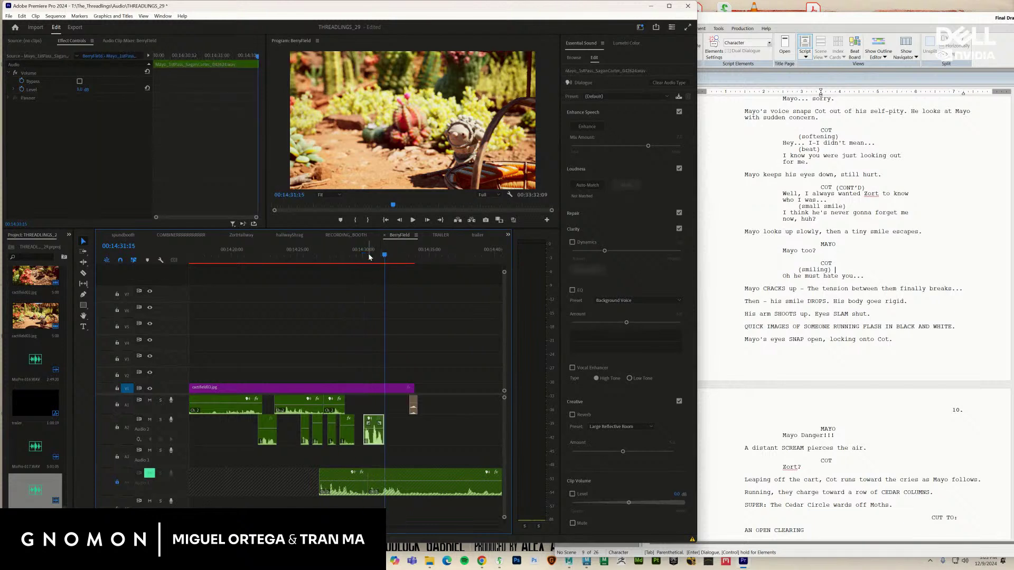
# Adjust the pasted Mayo clip's timing against playback so it starts shortly after 00:14:30:00, and save the project
pyautogui.press('Up')
pyautogui.press('space')
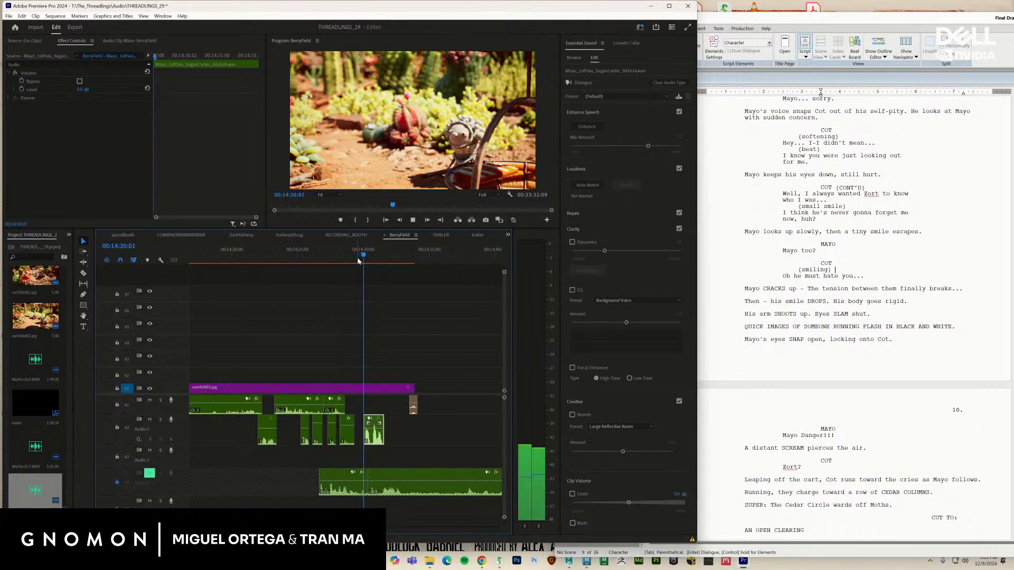
pyautogui.press('space')
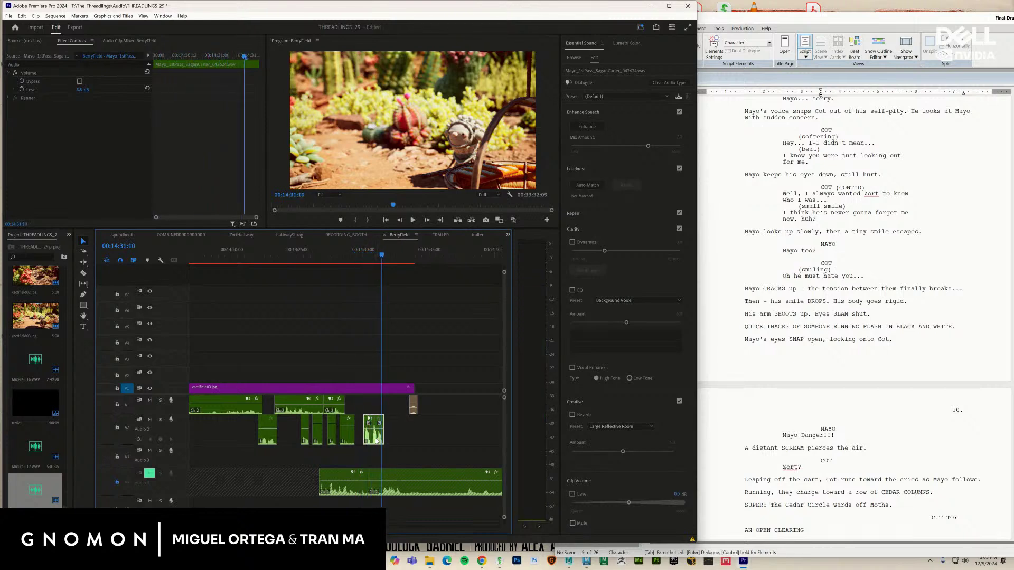
pyautogui.moveTo(376, 441); pyautogui.dragTo(394, 442)
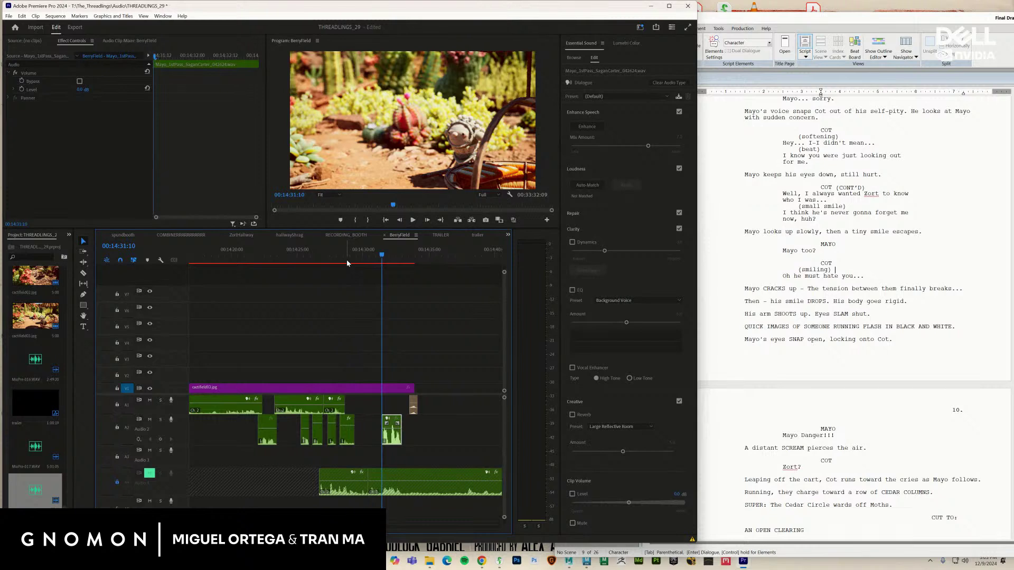
pyautogui.moveTo(347, 263); pyautogui.dragTo(325, 265)
pyautogui.press('space')
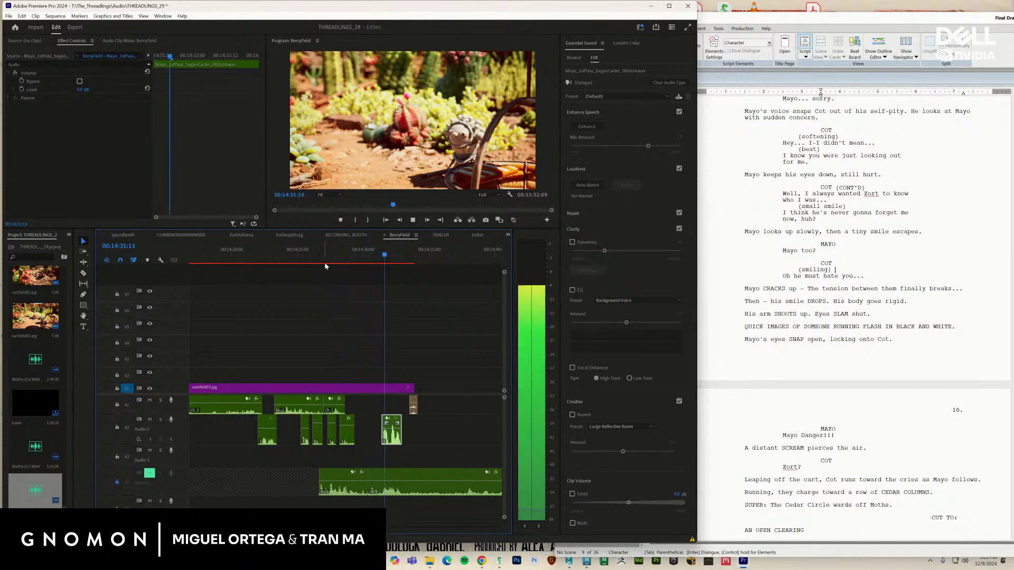
pyautogui.press('space')
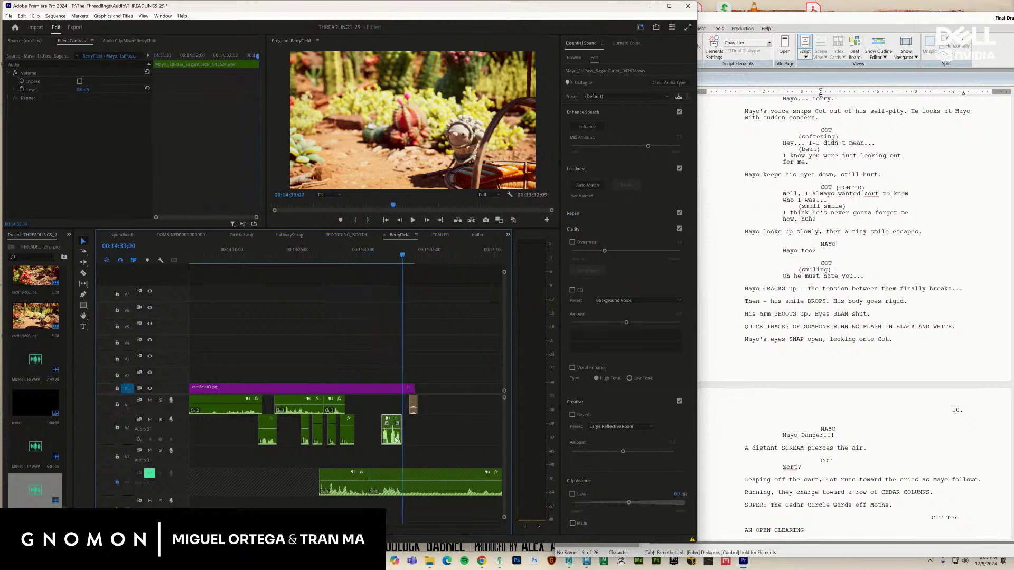
pyautogui.moveTo(395, 440); pyautogui.dragTo(382, 440)
pyautogui.hotkey('ctrl', 's')
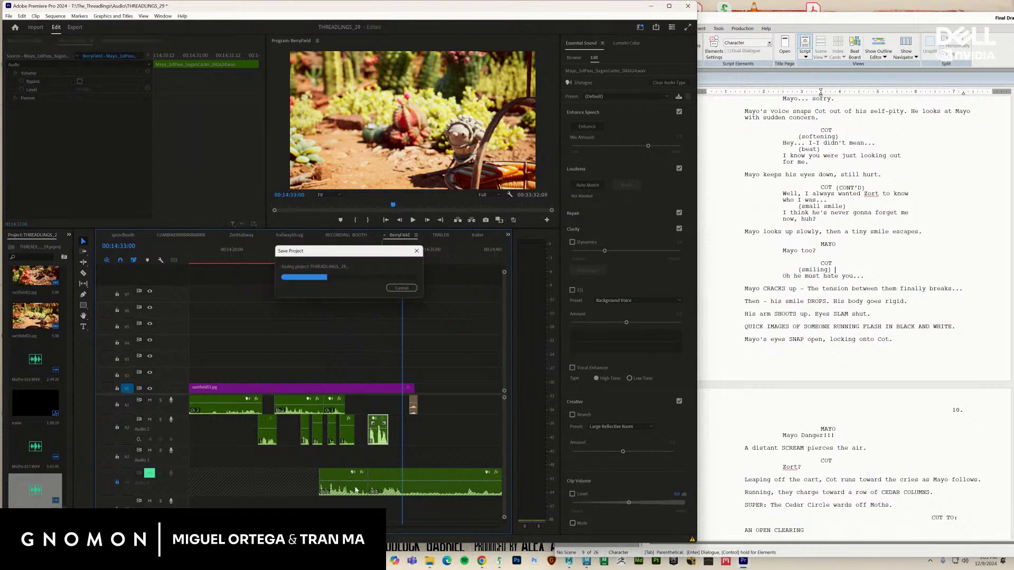
# Play a moment from the beginning of the newly assembled berry field dialogue, near 00:13:22:00
pyautogui.press('-')
pyautogui.press('-')
pyautogui.press('-')
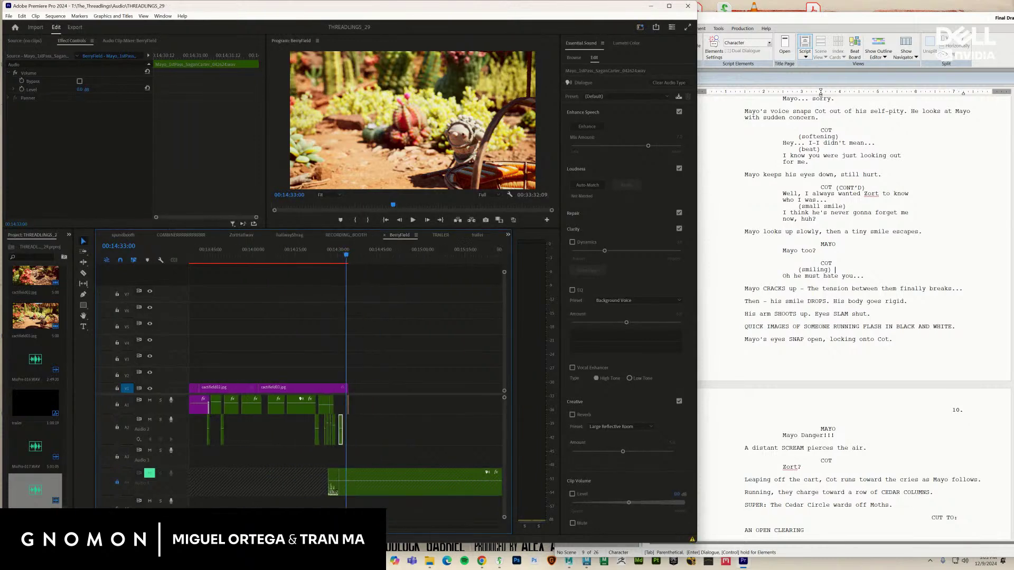
pyautogui.press('-')
pyautogui.press('-')
pyautogui.press('-')
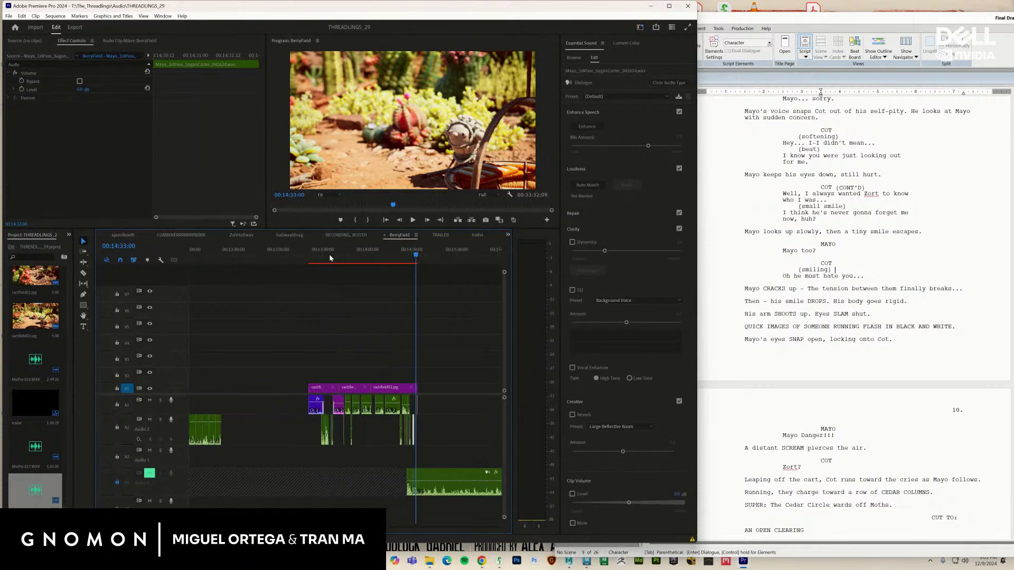
pyautogui.moveTo(318, 258); pyautogui.dragTo(311, 264)
pyautogui.press('space')
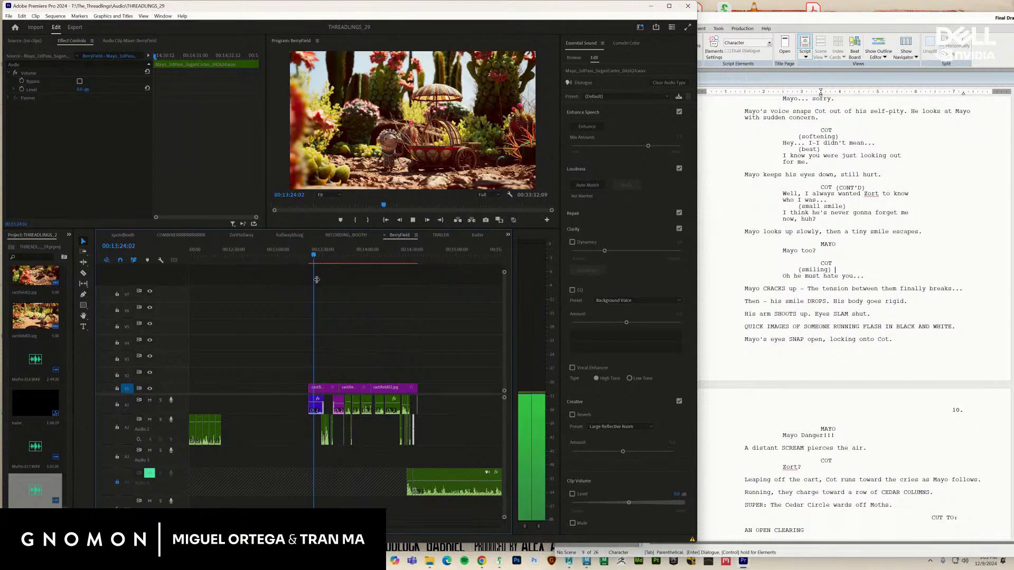
pyautogui.press('space')
# Watch the earlier edited section of the BerryField sequence full screen from 00:04:31:13 to about 00:05:04:03
pyautogui.hscroll(-15, 346, 380)
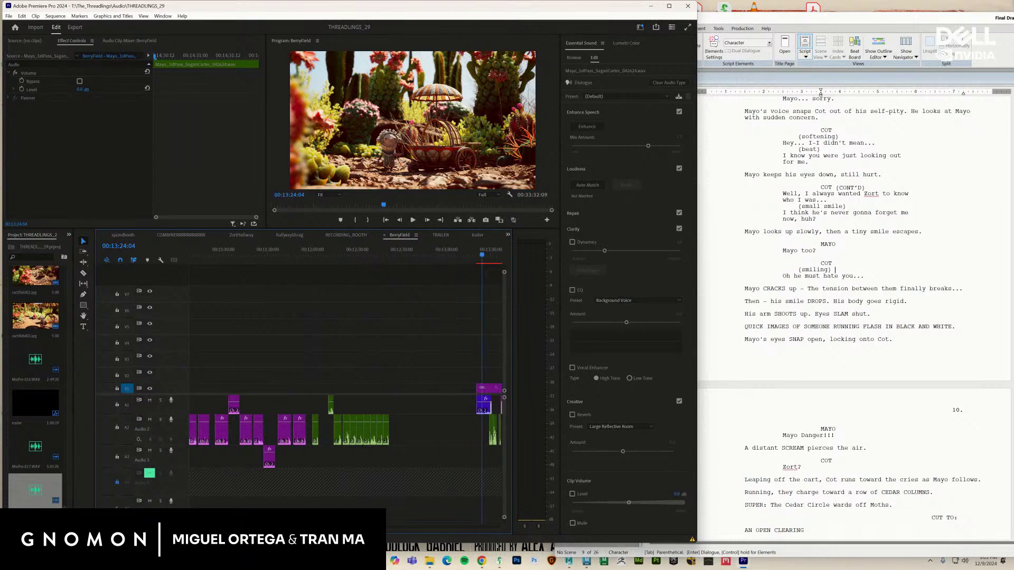
pyautogui.hscroll(2, 346, 380)
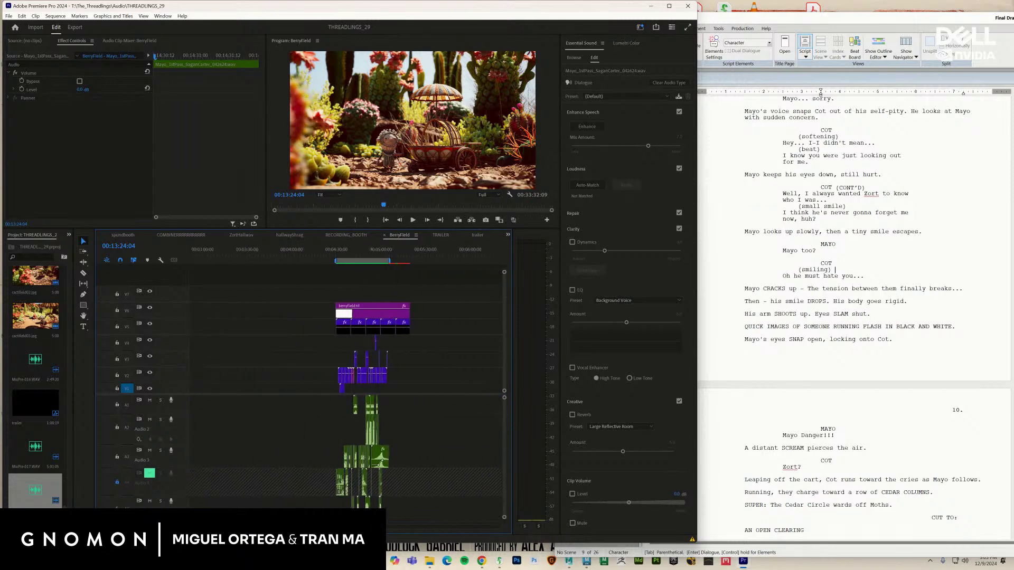
pyautogui.moveTo(342, 256); pyautogui.dragTo(339, 255)
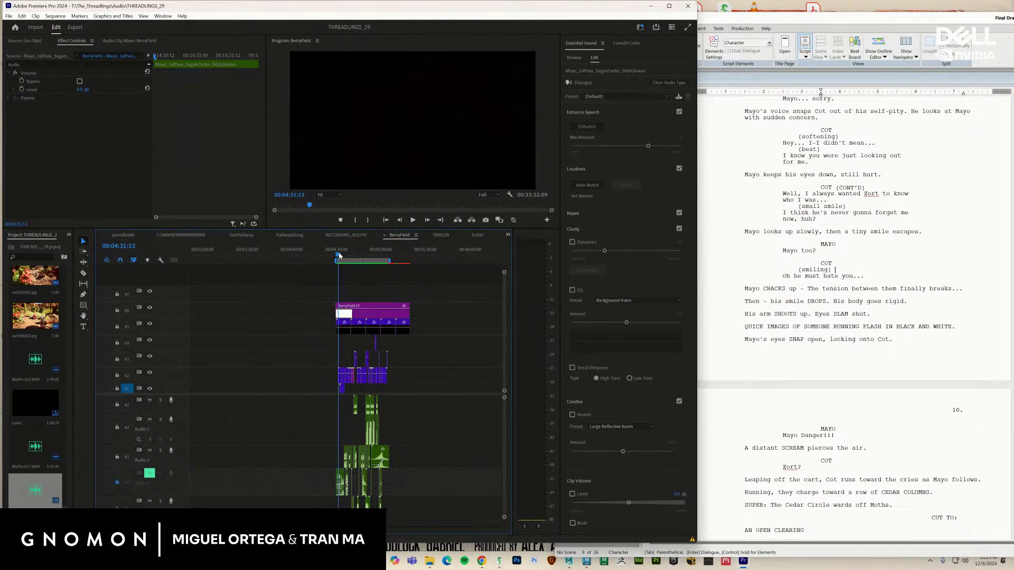
pyautogui.hotkey('ctrl', '`')
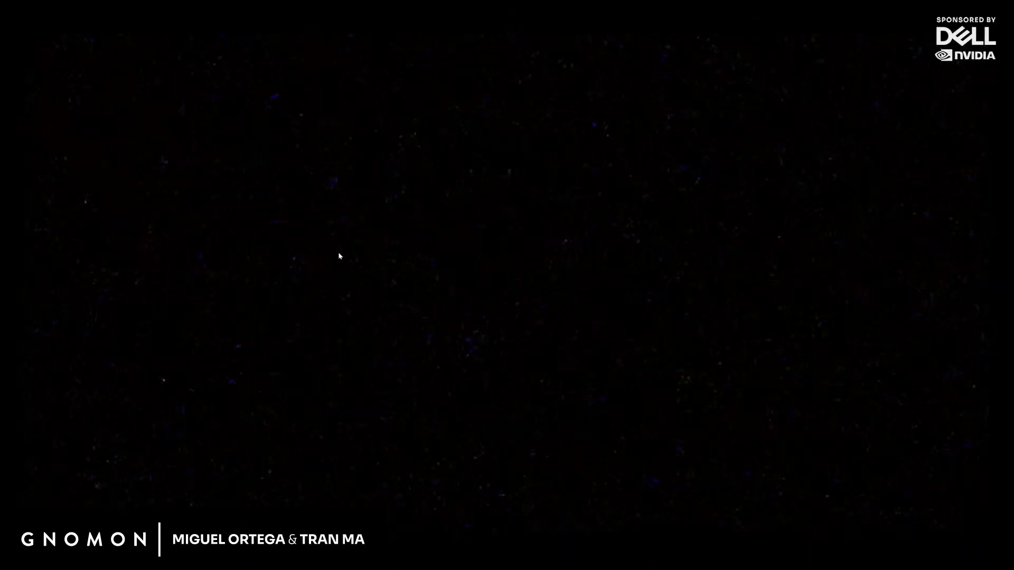
pyautogui.press('space')
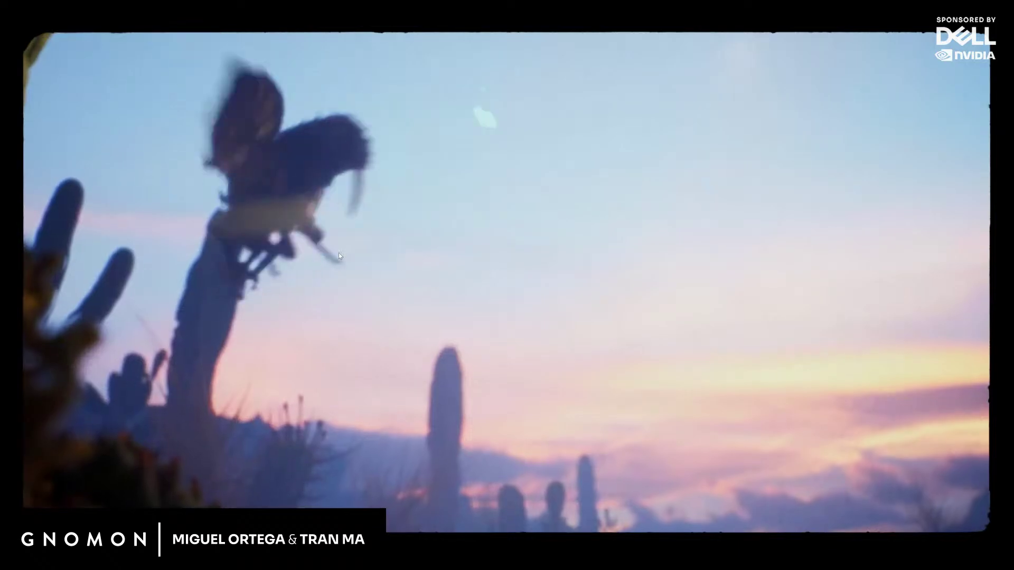
pyautogui.press('Escape')
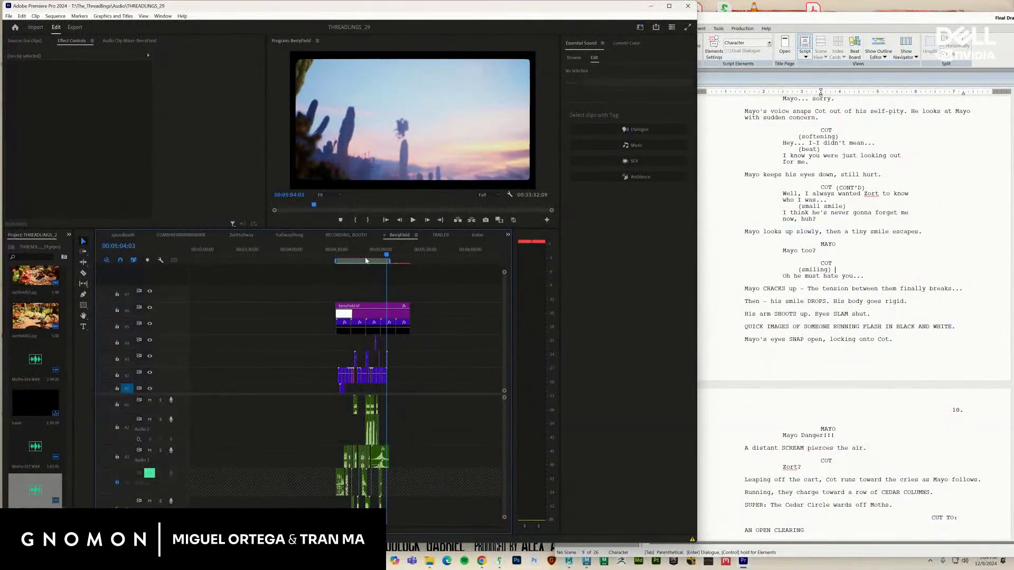
# Preview the start of the assembled berry field dialogue full screen from 00:13:21:04
pyautogui.moveTo(366, 261); pyautogui.dragTo(295, 315)
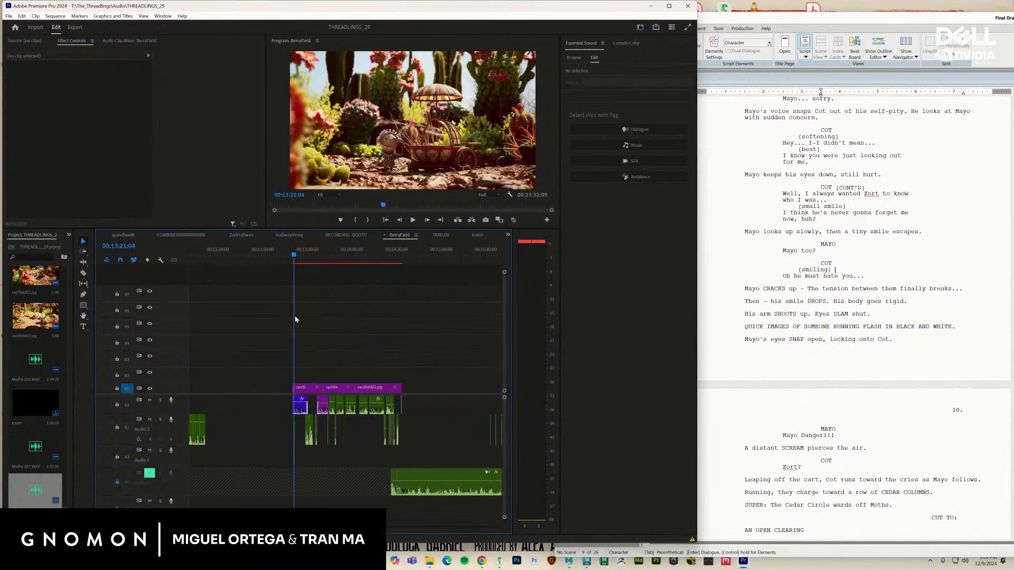
pyautogui.press('space')
pyautogui.hotkey('ctrl', '`')
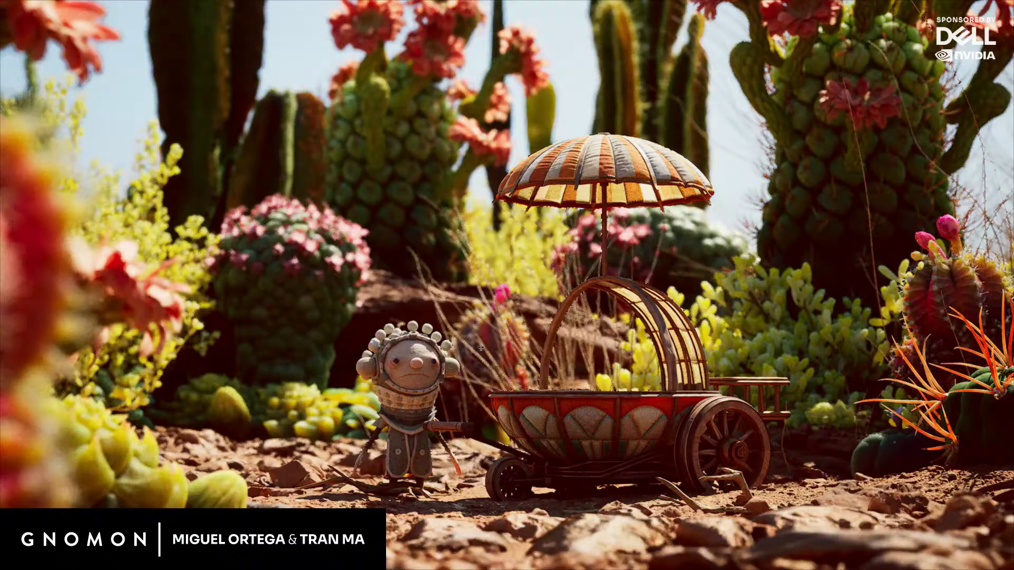
pyautogui.press('Escape')
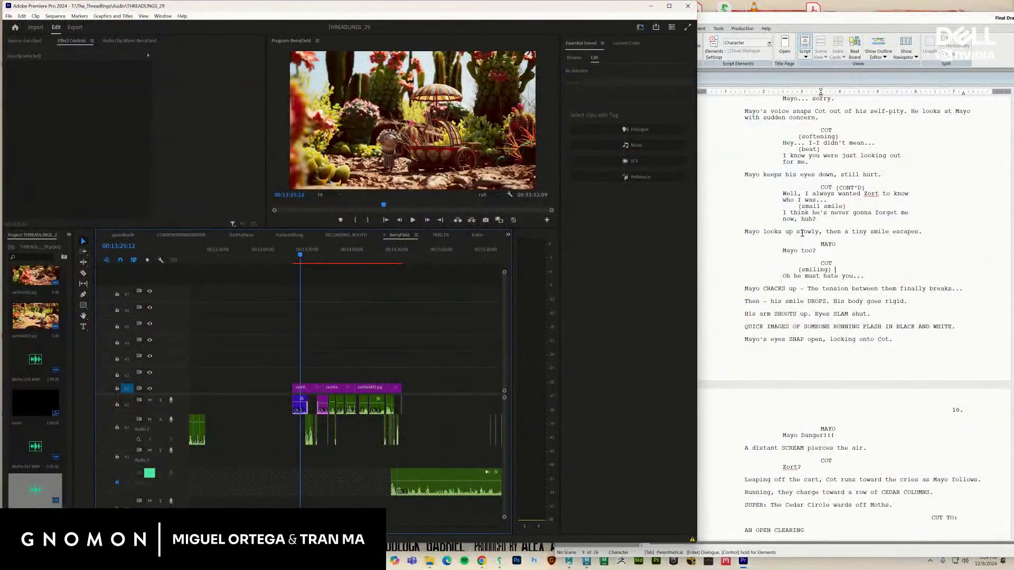
# Return the script to the scene's opening on page 8 and replay the assembled berry field dialogue from about 00:13:20:00
pyautogui.scroll(12, 802, 233)
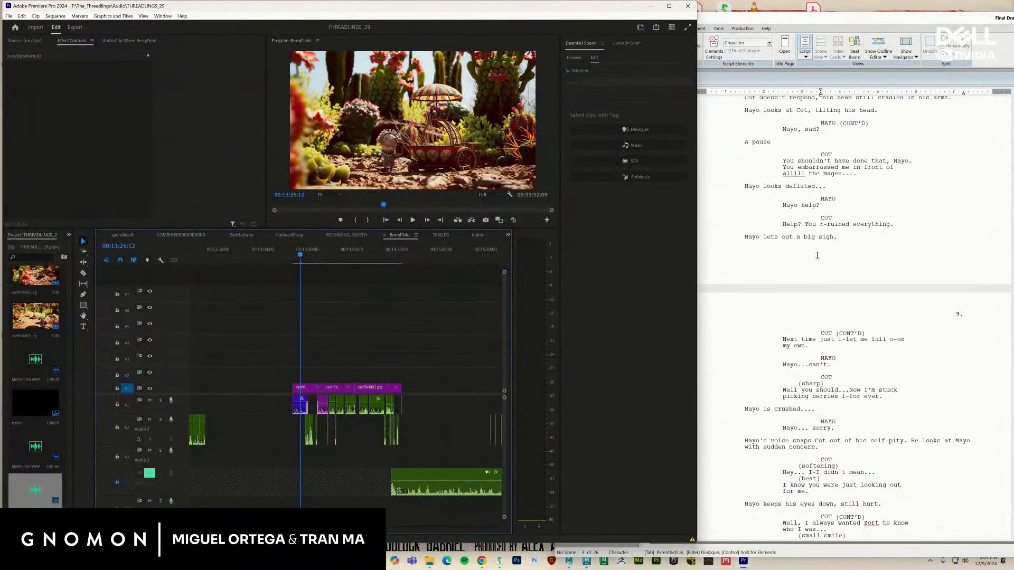
pyautogui.scroll(5, 817, 255)
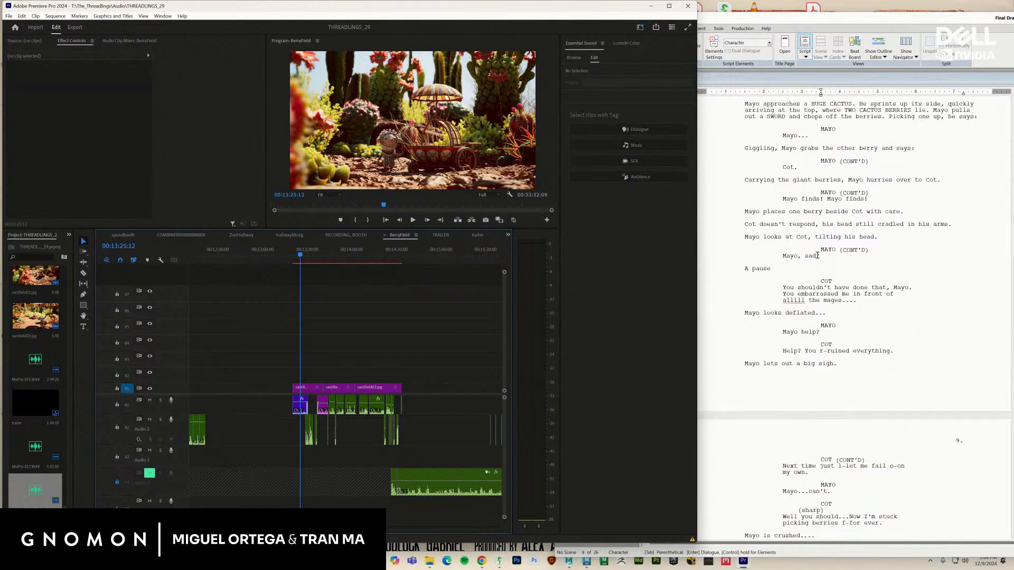
pyautogui.scroll(2, 817, 255)
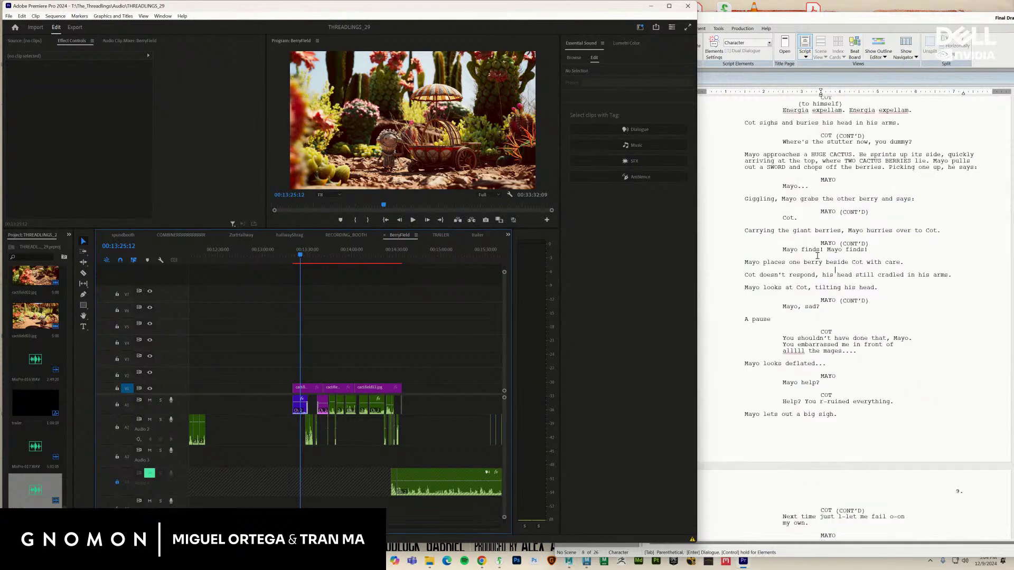
pyautogui.scroll(2, 817, 255)
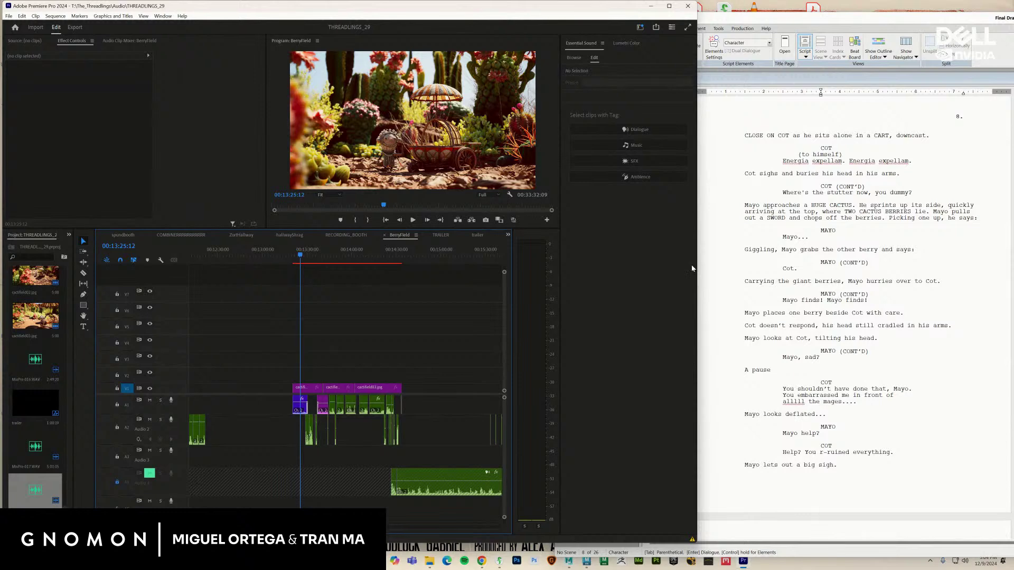
pyautogui.moveTo(301, 255); pyautogui.dragTo(294, 257)
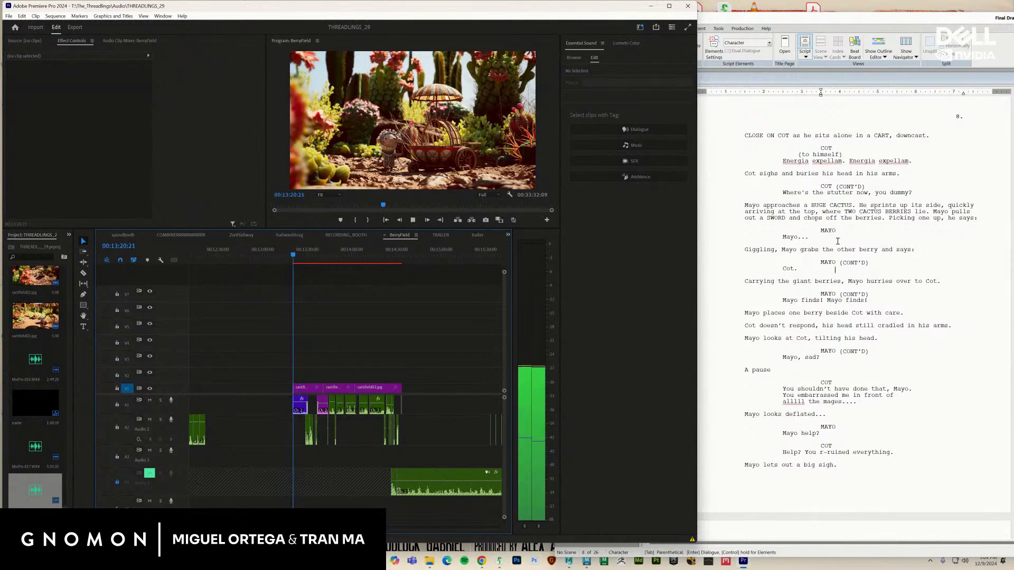
# Read along in the maximized Final Draft script through pages 8 and 9 while the dialogue plays, and return to Premiere Pro
pyautogui.click(836, 241)
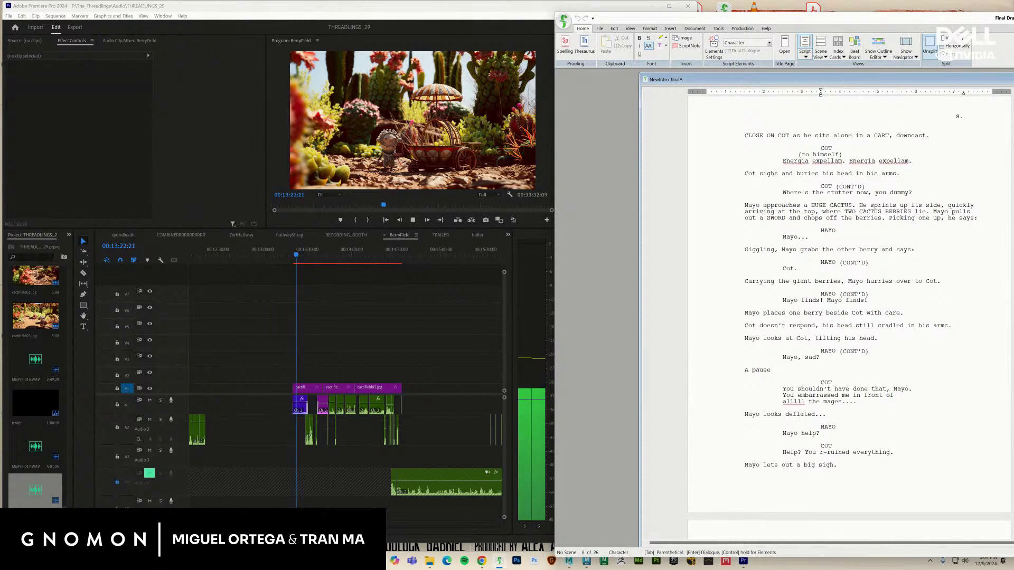
pyautogui.moveTo(845, 18); pyautogui.dragTo(449, 62)
pyautogui.click(649, 123)
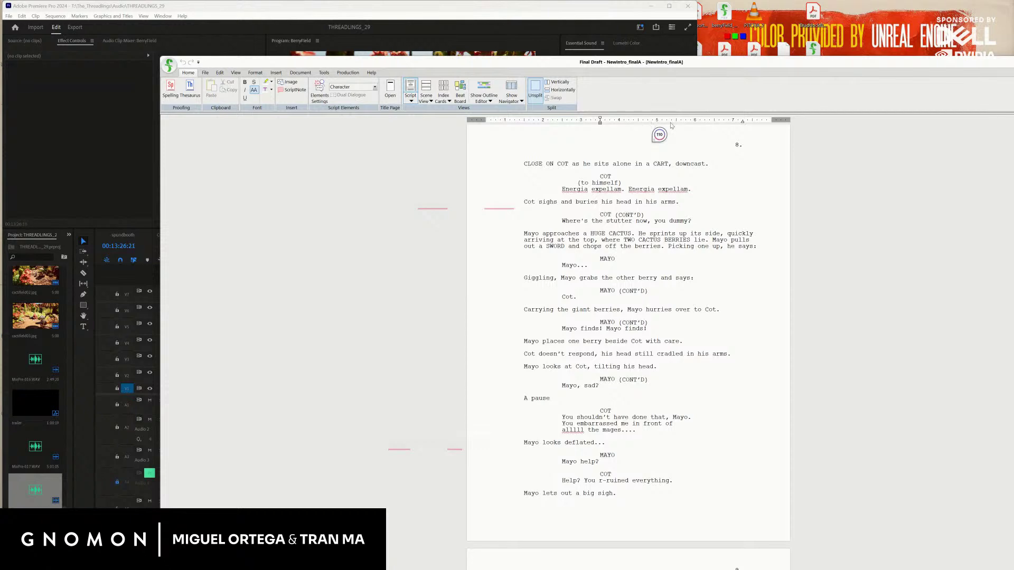
pyautogui.doubleClick(792, 62)
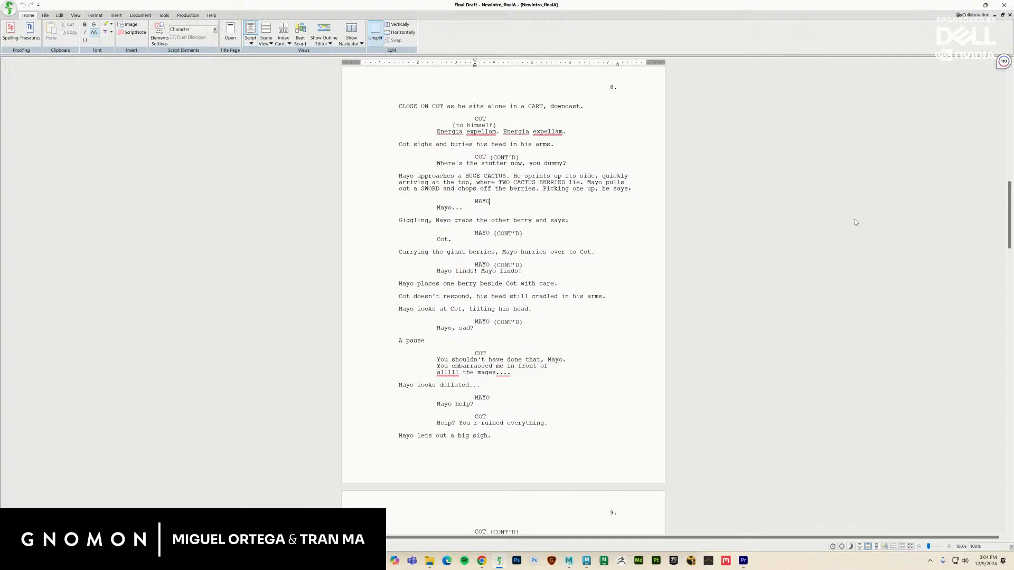
pyautogui.scroll(-5, 806, 225)
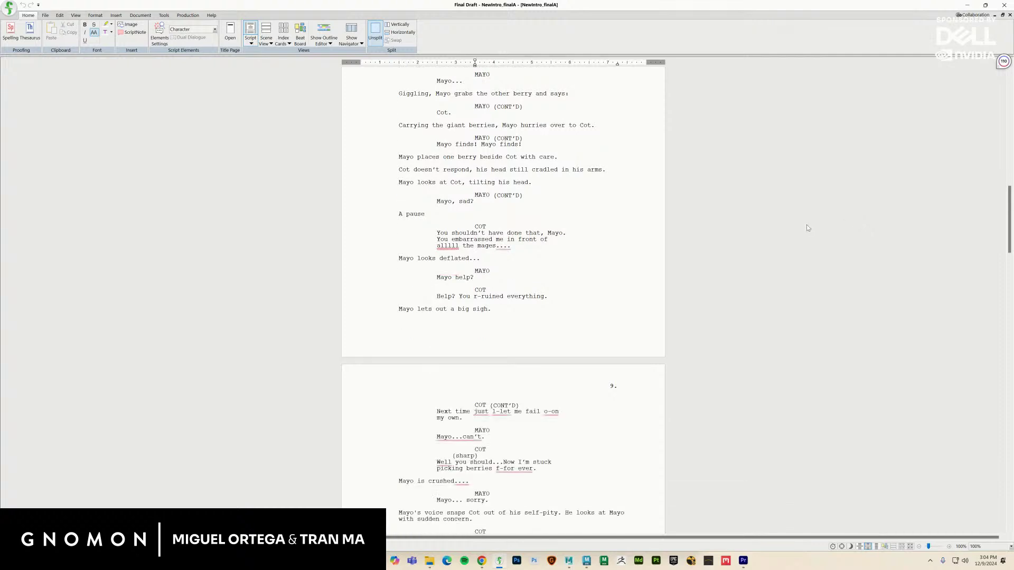
pyautogui.scroll(-1, 807, 227)
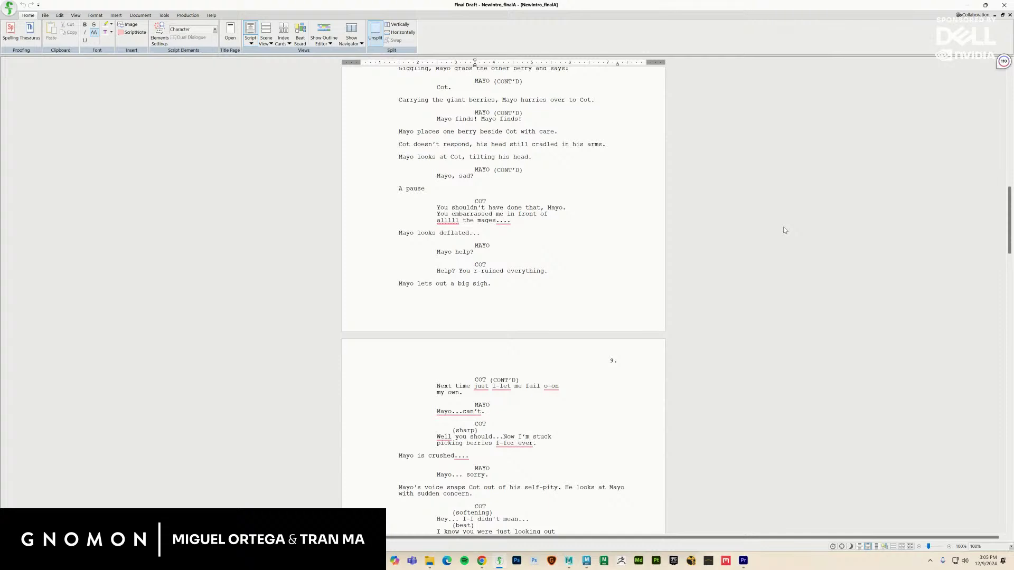
pyautogui.scroll(-9, 784, 231)
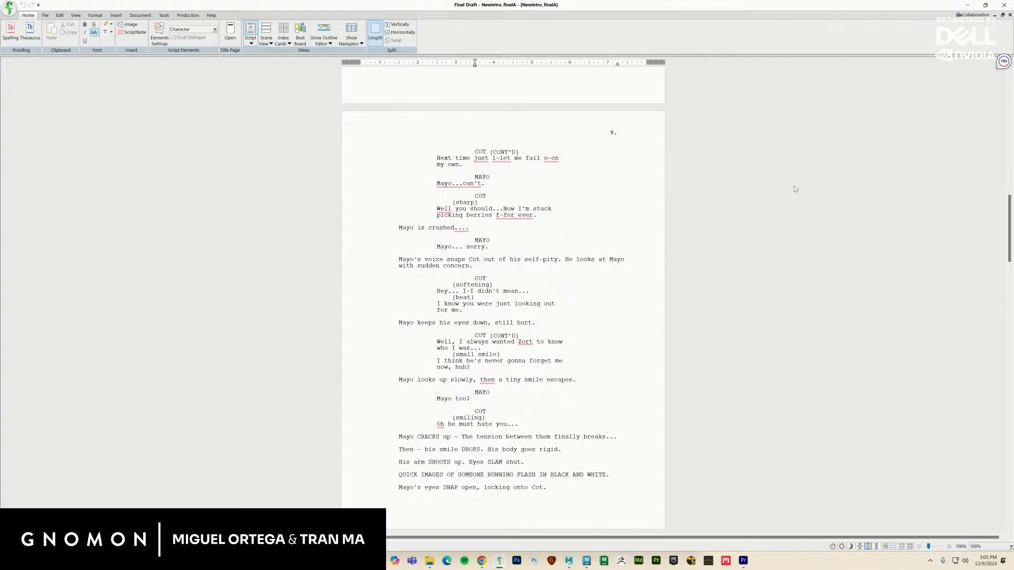
pyautogui.scroll(-2, 767, 194)
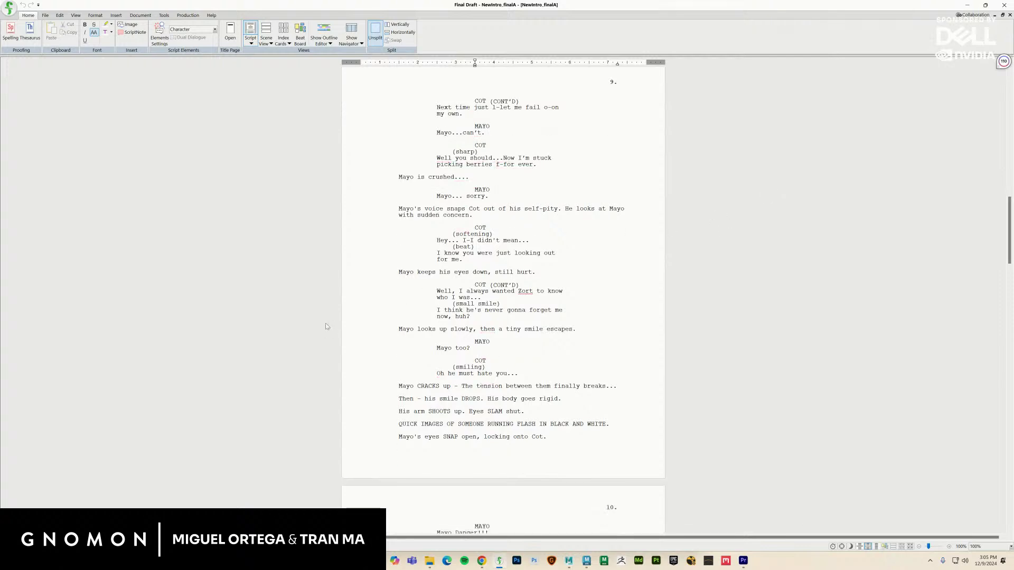
pyautogui.click(985, 4)
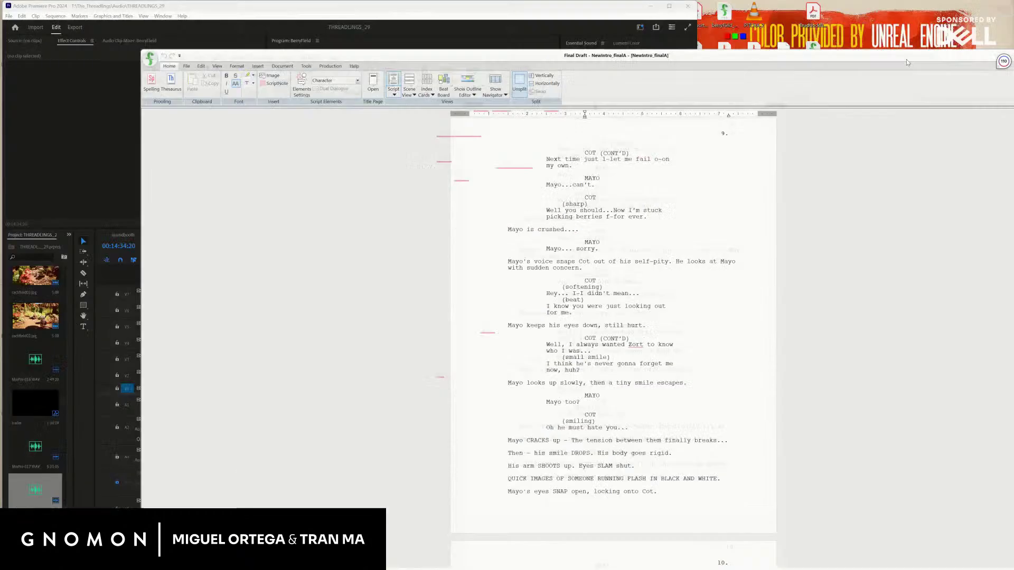
pyautogui.click(431, 3)
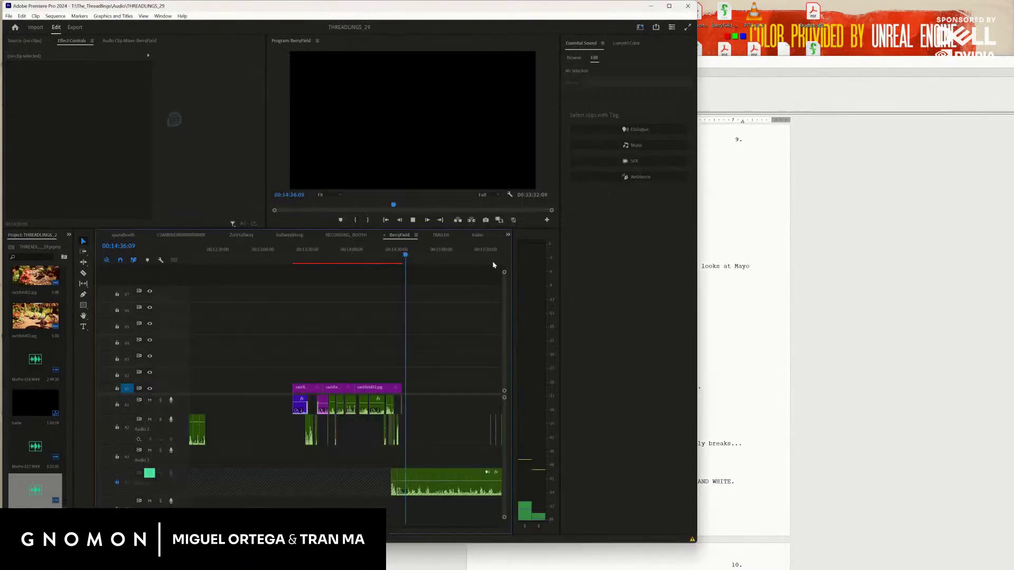
# Replay the berry field dialogue from about 00:13:26:00 while examining its clips in a closer timeline view
pyautogui.click(397, 257)
pyautogui.moveTo(397, 257); pyautogui.dragTo(384, 256)
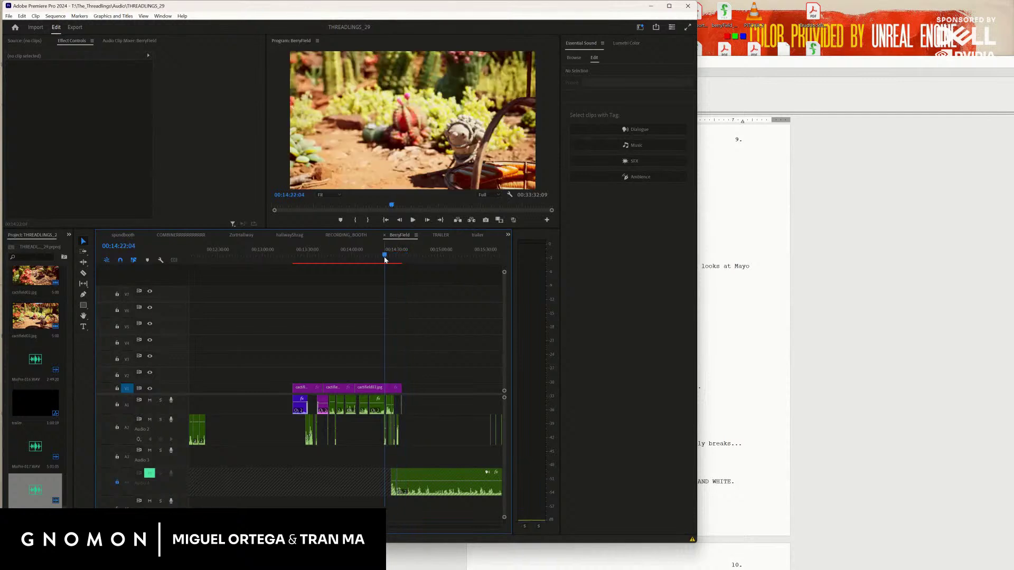
pyautogui.moveTo(310, 256)
pyautogui.mouseDown()
pyautogui.moveTo(294, 256)
pyautogui.moveTo(304, 258)
pyautogui.mouseUp()
pyautogui.press('space')
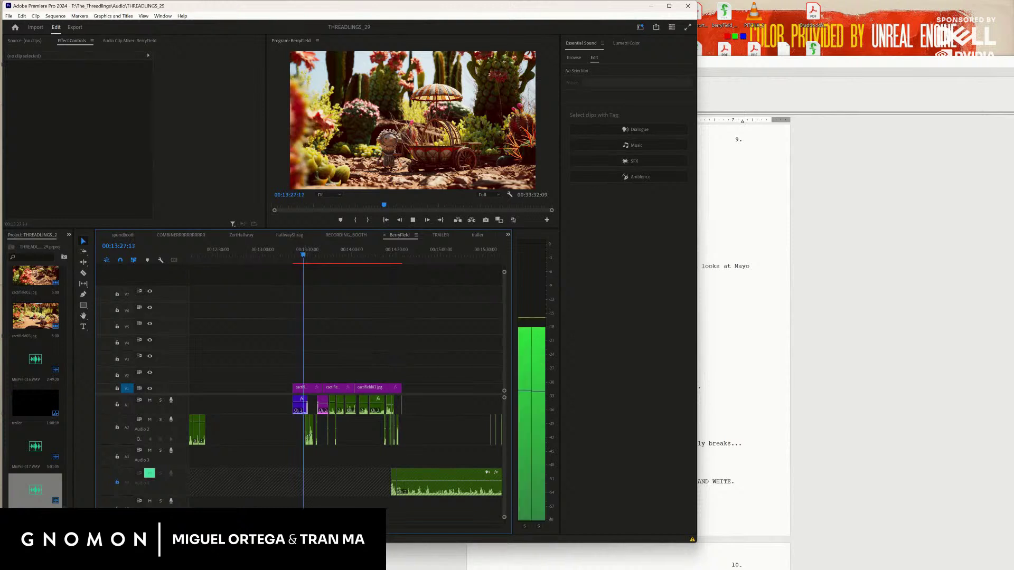
pyautogui.press('=')
pyautogui.press('=')
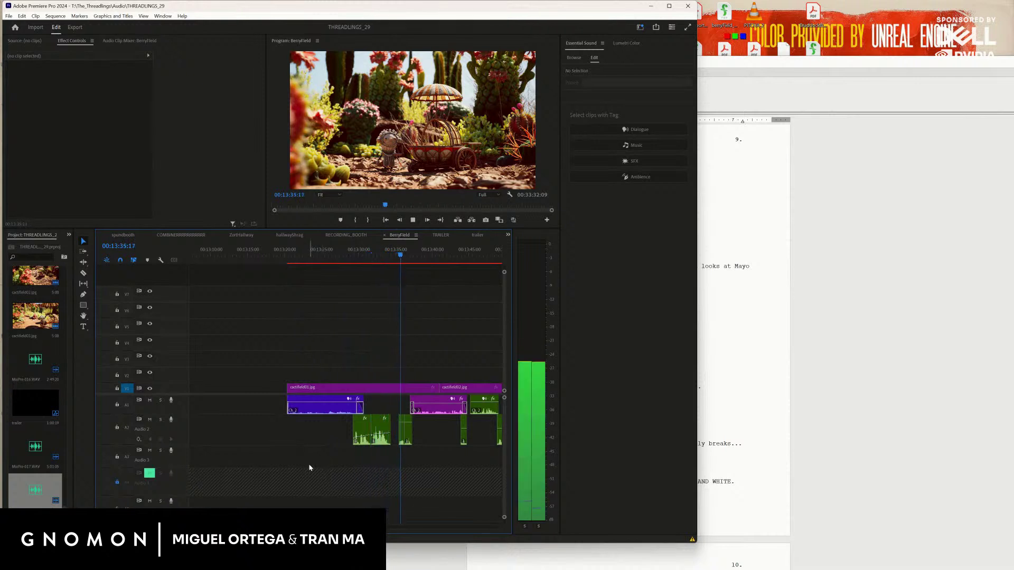
pyautogui.scroll(-3, 346, 391)
pyautogui.scroll(4, 346, 391)
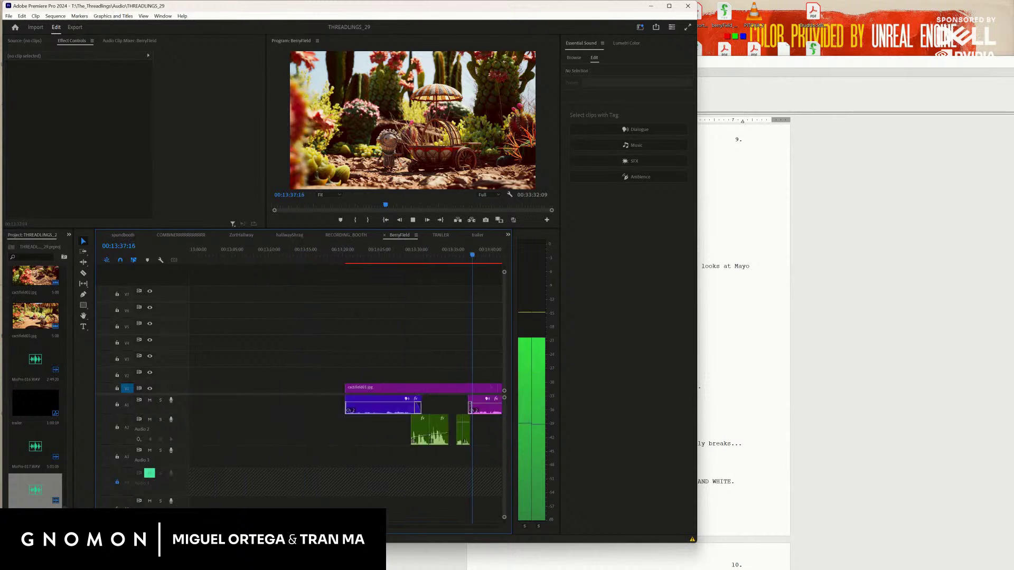
pyautogui.scroll(-4, 386, 360)
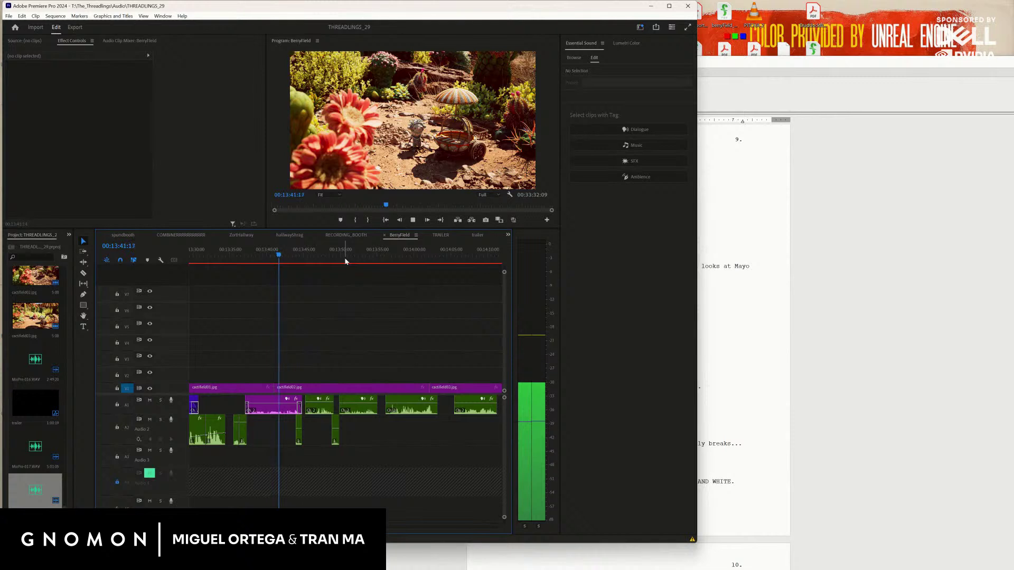
# Inspect the volume settings of the purple dialogue clip and the green clip after it, replaying from about 00:13:45:00
pyautogui.click(271, 410)
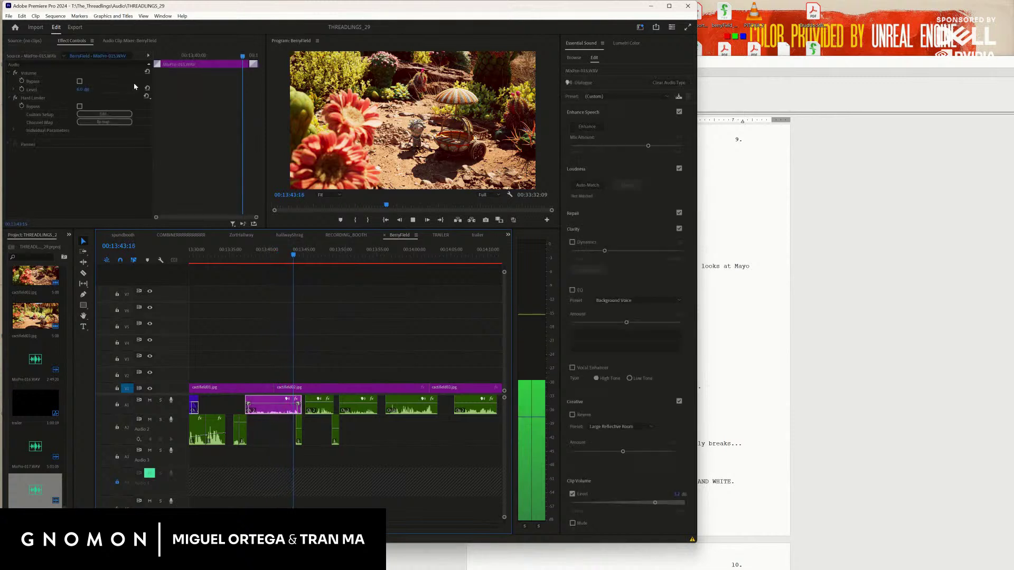
pyautogui.click(29, 72)
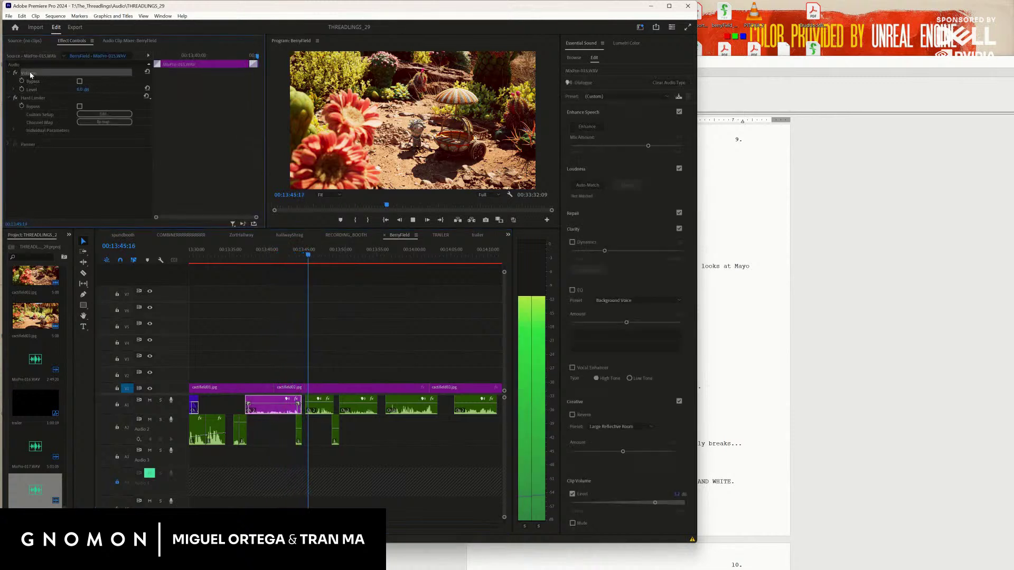
pyautogui.click(322, 413)
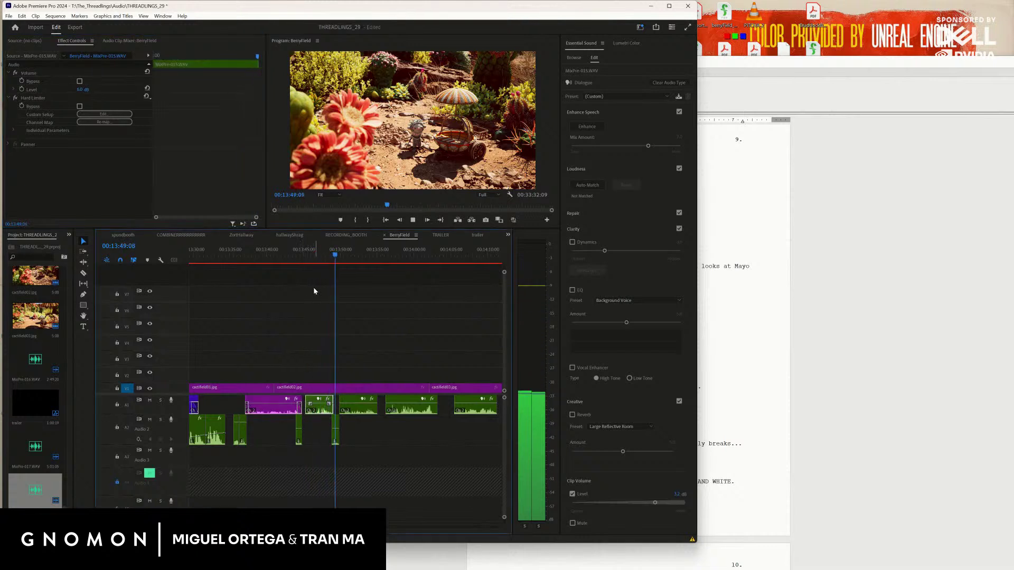
pyautogui.moveTo(310, 255); pyautogui.dragTo(307, 257)
pyautogui.press('space')
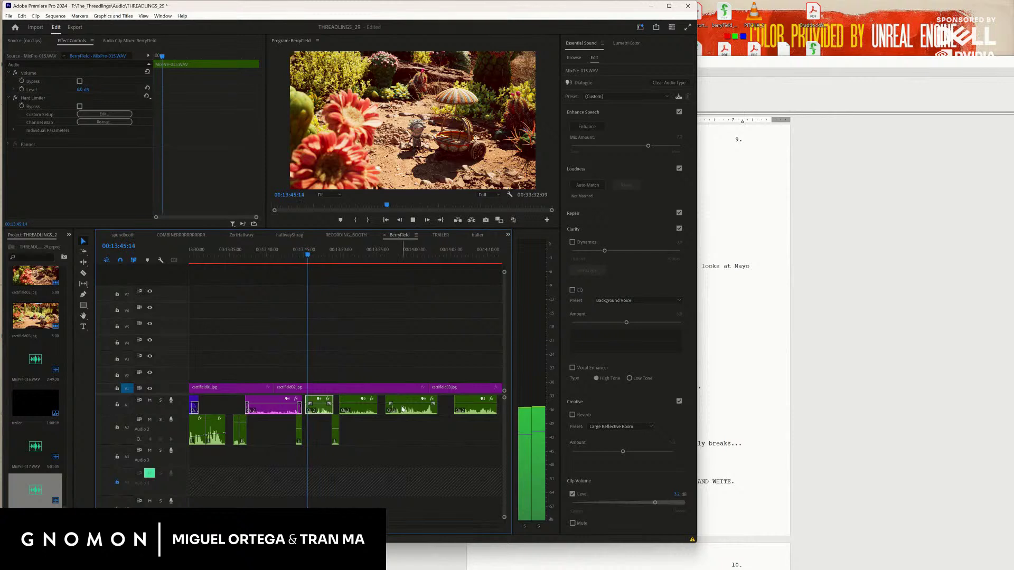
# Check the remaining dialogue clips up to MixPre-018.WAV during playback, stop at 00:14:04:01, and save the project
pyautogui.moveTo(359, 425); pyautogui.dragTo(410, 412)
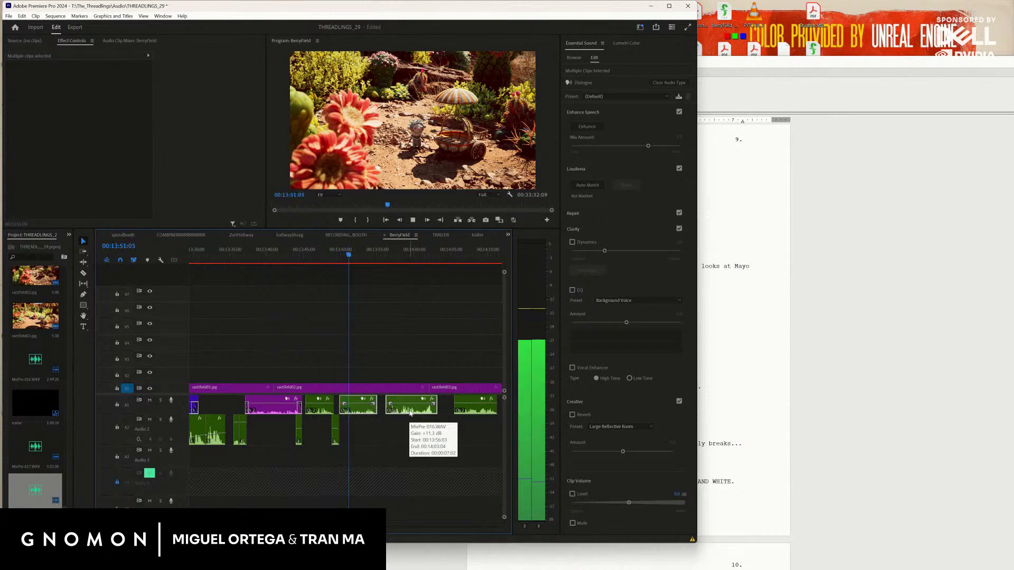
pyautogui.click(472, 412)
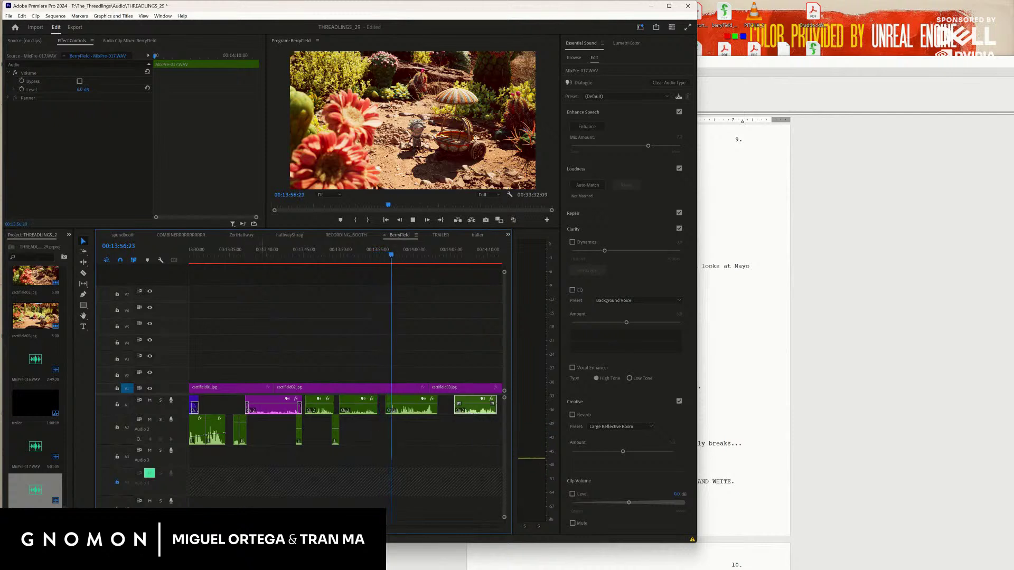
pyautogui.press('-')
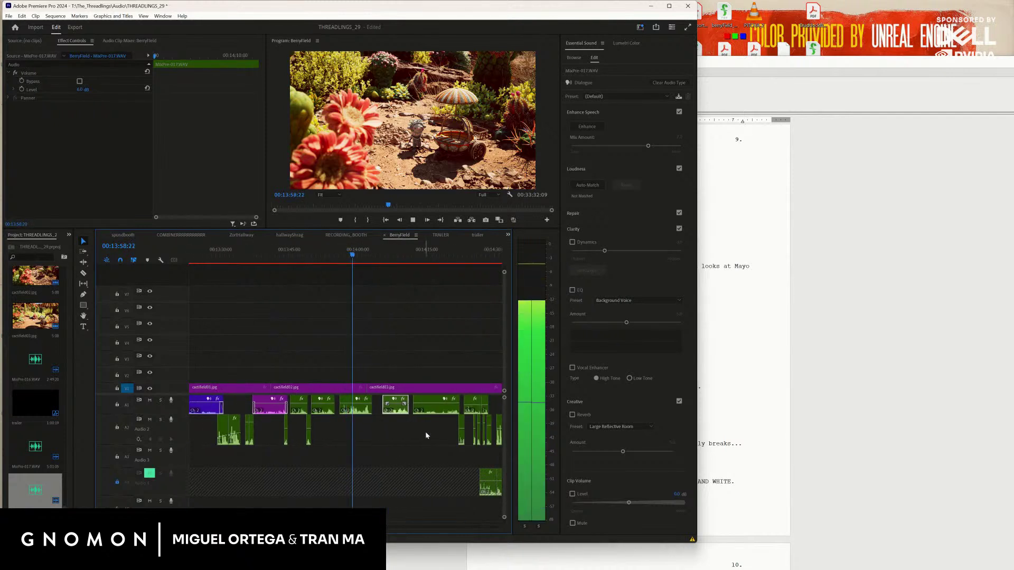
pyautogui.click(433, 414)
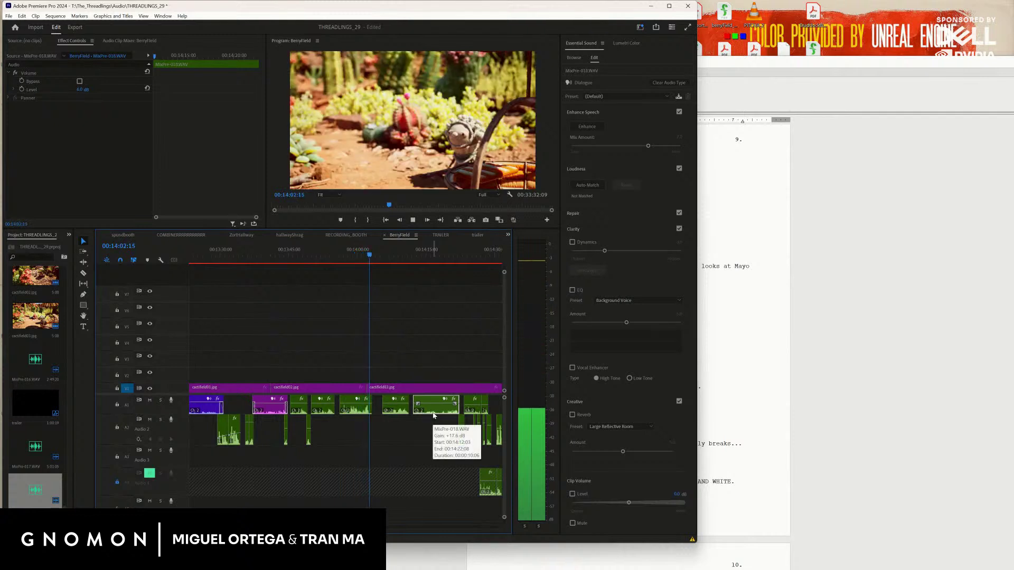
pyautogui.press('space')
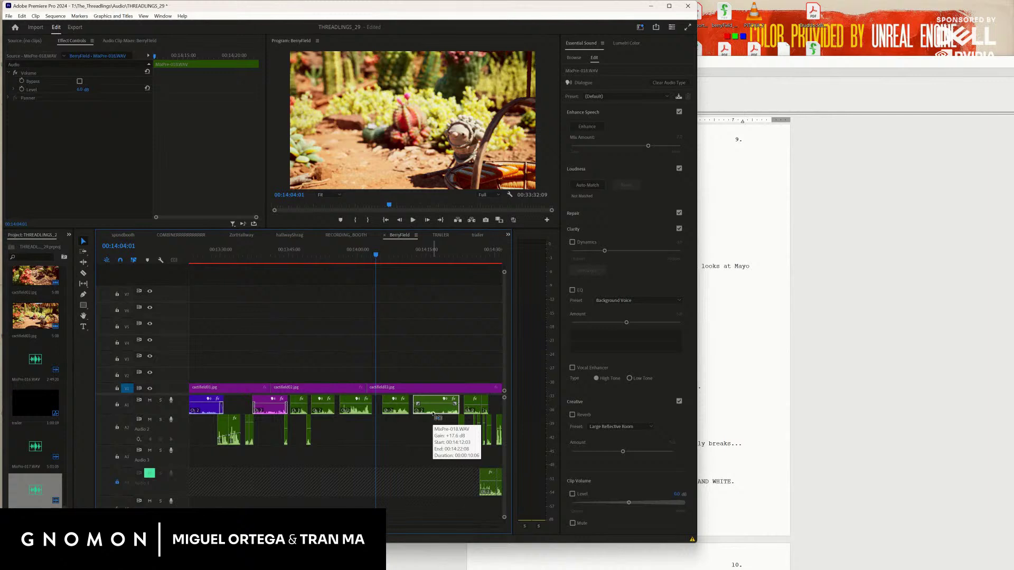
pyautogui.hotkey('ctrl', 's')
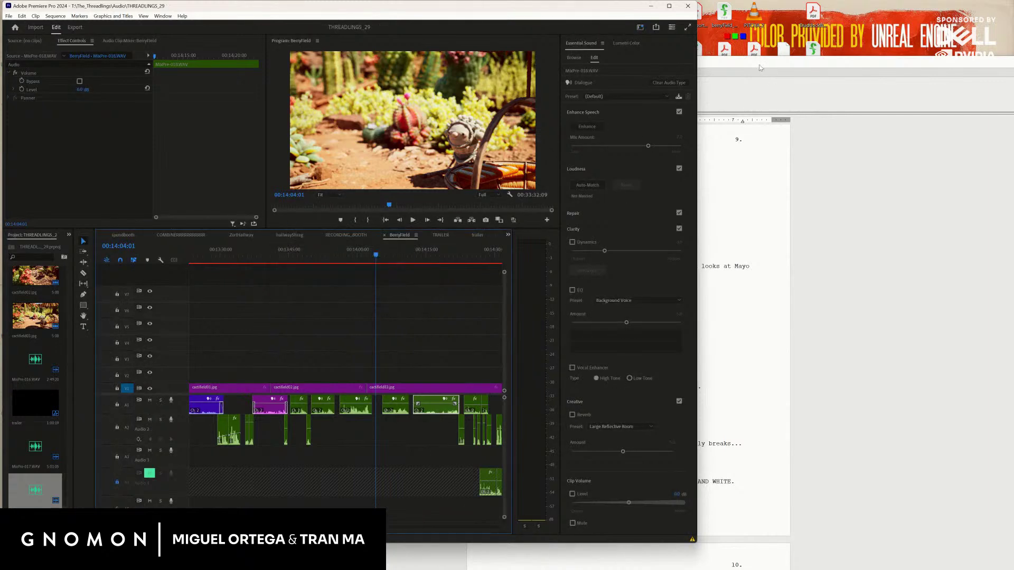
# Bring up the Final Draft script at full size on page 9, and minimize its window to return to Premiere Pro
pyautogui.click(759, 65)
pyautogui.doubleClick(759, 64)
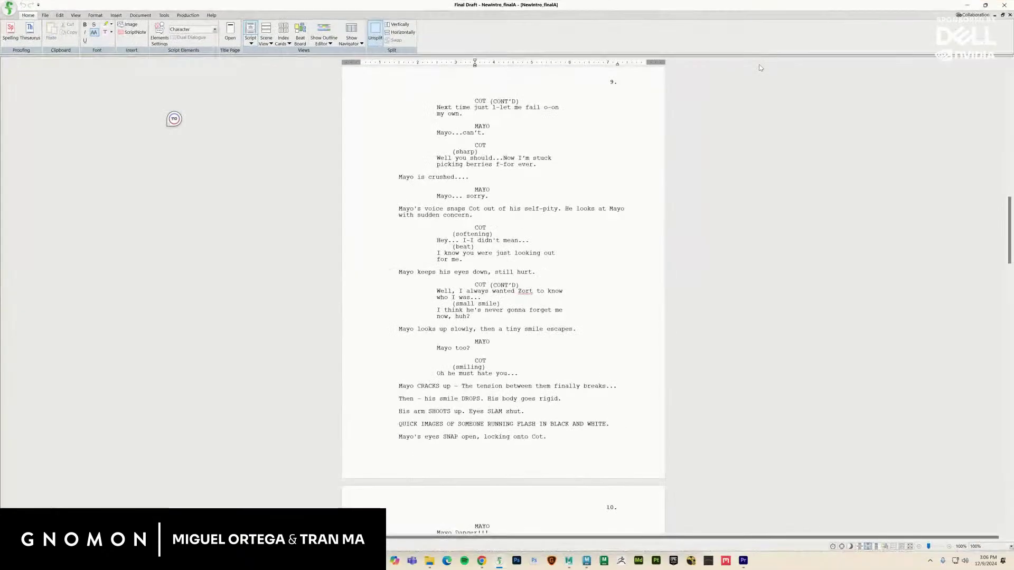
pyautogui.click(969, 5)
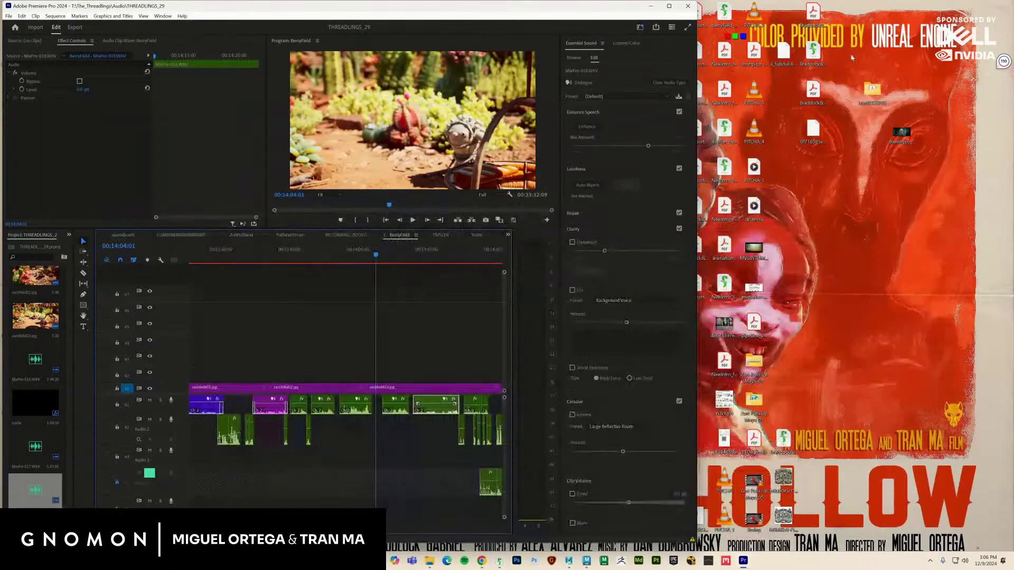